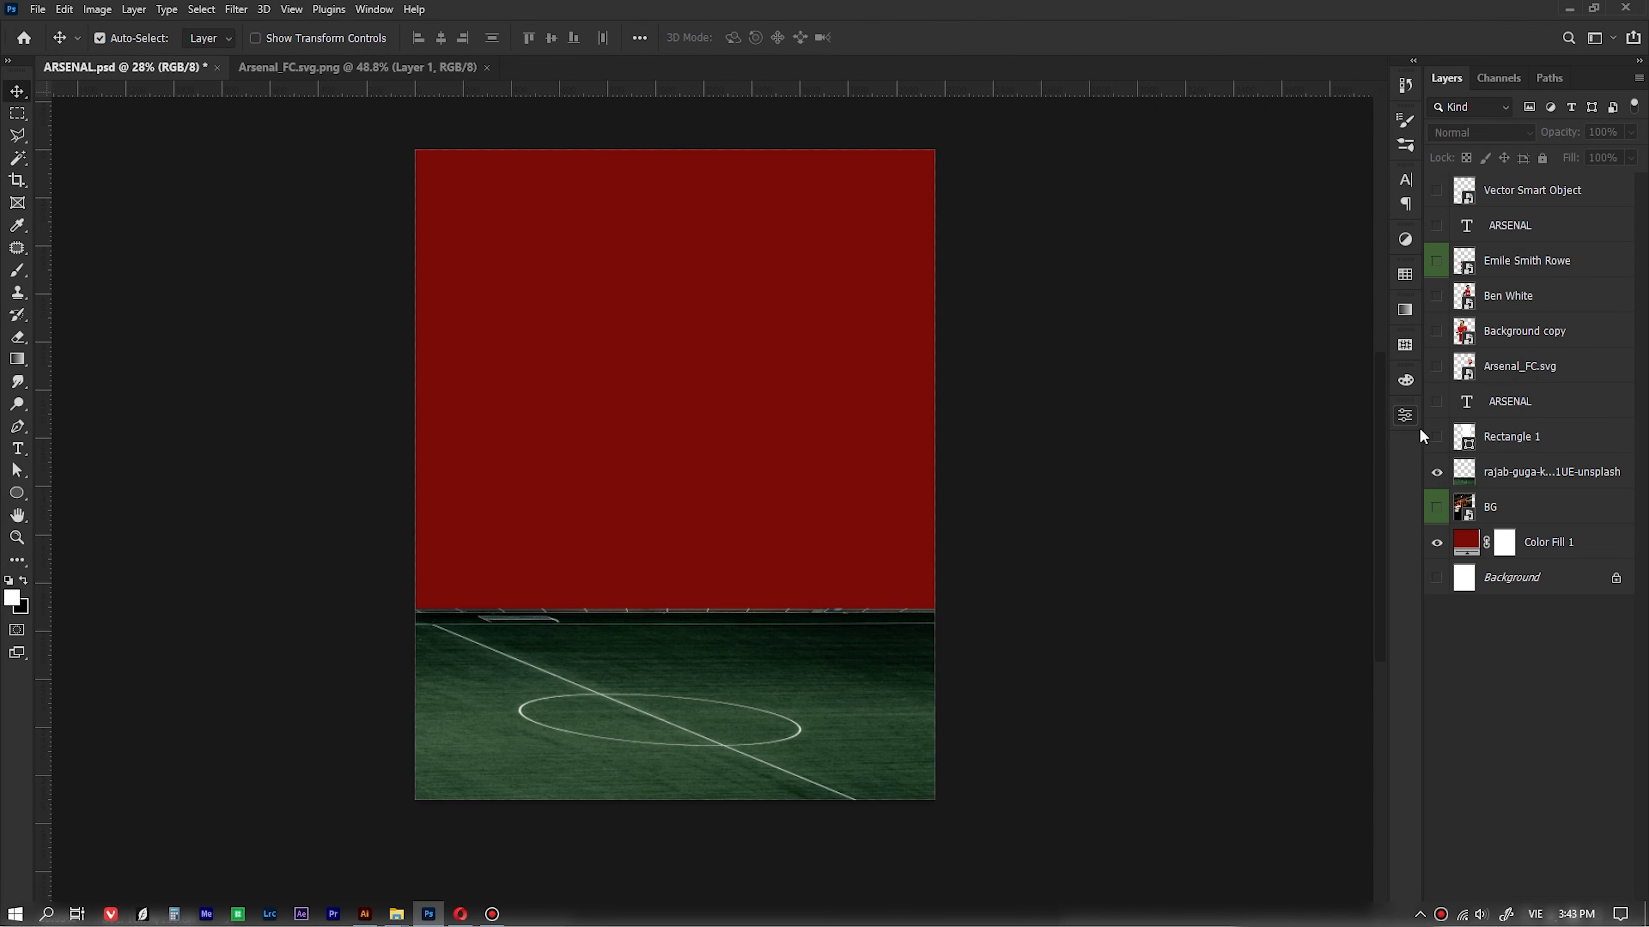
# Unhide the white stripe, club crest, main player and Ben White layers, leaving small ARSENAL hidden.
pyautogui.click(1437, 437)
pyautogui.click(1438, 402)
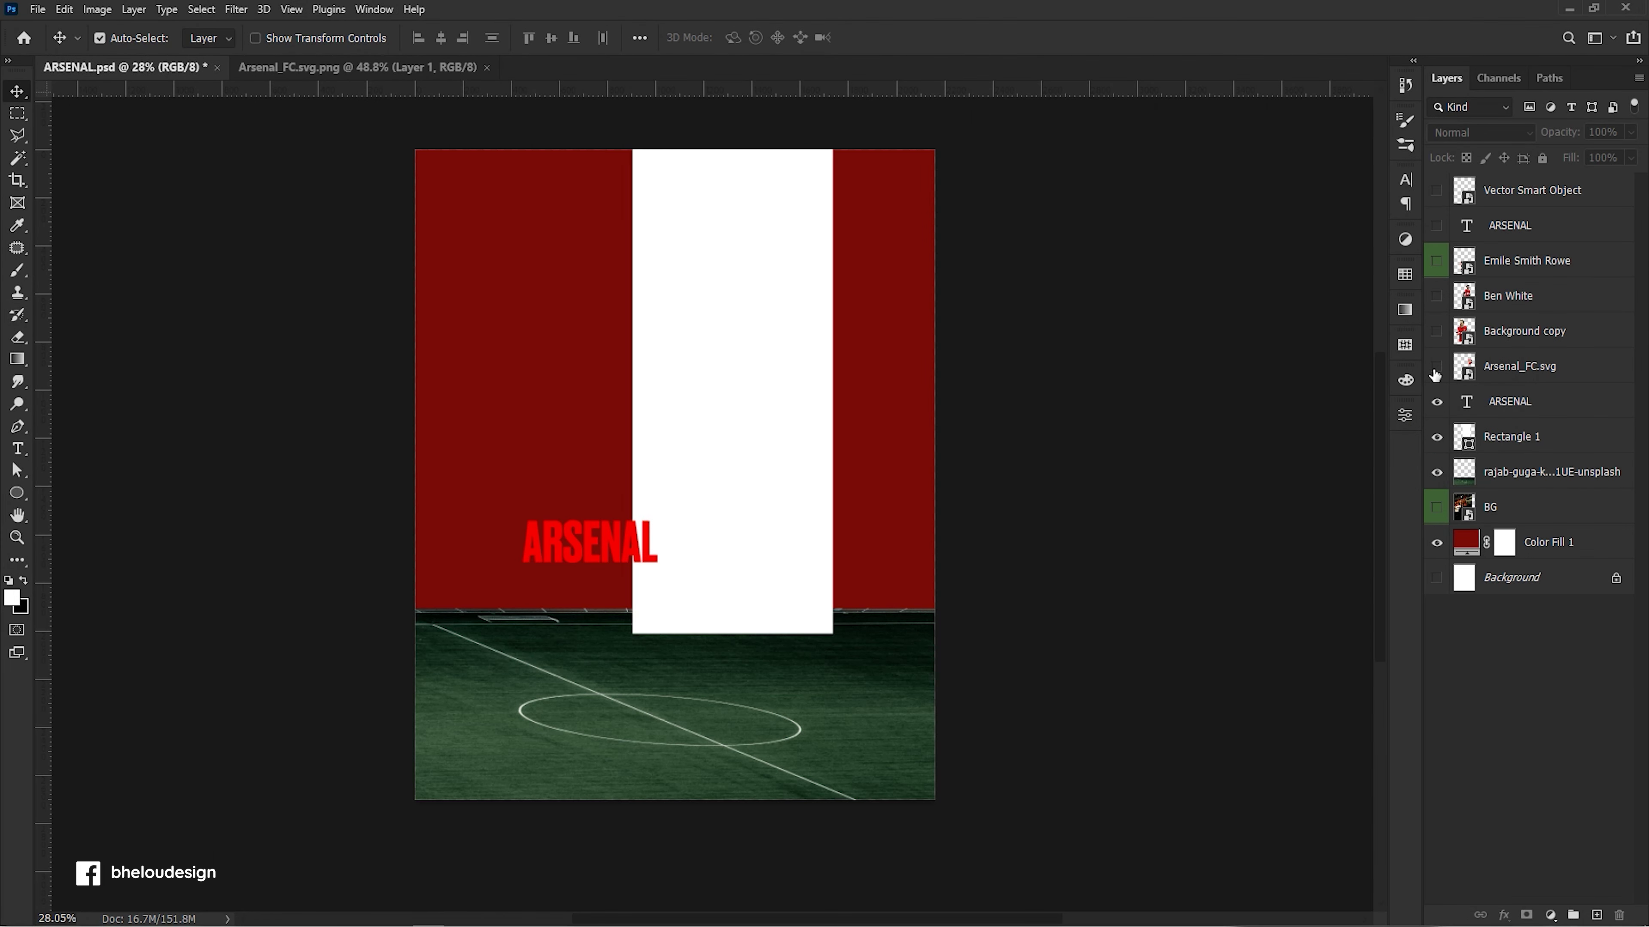
pyautogui.click(1436, 402)
pyautogui.click(1436, 366)
pyautogui.click(1437, 331)
pyautogui.click(1437, 297)
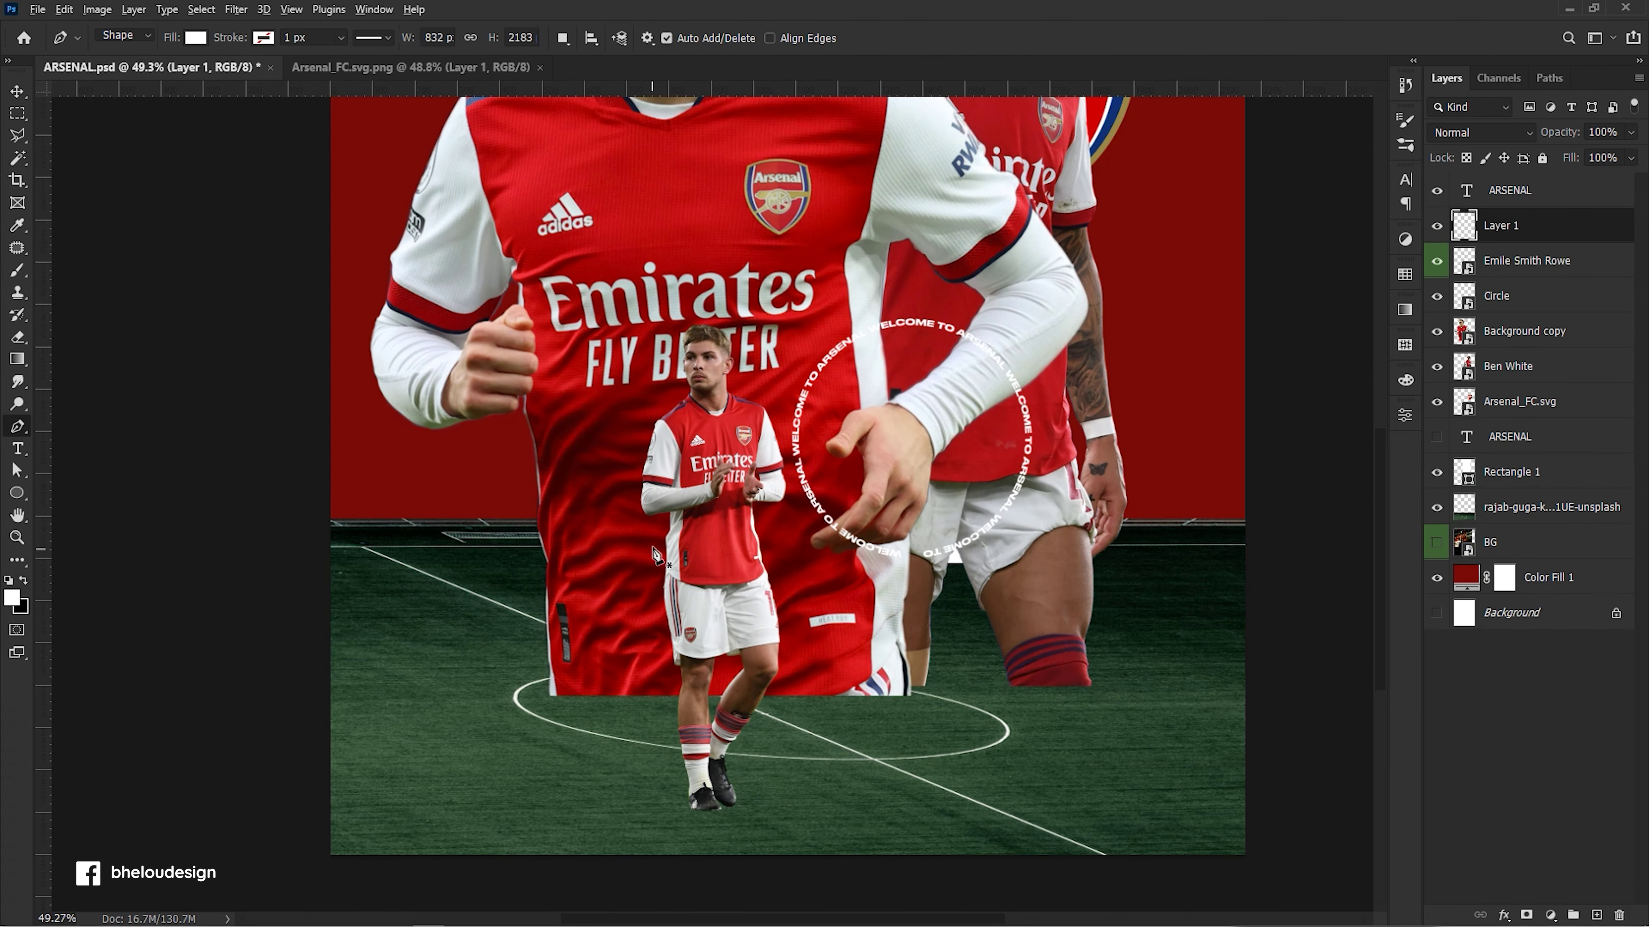
# Draw a white triangle in the poster's bottom-left corner with the Pen tool.
pyautogui.scroll(-4, 657, 555)
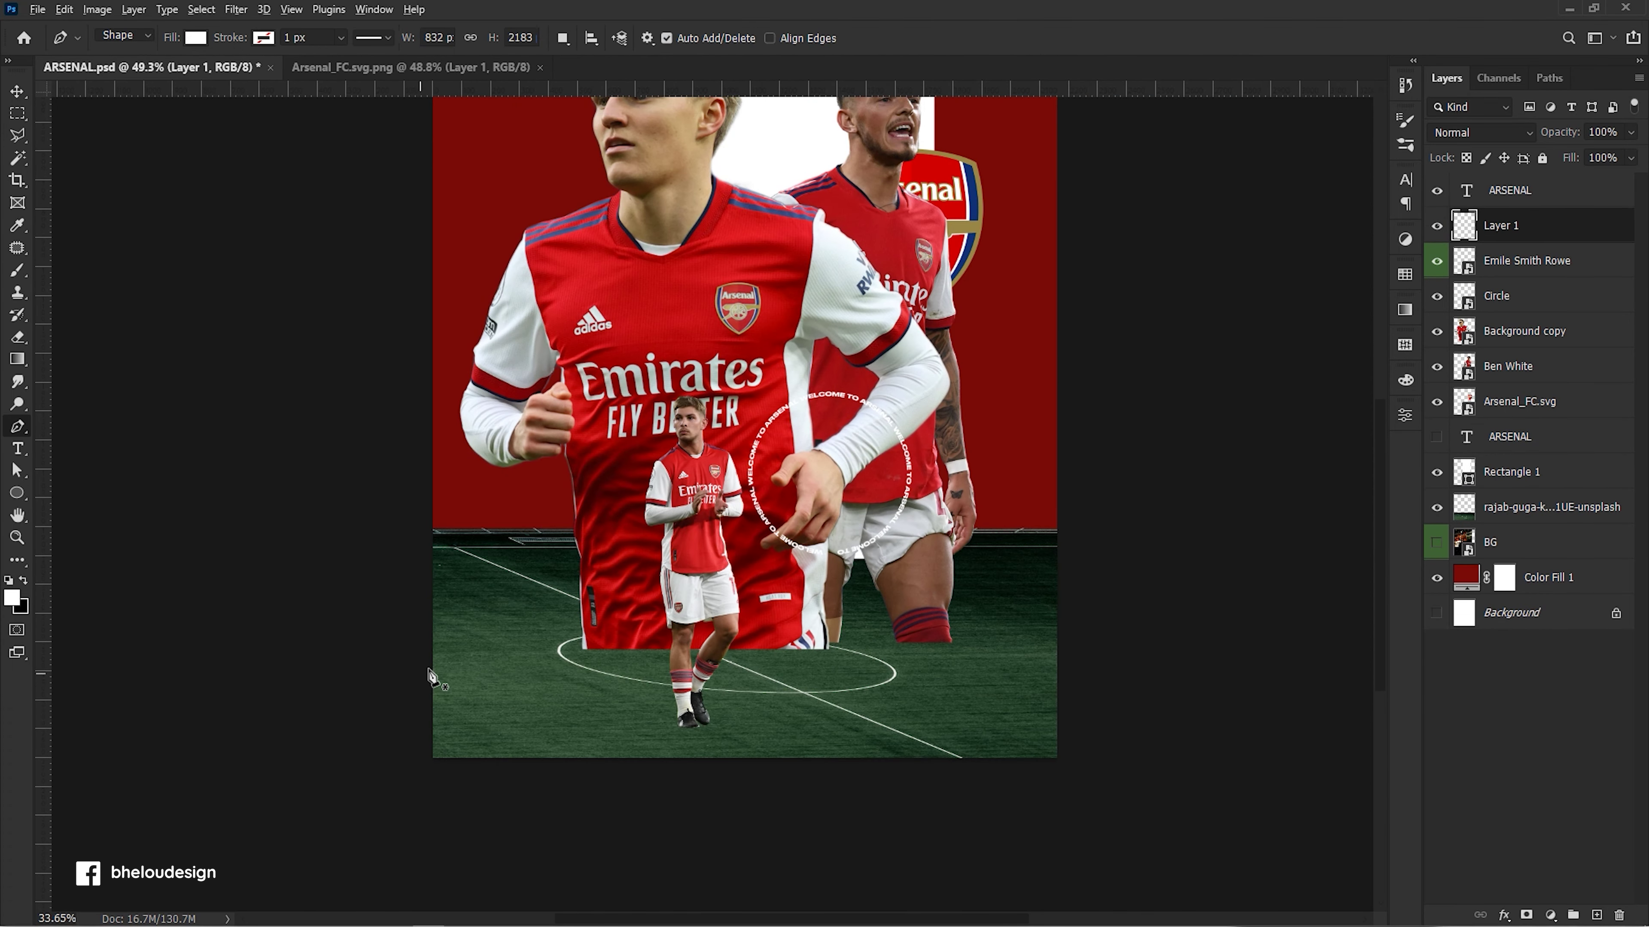
pyautogui.click(413, 690)
pyautogui.click(598, 766)
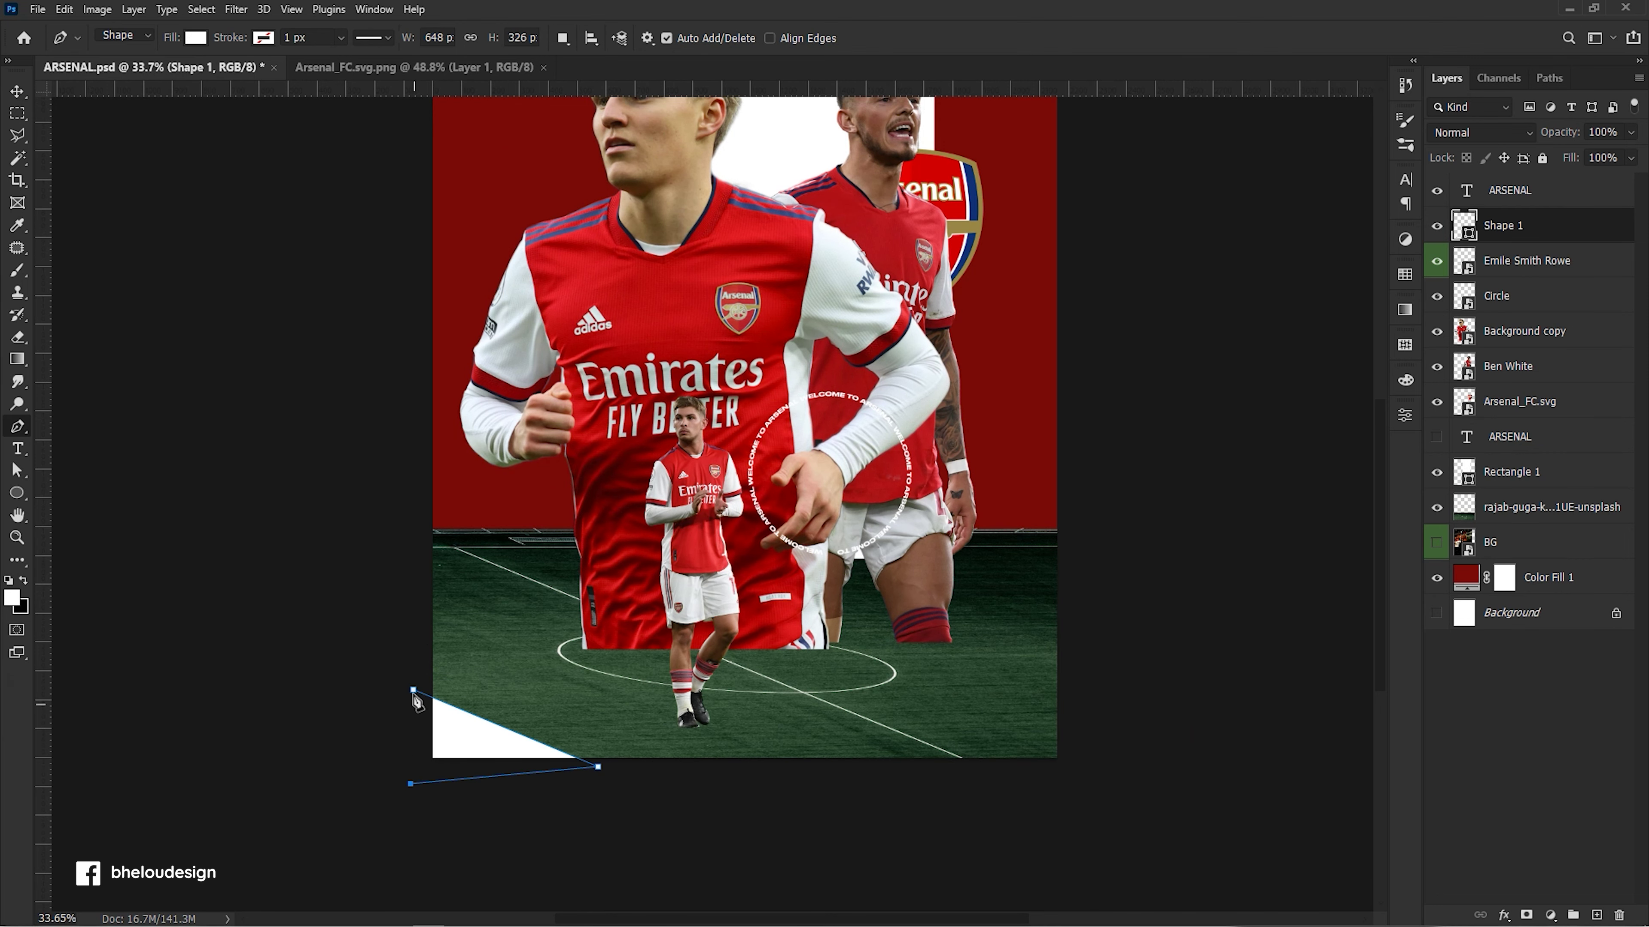
pyautogui.click(413, 689)
pyautogui.scroll(1, 413, 690)
pyautogui.press('v')
# Draw a second white triangle along the poster's left edge.
pyautogui.scroll(-1, 516, 773)
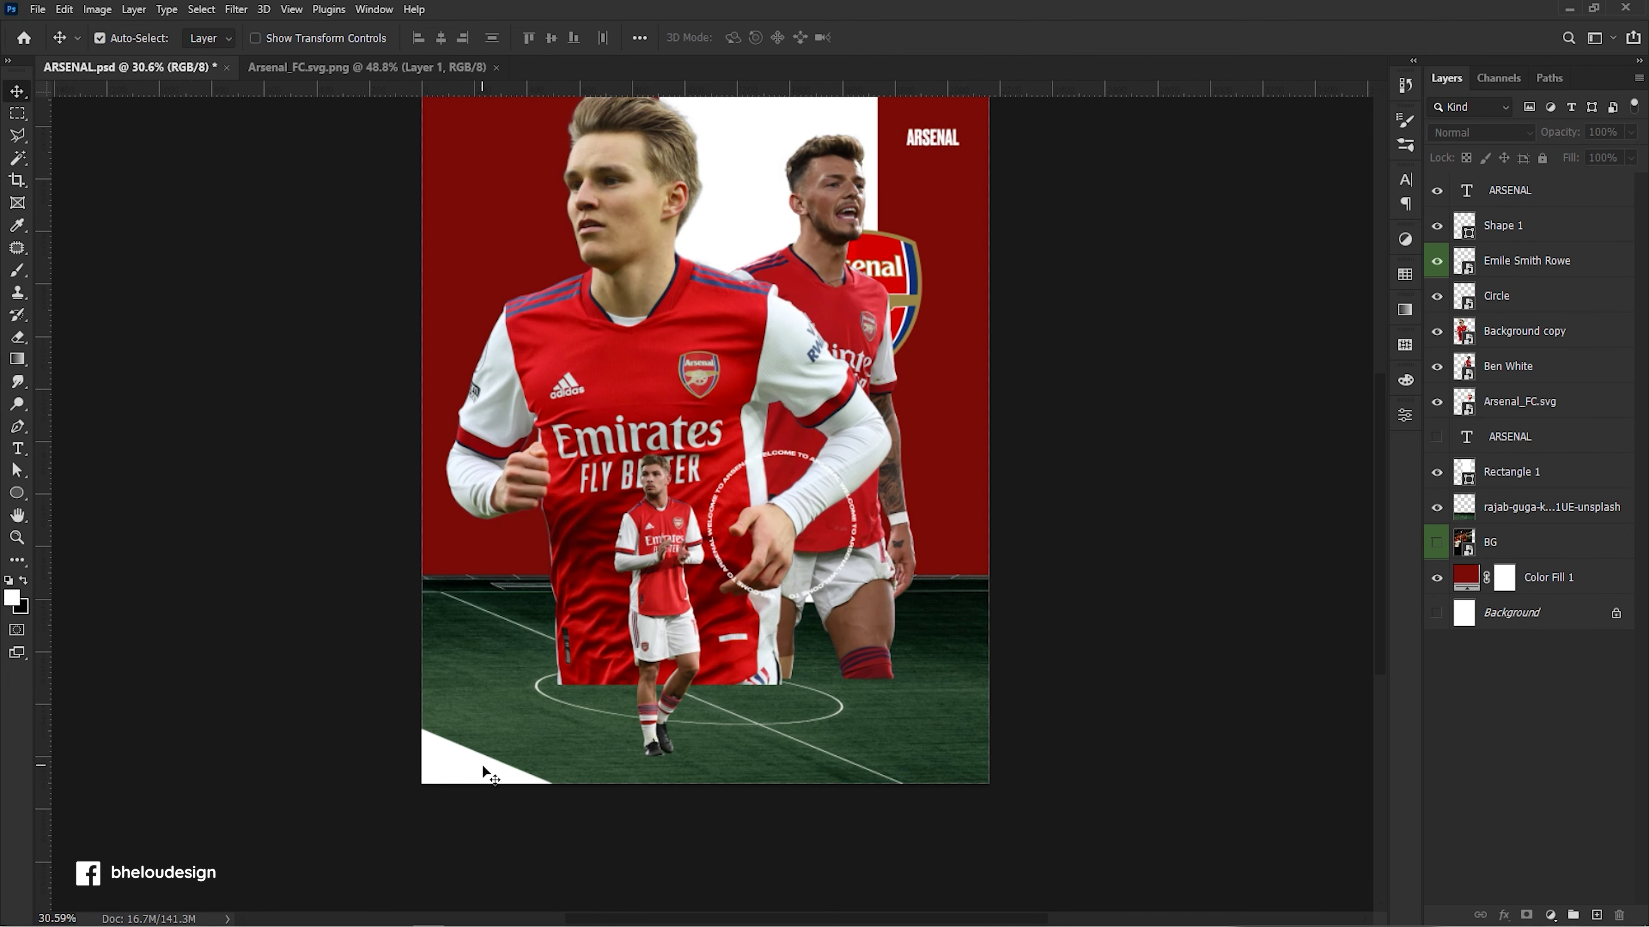
pyautogui.click(487, 767)
pyautogui.press('p')
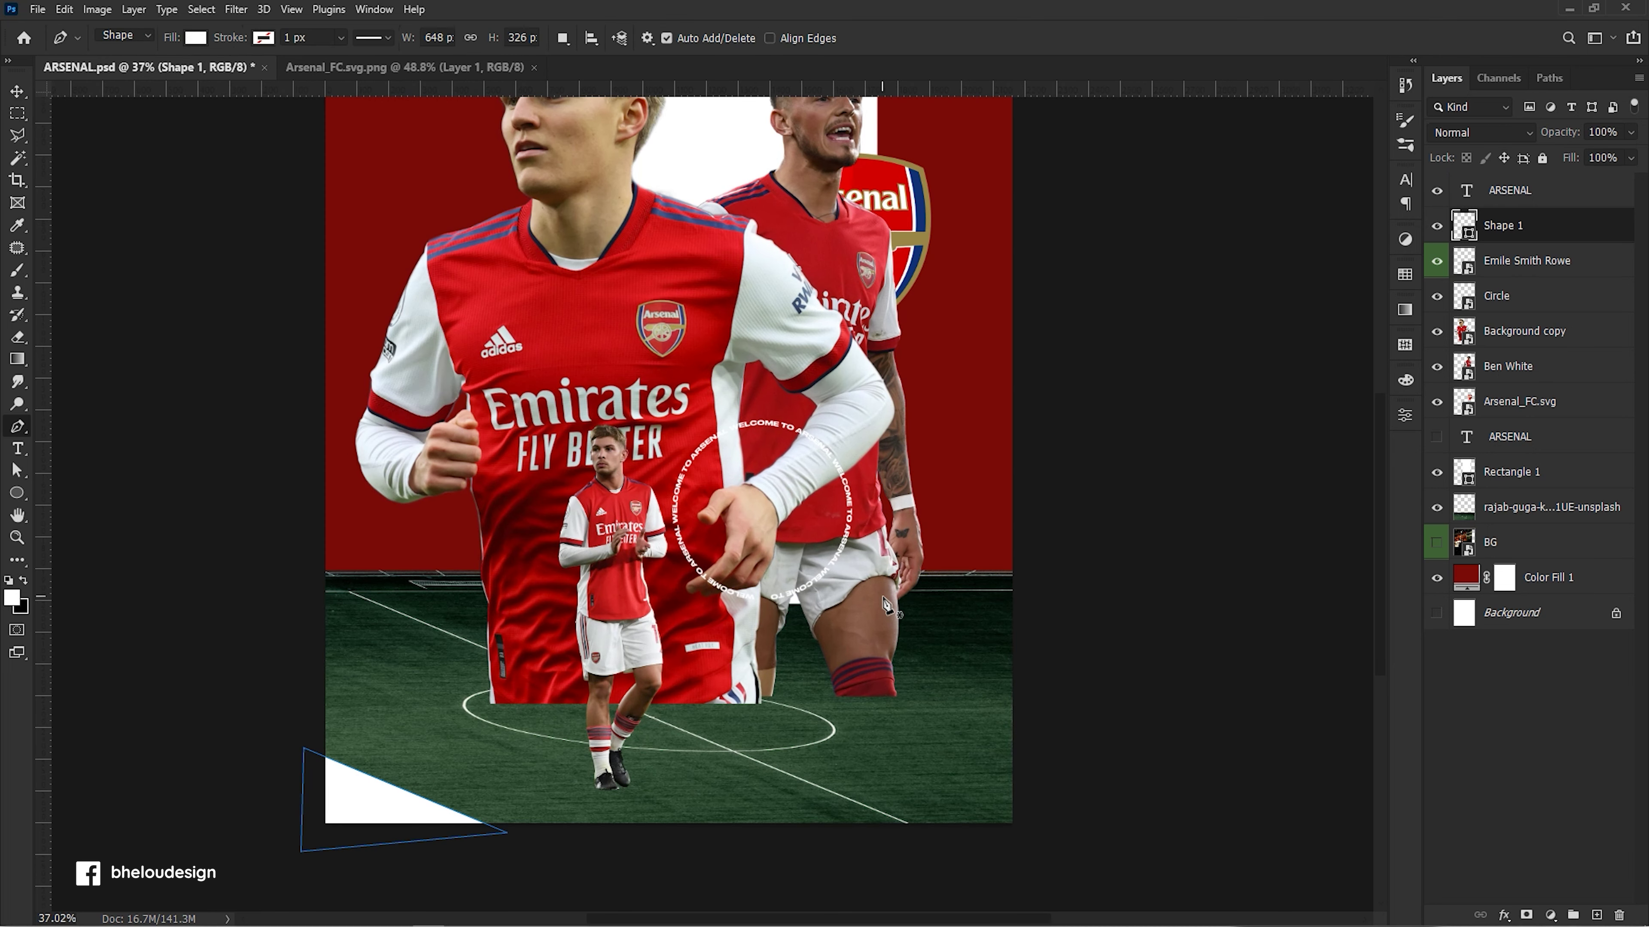
pyautogui.scroll(1, 893, 607)
pyautogui.scroll(-2, 892, 608)
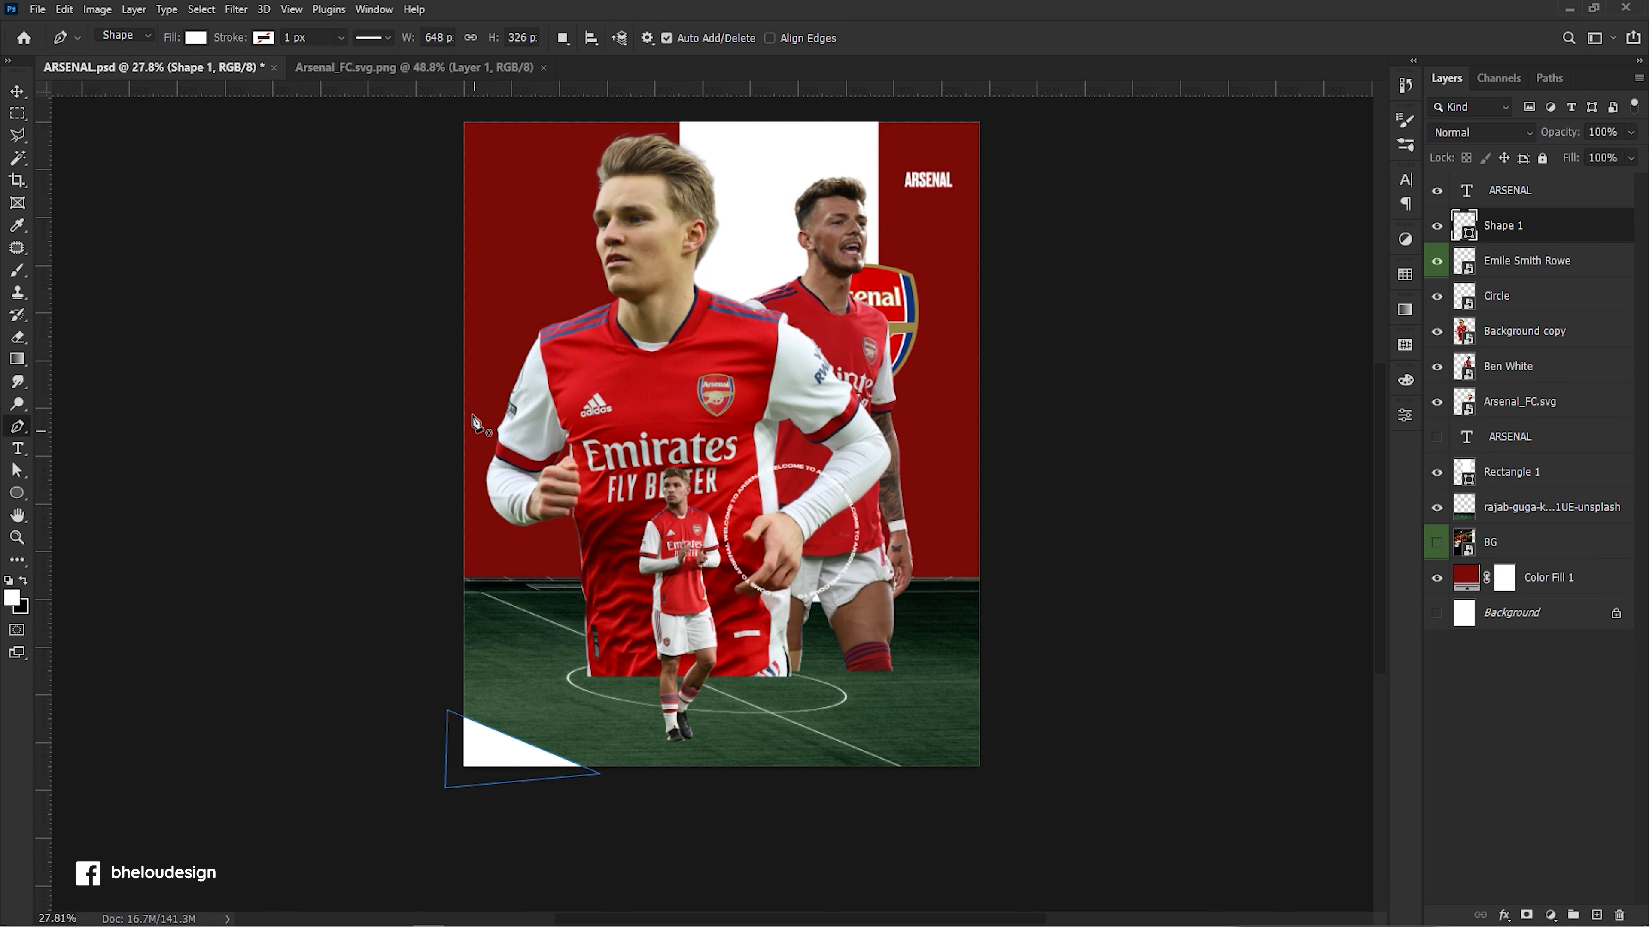
pyautogui.click(464, 453)
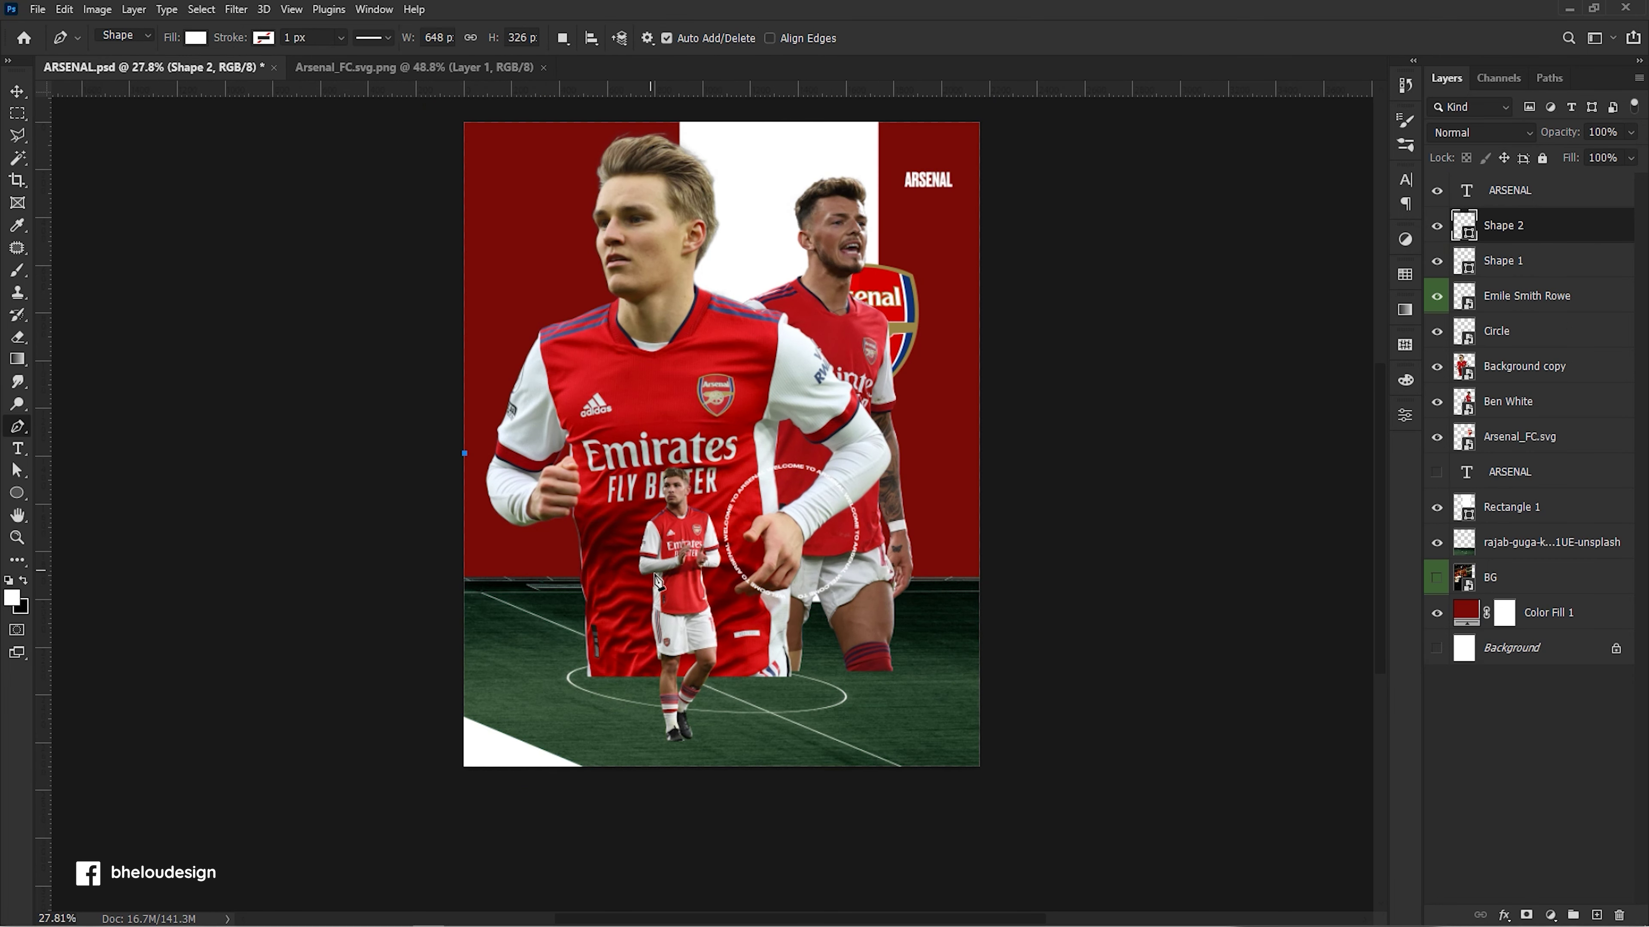
pyautogui.click(751, 572)
pyautogui.click(464, 577)
pyautogui.click(465, 453)
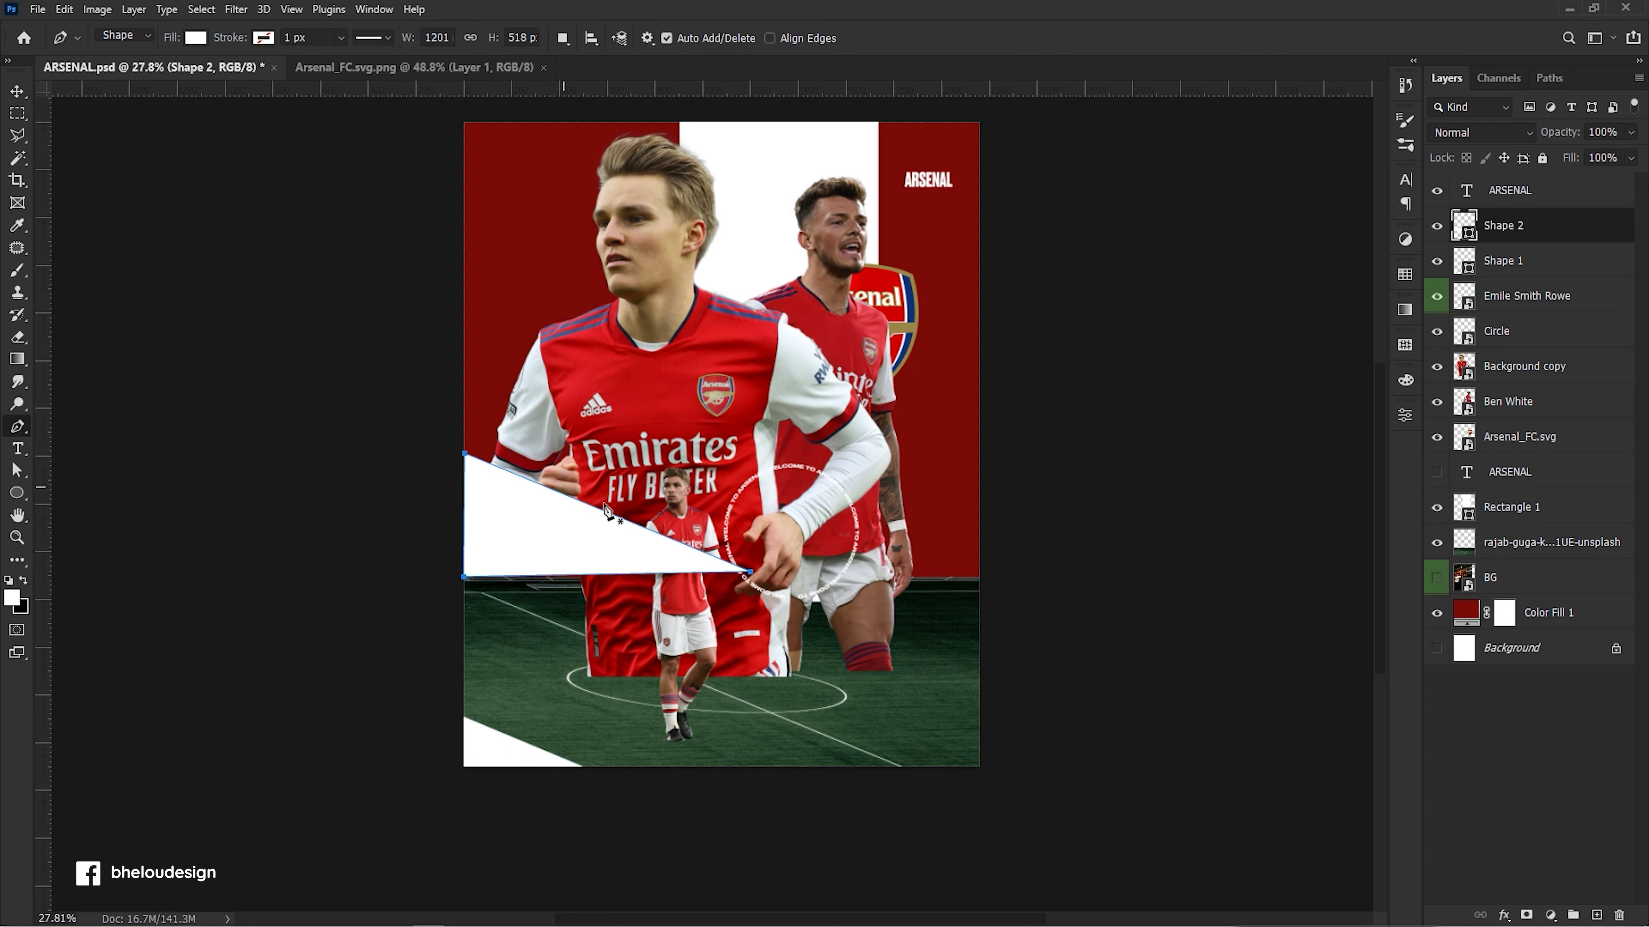
pyautogui.press('v')
pyautogui.click(1041, 527)
# Give the main player, Emile Smith Rowe and Ben White layers a yellow colour label.
pyautogui.click(557, 555)
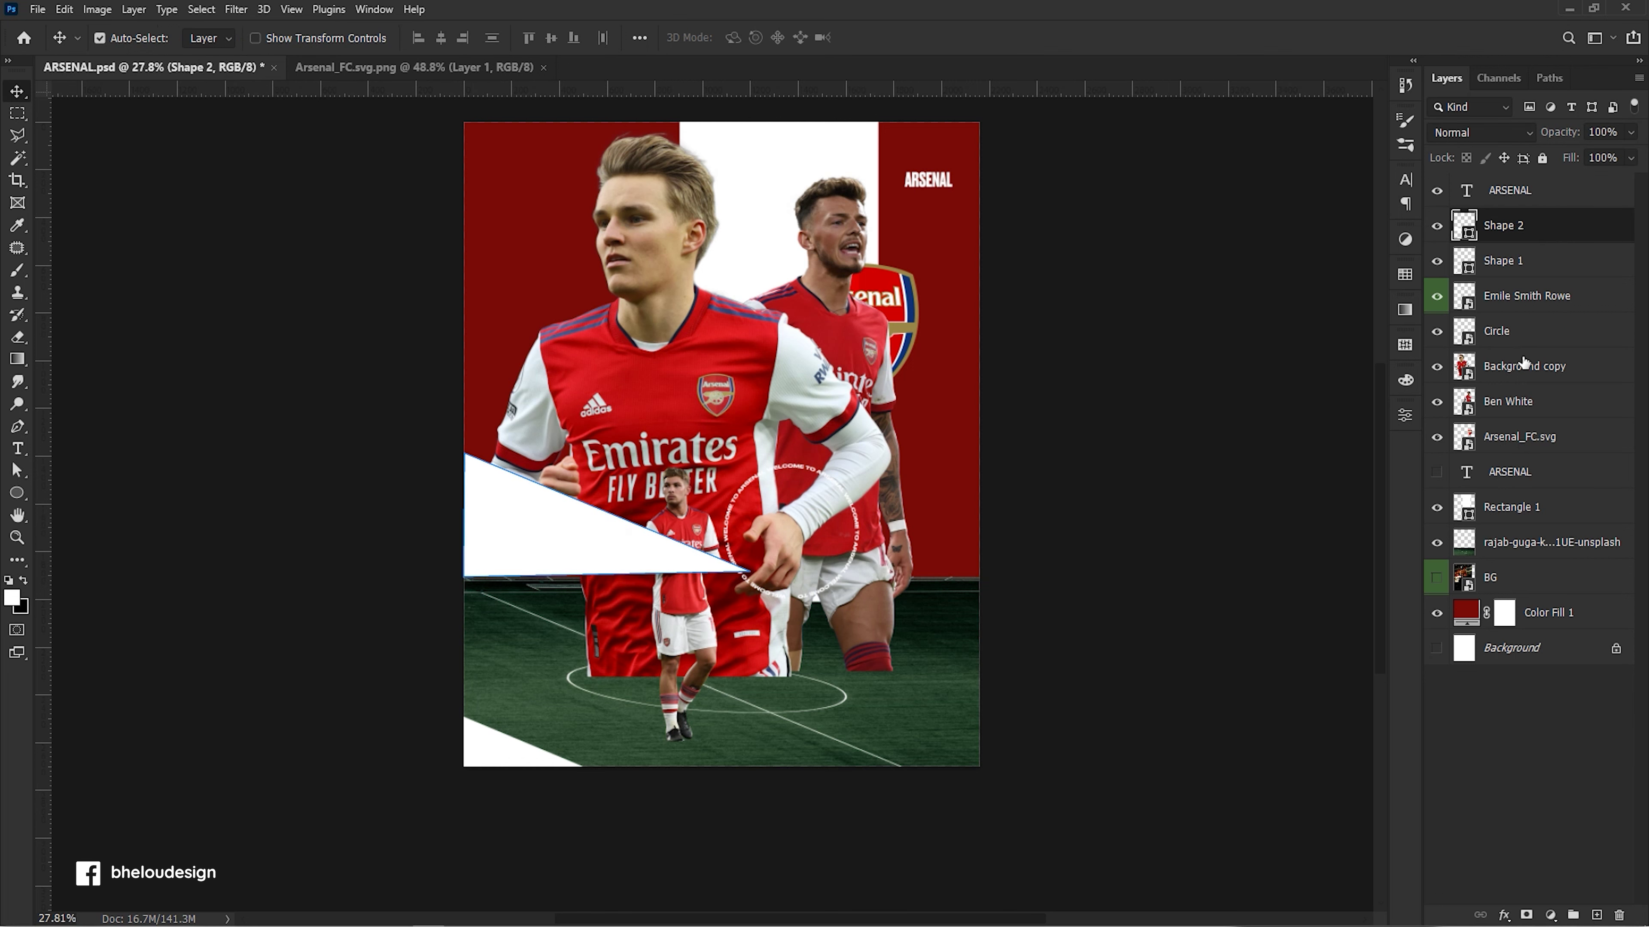
pyautogui.click(1524, 366)
pyautogui.keyDown('ctrl'); pyautogui.click(1527, 296); pyautogui.keyUp('ctrl')
pyautogui.keyDown('ctrl'); pyautogui.click(1542, 409); pyautogui.keyUp('ctrl')
pyautogui.rightClick(1541, 409)
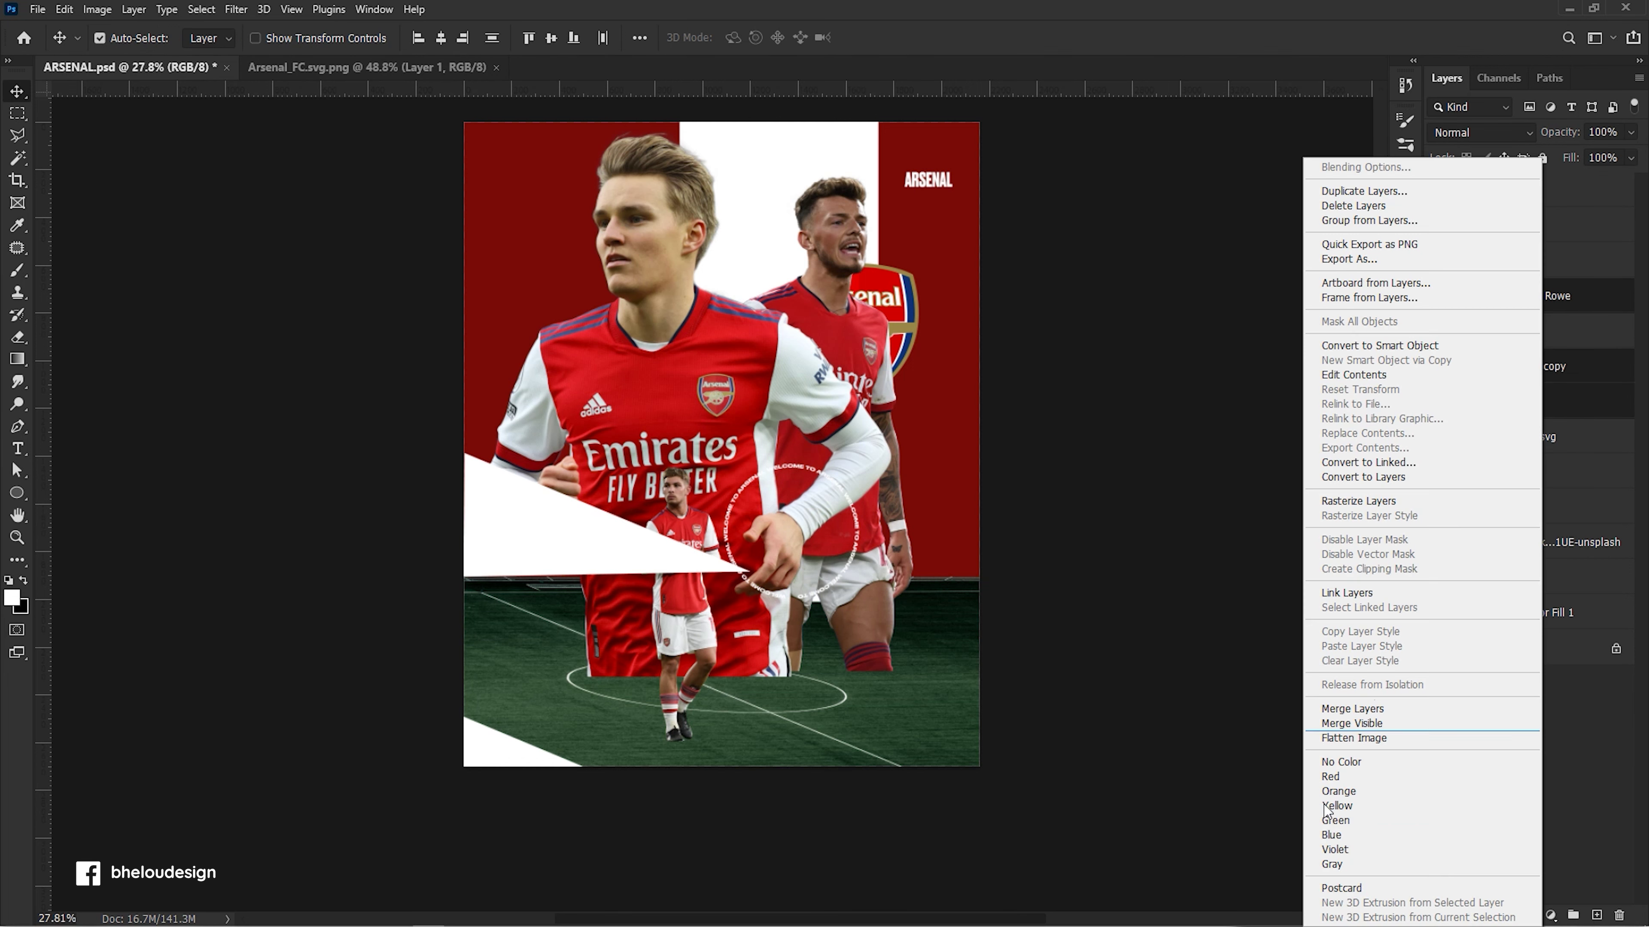
pyautogui.click(1357, 805)
pyautogui.click(1288, 598)
# Move the second triangle behind the main player and rename that player layer 'Odergaard'.
pyautogui.click(545, 520)
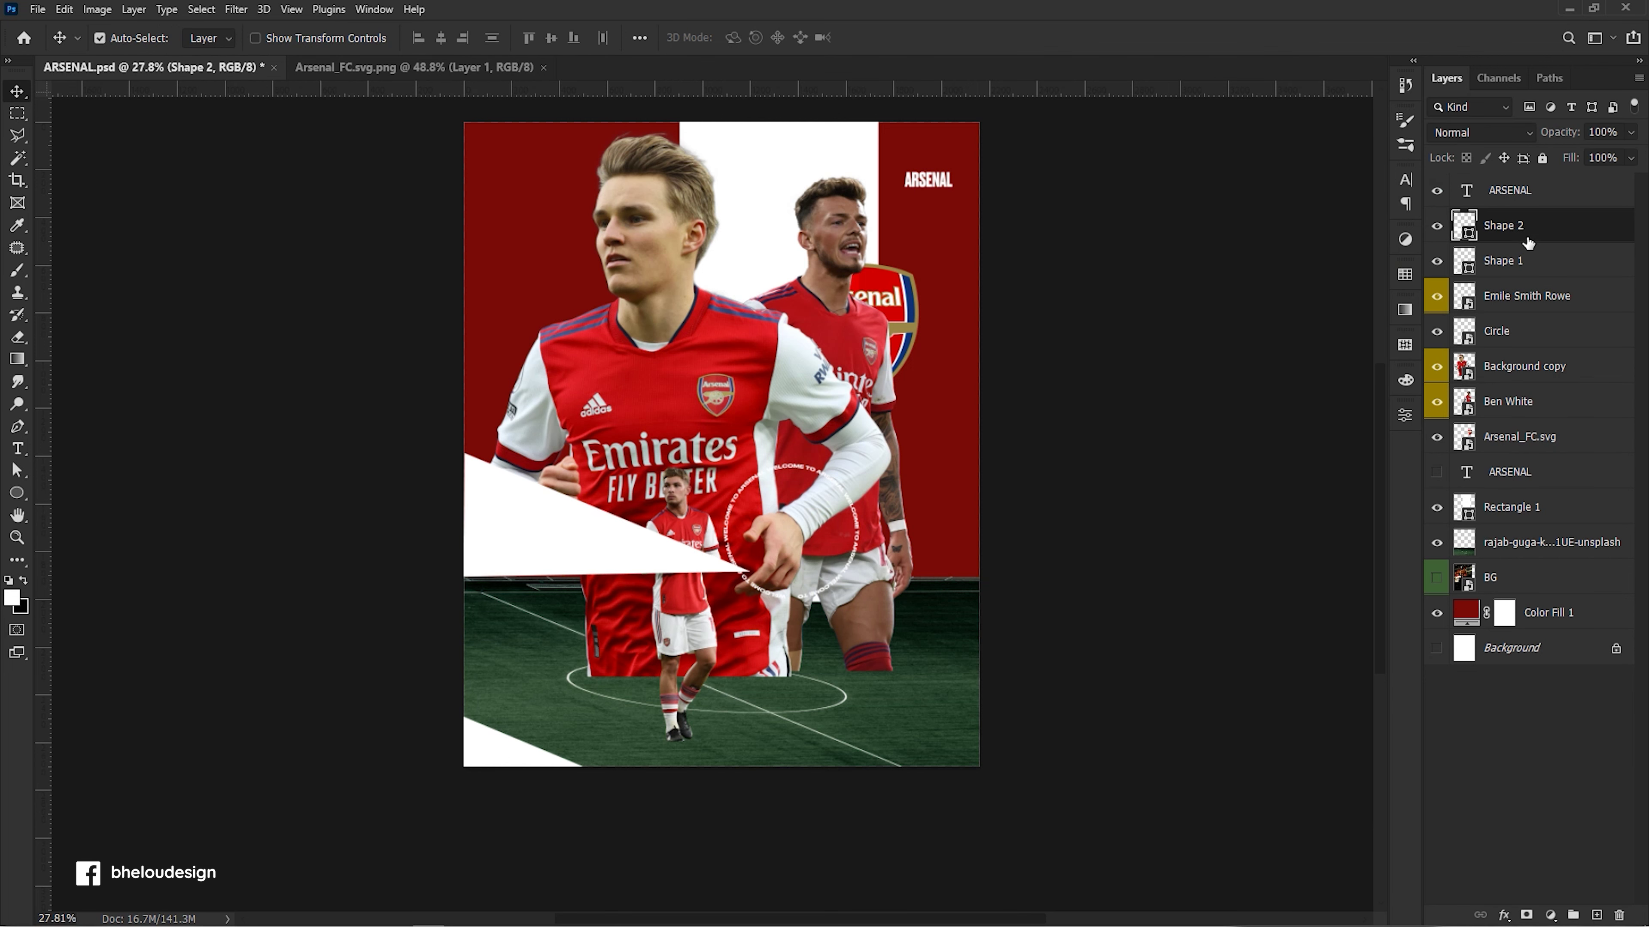
pyautogui.moveTo(1537, 224); pyautogui.dragTo(1539, 384)
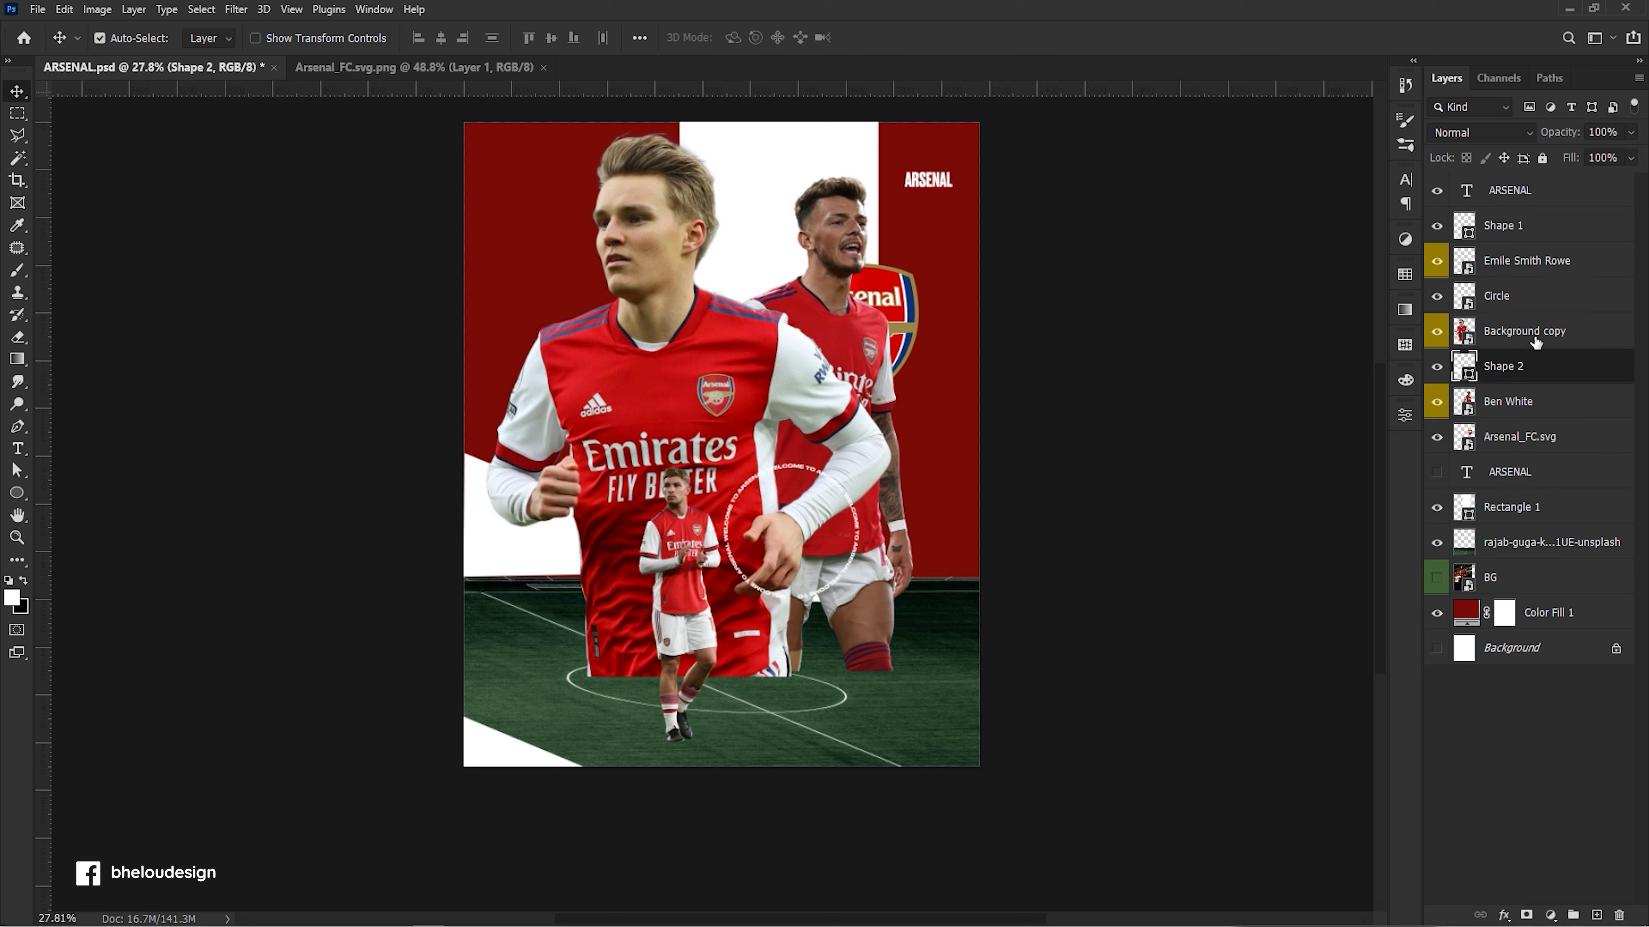
pyautogui.doubleClick(1542, 332)
pyautogui.write('Odergaard')
pyautogui.press('Return')
# Duplicate the second triangle layer and begin transforming the copy.
pyautogui.hotkey('ctrl', 'j')
pyautogui.press('t')
pyautogui.click(510, 744)
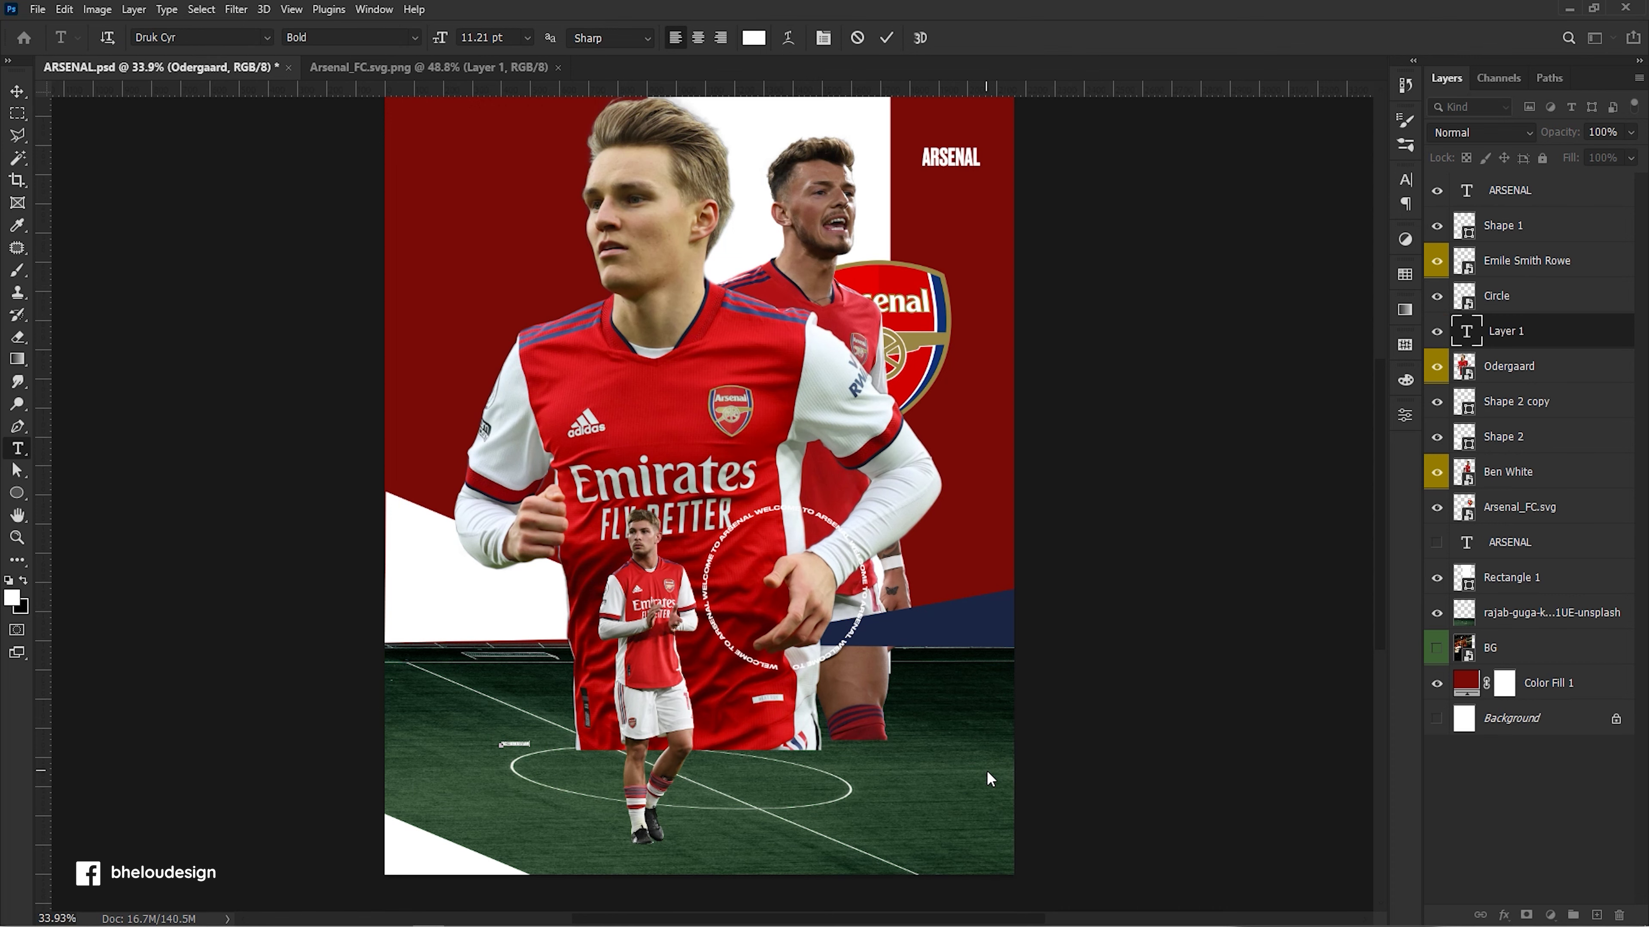
# Commit the '2022 premier league' text, enlarge it and place it at the poster's lower centre.
pyautogui.click(887, 37)
pyautogui.scroll(-1, 529, 728)
pyautogui.hotkey('ctrl', 't')
pyautogui.moveTo(529, 734); pyautogui.dragTo(720, 681)
pyautogui.moveTo(584, 746); pyautogui.dragTo(674, 782)
pyautogui.press('Return')
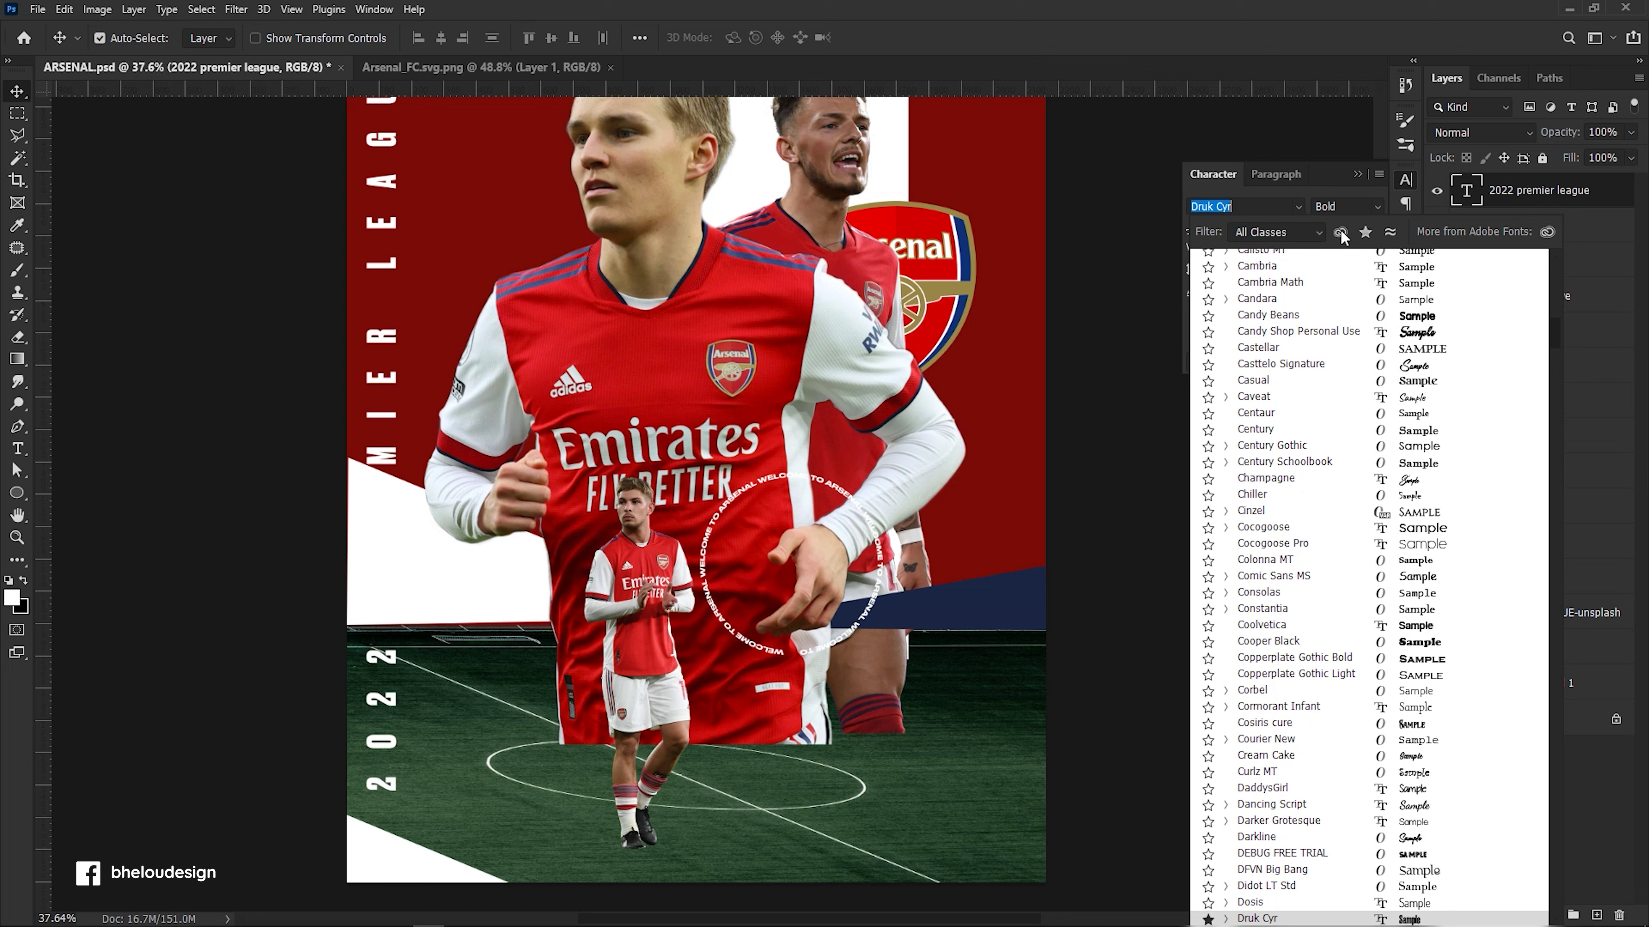
# Filter the font list to favourites, then select the navy band and Ben White layers.
pyautogui.click(1365, 232)
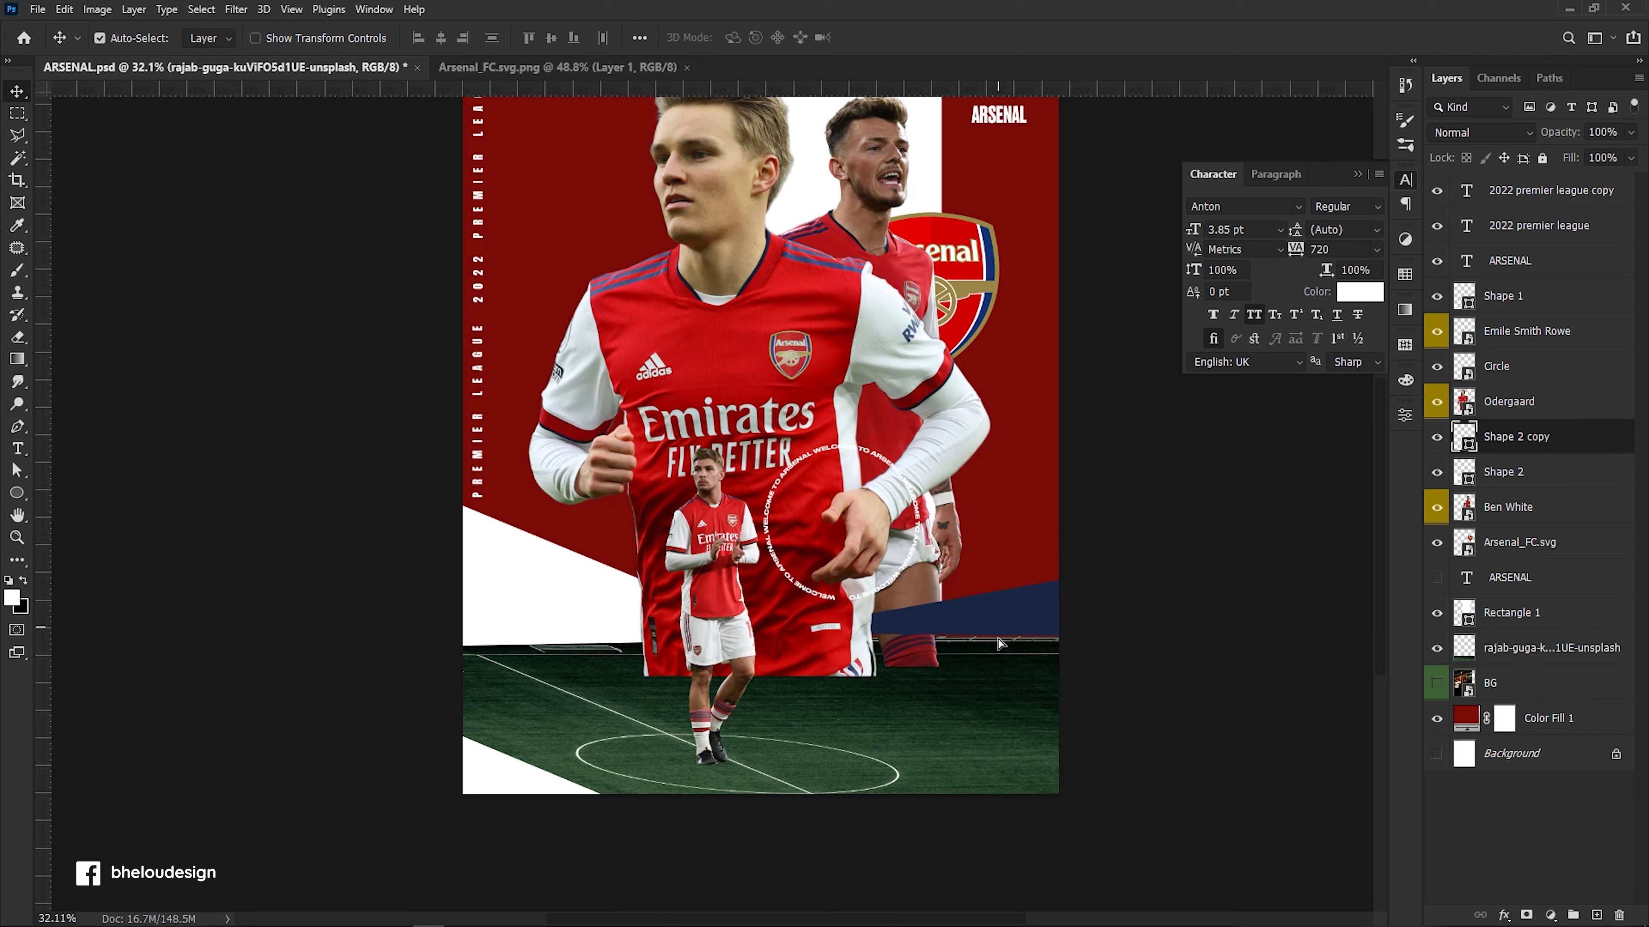
pyautogui.click(902, 647)
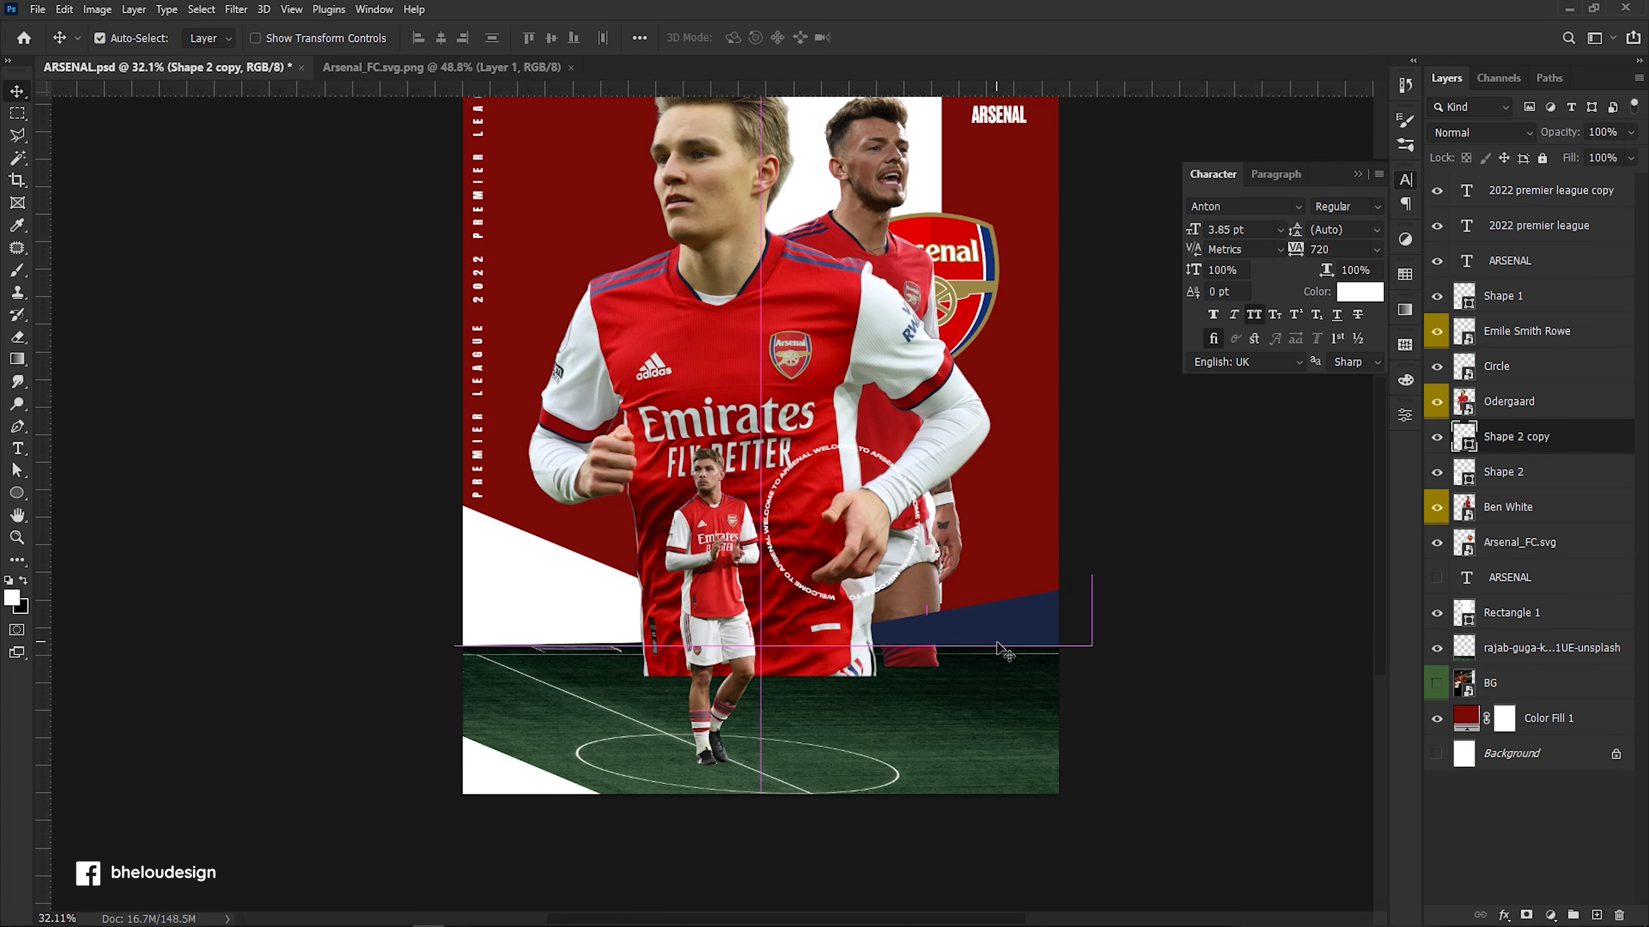
pyautogui.scroll(-2, 910, 425)
pyautogui.click(1509, 507)
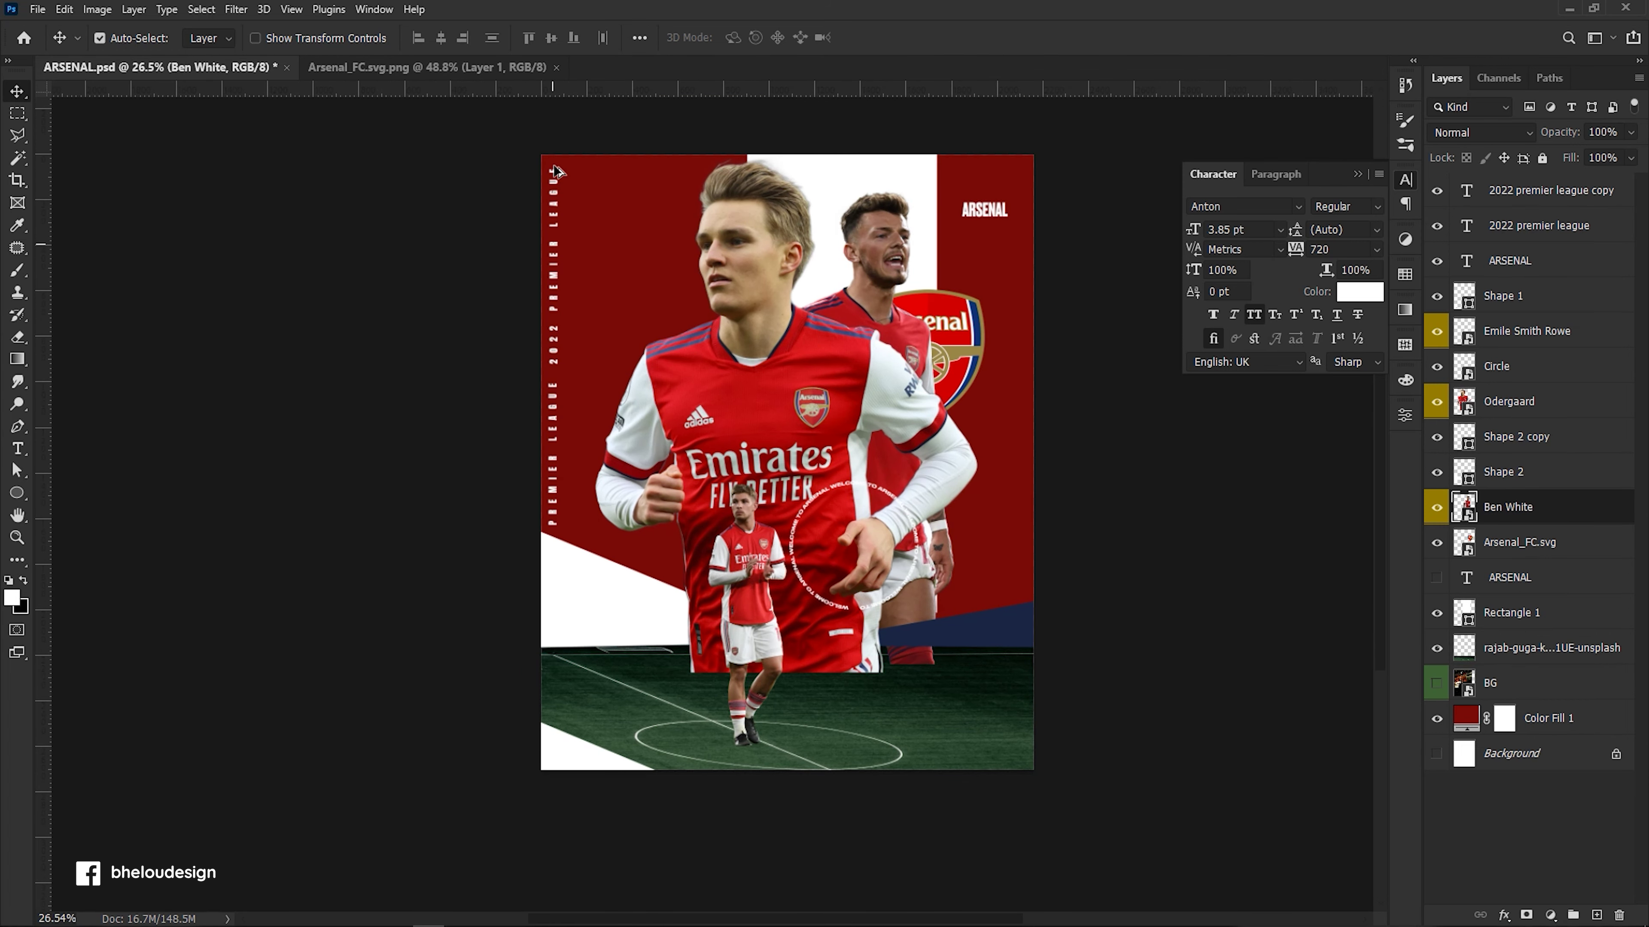
# Open the Character panel's font list for the ARSENAL text.
pyautogui.scroll(2, 555, 209)
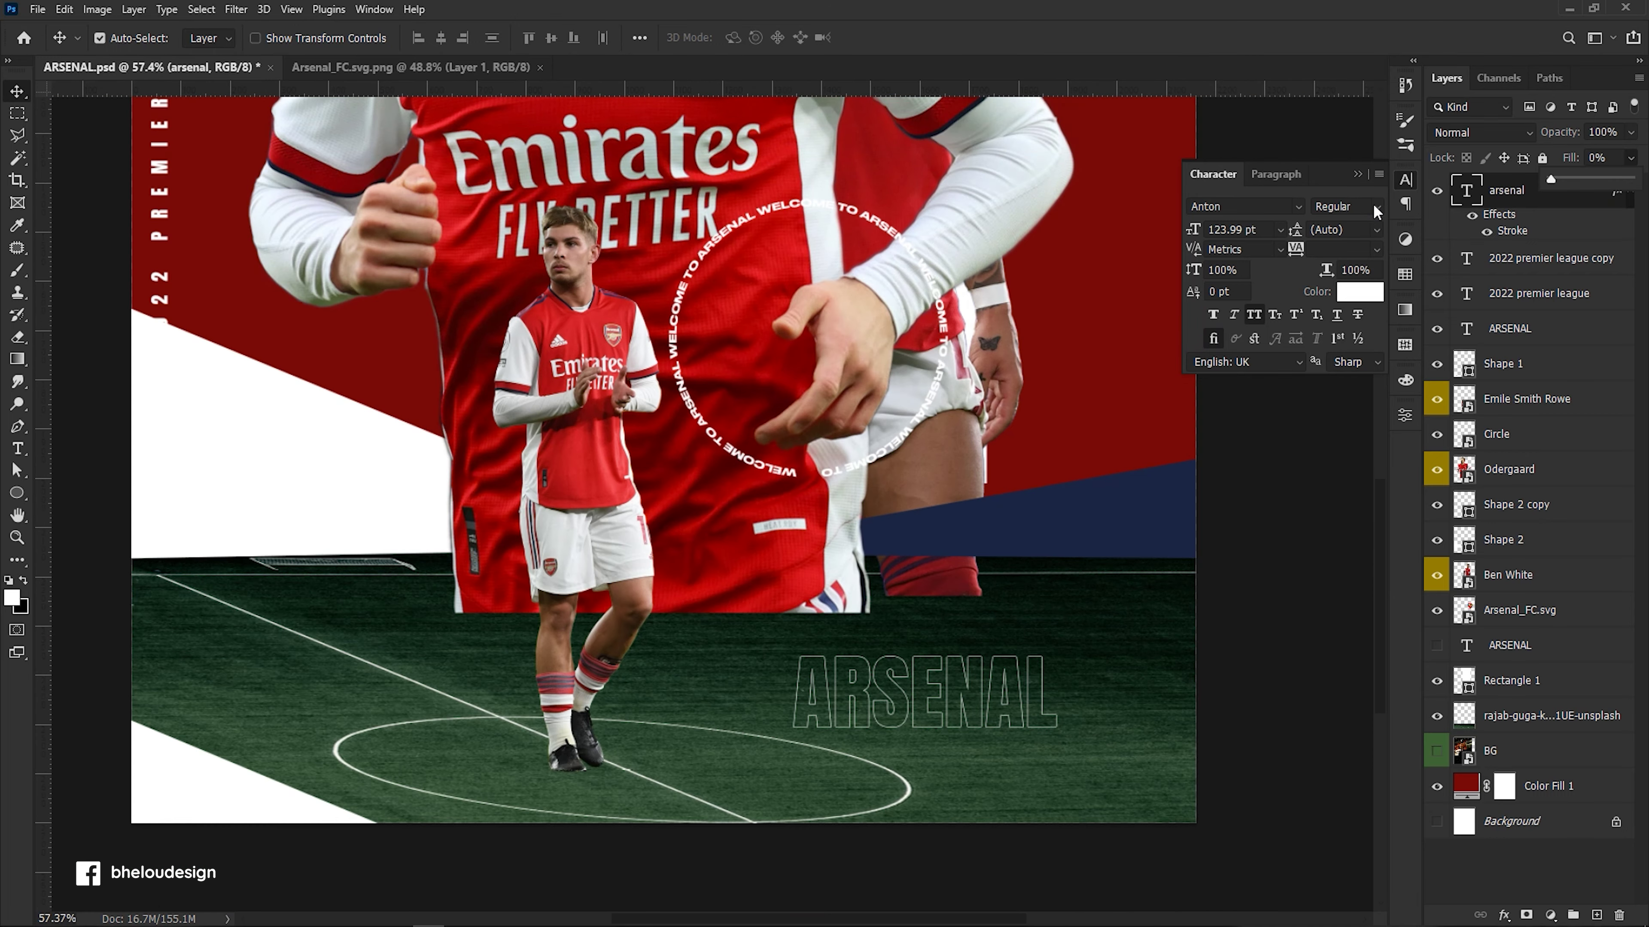
pyautogui.click(1298, 208)
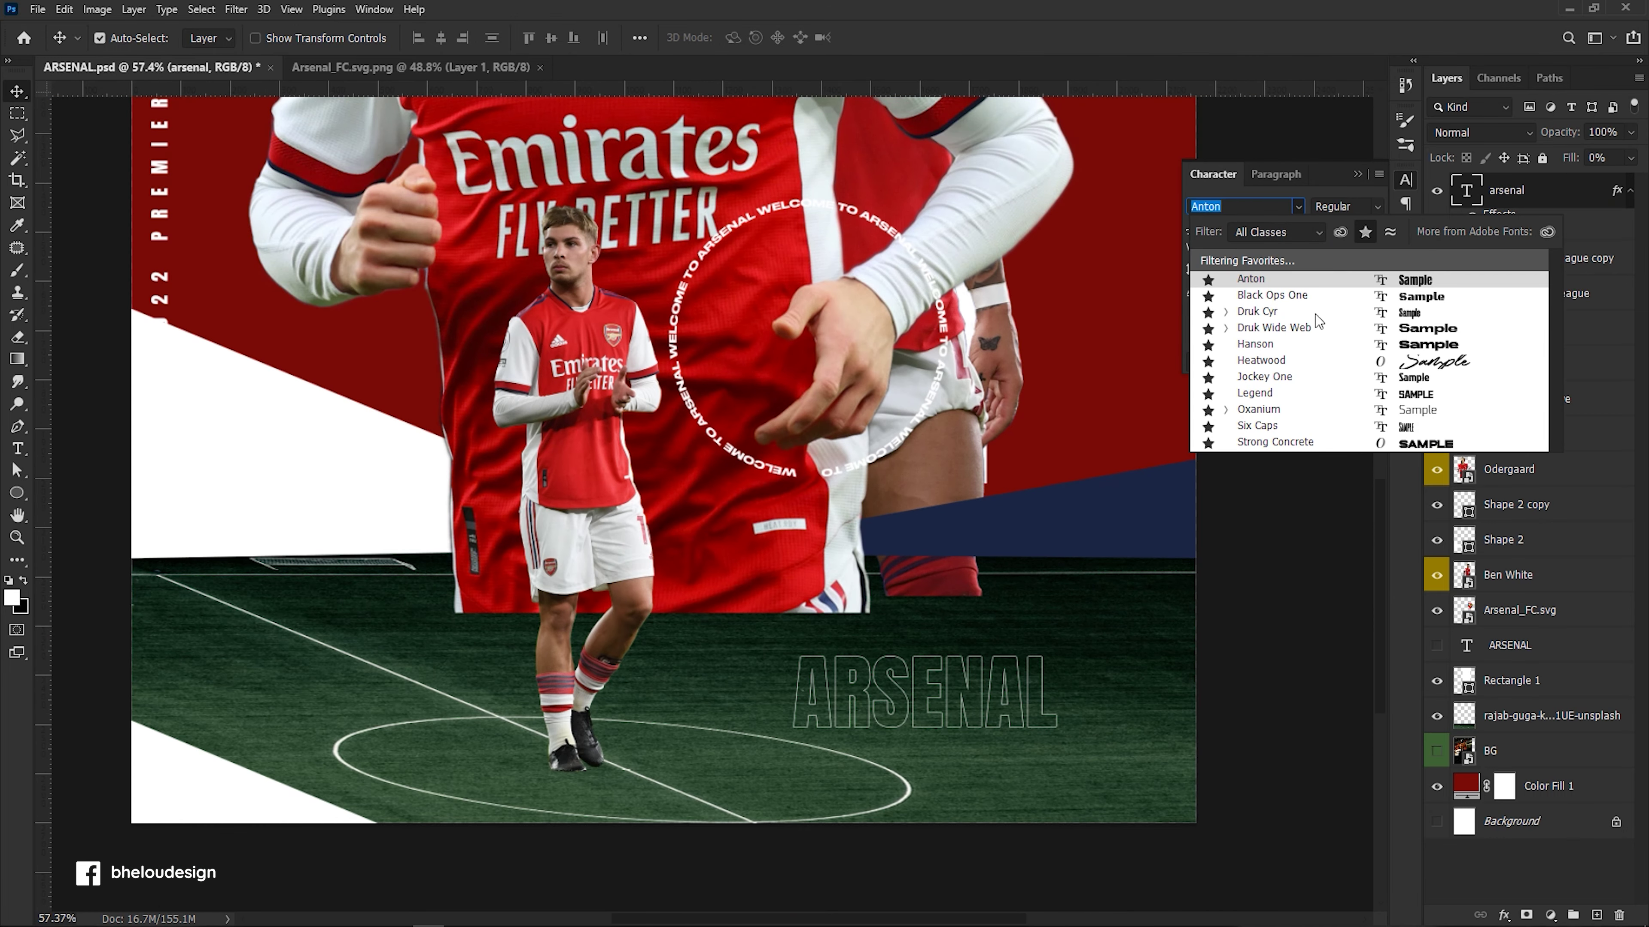
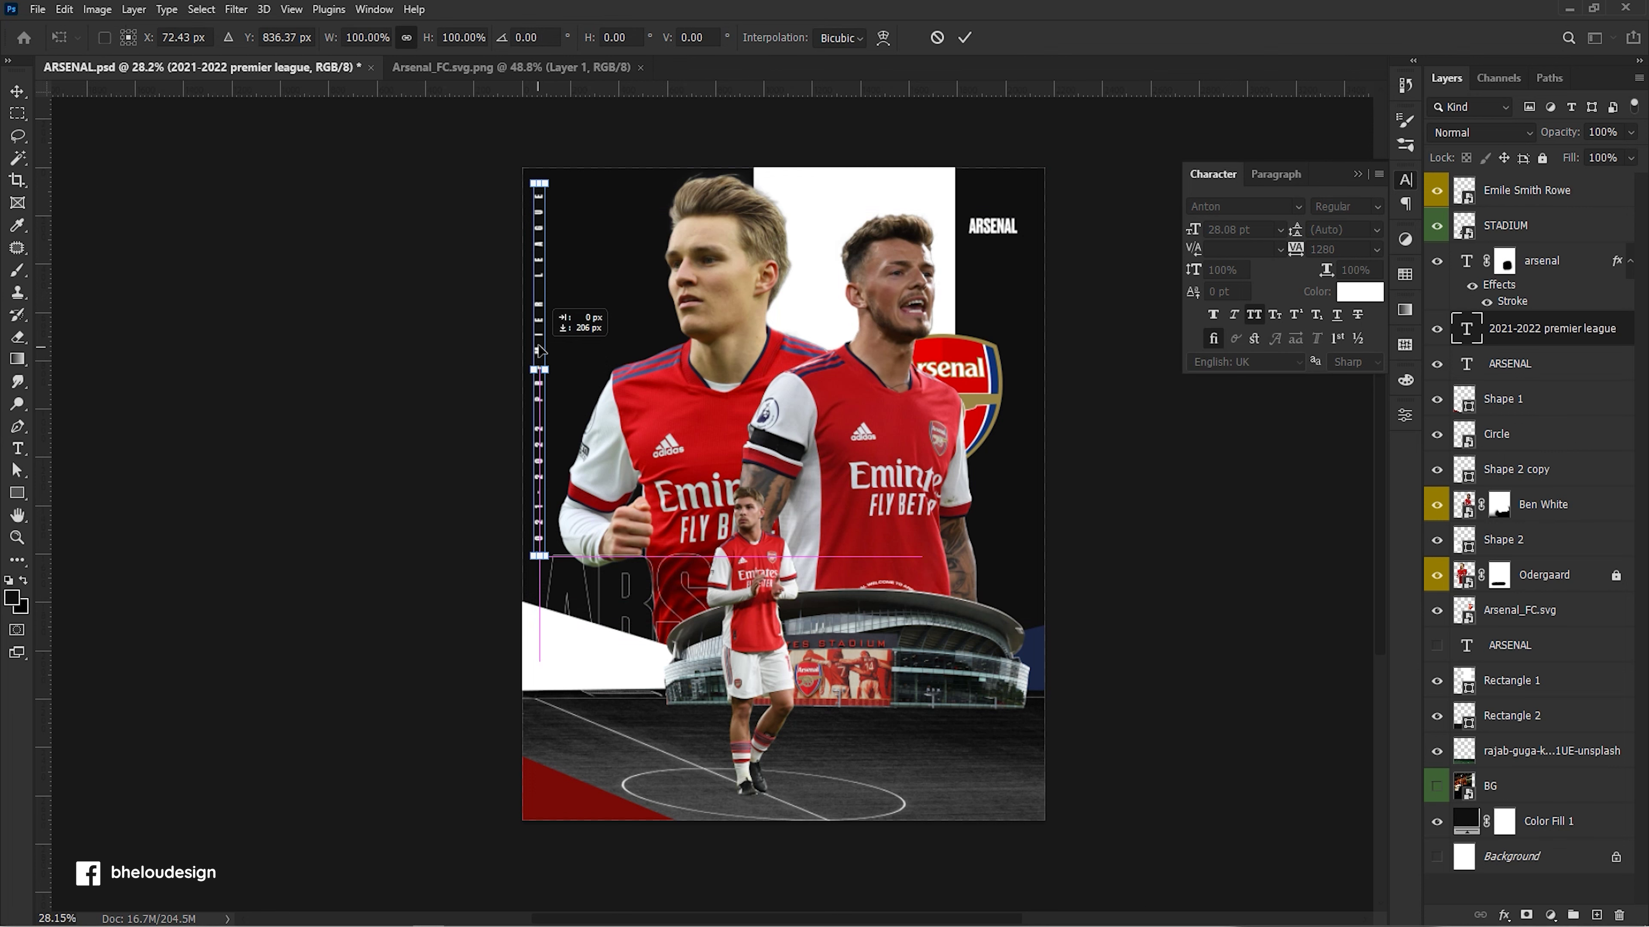
# Commit the vertical text's transform and widen its letter spacing.
pyautogui.press('Return')
pyautogui.hotkey('alt', 'space')
pyautogui.press('Escape')
pyautogui.press('t')
pyautogui.hotkey('ctrl', '+')
pyautogui.moveTo(1296, 248); pyautogui.dragTo(1304, 184)
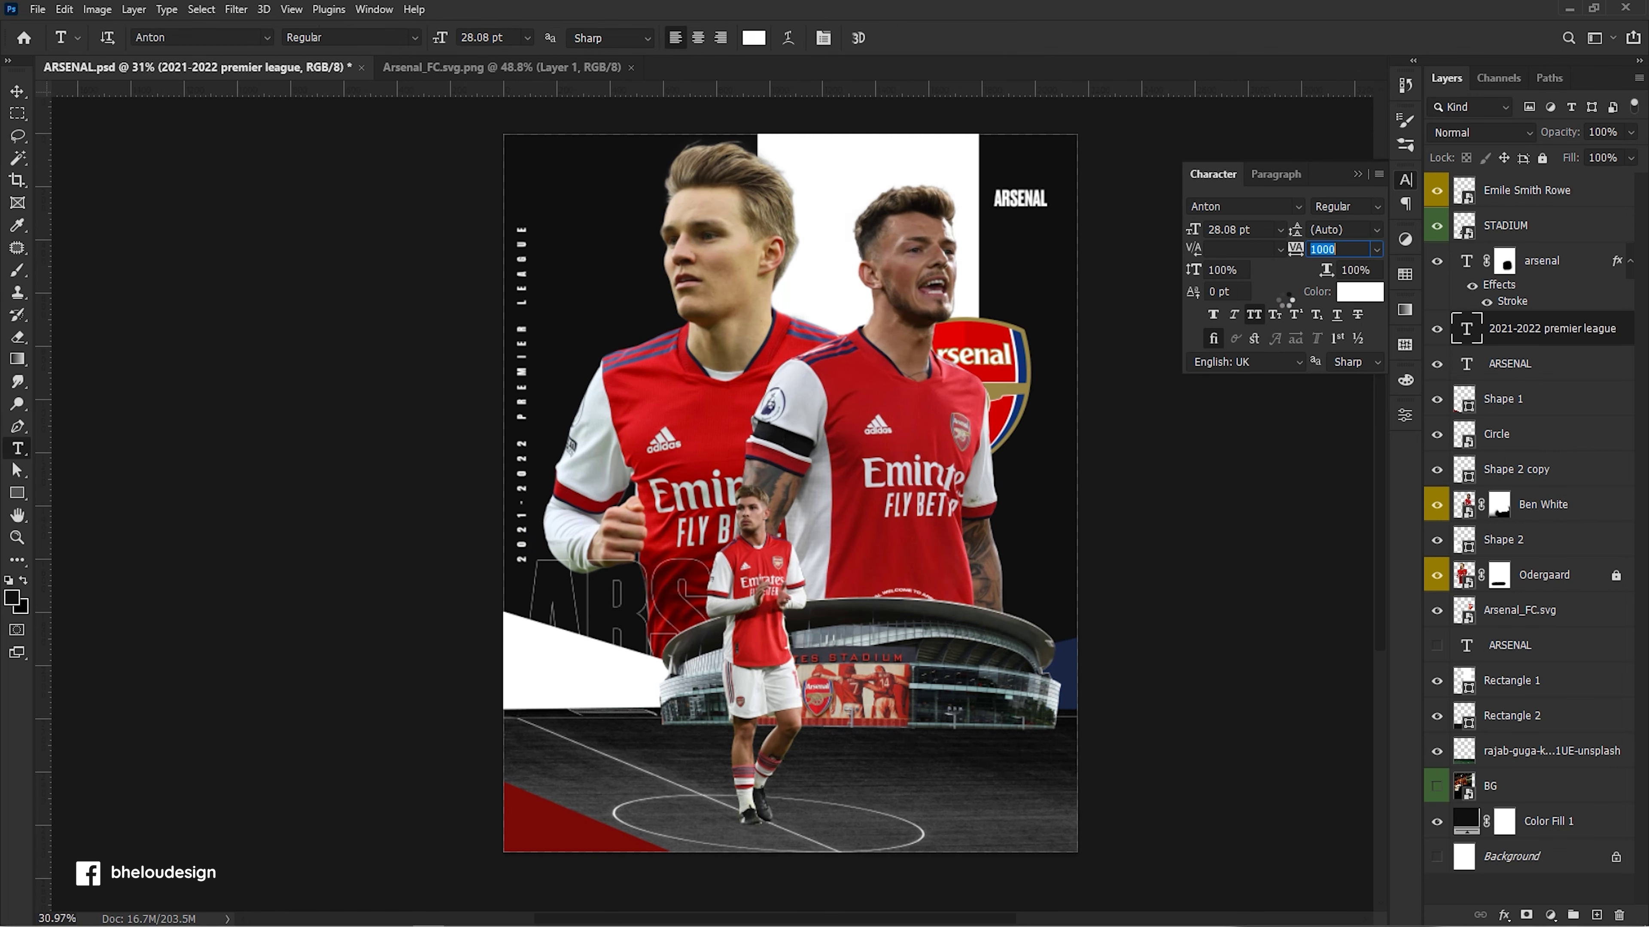
# Move the vertical text down the left edge and raise its tracking to 2100.
pyautogui.press('Return')
pyautogui.hotkey('ctrl', 't')
pyautogui.moveTo(523, 334)
pyautogui.mouseDown()
pyautogui.moveTo(521, 396)
pyautogui.moveTo(521, 322)
pyautogui.mouseUp()
pyautogui.press('Return')
pyautogui.moveTo(1296, 248); pyautogui.dragTo(1321, 215)
pyautogui.press('Return')
pyautogui.press('v')
pyautogui.moveTo(527, 331); pyautogui.dragTo(524, 416)
# Change the vertical text's tracking to 2050.
pyautogui.click(1345, 247)
pyautogui.write('2050')
pyautogui.press('Return')
pyautogui.scroll(1, 523, 185)
pyautogui.scroll(3, 523, 185)
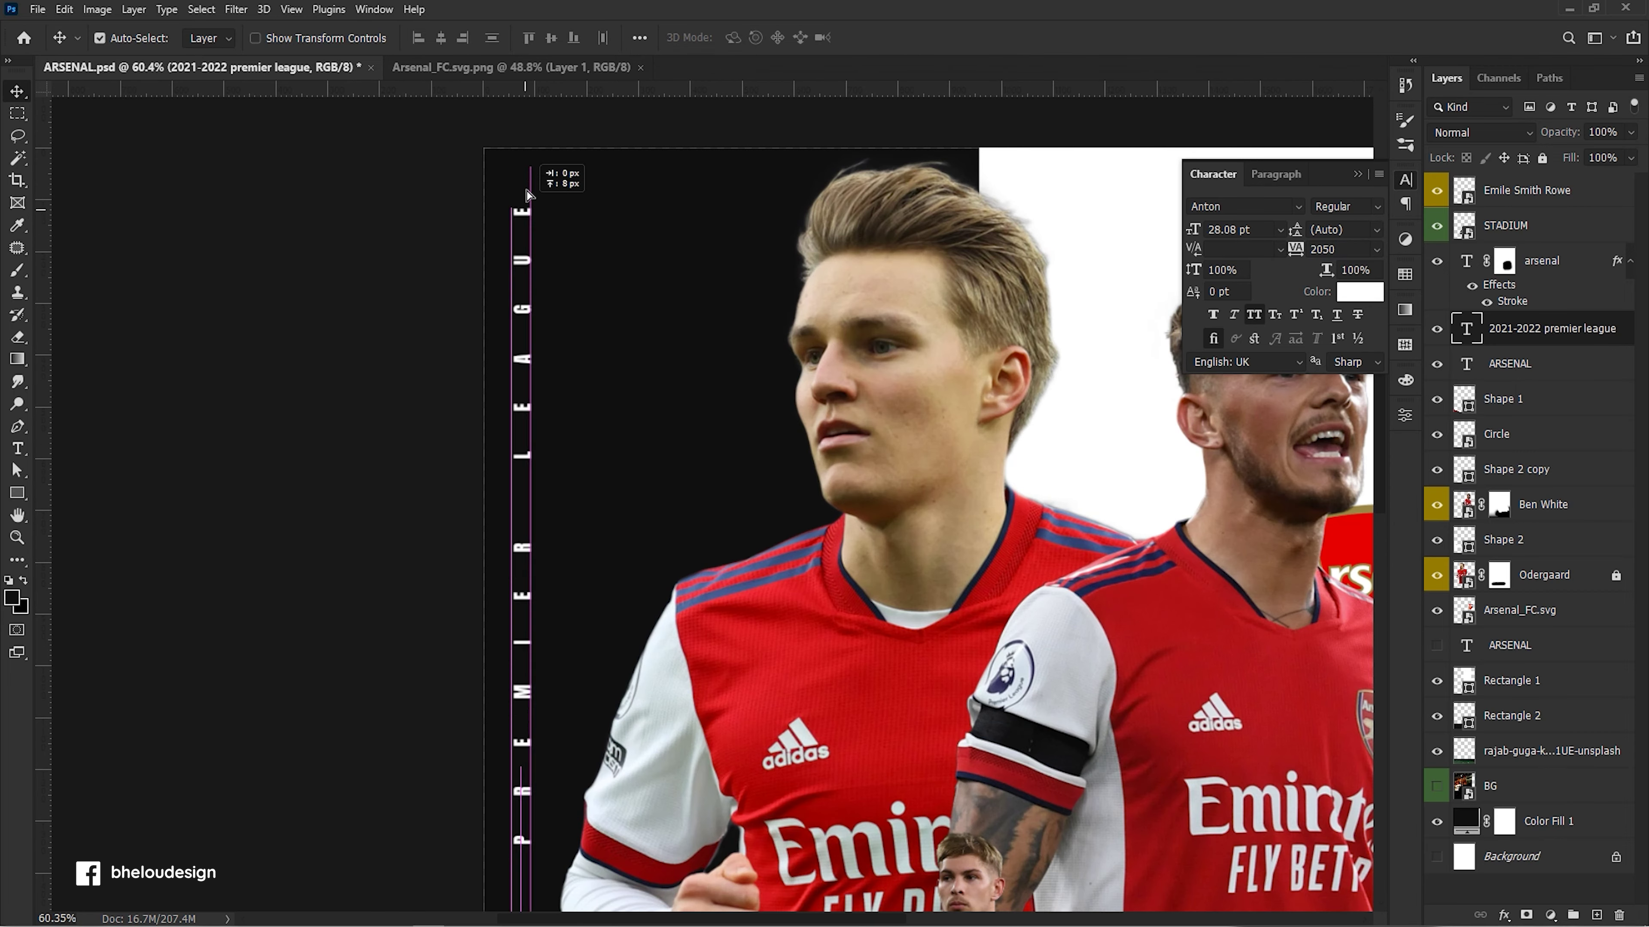
pyautogui.scroll(-5, 533, 219)
pyautogui.scroll(1, 543, 398)
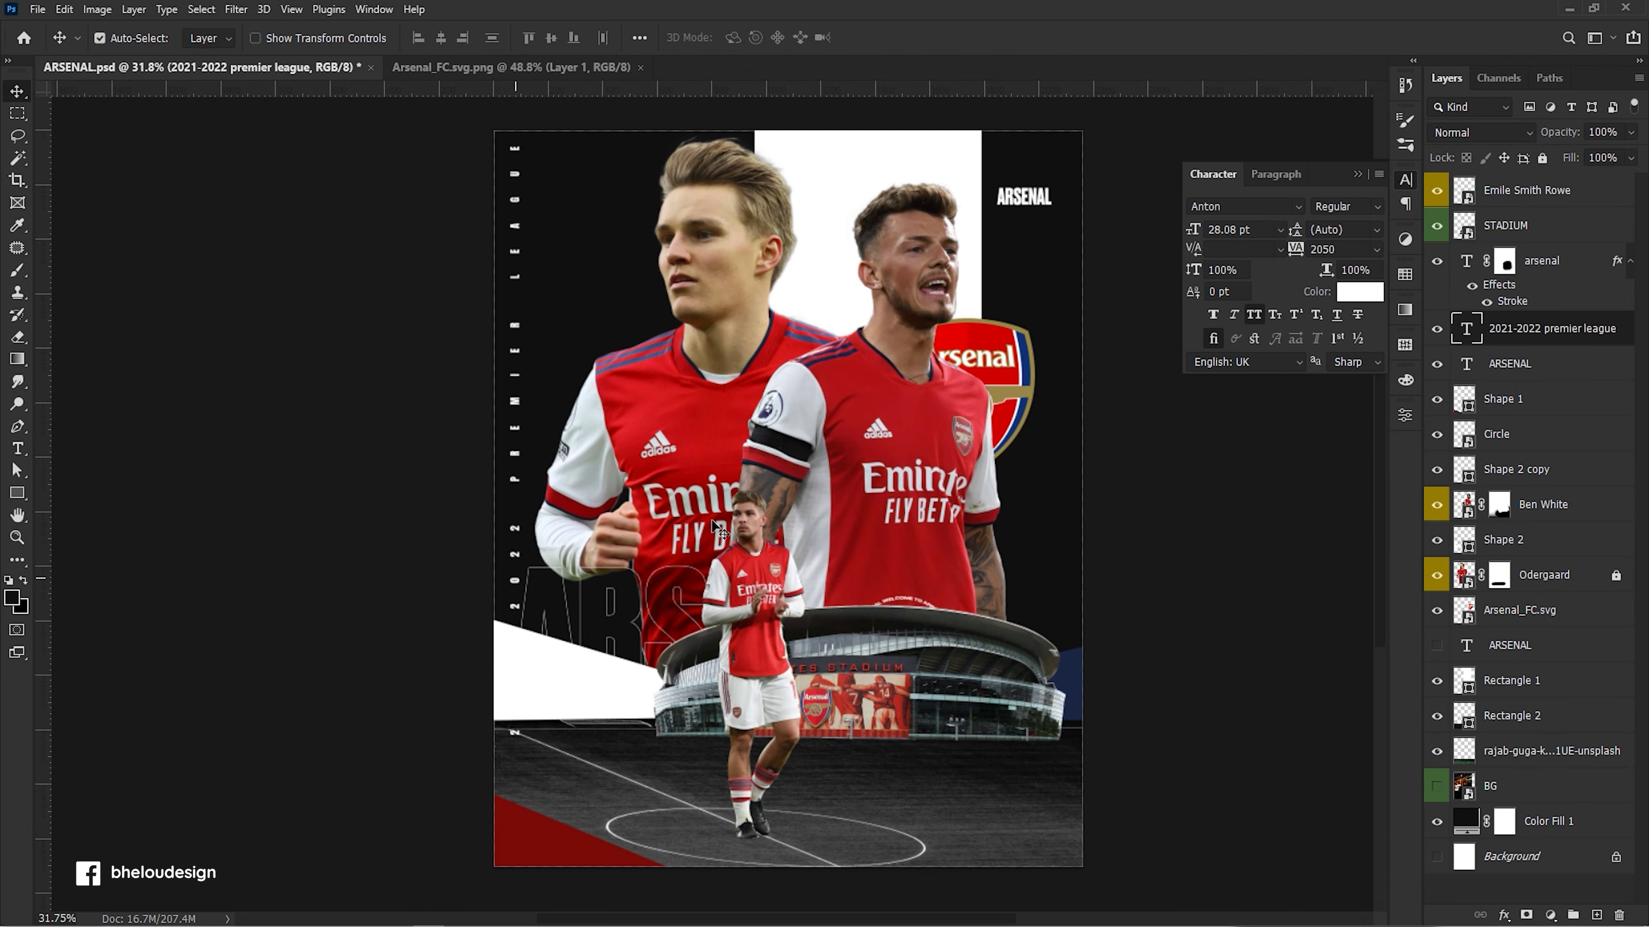
# Set the vertical text's tracking to 2000 and select the arsenal outline text layer.
pyautogui.click(1340, 248)
pyautogui.write('2000')
pyautogui.press('Return')
pyautogui.scroll(5, 439, 160)
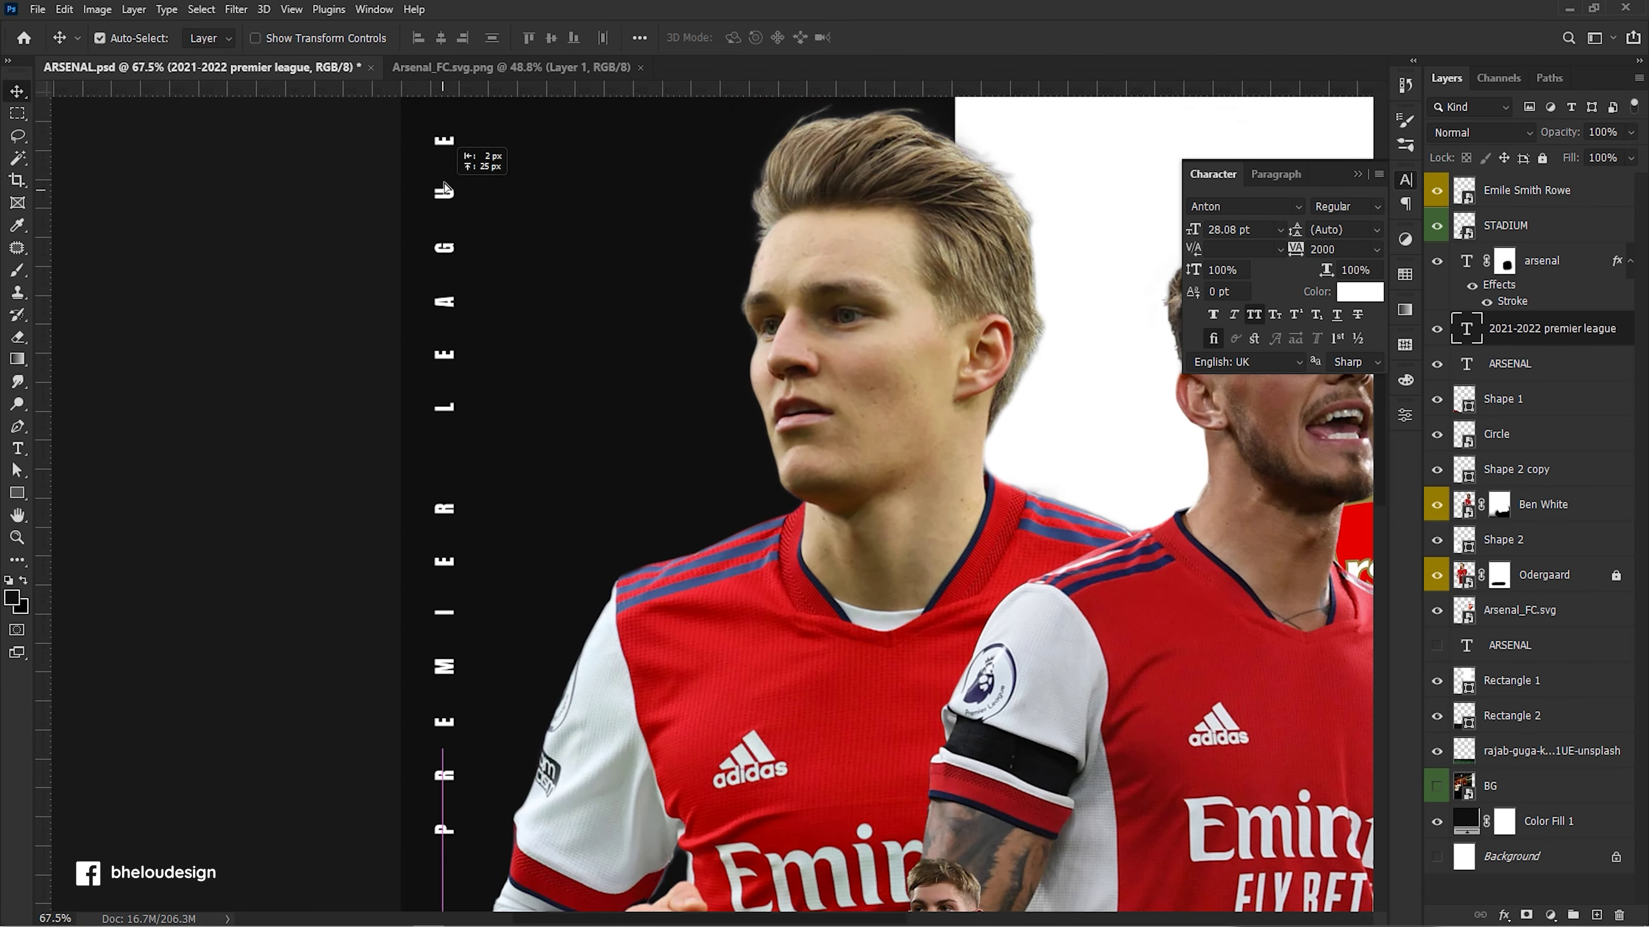
pyautogui.scroll(-5, 487, 250)
pyautogui.scroll(1, 487, 250)
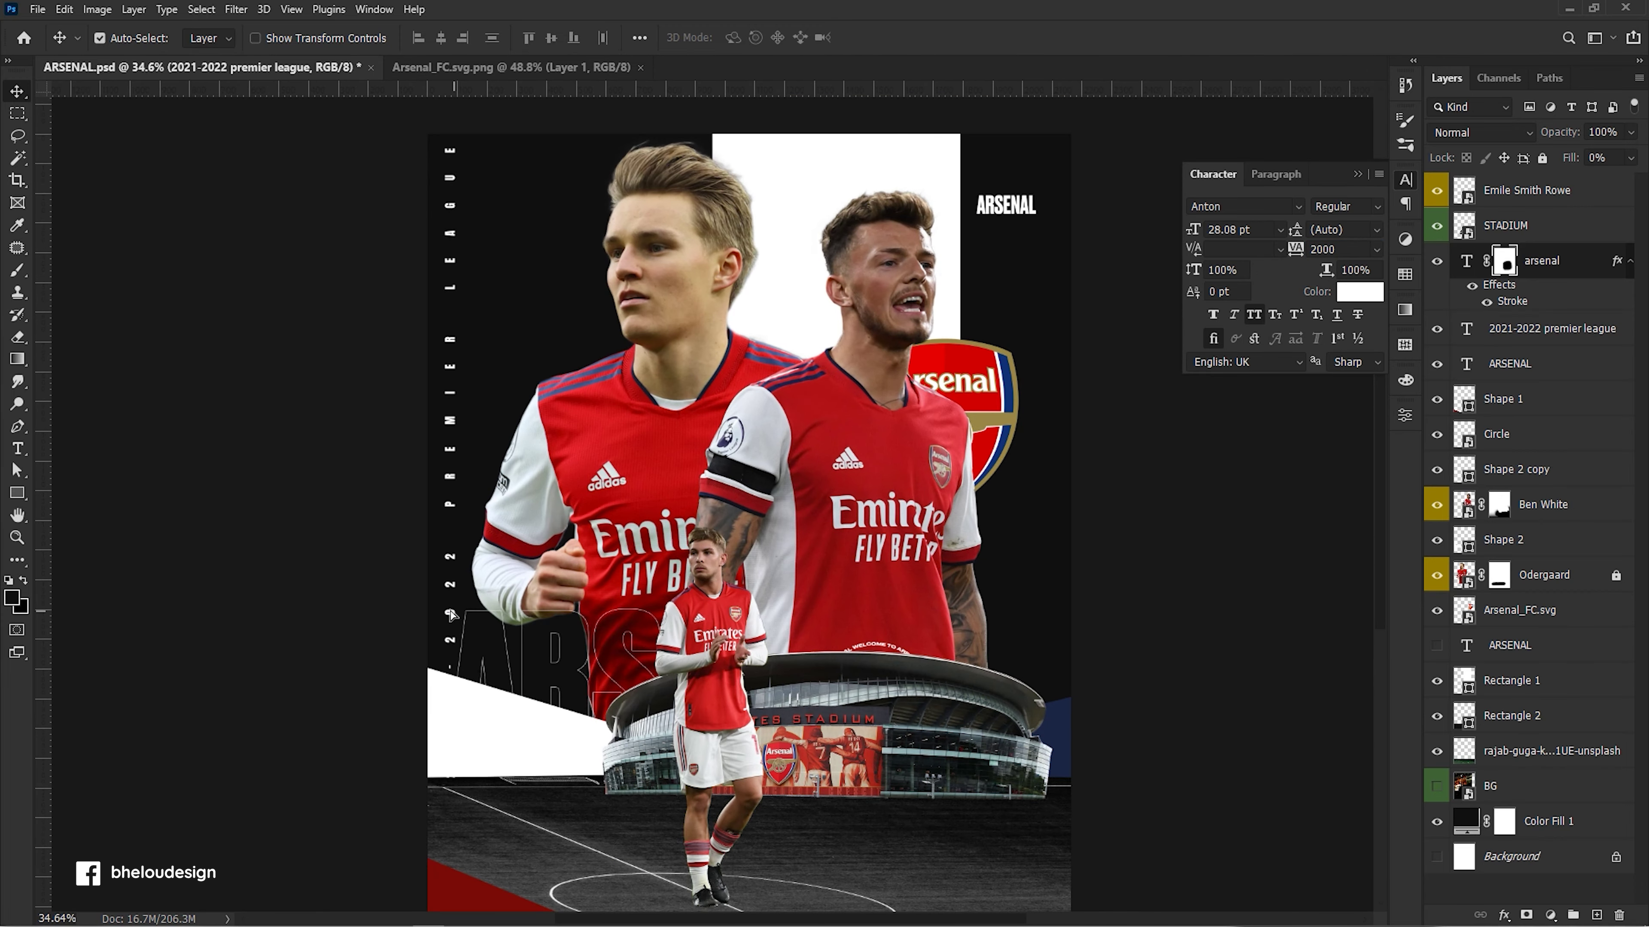
pyautogui.click(458, 627)
pyautogui.click(1542, 158)
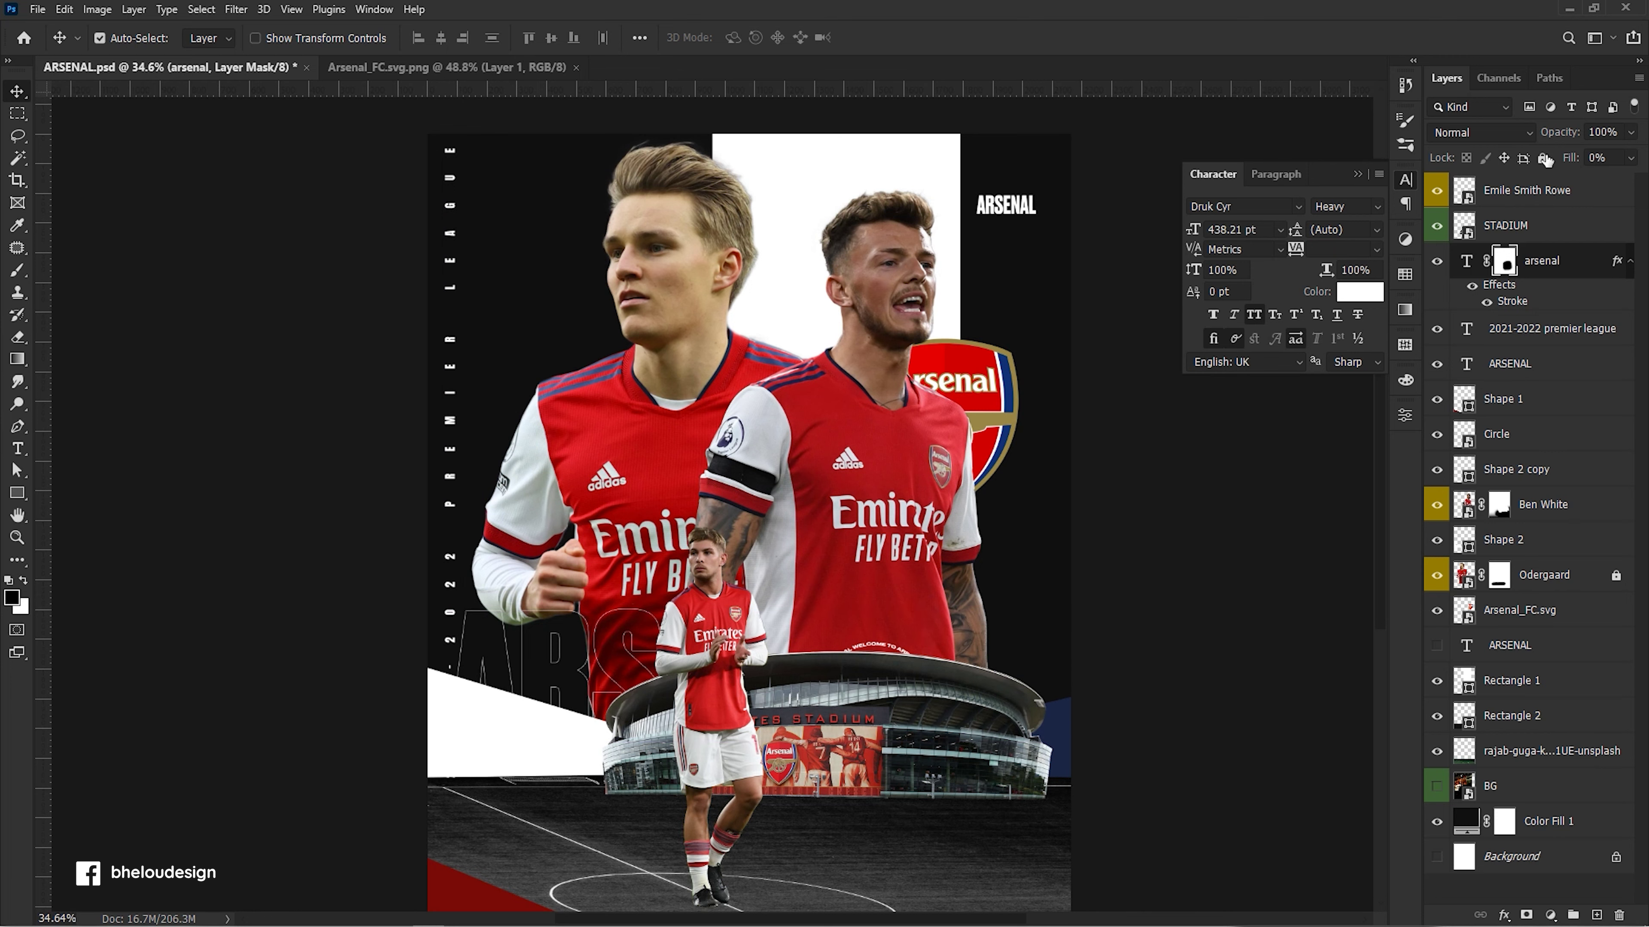
pyautogui.scroll(-3, 300, 533)
pyautogui.scroll(4, 711, 504)
pyautogui.click(510, 523)
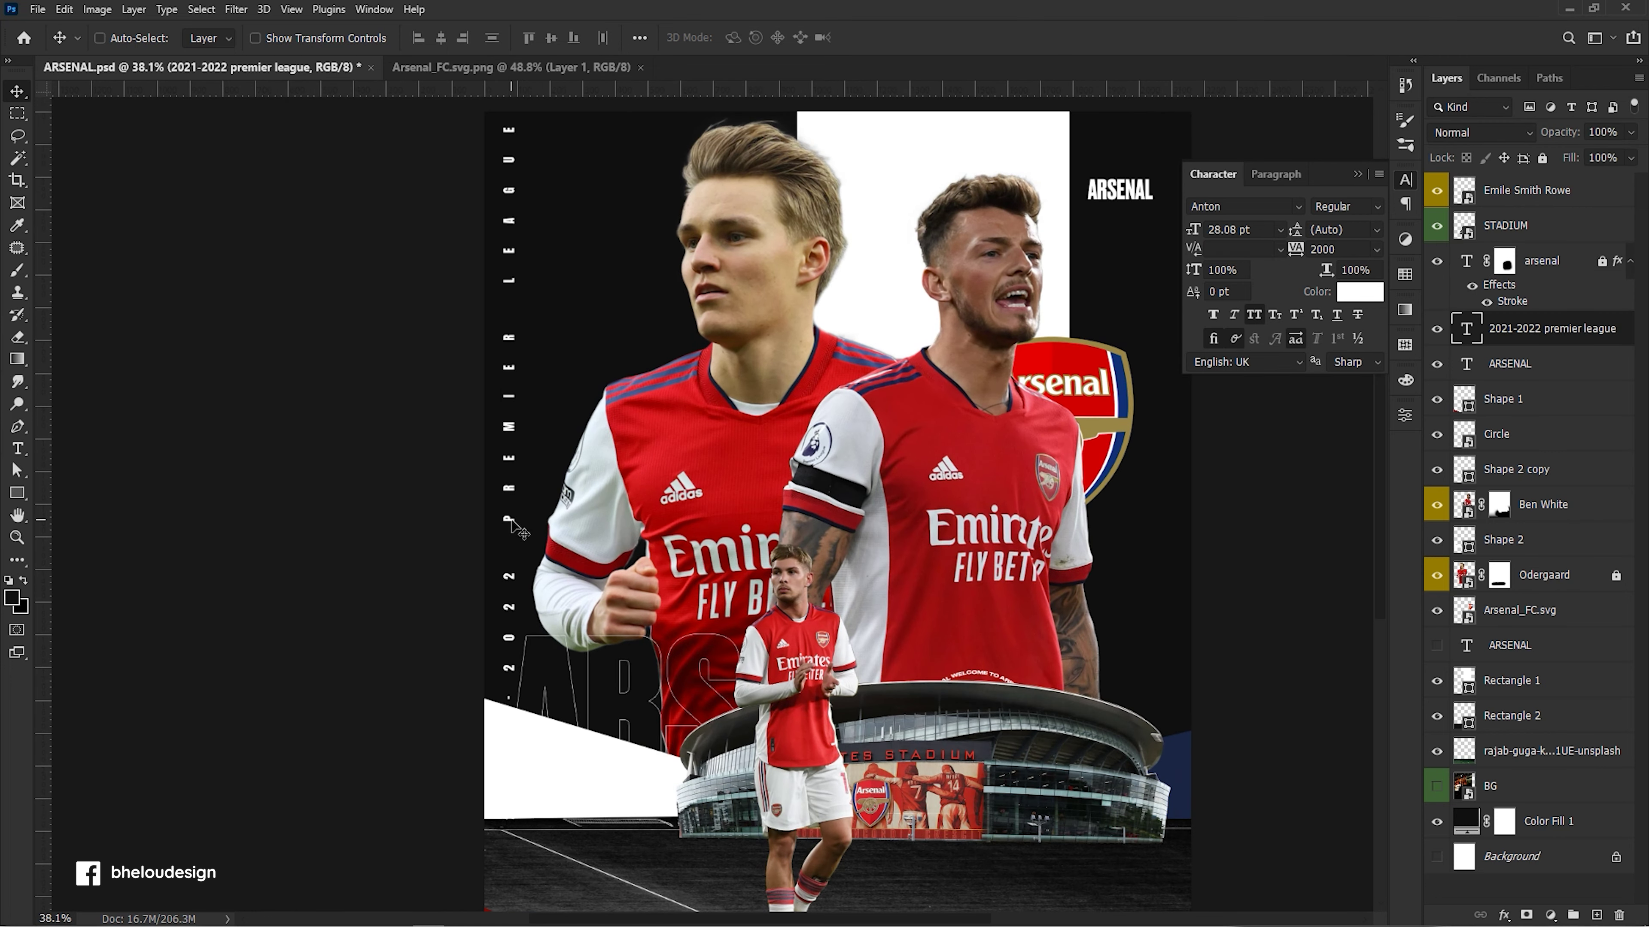
pyautogui.hotkey('ctrl', 't')
pyautogui.press('Return')
pyautogui.scroll(-1, 513, 527)
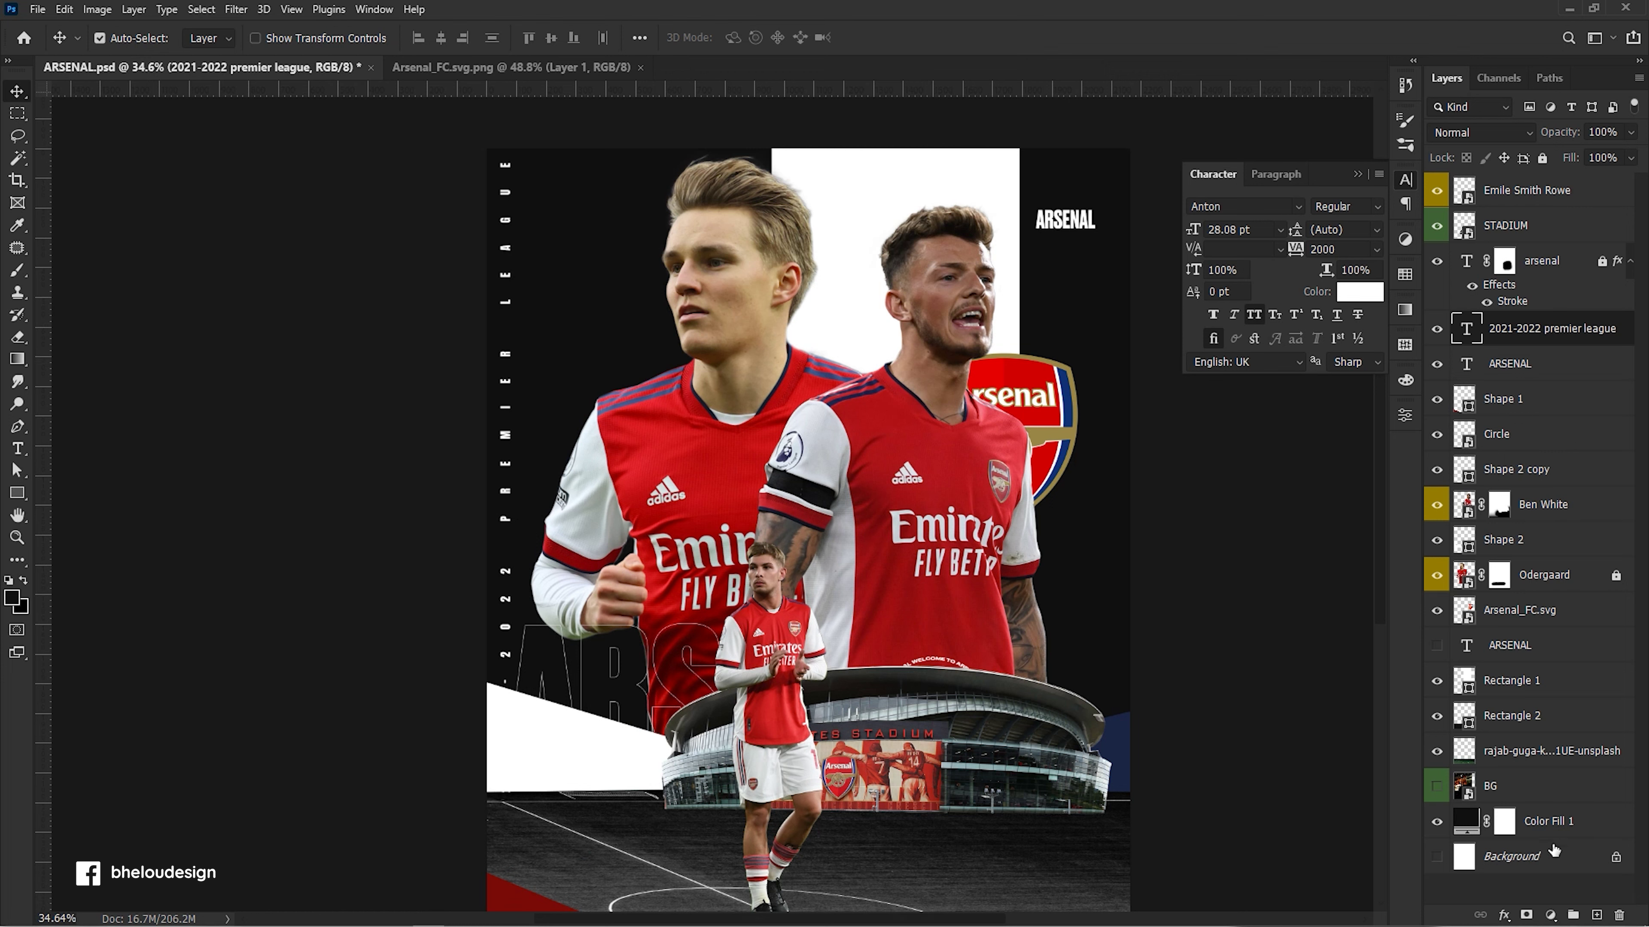
pyautogui.click(1551, 915)
pyautogui.click(1557, 614)
pyautogui.click(1303, 444)
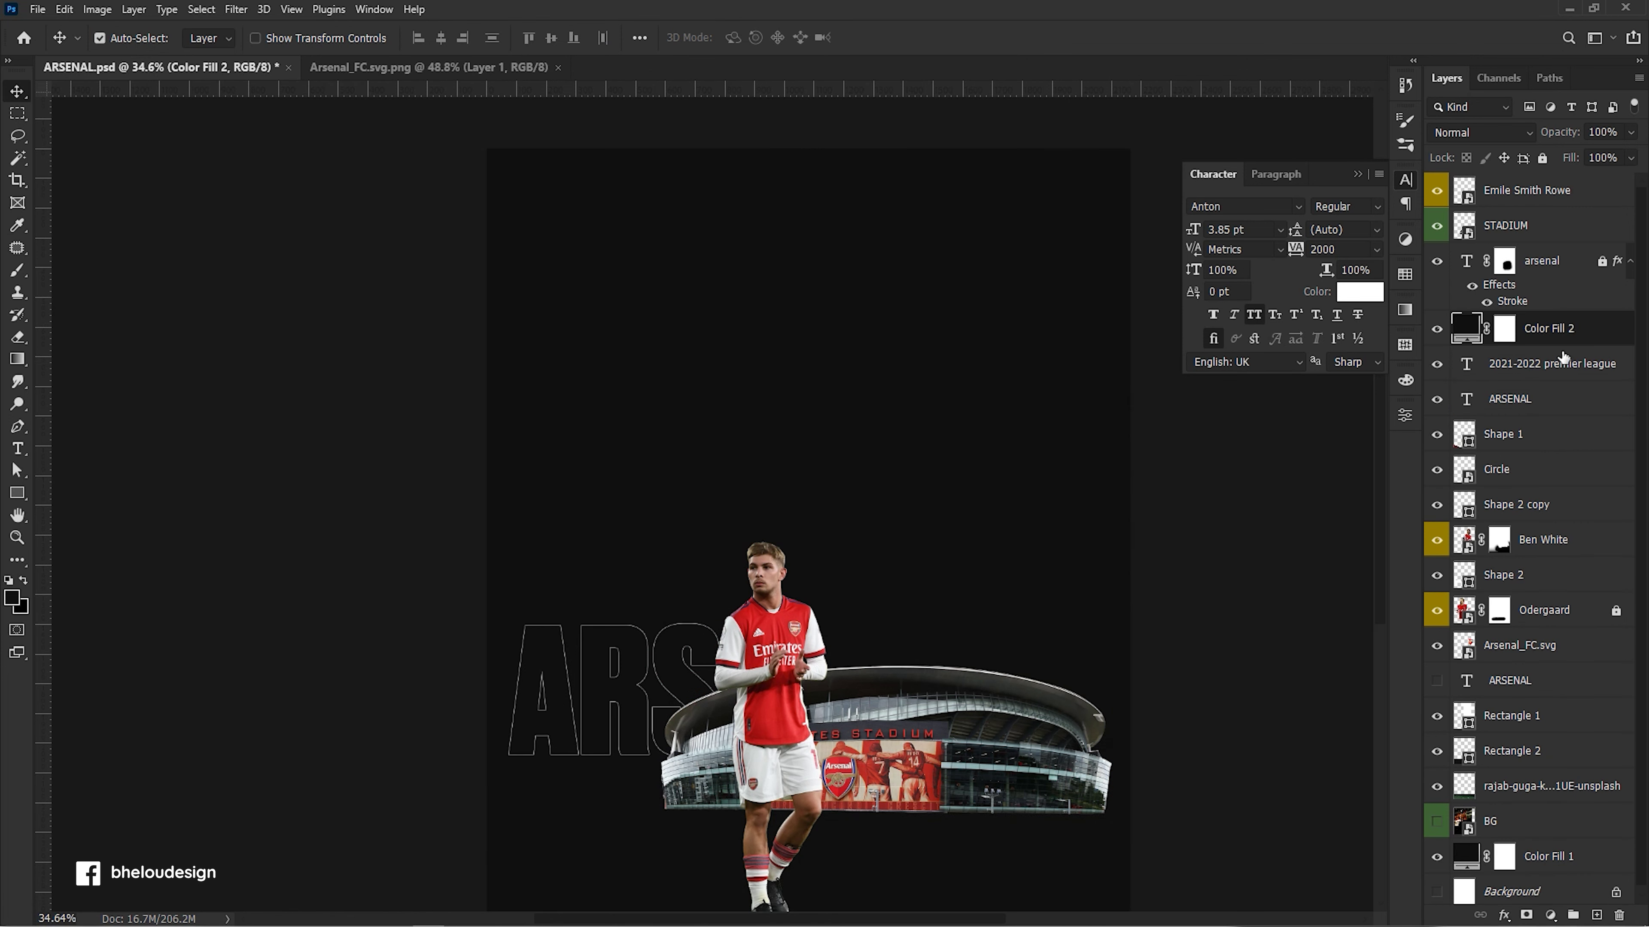
pyautogui.keyDown('alt'); pyautogui.click(1616, 346); pyautogui.keyUp('alt')
pyautogui.click(1603, 363)
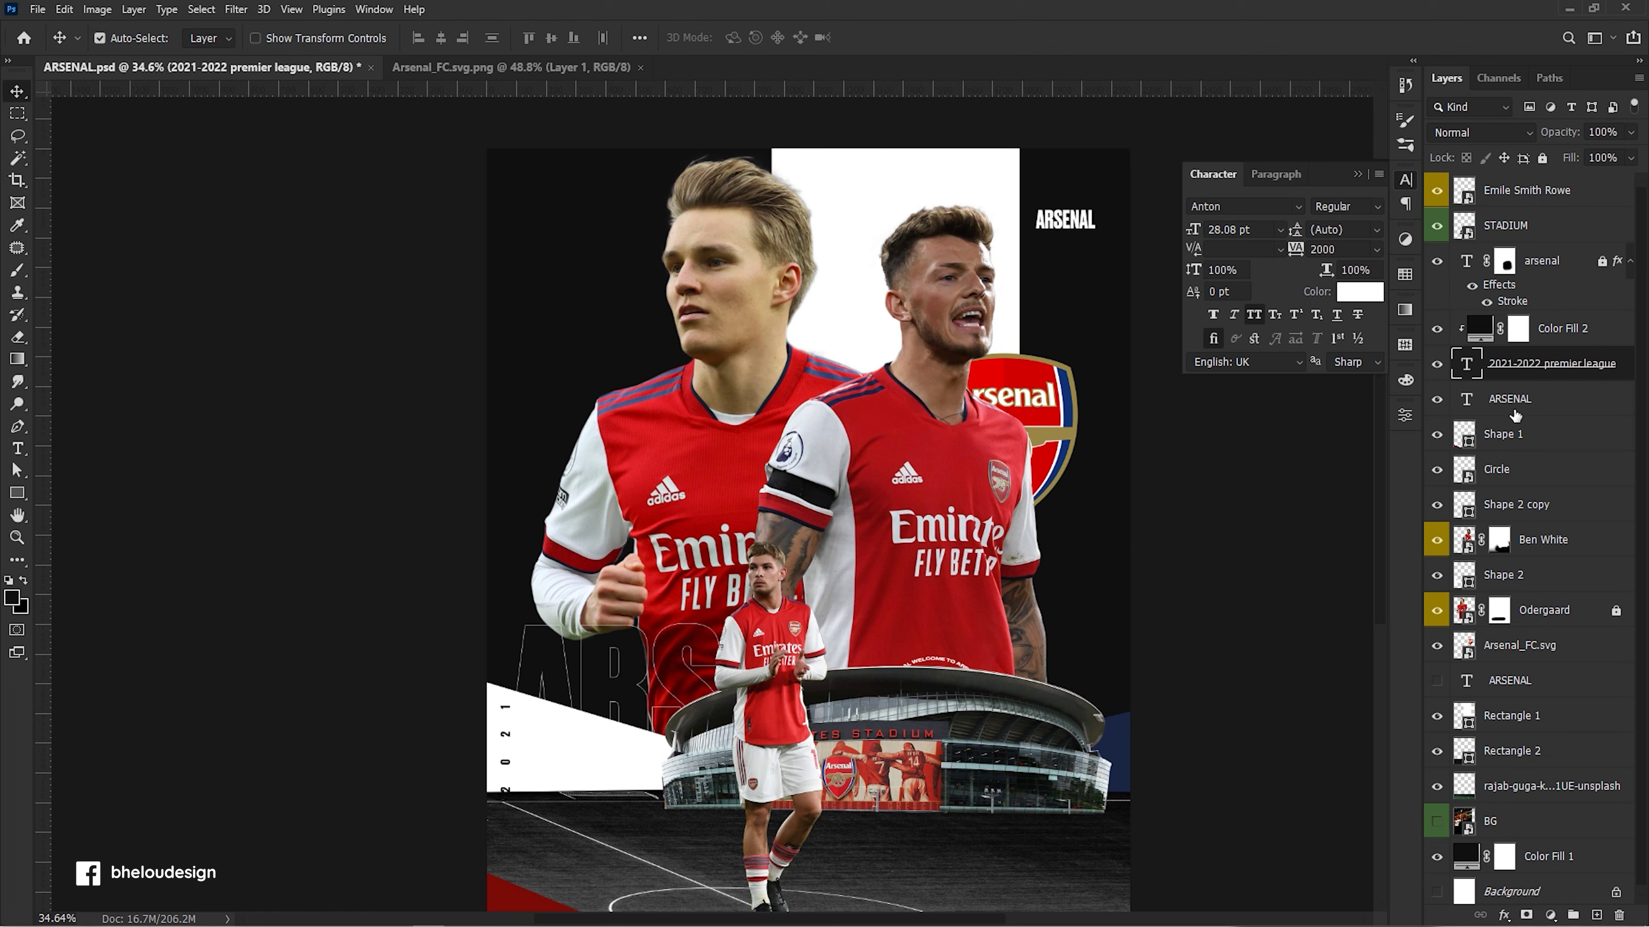
pyautogui.click(1527, 915)
pyautogui.press('b')
pyautogui.scroll(1, 522, 683)
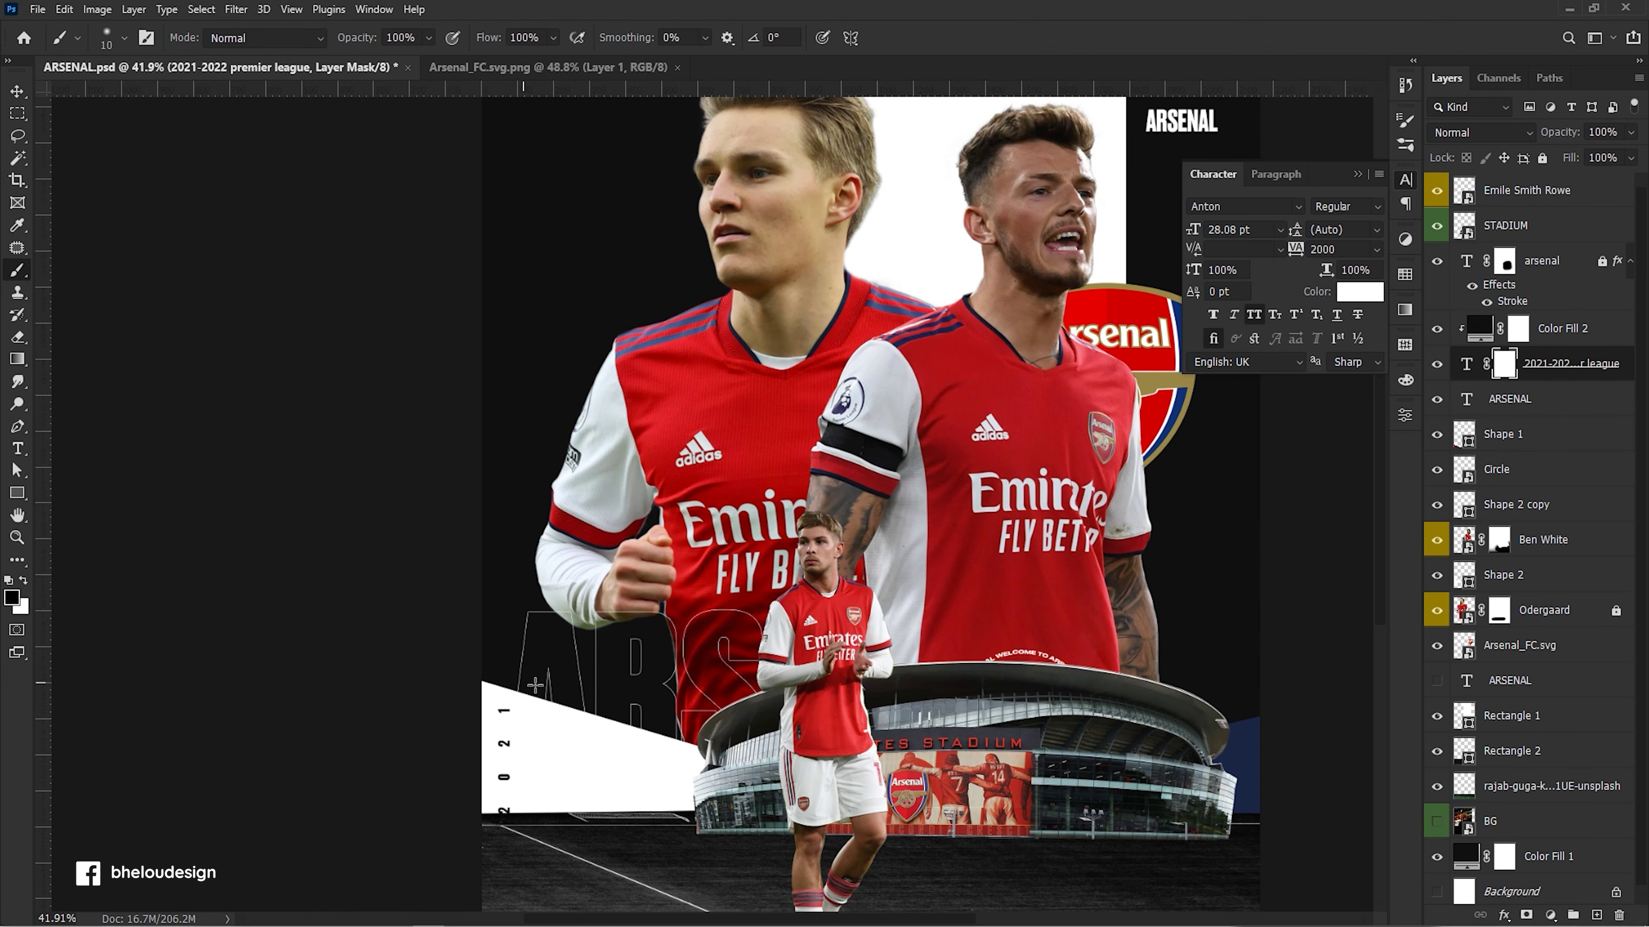
pyautogui.click(123, 38)
pyautogui.click(1093, 37)
pyautogui.click(123, 37)
pyautogui.moveTo(156, 70); pyautogui.dragTo(208, 70)
pyautogui.click(449, 483)
pyautogui.press(']')
pyautogui.press(']')
pyautogui.press(']')
pyautogui.press('[')
pyautogui.keyDown('alt'); pyautogui.scroll(-3, 513, 584); pyautogui.keyUp('alt')
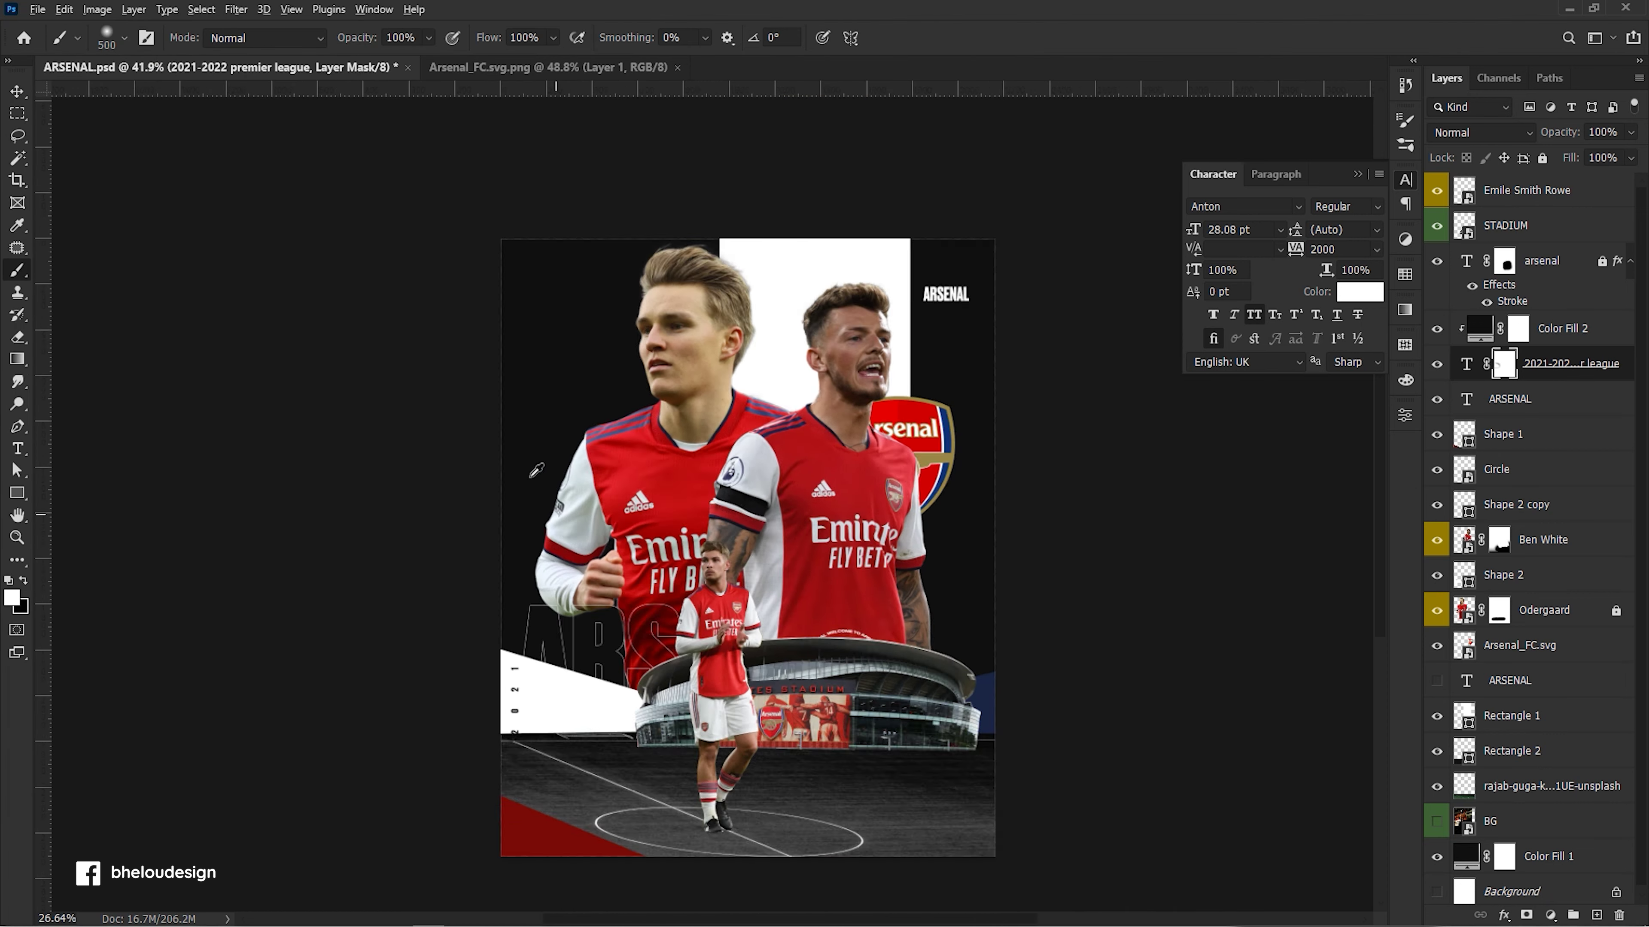
pyautogui.keyDown('alt'); pyautogui.scroll(2, 516, 620); pyautogui.keyUp('alt')
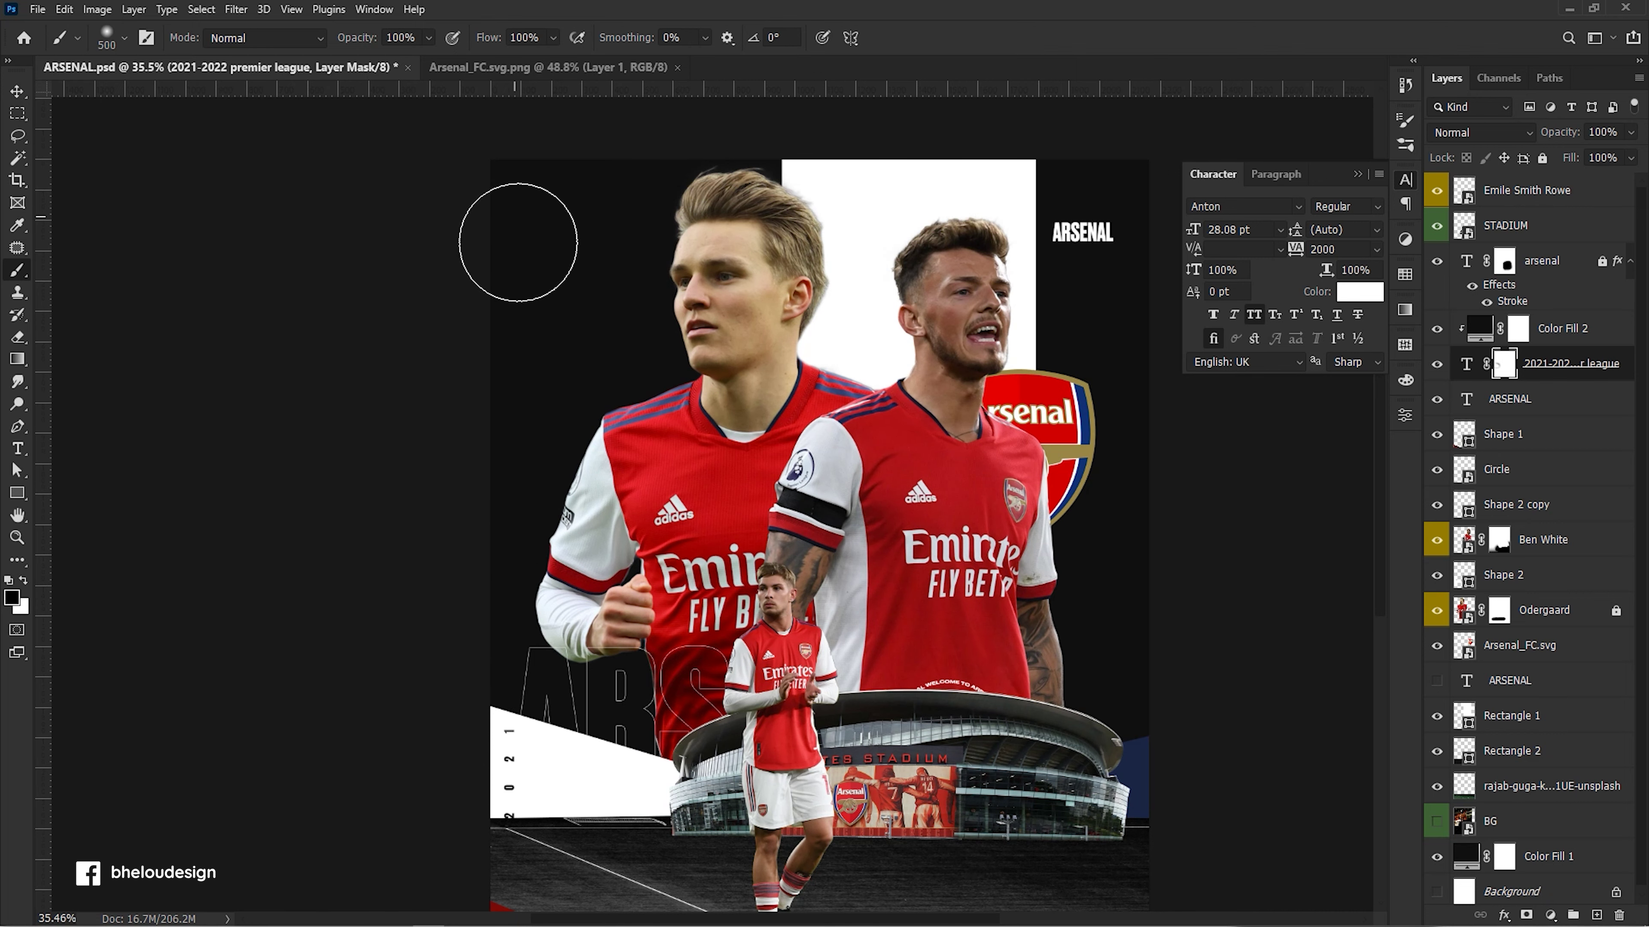
pyautogui.click(1590, 331)
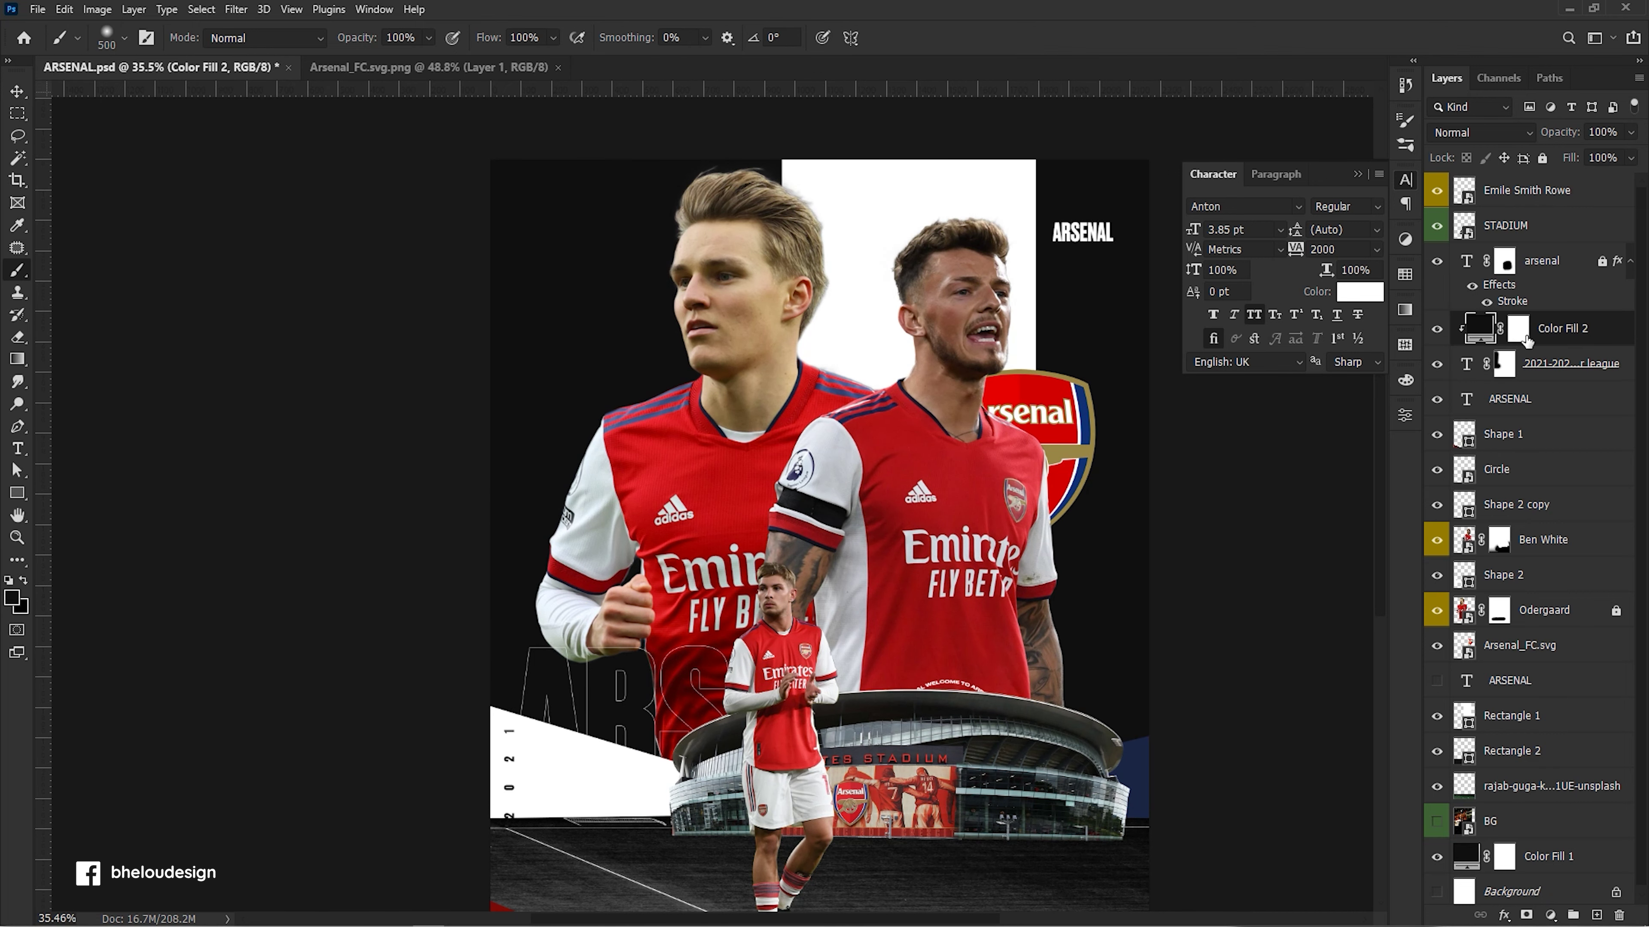
pyautogui.keyDown('alt'); pyautogui.scroll(1, 542, 552); pyautogui.keyUp('alt')
pyautogui.keyDown('alt'); pyautogui.scroll(-2, 543, 552); pyautogui.keyUp('alt')
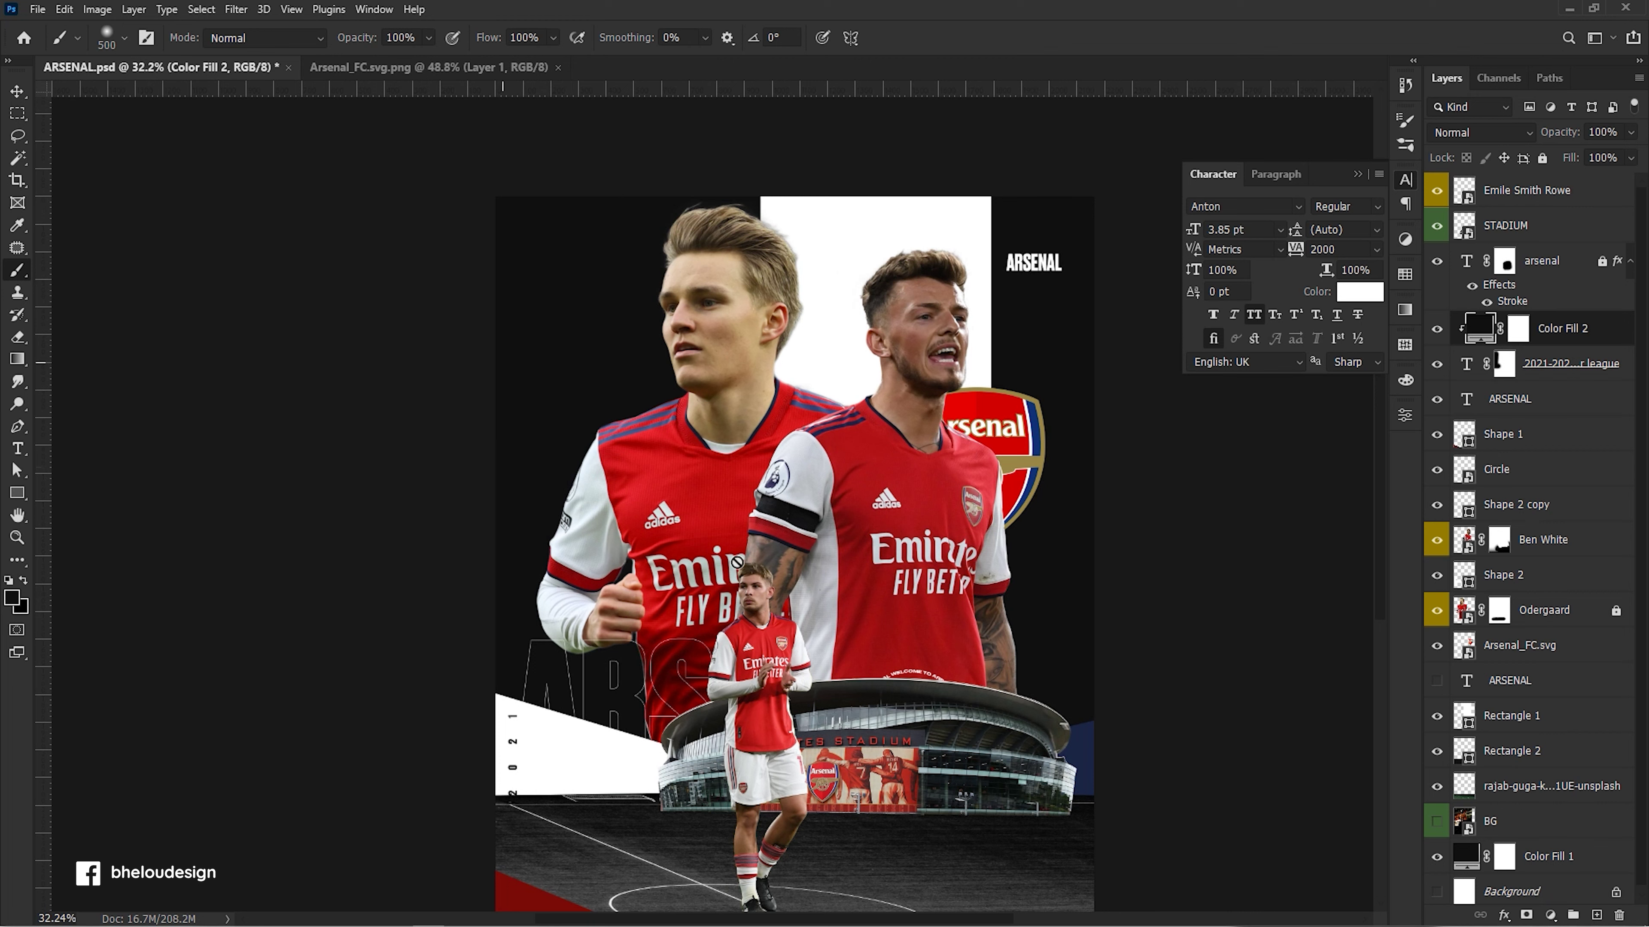
pyautogui.doubleClick(1483, 331)
pyautogui.click(866, 391)
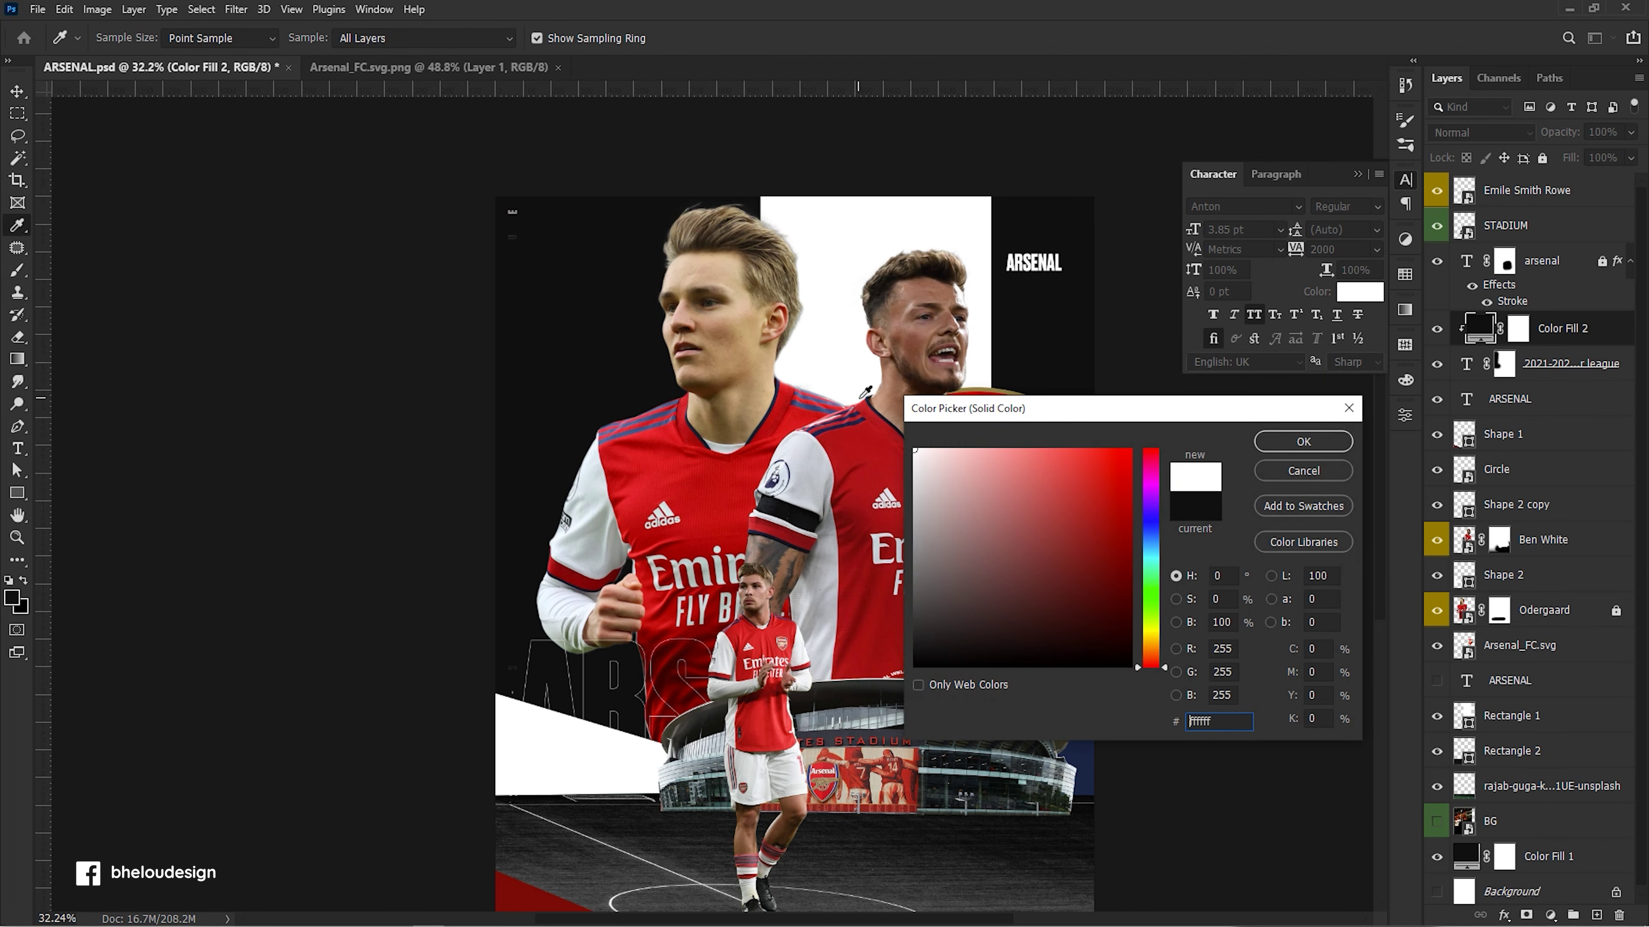
pyautogui.click(1303, 471)
pyautogui.click(1515, 353)
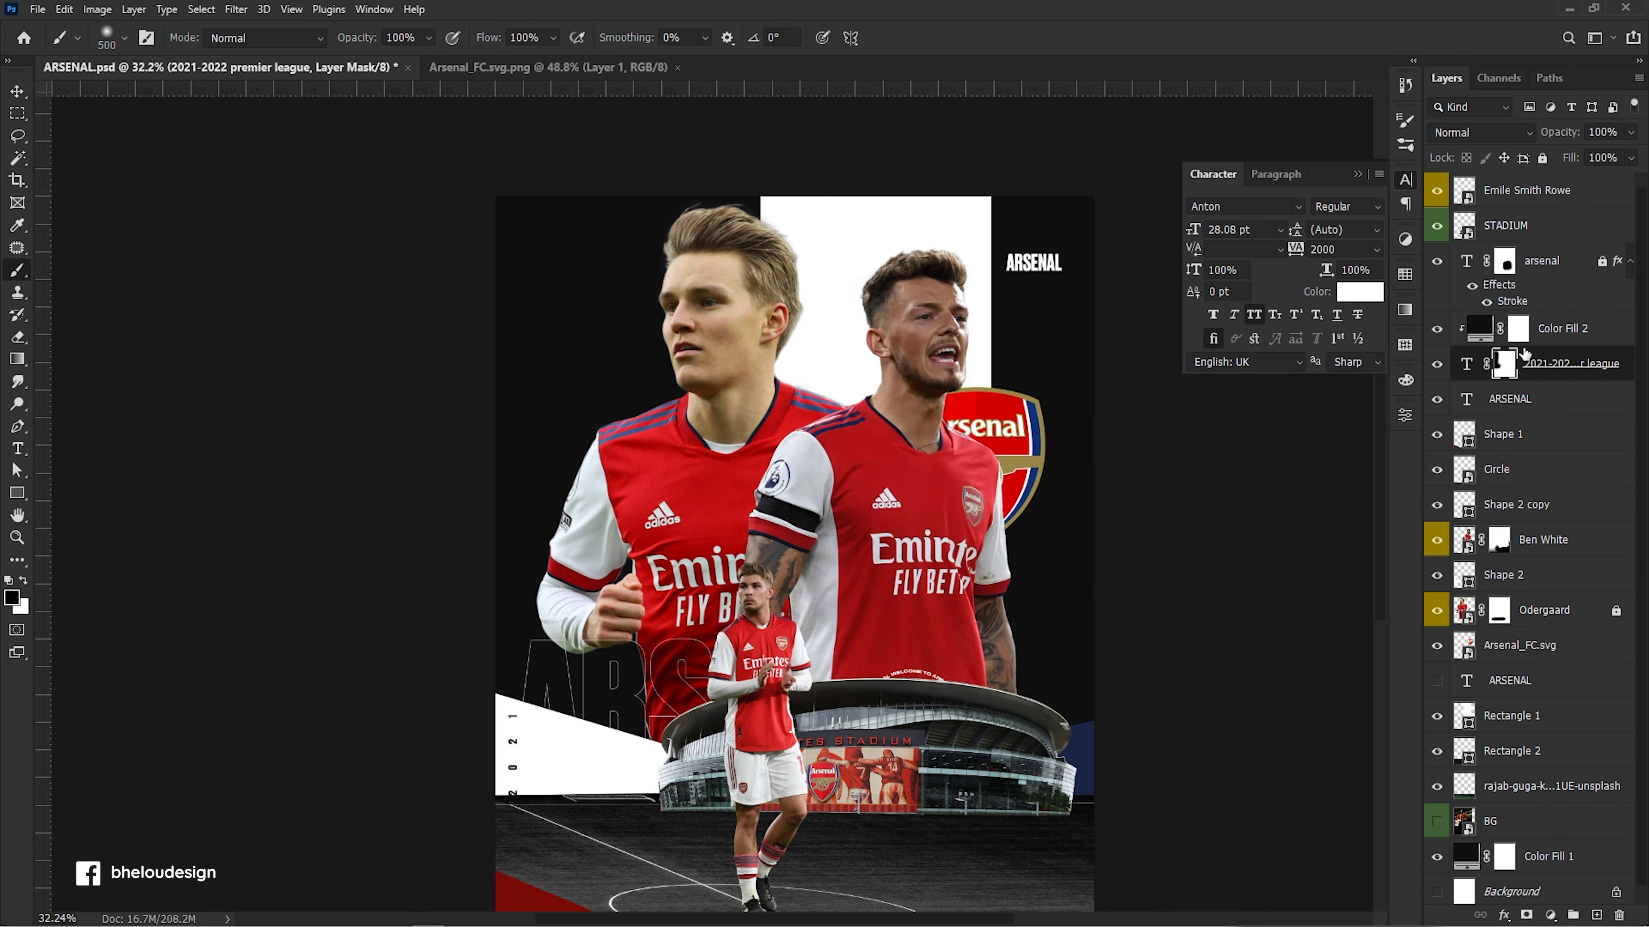
pyautogui.press('x')
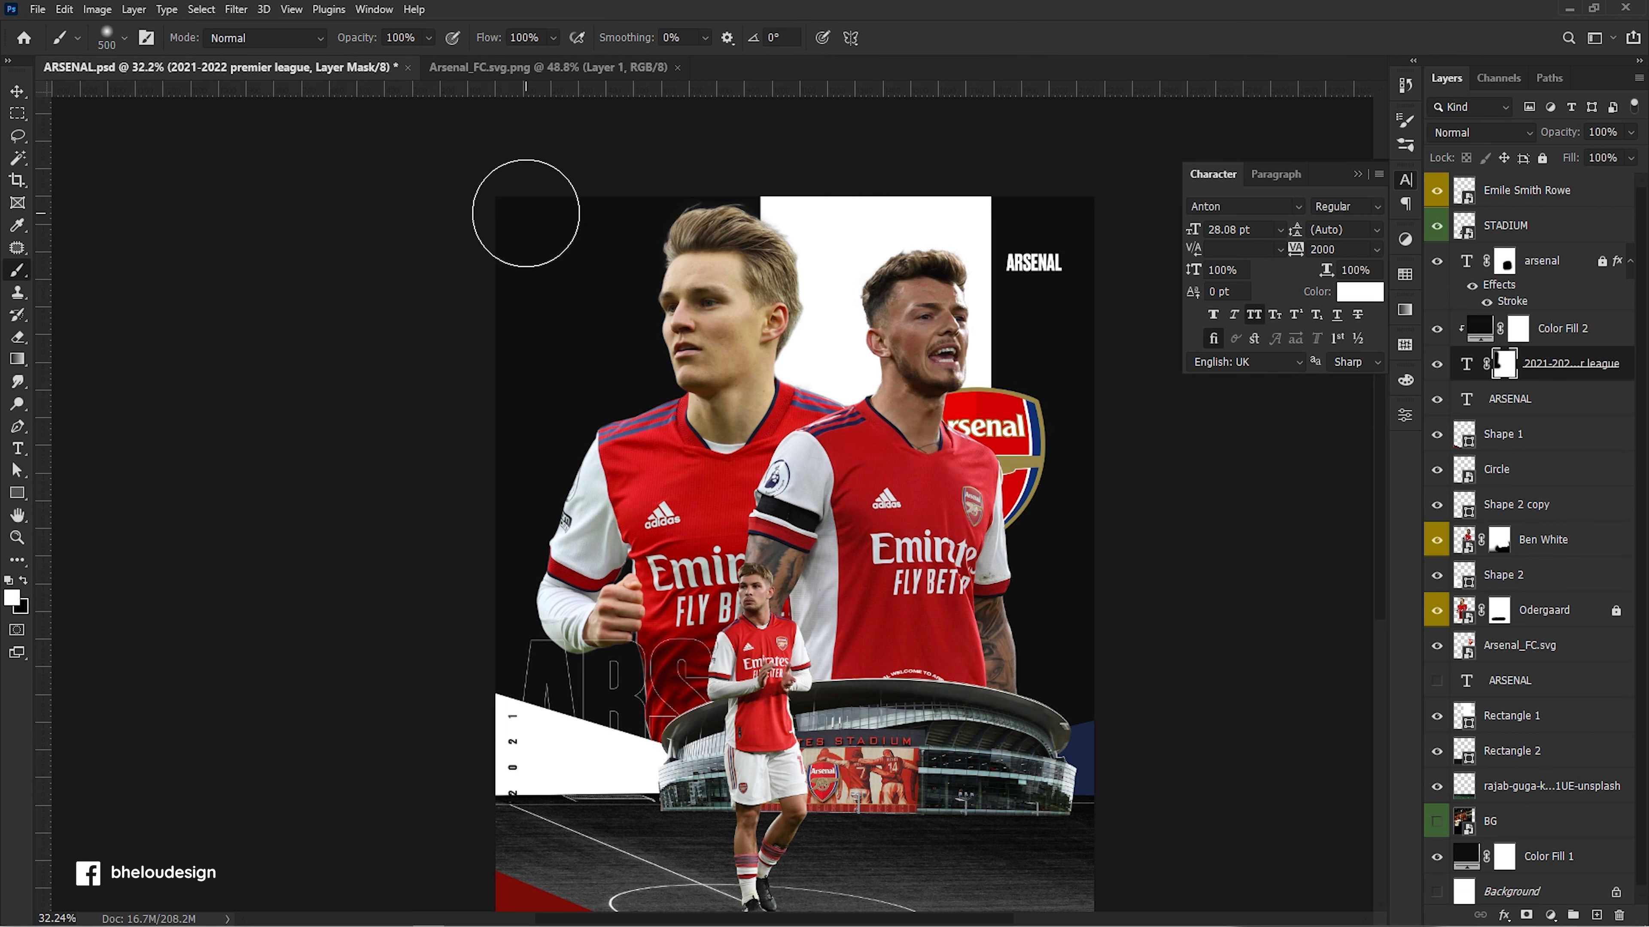
pyautogui.press('x')
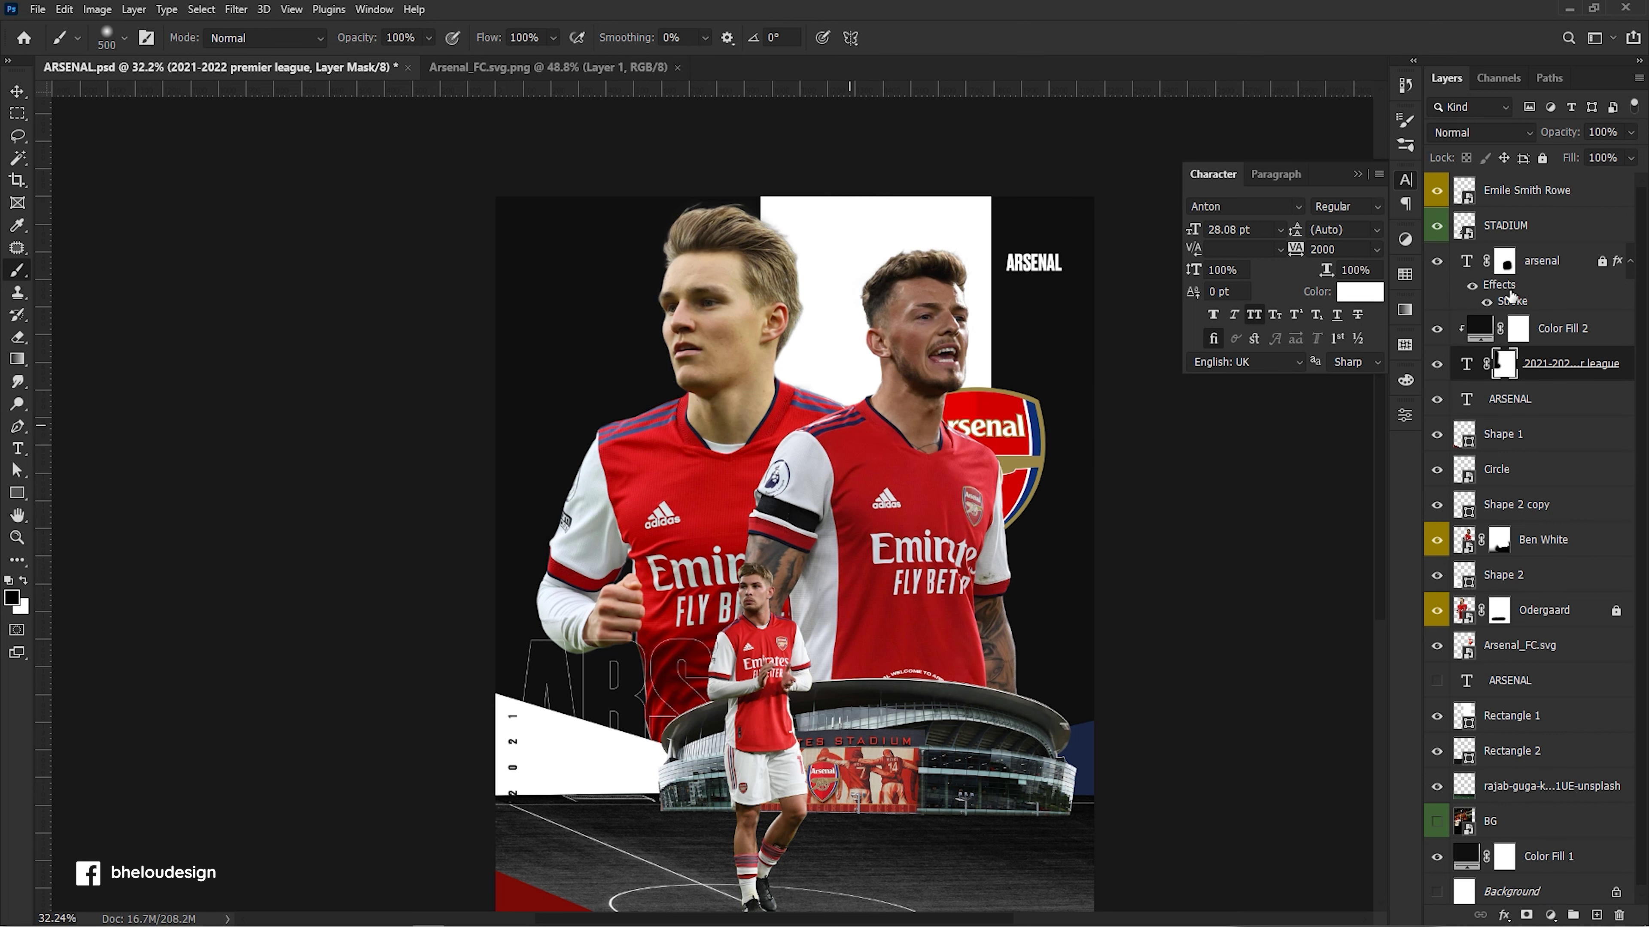
pyautogui.click(1548, 339)
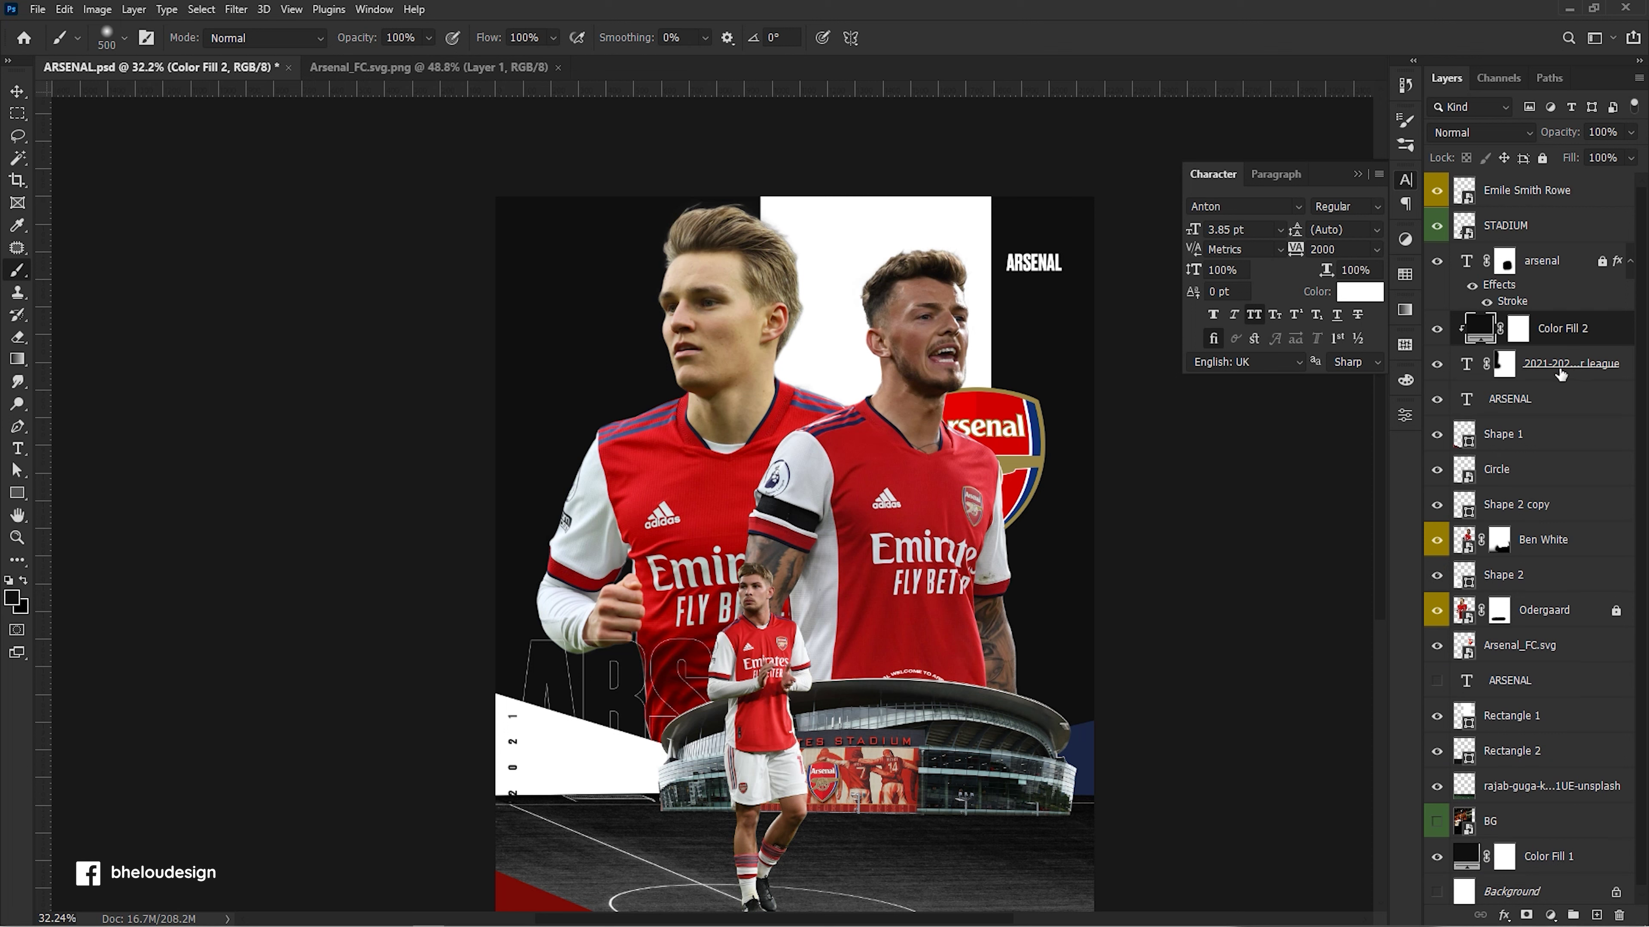
pyautogui.press('Delete')
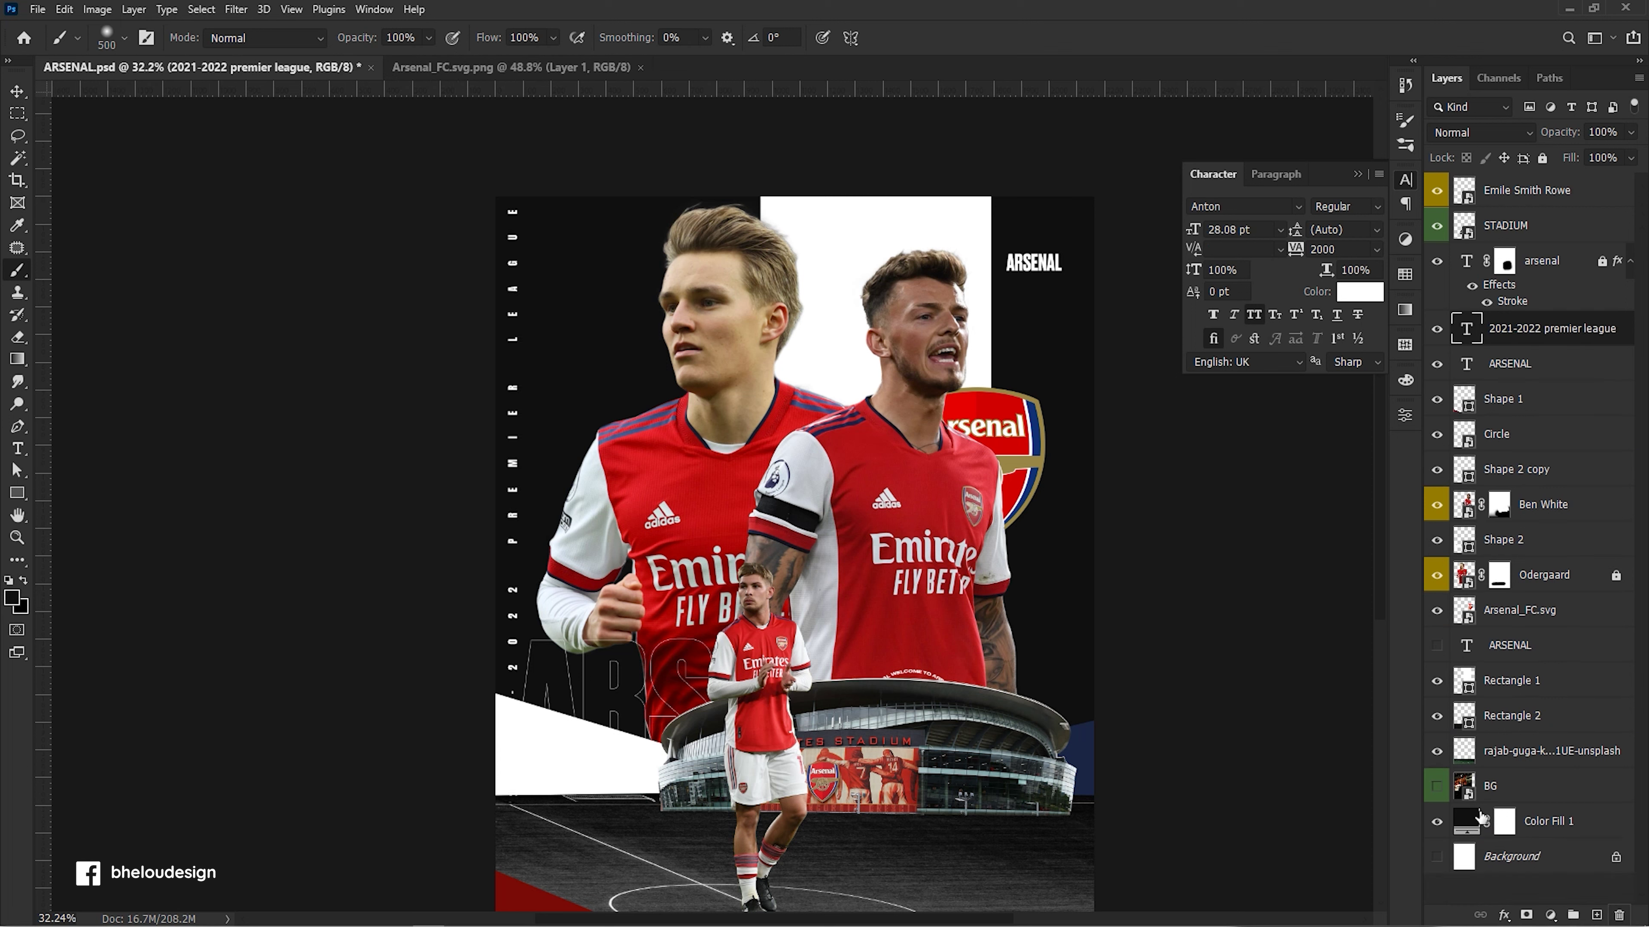
# Duplicate the vertical league text layer, then delete the duplicate.
pyautogui.press('v')
pyautogui.scroll(3, 576, 808)
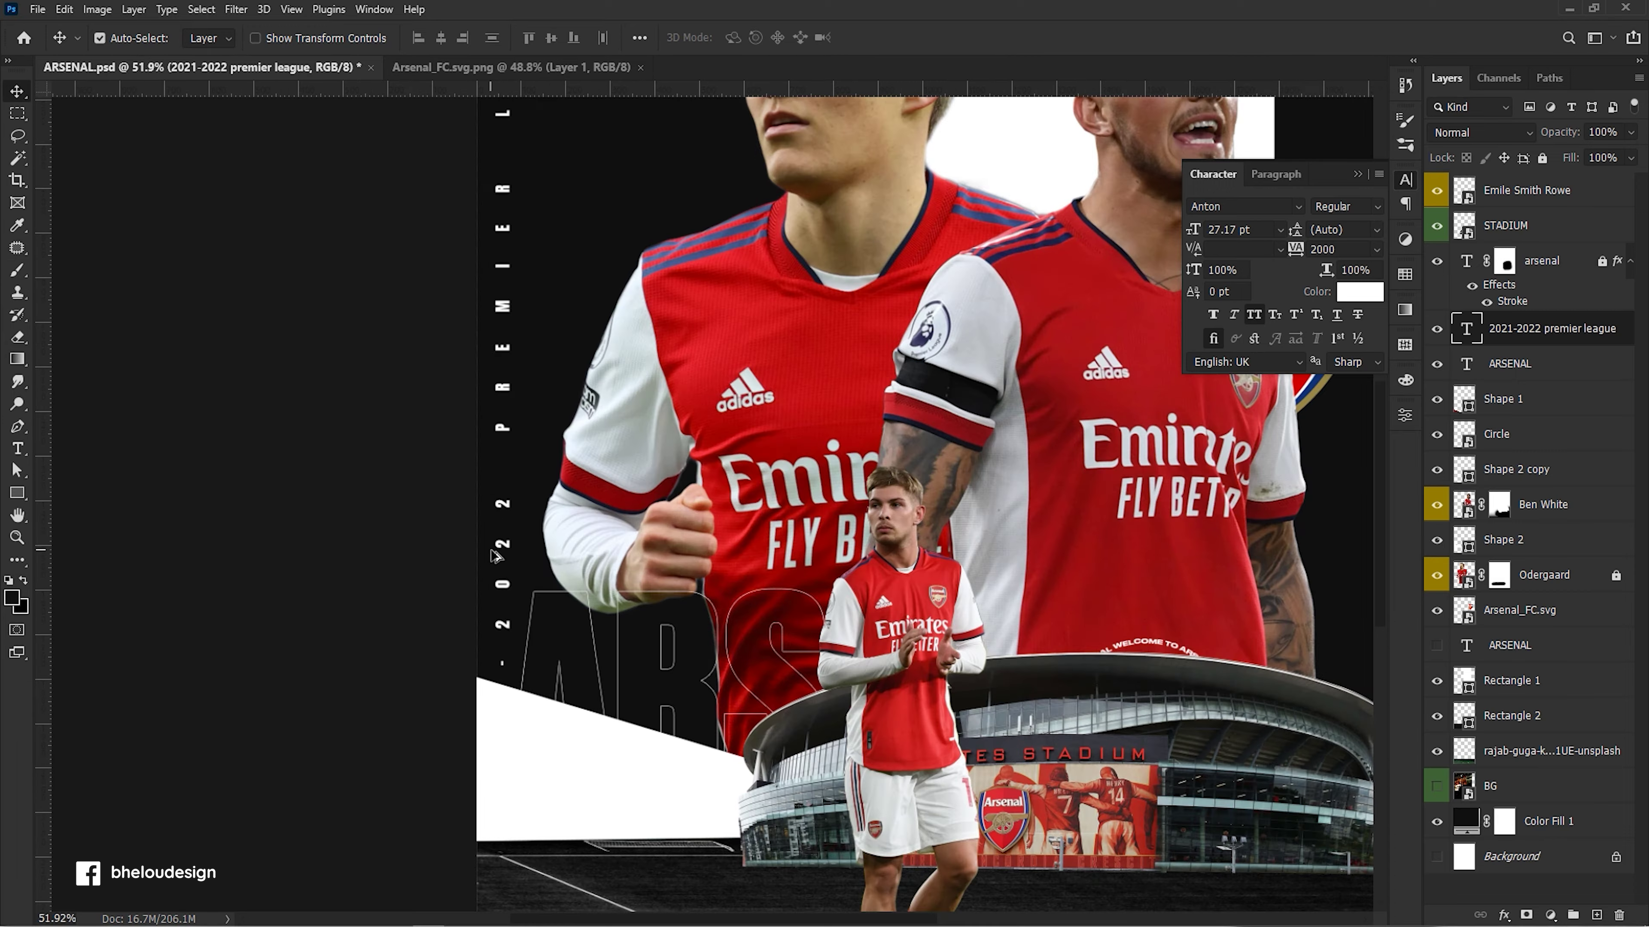
pyautogui.scroll(1, 1178, 597)
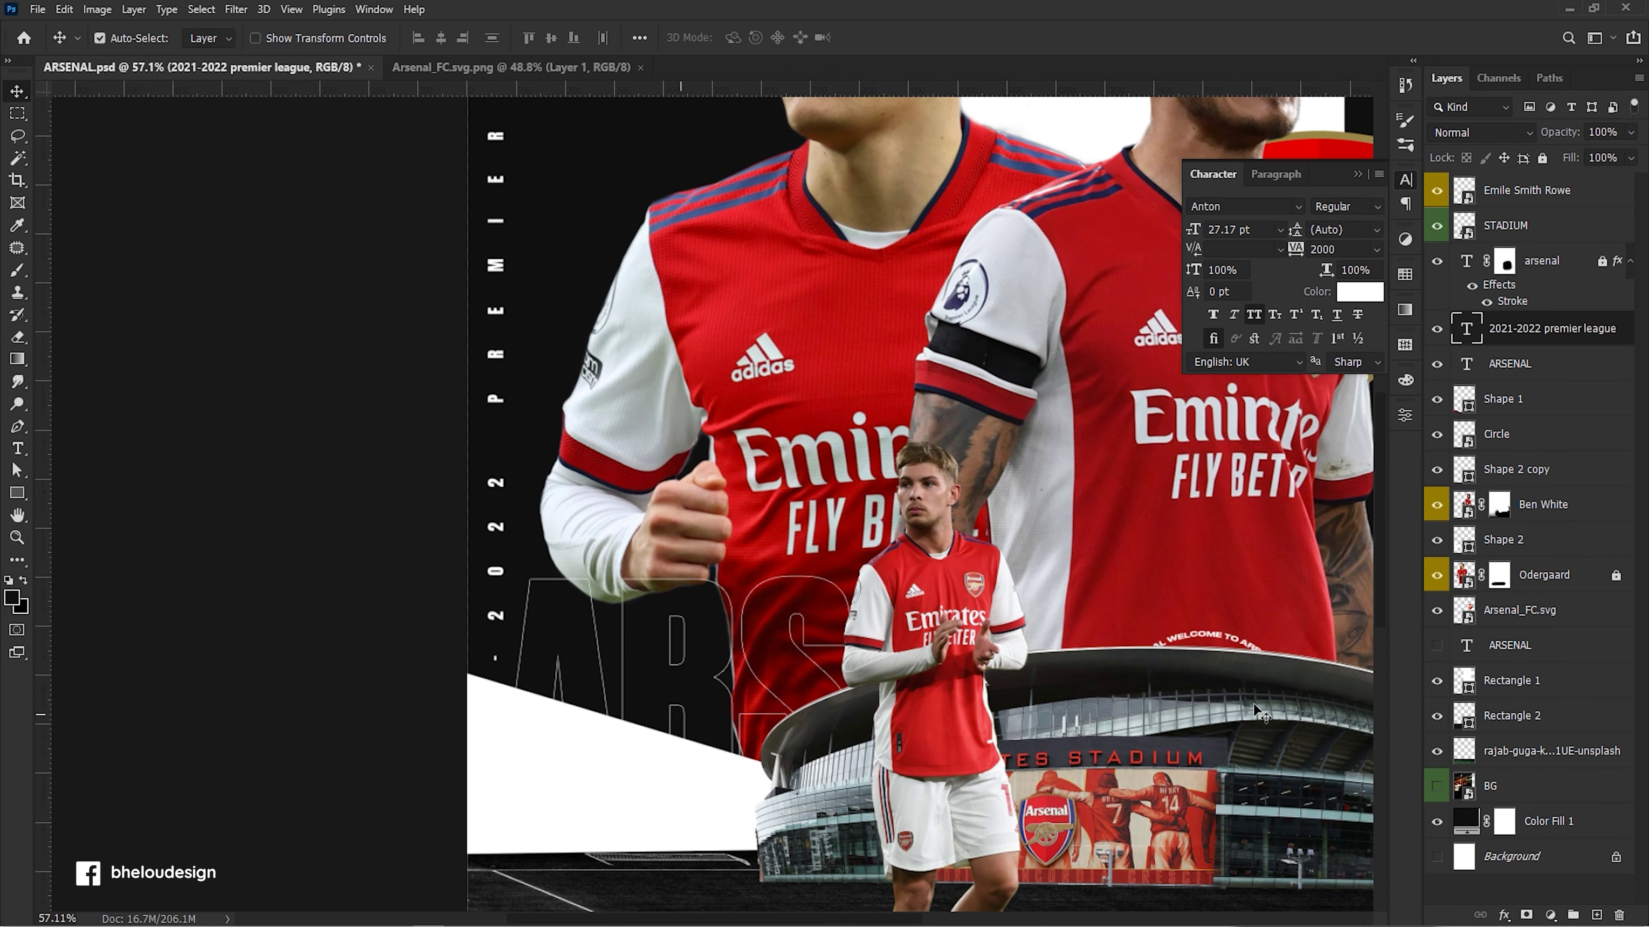
pyautogui.hotkey('ctrl', 'j')
pyautogui.press('ctrl')
pyautogui.press('Delete')
pyautogui.scroll(-3, 576, 454)
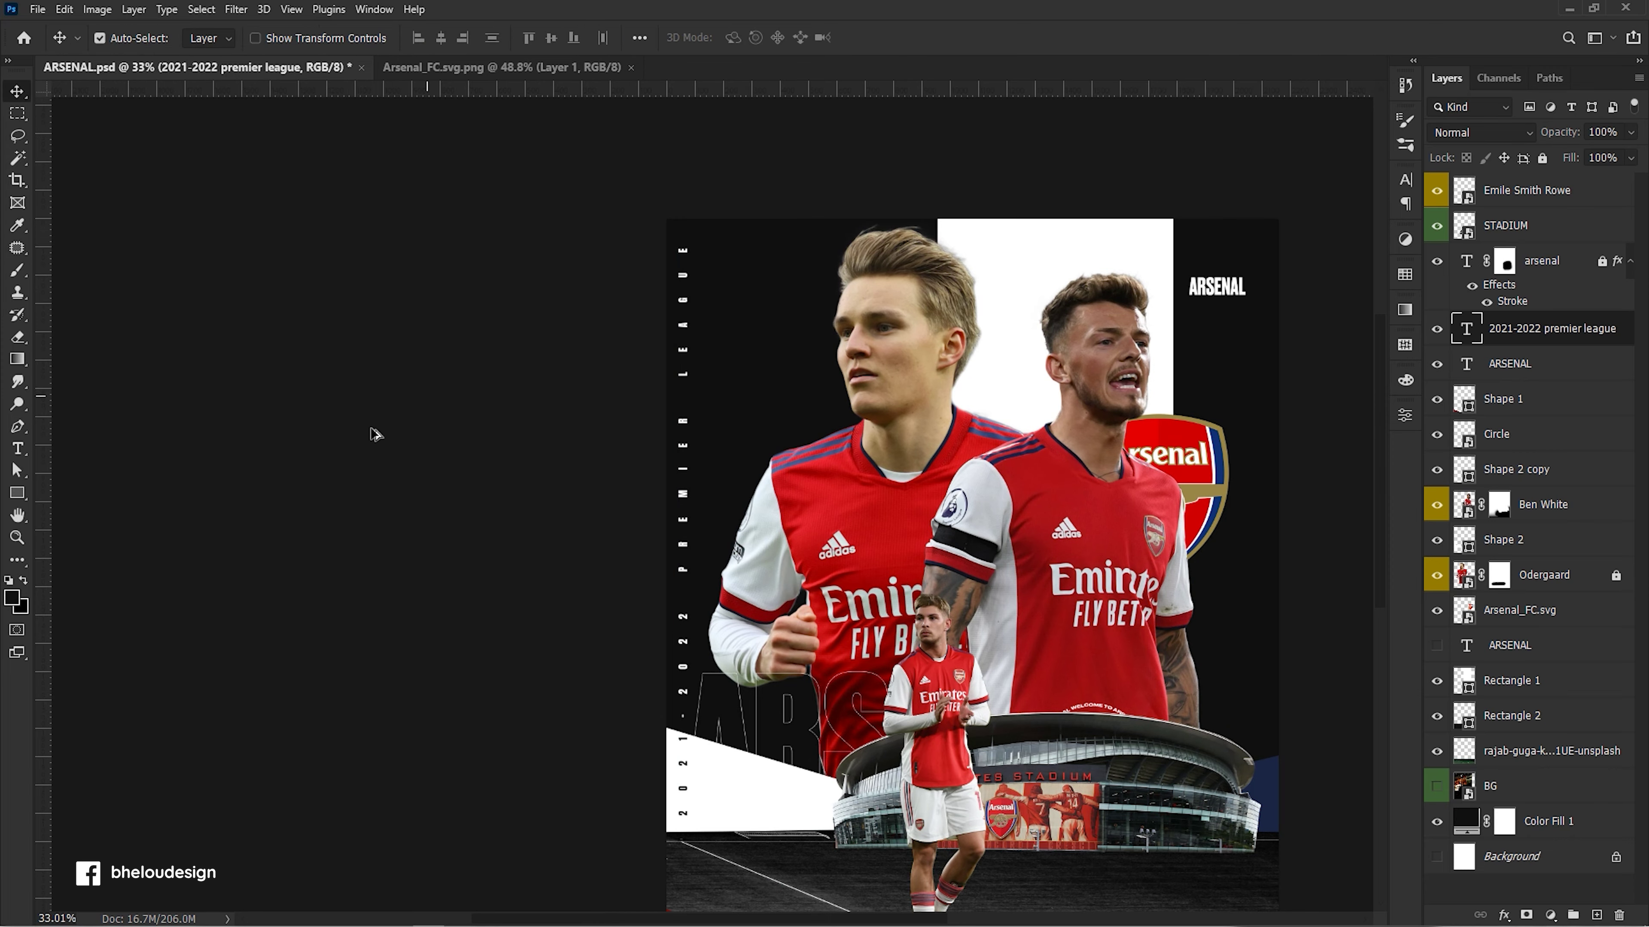
pyautogui.scroll(-1, 368, 434)
# Move the crest and the ARSENAL title into place, bringing ARSENAL to the front.
pyautogui.moveTo(911, 432)
pyautogui.mouseDown()
pyautogui.moveTo(934, 452)
pyautogui.moveTo(794, 443)
pyautogui.moveTo(1071, 494)
pyautogui.mouseUp()
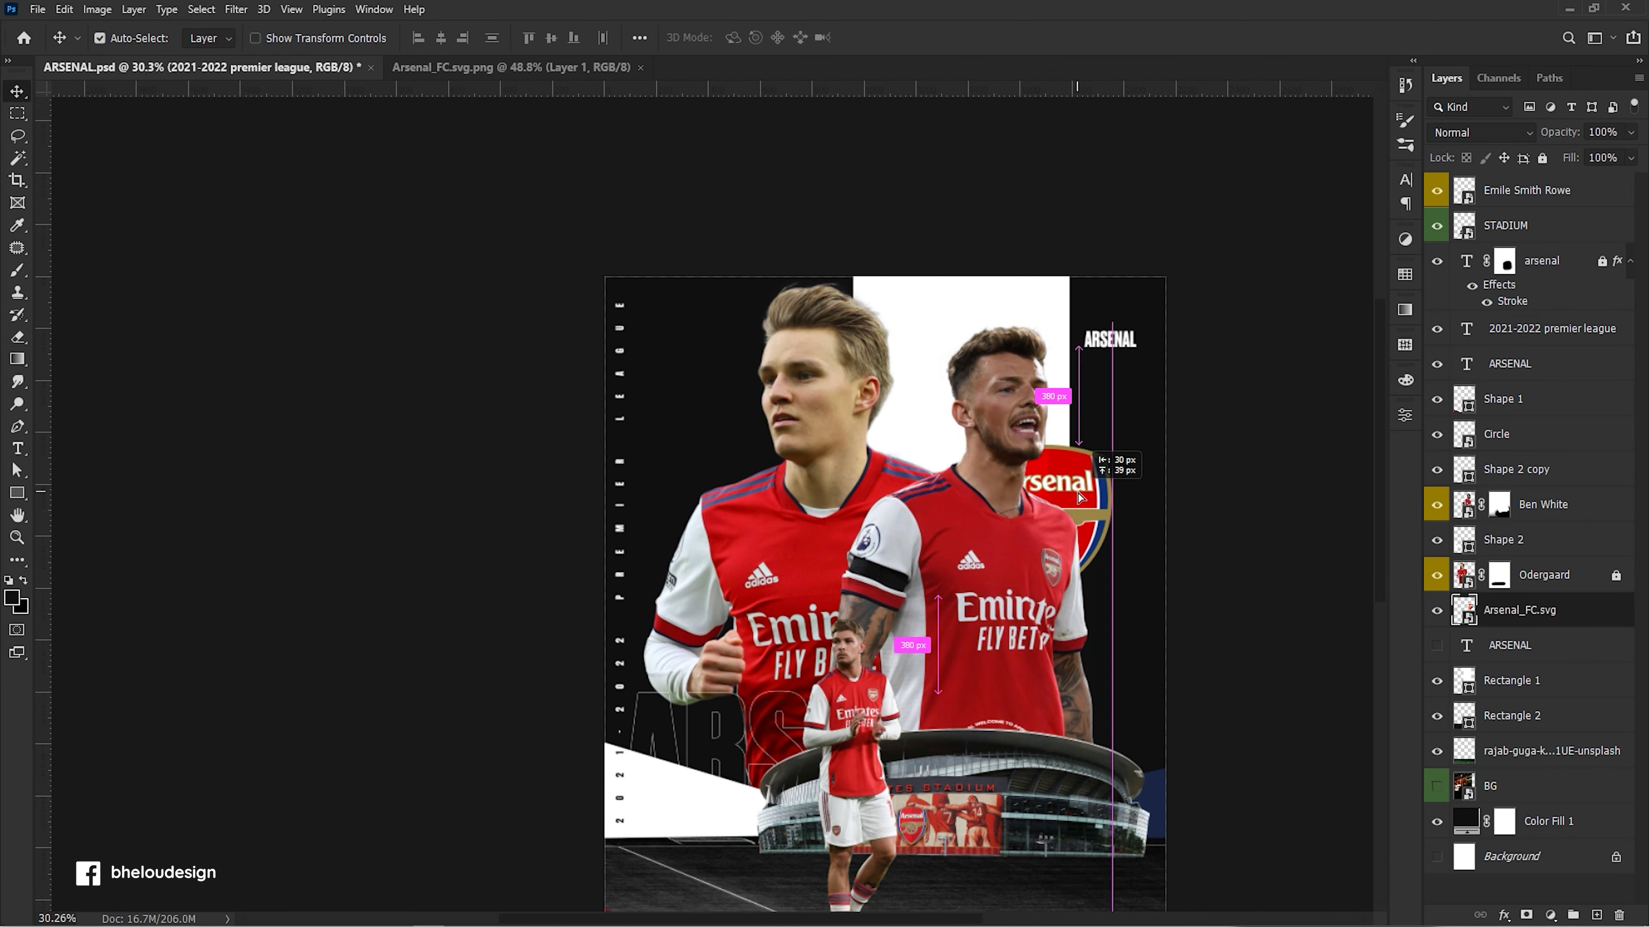
pyautogui.scroll(-1, 1265, 546)
pyautogui.click(1295, 571)
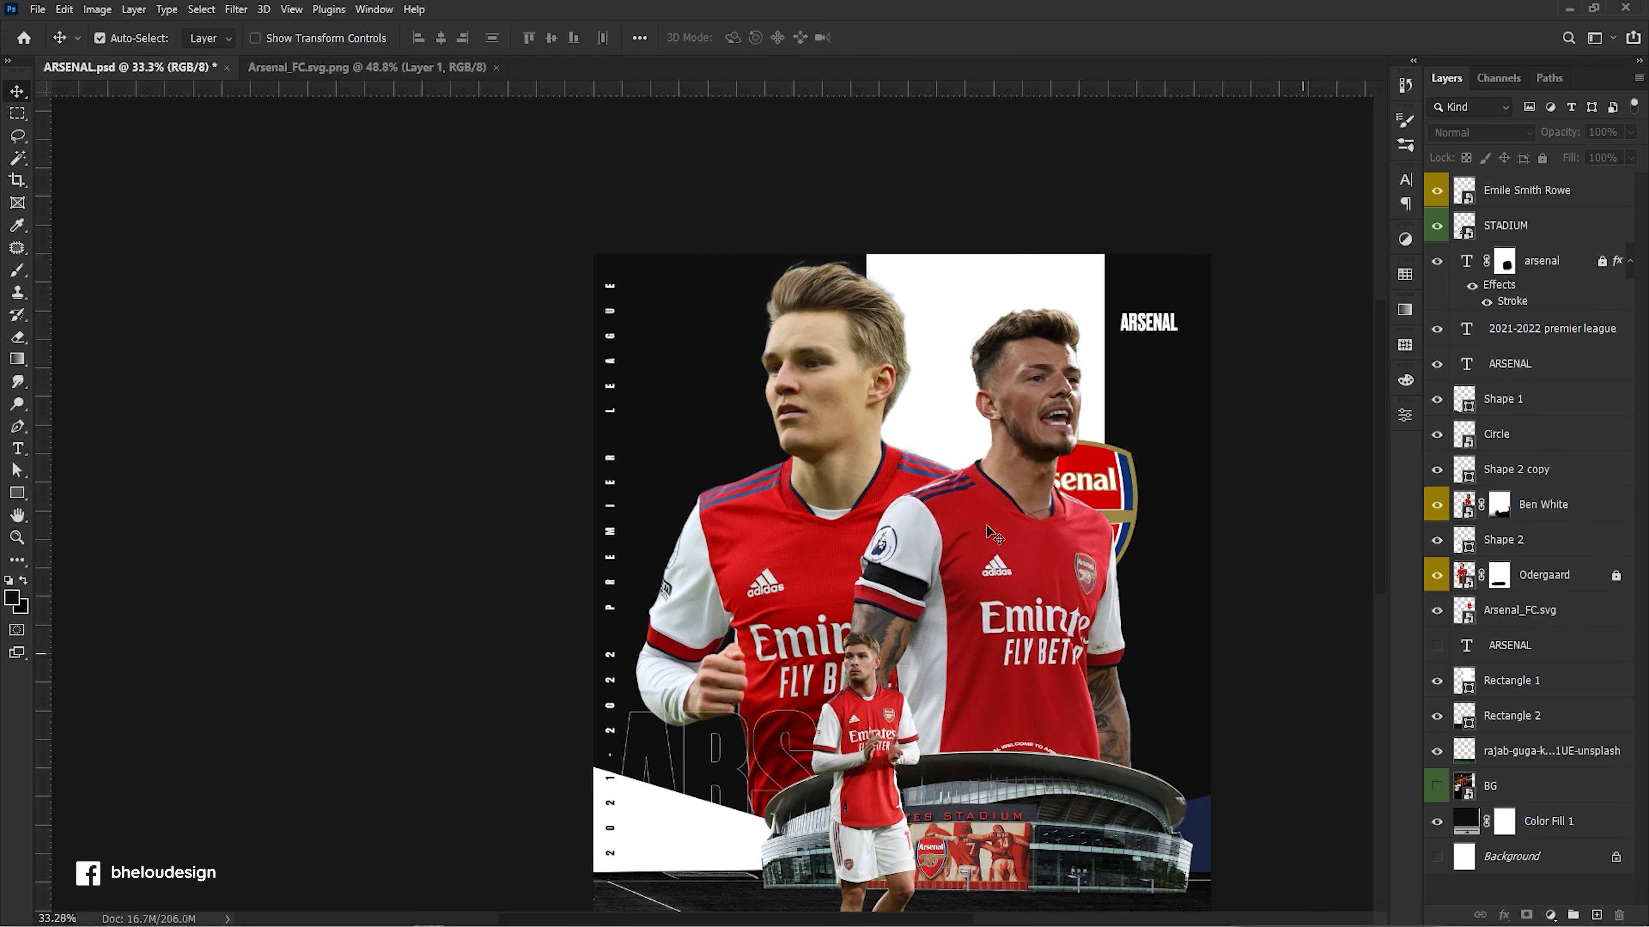
pyautogui.scroll(1, 1233, 410)
pyautogui.moveTo(1123, 338); pyautogui.dragTo(1128, 320)
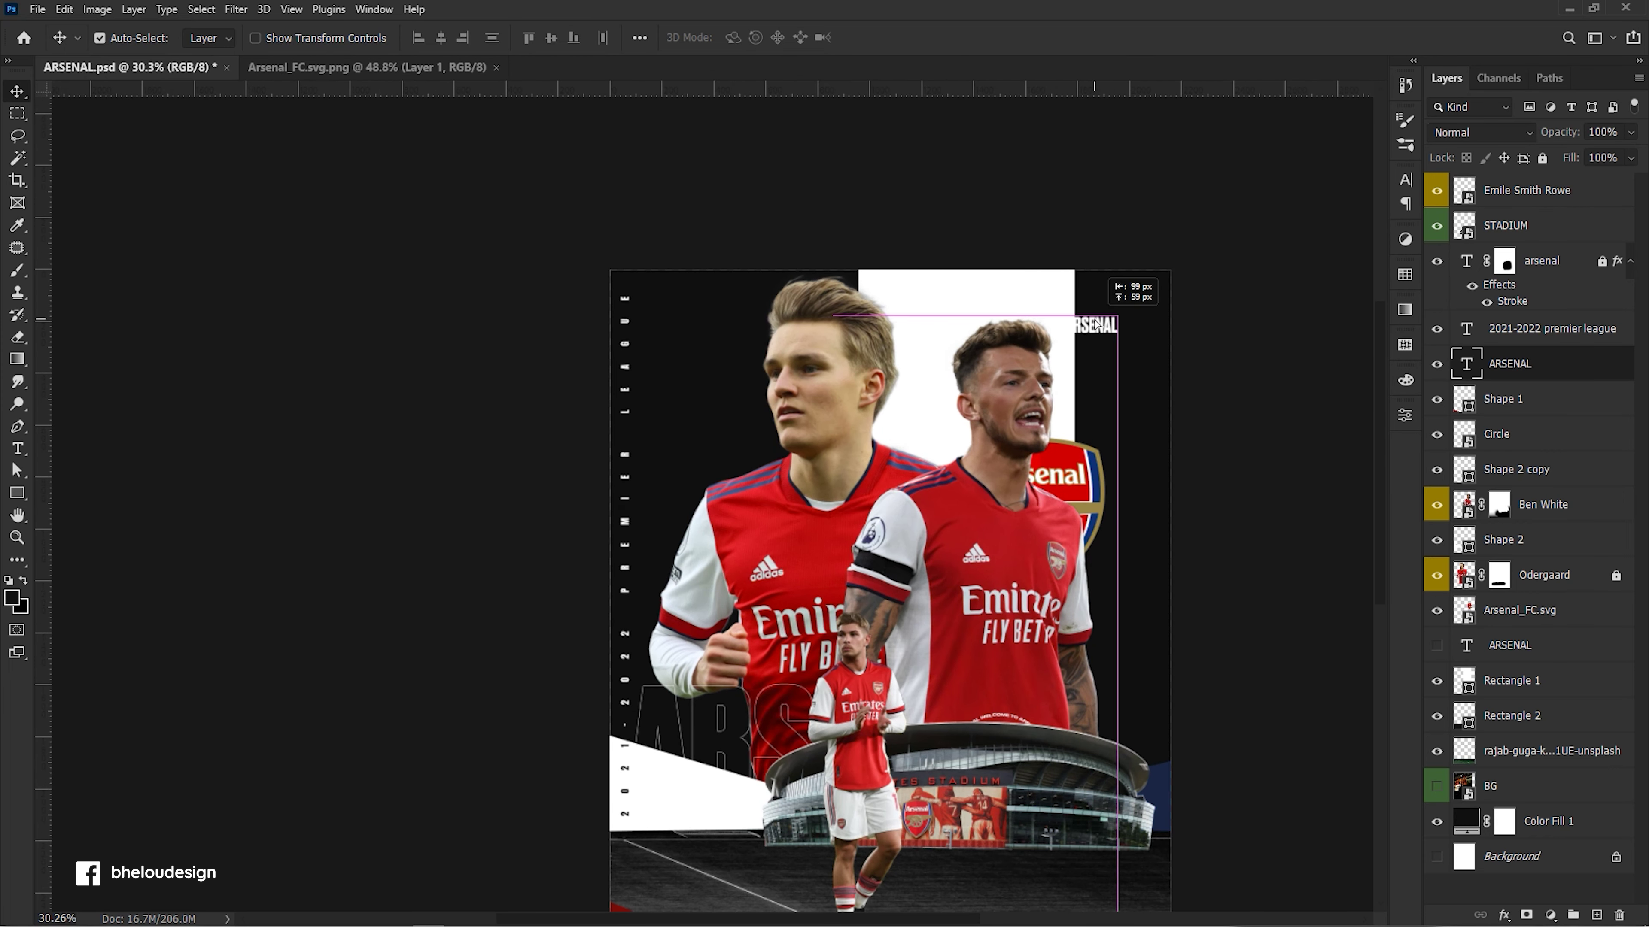
pyautogui.scroll(1, 1128, 320)
pyautogui.hotkey('ctrl', 'shift', ']')
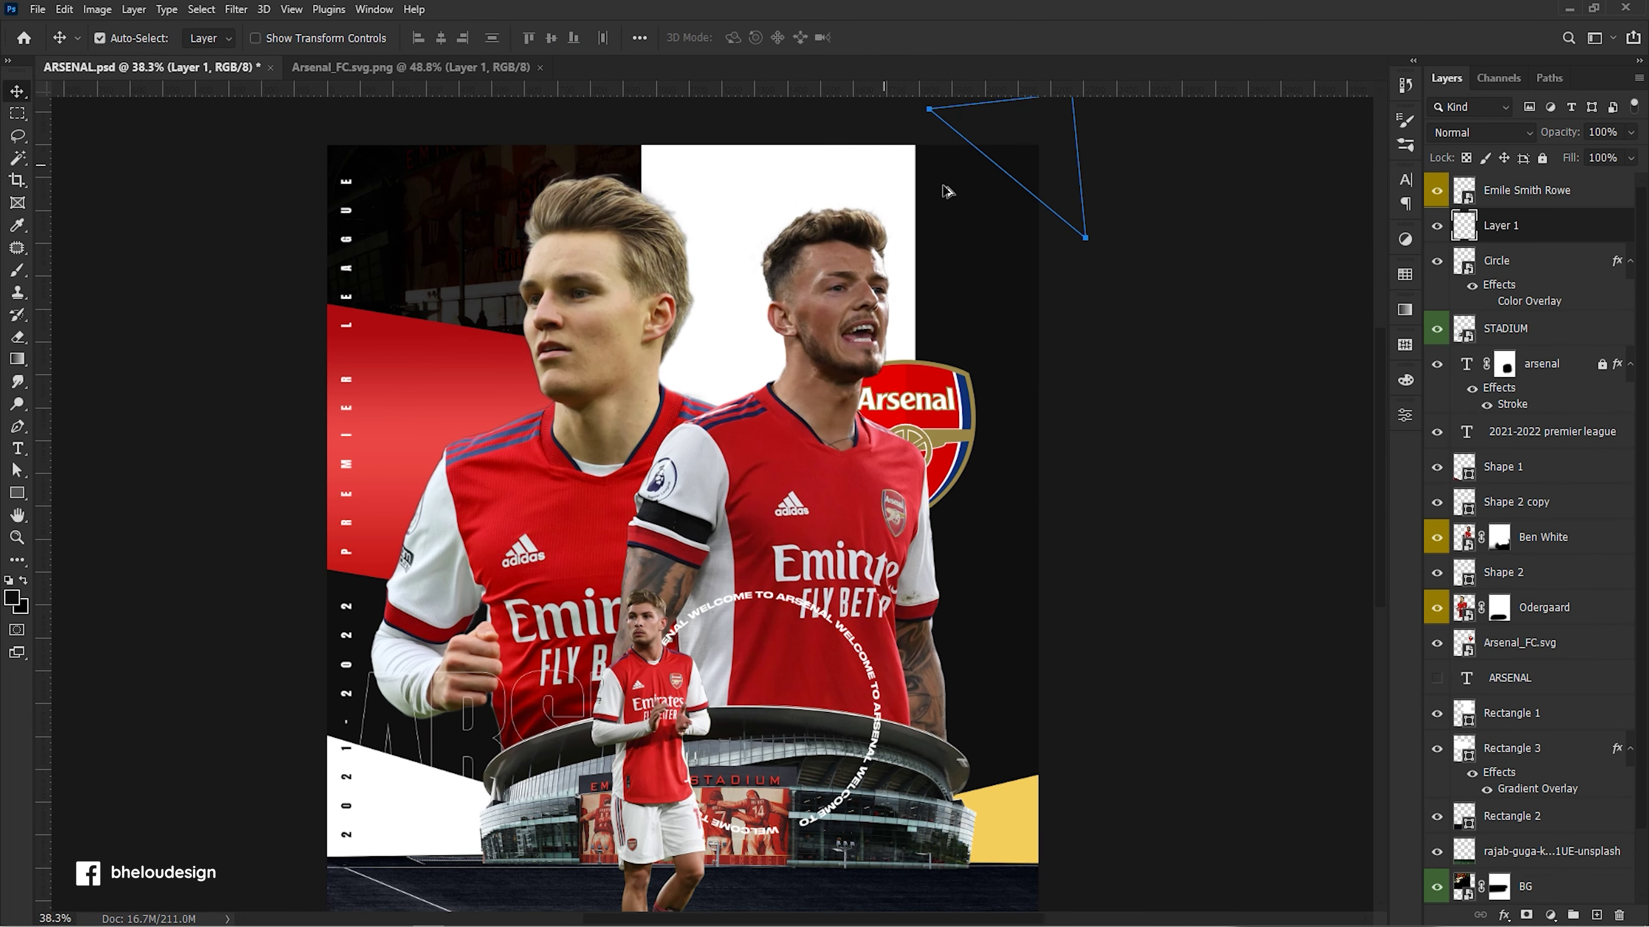
# Sample the shirt red and paint the top-right corner triangle with it.
pyautogui.press('b')
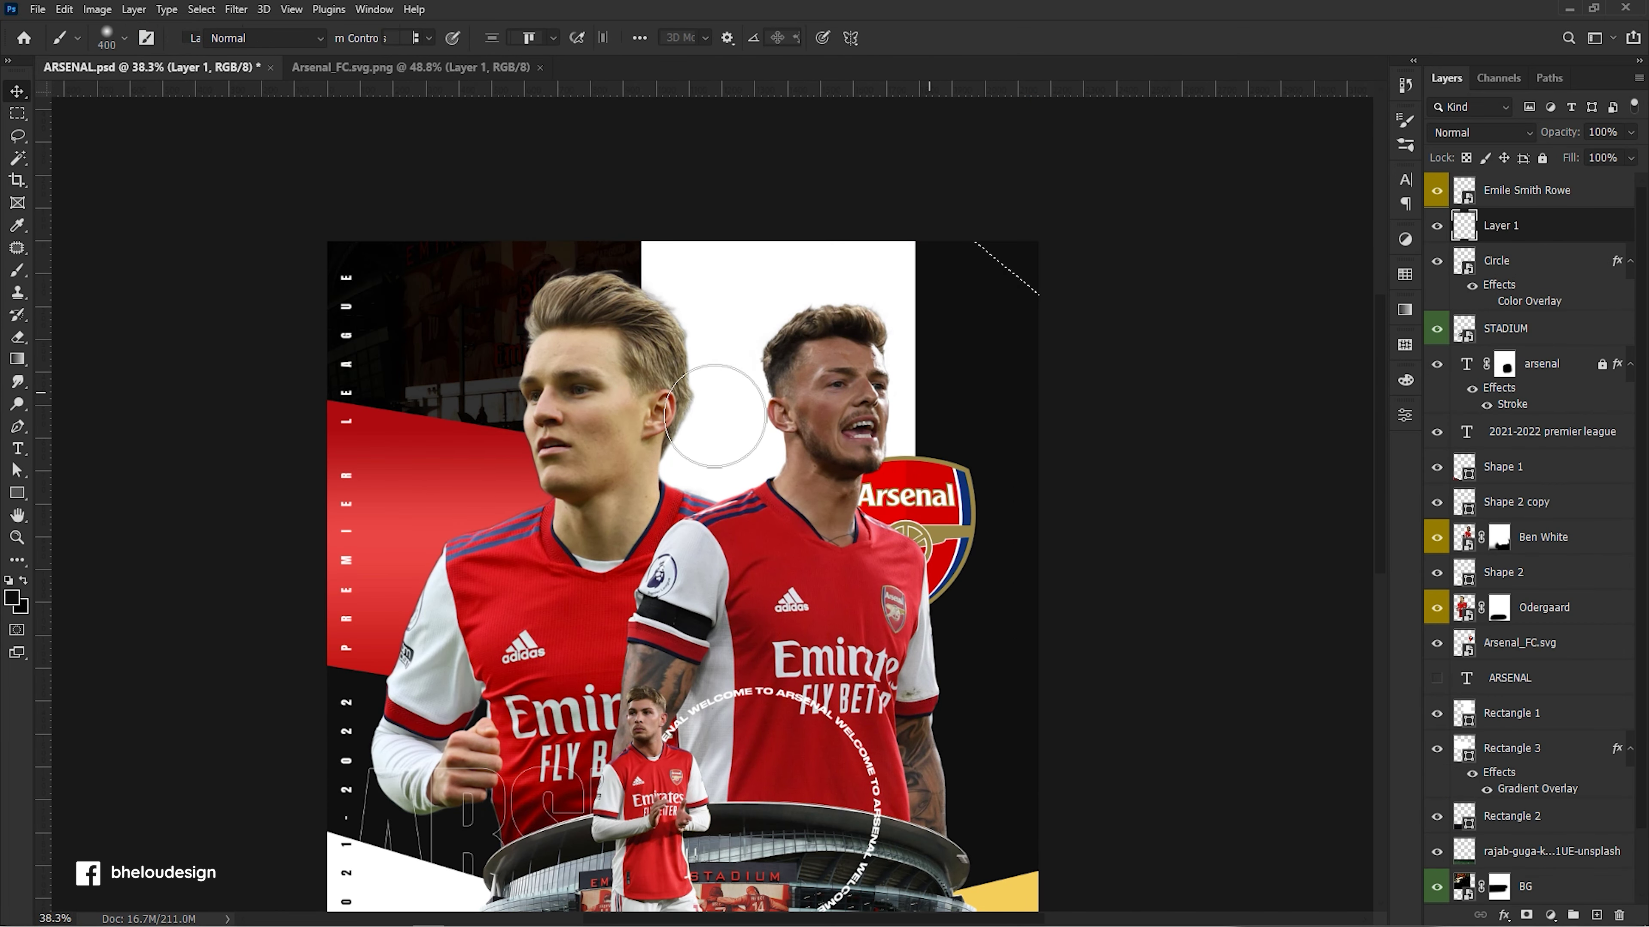
pyautogui.click(11, 602)
pyautogui.click(762, 526)
pyautogui.click(1304, 445)
pyautogui.moveTo(1012, 259); pyautogui.dragTo(1103, 288)
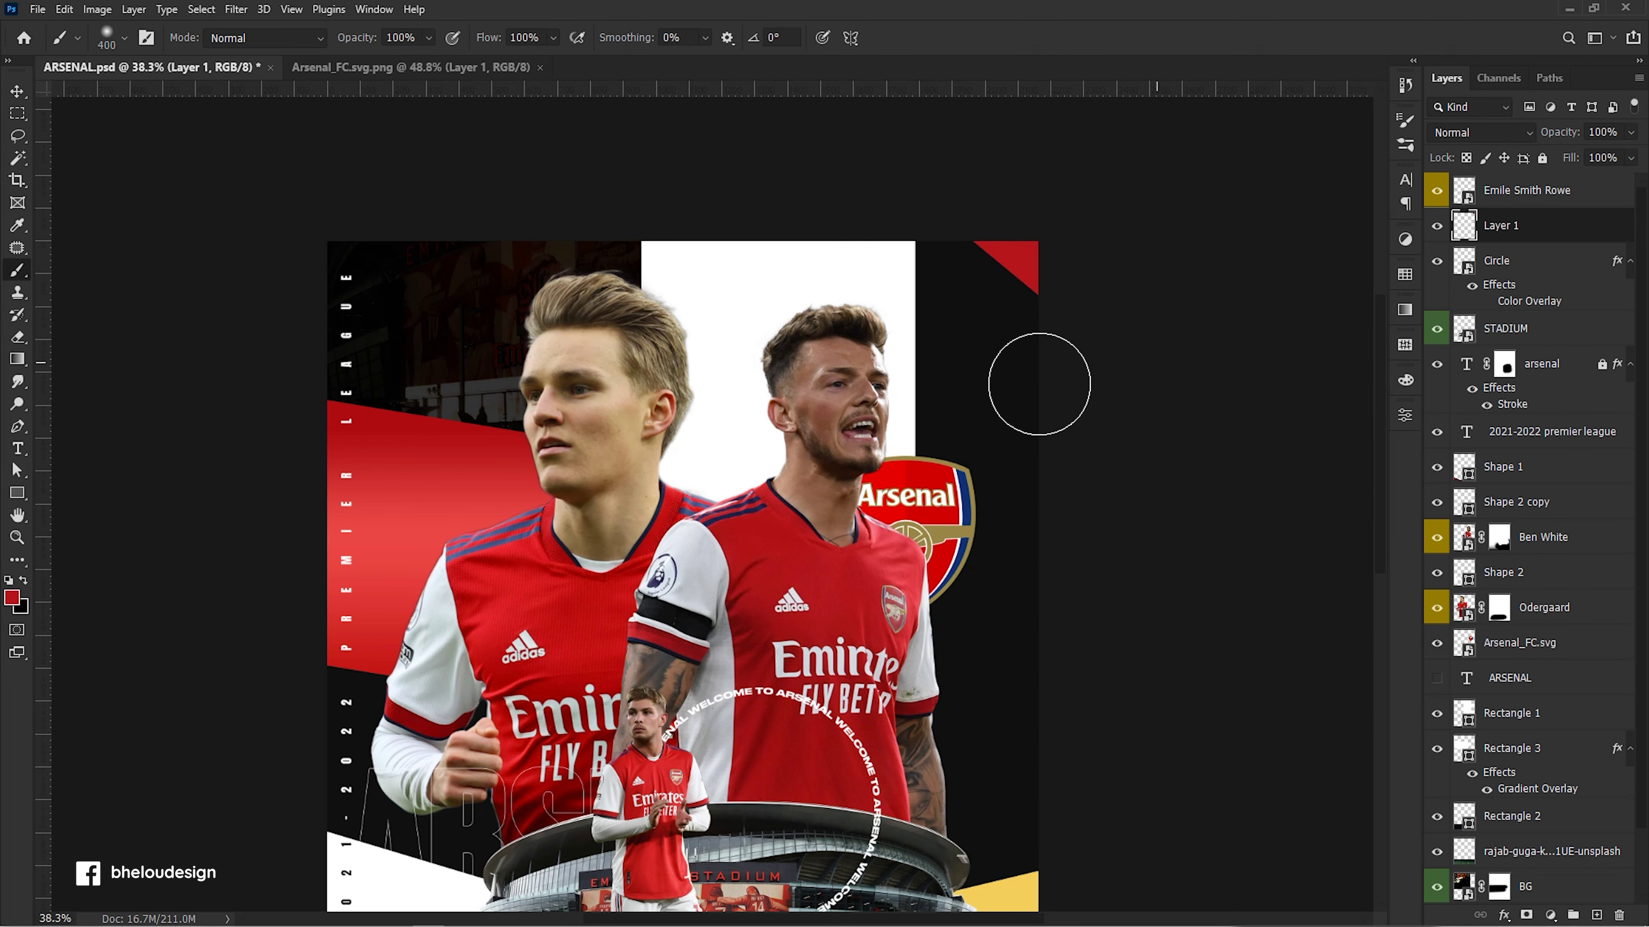
pyautogui.scroll(-3, 945, 293)
pyautogui.scroll(2, 944, 293)
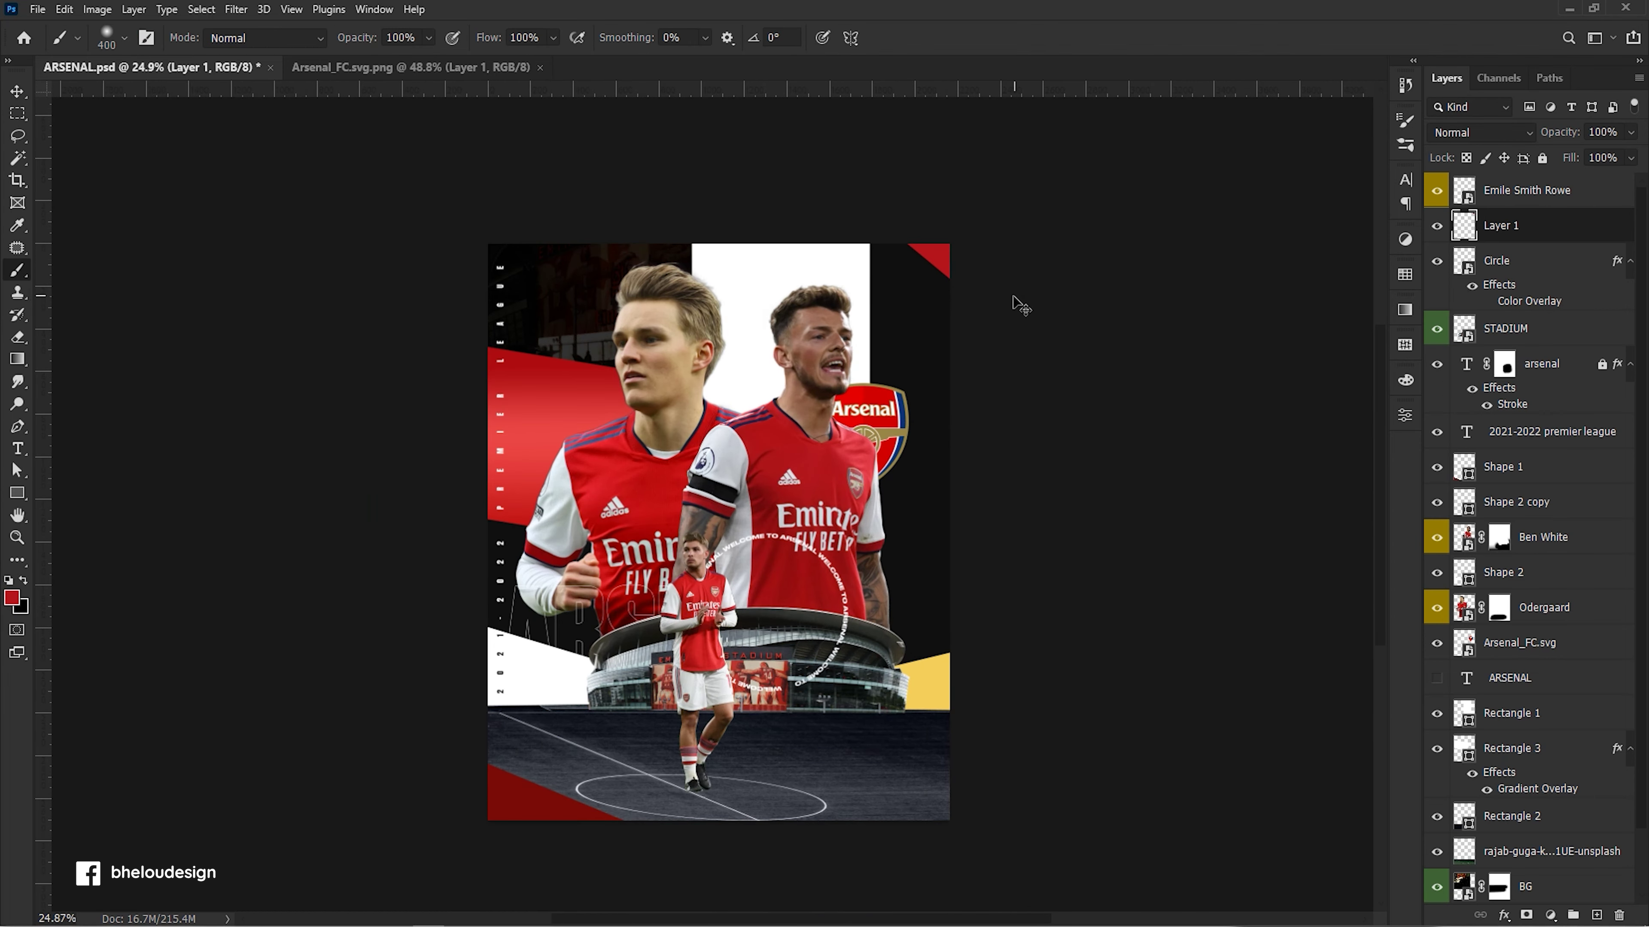
# Rotate the red corner triangle.
pyautogui.hotkey('ctrl', 't')
pyautogui.press('Return')
pyautogui.press('b')
pyautogui.scroll(3, 975, 232)
pyautogui.scroll(1, 1047, 153)
pyautogui.press('v')
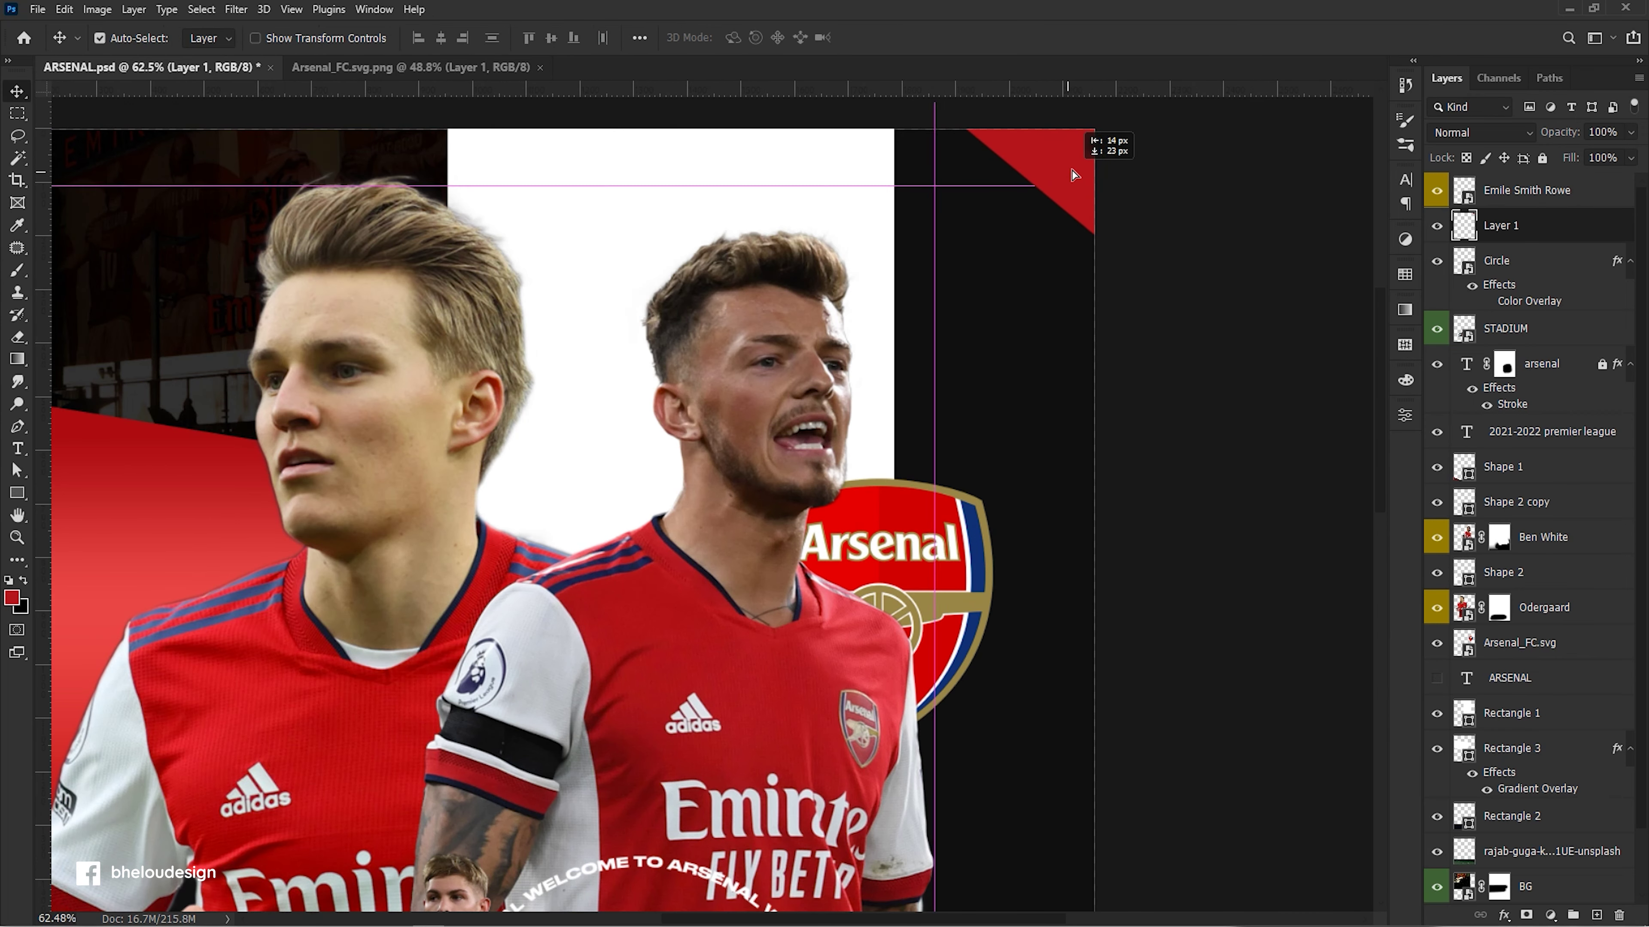
pyautogui.hotkey('ctrl', 't')
pyautogui.moveTo(1181, 177)
pyautogui.mouseDown()
pyautogui.moveTo(873, 199)
pyautogui.moveTo(1078, 151)
pyautogui.mouseUp()
pyautogui.press('Return')
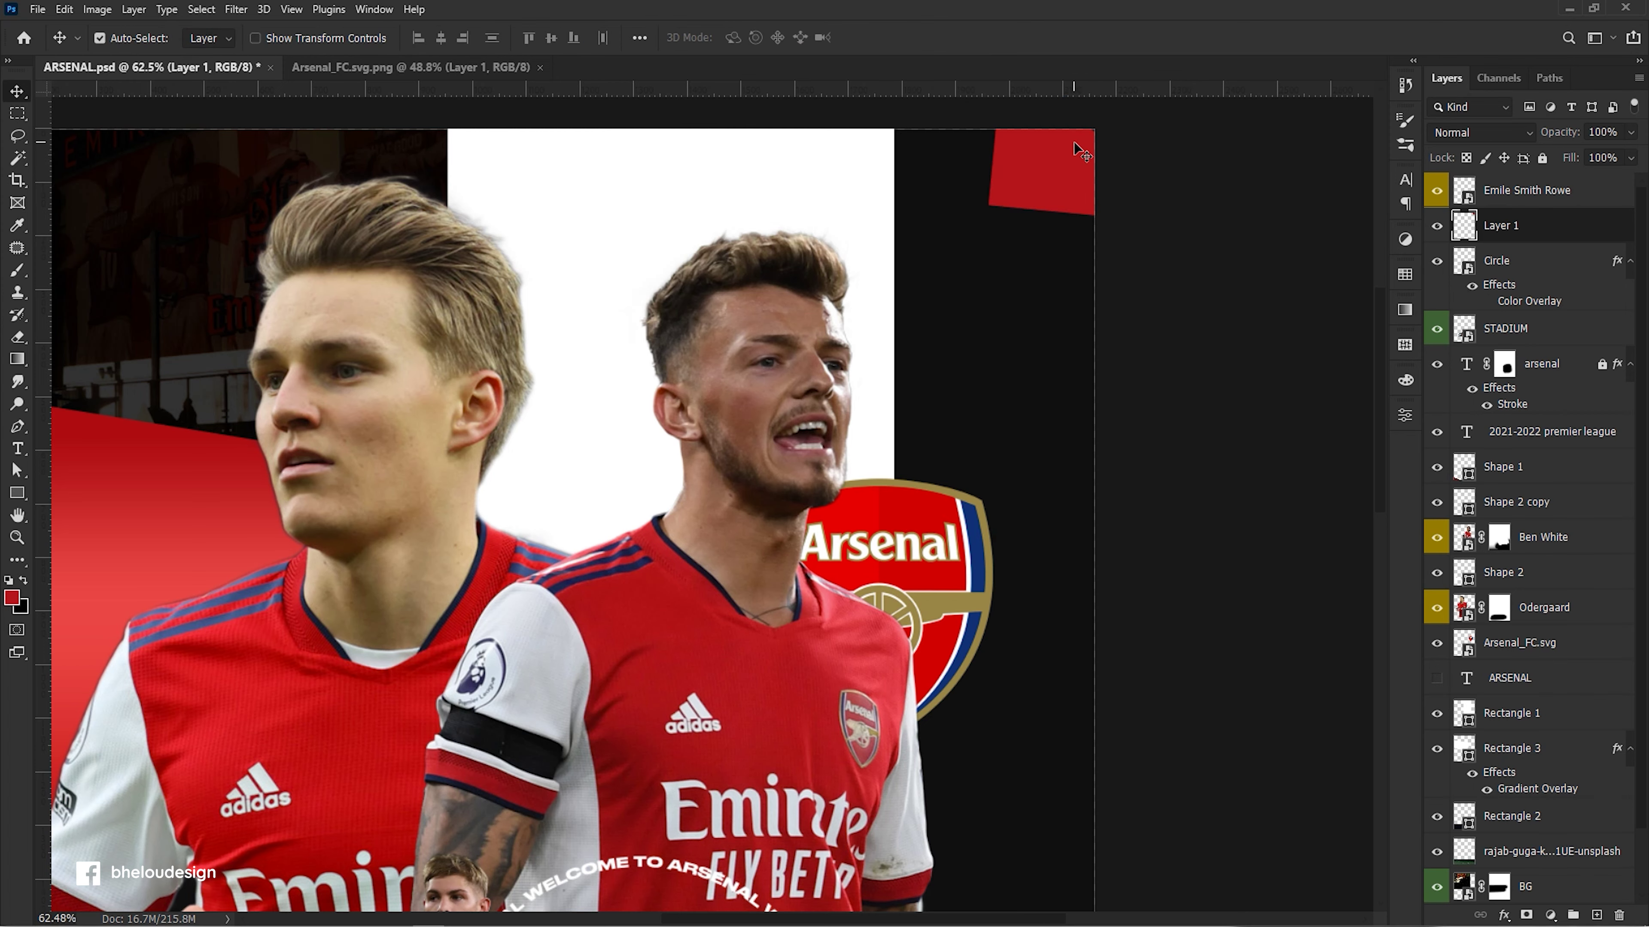
# Move the red triangle into the top-right corner and save the poster.
pyautogui.scroll(-3, 974, 242)
pyautogui.scroll(-2, 1185, 243)
pyautogui.scroll(3, 1213, 259)
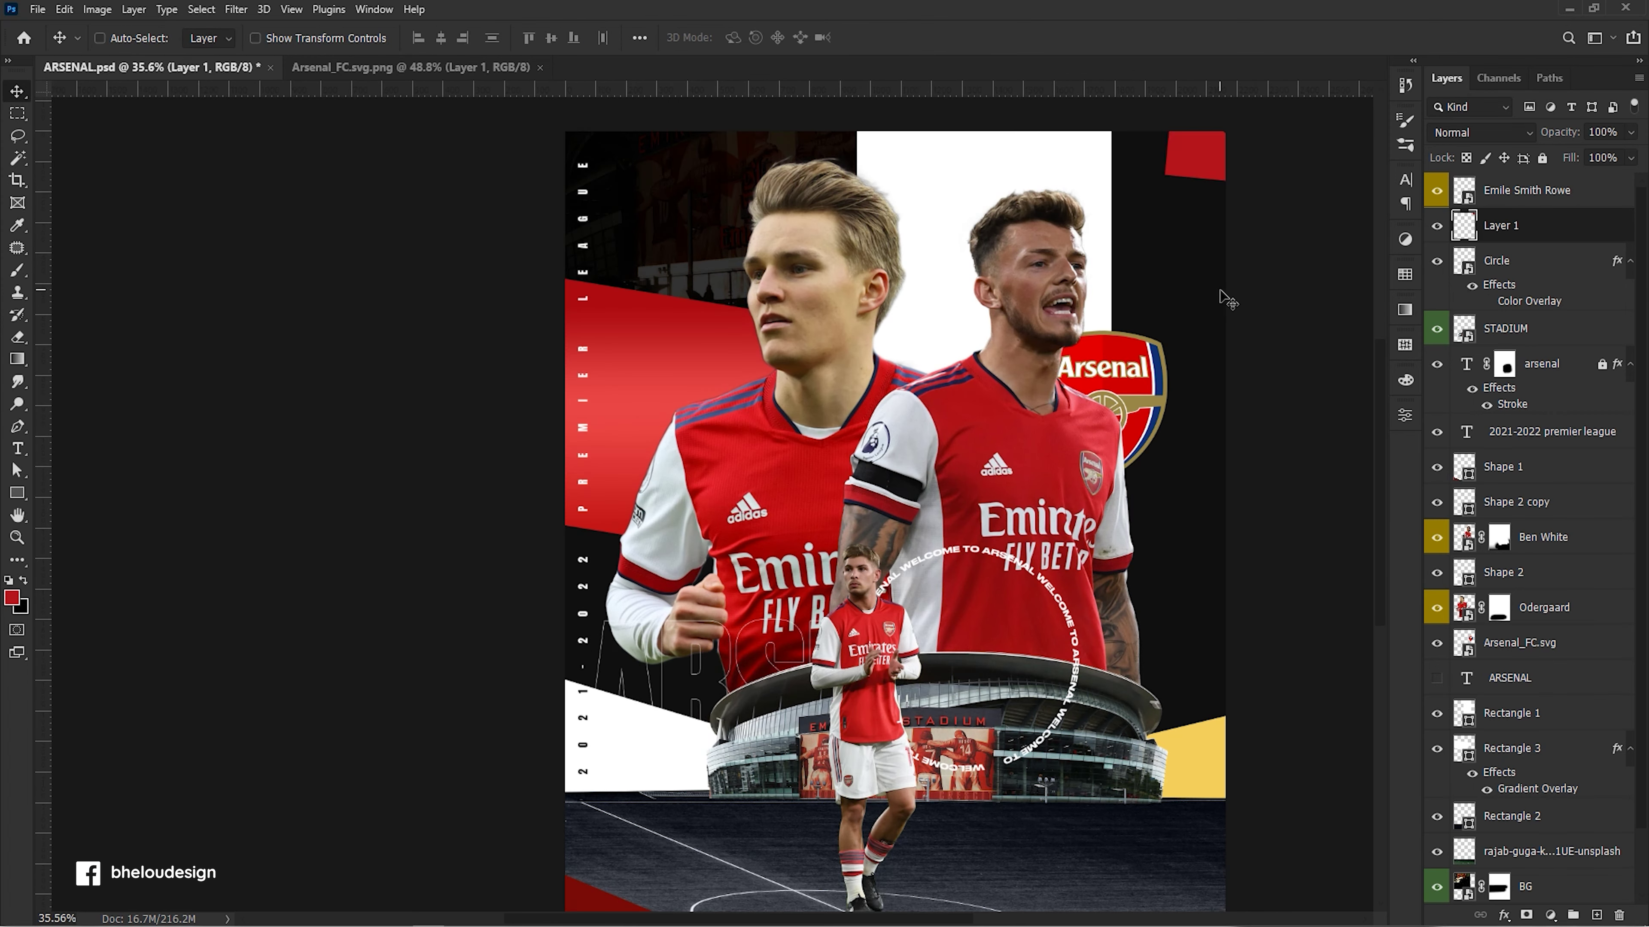
pyautogui.scroll(-2, 1246, 293)
pyautogui.scroll(1, 1233, 232)
pyautogui.moveTo(1229, 144); pyautogui.dragTo(1237, 145)
pyautogui.scroll(1, 1220, 458)
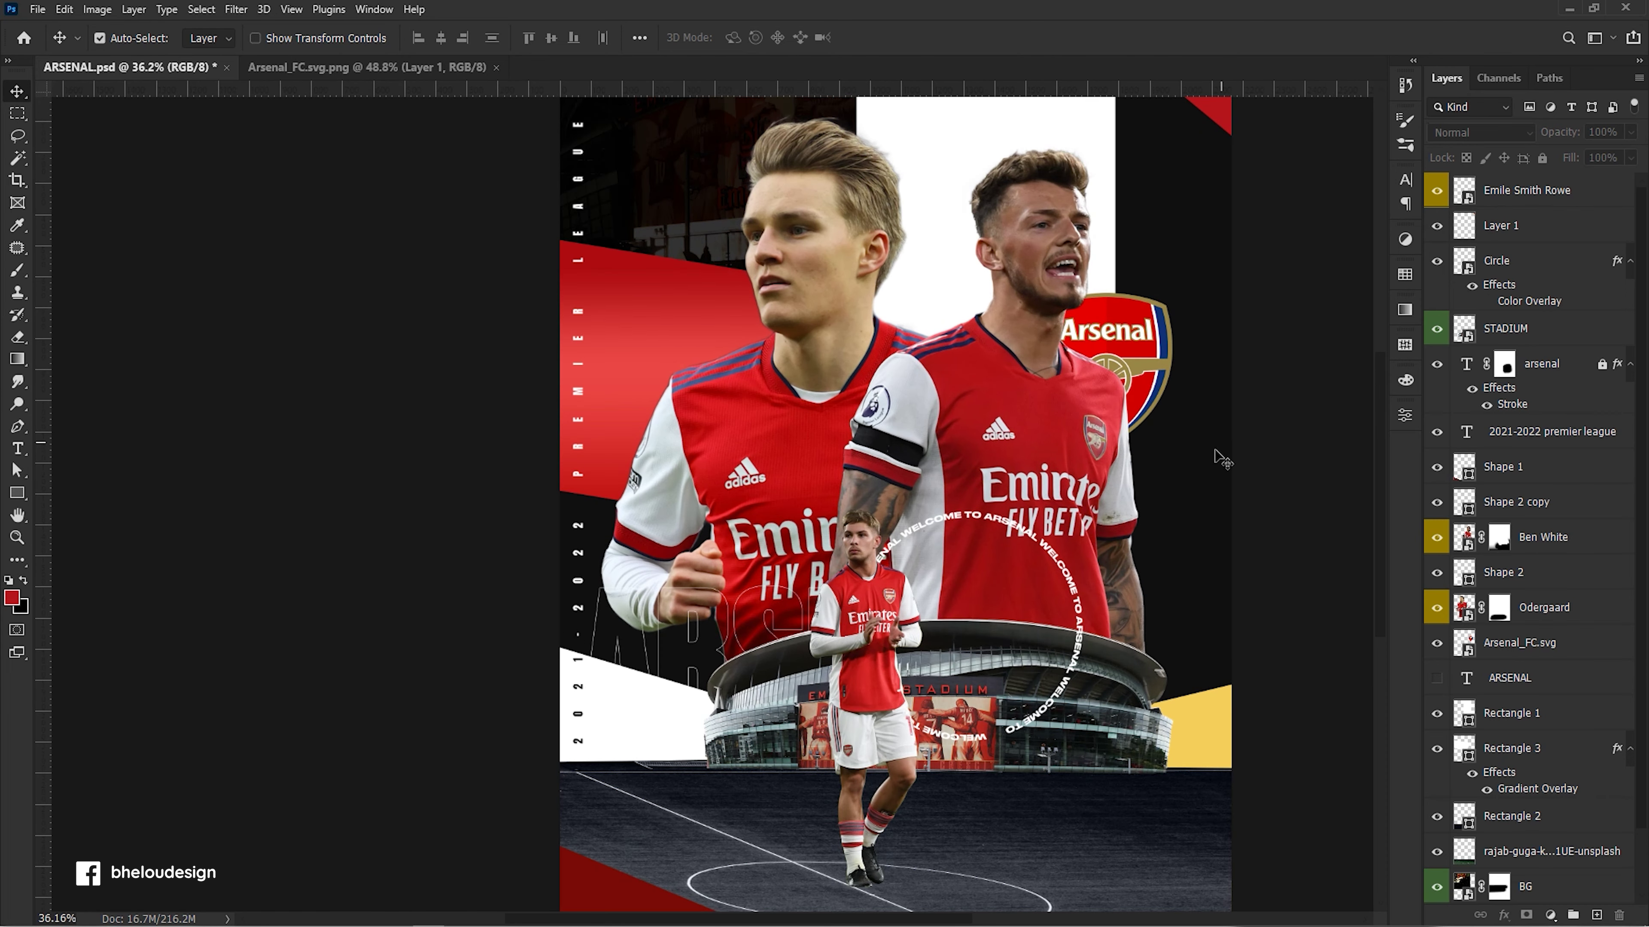
pyautogui.moveTo(938, 587); pyautogui.dragTo(797, 577)
pyautogui.hotkey('ctrl', '0')
pyautogui.hotkey('ctrl', 's')
# Shift the small full-length player figure slightly right and up.
pyautogui.scroll(1, 707, 562)
pyautogui.scroll(1, 681, 575)
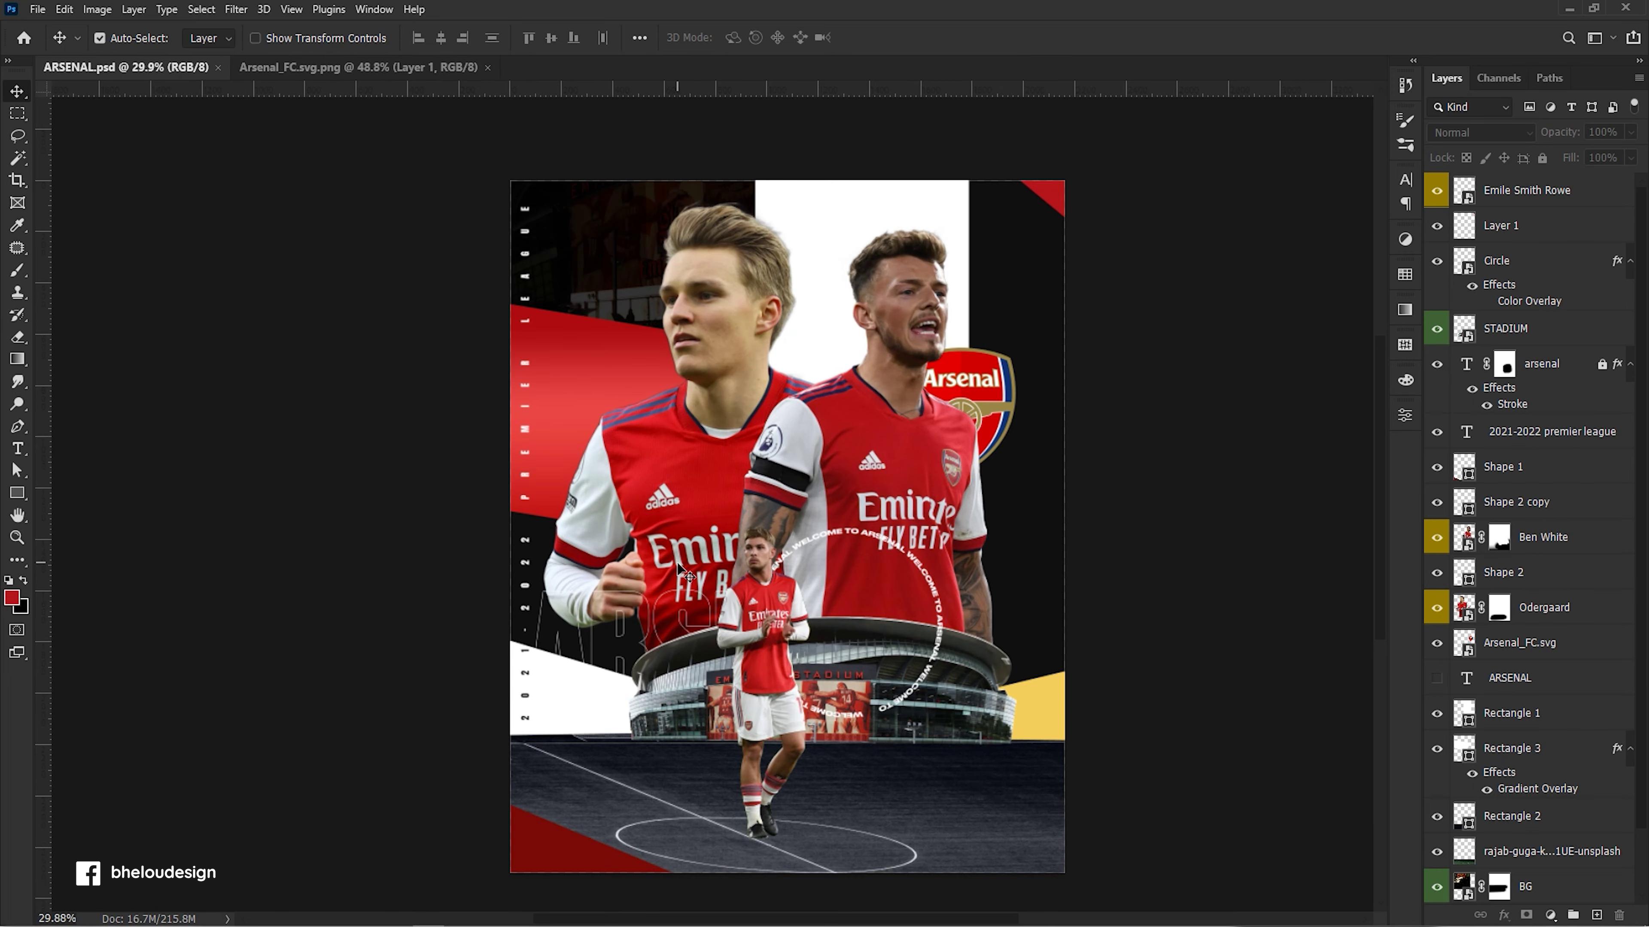
pyautogui.moveTo(772, 789); pyautogui.dragTo(800, 779)
pyautogui.click(1513, 815)
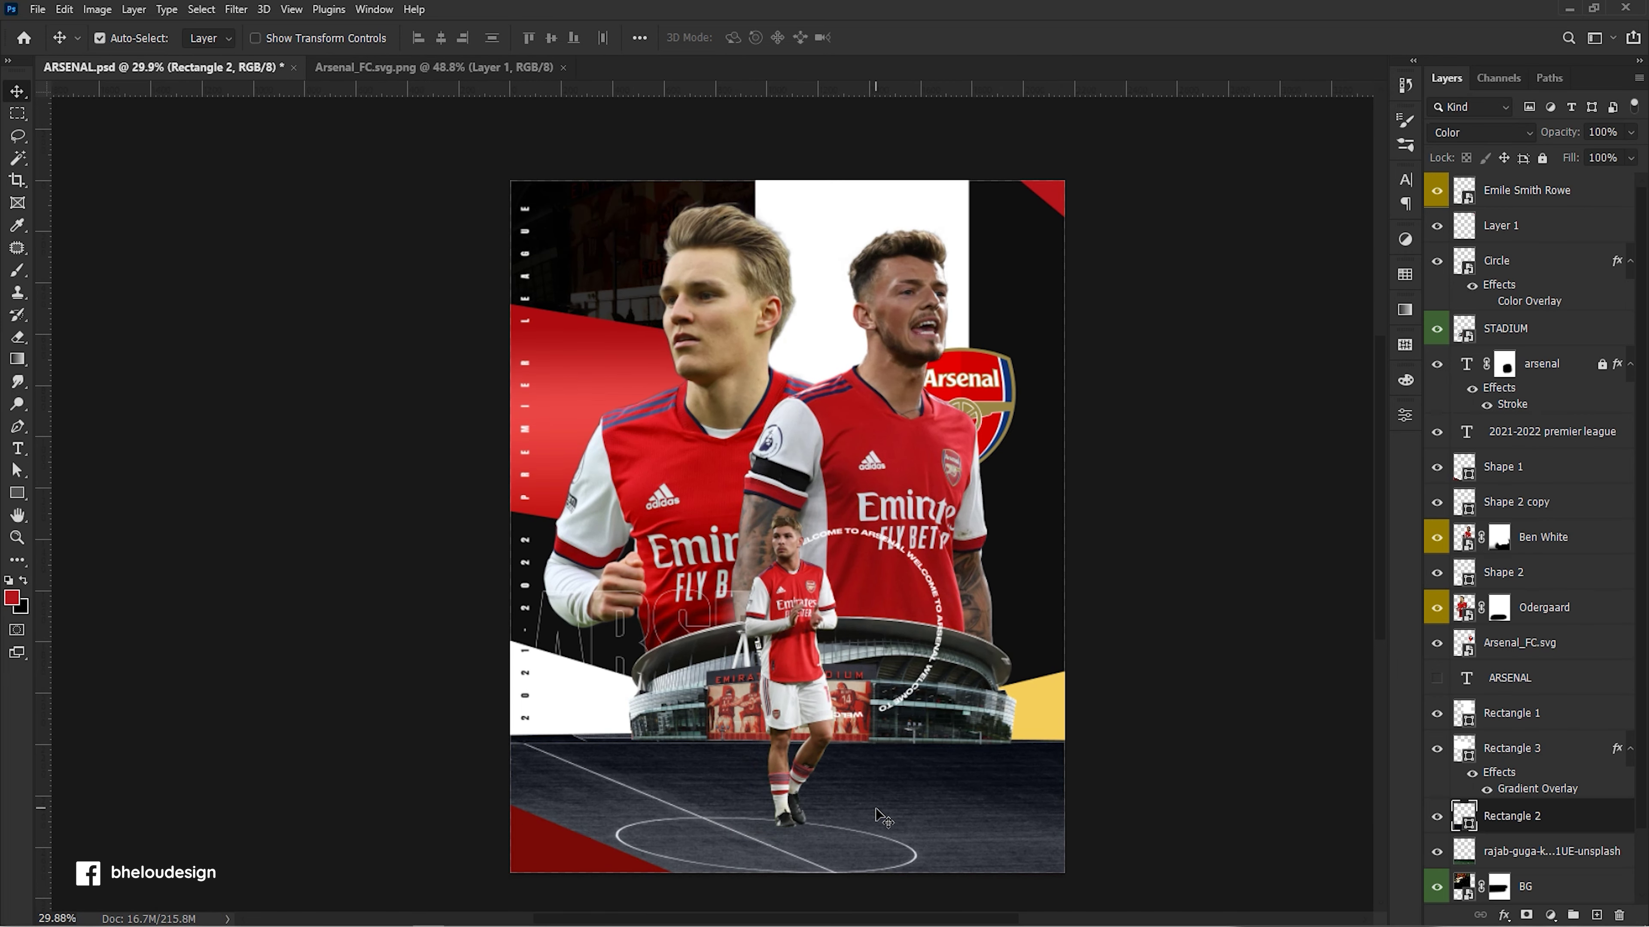
# Convert the rajab-guga pitch photo layer into a smart object.
pyautogui.click(1510, 846)
pyautogui.press('t')
pyautogui.scroll(-7, 793, 663)
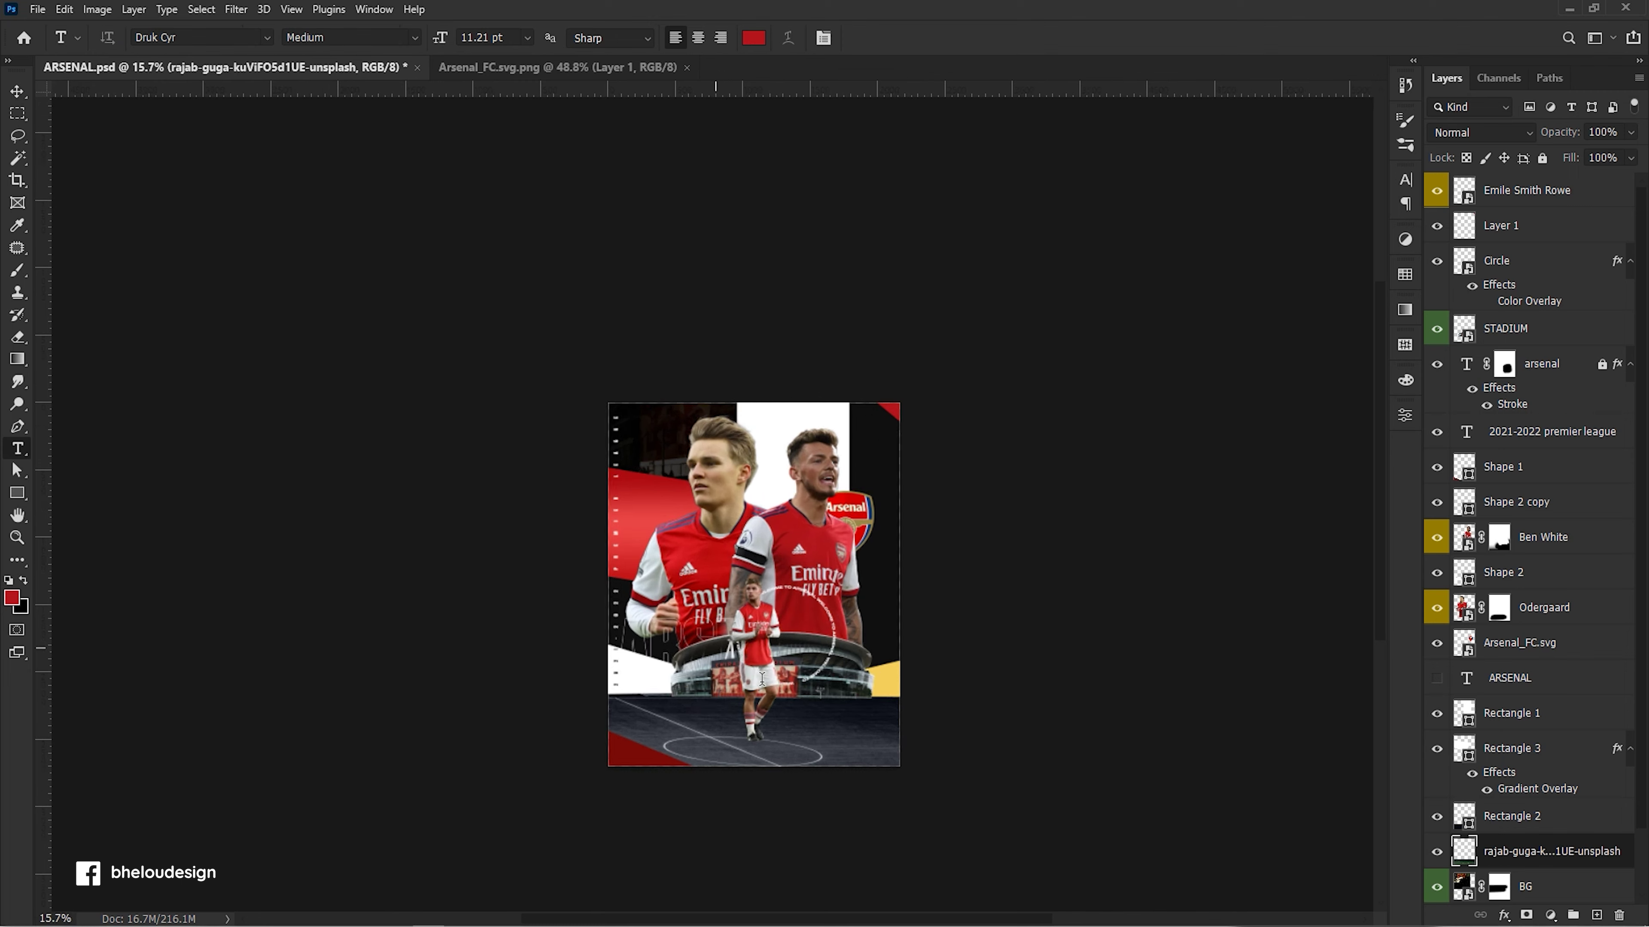
pyautogui.press('v')
pyautogui.click(1476, 370)
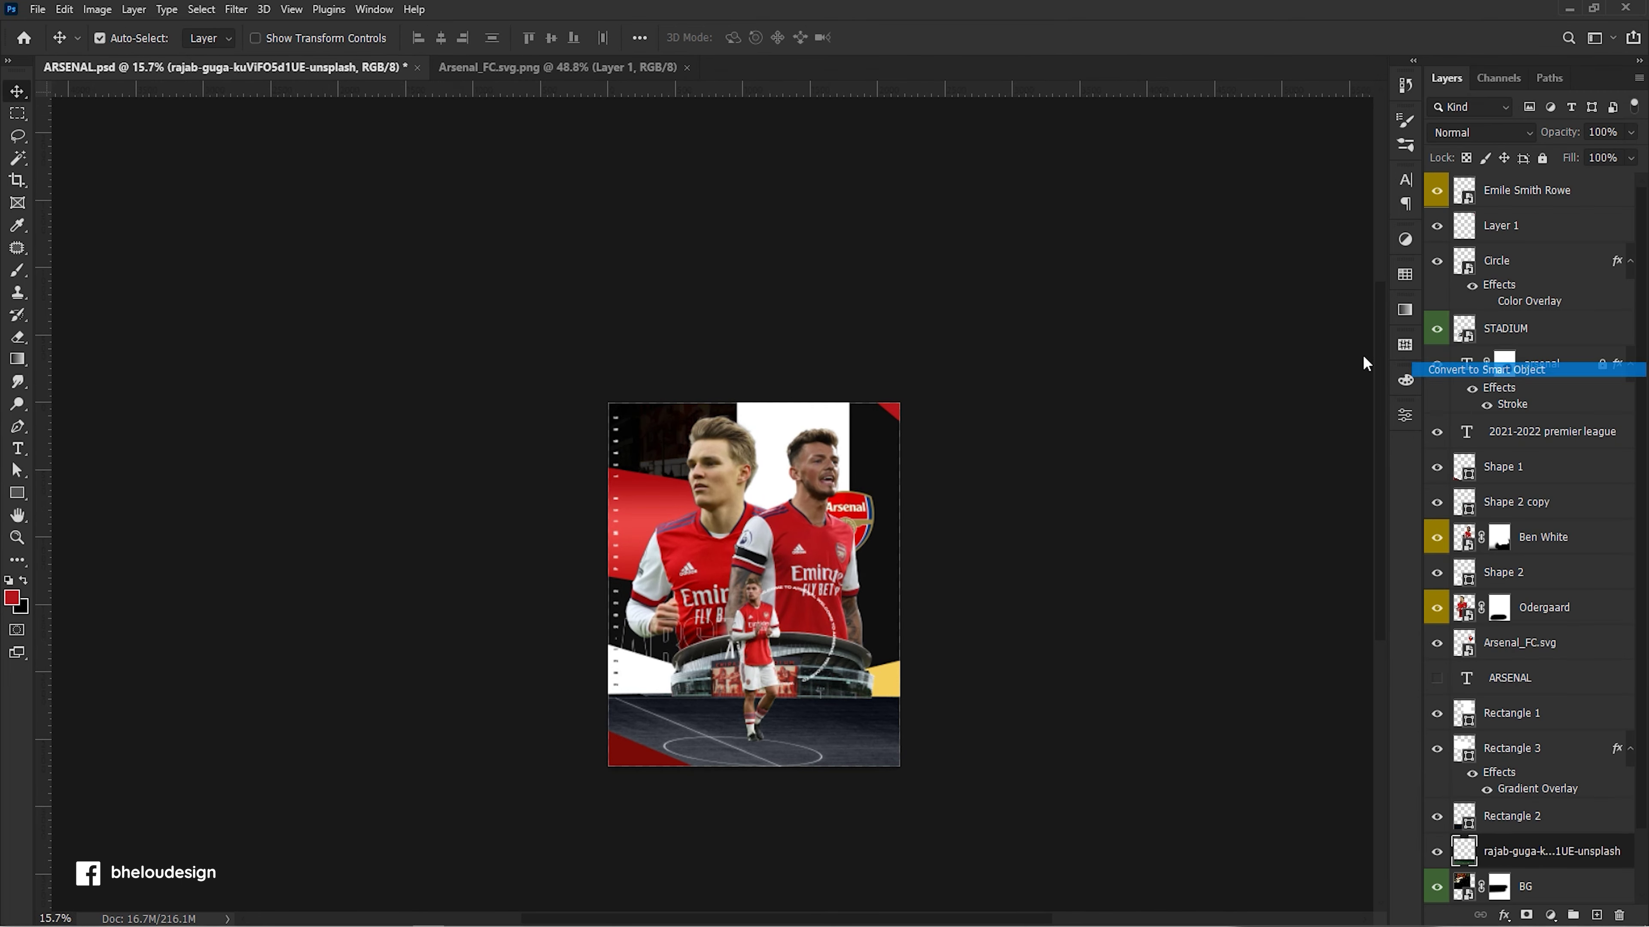
# Scale the pitch photo to about 88%, position it along the bottom and tilt it slightly clockwise.
pyautogui.hotkey('ctrl', 't')
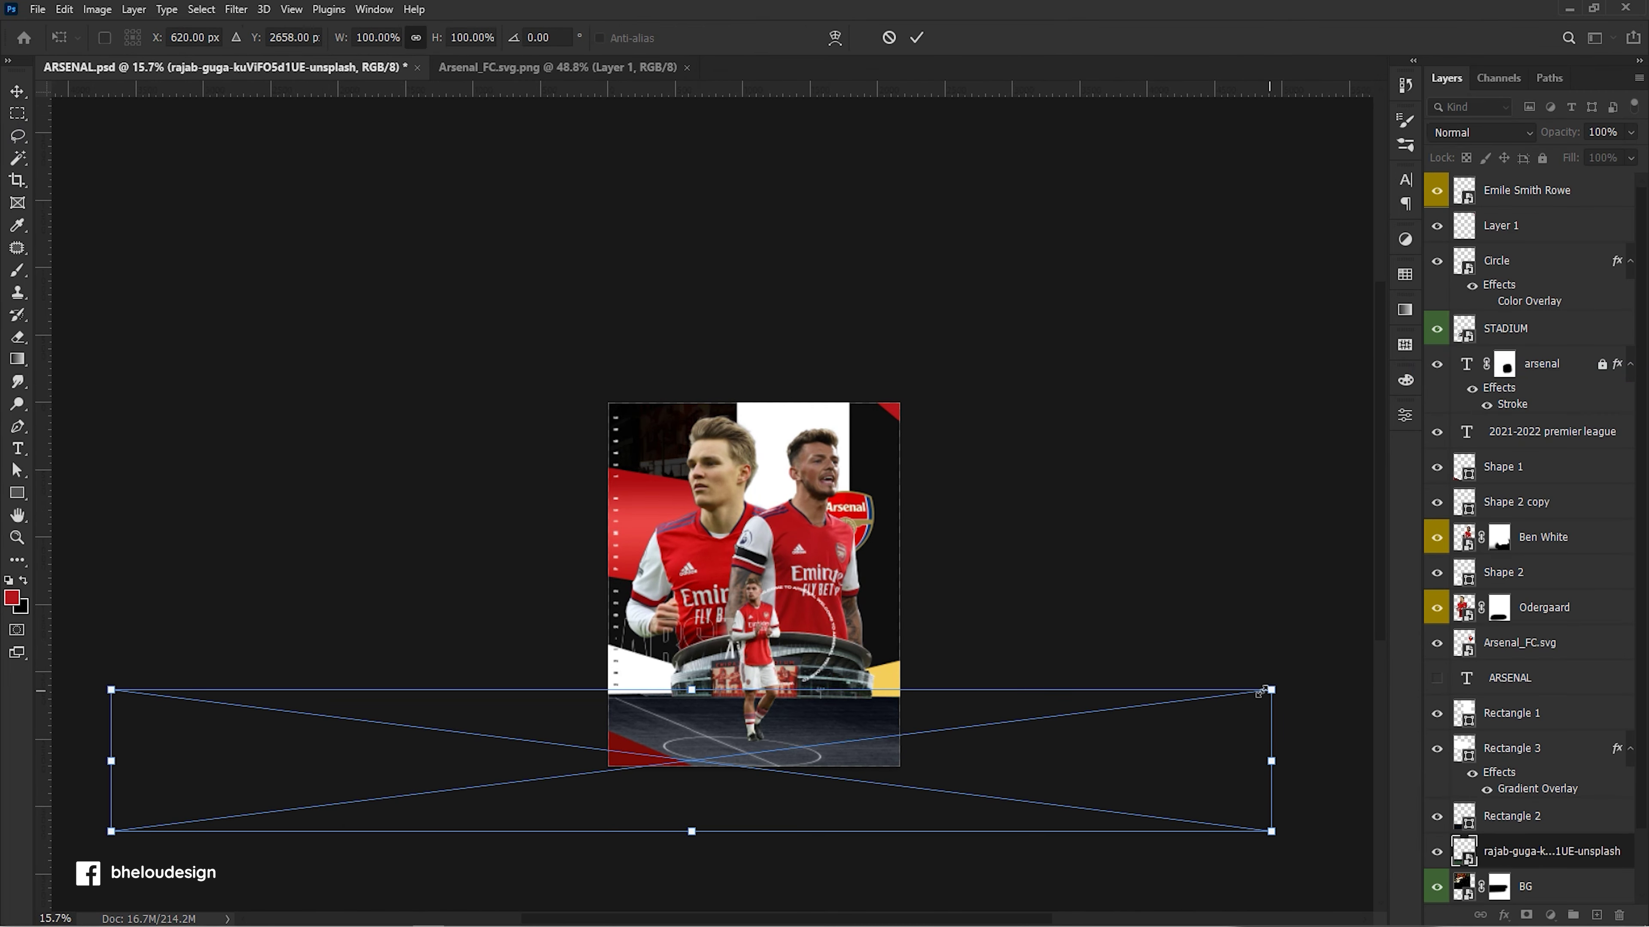
pyautogui.moveTo(1270, 690); pyautogui.dragTo(1104, 670)
pyautogui.moveTo(1007, 750); pyautogui.dragTo(1074, 734)
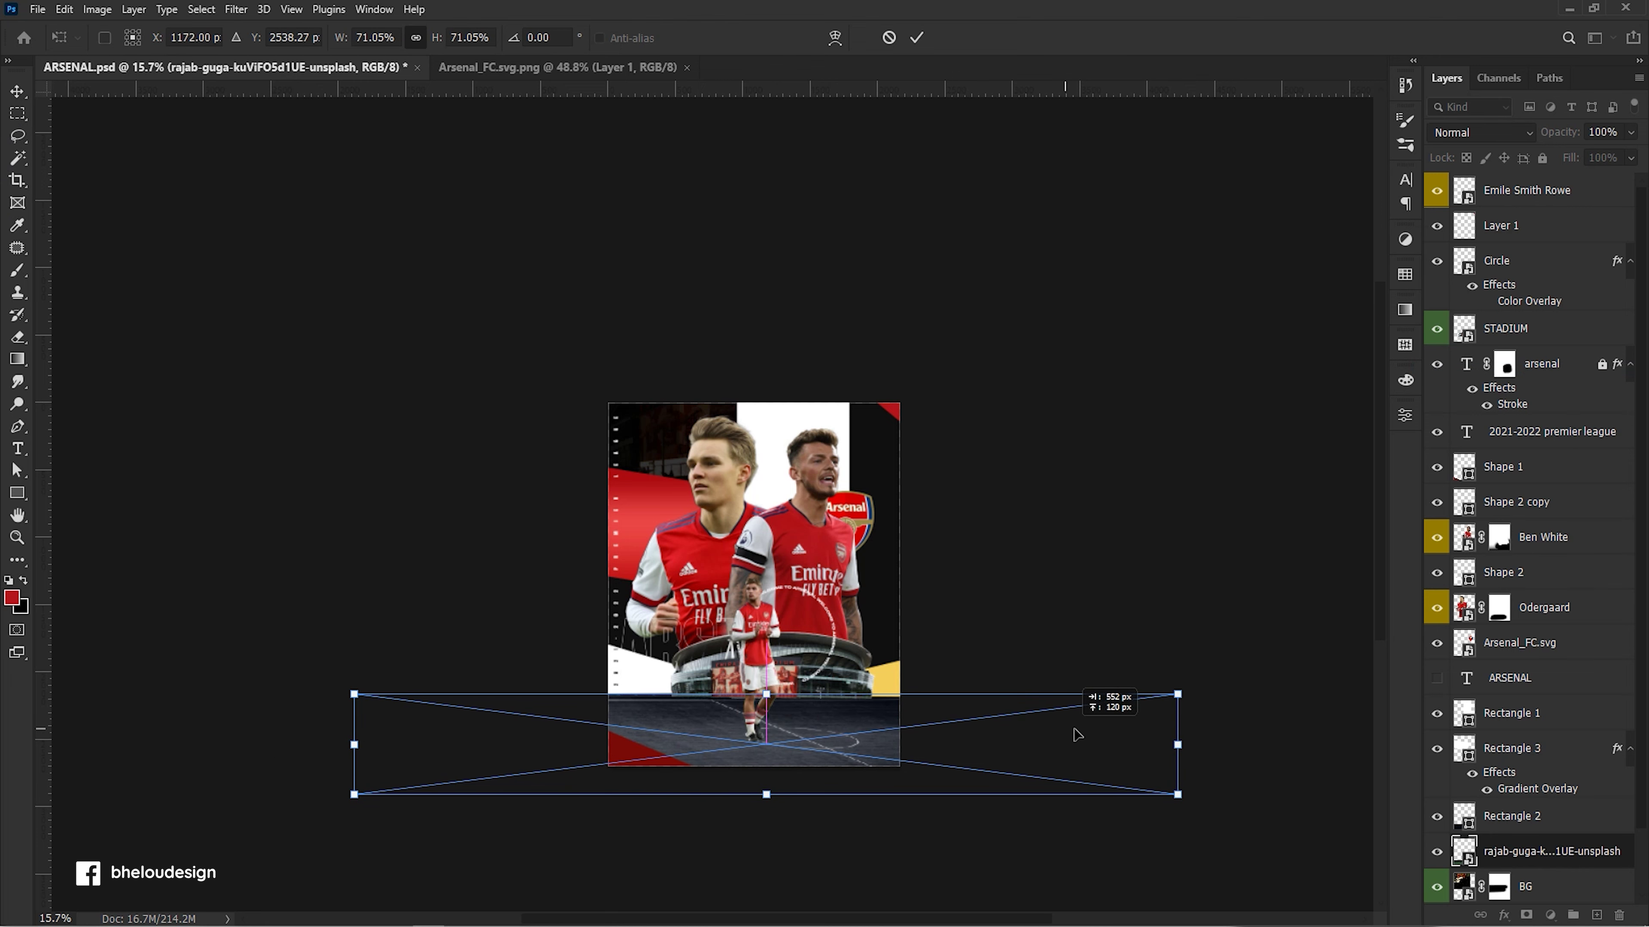
pyautogui.moveTo(779, 747); pyautogui.dragTo(672, 745)
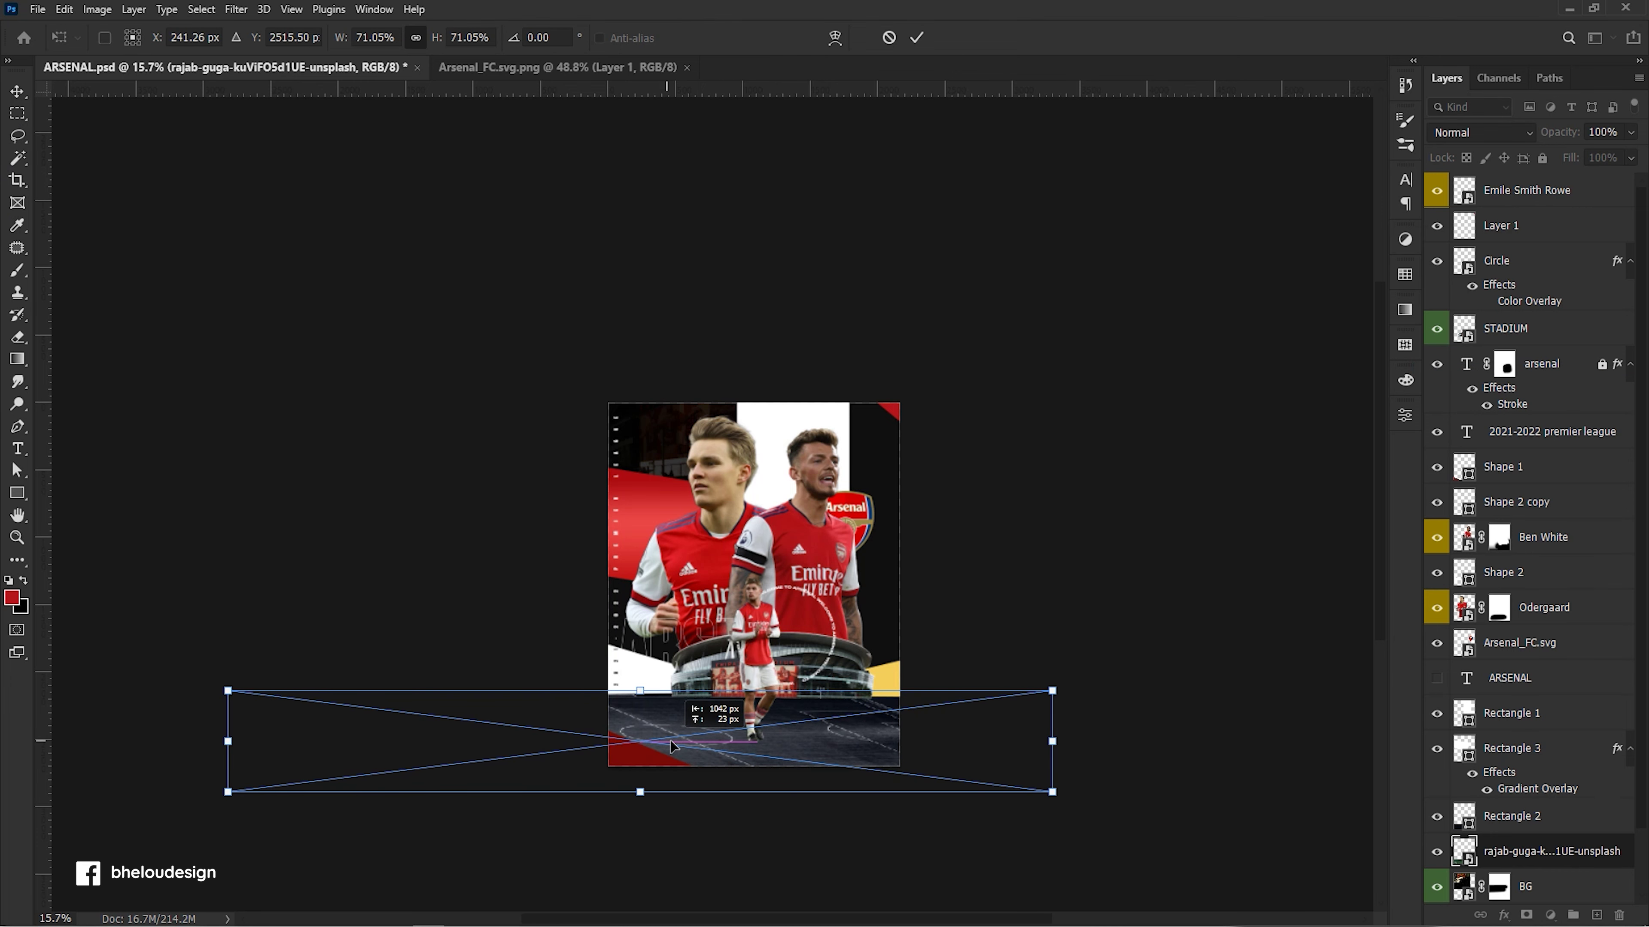
pyautogui.moveTo(1071, 700); pyautogui.dragTo(1193, 685)
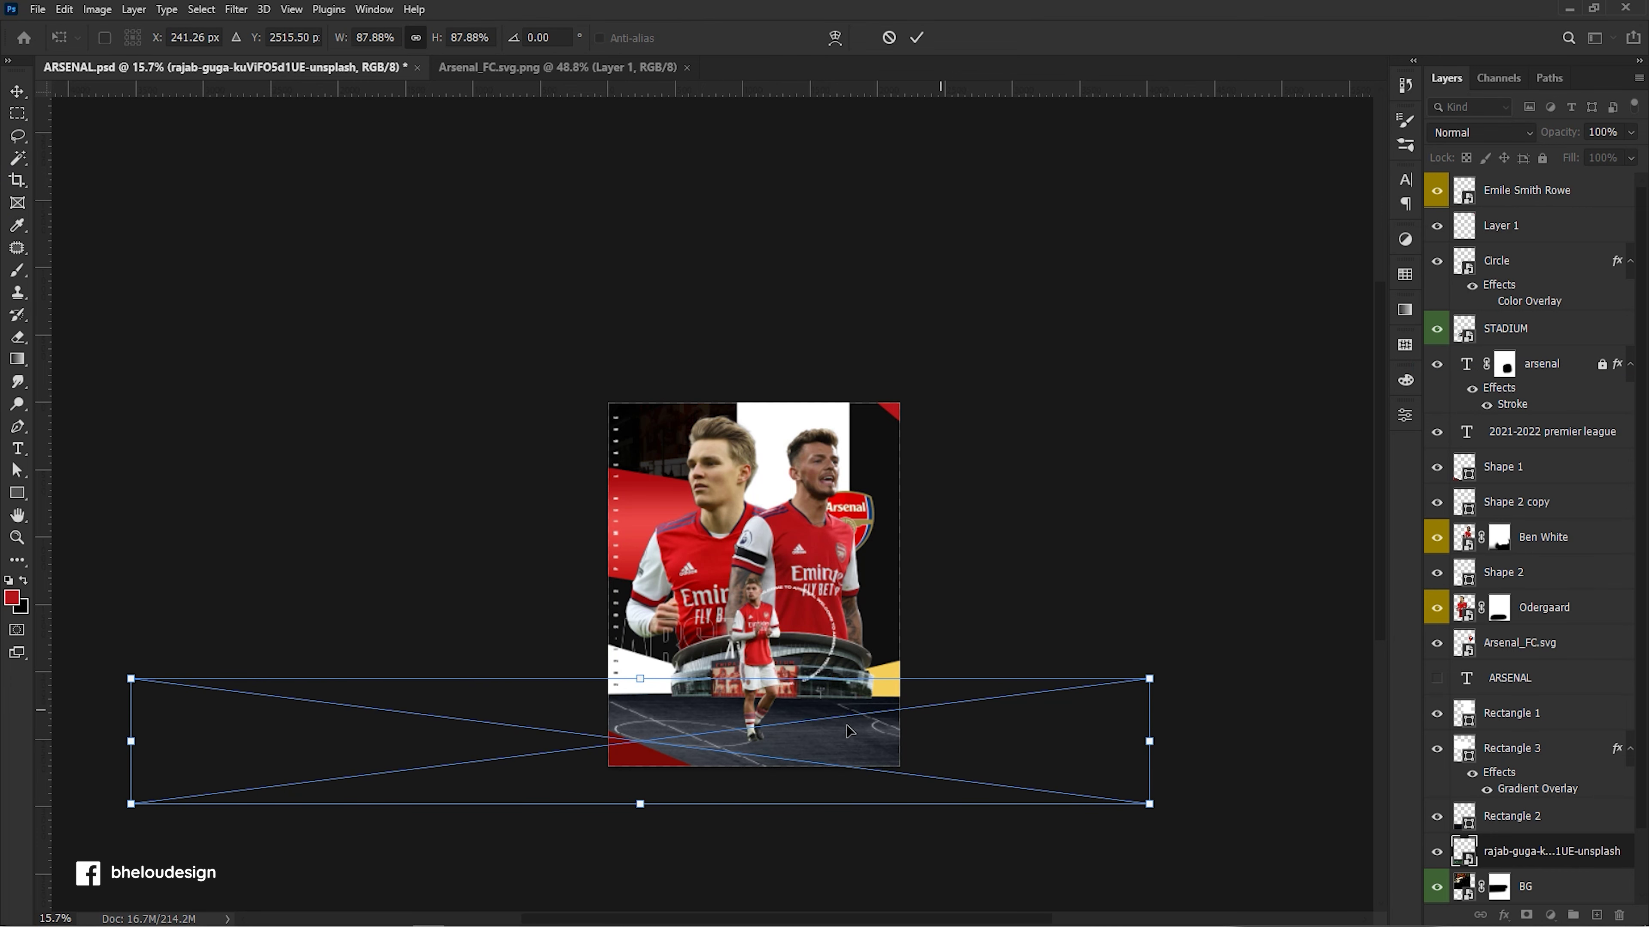
pyautogui.moveTo(1092, 626); pyautogui.dragTo(940, 745)
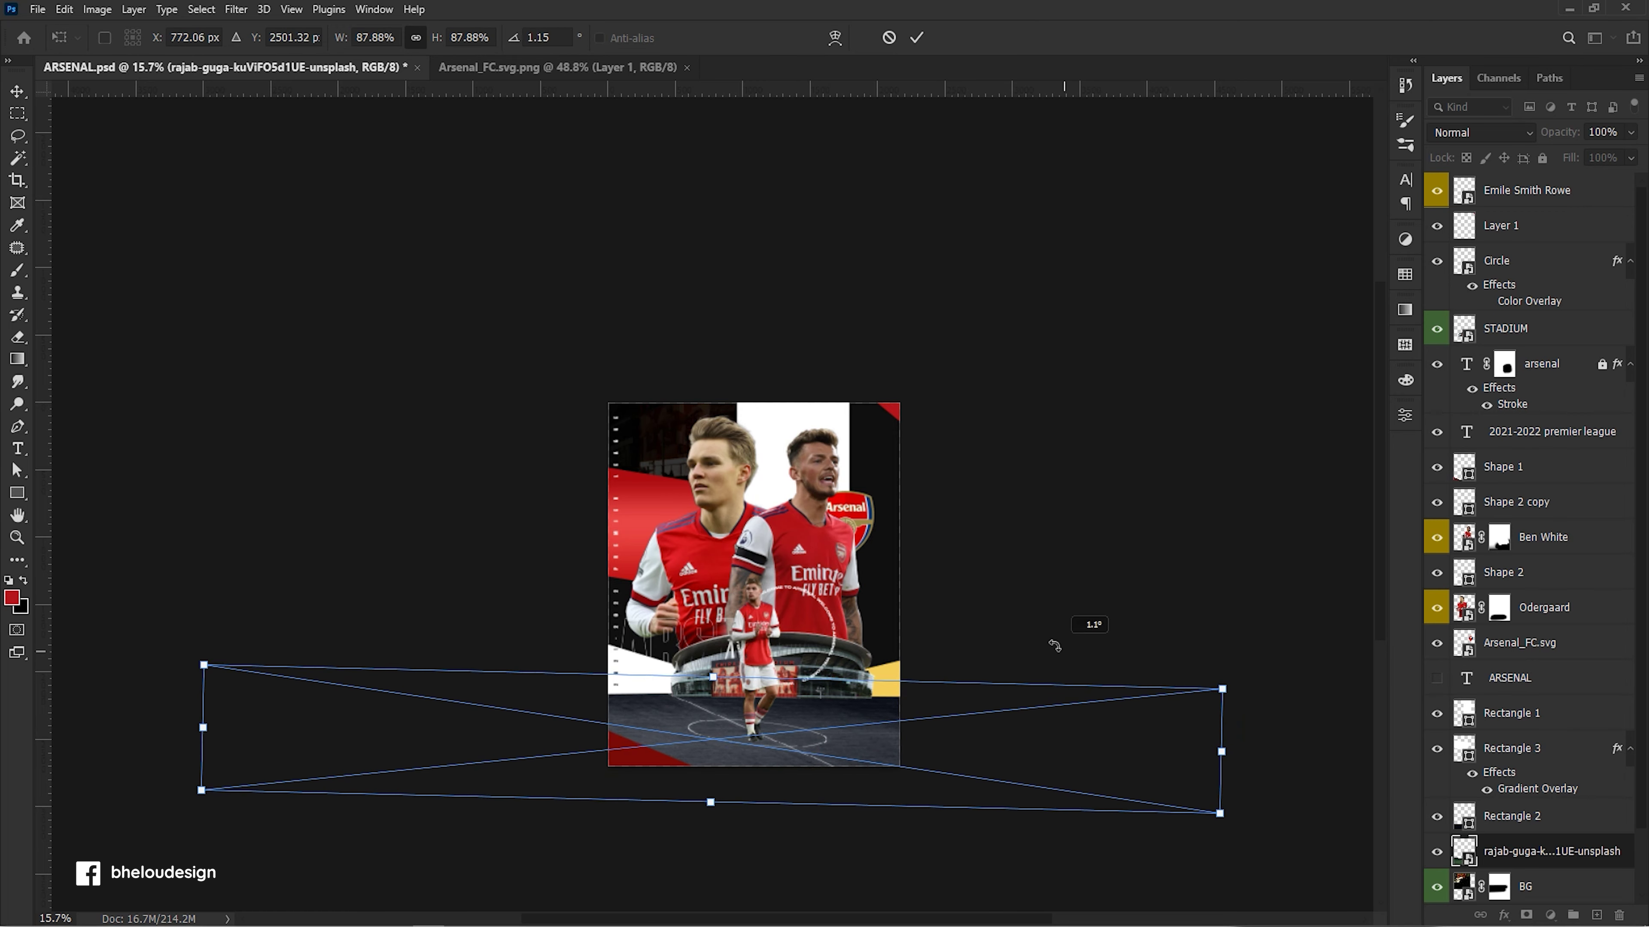
pyautogui.press('Return')
# Lock the Rectangle 2 layer.
pyautogui.scroll(3, 767, 797)
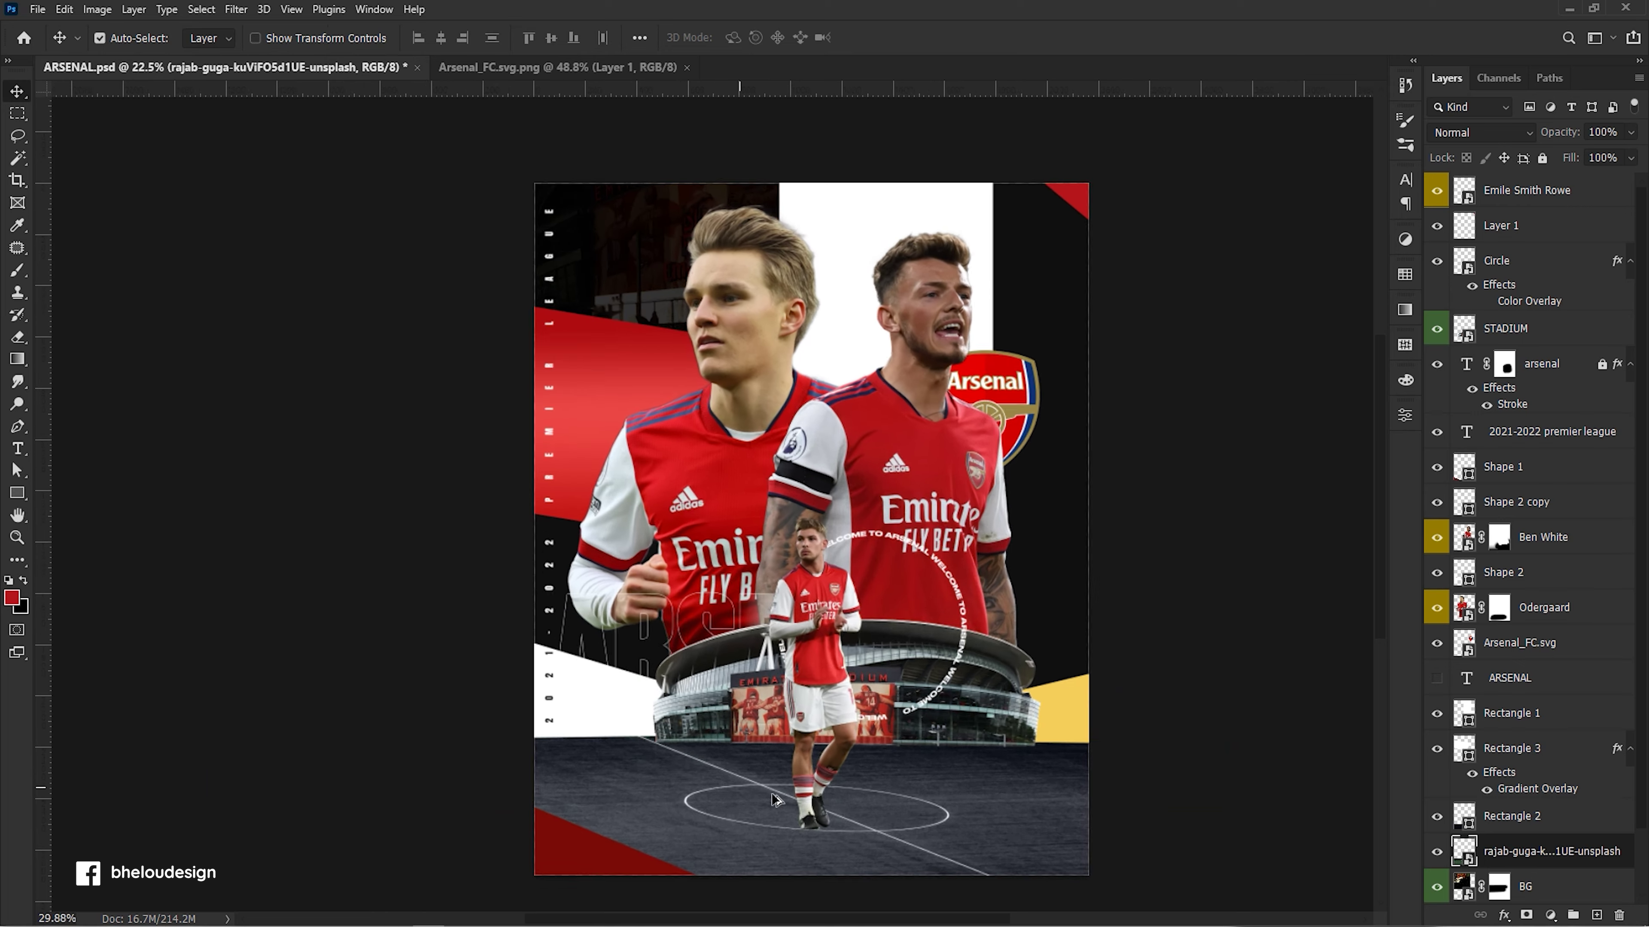
pyautogui.scroll(1, 768, 798)
pyautogui.click(921, 844)
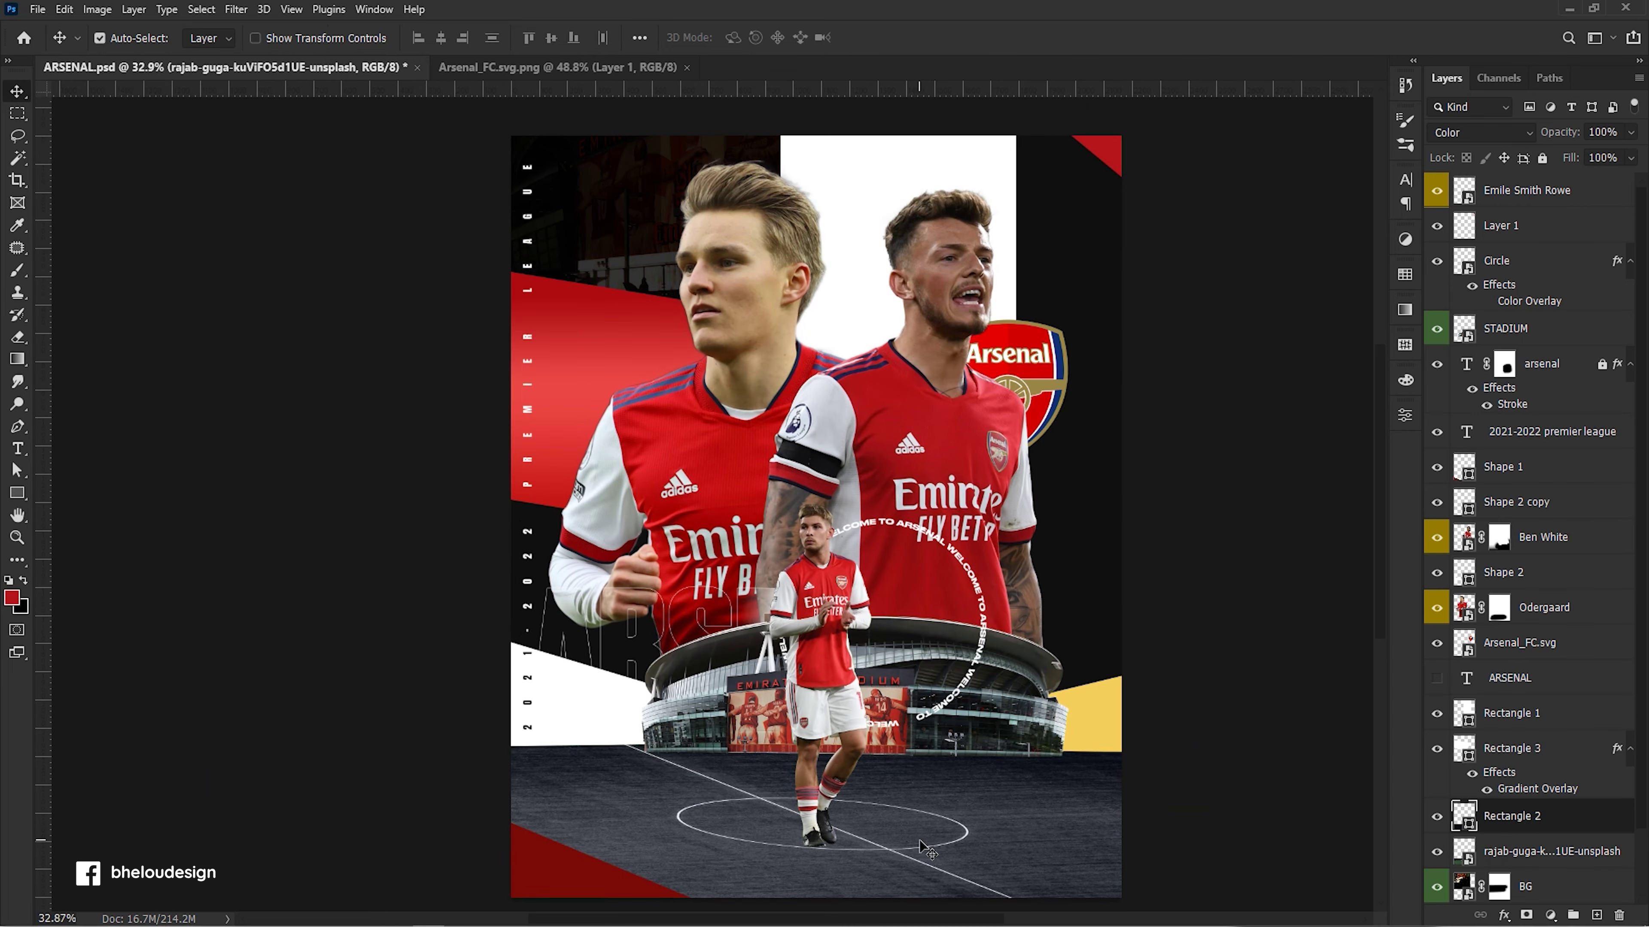
pyautogui.click(1542, 158)
pyautogui.scroll(-1, 1525, 780)
# Retransform the pitch photo: tilt it back slightly, stretch it down, shrink and reposition it.
pyautogui.click(1551, 780)
pyautogui.hotkey('ctrl', 't')
pyautogui.moveTo(958, 831); pyautogui.dragTo(974, 837)
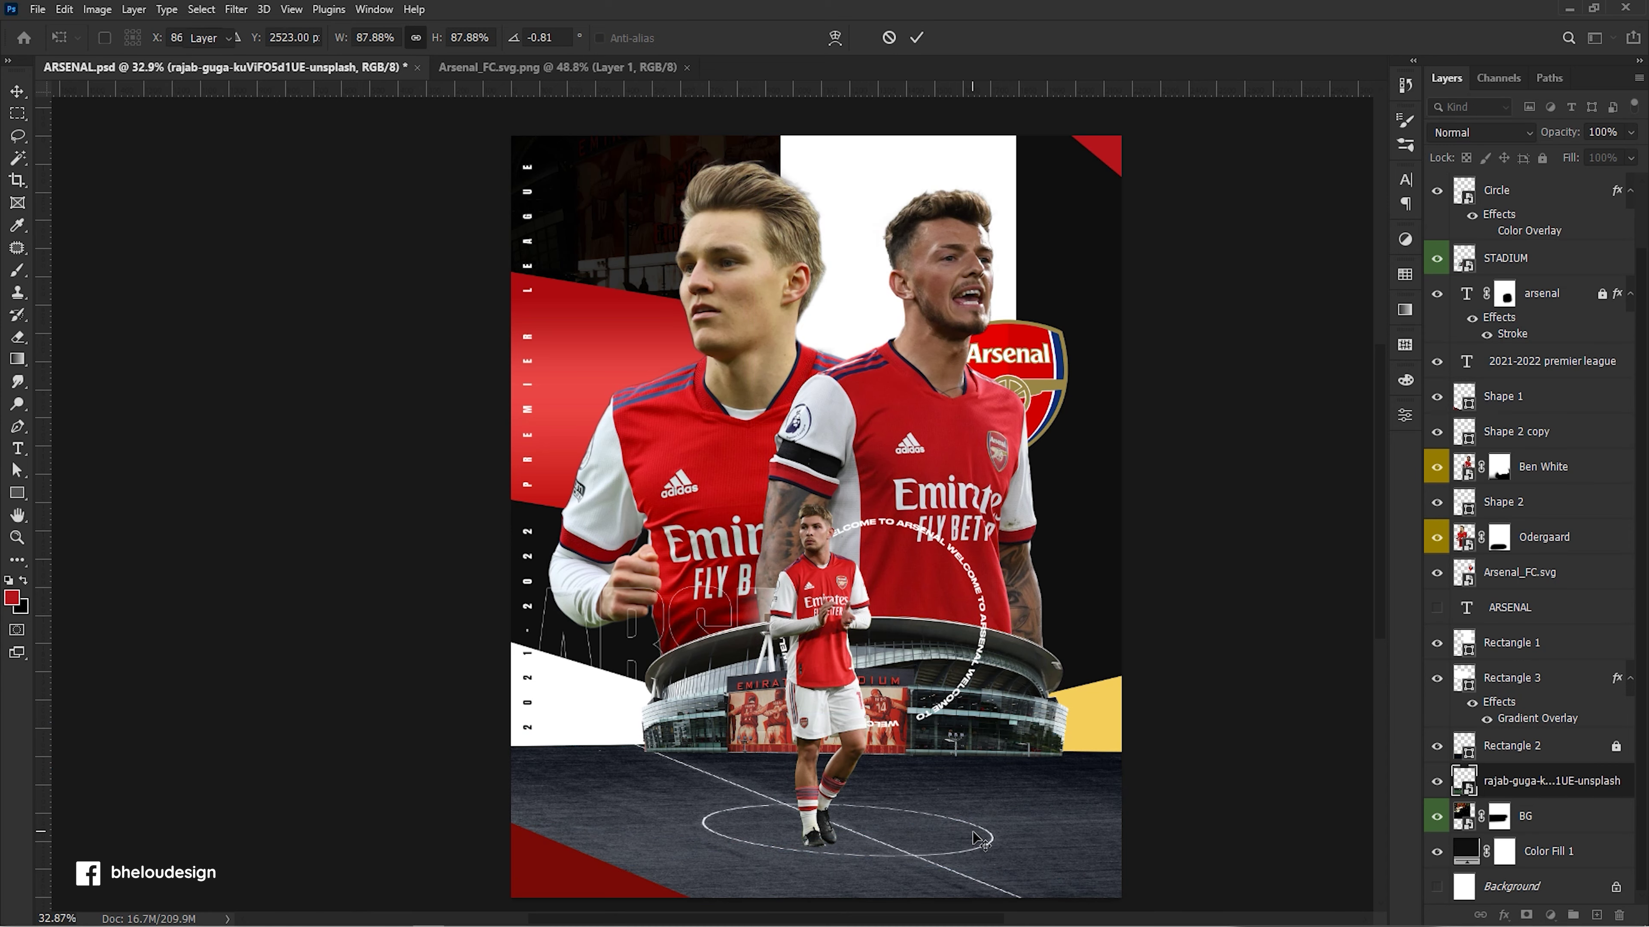
pyautogui.scroll(-3, 973, 837)
pyautogui.moveTo(1350, 707); pyautogui.dragTo(1334, 689)
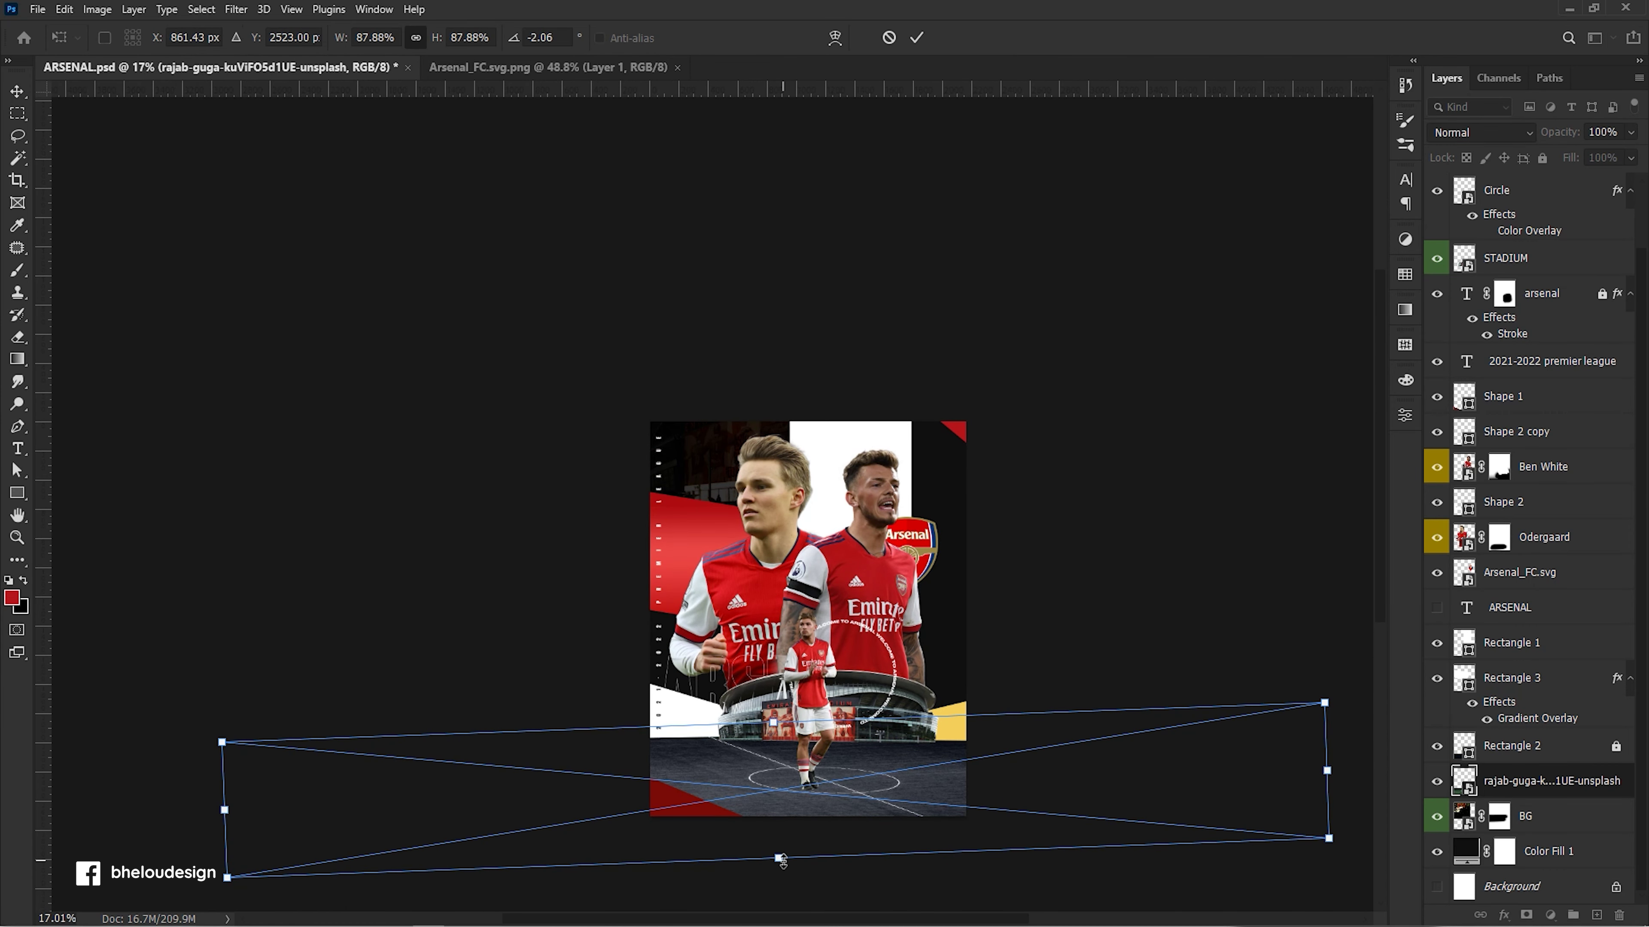
pyautogui.moveTo(781, 860); pyautogui.dragTo(781, 871)
pyautogui.moveTo(864, 811); pyautogui.dragTo(856, 813)
pyautogui.moveTo(1296, 695); pyautogui.dragTo(1227, 709)
pyautogui.moveTo(1029, 792); pyautogui.dragTo(1047, 799)
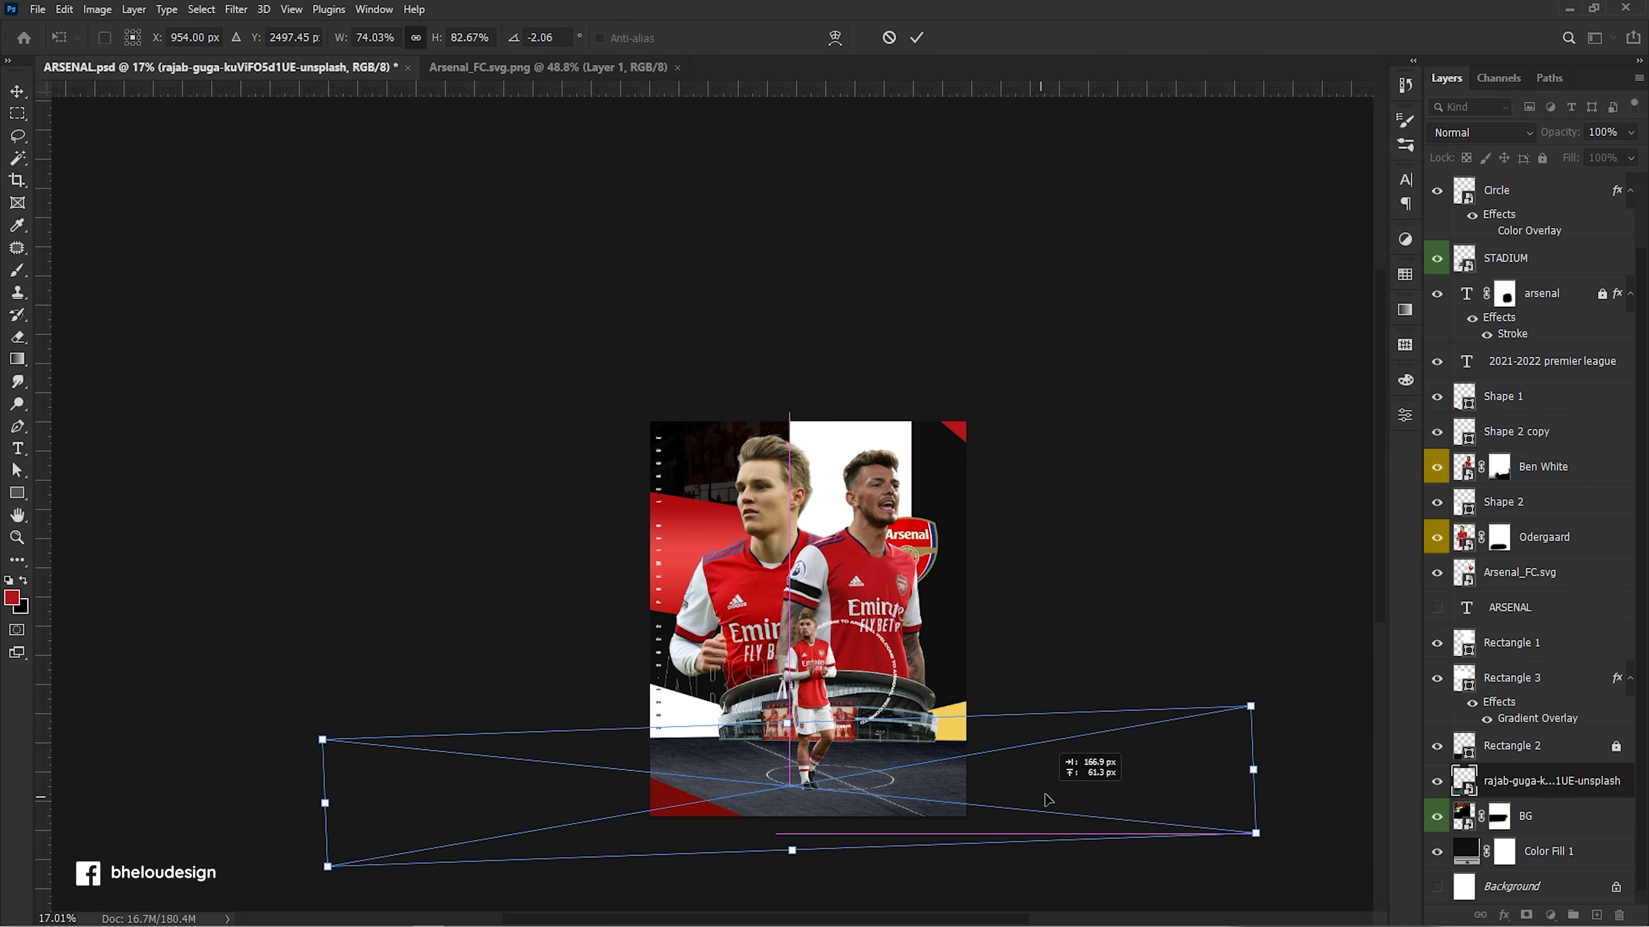
pyautogui.press('Return')
# Nudge the small player figure upward slightly.
pyautogui.scroll(3, 863, 812)
pyautogui.scroll(3, 863, 812)
pyautogui.moveTo(730, 608); pyautogui.dragTo(731, 589)
pyautogui.scroll(-1, 871, 765)
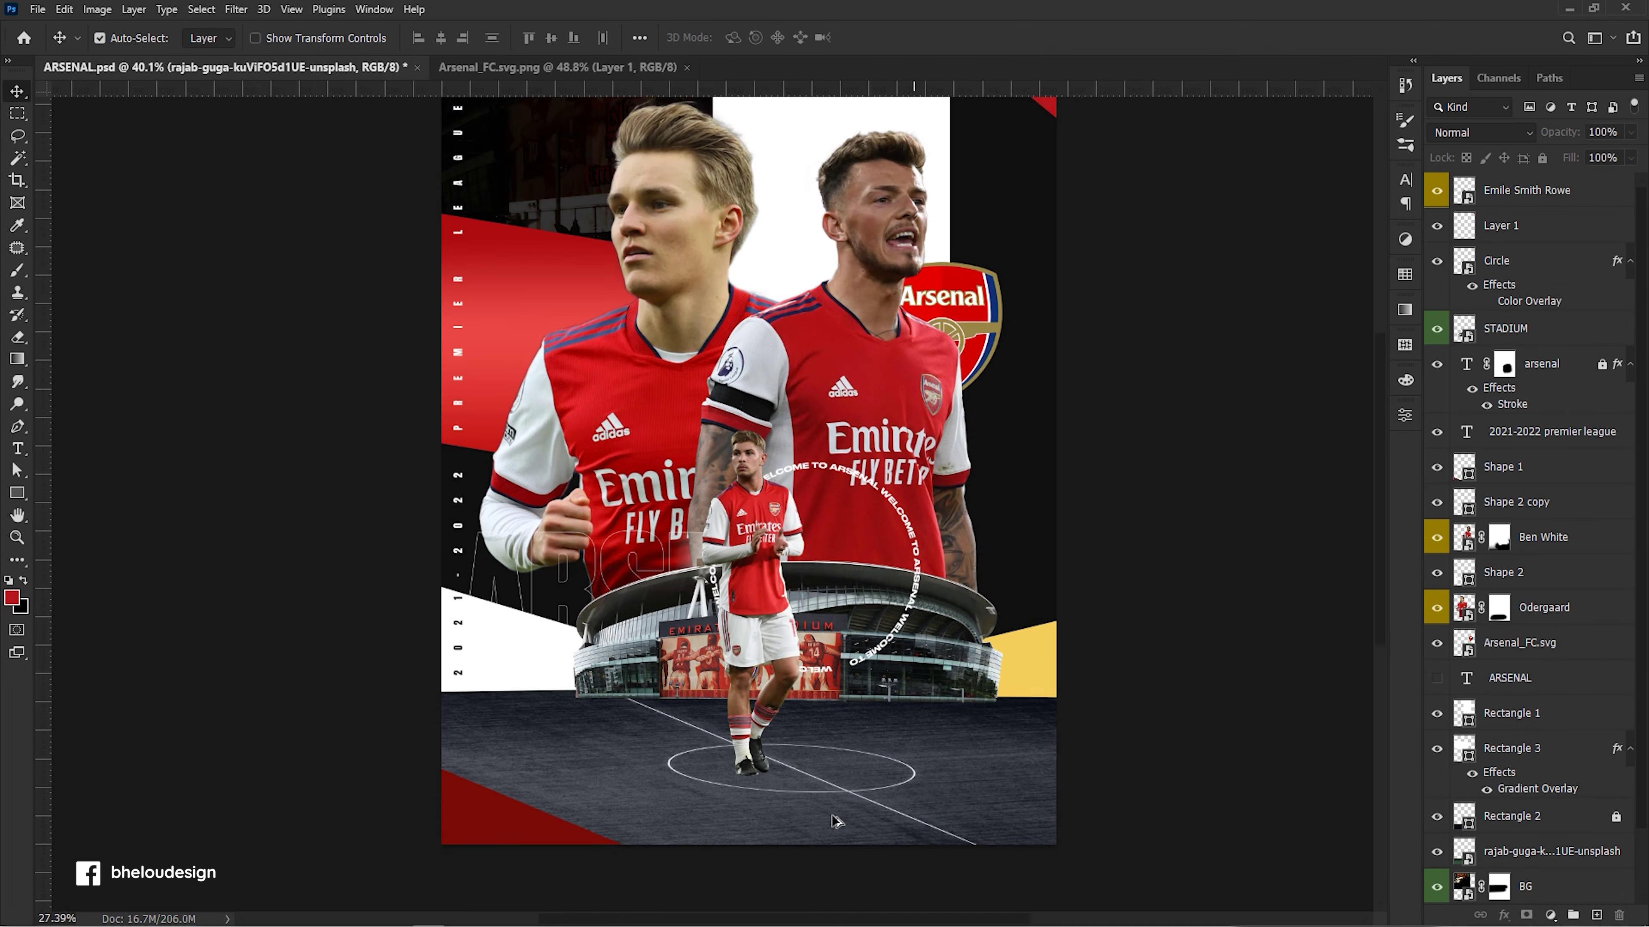
pyautogui.scroll(-1, 872, 765)
pyautogui.scroll(1, 871, 764)
pyautogui.scroll(-2, 805, 458)
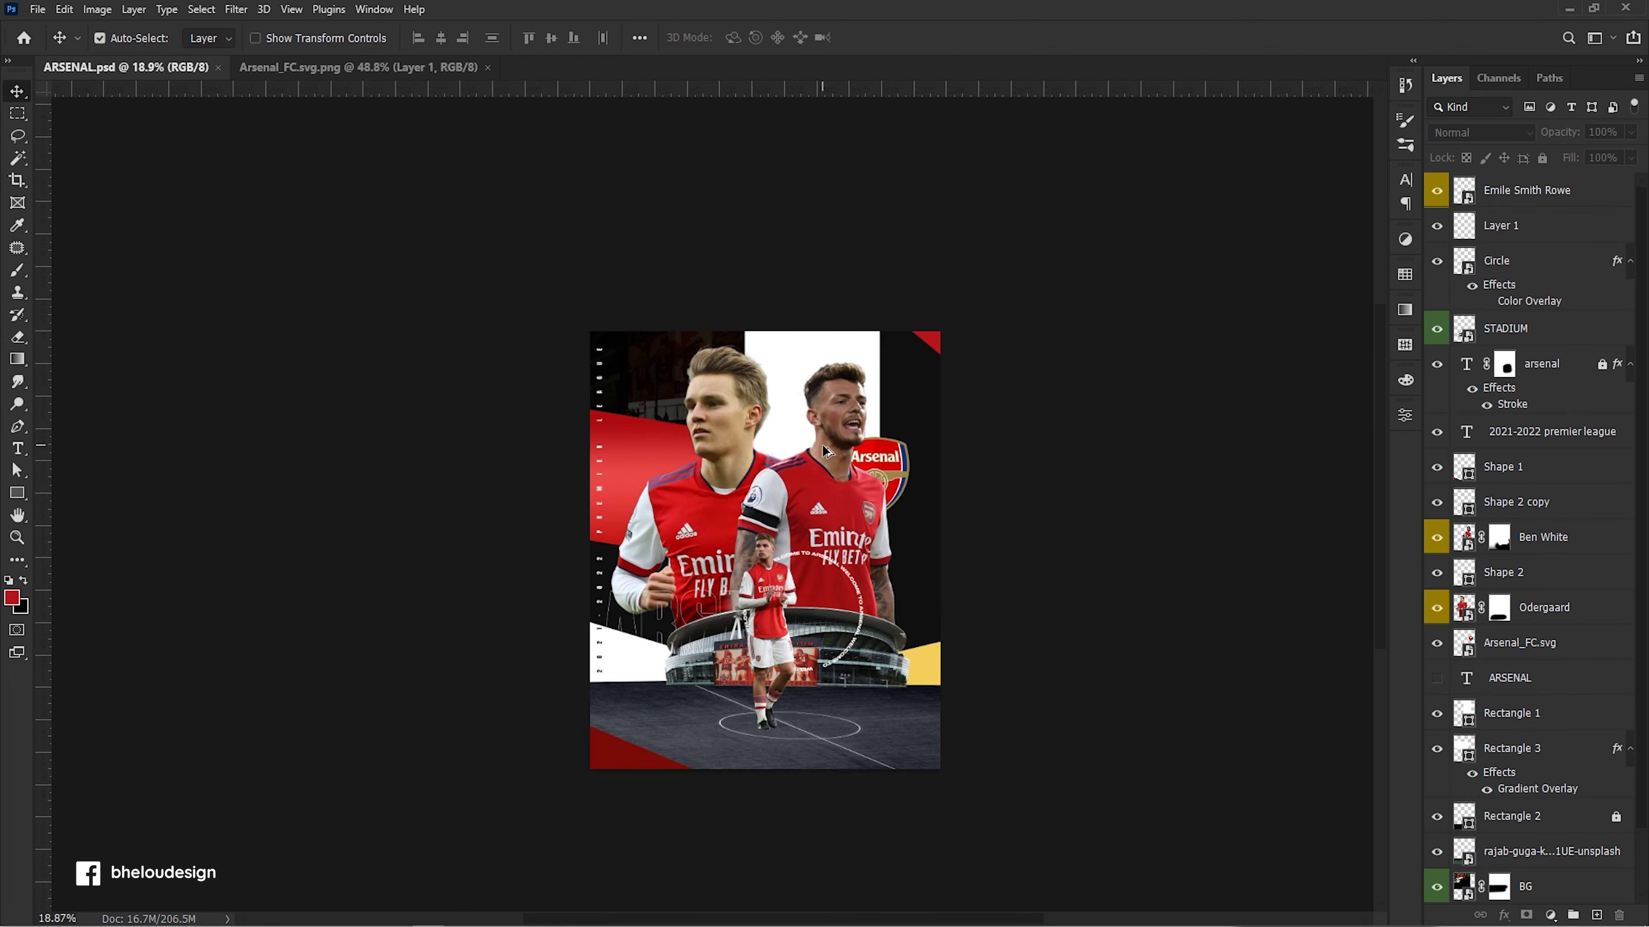
pyautogui.scroll(1, 776, 445)
pyautogui.keyDown('ctrl'); pyautogui.click(988, 297); pyautogui.keyUp('ctrl')
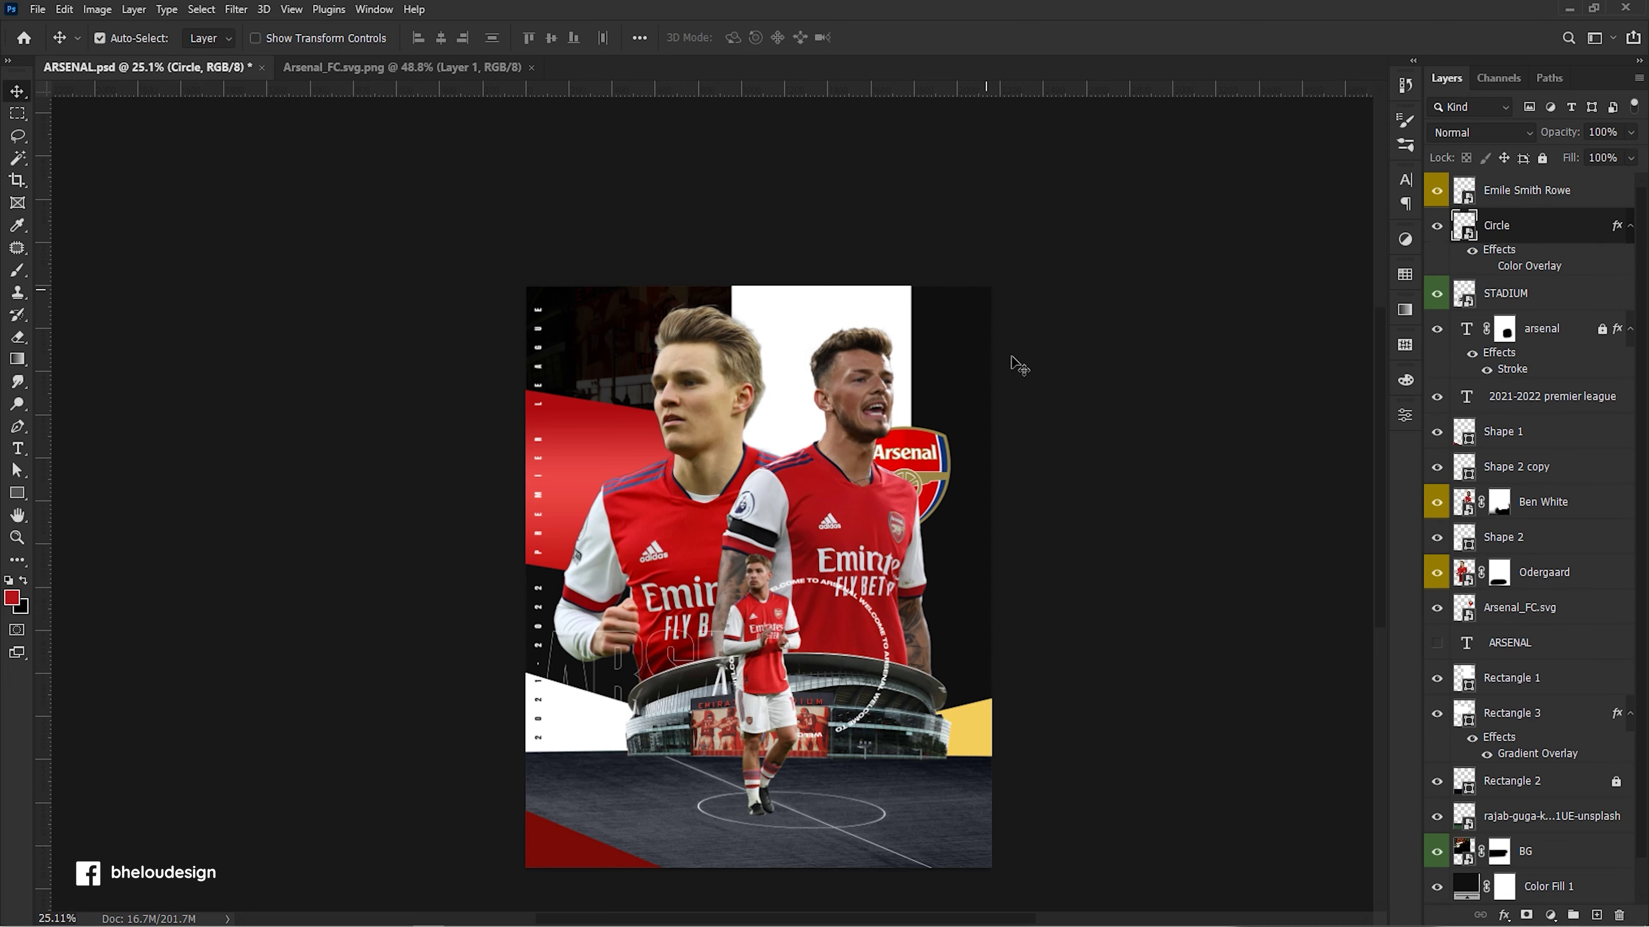
# Delete the red corner triangle and clip the cloud photo, placed below ARSENAL, to Rectangle 1.
pyautogui.press('Delete')
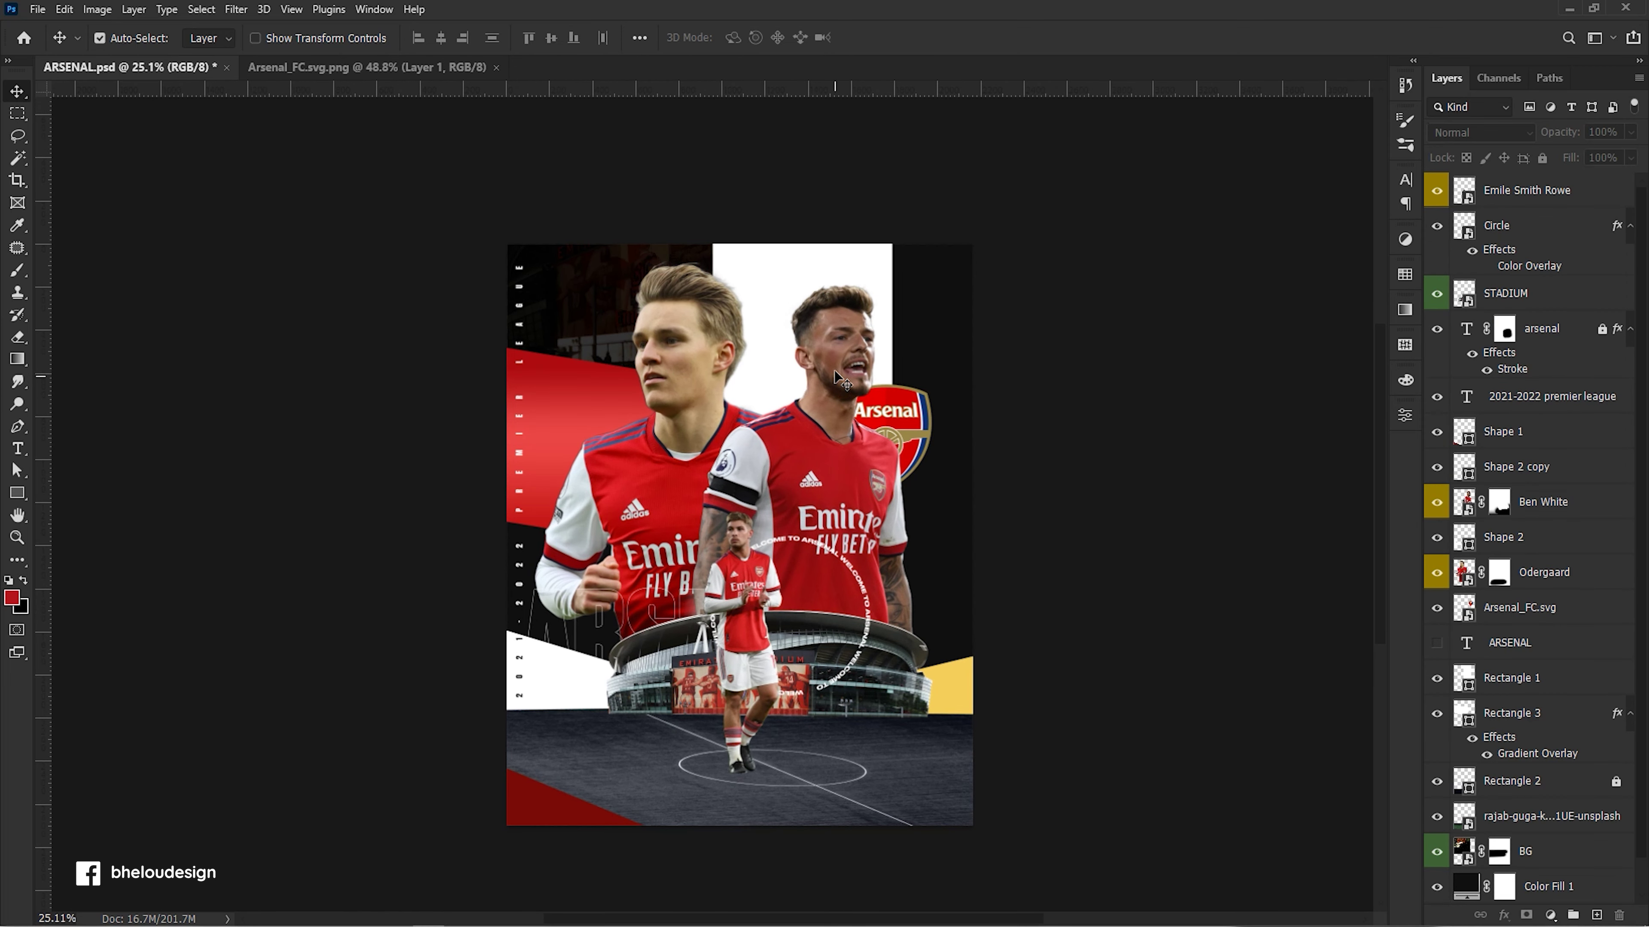
pyautogui.scroll(-1, 837, 377)
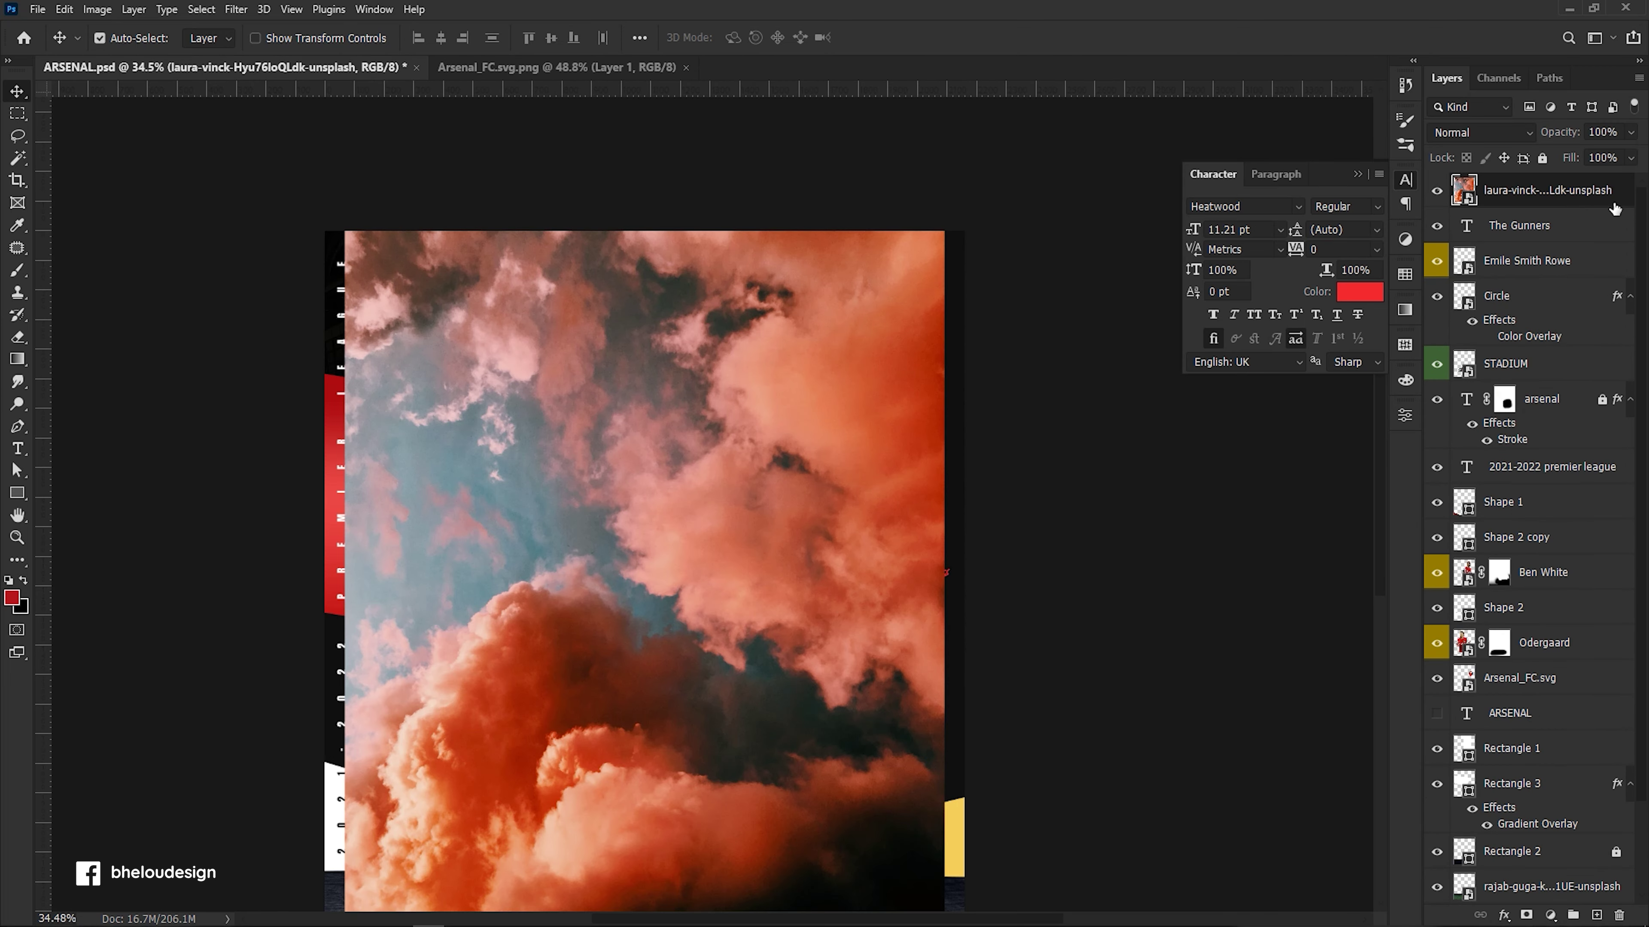
pyautogui.moveTo(1493, 190); pyautogui.dragTo(1437, 723)
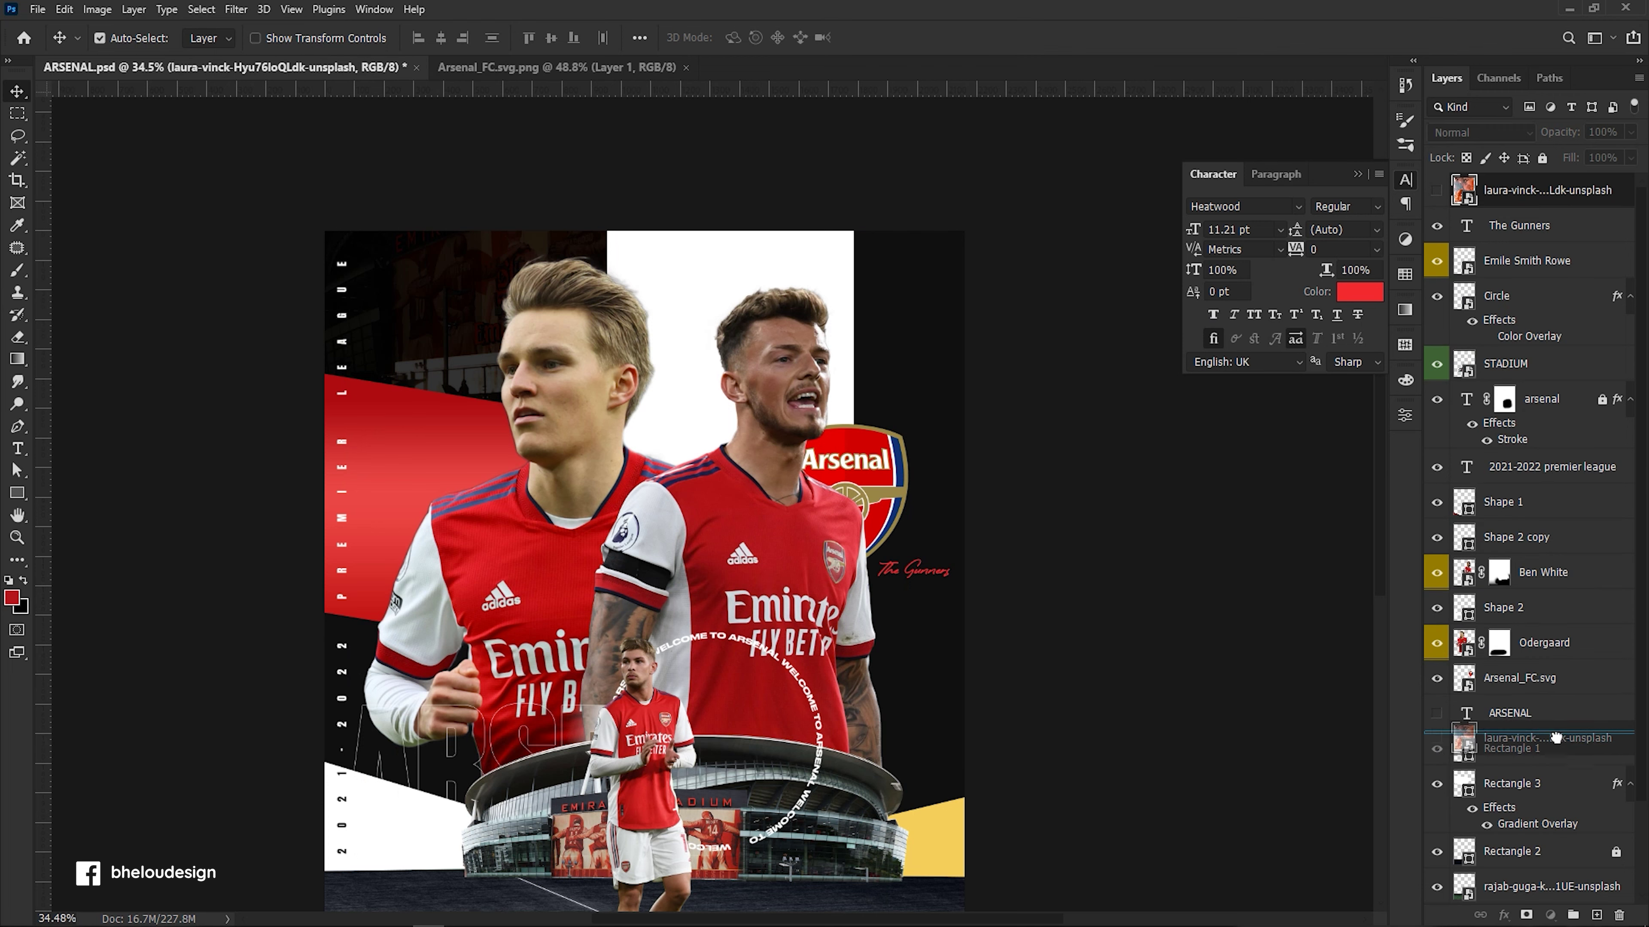
pyautogui.click(1436, 713)
pyautogui.hotkey('ctrl', 'alt', 'g')
pyautogui.scroll(-5, 886, 419)
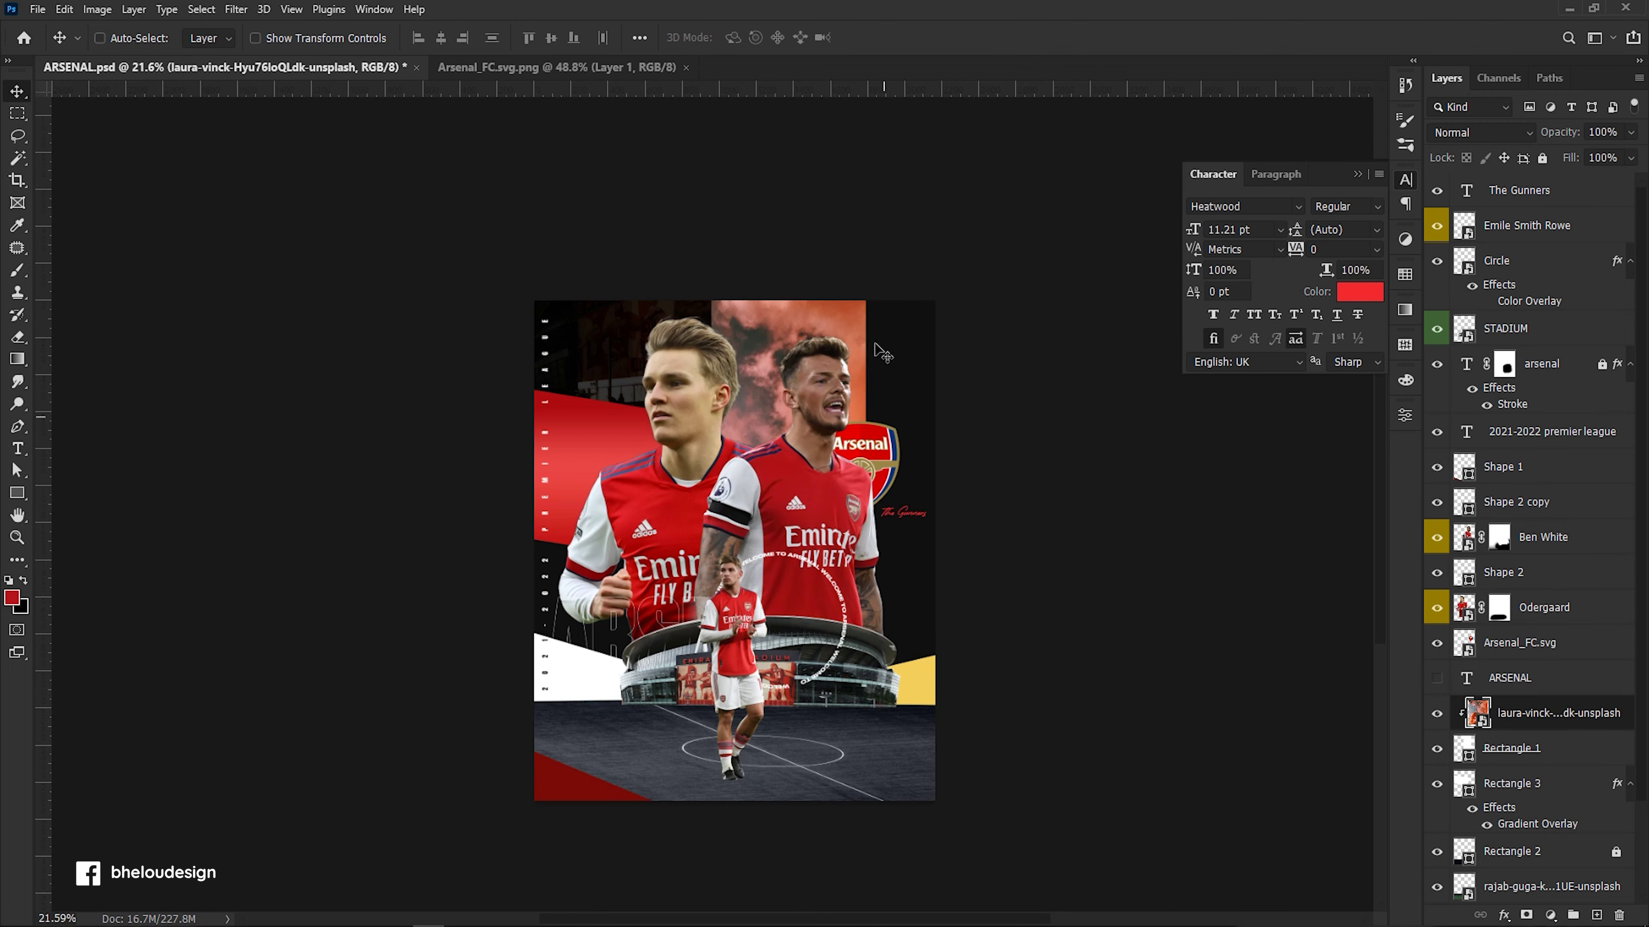
# Shrink the cloud photo slightly and move it up and right to fill the panel.
pyautogui.hotkey('ctrl', 't')
pyautogui.moveTo(922, 262); pyautogui.dragTo(908, 280)
pyautogui.moveTo(827, 340)
pyautogui.mouseDown()
pyautogui.moveTo(906, 220)
pyautogui.moveTo(903, 279)
pyautogui.mouseUp()
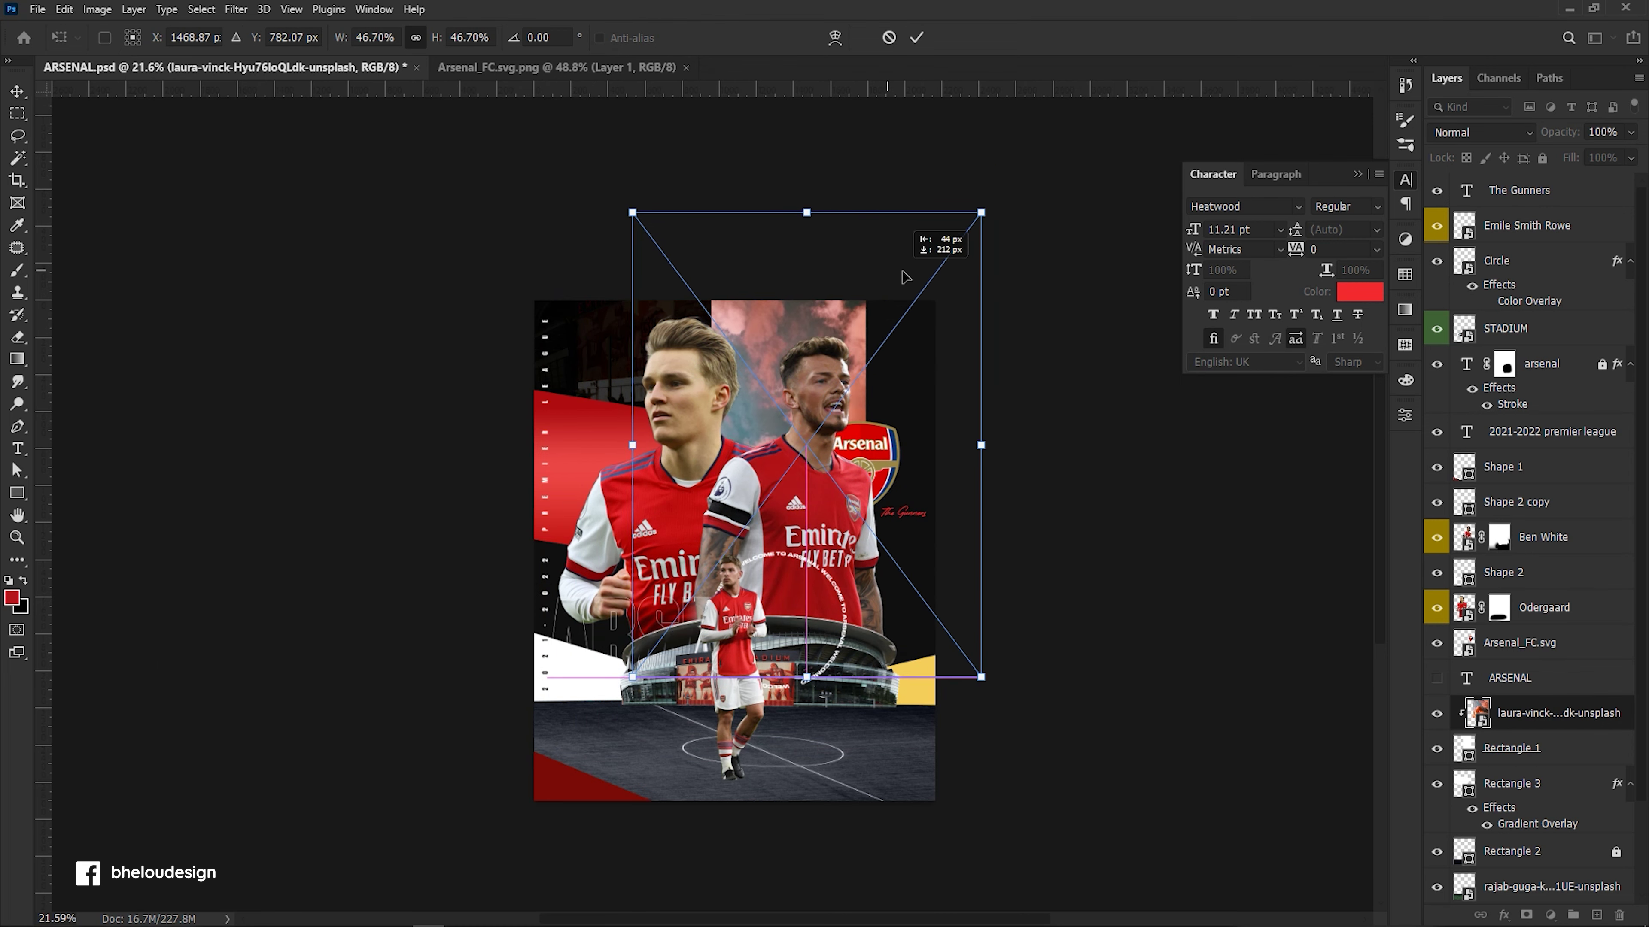
pyautogui.press('Return')
pyautogui.hotkey('ctrl', '0')
pyautogui.click(1548, 912)
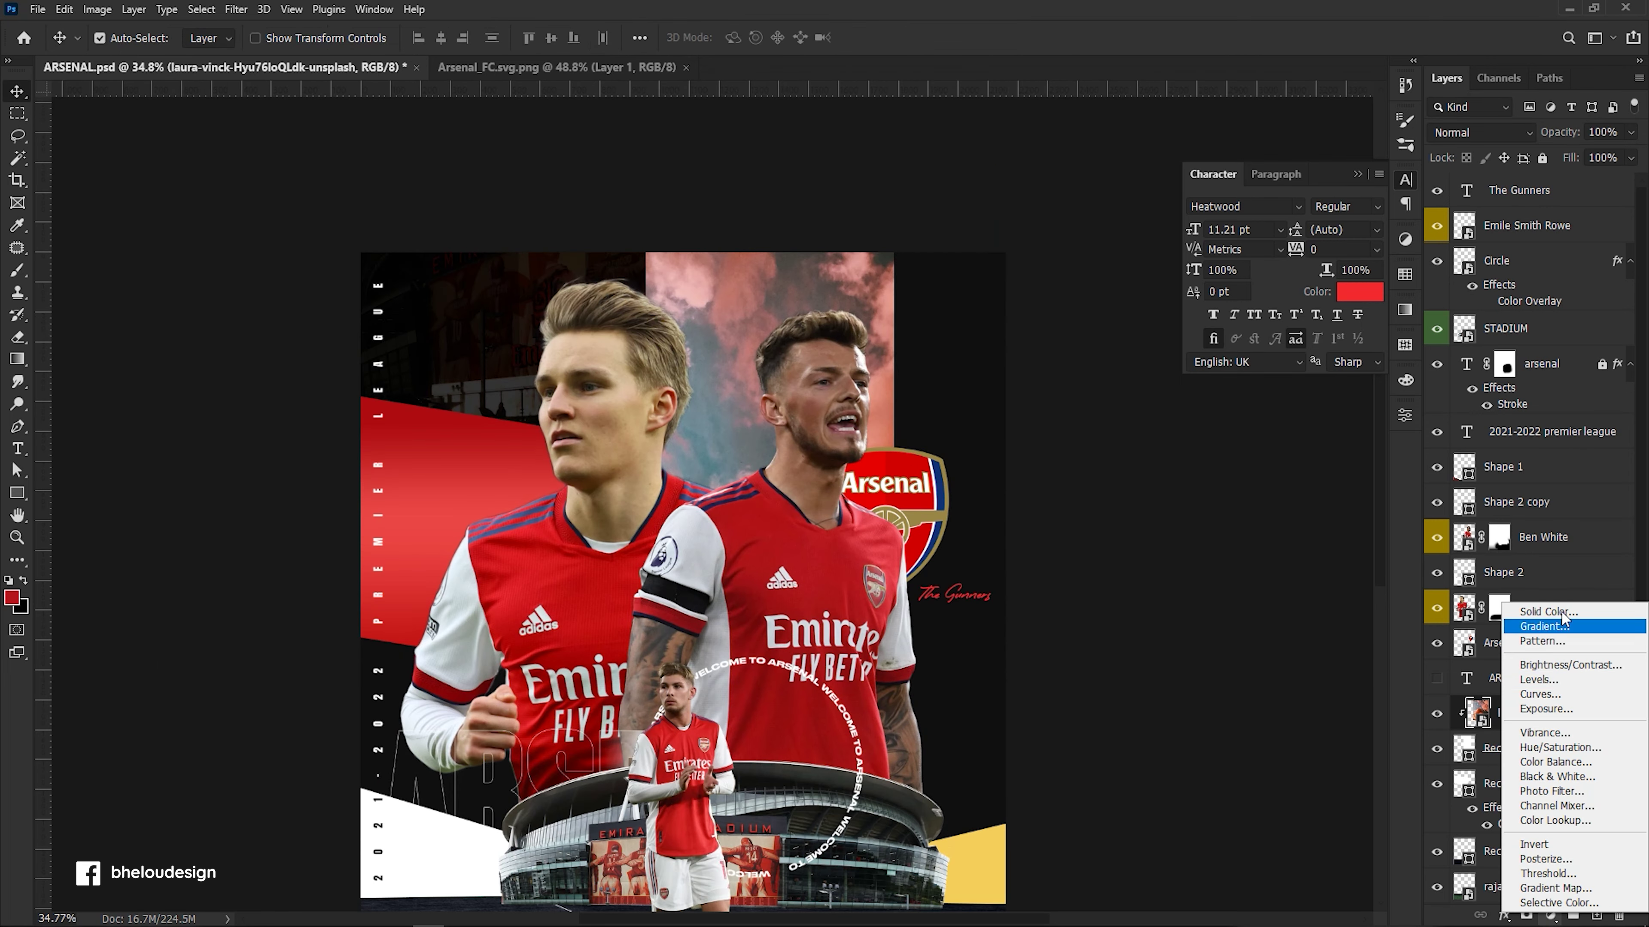
# Add a red Color Fill layer over the photo strip, lower it to 23% opacity and change its blend mode.
pyautogui.click(1565, 612)
pyautogui.click(1298, 448)
pyautogui.click(1483, 133)
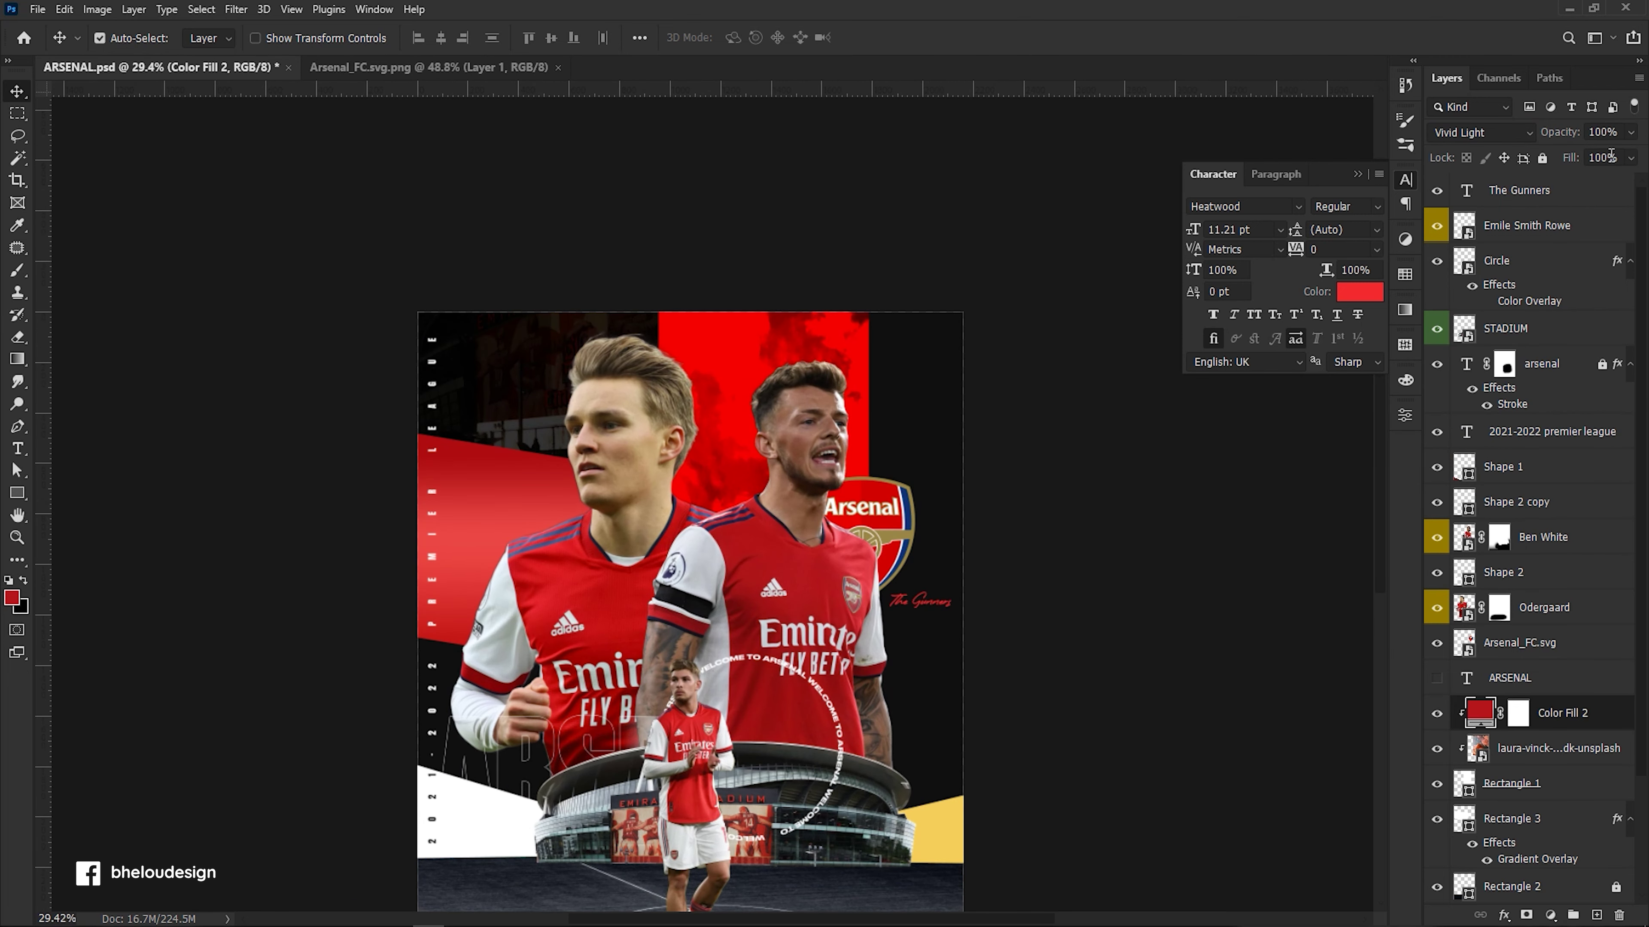
pyautogui.moveTo(1606, 158); pyautogui.dragTo(1571, 162)
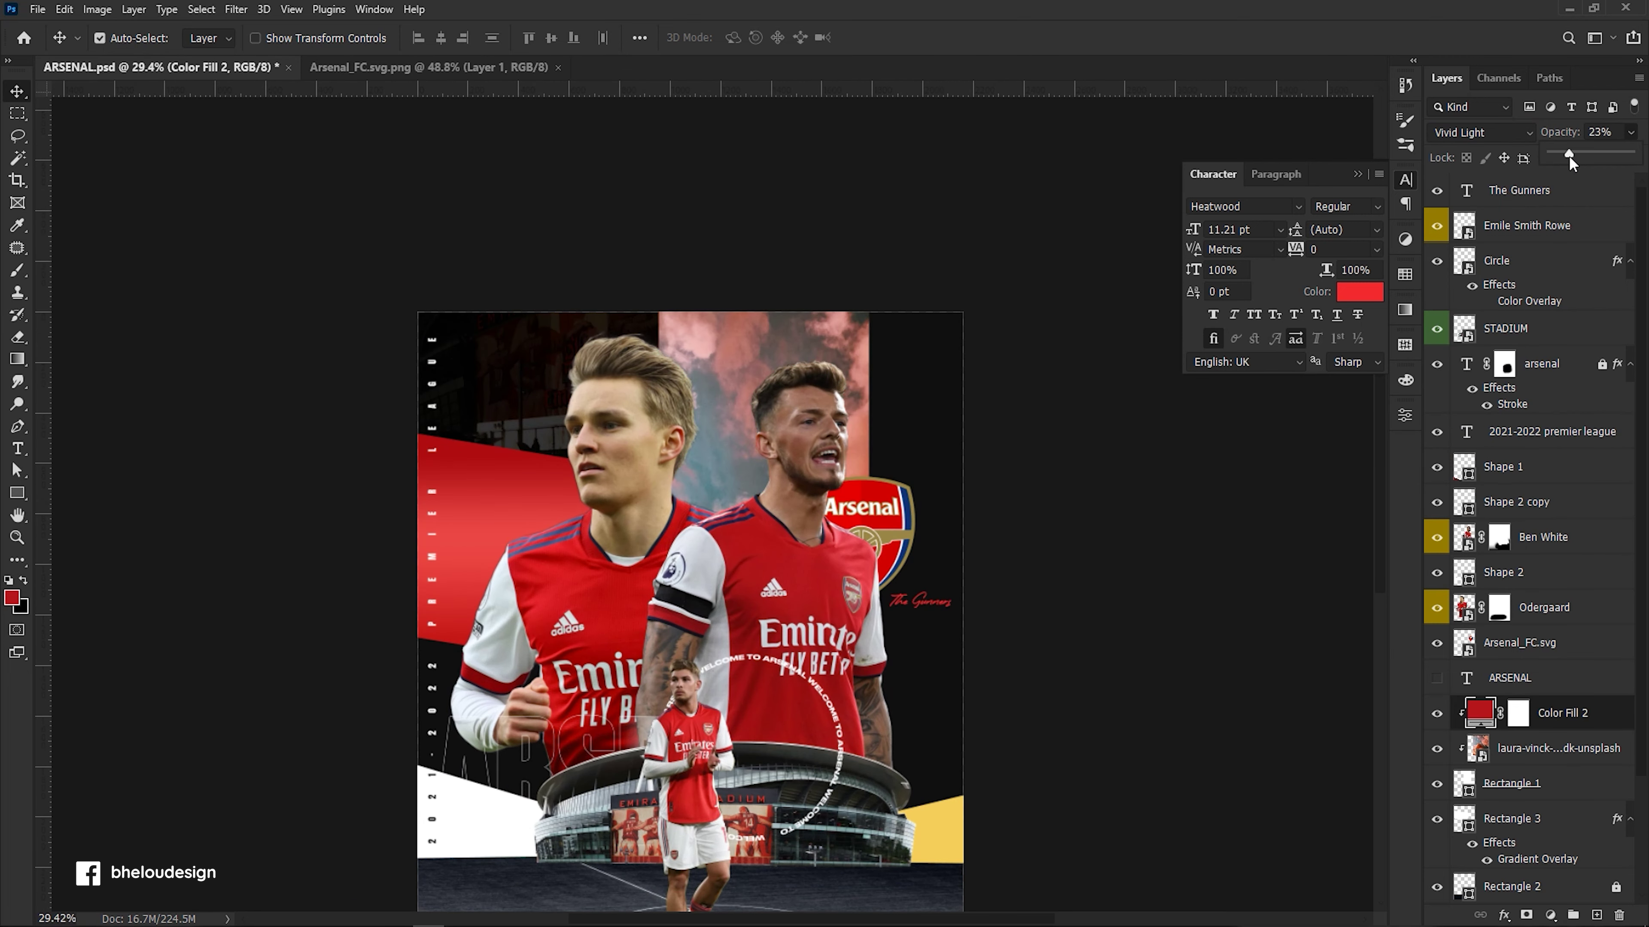
pyautogui.click(1474, 134)
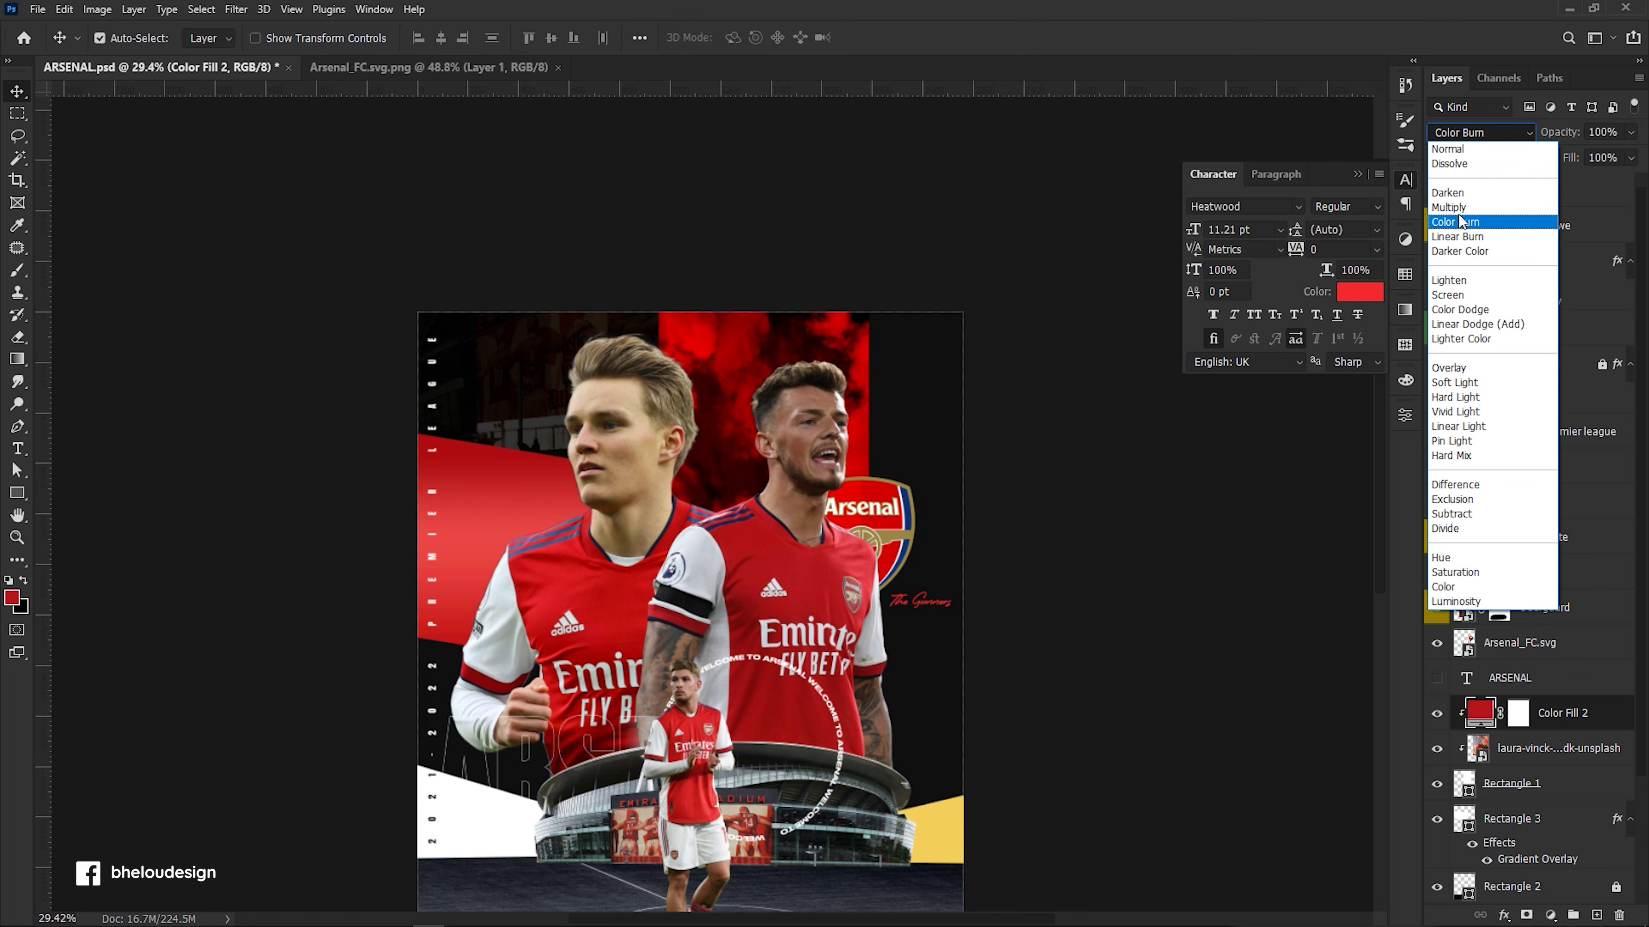
pyautogui.click(1461, 237)
# Undo the last two changes to the red fill layer.
pyautogui.scroll(3, 805, 524)
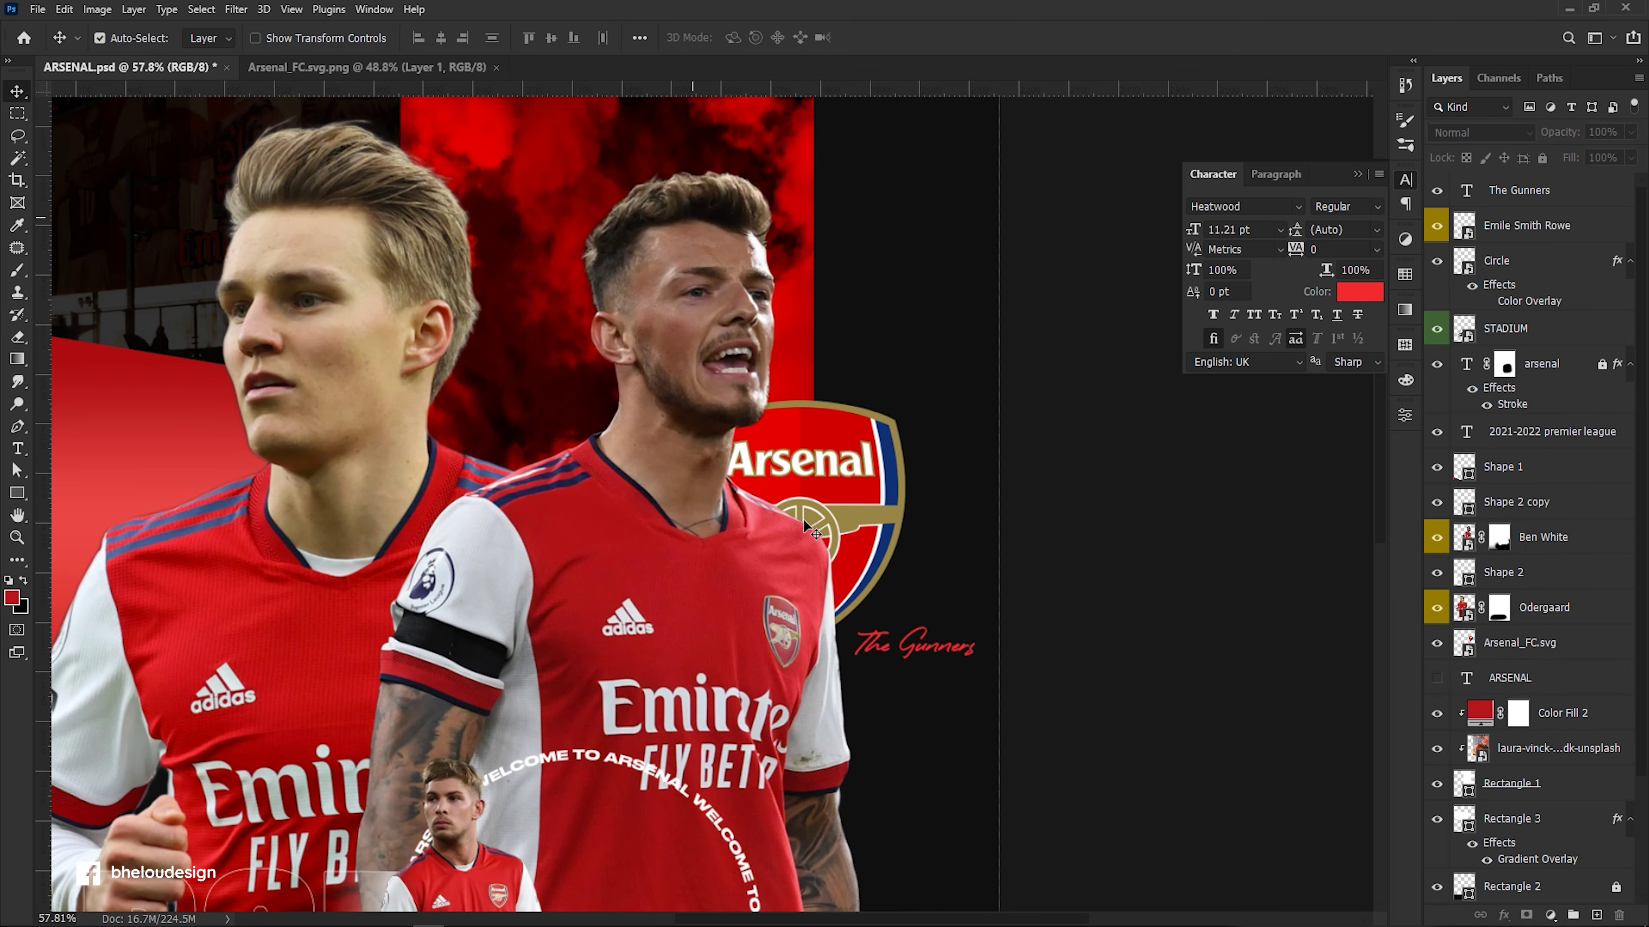
pyautogui.hotkey('ctrl', 'z')
pyautogui.scroll(-3, 956, 472)
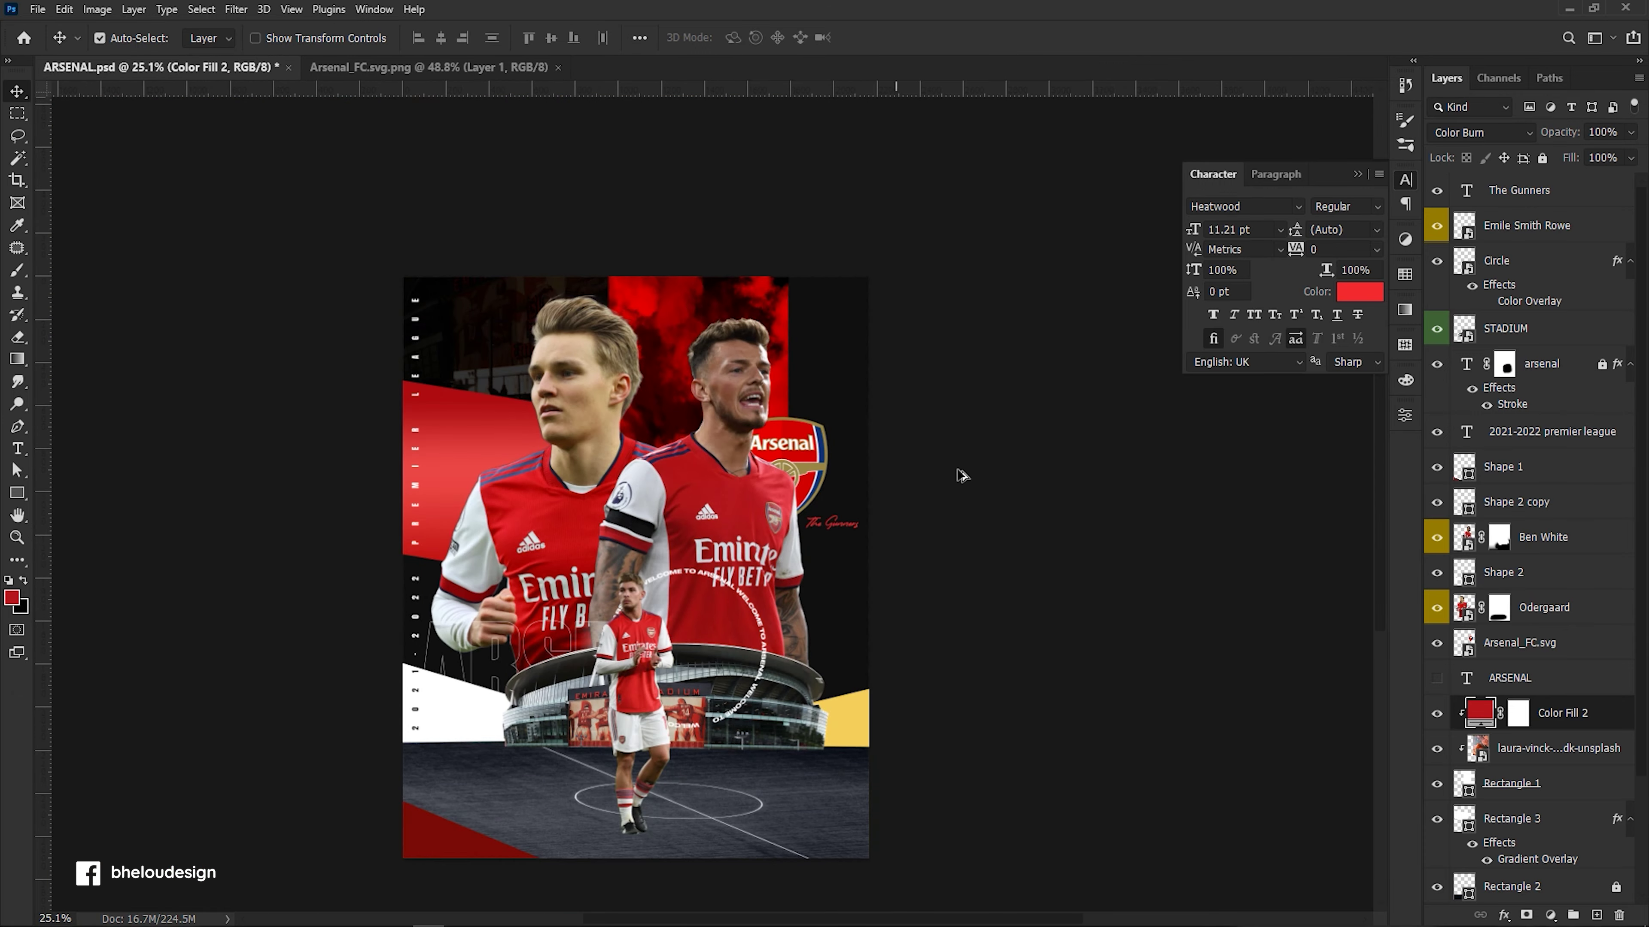
pyautogui.scroll(1, 957, 471)
pyautogui.hotkey('ctrl', 'z')
pyautogui.scroll(-1, 1049, 448)
pyautogui.scroll(-3, 1536, 804)
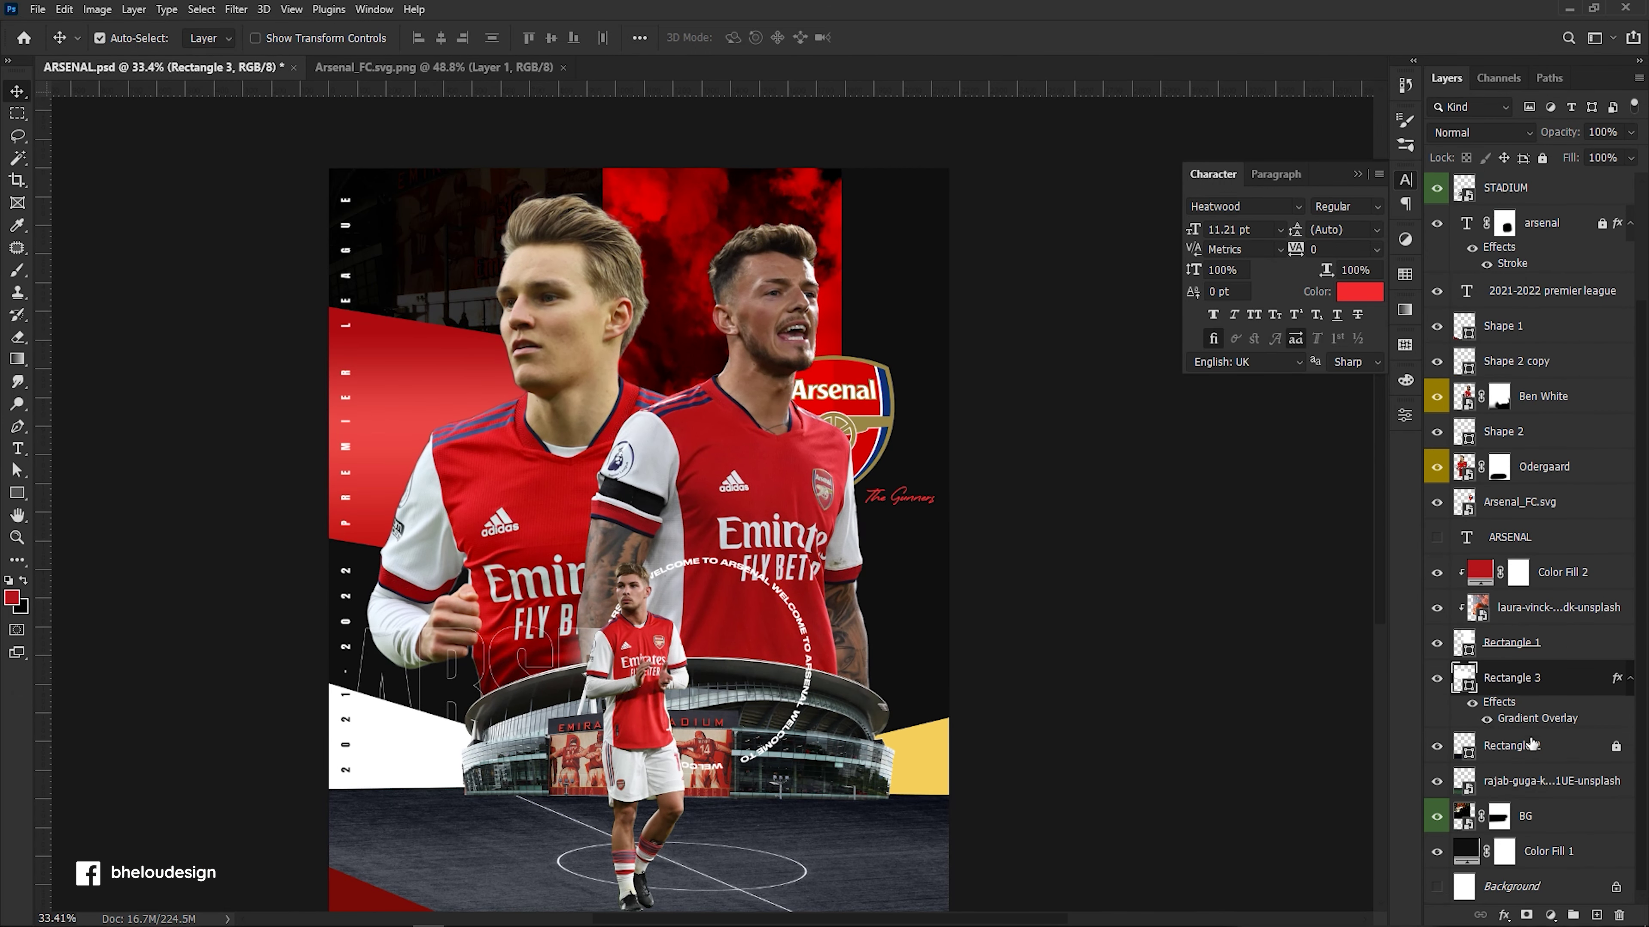
# Recolour the fill to a dark navy blue and set its blend mode to Color.
pyautogui.doubleClick(1494, 731)
pyautogui.press('Escape')
pyautogui.doubleClick(1479, 571)
pyautogui.click(930, 768)
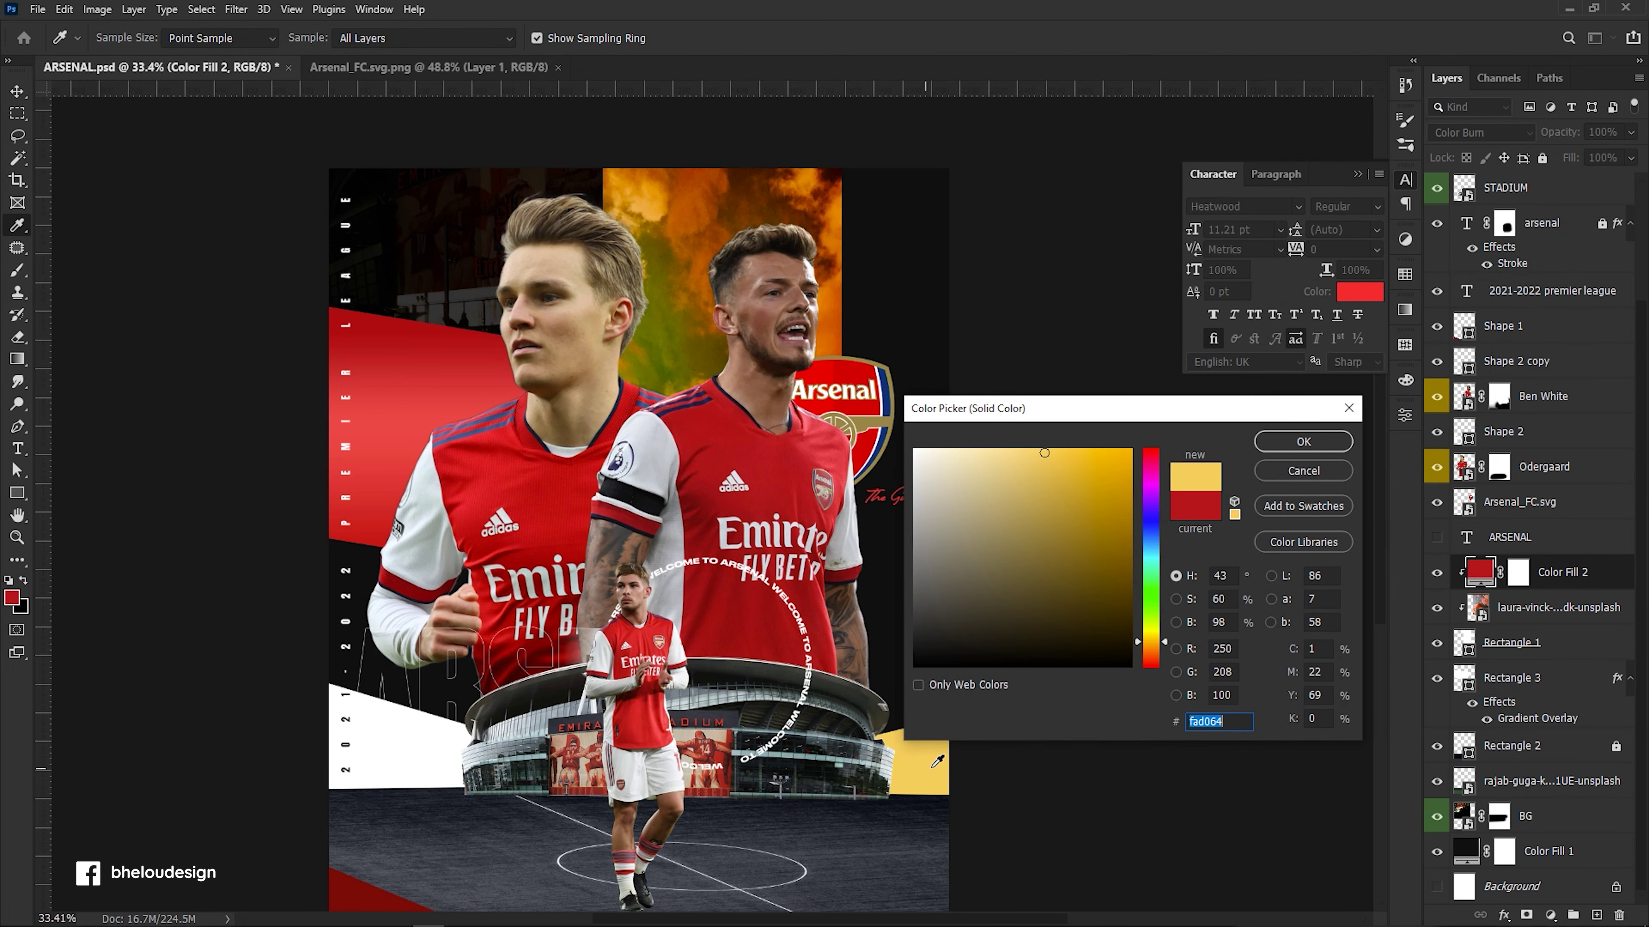
pyautogui.click(893, 377)
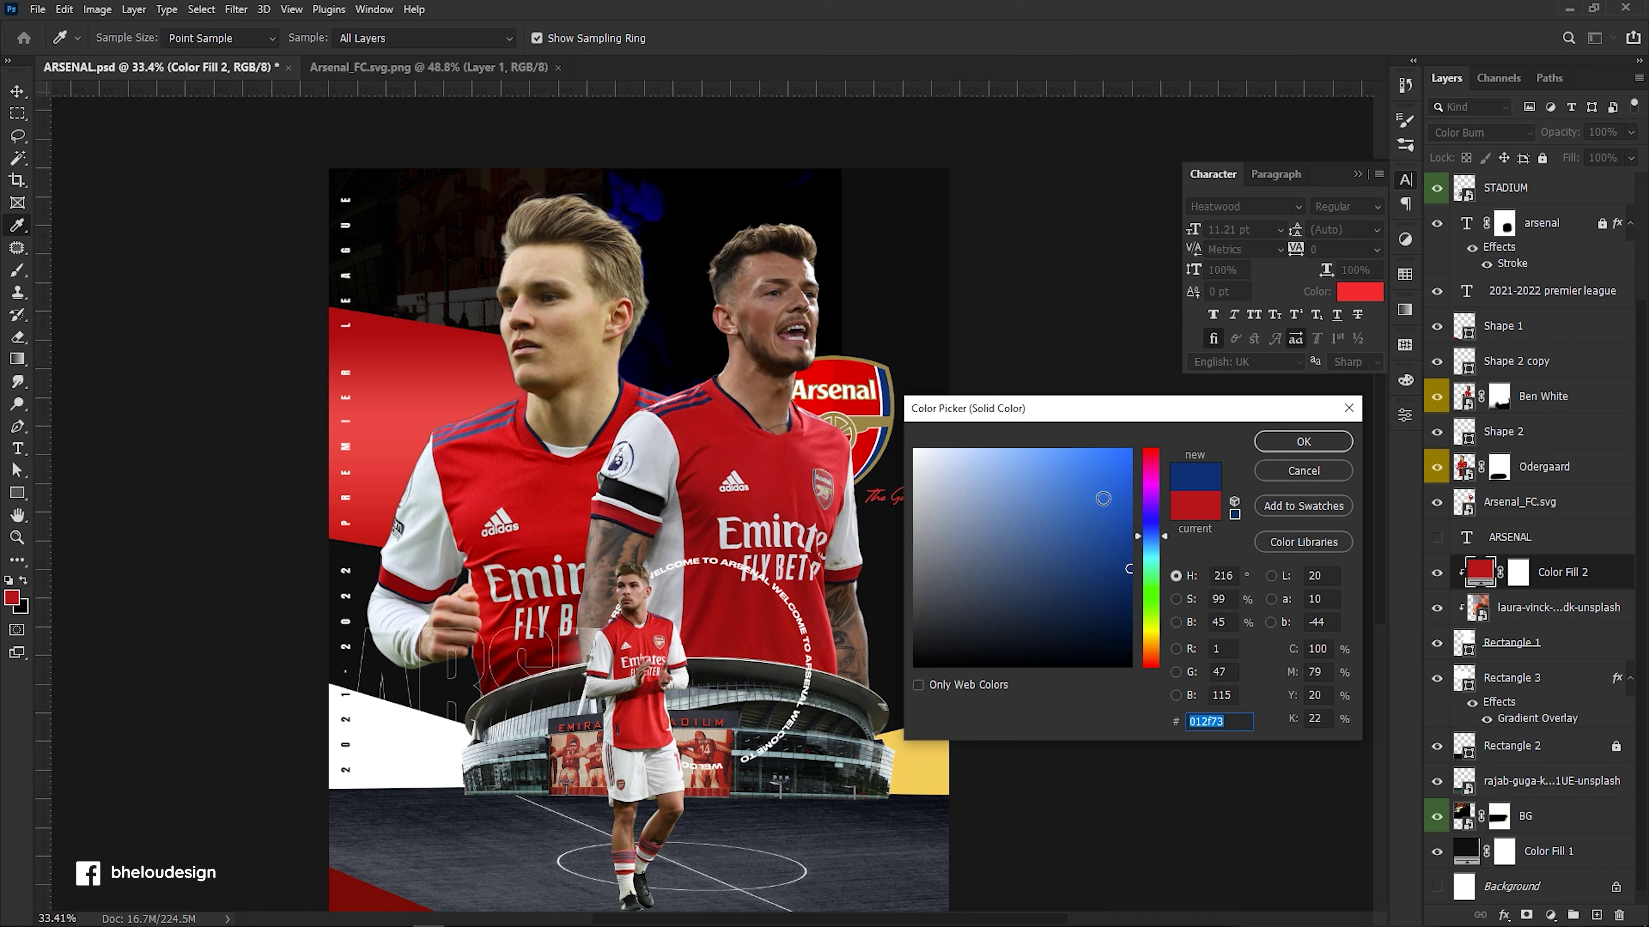
pyautogui.moveTo(1076, 529); pyautogui.dragTo(1073, 550)
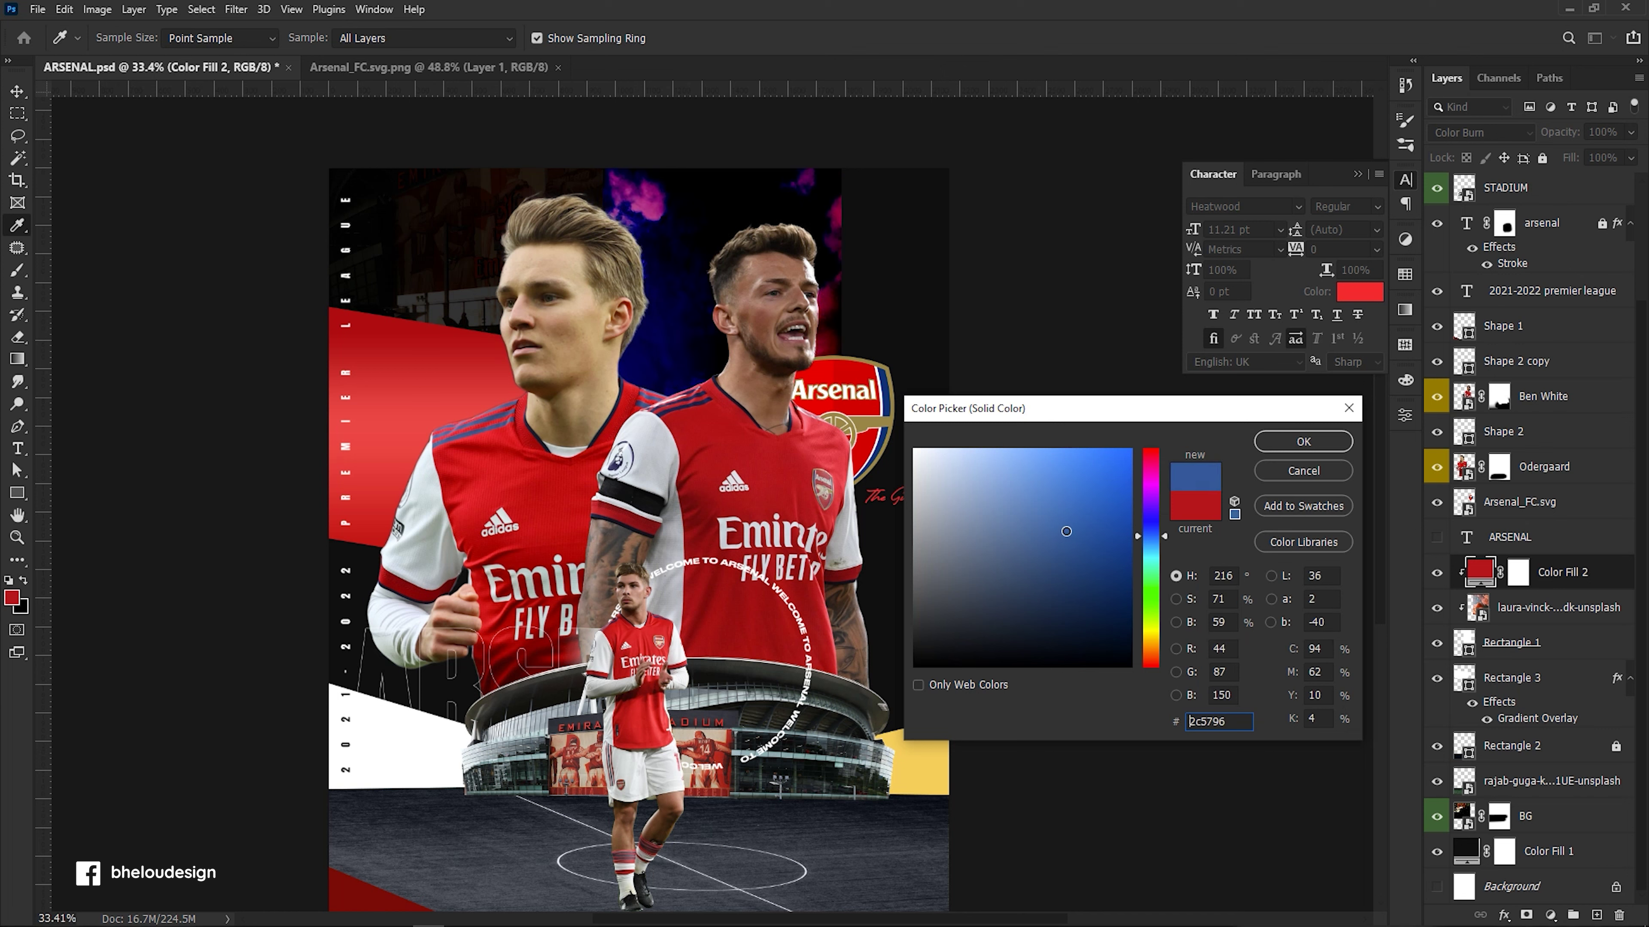
pyautogui.click(1081, 608)
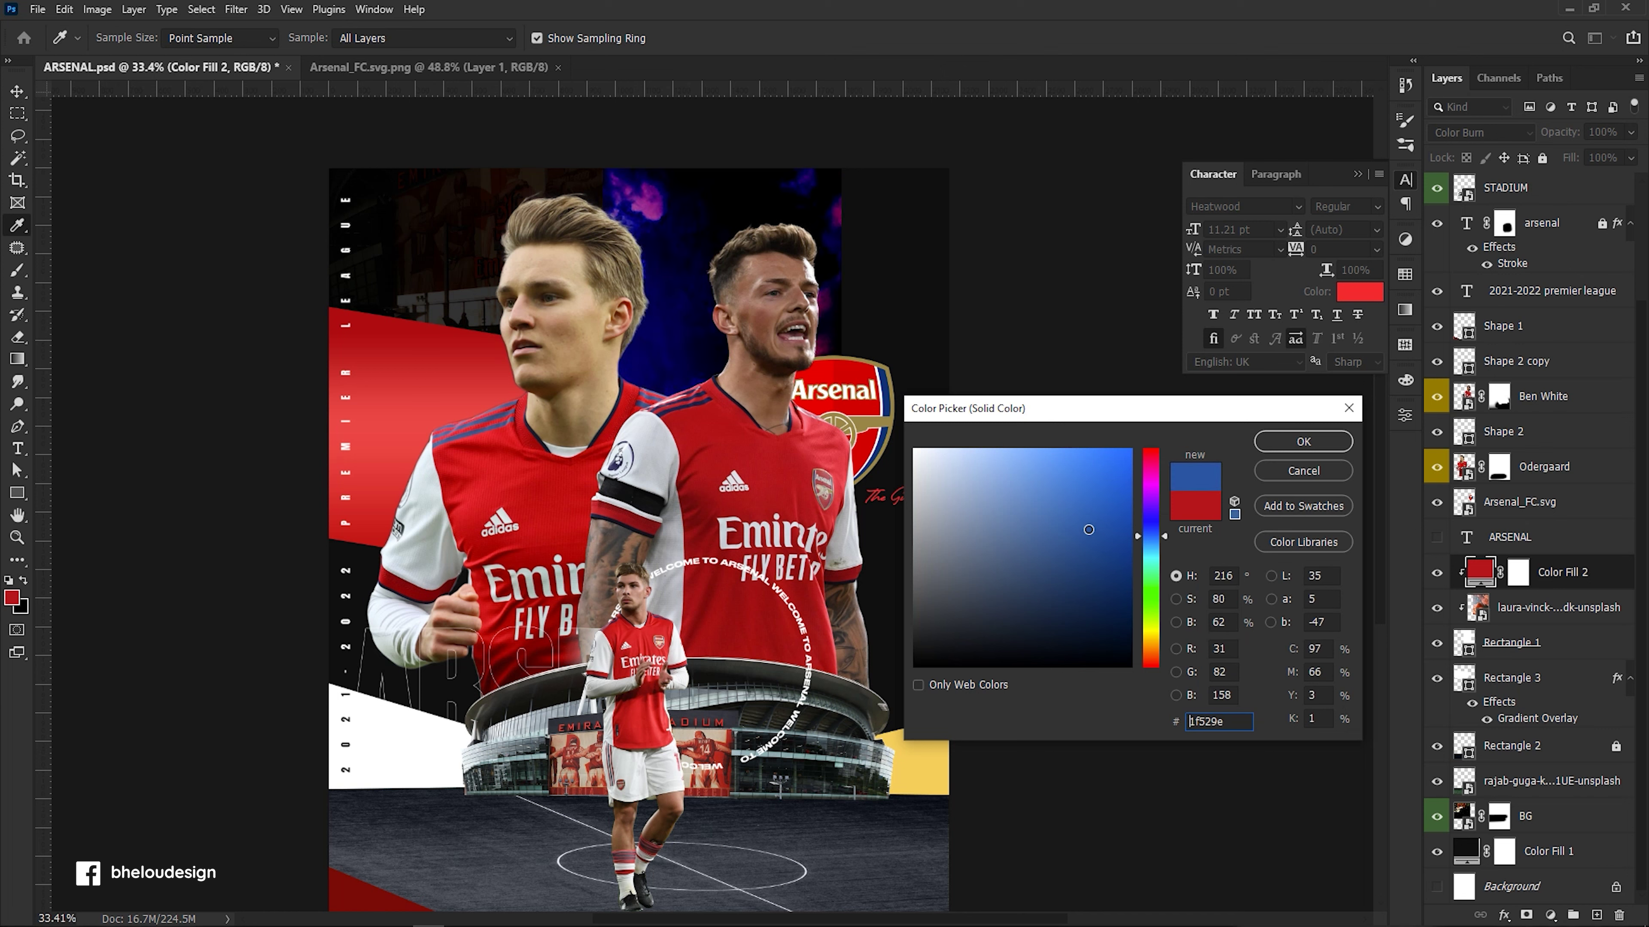
pyautogui.click(1303, 441)
pyautogui.click(1480, 131)
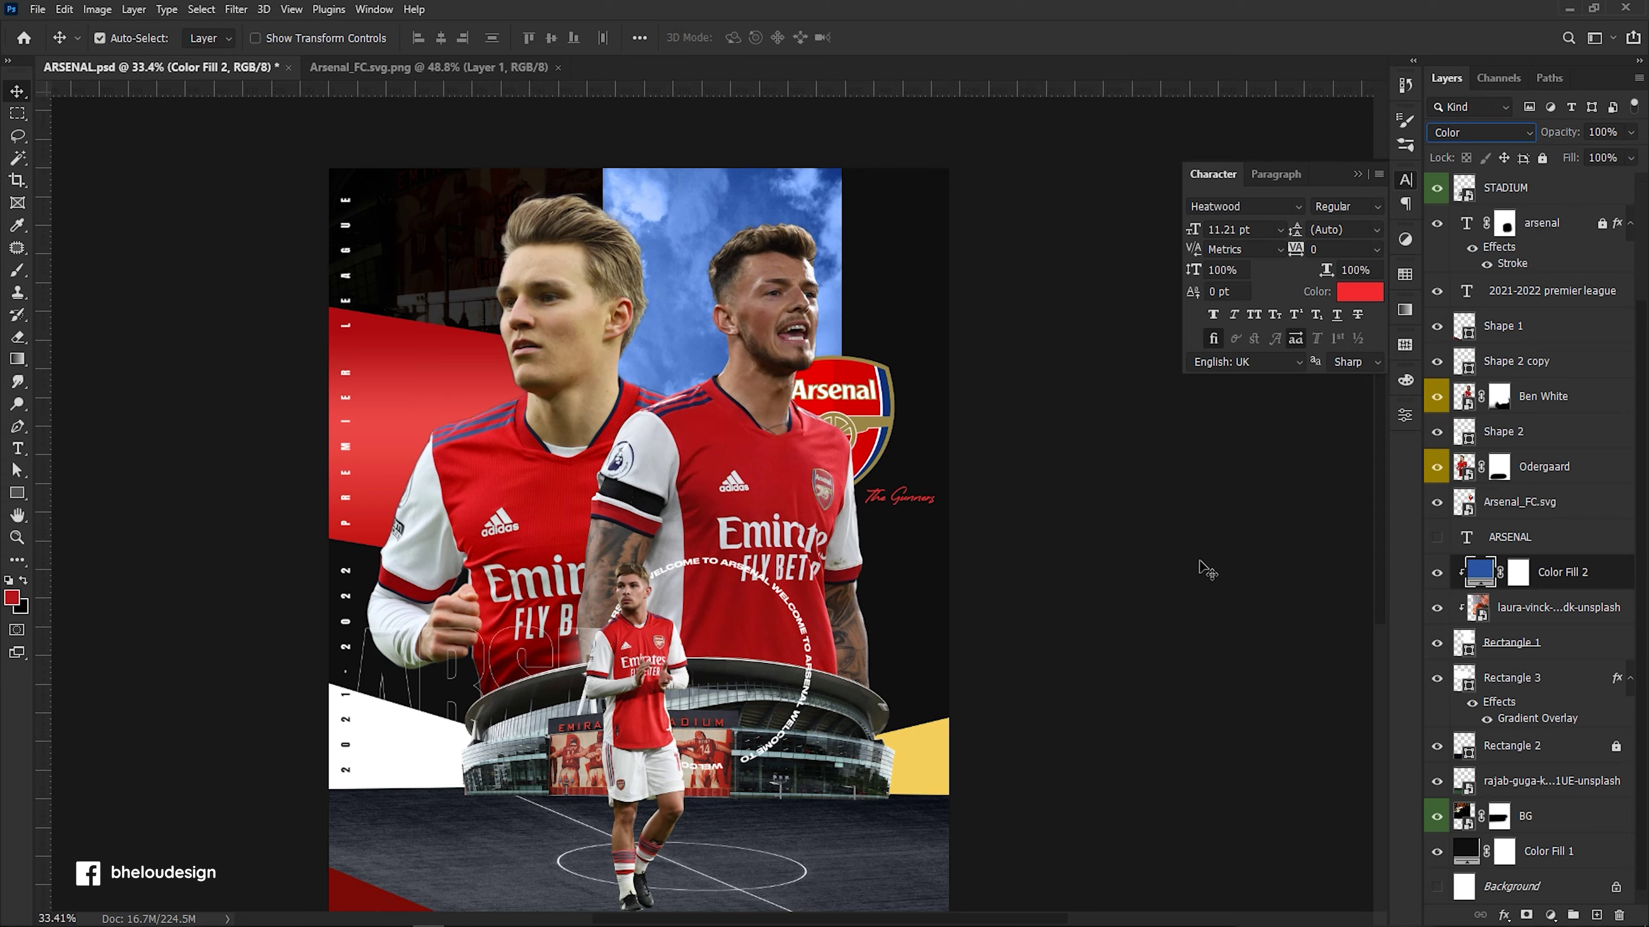
pyautogui.scroll(2, 749, 435)
# Set the fractal image layer's blend mode to Lighten.
pyautogui.scroll(2, 749, 435)
pyautogui.scroll(-5, 733, 357)
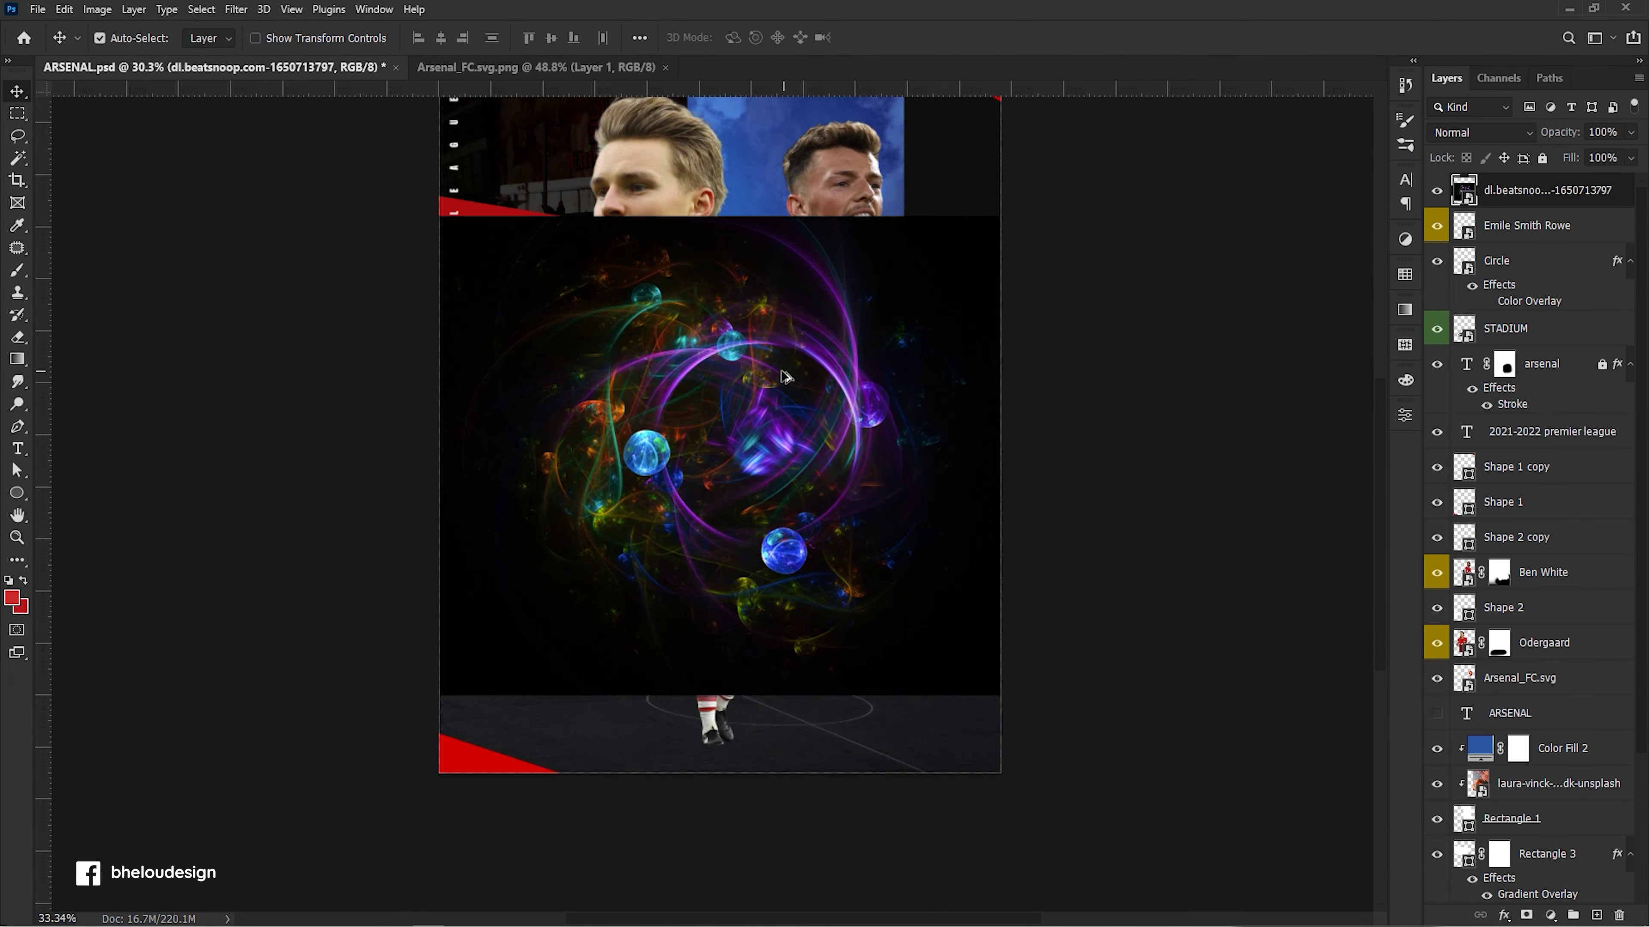
pyautogui.click(1480, 133)
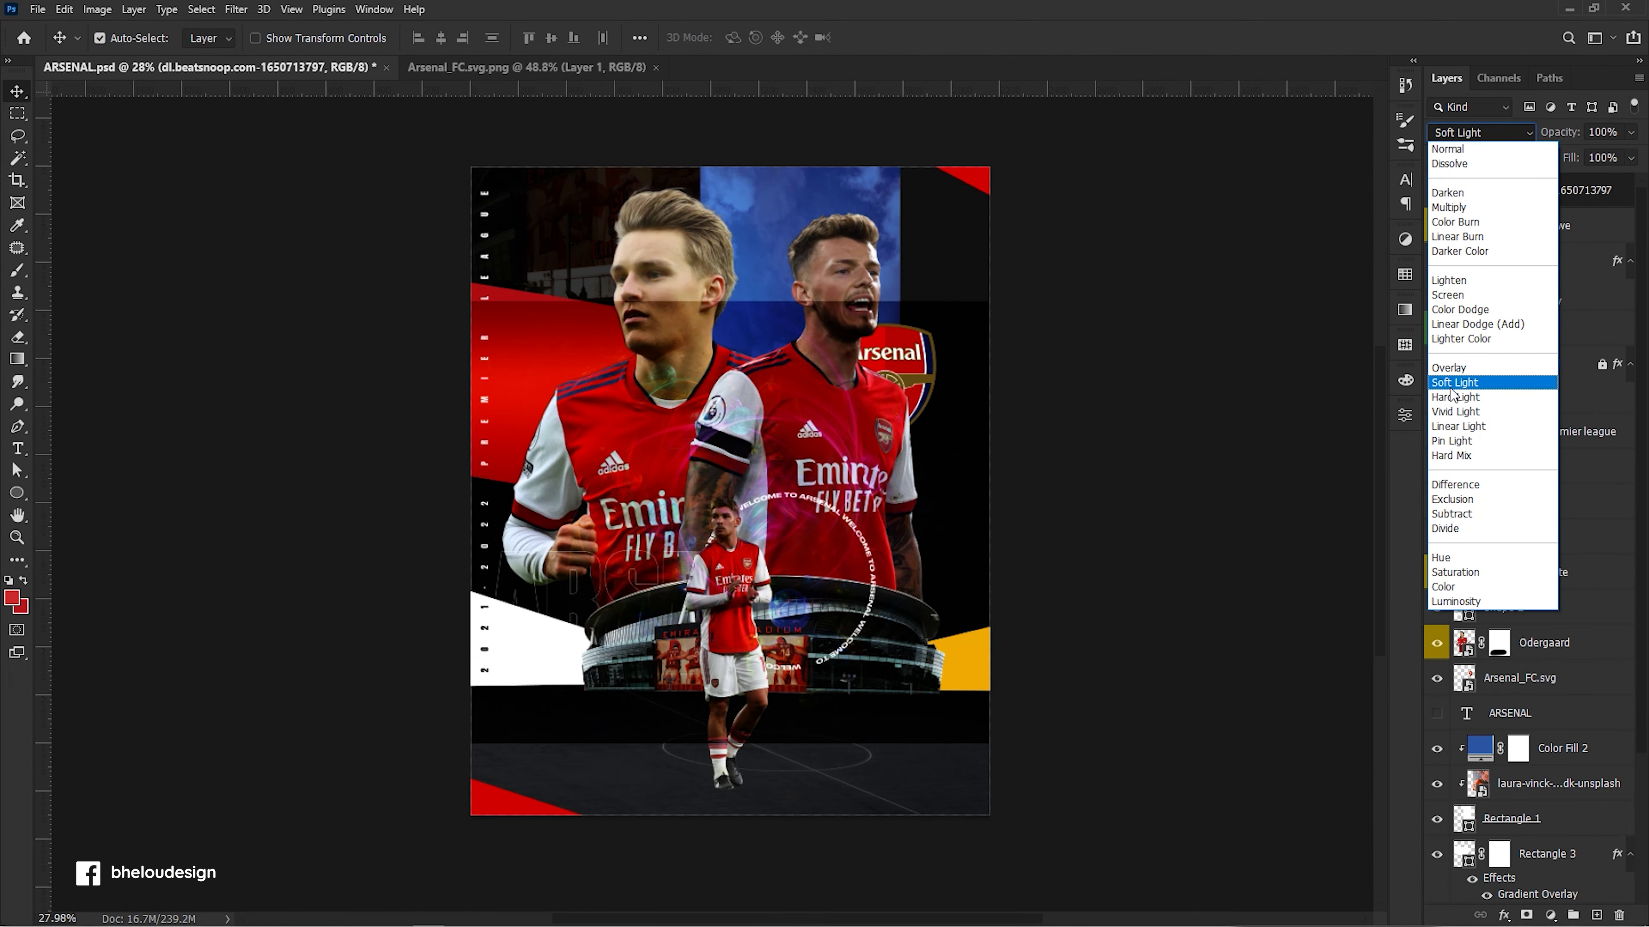
pyautogui.click(1469, 280)
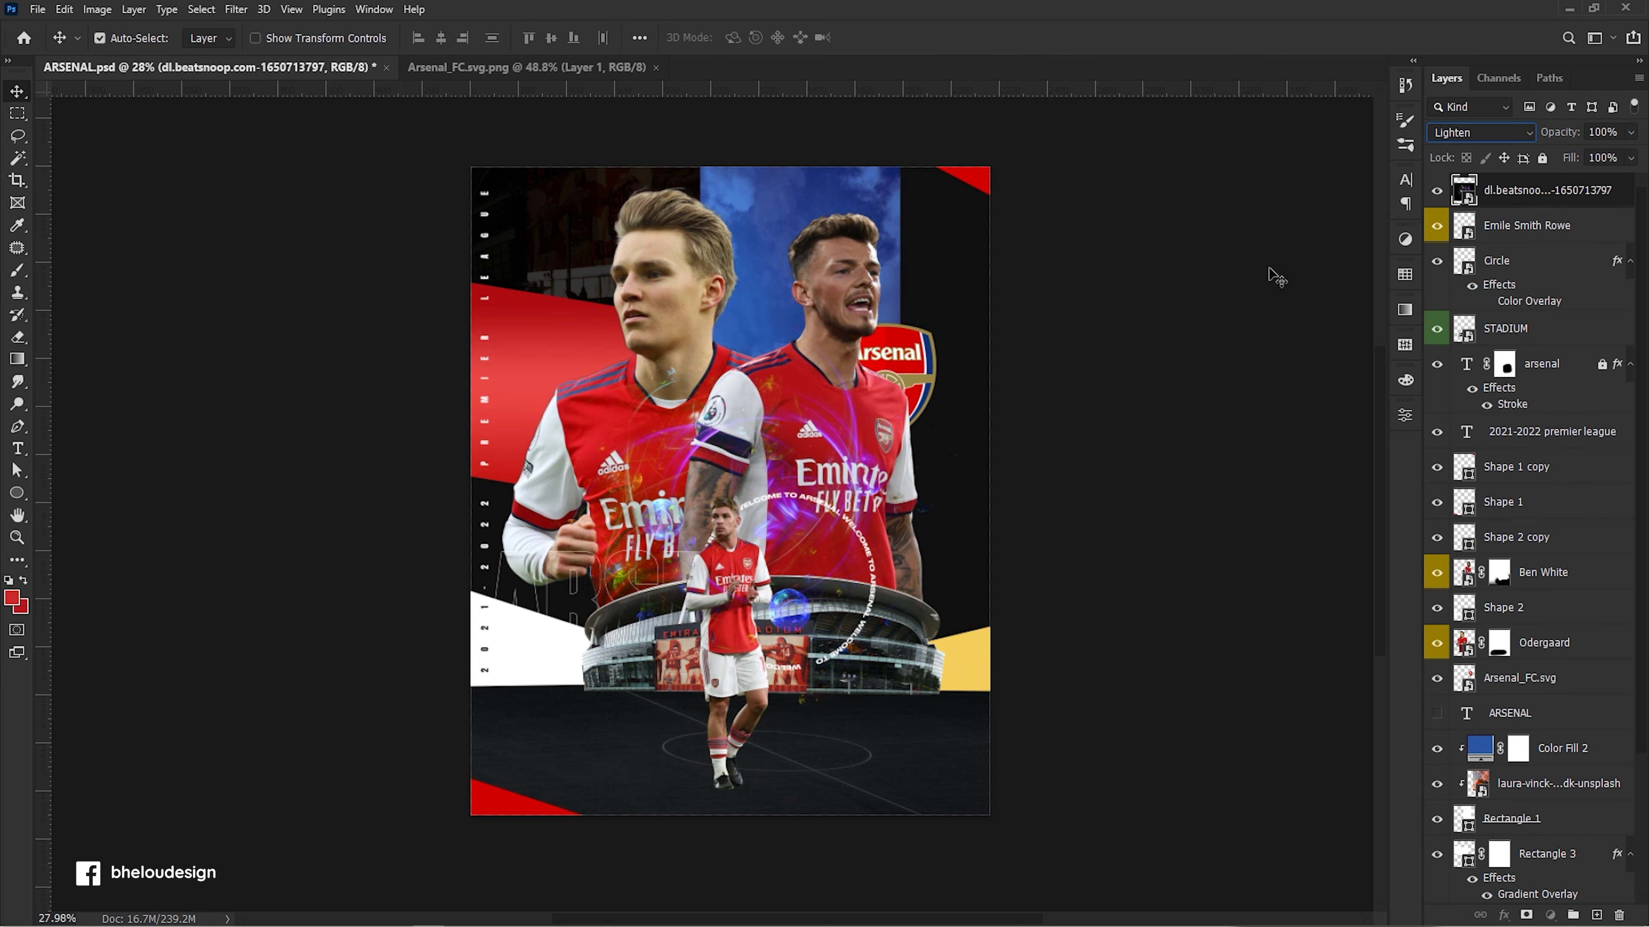
# Rotate the fractal a quarter turn, enlarge it, and move it below the left player's layer.
pyautogui.hotkey('ctrl', 't')
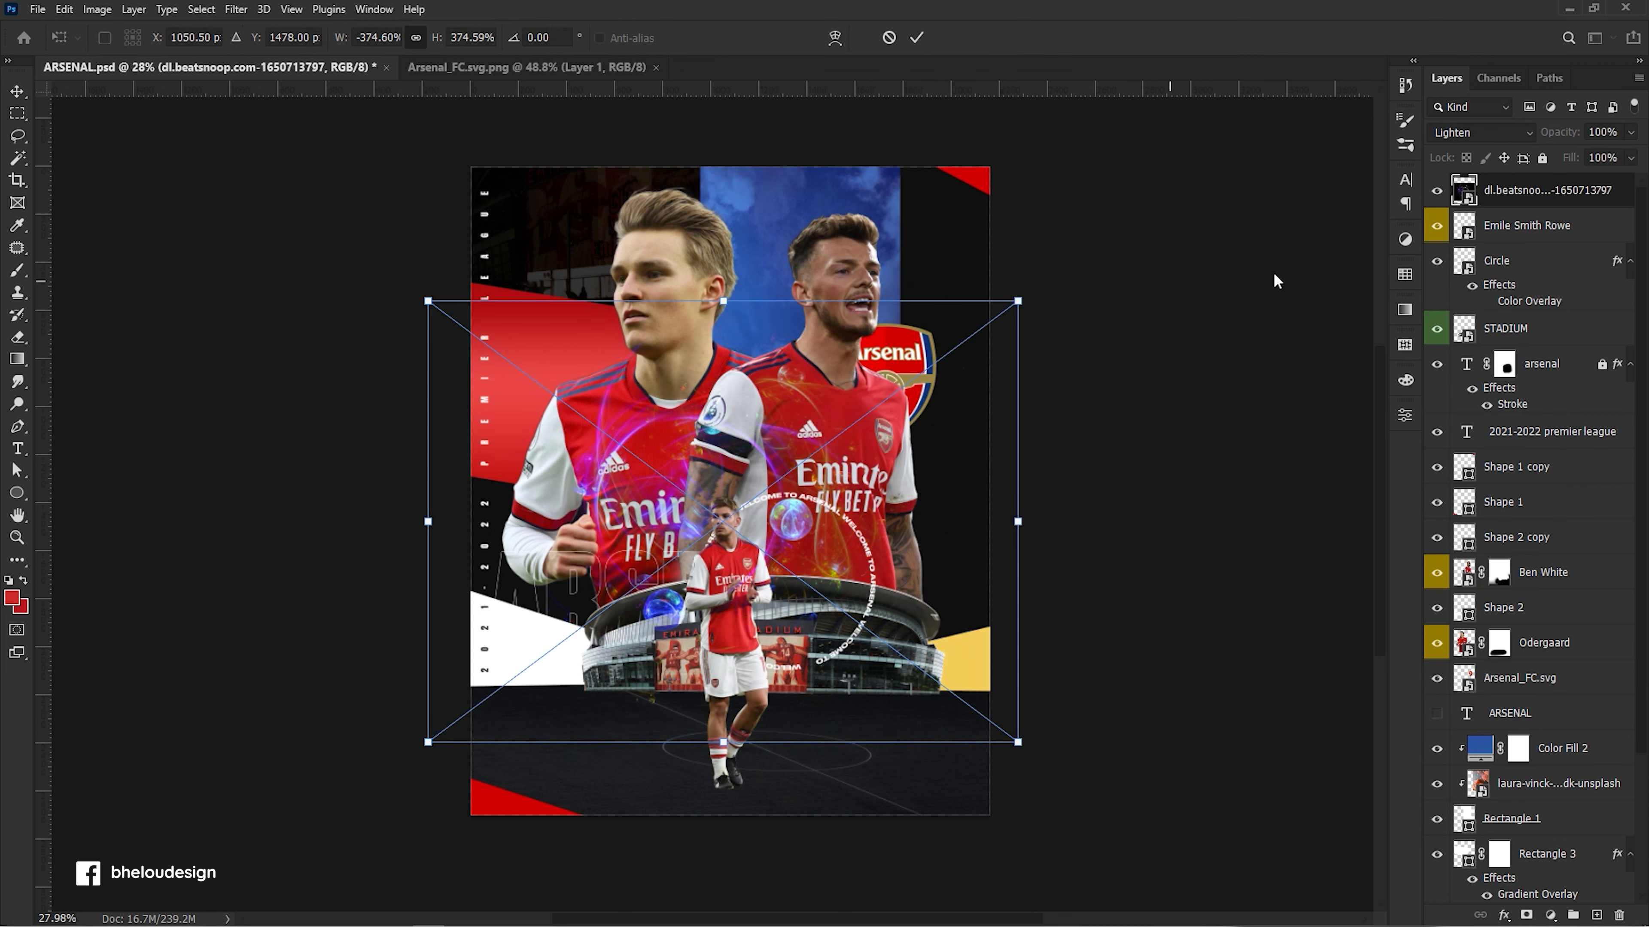
pyautogui.moveTo(899, 261); pyautogui.dragTo(855, 555)
pyautogui.scroll(-1, 855, 555)
pyautogui.moveTo(928, 284); pyautogui.dragTo(1207, 214)
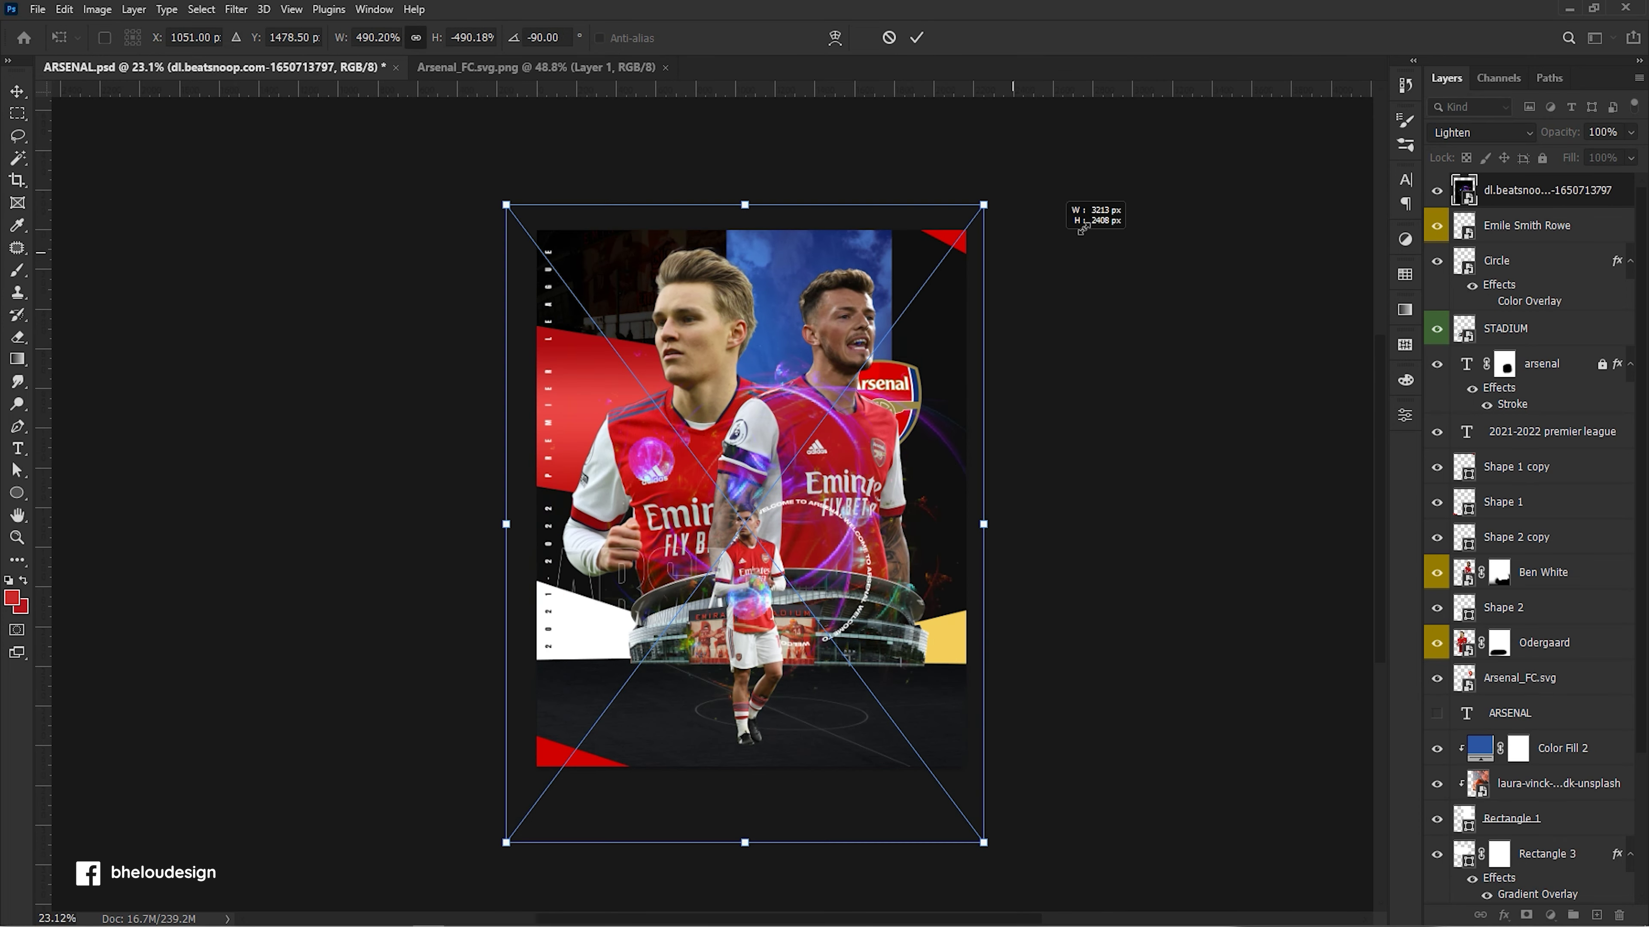
pyautogui.press('Return')
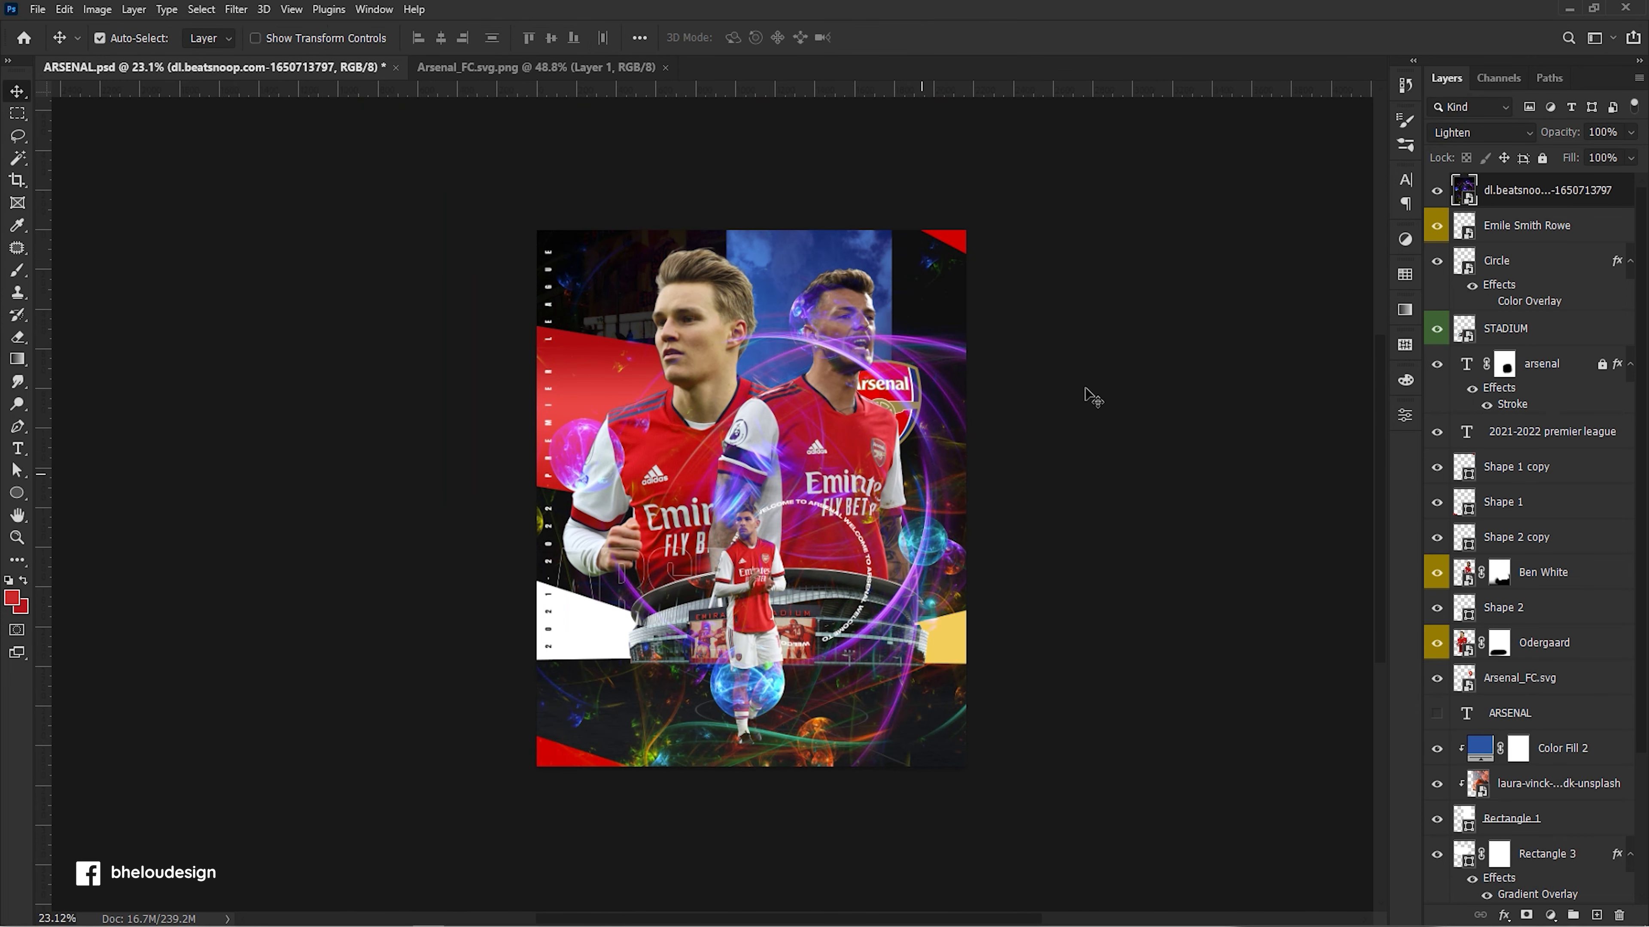
pyautogui.moveTo(1548, 205)
pyautogui.mouseDown()
pyautogui.moveTo(1546, 652)
pyautogui.moveTo(1493, 645)
pyautogui.mouseUp()
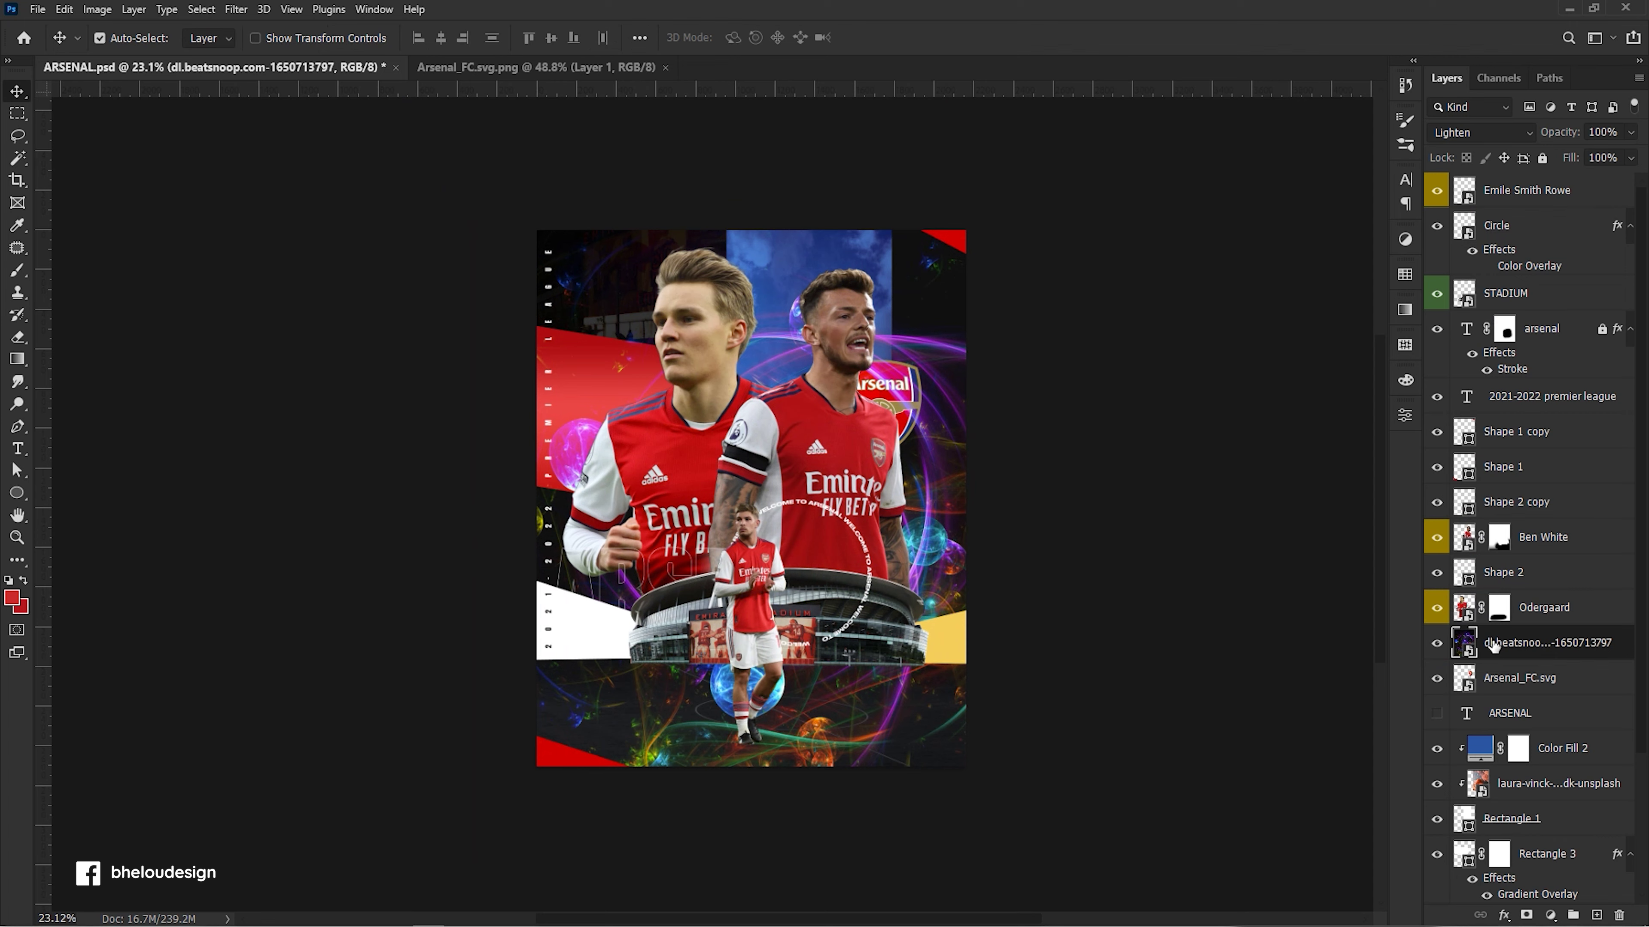
# Flip the fractal horizontally, scale it down slightly and nudge it right.
pyautogui.hotkey('ctrl', 't')
pyautogui.rightClick(764, 523)
pyautogui.click(819, 834)
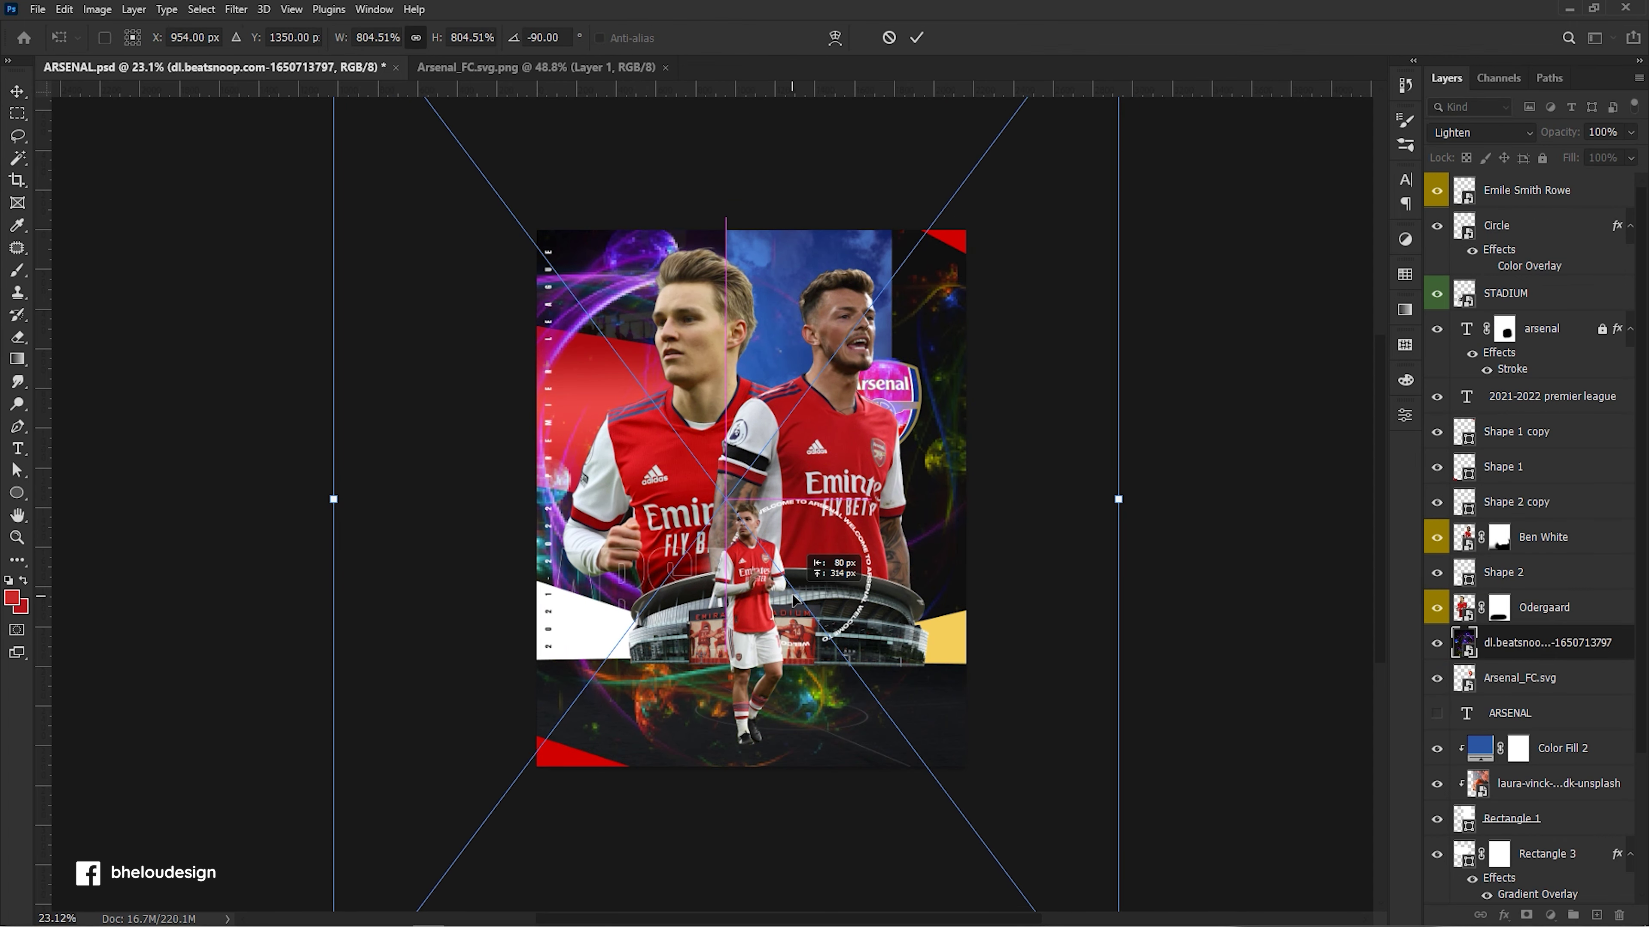
pyautogui.hotkey('ctrl', '0')
pyautogui.moveTo(1049, 224)
pyautogui.mouseDown()
pyautogui.moveTo(970, 247)
pyautogui.moveTo(1063, 221)
pyautogui.moveTo(951, 170)
pyautogui.moveTo(1039, 118)
pyautogui.mouseUp()
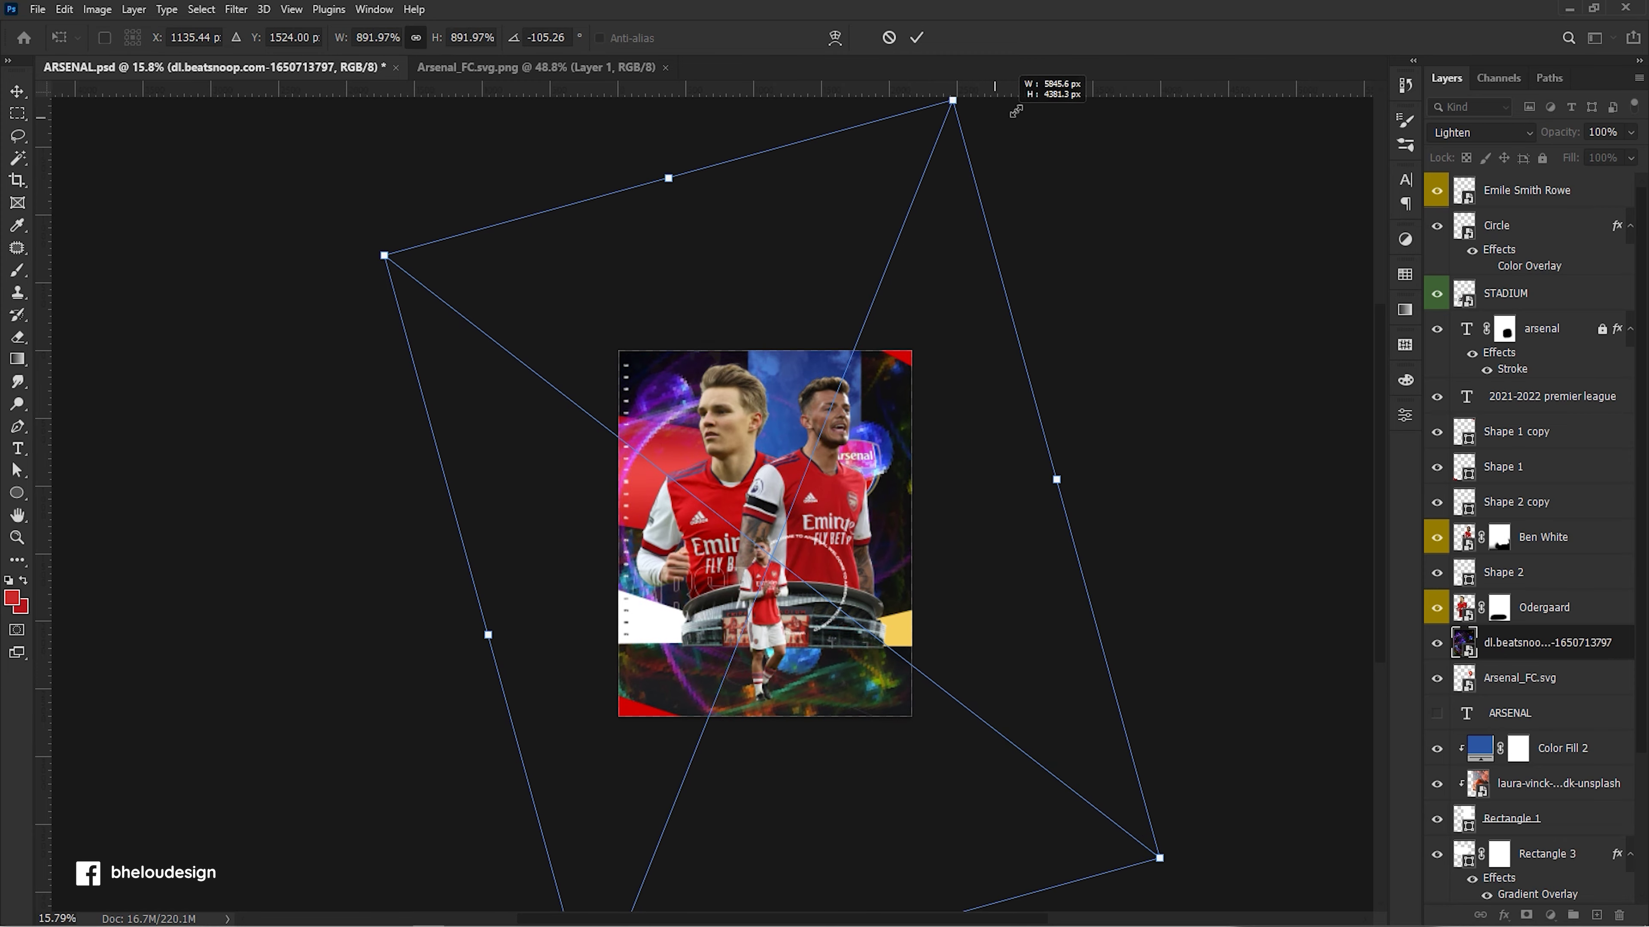
pyautogui.press('Return')
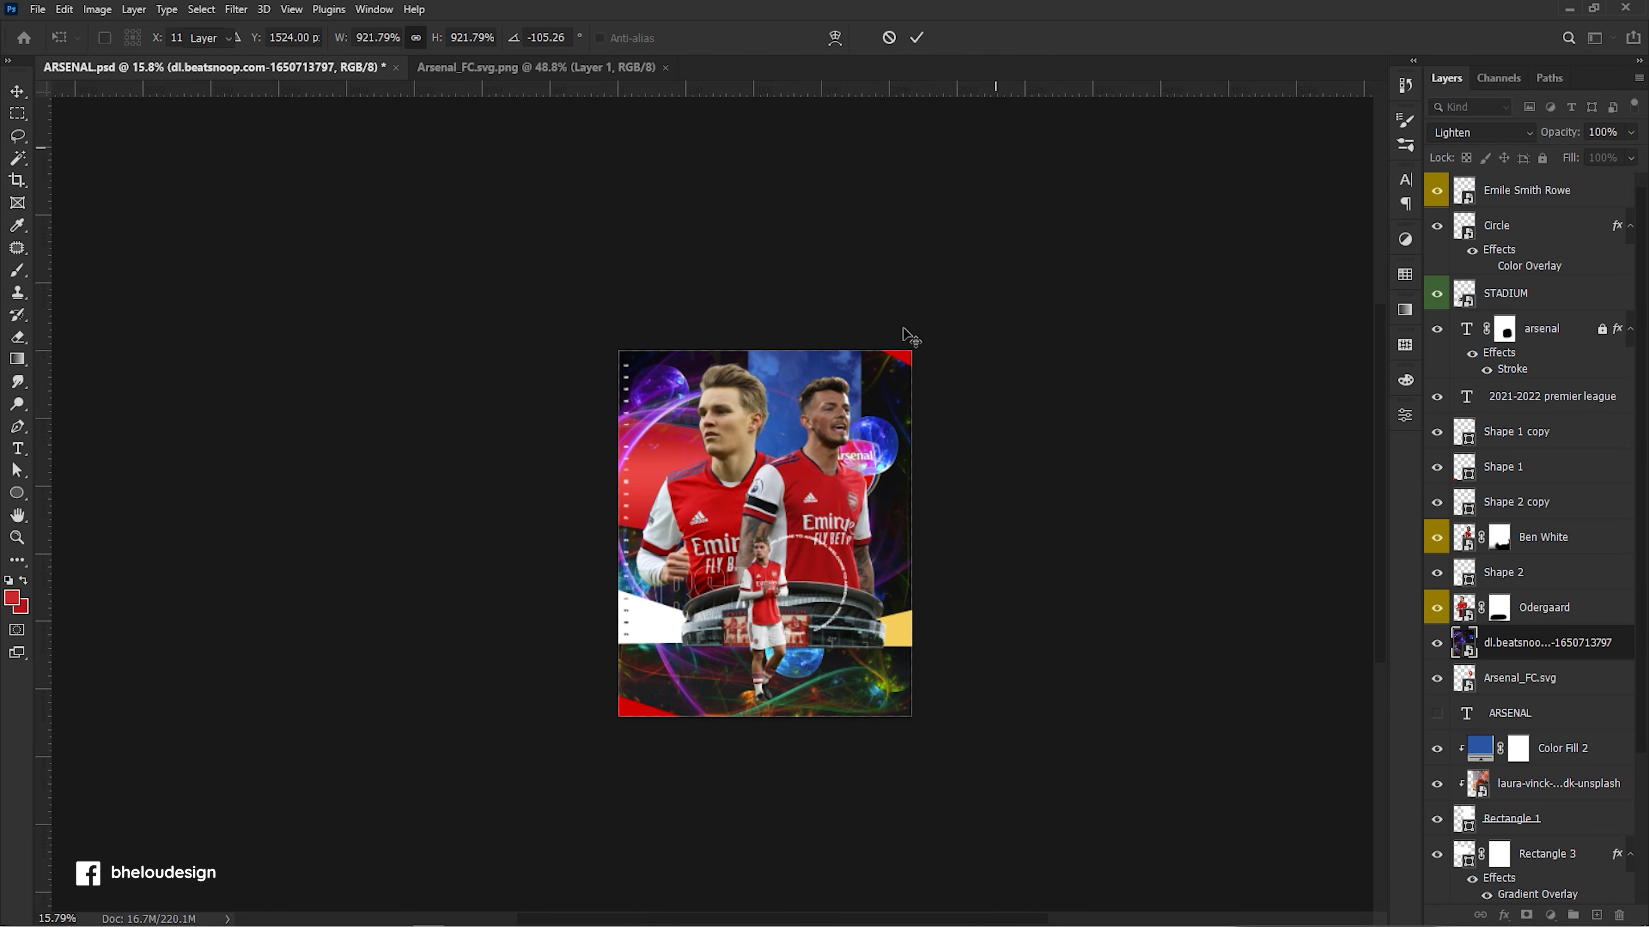
pyautogui.scroll(3, 867, 536)
pyautogui.scroll(-2, 867, 536)
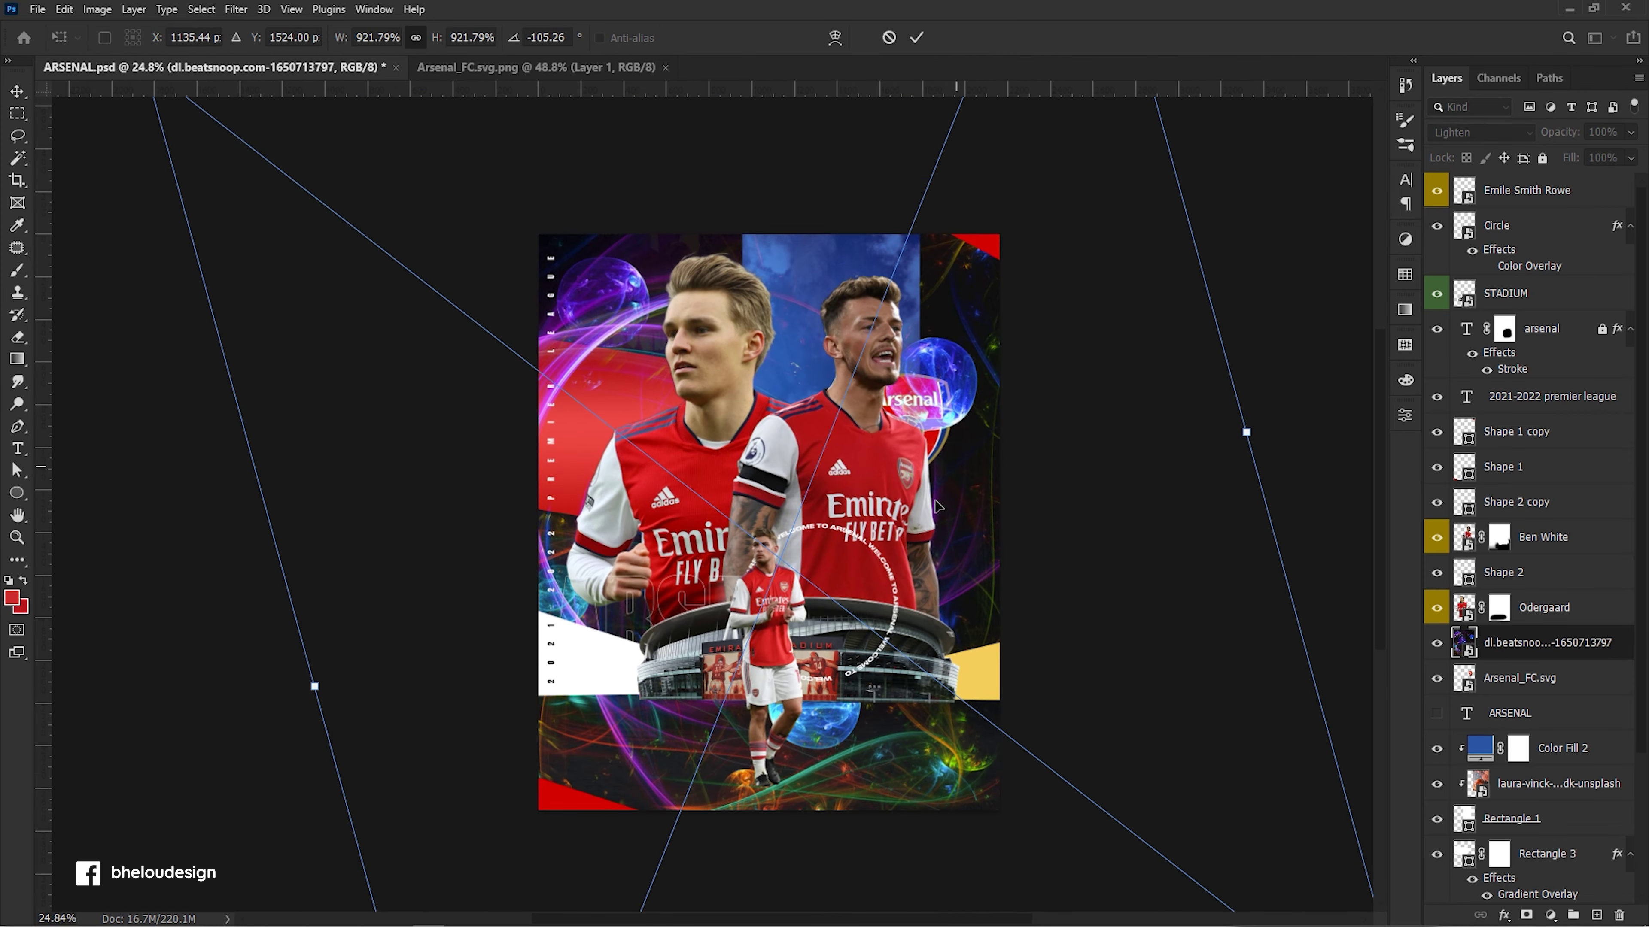
pyautogui.moveTo(917, 552); pyautogui.dragTo(992, 588)
# Shrink the fractal slightly from its corner and add a layer mask to it.
pyautogui.hotkey('ctrl', 't')
pyautogui.scroll(-3, 1104, 584)
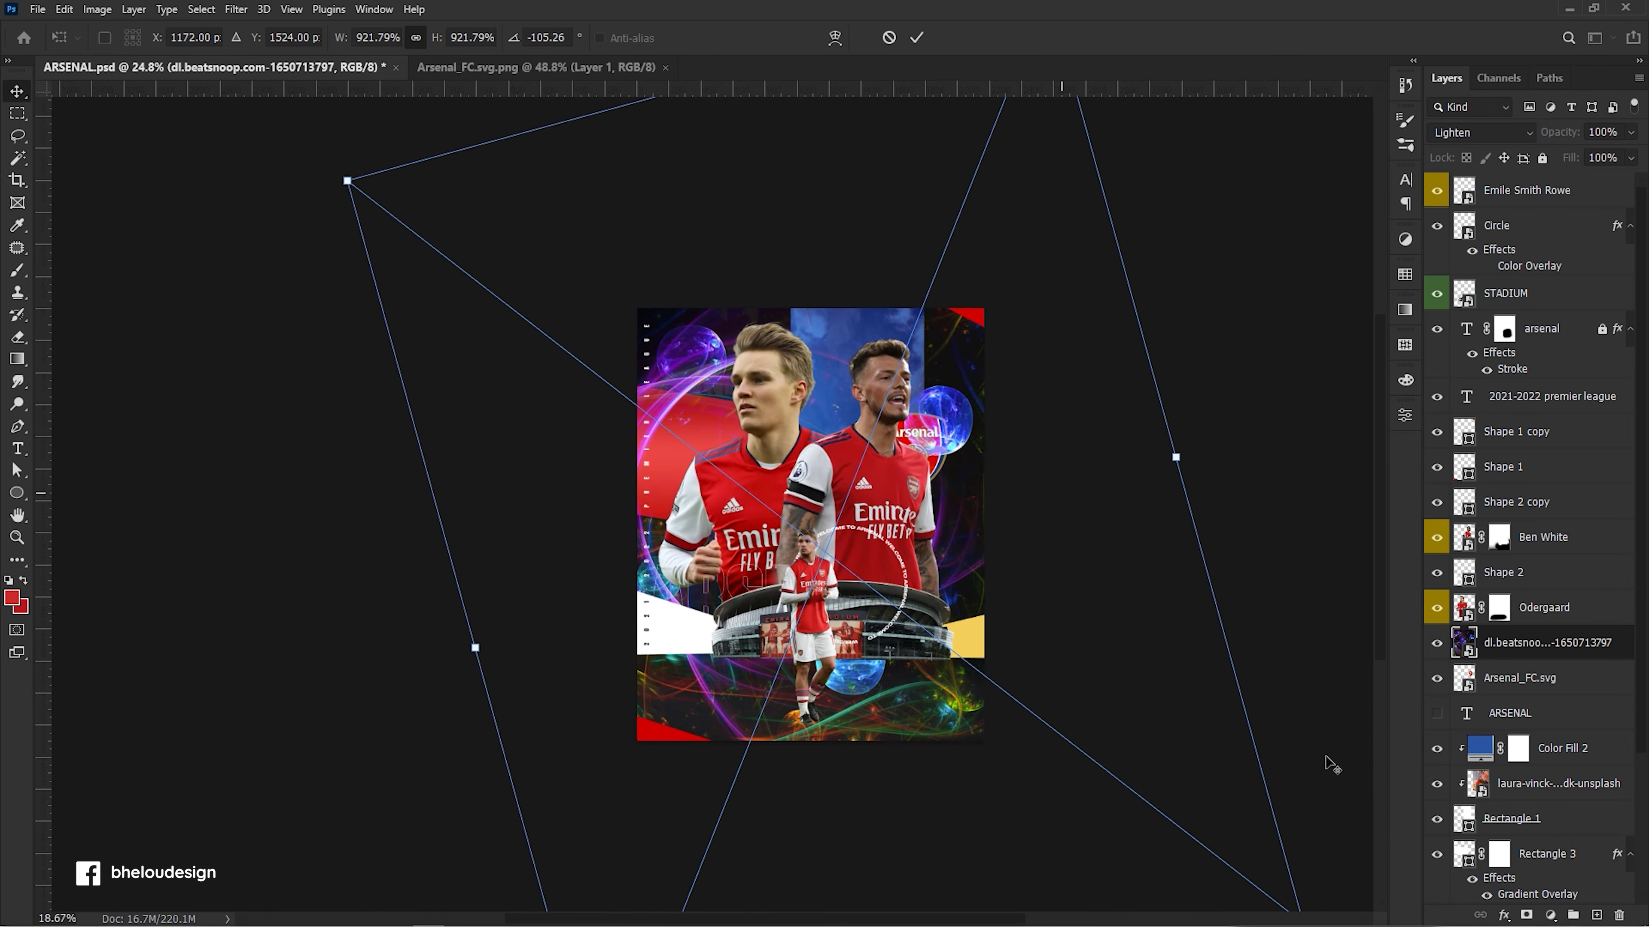
pyautogui.moveTo(1122, 795); pyautogui.dragTo(1132, 781)
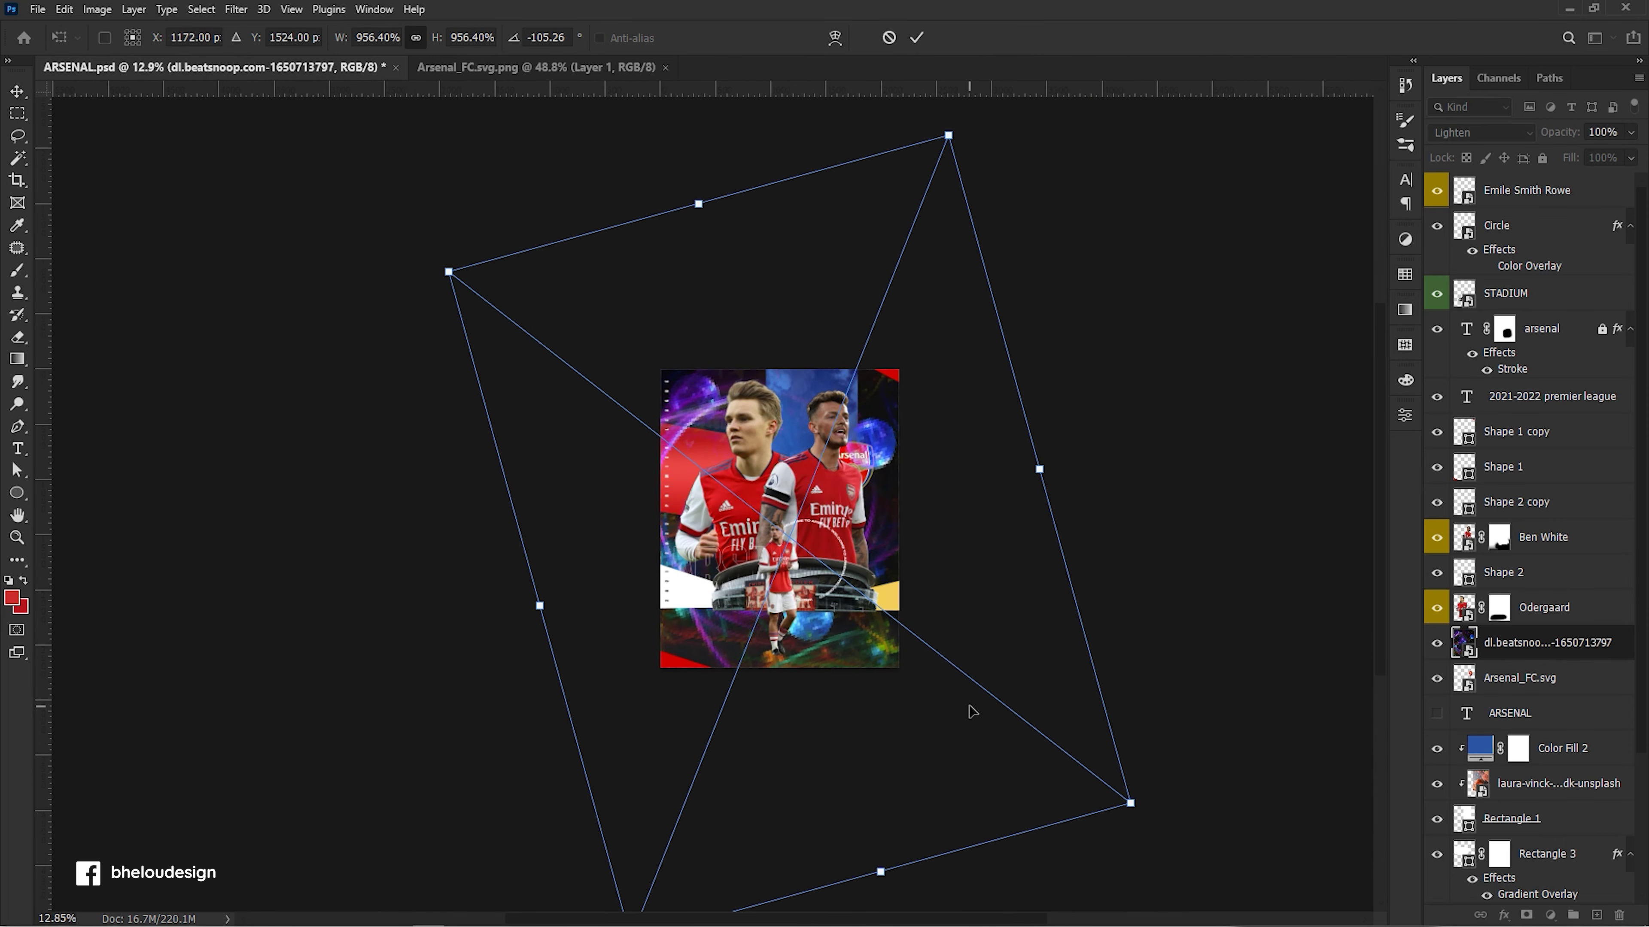
pyautogui.scroll(2, 782, 560)
pyautogui.press('Return')
pyautogui.scroll(1, 782, 560)
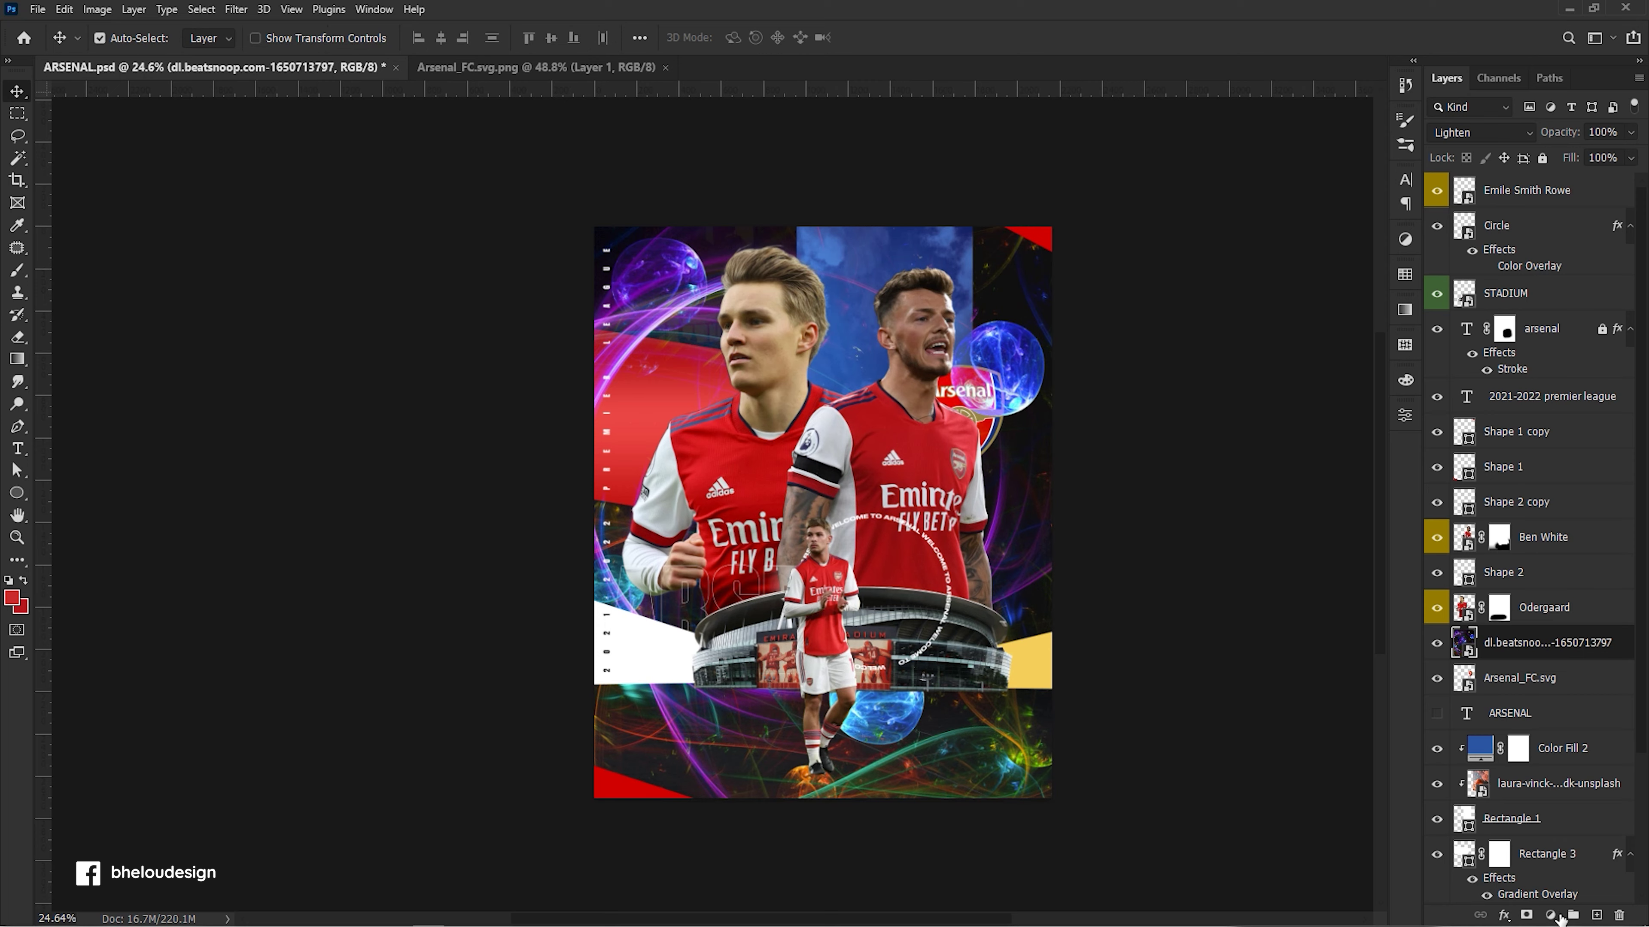
pyautogui.click(1527, 916)
# Paint black on the fractal mask to hide its bottom area, upper-left orb and bottom streaks.
pyautogui.press('b')
pyautogui.scroll(1, 850, 776)
pyautogui.moveTo(964, 857); pyautogui.dragTo(755, 810)
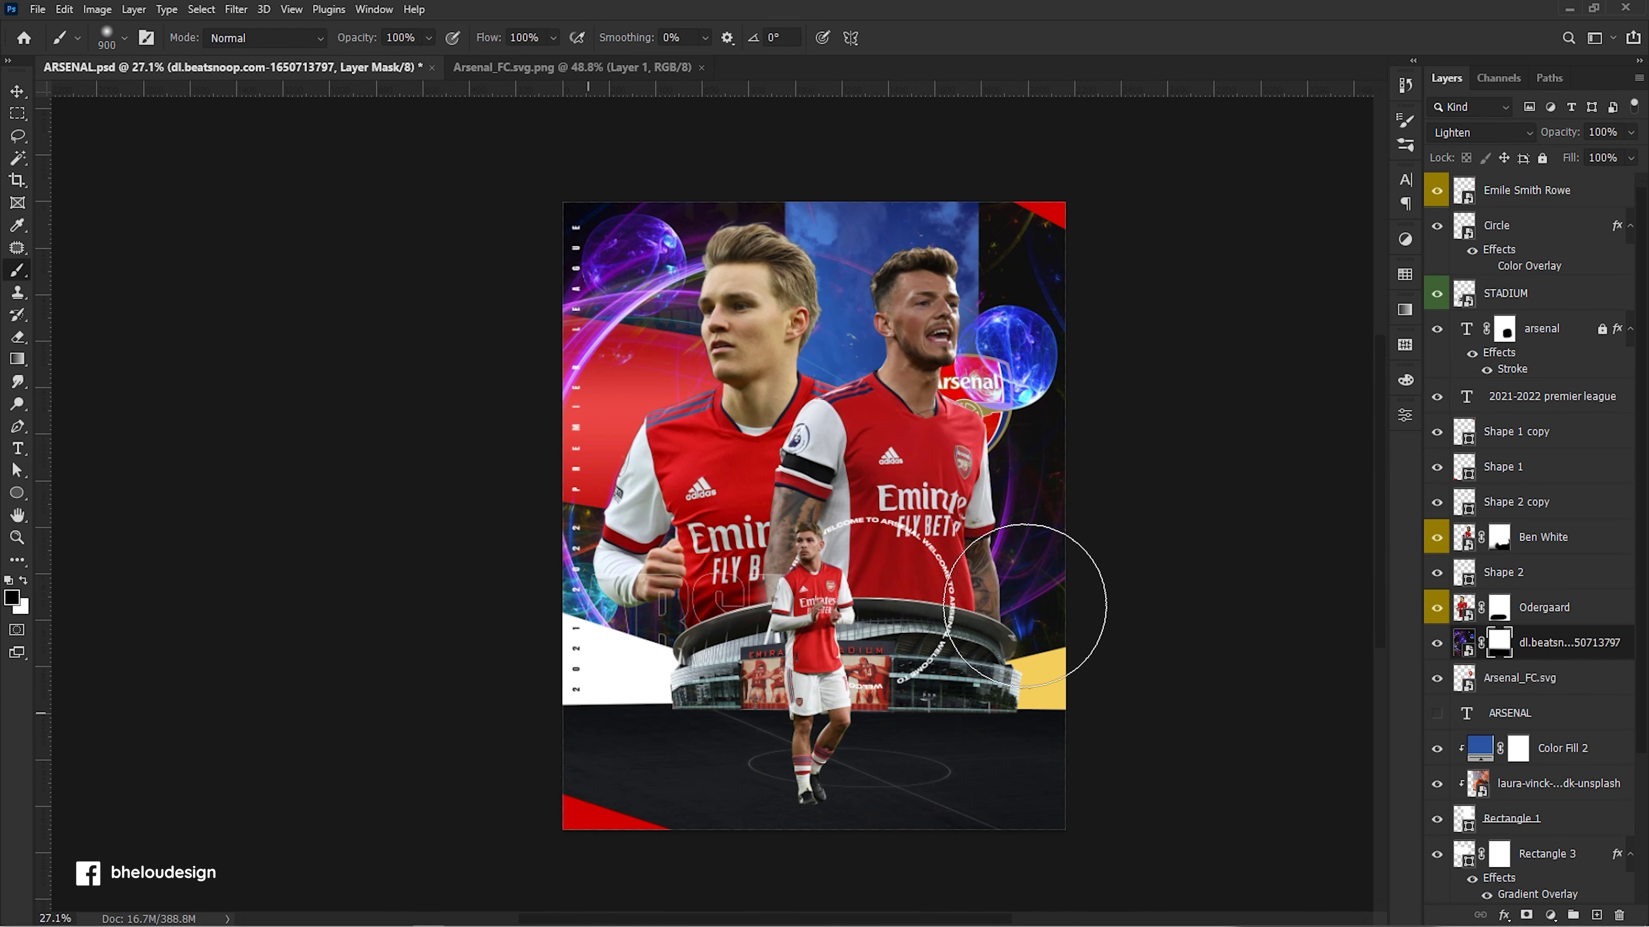
pyautogui.scroll(2, 1024, 605)
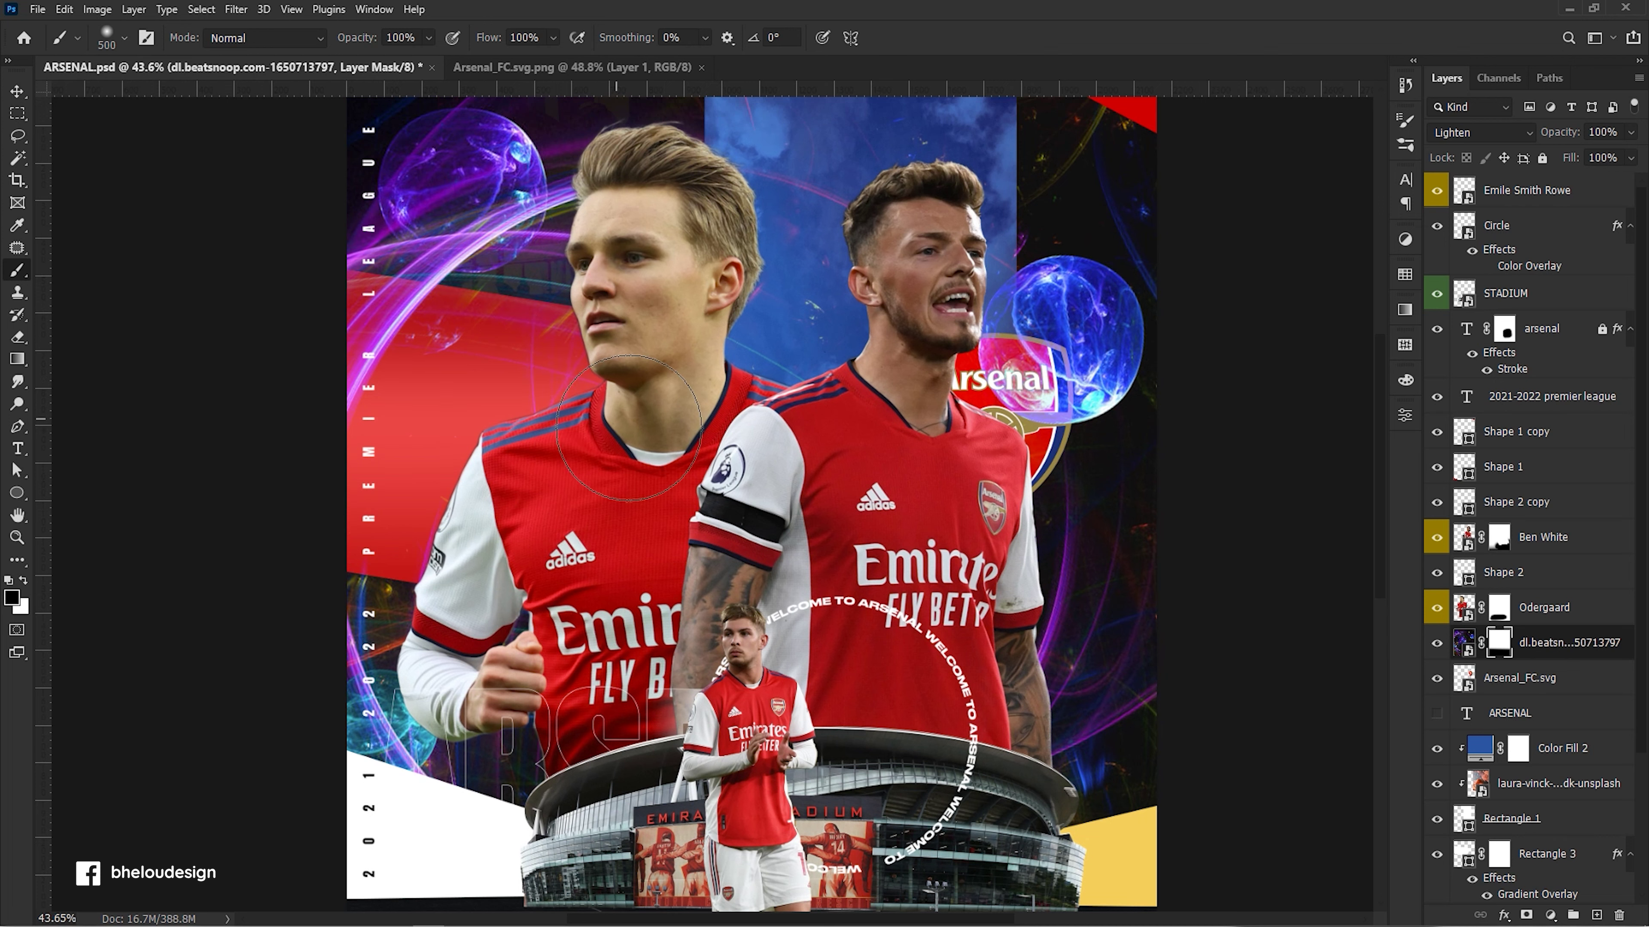
pyautogui.moveTo(358, 387); pyautogui.dragTo(313, 313)
pyautogui.scroll(-2, 600, 542)
pyautogui.scroll(1, 752, 409)
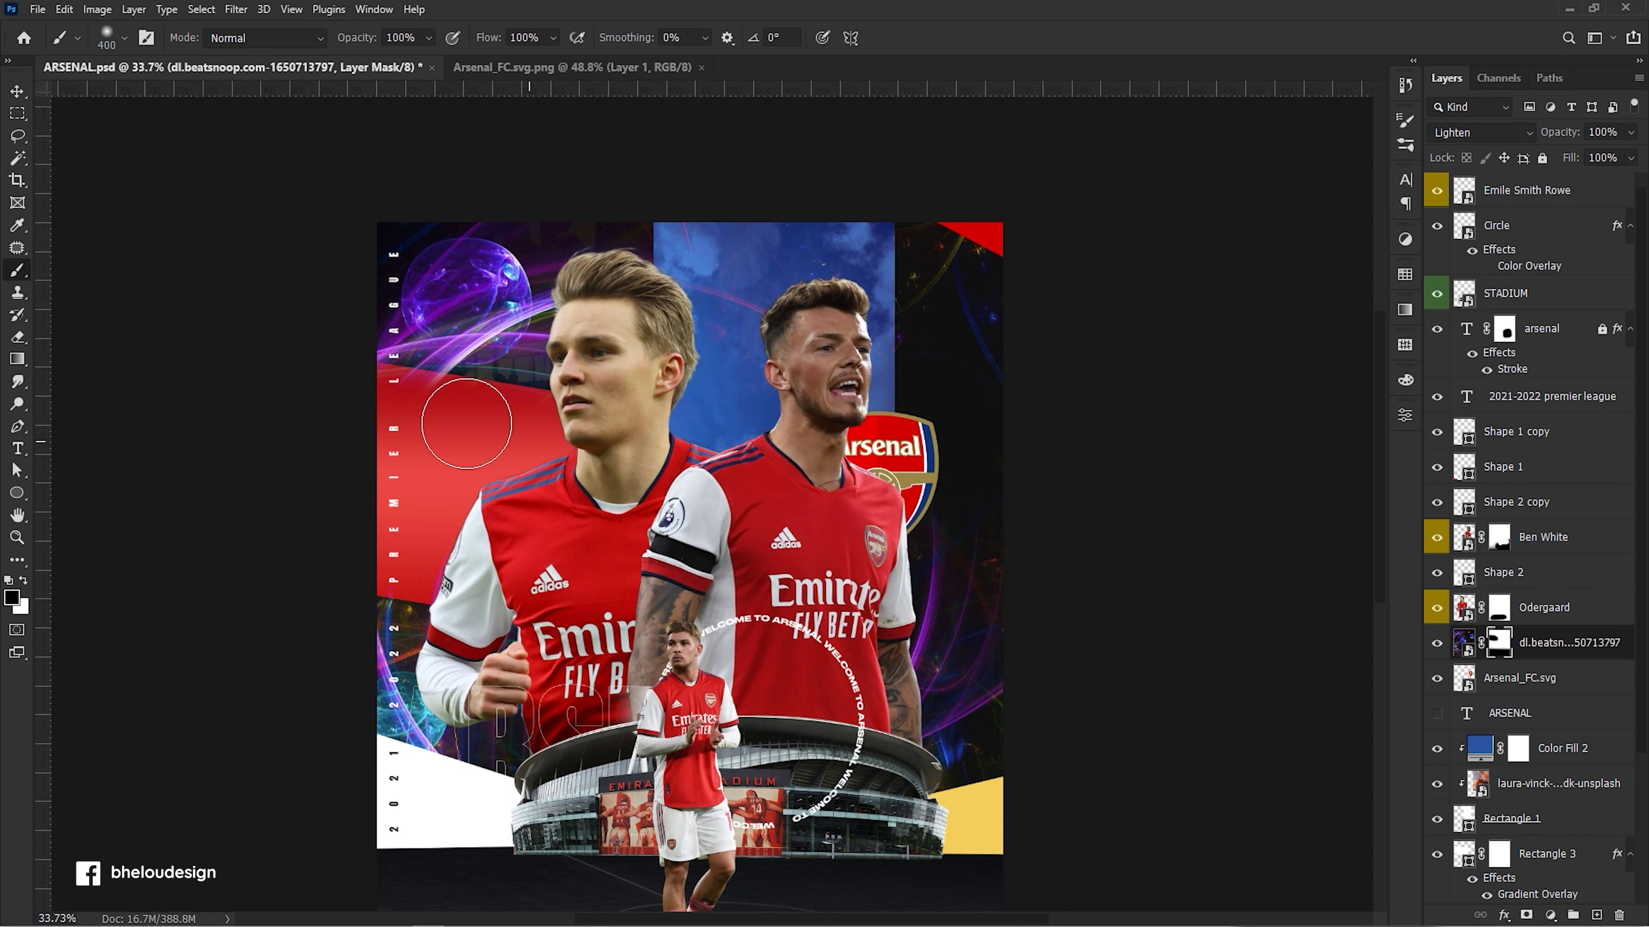
pyautogui.moveTo(466, 423); pyautogui.dragTo(450, 249)
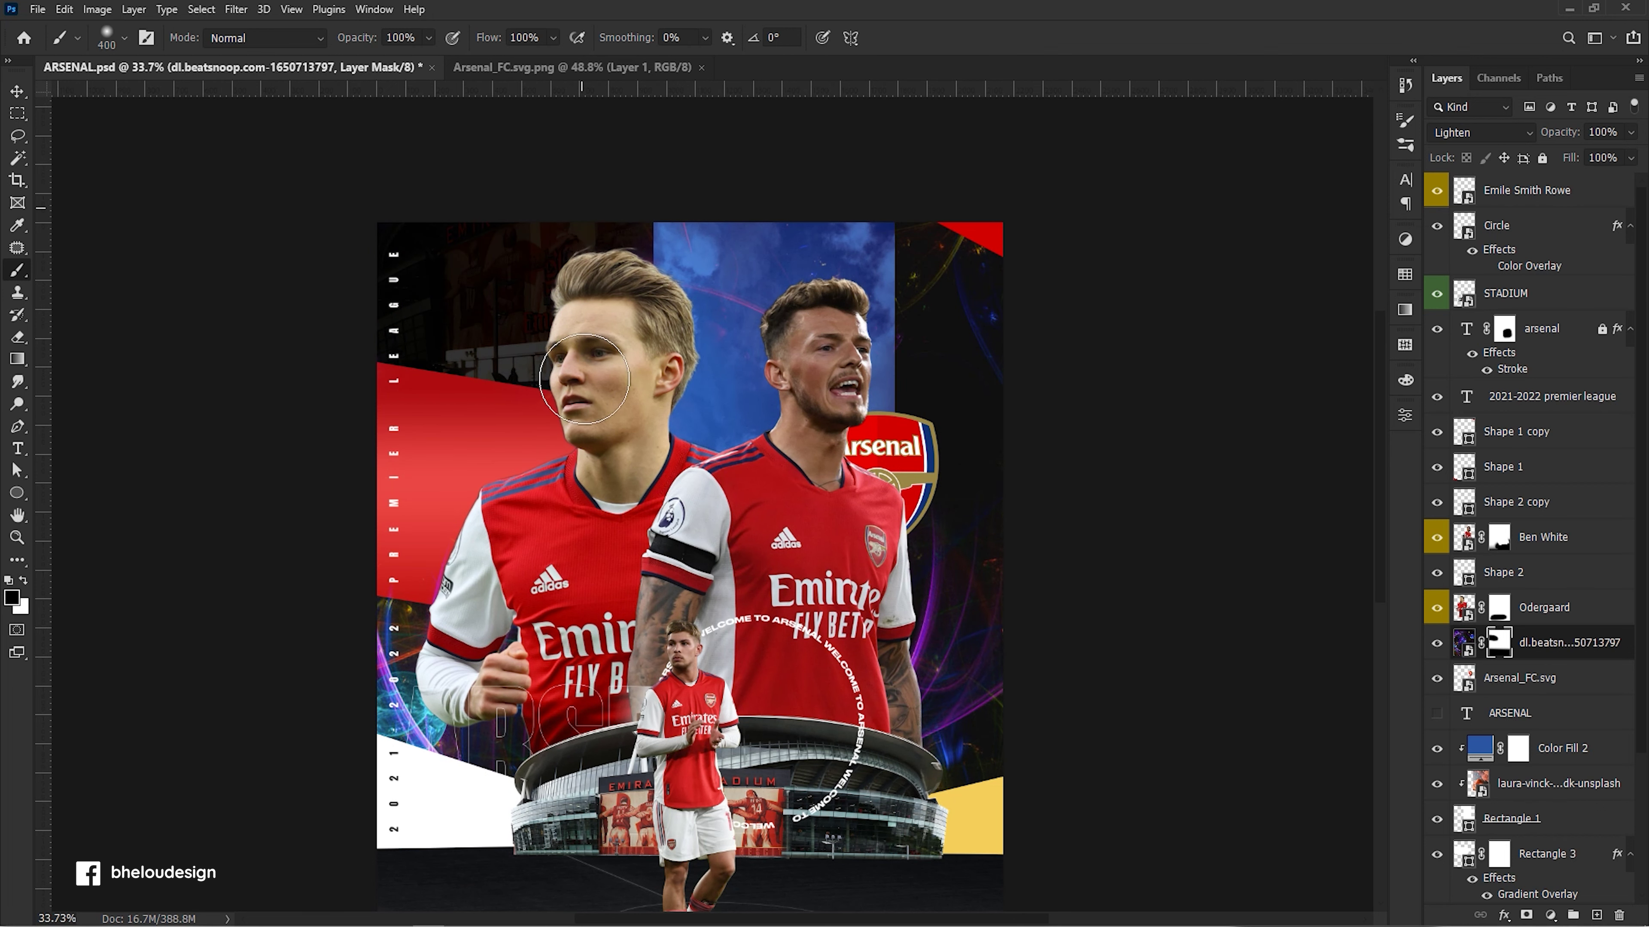
pyautogui.scroll(-2, 487, 397)
pyautogui.scroll(-1, 519, 584)
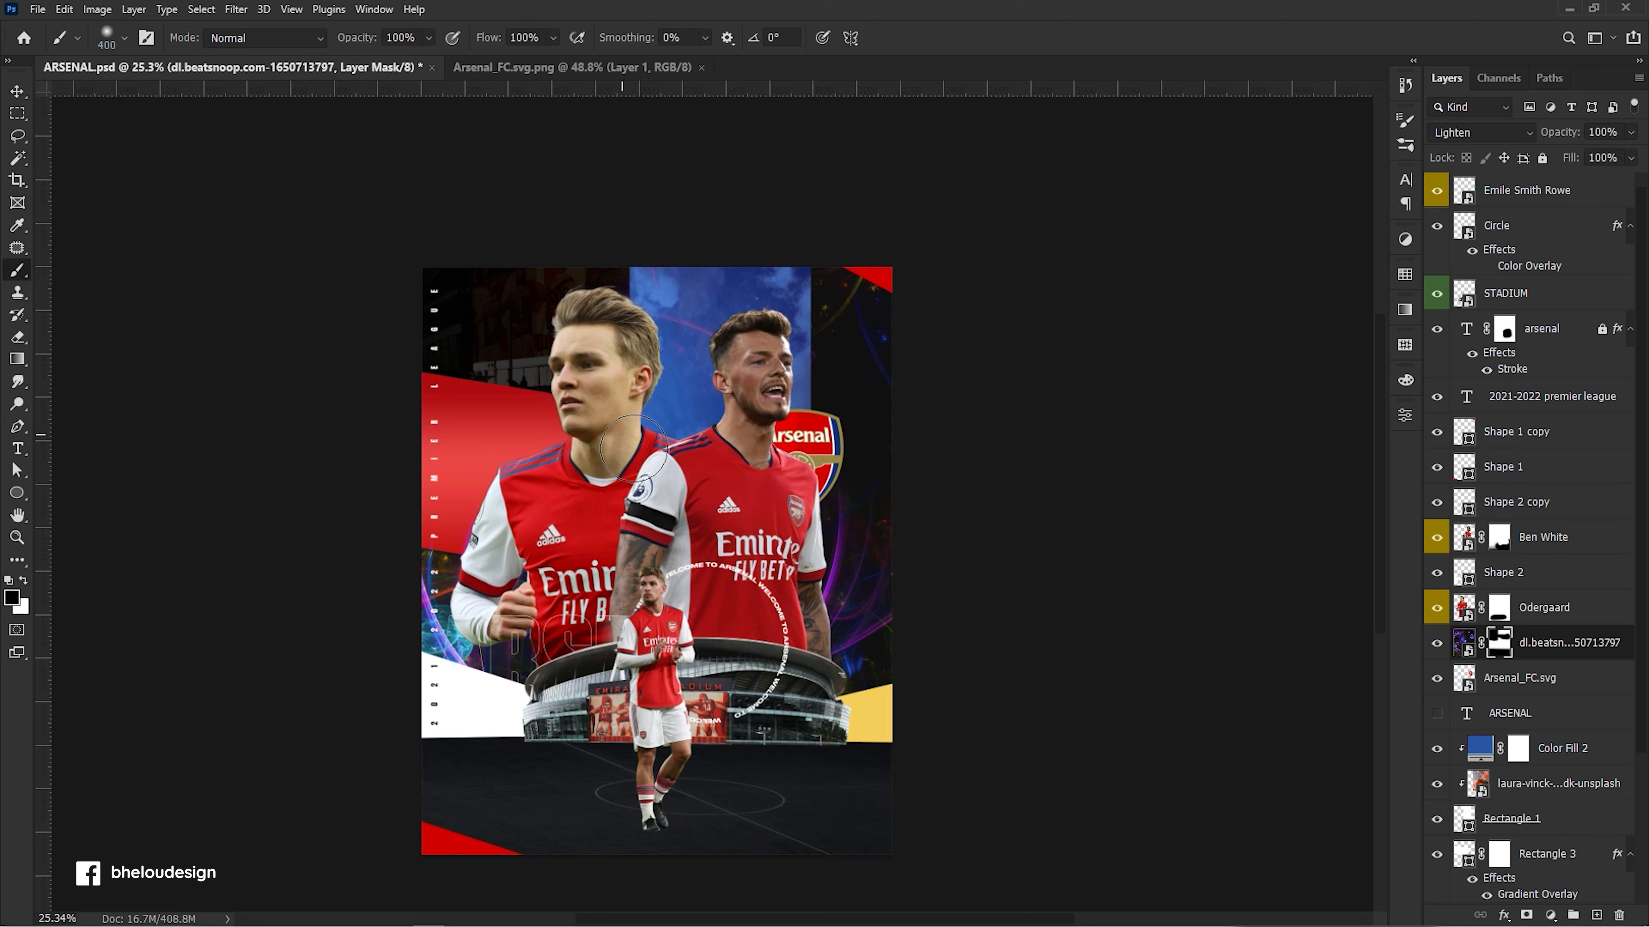
pyautogui.moveTo(558, 784)
pyautogui.mouseDown()
pyautogui.moveTo(805, 783)
pyautogui.moveTo(289, 790)
pyautogui.mouseUp()
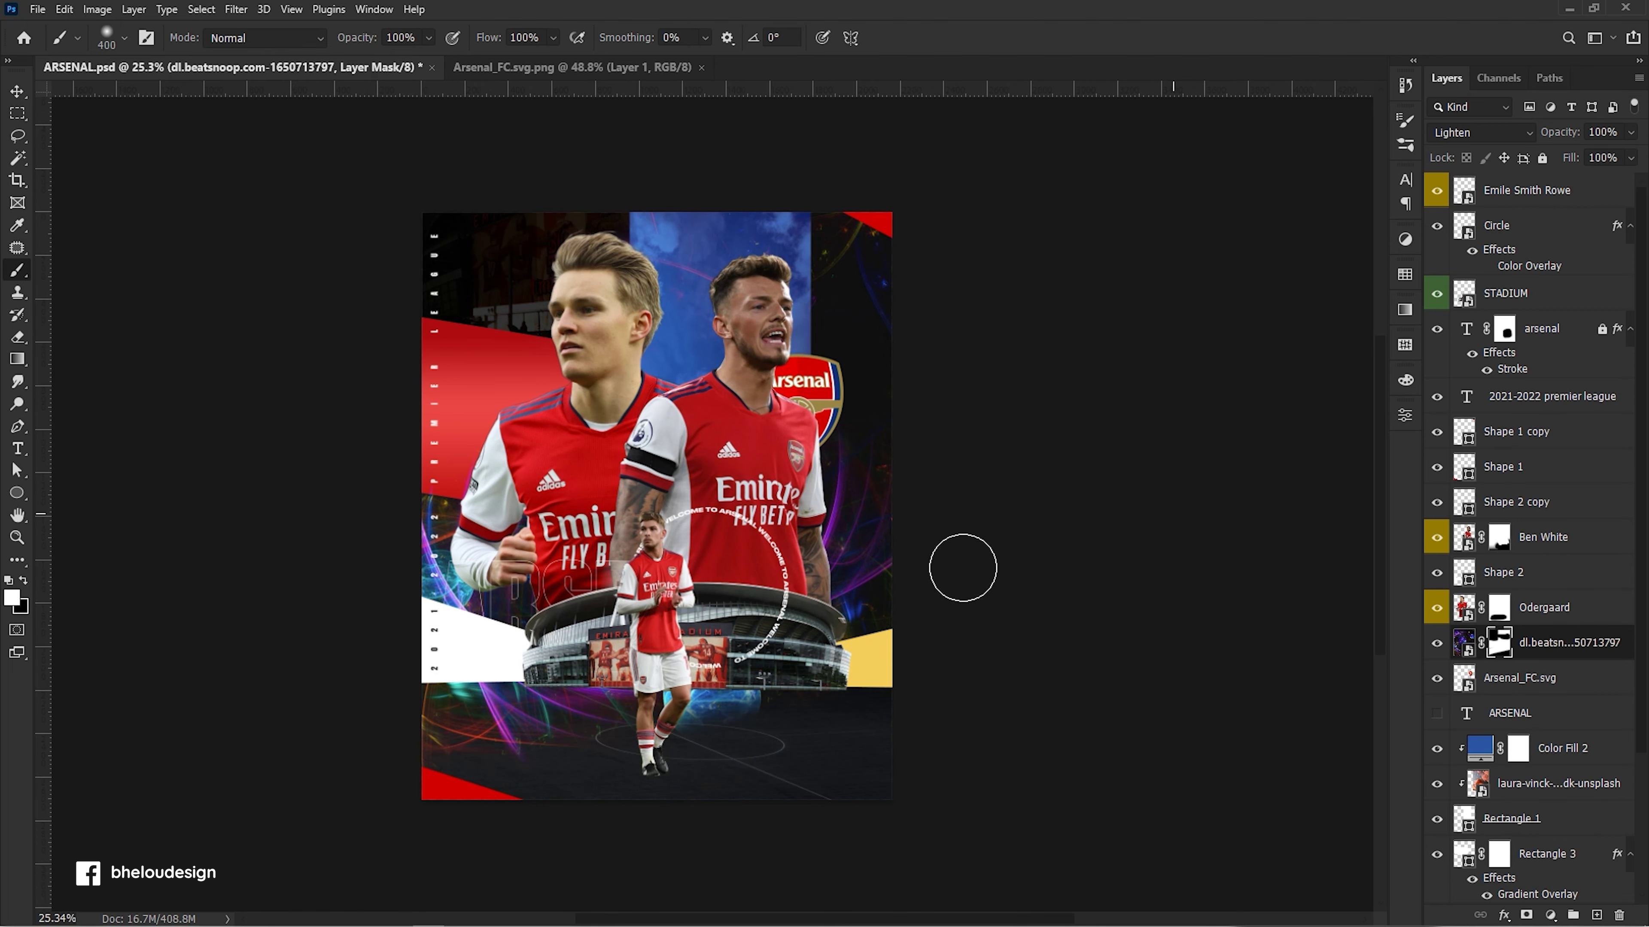
pyautogui.moveTo(746, 714); pyautogui.dragTo(657, 733)
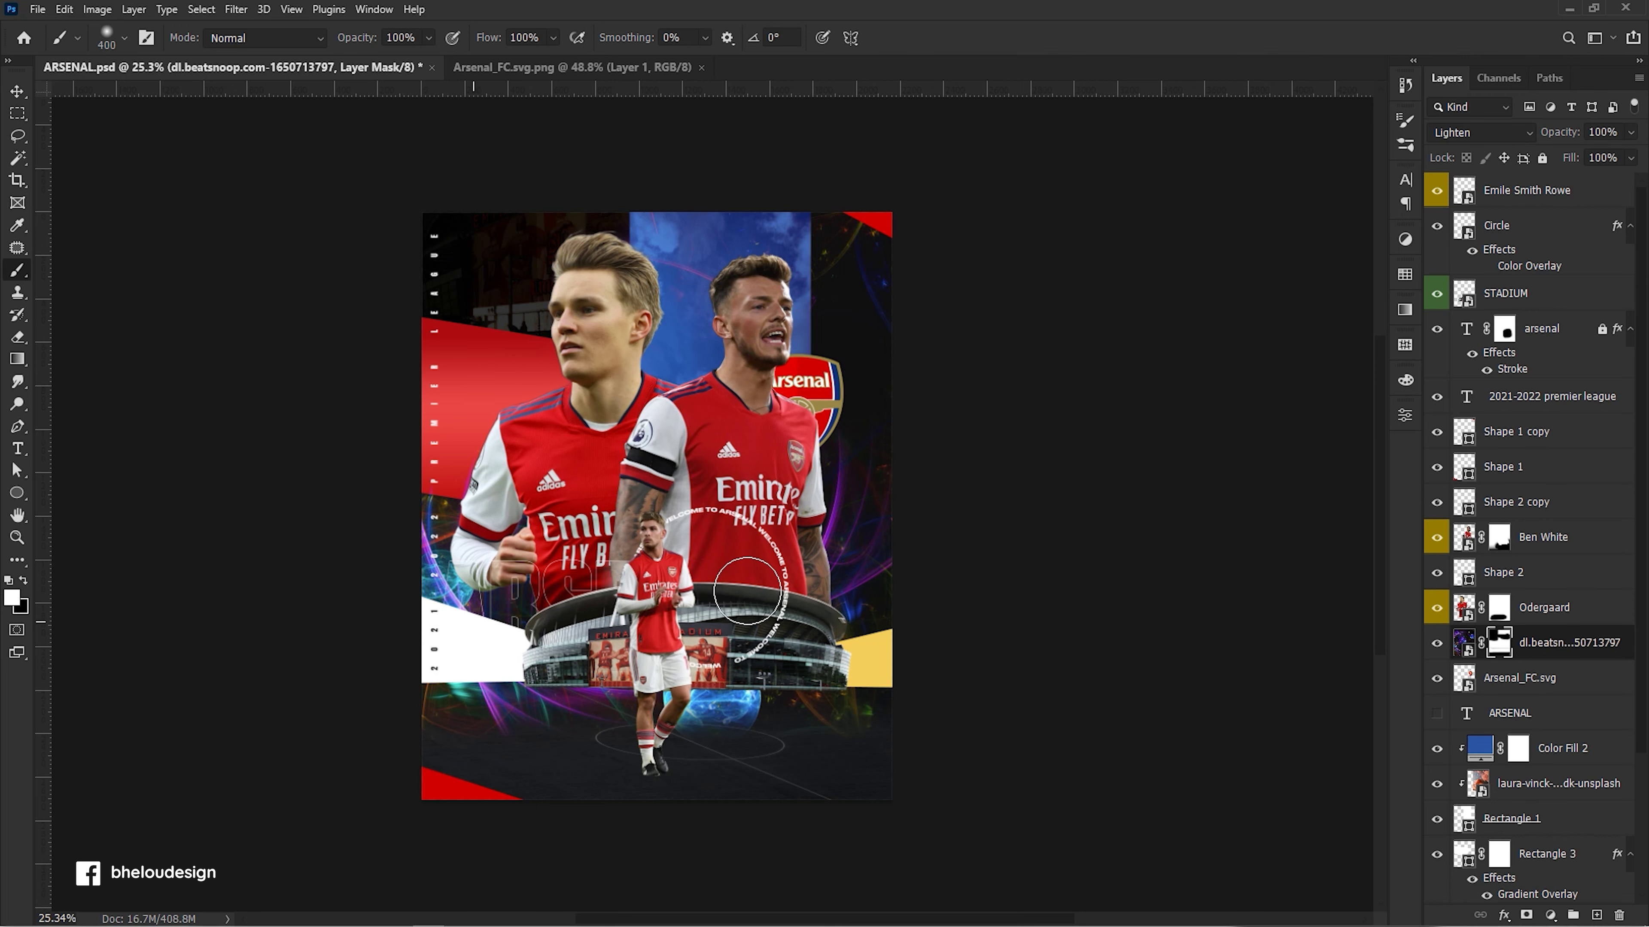
# Paint white on the mask to bring back a blue orb near the crest and edge streaks.
pyautogui.press('x')
pyautogui.hotkey('ctrl', 'z')
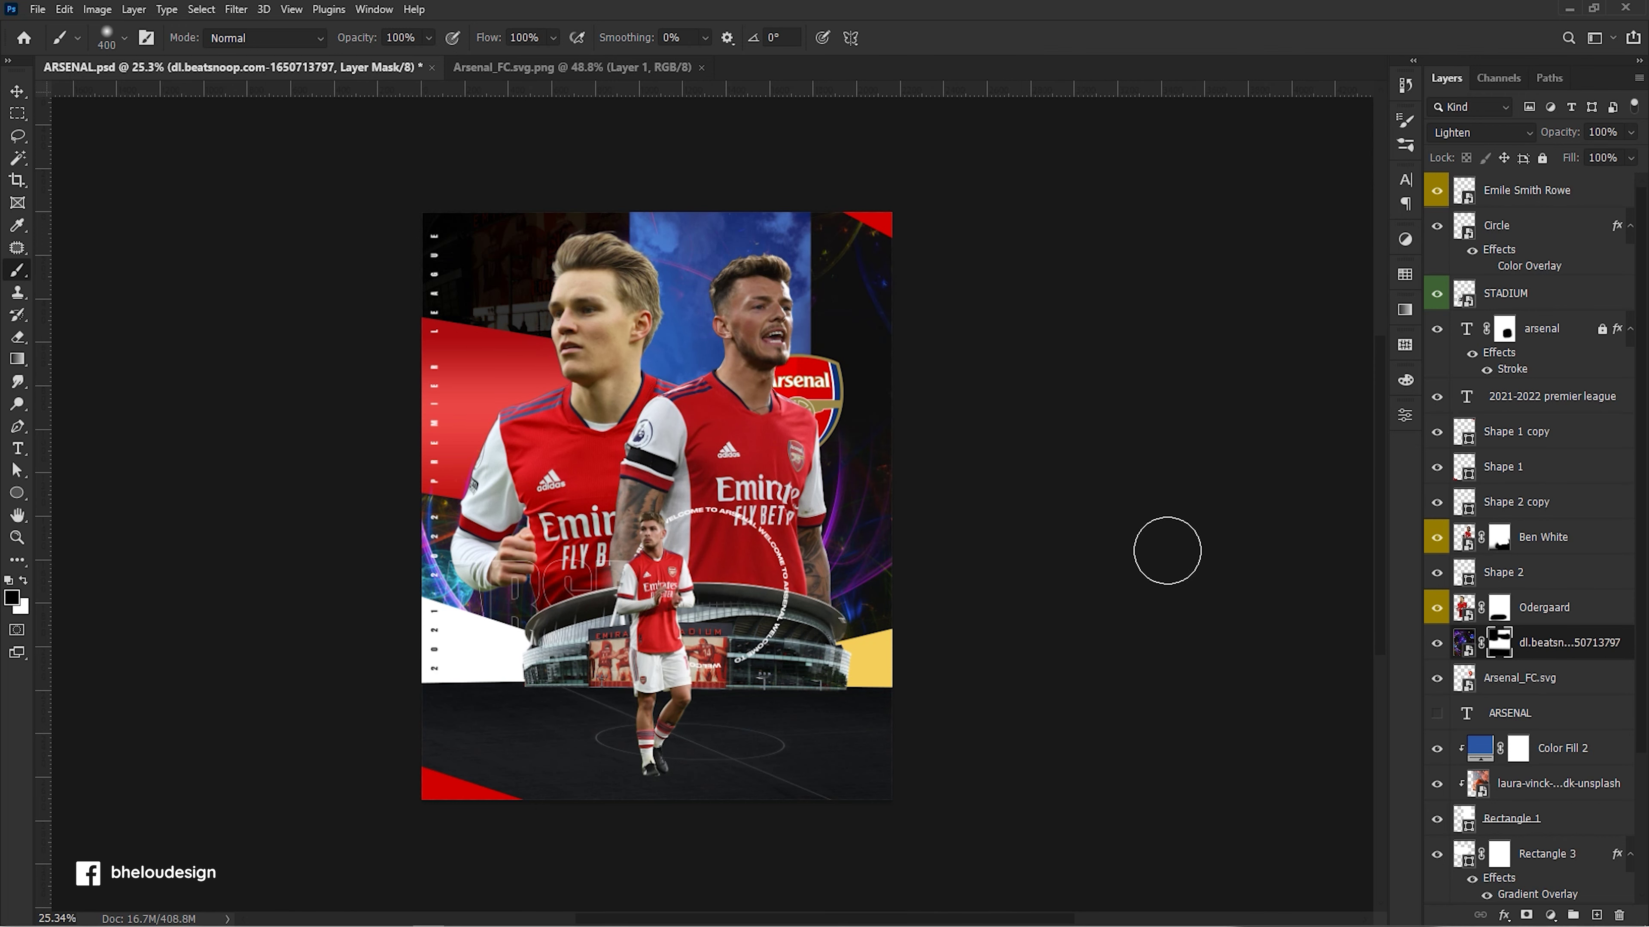
pyautogui.moveTo(855, 498); pyautogui.dragTo(789, 230)
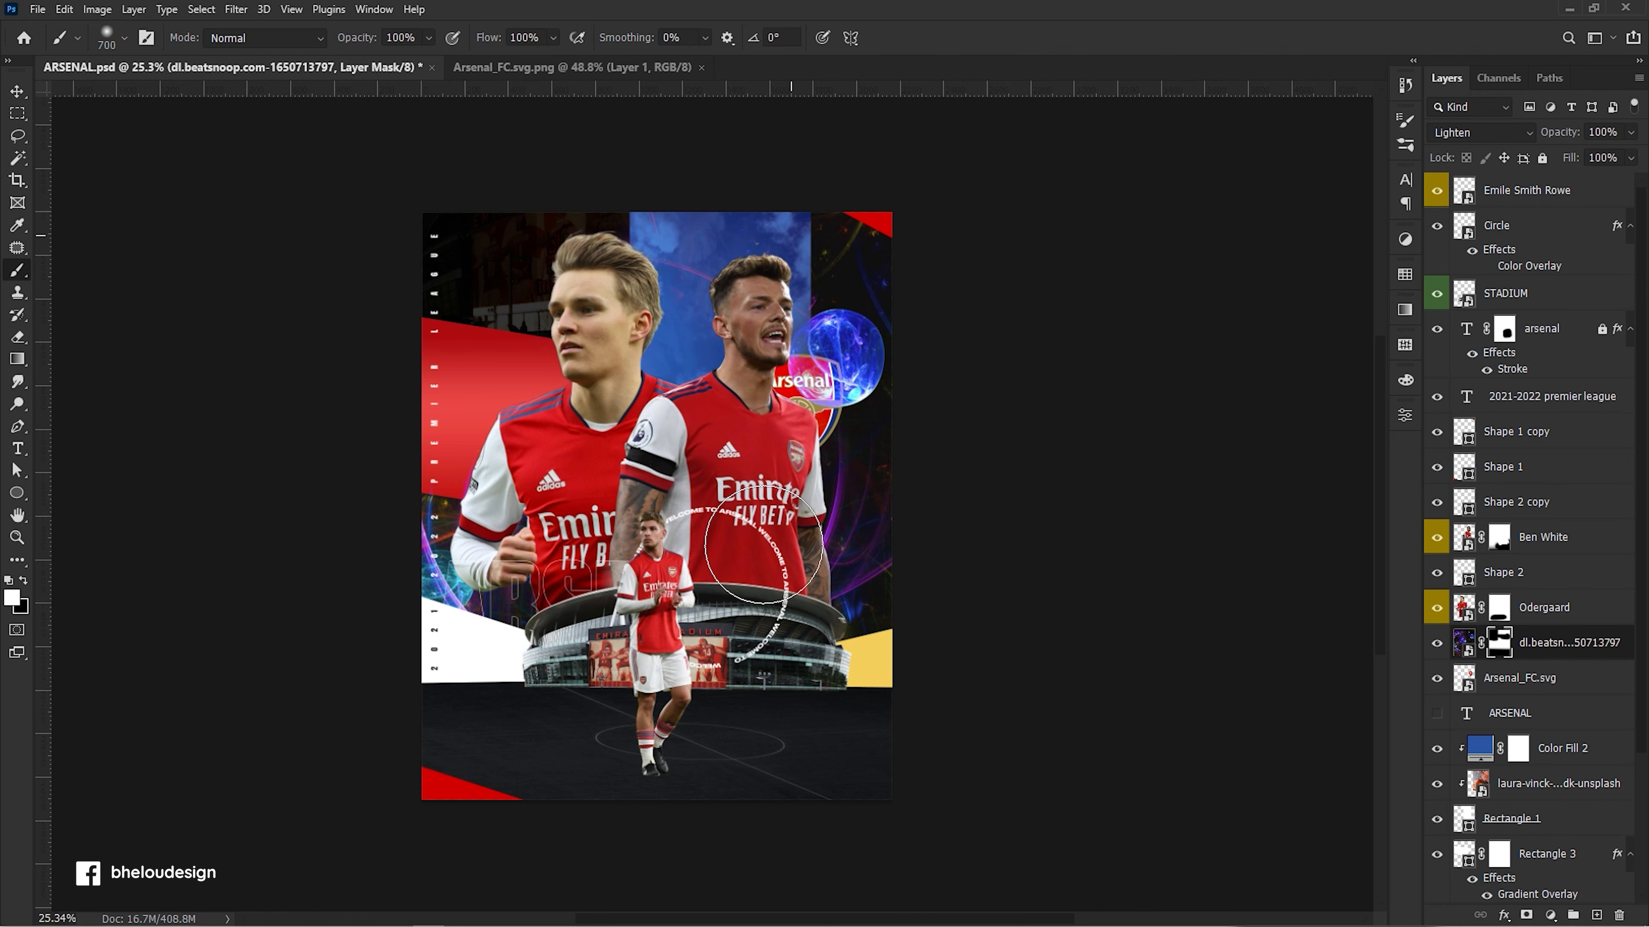
pyautogui.moveTo(779, 664)
pyautogui.mouseDown()
pyautogui.moveTo(751, 857)
pyautogui.moveTo(546, 678)
pyautogui.moveTo(612, 581)
pyautogui.moveTo(94, 248)
pyautogui.moveTo(837, 211)
pyautogui.mouseUp()
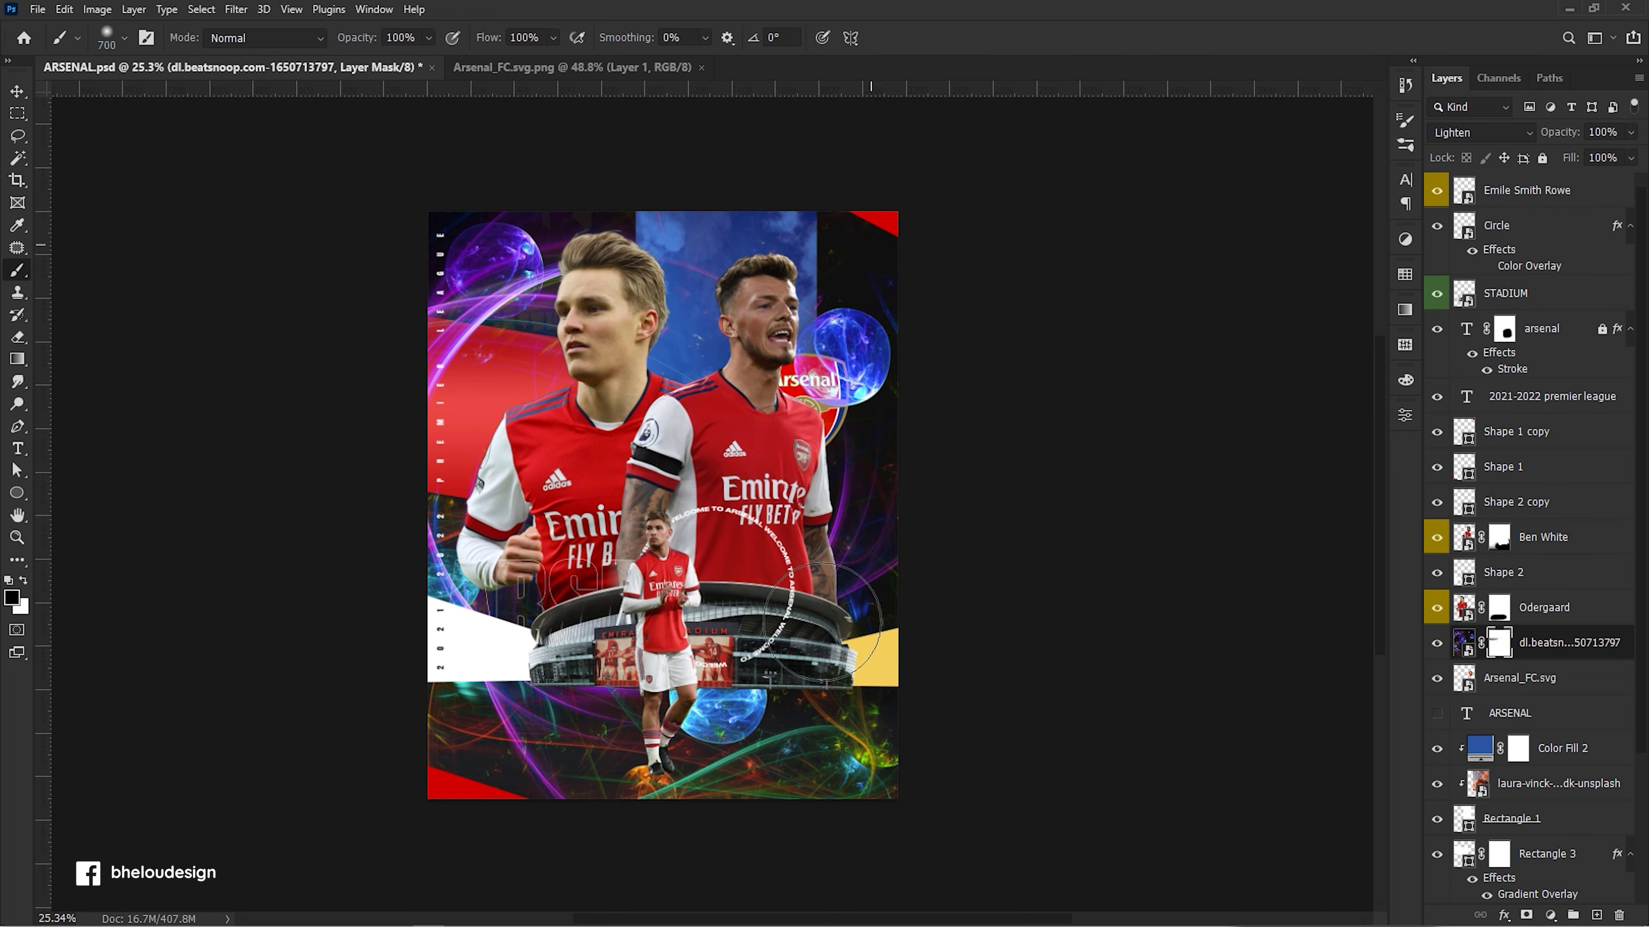
pyautogui.press('x')
# Enlarge the fractal again from its top corner.
pyautogui.hotkey('ctrl', 't')
pyautogui.hotkey('ctrl', '-')
pyautogui.hotkey('ctrl', '-')
pyautogui.moveTo(1013, 150)
pyautogui.mouseDown()
pyautogui.moveTo(910, 233)
pyautogui.moveTo(925, 198)
pyautogui.moveTo(929, 232)
pyautogui.mouseUp()
pyautogui.press('Return')
pyautogui.scroll(3, 939, 782)
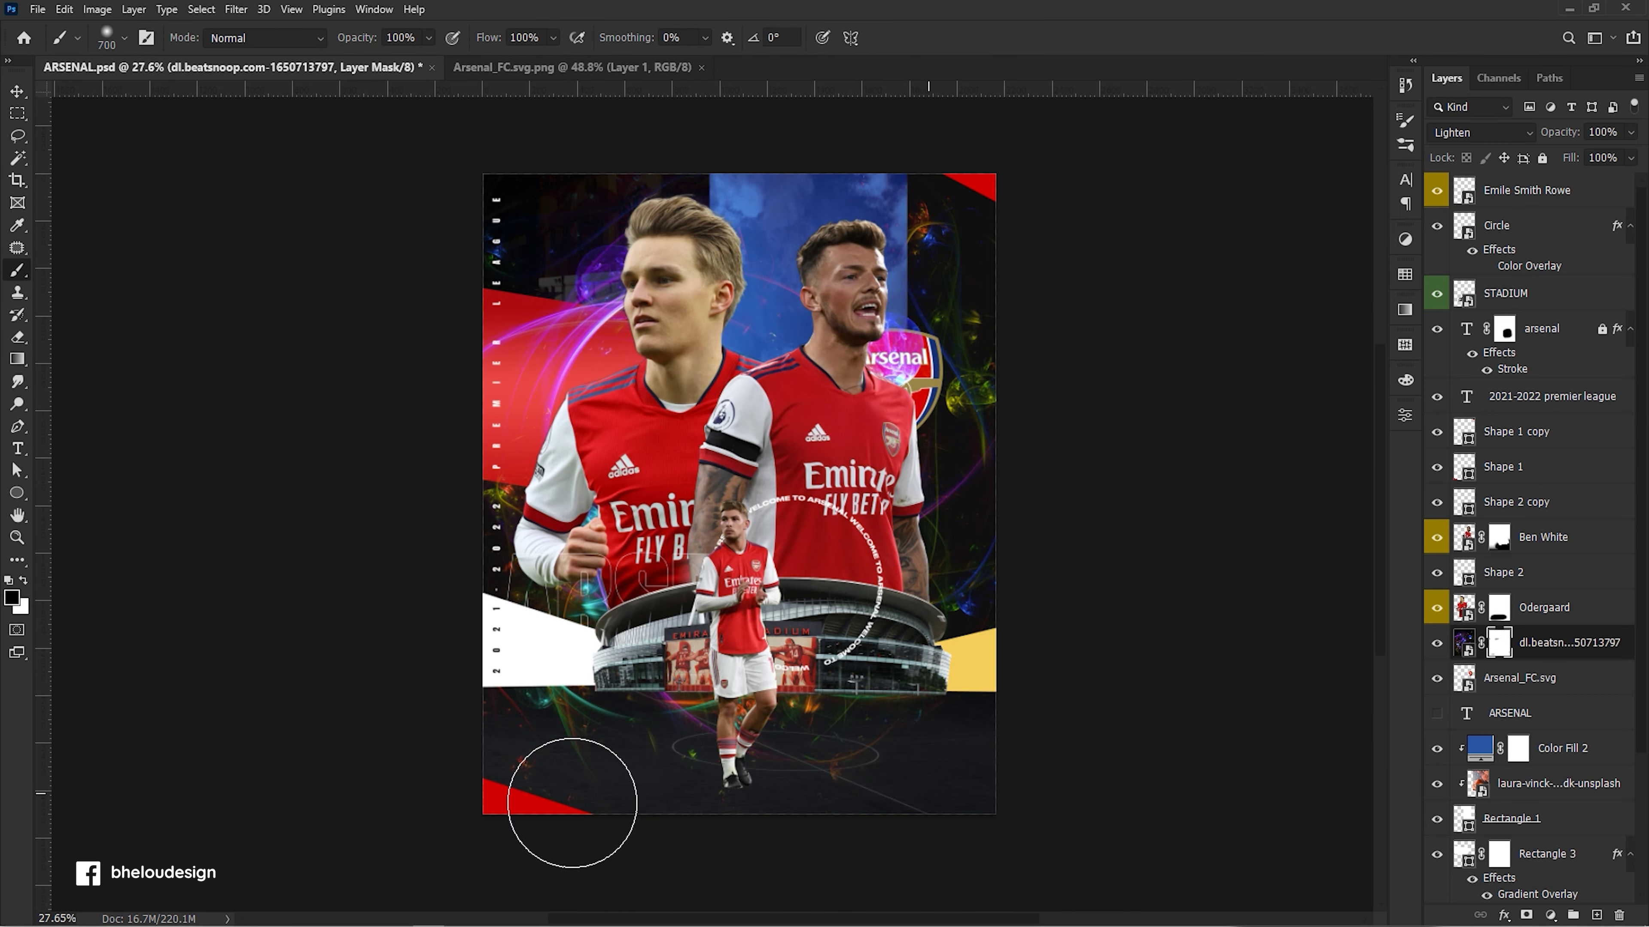
# Try masking out the upper-left purple glow, undo it, and add a Hue/Saturation adjustment.
pyautogui.press('x')
pyautogui.scroll(2, 546, 745)
pyautogui.scroll(1, 483, 257)
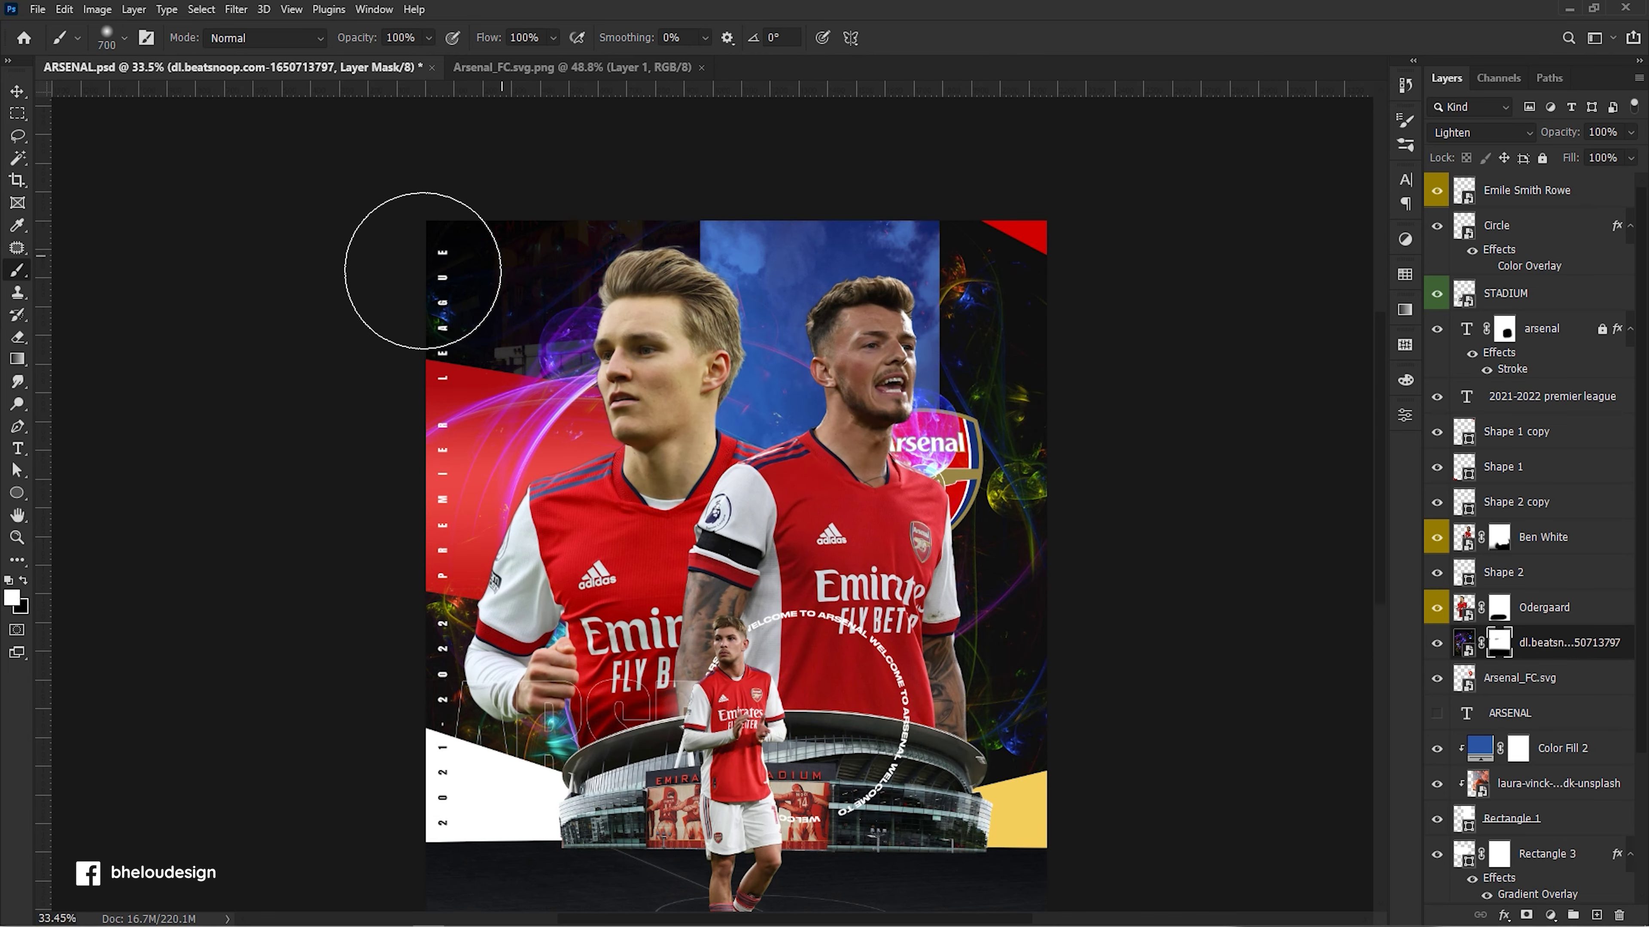
pyautogui.moveTo(519, 293); pyautogui.dragTo(646, 347)
pyautogui.hotkey('ctrl', 'z')
pyautogui.press('x')
pyautogui.scroll(1, 1018, 735)
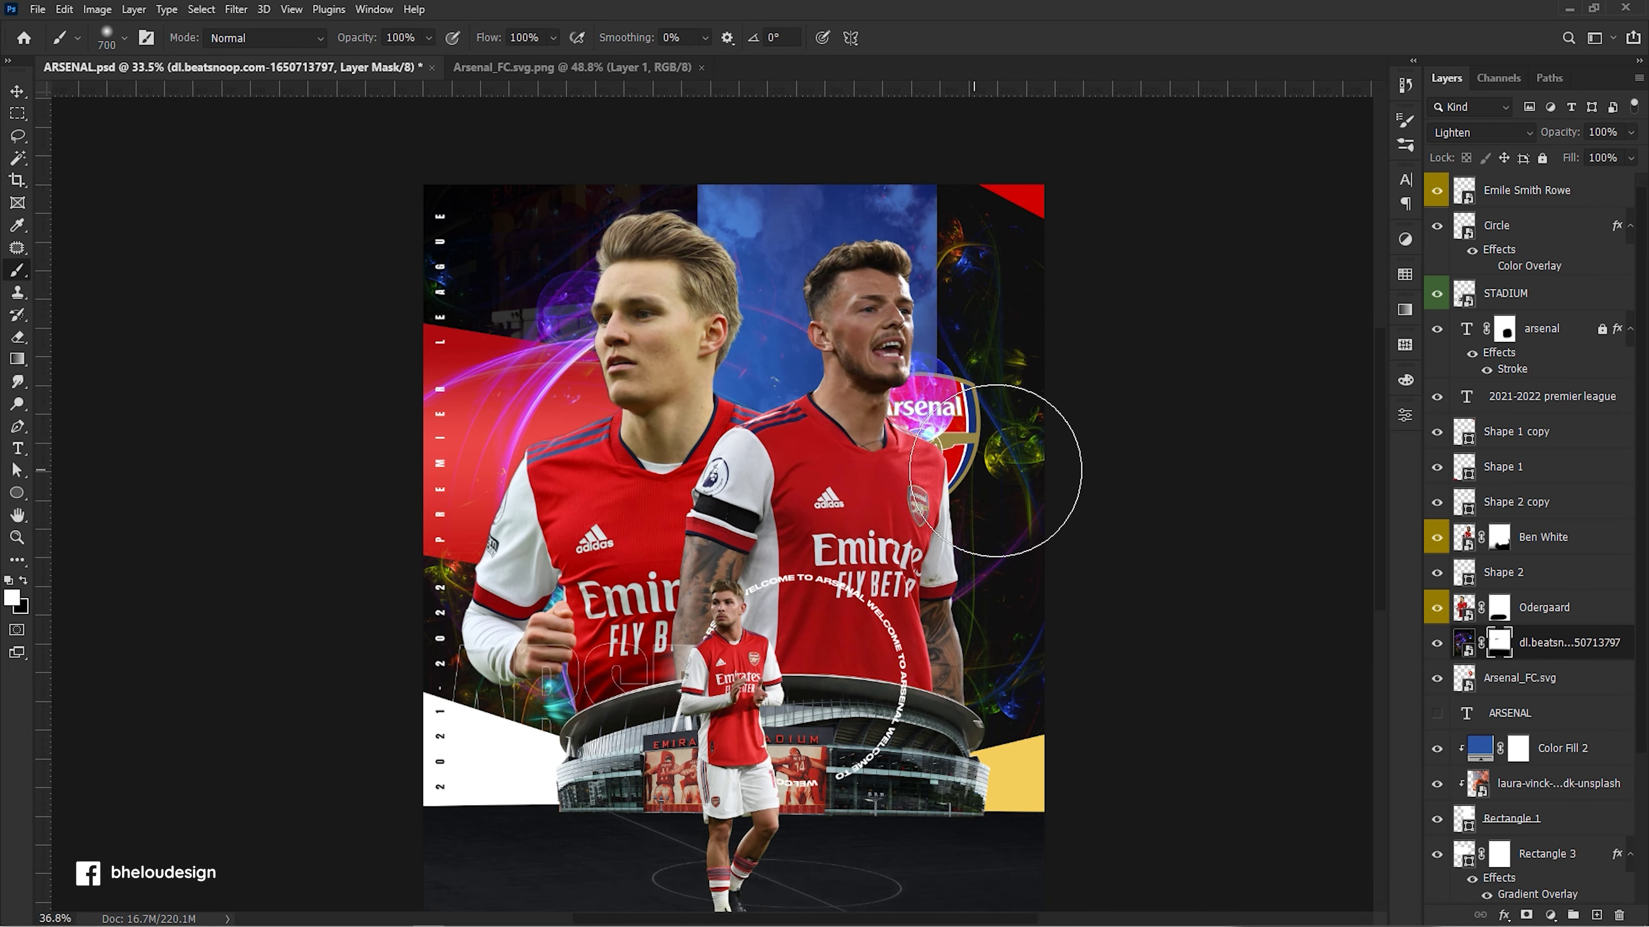
pyautogui.click(1551, 915)
# Colorize the fractal overlay with Hue/Saturation at hue 39, saturation 84, turning it golden orange.
pyautogui.click(1571, 752)
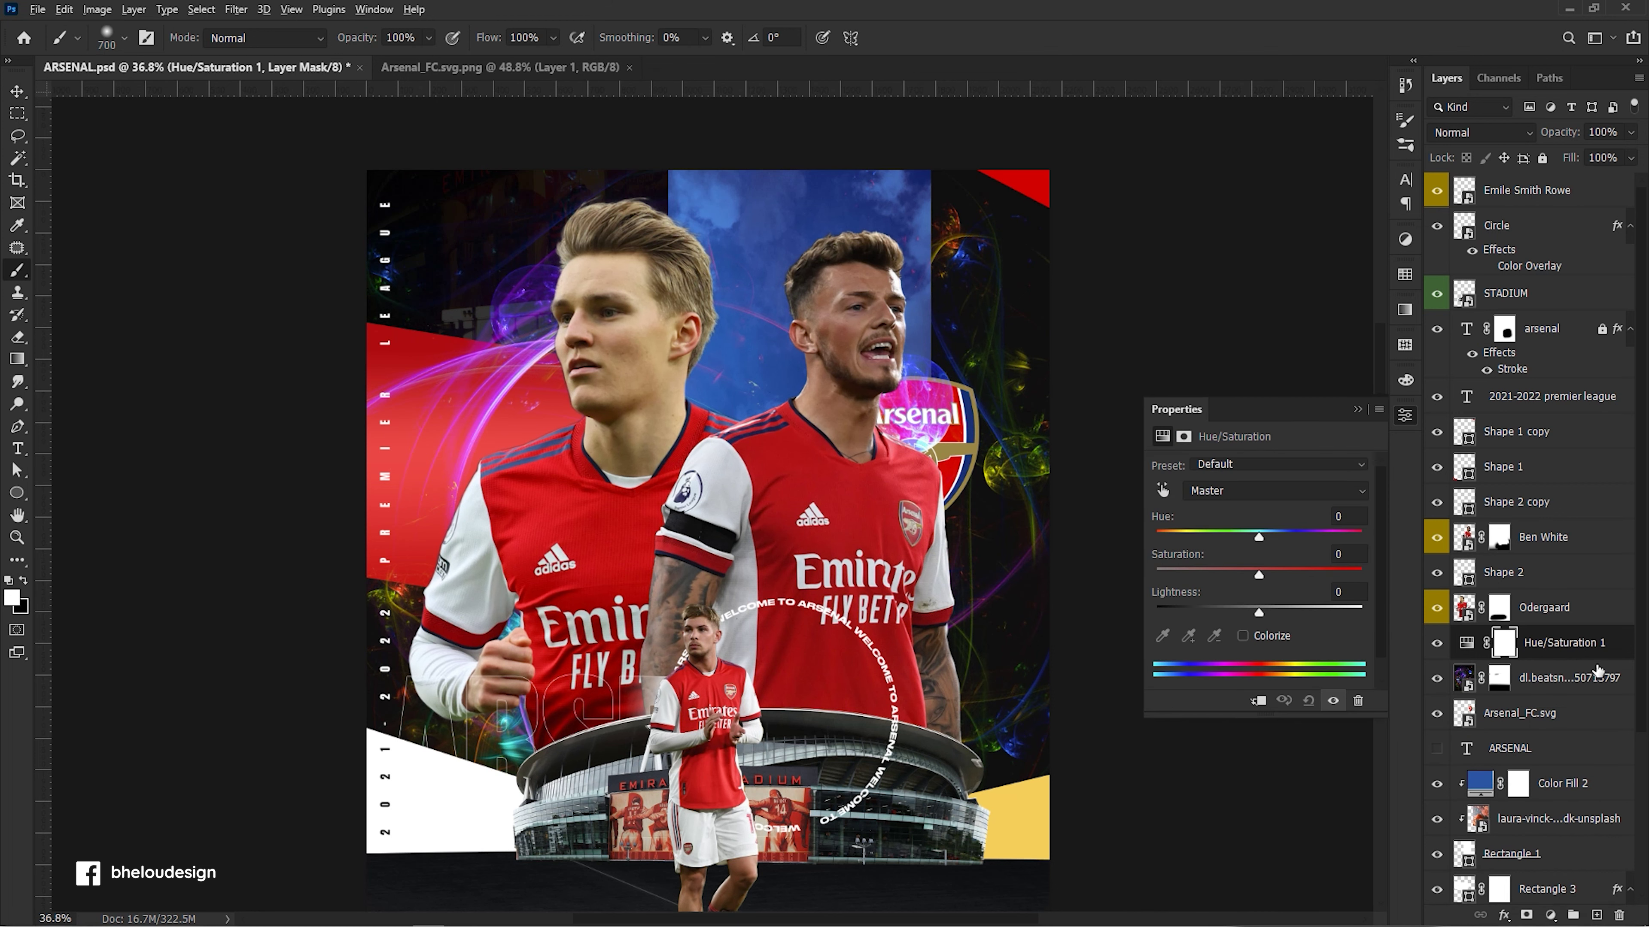
pyautogui.moveTo(1262, 538); pyautogui.dragTo(1350, 533)
pyautogui.moveTo(1208, 574); pyautogui.dragTo(1337, 574)
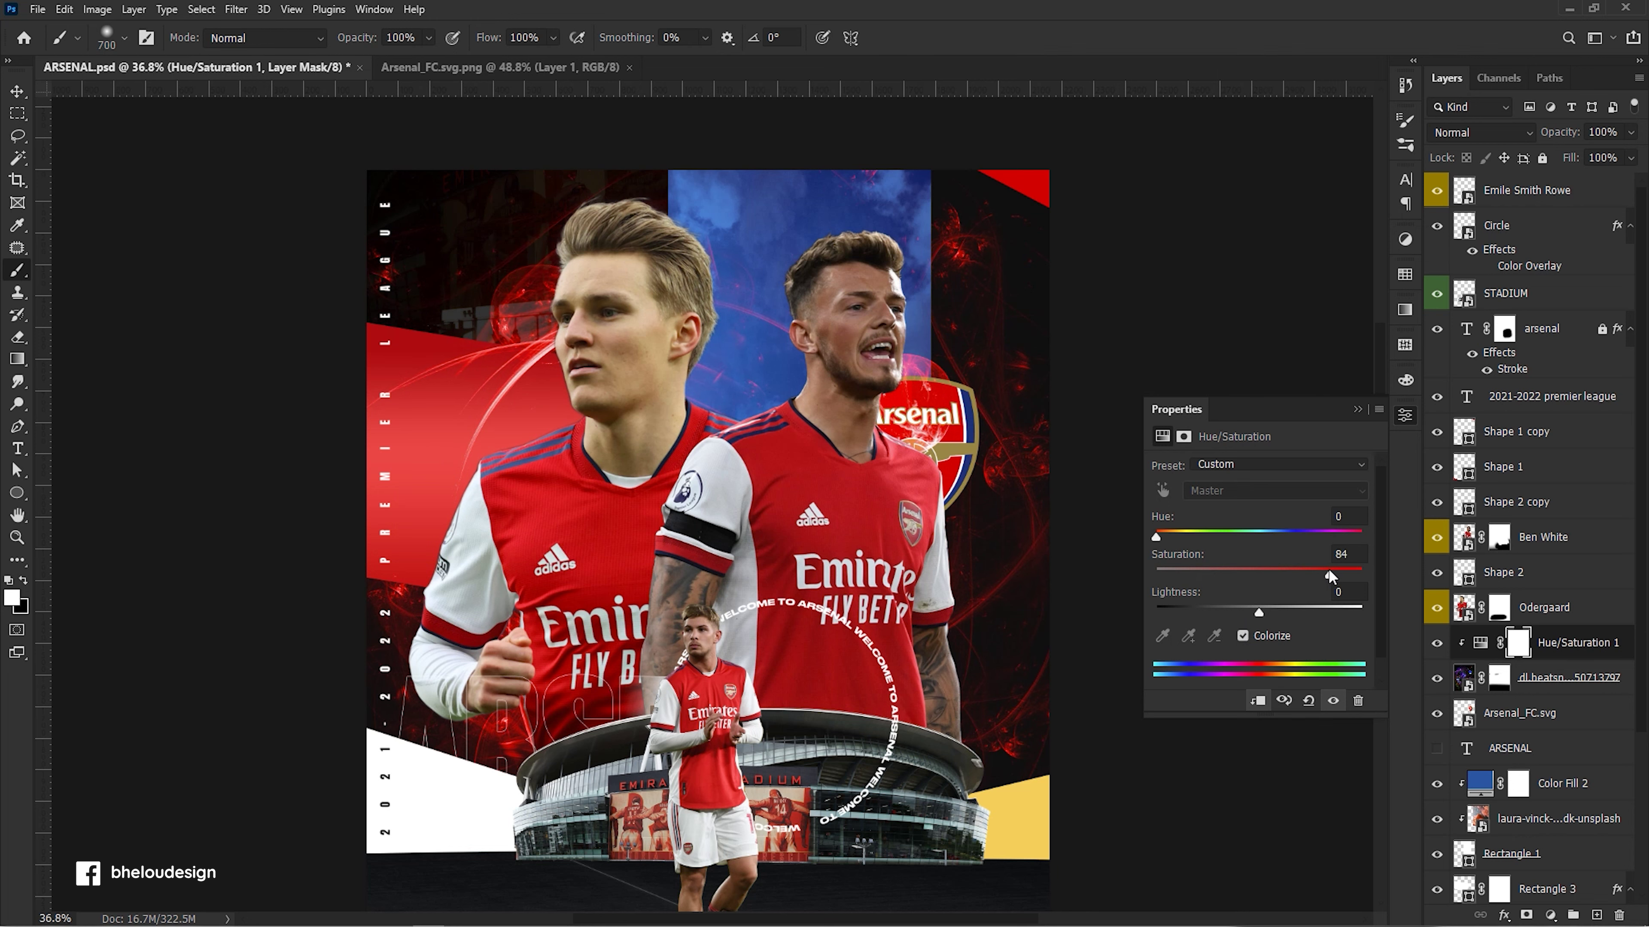
pyautogui.click(1357, 409)
pyautogui.press('v')
pyautogui.scroll(-2, 1128, 471)
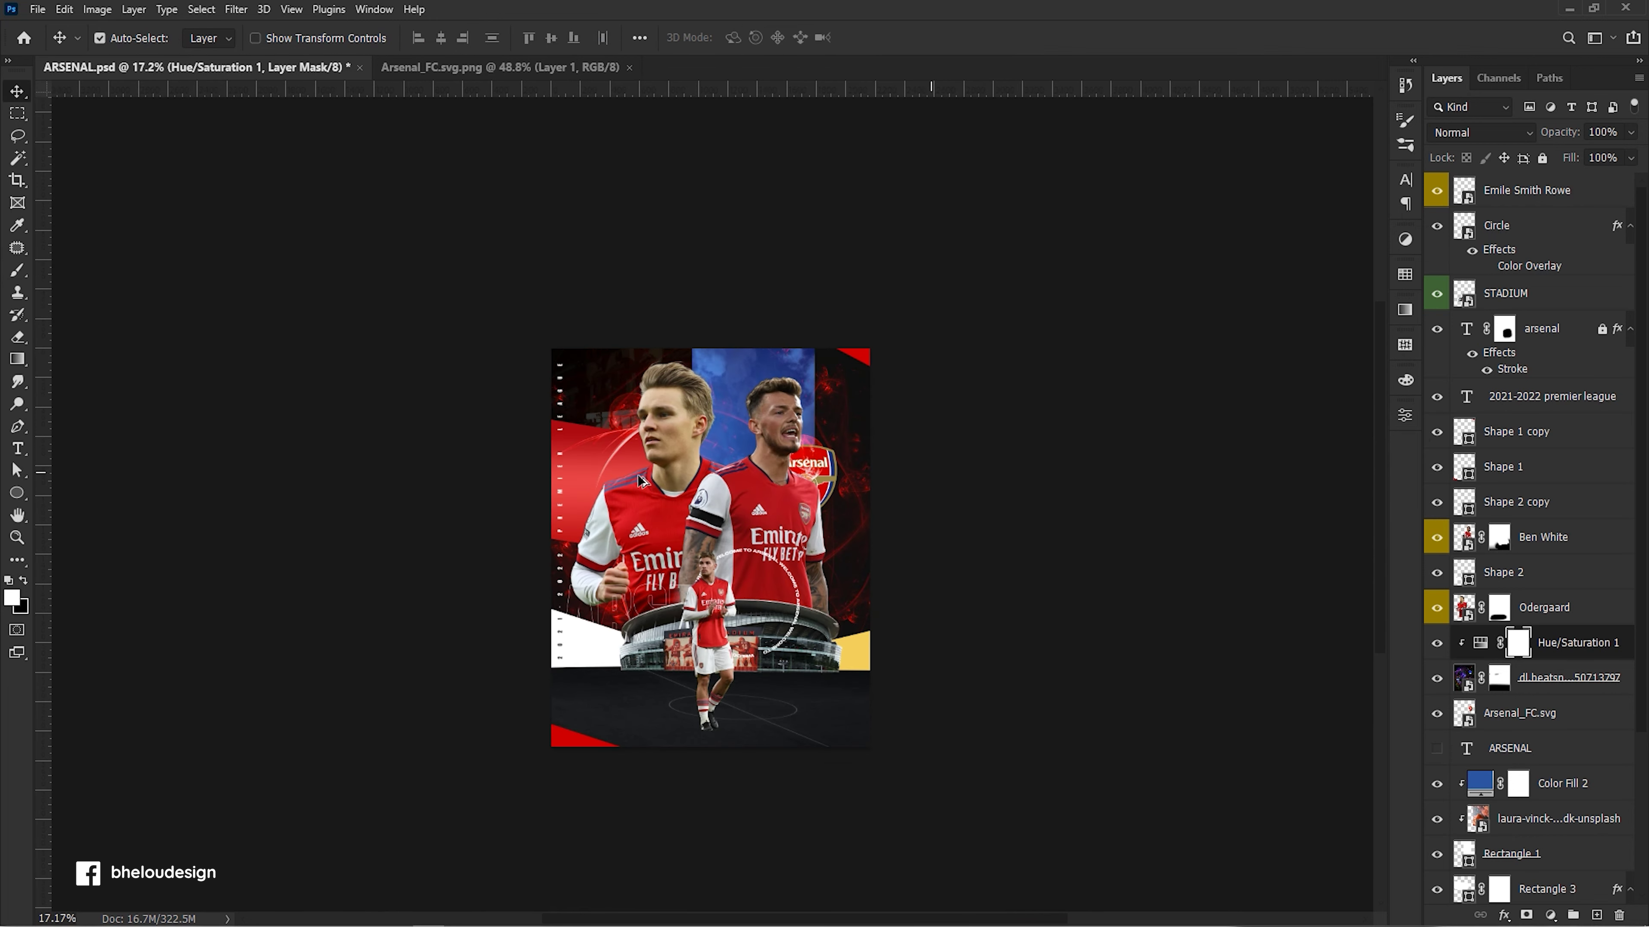
pyautogui.click(1400, 419)
pyautogui.moveTo(1172, 531); pyautogui.dragTo(1178, 531)
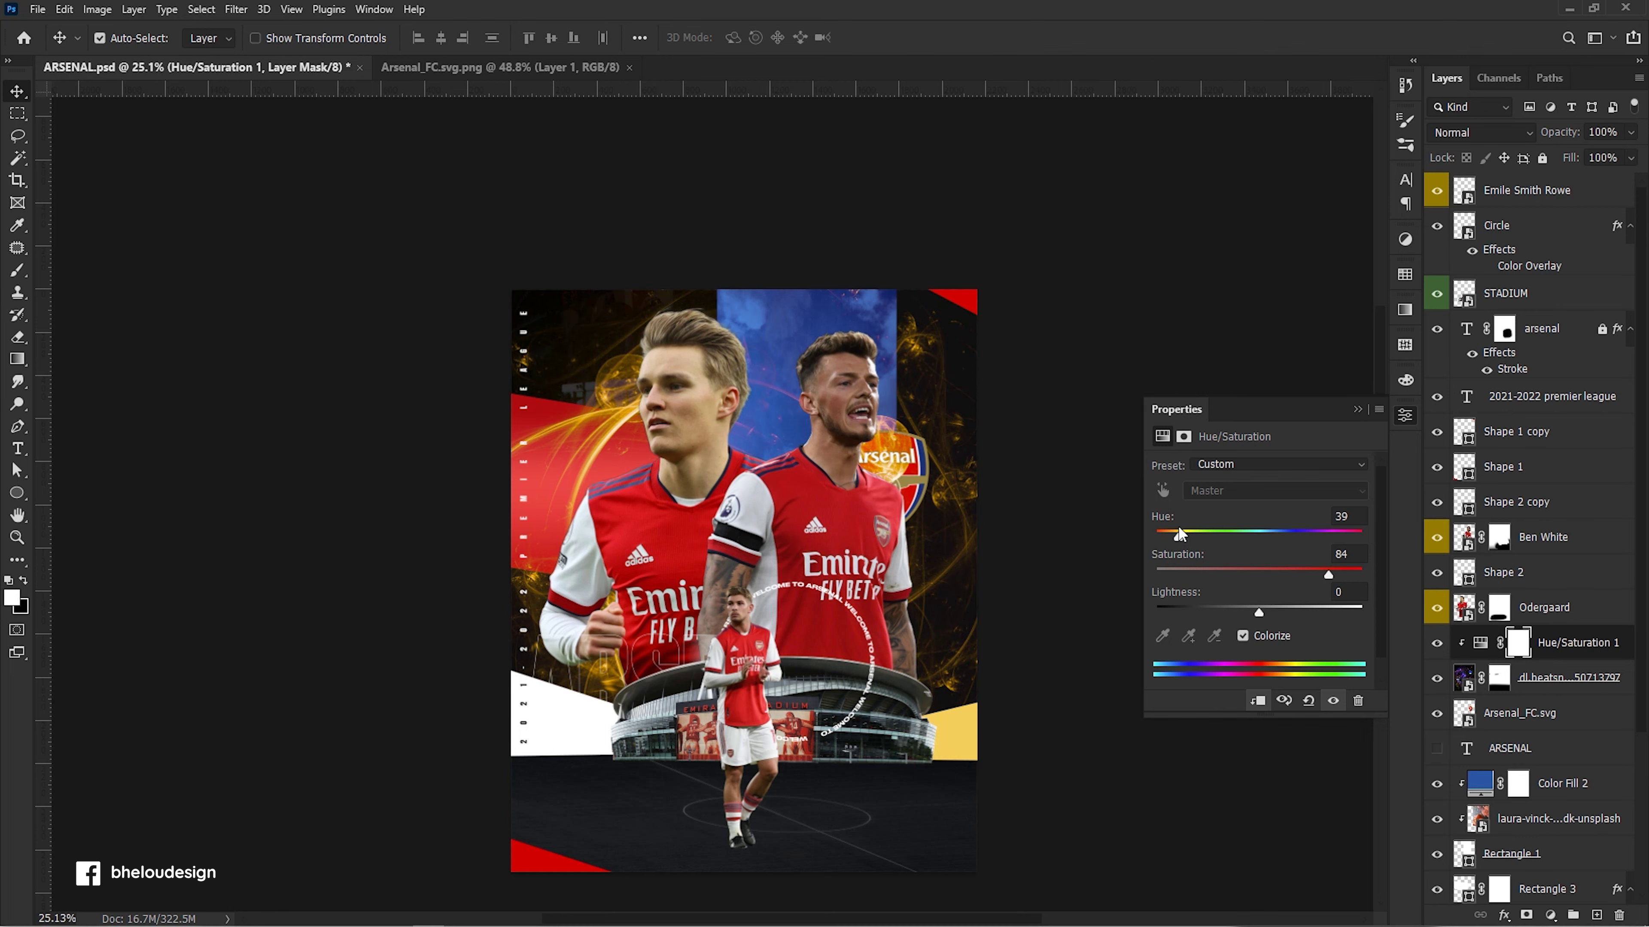
pyautogui.hotkey('ctrl', '0')
pyautogui.click(968, 478)
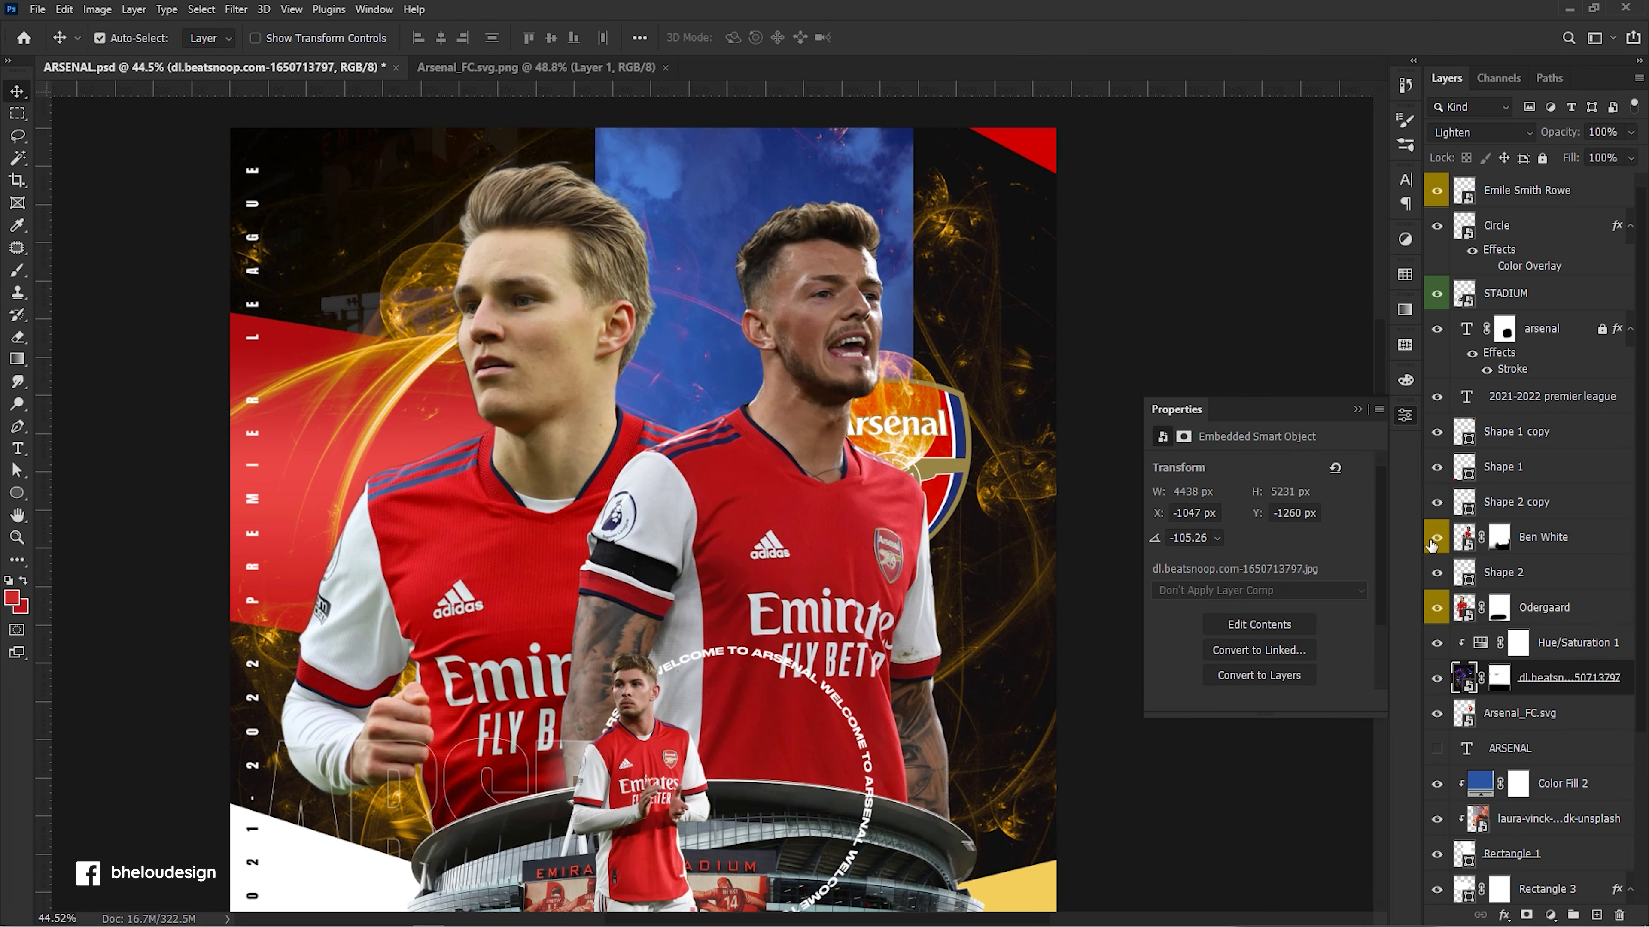
# Scale the Arsenal crest and place it beside Ben White's head.
pyautogui.keyDown('shift'); pyautogui.click(1572, 656); pyautogui.keyUp('shift')
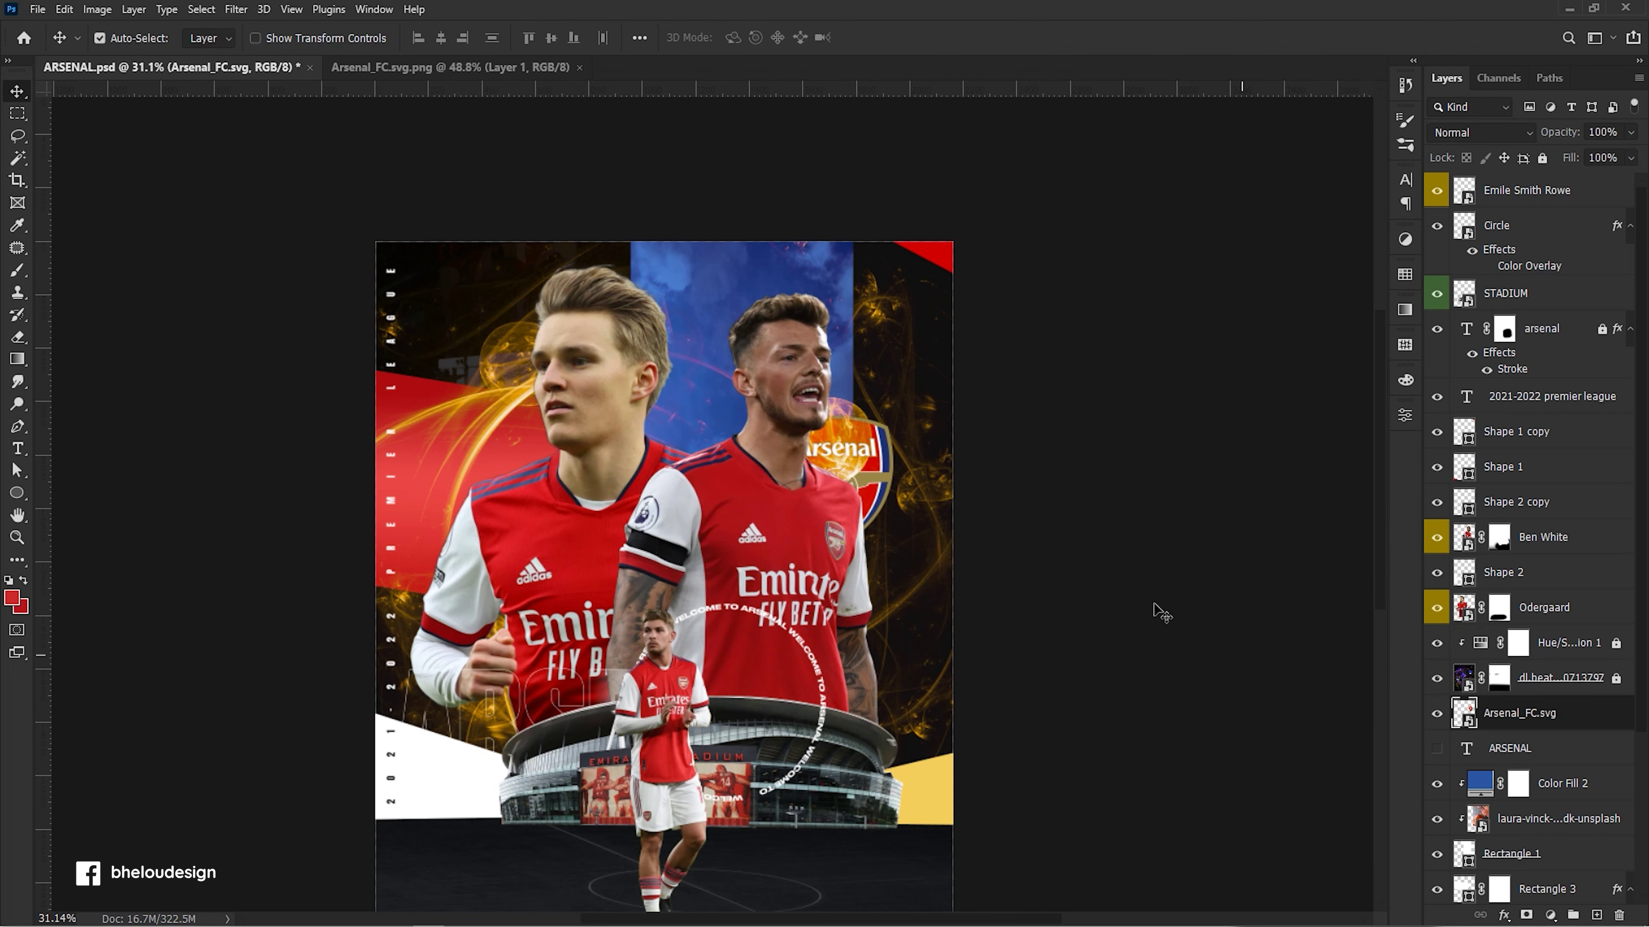
pyautogui.hotkey('ctrl', 't')
pyautogui.moveTo(857, 467); pyautogui.dragTo(705, 465)
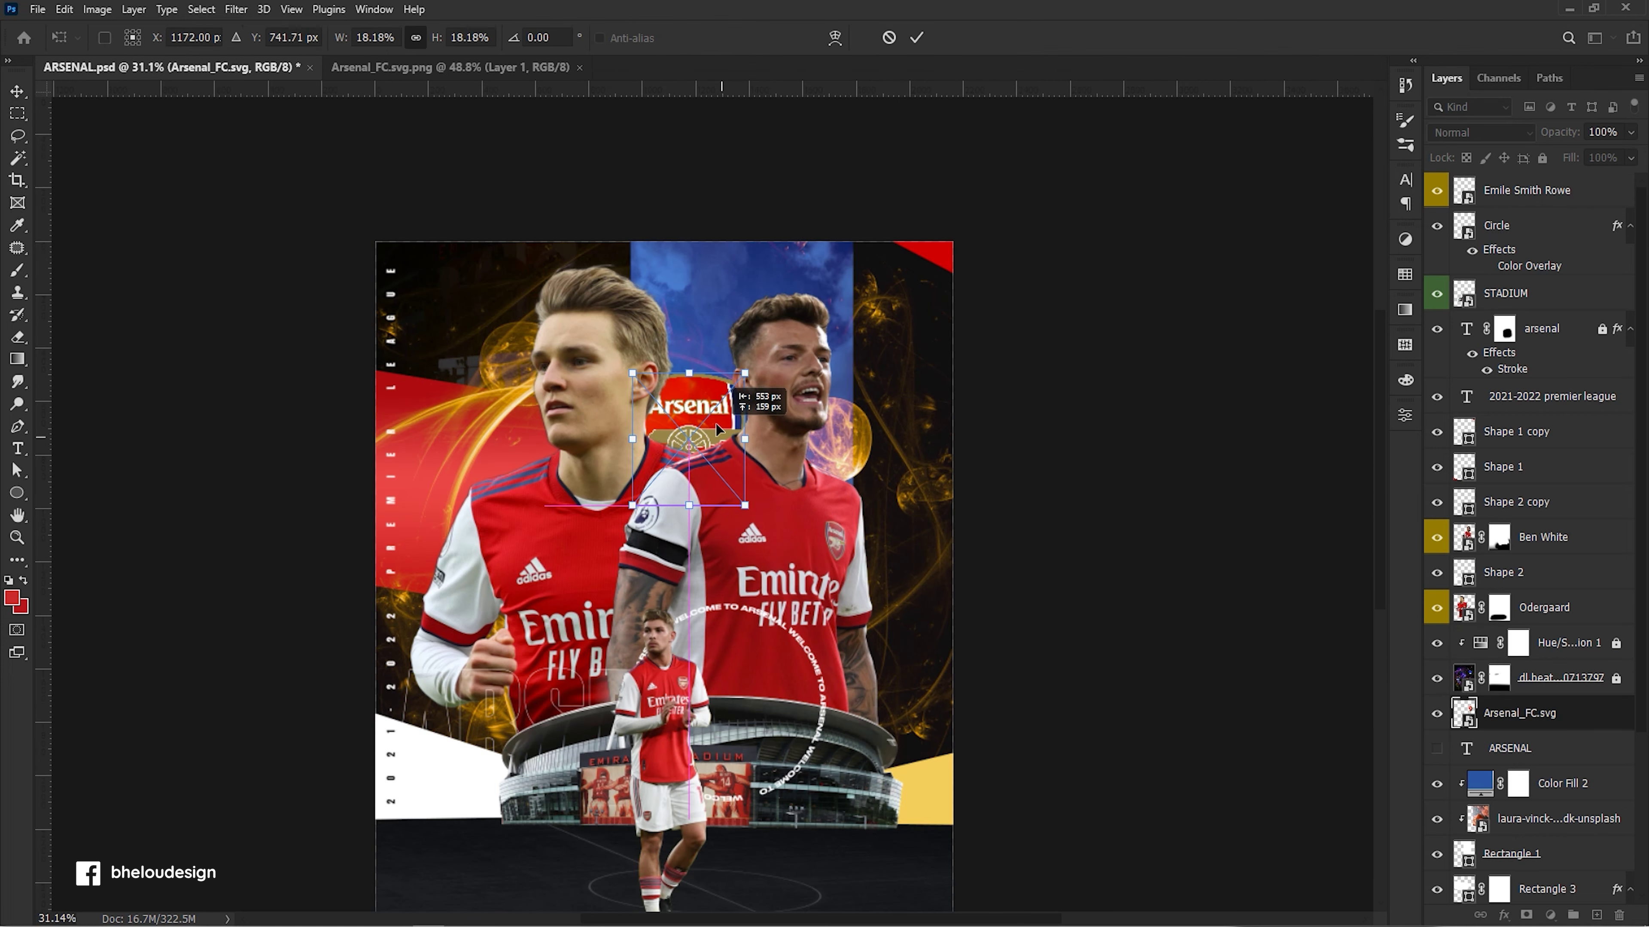
pyautogui.moveTo(740, 413); pyautogui.dragTo(789, 356)
pyautogui.moveTo(744, 418)
pyautogui.mouseDown()
pyautogui.moveTo(531, 717)
pyautogui.moveTo(766, 279)
pyautogui.moveTo(731, 430)
pyautogui.mouseUp()
pyautogui.moveTo(772, 362); pyautogui.dragTo(753, 387)
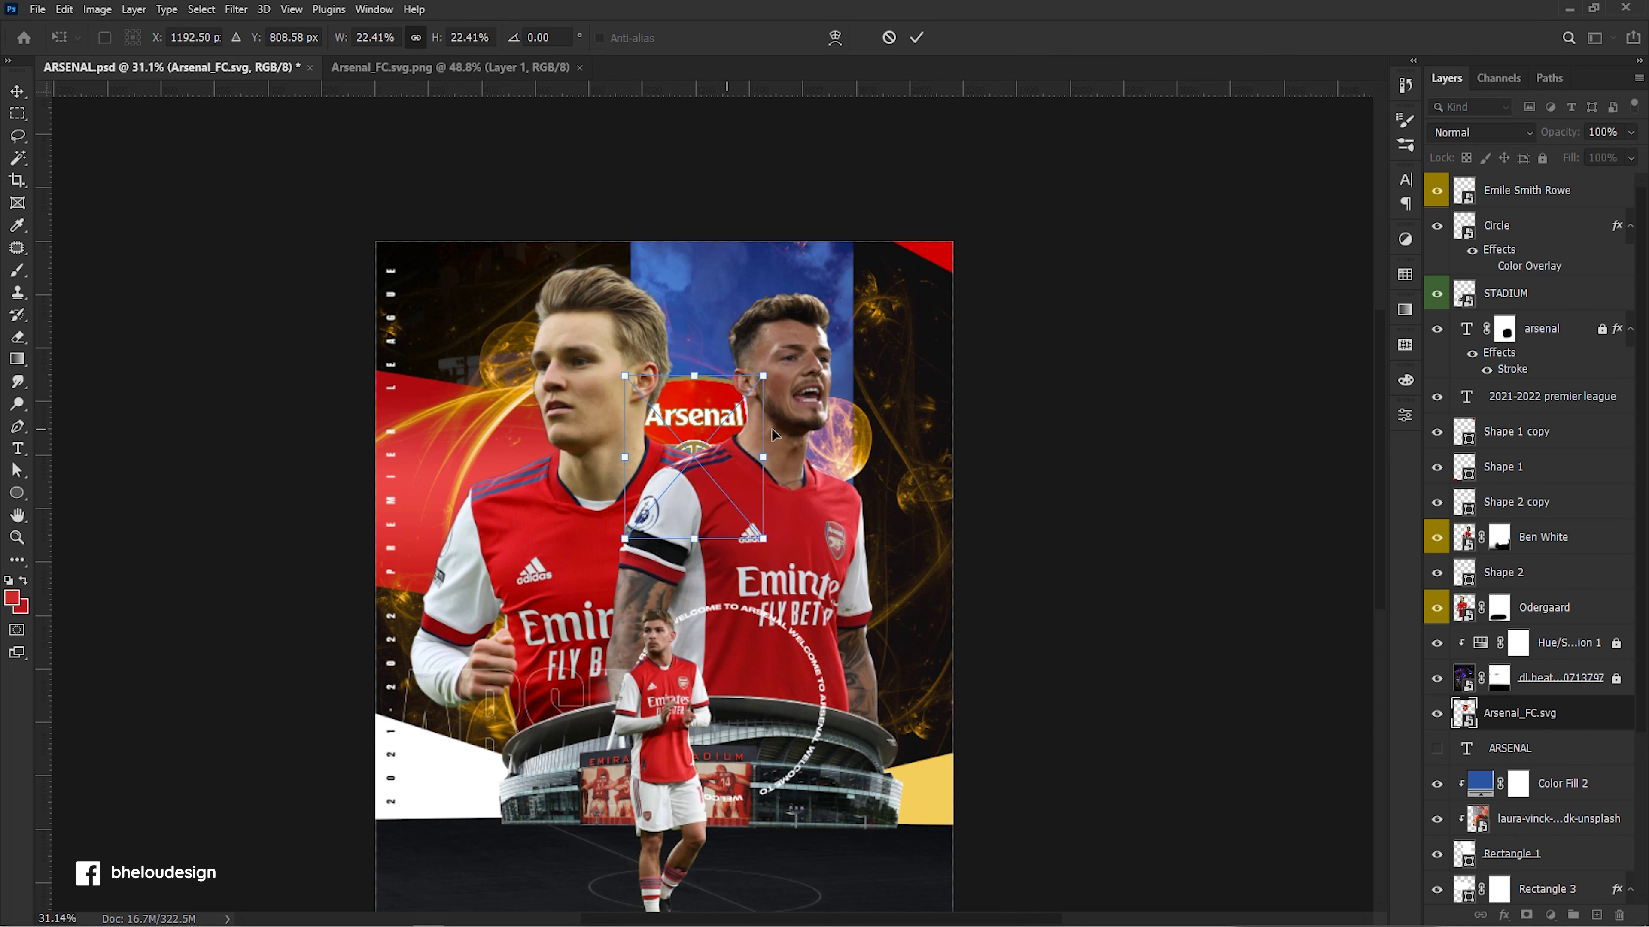
pyautogui.moveTo(720, 448); pyautogui.dragTo(858, 433)
pyautogui.press('Return')
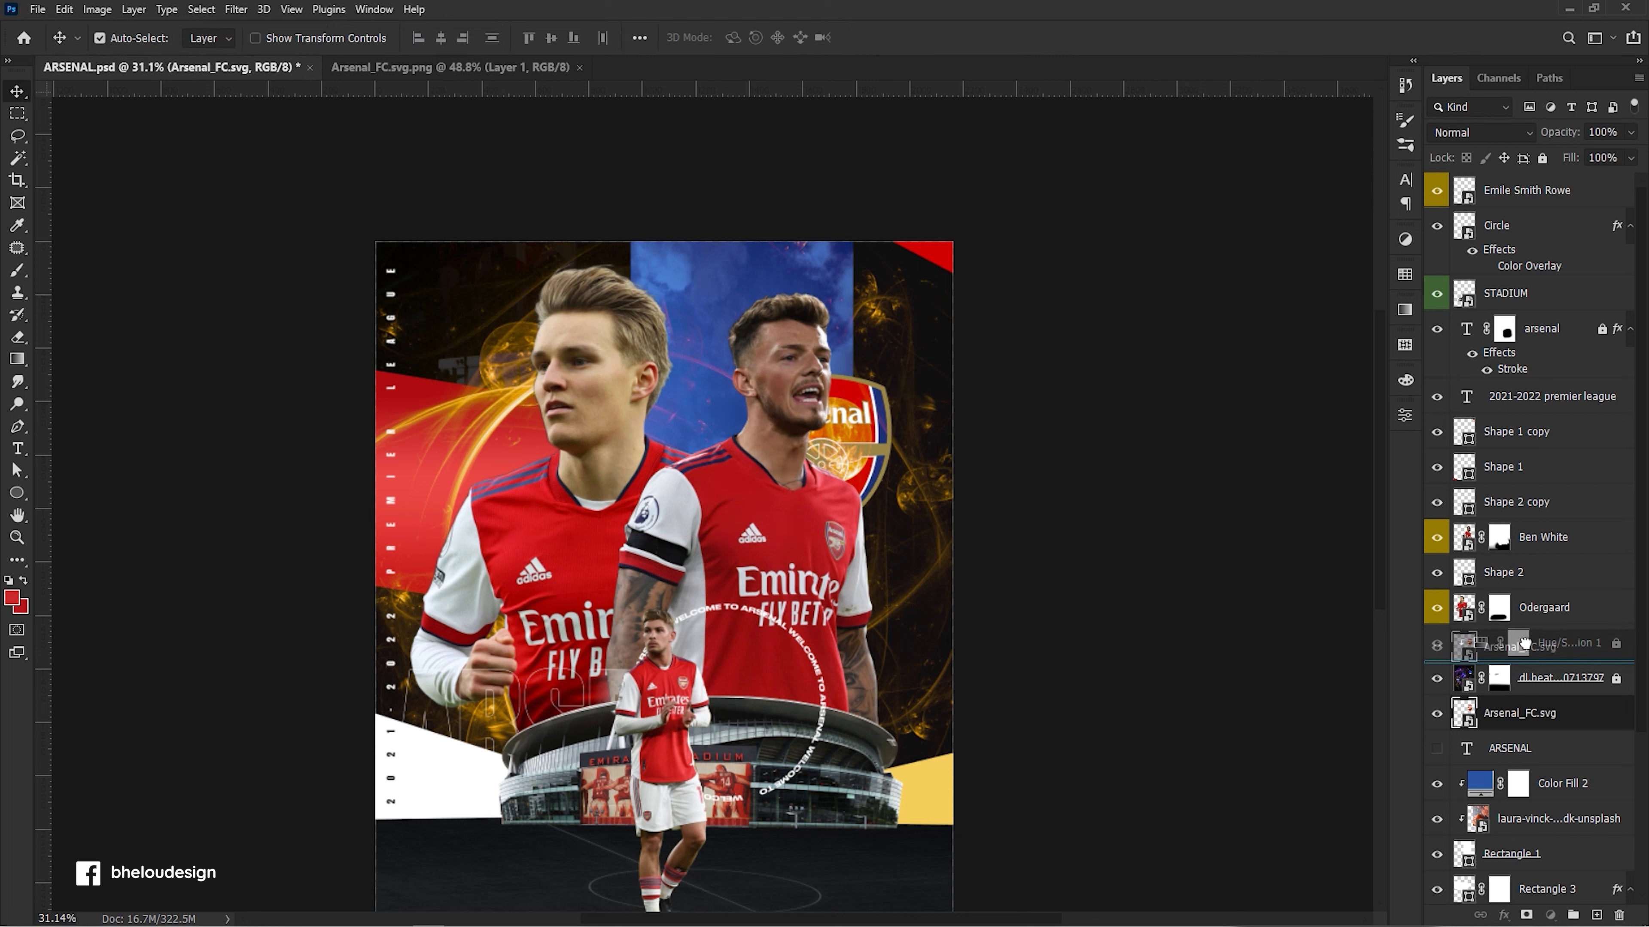
# Stack the crest layer above Hue/Saturation 1 and settle it behind Ben White's shoulder.
pyautogui.moveTo(1512, 712); pyautogui.dragTo(1527, 641)
pyautogui.hotkey('ctrl', 't')
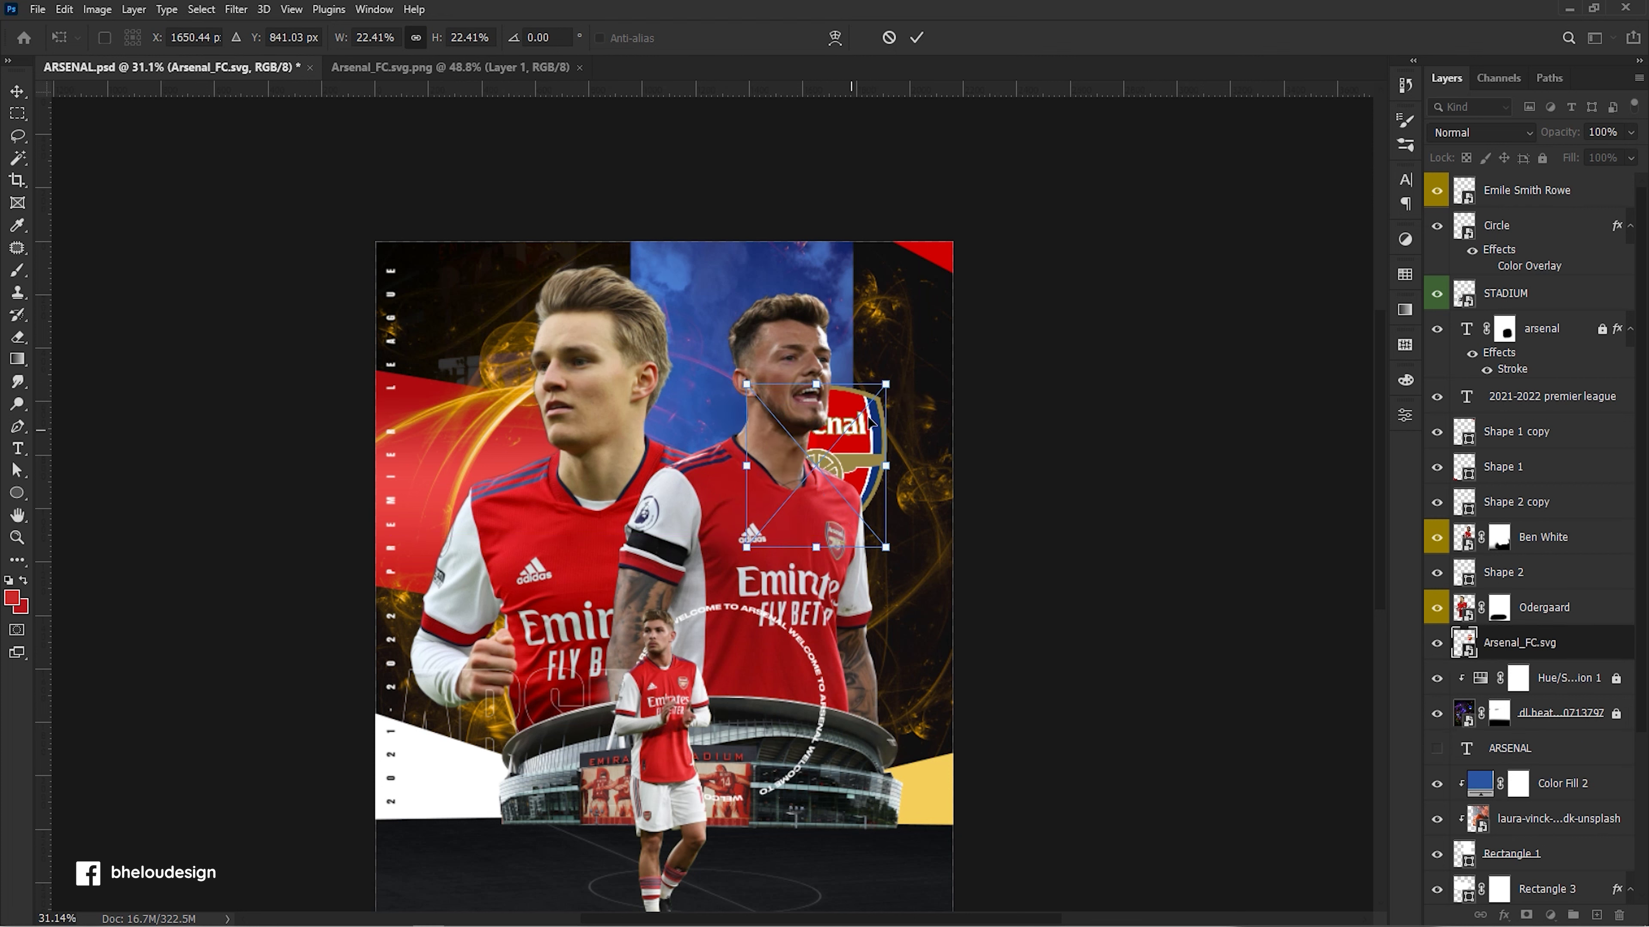
pyautogui.moveTo(850, 426); pyautogui.dragTo(852, 425)
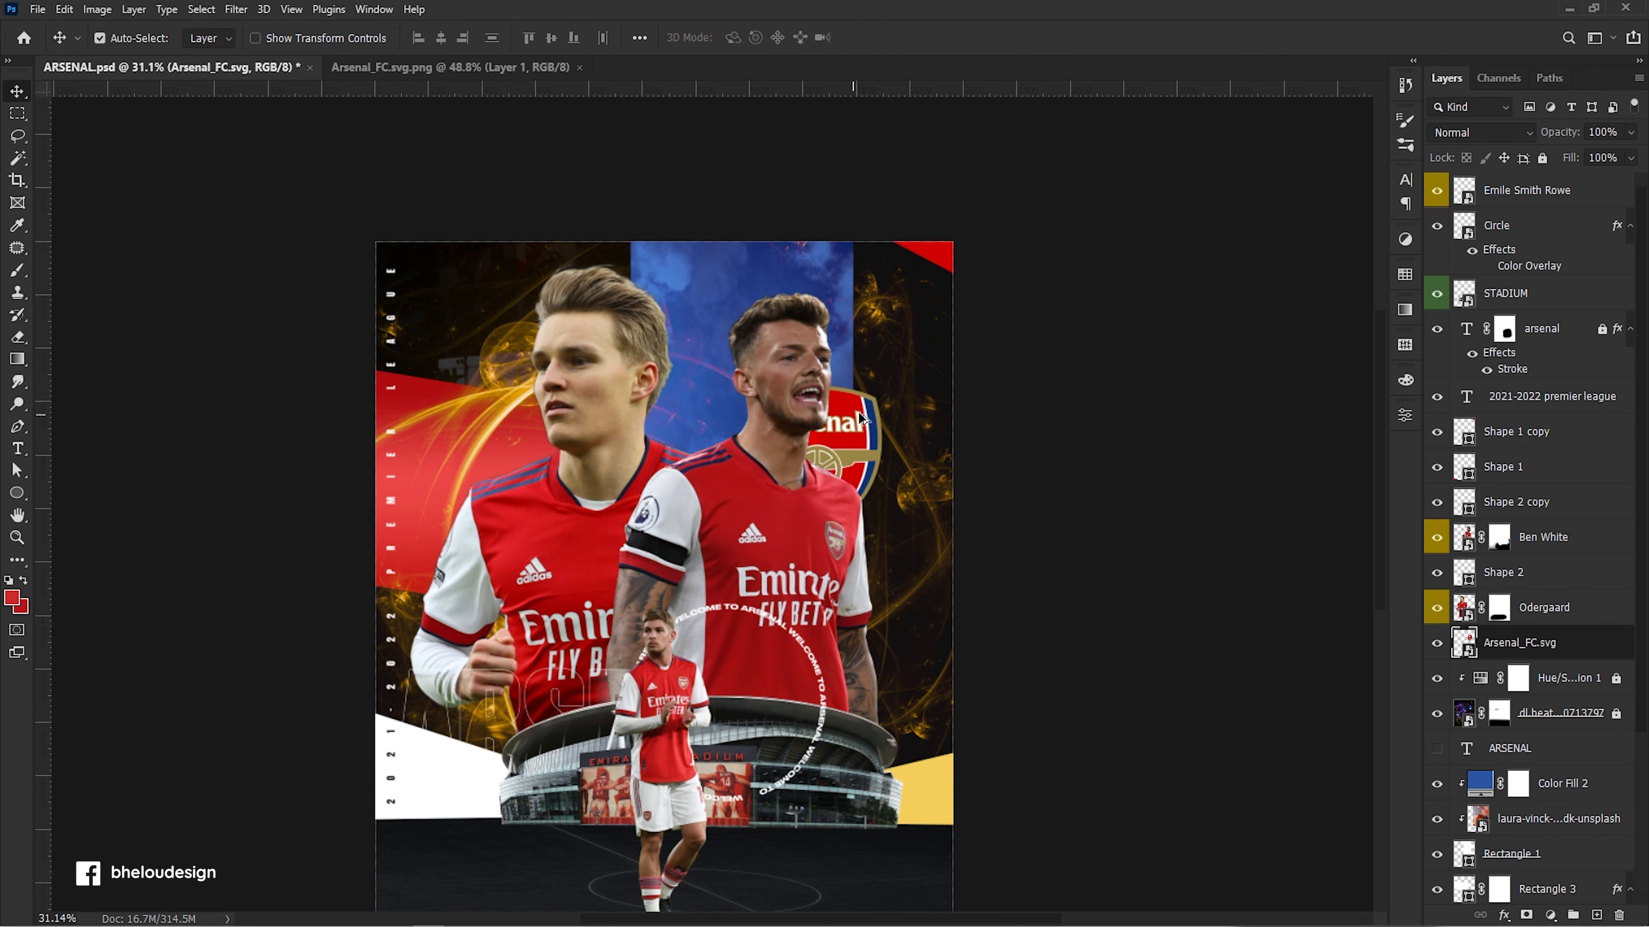
pyautogui.scroll(2, 860, 409)
pyautogui.moveTo(826, 476); pyautogui.dragTo(847, 557)
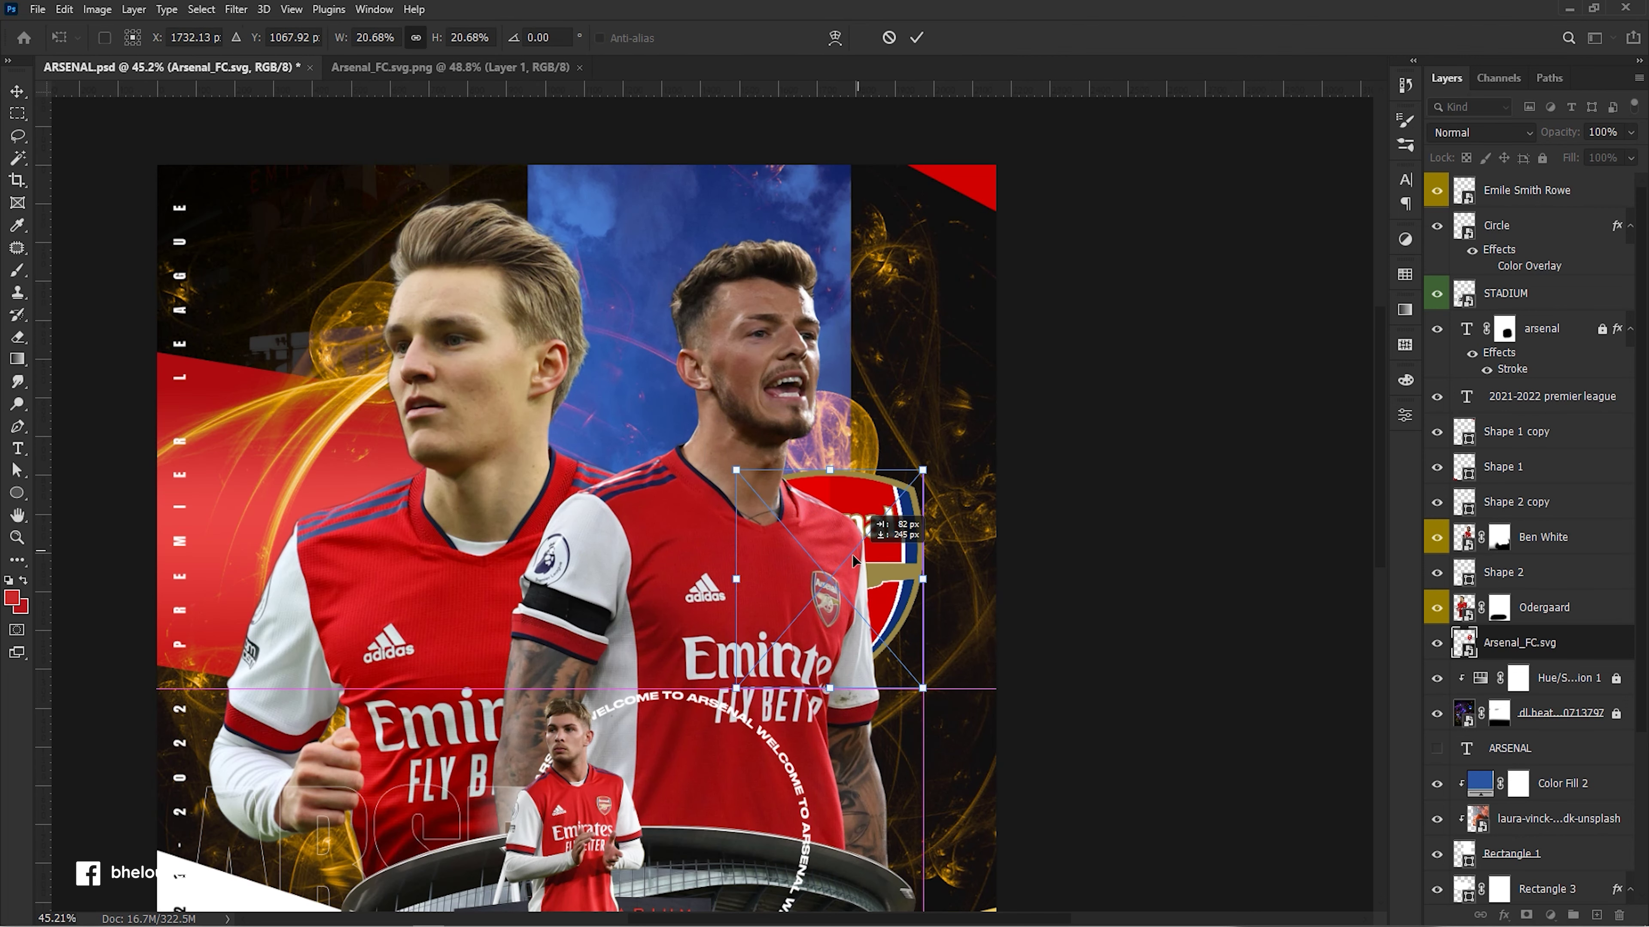
pyautogui.moveTo(912, 456); pyautogui.dragTo(915, 453)
pyautogui.press('Return')
# Slide Shape 1 copy slightly to the right.
pyautogui.scroll(-2, 915, 454)
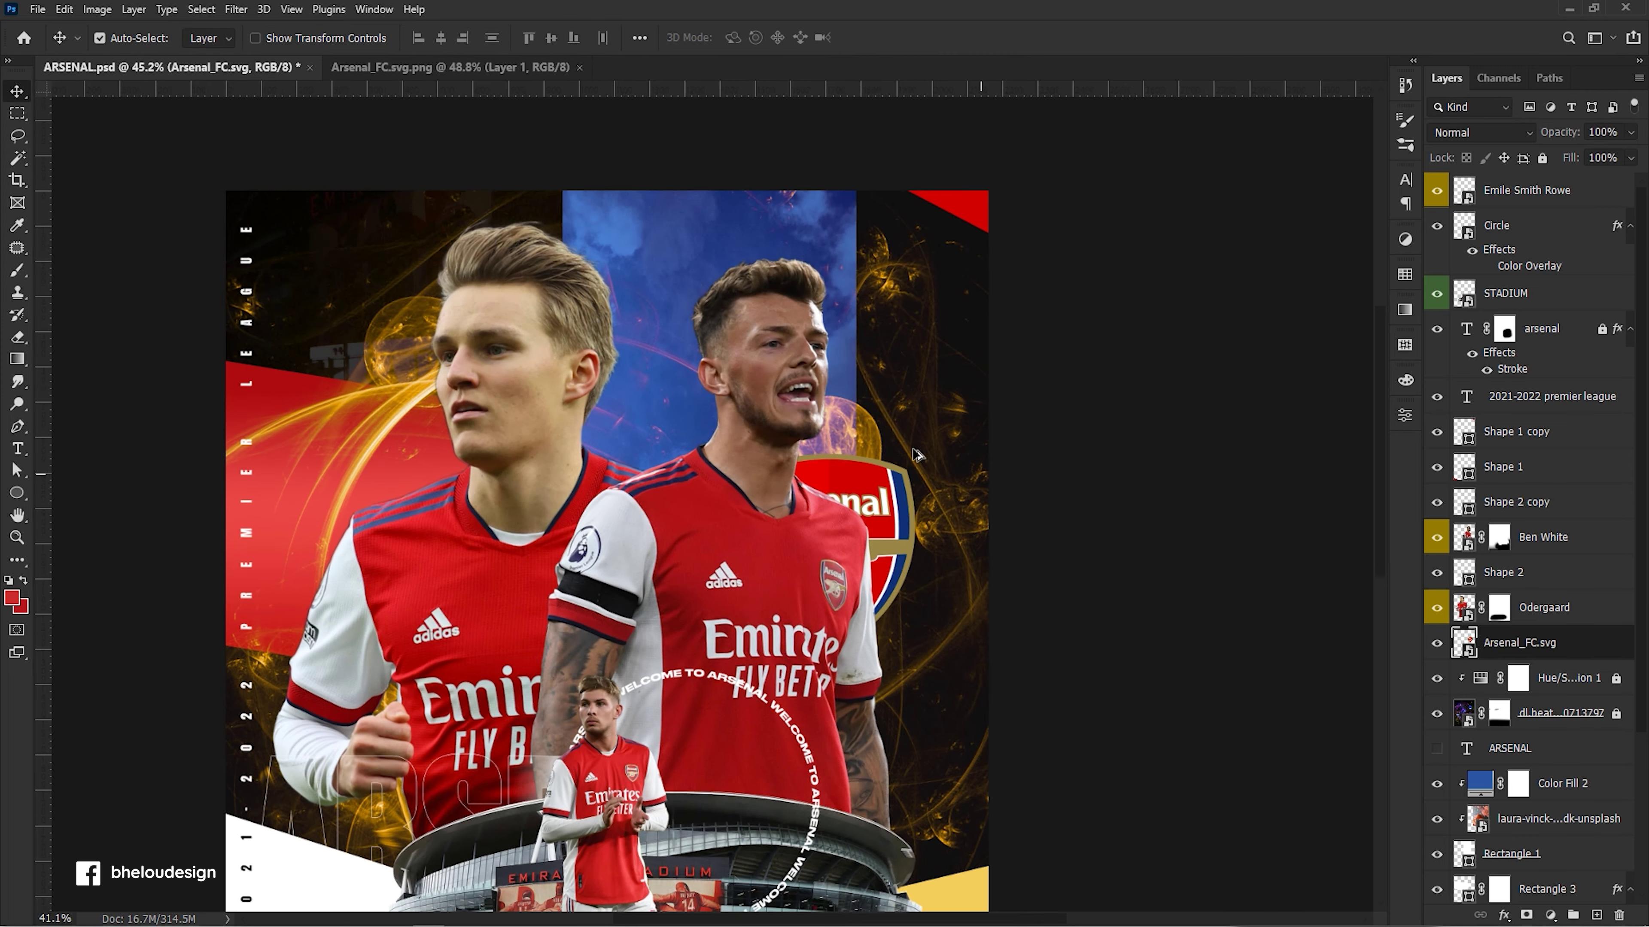
pyautogui.moveTo(973, 230); pyautogui.dragTo(978, 231)
pyautogui.scroll(-3, 979, 231)
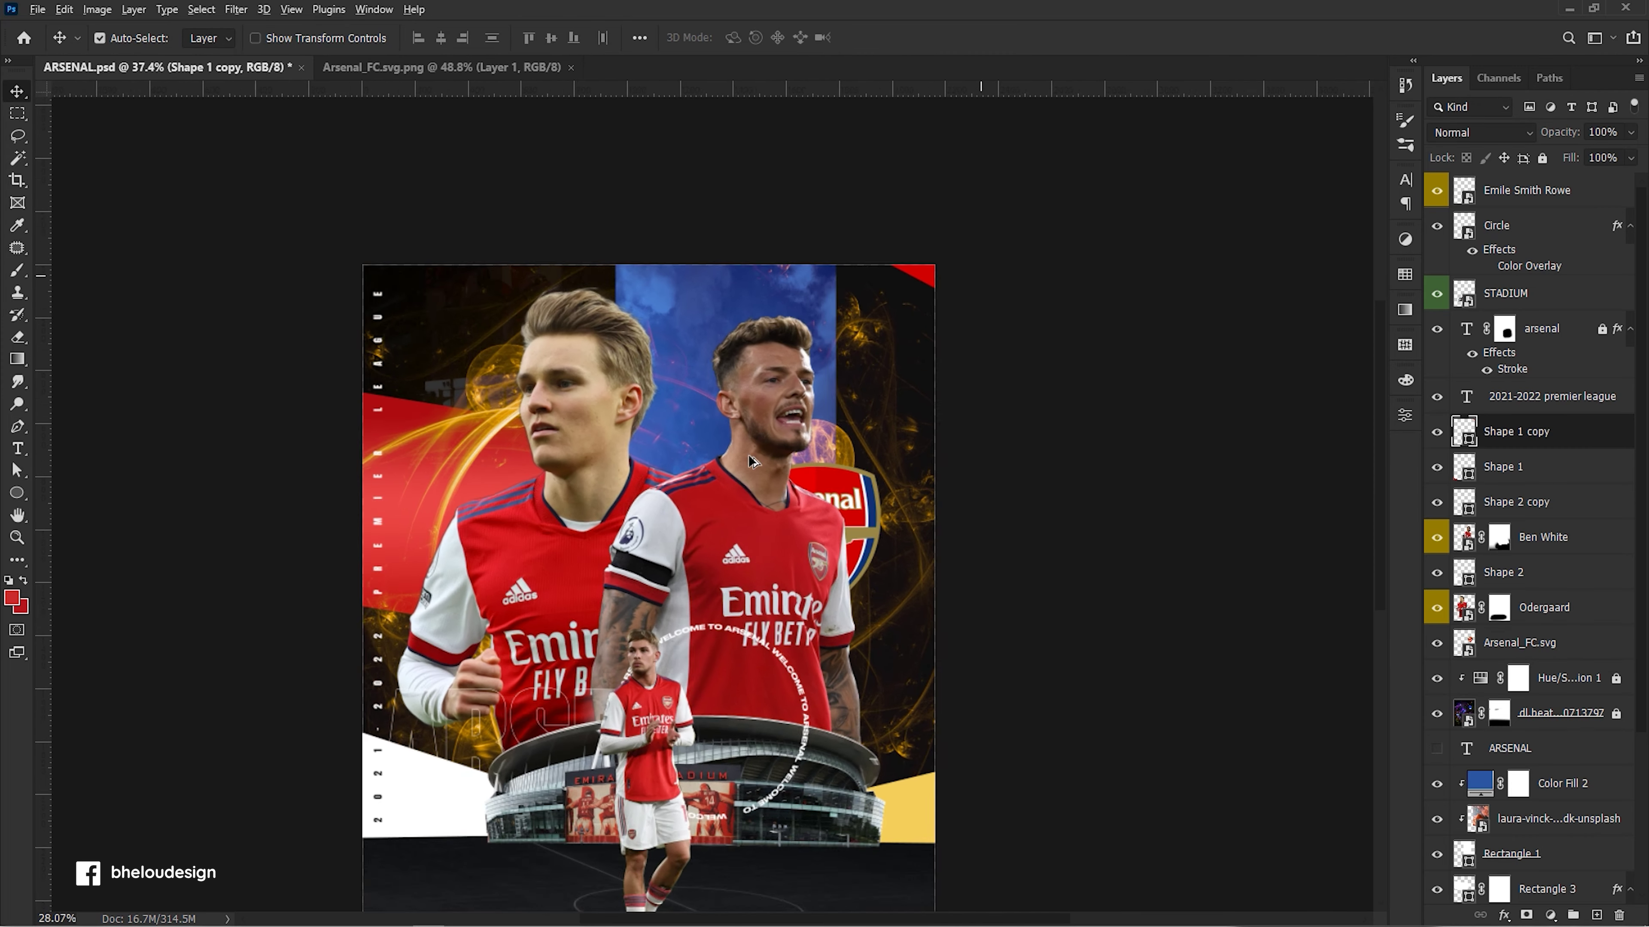
# Move Shape 1 copy to the top-right corner and fill it with yellow sampled from the poster.
pyautogui.moveTo(1016, 310); pyautogui.dragTo(993, 229)
pyautogui.keyDown('ctrl'); pyautogui.click(229, 471); pyautogui.keyUp('ctrl')
pyautogui.click(993, 228)
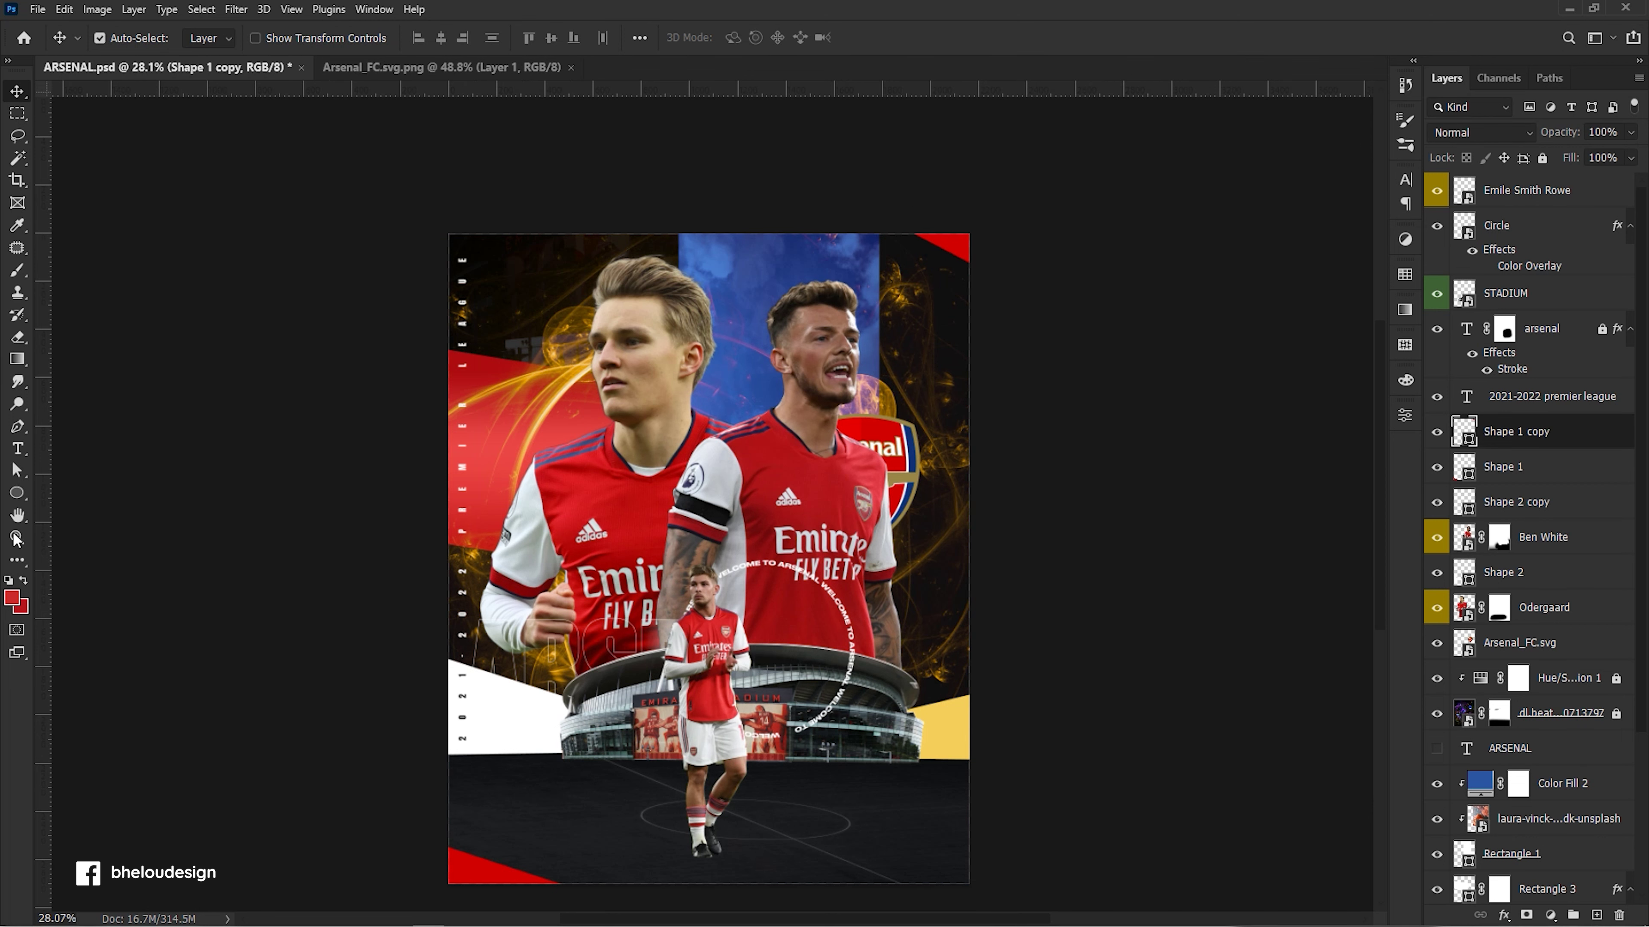
pyautogui.click(16, 492)
pyautogui.click(193, 37)
pyautogui.click(304, 73)
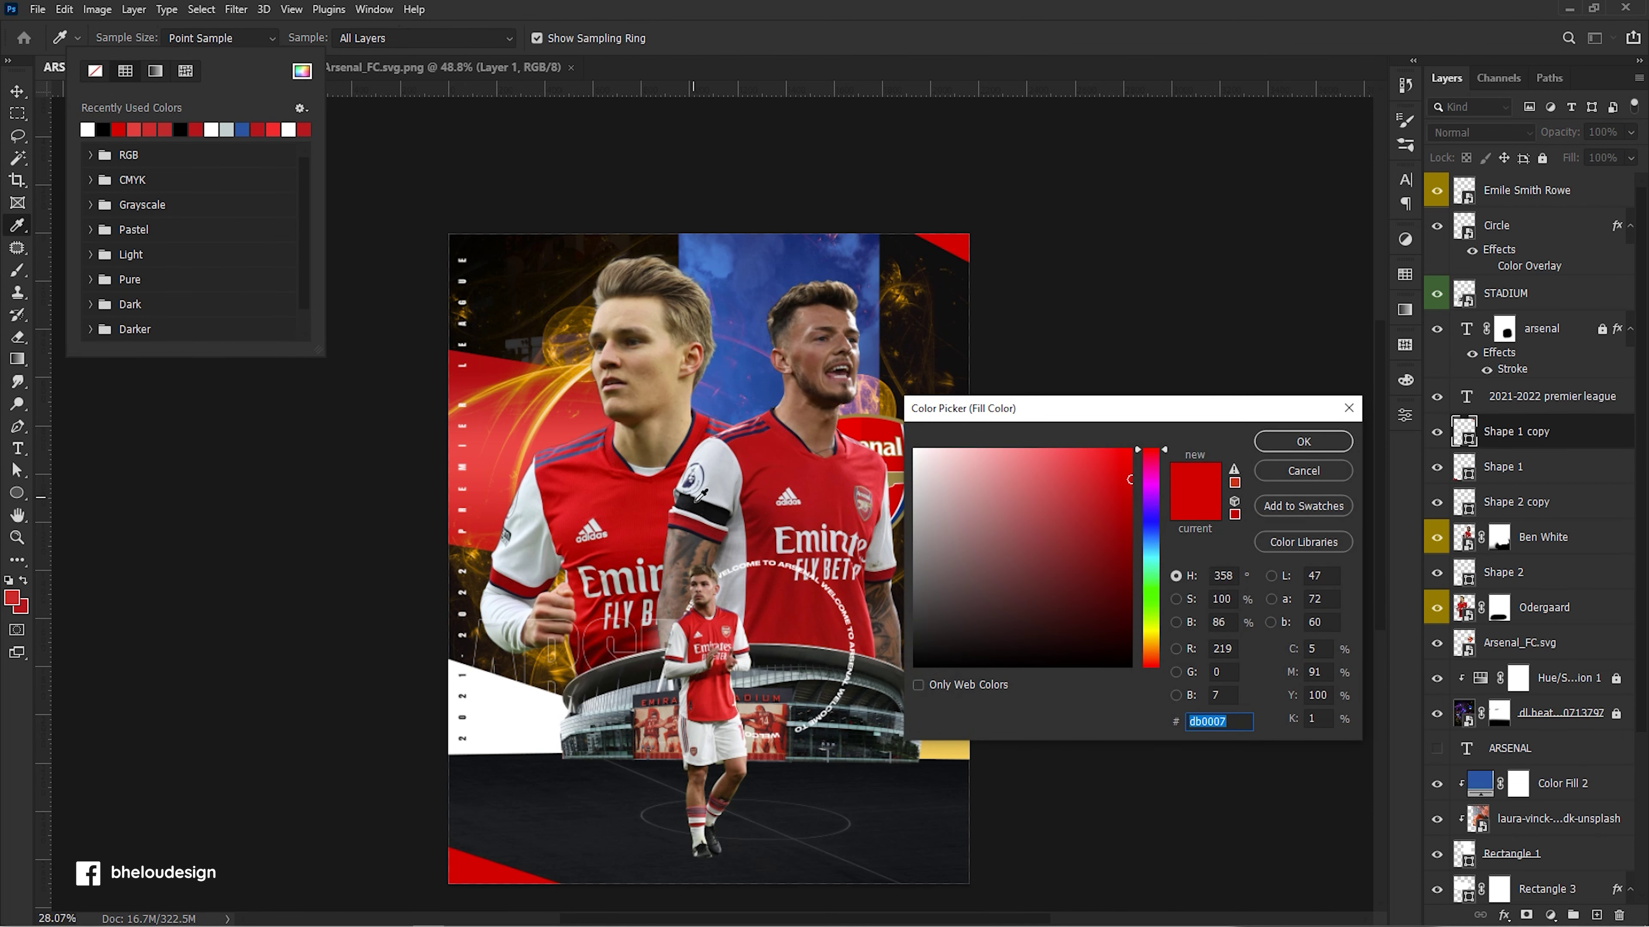
pyautogui.click(945, 751)
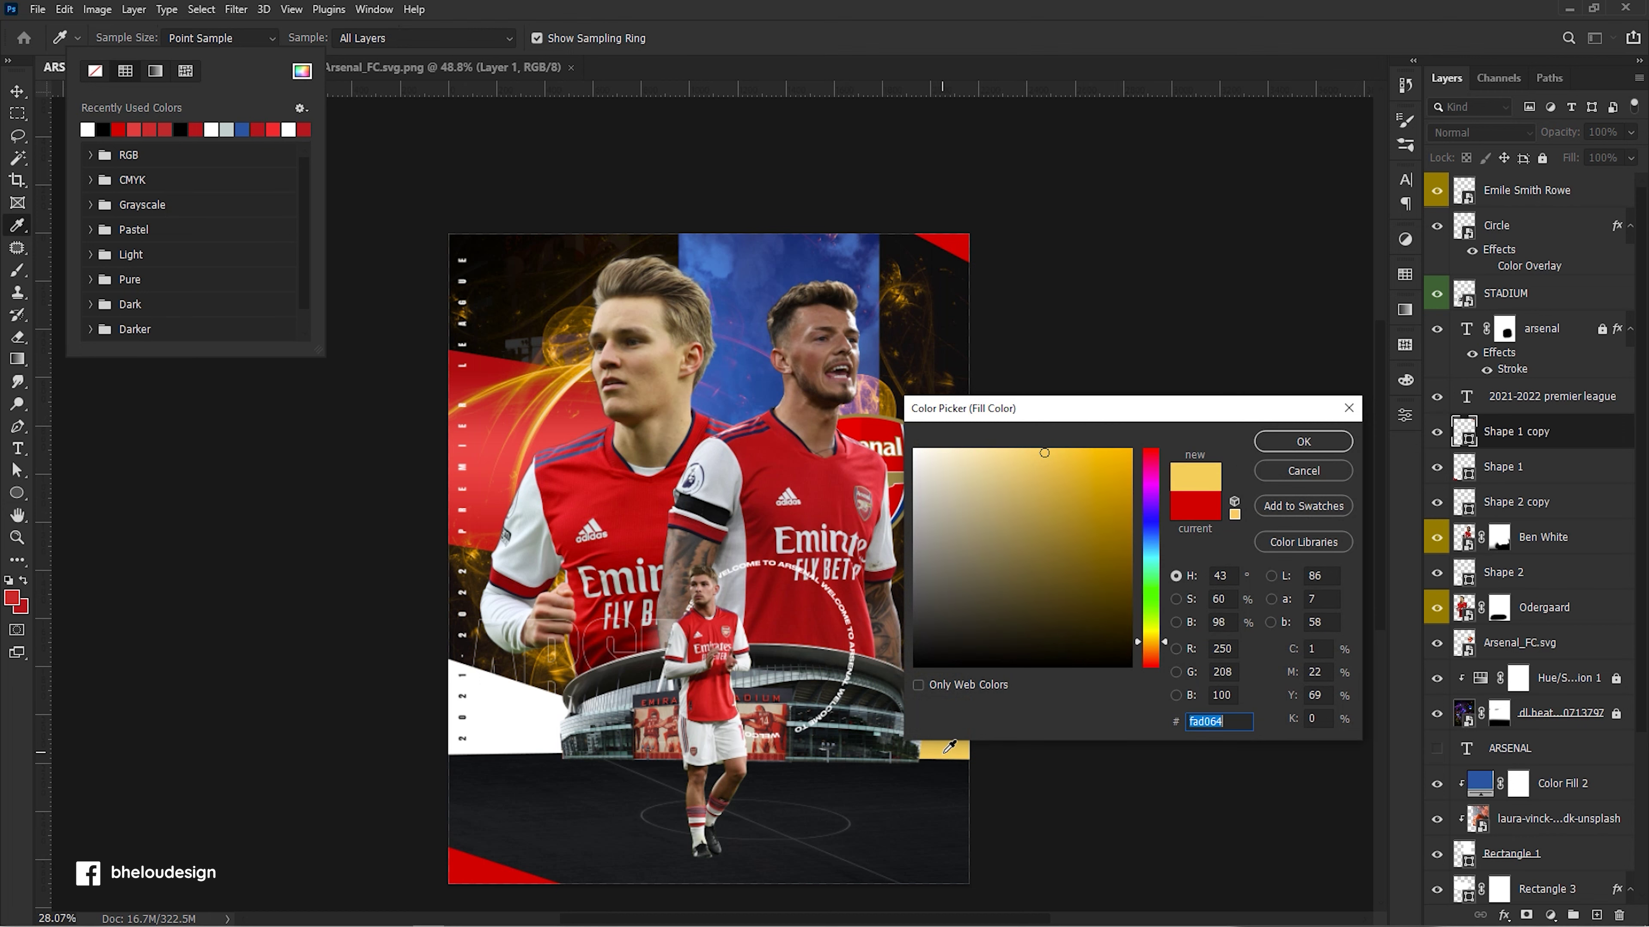
pyautogui.click(1303, 441)
# Delete the red bottom-left triangle and save the poster.
pyautogui.press('v')
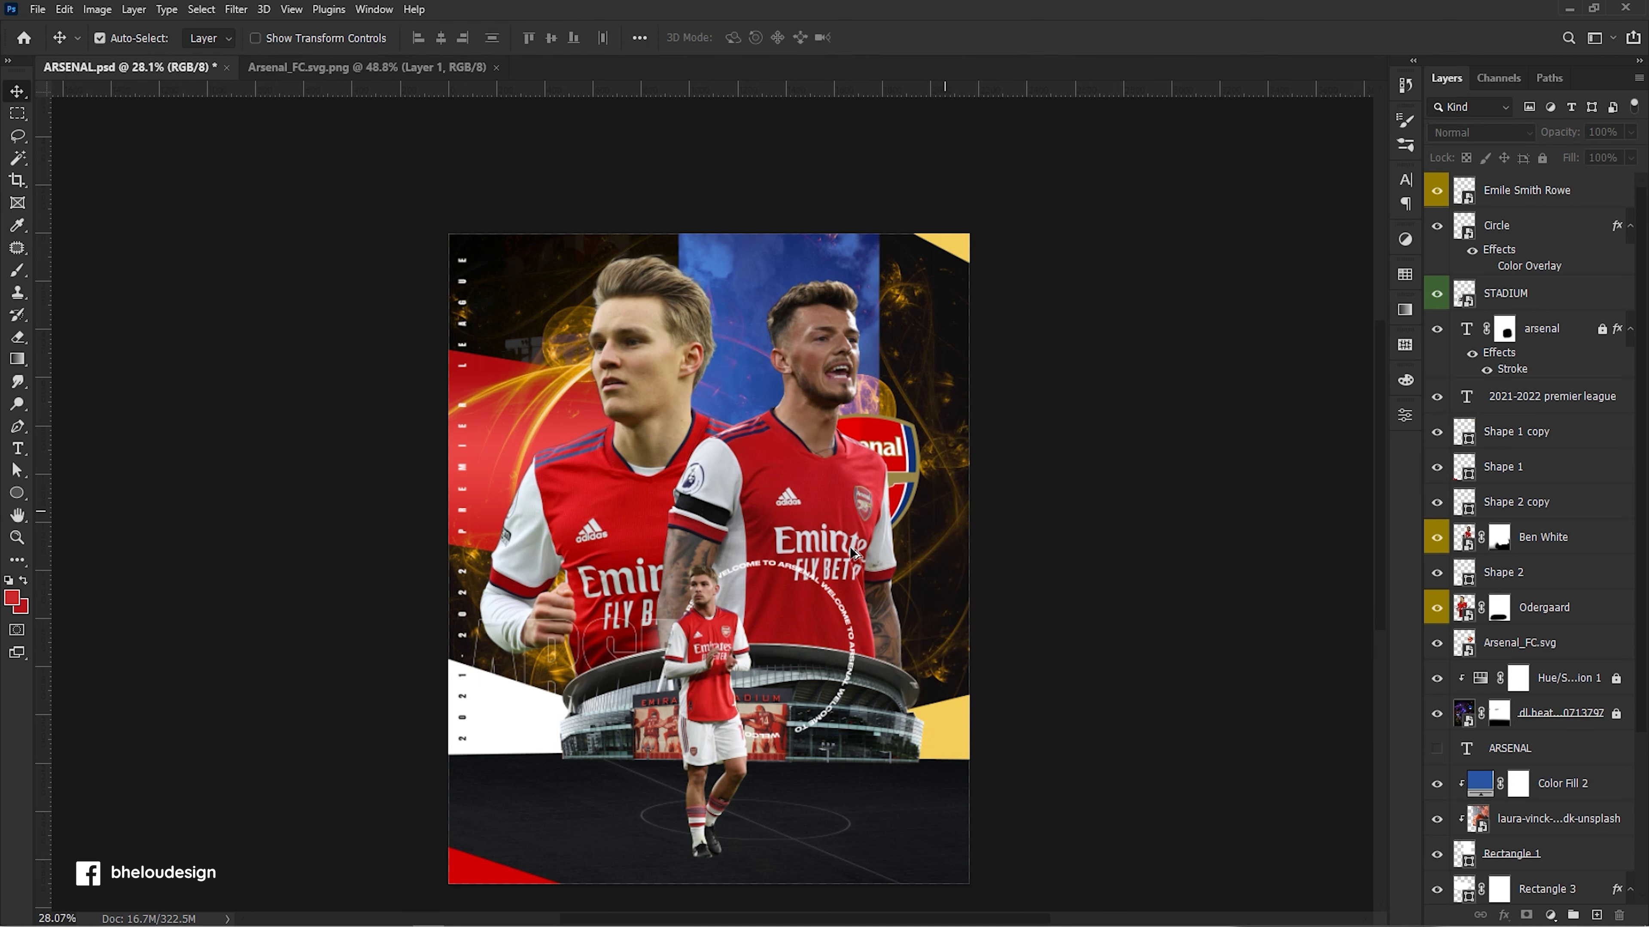
pyautogui.scroll(-1, 570, 817)
pyautogui.keyDown('ctrl'); pyautogui.click(538, 860); pyautogui.keyUp('ctrl')
pyautogui.press('Delete')
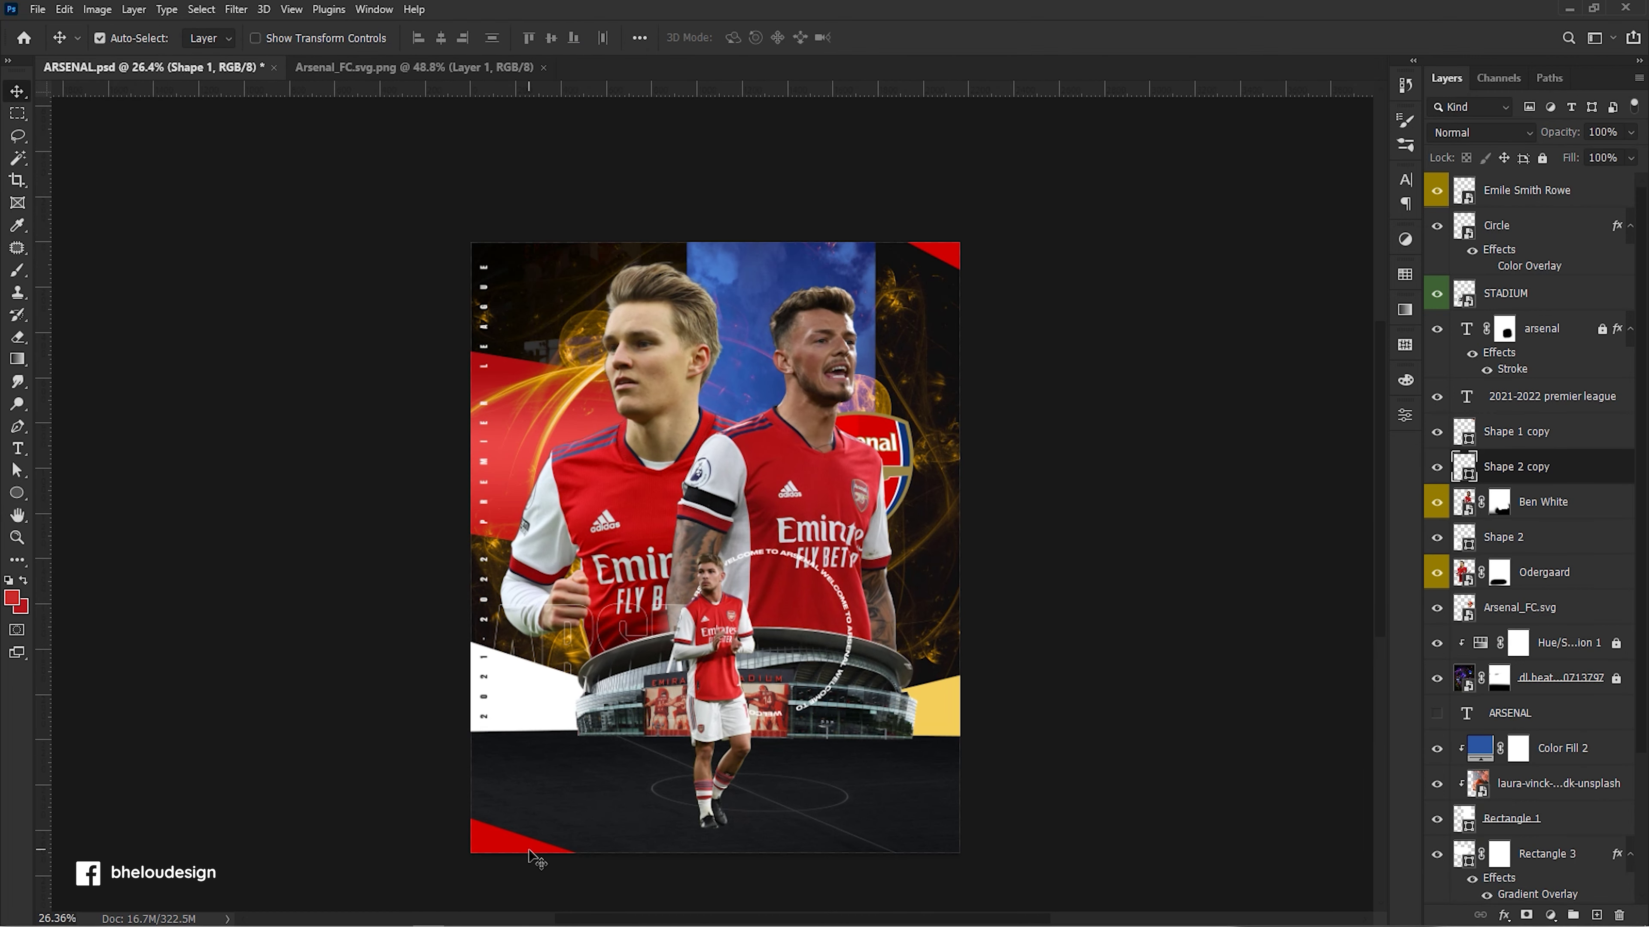
pyautogui.hotkey('ctrl', 's')
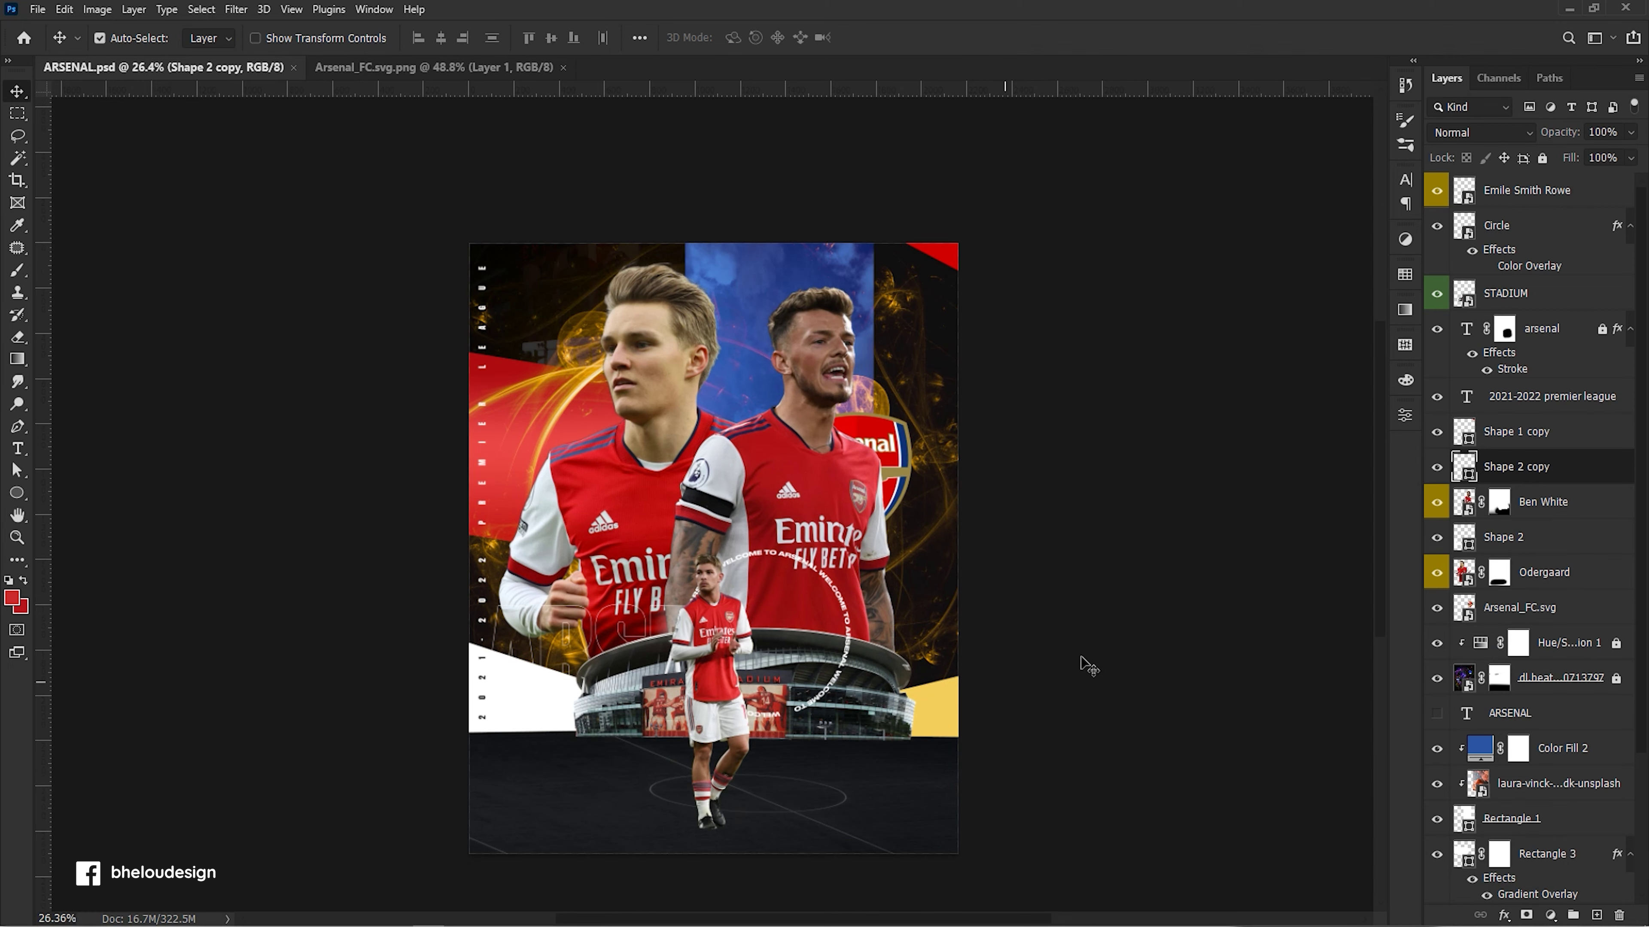
# Create a new empty layer above Rectangle 2.
pyautogui.click(1032, 681)
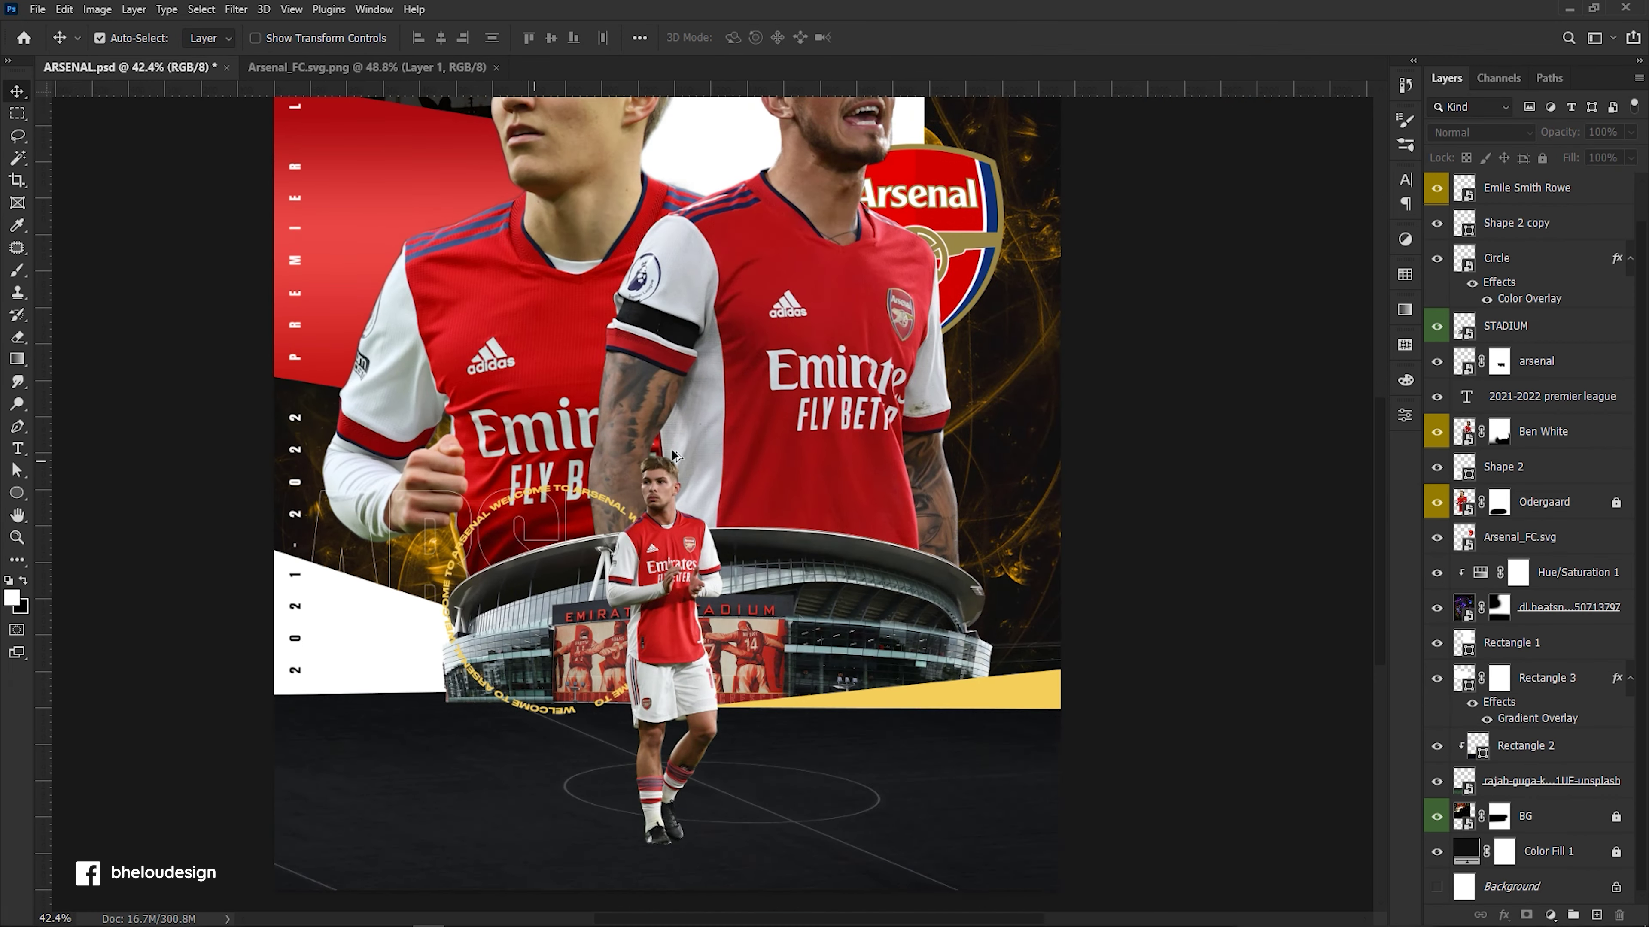
pyautogui.moveTo(445, 452); pyautogui.dragTo(722, 456)
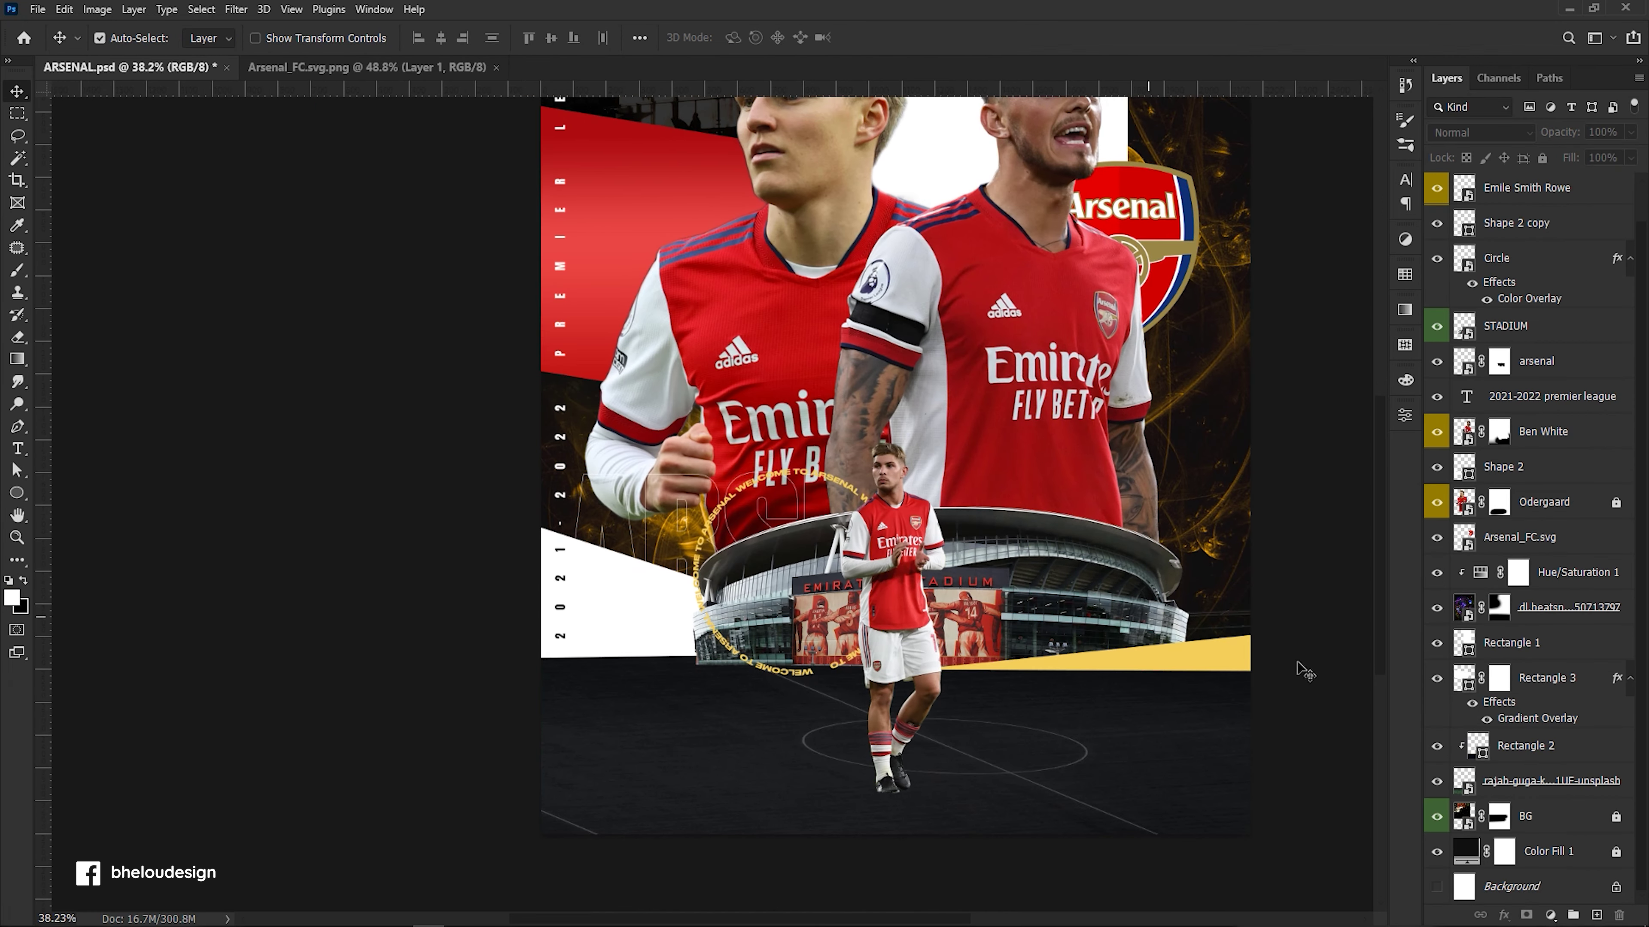
pyautogui.scroll(-2, 843, 422)
pyautogui.click(1532, 746)
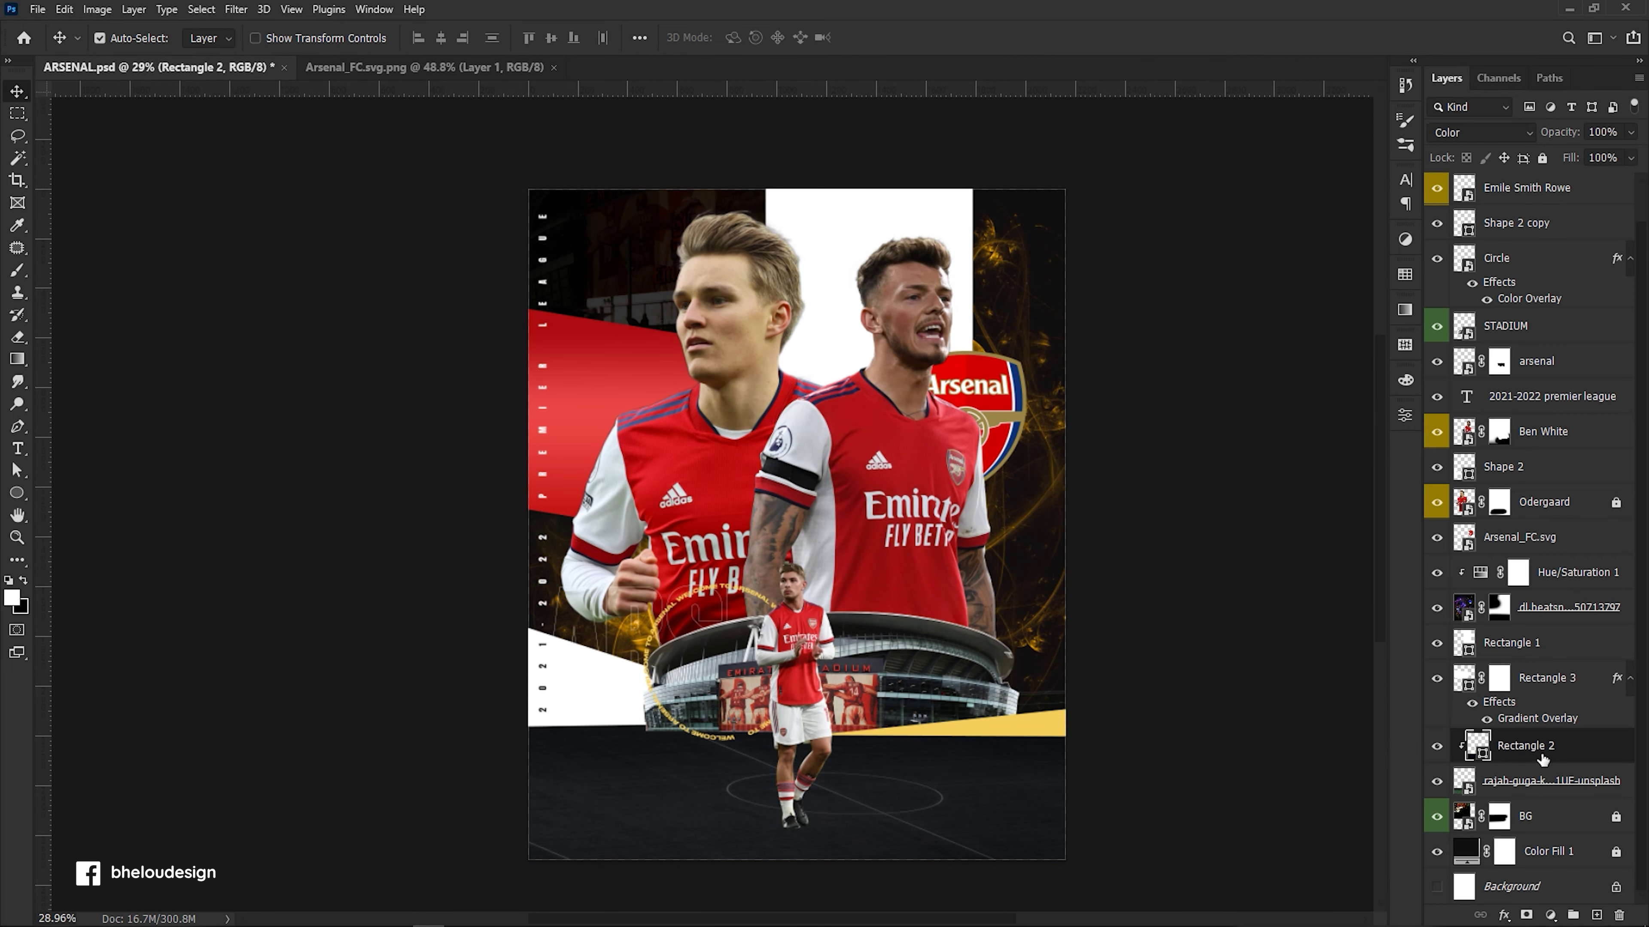
pyautogui.click(1598, 916)
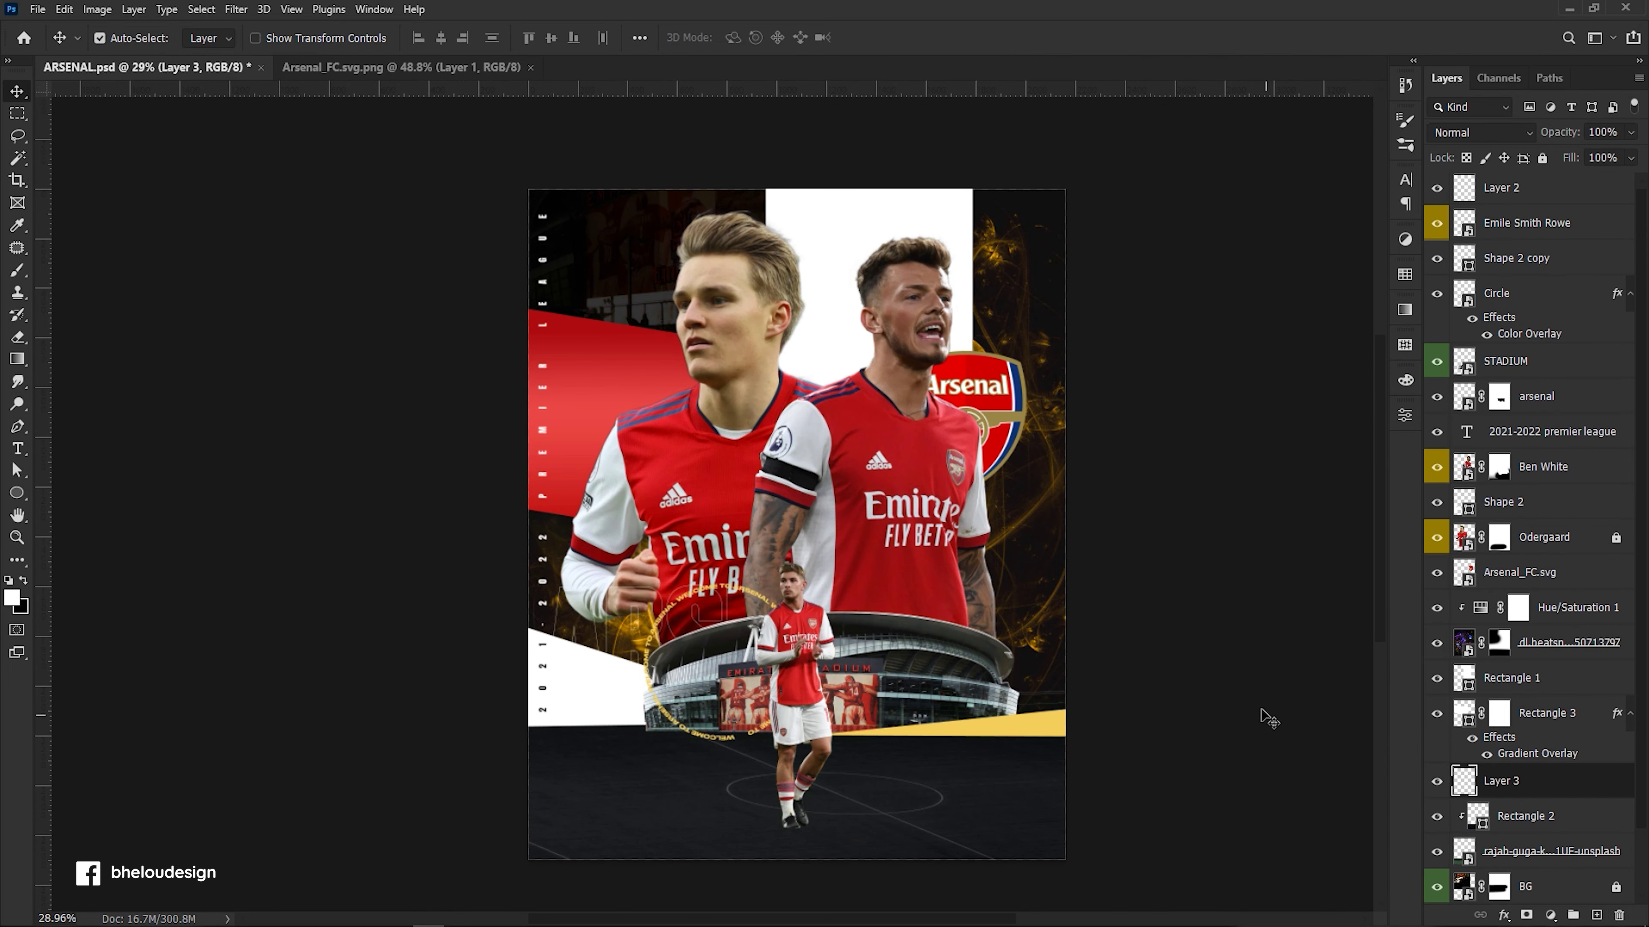
# Fill the lower-left triangle selection with white.
pyautogui.scroll(-2, 1021, 519)
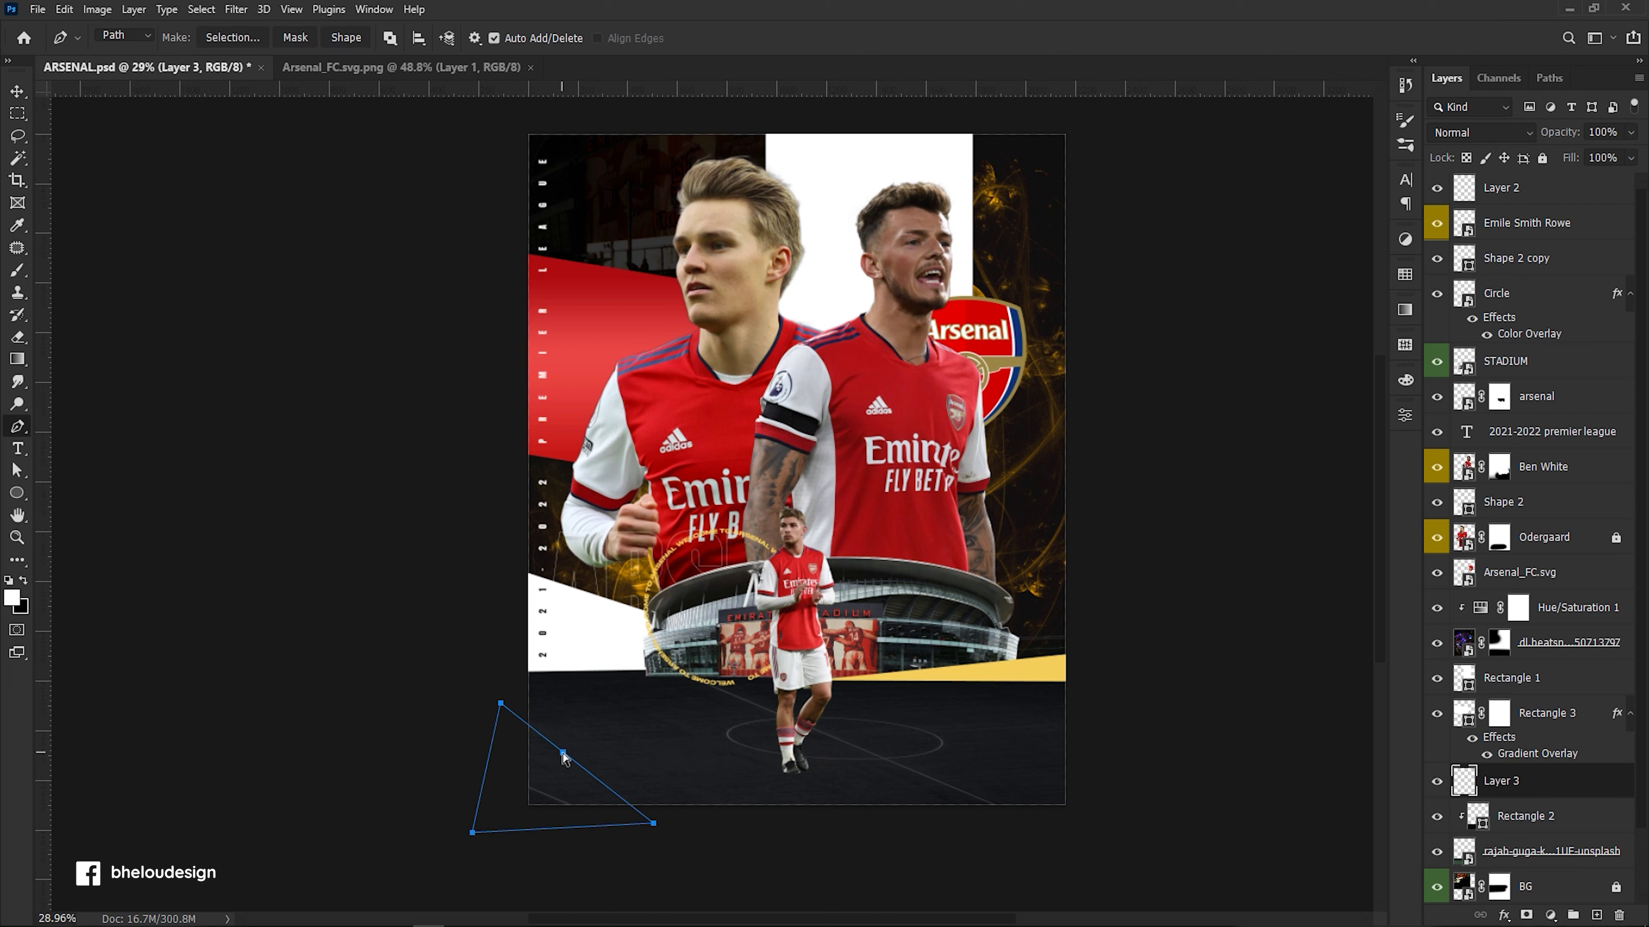
pyautogui.press('b')
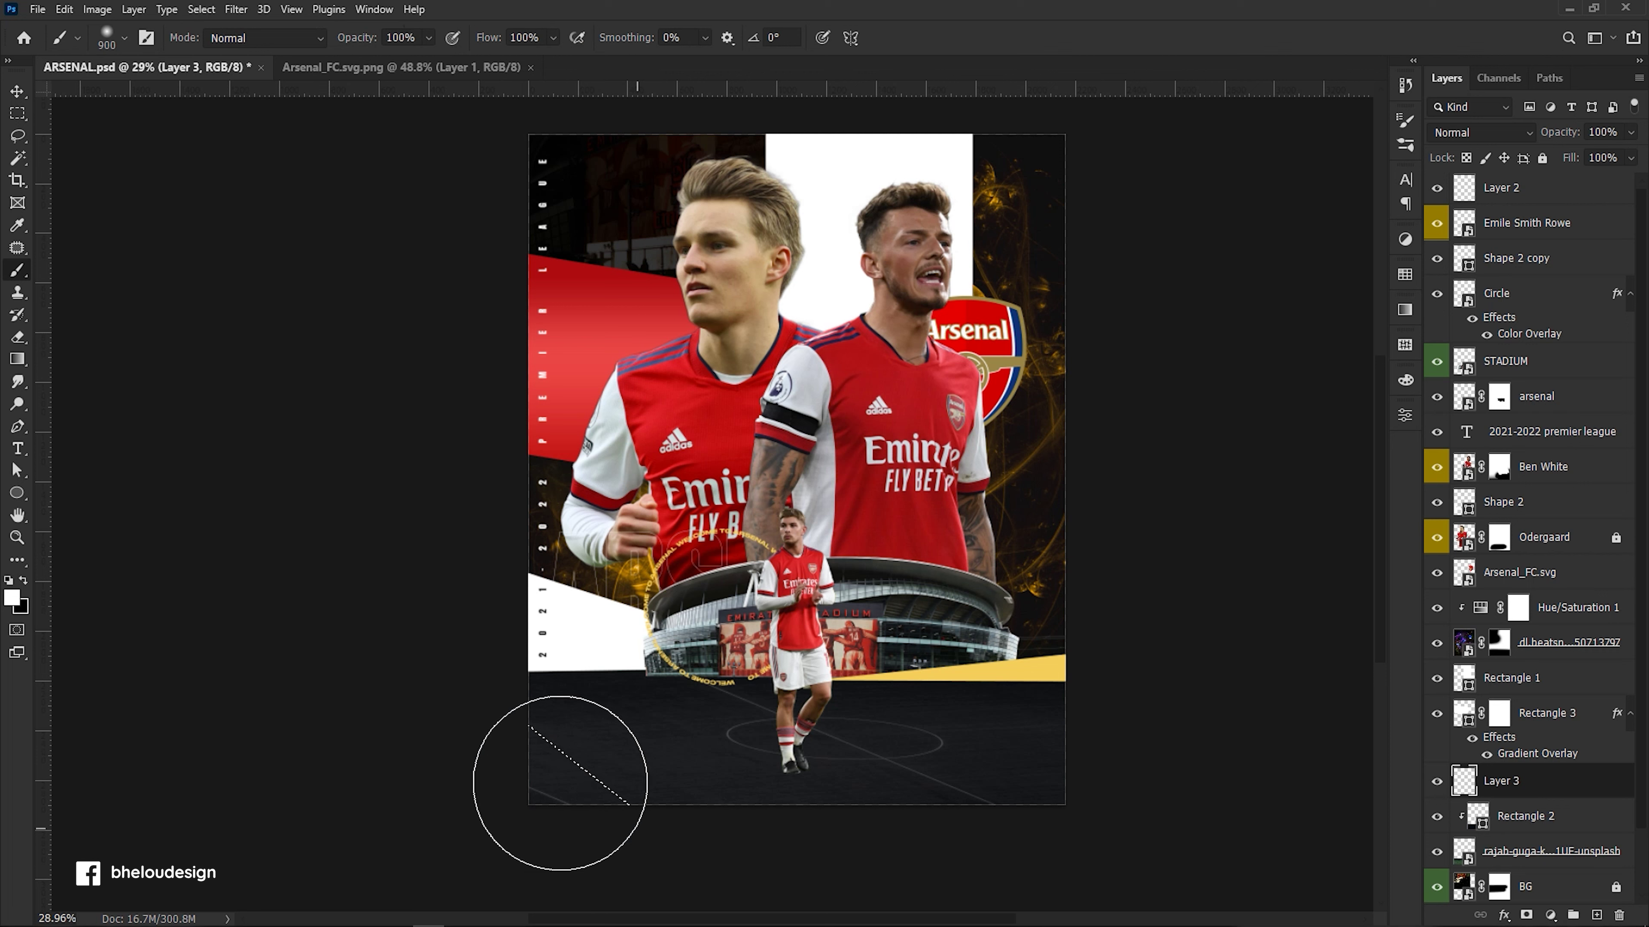
pyautogui.moveTo(628, 822); pyautogui.dragTo(119, 772)
pyautogui.press('v')
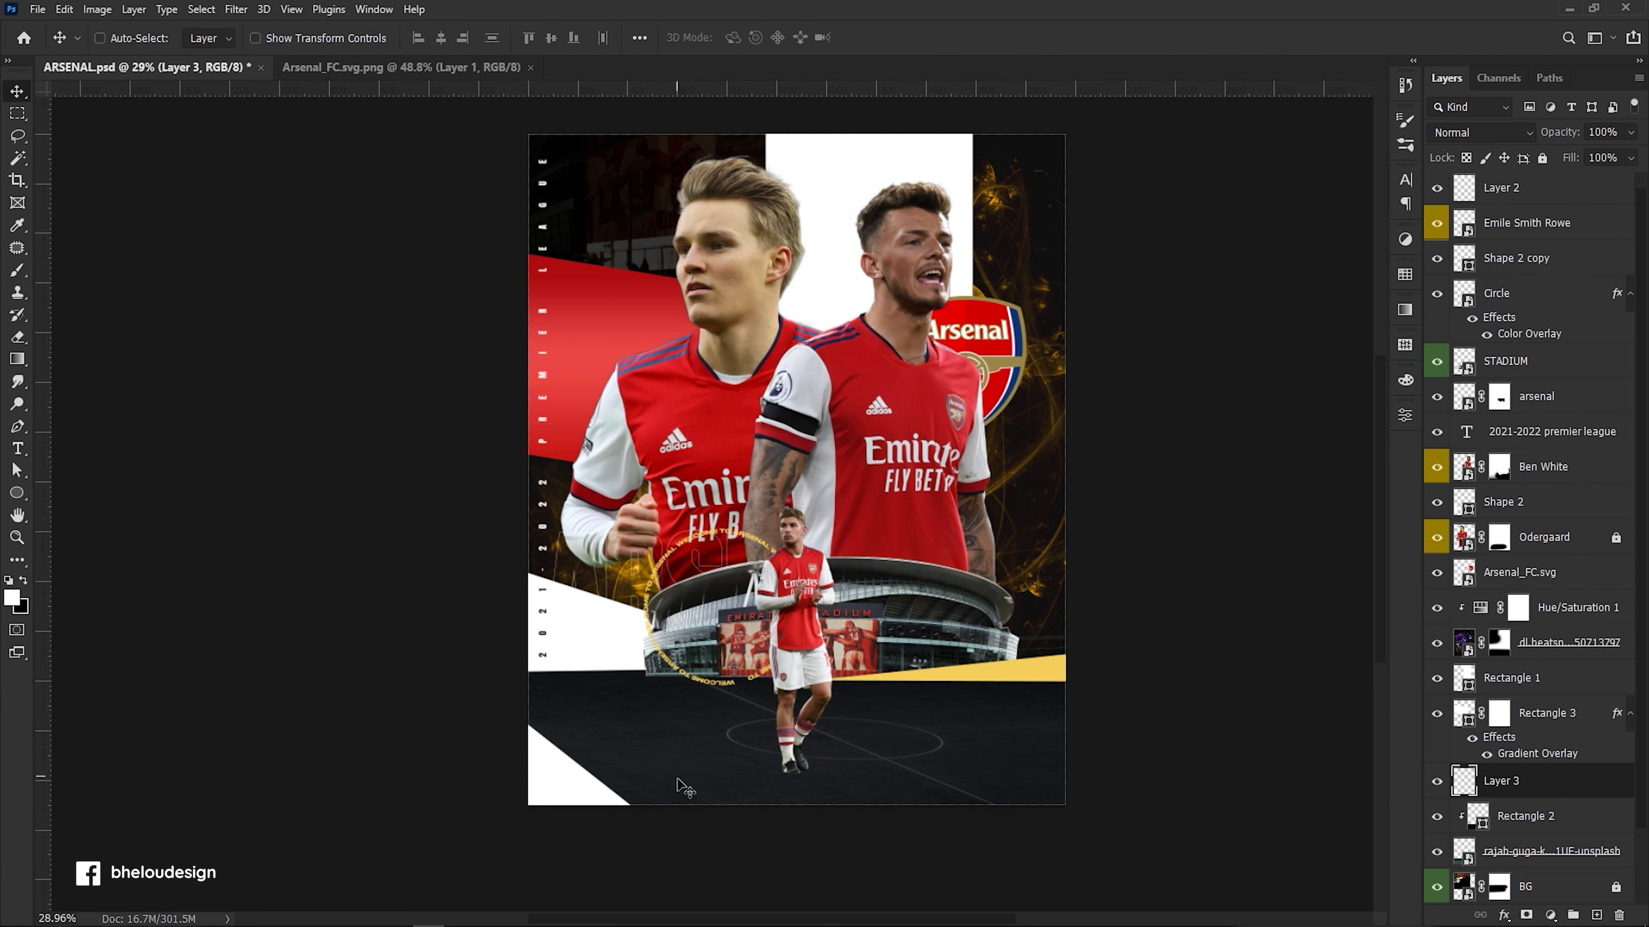
# Stretch the white triangle much wider and nudge it slightly down.
pyautogui.hotkey('ctrl', 't')
pyautogui.moveTo(629, 782); pyautogui.dragTo(739, 783)
pyautogui.moveTo(596, 779); pyautogui.dragTo(566, 788)
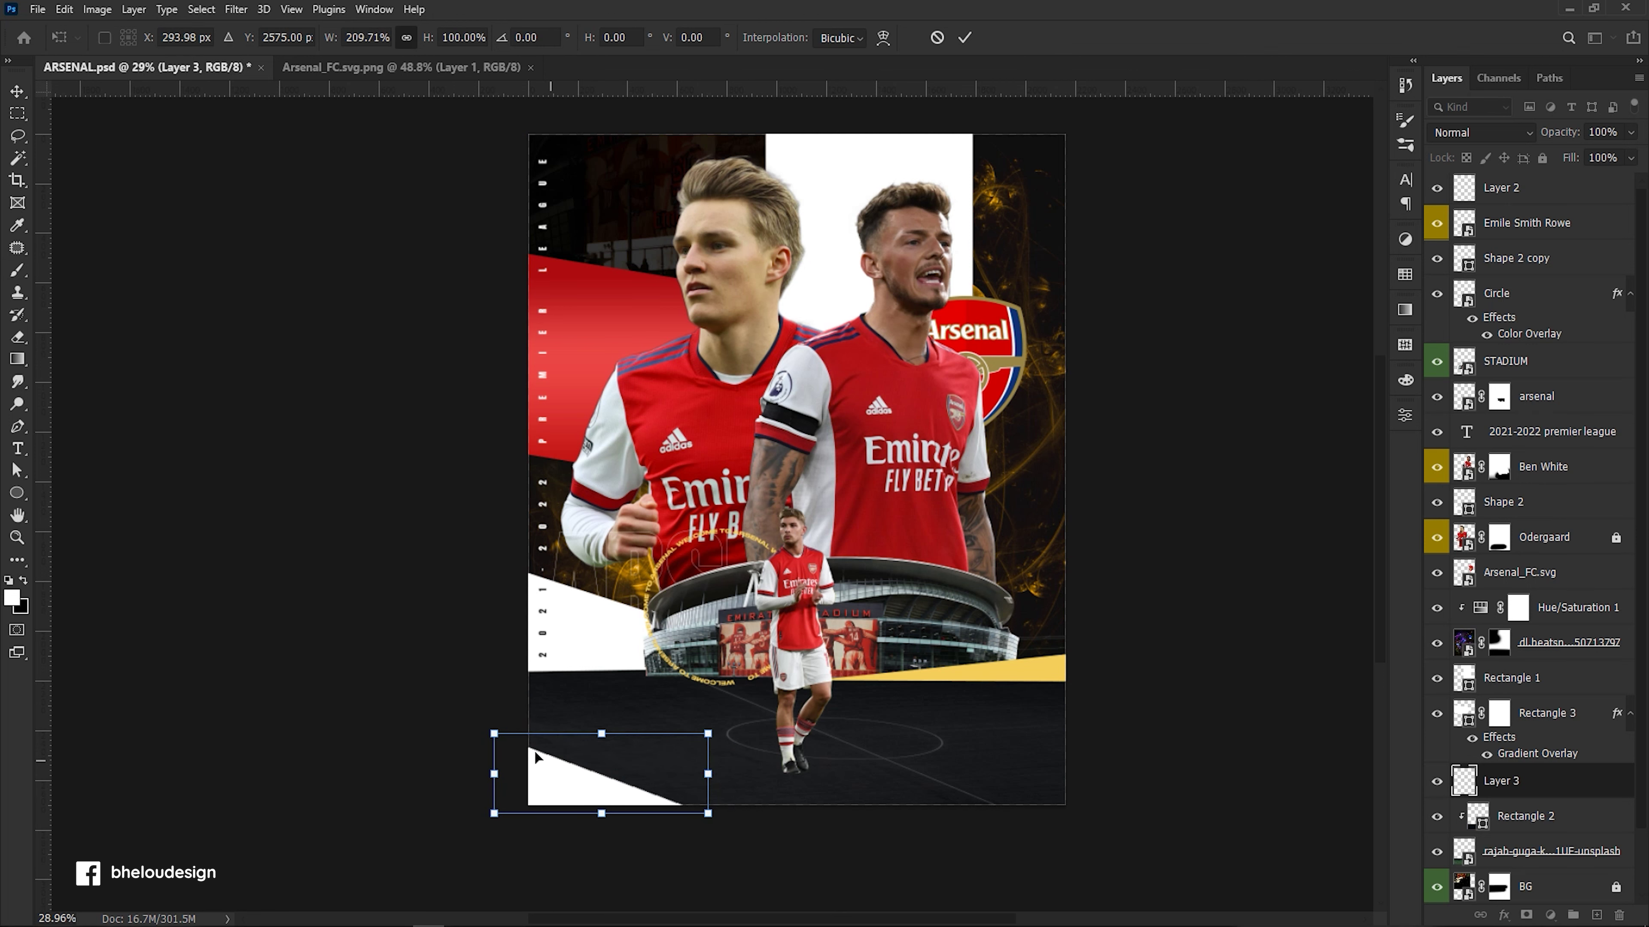
pyautogui.press('Return')
# Give Layer 3 a yellow Color Overlay layer style.
pyautogui.rightClick(1553, 843)
pyautogui.click(1370, 56)
pyautogui.click(1014, 252)
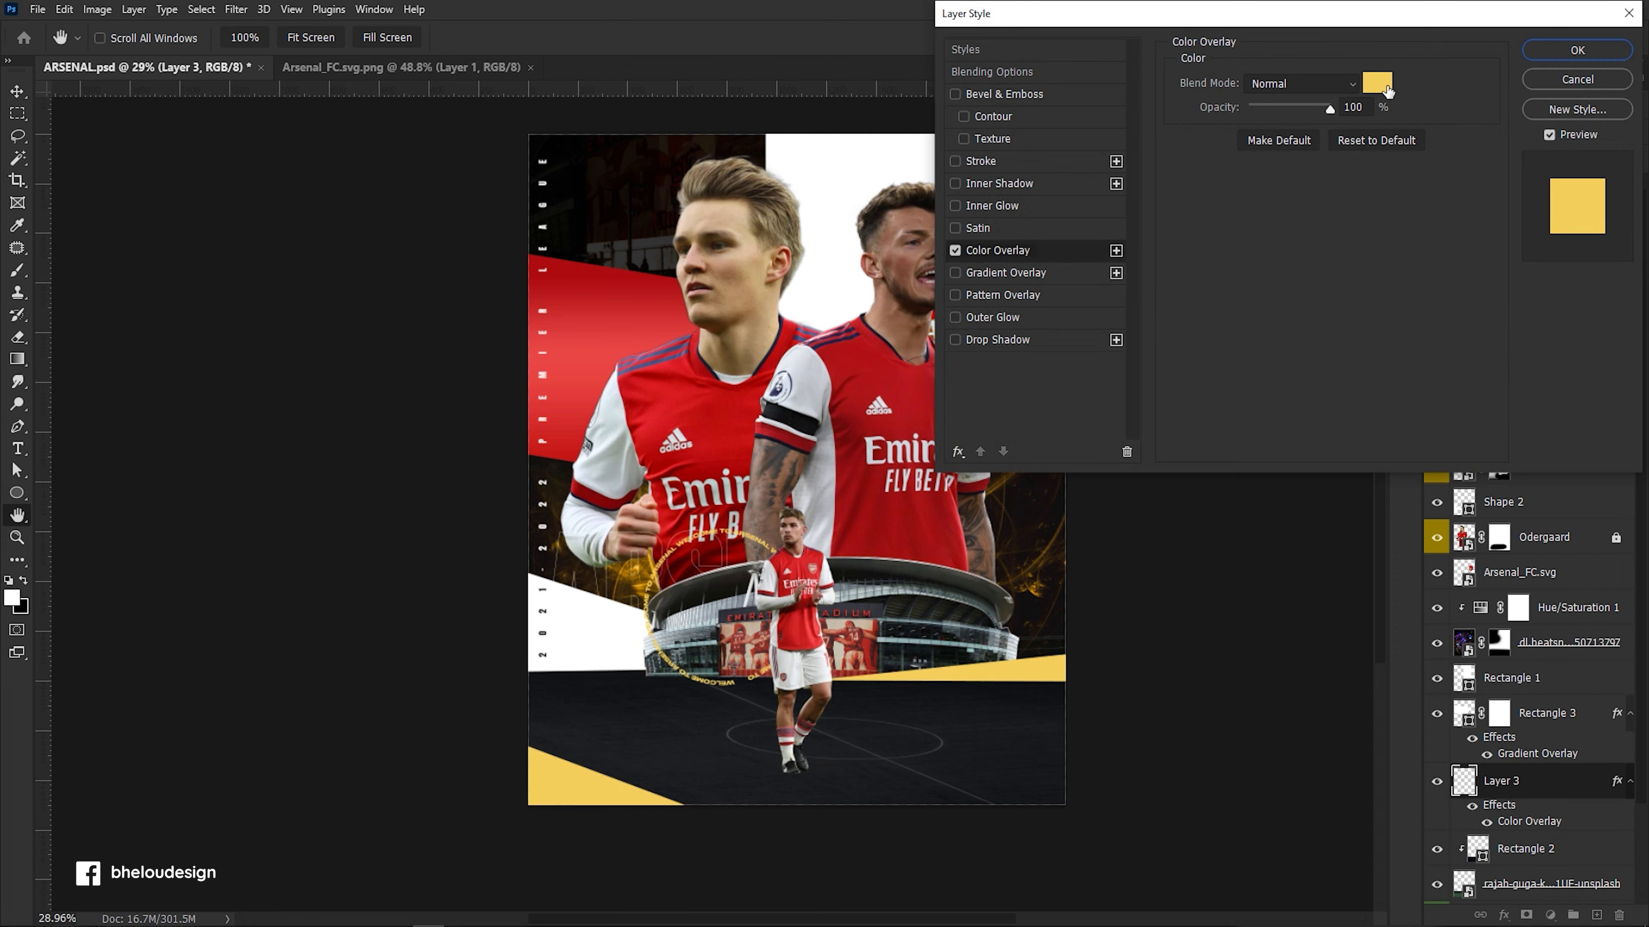
pyautogui.press('Return')
# Show the Hue/Saturation 1 settings for the fractal light overlay.
pyautogui.scroll(1, 1070, 455)
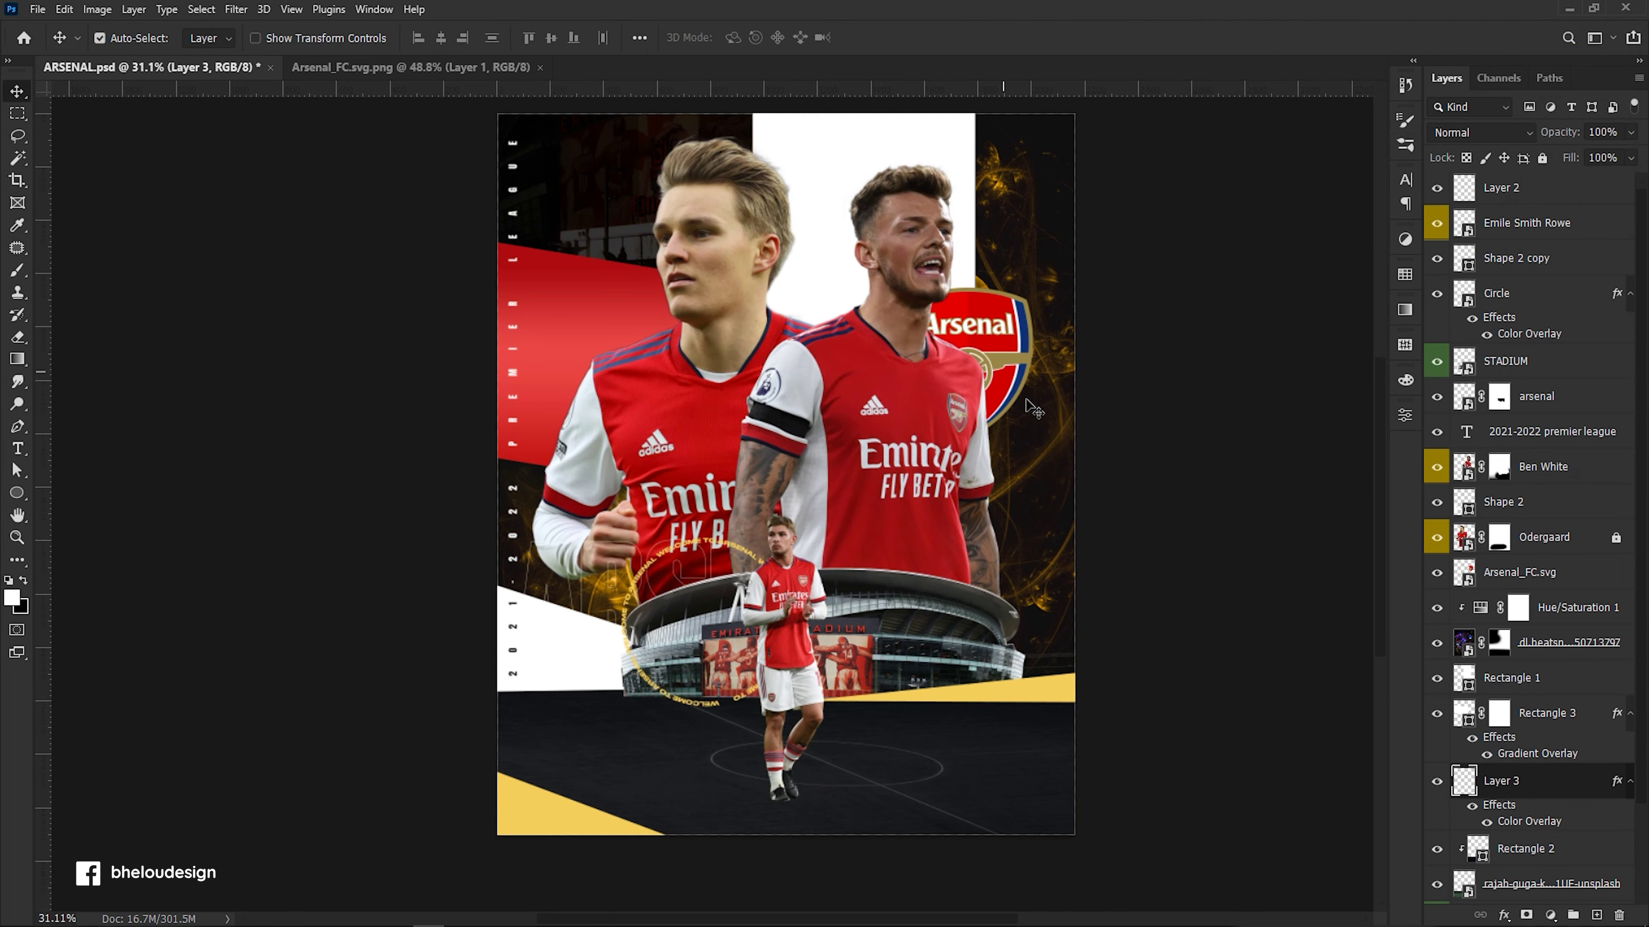
pyautogui.click(1538, 643)
pyautogui.click(1540, 606)
pyautogui.click(1405, 417)
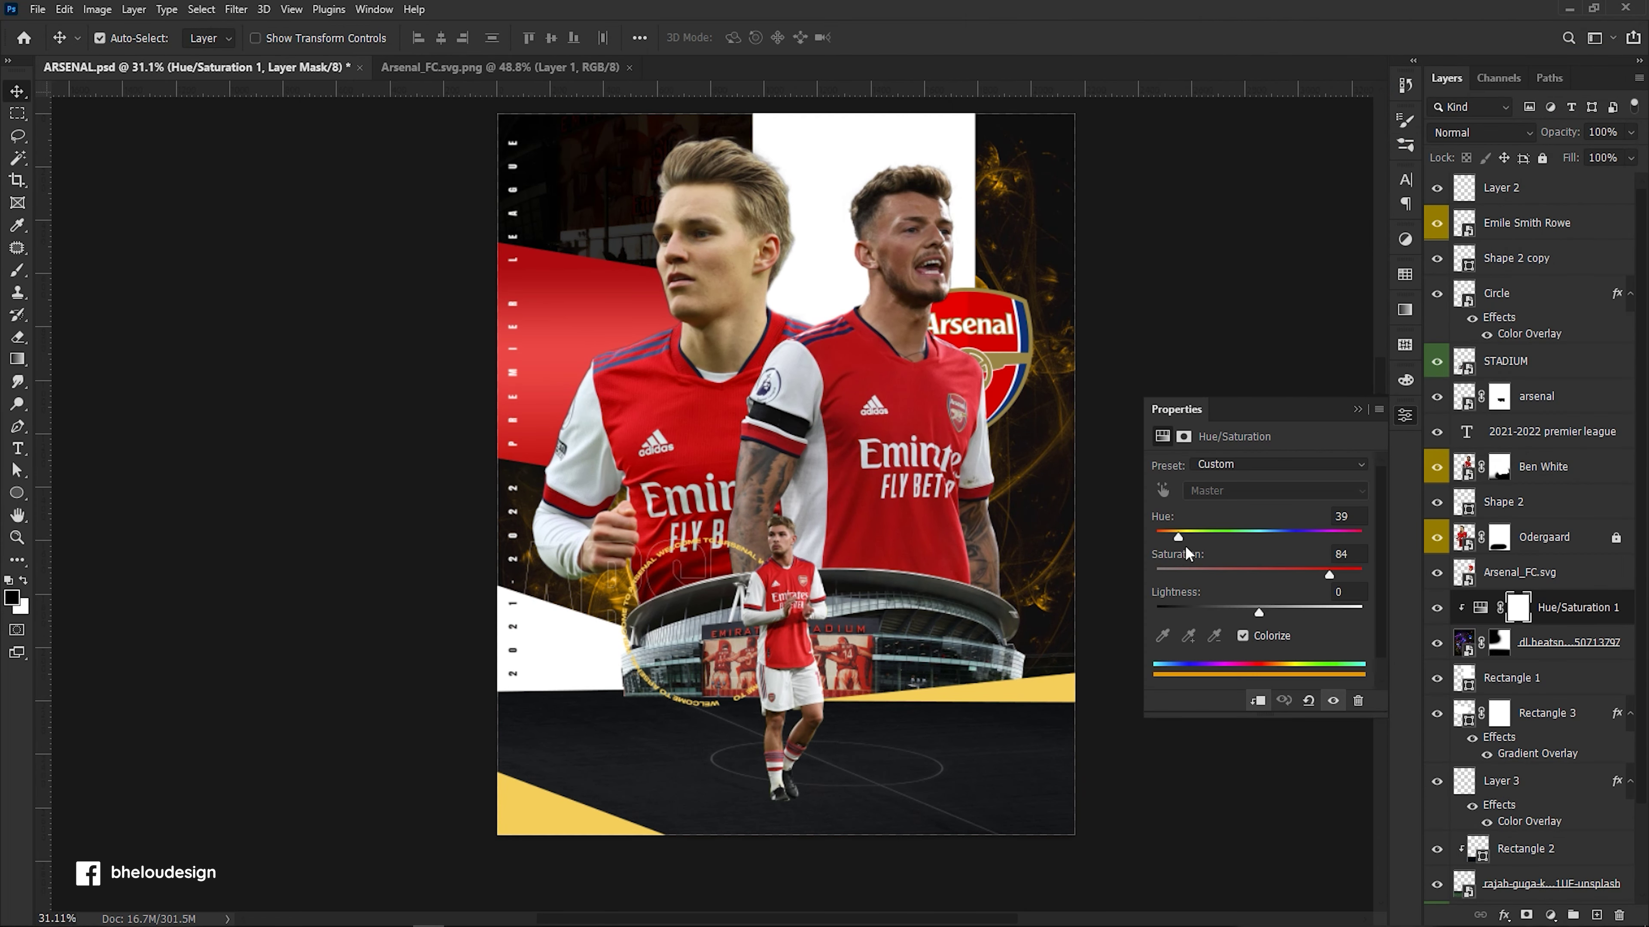
# Shift the overlay's hue to blue (hue 201, saturation 83), then select its mask.
pyautogui.moveTo(1231, 531)
pyautogui.mouseDown()
pyautogui.moveTo(1299, 525)
pyautogui.moveTo(1269, 526)
pyautogui.moveTo(1325, 575)
pyautogui.mouseUp()
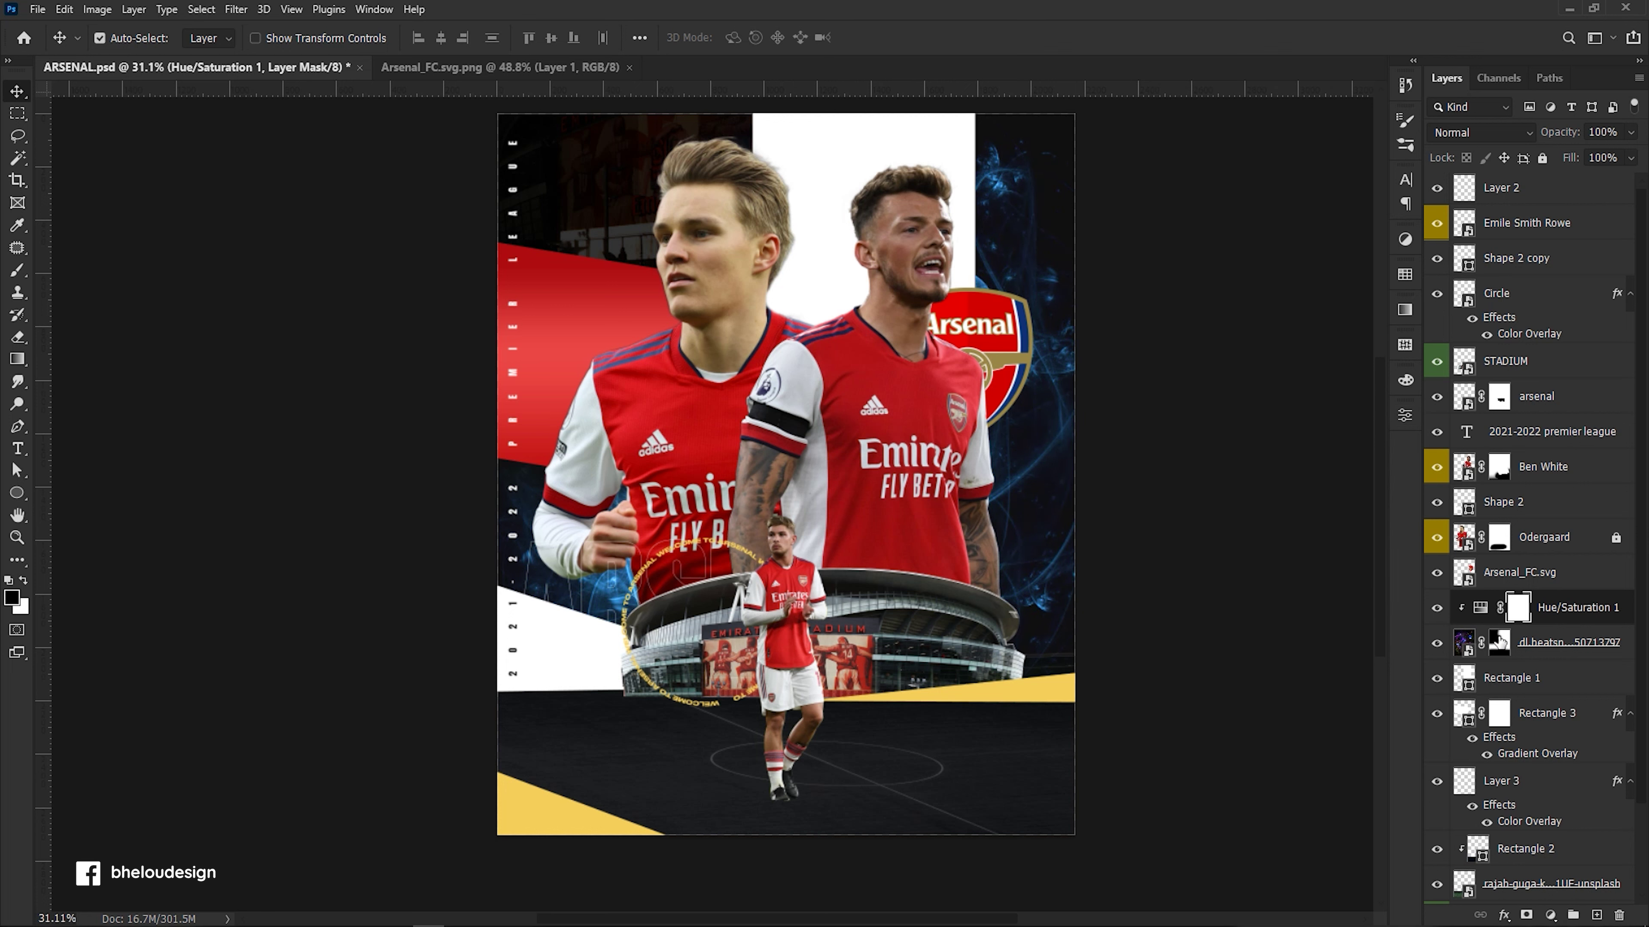
pyautogui.click(1356, 410)
pyautogui.click(1499, 642)
# Brush the smoke mask around the left player's head, hiding smoke over the upper red area.
pyautogui.press('b')
pyautogui.moveTo(592, 304); pyautogui.dragTo(571, 166)
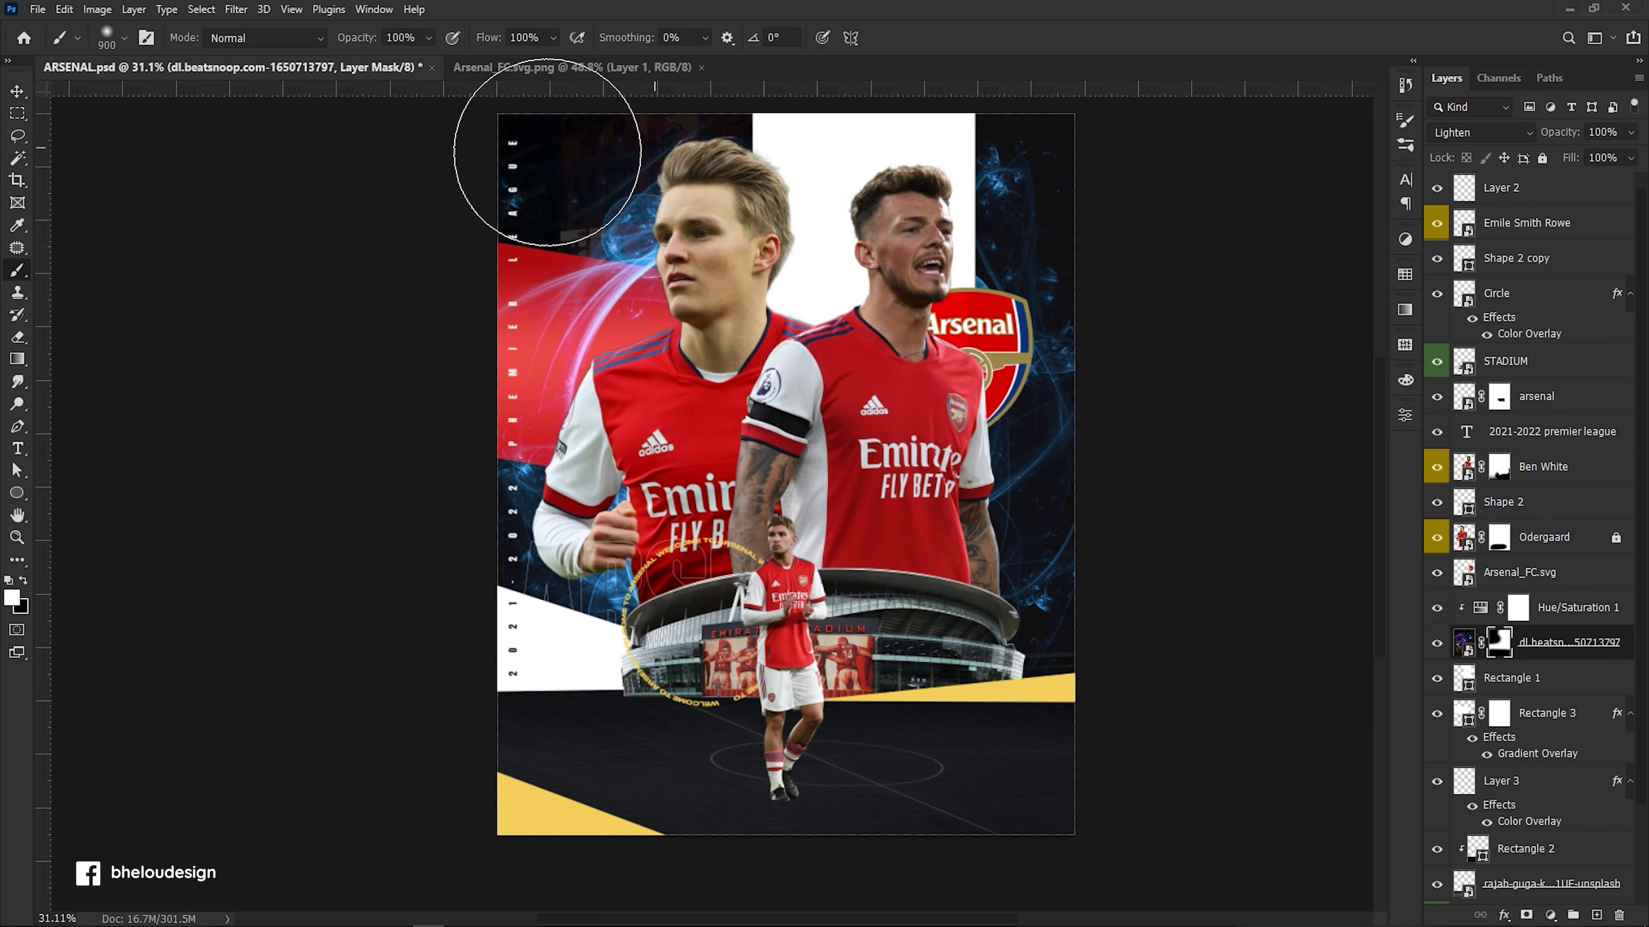
pyautogui.moveTo(378, 361); pyautogui.dragTo(551, 370)
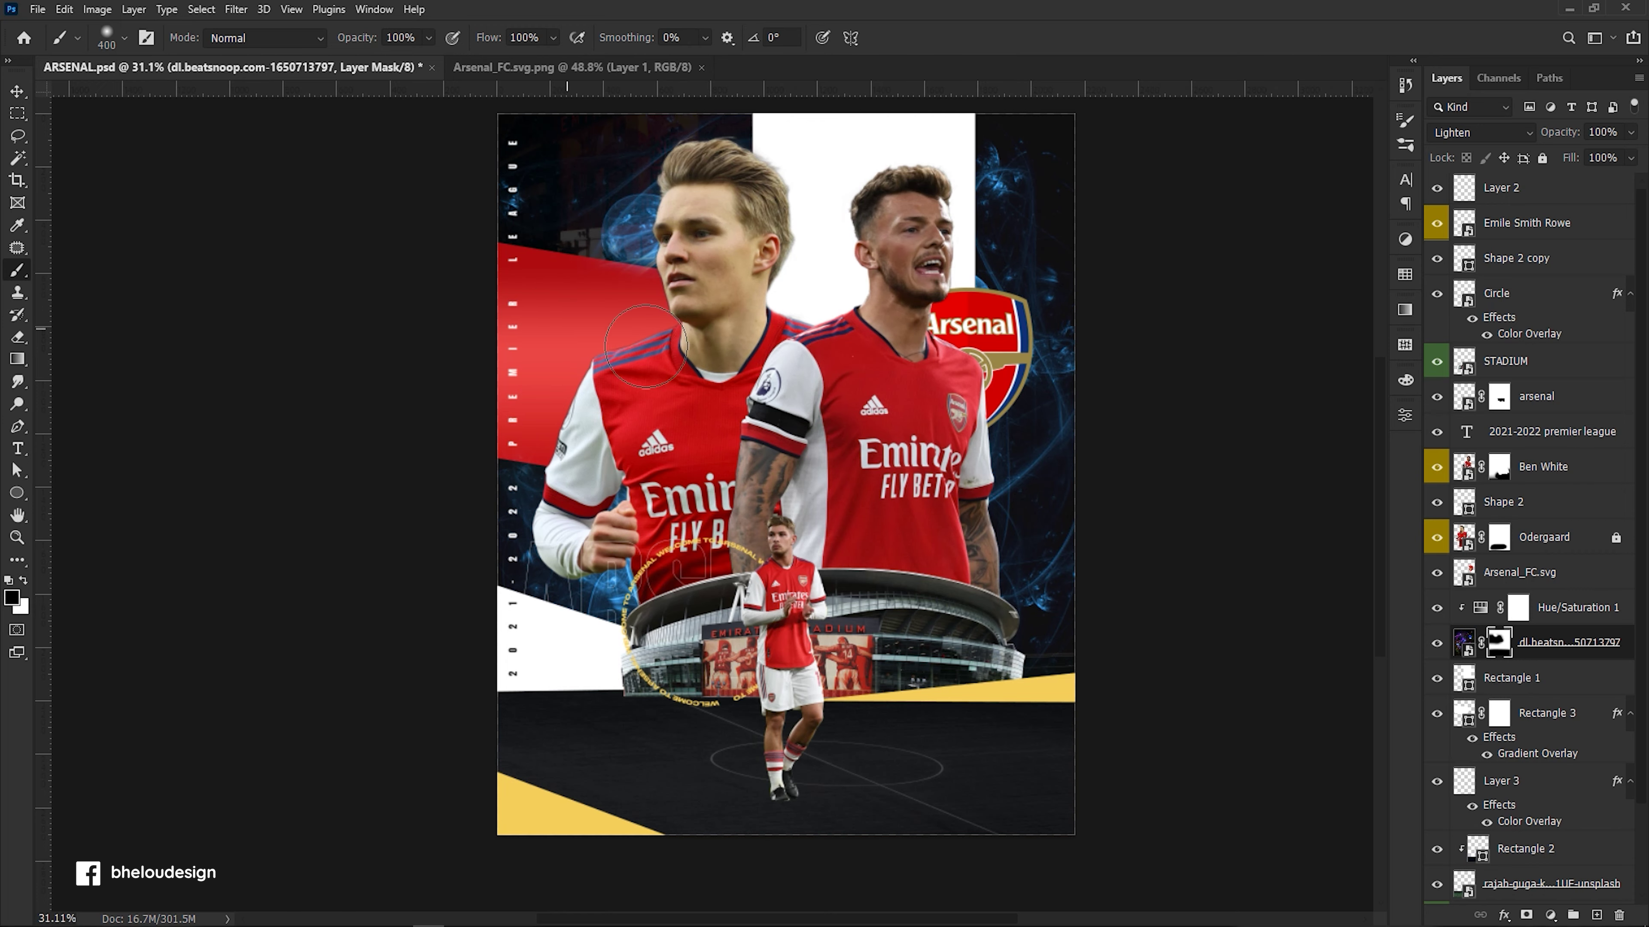
pyautogui.scroll(5, 617, 292)
pyautogui.press('[')
pyautogui.press('[')
pyautogui.press('[')
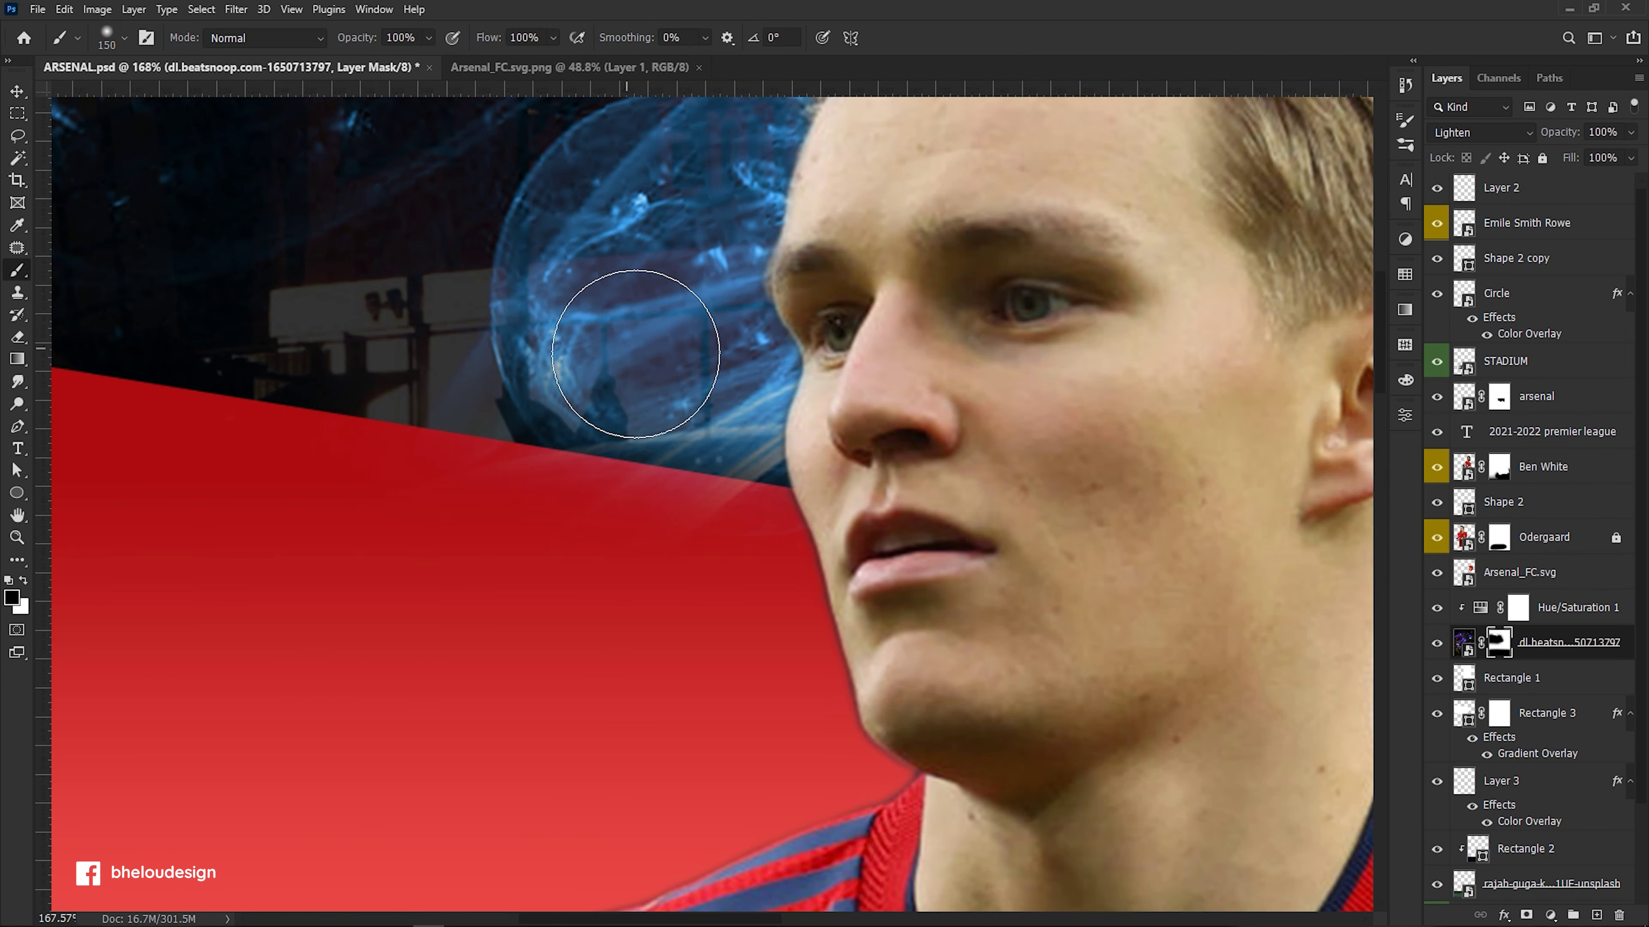
pyautogui.moveTo(627, 349); pyautogui.dragTo(625, 331)
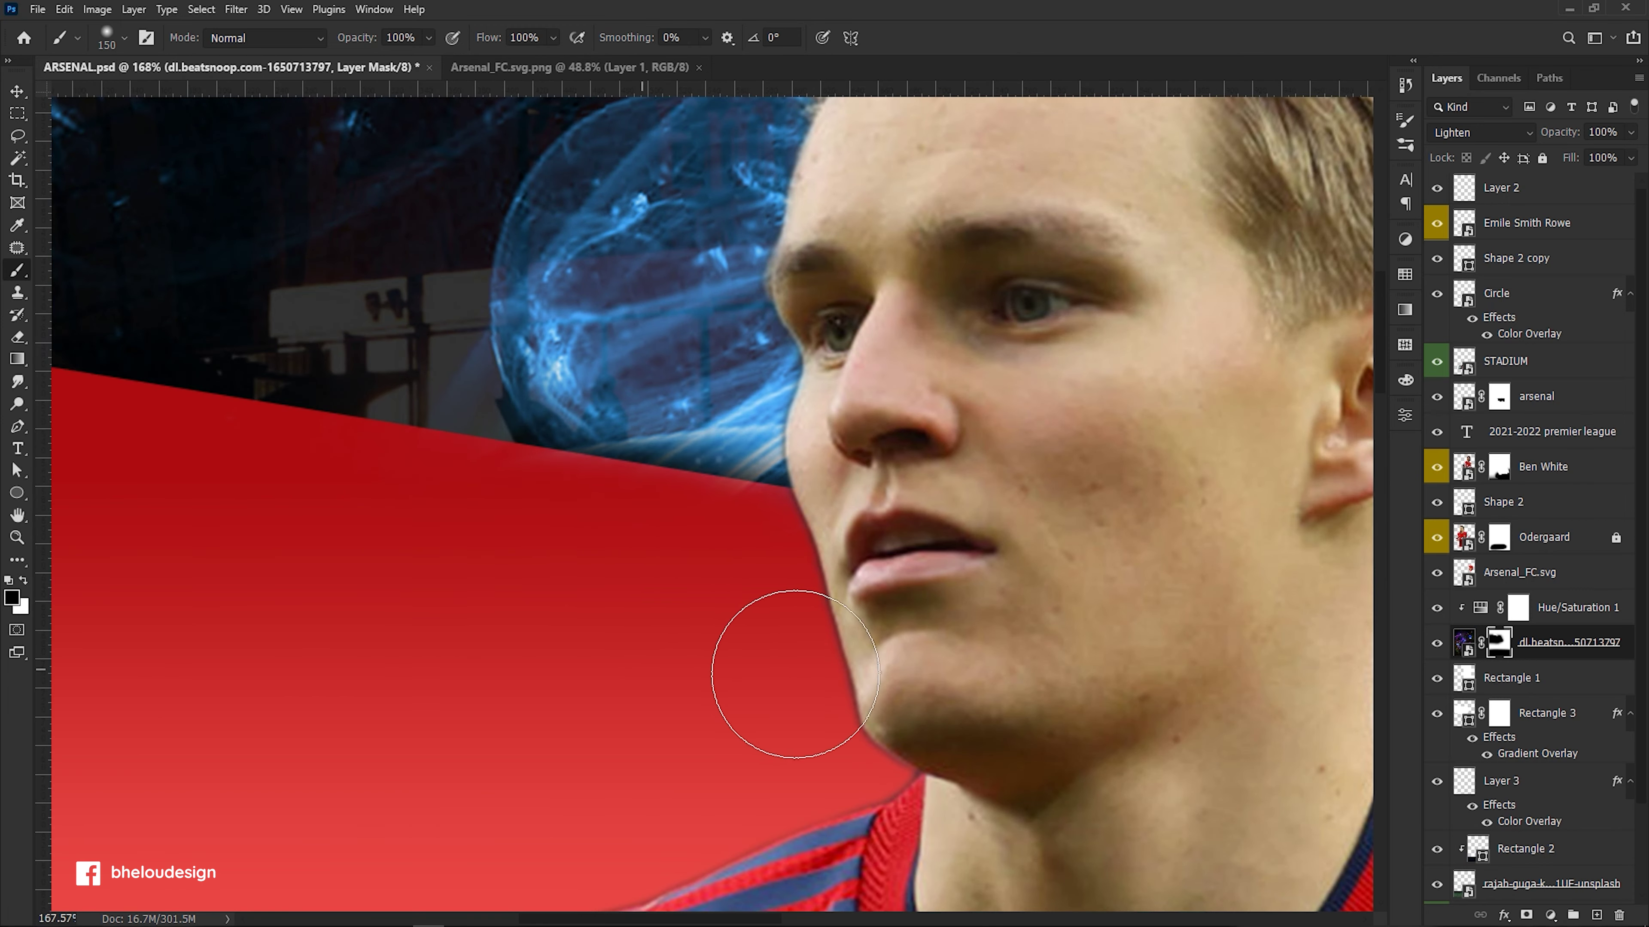
# Mask out the blue glow arc beside the left player's face.
pyautogui.scroll(-3, 789, 672)
pyautogui.scroll(-2, 753, 565)
pyautogui.scroll(3, 722, 460)
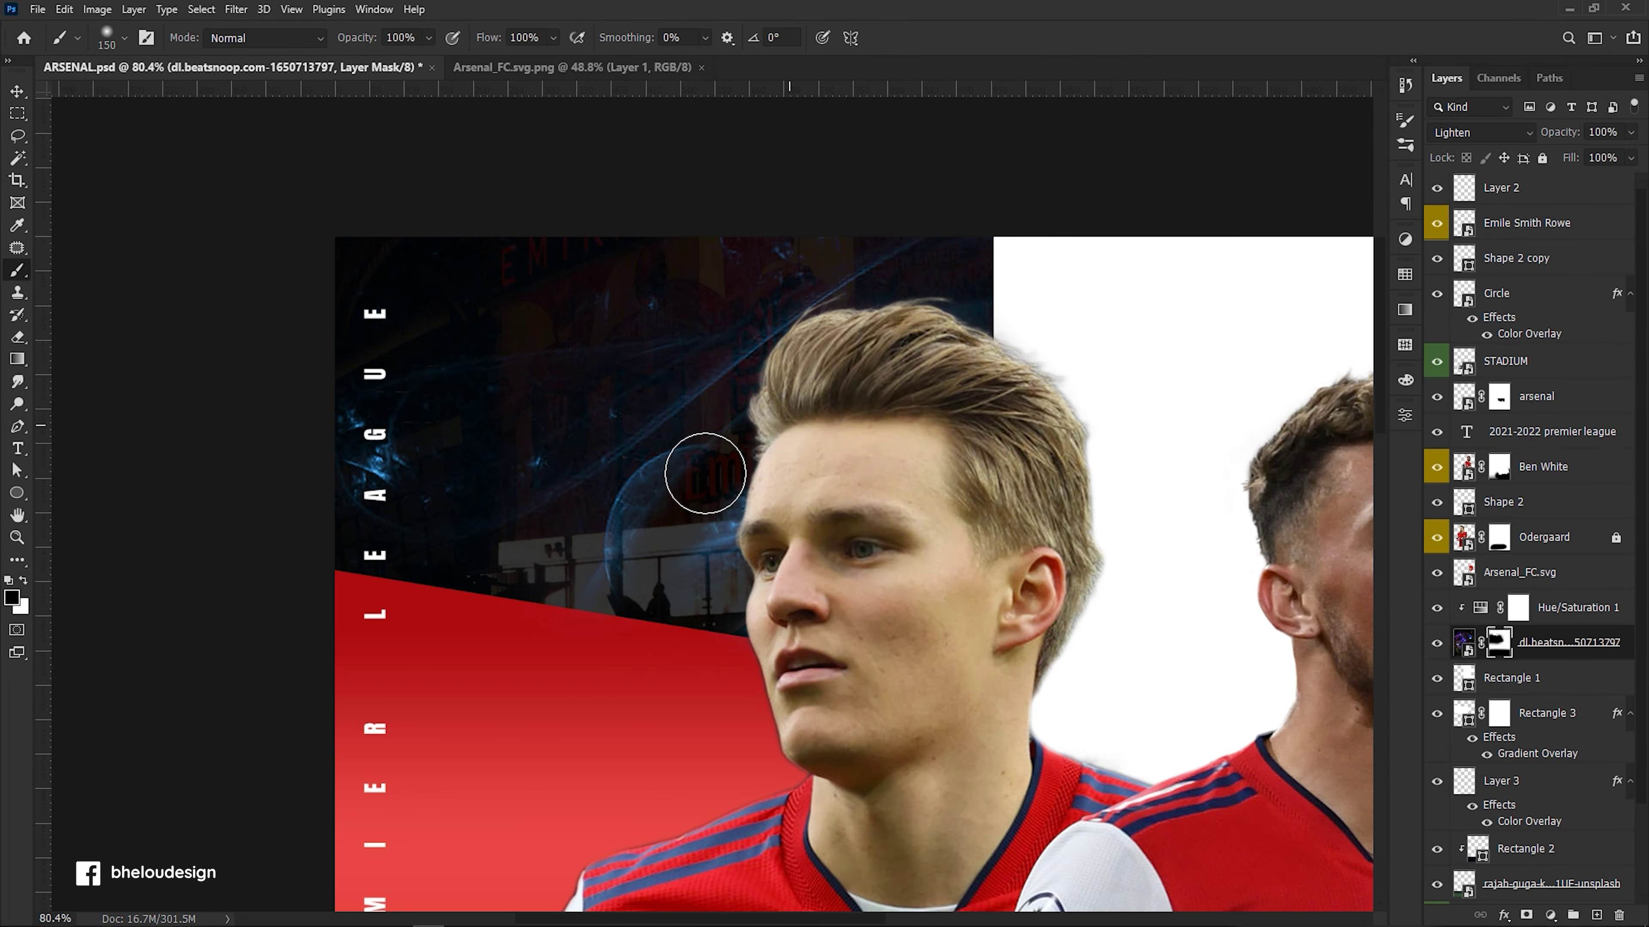
pyautogui.moveTo(642, 541); pyautogui.dragTo(570, 611)
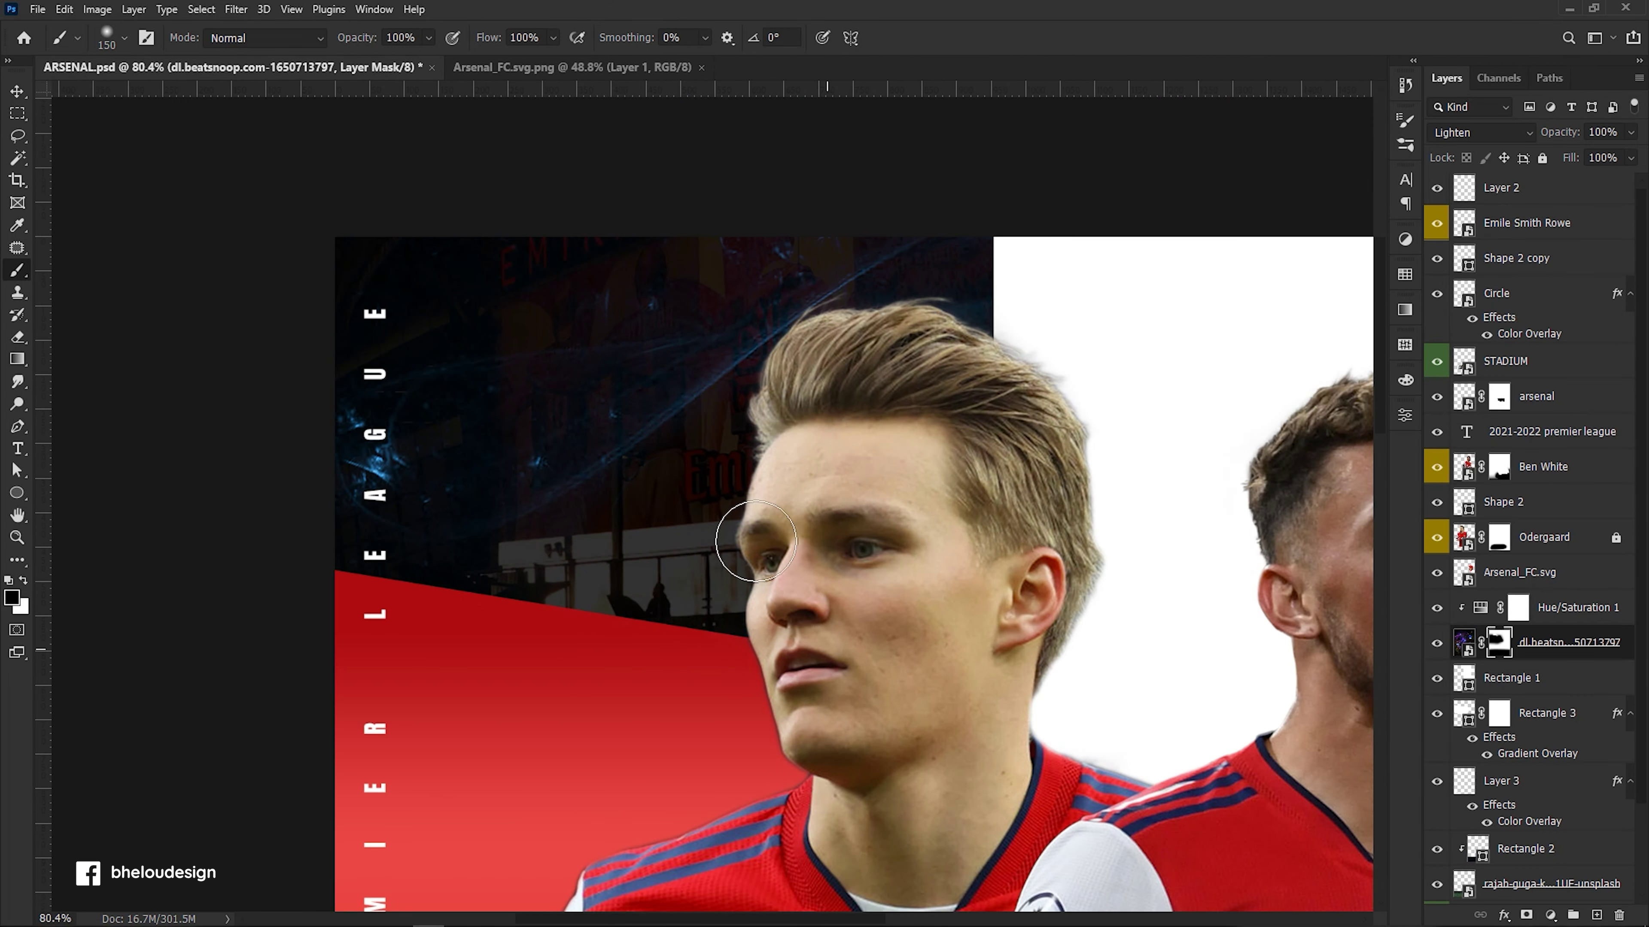
pyautogui.scroll(-5, 805, 587)
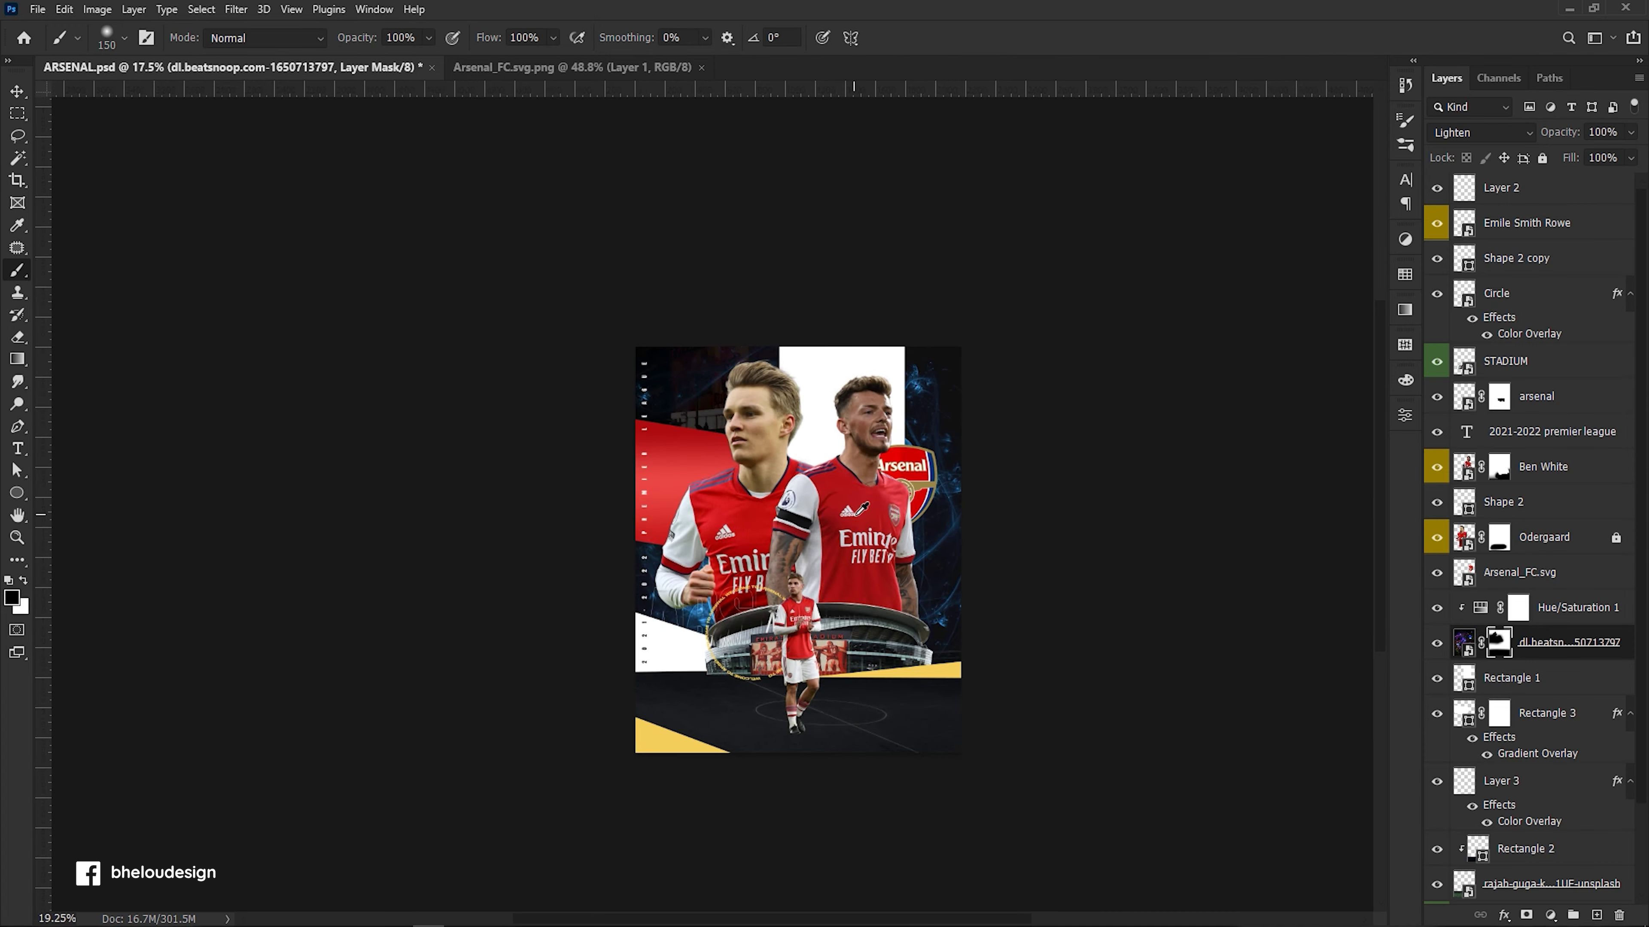
pyautogui.scroll(2, 862, 508)
# Add an empty Layer 4 above Rectangle 1.
pyautogui.moveTo(1545, 883); pyautogui.dragTo(1595, 912)
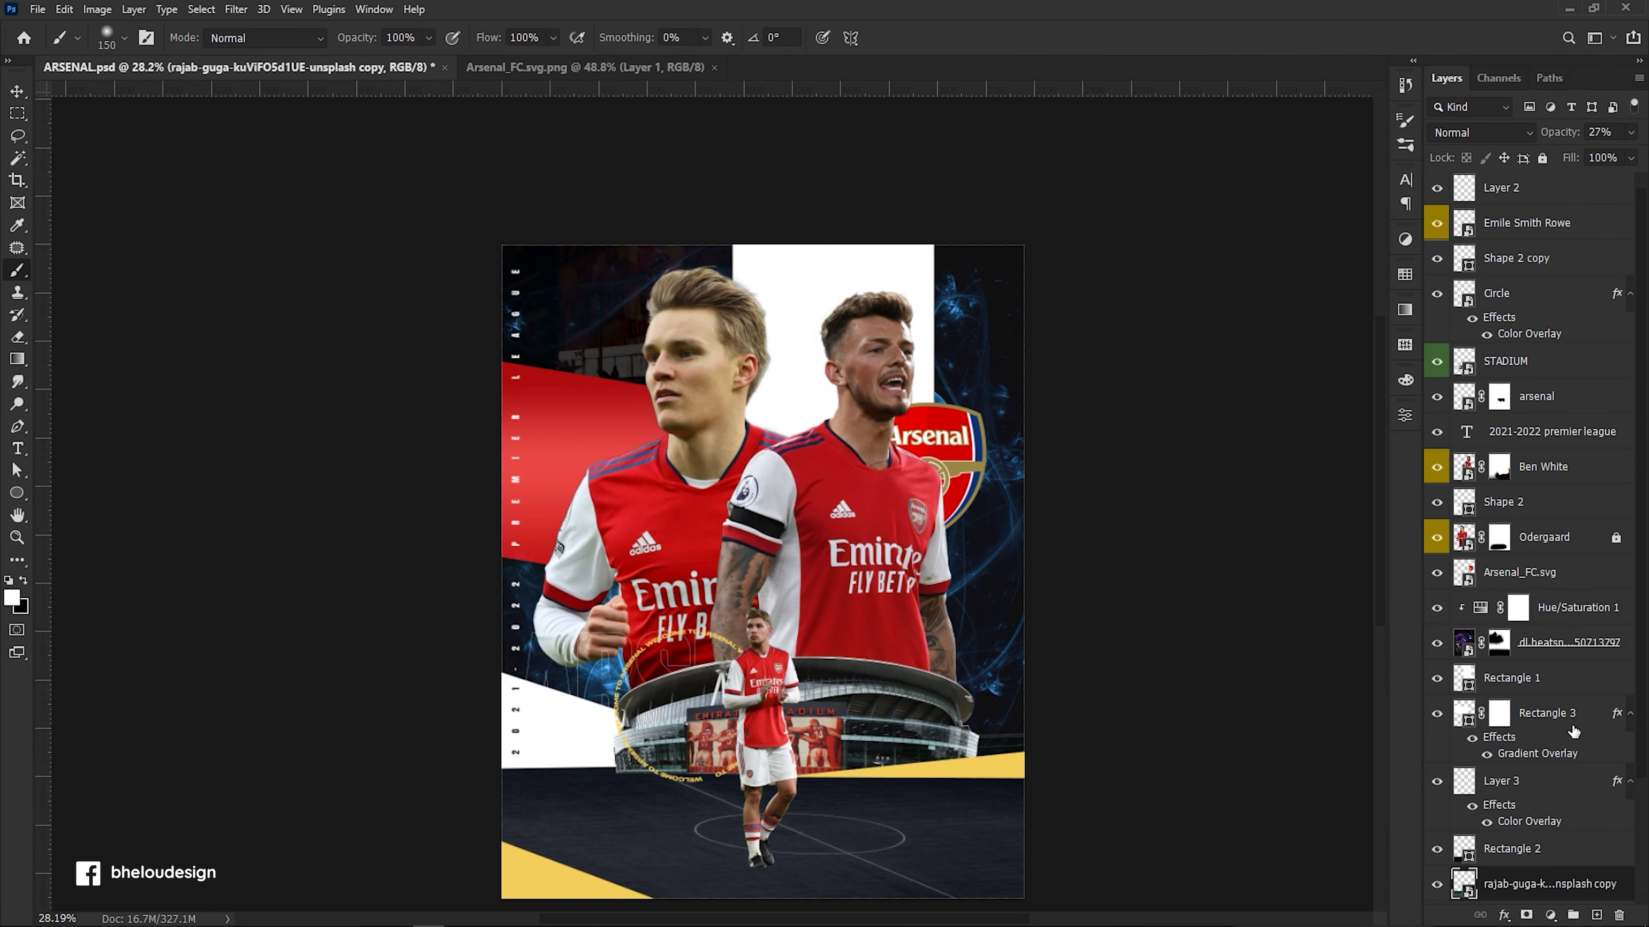
pyautogui.click(1569, 677)
pyautogui.click(1596, 916)
pyautogui.scroll(2, 790, 643)
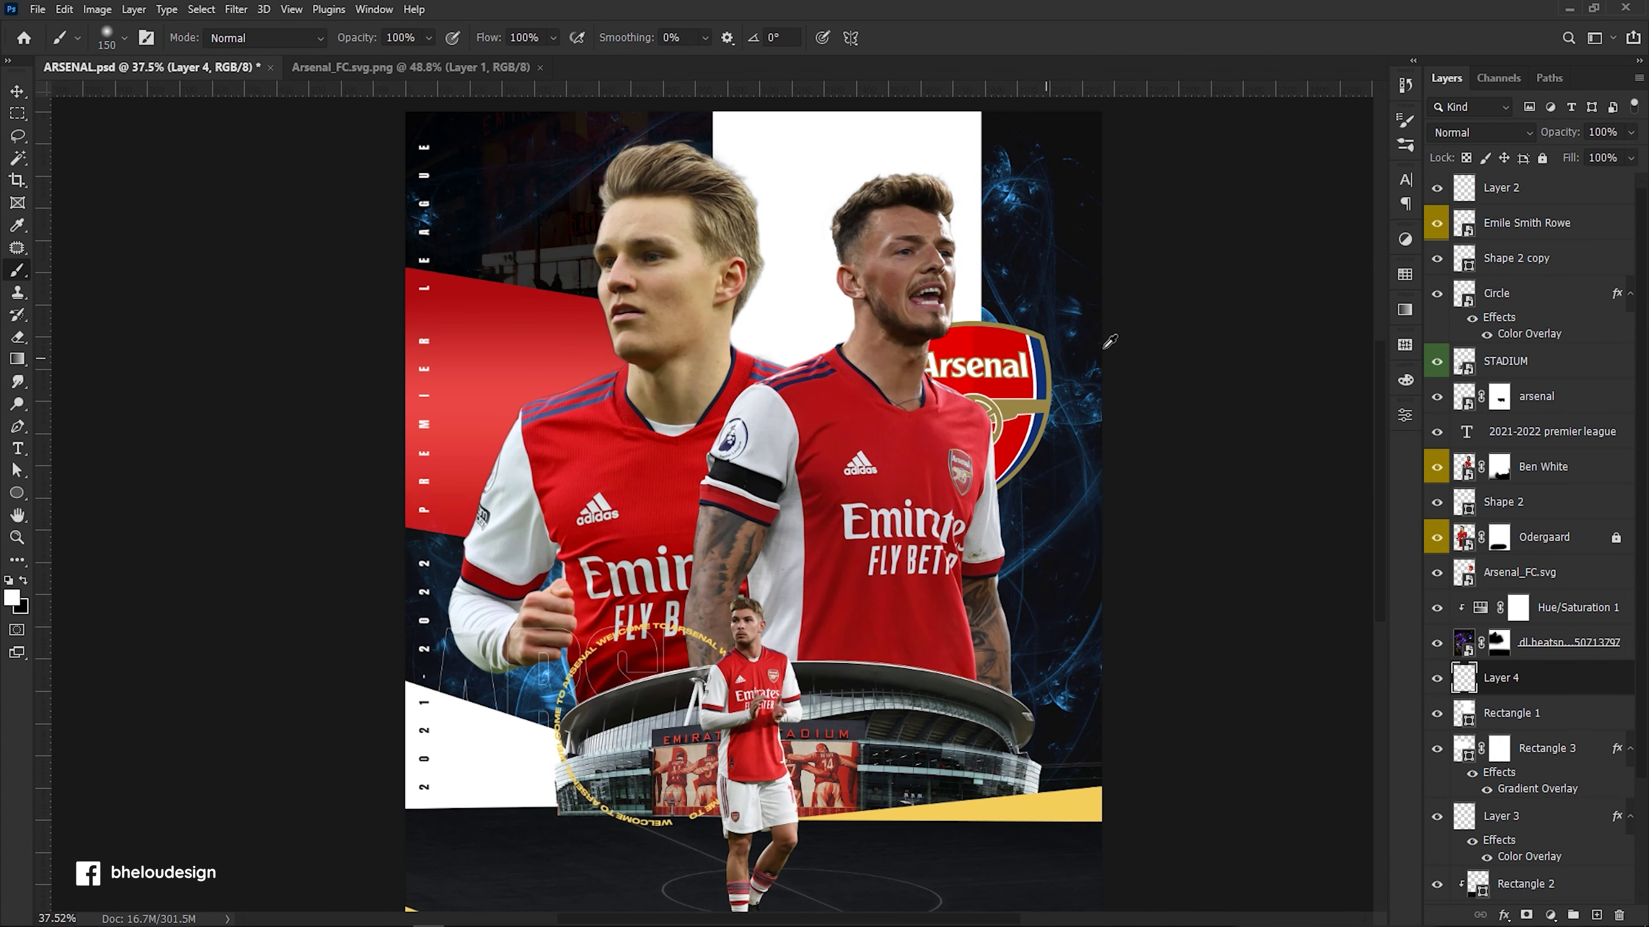
# Paint a large soft blue glow right of the right-hand player.
pyautogui.scroll(-1, 844, 507)
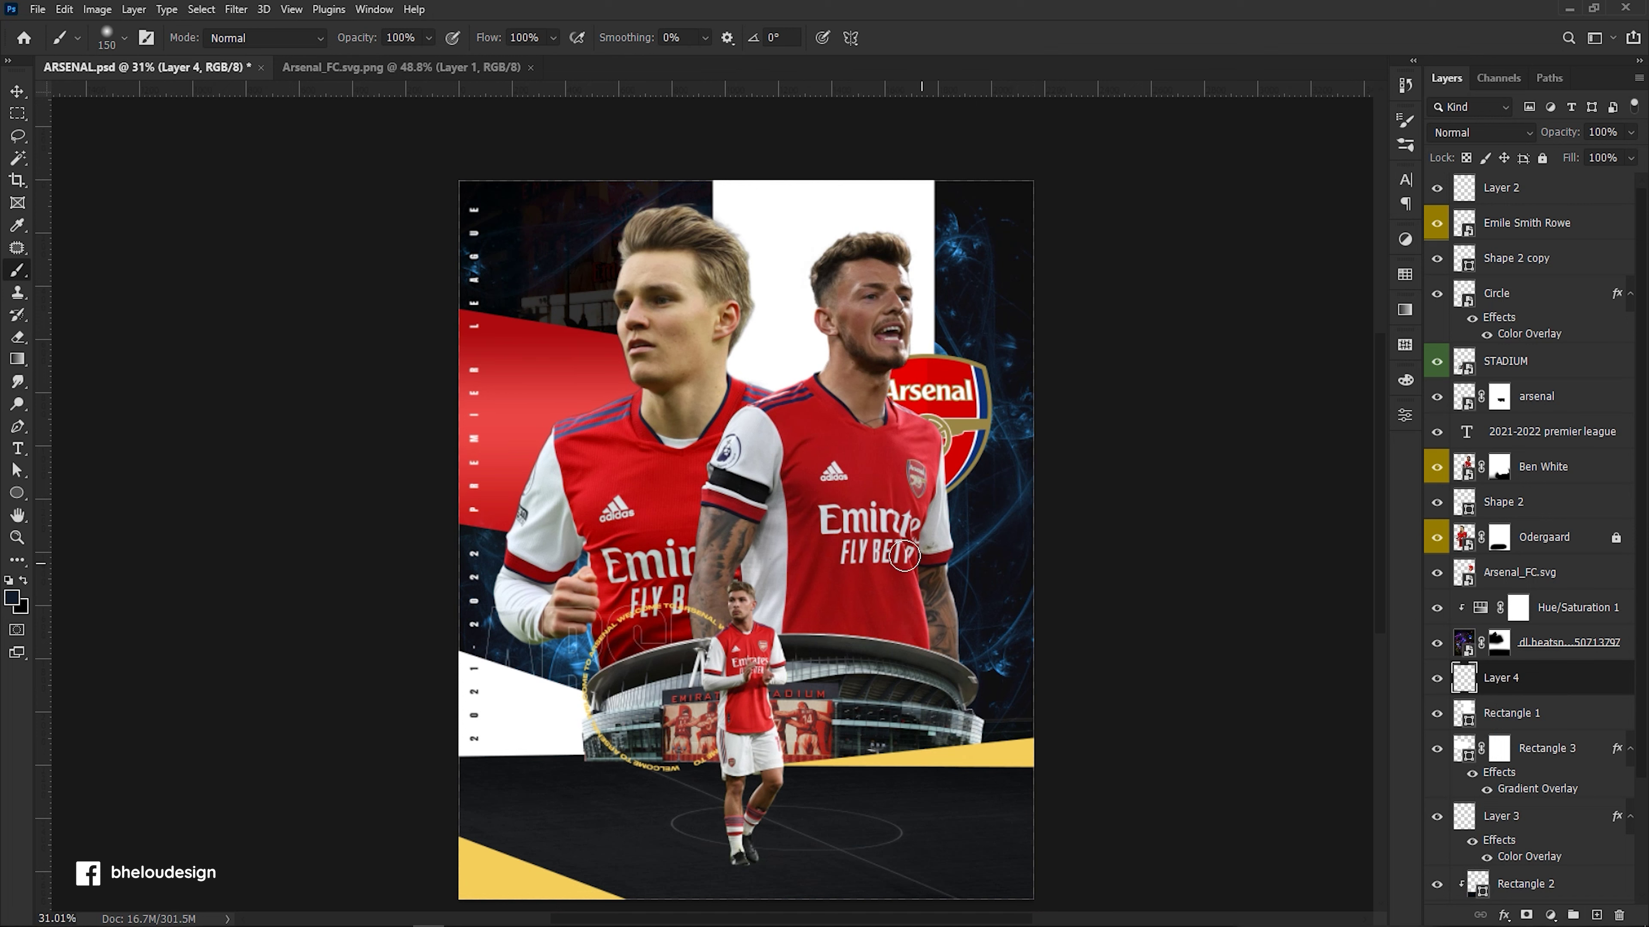
pyautogui.click(1000, 515)
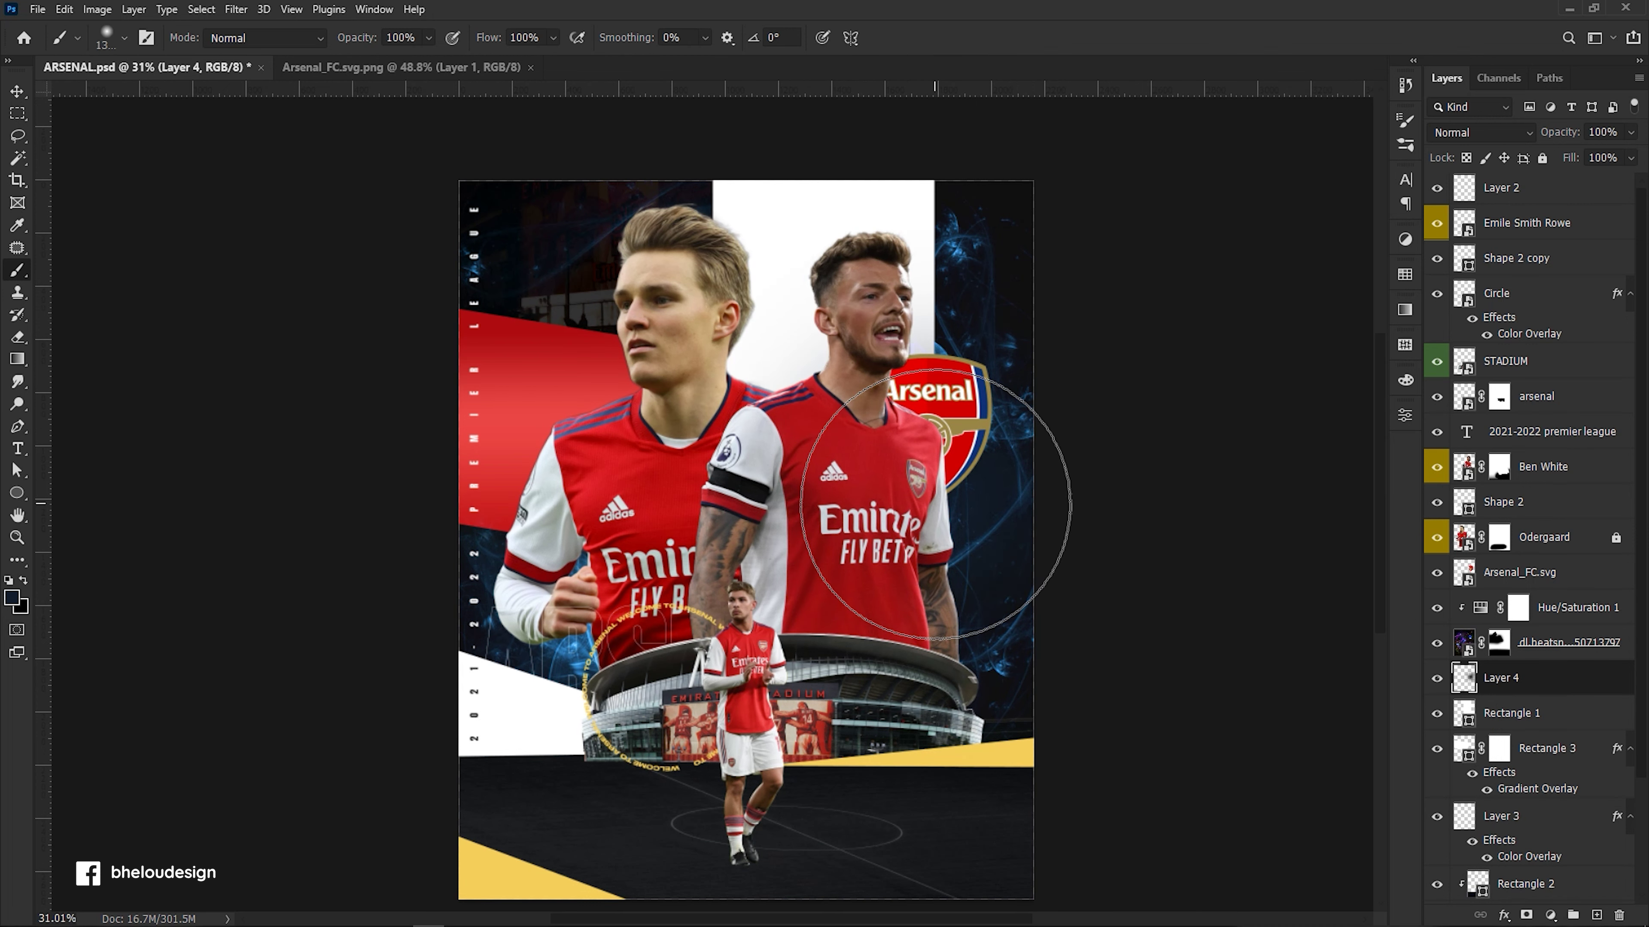
pyautogui.click(18, 598)
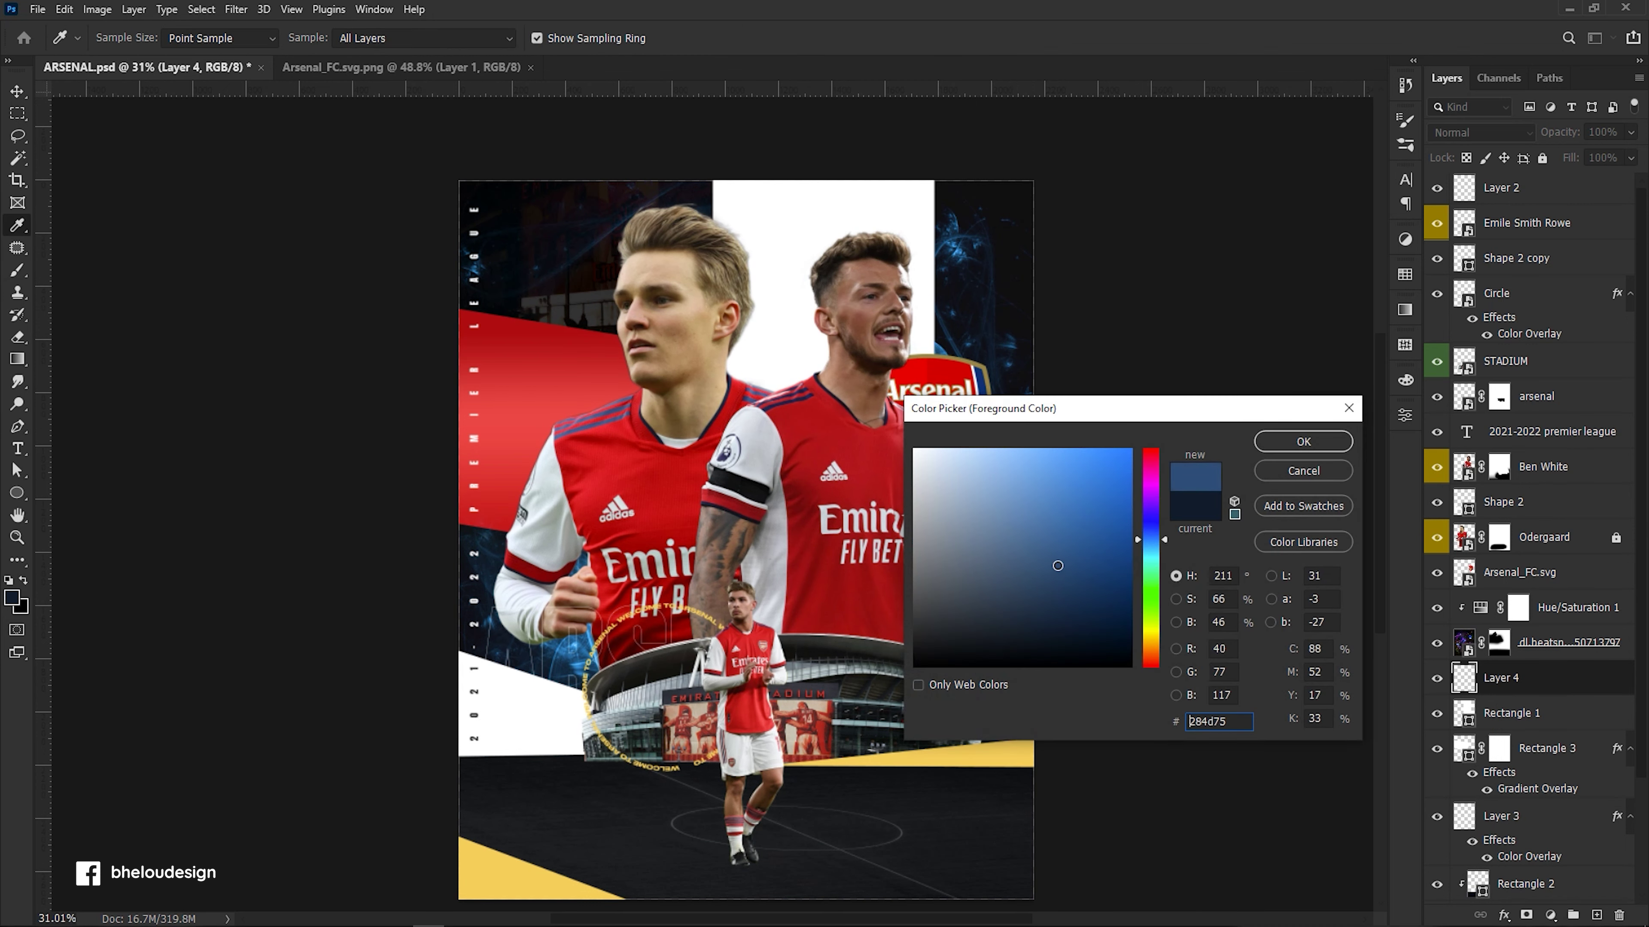
pyautogui.click(1293, 440)
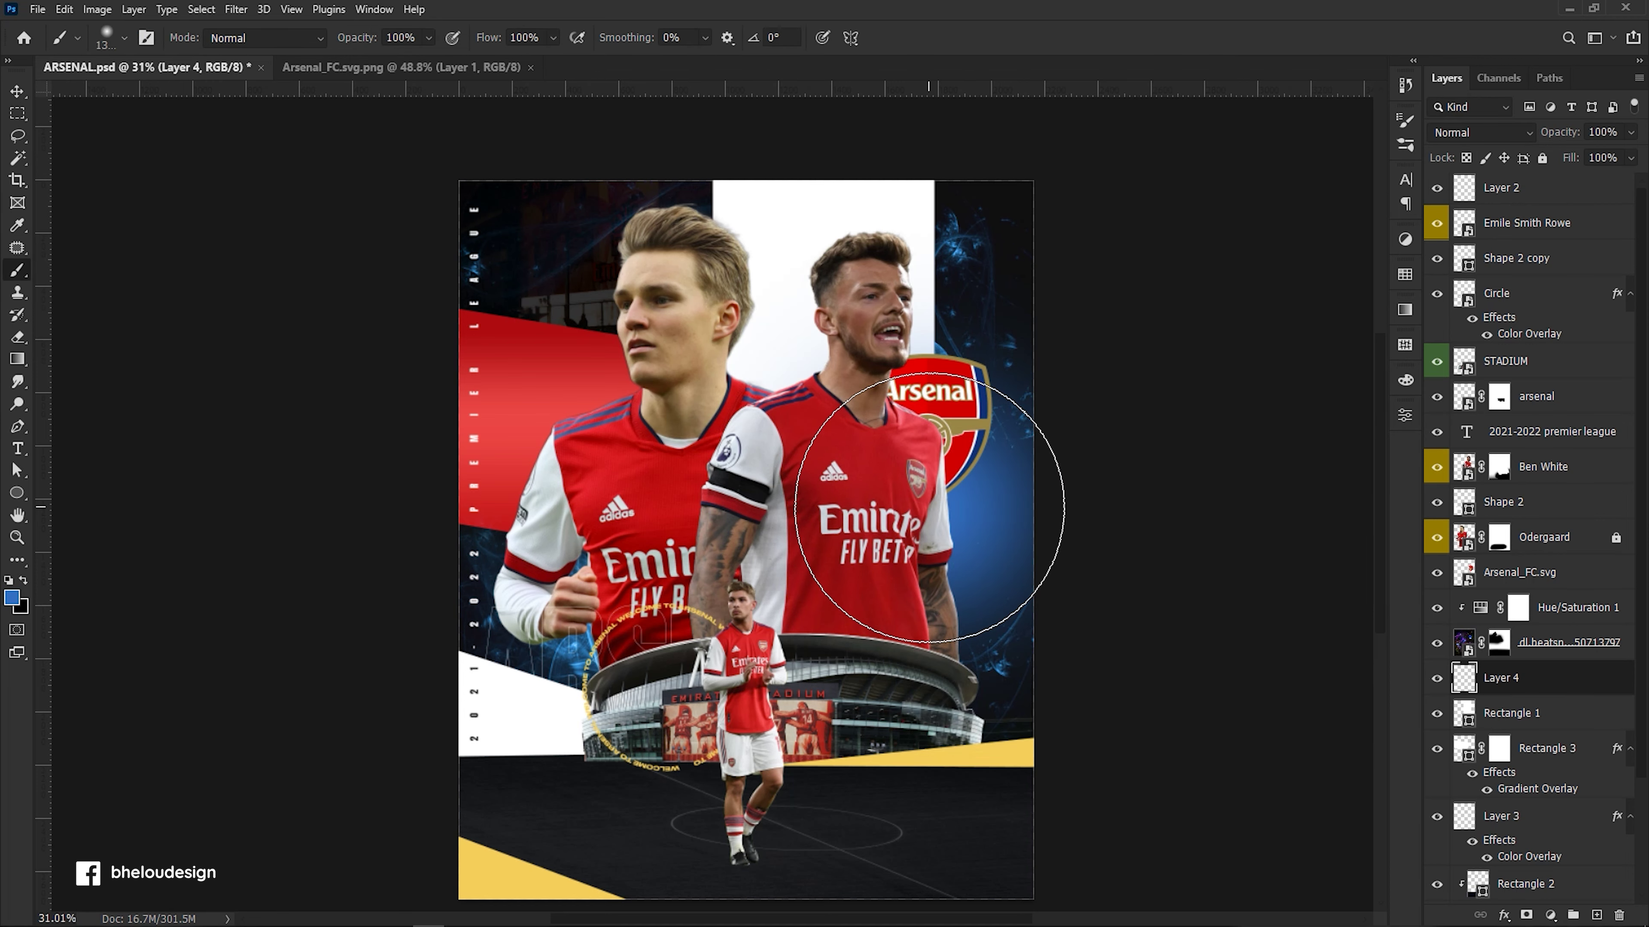
pyautogui.moveTo(974, 515); pyautogui.dragTo(1066, 534)
# Try Vivid Light and Darken on the glow, undo, repaint a stroke, keep Normal.
pyautogui.click(1471, 134)
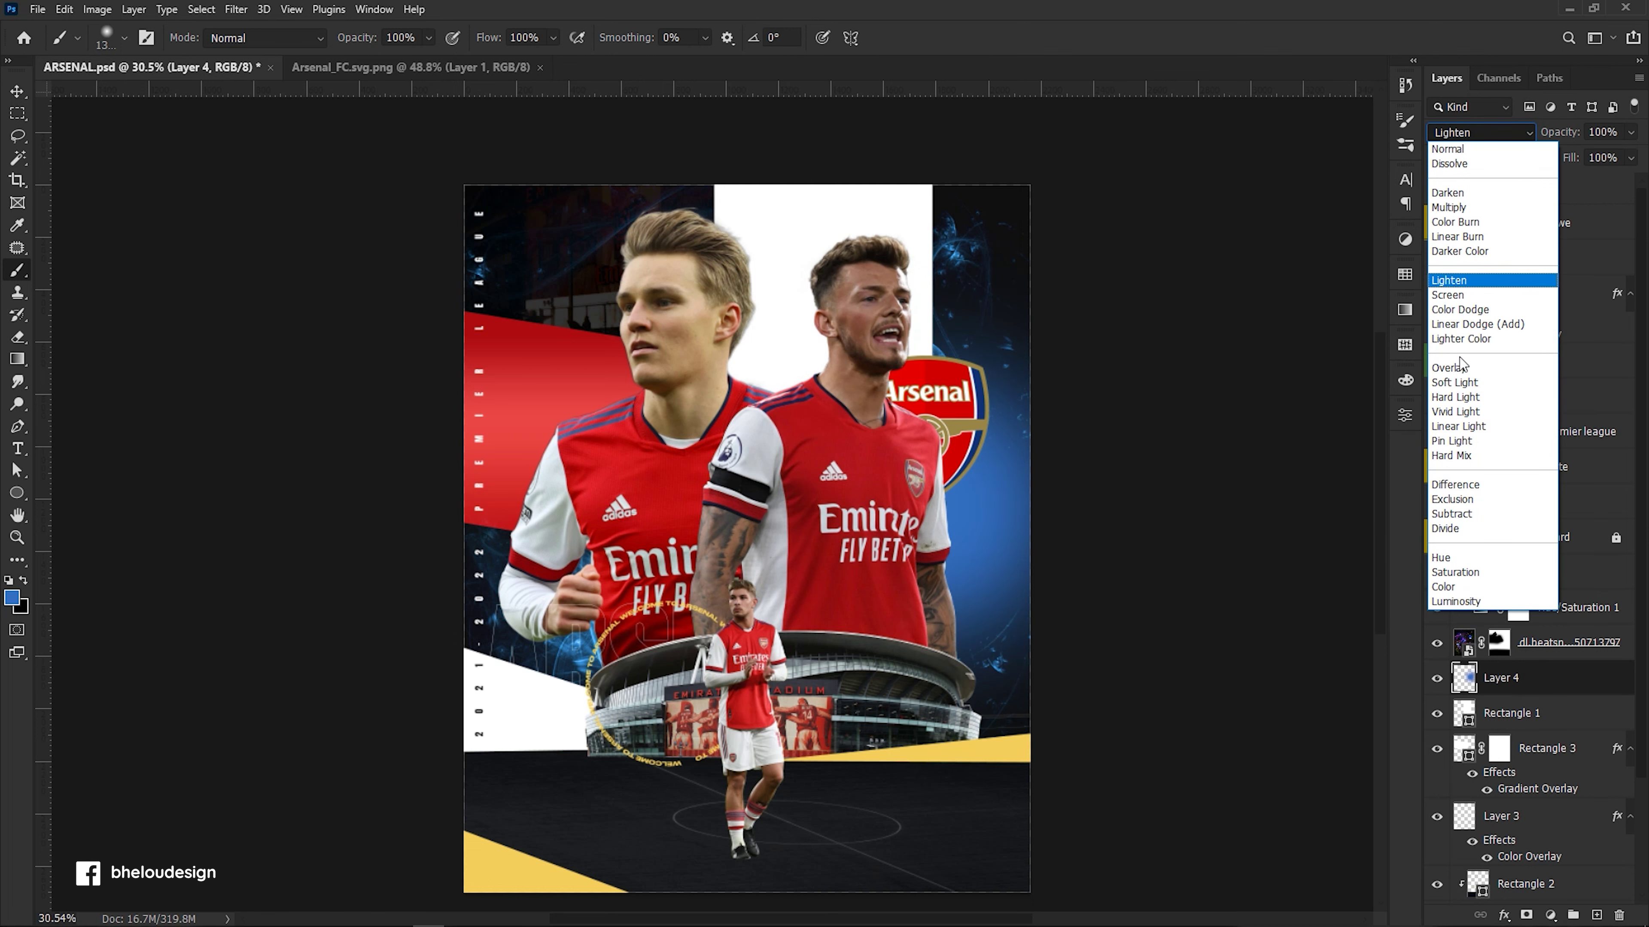
pyautogui.click(1456, 410)
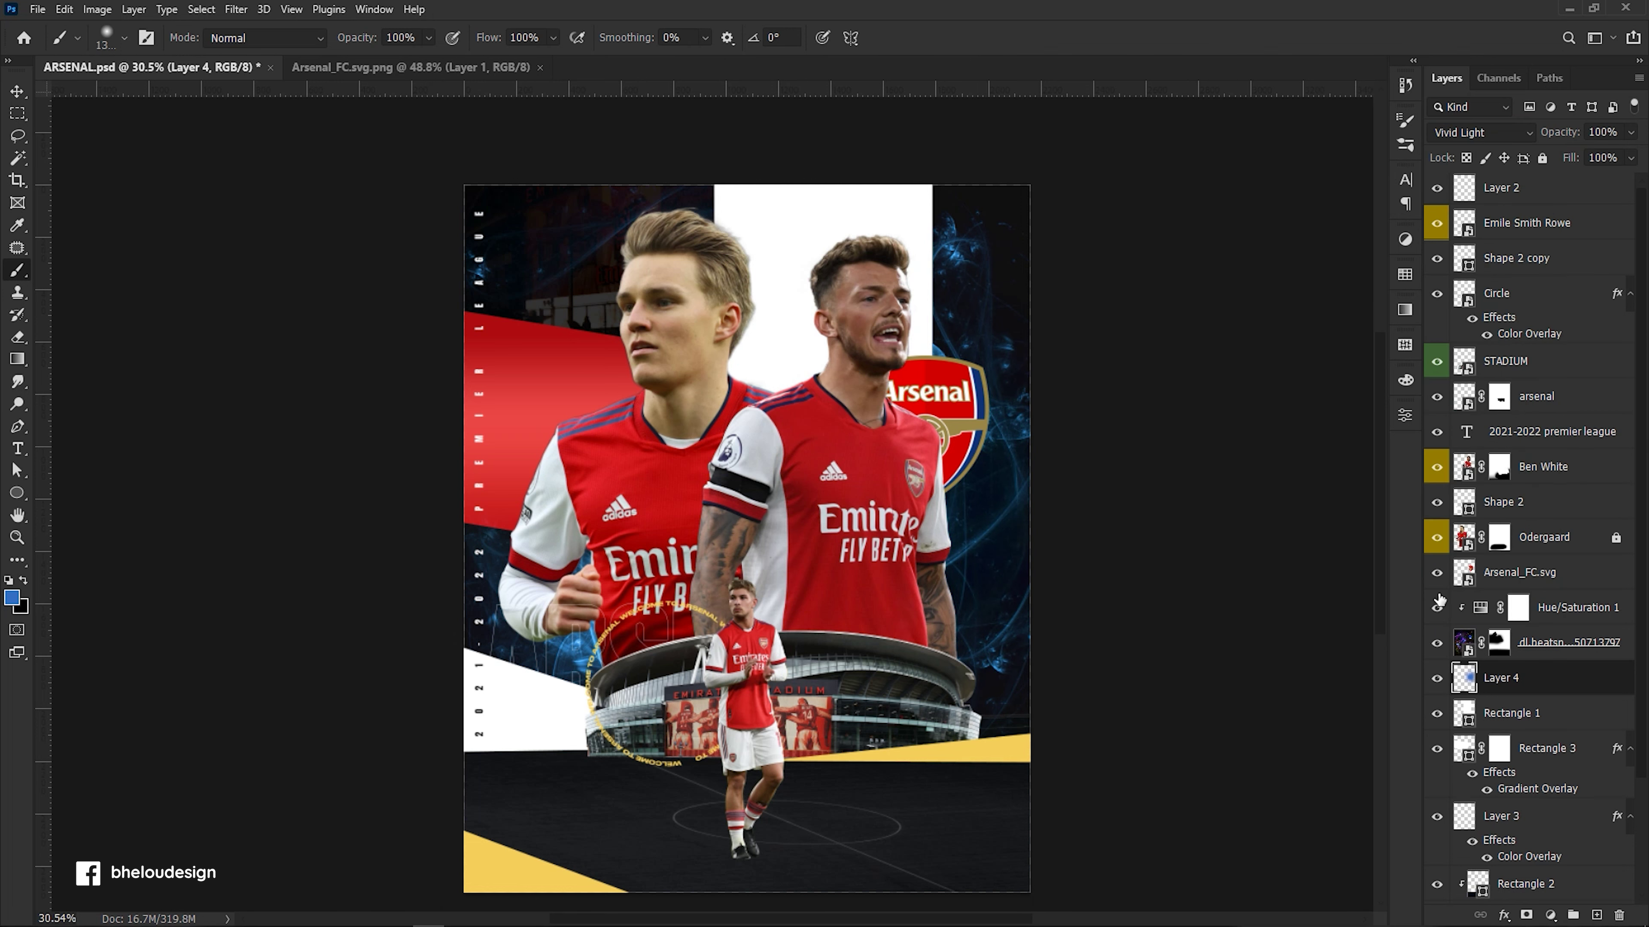
pyautogui.click(1473, 133)
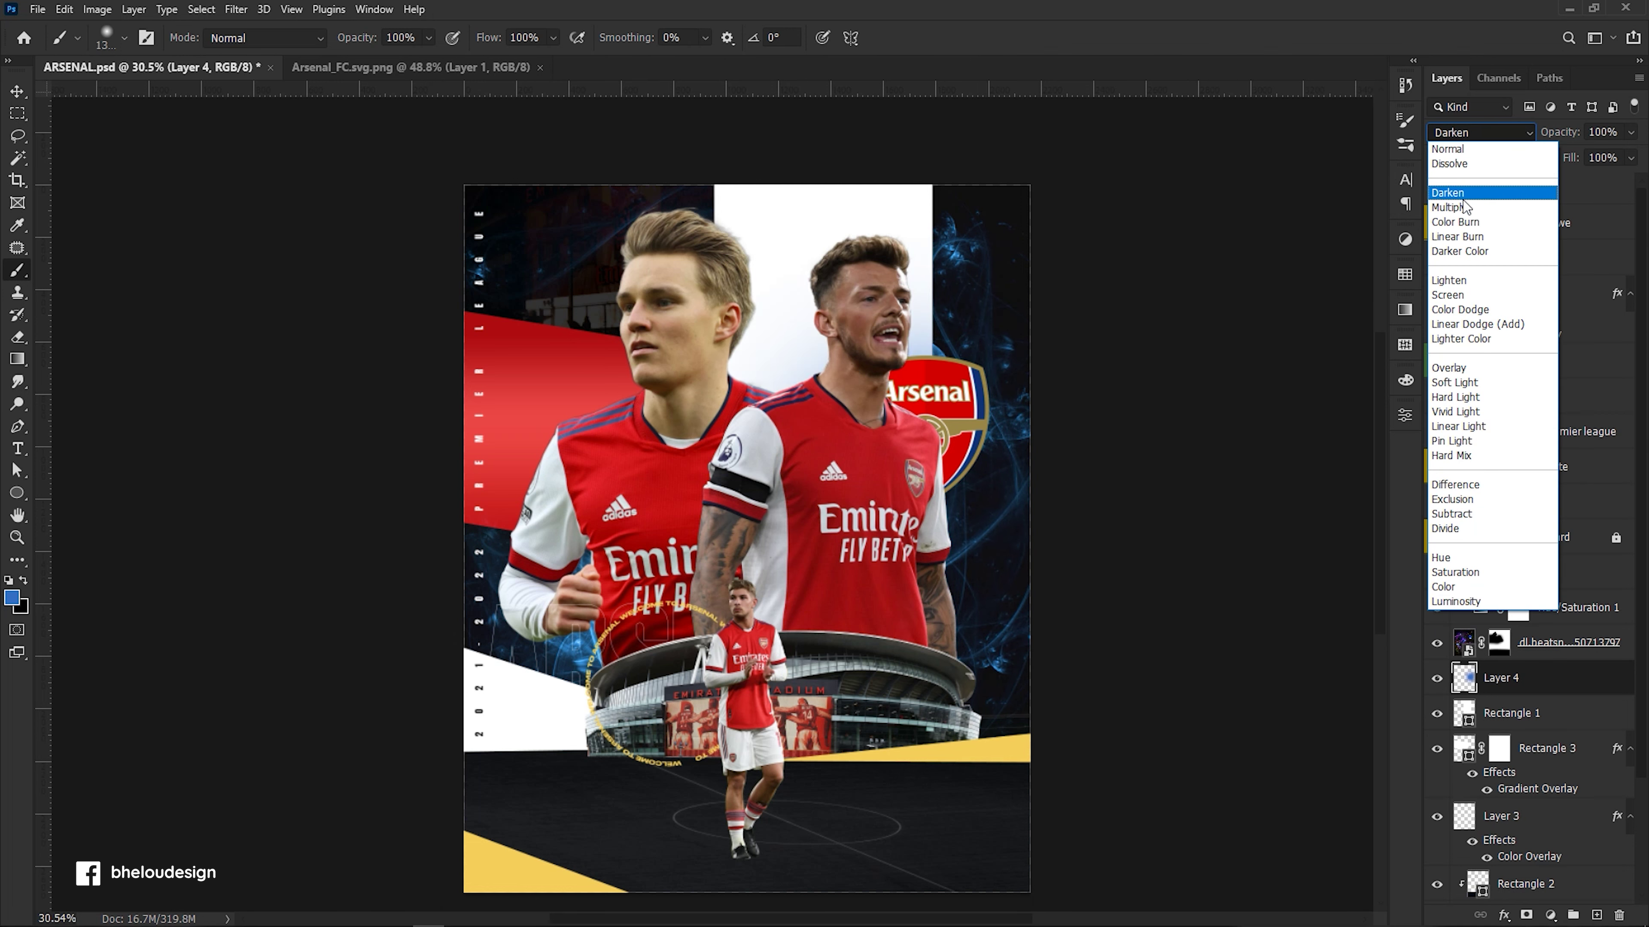
pyautogui.click(1467, 170)
pyautogui.hotkey('ctrl', 'z')
pyautogui.hotkey('ctrl', 'z')
pyautogui.hotkey('ctrl', 'z')
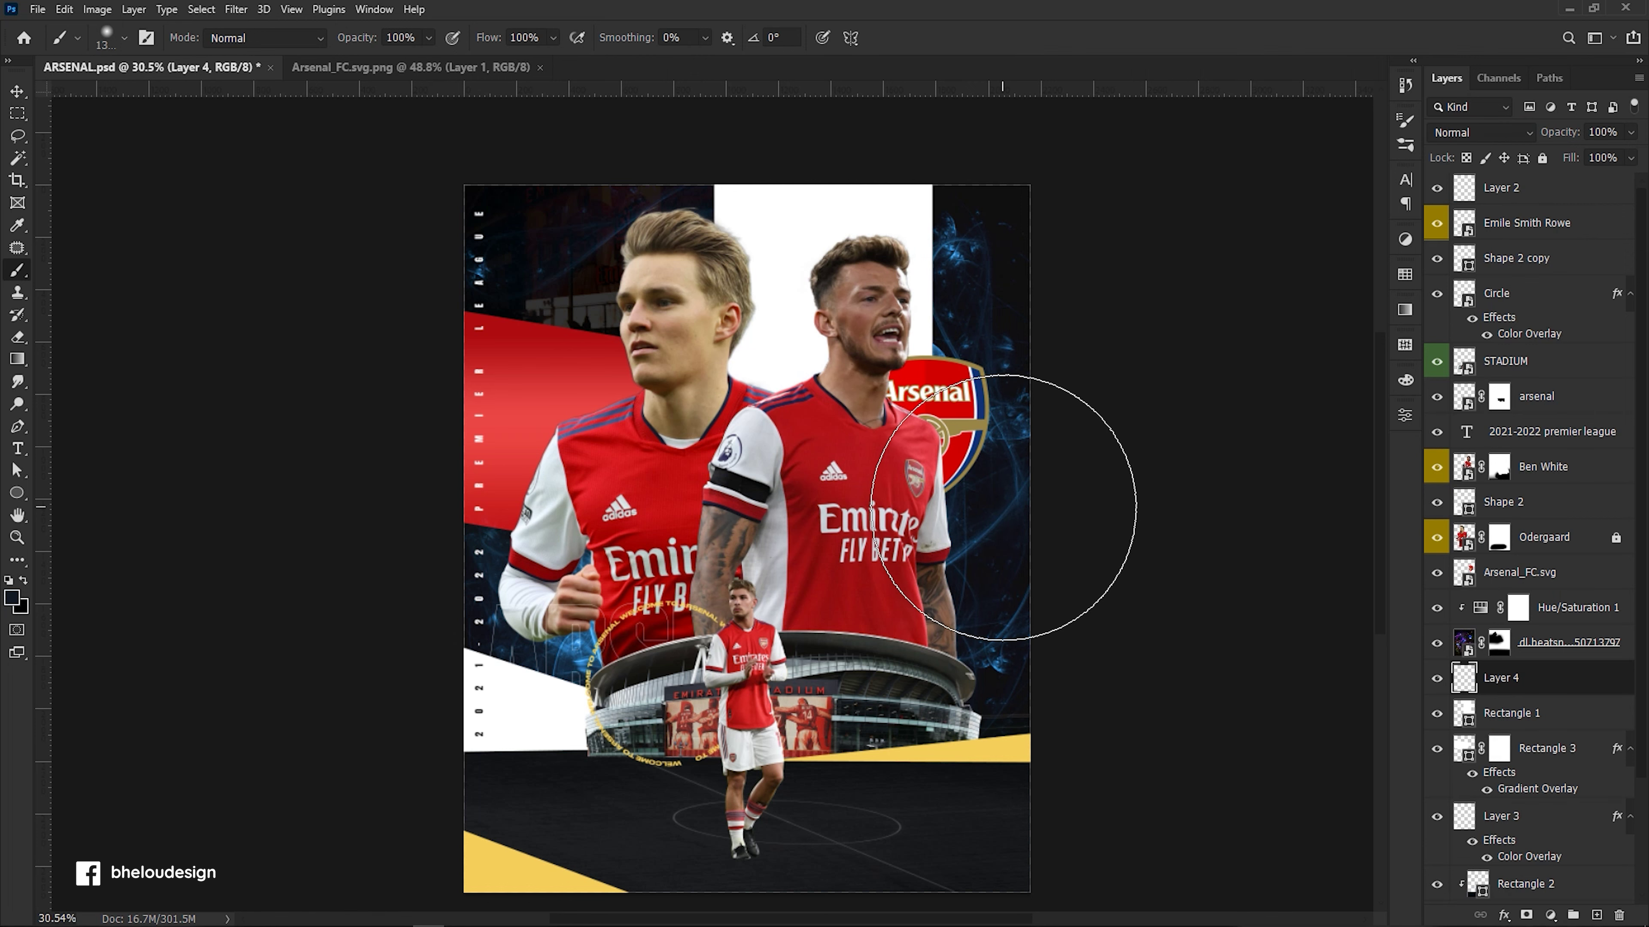
pyautogui.moveTo(975, 423); pyautogui.dragTo(940, 474)
pyautogui.click(1484, 133)
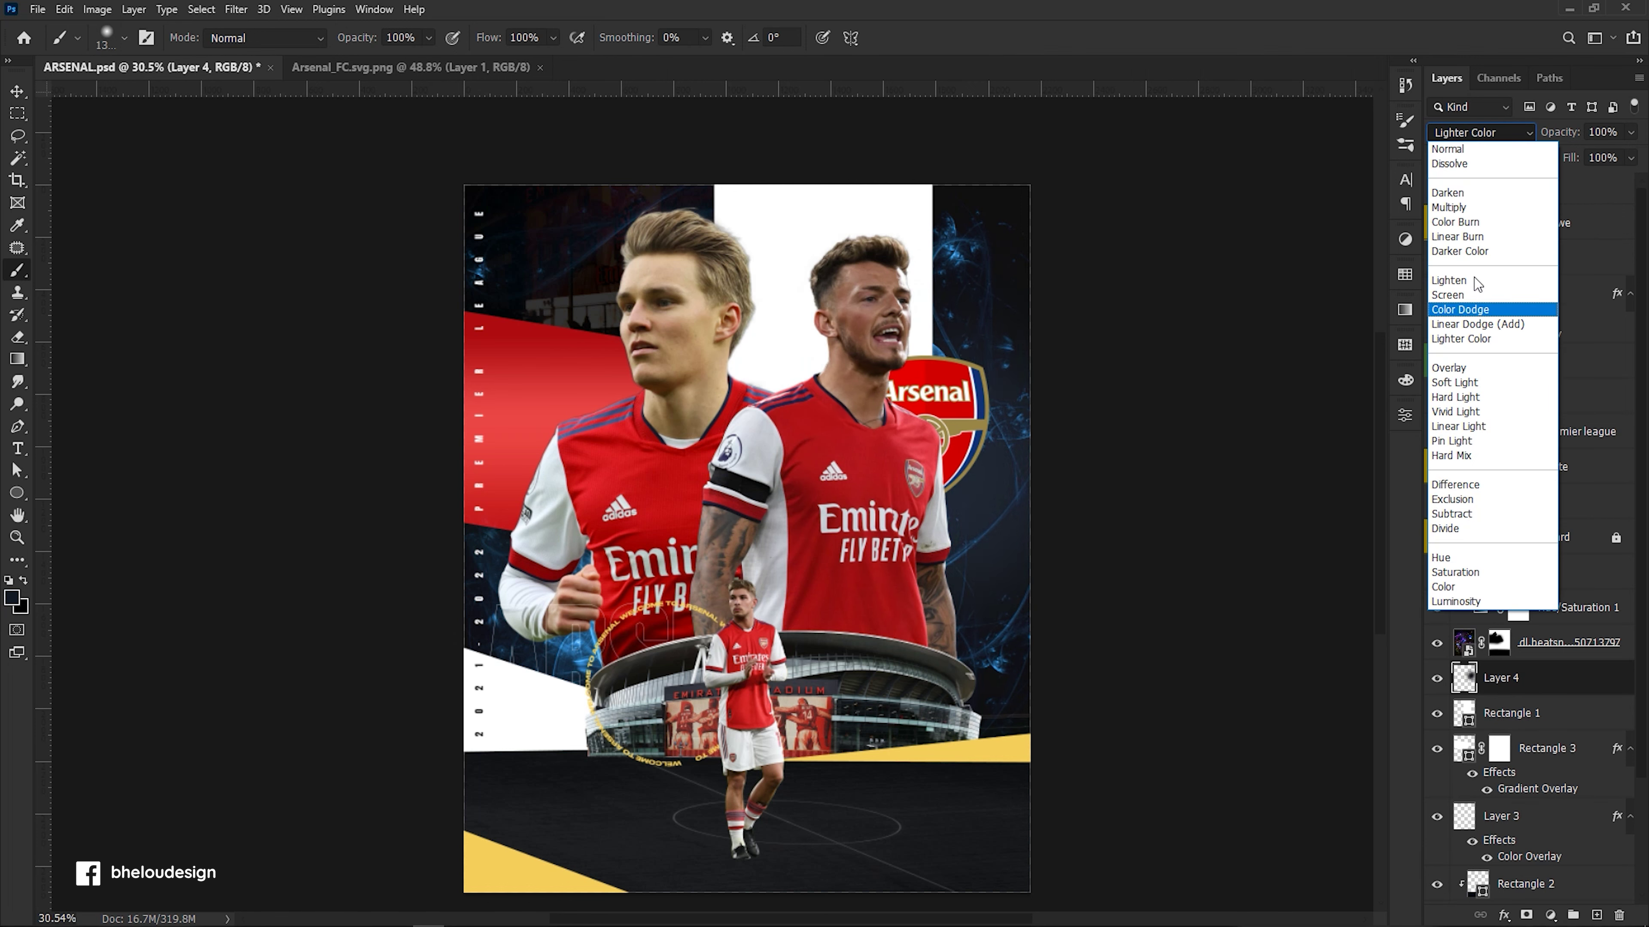
pyautogui.press('Escape')
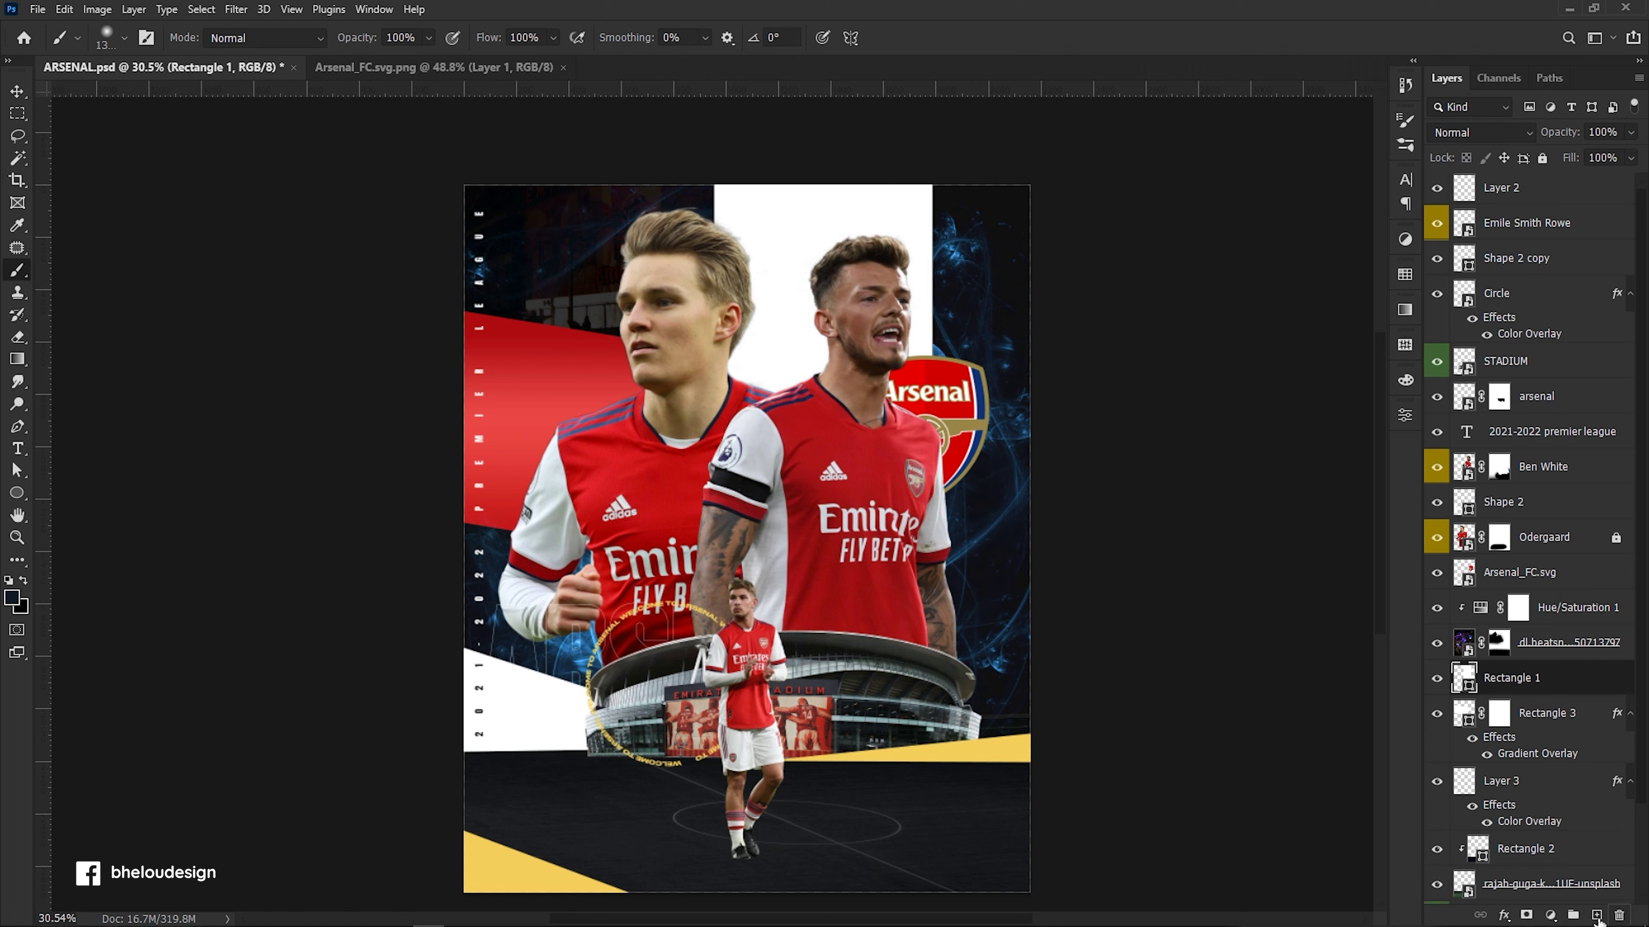
# Pick a slightly hue-shifted, brighter blue as the painting colour.
pyautogui.click(12, 599)
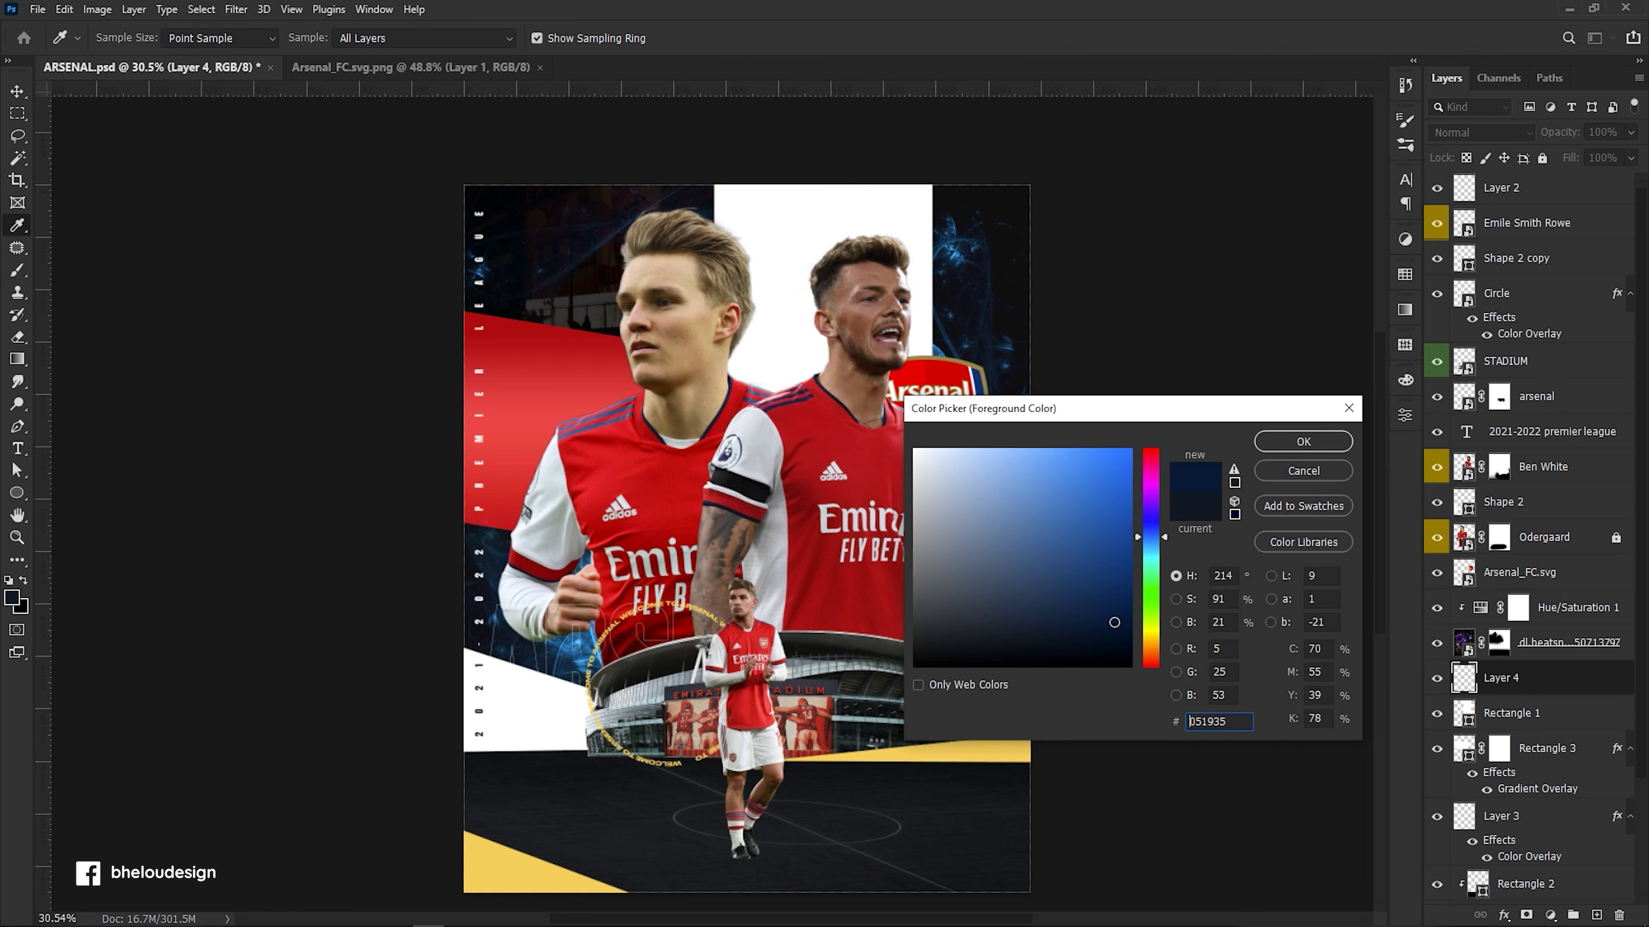
pyautogui.click(1154, 543)
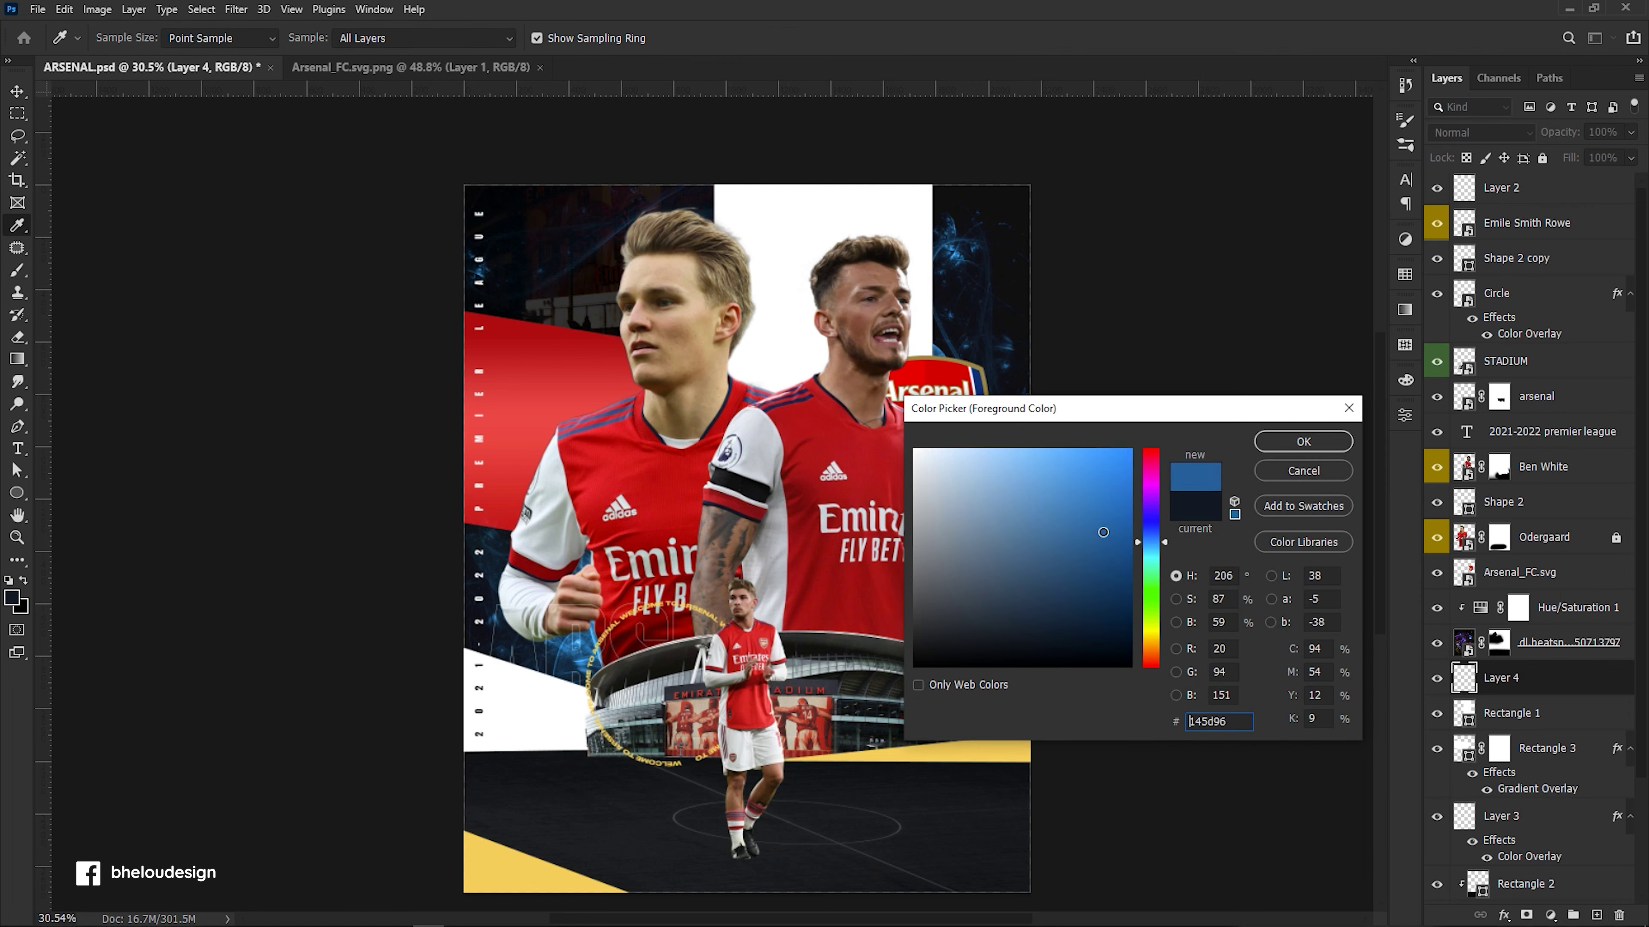
pyautogui.click(1304, 442)
pyautogui.press('b')
pyautogui.scroll(5, 993, 558)
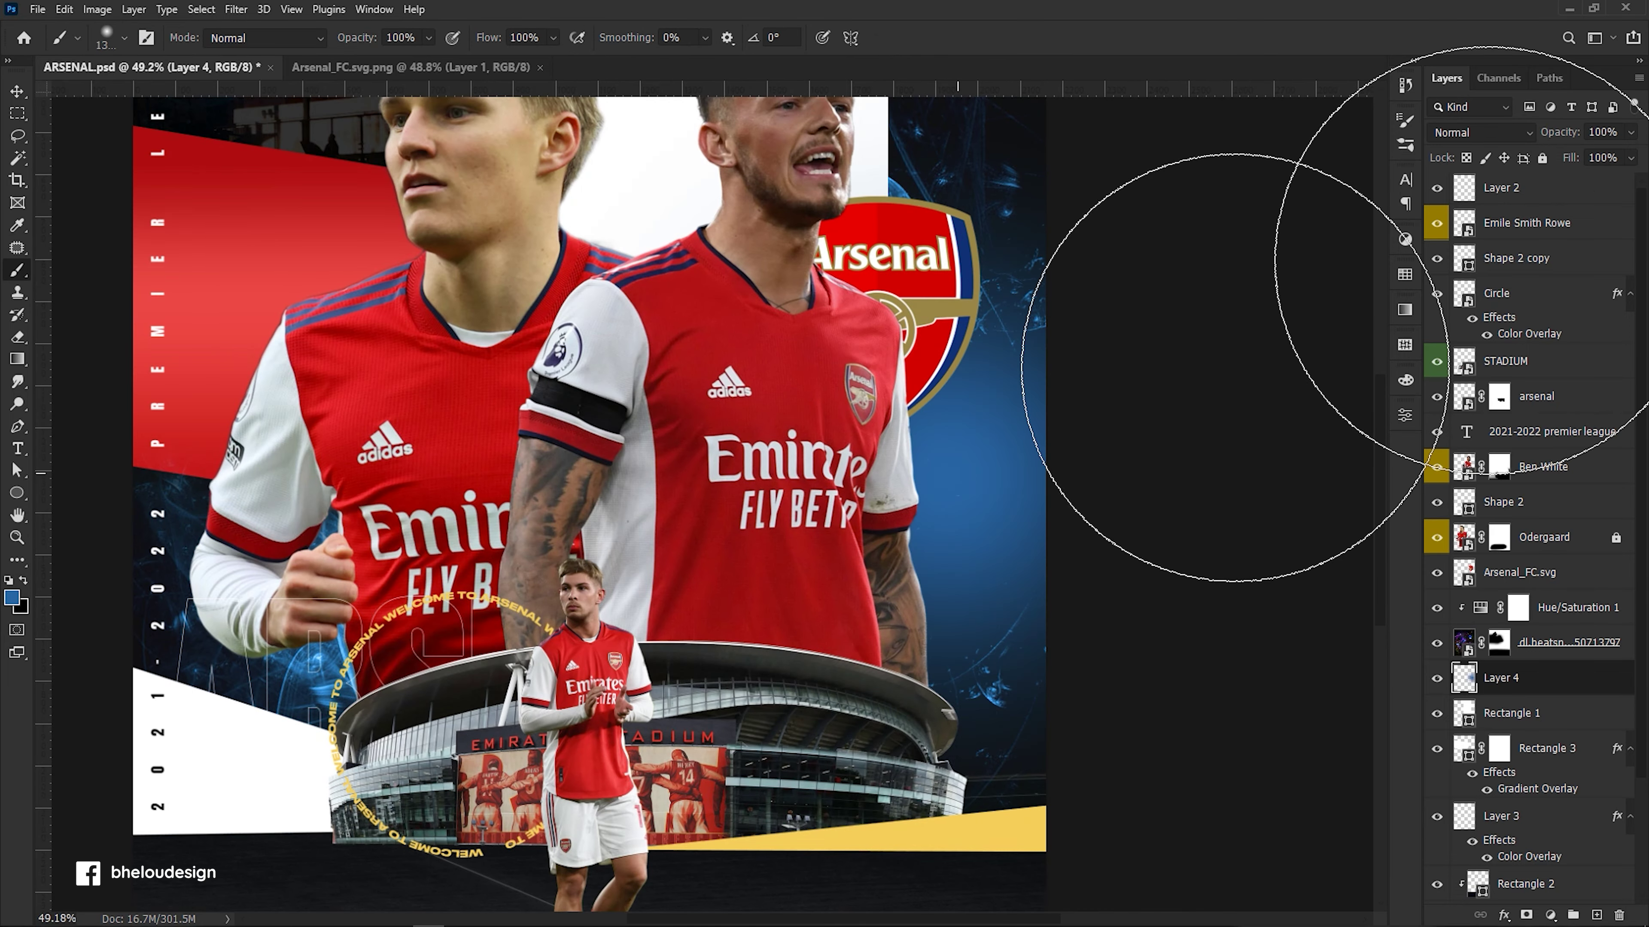
# Delete the trial glow layer and add a fresh empty layer above Rectangle 1.
pyautogui.click(1446, 133)
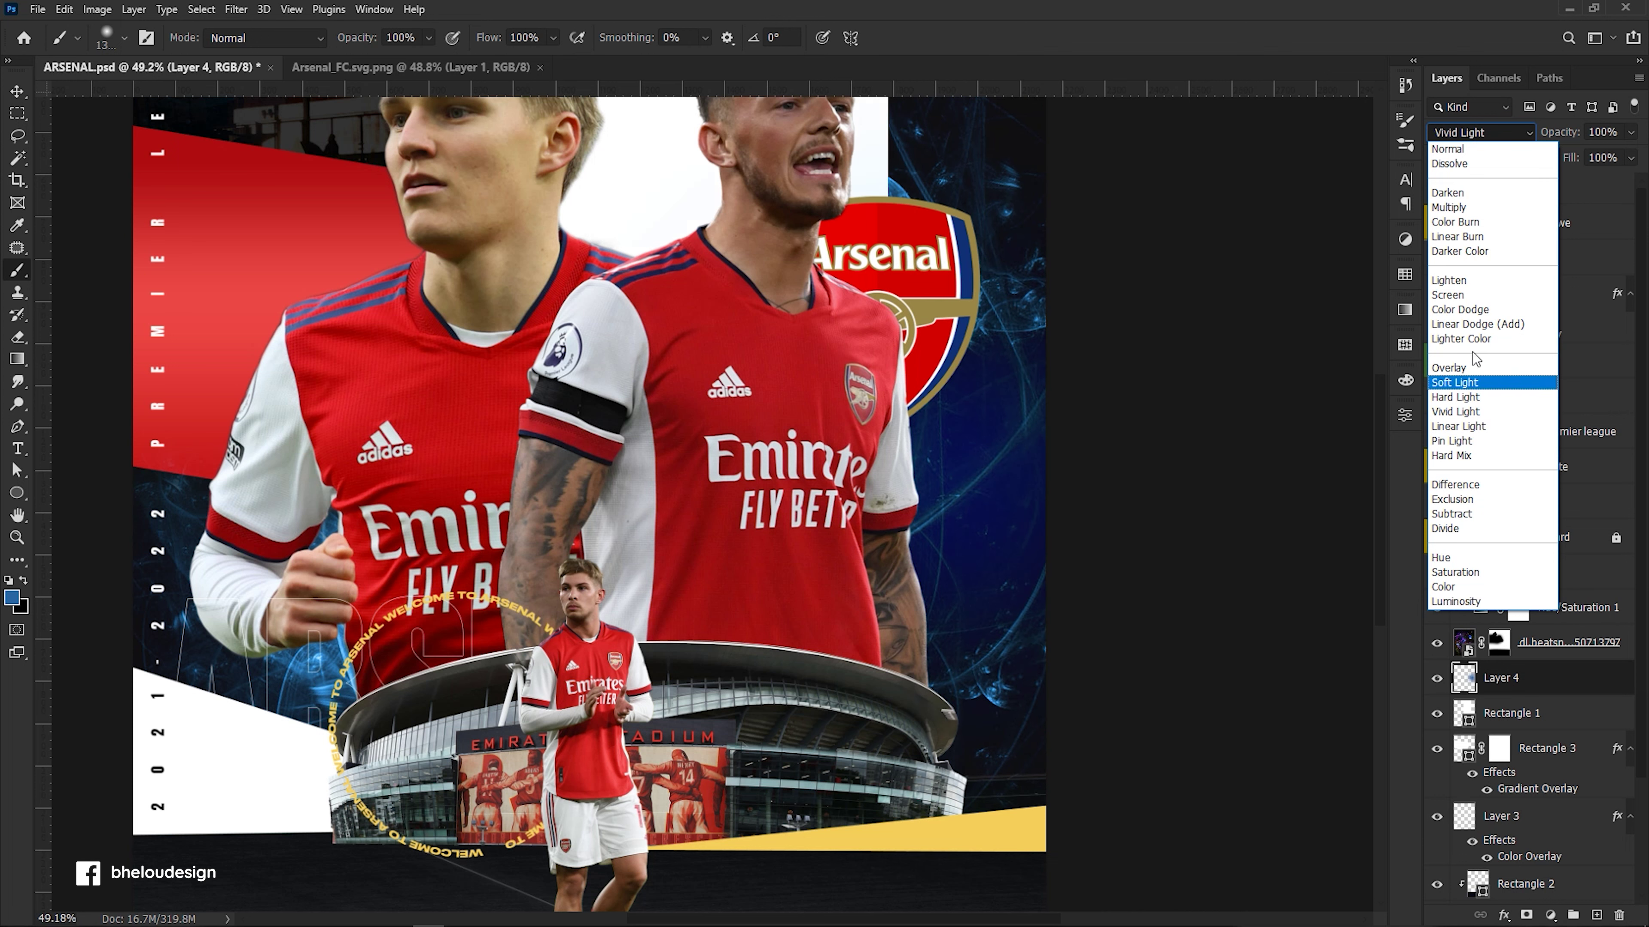
pyautogui.click(1457, 412)
pyautogui.press('Delete')
pyautogui.click(1595, 915)
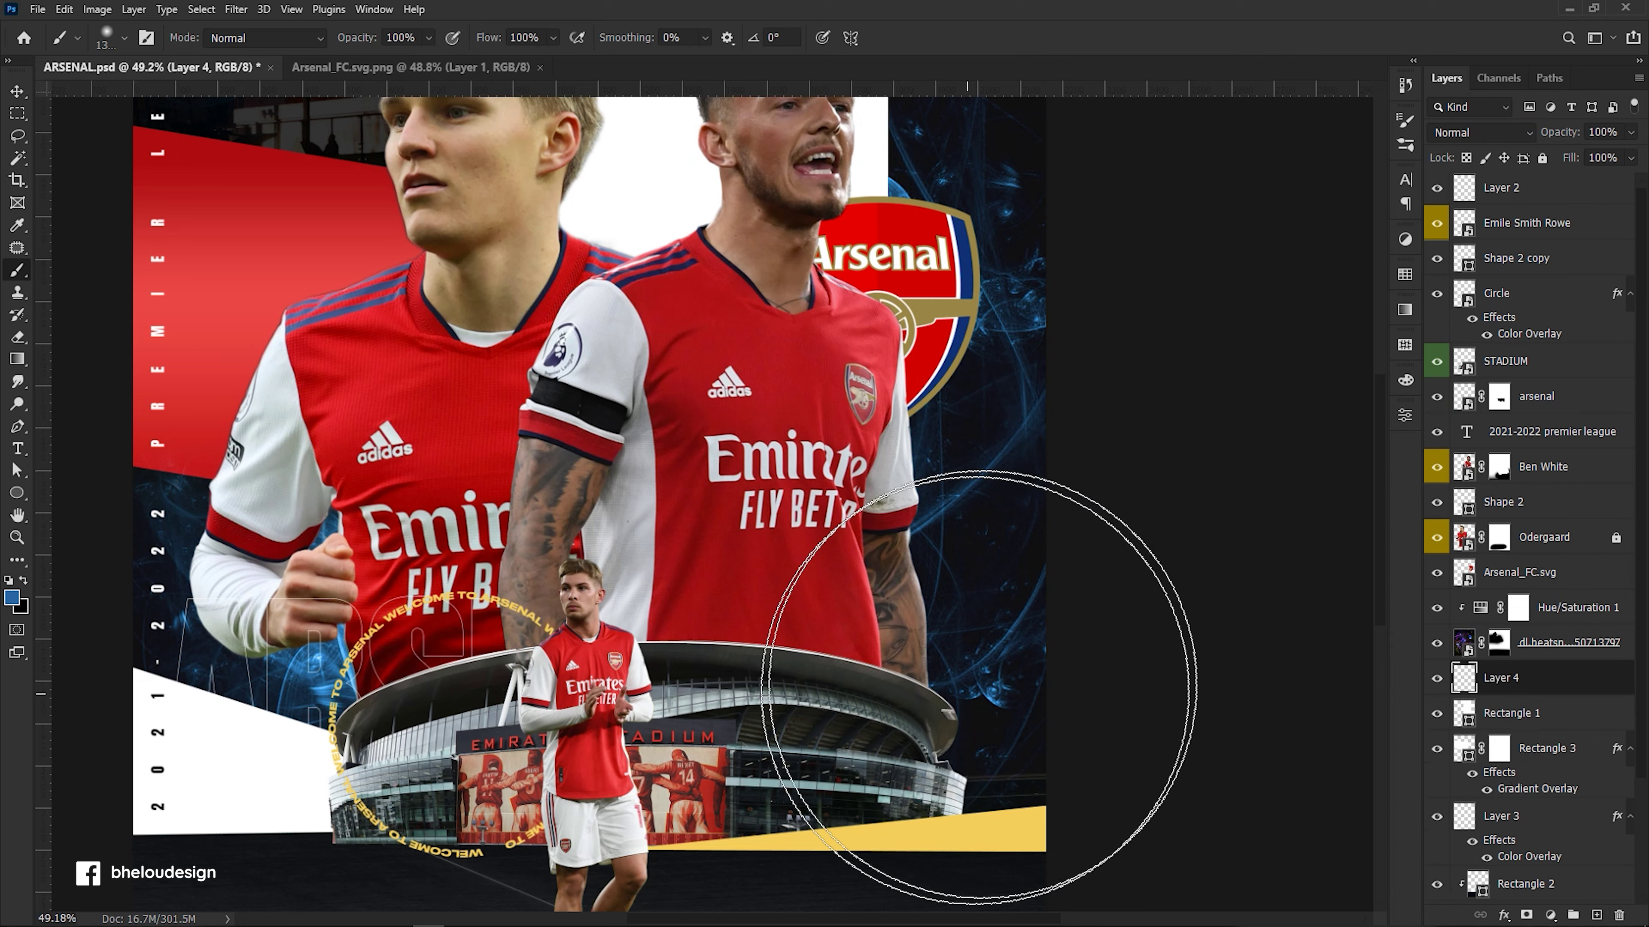
# Zoom in on the circular text around the stadium and select the Circle layer.
pyautogui.scroll(1, 896, 584)
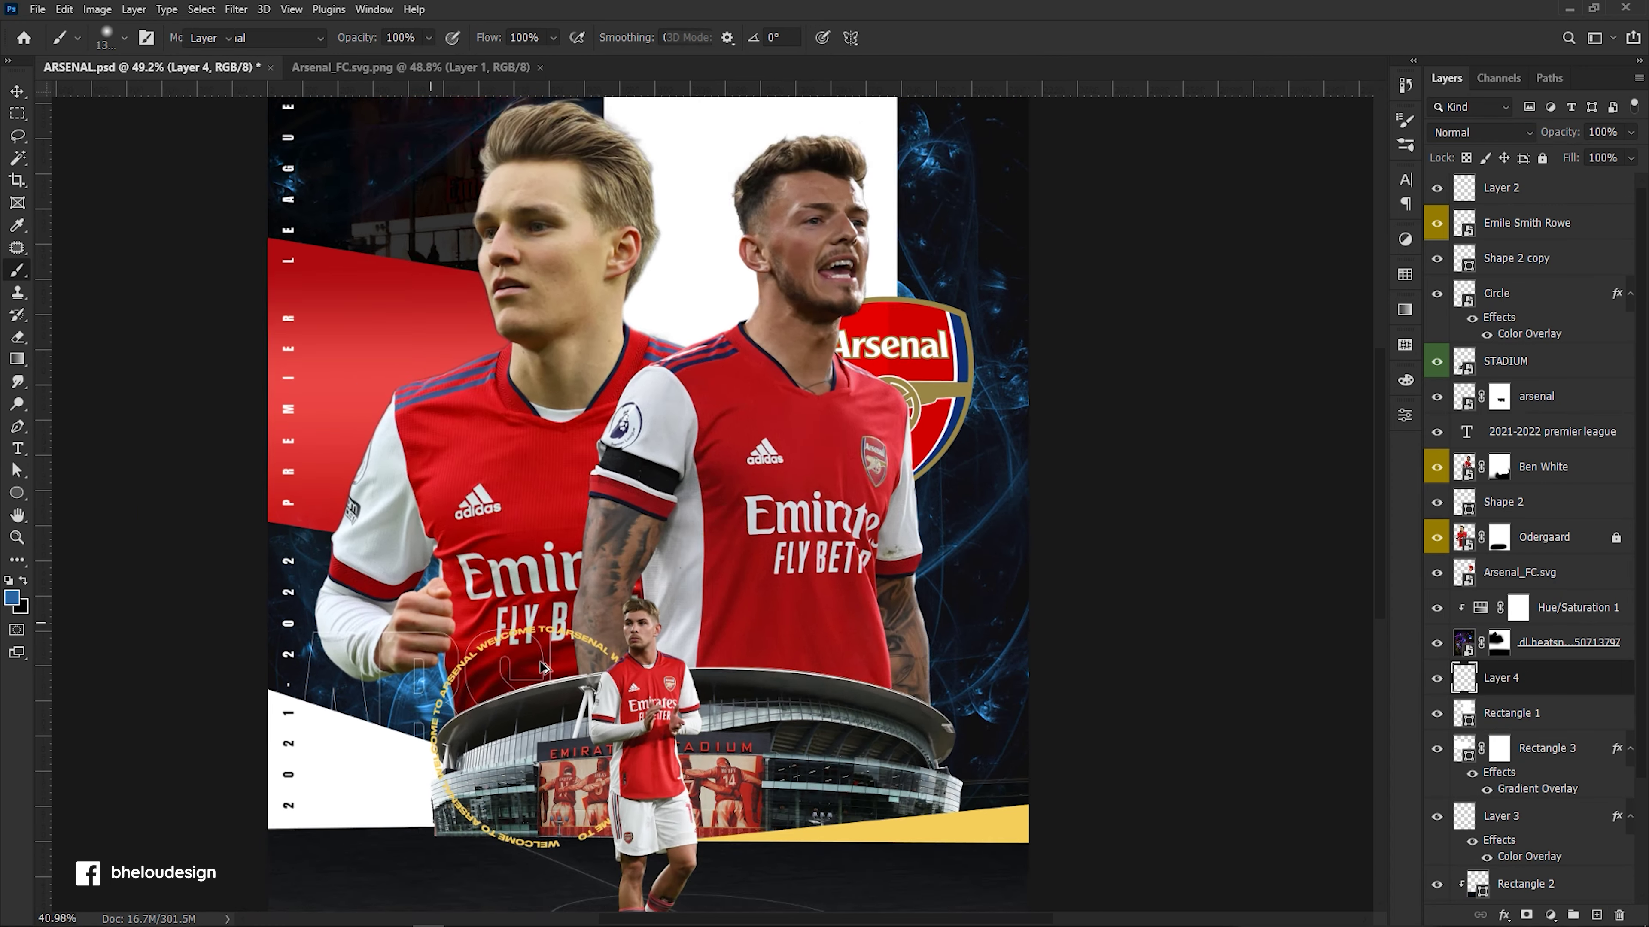
pyautogui.moveTo(305, 727)
pyautogui.mouseDown()
pyautogui.moveTo(639, 649)
pyautogui.moveTo(833, 656)
pyautogui.mouseUp()
pyautogui.click(641, 645)
# Move the WELCOME TO ARSENAL text ring right, then reselect Layer 4.
pyautogui.hotkey('ctrl', 't')
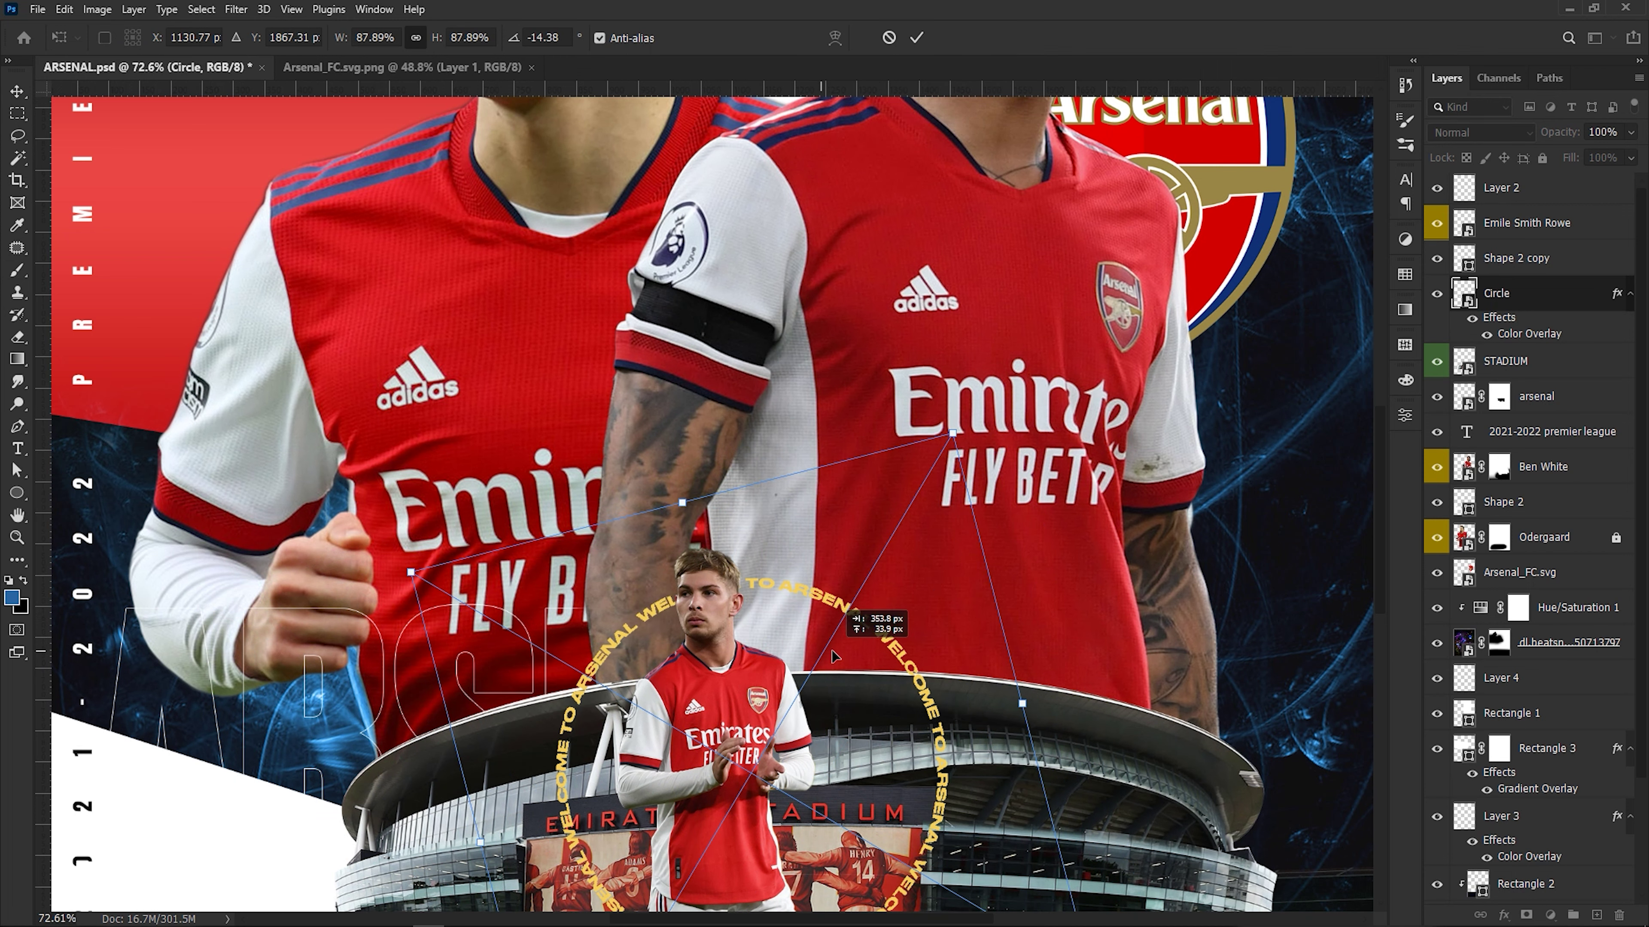
pyautogui.moveTo(861, 650); pyautogui.dragTo(959, 651)
pyautogui.press('Return')
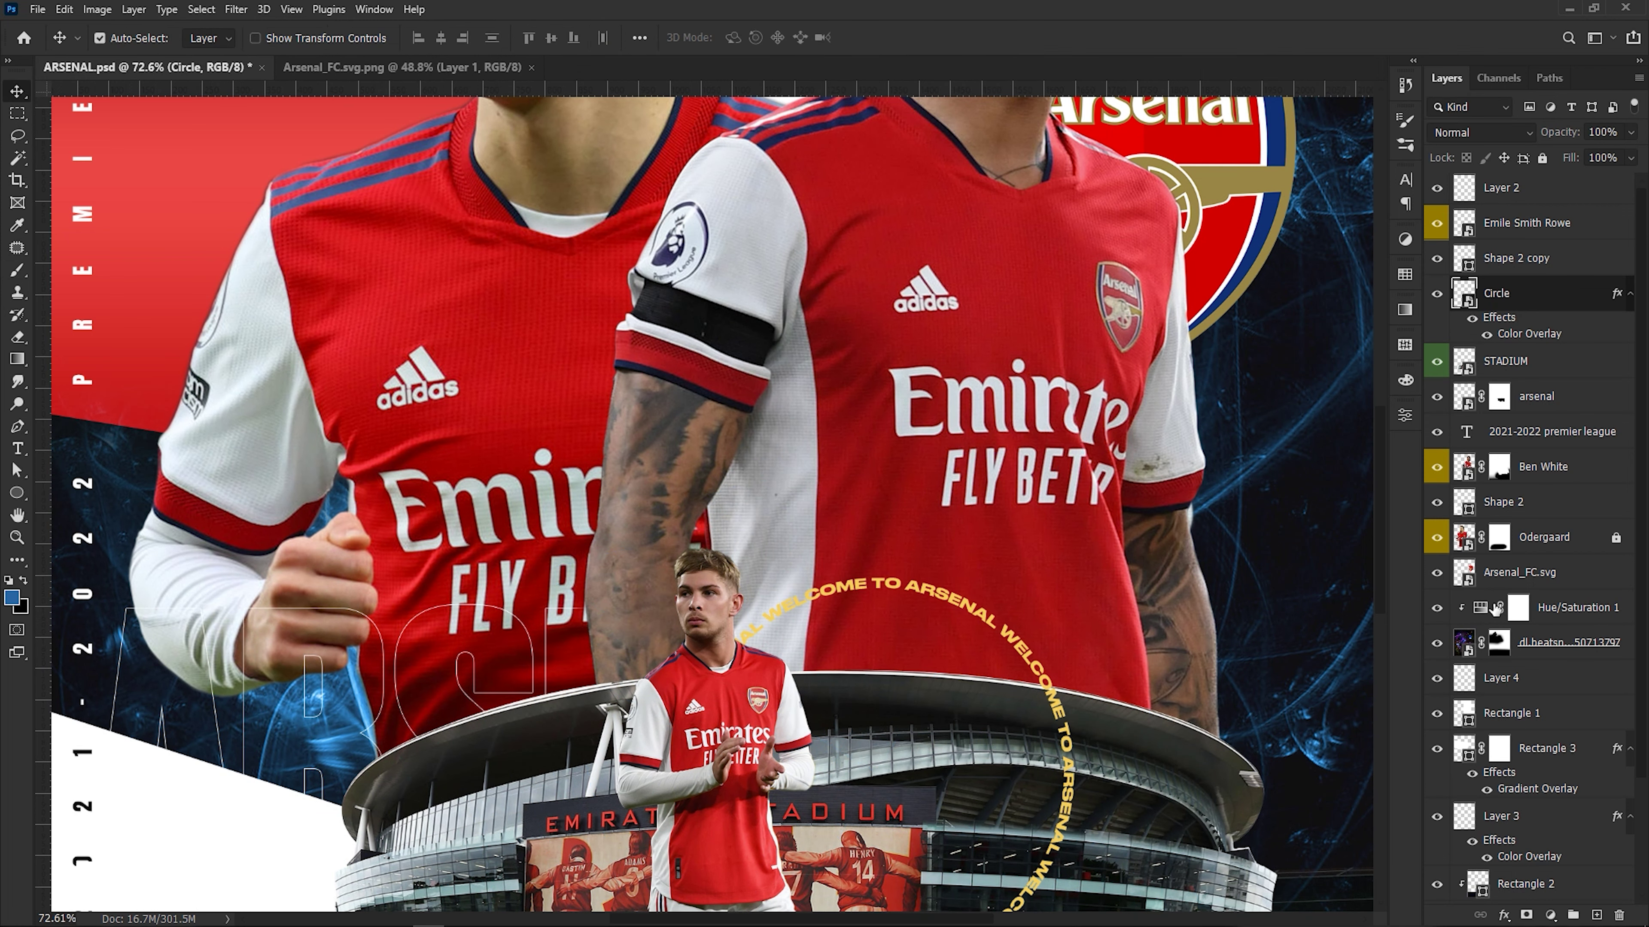
pyautogui.click(935, 640)
pyautogui.scroll(-5, 935, 584)
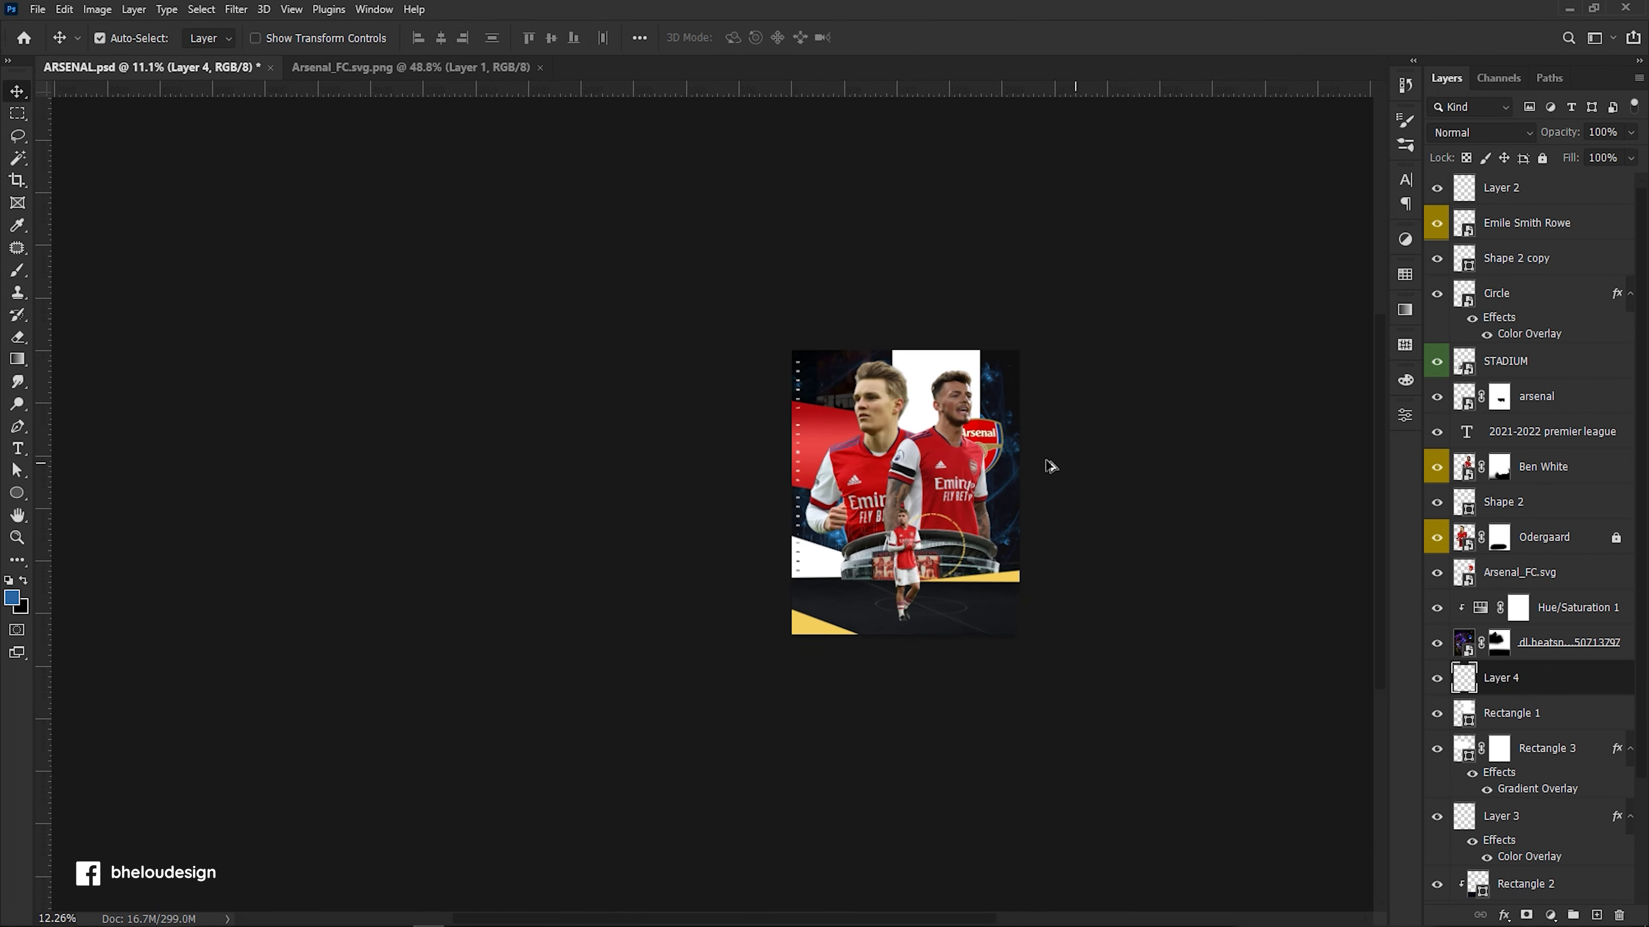
pyautogui.scroll(3, 1138, 449)
pyautogui.scroll(3, 1169, 455)
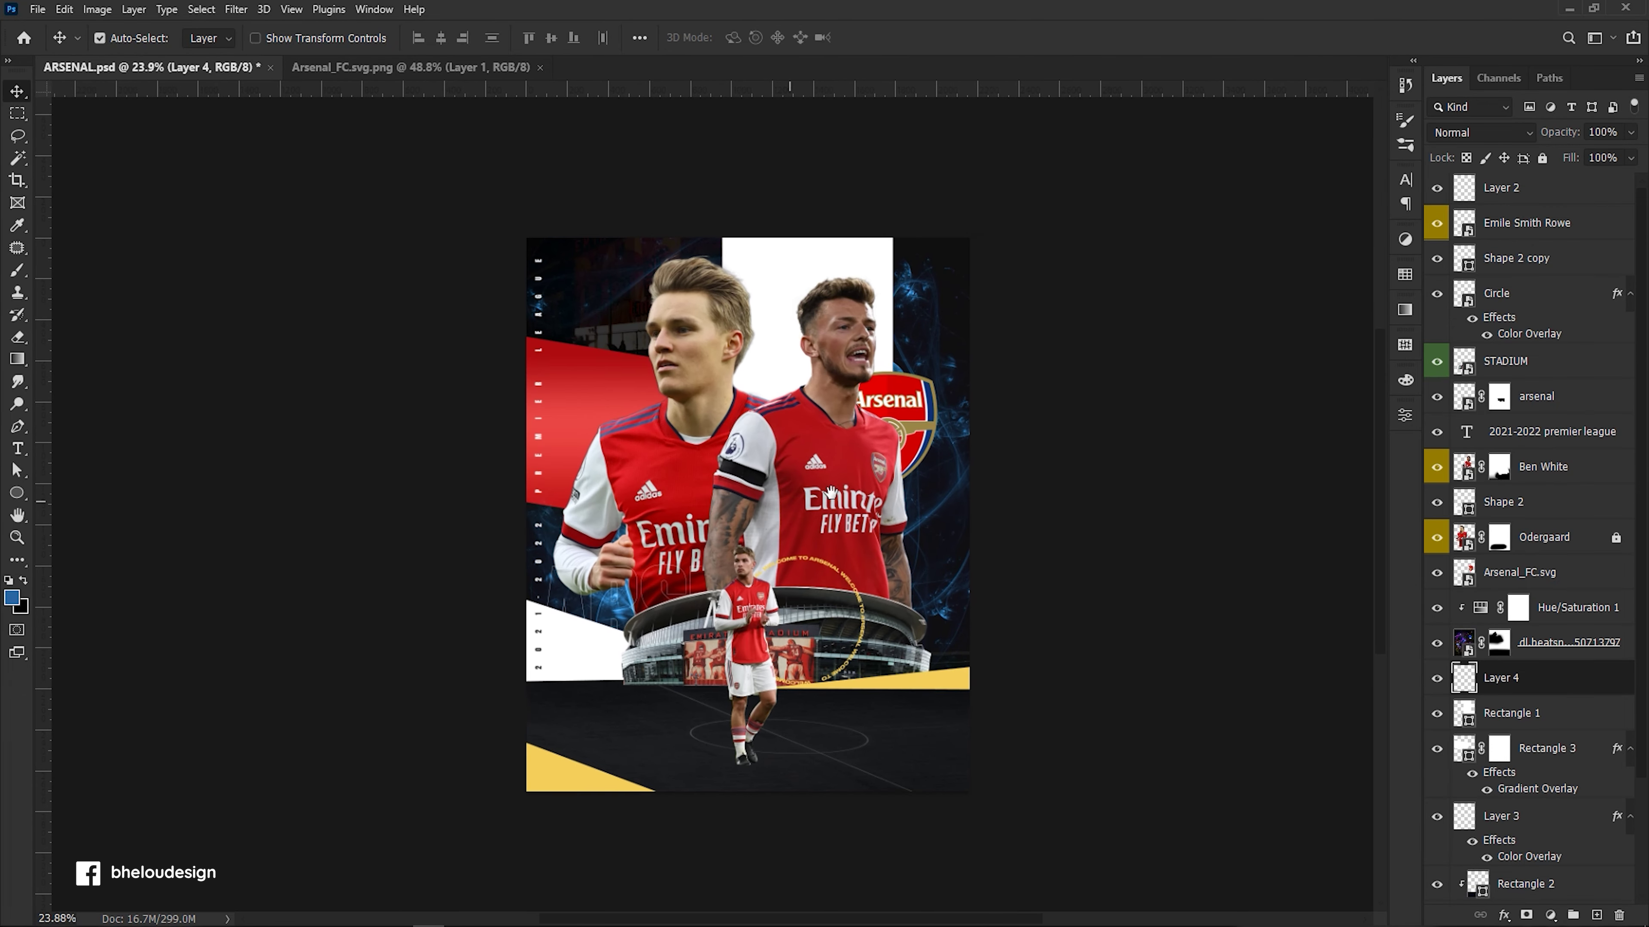
pyautogui.scroll(-2, 904, 533)
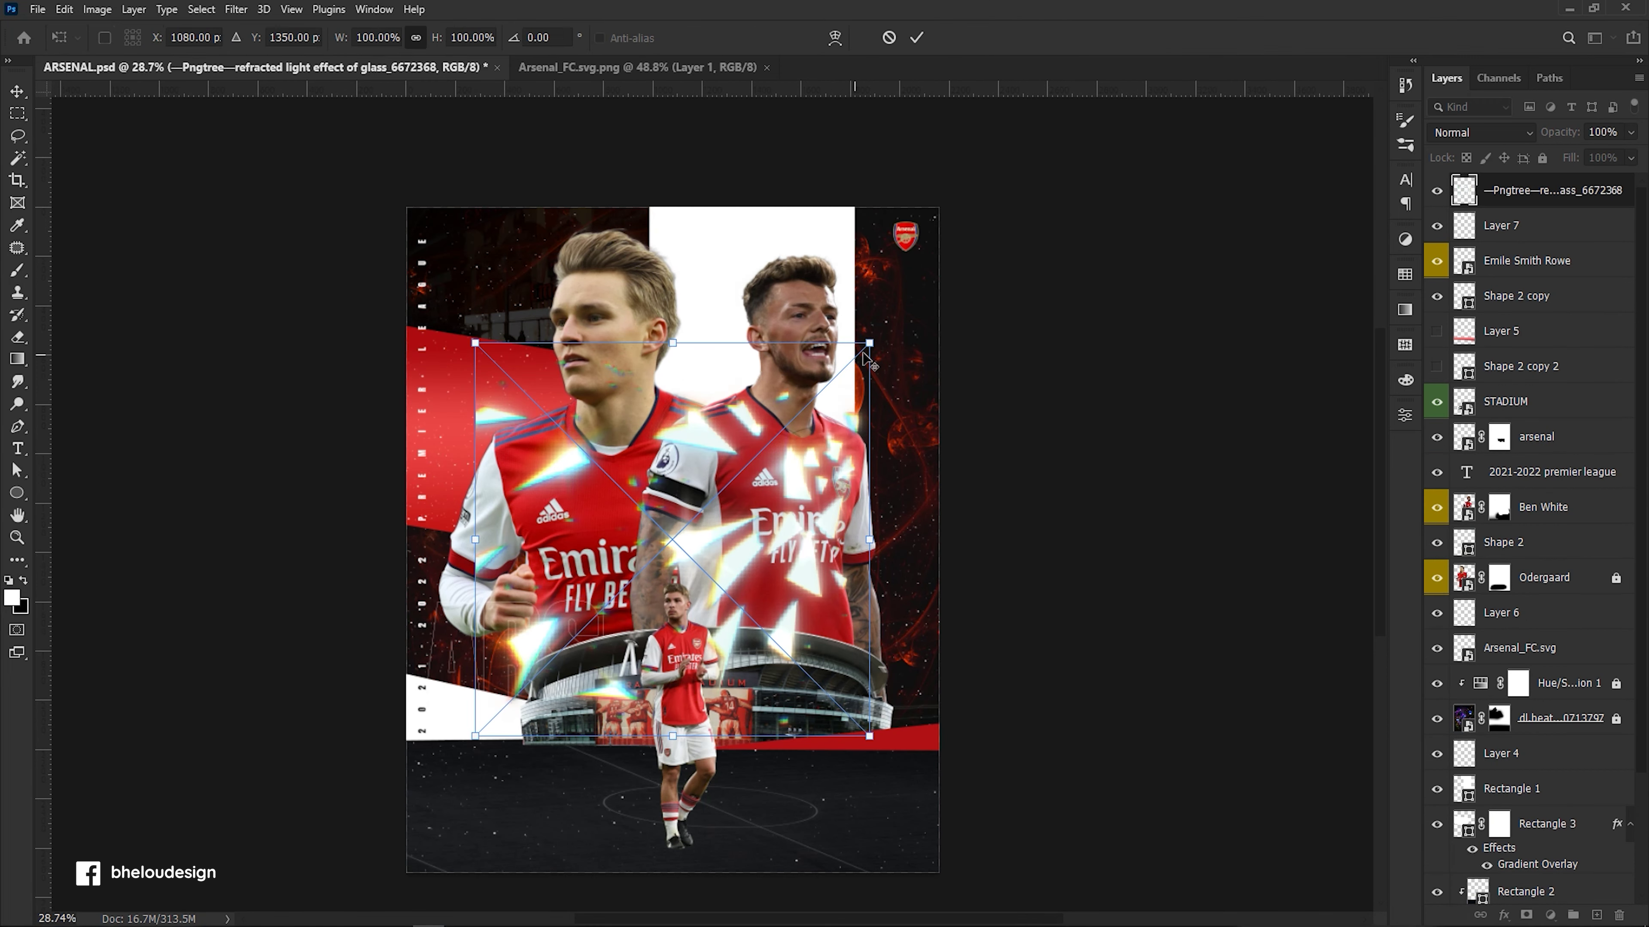
# Move and scale the glass light overlay, flip it horizontally, rotate it diagonally, and enlarge it.
pyautogui.moveTo(808, 543); pyautogui.dragTo(763, 536)
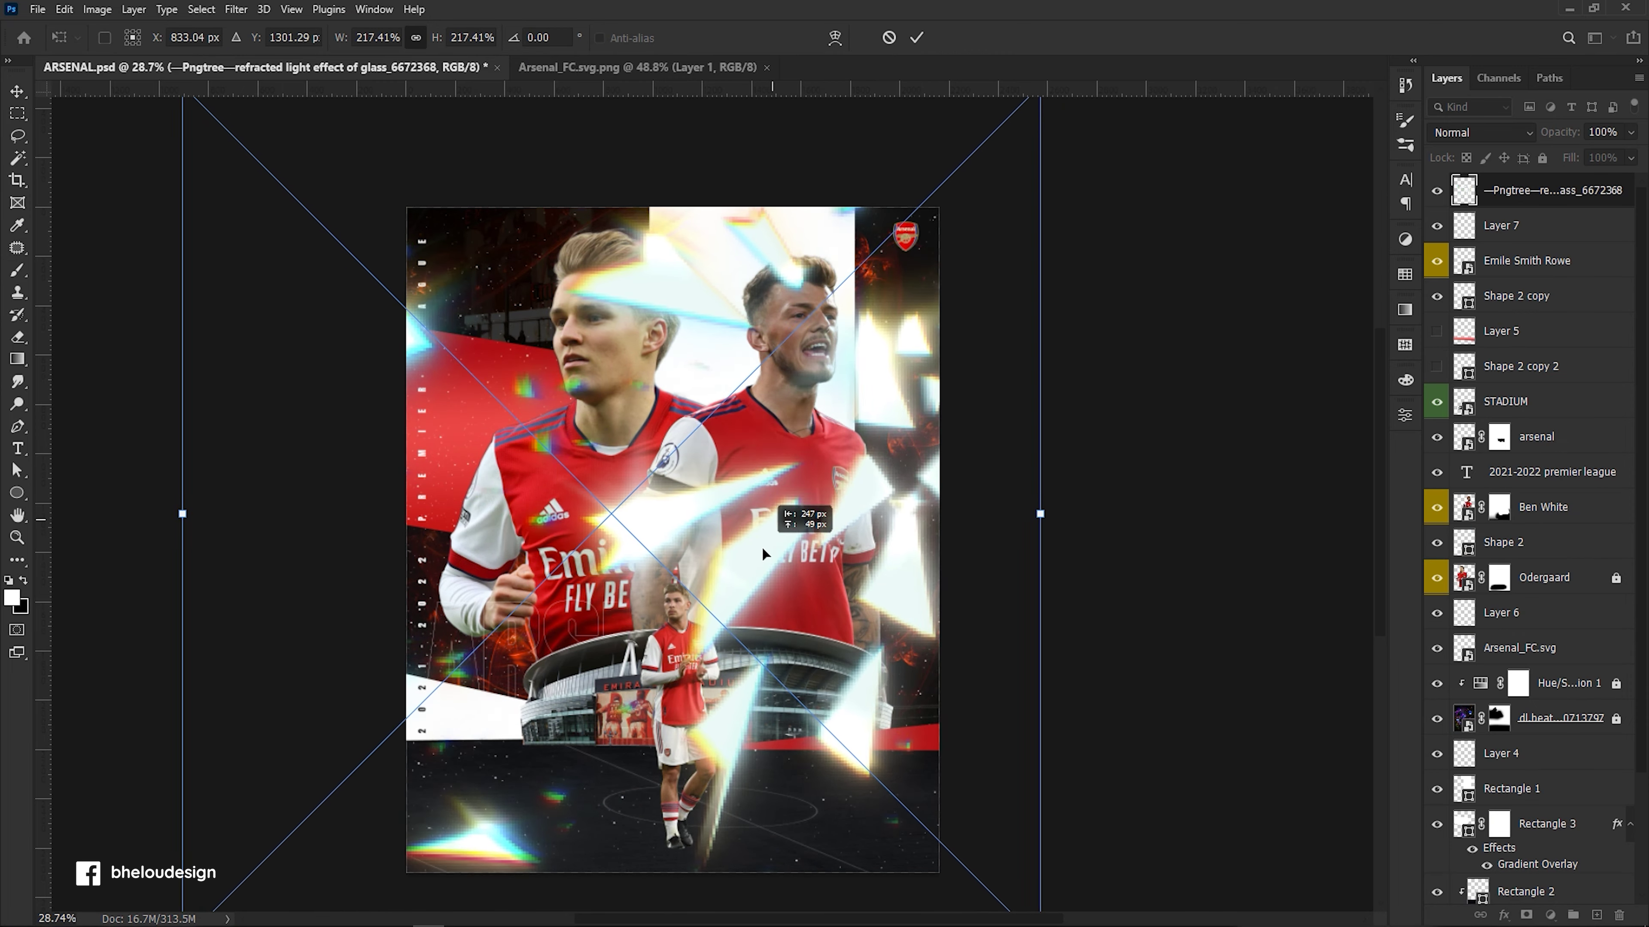
pyautogui.scroll(-2, 763, 536)
pyautogui.moveTo(983, 207); pyautogui.dragTo(950, 284)
pyautogui.rightClick(939, 460)
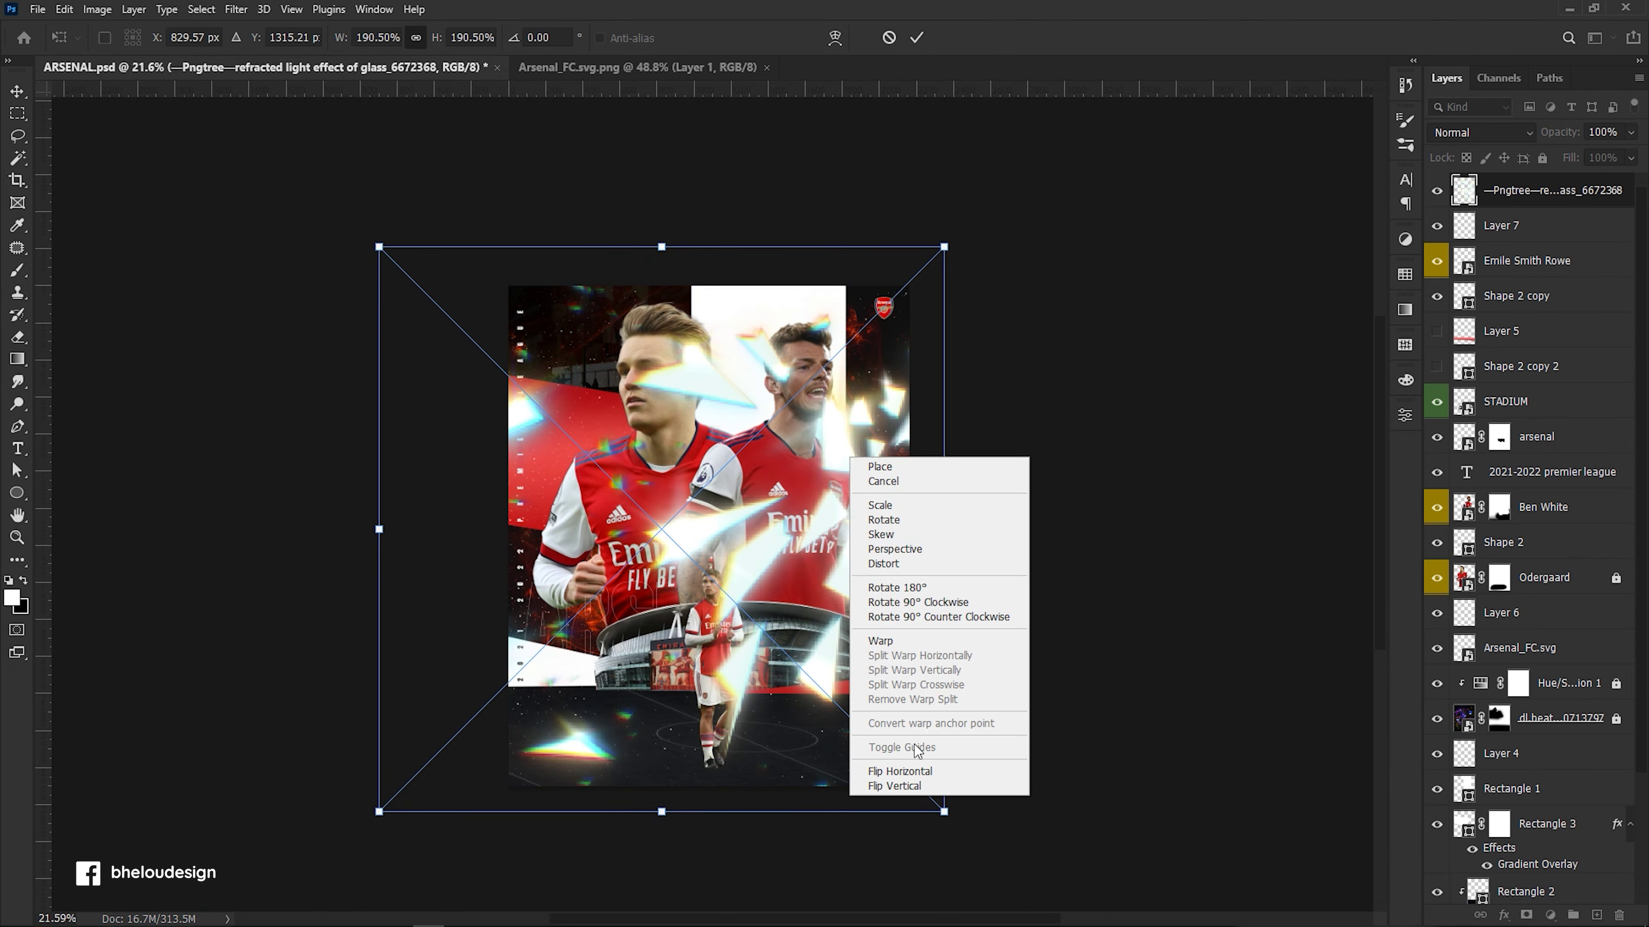
pyautogui.click(909, 776)
pyautogui.moveTo(928, 425)
pyautogui.mouseDown()
pyautogui.moveTo(922, 481)
pyautogui.moveTo(868, 241)
pyautogui.mouseUp()
pyautogui.moveTo(1075, 638)
pyautogui.mouseDown()
pyautogui.moveTo(1136, 487)
pyautogui.moveTo(948, 576)
pyautogui.mouseUp()
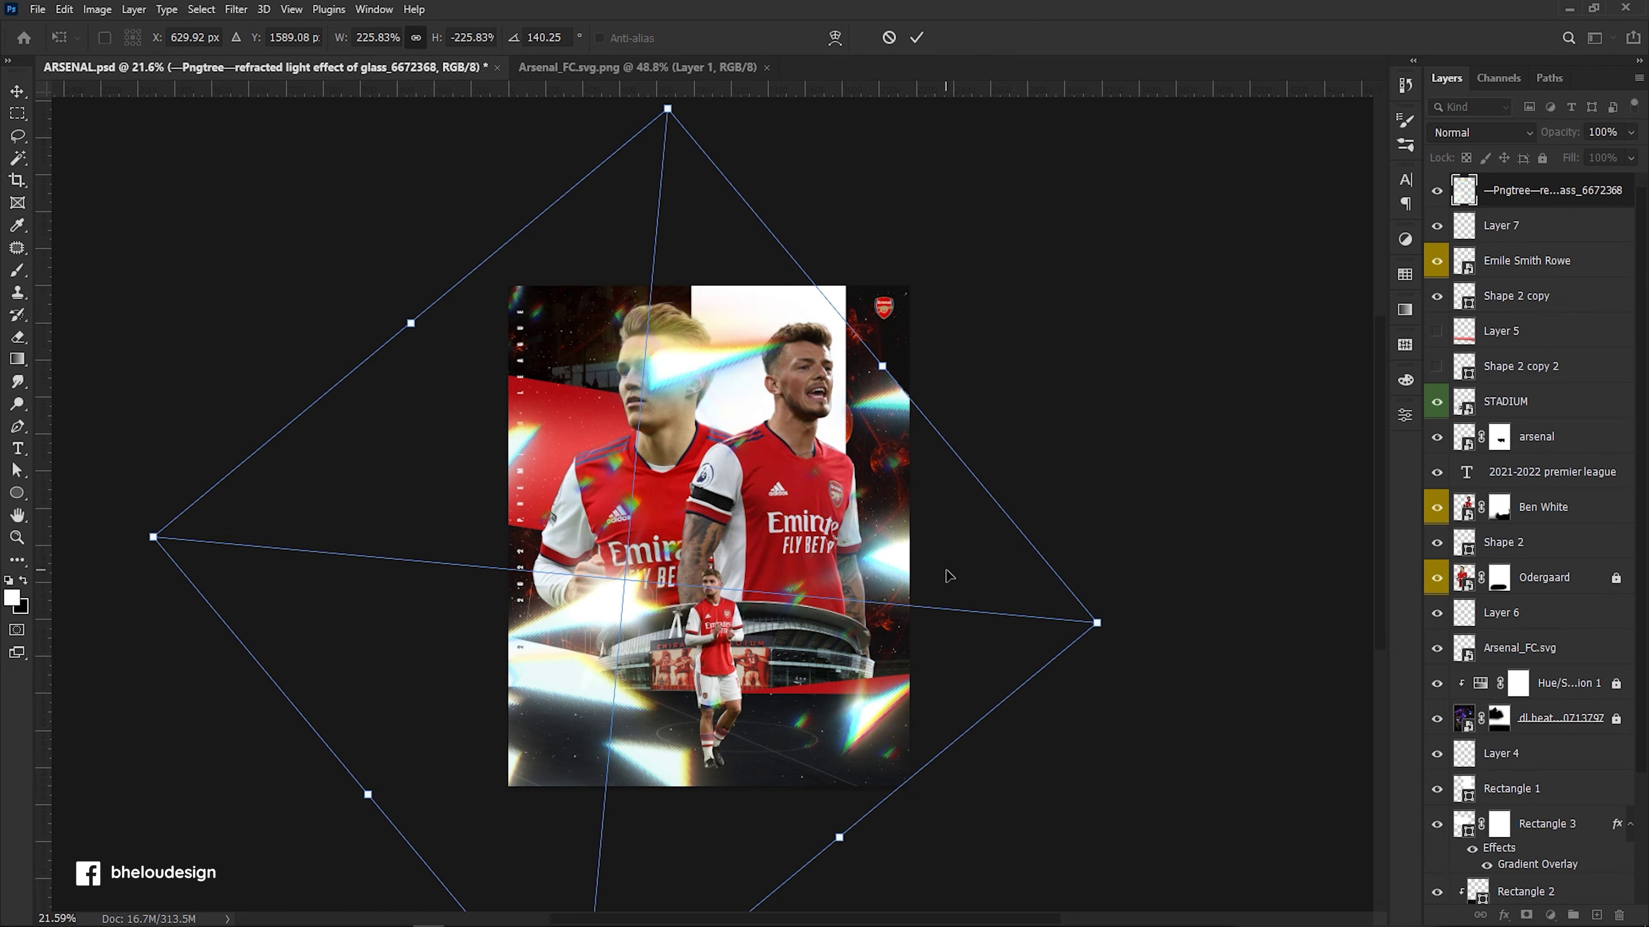
pyautogui.press('Return')
pyautogui.scroll(1, 934, 565)
# Set the brush size to 900 px.
pyautogui.press('b')
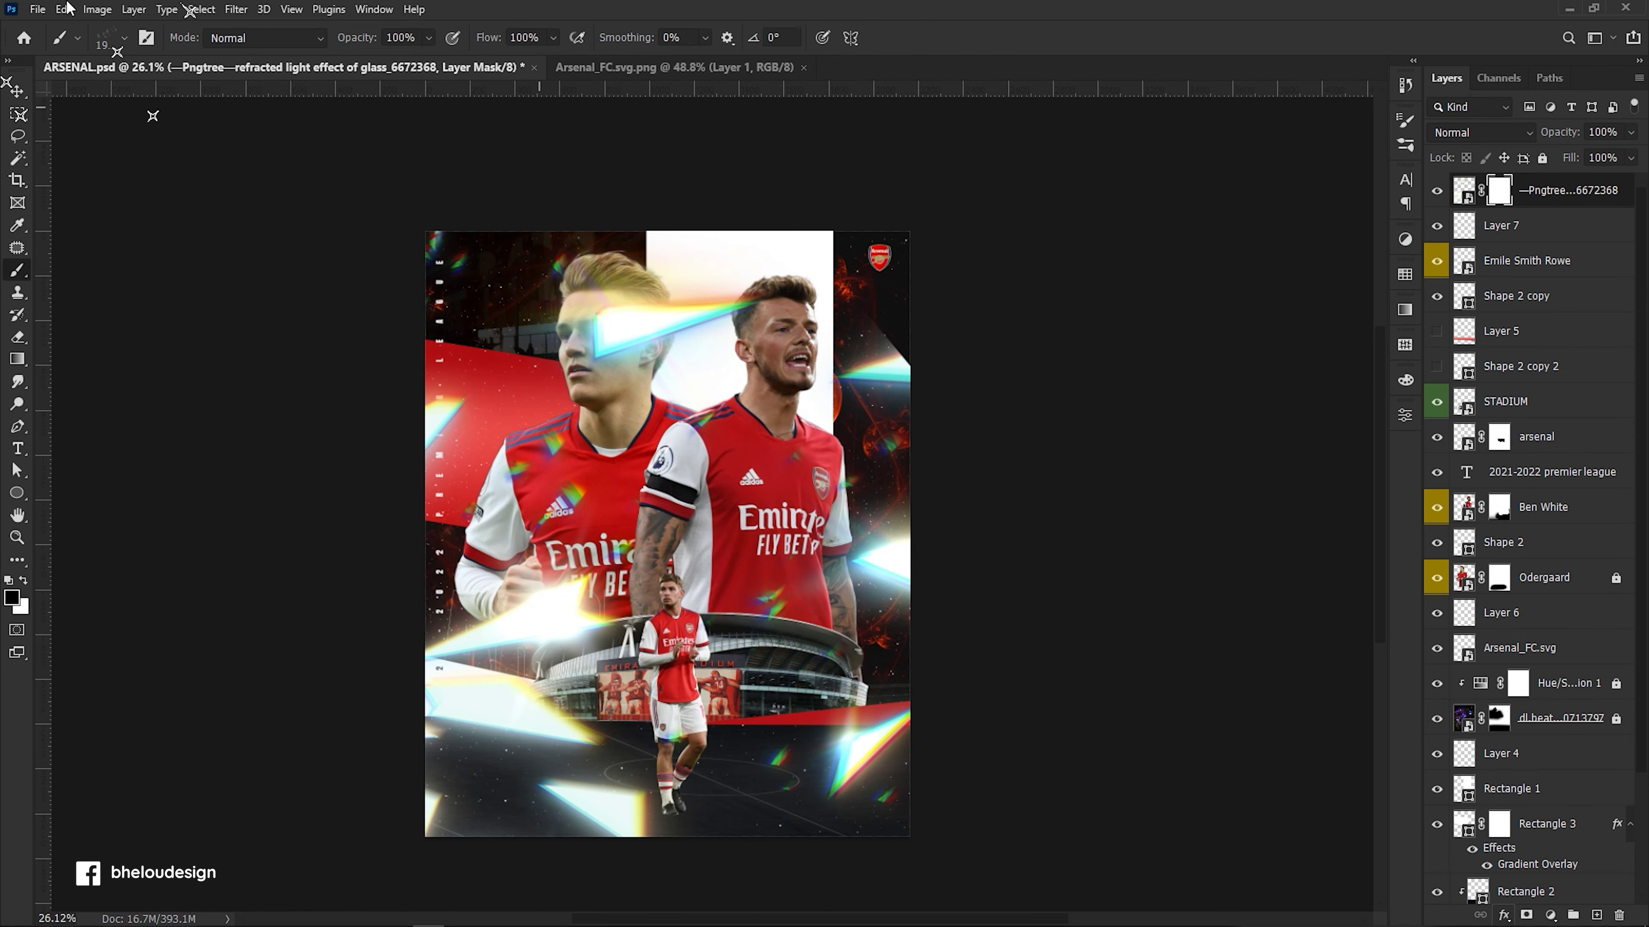
pyautogui.click(124, 37)
pyautogui.scroll(2, 585, 455)
pyautogui.moveTo(614, 434); pyautogui.dragTo(618, 231)
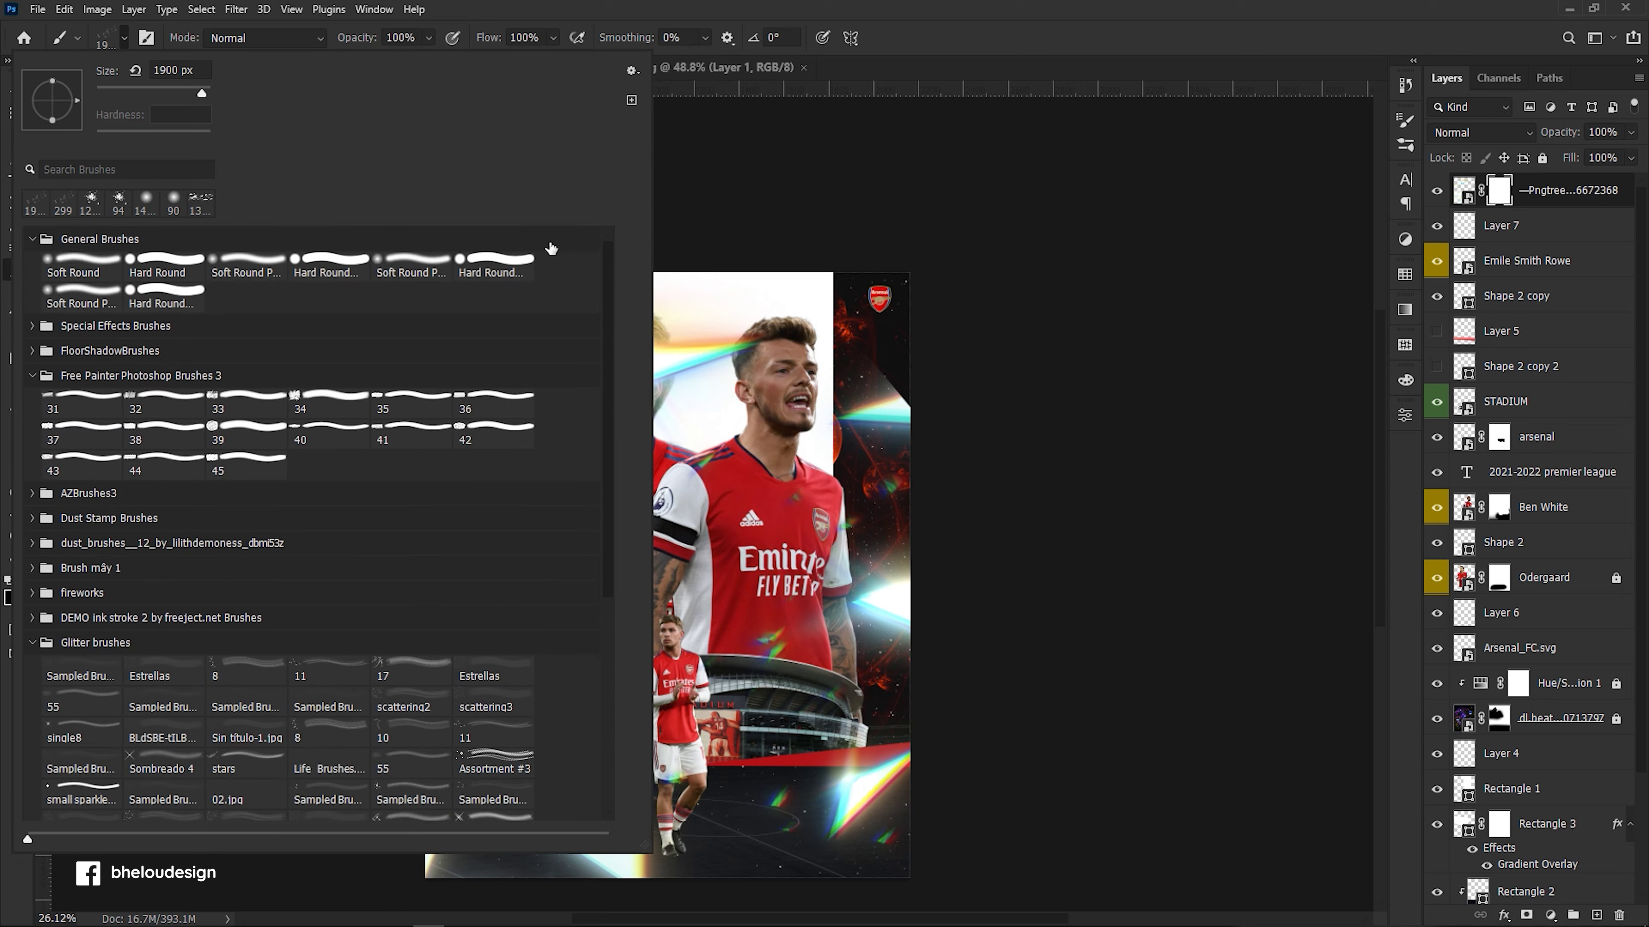
pyautogui.click(962, 148)
pyautogui.press('[')
pyautogui.press('[')
pyautogui.press('[')
pyautogui.press('[')
pyautogui.press('[')
pyautogui.press('[')
pyautogui.press('[')
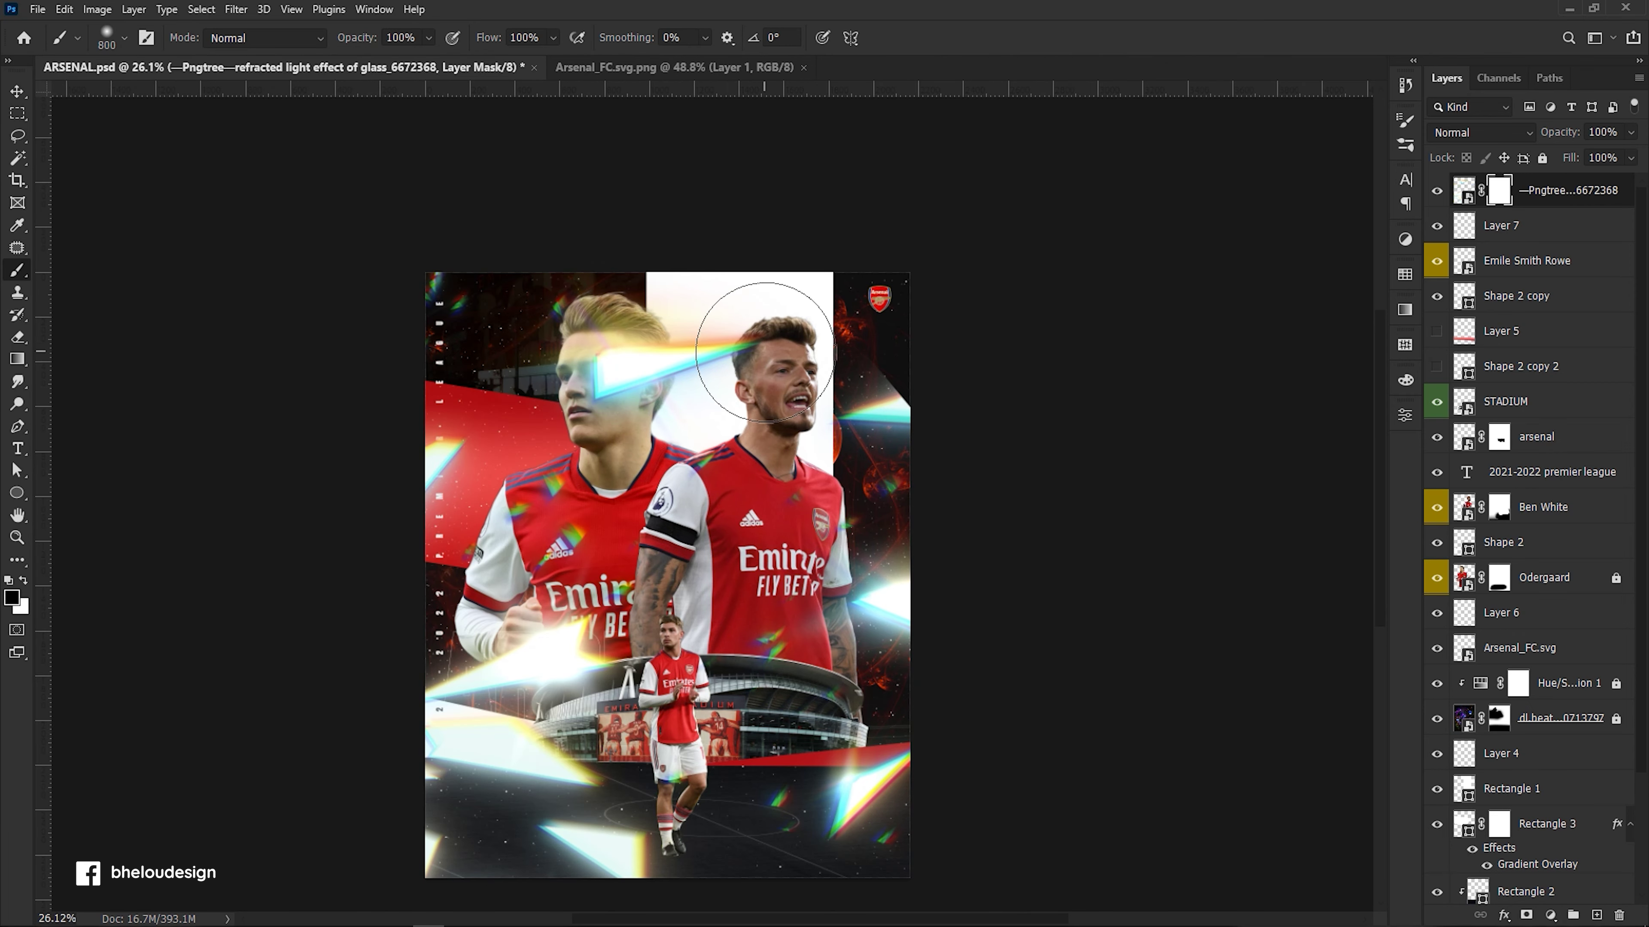
# Reposition and resize the glass light overlay.
pyautogui.hotkey('ctrl', 't')
pyautogui.hotkey('ctrl', '0')
pyautogui.moveTo(991, 173); pyautogui.dragTo(951, 260)
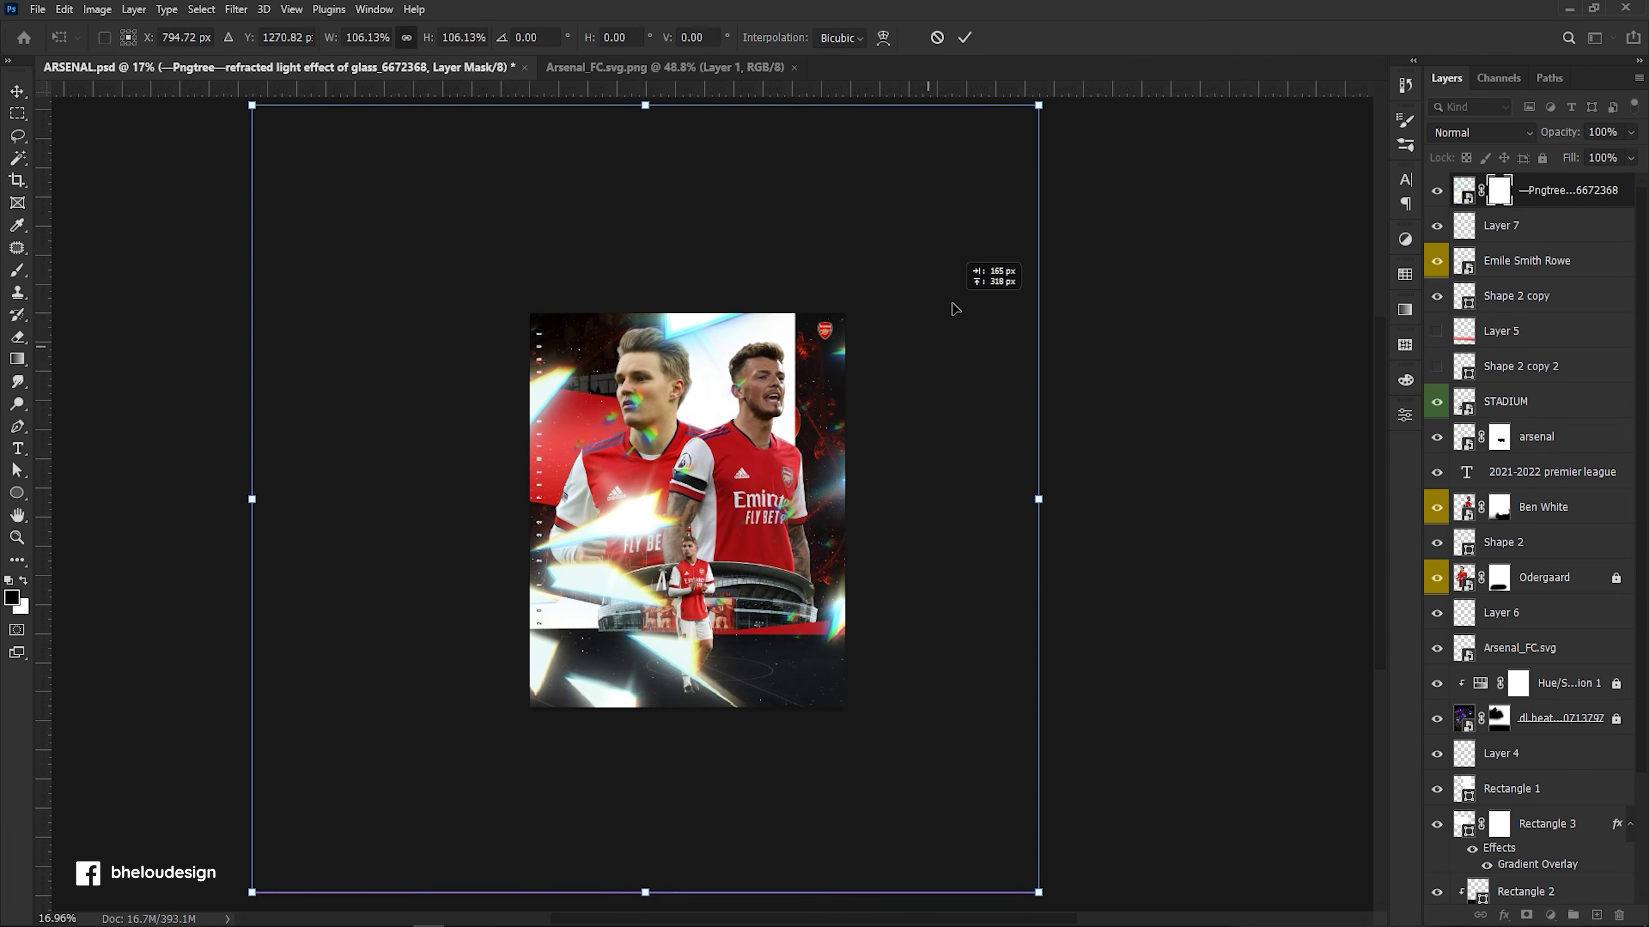
pyautogui.press('Return')
pyautogui.hotkey('ctrl', '0')
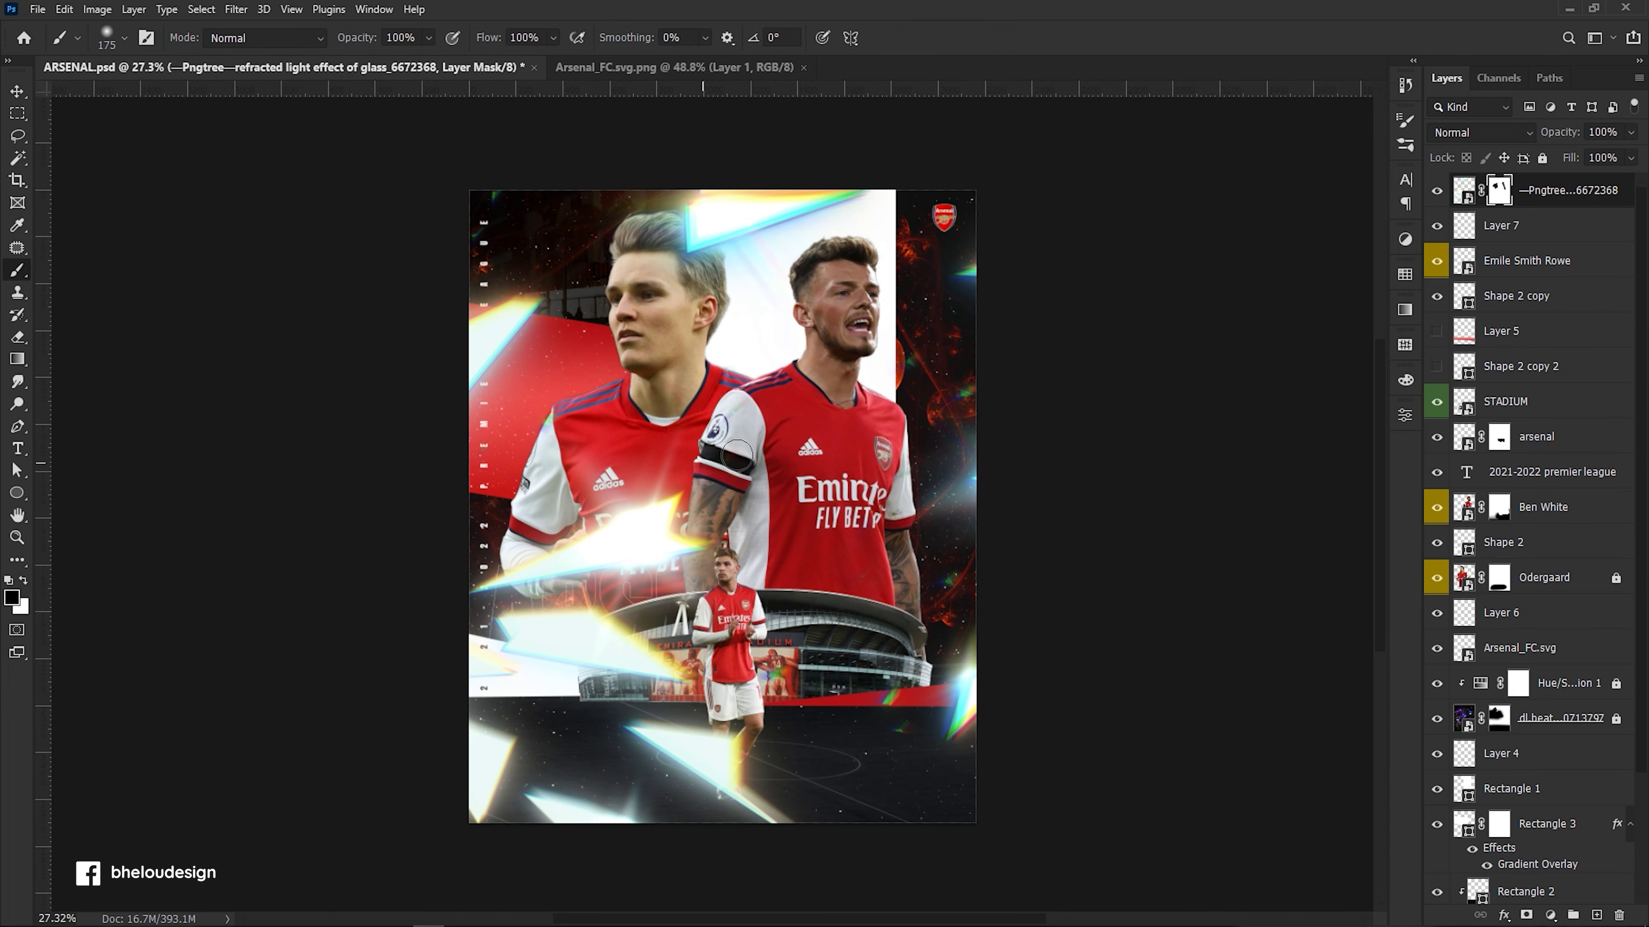
# Mask glare off the left player's shirt, the small player's legs and the lower-left stadium.
pyautogui.moveTo(737, 455); pyautogui.dragTo(620, 501)
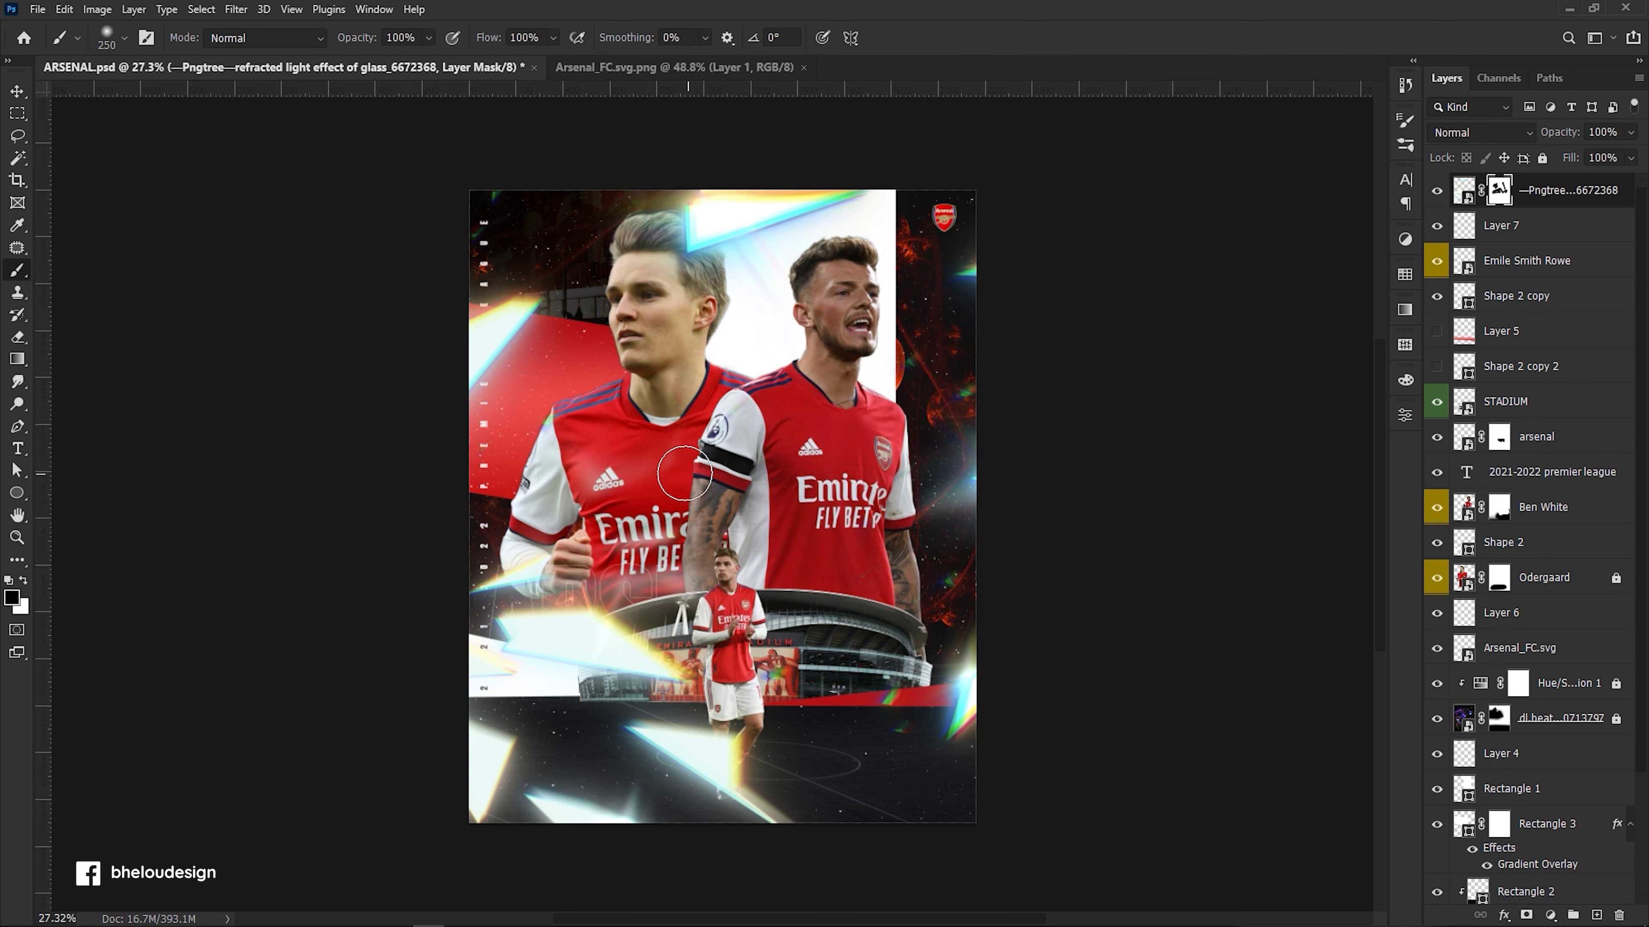
pyautogui.press(']')
pyautogui.press(']')
pyautogui.press(']')
pyautogui.moveTo(493, 597); pyautogui.dragTo(665, 512)
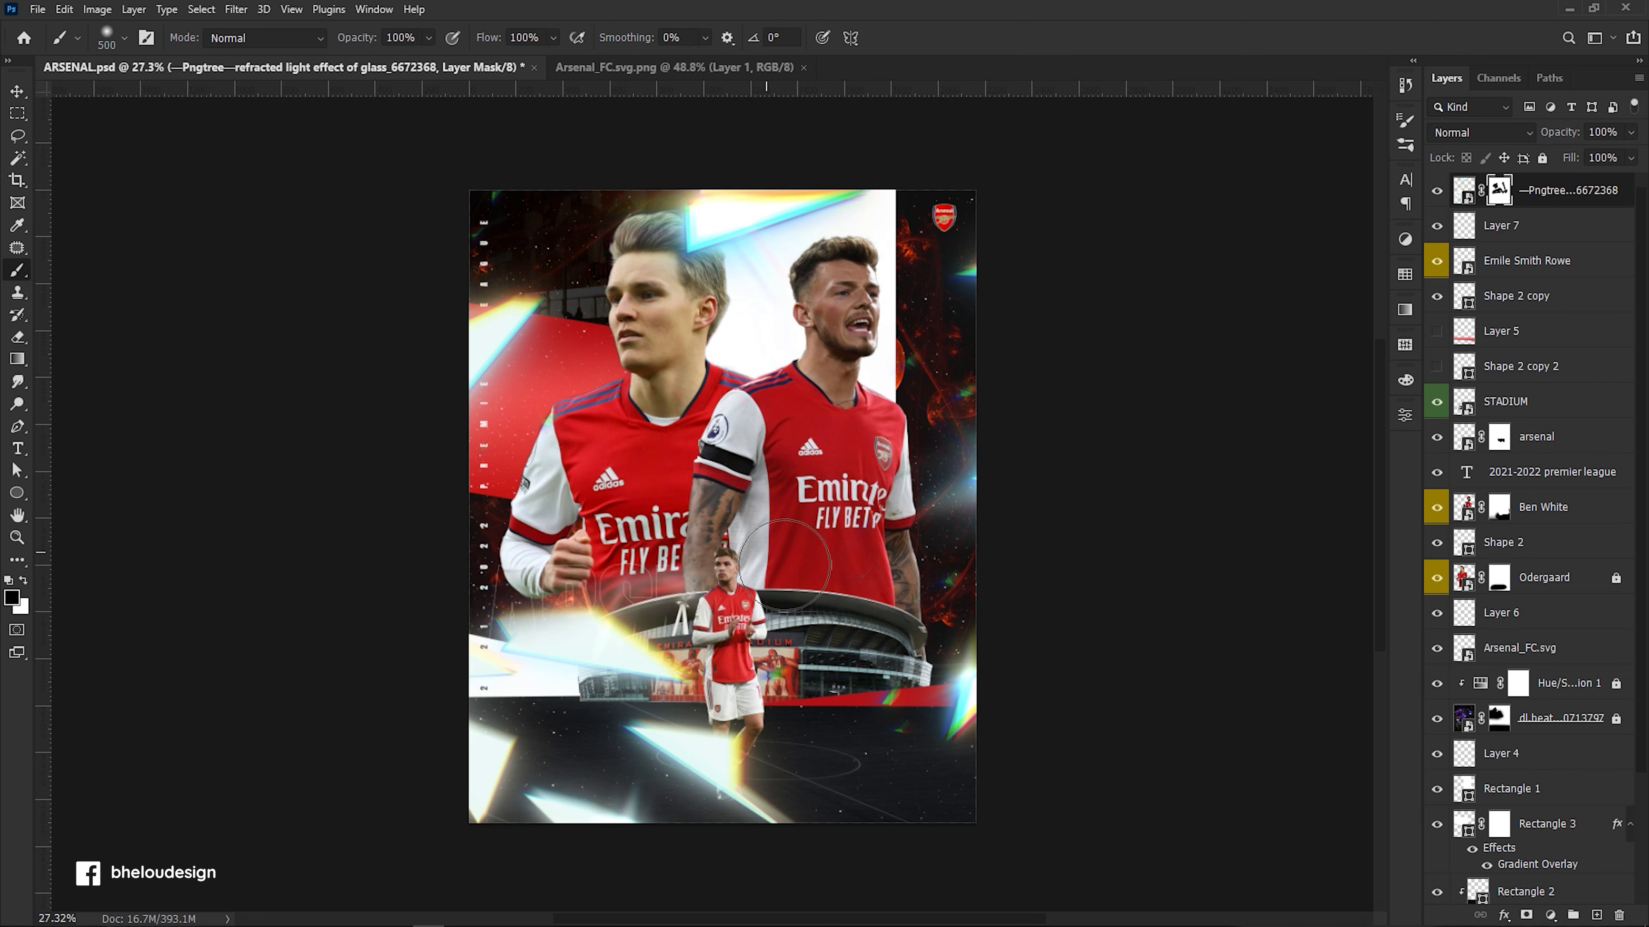
pyautogui.moveTo(769, 714); pyautogui.dragTo(673, 740)
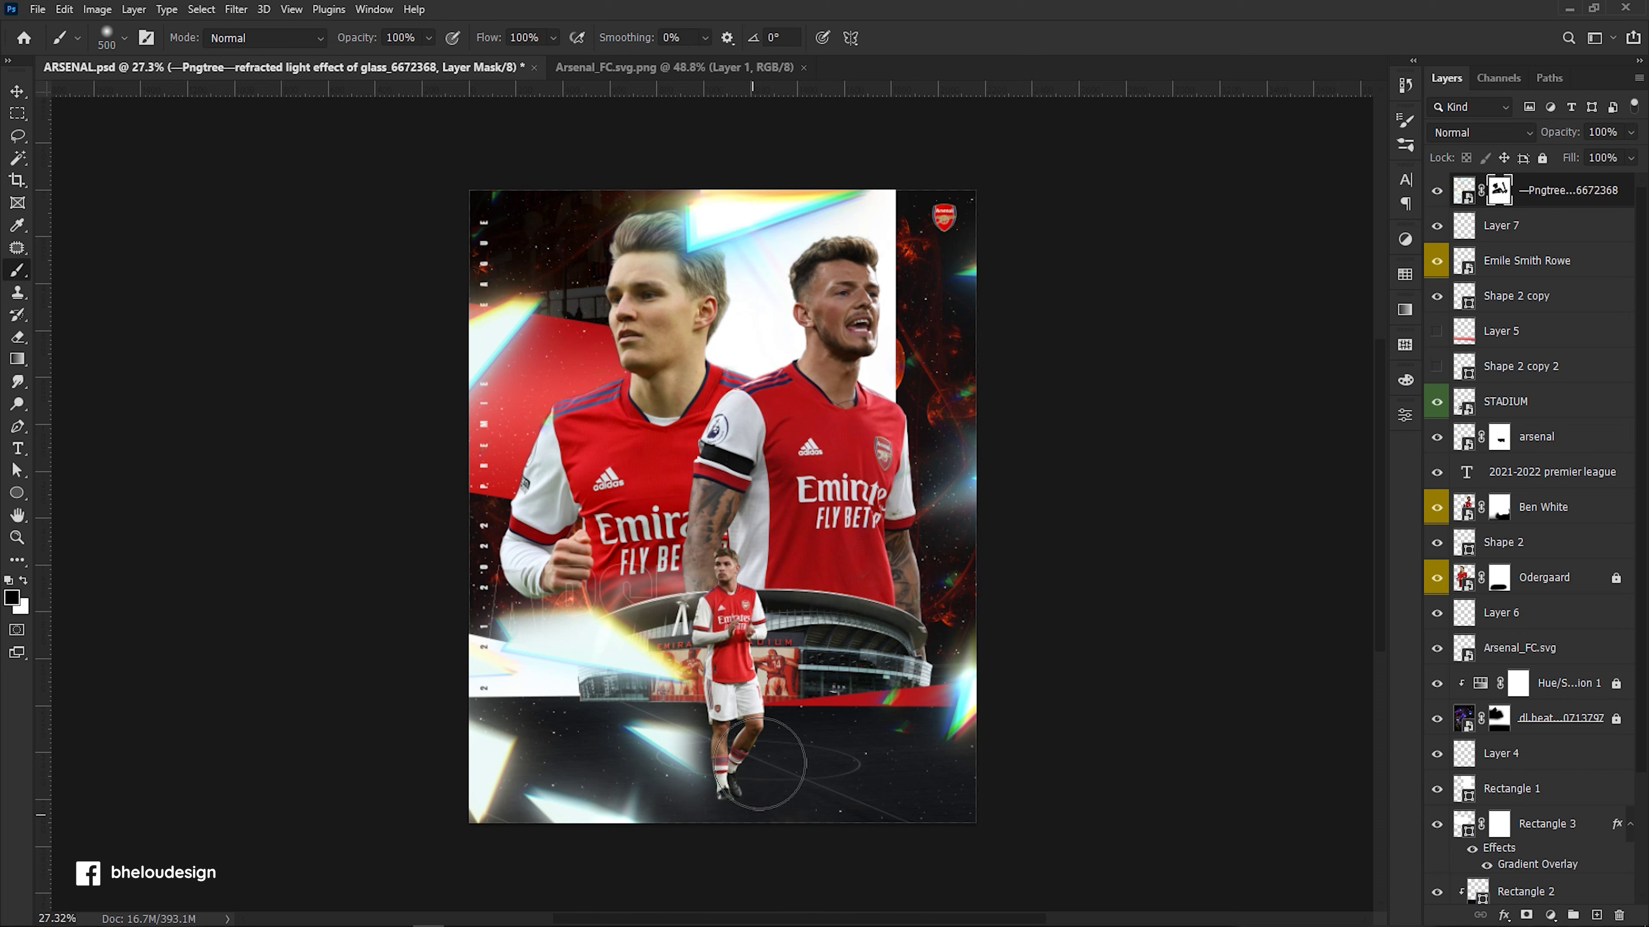
pyautogui.scroll(-4, 739, 701)
pyautogui.scroll(3, 740, 649)
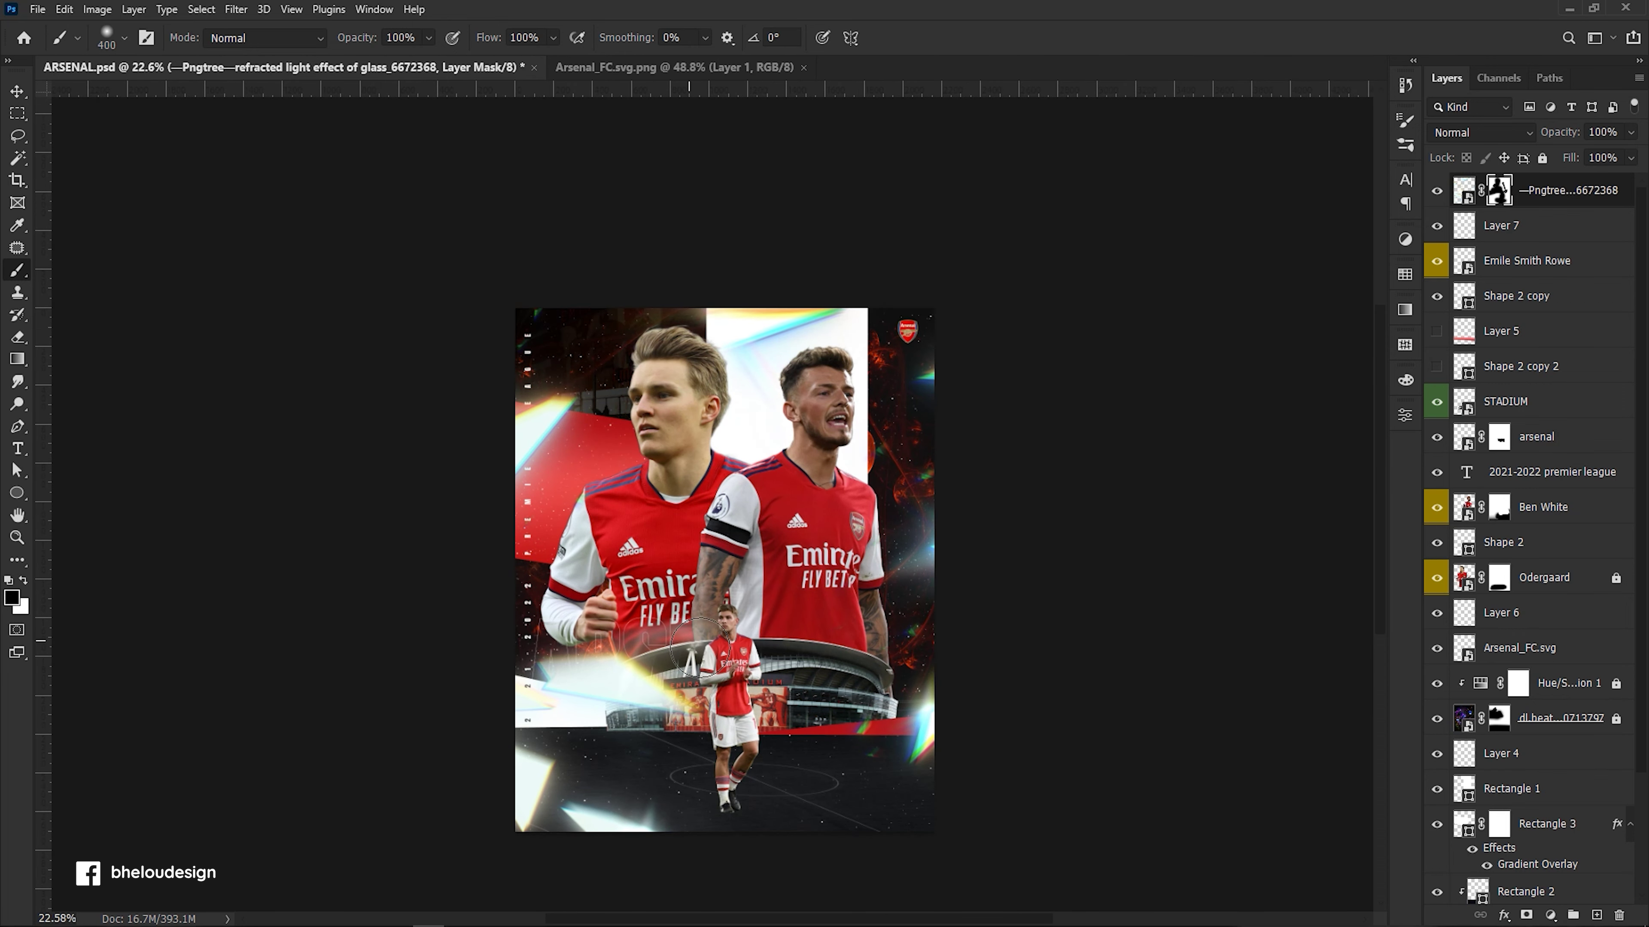
pyautogui.press('[')
pyautogui.press('[')
pyautogui.moveTo(694, 648); pyautogui.dragTo(531, 672)
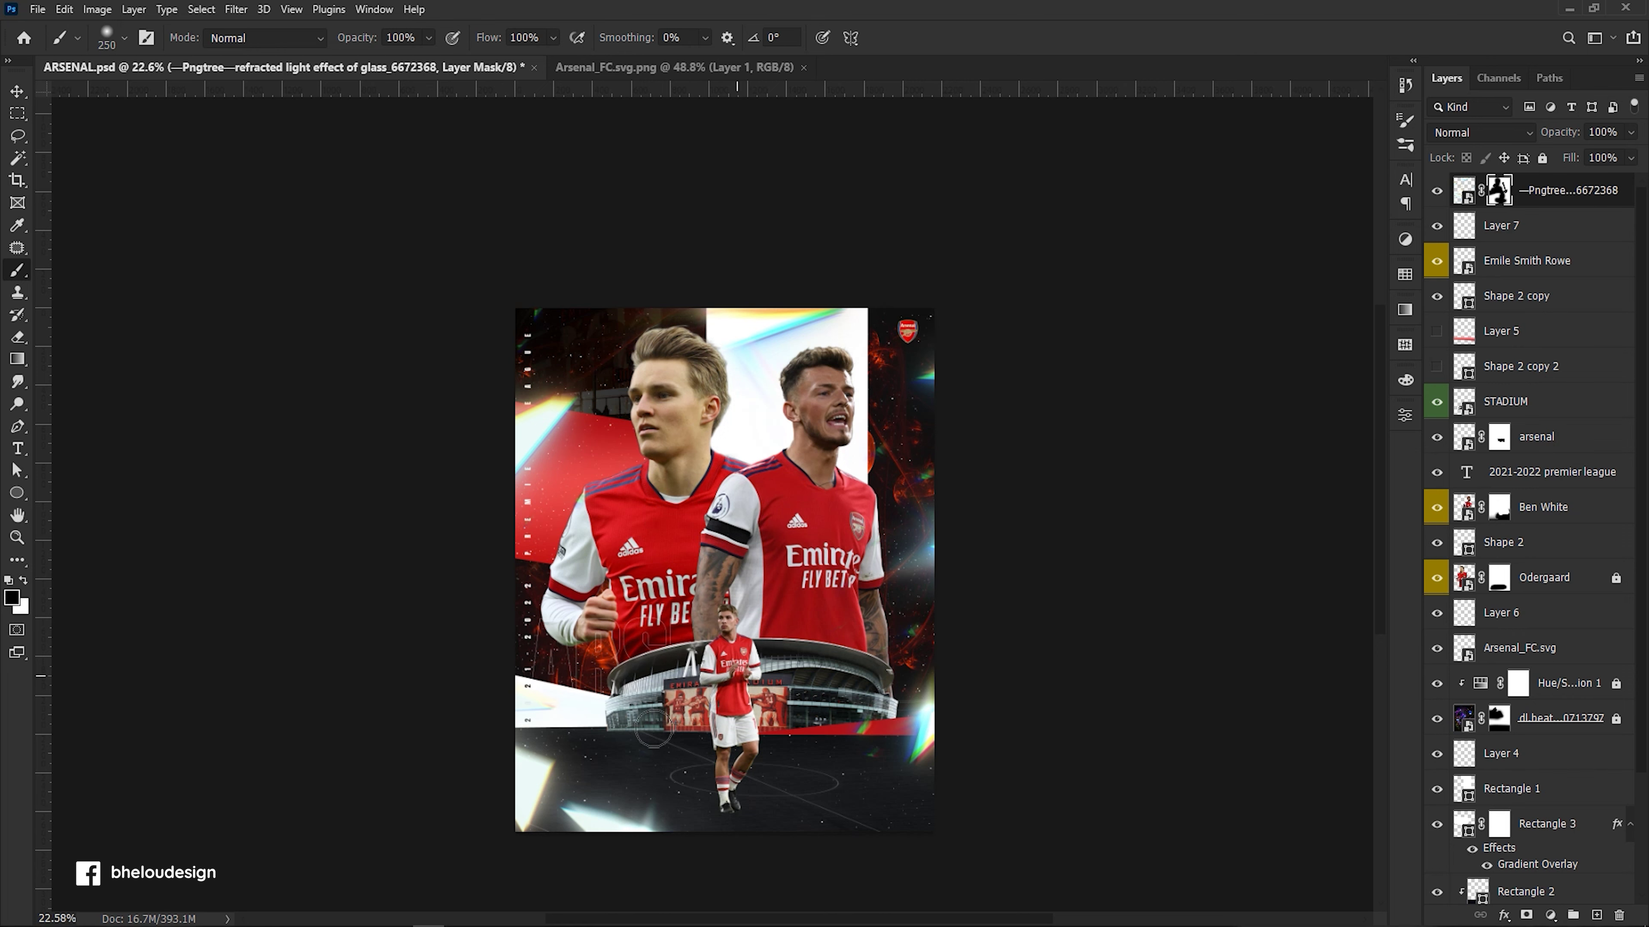
pyautogui.scroll(2, 720, 695)
# Refine the mask: reveal glare over the left player's hair, hide the rainbow glare at top.
pyautogui.press('x')
pyautogui.click(991, 669)
pyautogui.moveTo(842, 390); pyautogui.dragTo(623, 364)
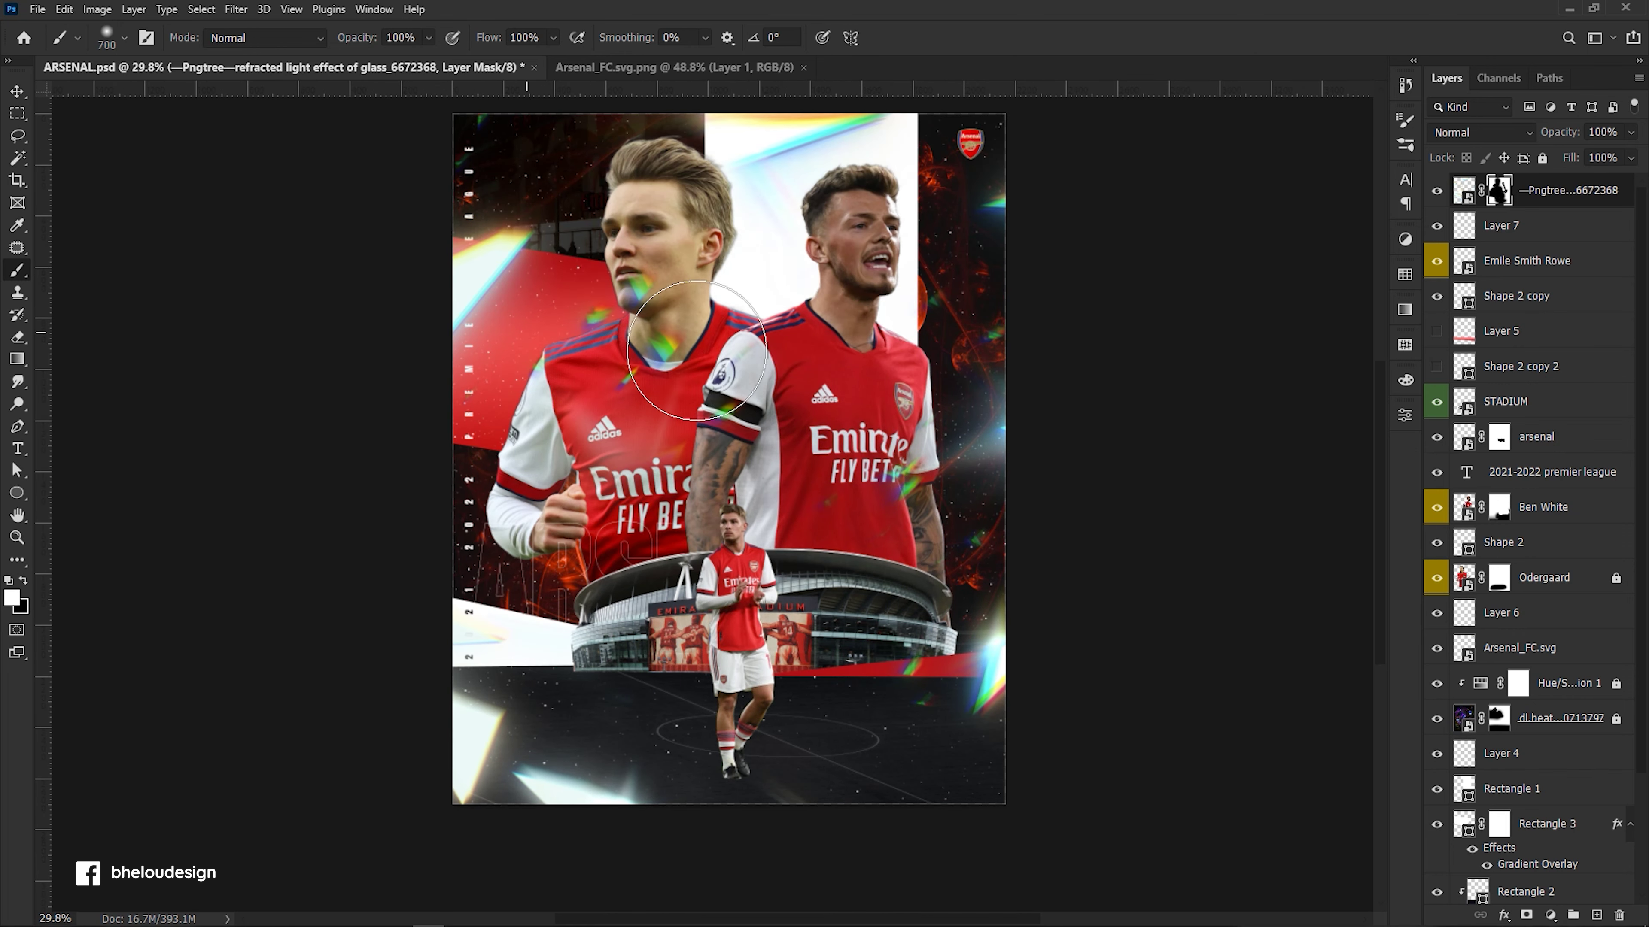
pyautogui.hotkey('ctrl', 'z')
pyautogui.moveTo(575, 185); pyautogui.dragTo(714, 163)
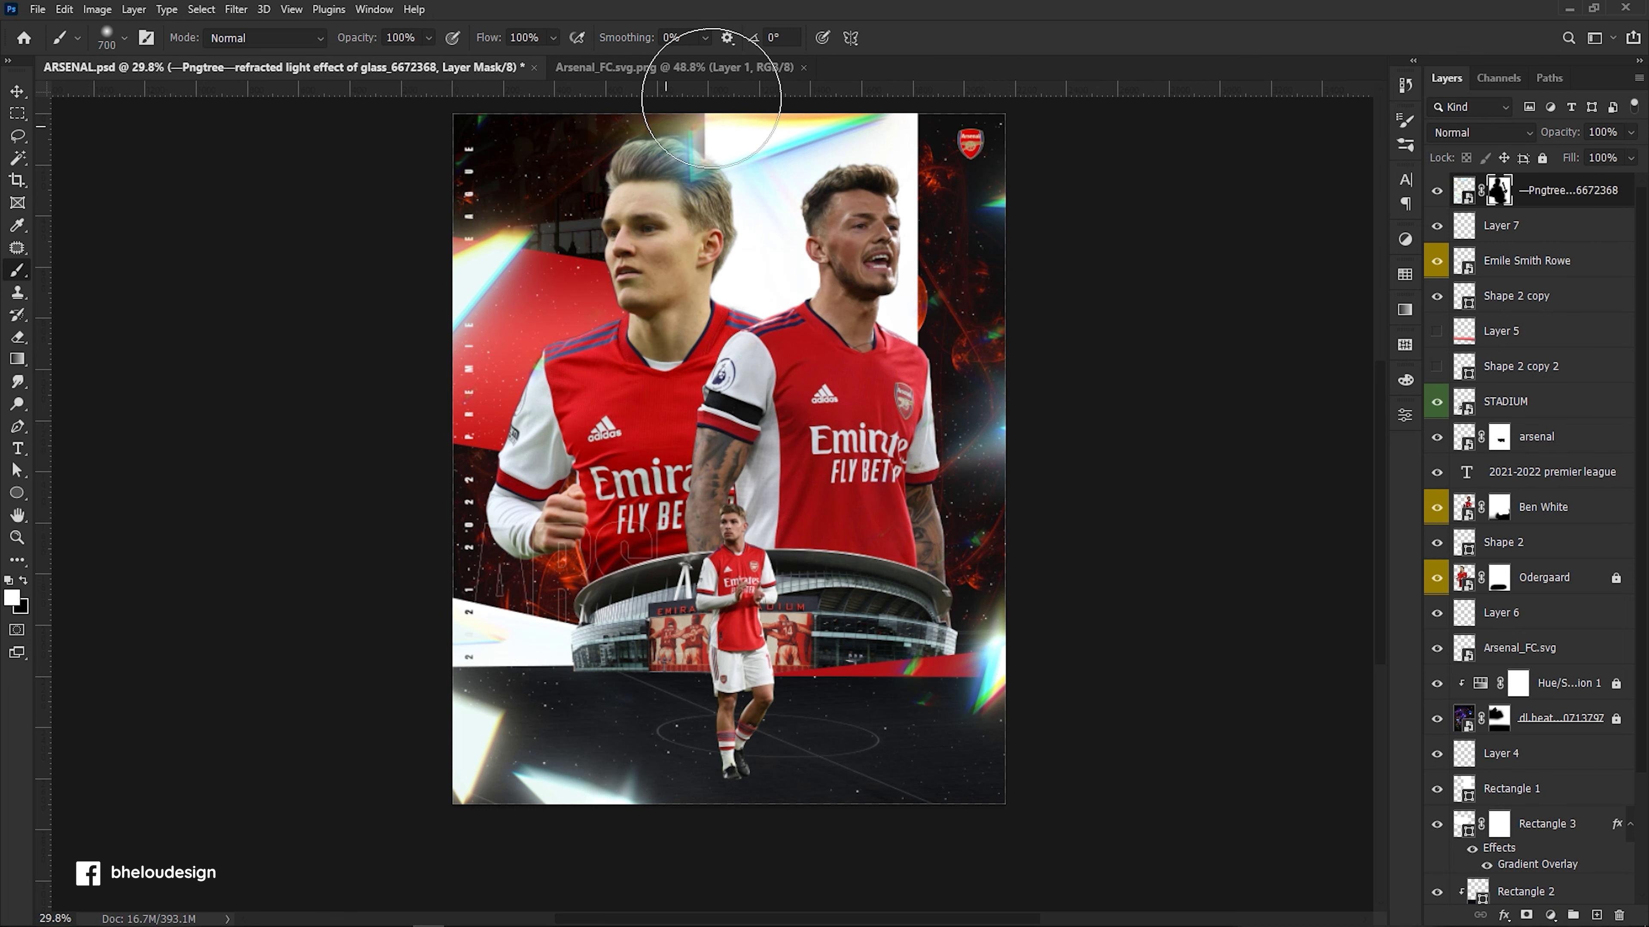
pyautogui.press('x')
pyautogui.moveTo(794, 129); pyautogui.dragTo(683, 69)
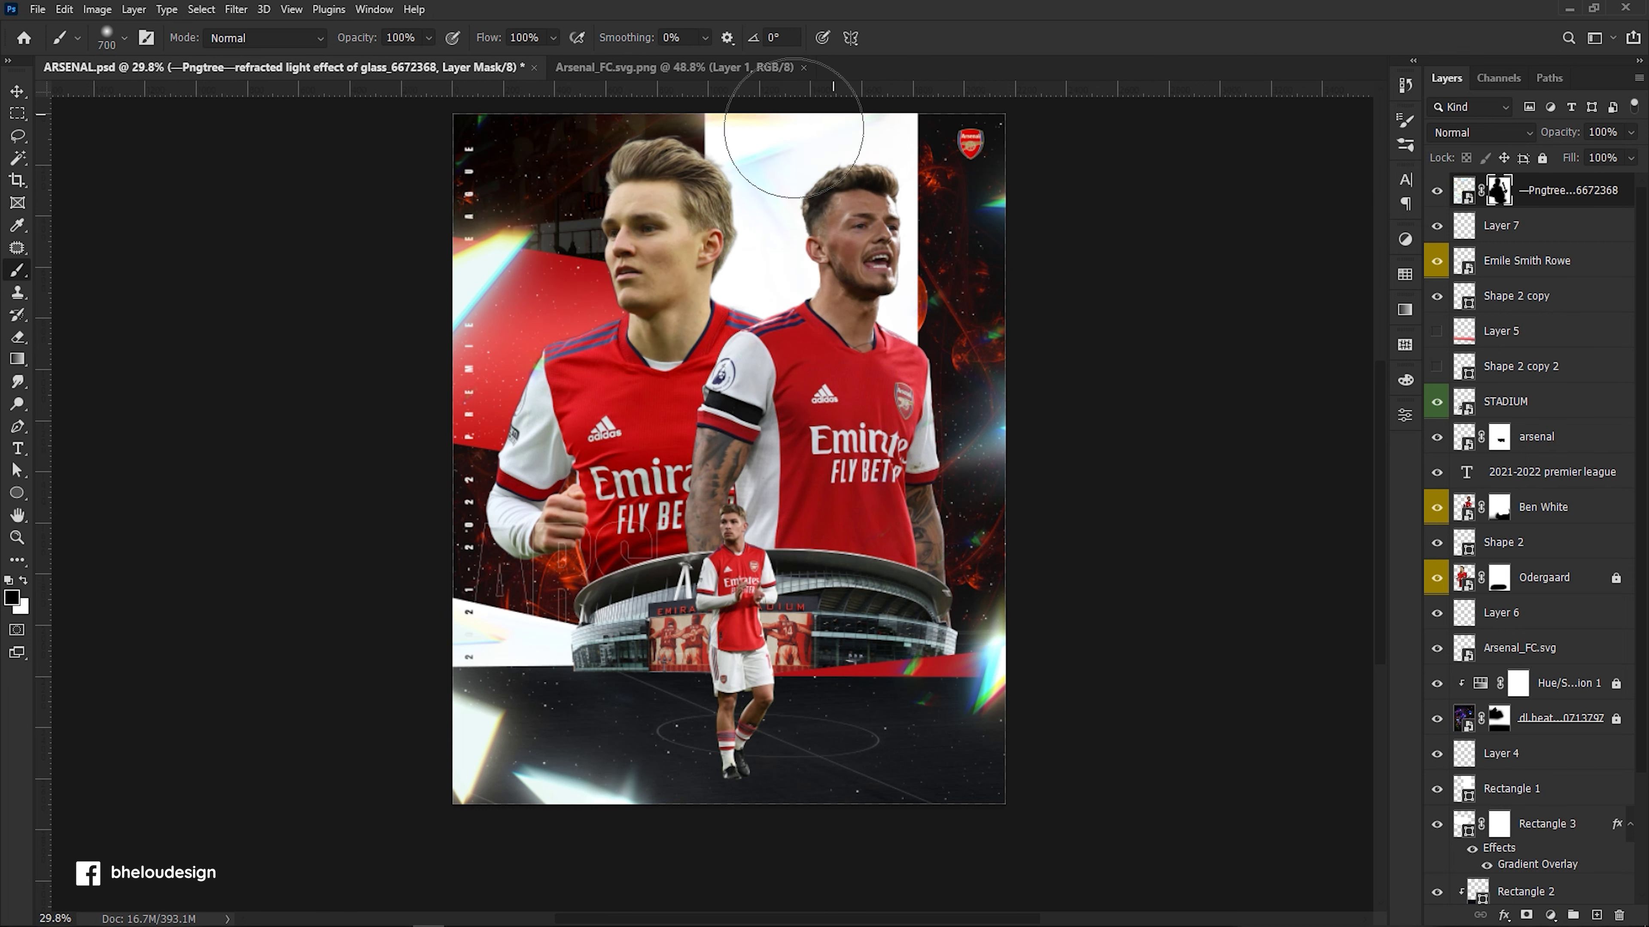
pyautogui.press('x')
pyautogui.moveTo(434, 636)
pyautogui.mouseDown()
pyautogui.moveTo(471, 515)
pyautogui.moveTo(680, 656)
pyautogui.moveTo(767, 382)
pyautogui.mouseUp()
pyautogui.moveTo(778, 715)
pyautogui.mouseDown()
pyautogui.moveTo(617, 571)
pyautogui.moveTo(519, 532)
pyautogui.moveTo(636, 467)
pyautogui.moveTo(393, 601)
pyautogui.moveTo(463, 516)
pyautogui.moveTo(731, 436)
pyautogui.moveTo(400, 589)
pyautogui.mouseUp()
pyautogui.press('x')
pyautogui.press('x')
# Save the poster file.
pyautogui.scroll(-1, 680, 529)
pyautogui.scroll(1, 680, 529)
pyautogui.scroll(-1, 680, 528)
pyautogui.hotkey('ctrl', 's')
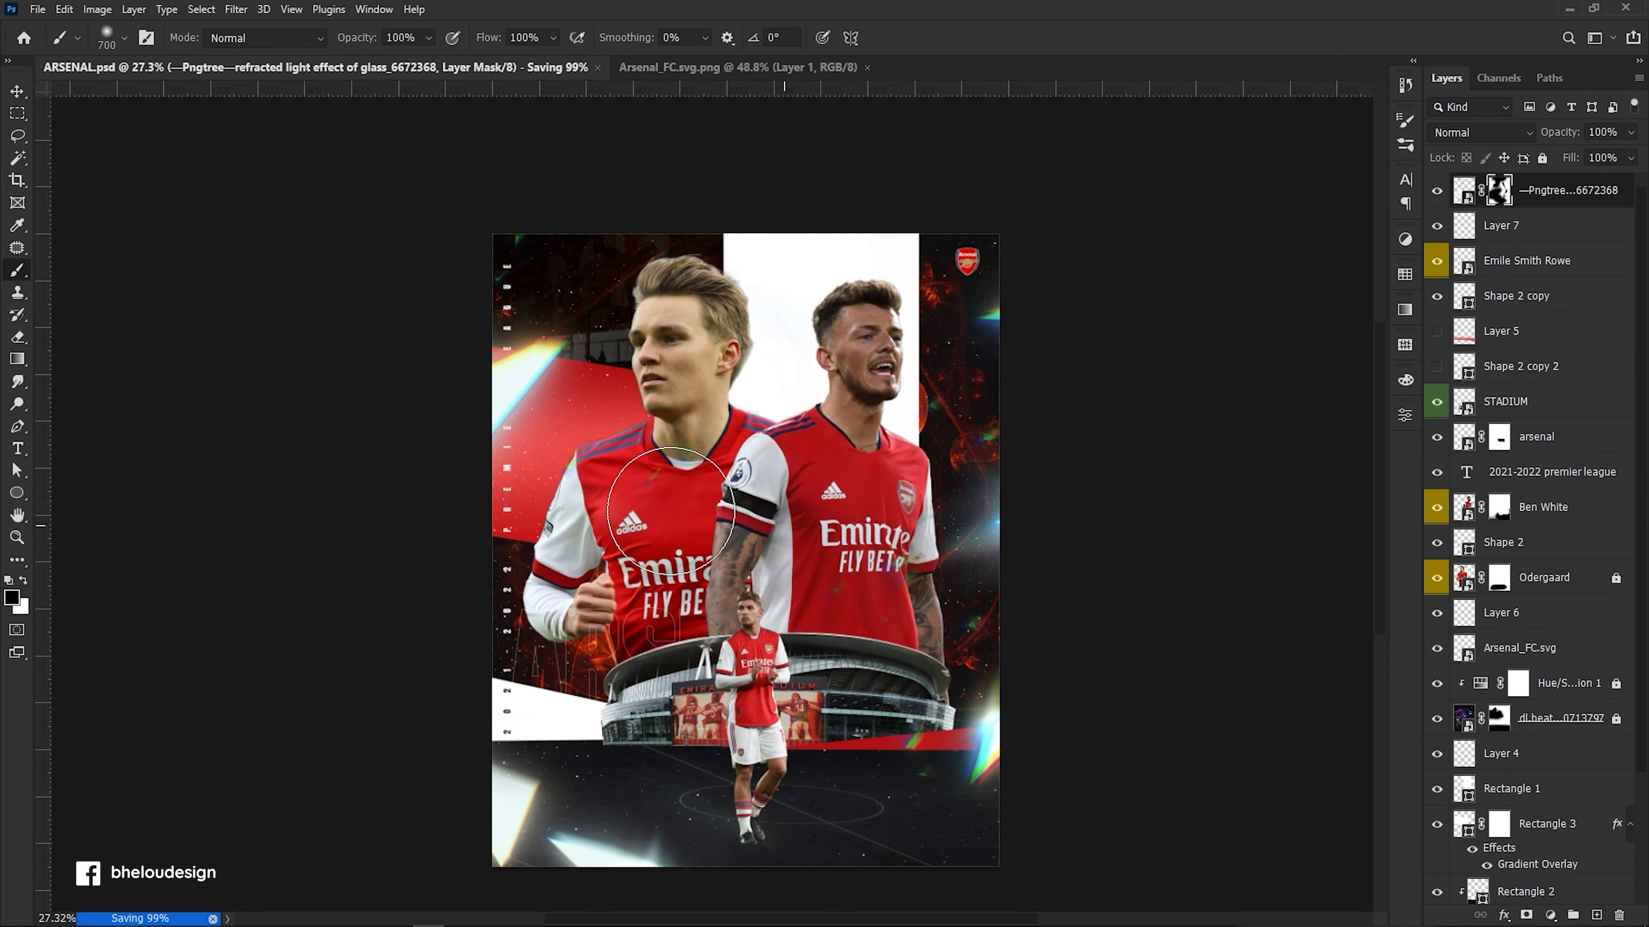
# Rotate the newly placed crystal light image about 39 degrees.
pyautogui.scroll(1, 555, 370)
pyautogui.scroll(-2, 553, 370)
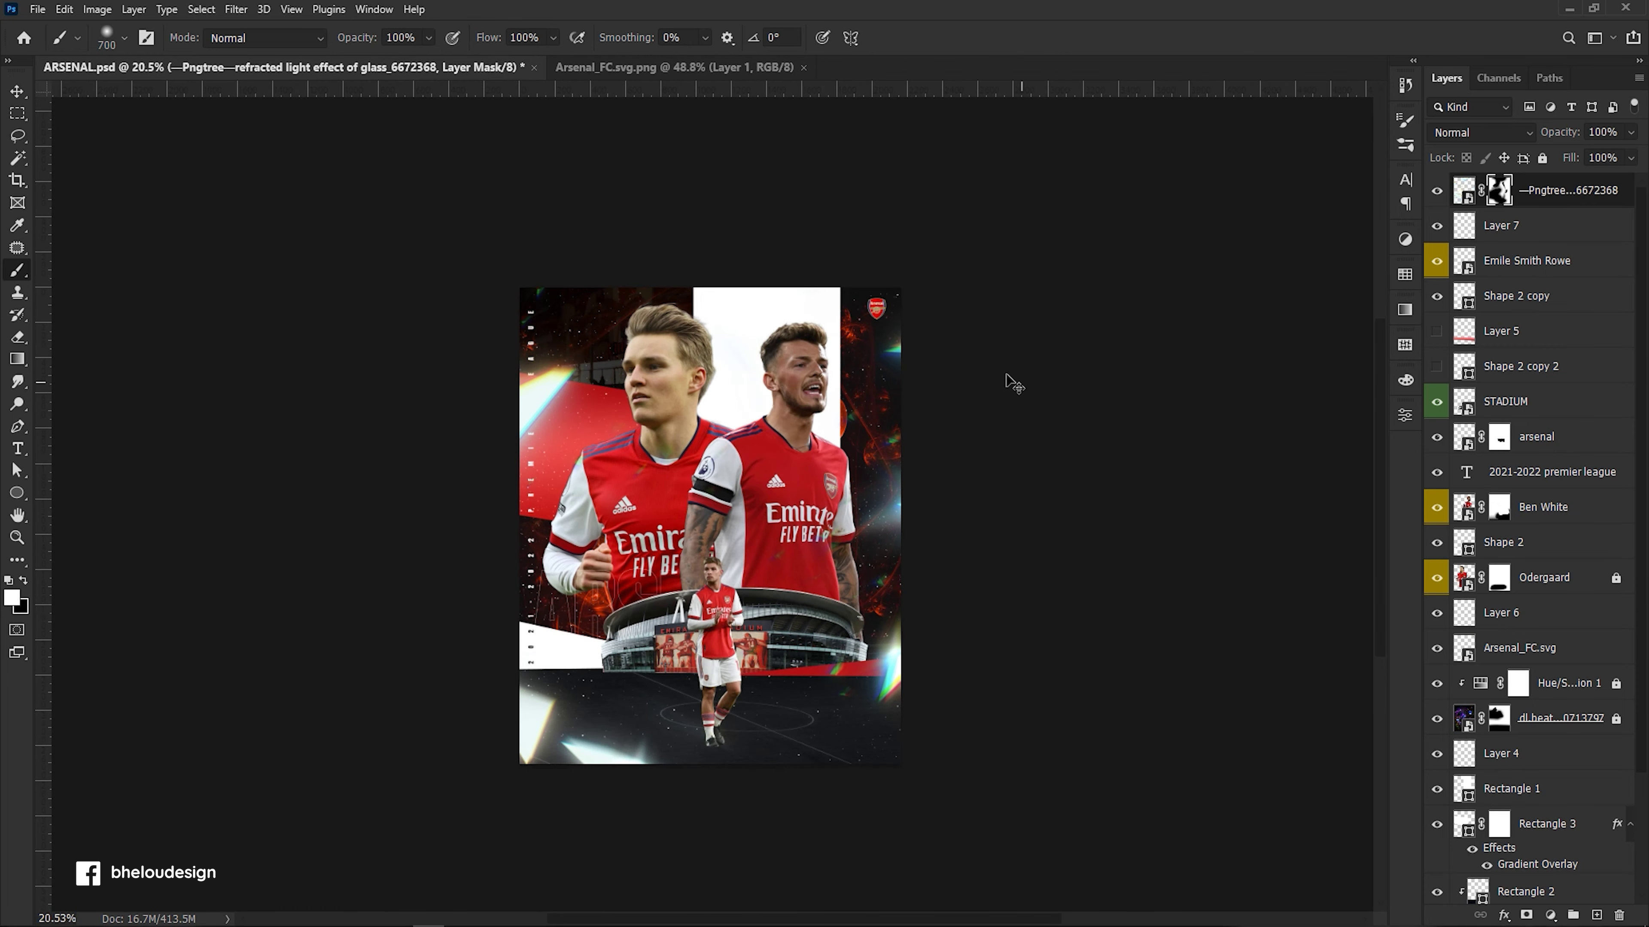
pyautogui.moveTo(933, 267)
pyautogui.mouseDown()
pyautogui.moveTo(1023, 467)
pyautogui.moveTo(1000, 464)
pyautogui.moveTo(1136, 413)
pyautogui.mouseUp()
# Enlarge the crystal light layer, shift it right, and apply the transform.
pyautogui.moveTo(863, 558); pyautogui.dragTo(900, 551)
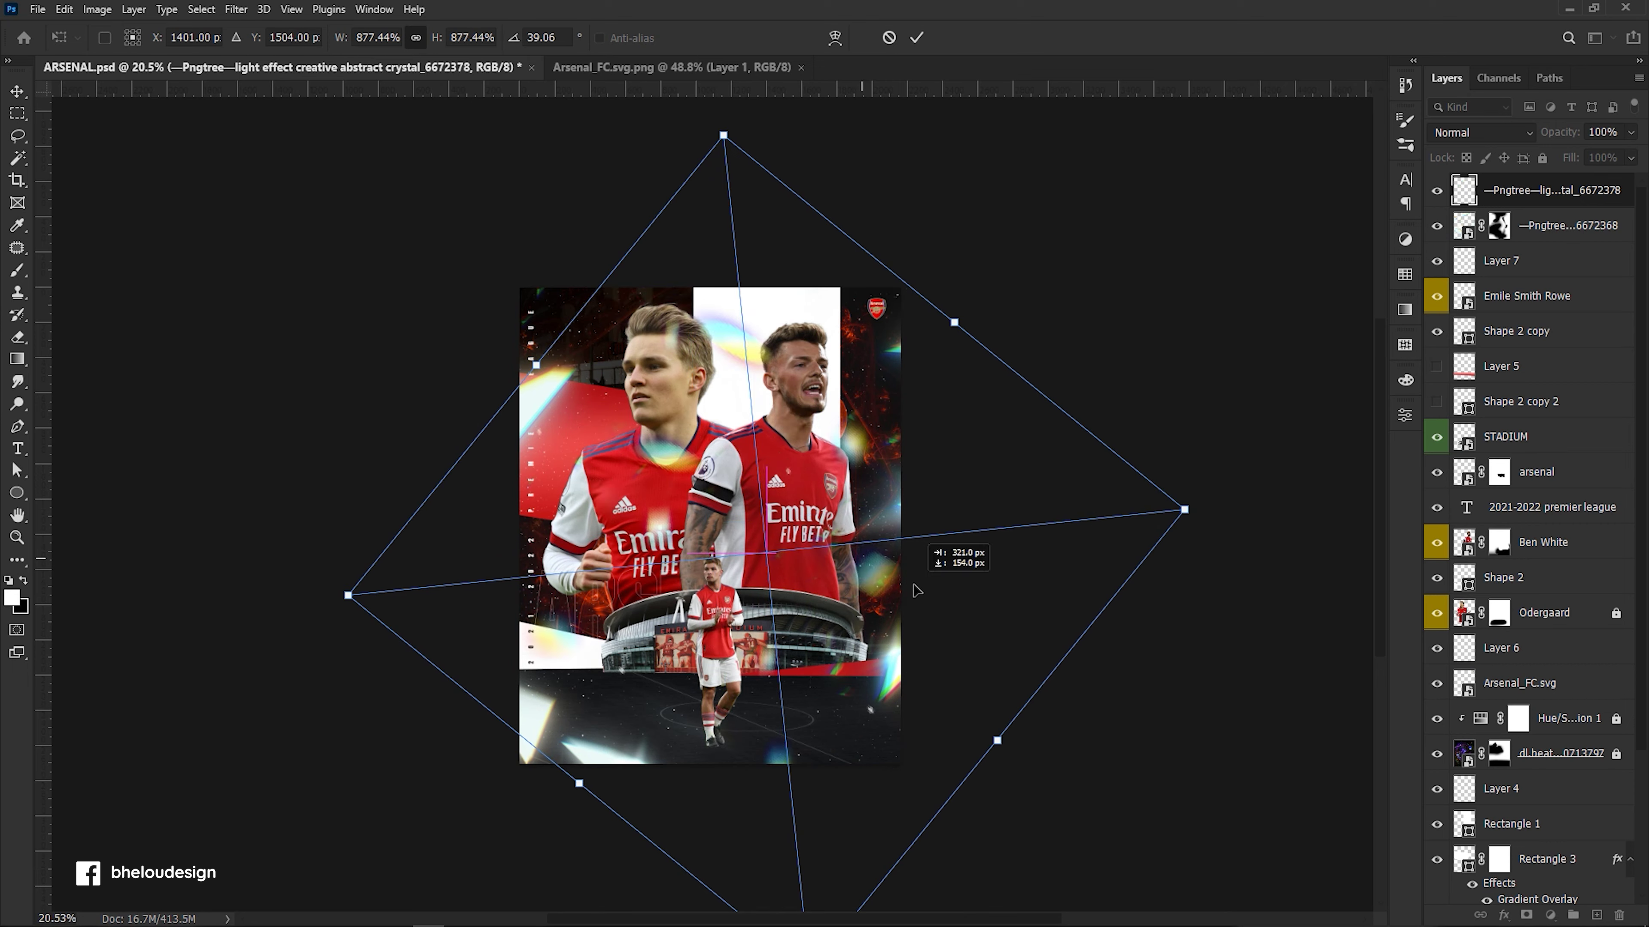
pyautogui.press('Return')
pyautogui.press('b')
pyautogui.scroll(2, 901, 550)
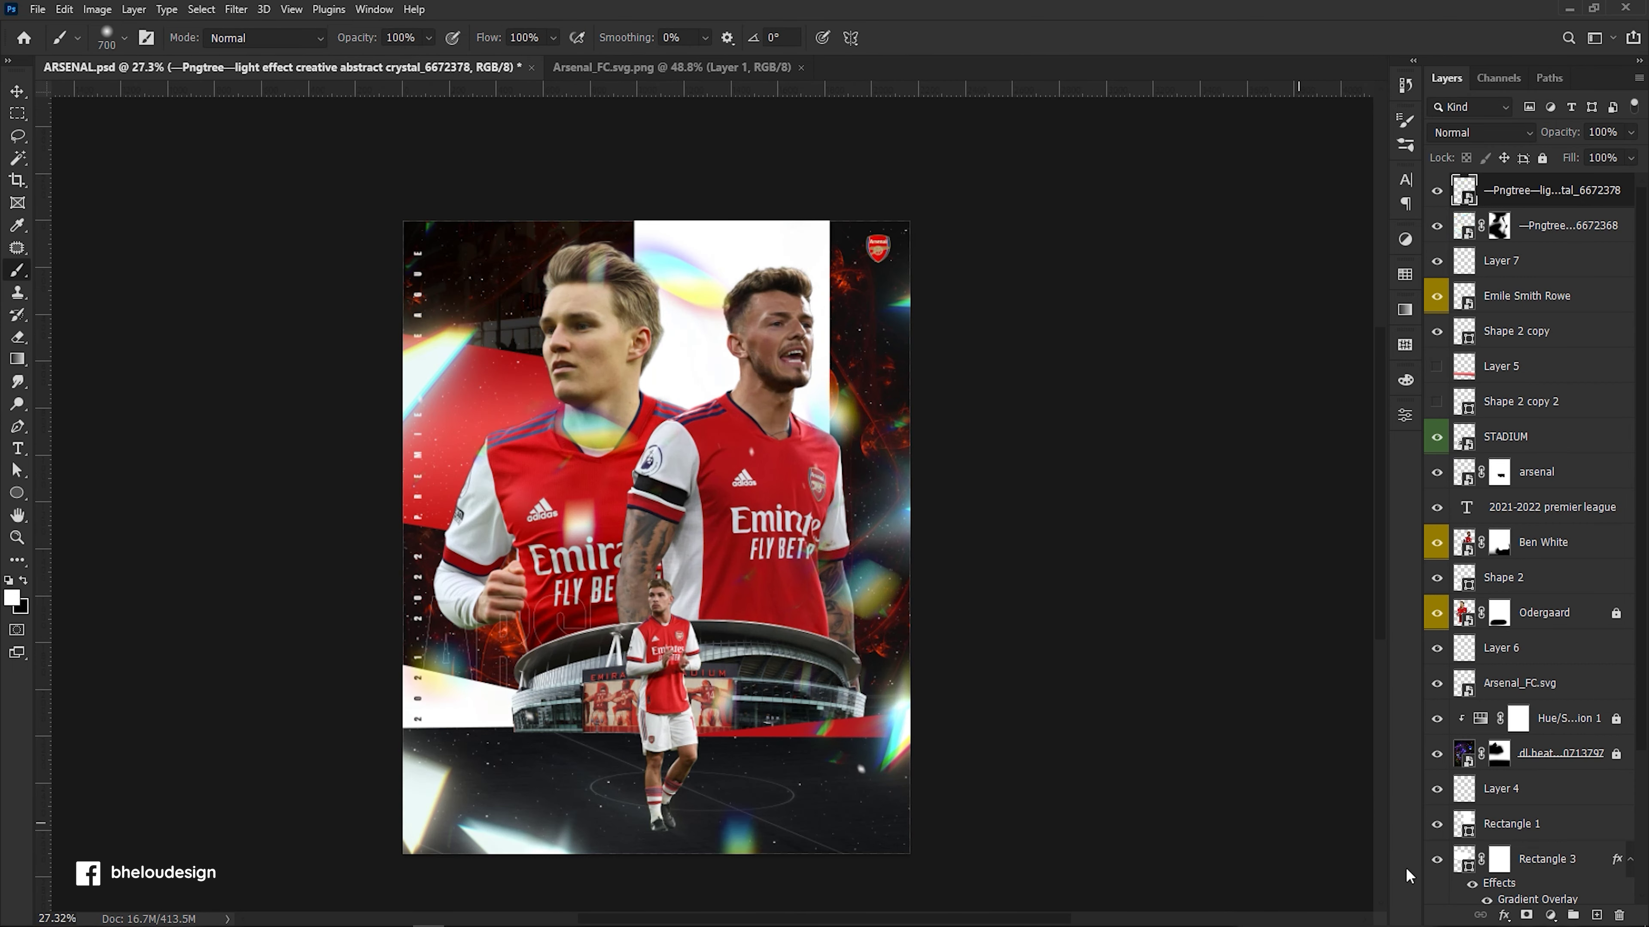
# Add a layer mask to the crystal light layer and paint flares out with black.
pyautogui.click(1526, 916)
pyautogui.press('x')
pyautogui.moveTo(883, 589)
pyautogui.mouseDown()
pyautogui.moveTo(902, 582)
pyautogui.moveTo(679, 480)
pyautogui.moveTo(685, 287)
pyautogui.mouseUp()
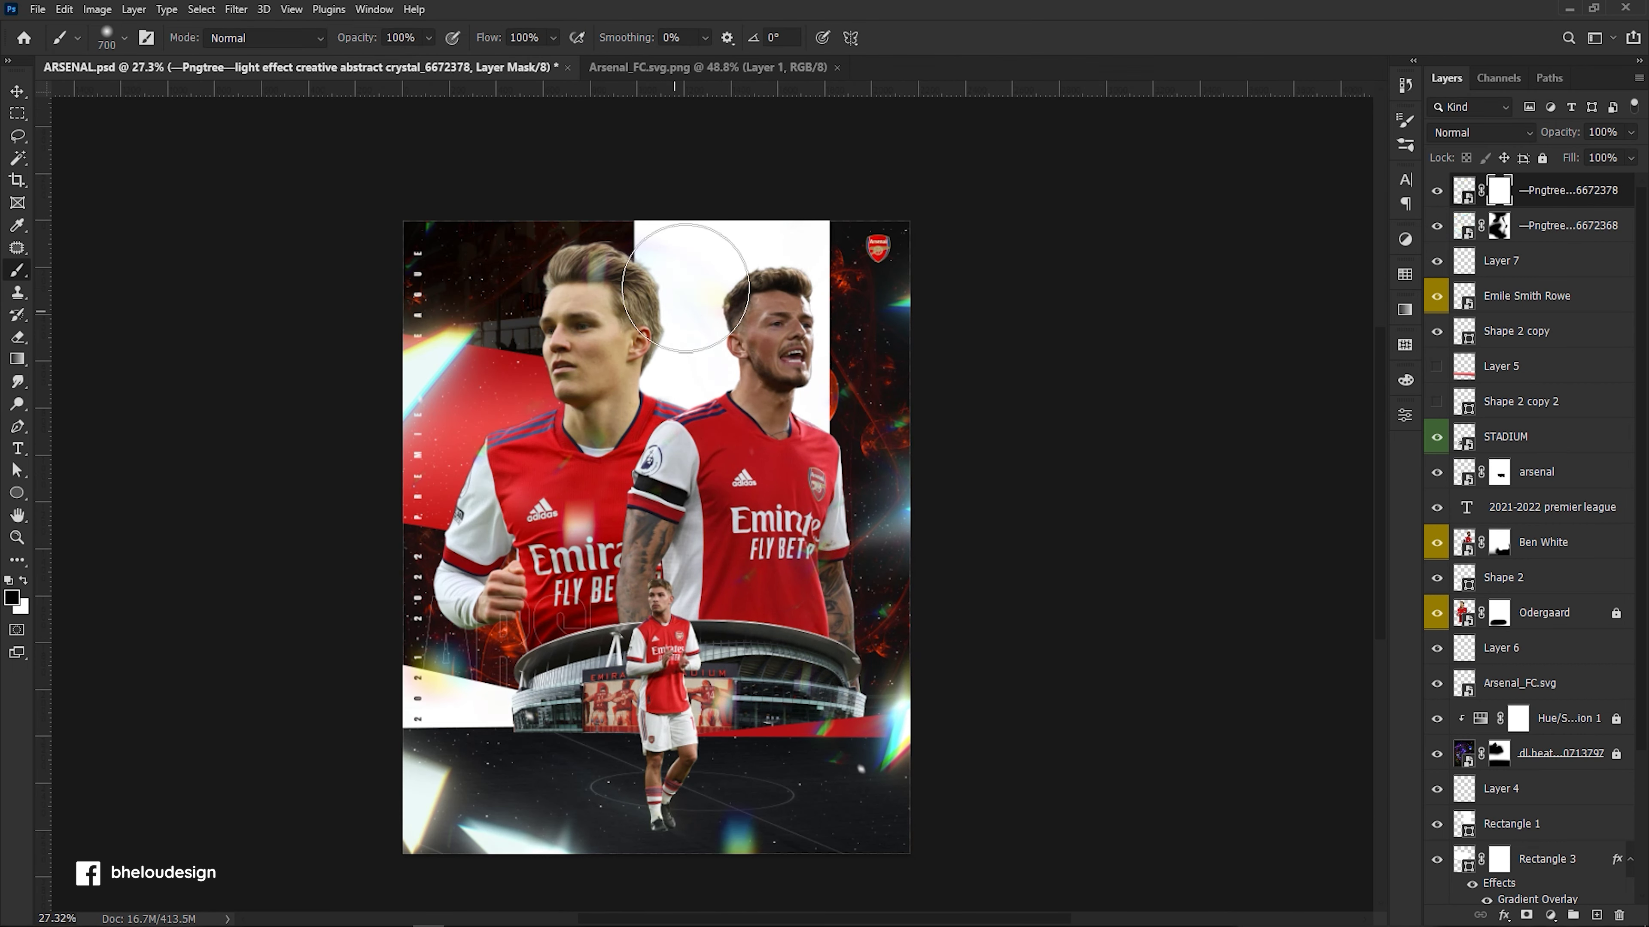
pyautogui.click(1437, 190)
pyautogui.click(1437, 190)
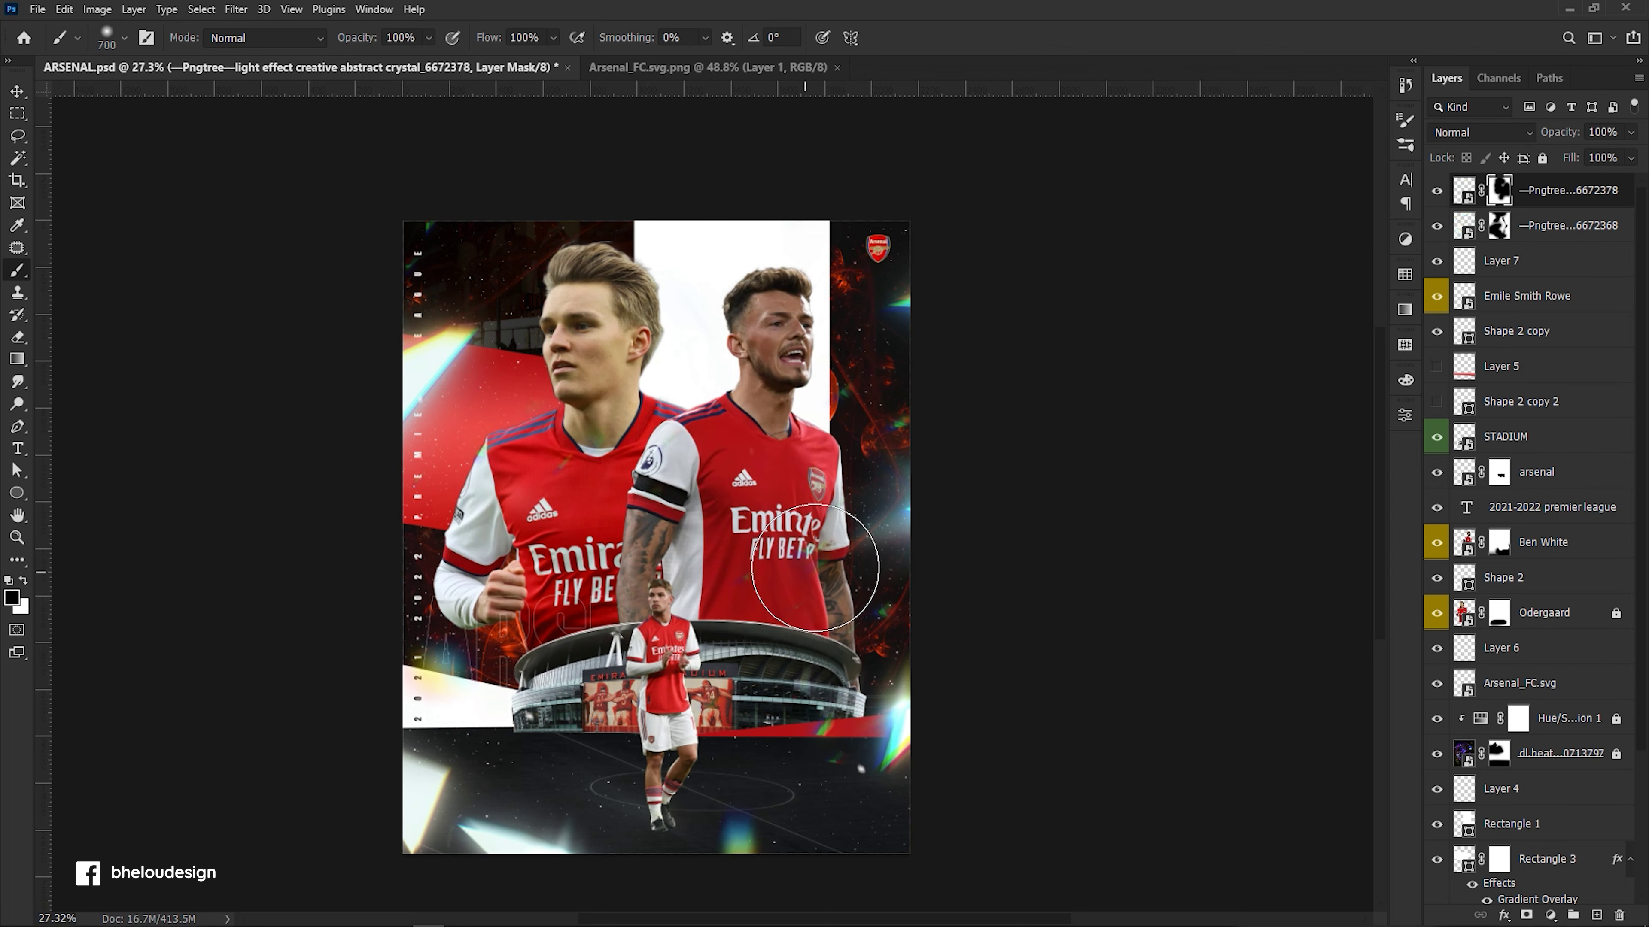
# Create empty Layer 8 and sample red from the poster as the paint colour.
pyautogui.keyDown('alt'); pyautogui.scroll(-1, 1049, 471); pyautogui.keyUp('alt')
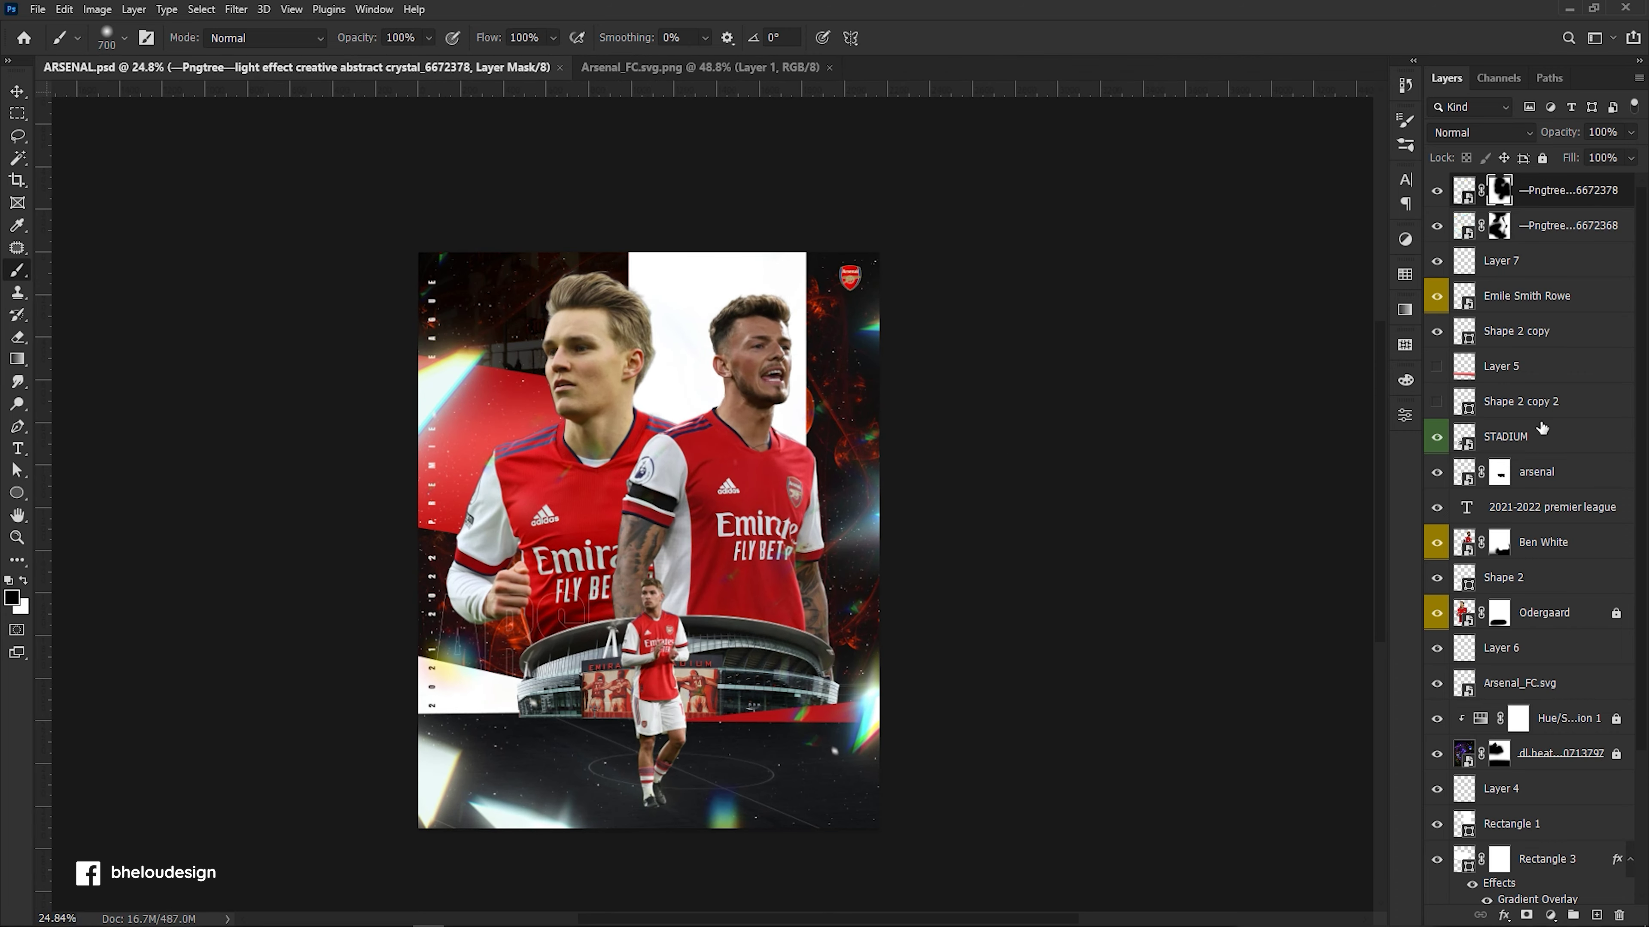
pyautogui.click(1596, 913)
pyautogui.press('x')
pyautogui.keyDown('alt'); pyautogui.click(561, 506); pyautogui.keyUp('alt')
pyautogui.keyDown('alt'); pyautogui.scroll(9, 542, 456); pyautogui.keyUp('alt')
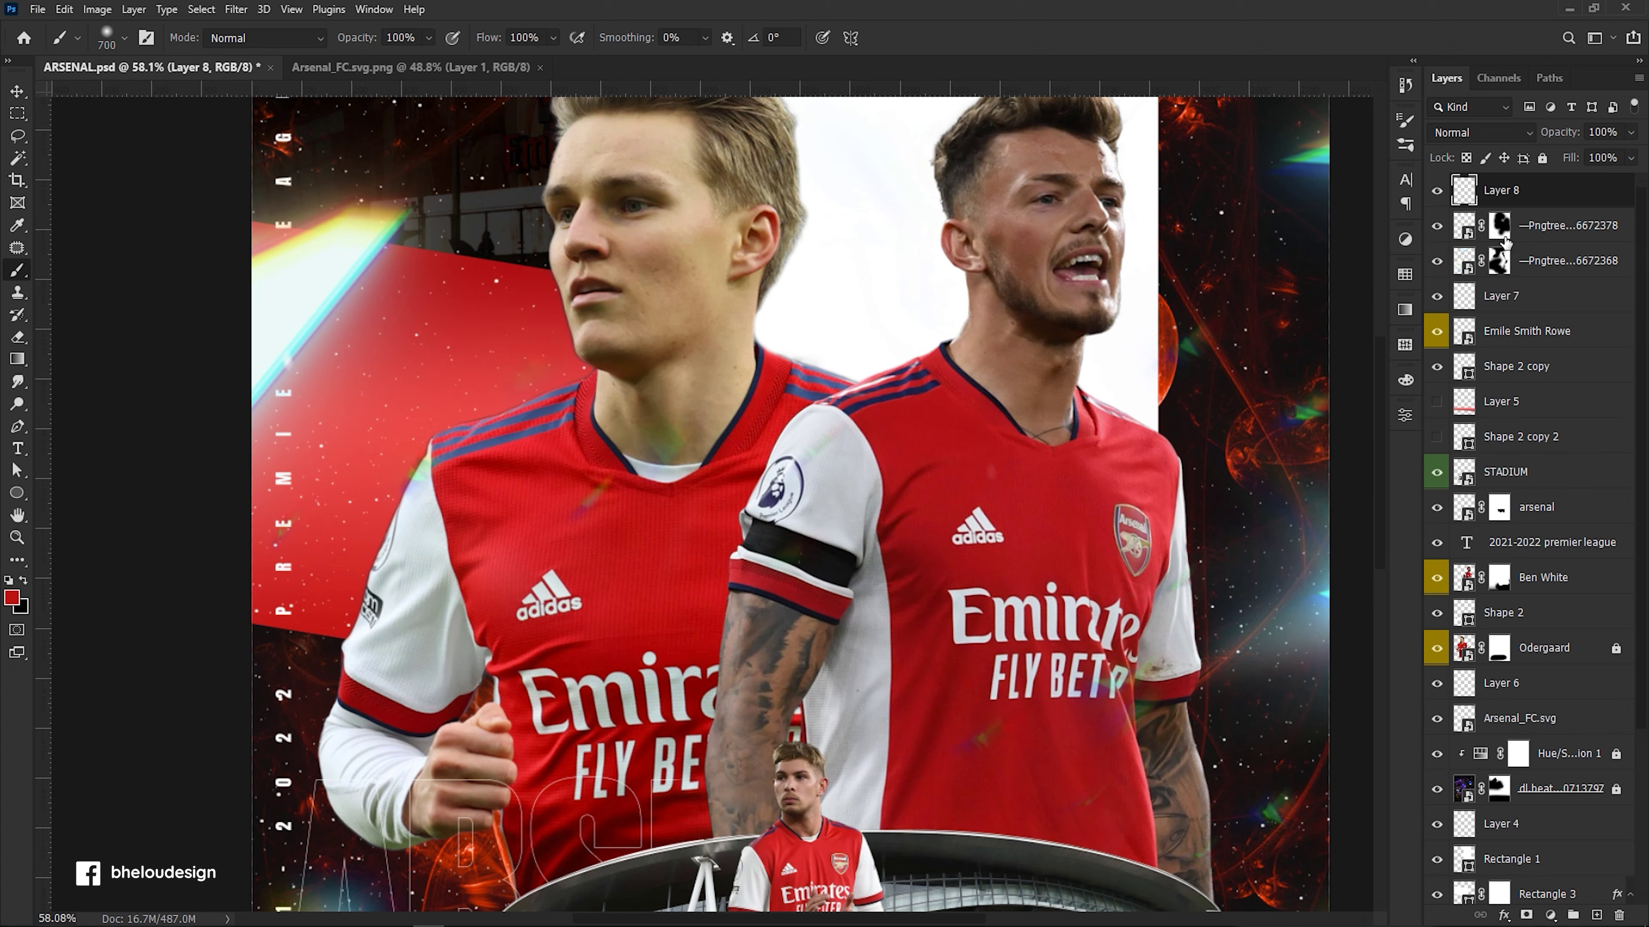
# Mask the glass light off the left player's neck and the right player's sleeve.
pyautogui.click(1499, 261)
pyautogui.moveTo(604, 390); pyautogui.dragTo(863, 513)
pyautogui.press('[')
pyautogui.press('[')
pyautogui.press('[')
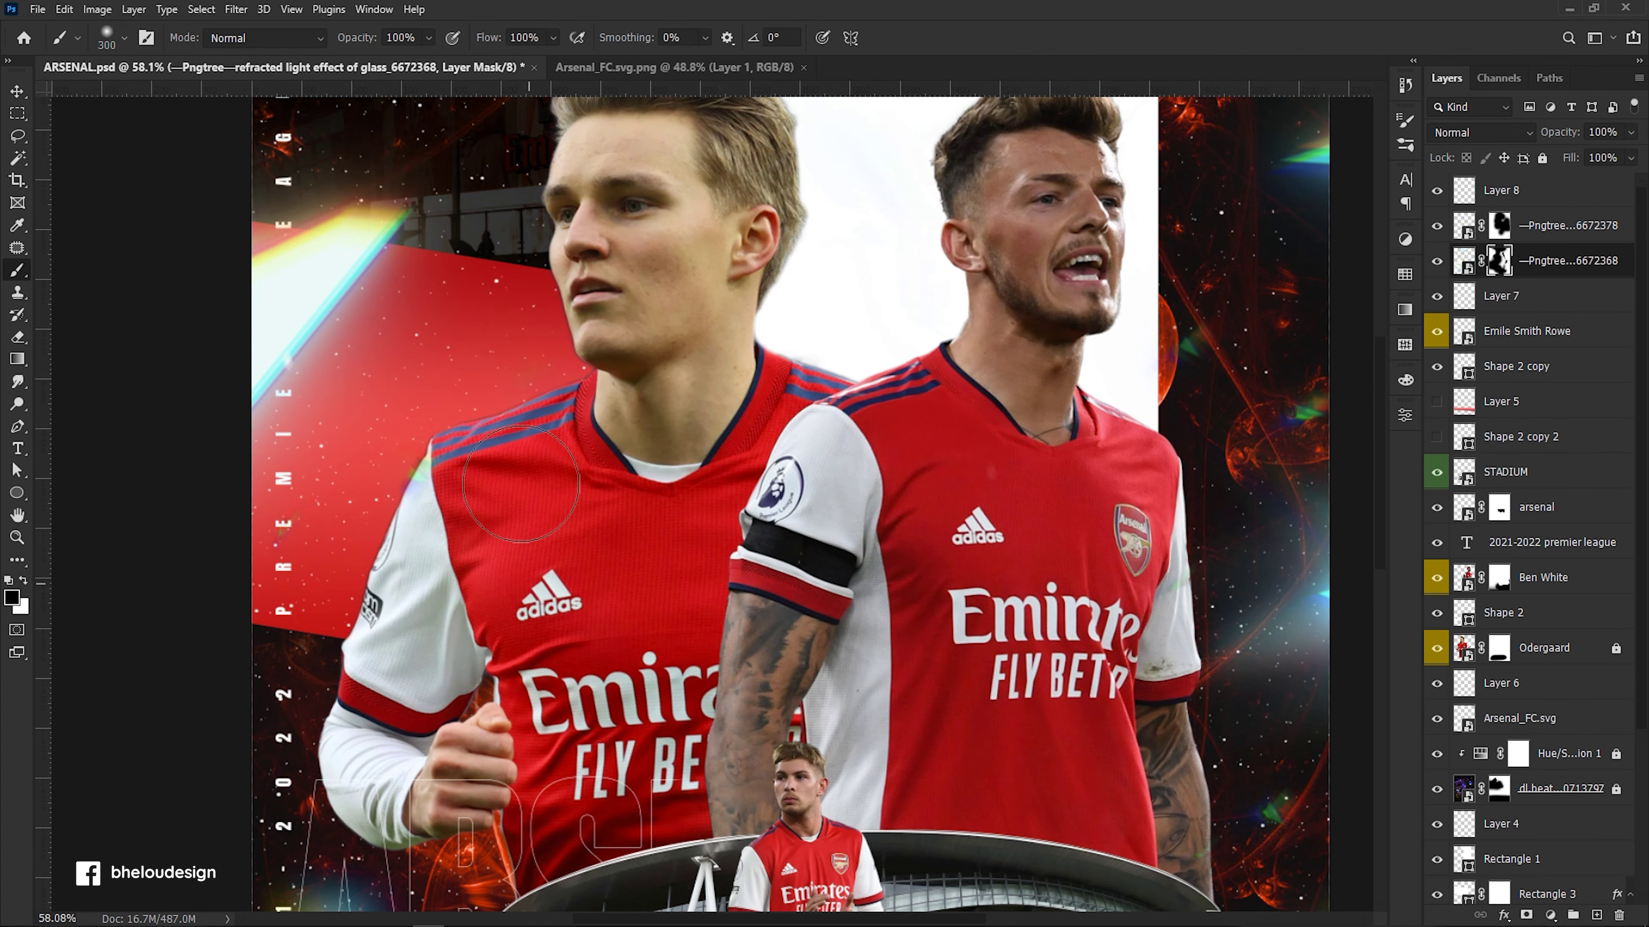
pyautogui.hotkey('ctrl', '-')
pyautogui.hotkey('ctrl', '-')
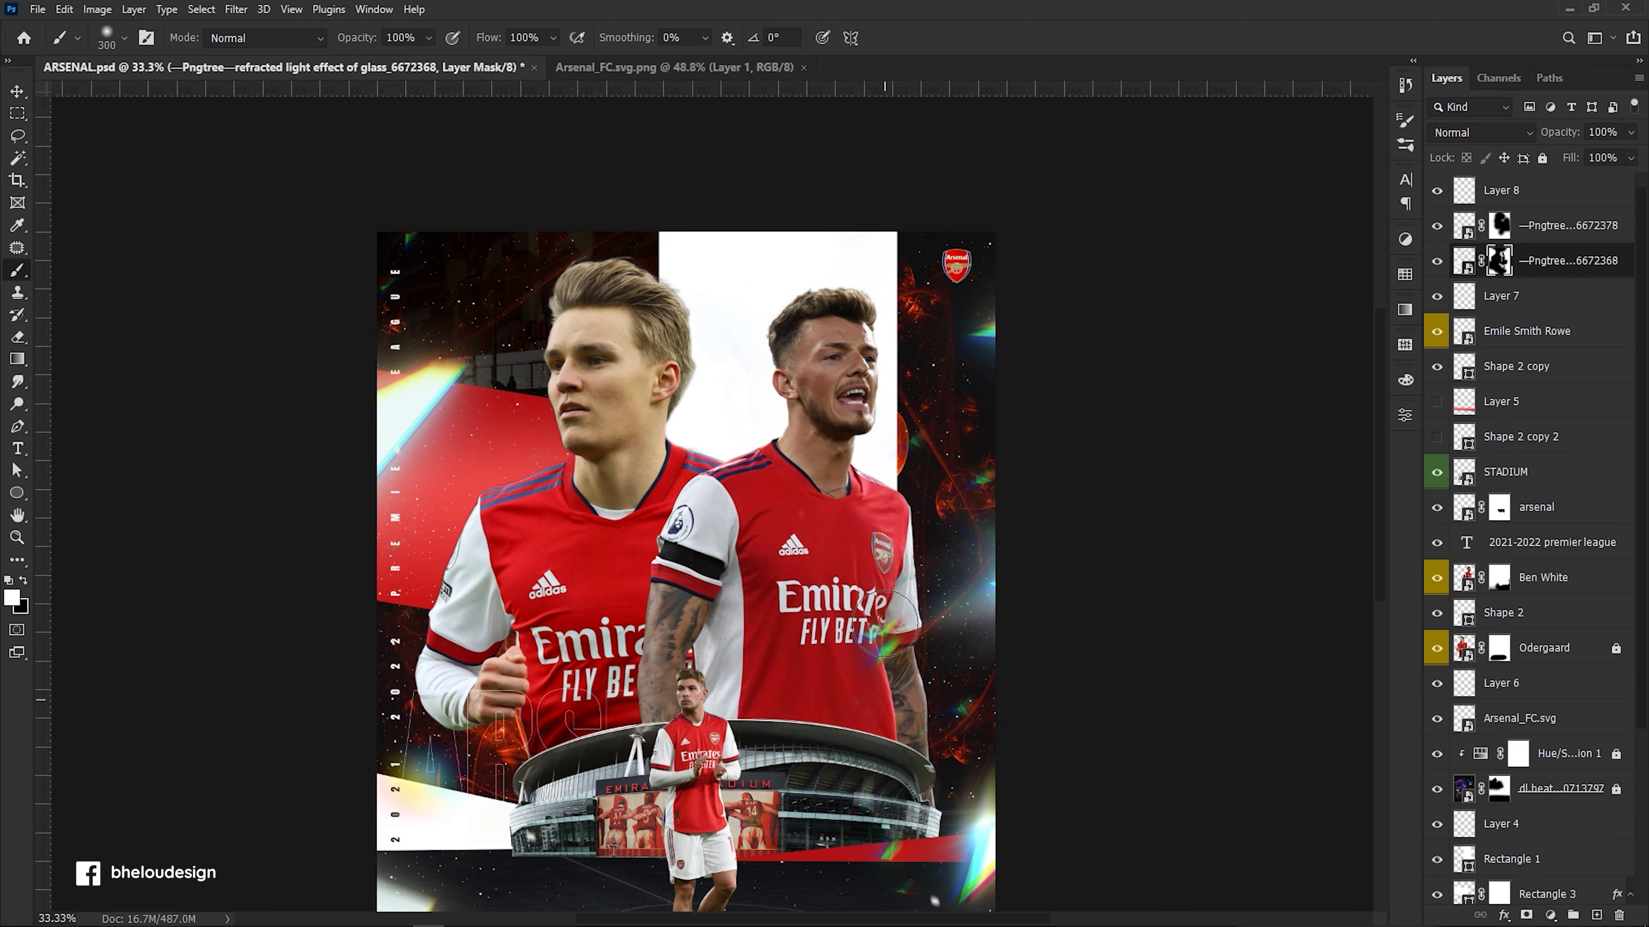
pyautogui.press('x')
pyautogui.moveTo(885, 622); pyautogui.dragTo(836, 749)
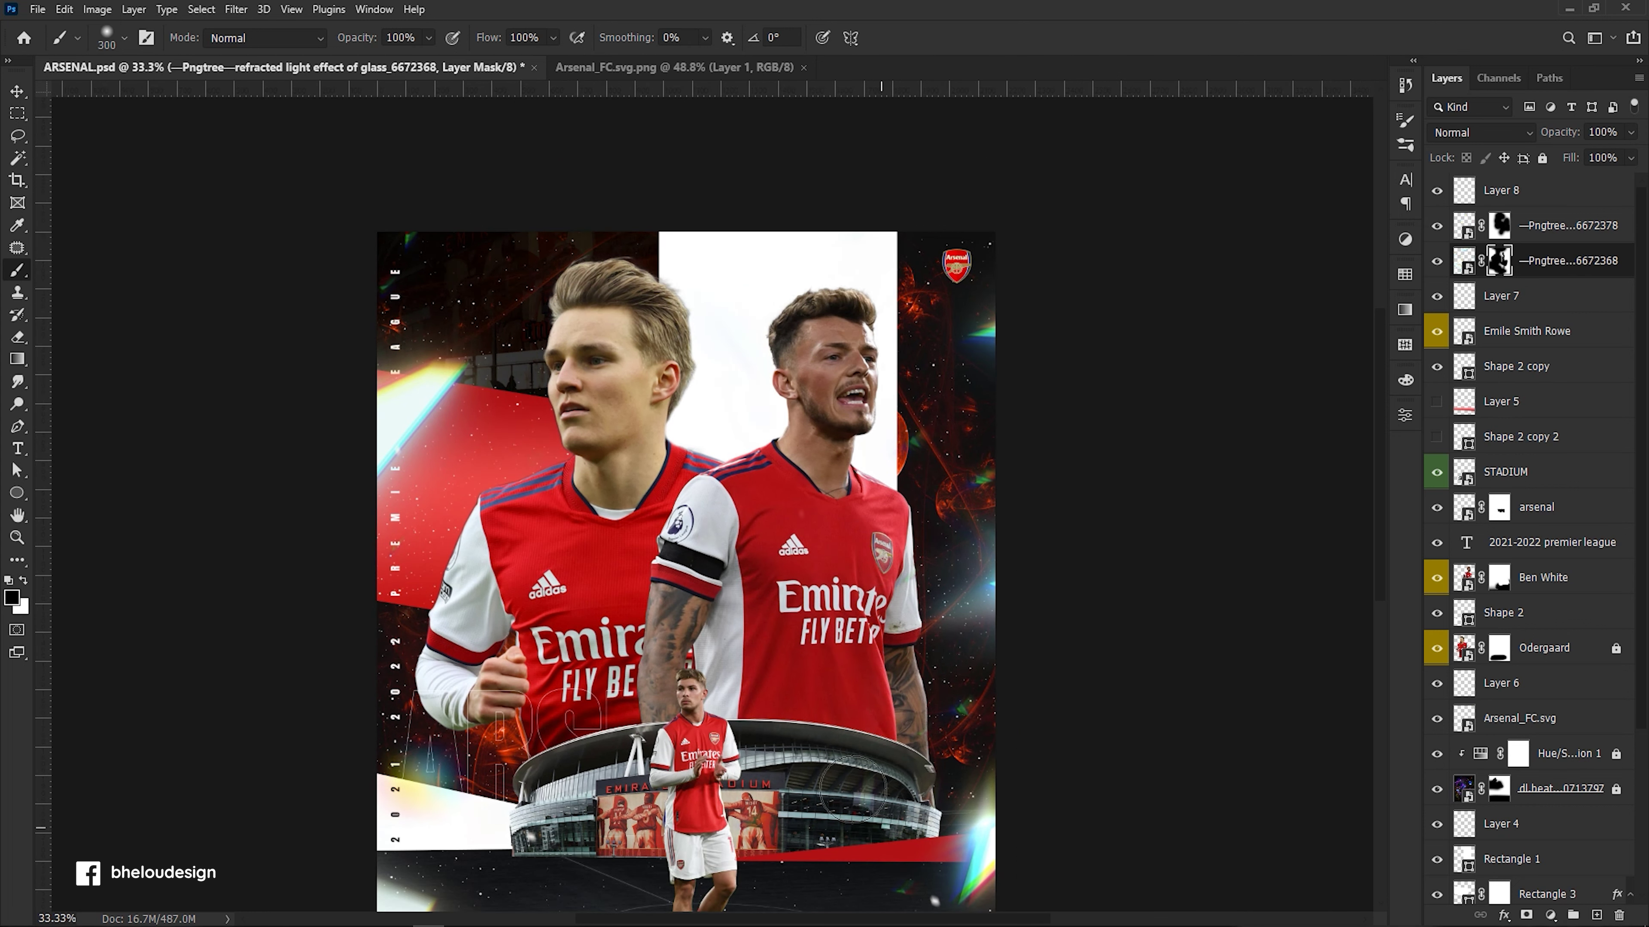
pyautogui.scroll(-3, 878, 826)
pyautogui.scroll(3, 878, 826)
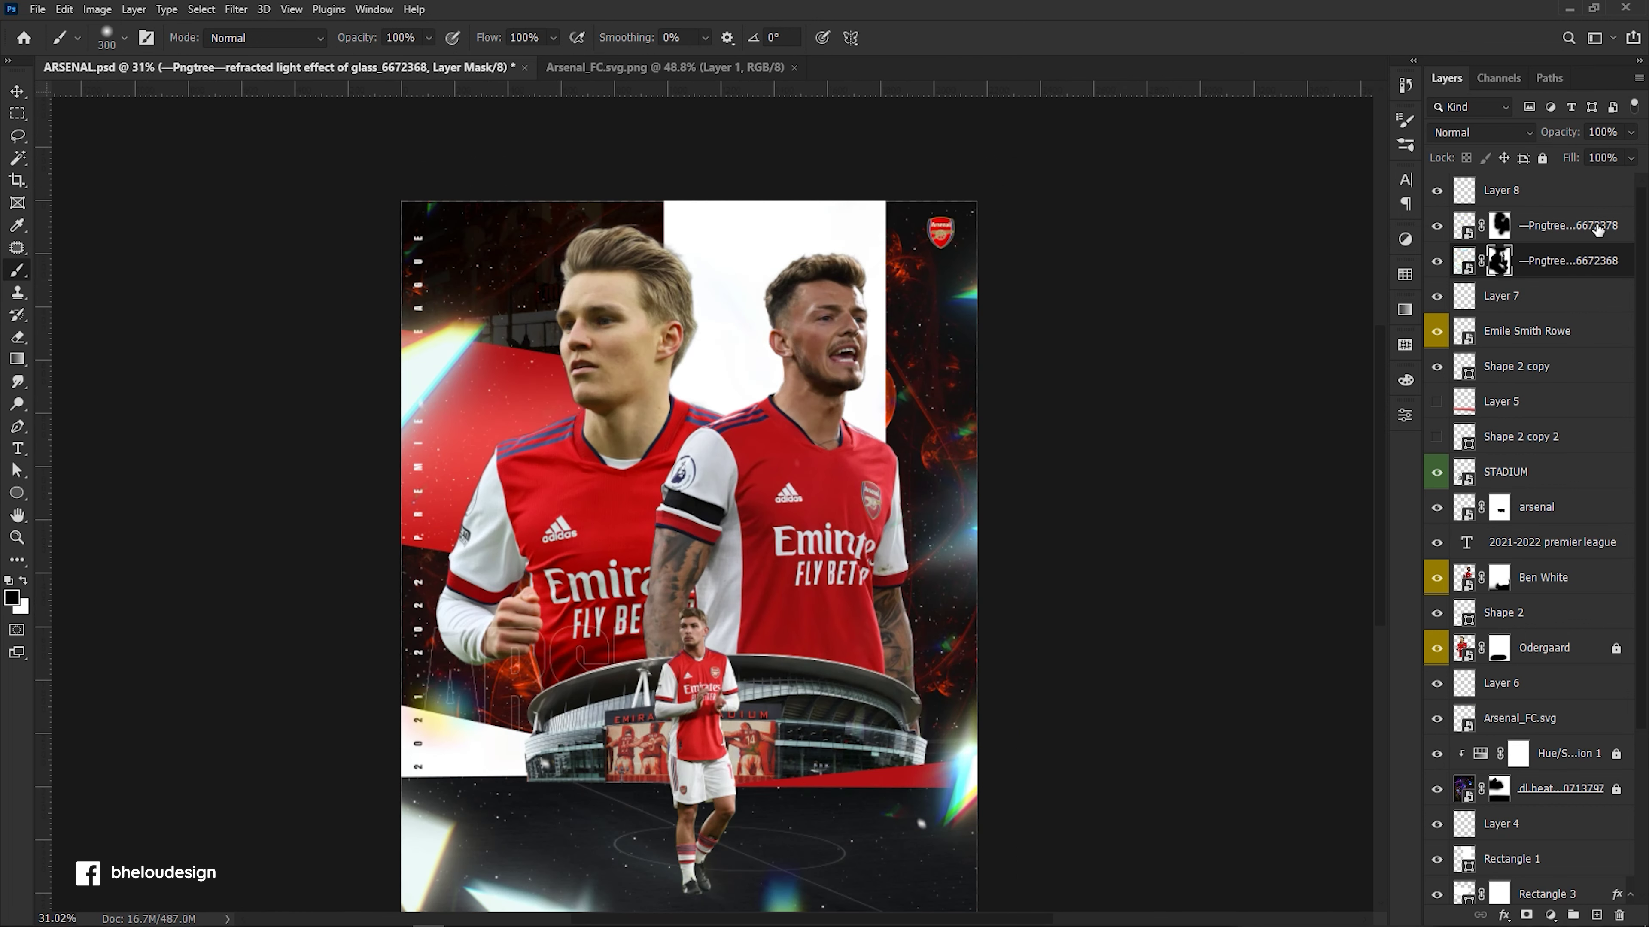
# Group both light layers into Group 1 and add a Hue/Saturation adjustment.
pyautogui.keyDown('shift'); pyautogui.click(1597, 230); pyautogui.keyUp('shift')
pyautogui.hotkey('ctrl', 'g')
pyautogui.click(1551, 915)
pyautogui.click(1558, 752)
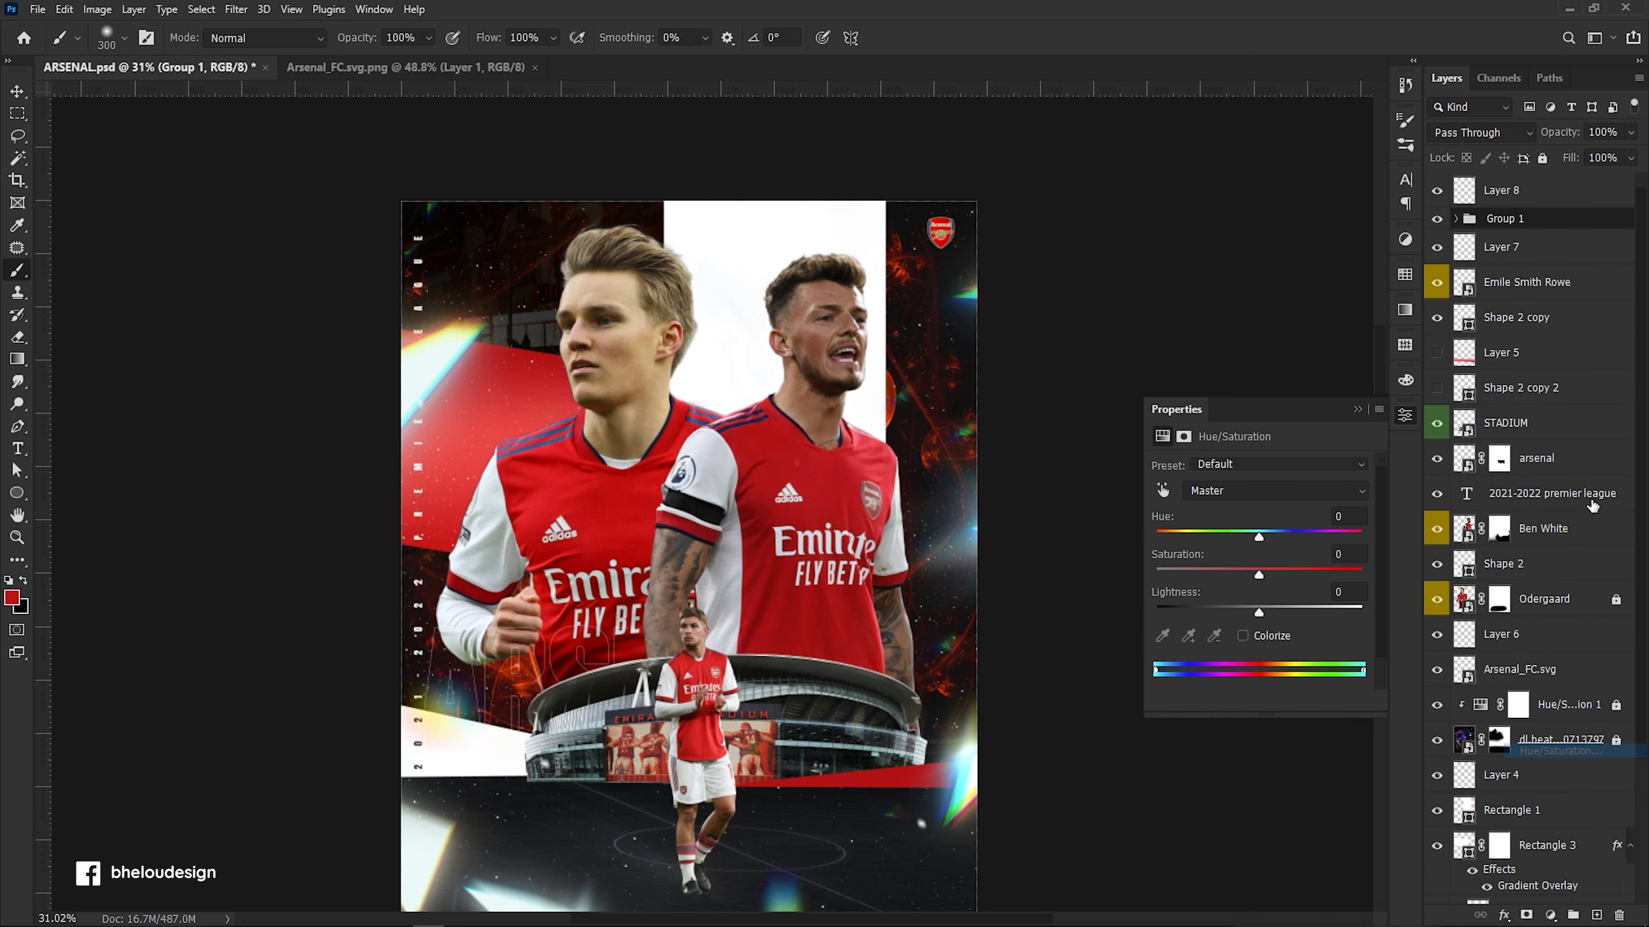
# Try hue and colorize settings on the light streaks, ending at hue +180 without colorize.
pyautogui.moveTo(1259, 537)
pyautogui.mouseDown()
pyautogui.moveTo(1154, 536)
pyautogui.moveTo(1280, 535)
pyautogui.mouseUp()
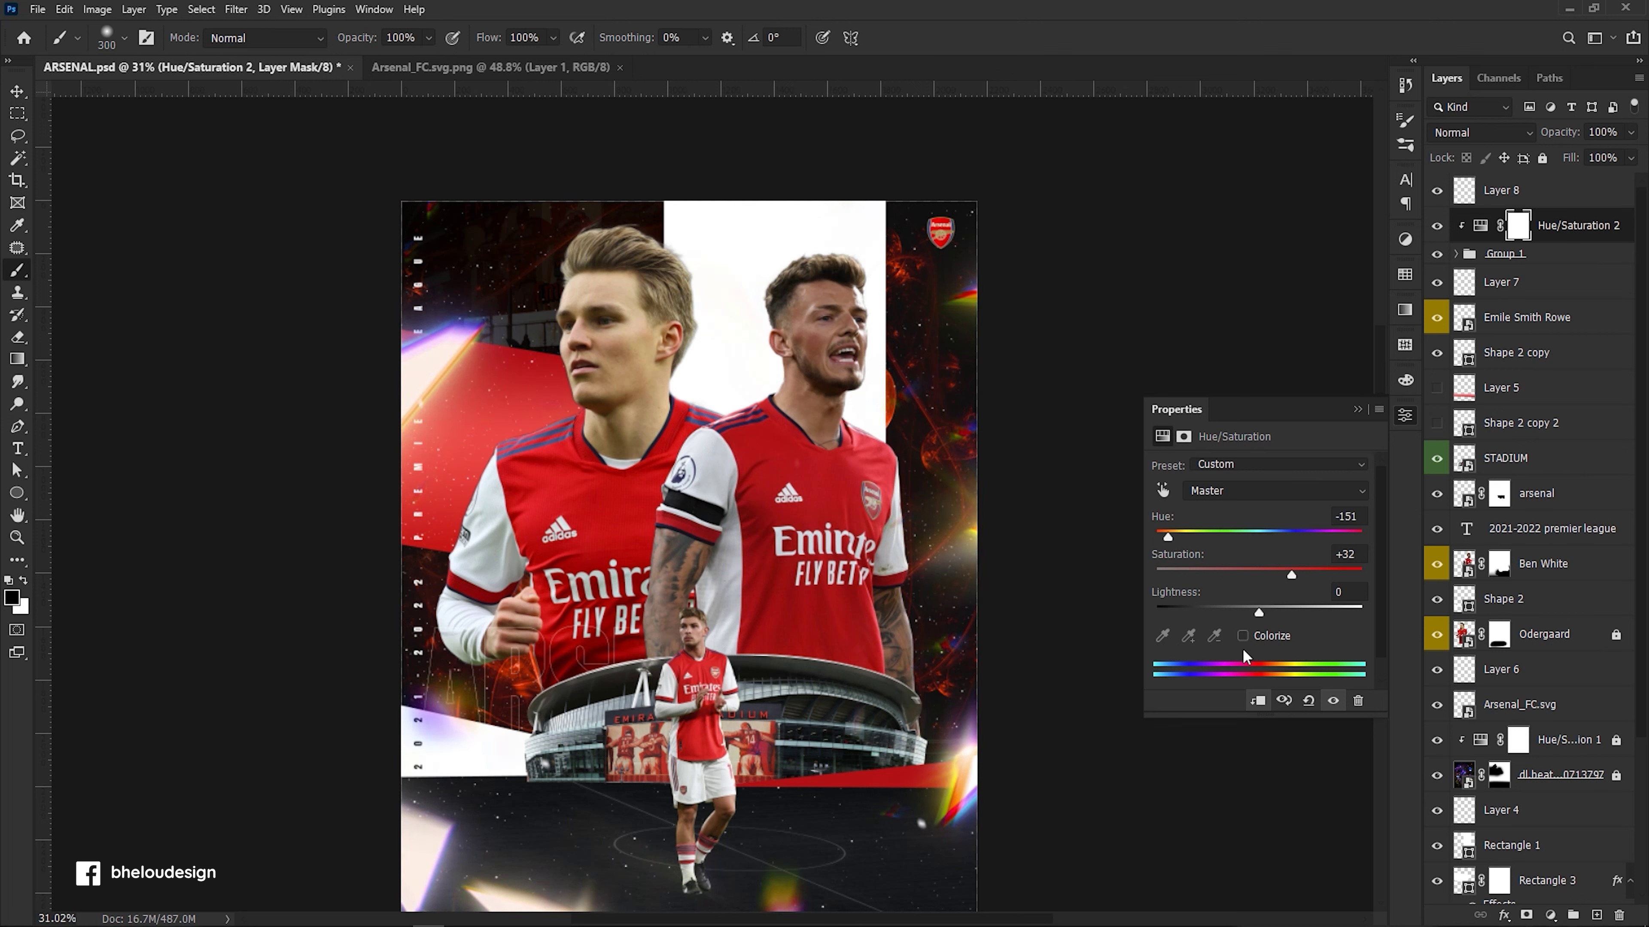
pyautogui.click(1241, 635)
pyautogui.moveTo(1230, 539)
pyautogui.mouseDown()
pyautogui.moveTo(1253, 533)
pyautogui.moveTo(1155, 531)
pyautogui.moveTo(1384, 536)
pyautogui.moveTo(1198, 539)
pyautogui.moveTo(1342, 537)
pyautogui.moveTo(1241, 539)
pyautogui.mouseUp()
pyautogui.click(1243, 636)
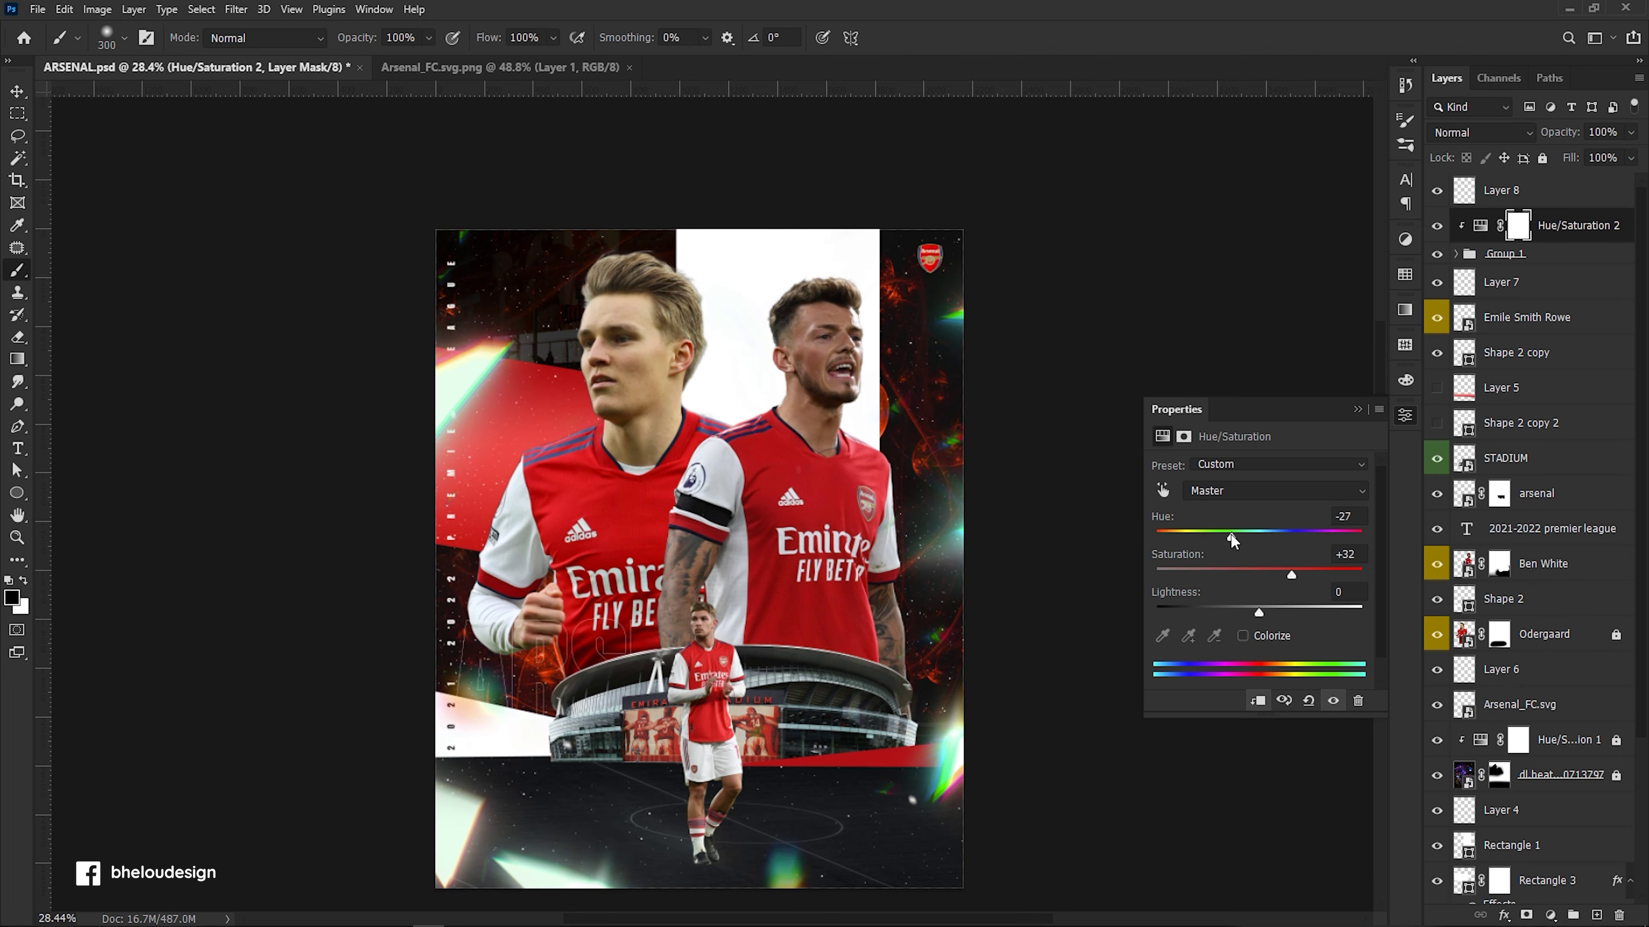
# Scale the glass light layer in Group 1 down slightly.
pyautogui.scroll(-2, 790, 558)
pyautogui.click(945, 399)
pyautogui.click(809, 346)
pyautogui.click(1455, 253)
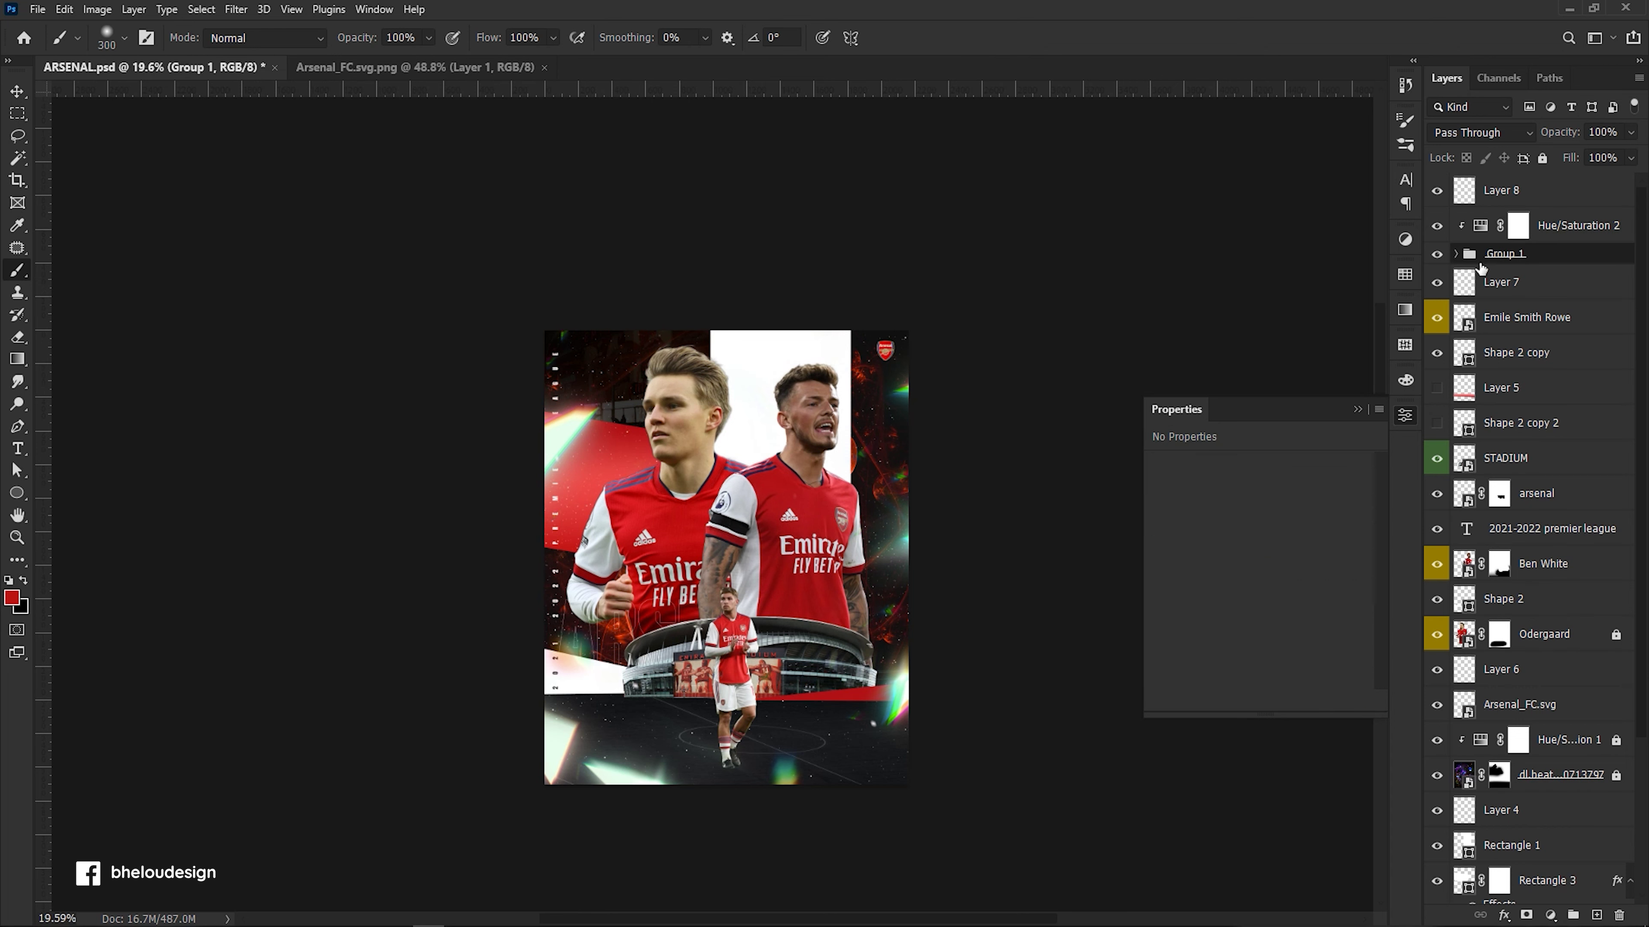
pyautogui.click(1513, 317)
pyautogui.hotkey('ctrl', 't')
pyautogui.moveTo(1089, 146); pyautogui.dragTo(1091, 176)
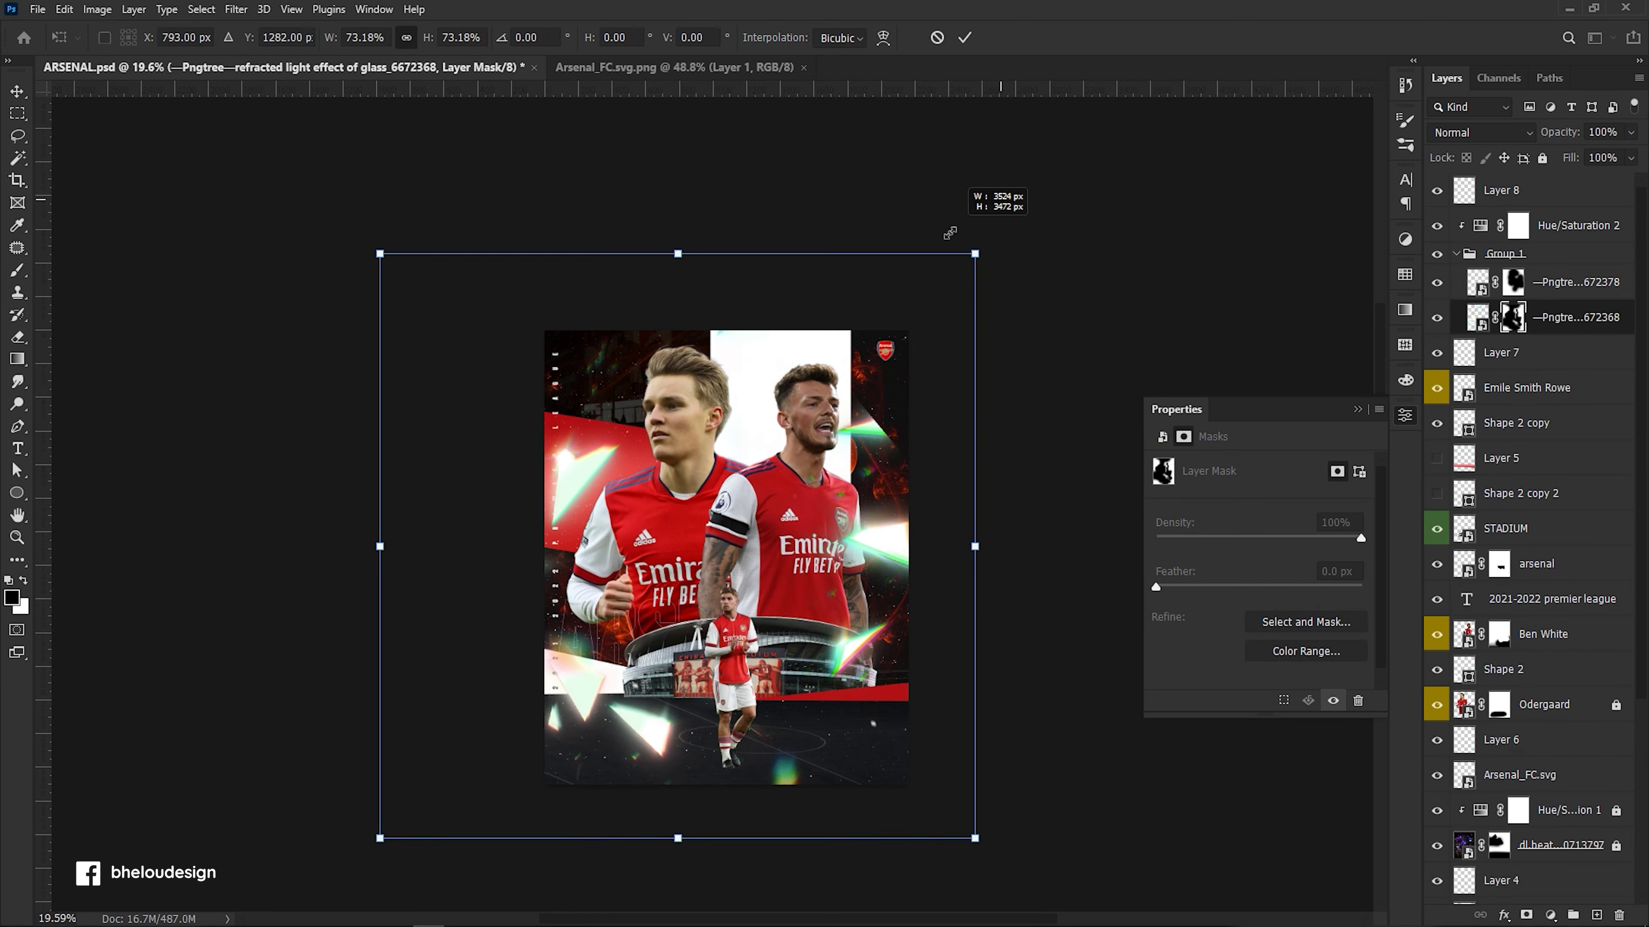
pyautogui.press('Return')
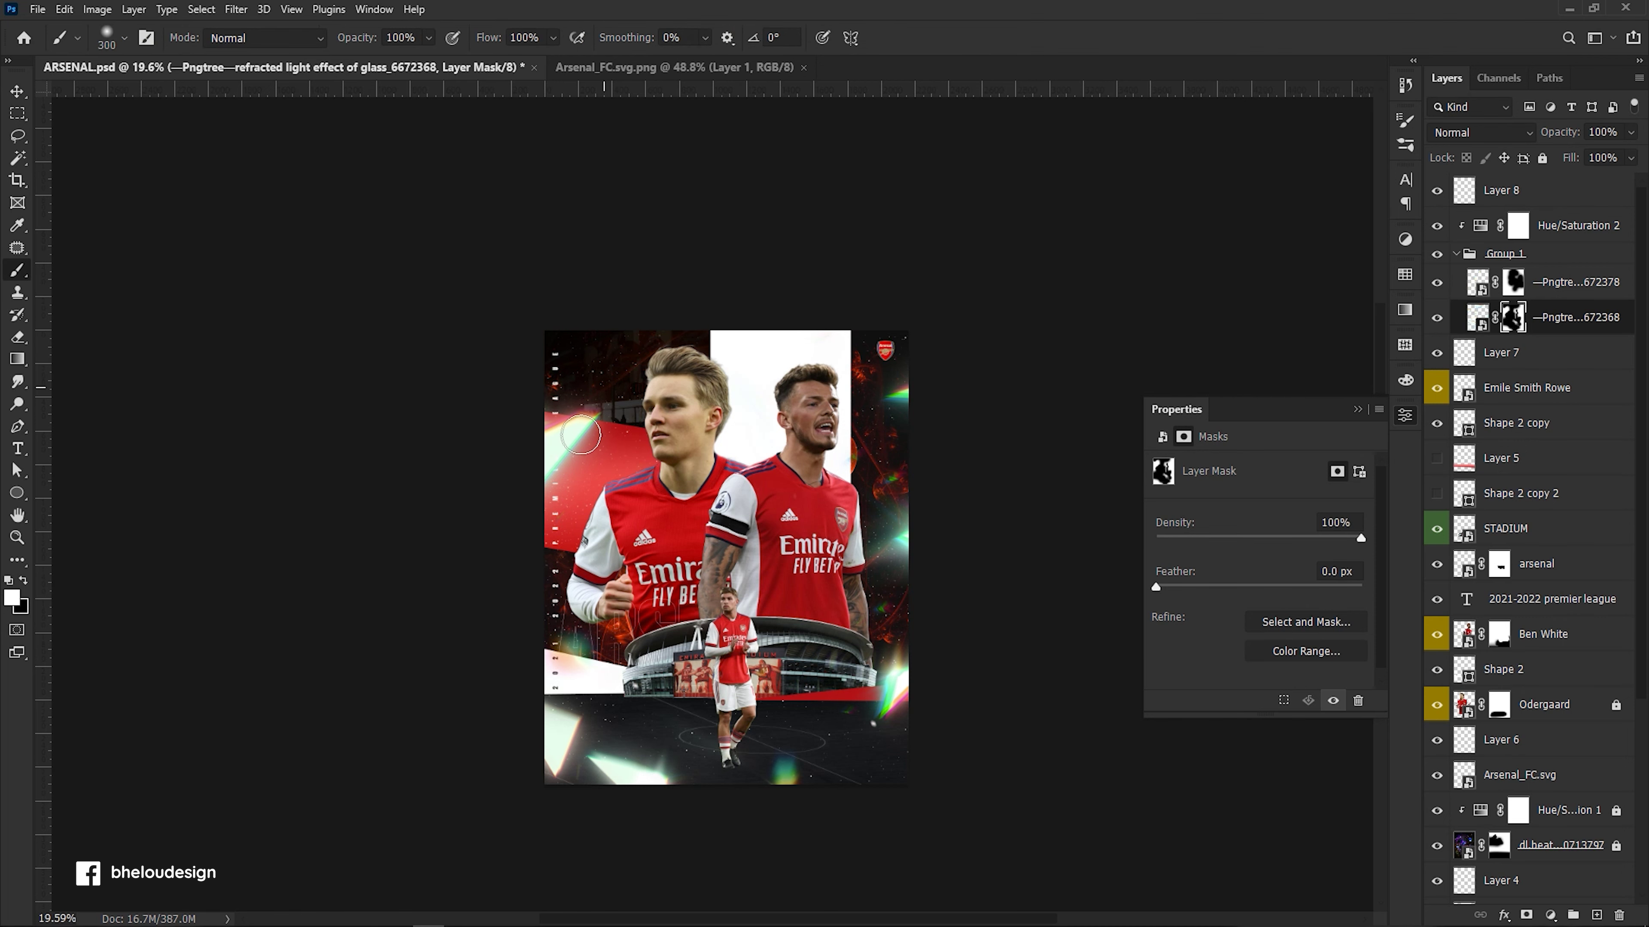
# Paint out the glare at the poster's upper left on the glass light mask.
pyautogui.press('x')
pyautogui.moveTo(581, 434); pyautogui.dragTo(604, 409)
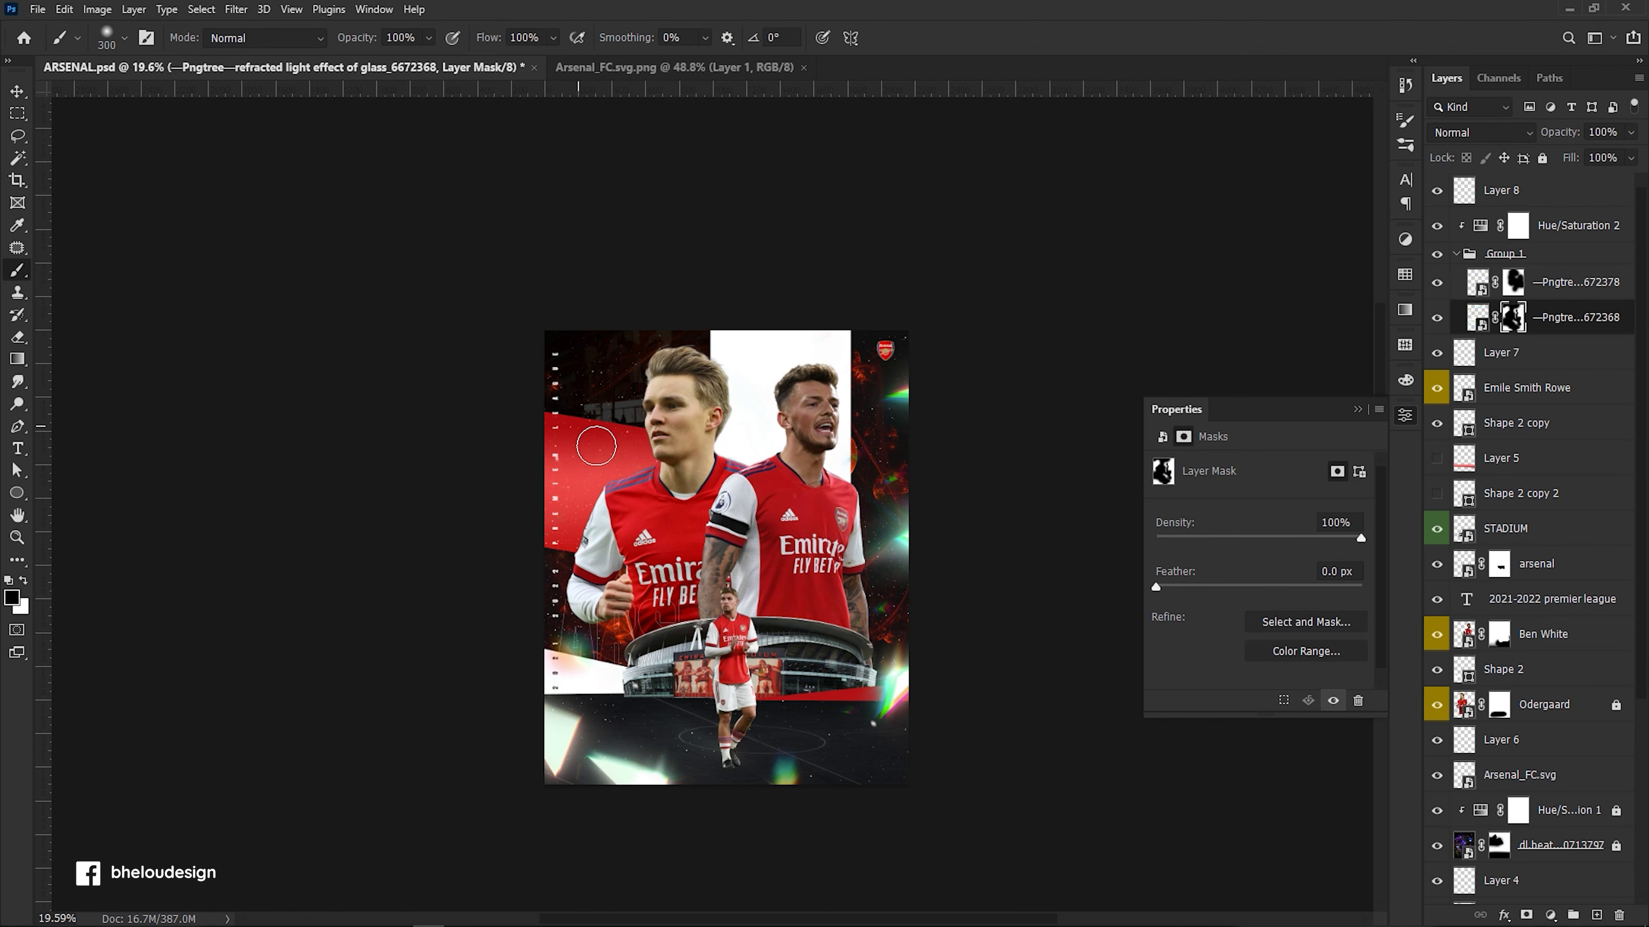
pyautogui.scroll(3, 607, 545)
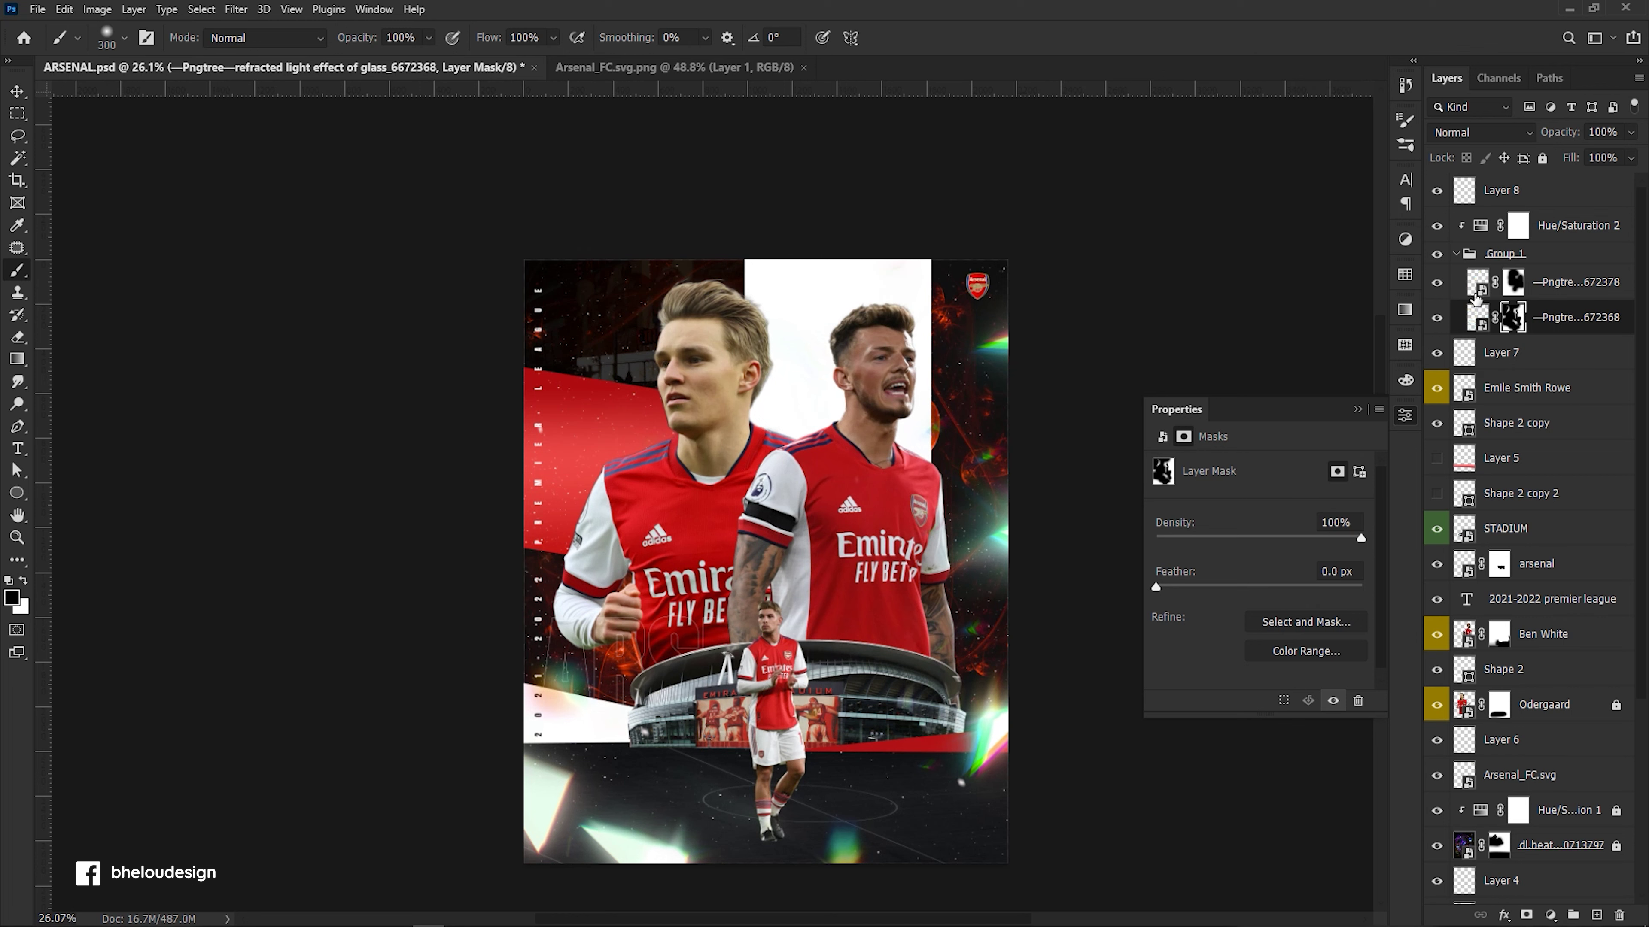
# Shift the Hue/Saturation 2 hue to about +157 so the glass lights turn pink-purple.
pyautogui.click(1477, 226)
pyautogui.moveTo(1232, 539); pyautogui.dragTo(1324, 531)
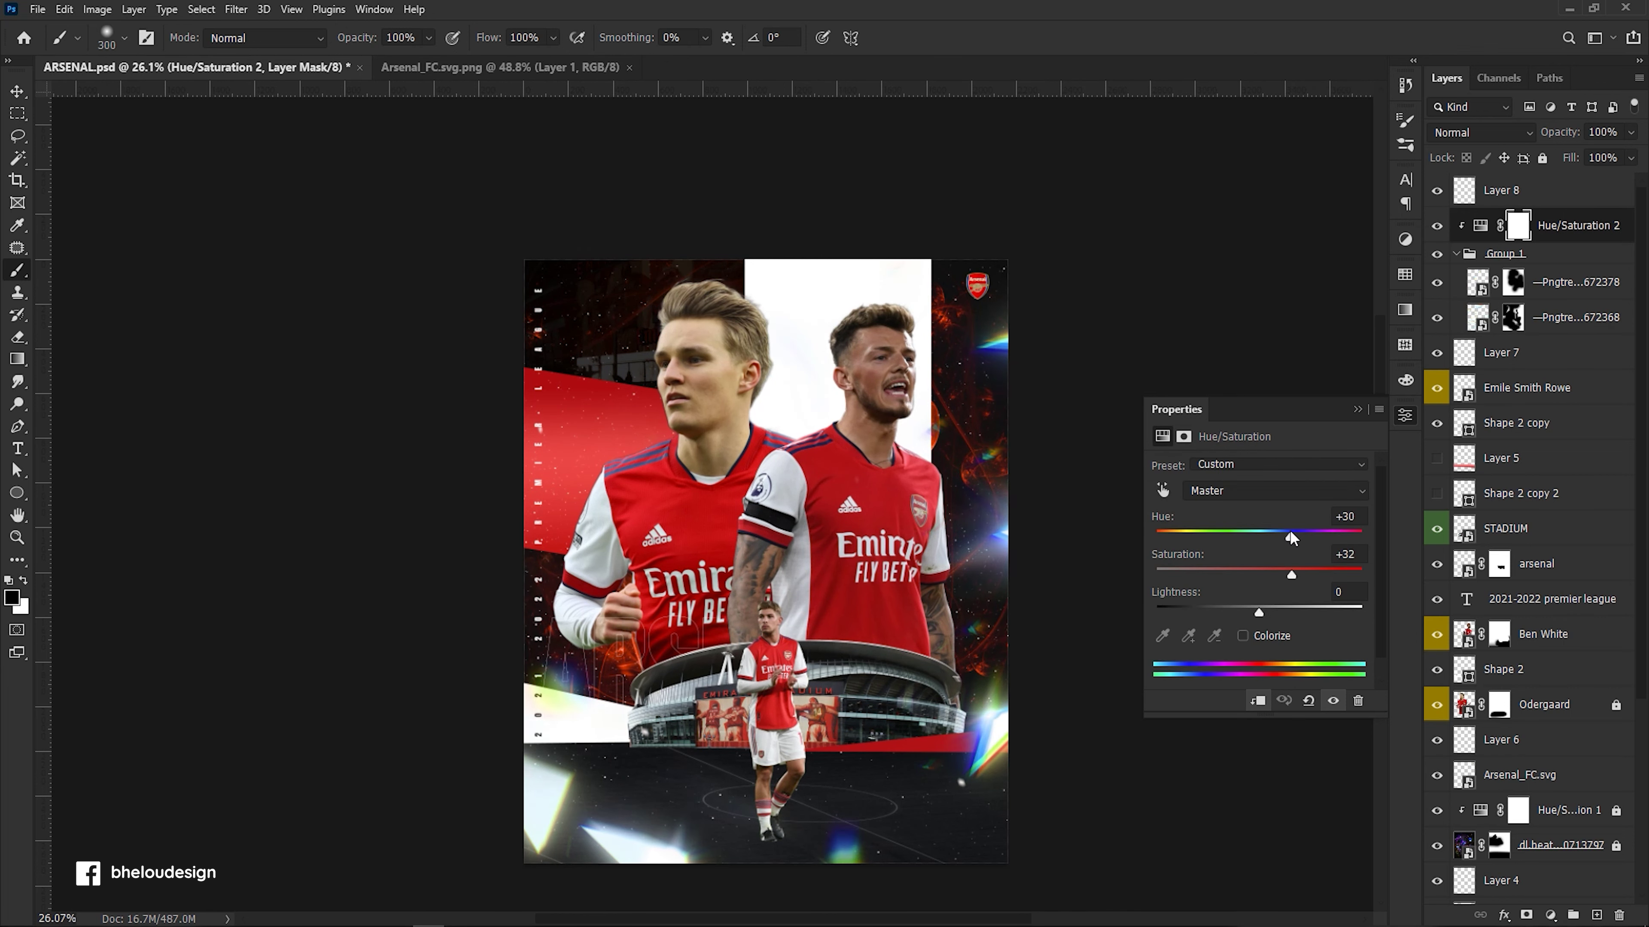
pyautogui.click(1357, 409)
pyautogui.press('v')
pyautogui.scroll(-1, 1052, 431)
pyautogui.scroll(1, 766, 390)
# Save the poster file.
pyautogui.hotkey('ctrl', 's')
pyautogui.scroll(-1, 825, 502)
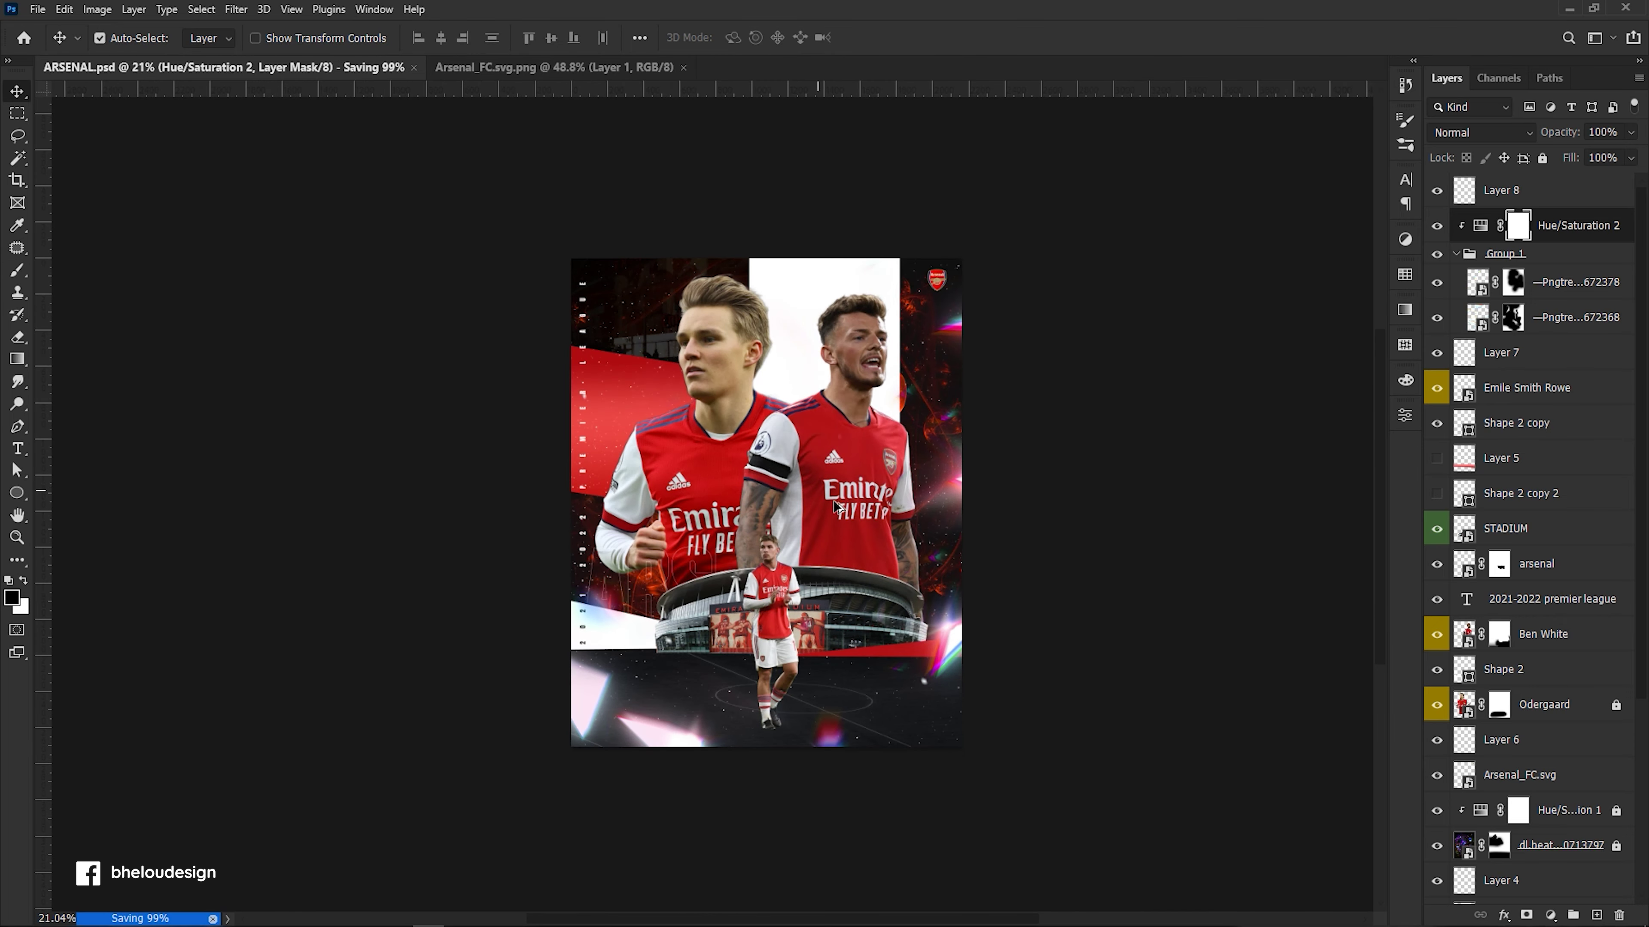
pyautogui.click(1545, 190)
pyautogui.scroll(1, 615, 628)
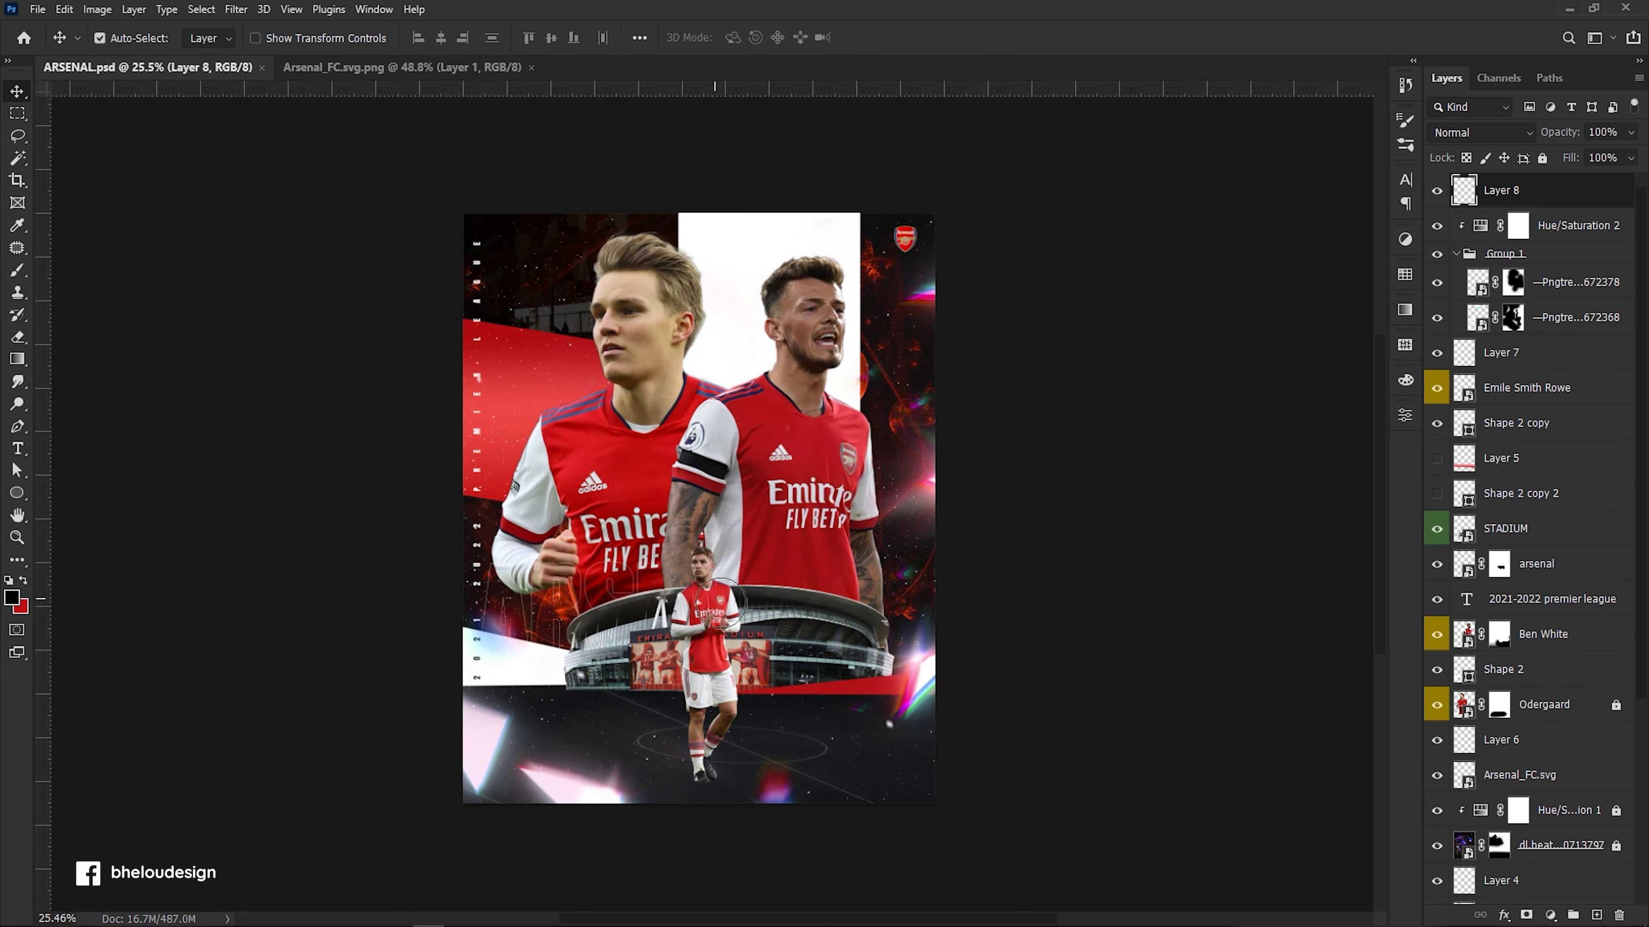
# Paint a huge red brush dab on Layer 8 and blend it in Screen mode.
pyautogui.press('b')
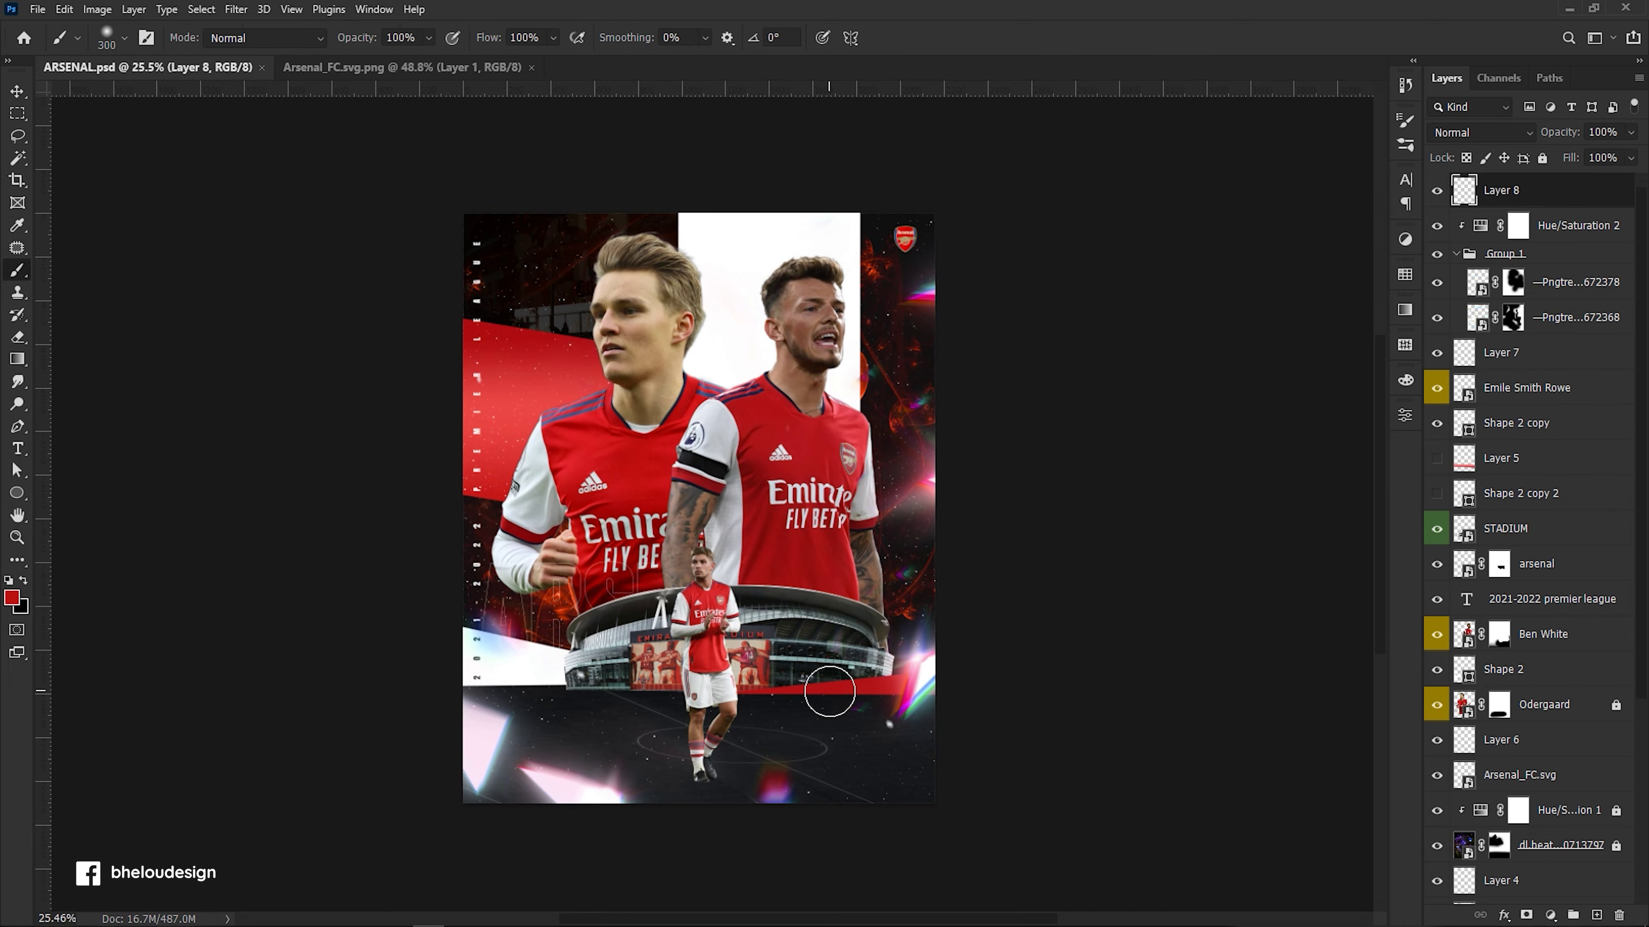
pyautogui.press(']')
pyautogui.press(']')
pyautogui.press(']')
pyautogui.press(']')
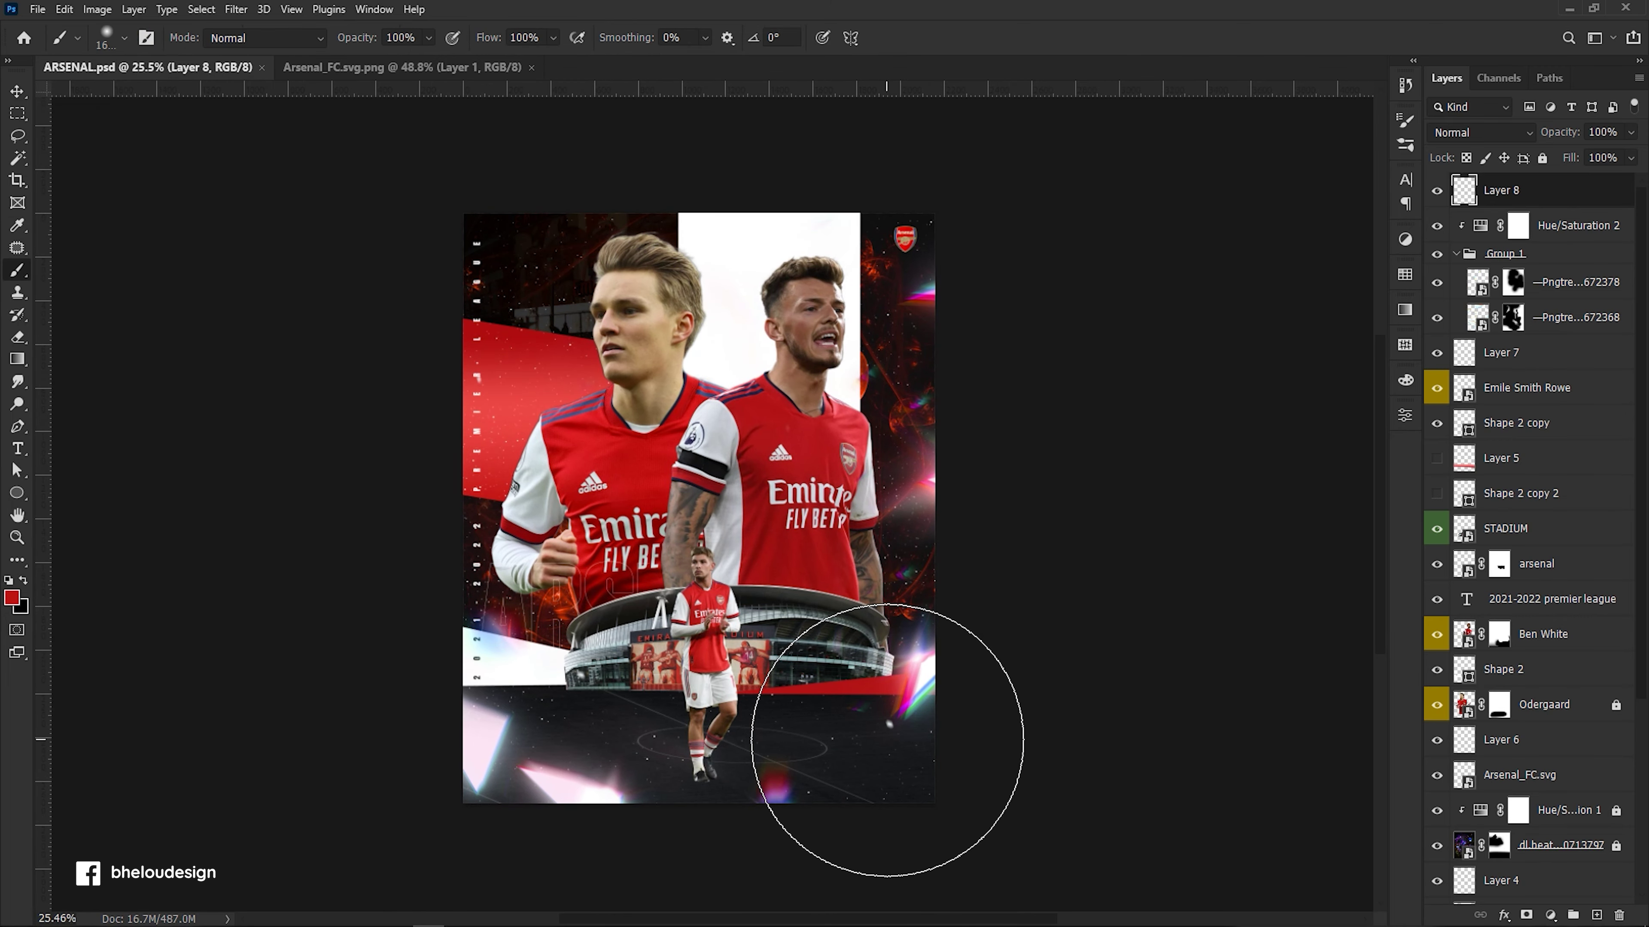
pyautogui.click(887, 740)
pyautogui.click(1480, 132)
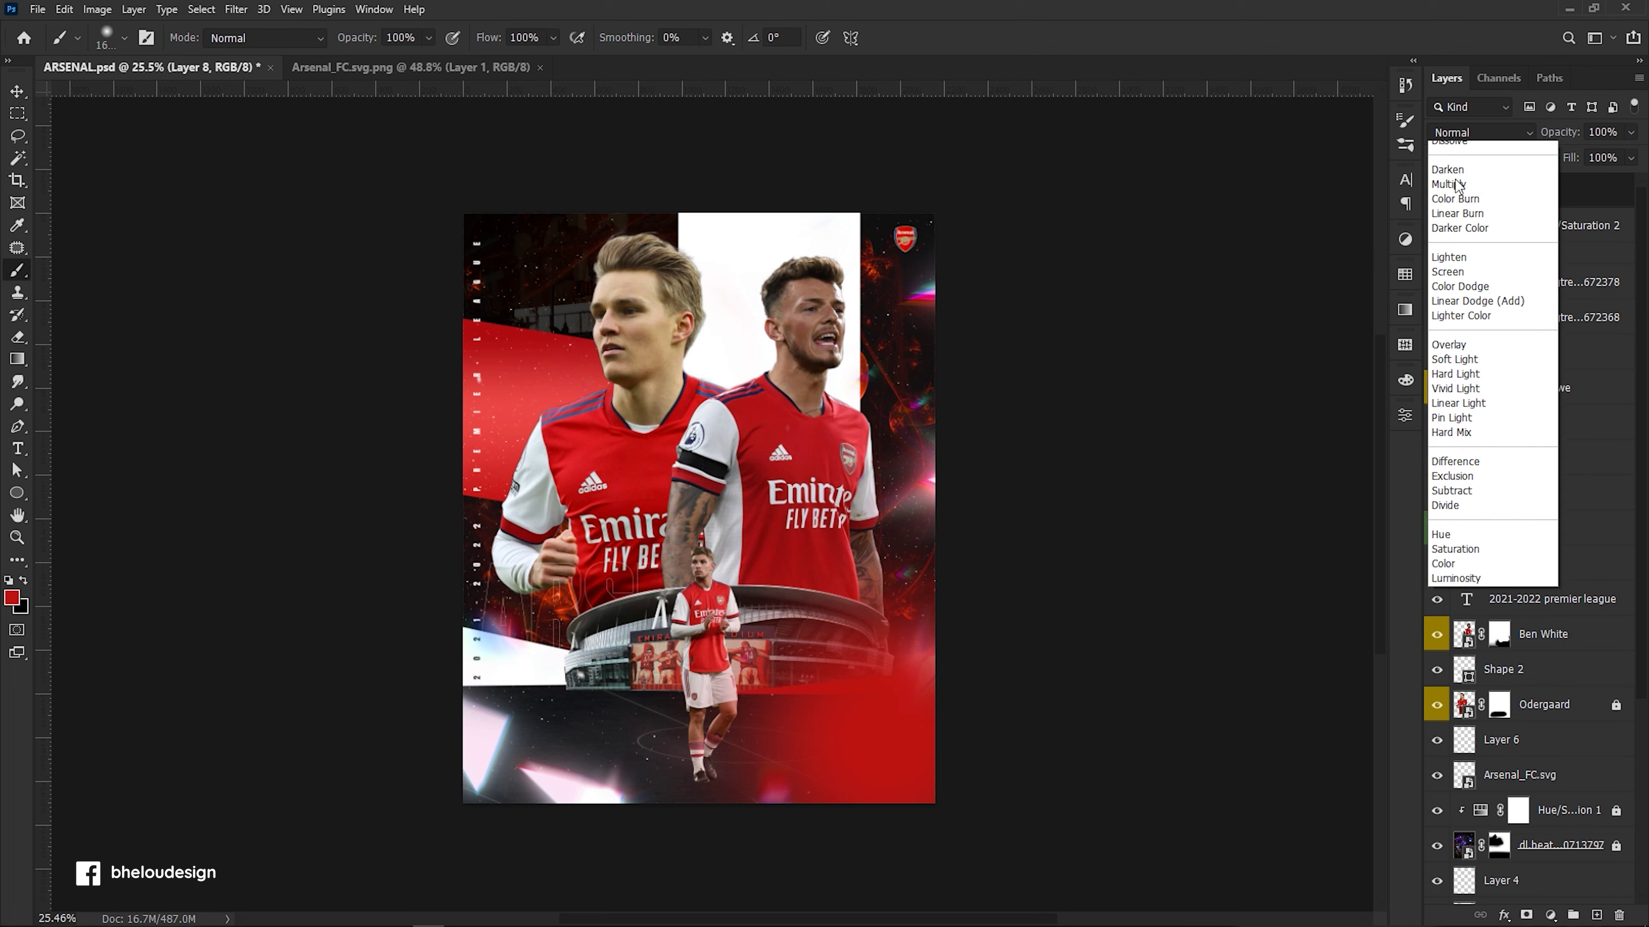
pyautogui.click(1443, 296)
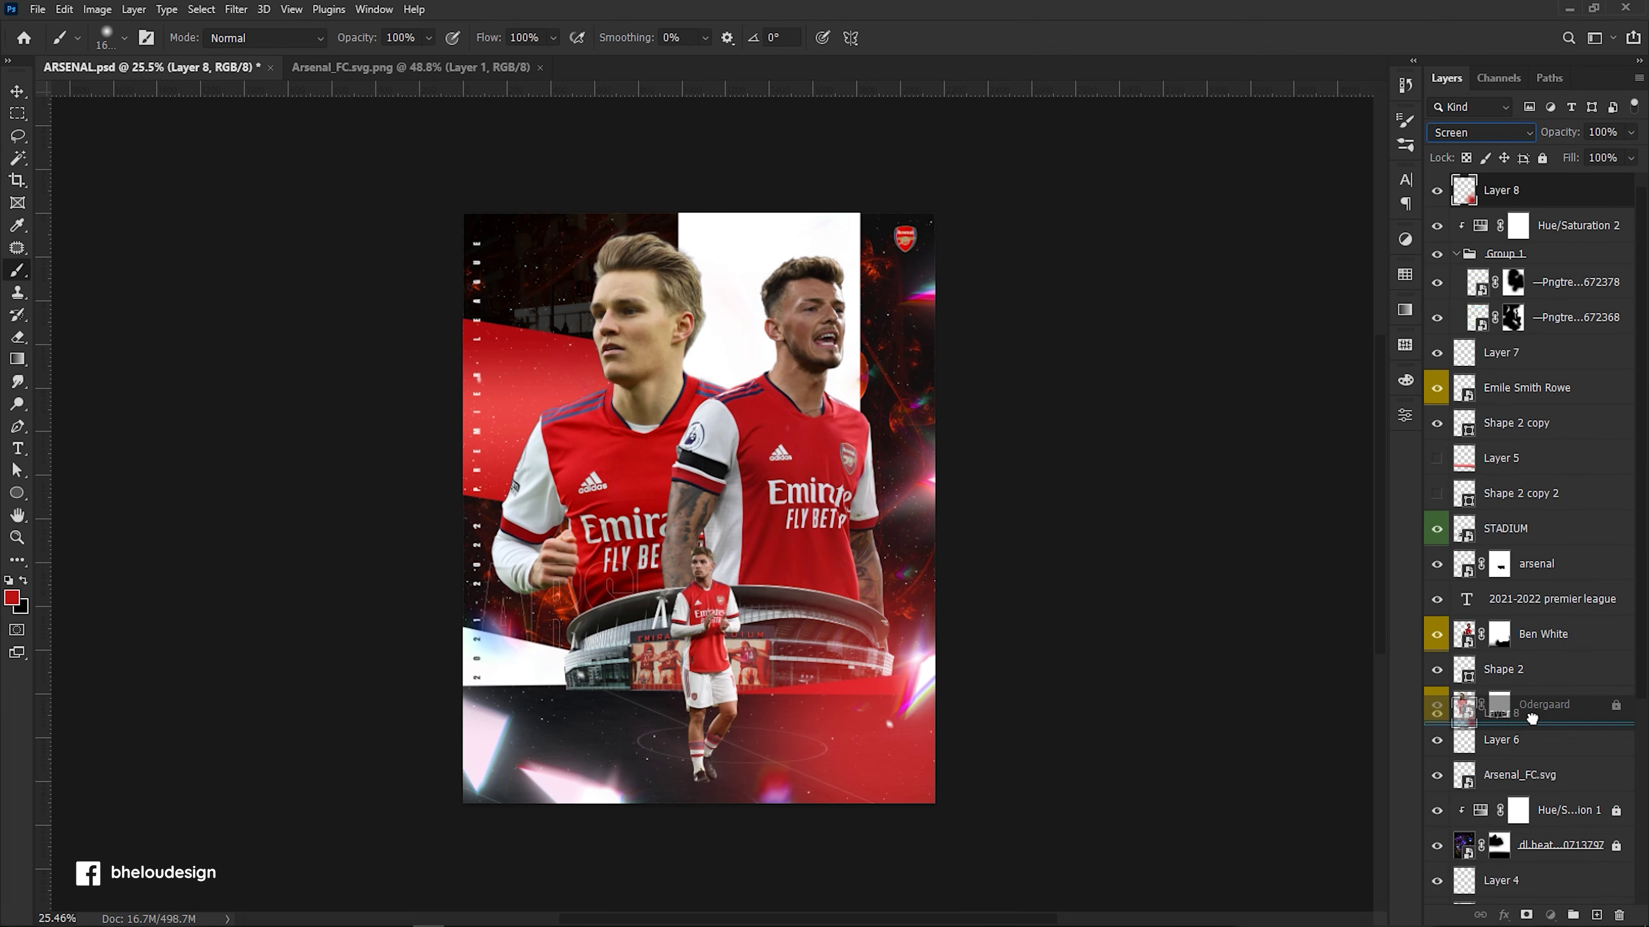
# Move the red dab up behind the players, enlarge it, and raise Layer 8.
pyautogui.press('v')
pyautogui.moveTo(880, 672); pyautogui.dragTo(669, 332)
pyautogui.hotkey('ctrl', 't')
pyautogui.moveTo(849, 224); pyautogui.dragTo(952, 162)
pyautogui.press('Return')
pyautogui.press('b')
pyautogui.moveTo(1502, 705); pyautogui.dragTo(1525, 608)
# Rotate the red glow to about 91° and move Layer 8 below Odergaard.
pyautogui.hotkey('ctrl', 't')
pyautogui.moveTo(934, 344)
pyautogui.mouseDown()
pyautogui.moveTo(803, 590)
pyautogui.moveTo(682, 643)
pyautogui.mouseUp()
pyautogui.moveTo(657, 557); pyautogui.dragTo(617, 625)
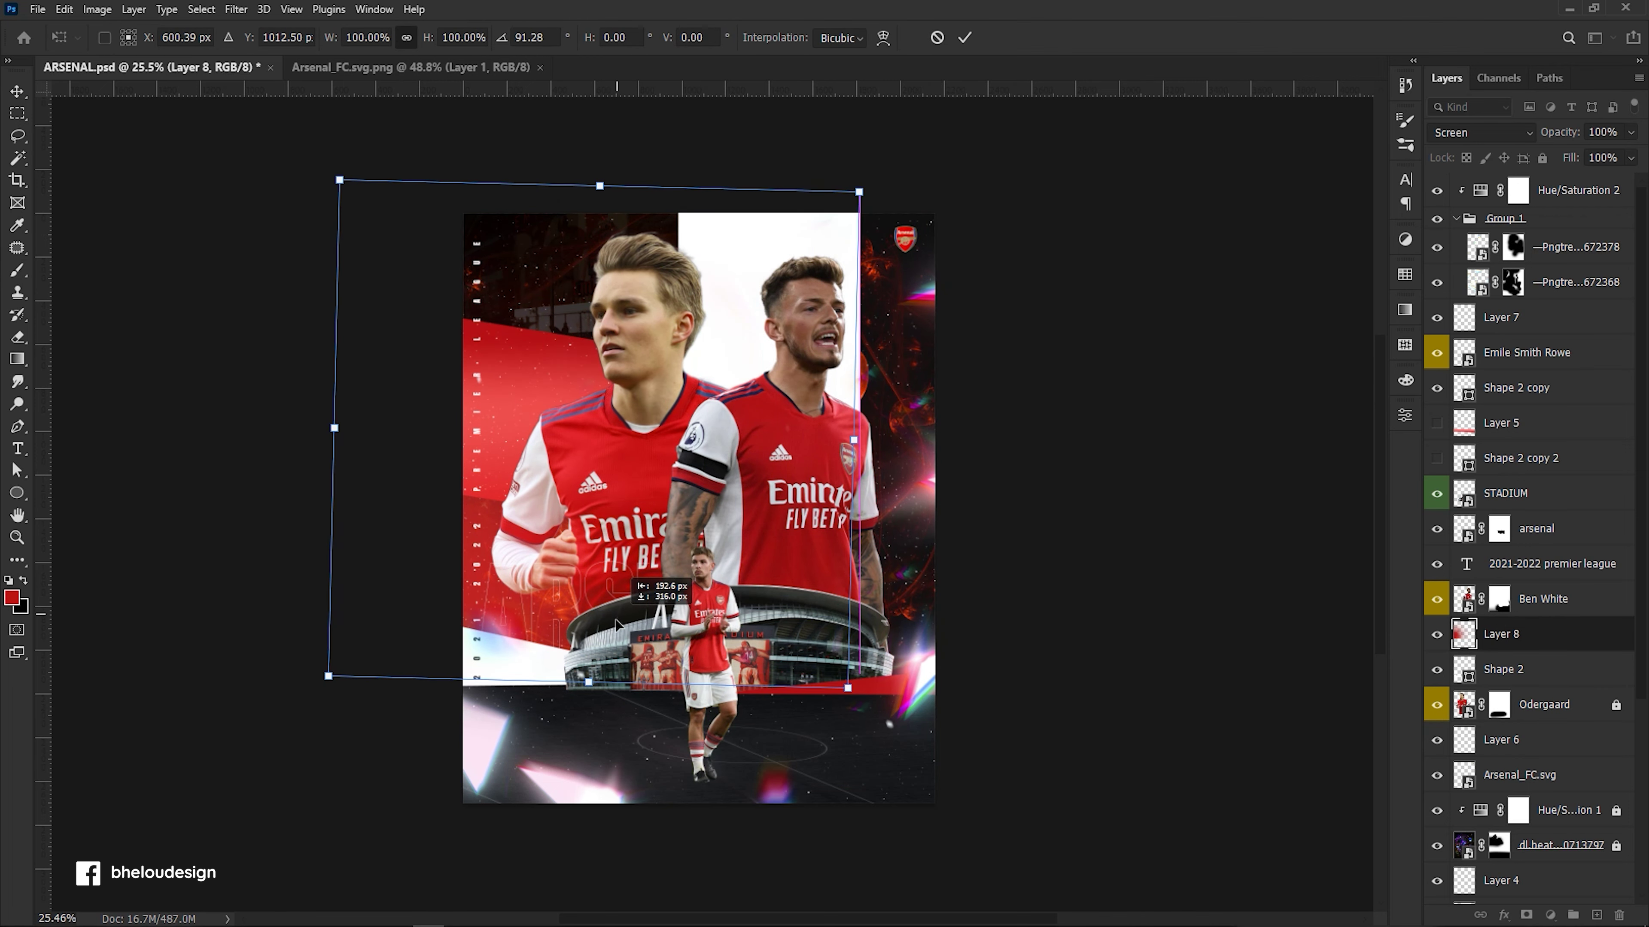
pyautogui.press('Return')
pyautogui.press('b')
pyautogui.moveTo(1533, 687); pyautogui.dragTo(1533, 721)
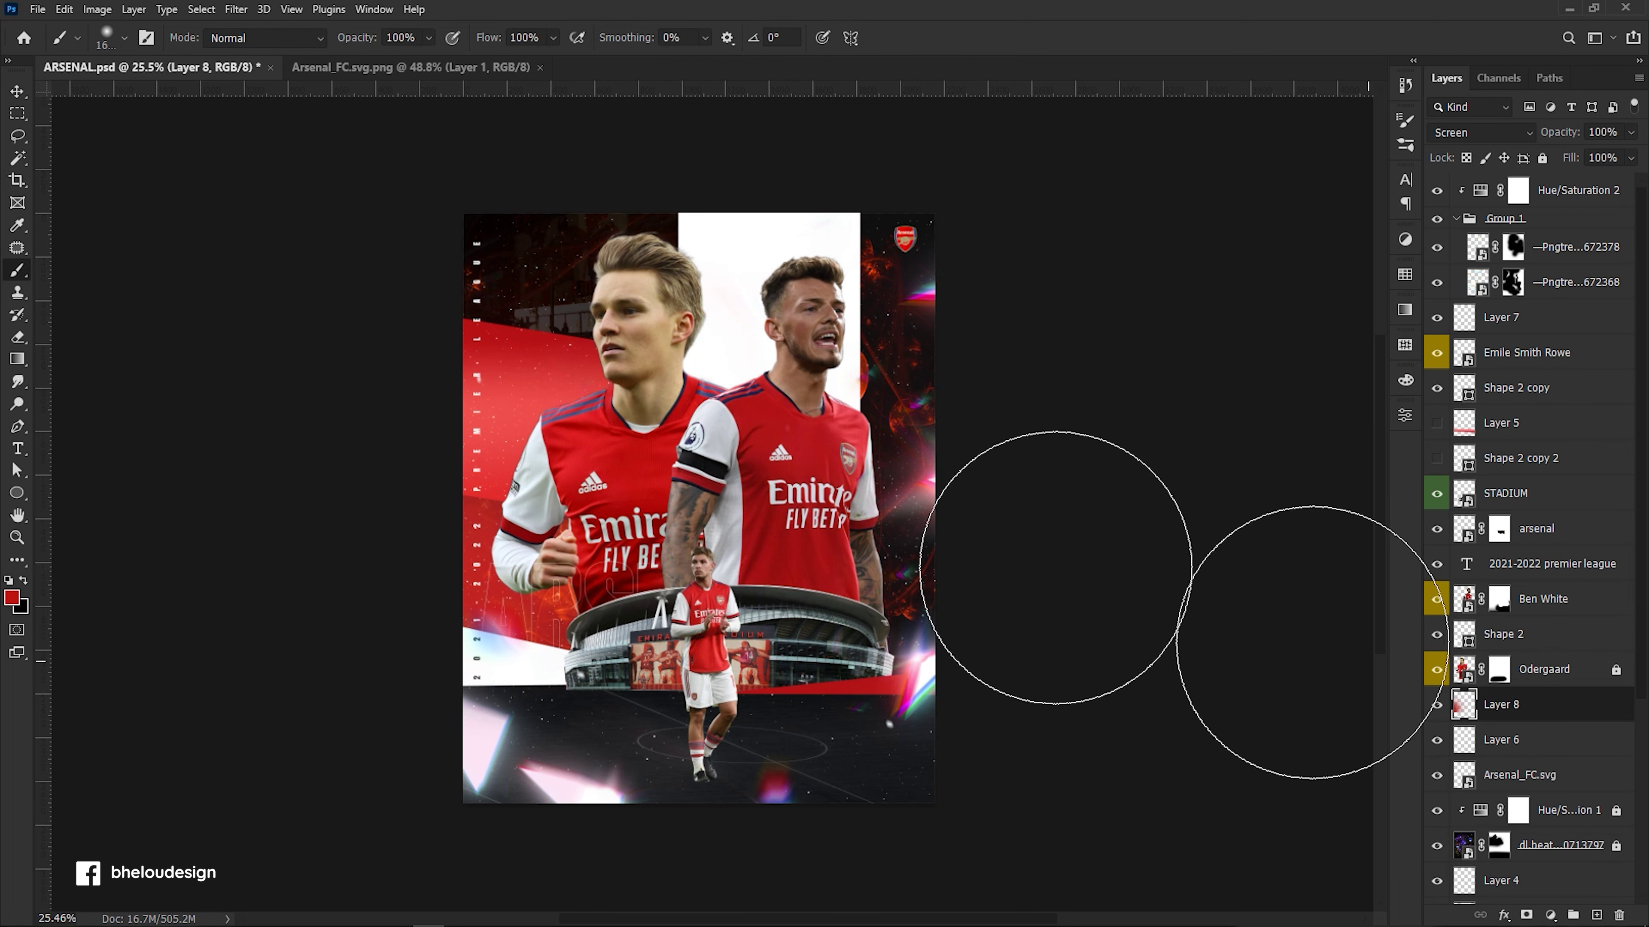
pyautogui.hotkey('ctrl', 't')
# Set the particle layer to Screen mode and move the particles down the poster.
pyautogui.click(965, 39)
pyautogui.hotkey('ctrl', 't')
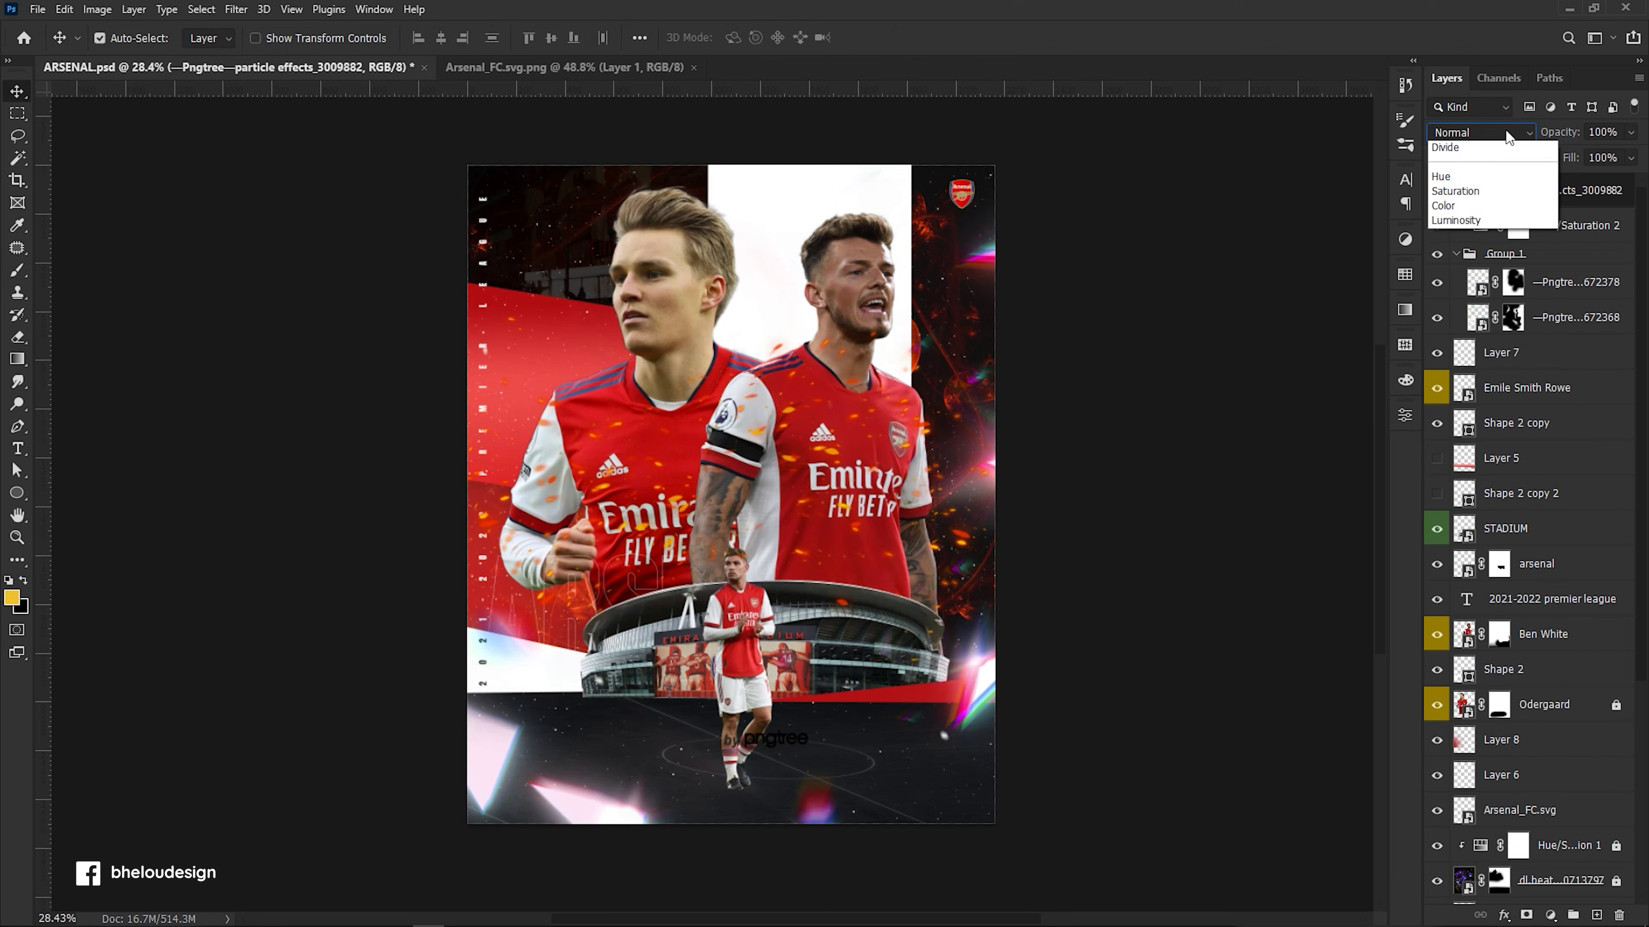
pyautogui.click(1480, 132)
pyautogui.click(1468, 296)
pyautogui.hotkey('ctrl', 't')
pyautogui.moveTo(880, 450)
pyautogui.mouseDown()
pyautogui.moveTo(876, 577)
pyautogui.moveTo(874, 525)
pyautogui.mouseUp()
pyautogui.press('Return')
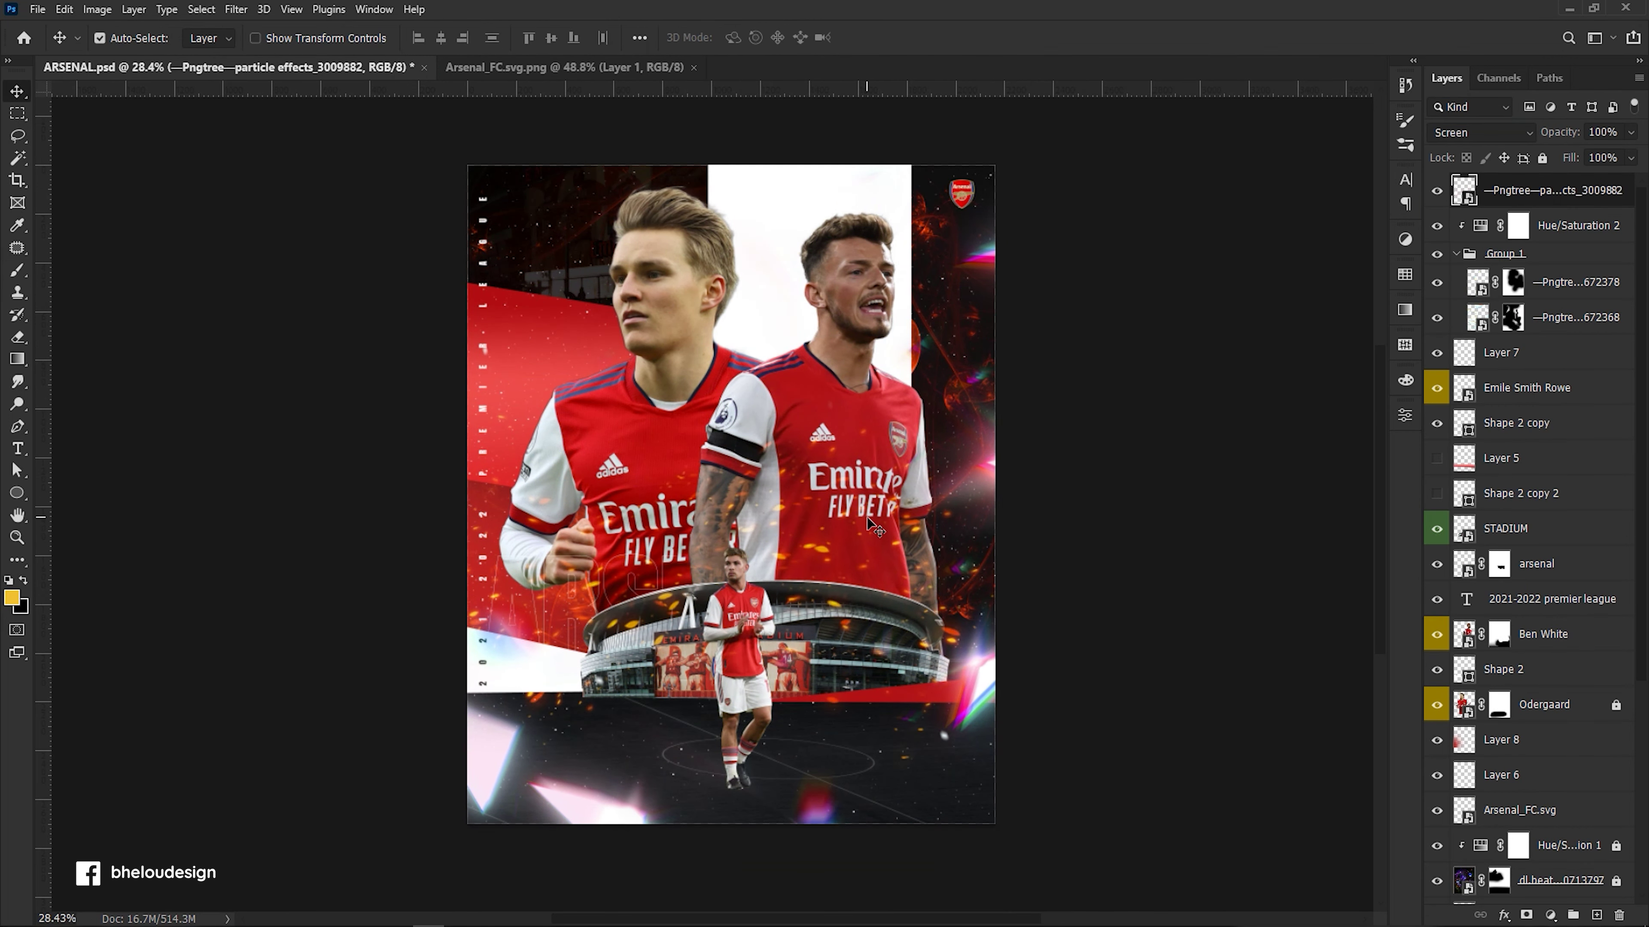
# Move the particle layer below Odergaard, enlarge it behind the players, and flip it horizontally.
pyautogui.moveTo(1564, 193); pyautogui.dragTo(1564, 722)
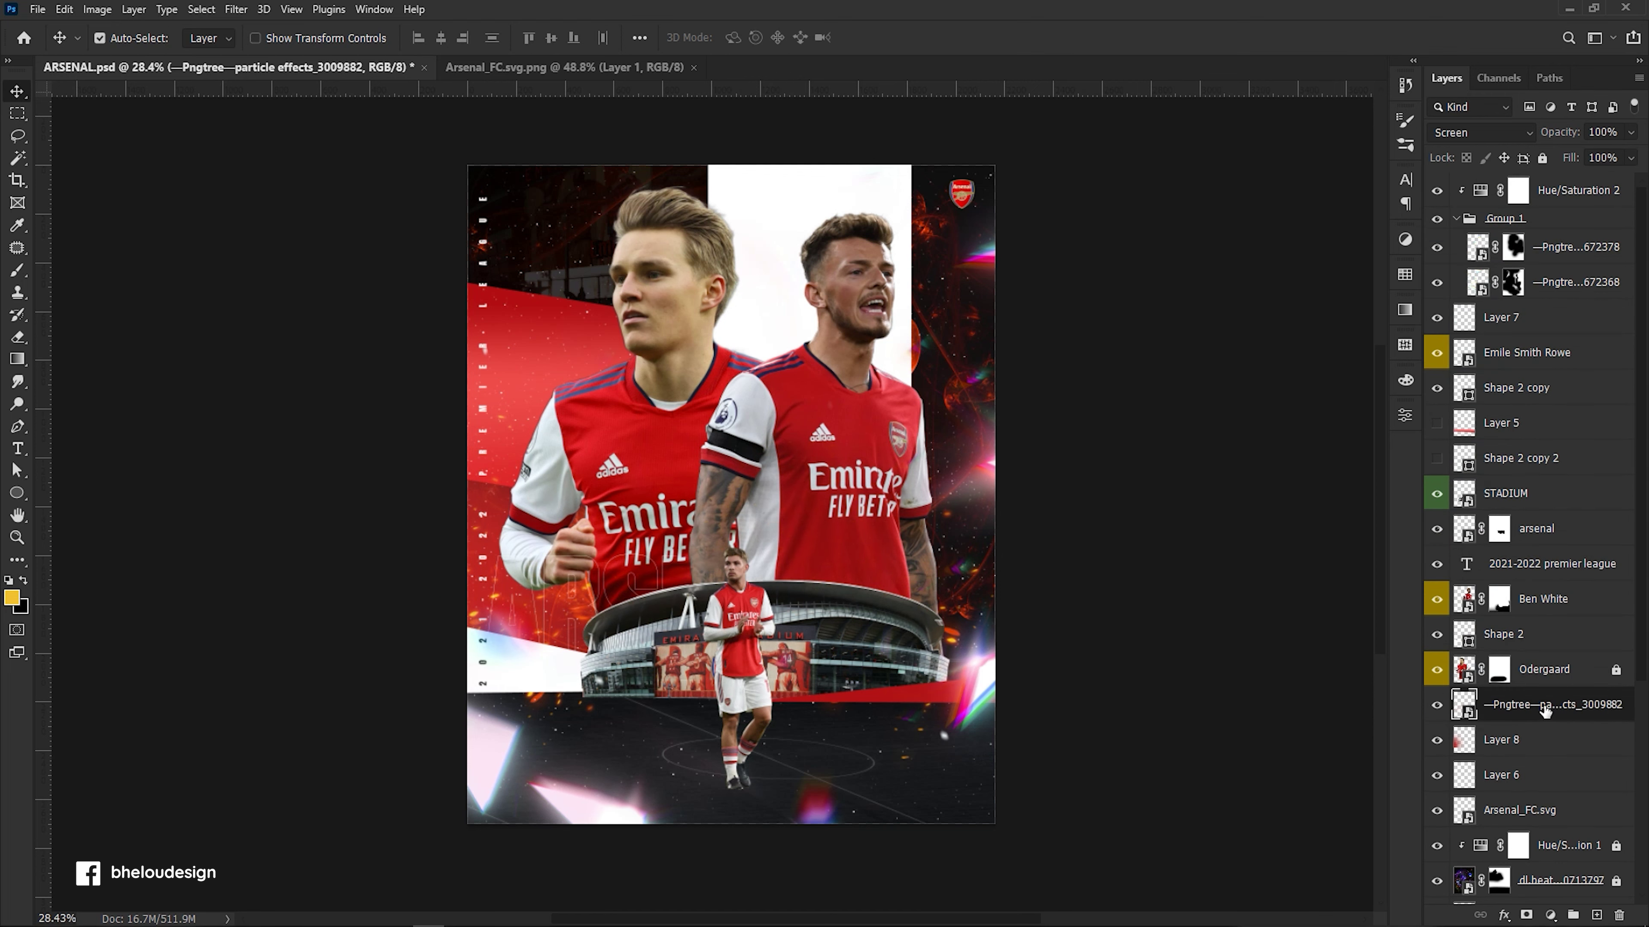
pyautogui.hotkey('ctrl', 't')
pyautogui.moveTo(973, 390); pyautogui.dragTo(974, 240)
pyautogui.moveTo(995, 168); pyautogui.dragTo(1009, 153)
pyautogui.rightClick(912, 365)
pyautogui.click(987, 677)
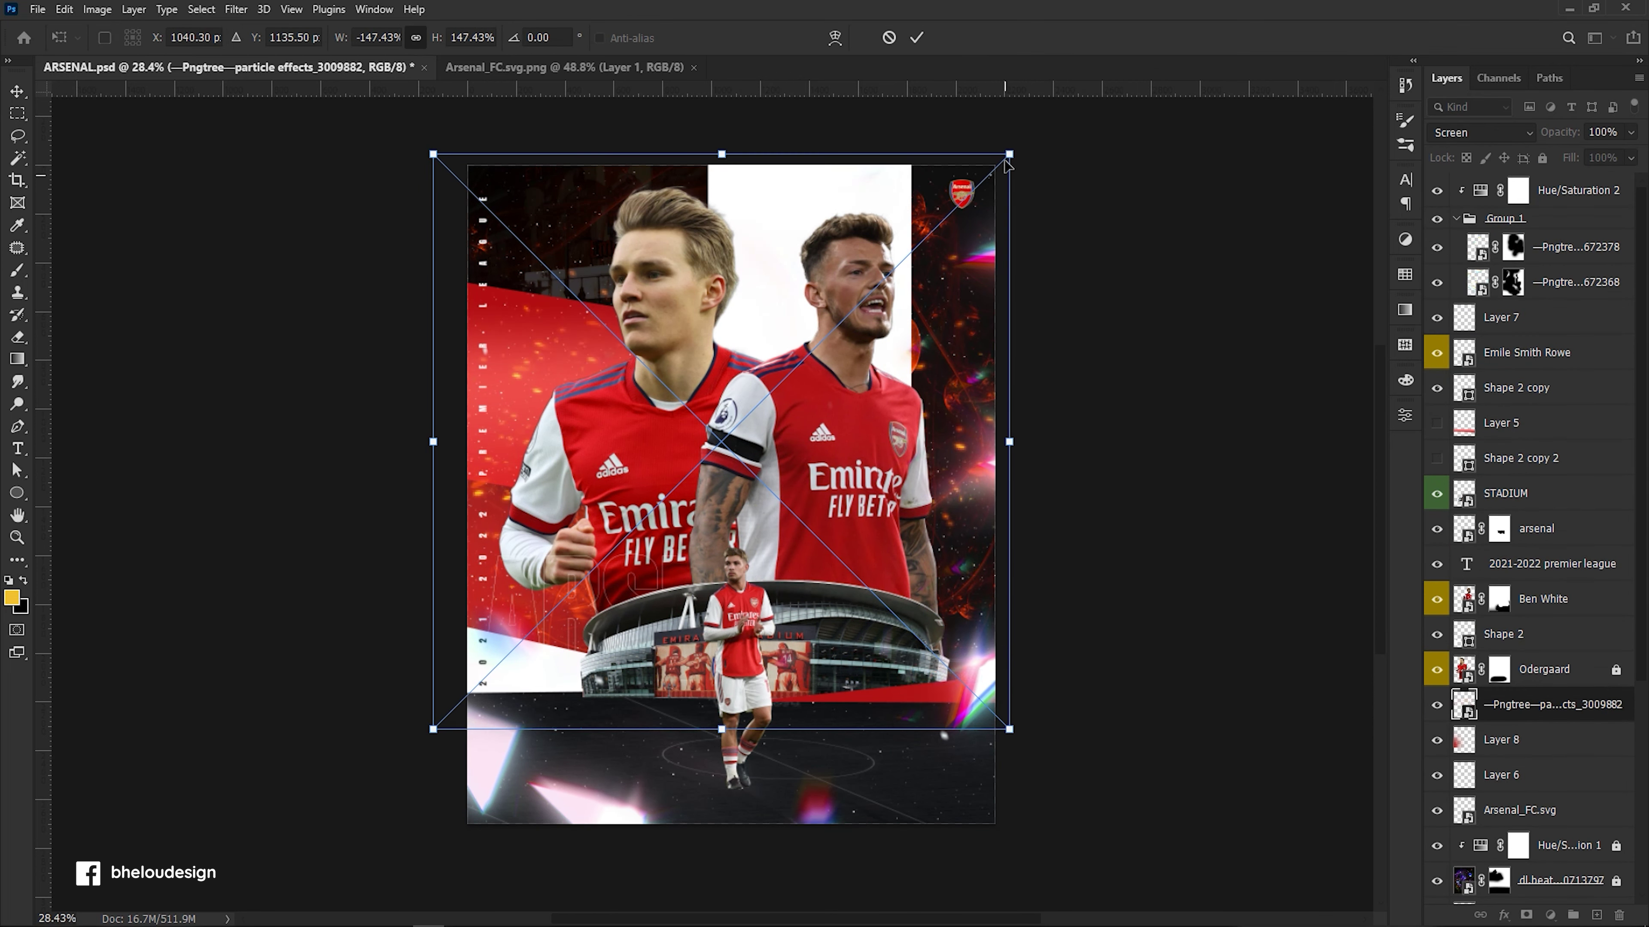
pyautogui.press('Return')
# Erase parts of the particle layer and convert it to a Smart Object.
pyautogui.scroll(2, 857, 688)
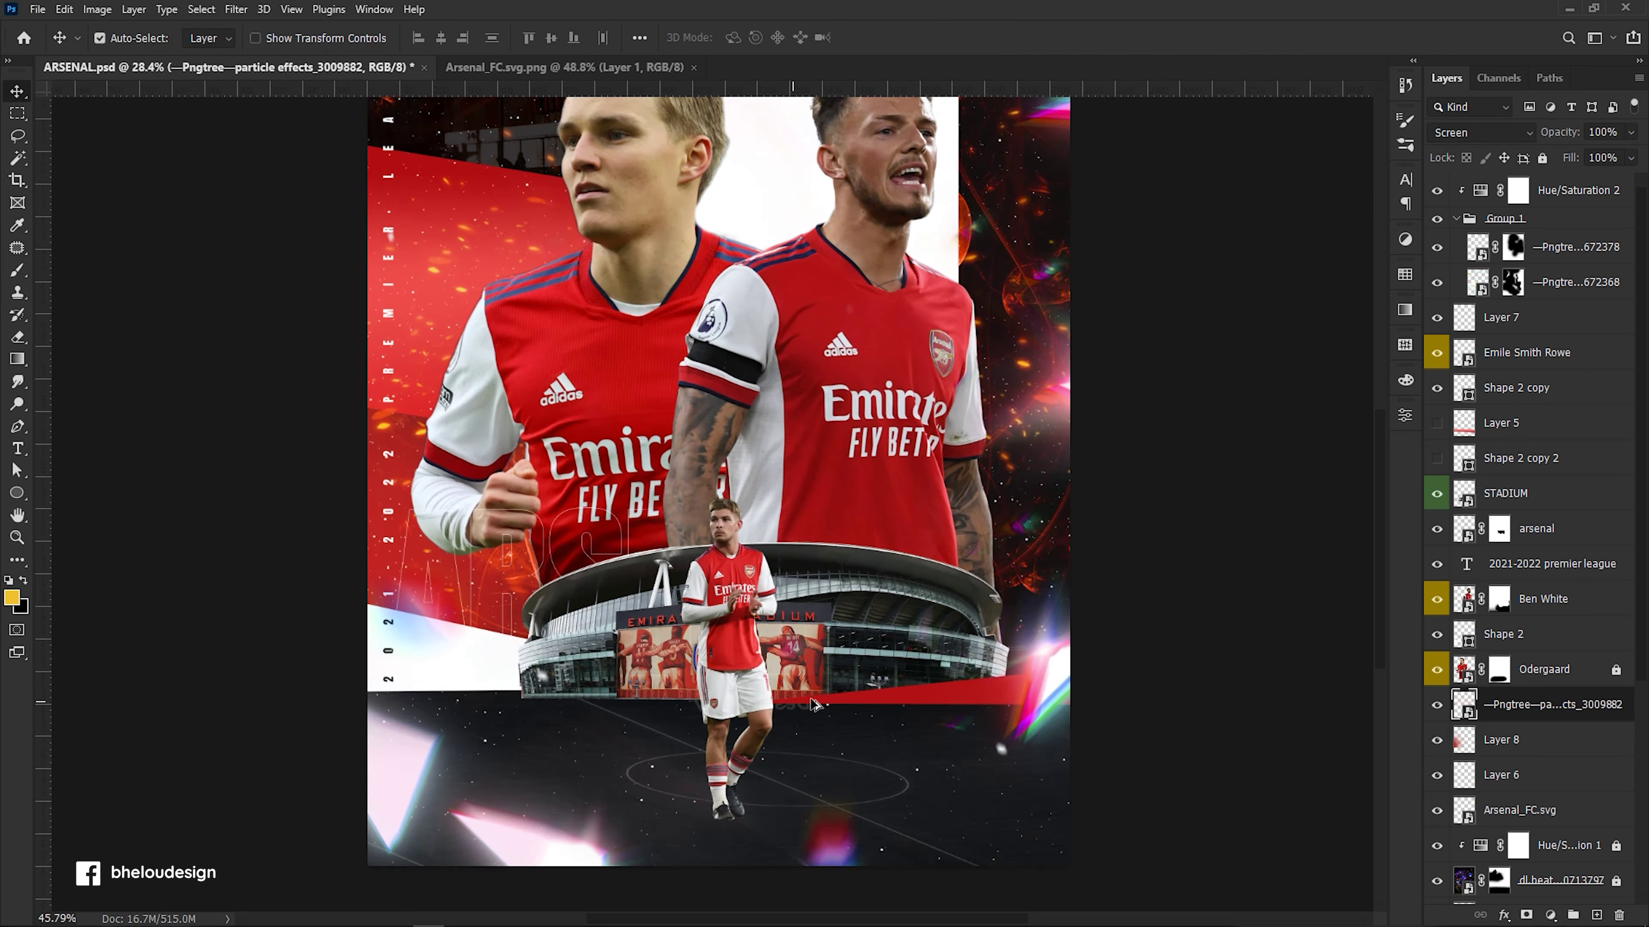
pyautogui.scroll(3, 857, 688)
pyautogui.hotkey('ctrl', 't')
pyautogui.press('Return')
pyautogui.rightClick(1557, 705)
pyautogui.click(1427, 497)
pyautogui.press('e')
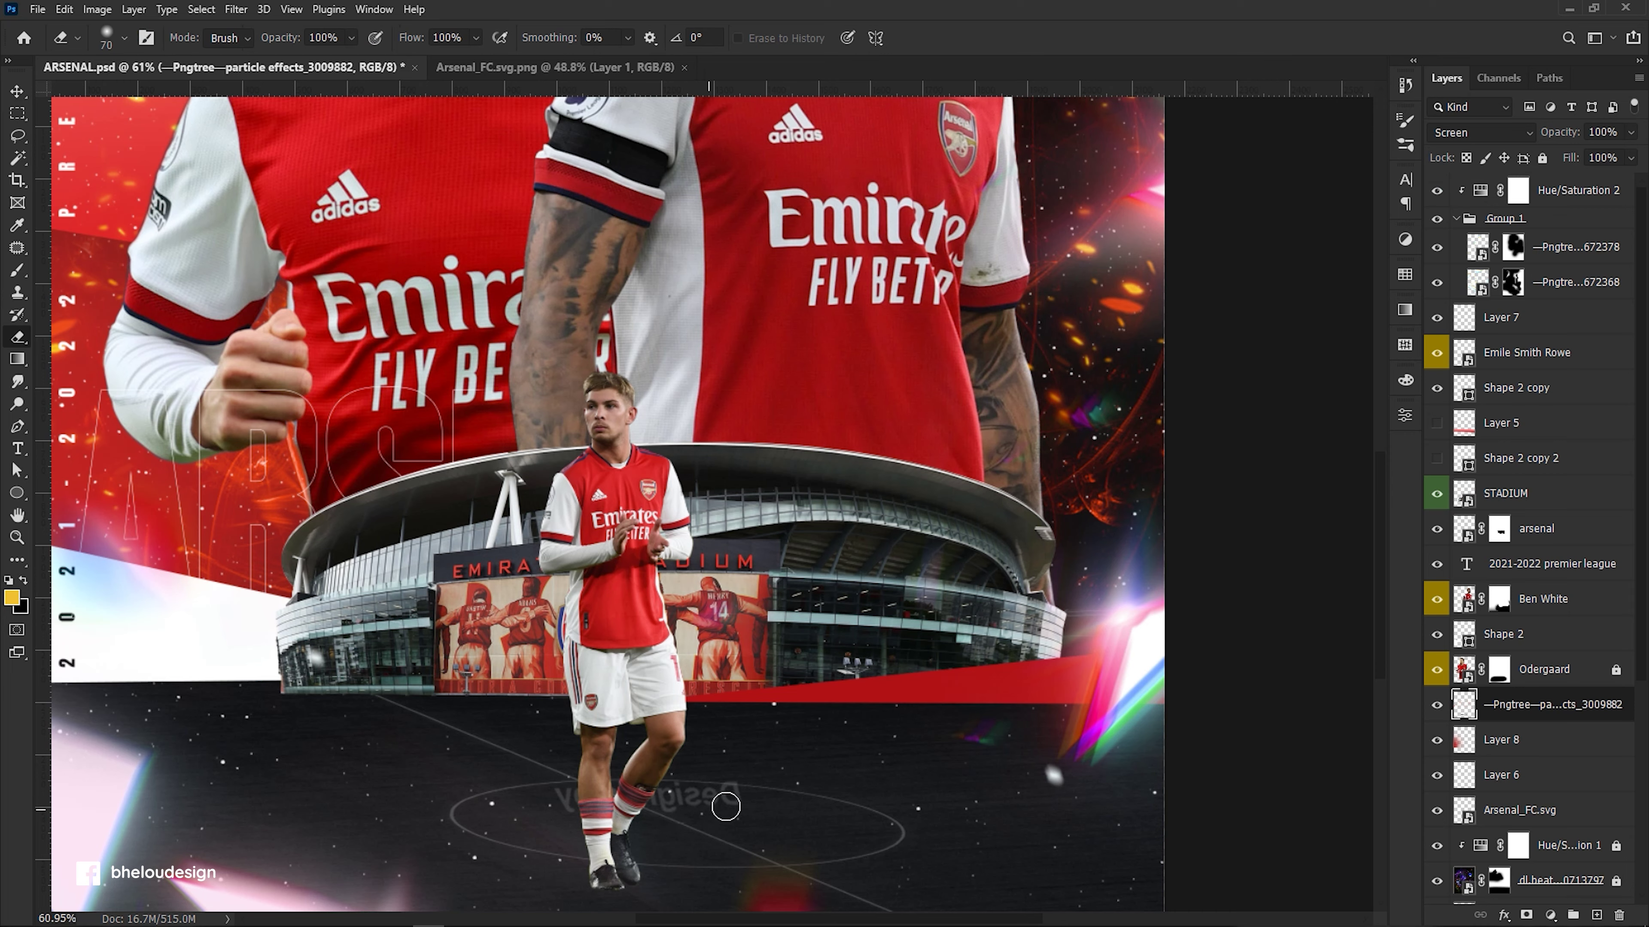
pyautogui.scroll(-3, 701, 805)
pyautogui.rightClick(1526, 692)
pyautogui.click(1440, 415)
pyautogui.click(1436, 706)
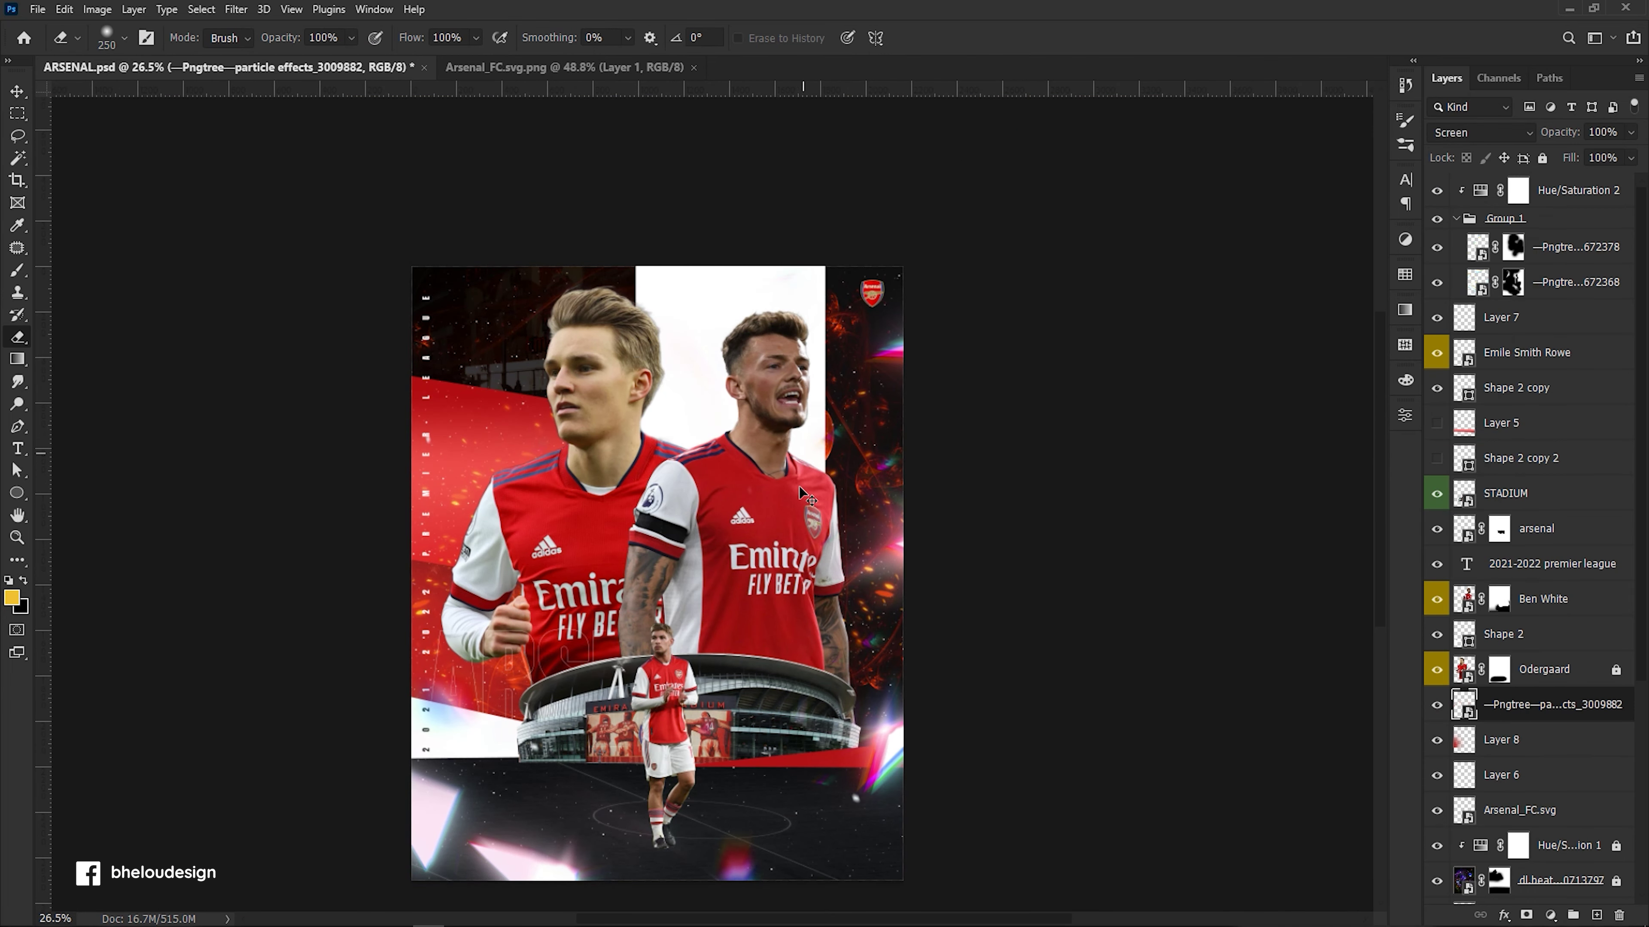
# Scale the particles down to about 88%.
pyautogui.hotkey('ctrl', 't')
pyautogui.moveTo(914, 339); pyautogui.dragTo(906, 329)
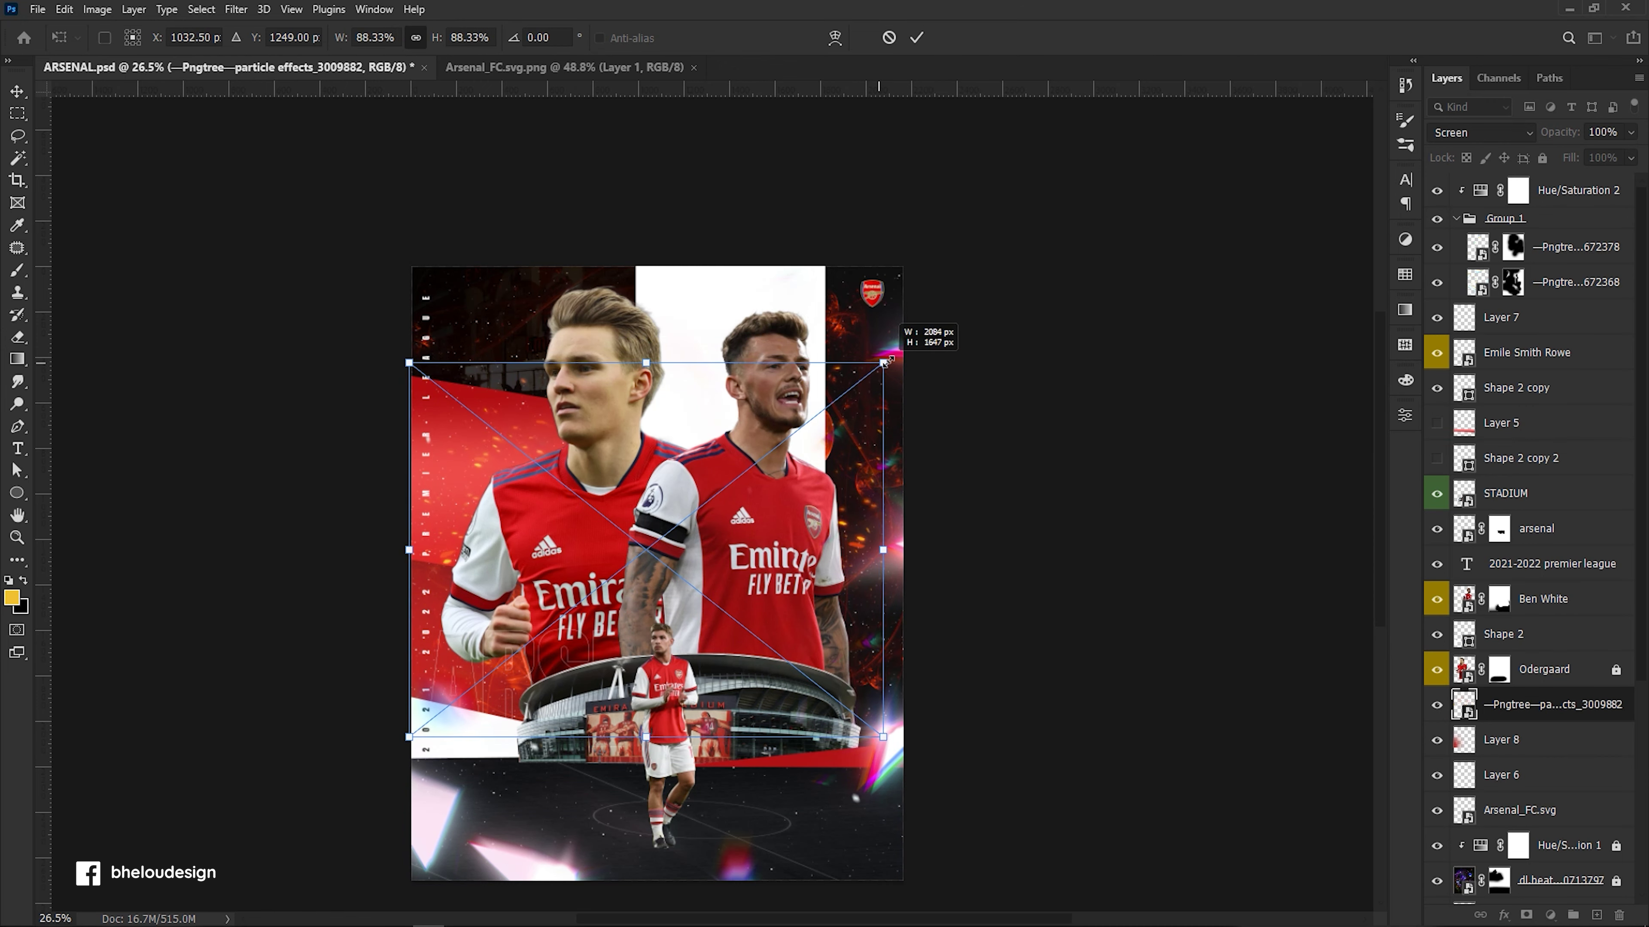
pyautogui.press('Return')
pyautogui.press('e')
pyautogui.scroll(-3, 858, 437)
pyautogui.scroll(3, 858, 436)
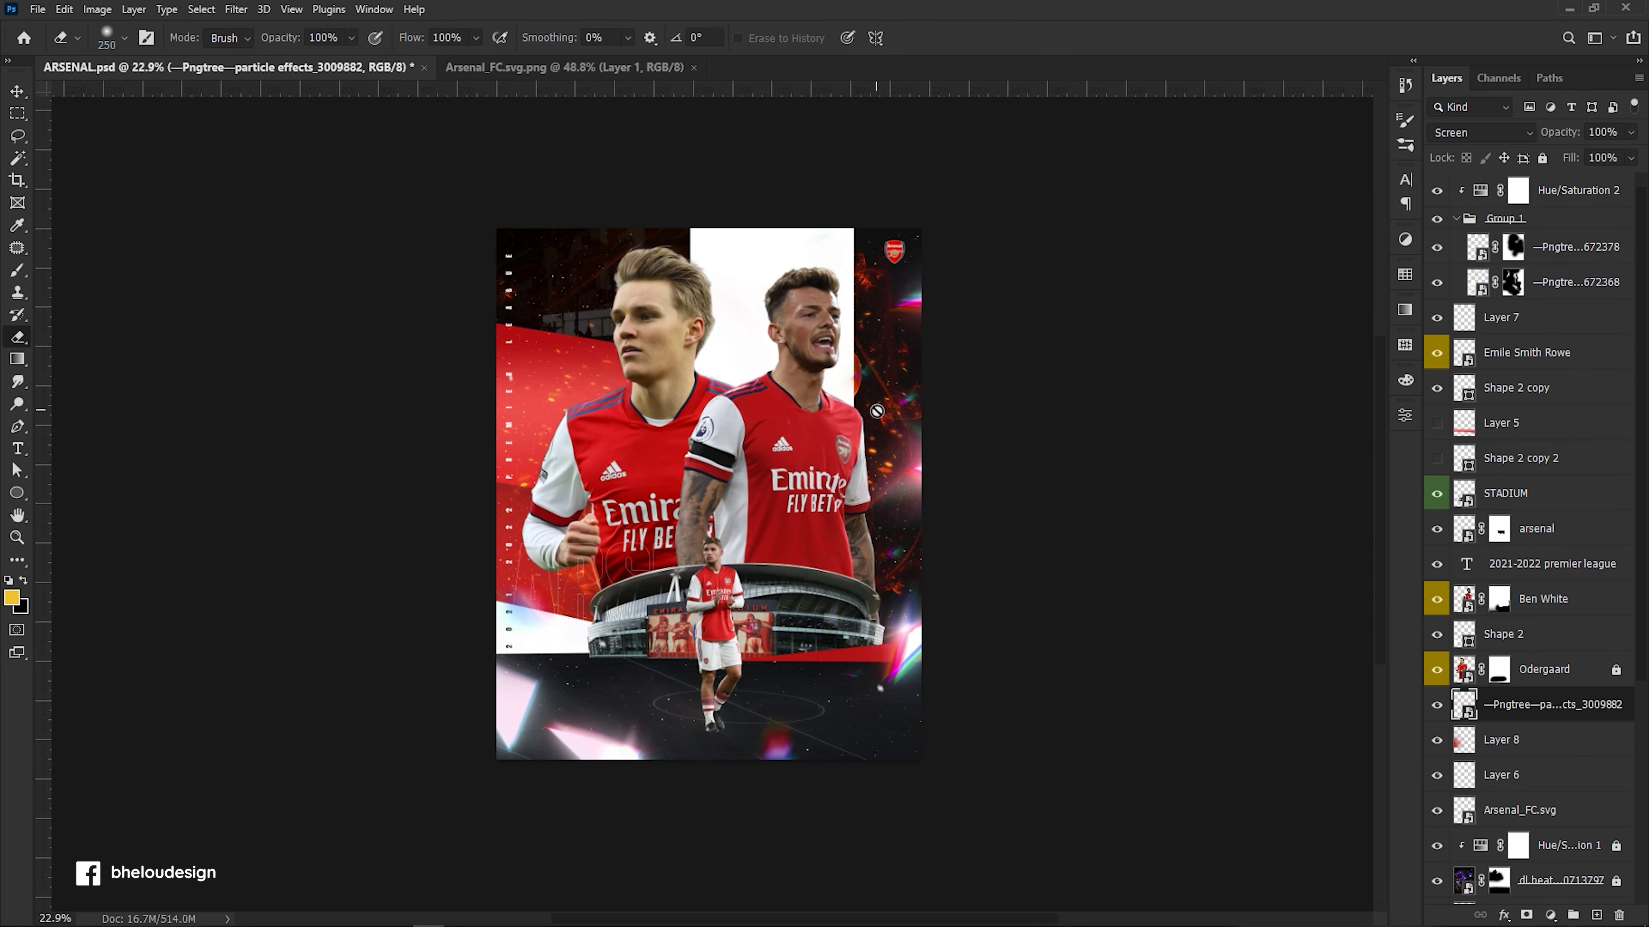
pyautogui.press('v')
pyautogui.scroll(1, 859, 436)
pyautogui.click(1560, 260)
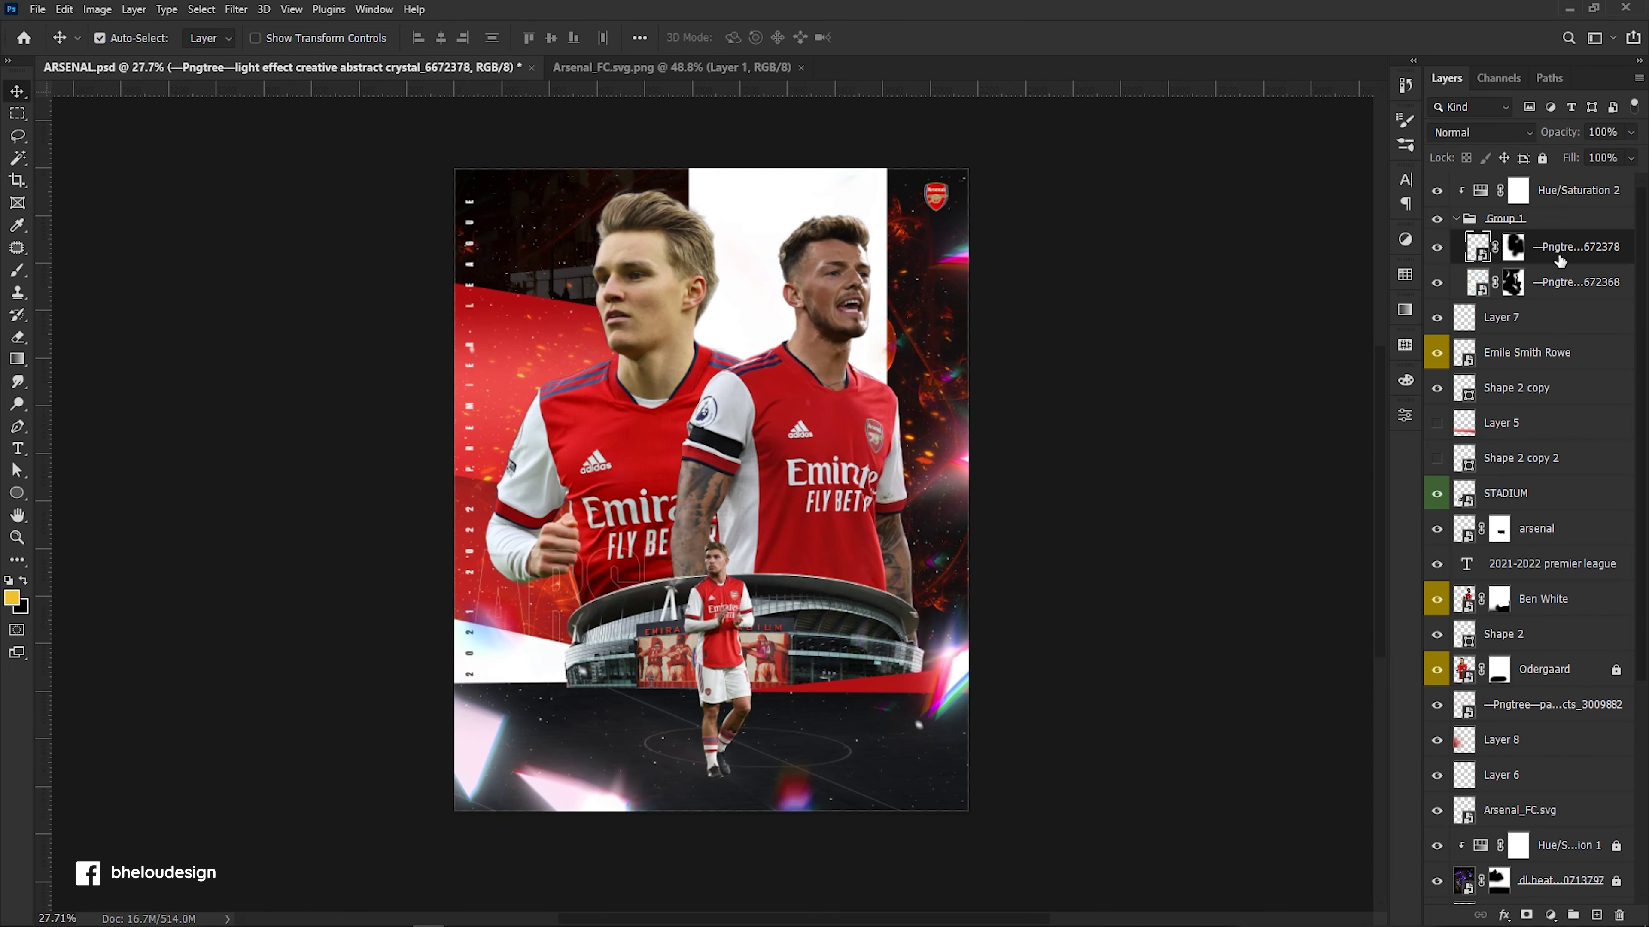
# Add a new Layer 9 in Group 1 and paint a soft white glow at lower left.
pyautogui.click(1599, 913)
pyautogui.press('b')
pyautogui.press('d')
pyautogui.press('x')
pyautogui.click(507, 788)
pyautogui.click(1473, 133)
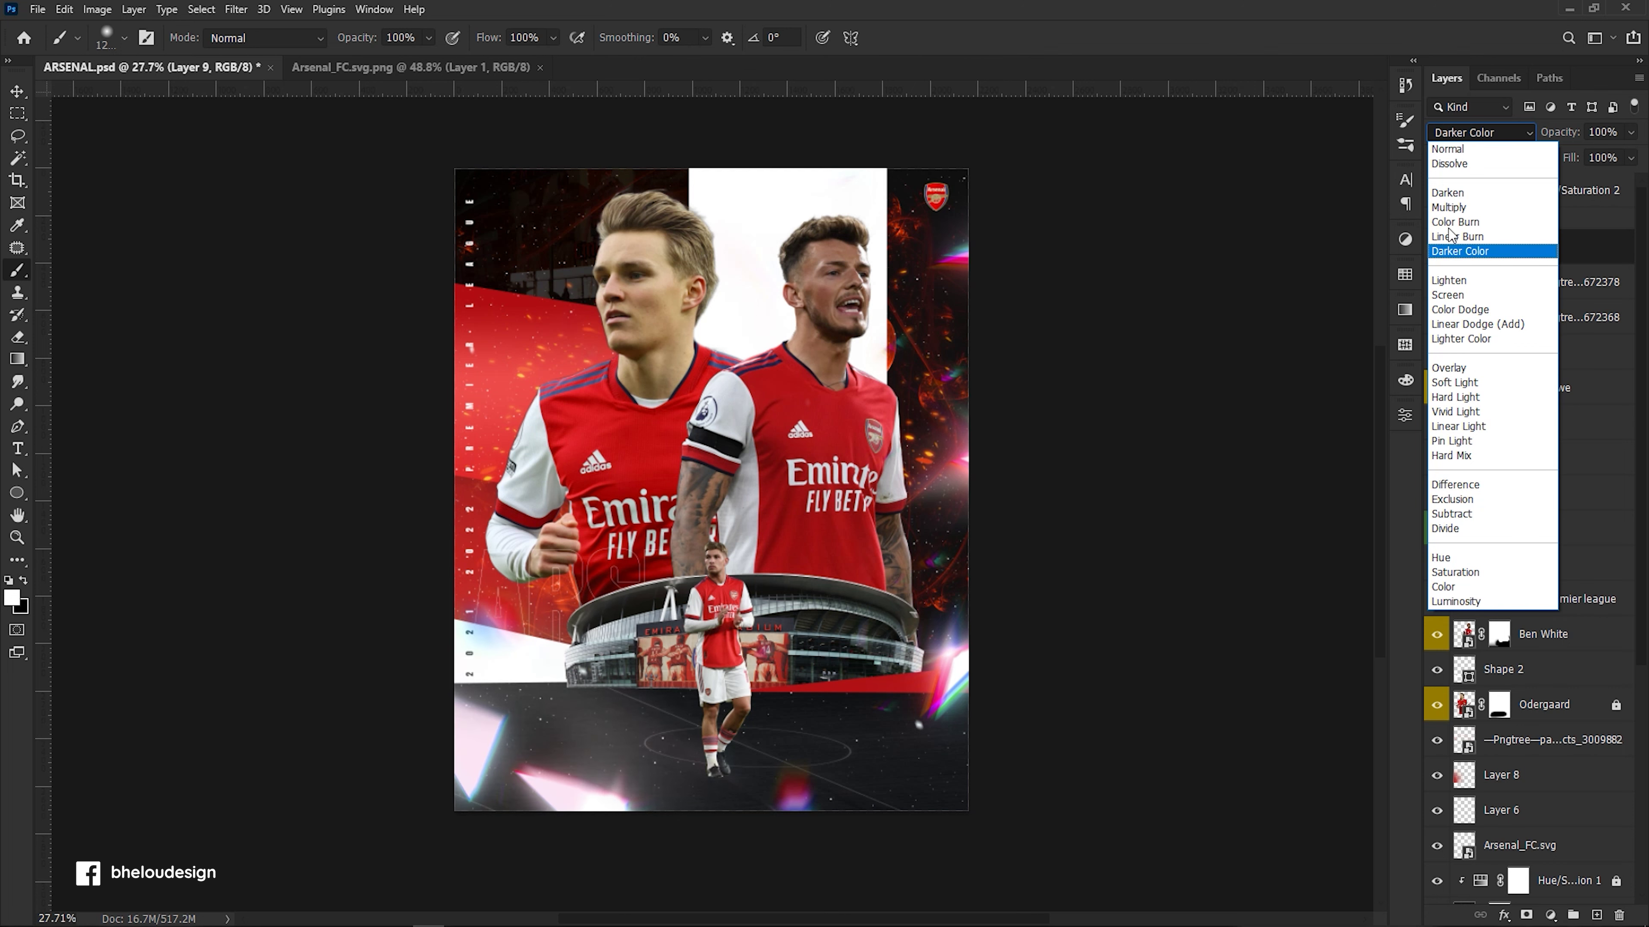
pyautogui.click(1449, 208)
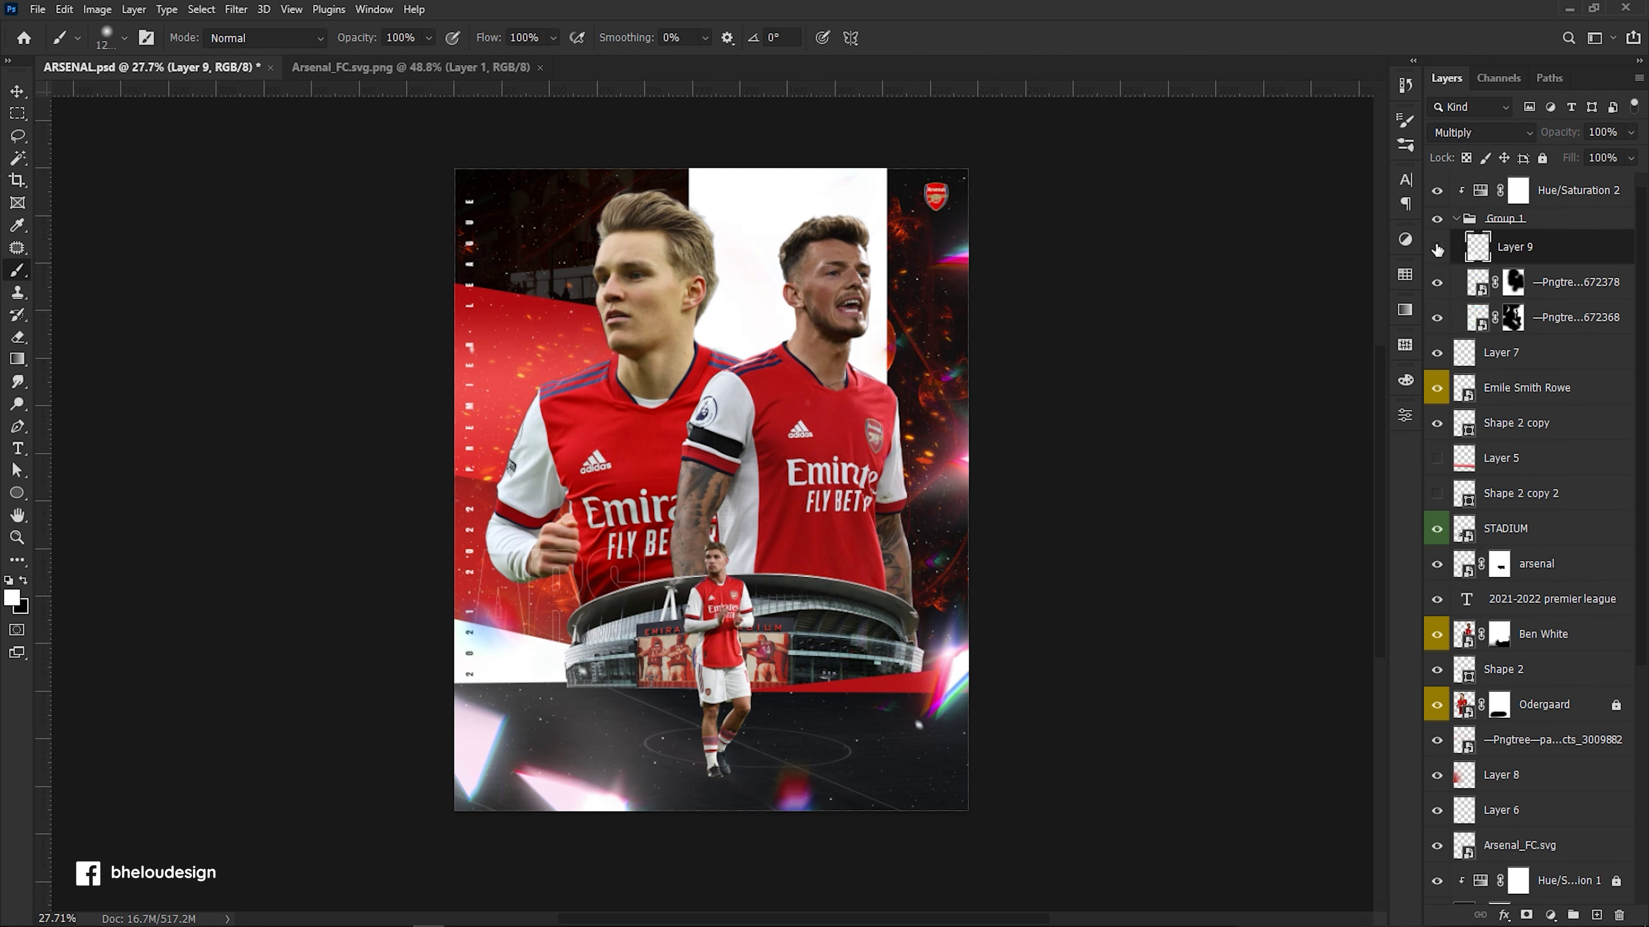
# Enlarge the white glow and set Layer 9 to Soft Light blend mode.
pyautogui.hotkey('ctrl', 't')
pyautogui.moveTo(765, 678); pyautogui.dragTo(846, 692)
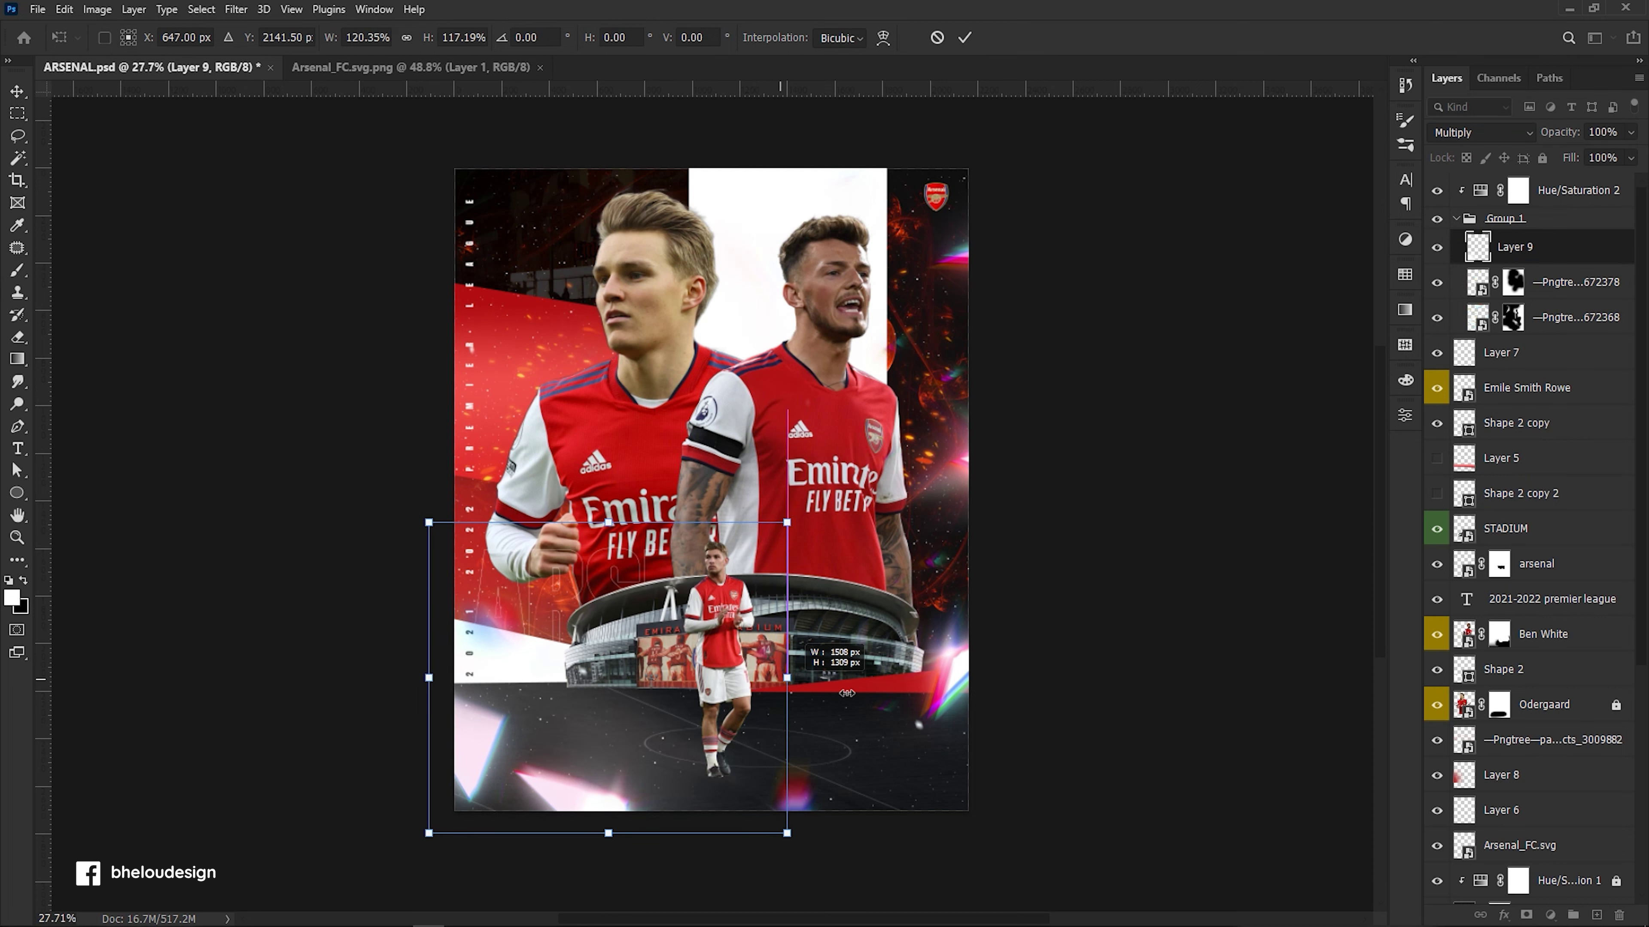
pyautogui.press('Return')
pyautogui.press('b')
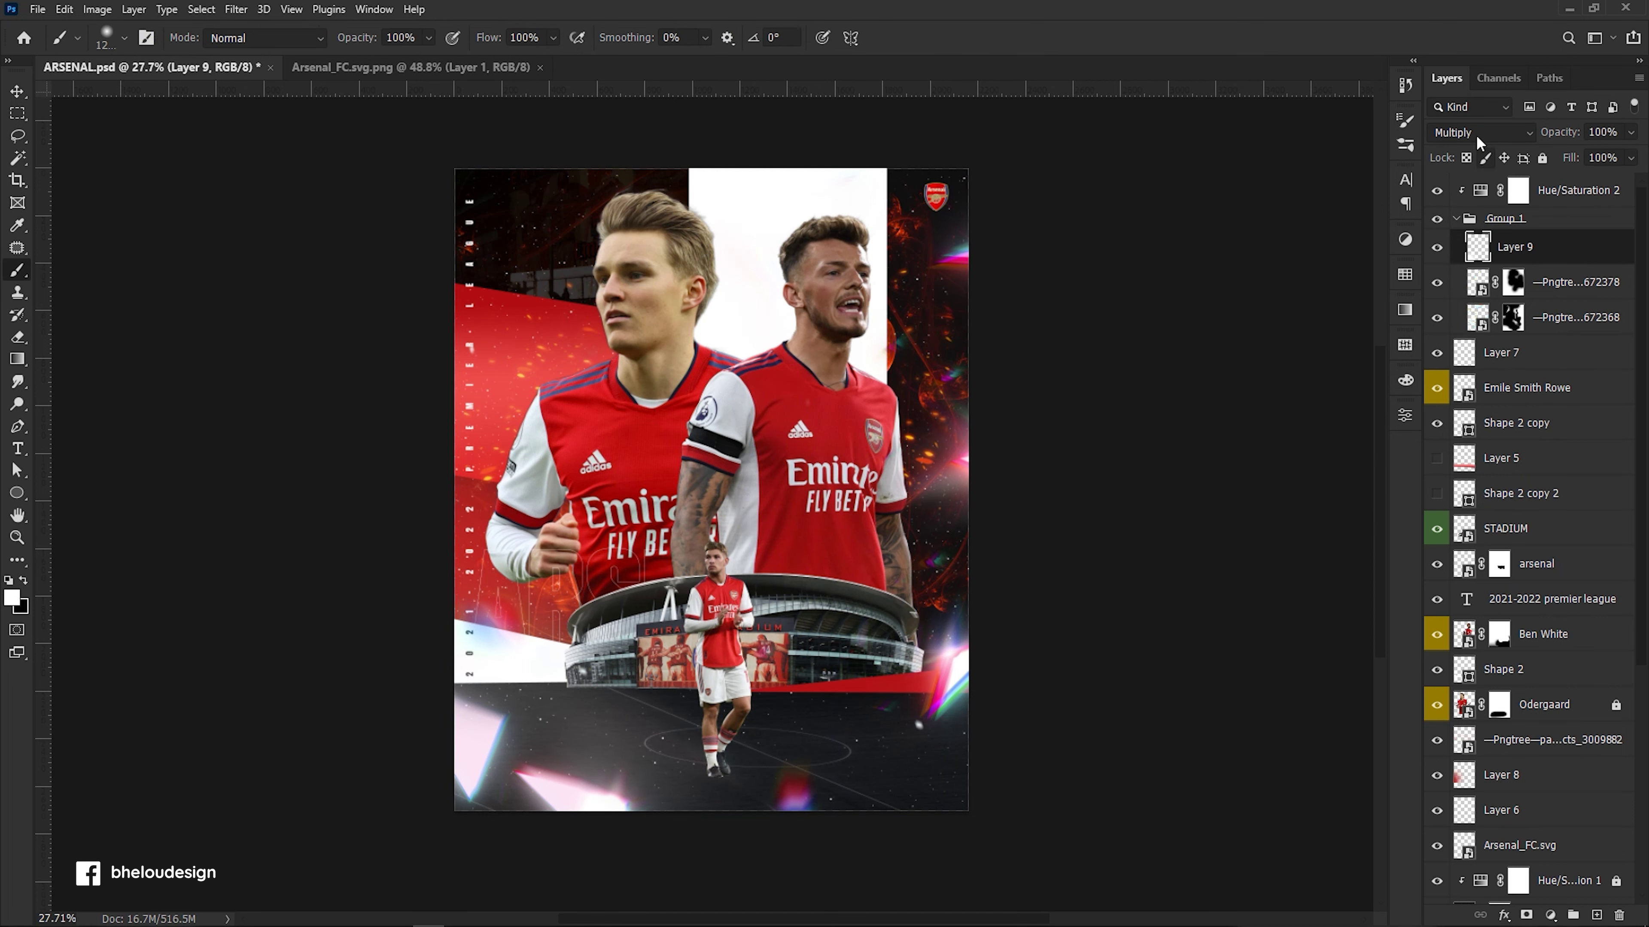
pyautogui.click(1479, 133)
pyautogui.click(1466, 388)
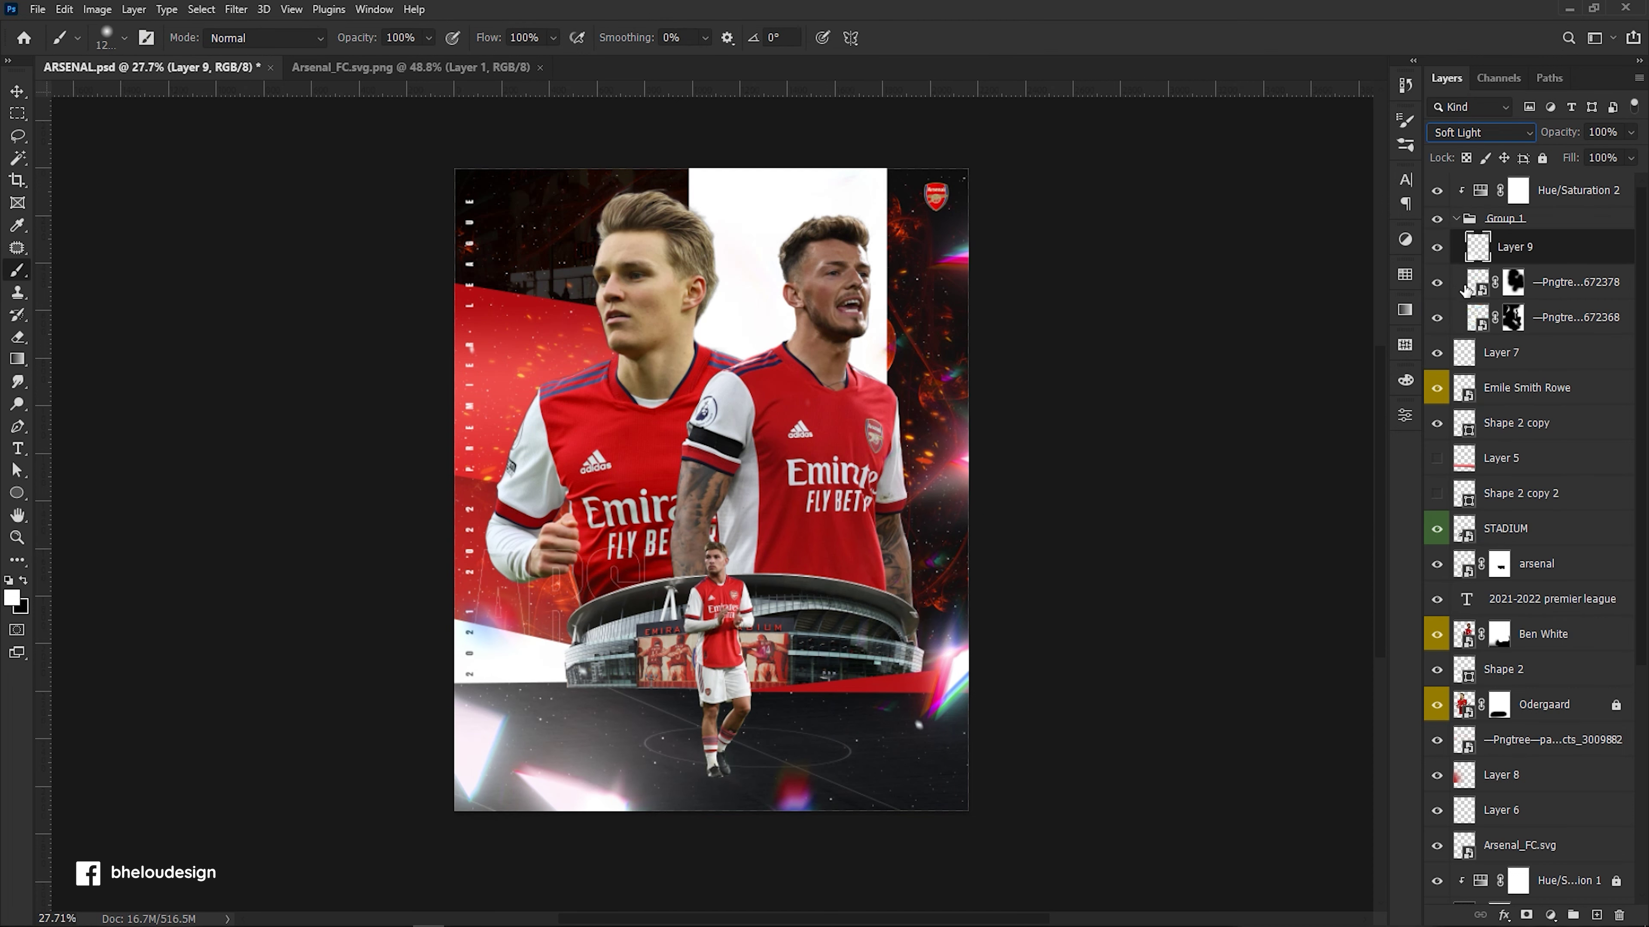
pyautogui.hotkey('ctrl', 't')
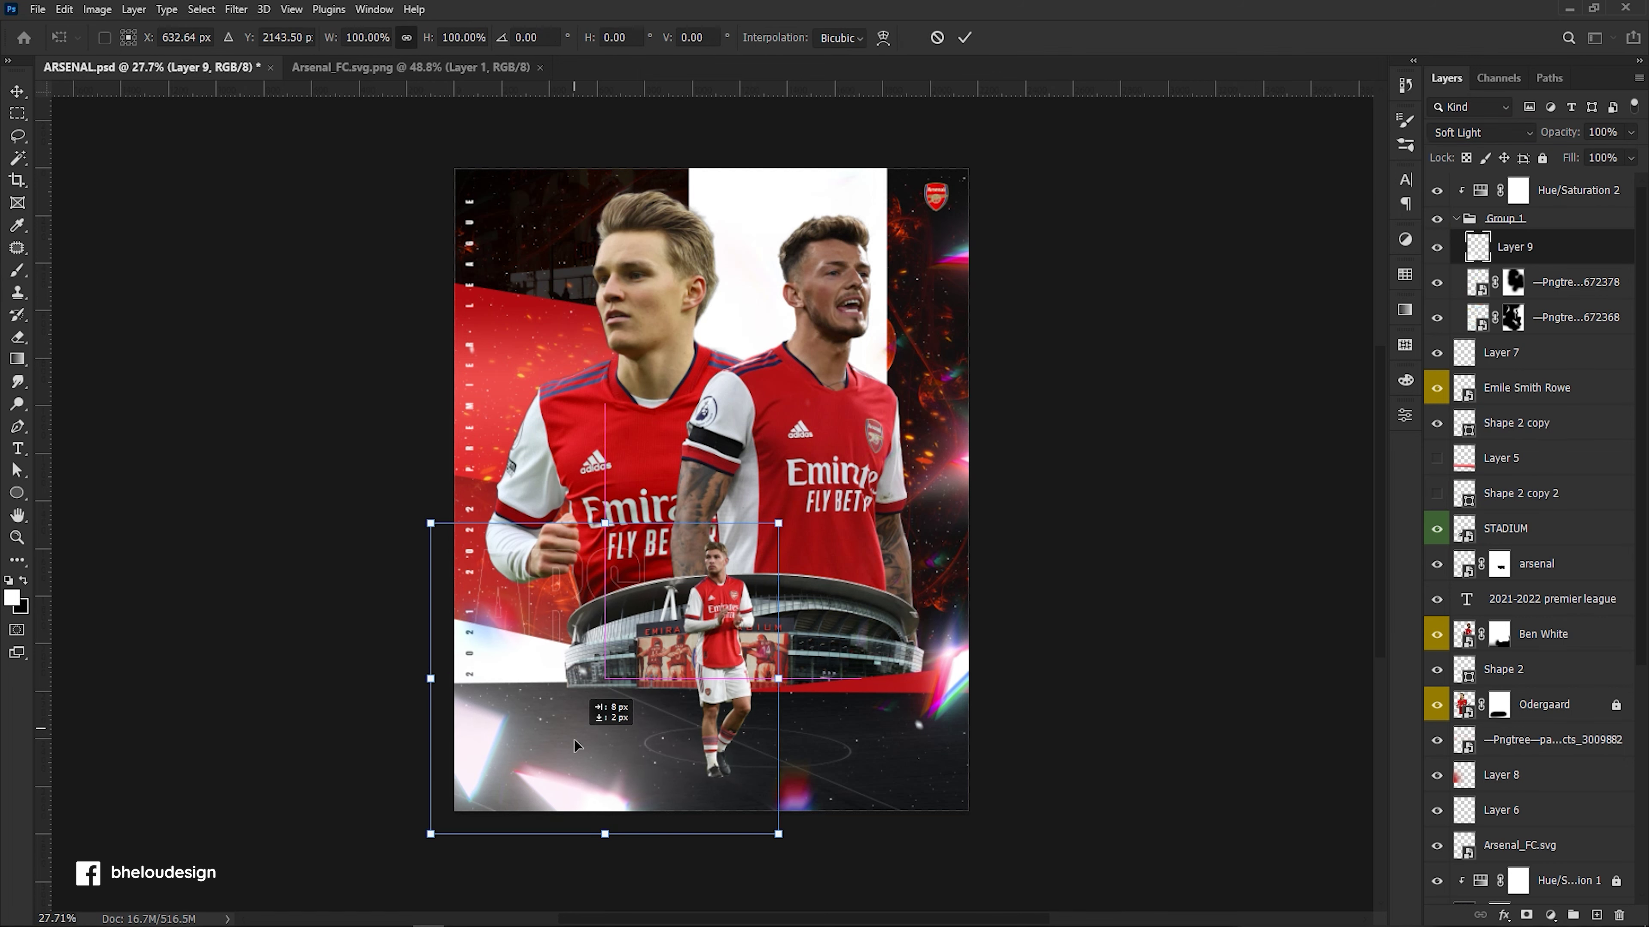
pyautogui.press('Return')
pyautogui.scroll(-2, 650, 649)
pyautogui.scroll(3, 772, 545)
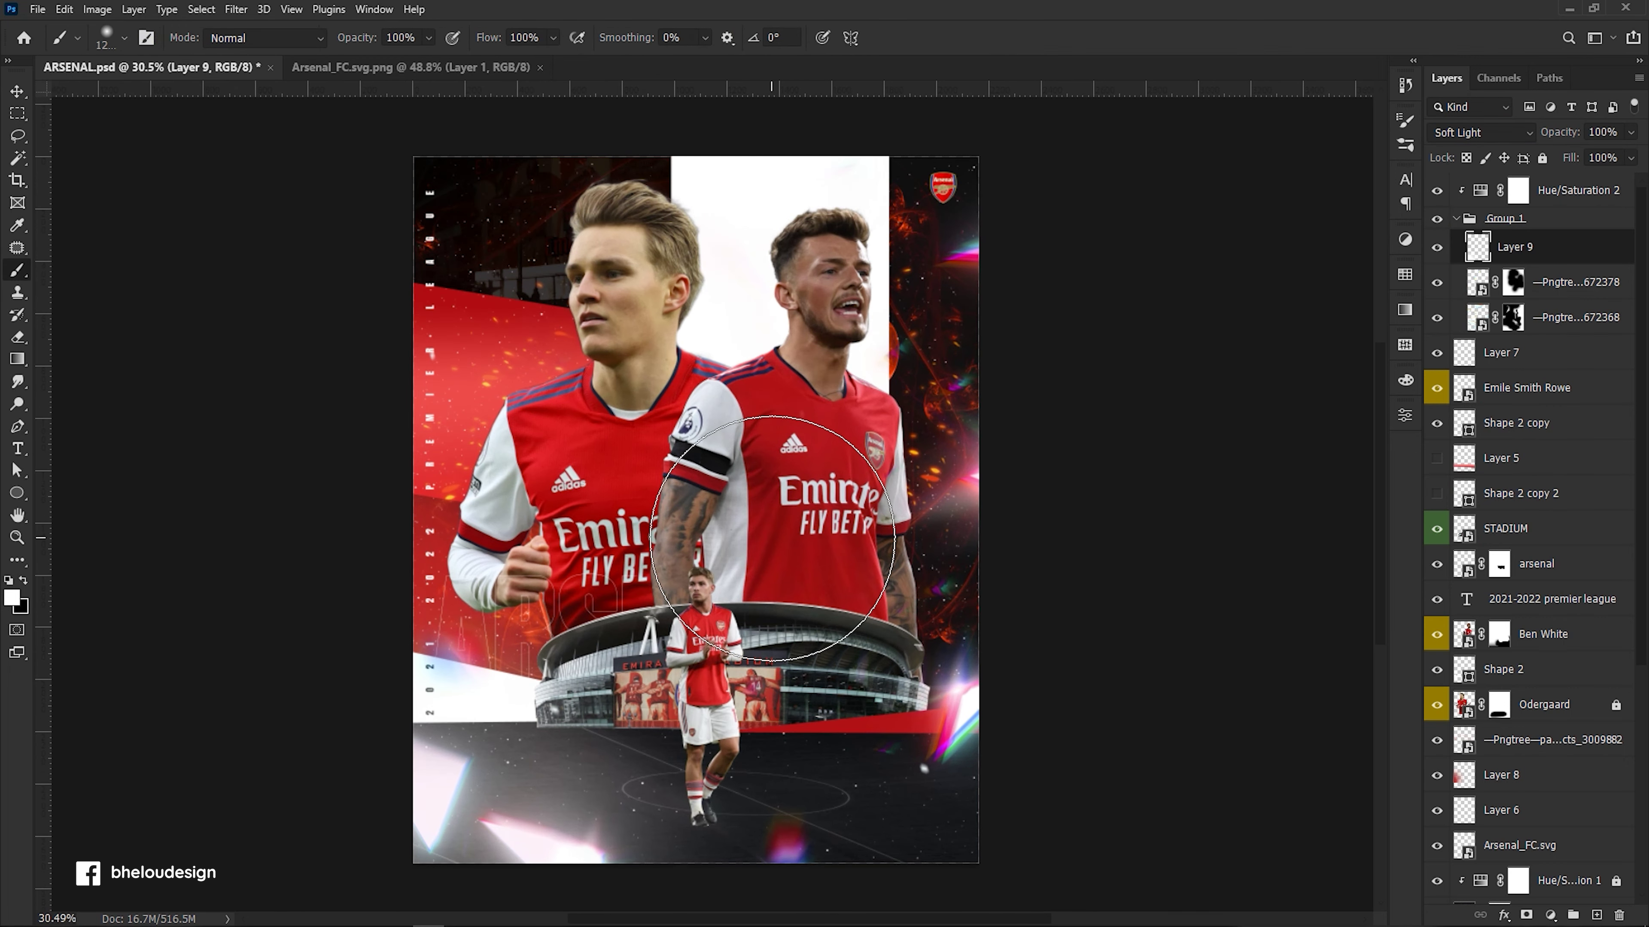
pyautogui.press('v')
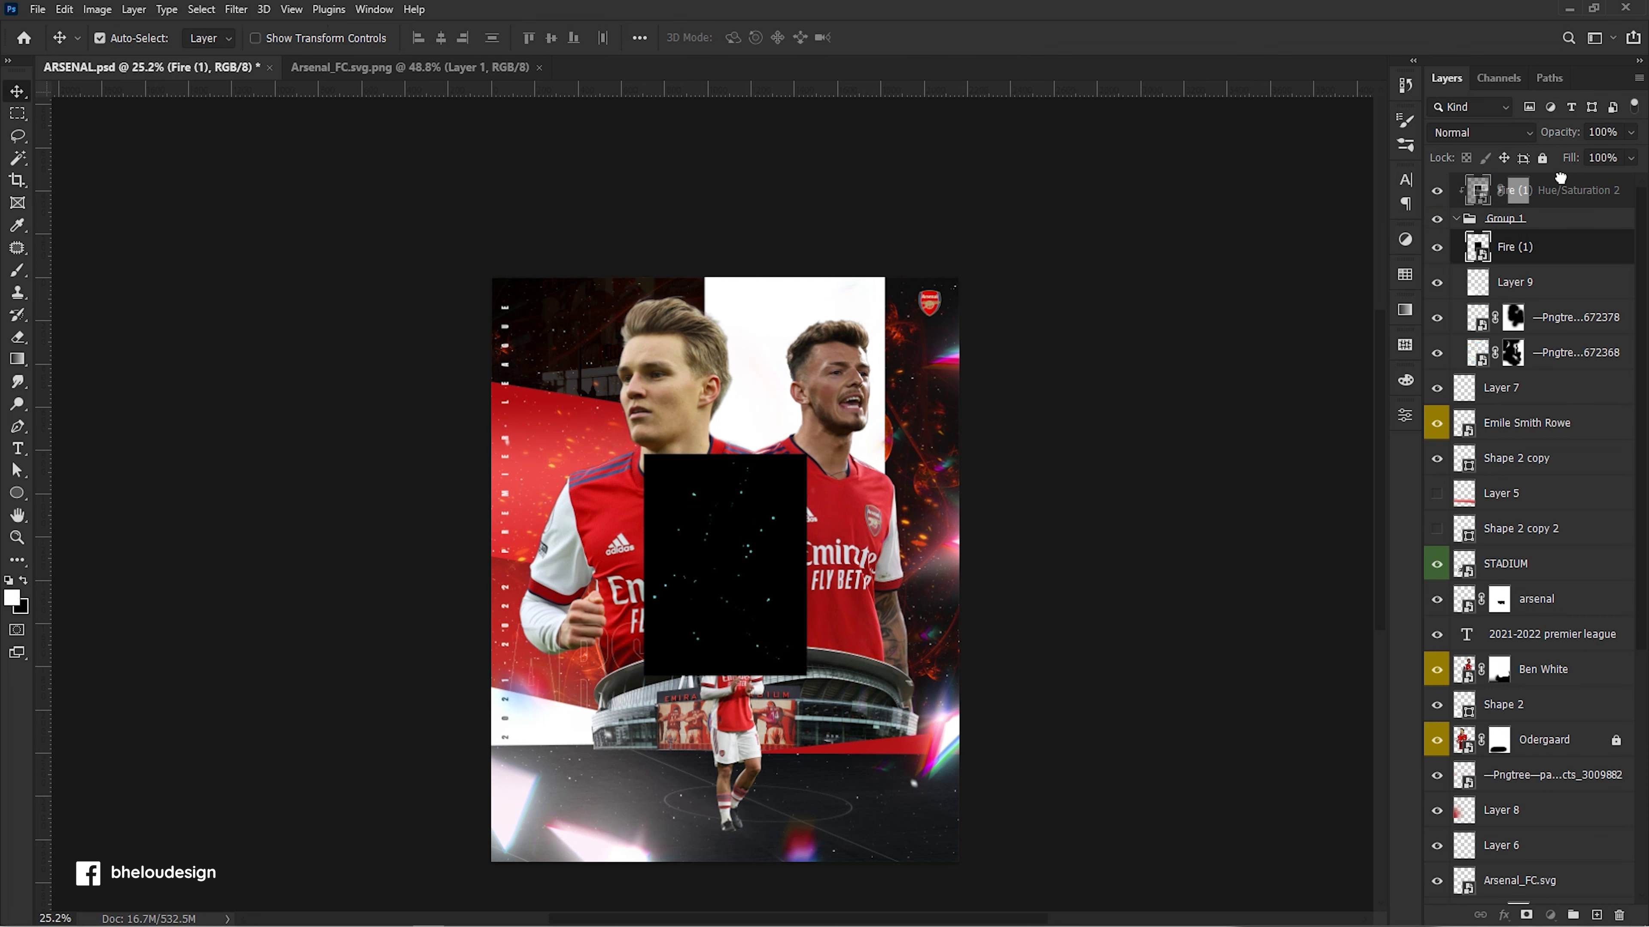
# Move Fire (1) to the top, scale it to about 238%, and blend it in Screen.
pyautogui.moveTo(1560, 177); pyautogui.dragTo(1558, 185)
pyautogui.hotkey('ctrl', 't')
pyautogui.moveTo(806, 455); pyautogui.dragTo(1078, 317)
pyautogui.press('Return')
pyautogui.click(1480, 131)
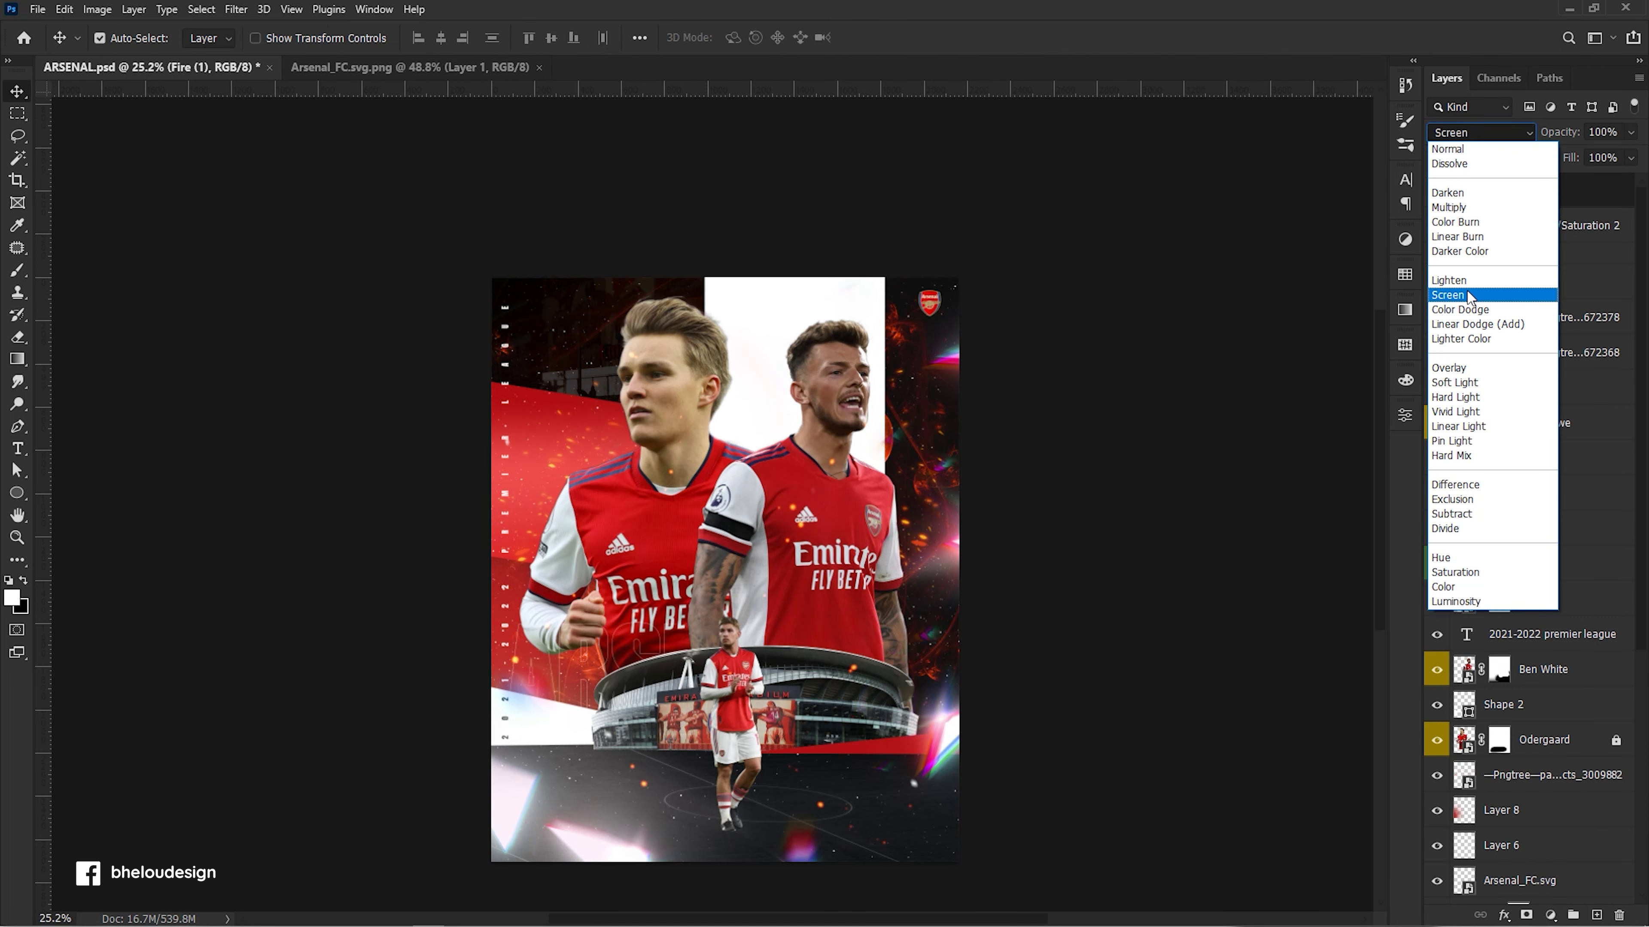
pyautogui.click(1471, 296)
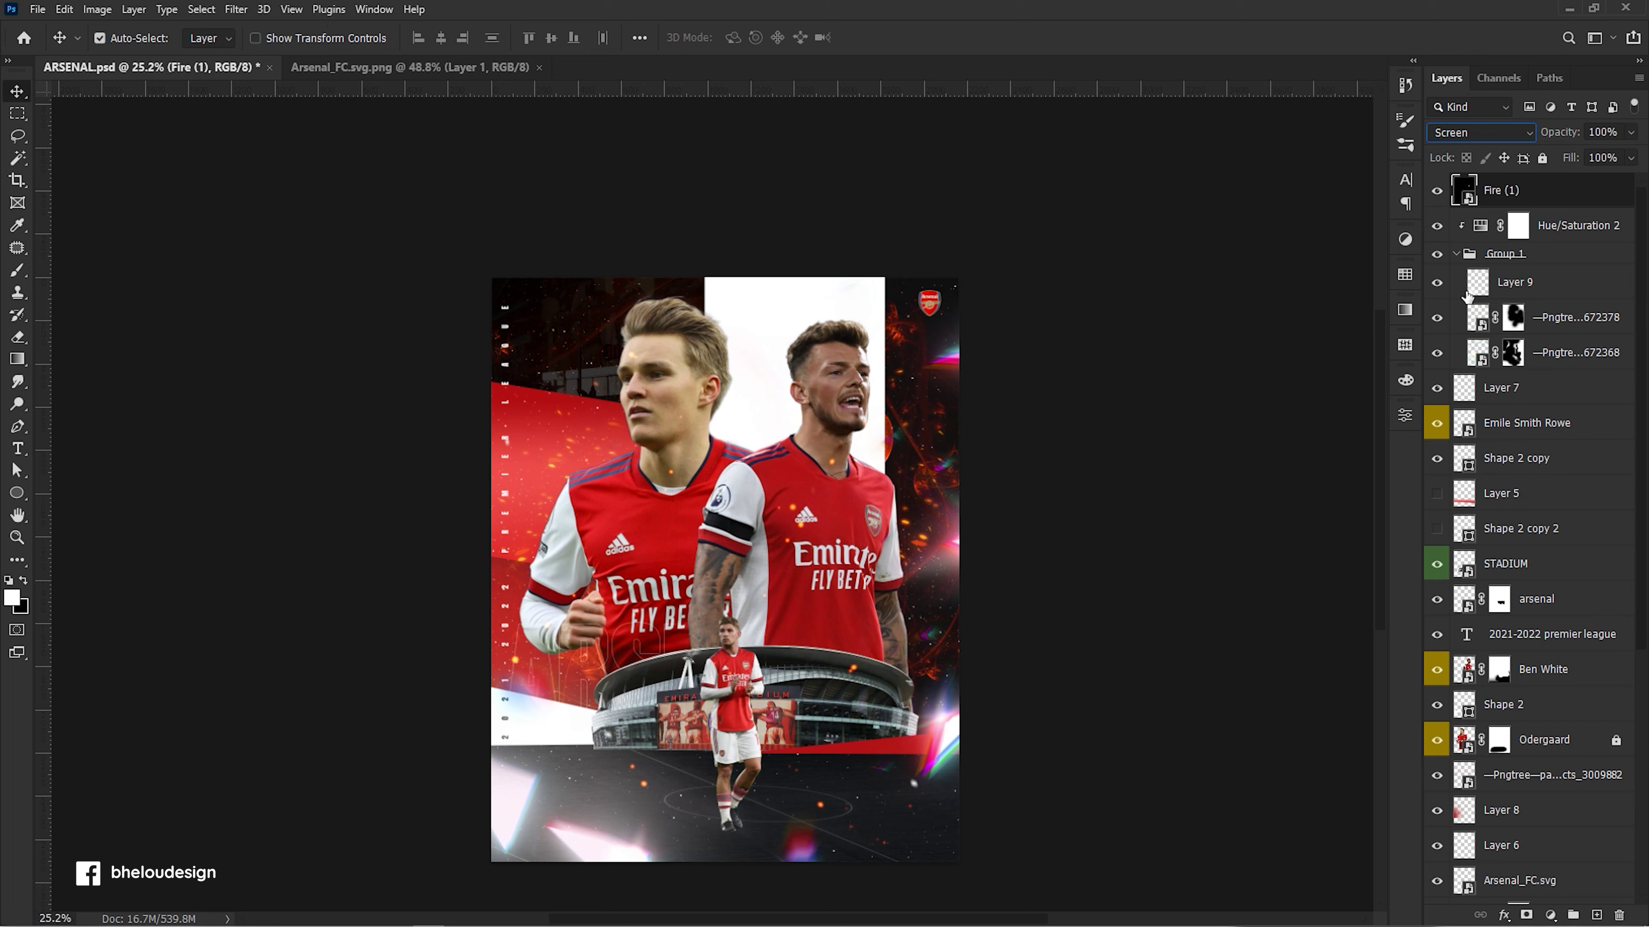
# Rotate the Fire (1) texture 90° clockwise and enlarge it across the poster.
pyautogui.press('ctrl')
pyautogui.click(1436, 193)
pyautogui.hotkey('ctrl', 't')
pyautogui.rightClick(812, 506)
pyautogui.click(857, 661)
pyautogui.moveTo(748, 701); pyautogui.dragTo(743, 705)
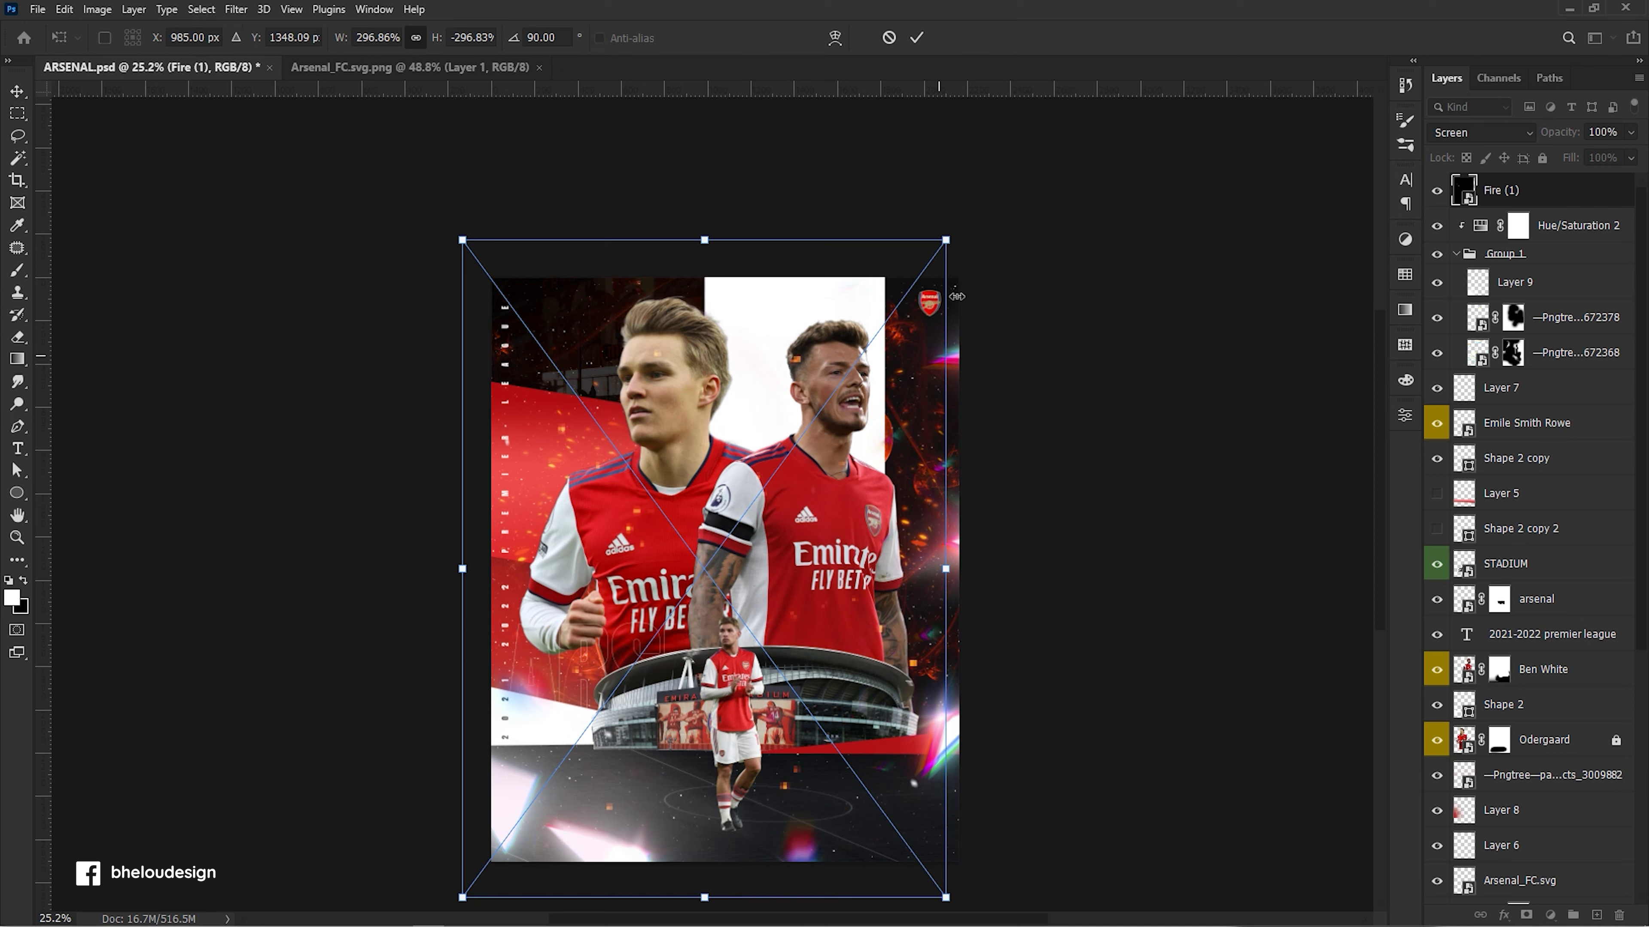
pyautogui.moveTo(960, 242); pyautogui.dragTo(974, 208)
pyautogui.press('Return')
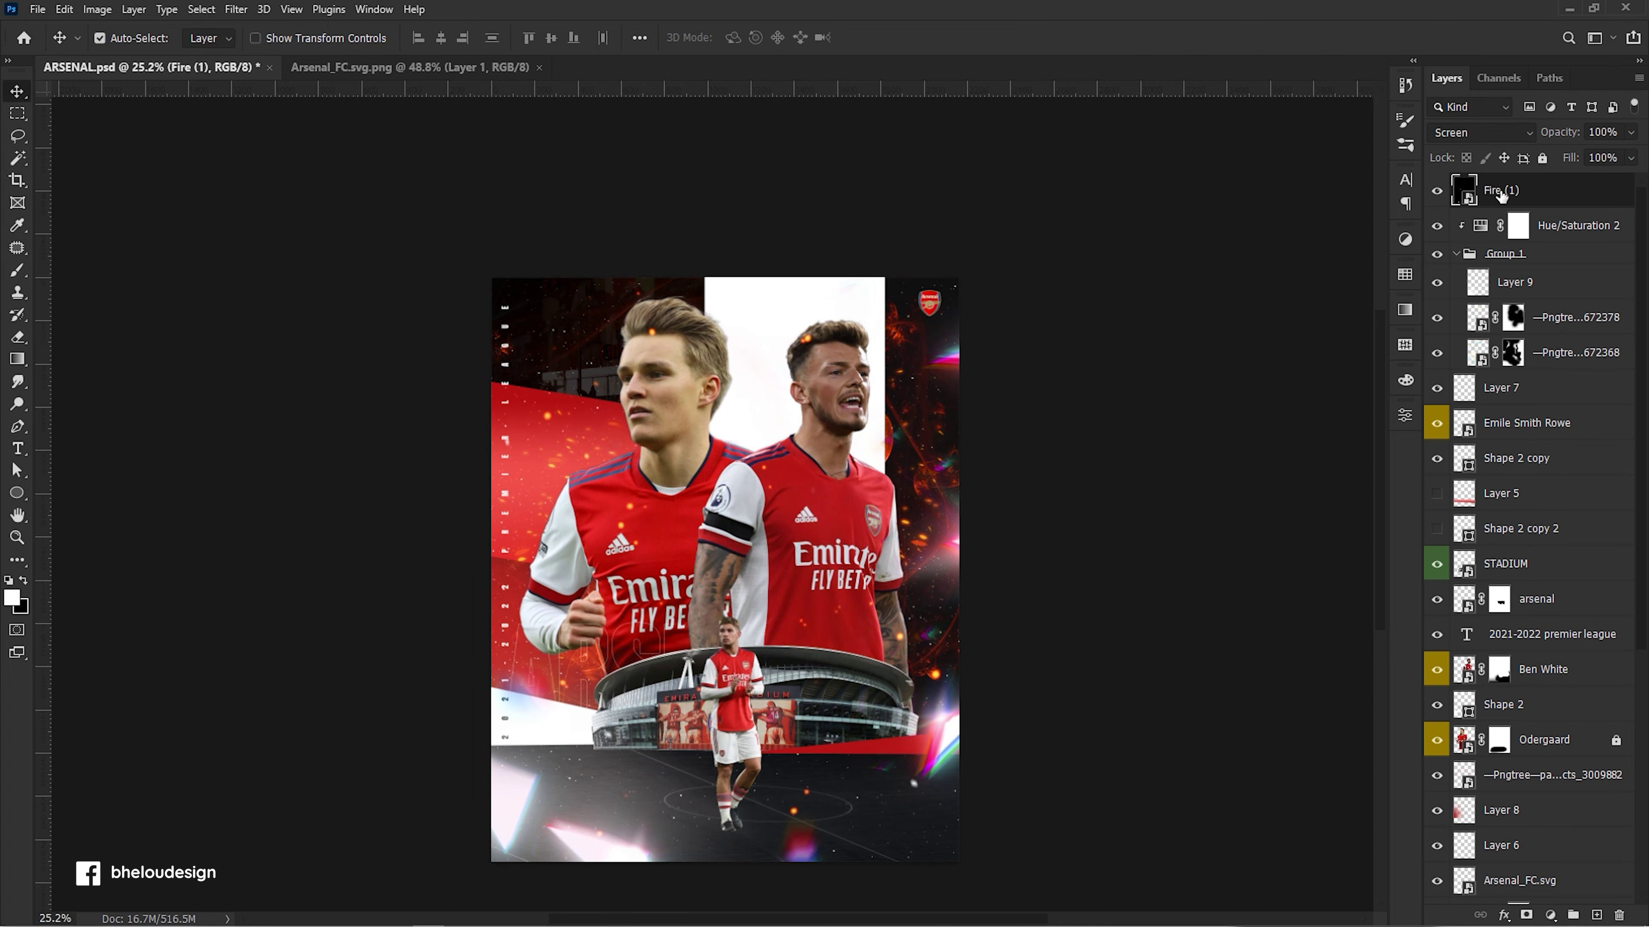
# Shrink the visible Fire (1) texture and move it to the upper left.
pyautogui.click(1437, 741)
pyautogui.hotkey('ctrl', 't')
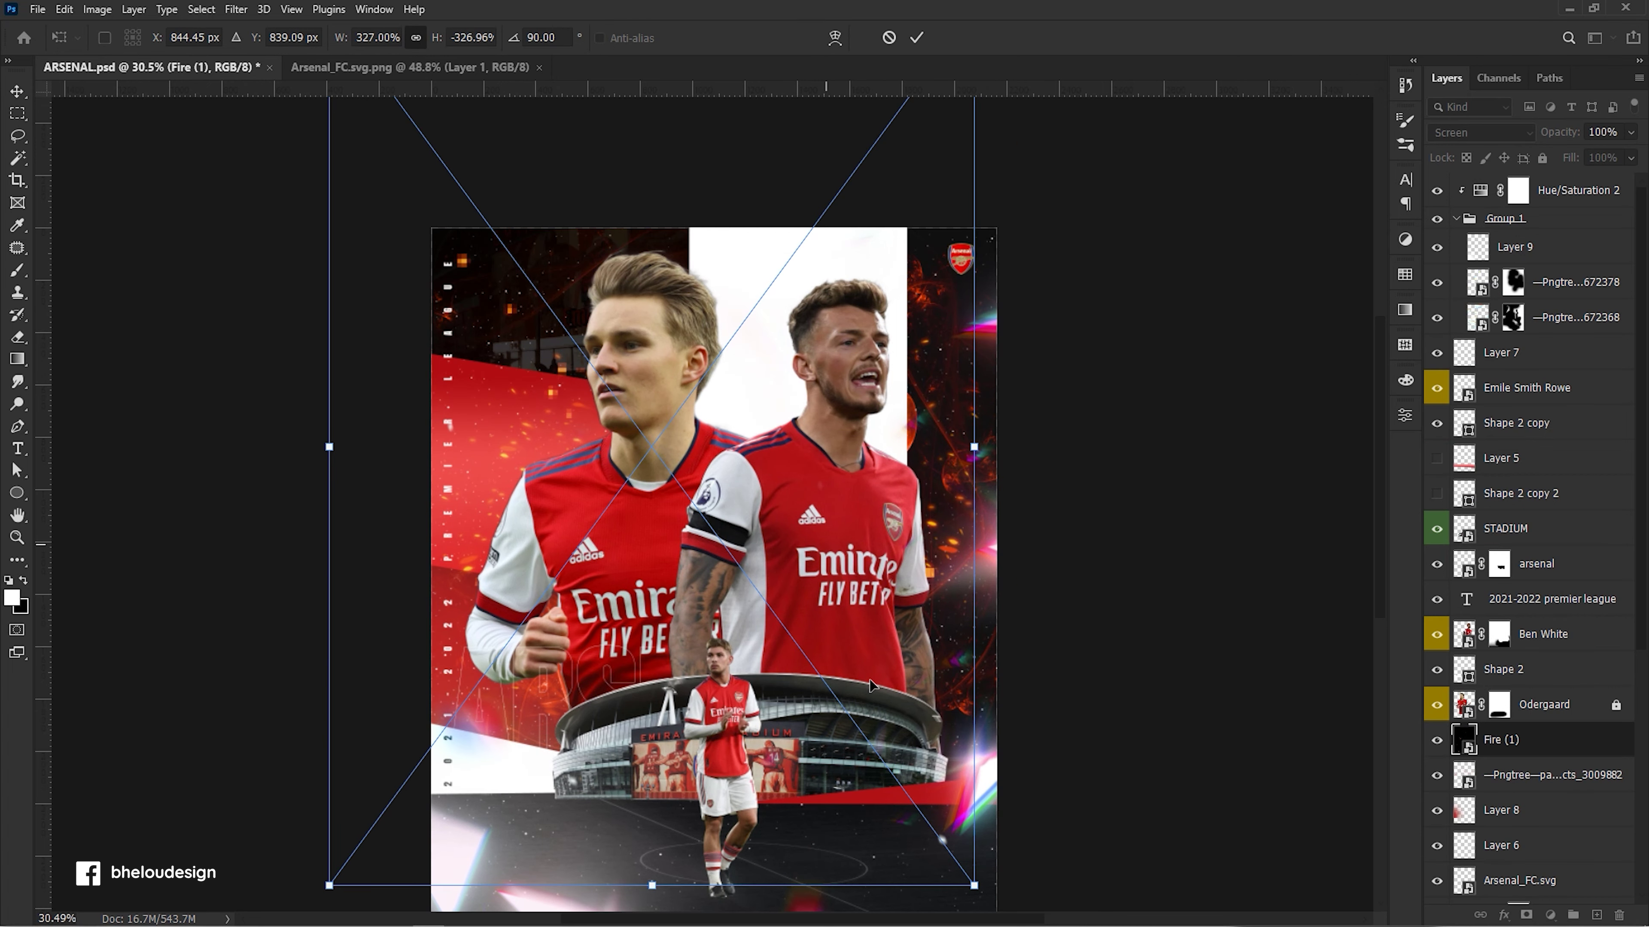
pyautogui.moveTo(975, 883); pyautogui.dragTo(828, 679)
pyautogui.moveTo(652, 446); pyautogui.dragTo(559, 406)
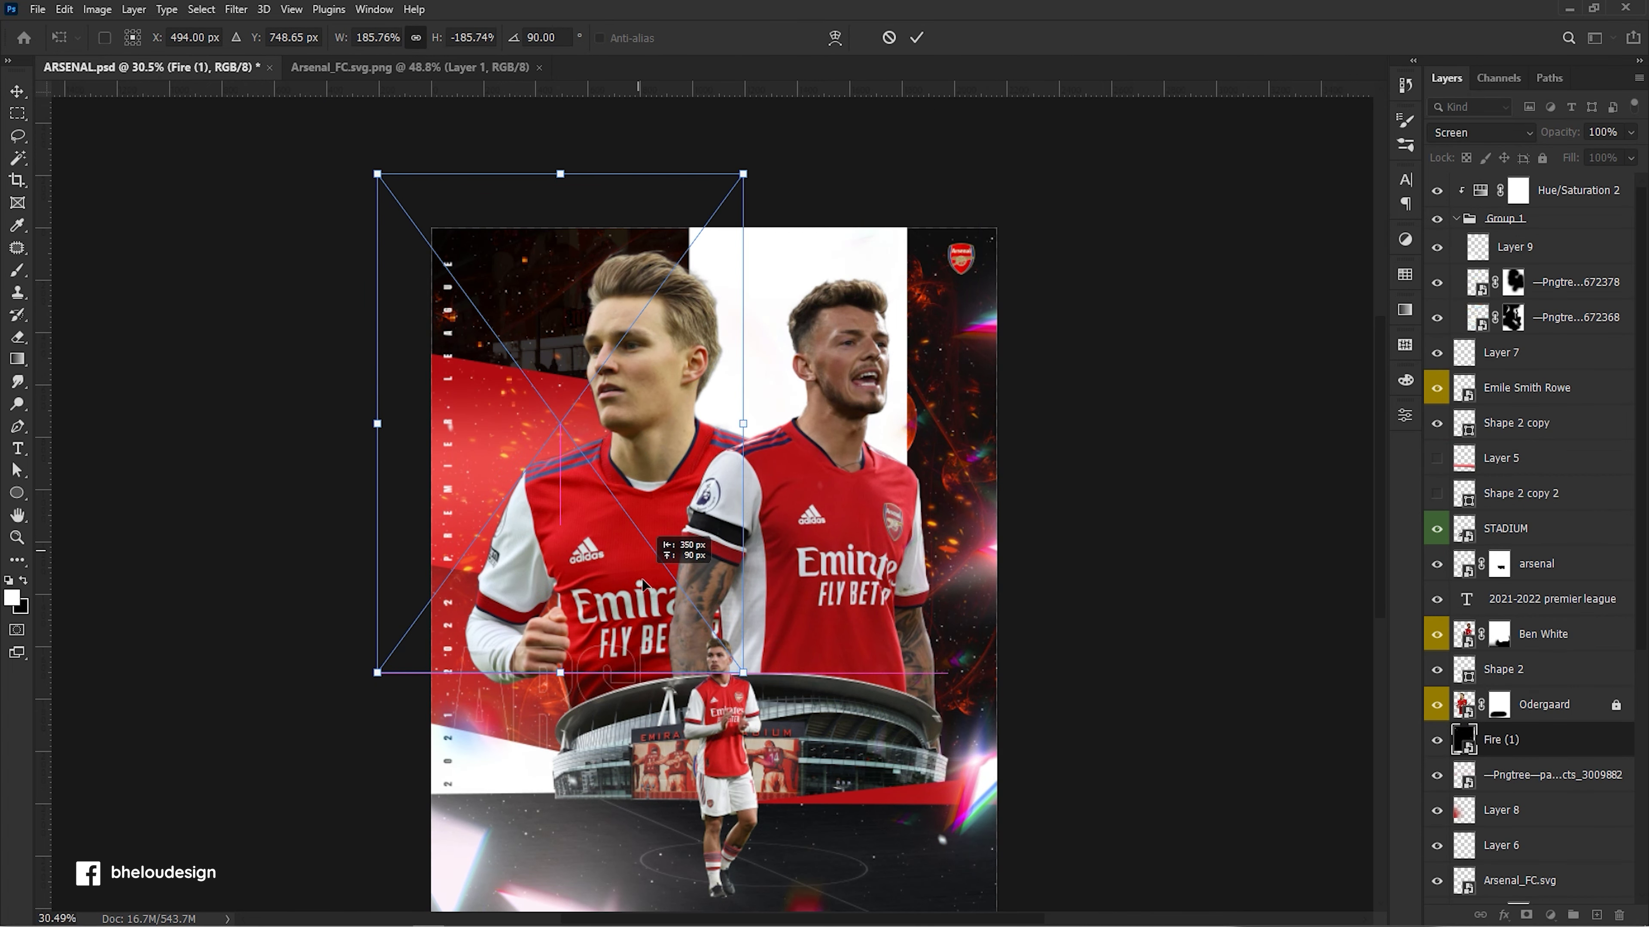
pyautogui.press('Return')
pyautogui.scroll(3, 608, 495)
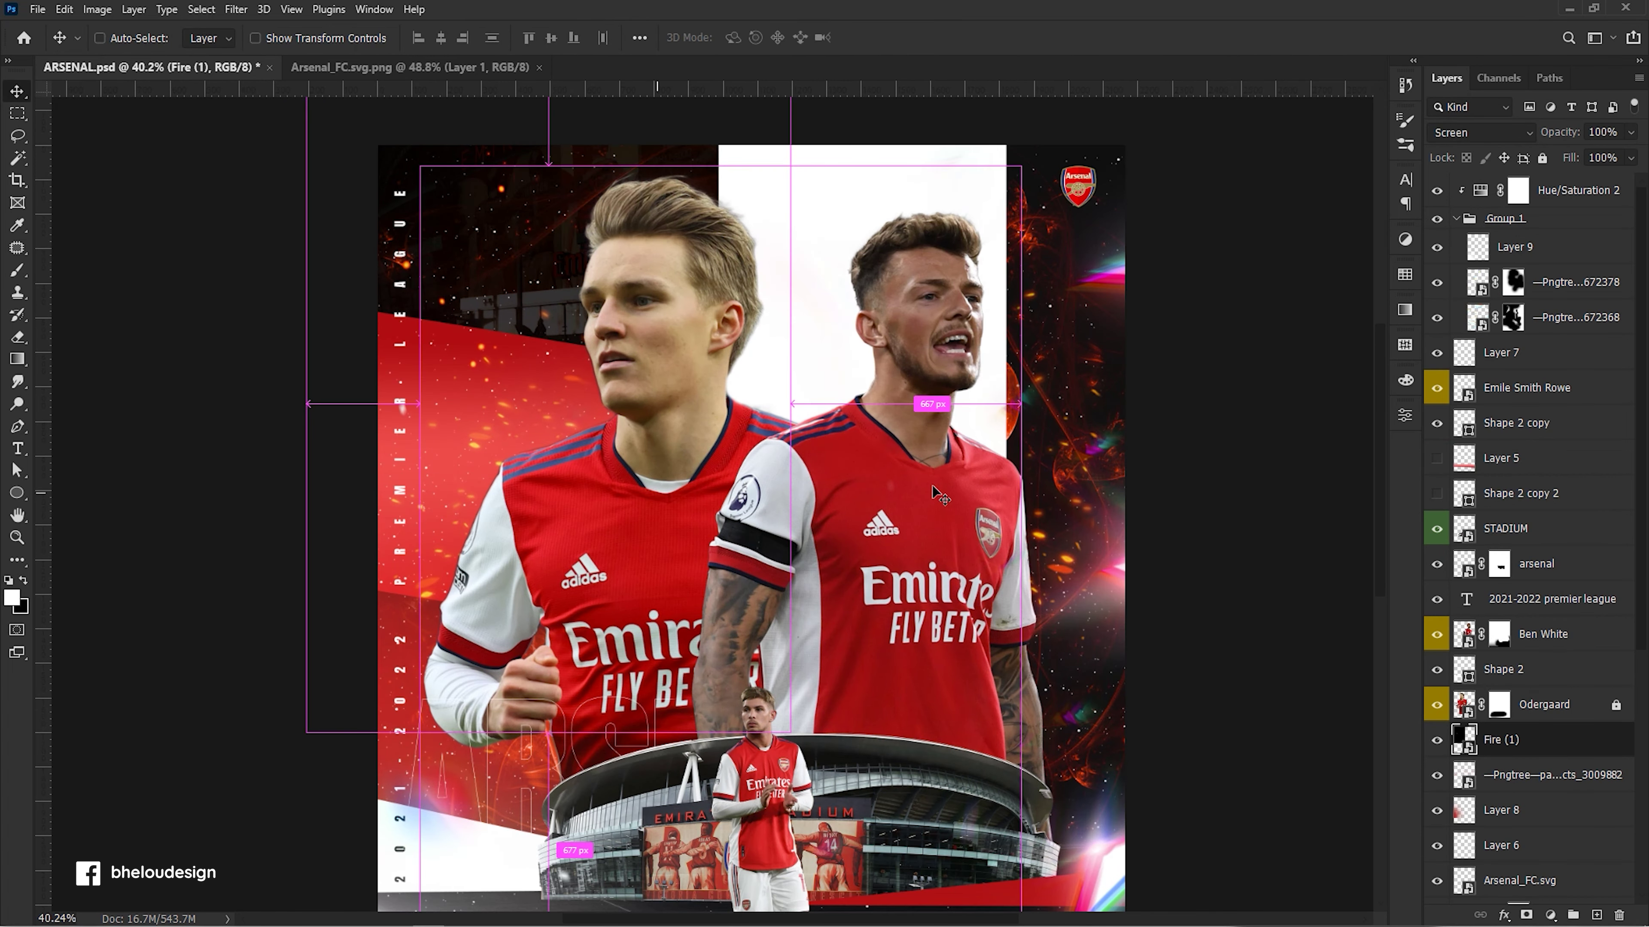
pyautogui.scroll(-5, 1132, 478)
pyautogui.scroll(2, 1133, 477)
pyautogui.scroll(4, 1133, 477)
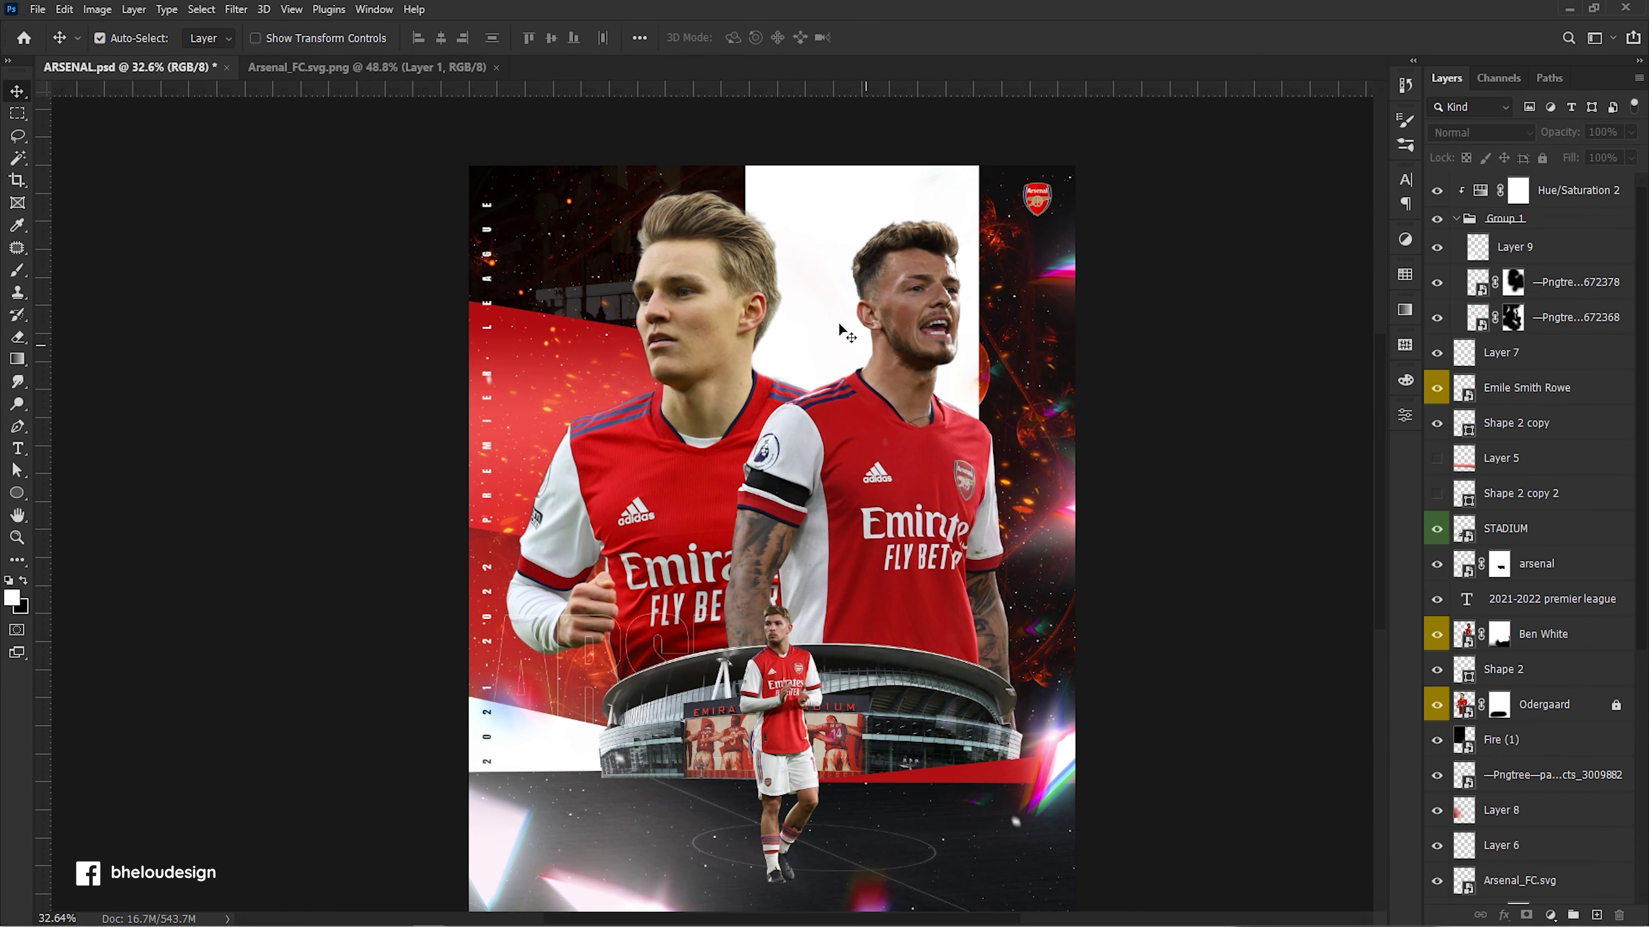
# Add an Outer Glow layer style to Rectangle 1 and save the poster.
pyautogui.click(840, 326)
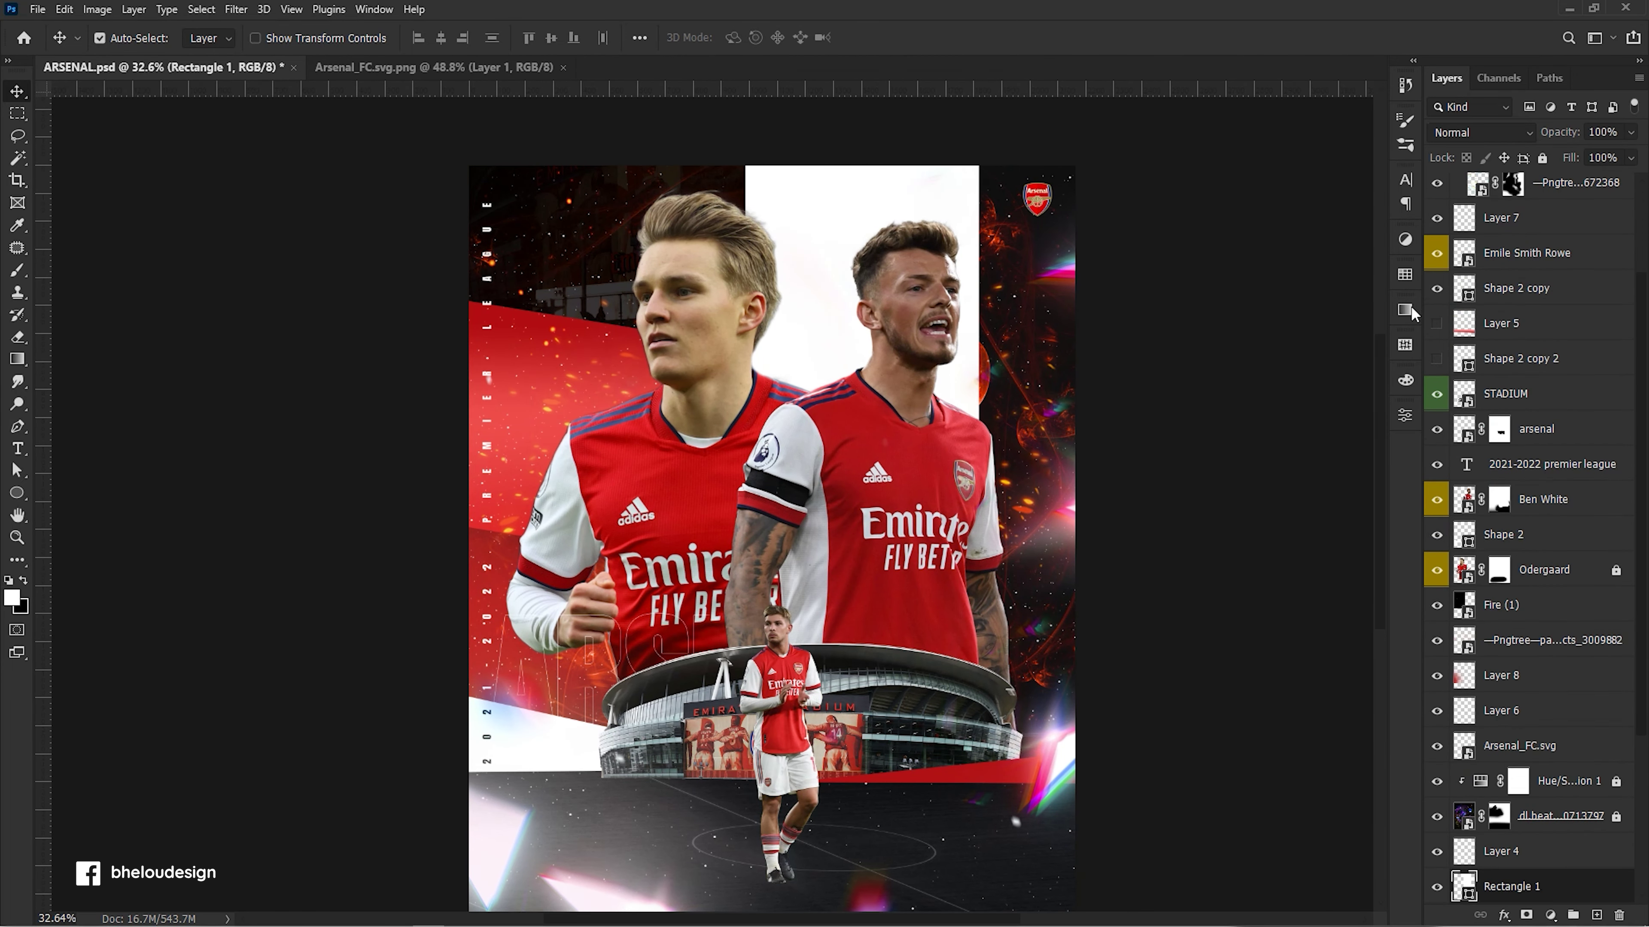
pyautogui.rightClick(1536, 887)
pyautogui.click(1484, 163)
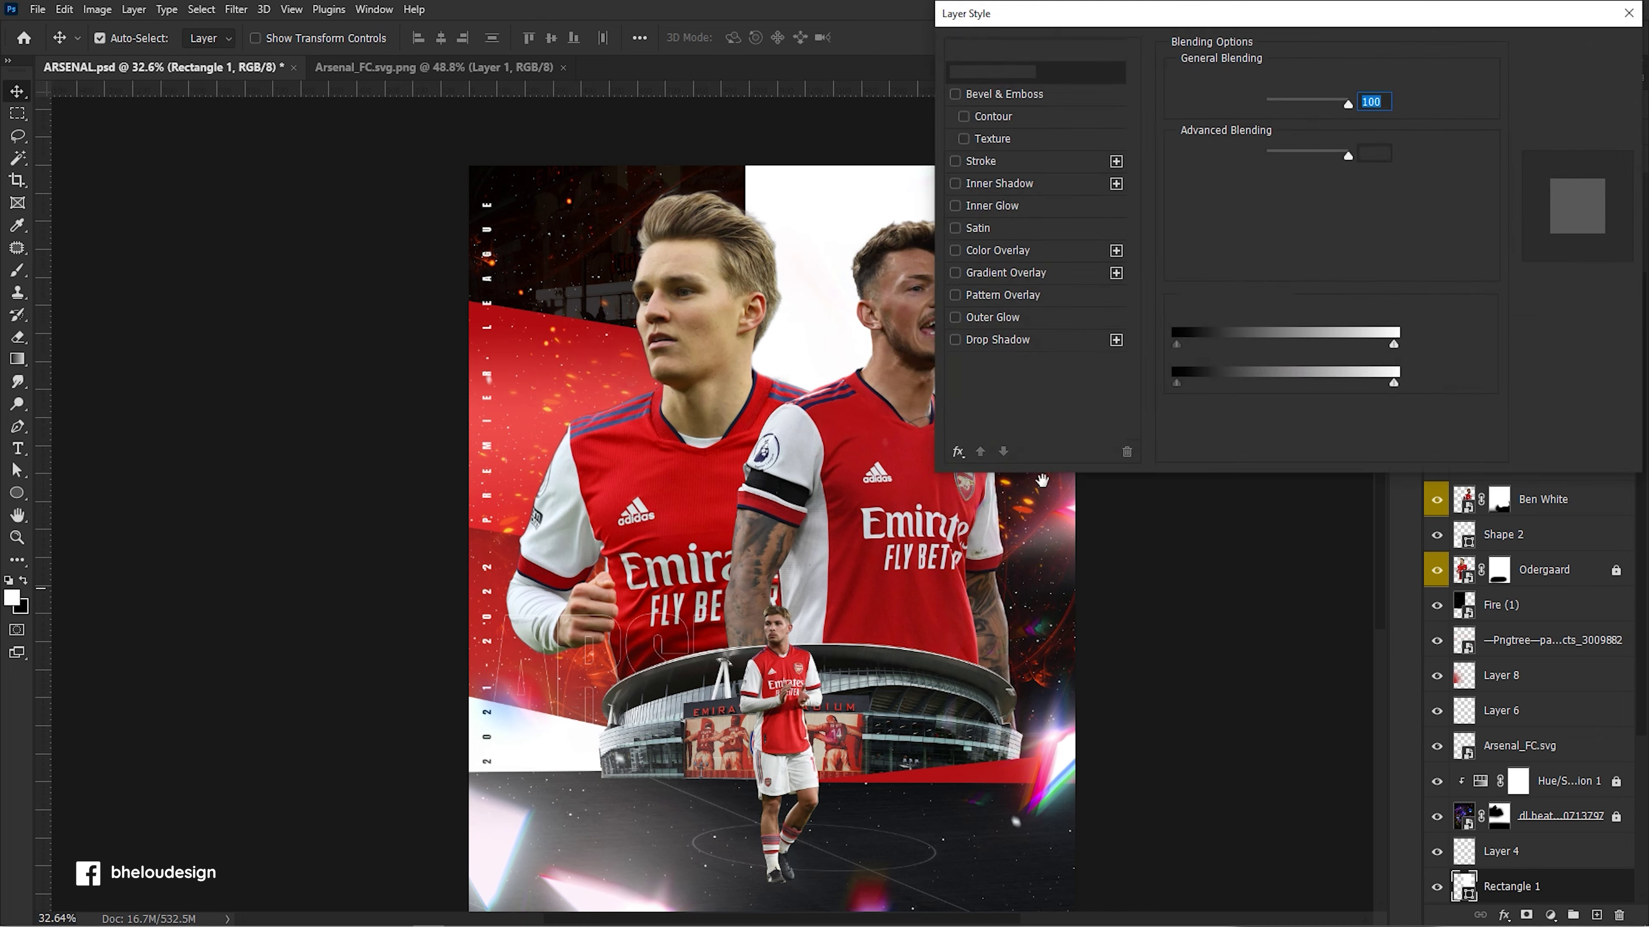
pyautogui.click(1037, 319)
pyautogui.press('Return')
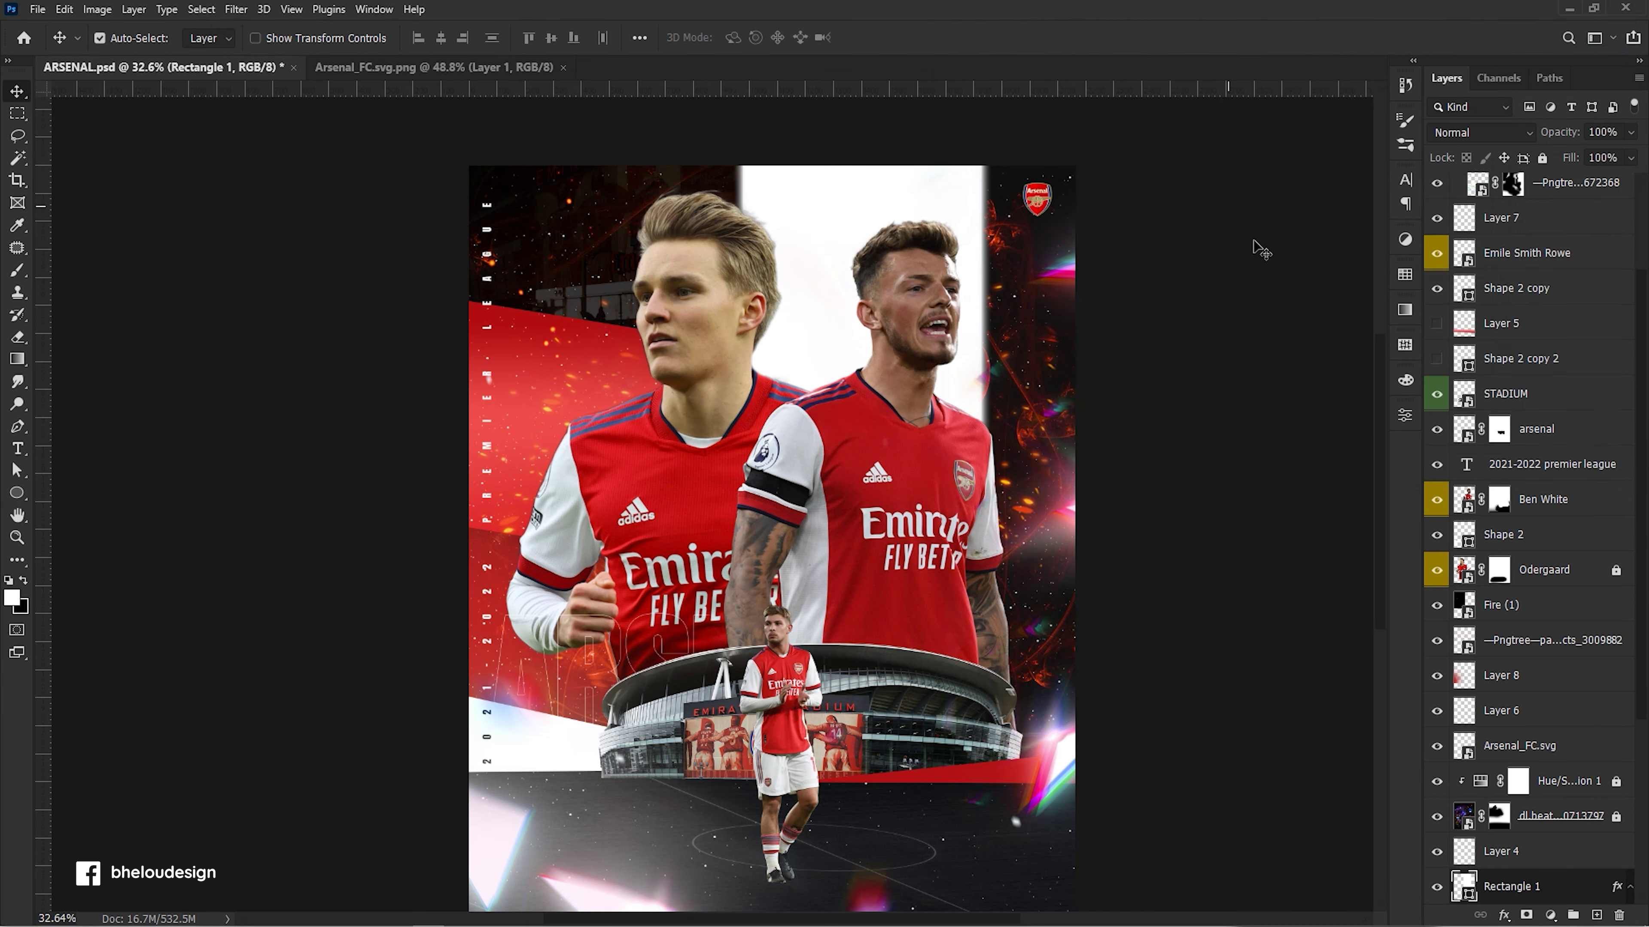
pyautogui.scroll(3, 1055, 510)
pyautogui.hotkey('ctrl', 's')
pyautogui.scroll(5, 1055, 509)
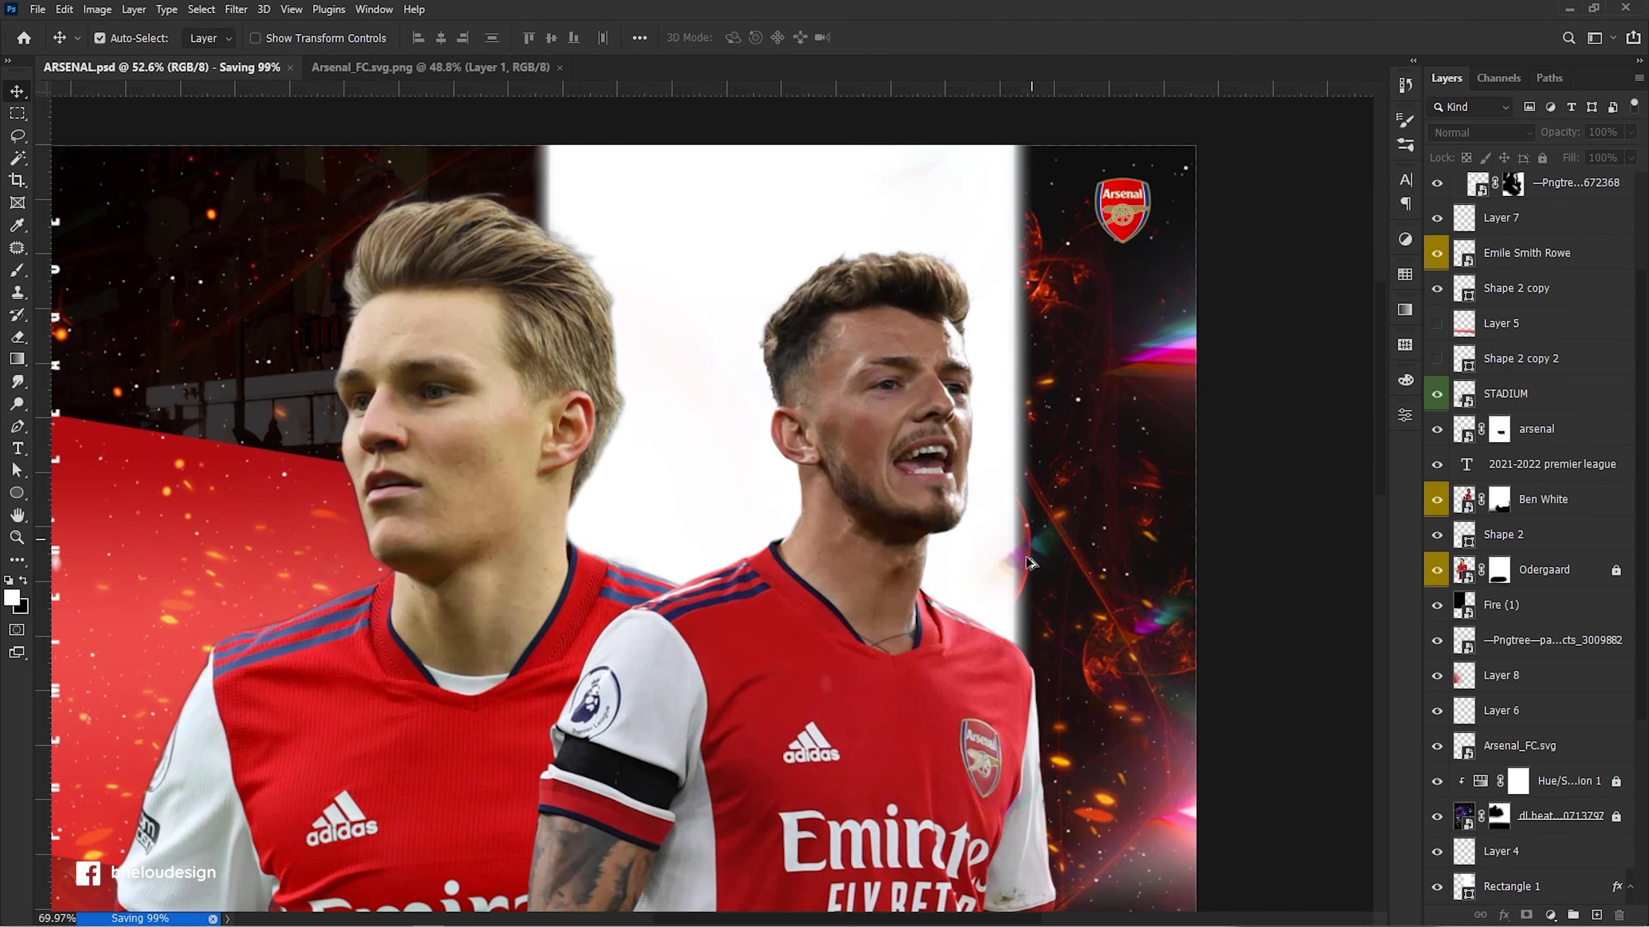
# Target the top light-effect layer's mask with a brush shrunk to size 25.
pyautogui.click(1512, 185)
pyautogui.press('b')
pyautogui.press('[')
pyautogui.press('[')
pyautogui.press('[')
pyautogui.press('[')
pyautogui.press('[')
pyautogui.press('[')
pyautogui.press('[')
pyautogui.press('[')
pyautogui.press('[')
# Sample a face colour and re-clip Layer 18 onto the Ben White layer.
pyautogui.scroll(-2, 997, 550)
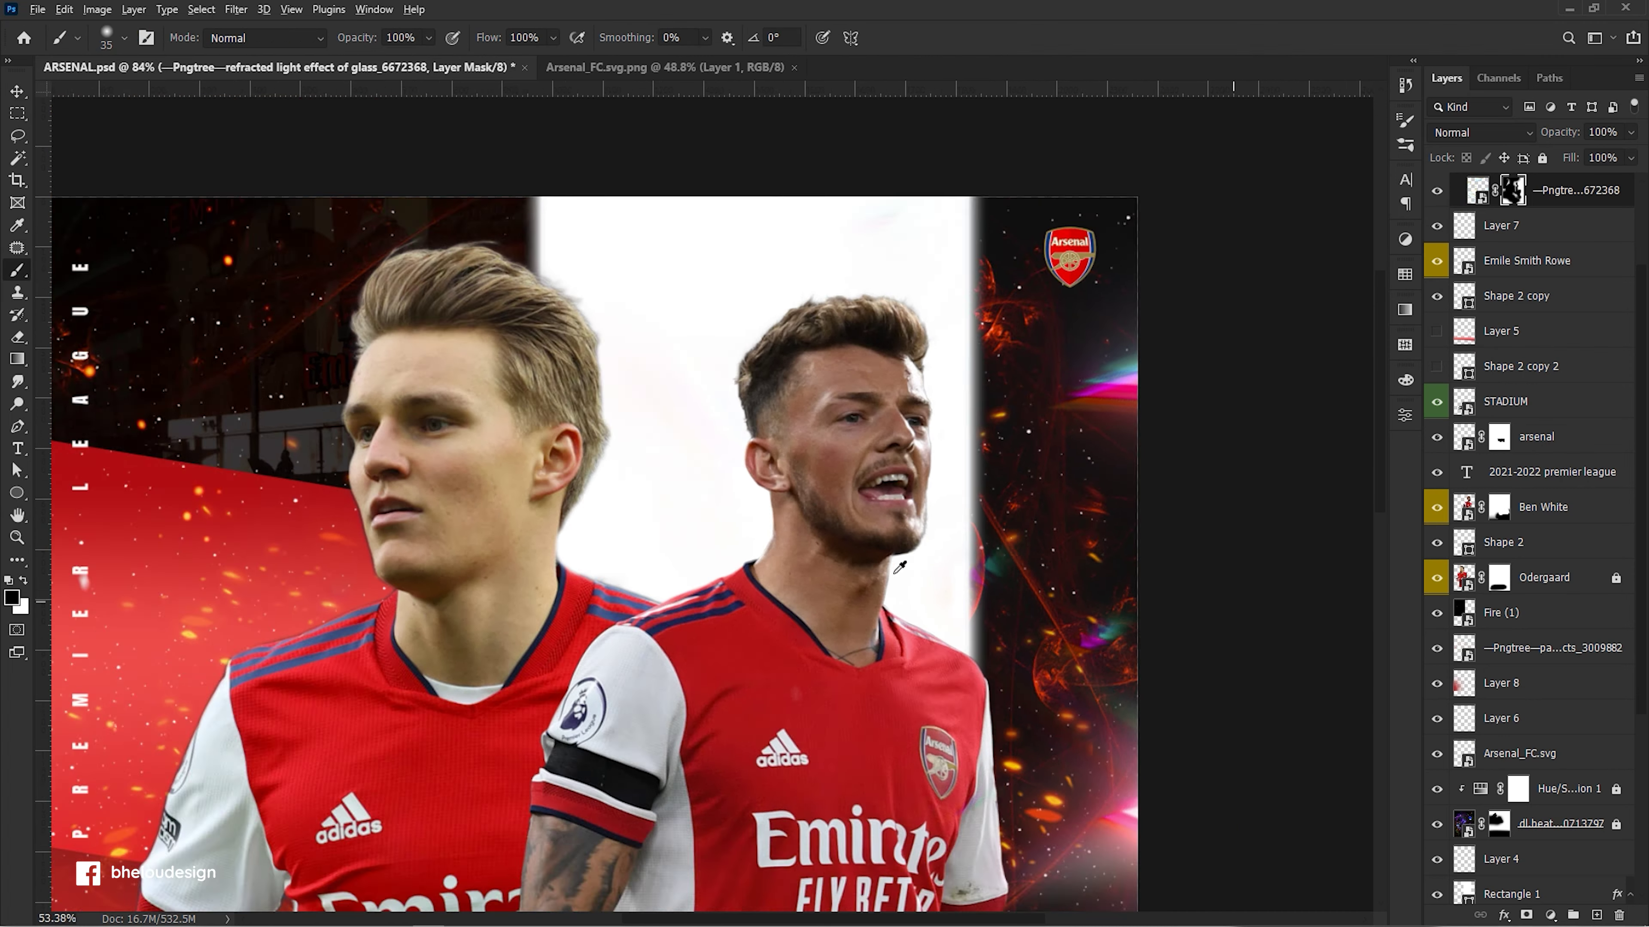
pyautogui.scroll(-3, 997, 550)
pyautogui.scroll(2, 997, 550)
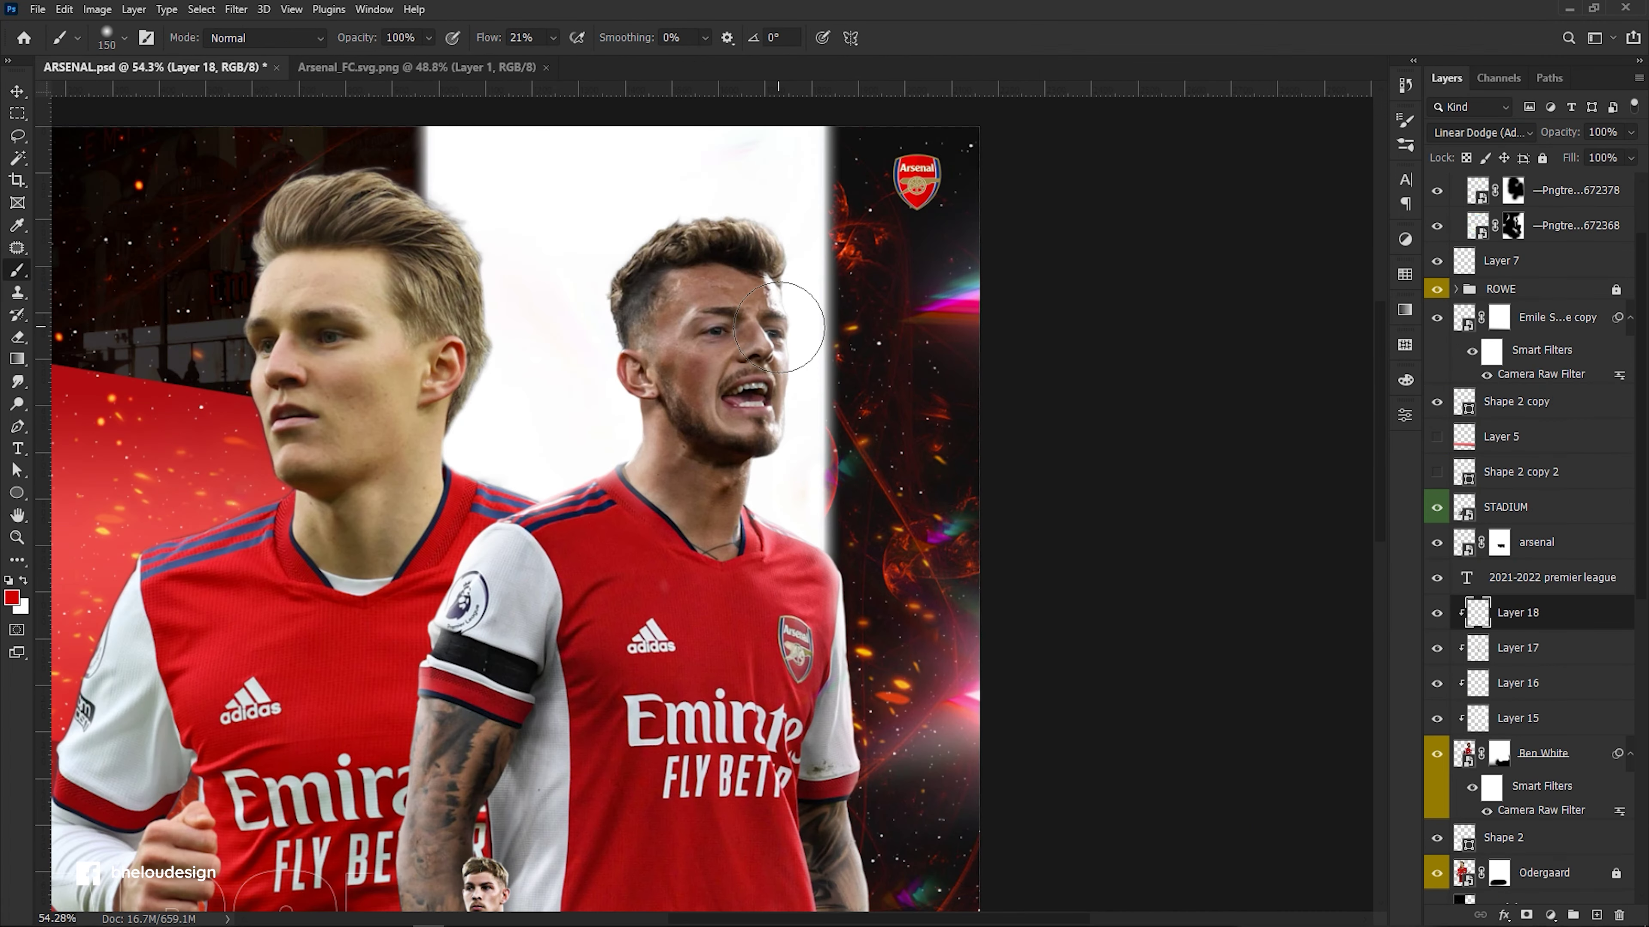
pyautogui.scroll(2, 774, 298)
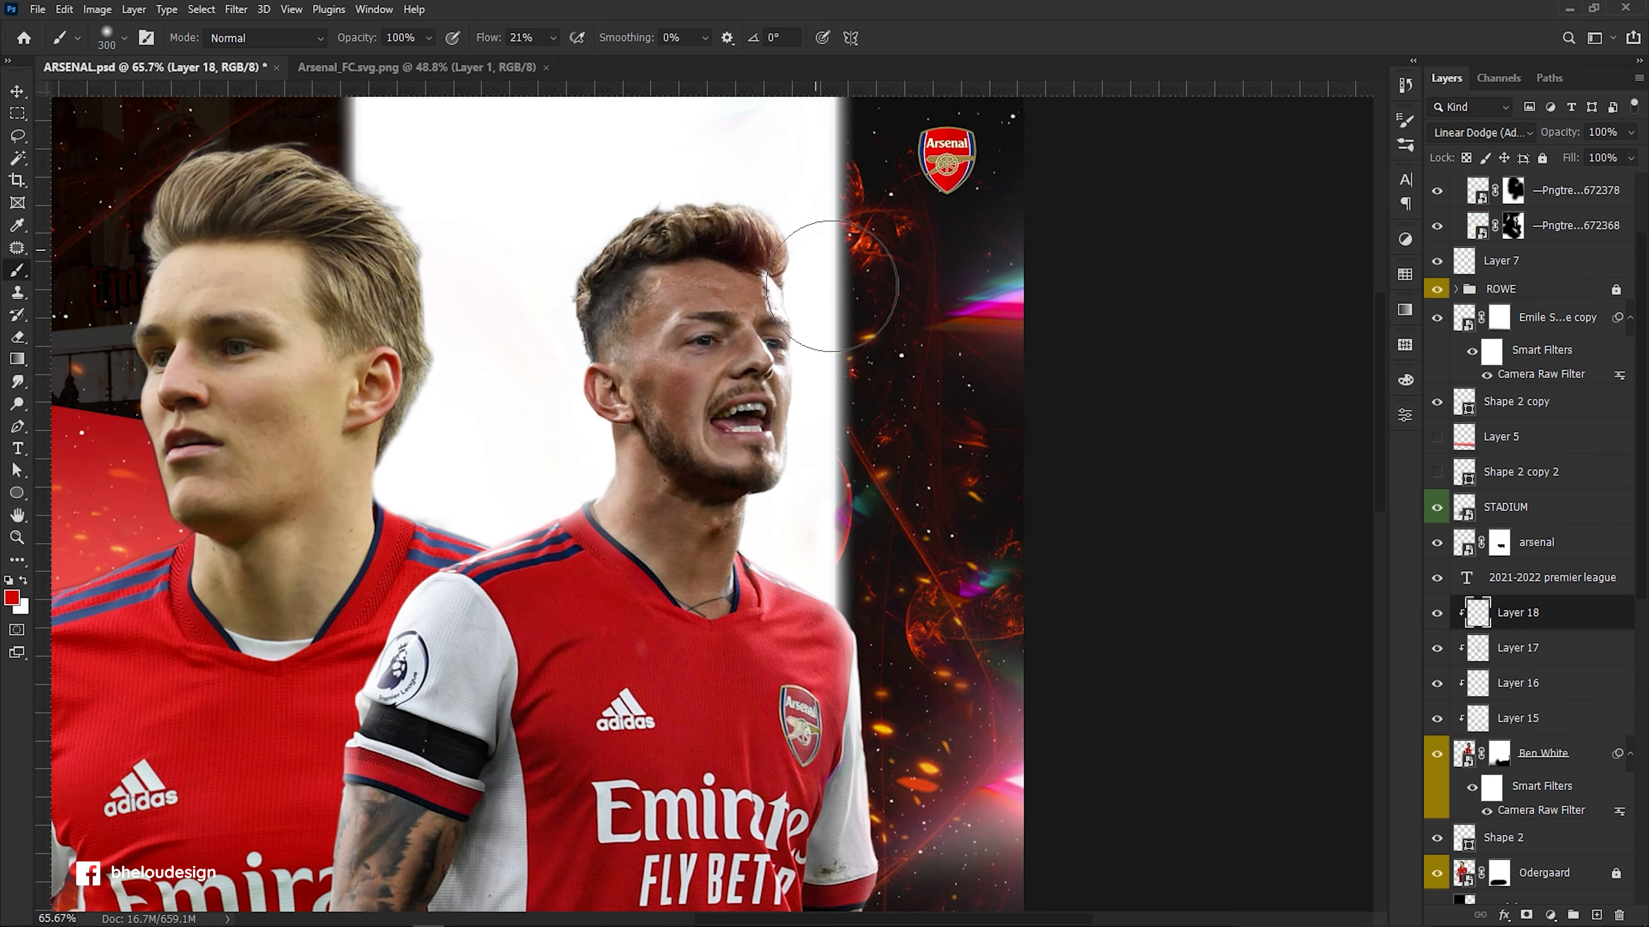
pyautogui.scroll(2, 837, 396)
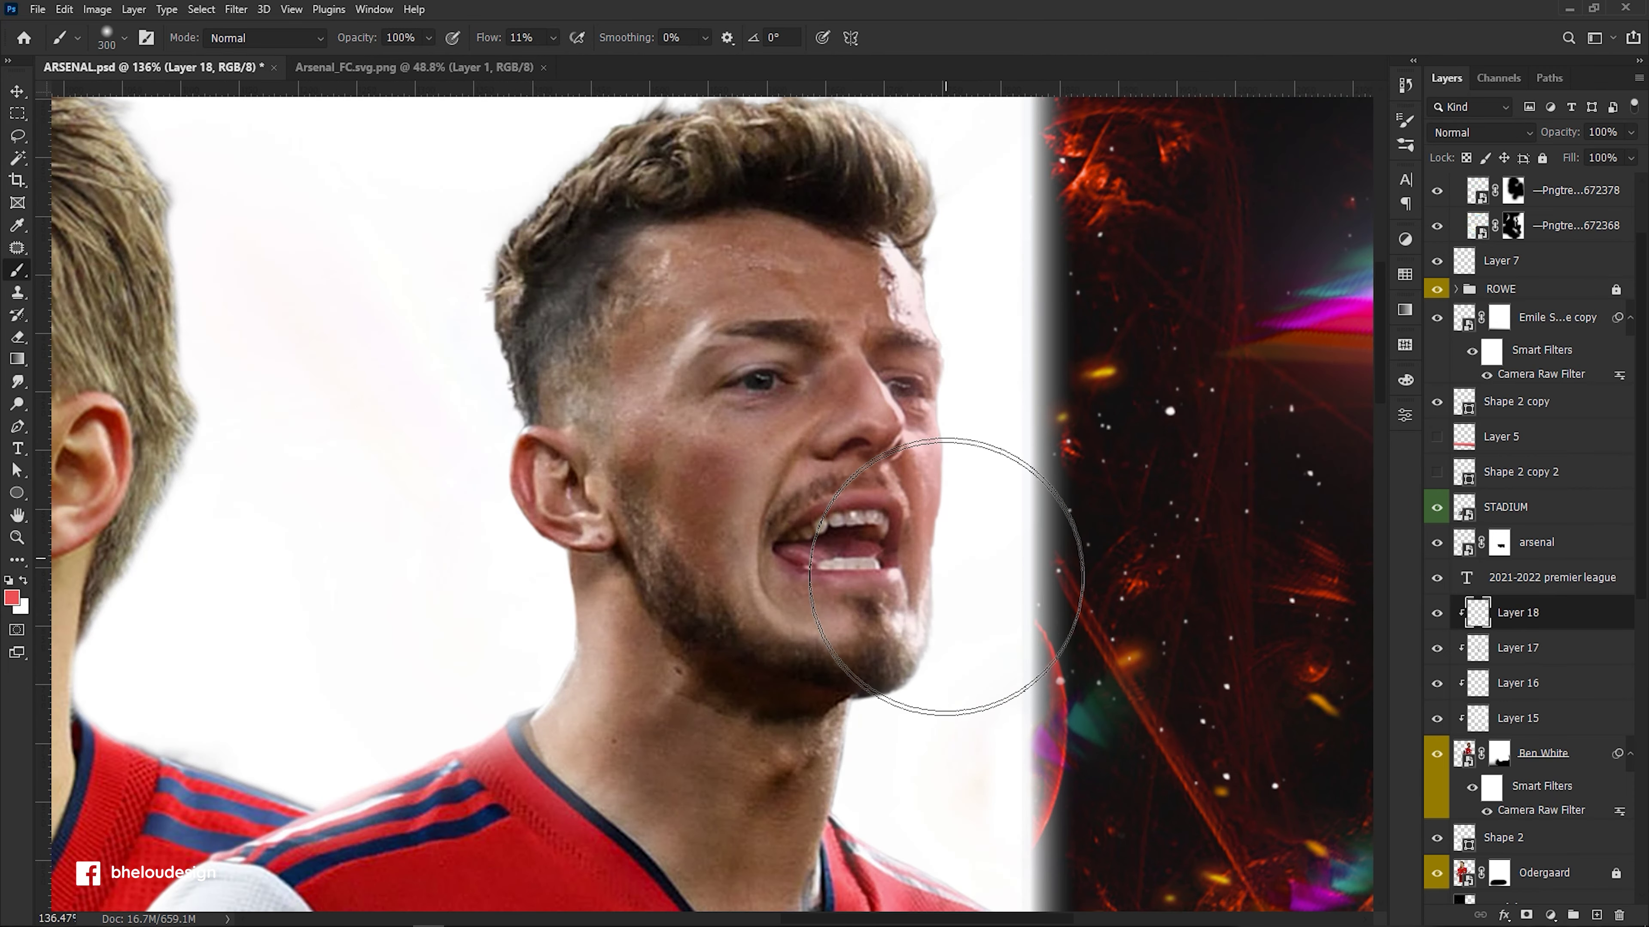
pyautogui.keyDown('alt'); pyautogui.click(695, 476); pyautogui.keyUp('alt')
pyautogui.keyDown('alt'); pyautogui.click(1460, 630); pyautogui.keyUp('alt')
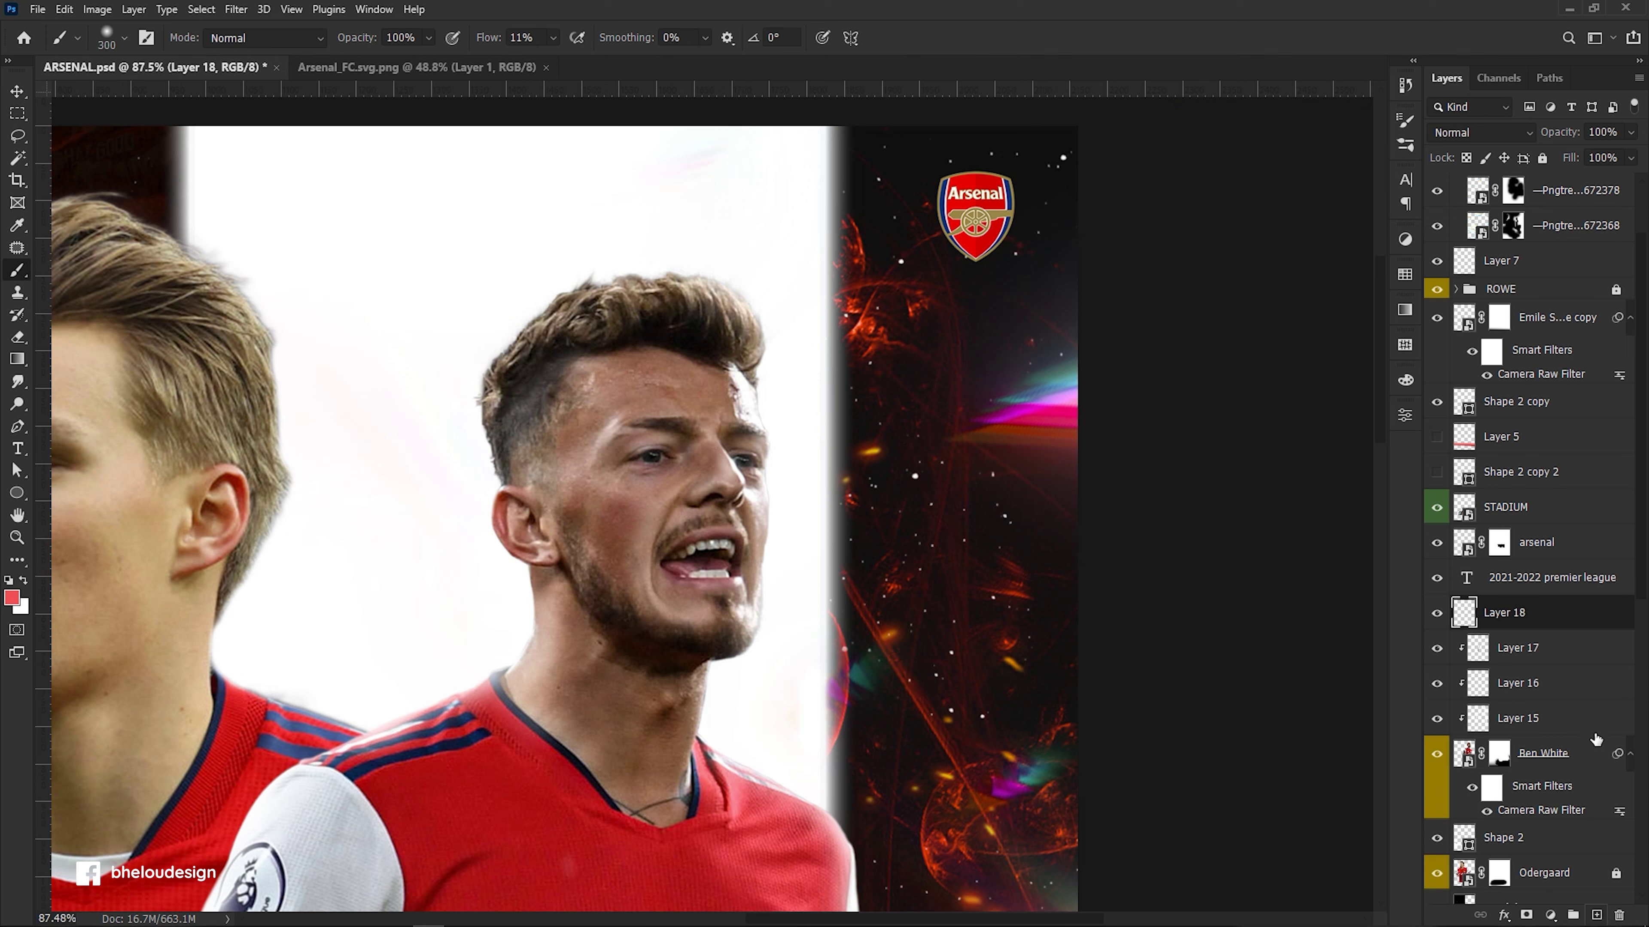
pyautogui.keyDown('alt'); pyautogui.click(1580, 624); pyautogui.keyUp('alt')
# Set Layer 18 to Linear Dodge (Add) and brush a faint pink glow on the cheek.
pyautogui.click(11, 597)
pyautogui.moveTo(1027, 491); pyautogui.dragTo(980, 452)
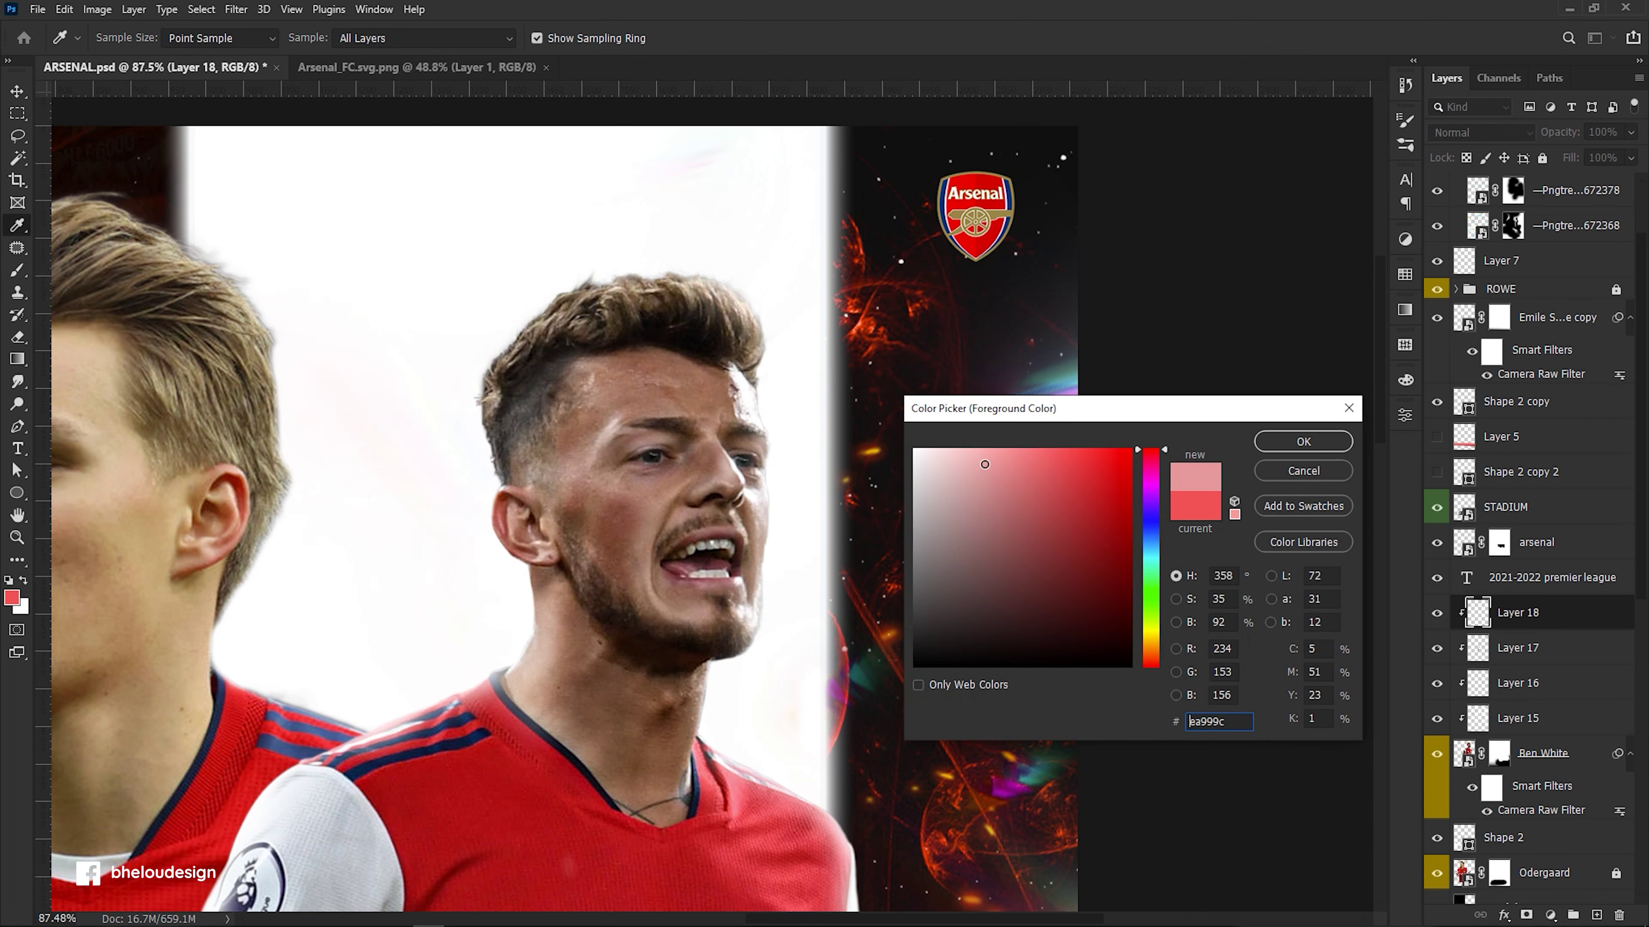
pyautogui.click(1304, 442)
pyautogui.press('b')
pyautogui.click(1480, 131)
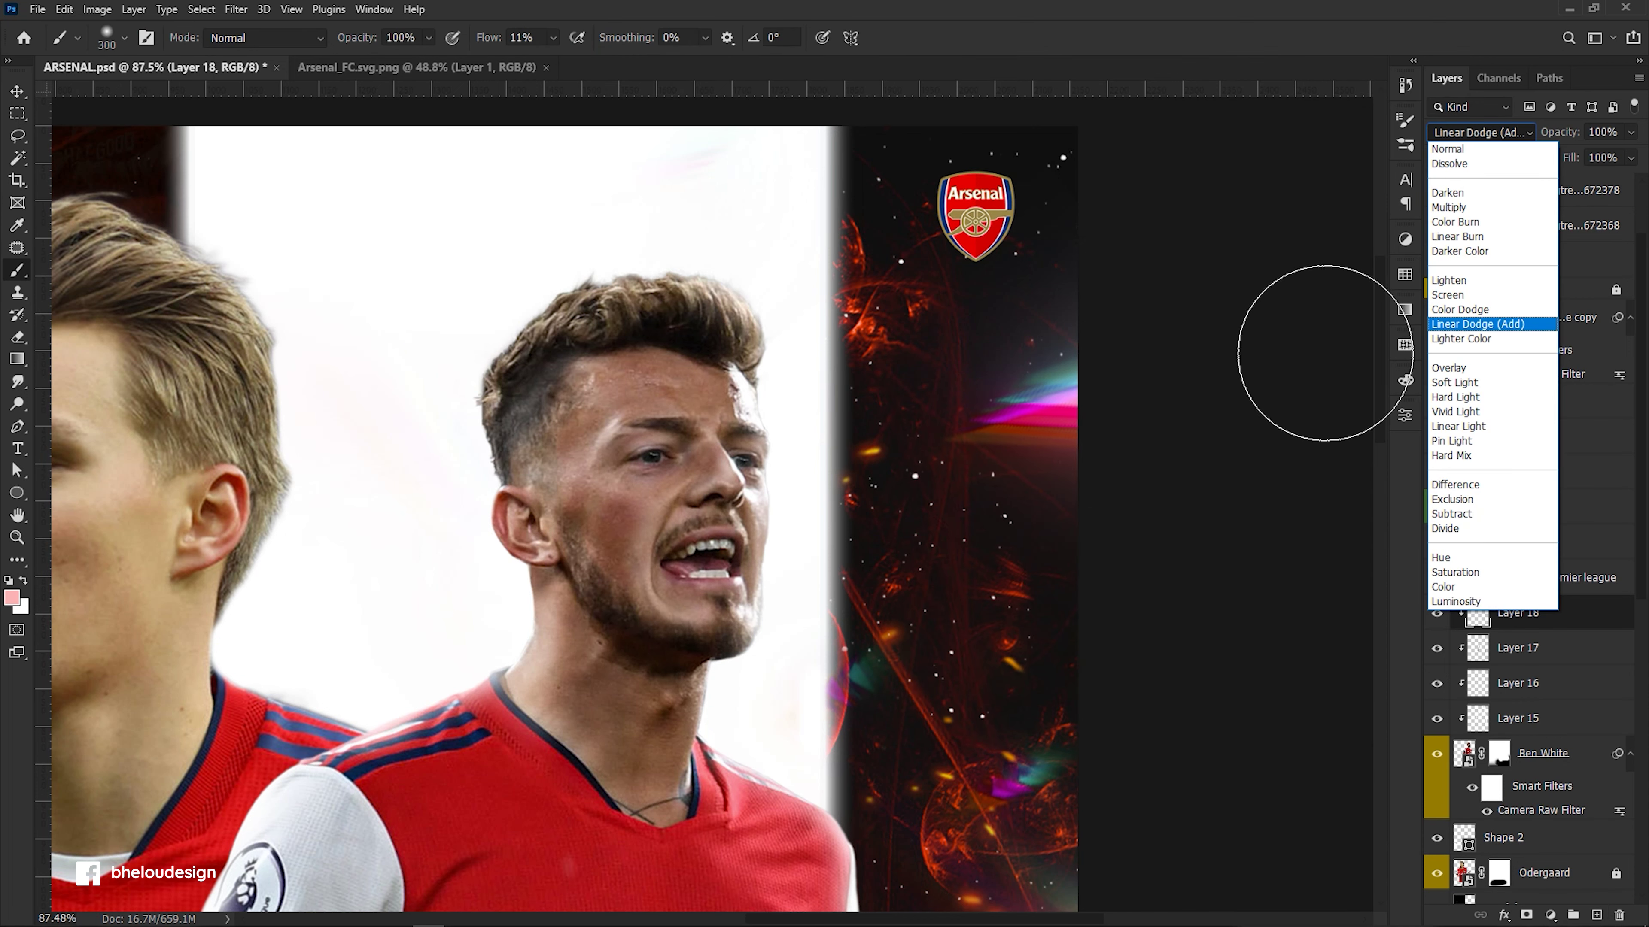
pyautogui.click(1490, 321)
pyautogui.moveTo(792, 390)
pyautogui.mouseDown()
pyautogui.moveTo(791, 608)
pyautogui.moveTo(791, 386)
pyautogui.moveTo(715, 416)
pyautogui.mouseUp()
# Switch to a deeper red and paint a red tint over Ben White's hair.
pyautogui.scroll(-3, 715, 416)
pyautogui.scroll(3, 767, 513)
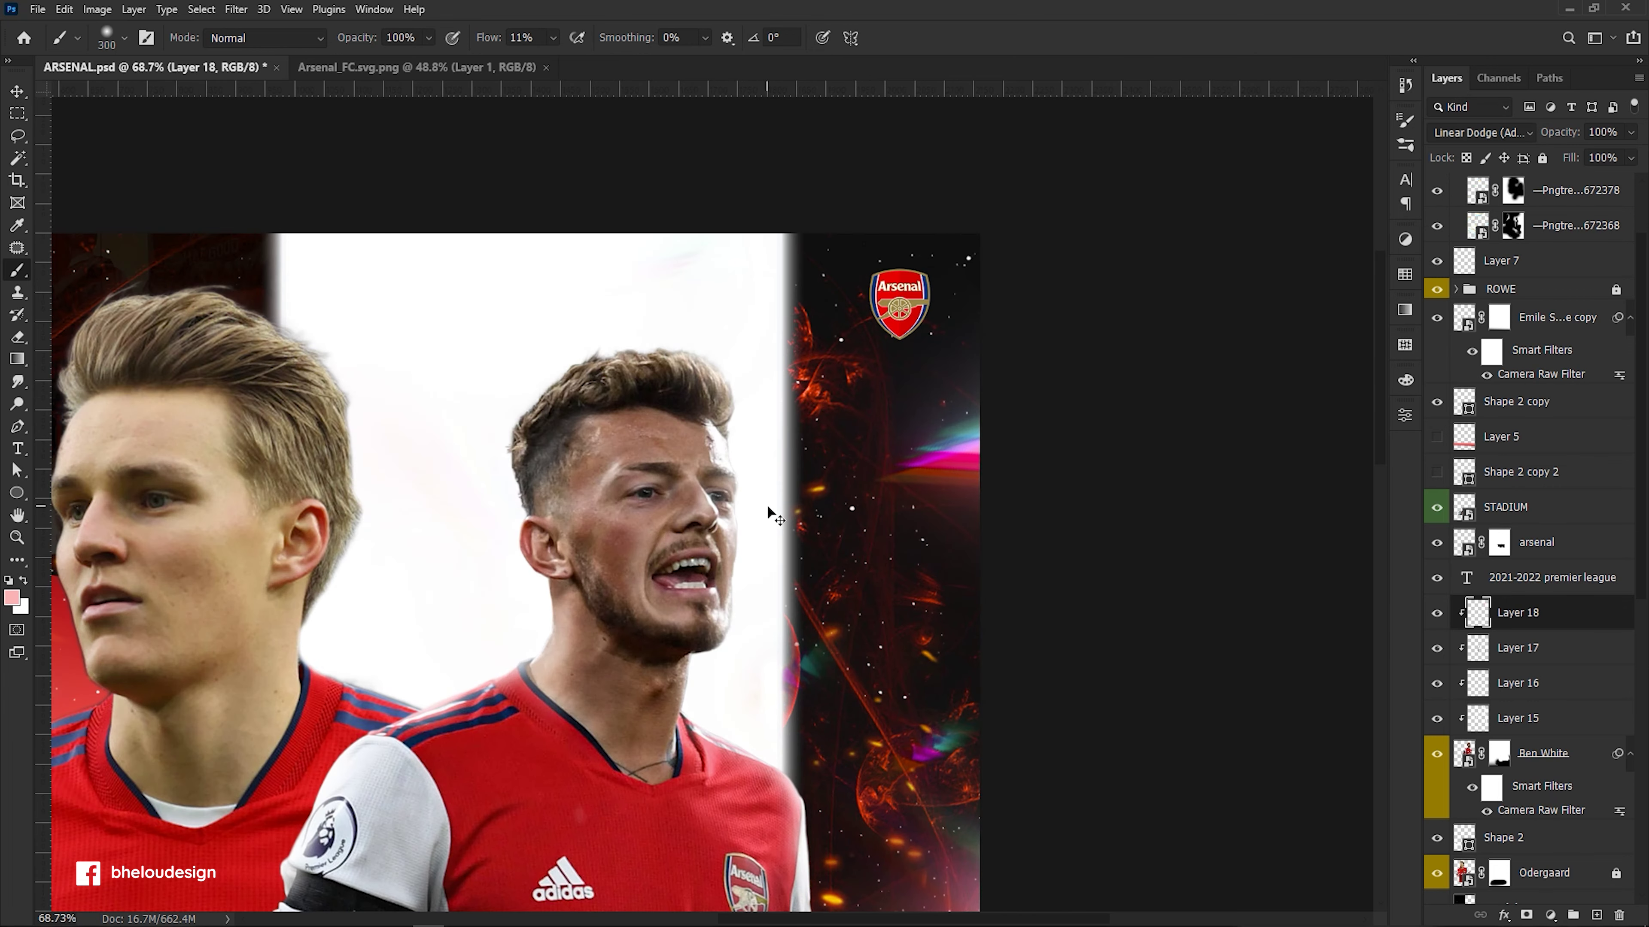
pyautogui.click(12, 598)
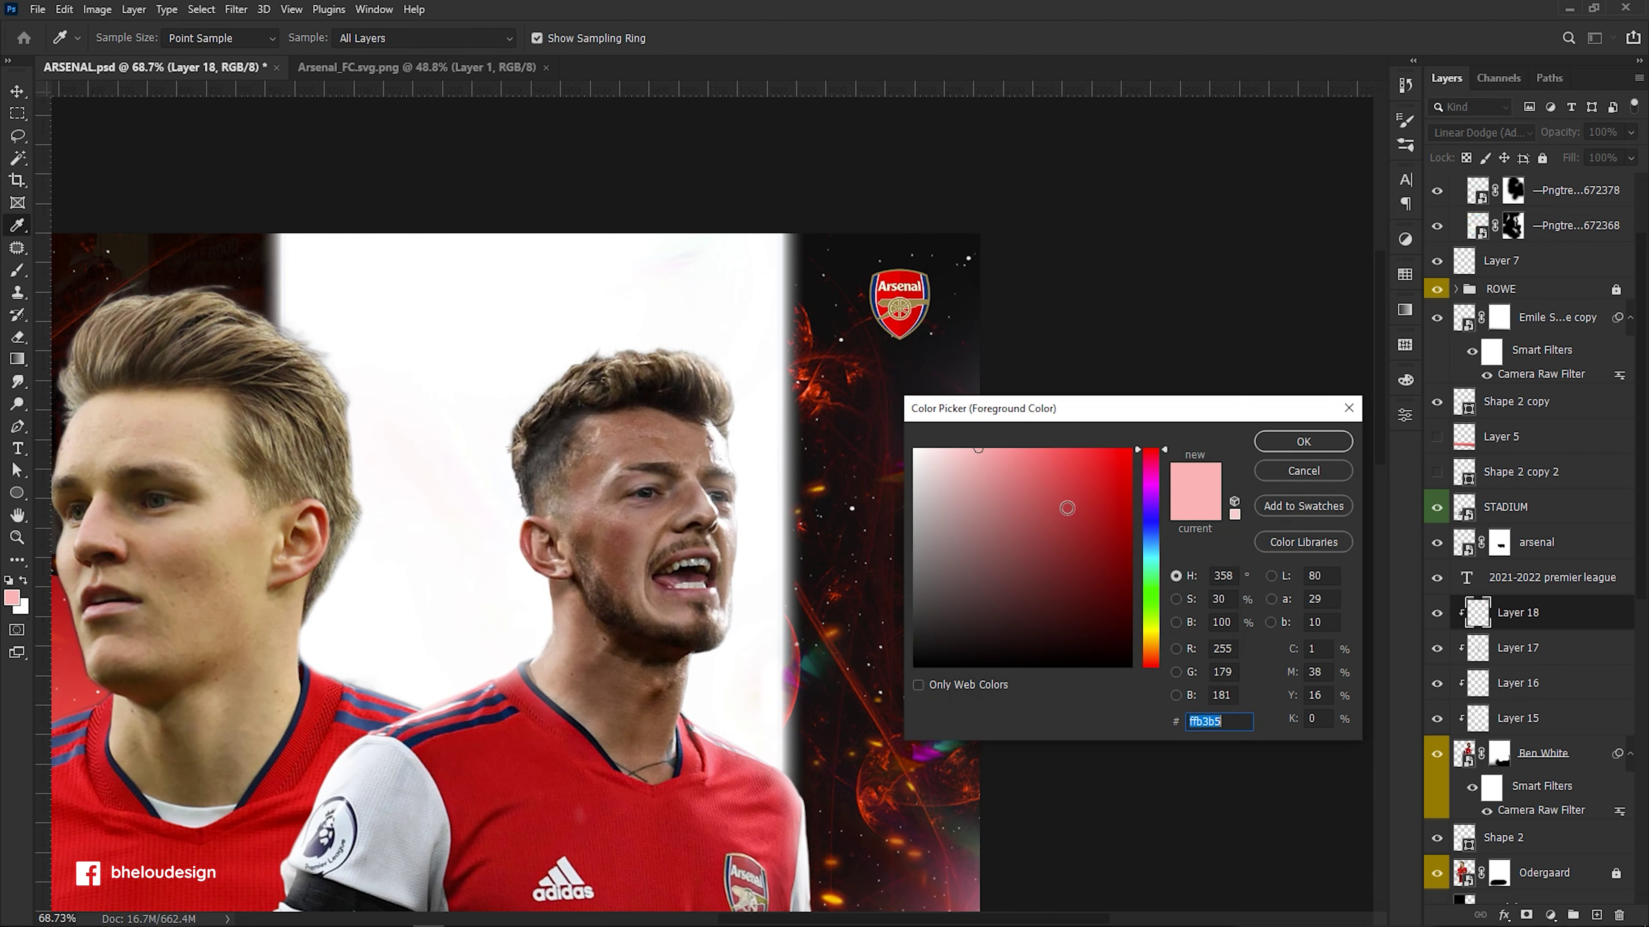
pyautogui.moveTo(1065, 473); pyautogui.dragTo(1080, 479)
pyautogui.click(1305, 441)
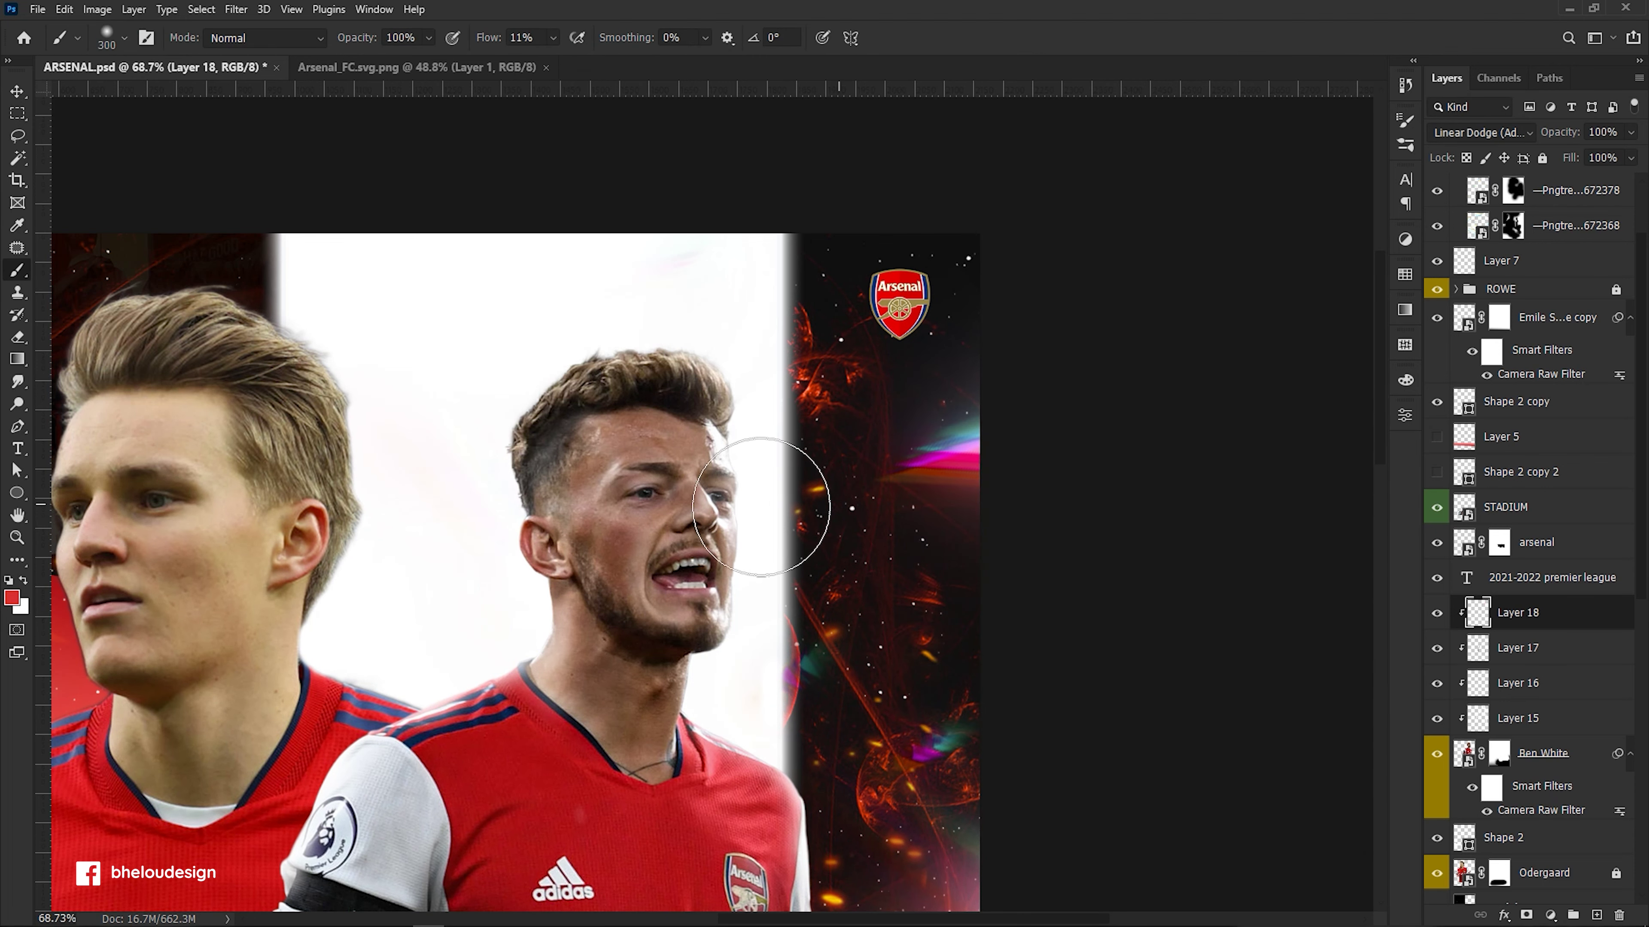
pyautogui.moveTo(747, 422)
pyautogui.mouseDown()
pyautogui.moveTo(750, 475)
pyautogui.moveTo(721, 496)
pyautogui.mouseUp()
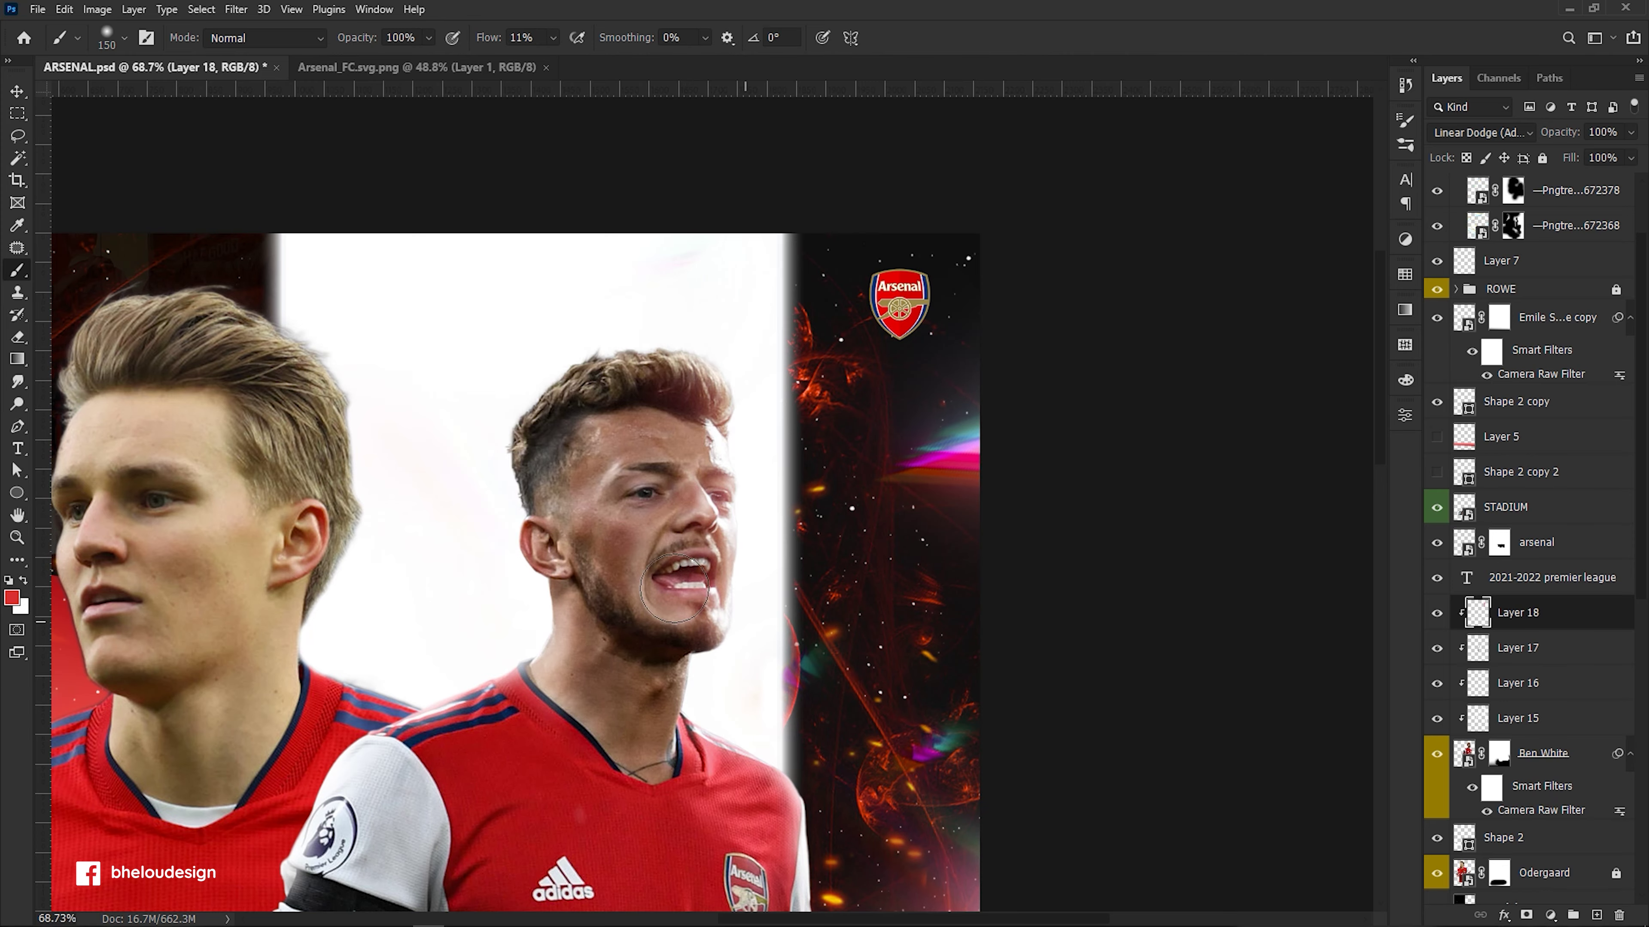
# Lighten the shirt below the sponsor text and tint the black armband red.
pyautogui.scroll(-1, 674, 588)
pyautogui.scroll(-1, 689, 675)
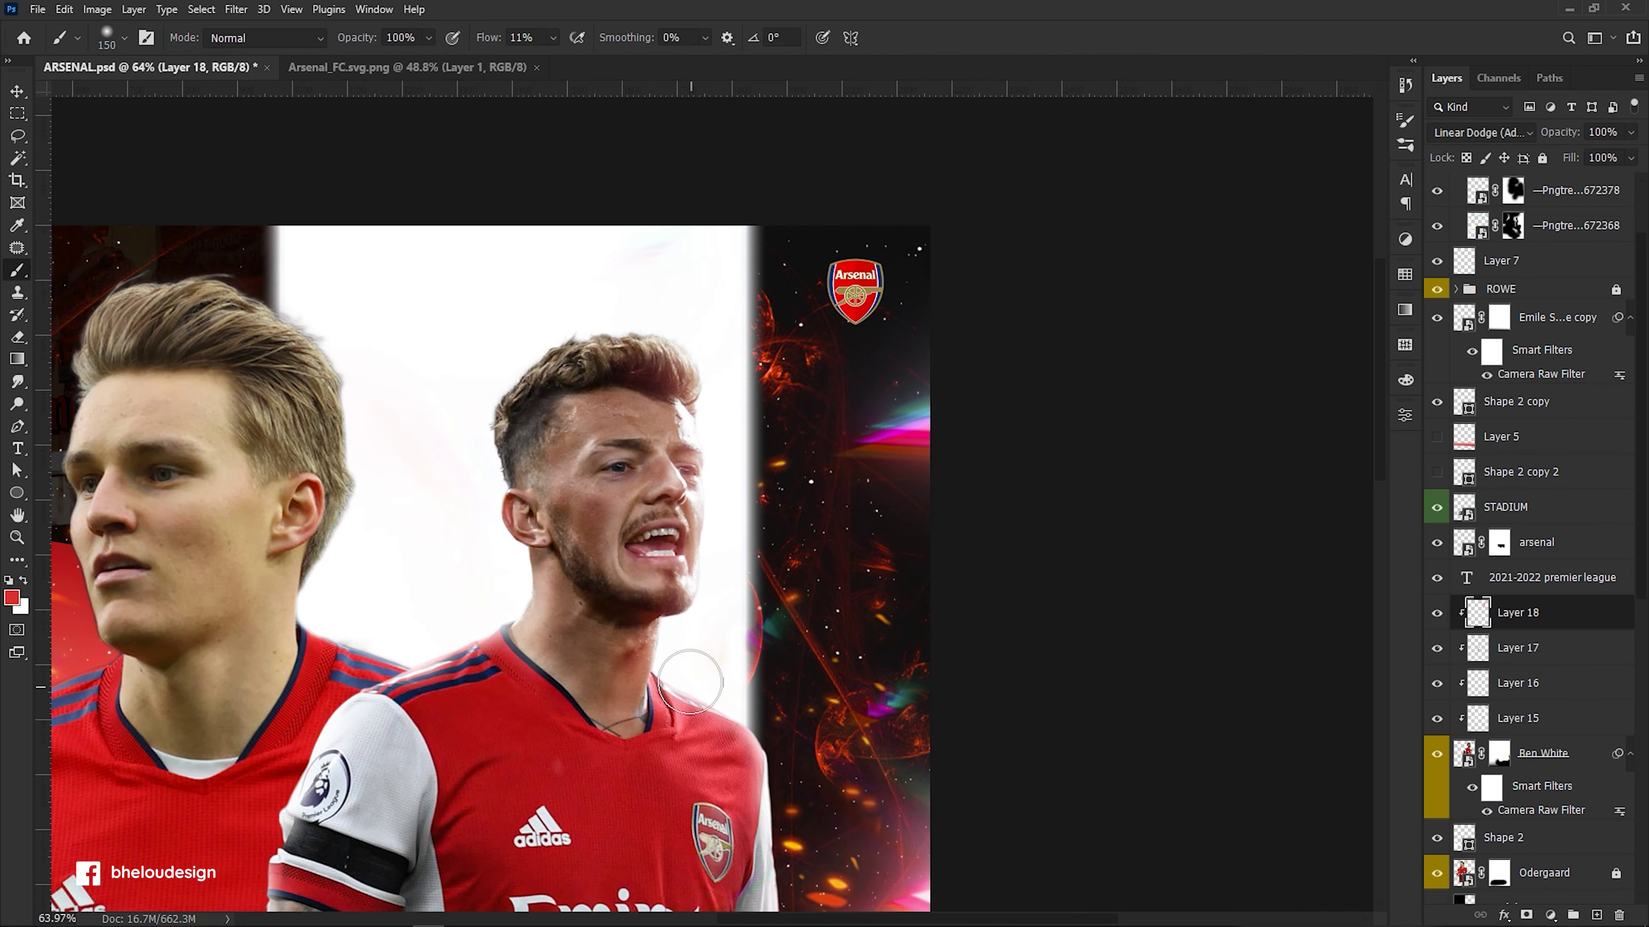
pyautogui.scroll(-1, 714, 754)
pyautogui.scroll(-3, 717, 808)
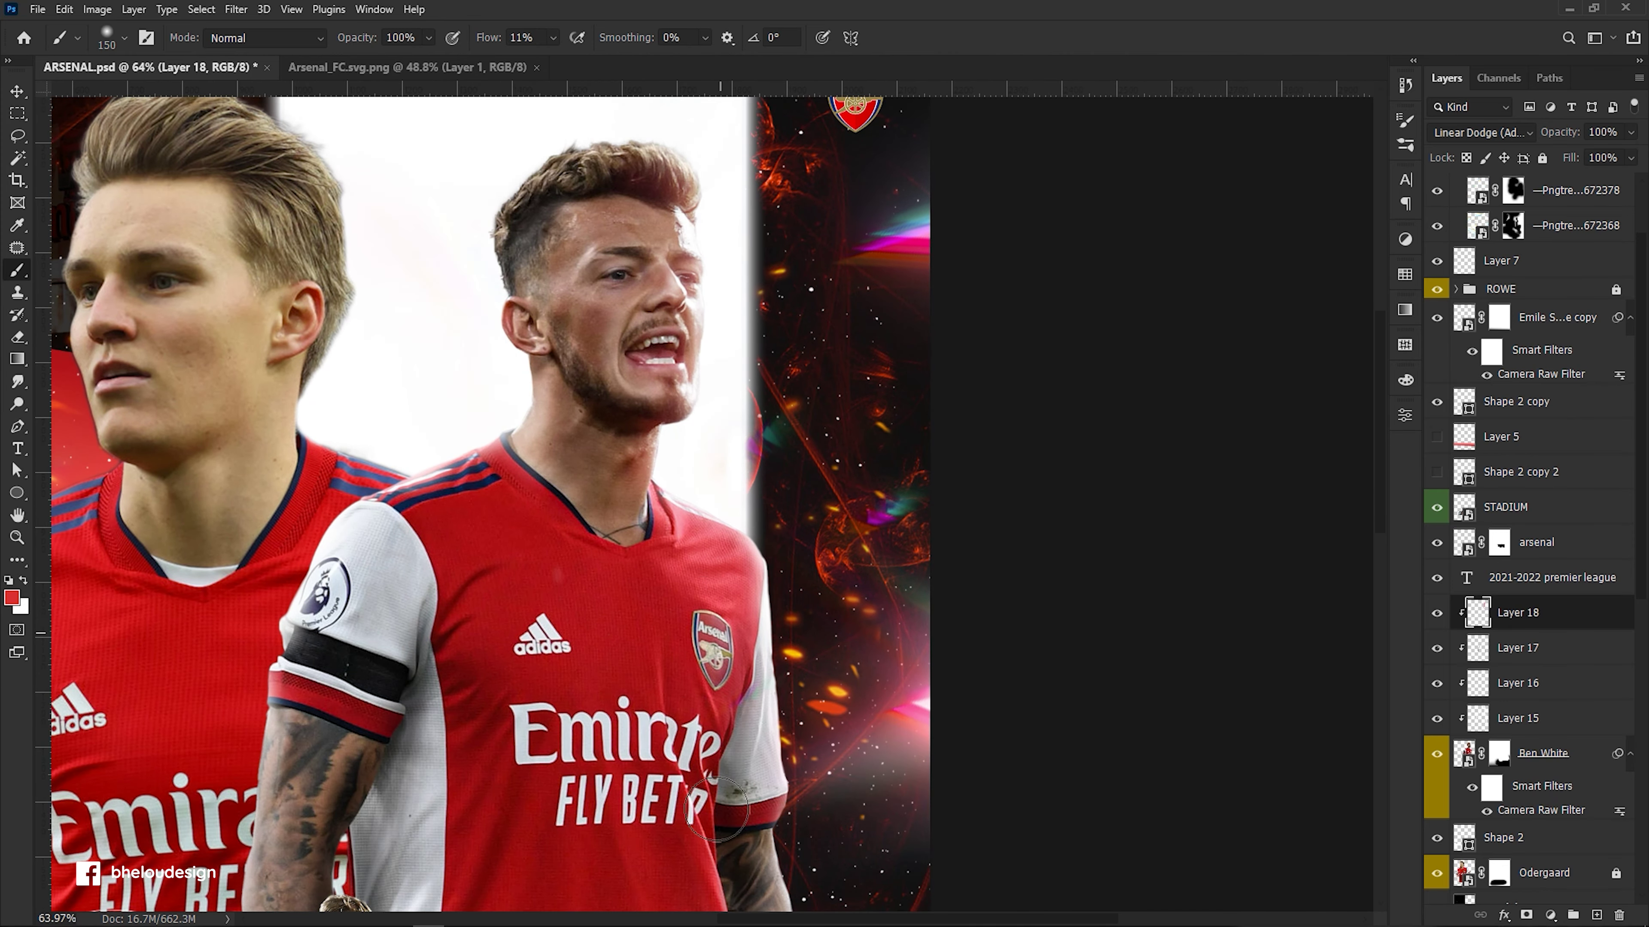
pyautogui.scroll(-3, 714, 747)
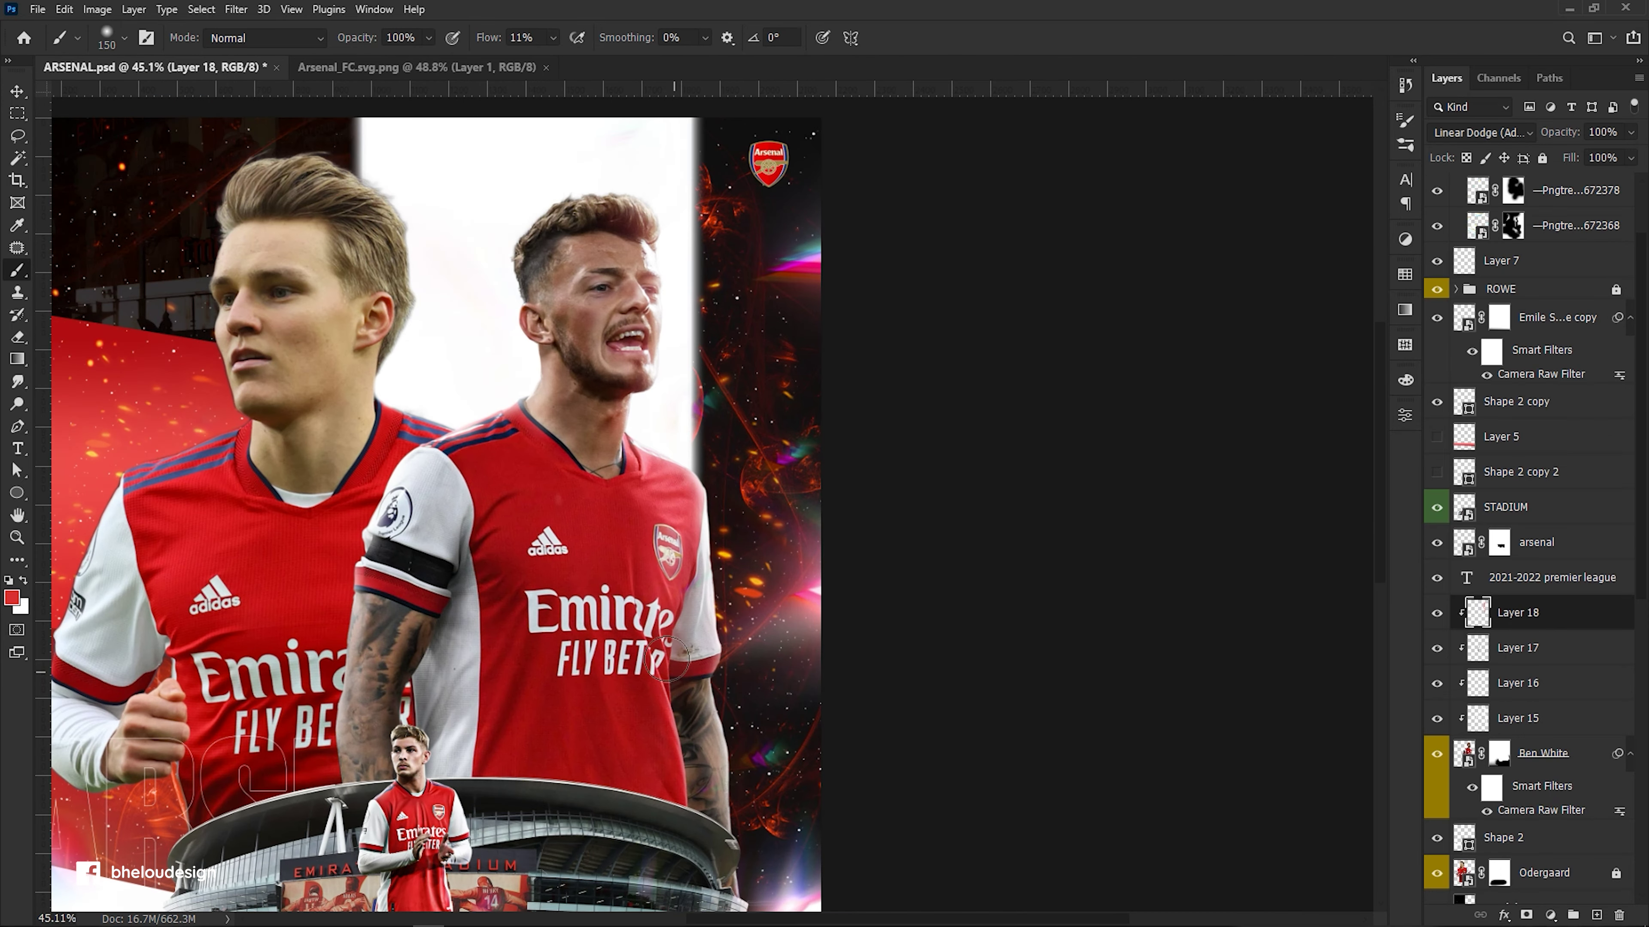
pyautogui.moveTo(656, 711); pyautogui.dragTo(608, 571)
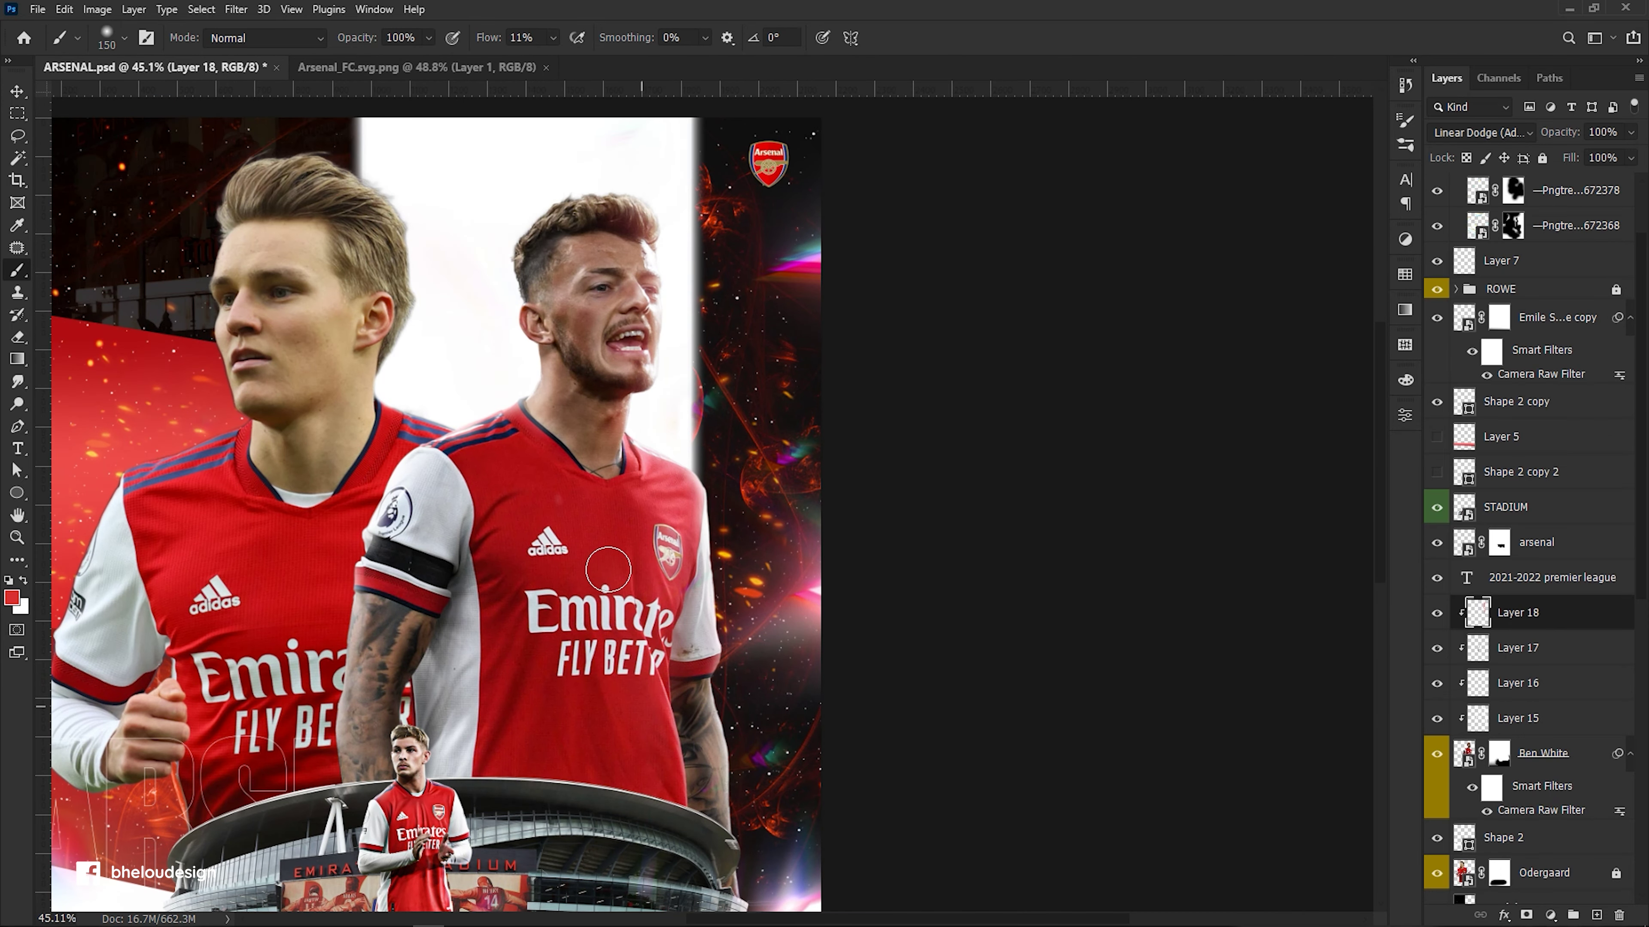
pyautogui.scroll(-1, 672, 727)
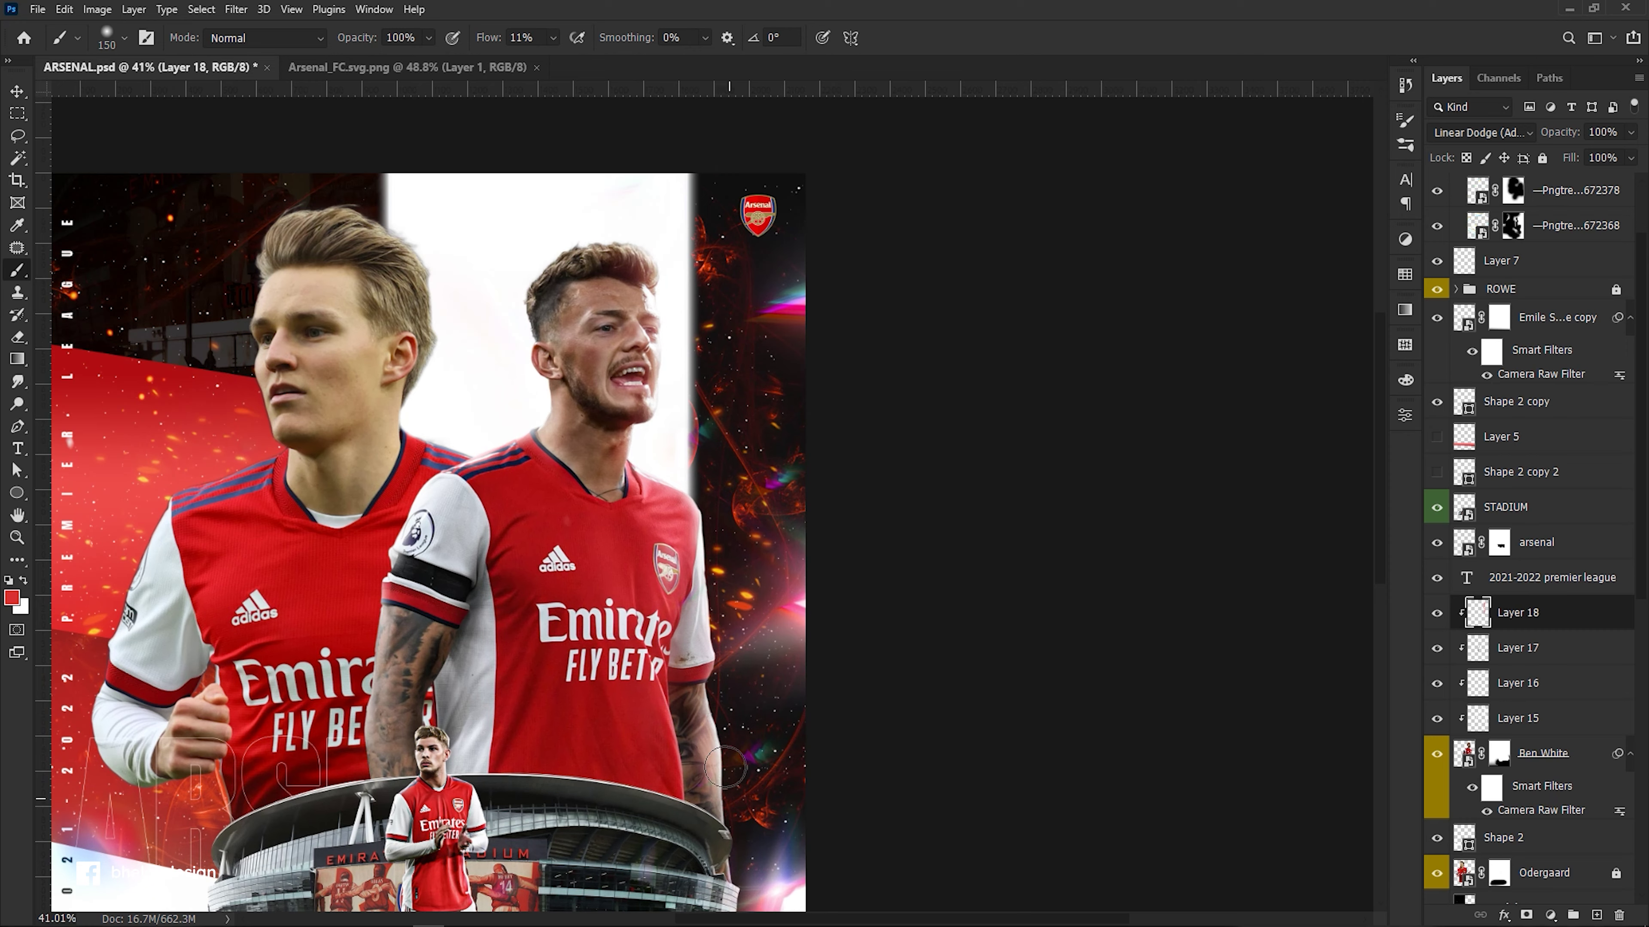
pyautogui.scroll(1, 344, 676)
pyautogui.scroll(1, 354, 659)
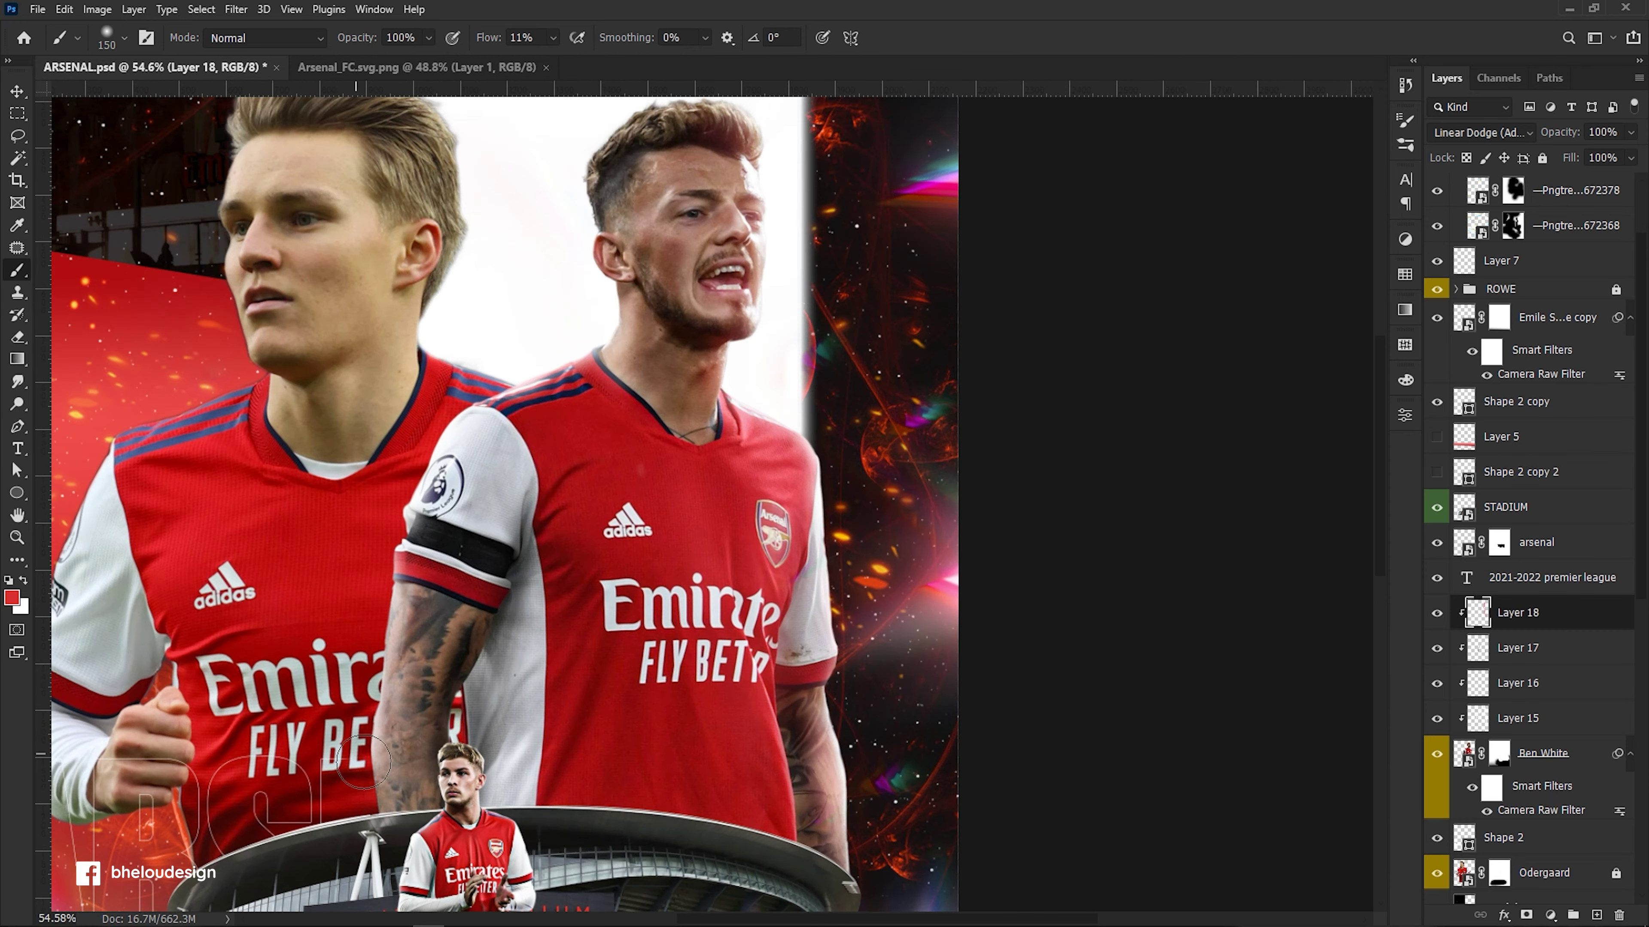
pyautogui.moveTo(402, 598); pyautogui.dragTo(455, 525)
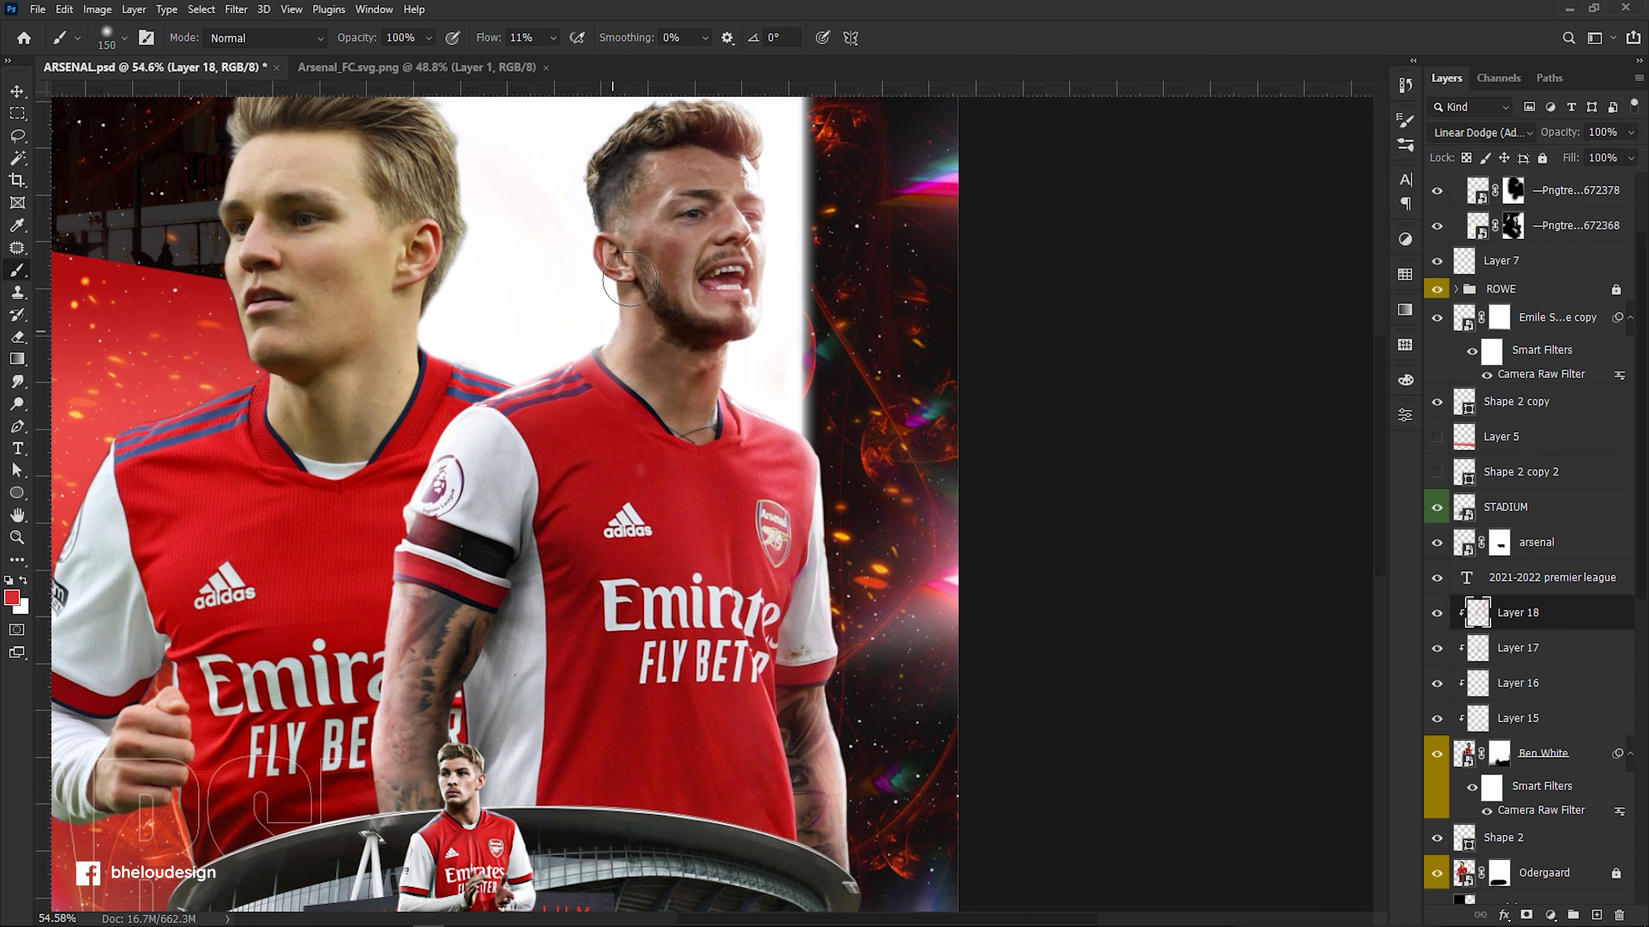
pyautogui.scroll(1, 626, 260)
# Paint a red tint across the top of the hair with a smaller brush.
pyautogui.scroll(2, 629, 258)
pyautogui.scroll(1, 626, 260)
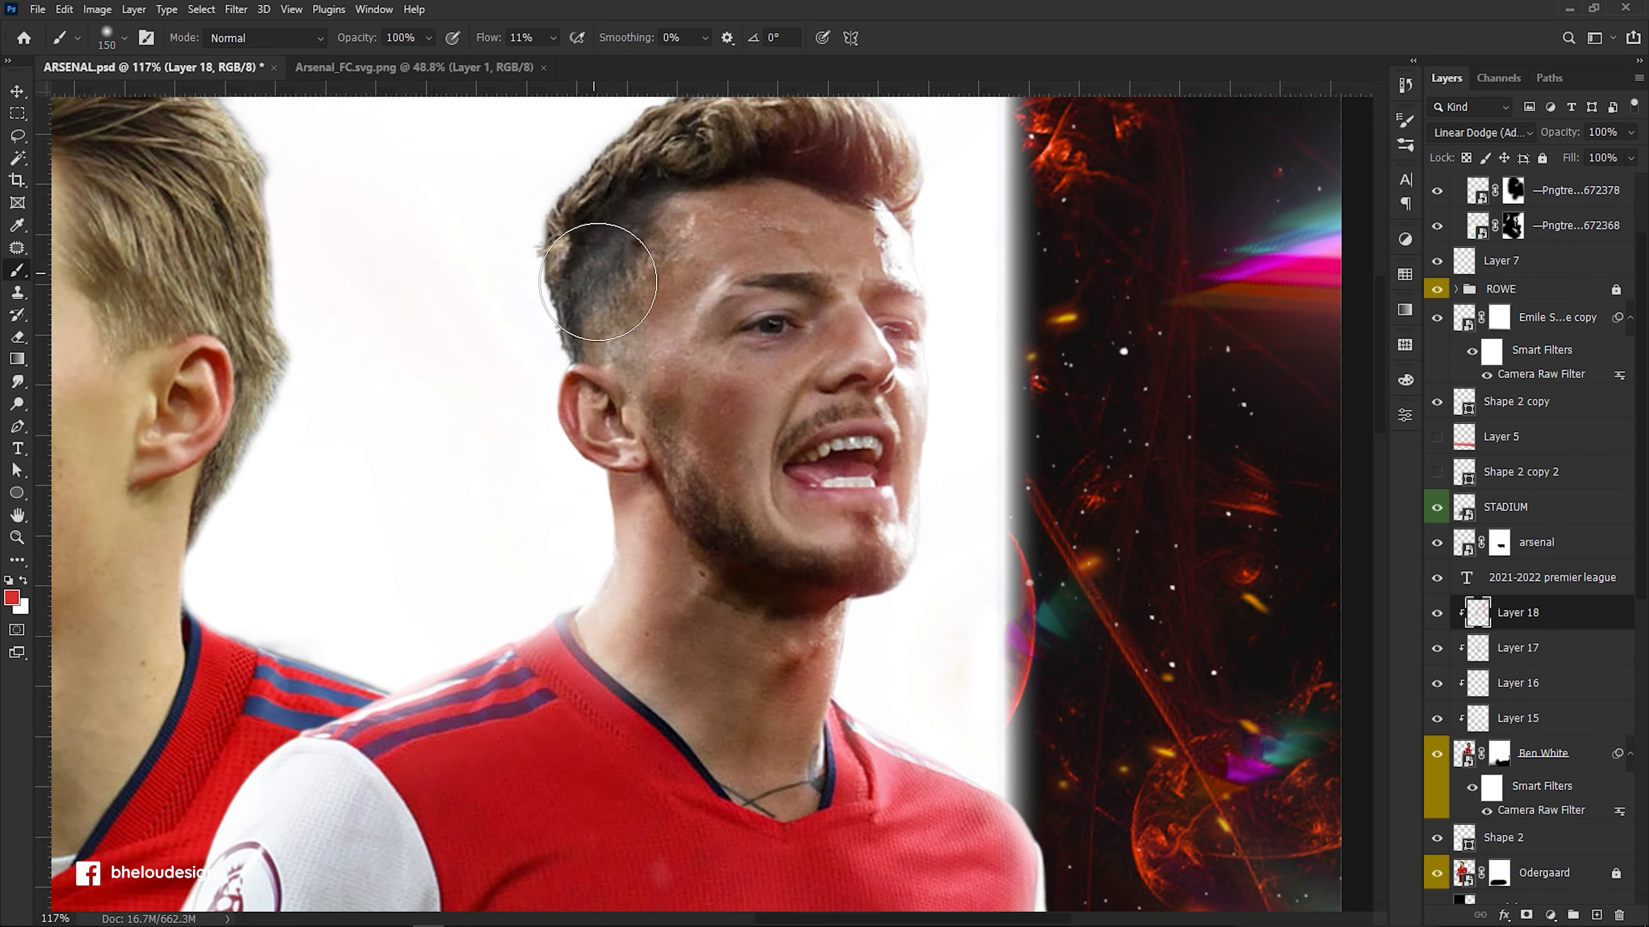
pyautogui.press('[')
pyautogui.press('[')
pyautogui.press('[')
pyautogui.moveTo(536, 260)
pyautogui.mouseDown()
pyautogui.moveTo(604, 214)
pyautogui.moveTo(941, 236)
pyautogui.mouseUp()
pyautogui.scroll(2, 623, 247)
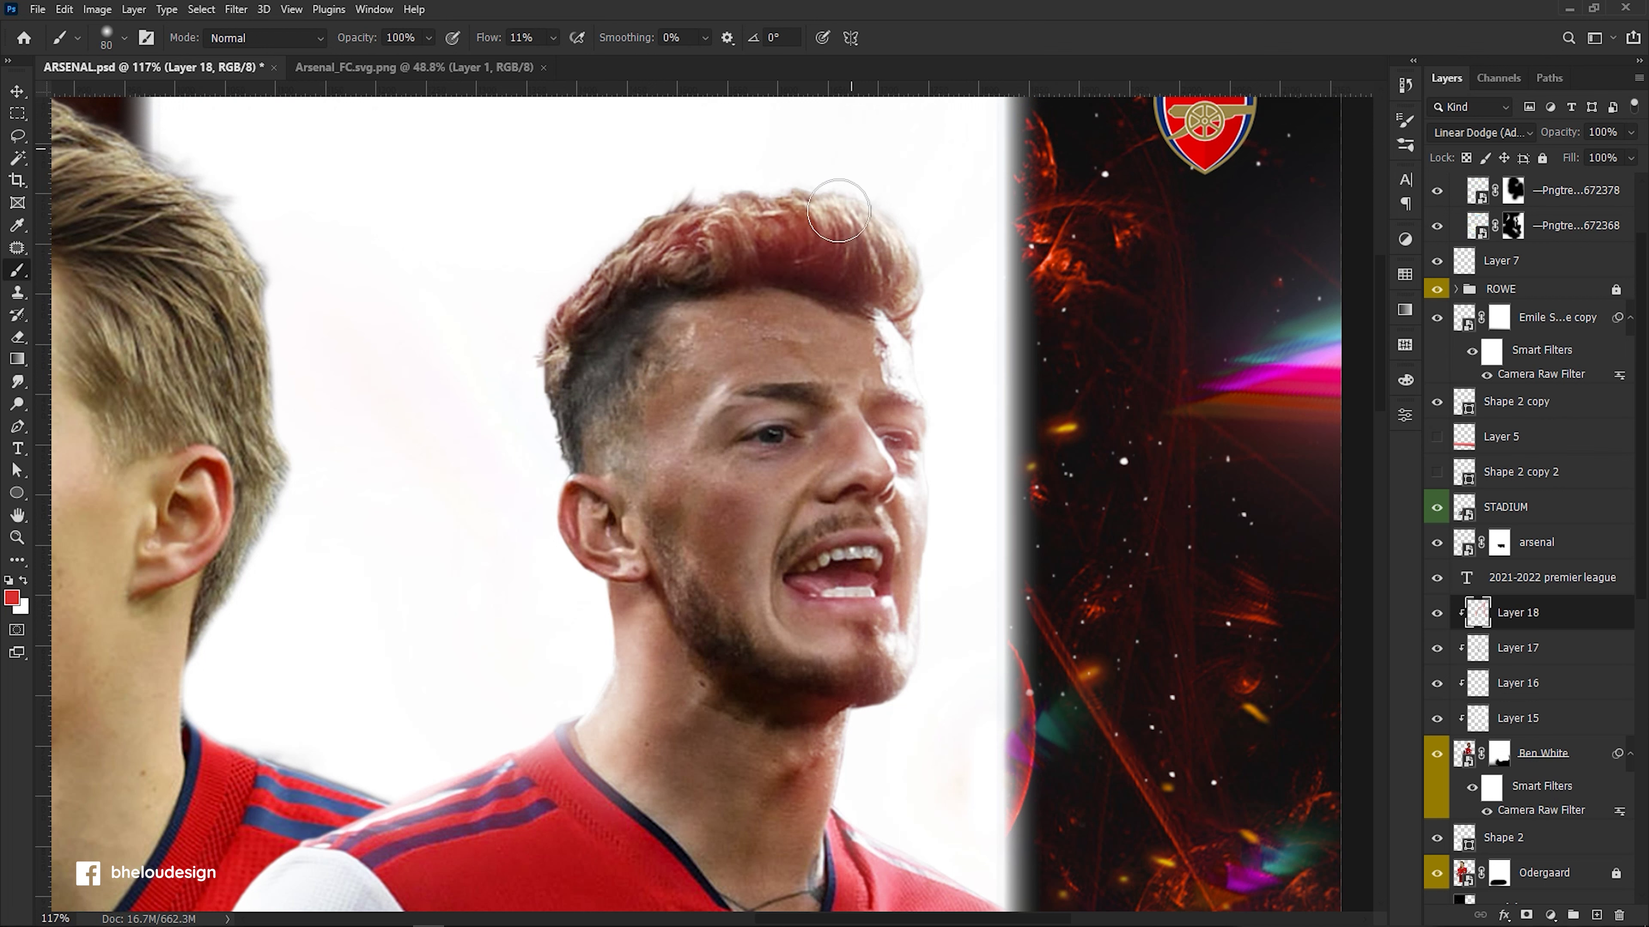
# Refine the hair tint by alternately erasing and repainting, then enlarge the brush.
pyautogui.press('e')
pyautogui.moveTo(714, 273)
pyautogui.mouseDown()
pyautogui.moveTo(589, 313)
pyautogui.moveTo(773, 288)
pyautogui.moveTo(808, 319)
pyautogui.mouseUp()
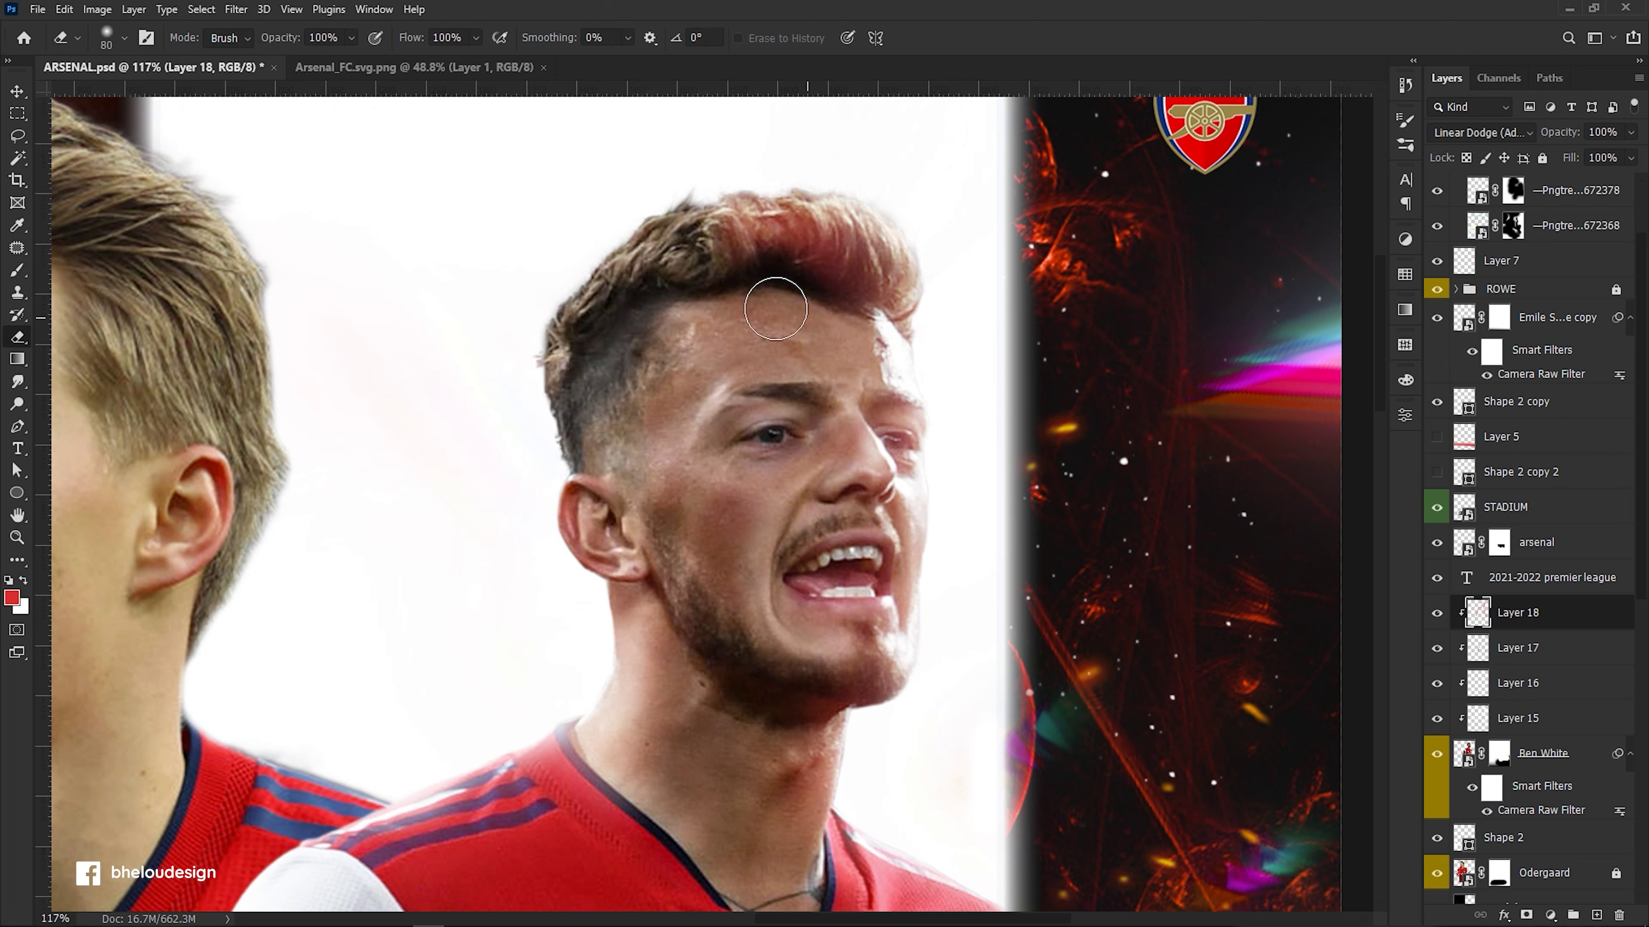
pyautogui.press('b')
pyautogui.moveTo(665, 217)
pyautogui.mouseDown()
pyautogui.moveTo(584, 272)
pyautogui.moveTo(631, 227)
pyautogui.mouseUp()
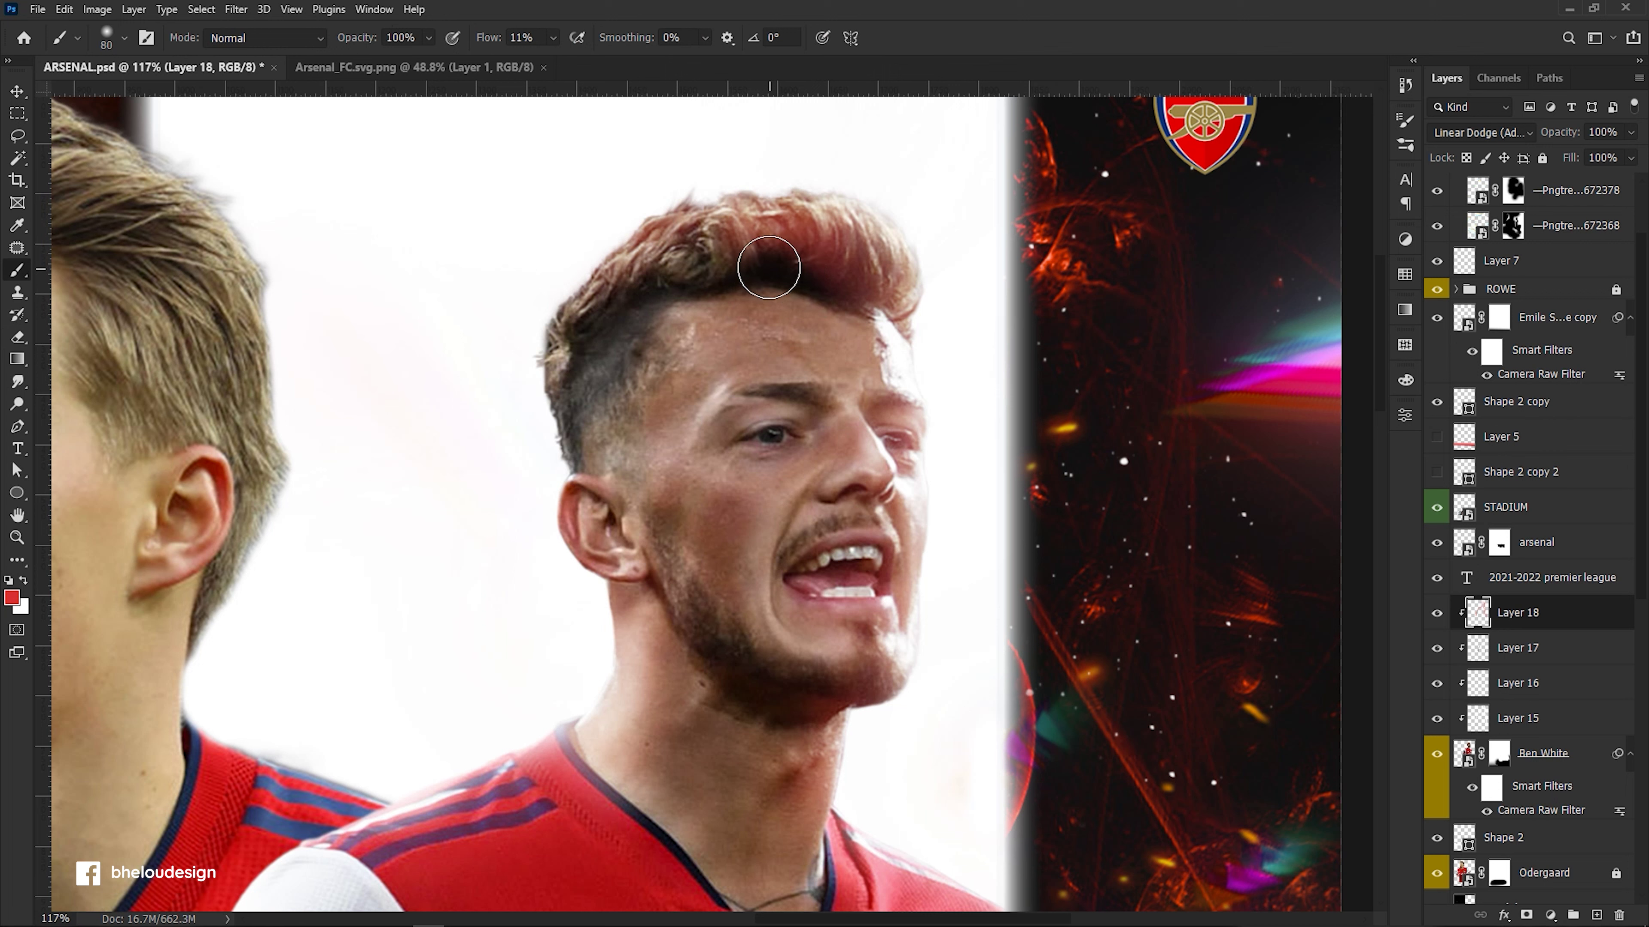
pyautogui.press('e')
pyautogui.moveTo(769, 270)
pyautogui.mouseDown()
pyautogui.moveTo(844, 274)
pyautogui.moveTo(805, 298)
pyautogui.moveTo(733, 259)
pyautogui.mouseUp()
pyautogui.press('b')
pyautogui.click(553, 36)
pyautogui.press(']')
# Save the poster and select the Ben White layer with the Move tool.
pyautogui.scroll(-5, 703, 355)
pyautogui.scroll(4, 747, 363)
pyautogui.scroll(2, 812, 372)
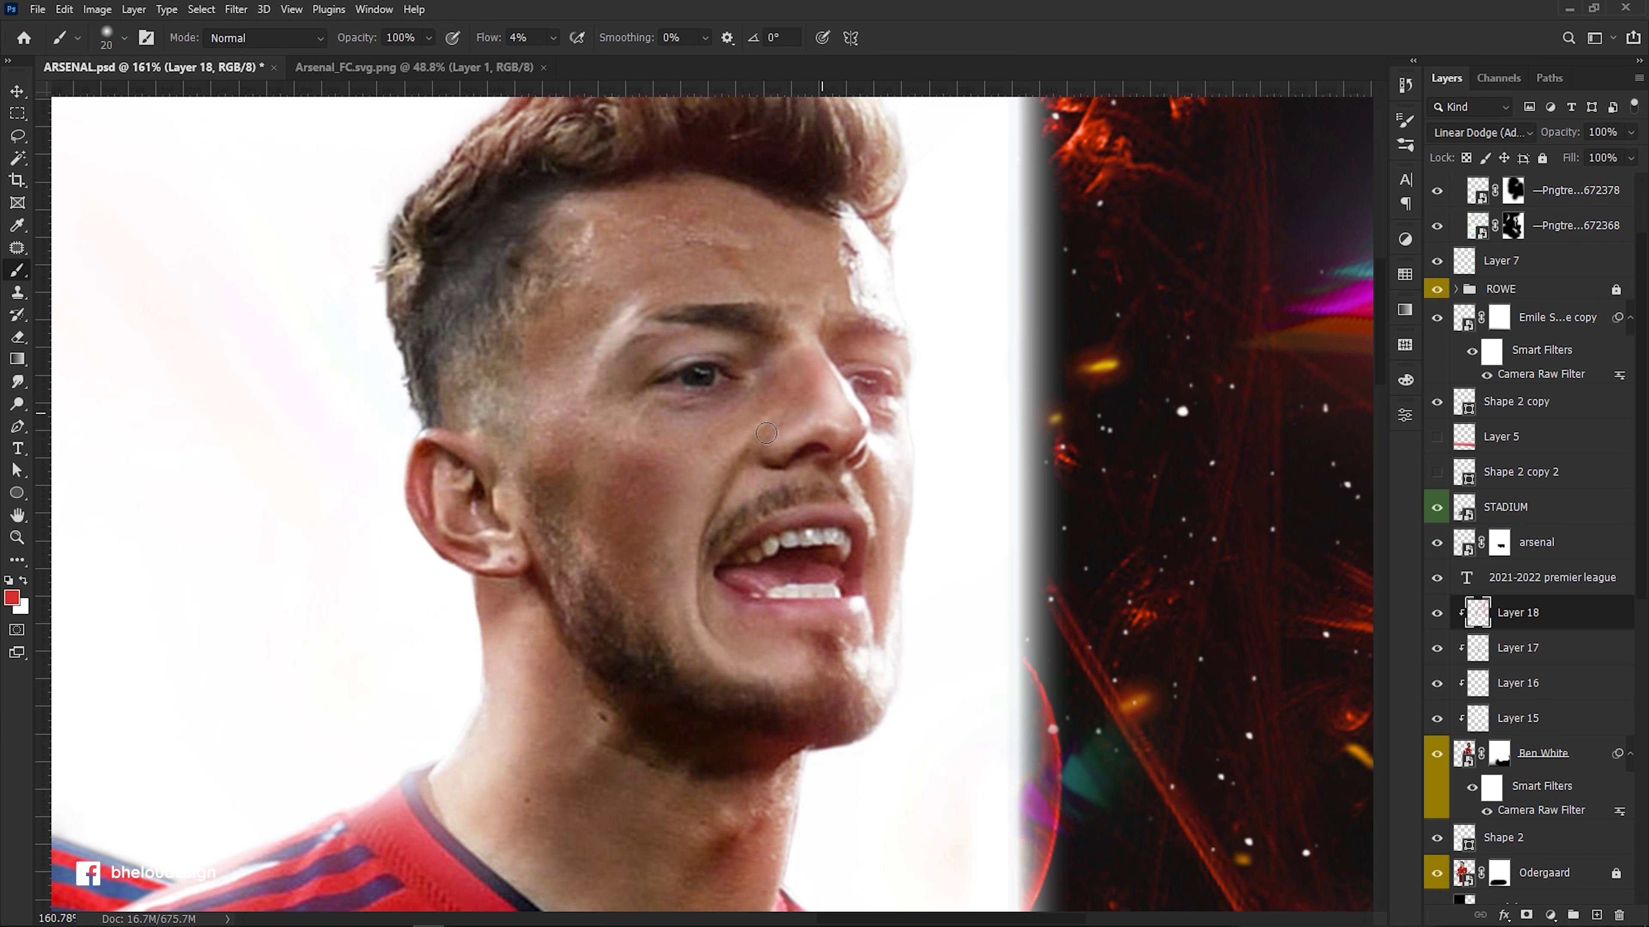
pyautogui.scroll(-6, 652, 336)
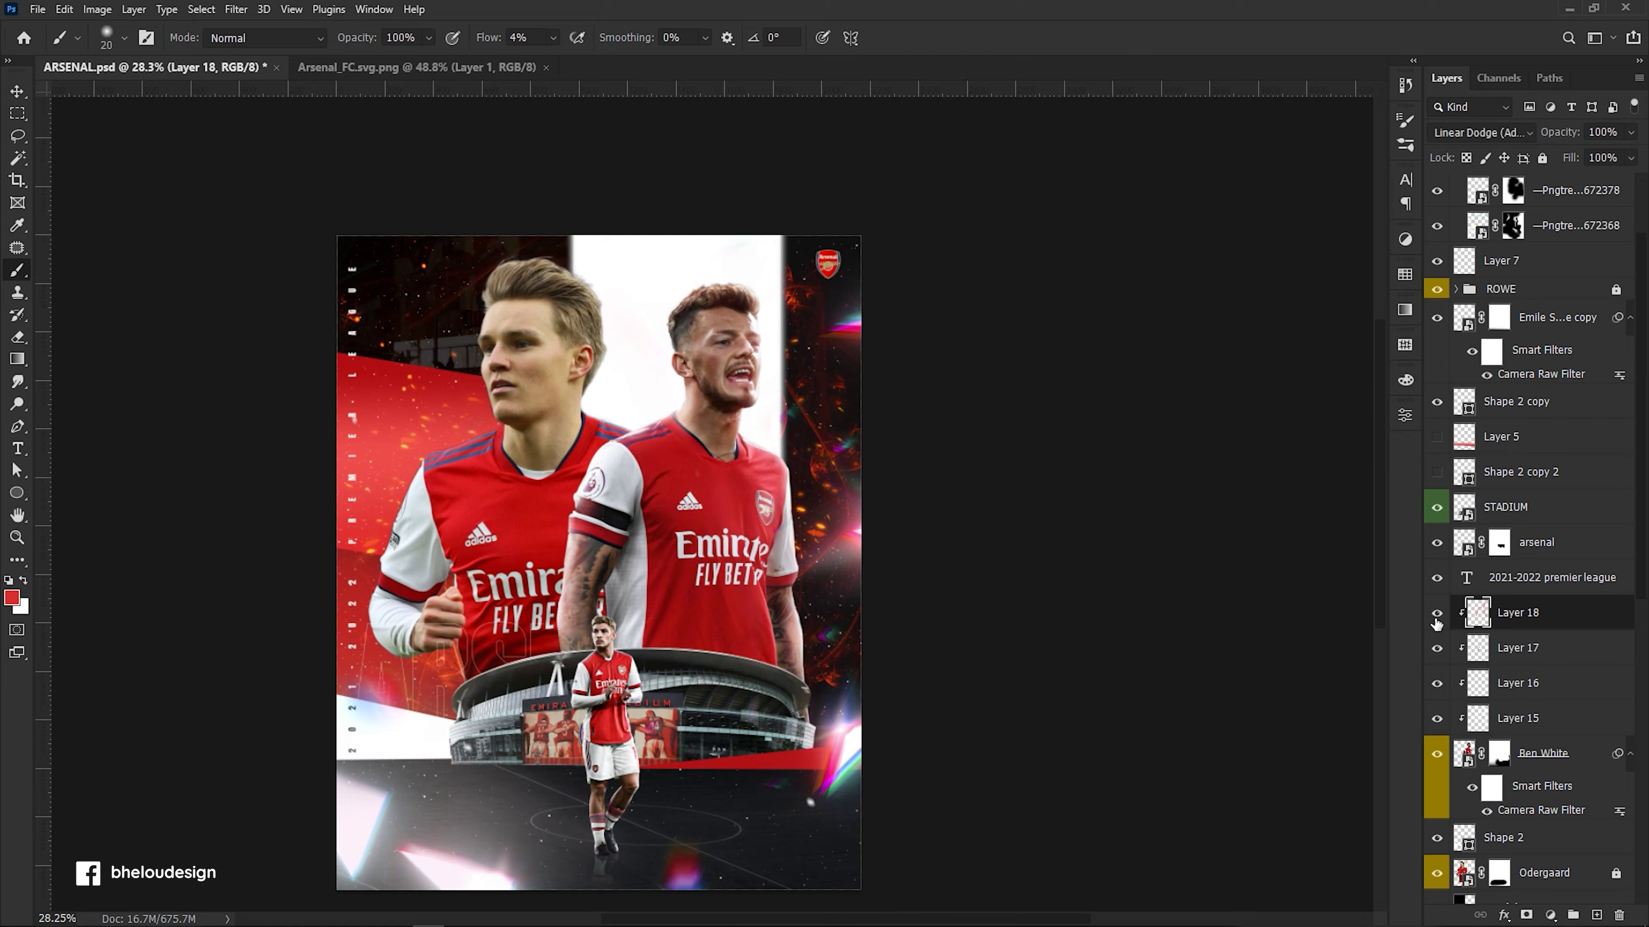
pyautogui.scroll(4, 794, 523)
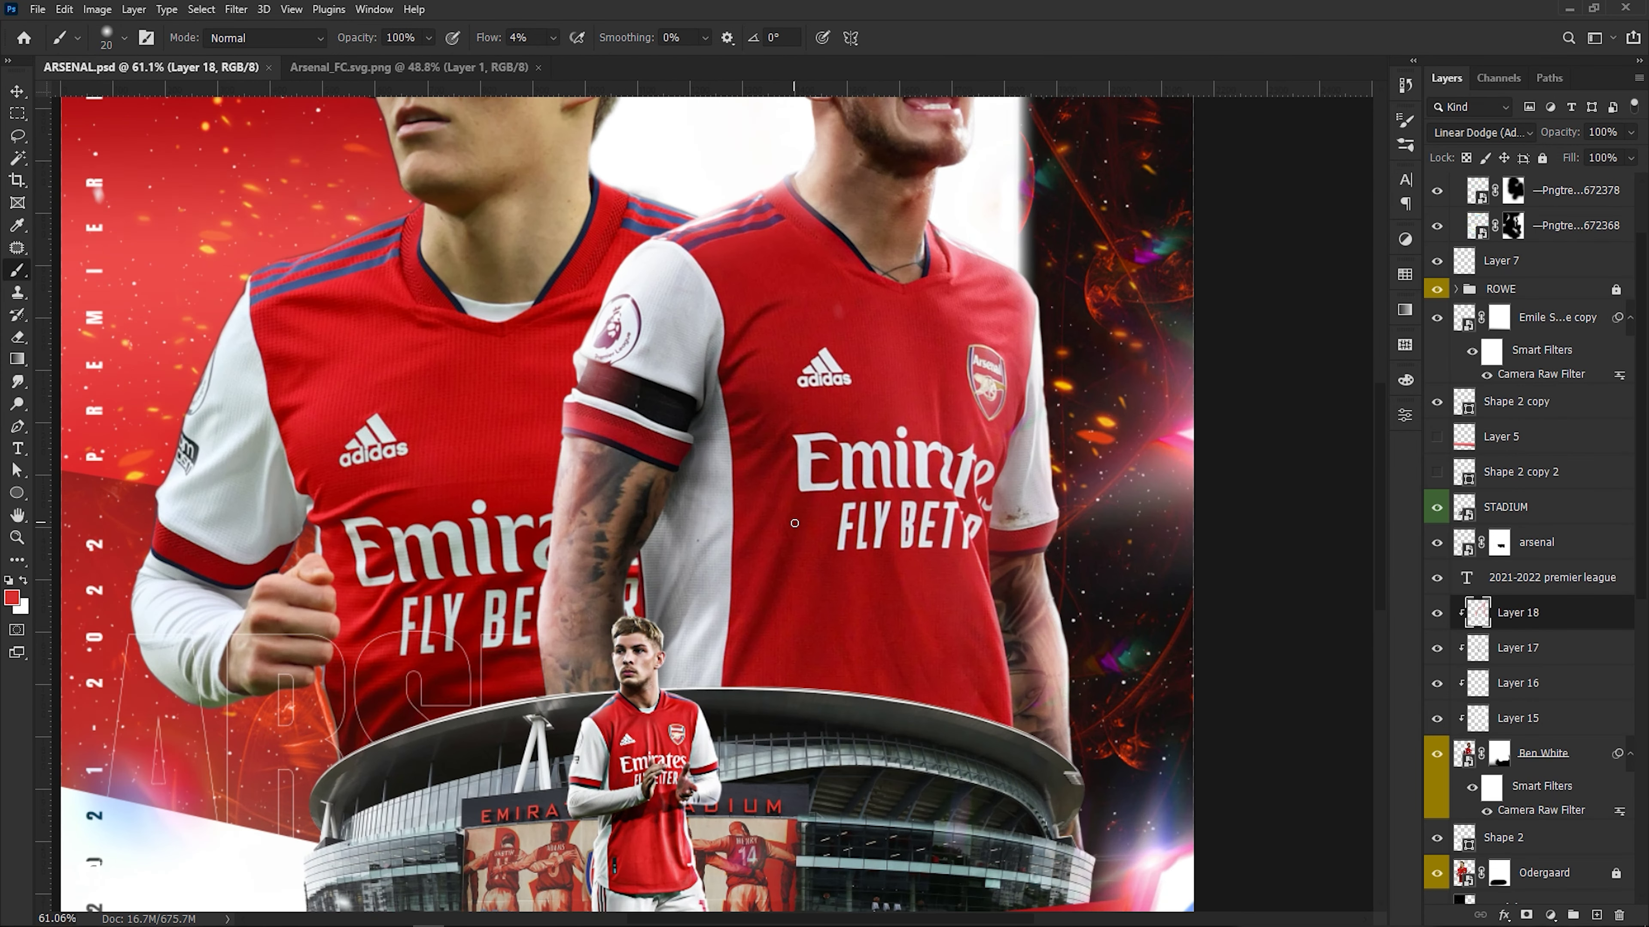
pyautogui.scroll(2, 795, 523)
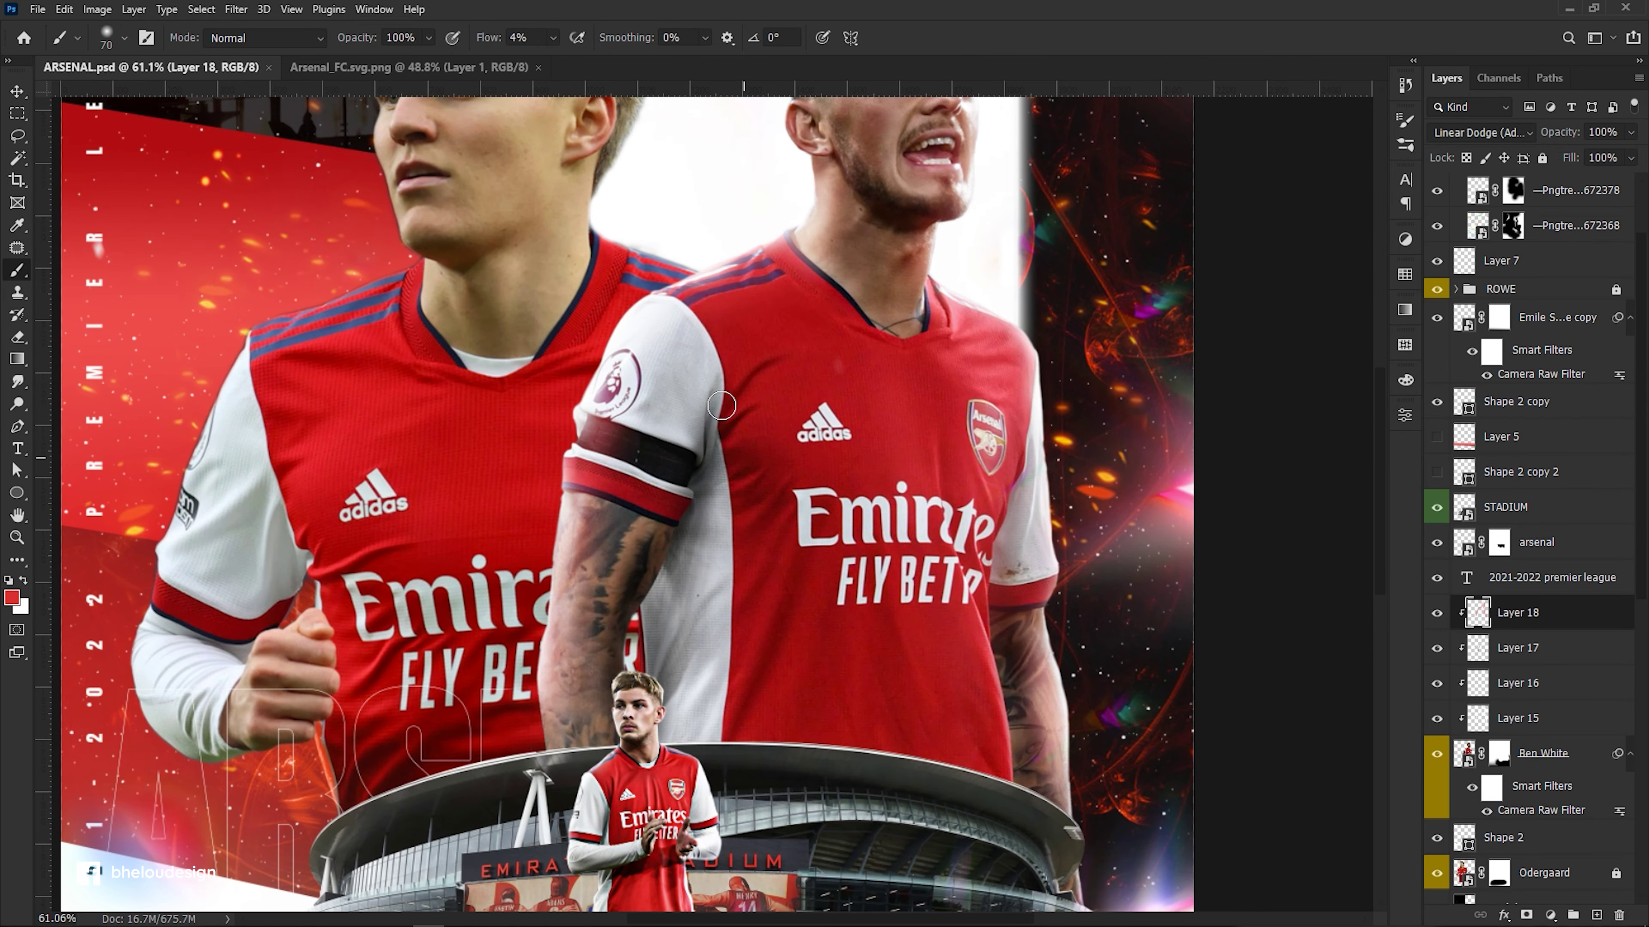
pyautogui.hotkey('ctrl', 's')
pyautogui.scroll(-4, 657, 335)
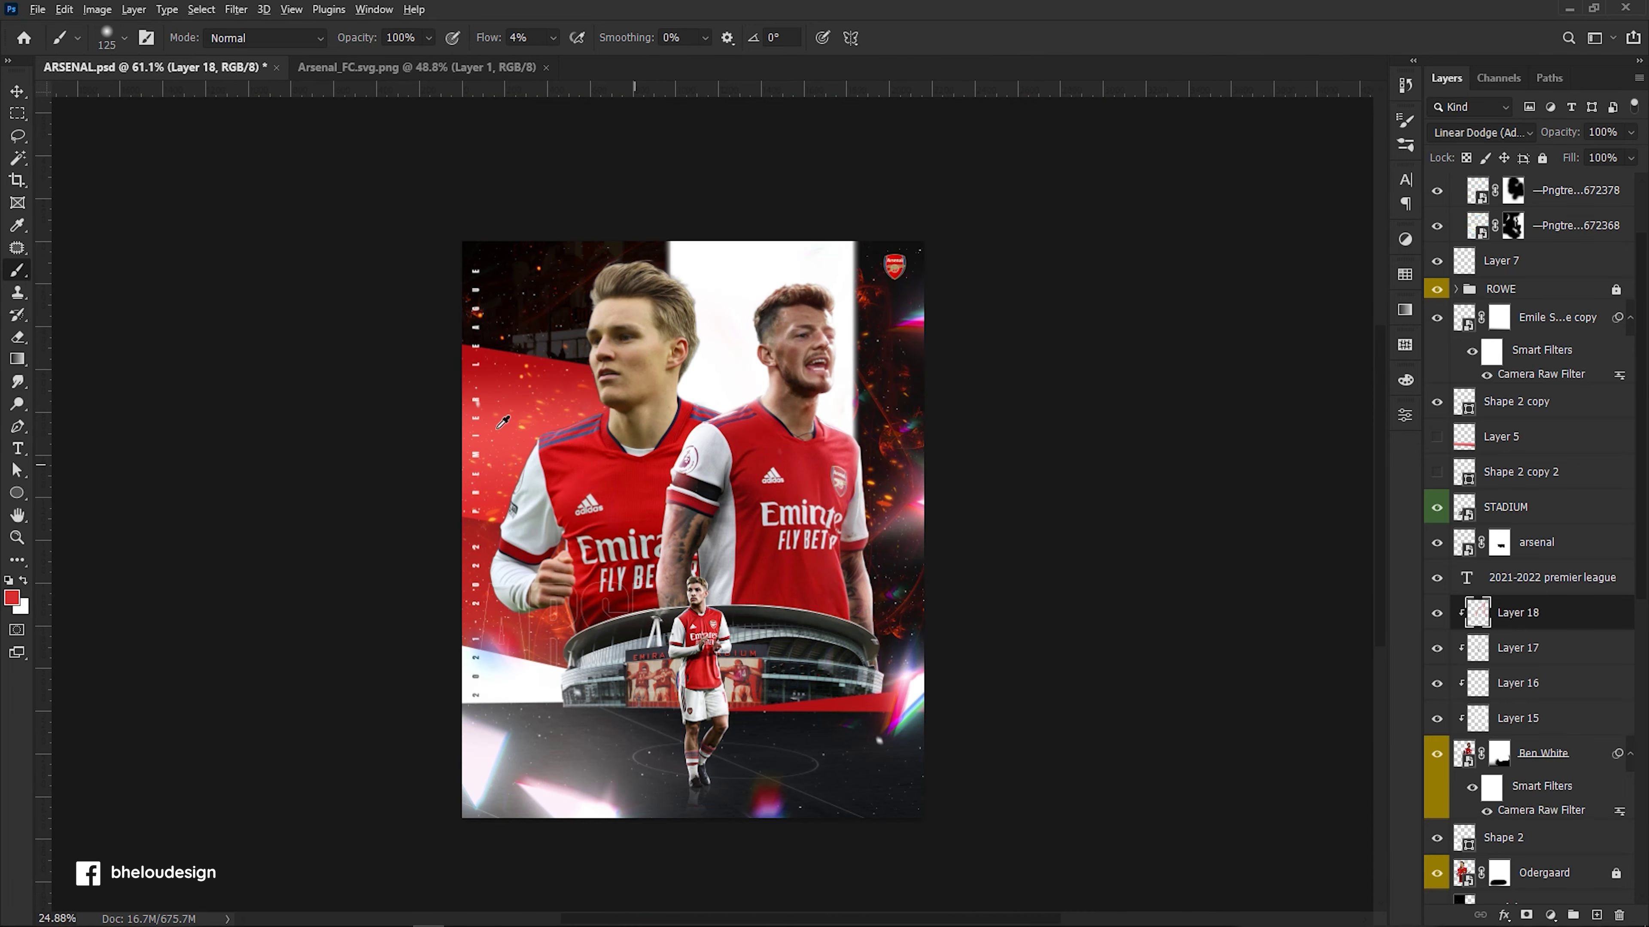
pyautogui.scroll(1, 573, 420)
pyautogui.scroll(1, 574, 419)
pyautogui.press('v')
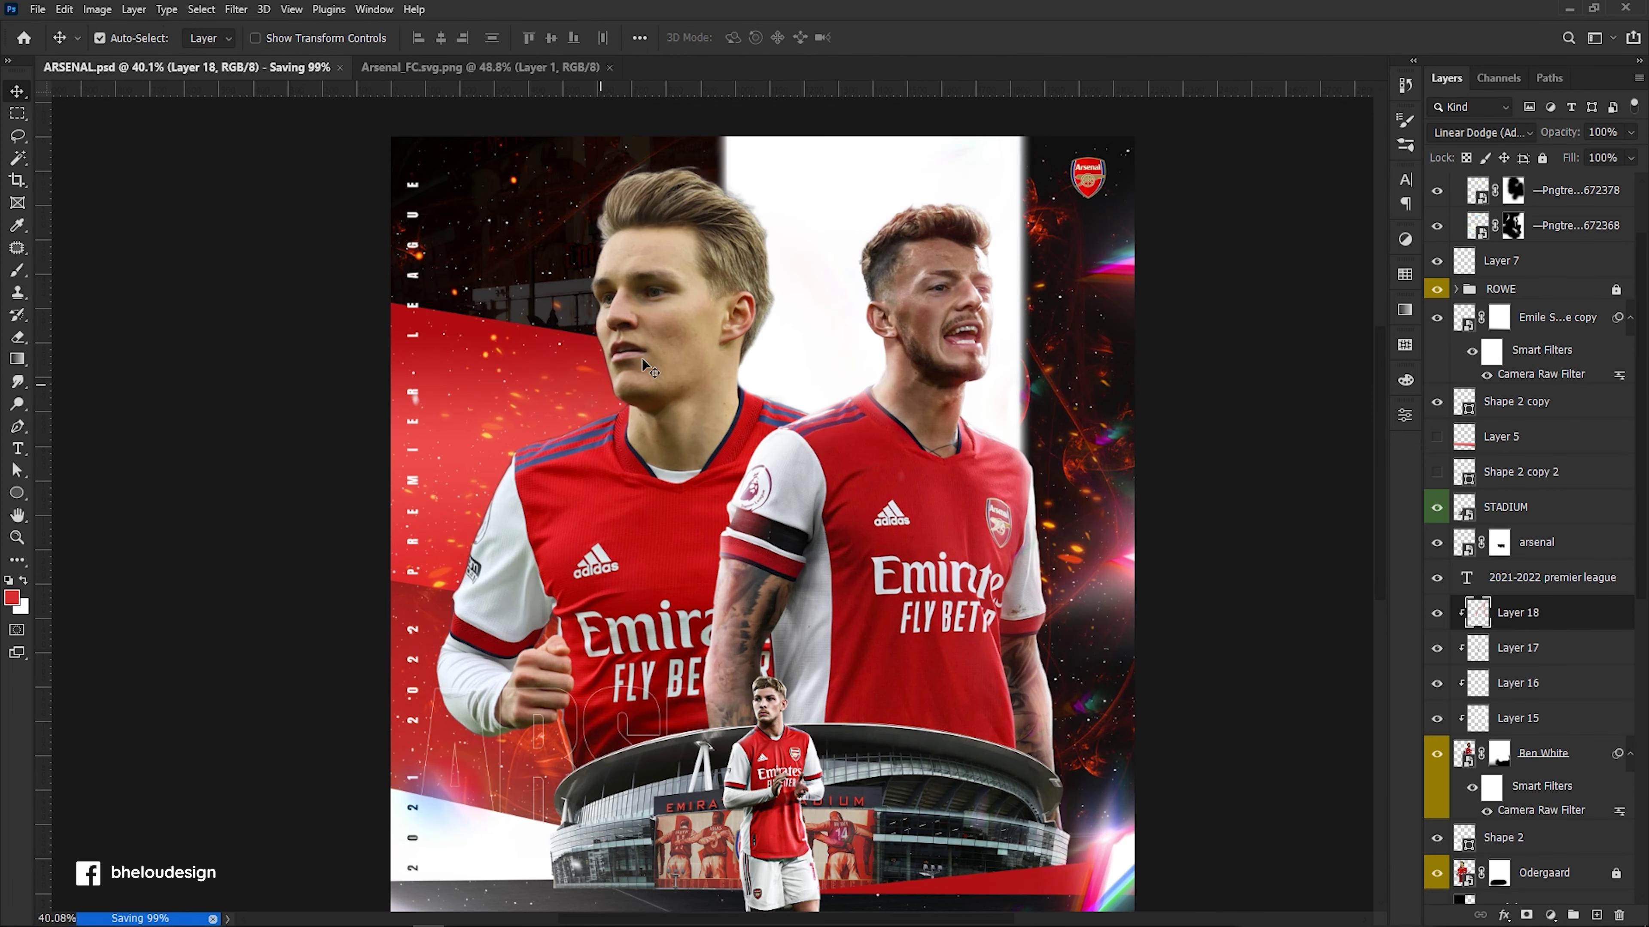
pyautogui.click(1564, 758)
# Duplicate the Ben White layer and apply a High Pass filter to the copy.
pyautogui.moveTo(1563, 758); pyautogui.dragTo(1564, 601)
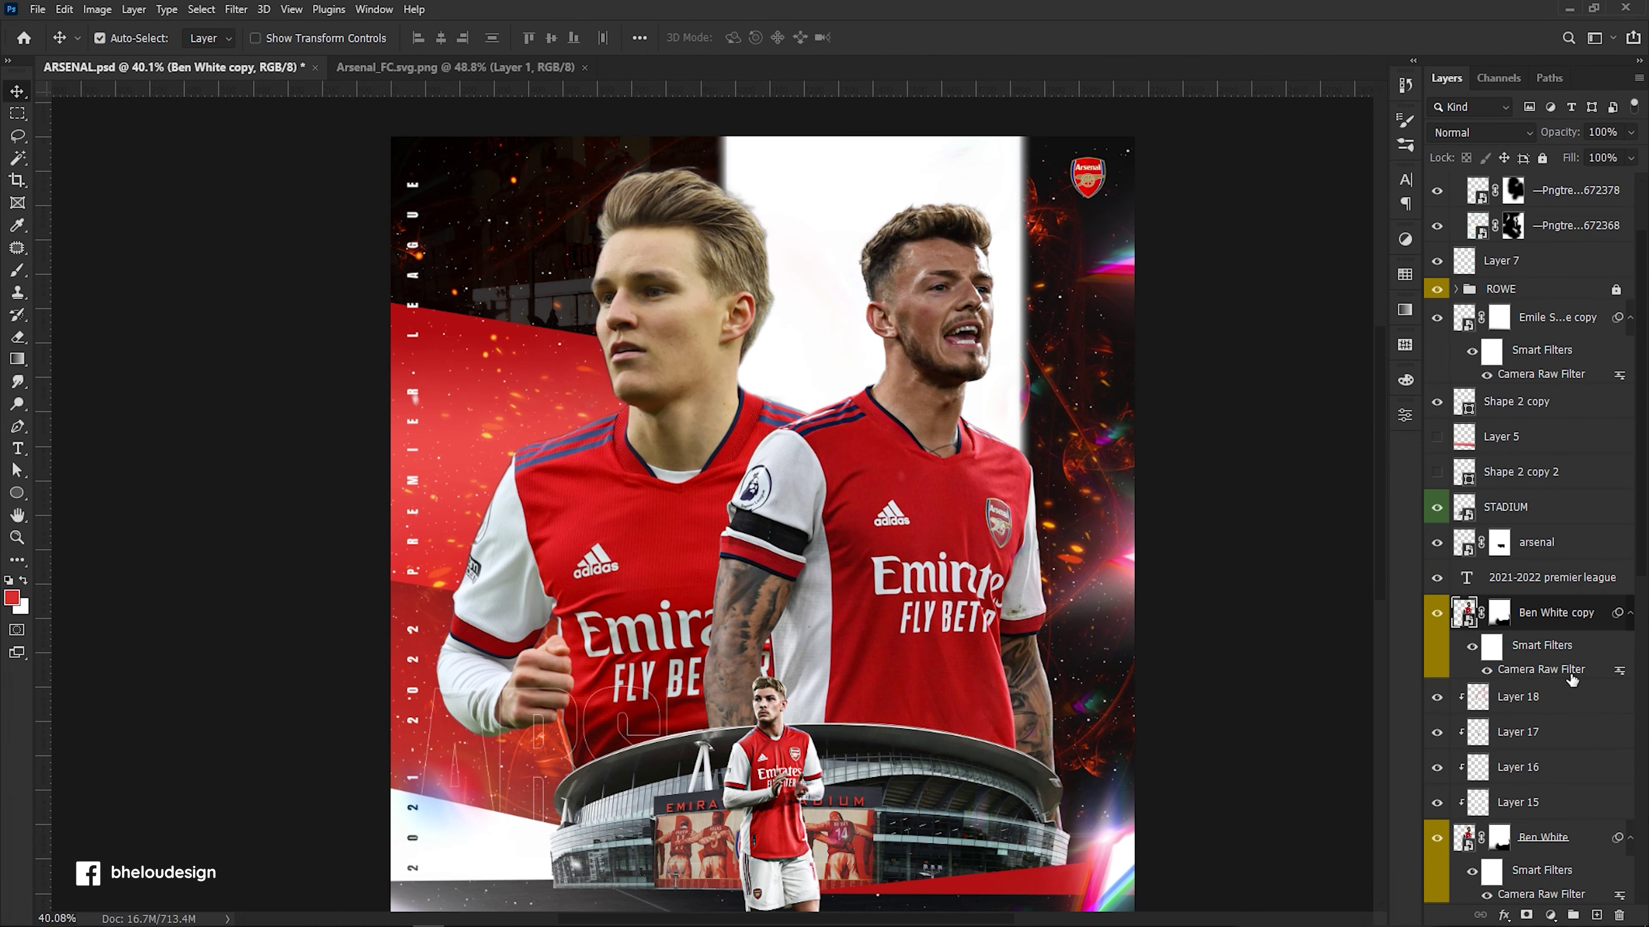
pyautogui.click(235, 9)
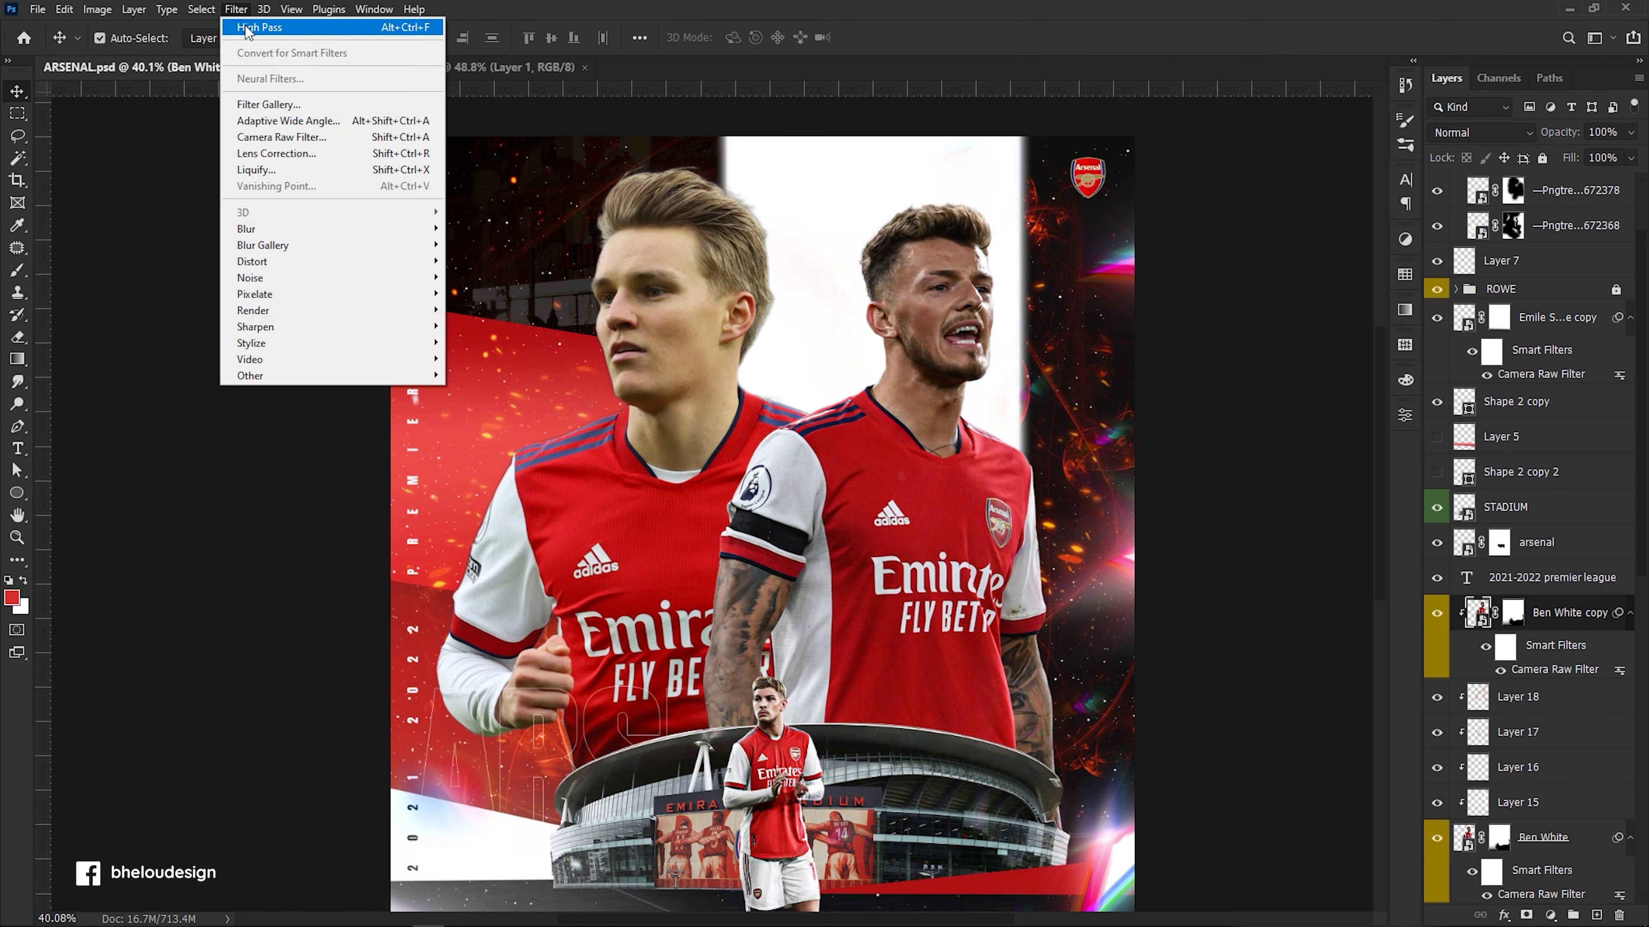
pyautogui.click(311, 29)
pyautogui.click(911, 228)
# Set the Ben White copy to Overlay blend mode at 80% opacity.
pyautogui.click(1480, 132)
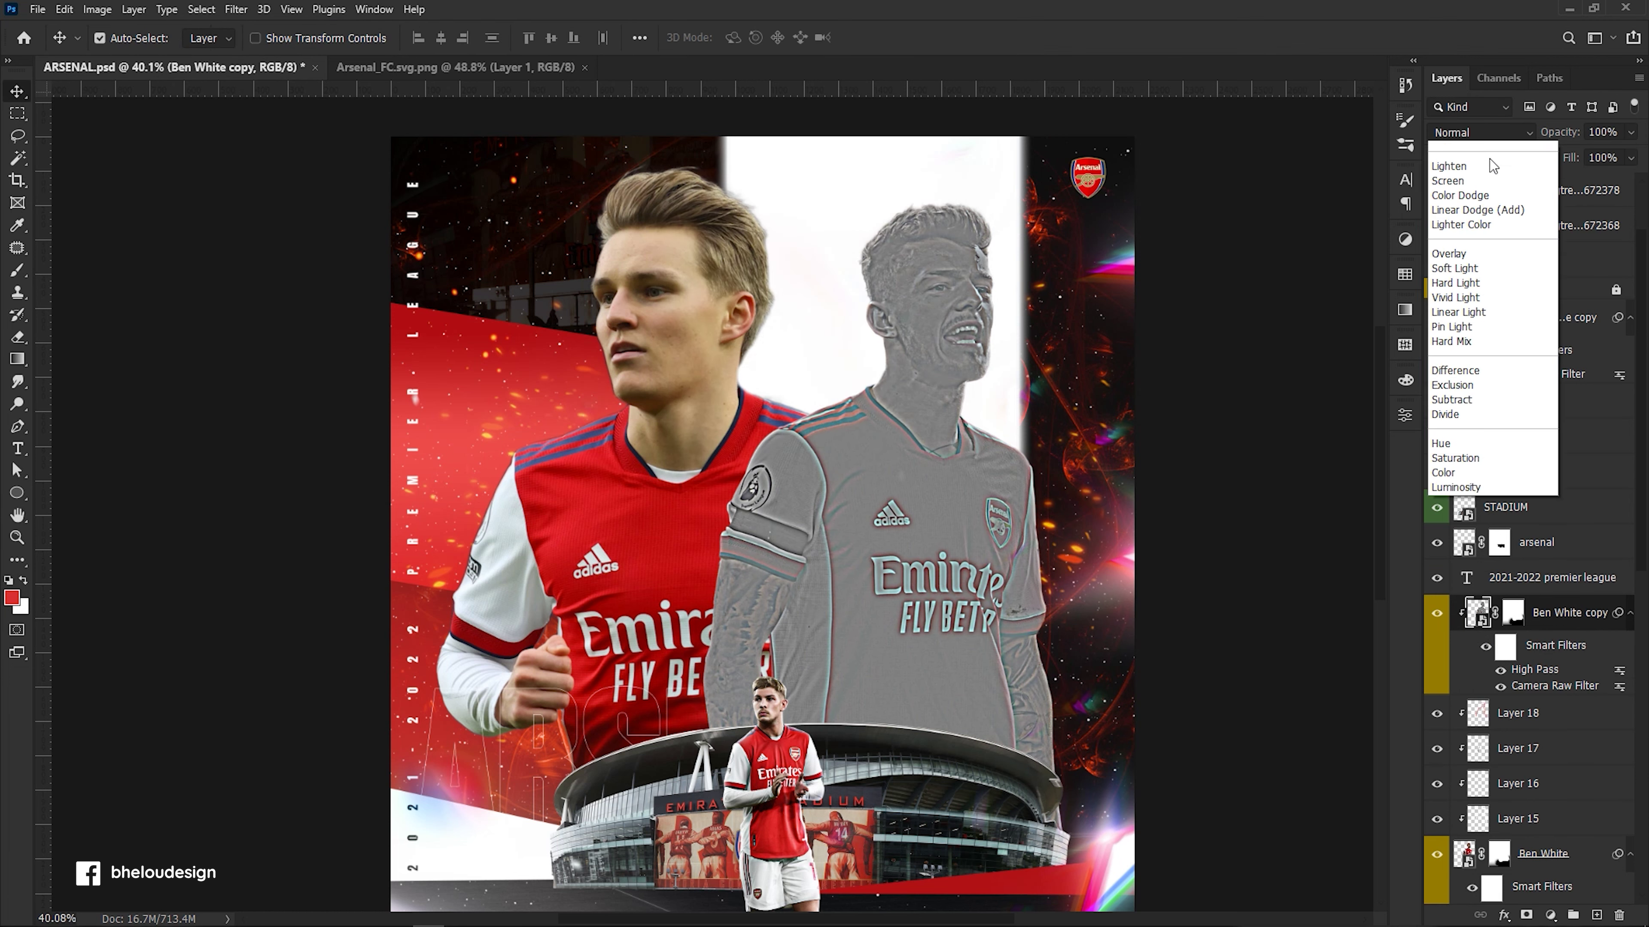
pyautogui.click(1461, 369)
pyautogui.click(1619, 132)
pyautogui.write('80')
pyautogui.press('Return')
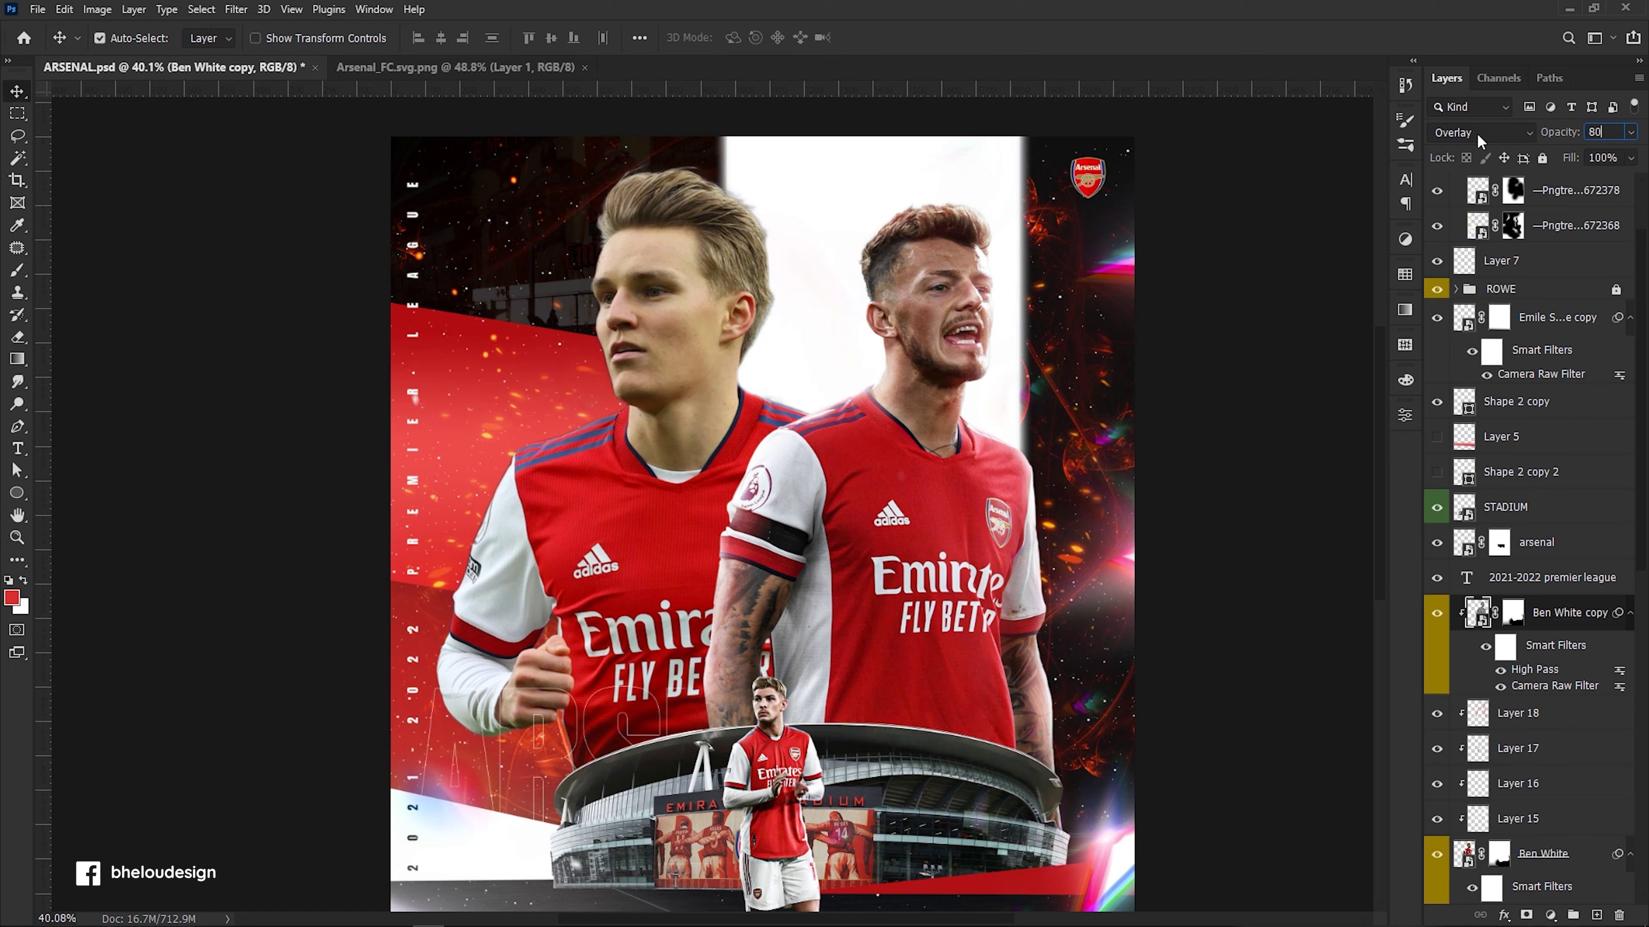
# Select the Odergaard layer's image in the Layers panel.
pyautogui.scroll(-3, 1583, 737)
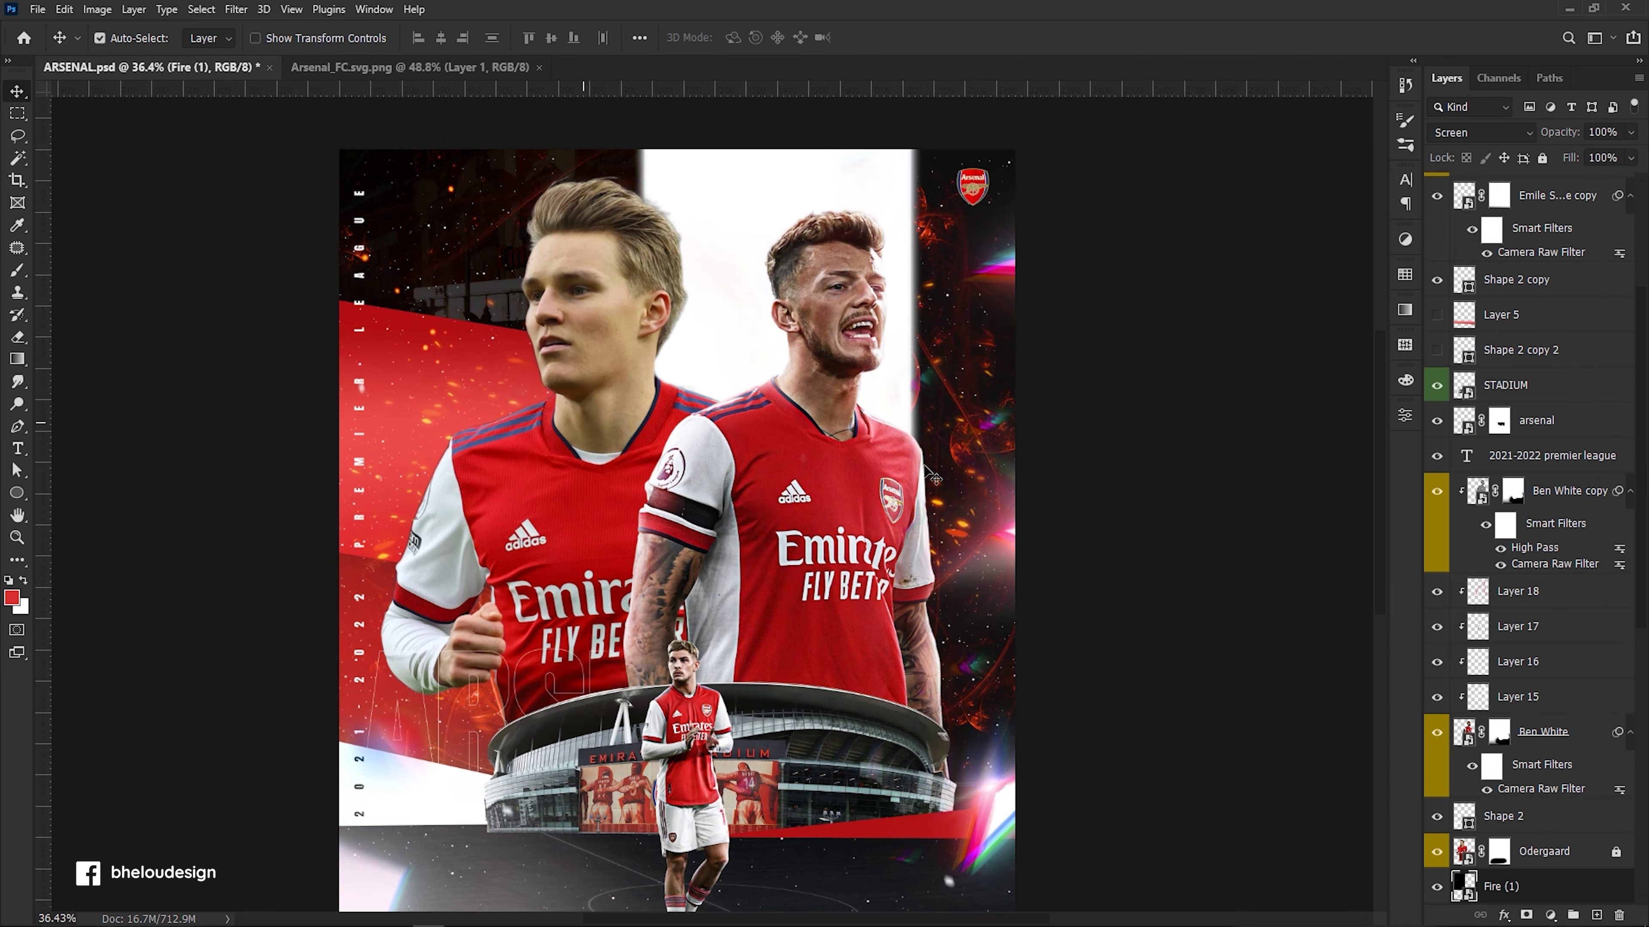
pyautogui.scroll(-3, 1583, 737)
pyautogui.click(1564, 675)
pyautogui.click(1571, 640)
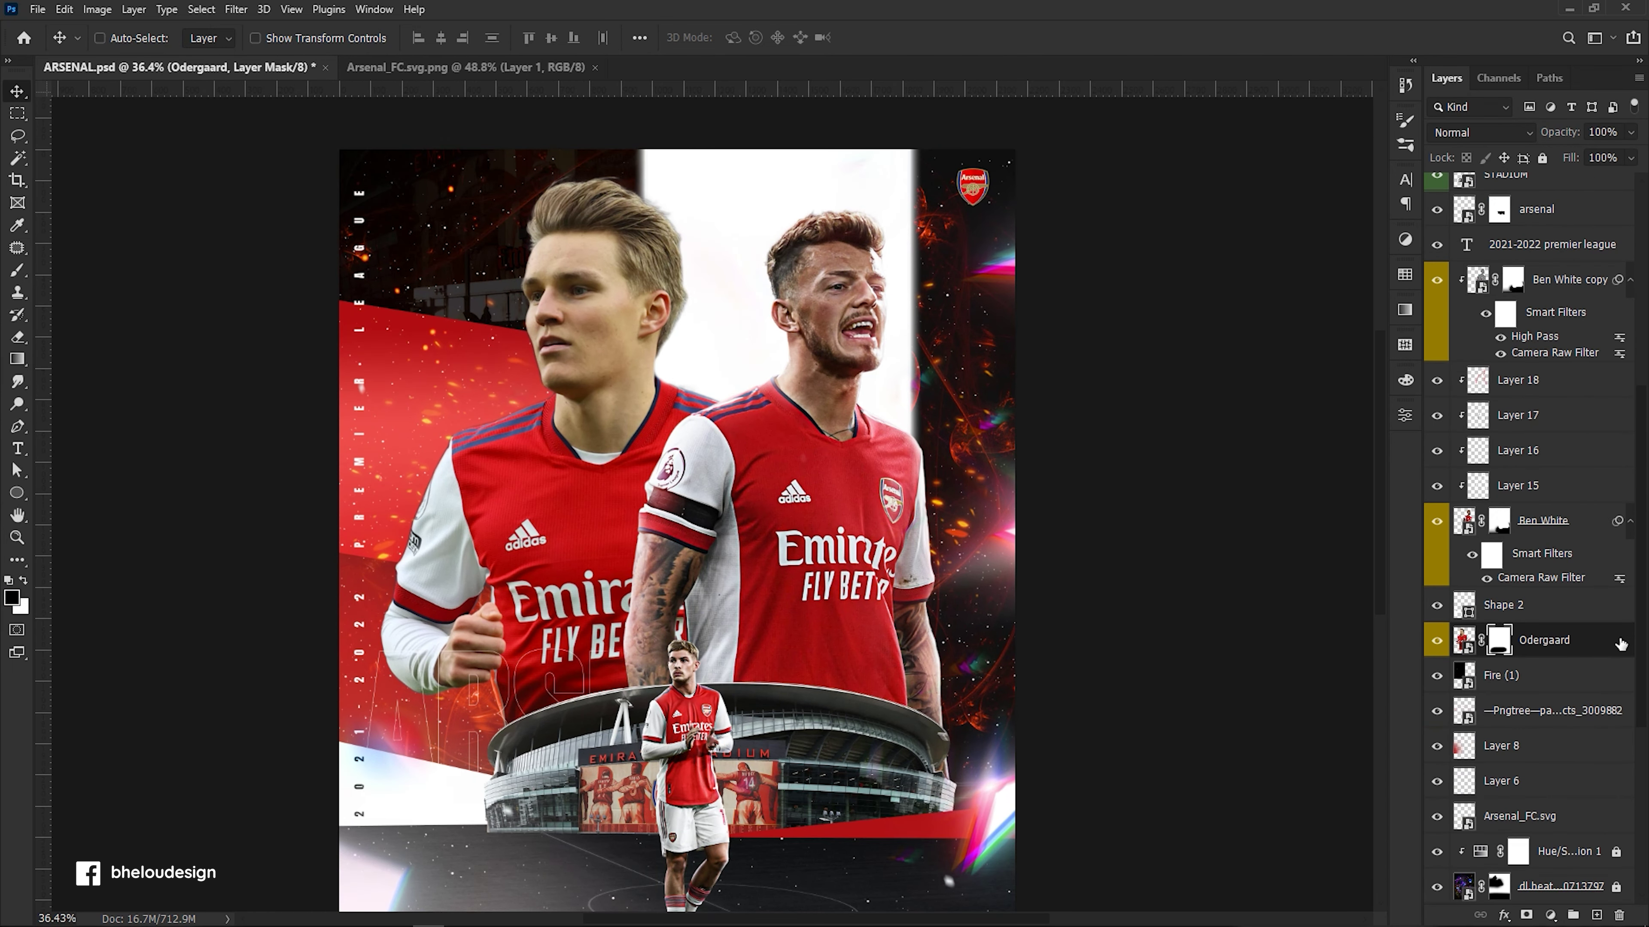
pyautogui.click(1463, 640)
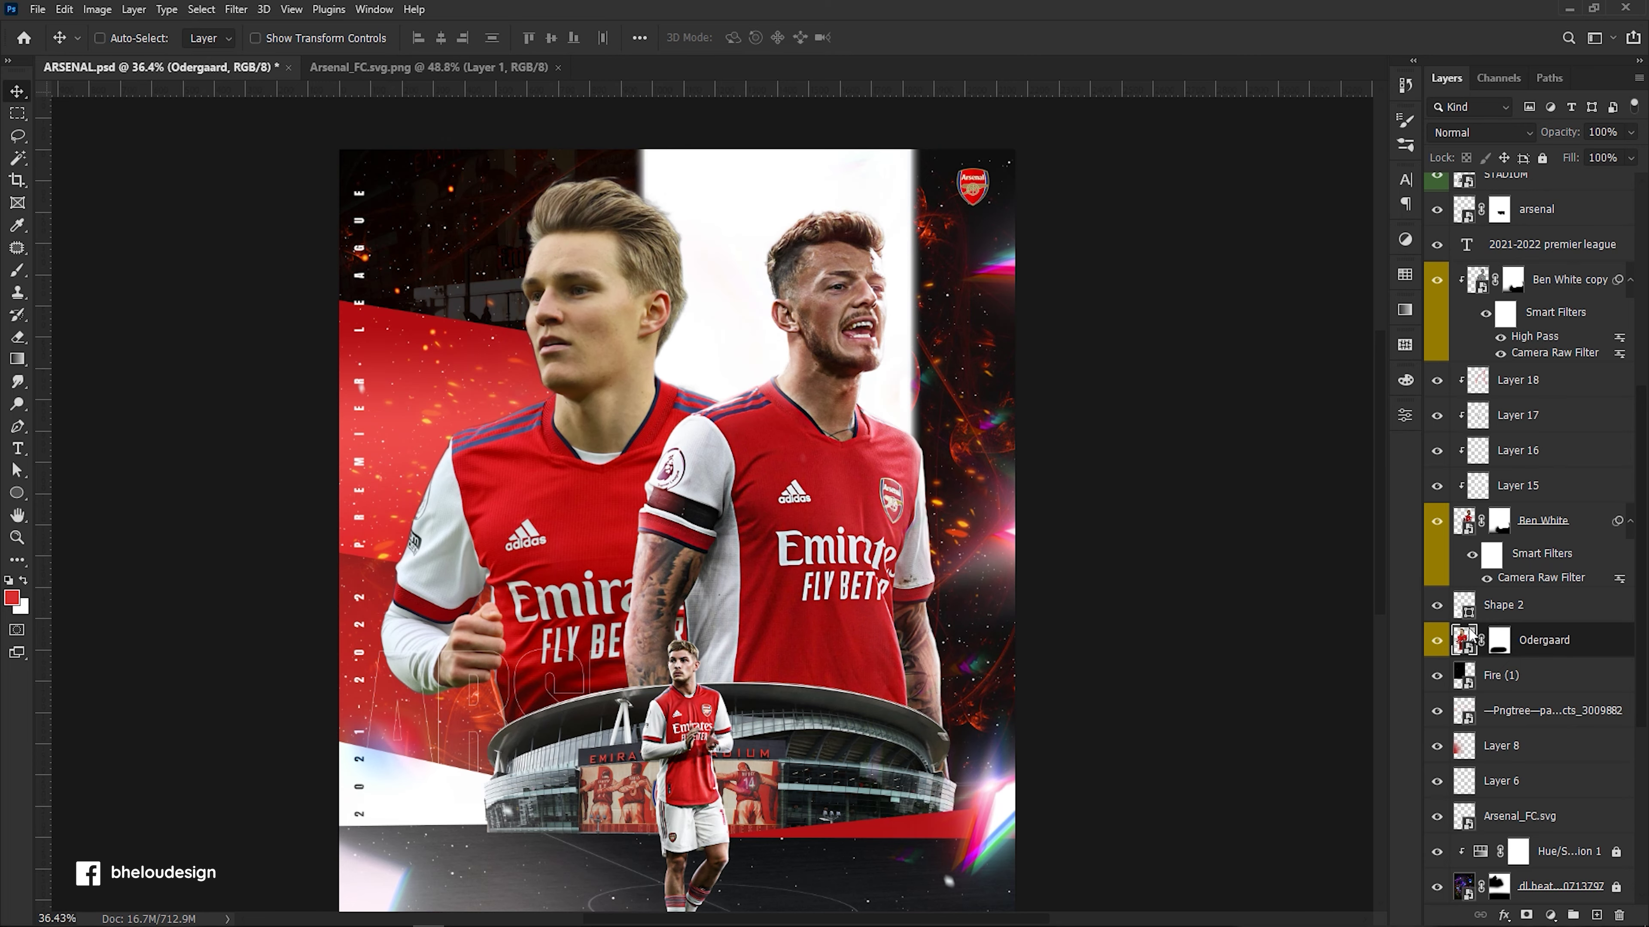
# Camera Raw on Odergaard: Texture +17, Clarity +55, Dehaze +5, Vibrance -6, Shadows -23, Whites +25.
pyautogui.hotkey('ctrl', 'shift', 'a')
pyautogui.moveTo(1462, 631); pyautogui.dragTo(1492, 628)
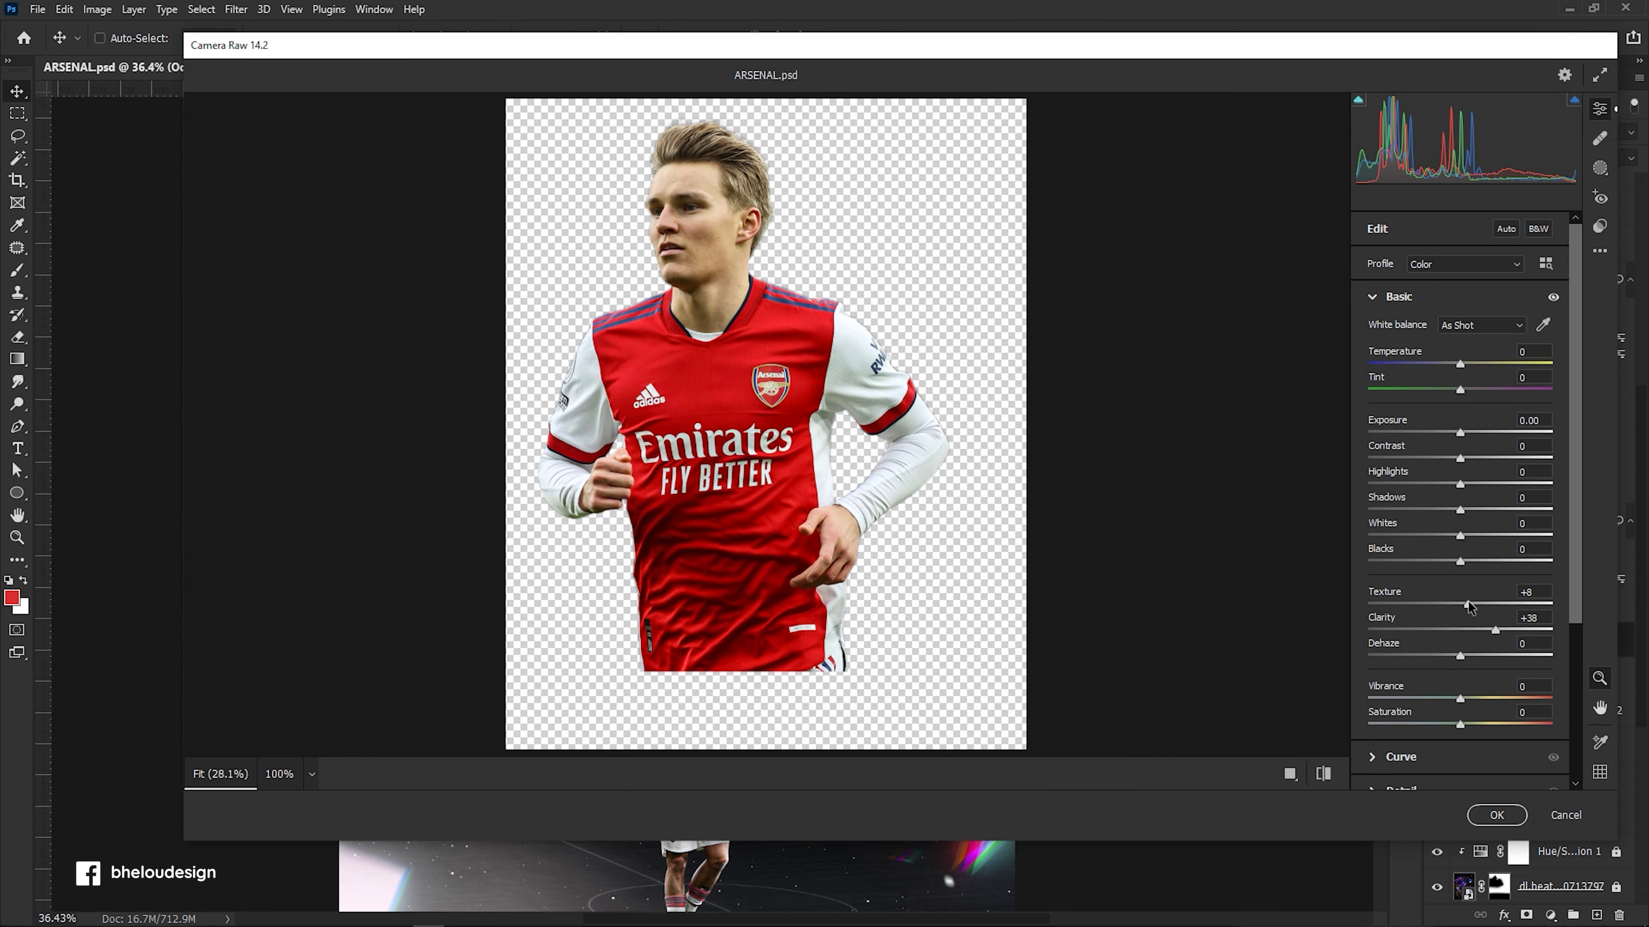
pyautogui.moveTo(1446, 604); pyautogui.dragTo(1510, 628)
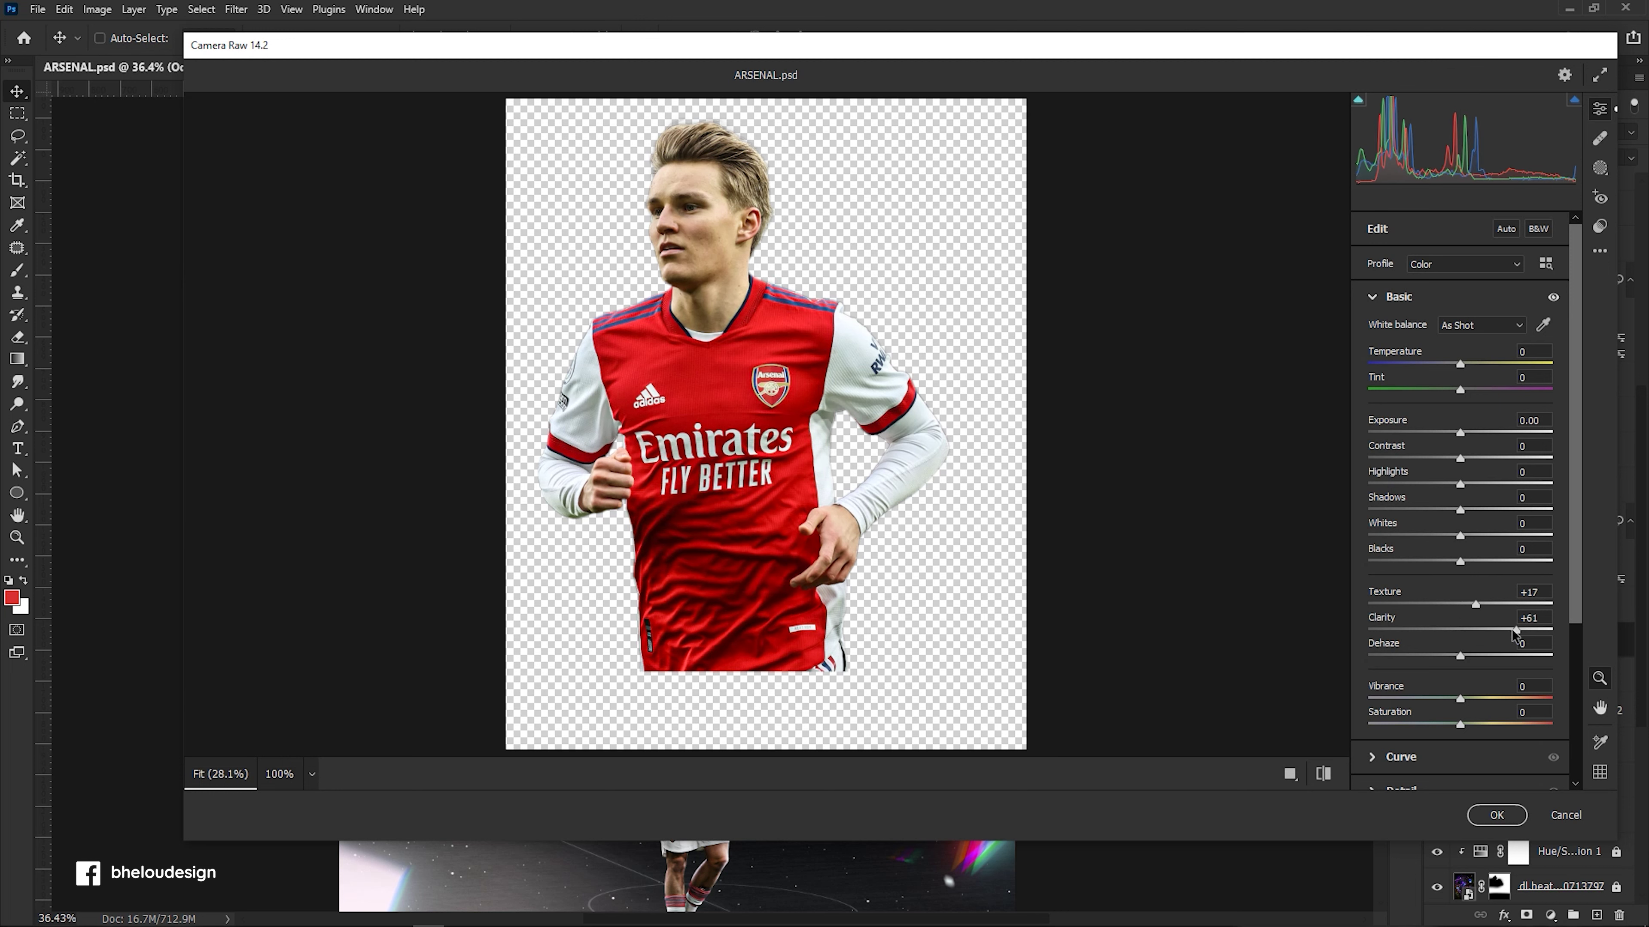
pyautogui.moveTo(1466, 702); pyautogui.dragTo(1468, 660)
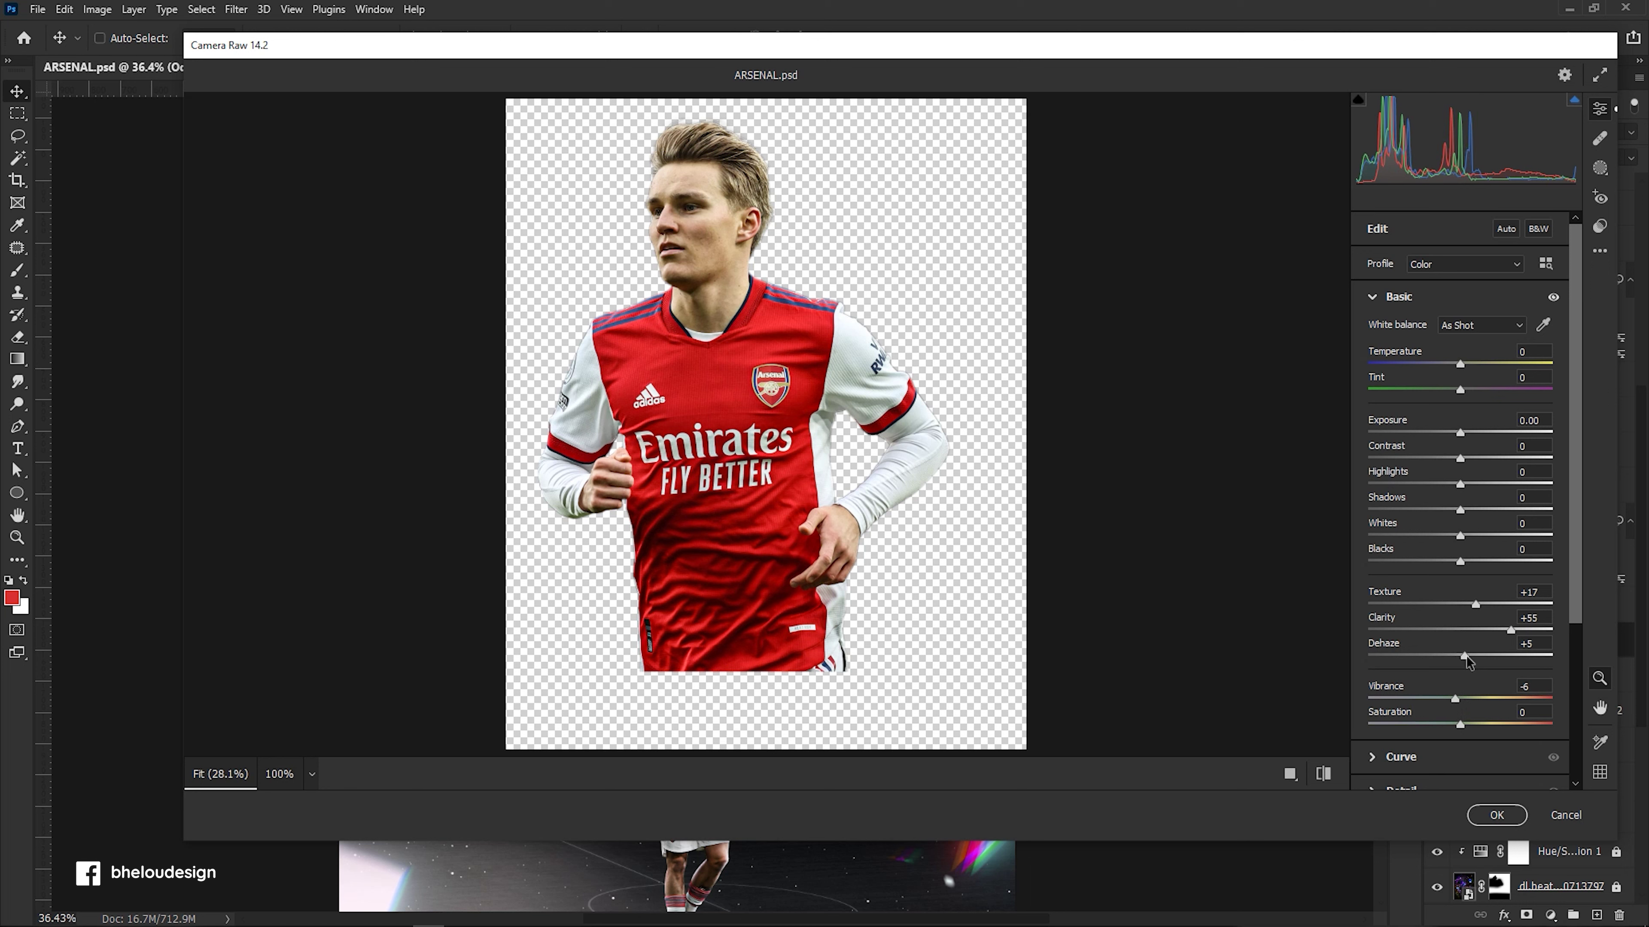
pyautogui.moveTo(1461, 510)
pyautogui.mouseDown()
pyautogui.moveTo(1478, 510)
pyautogui.moveTo(1428, 508)
pyautogui.moveTo(1483, 536)
pyautogui.mouseUp()
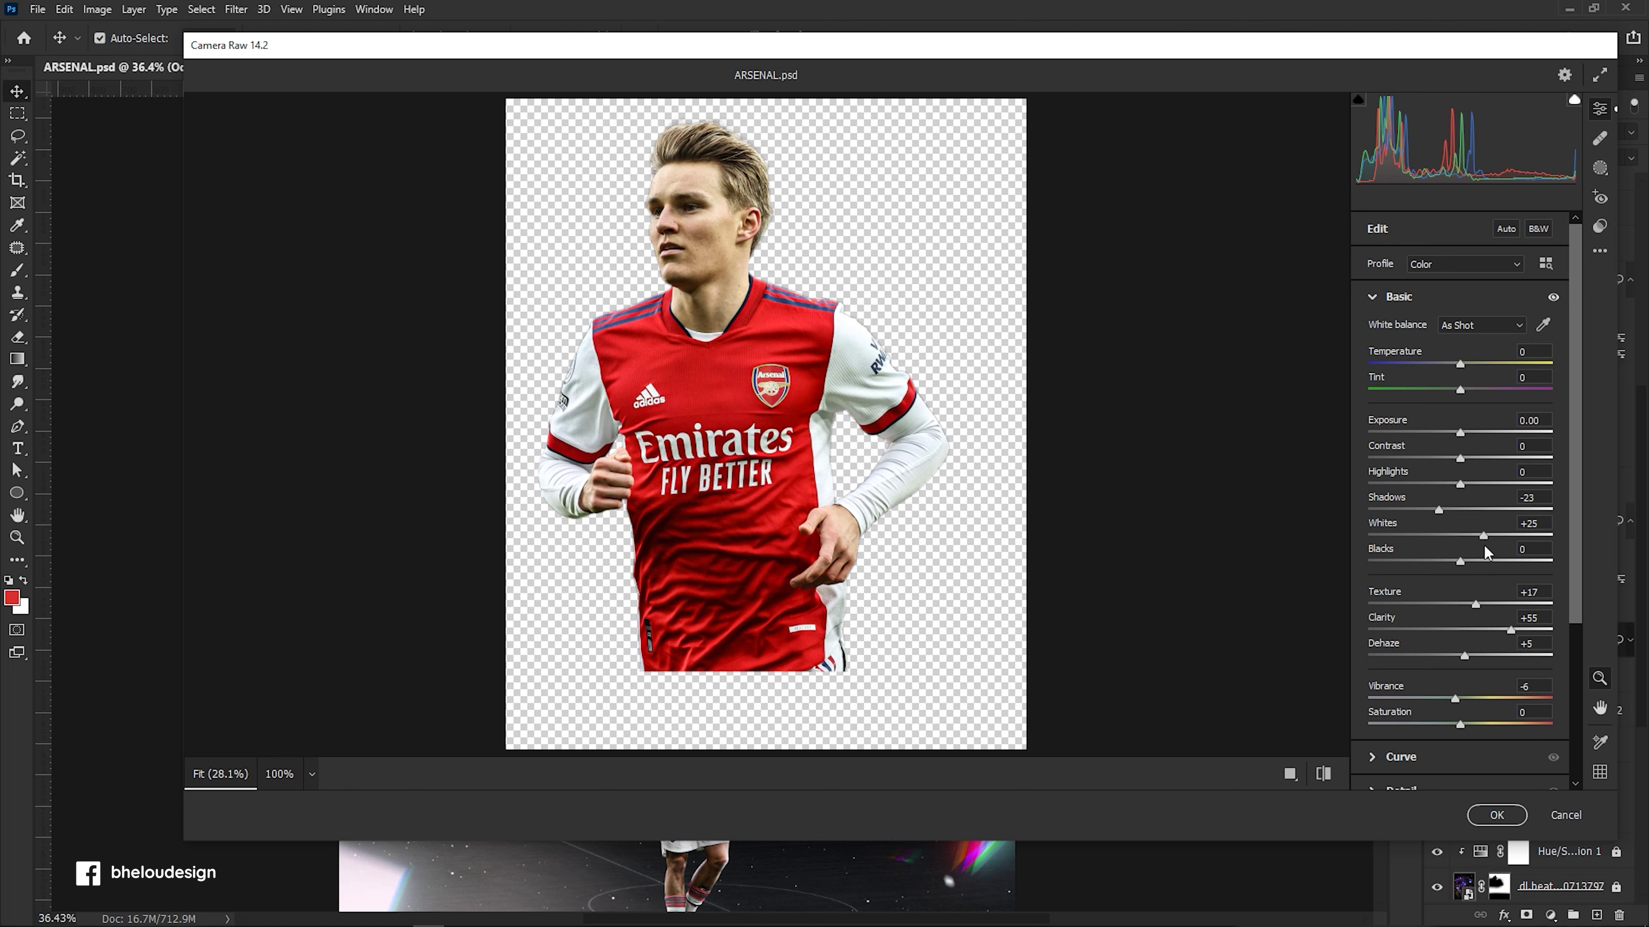
pyautogui.moveTo(1460, 459); pyautogui.dragTo(1451, 488)
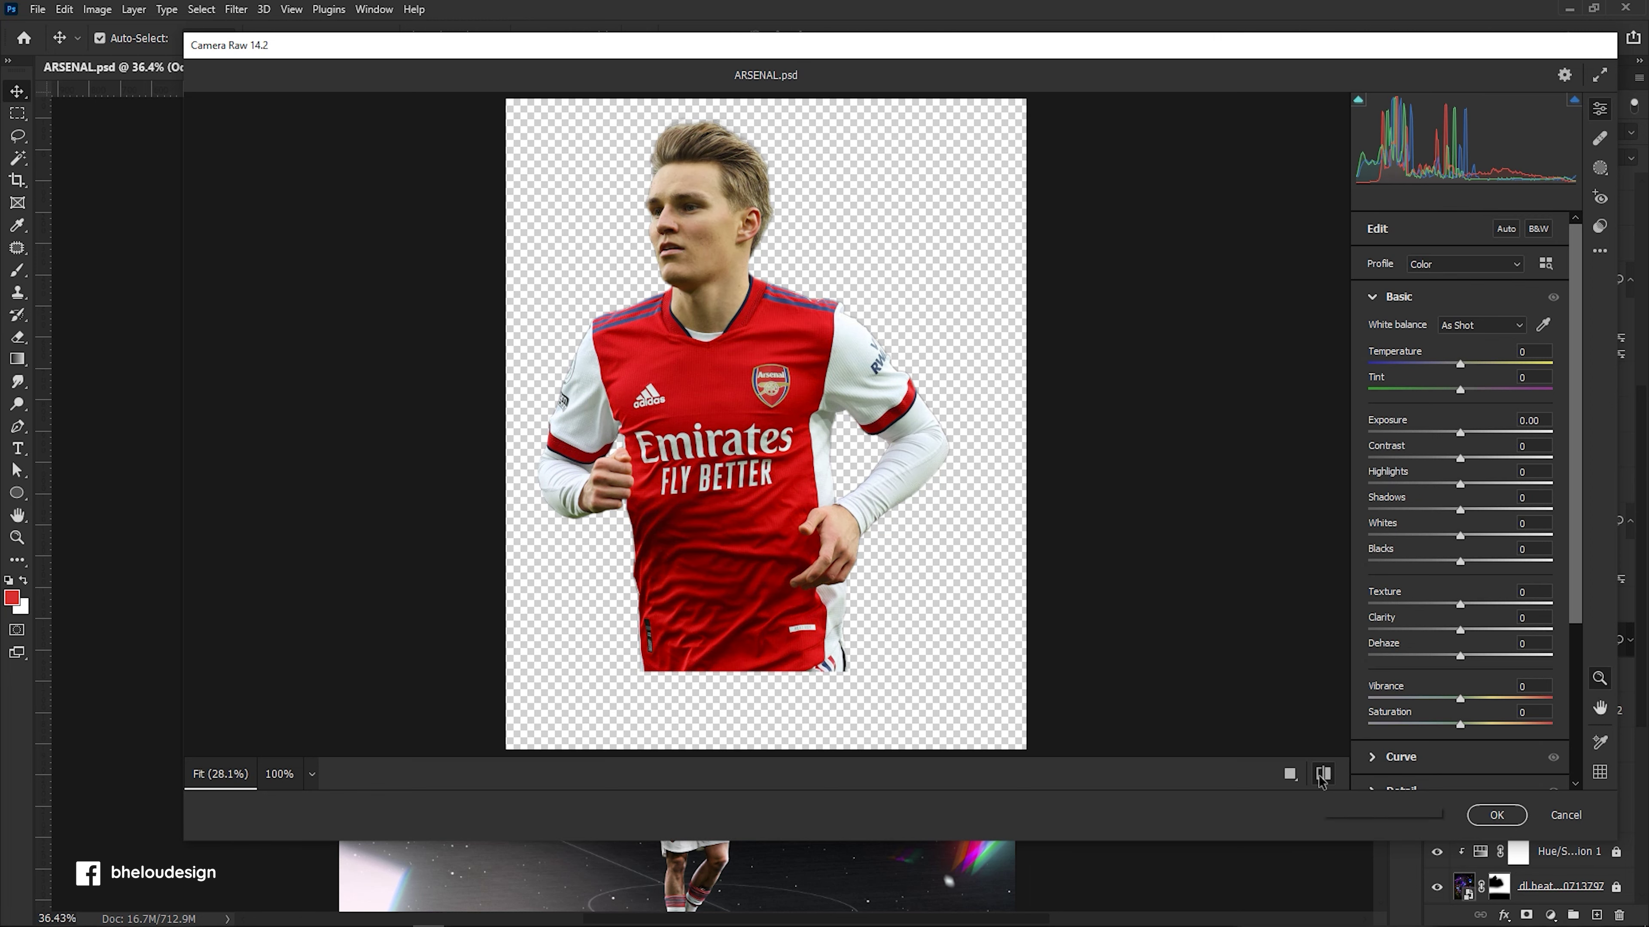
pyautogui.click(1497, 815)
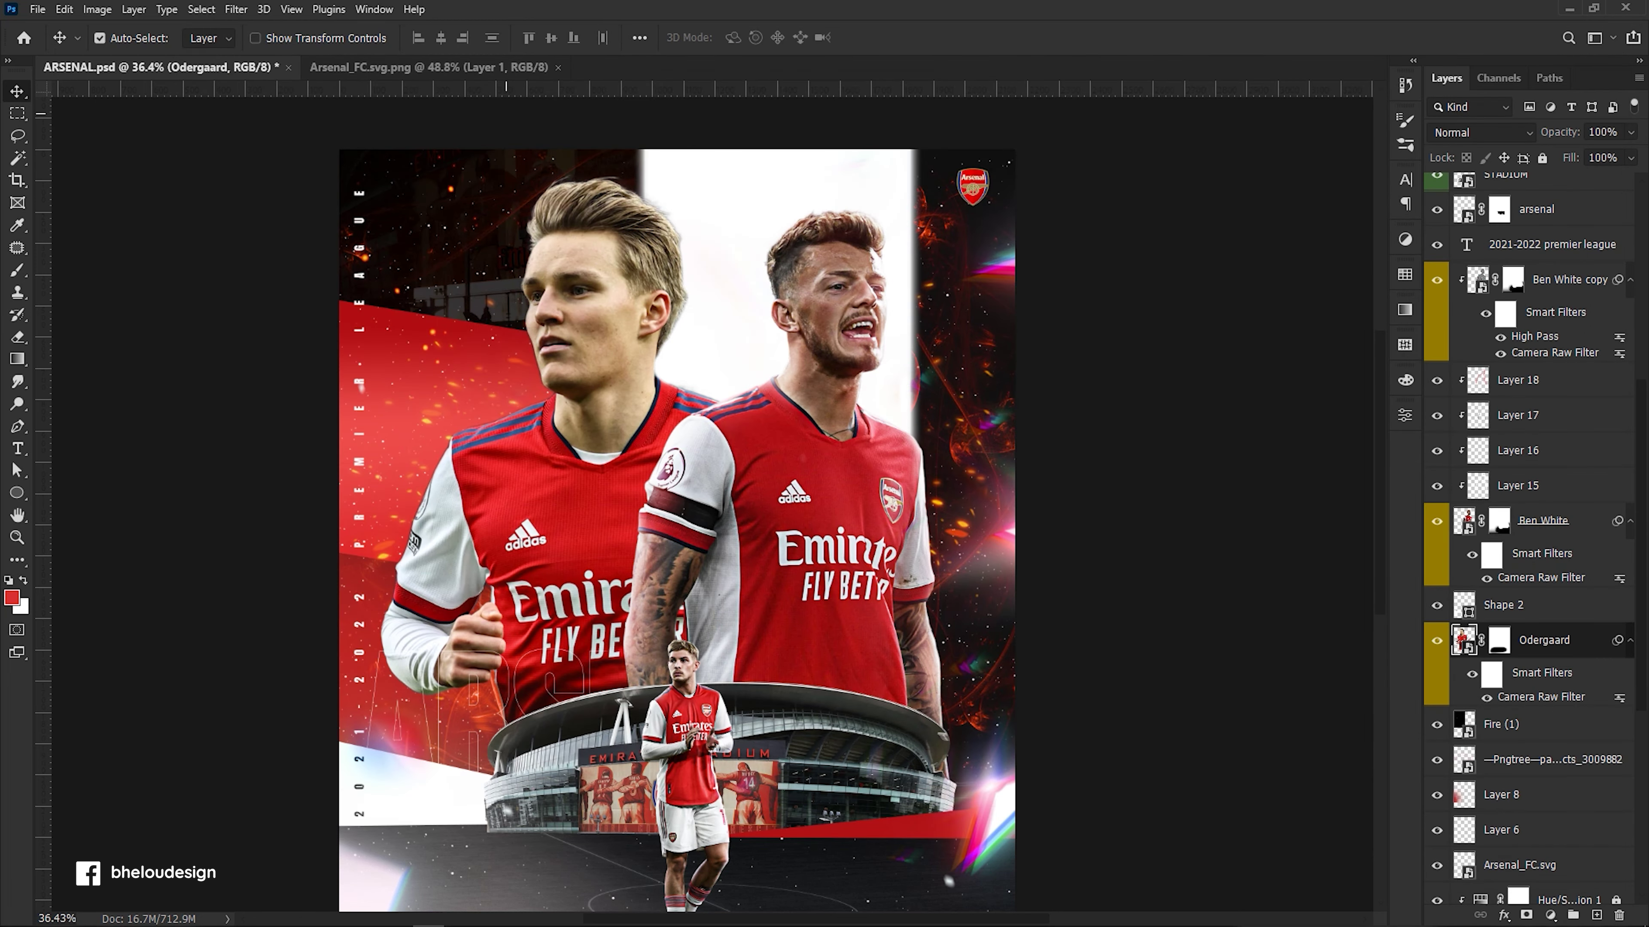
# Add a new layer clipped to Odergaard and set up a white brush at 44% flow.
pyautogui.scroll(-2, 569, 459)
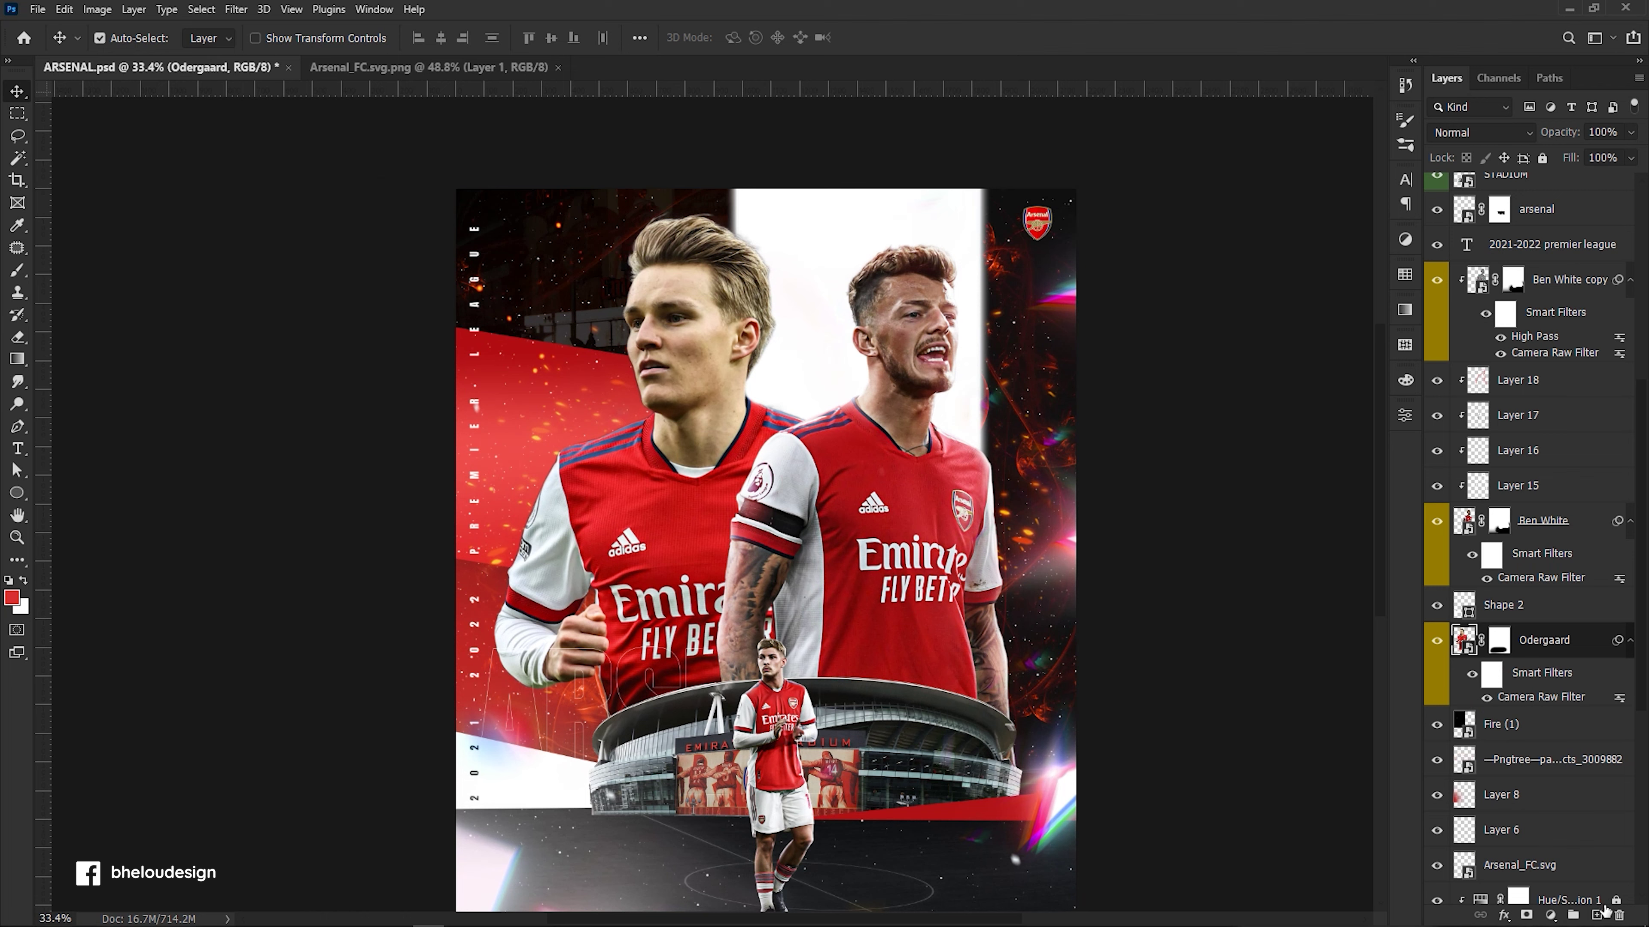
pyautogui.click(1598, 915)
pyautogui.keyDown('alt'); pyautogui.click(1588, 656); pyautogui.keyUp('alt')
pyautogui.press('b')
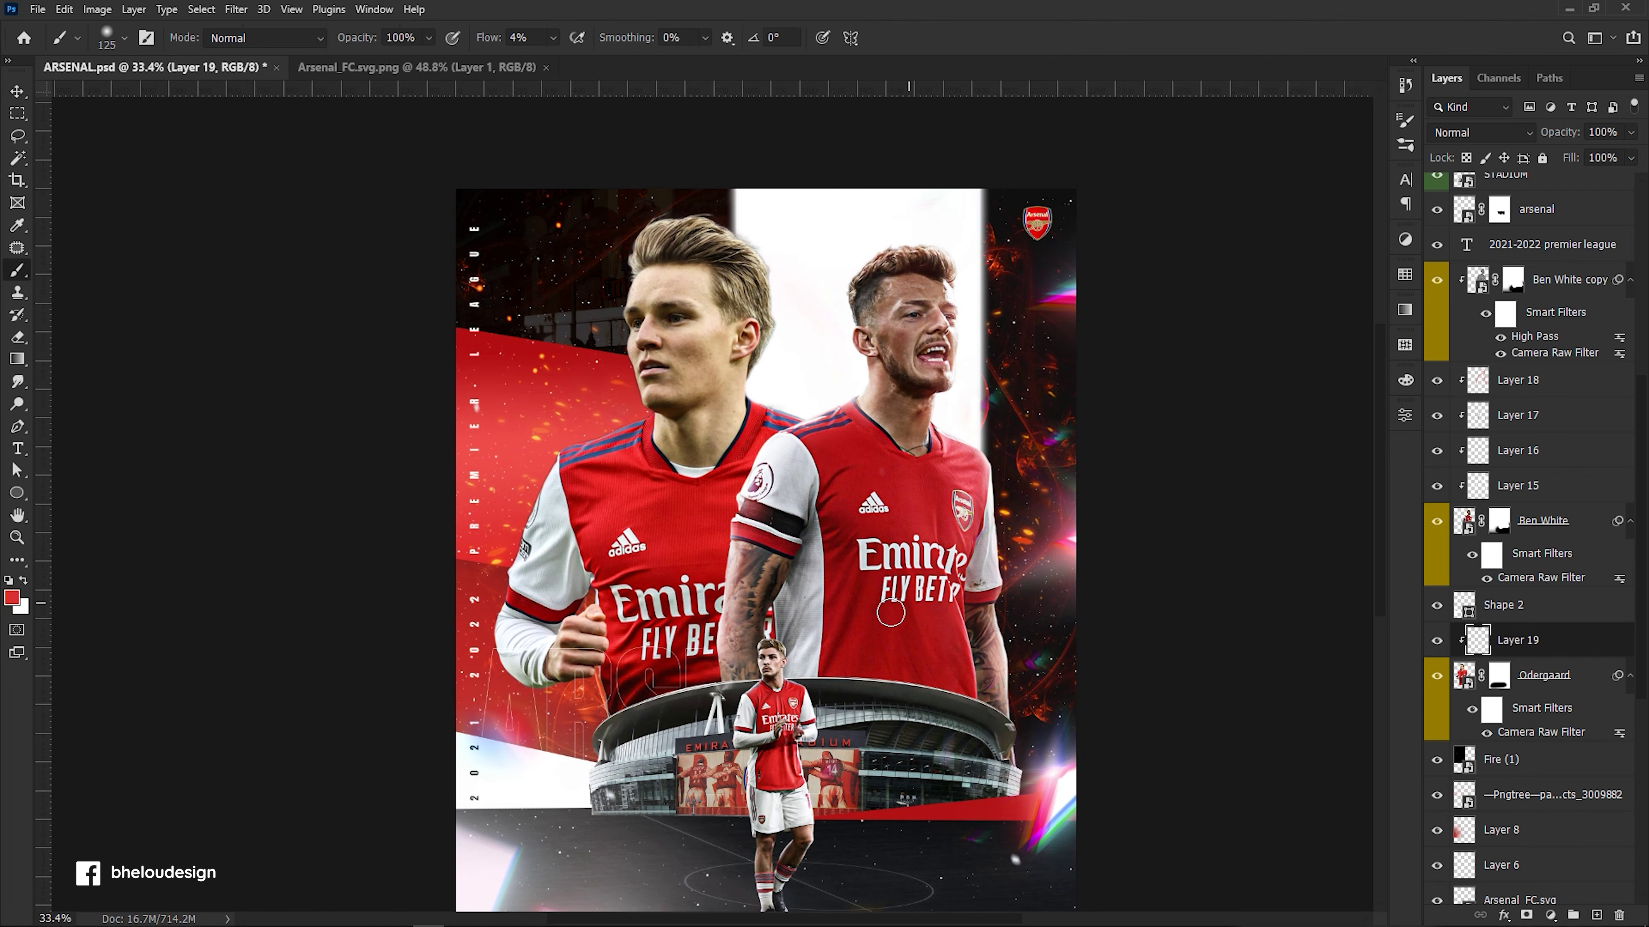
pyautogui.scroll(3, 654, 334)
pyautogui.scroll(2, 655, 334)
pyautogui.scroll(1, 599, 254)
pyautogui.scroll(1, 600, 272)
pyautogui.press('x')
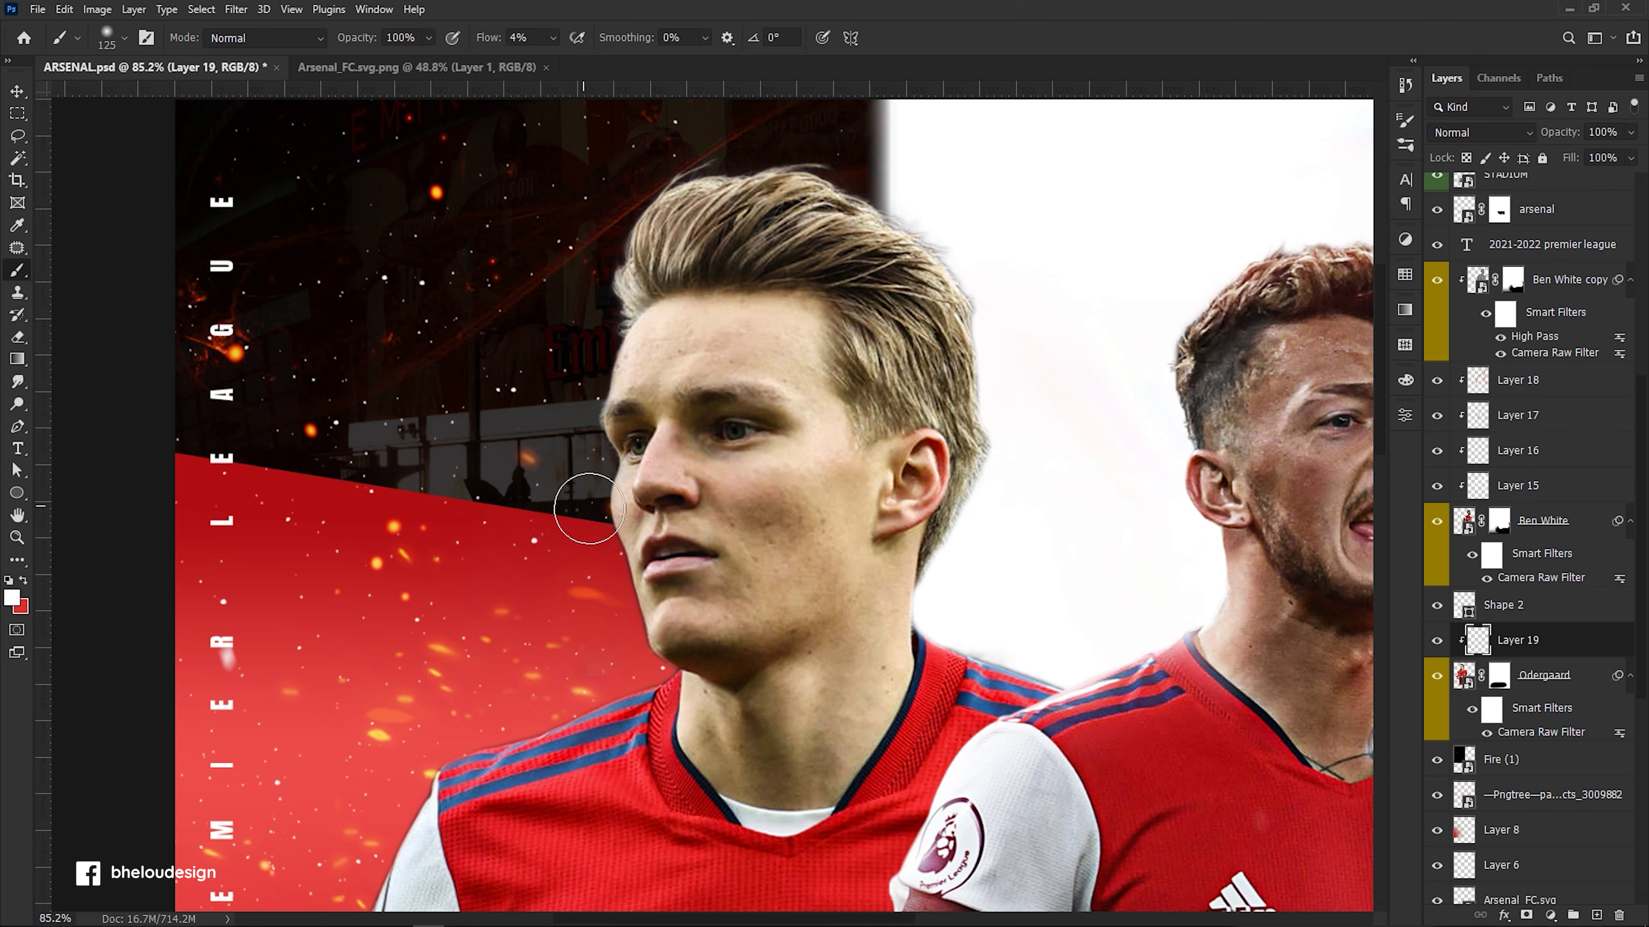
pyautogui.click(554, 42)
pyautogui.click(549, 108)
# Paint a soft white glow along Odegaard's face edge and jersey shoulder with a size-90 brush.
pyautogui.moveTo(588, 313)
pyautogui.mouseDown()
pyautogui.moveTo(616, 641)
pyautogui.moveTo(519, 721)
pyautogui.mouseUp()
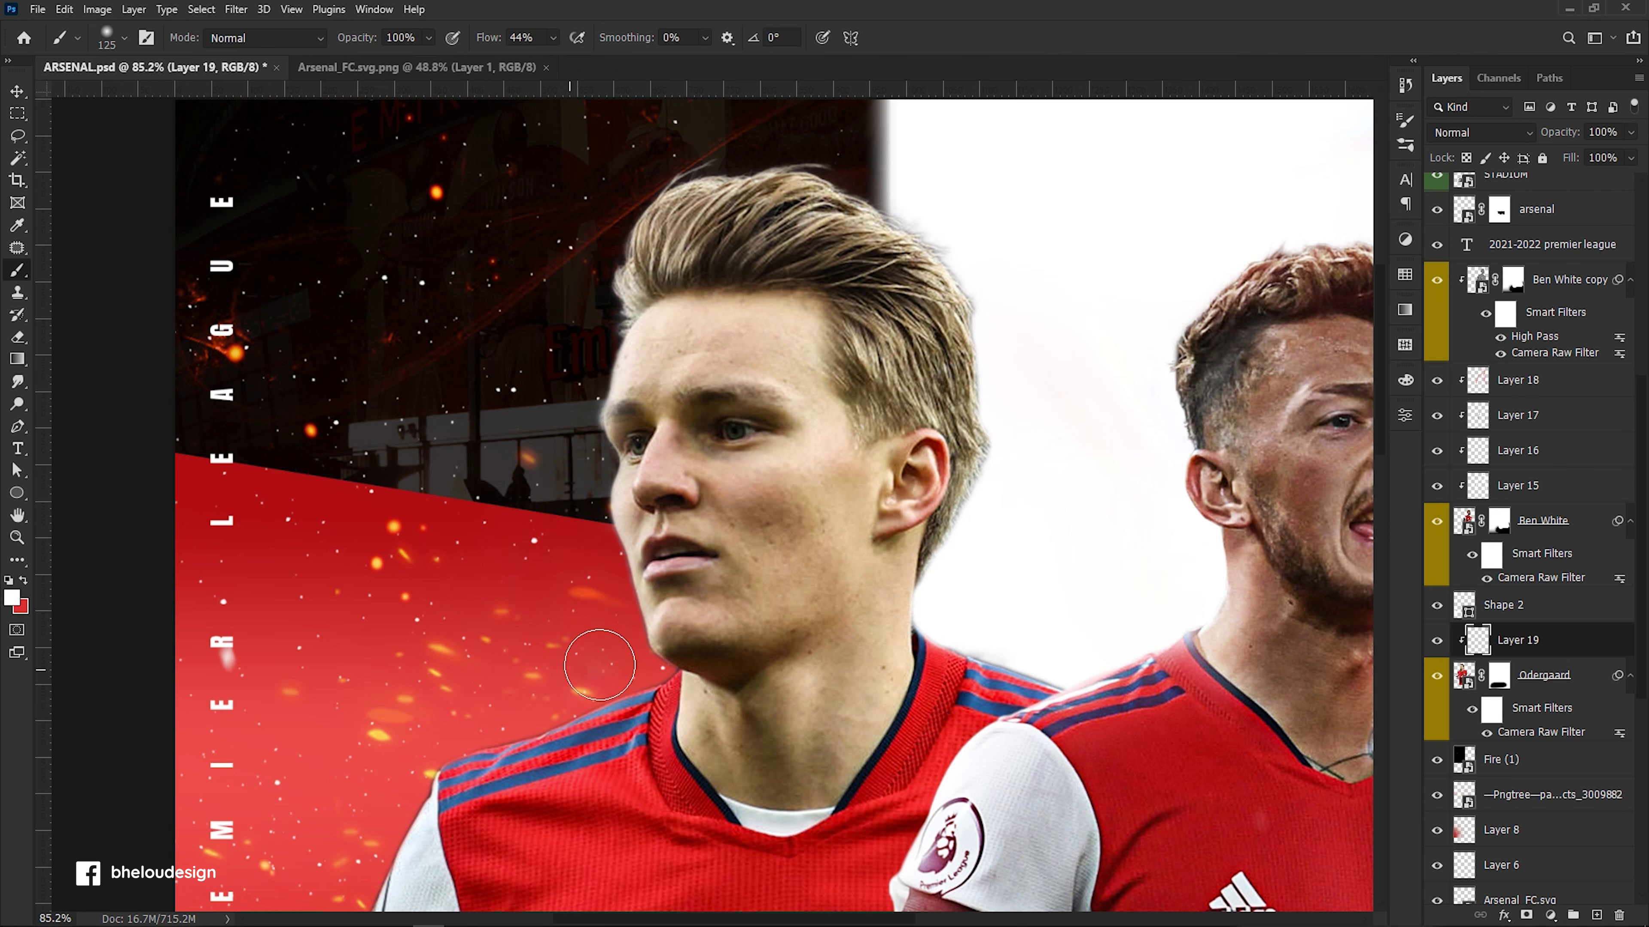
pyautogui.scroll(-2, 547, 651)
pyautogui.scroll(-3, 547, 652)
pyautogui.press('[')
pyautogui.press('[')
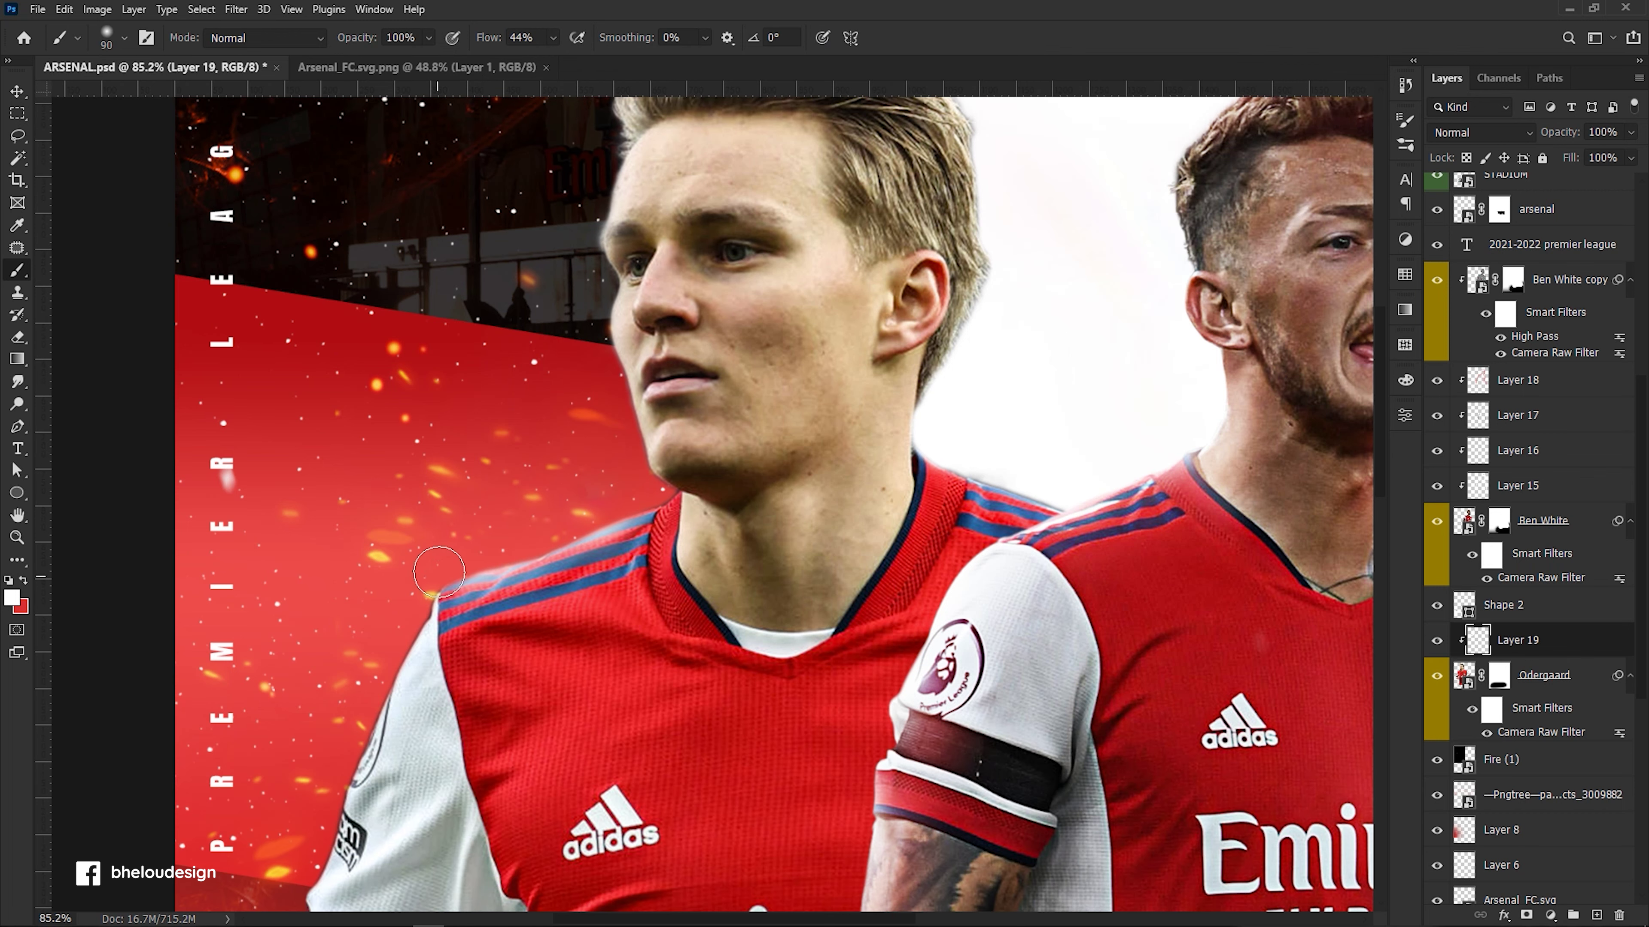
pyautogui.scroll(-2, 290, 806)
pyautogui.scroll(-3, 291, 805)
pyautogui.scroll(-1, 261, 823)
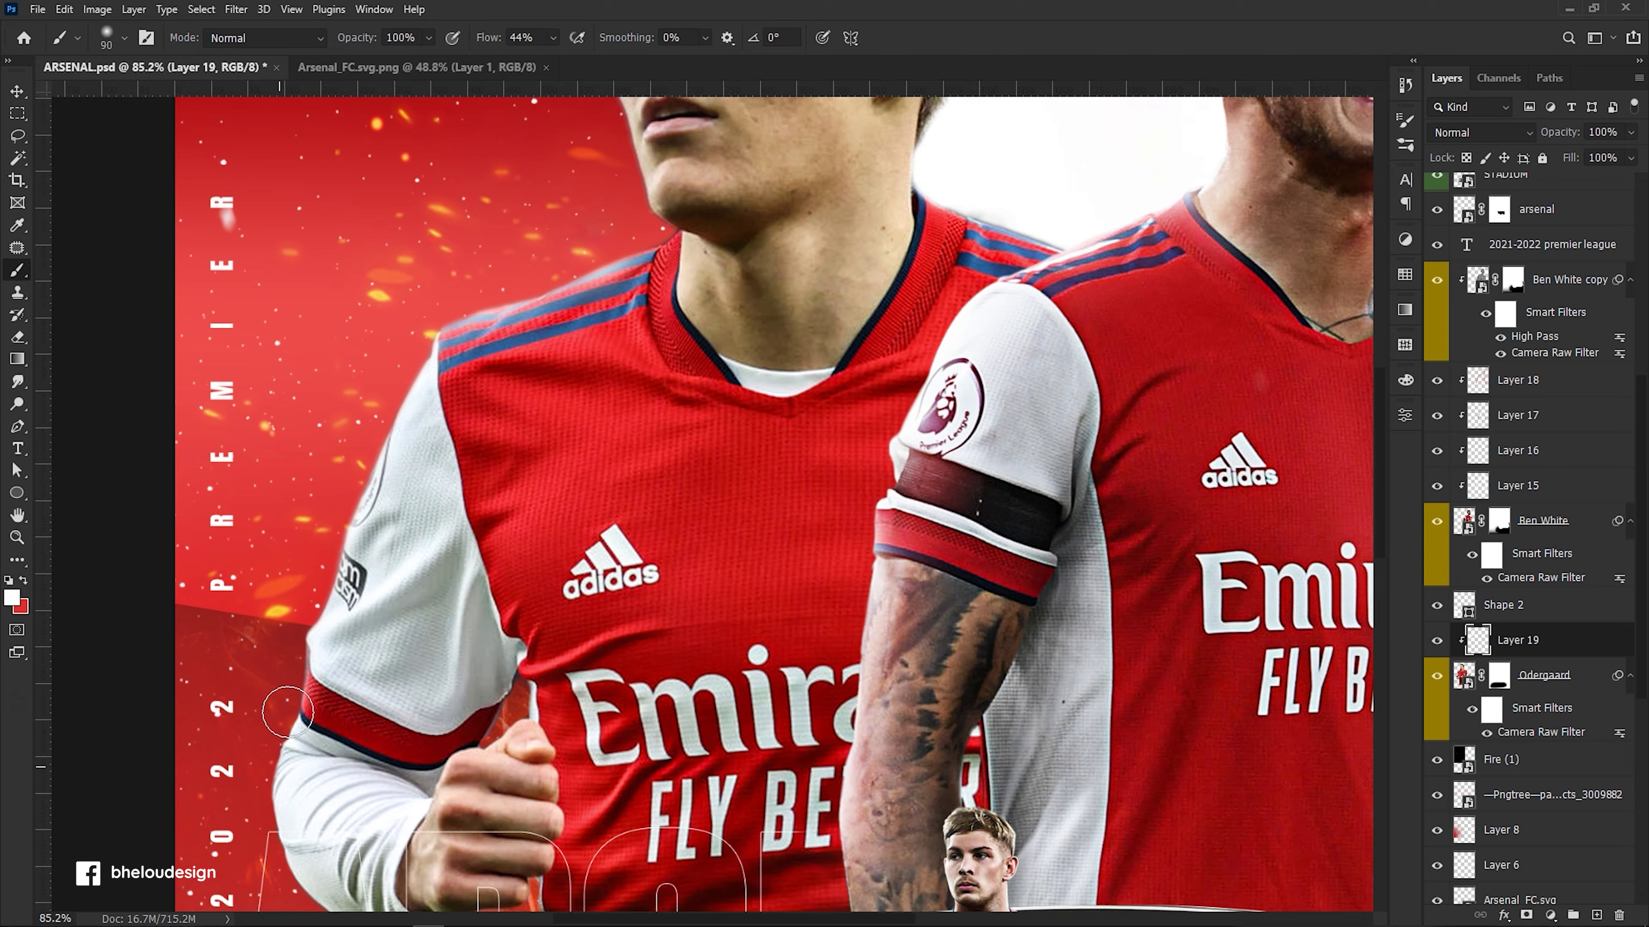
pyautogui.scroll(-3, 368, 698)
pyautogui.scroll(3, 815, 390)
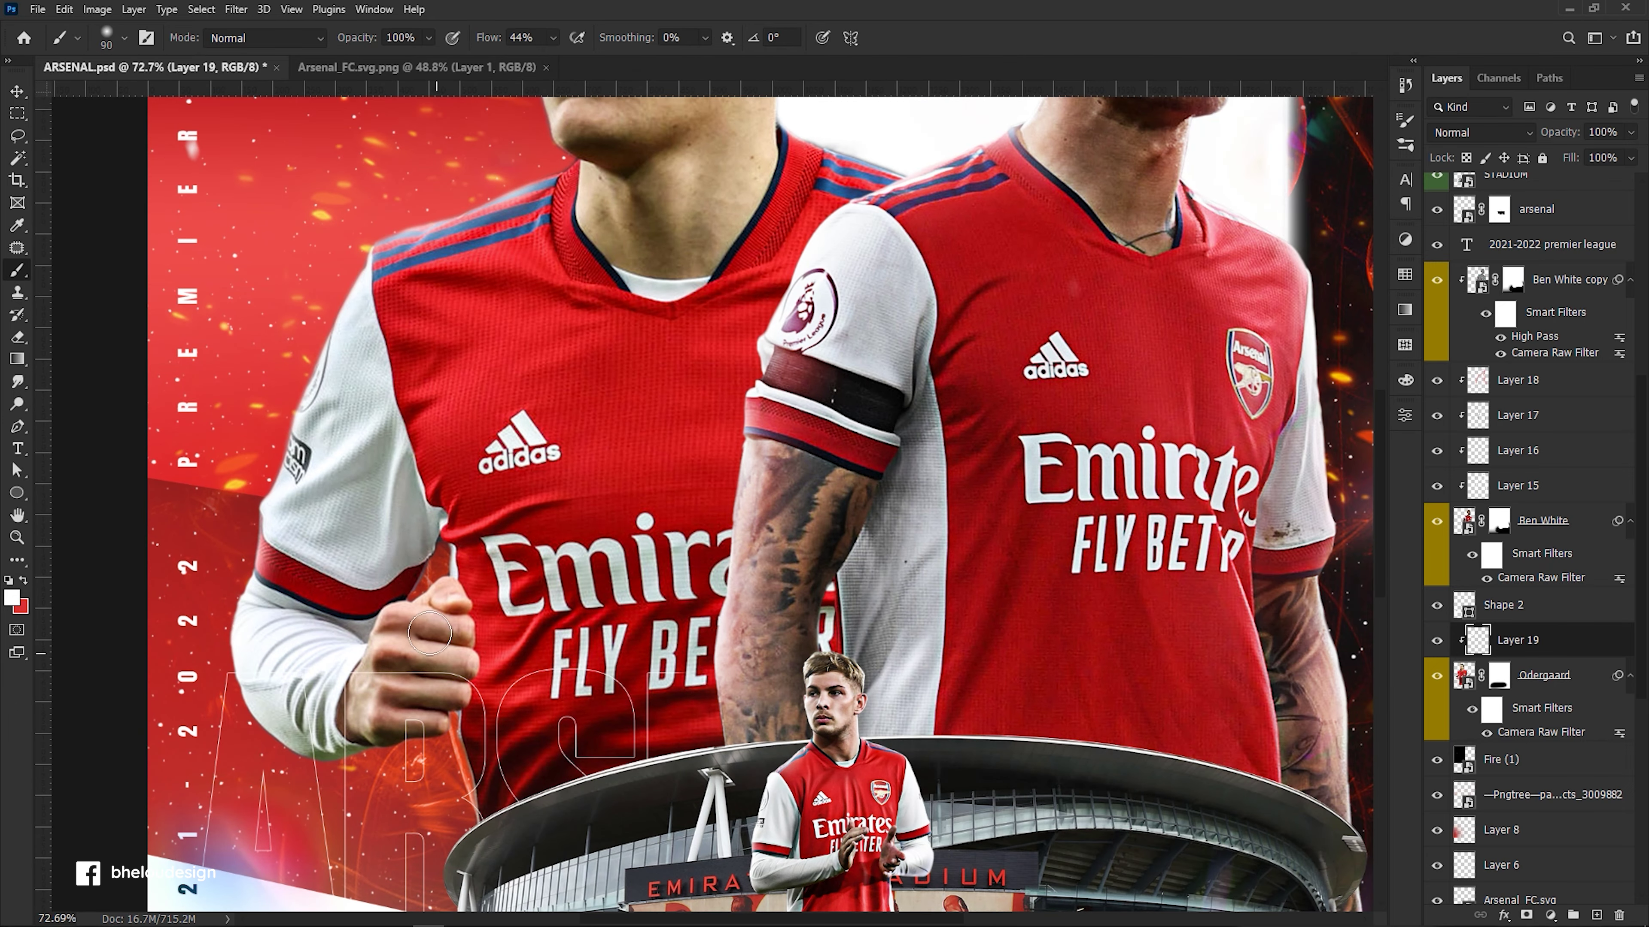
pyautogui.scroll(2, 814, 283)
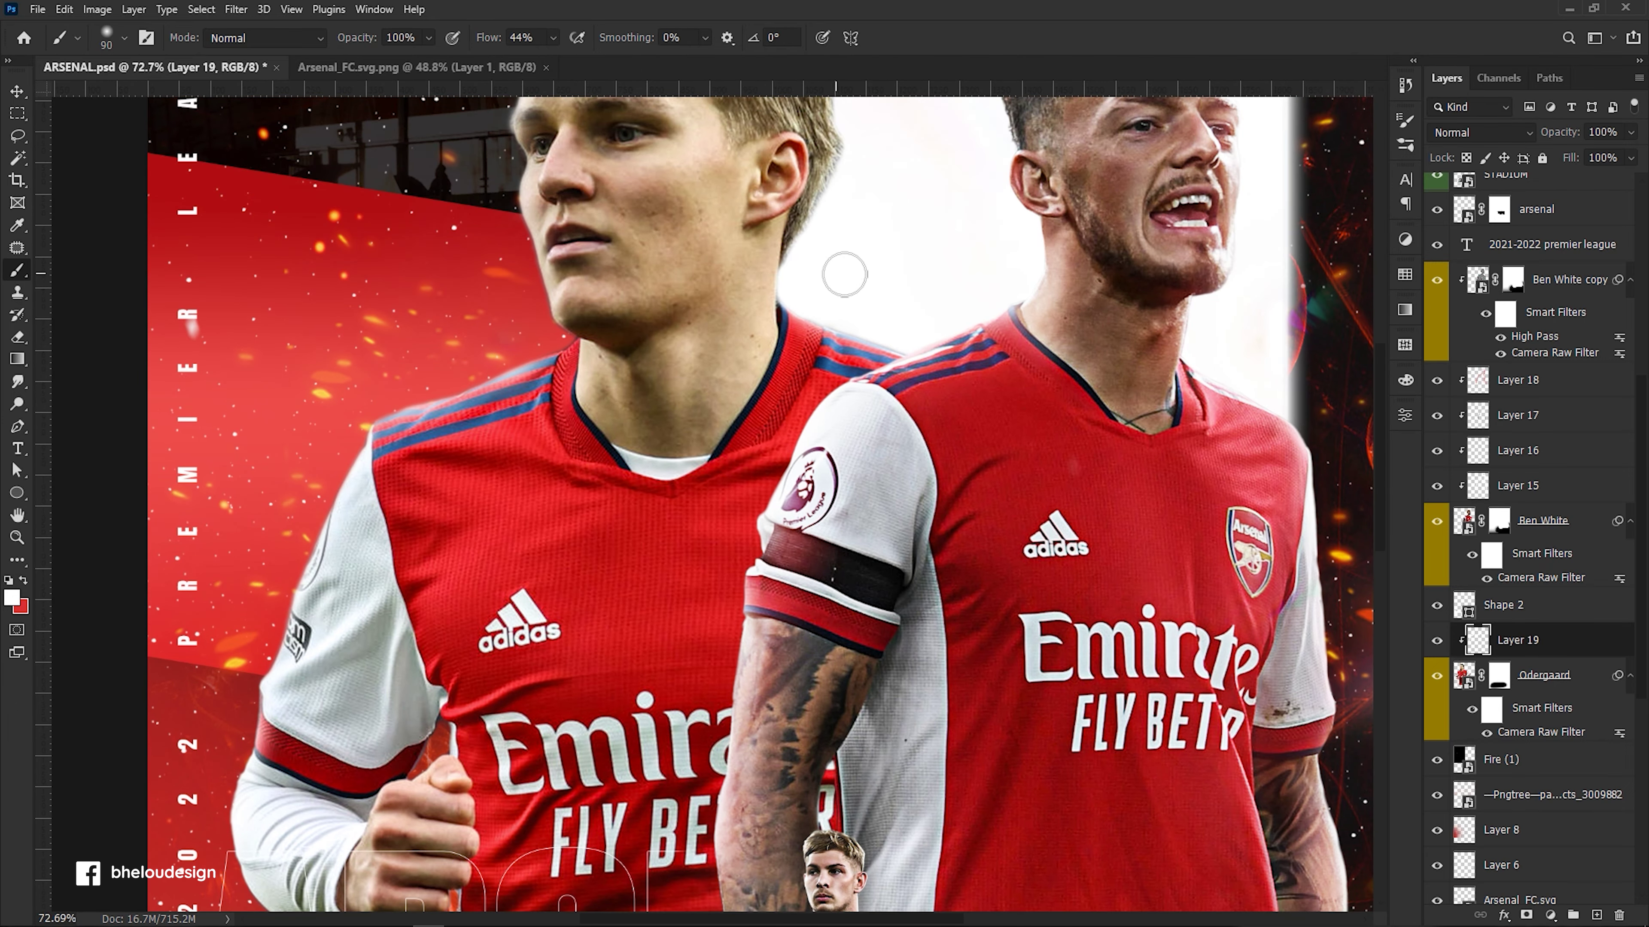
pyautogui.scroll(1, 837, 273)
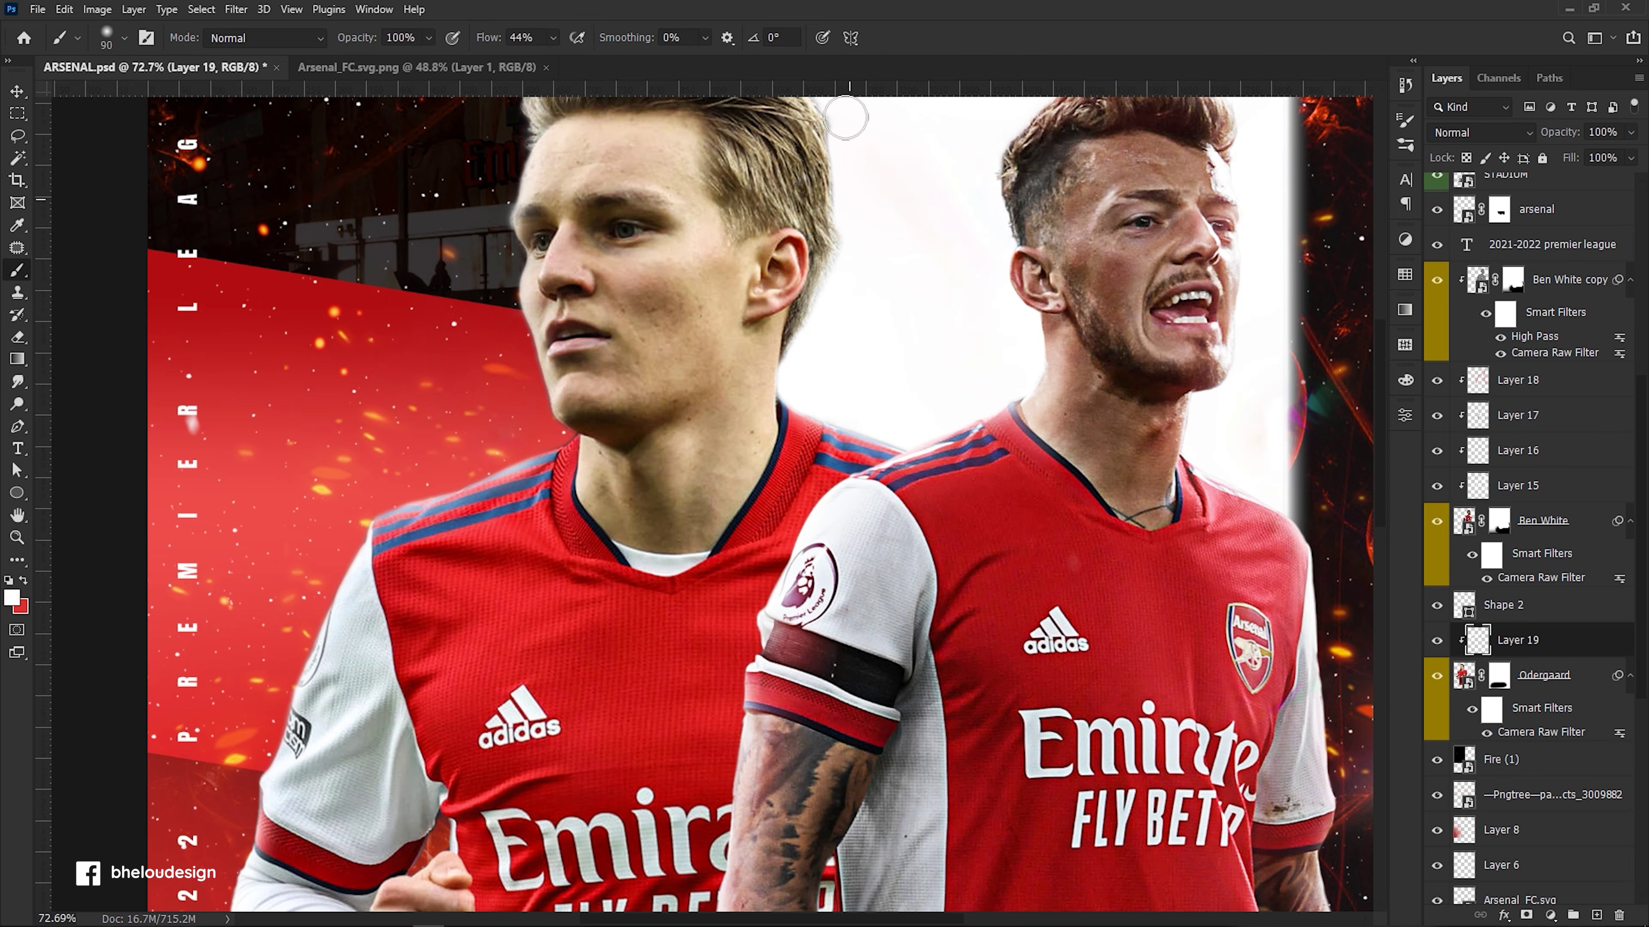
pyautogui.scroll(1, 850, 195)
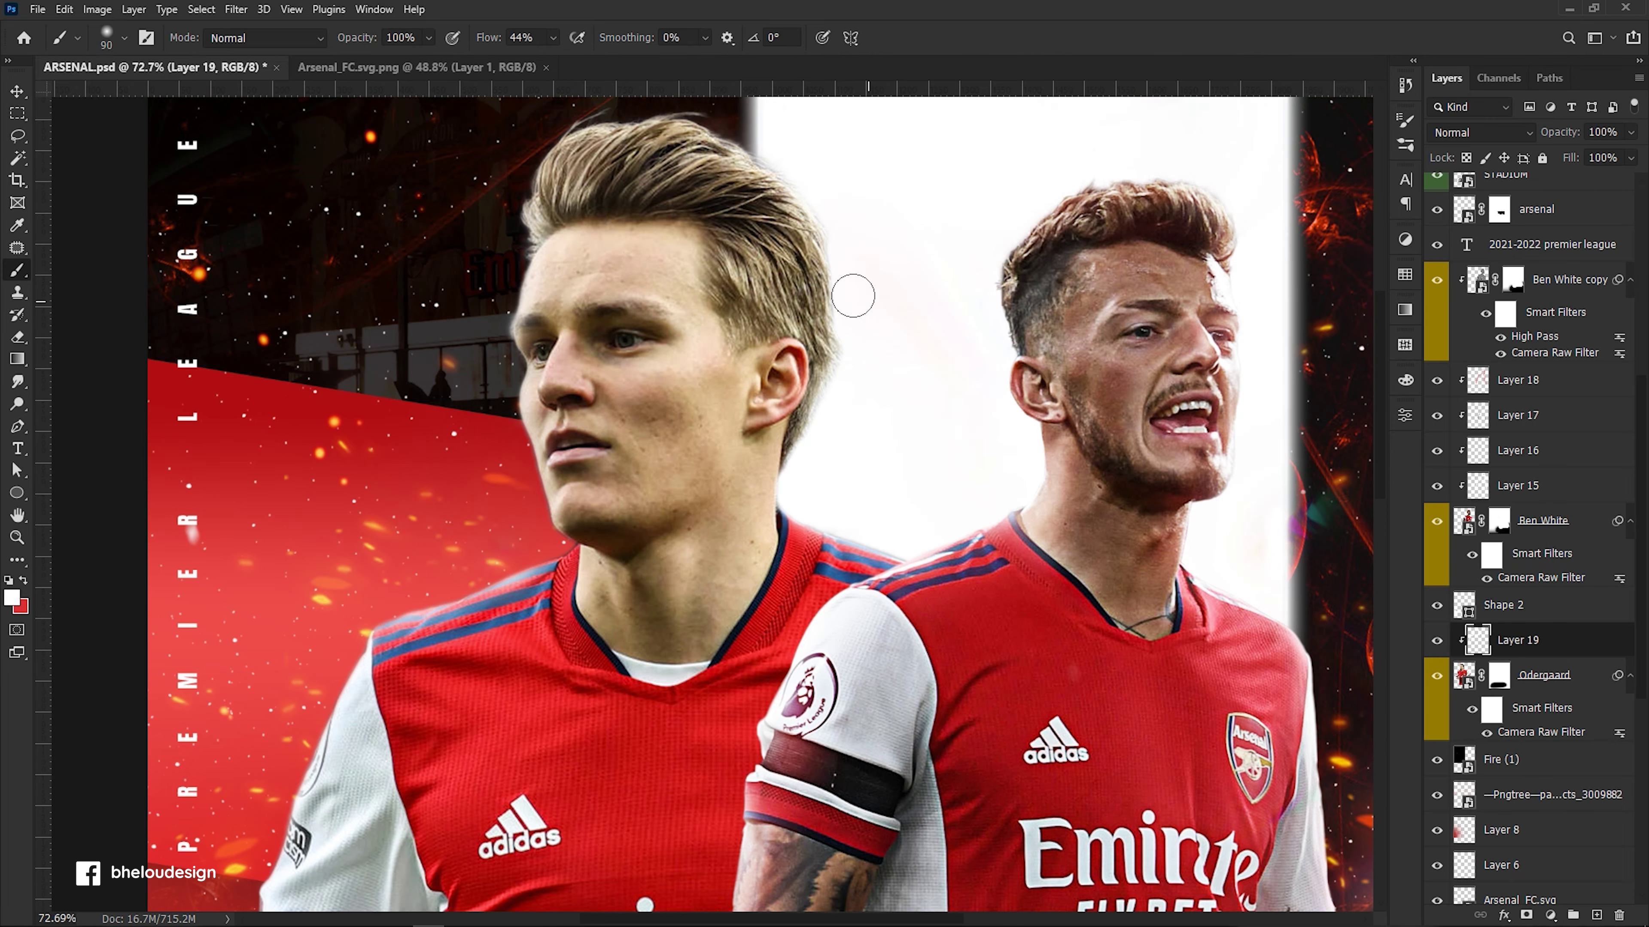
pyautogui.scroll(-1, 289, 648)
pyautogui.scroll(1, 290, 649)
pyautogui.scroll(1, 289, 649)
pyautogui.scroll(1, 289, 649)
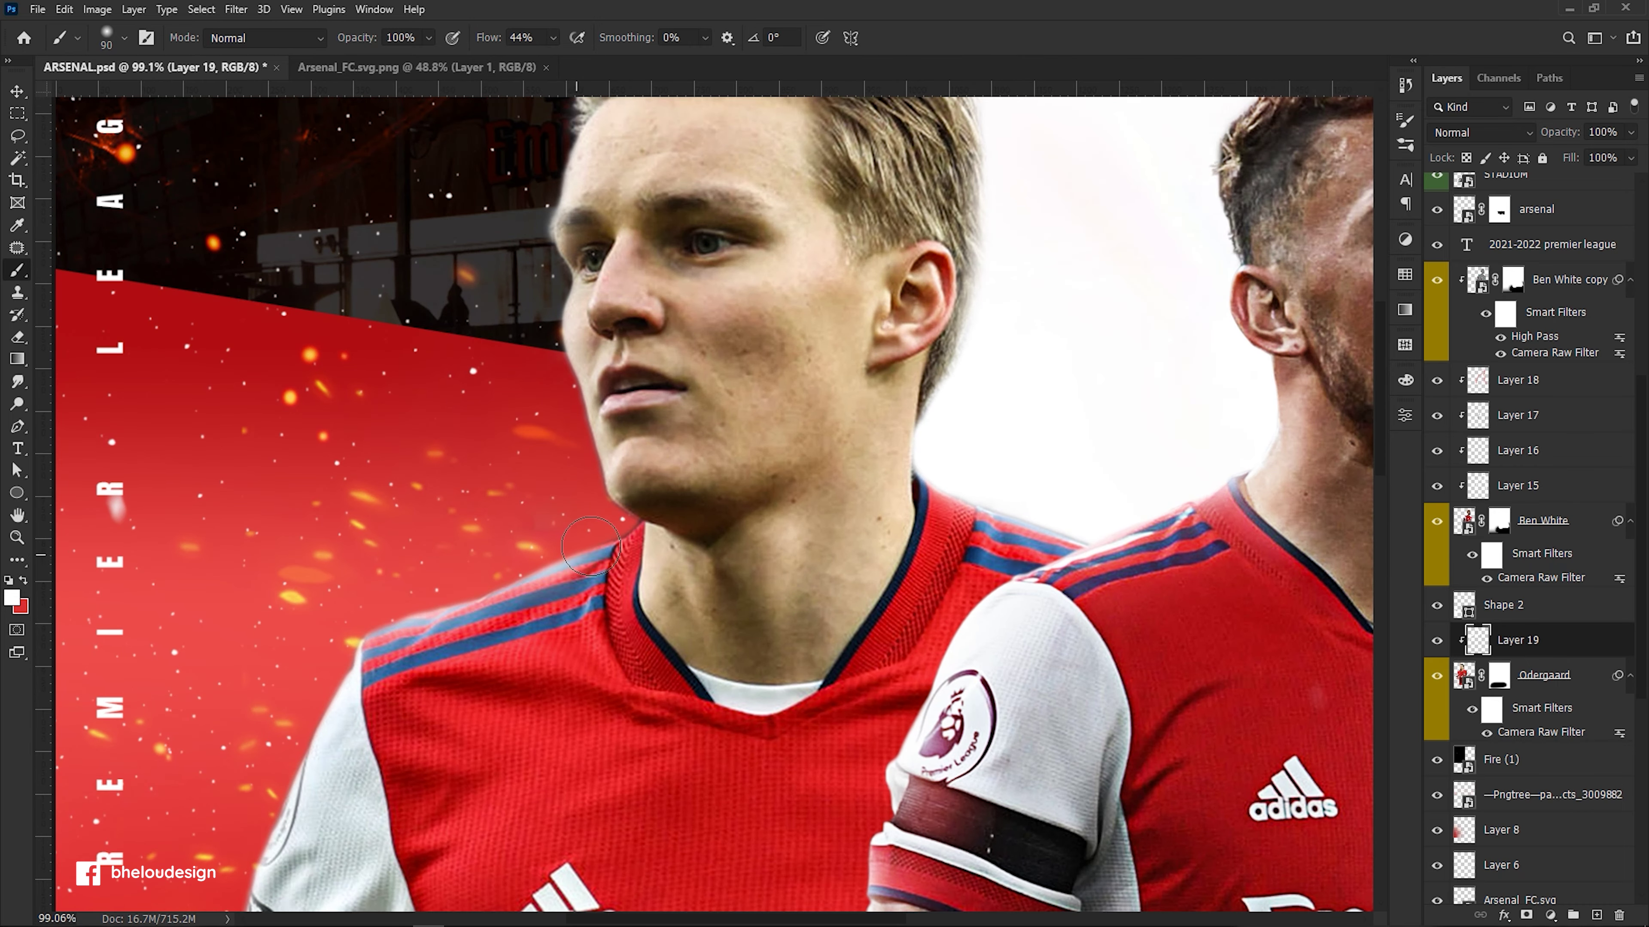
pyautogui.moveTo(613, 543); pyautogui.dragTo(357, 662)
# Undo the white shoulder stroke and make Layer 19 visible again.
pyautogui.scroll(-3, 596, 571)
pyautogui.scroll(2, 659, 536)
pyautogui.hotkey('ctrl', 'z')
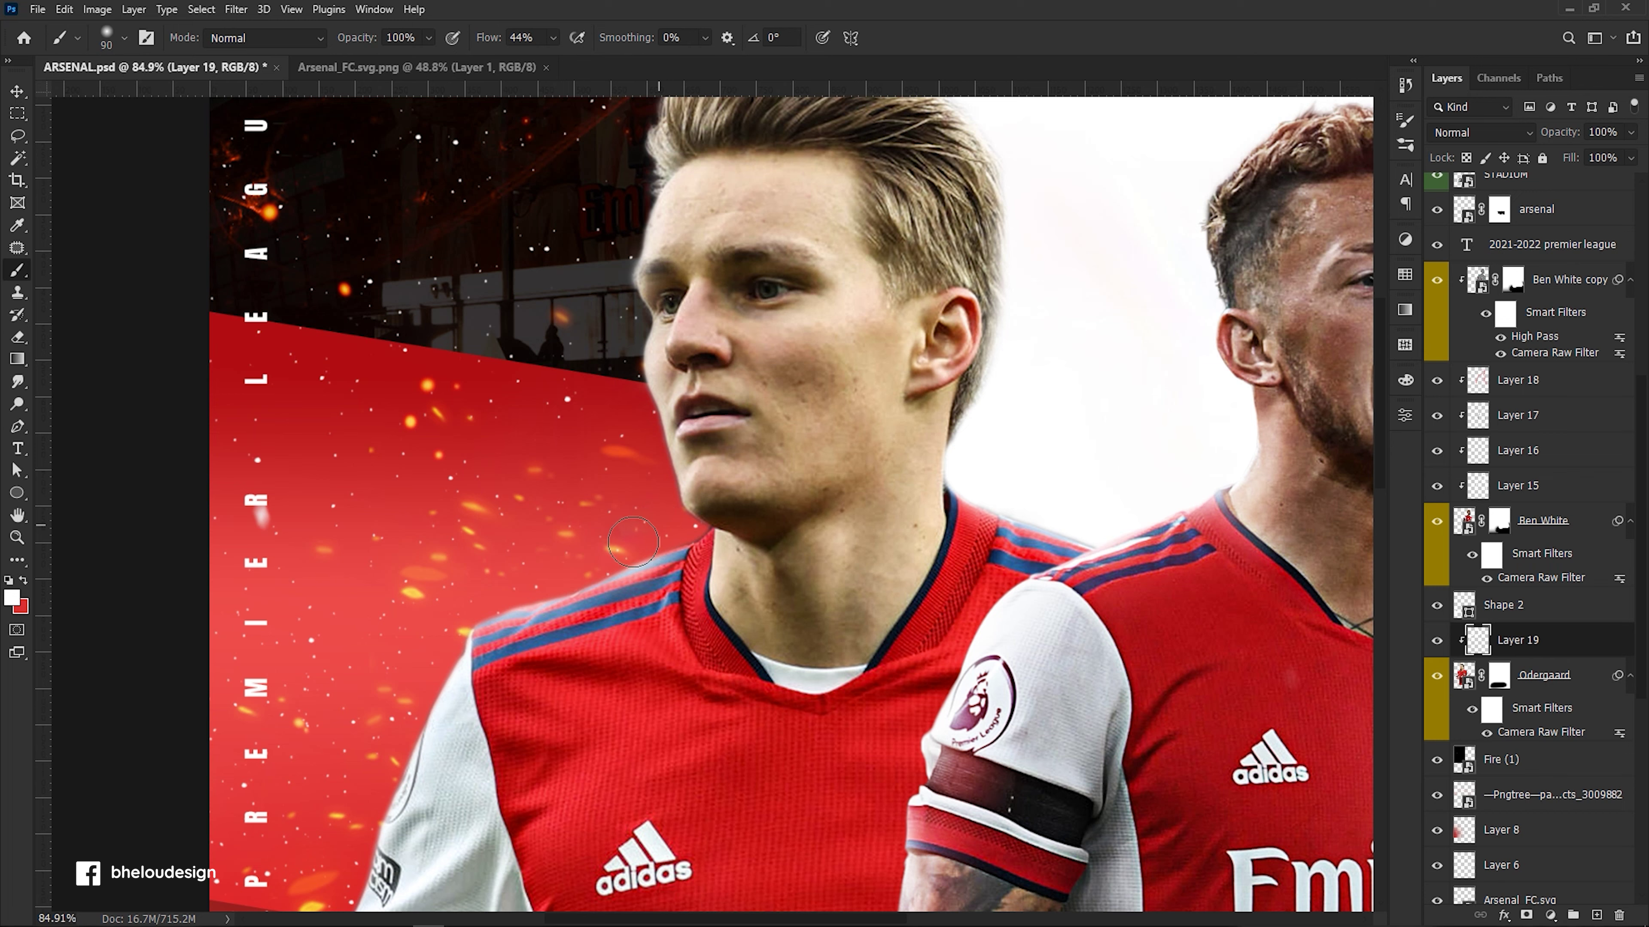
pyautogui.scroll(-3, 327, 817)
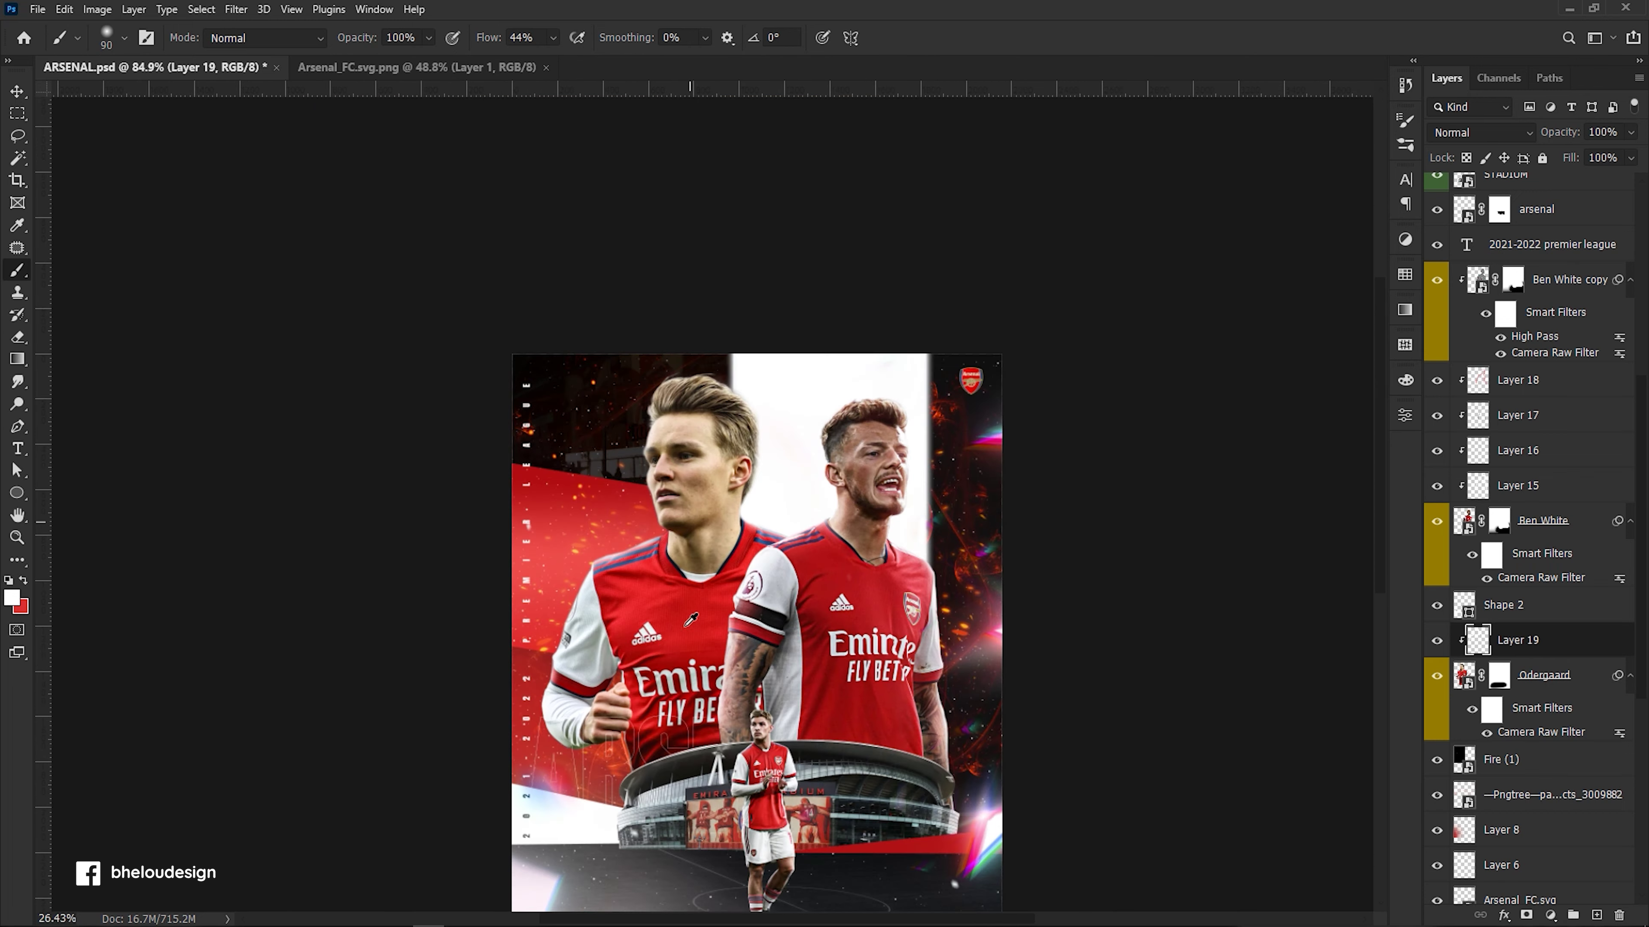
pyautogui.scroll(1, 1360, 439)
pyautogui.click(1436, 641)
pyautogui.scroll(3, 1265, 753)
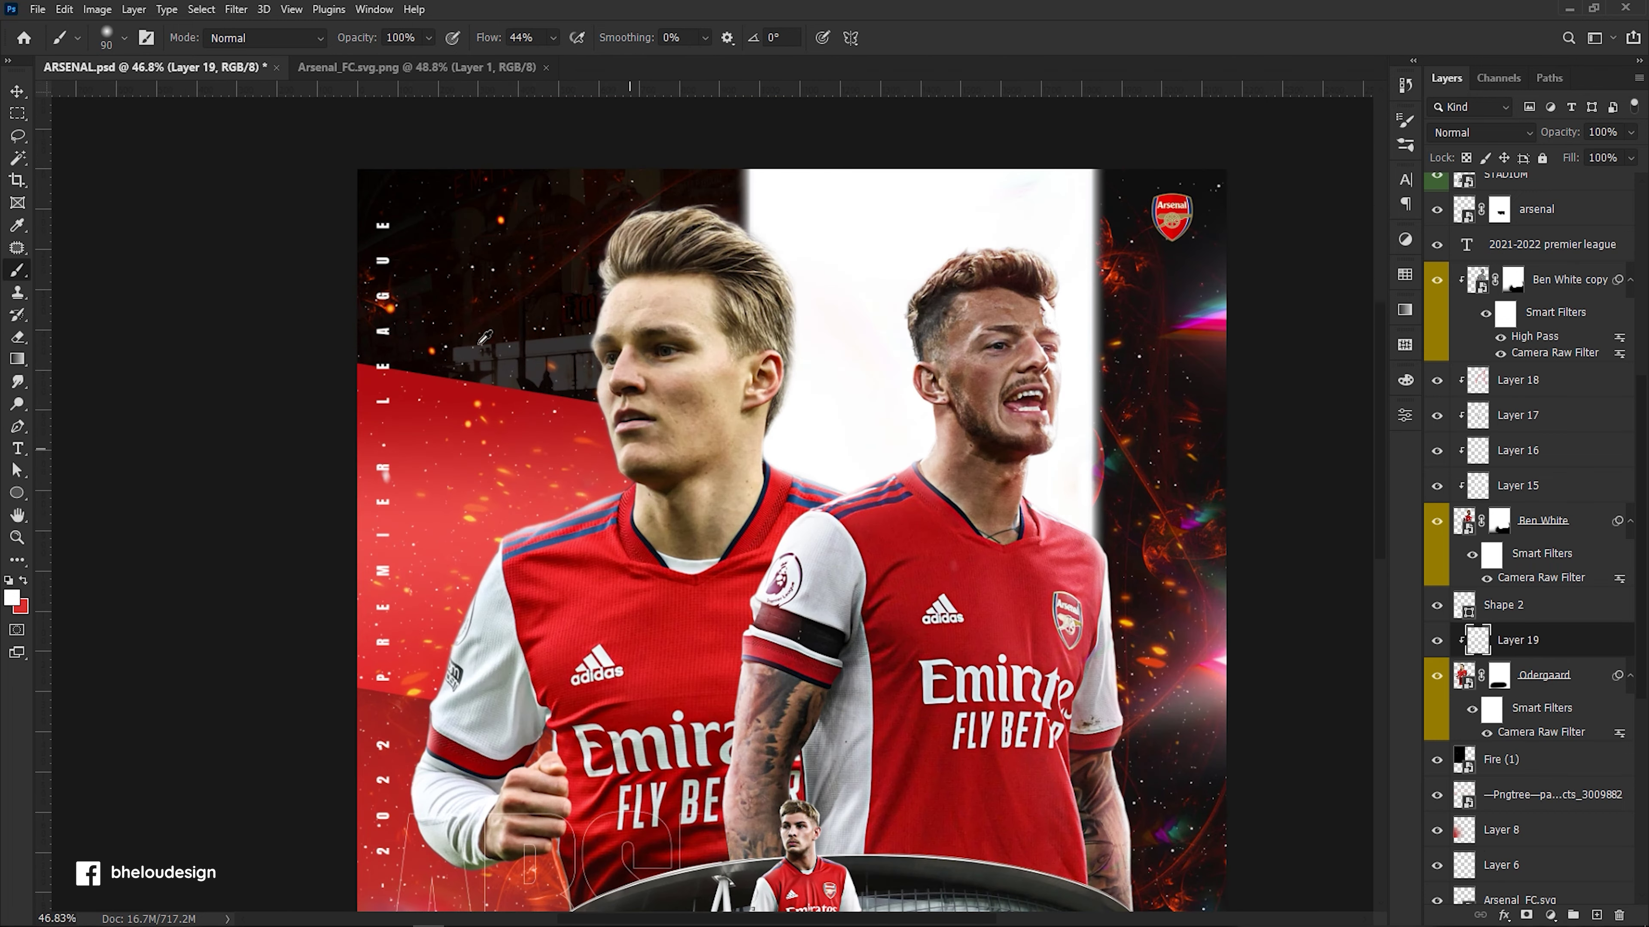
pyautogui.scroll(3, 485, 337)
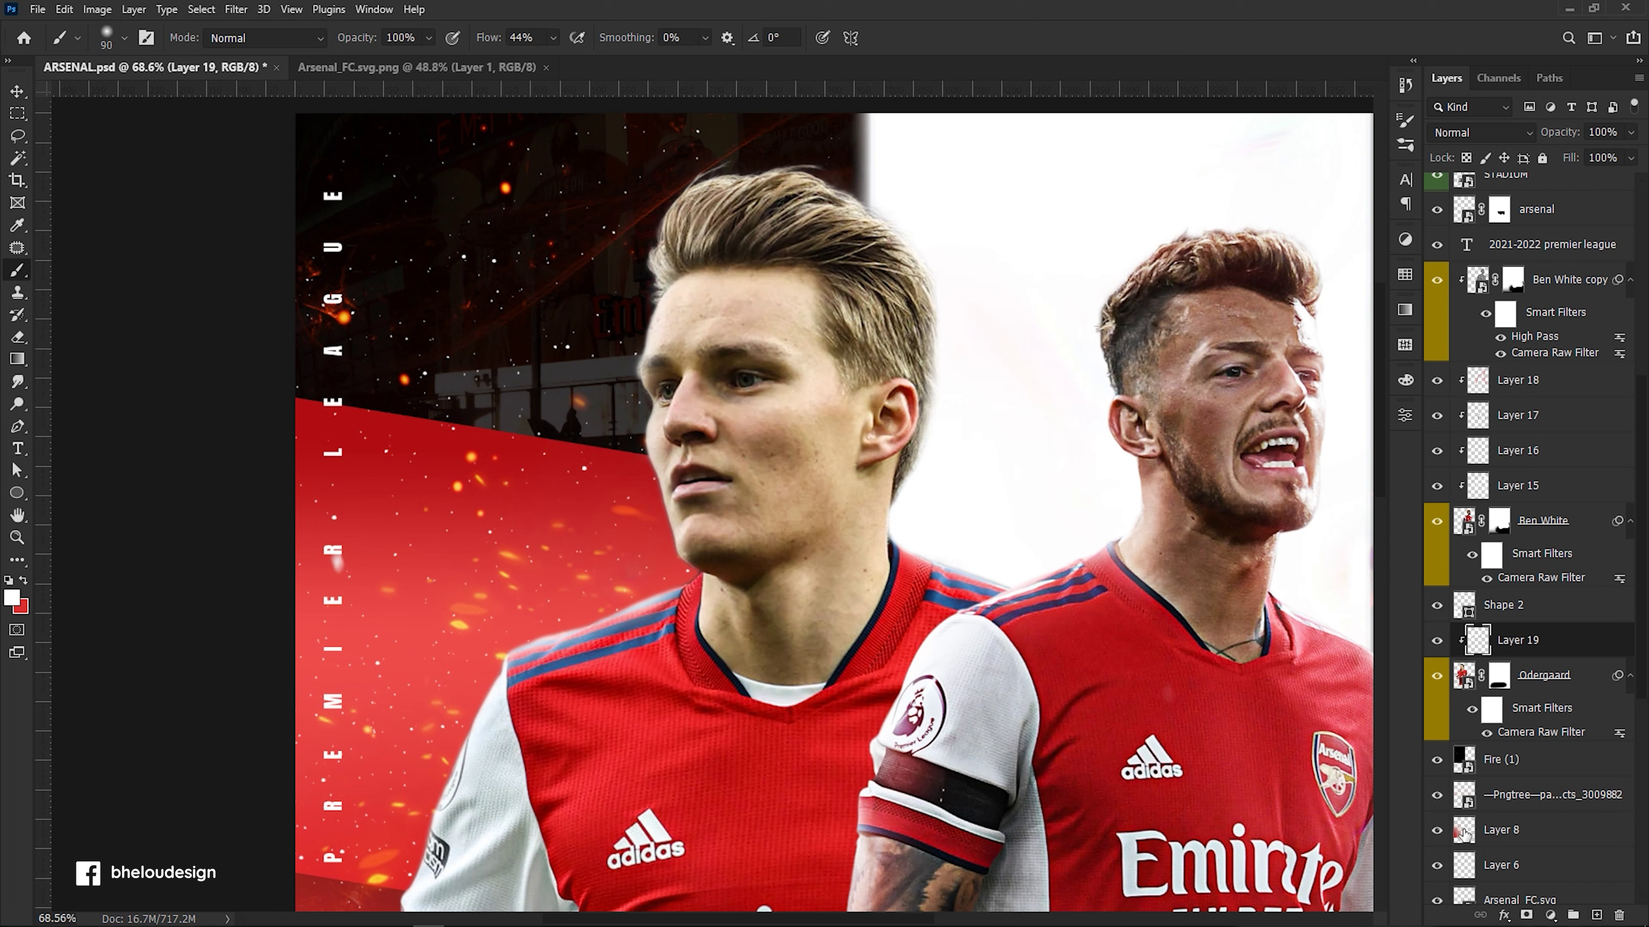
# Add a new Layer 20 above Layer 19 with Linear Dodge (Add) blend mode.
pyautogui.click(1595, 916)
pyautogui.click(1481, 131)
pyautogui.click(1486, 295)
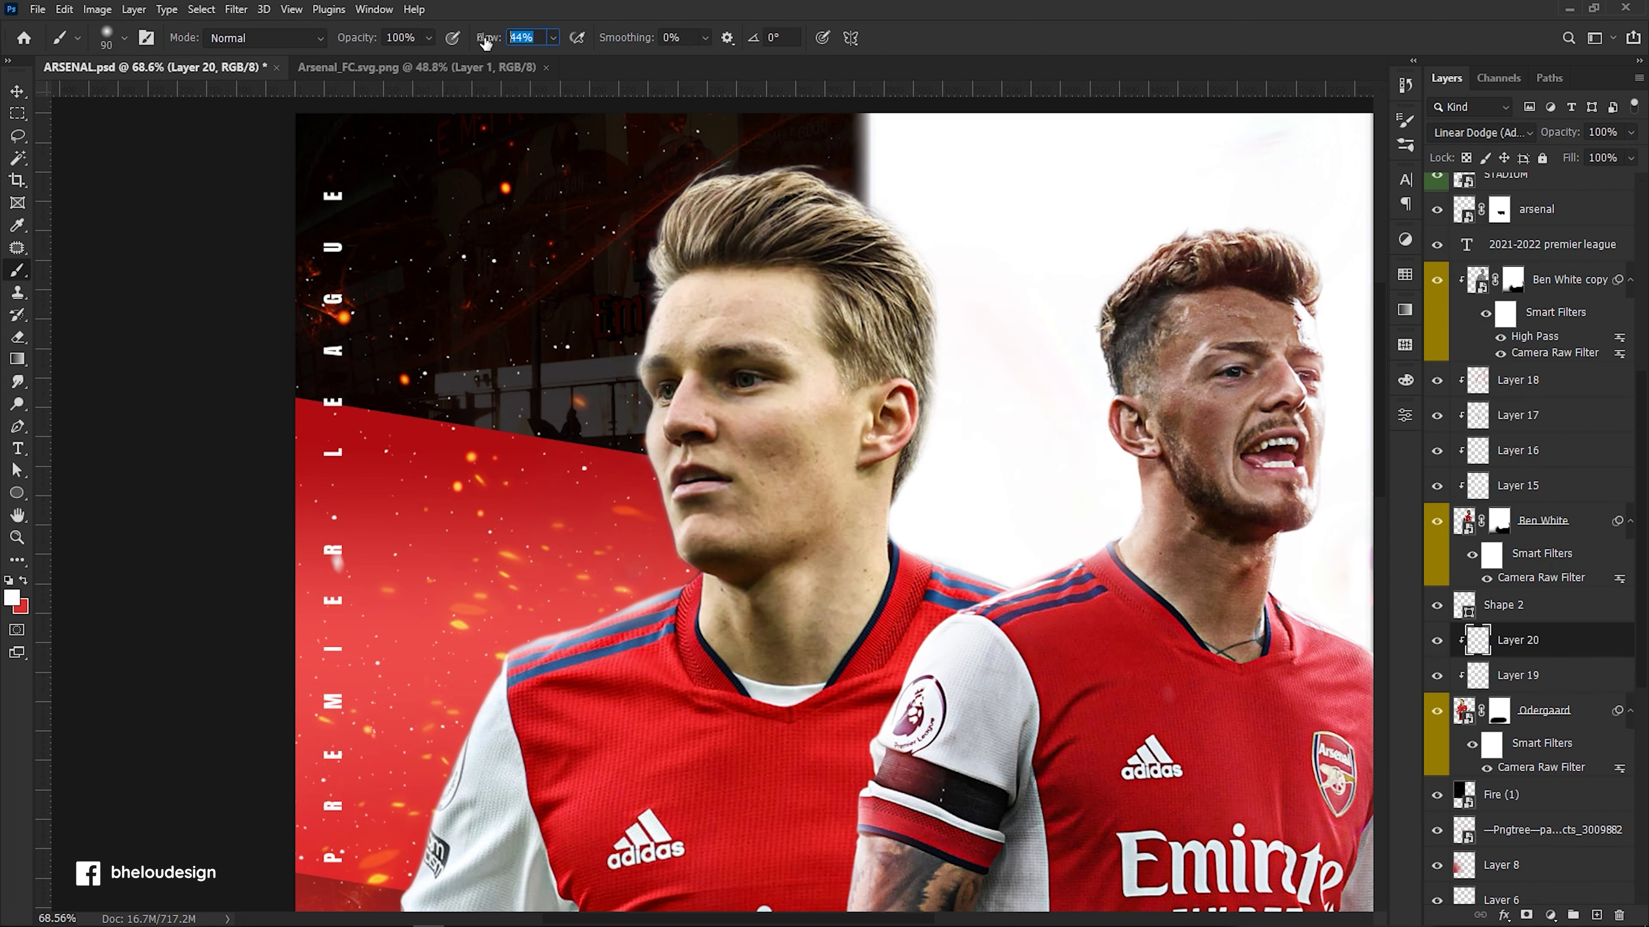
pyautogui.scroll(1, 882, 292)
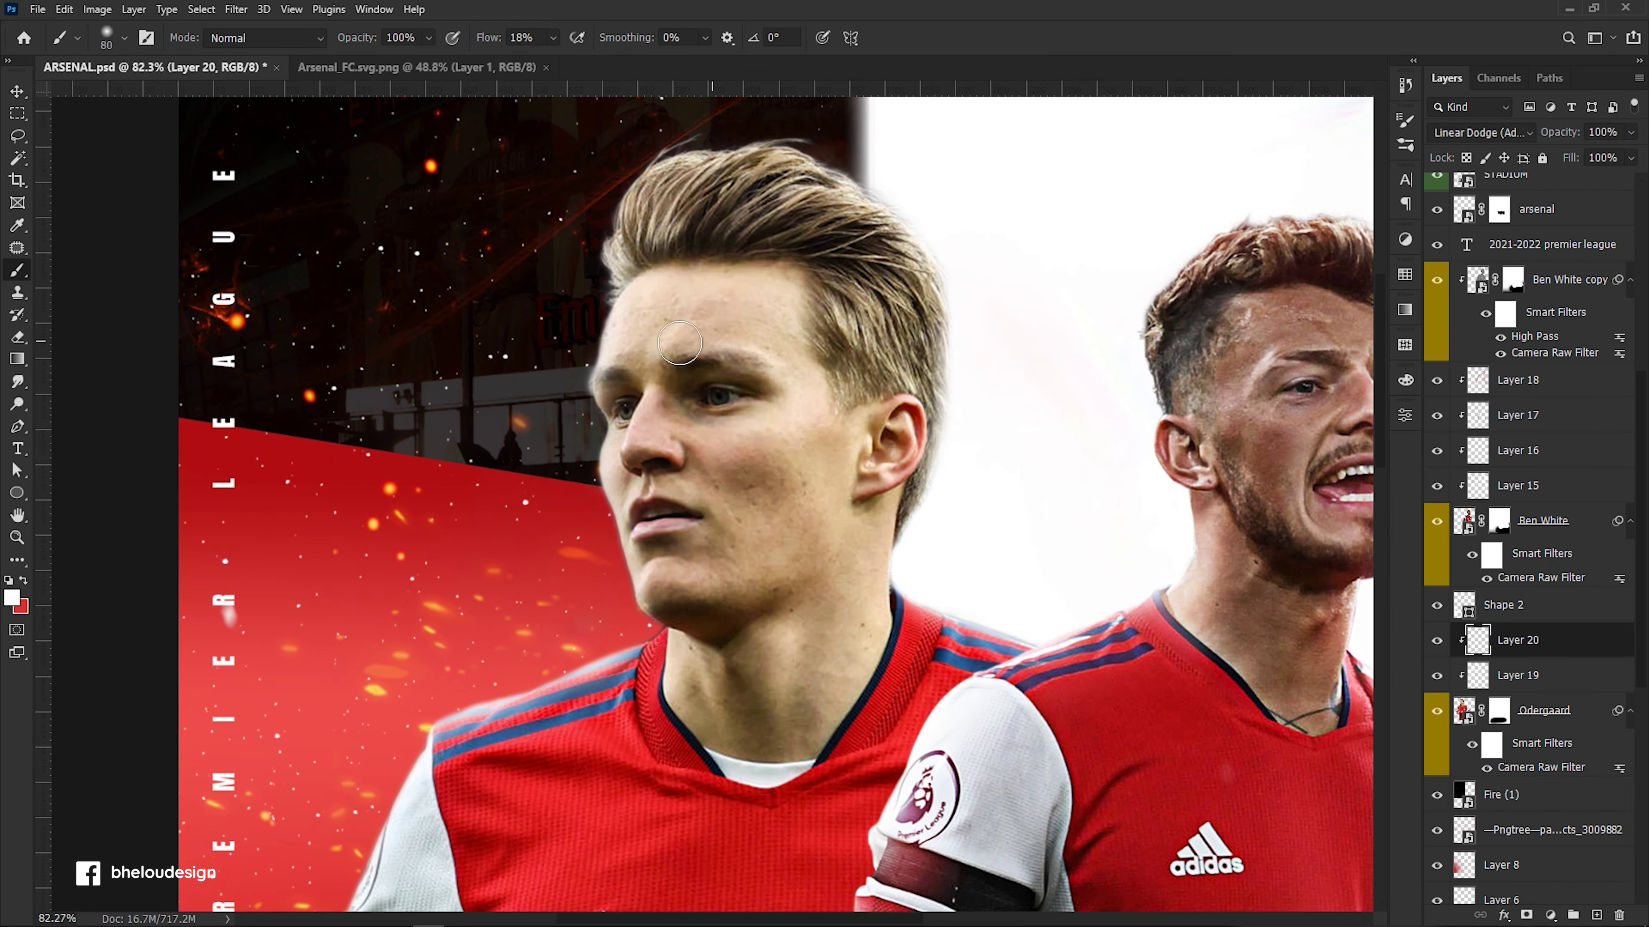
pyautogui.scroll(-5, 784, 480)
pyautogui.click(1543, 709)
pyautogui.click(1550, 915)
# Add a Brightness/Contrast adjustment above Odergaard with brightness lowered to -35.
pyautogui.click(1571, 673)
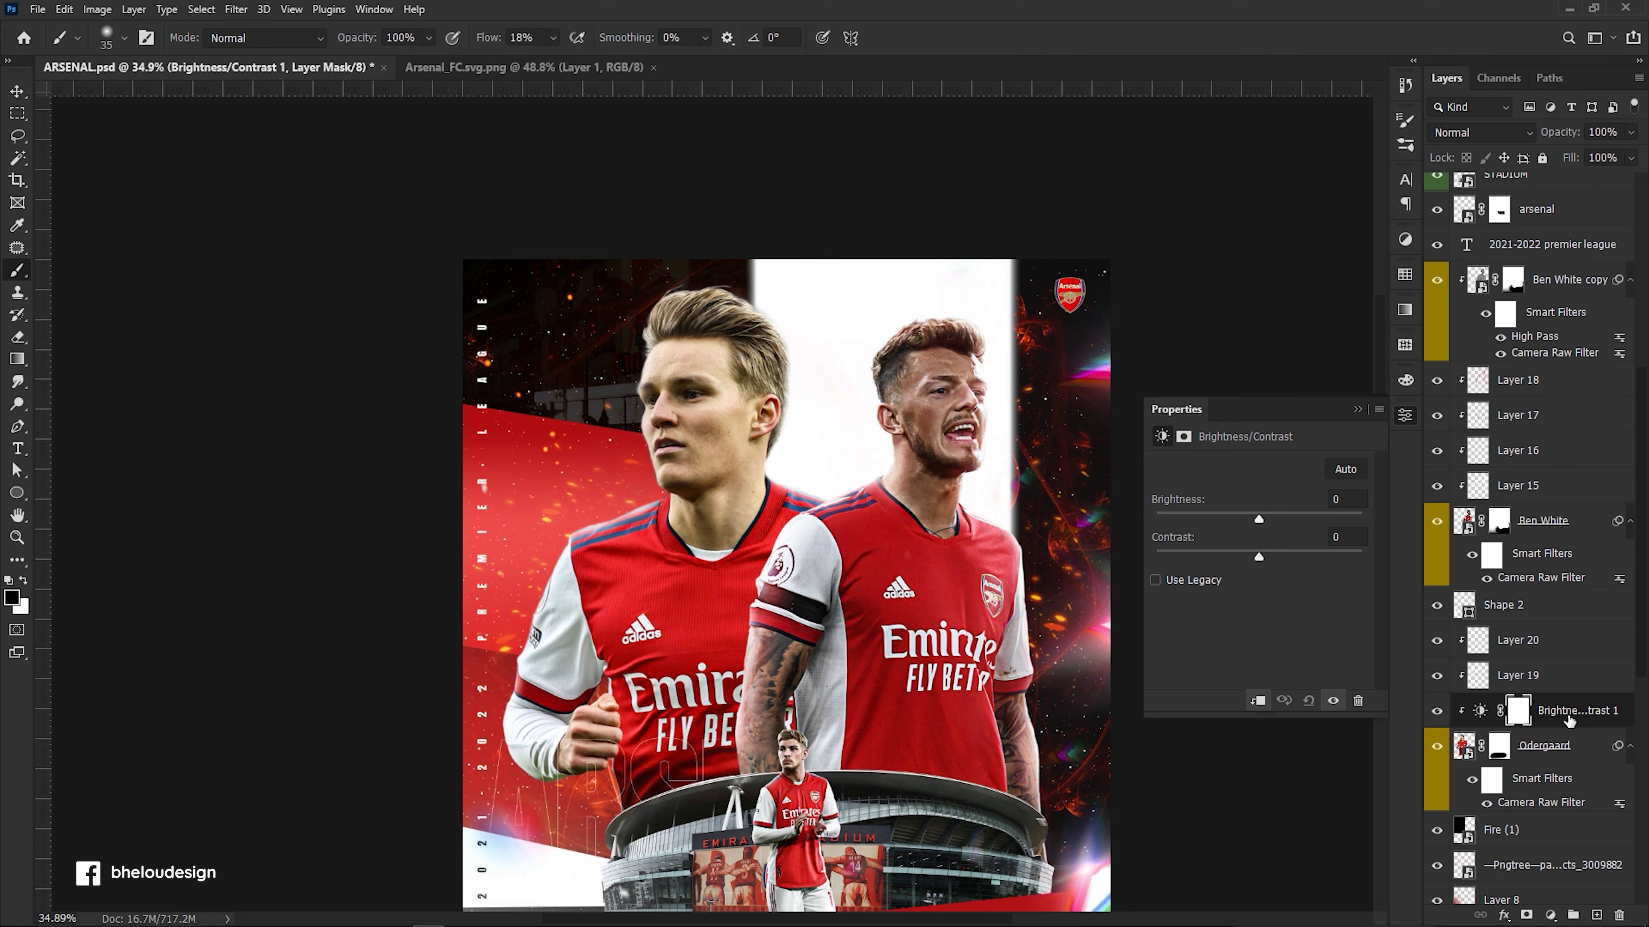
pyautogui.moveTo(1259, 514)
pyautogui.mouseDown()
pyautogui.moveTo(1214, 514)
pyautogui.moveTo(1235, 515)
pyautogui.mouseUp()
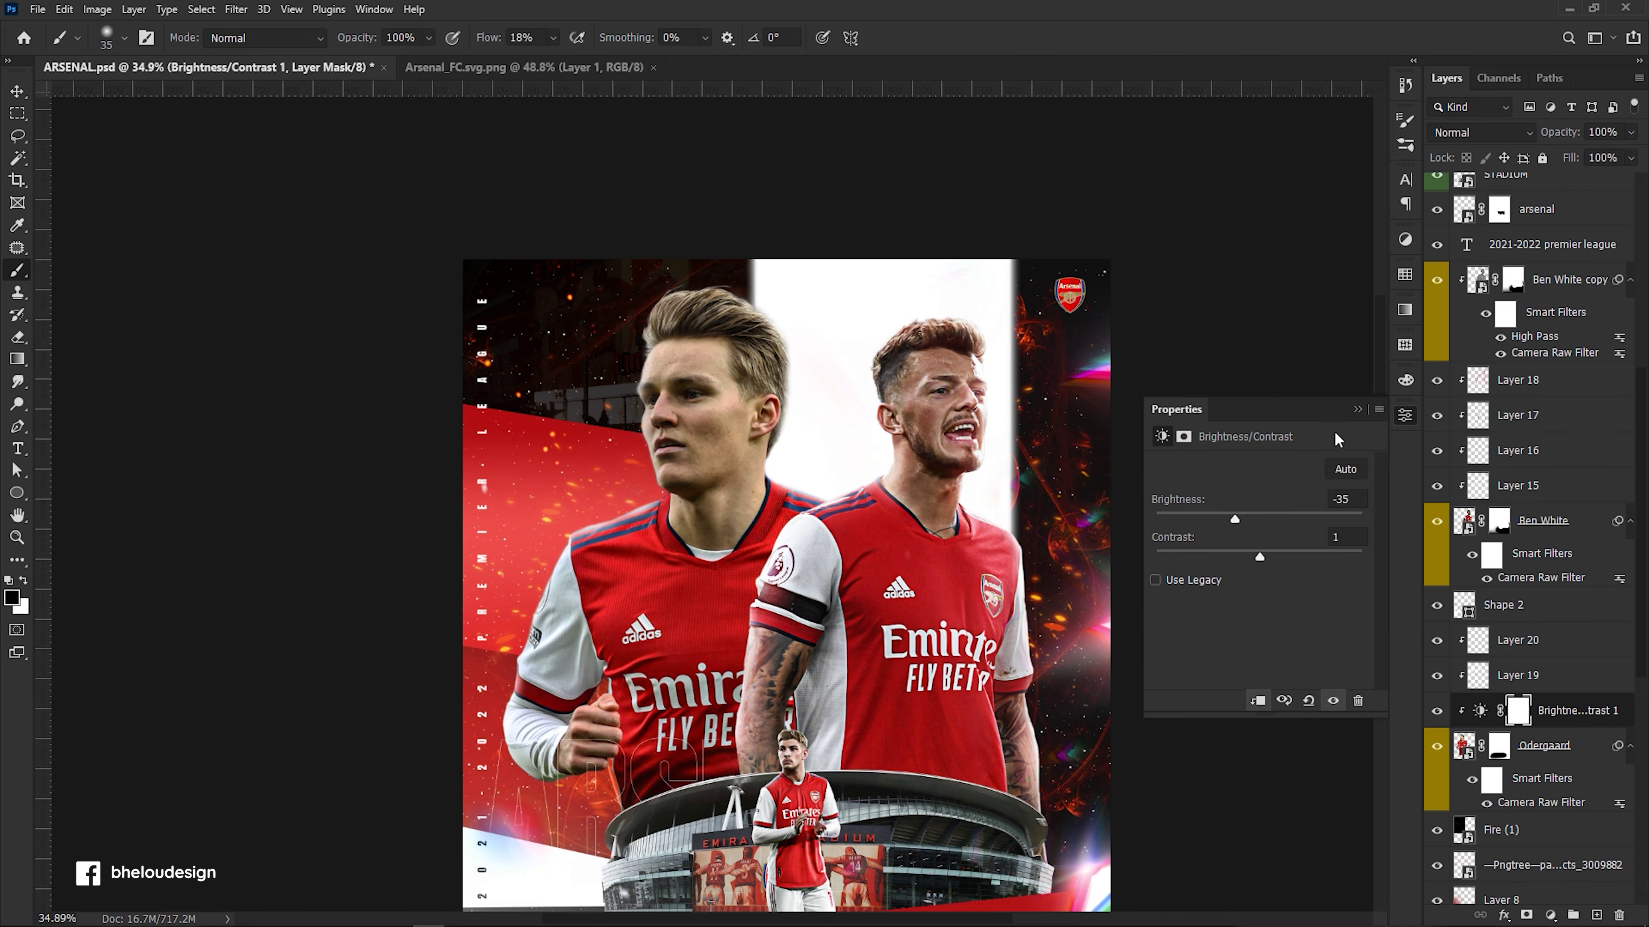
pyautogui.click(1357, 409)
pyautogui.scroll(2, 652, 614)
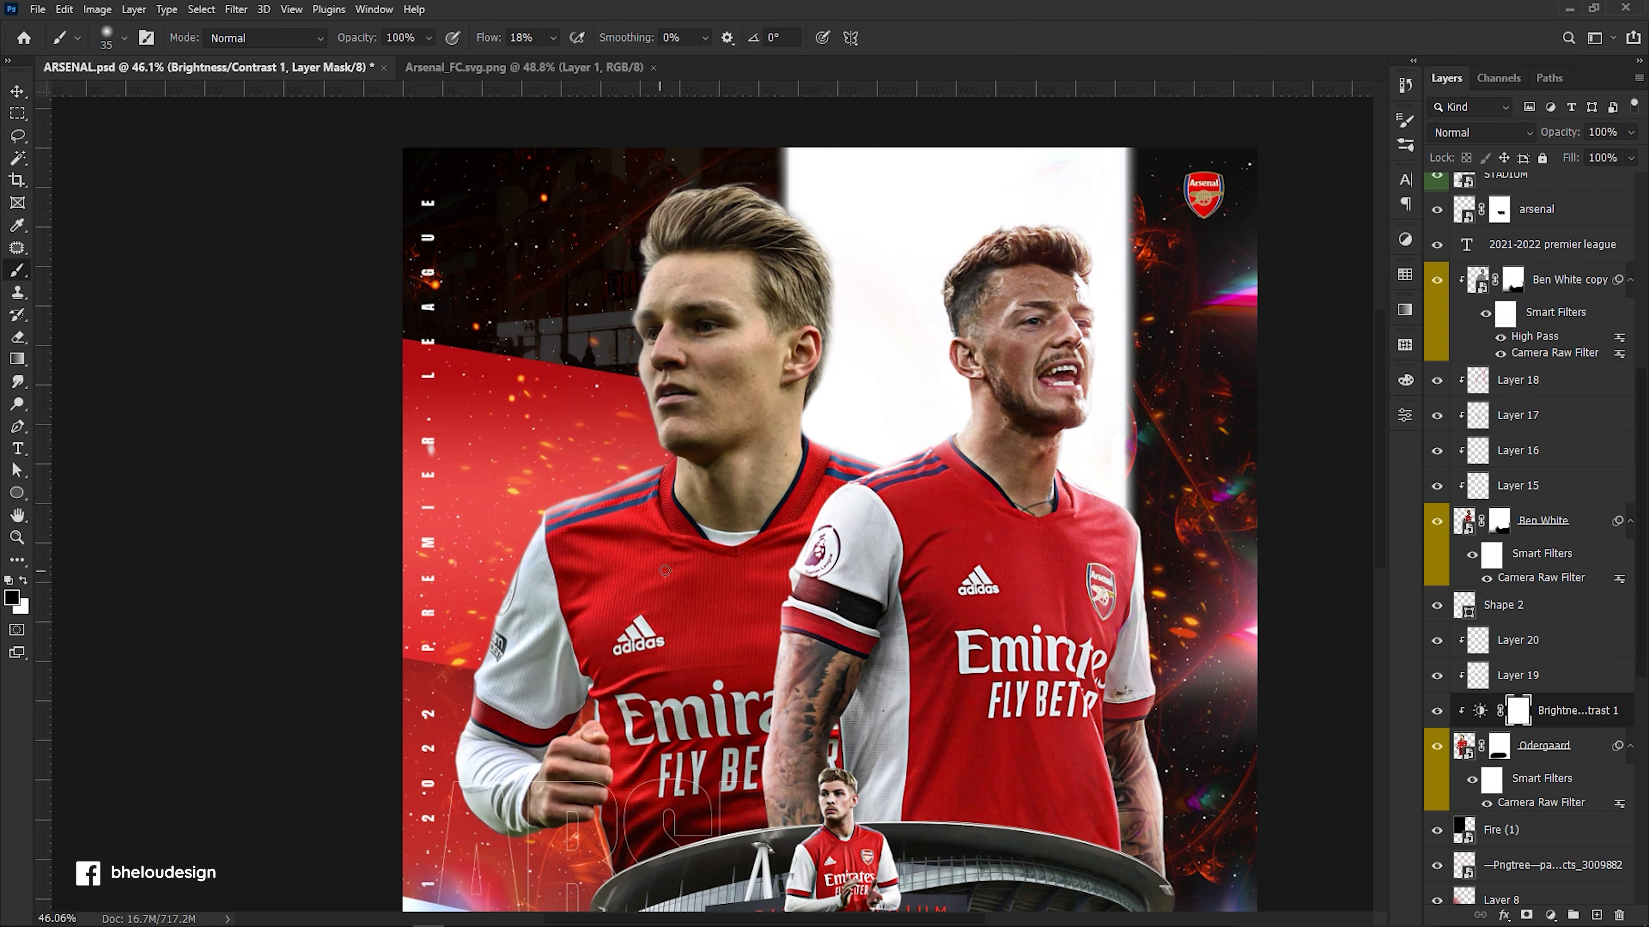
# Mask near Odegaard's shoulder and set up a black brush at 100% flow.
pyautogui.moveTo(640, 498); pyautogui.dragTo(608, 497)
pyautogui.doubleClick(522, 37)
pyautogui.write('100')
pyautogui.press('Return')
pyautogui.press('x')
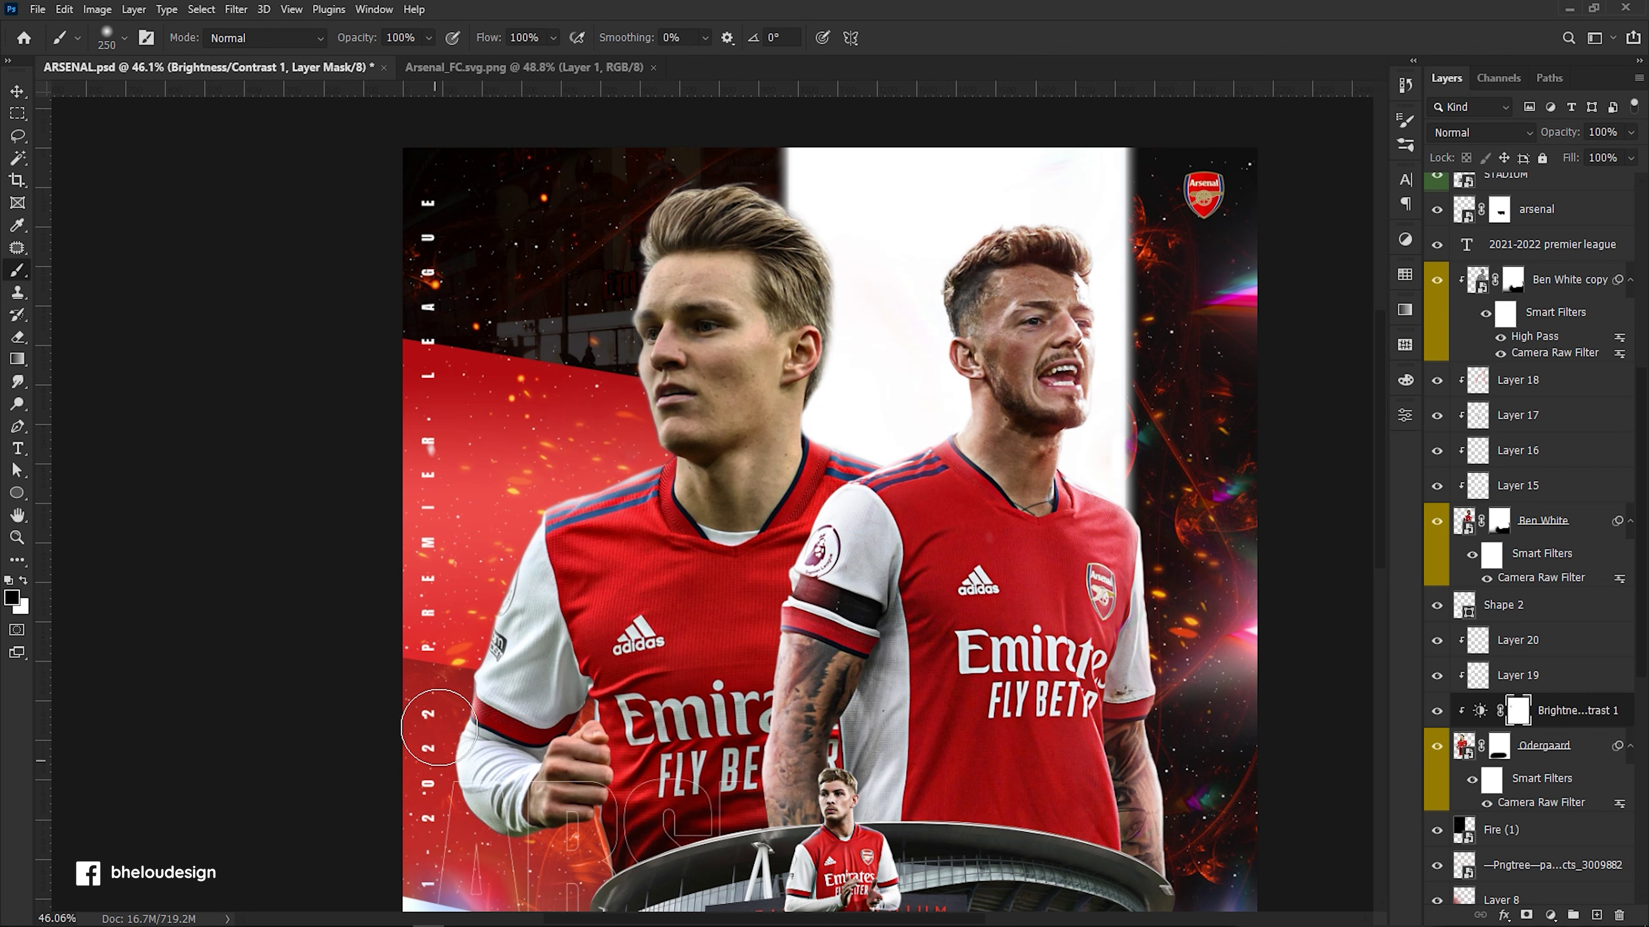
pyautogui.scroll(2, 772, 477)
pyautogui.press('[')
pyautogui.press('[')
pyautogui.press('[')
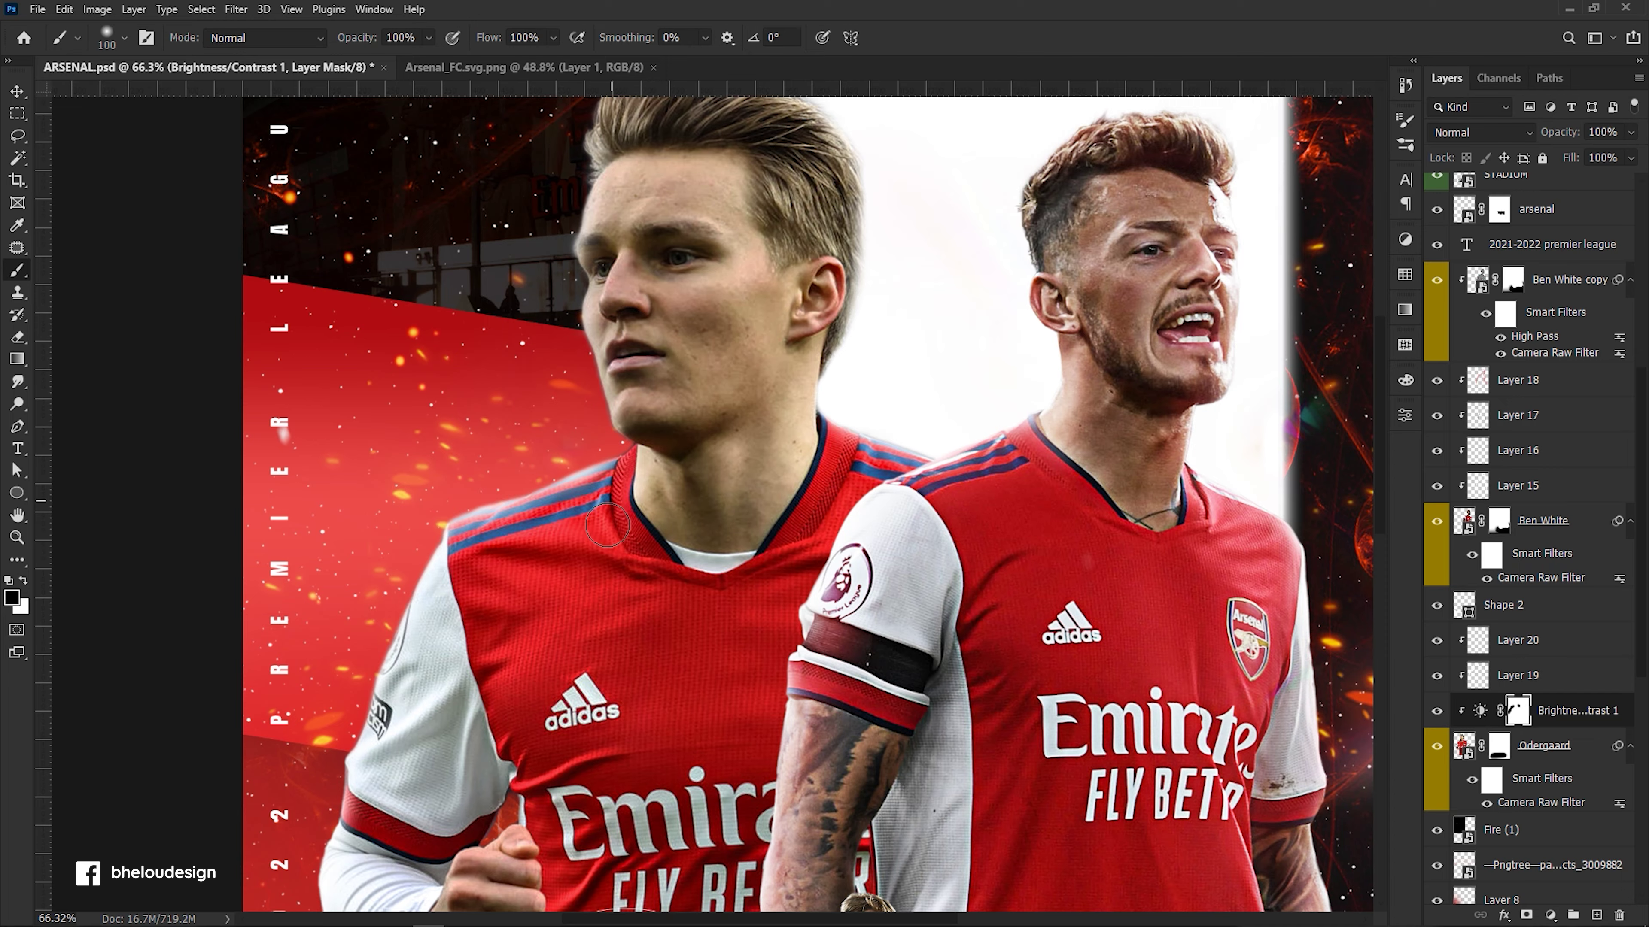
pyautogui.scroll(-3, 643, 629)
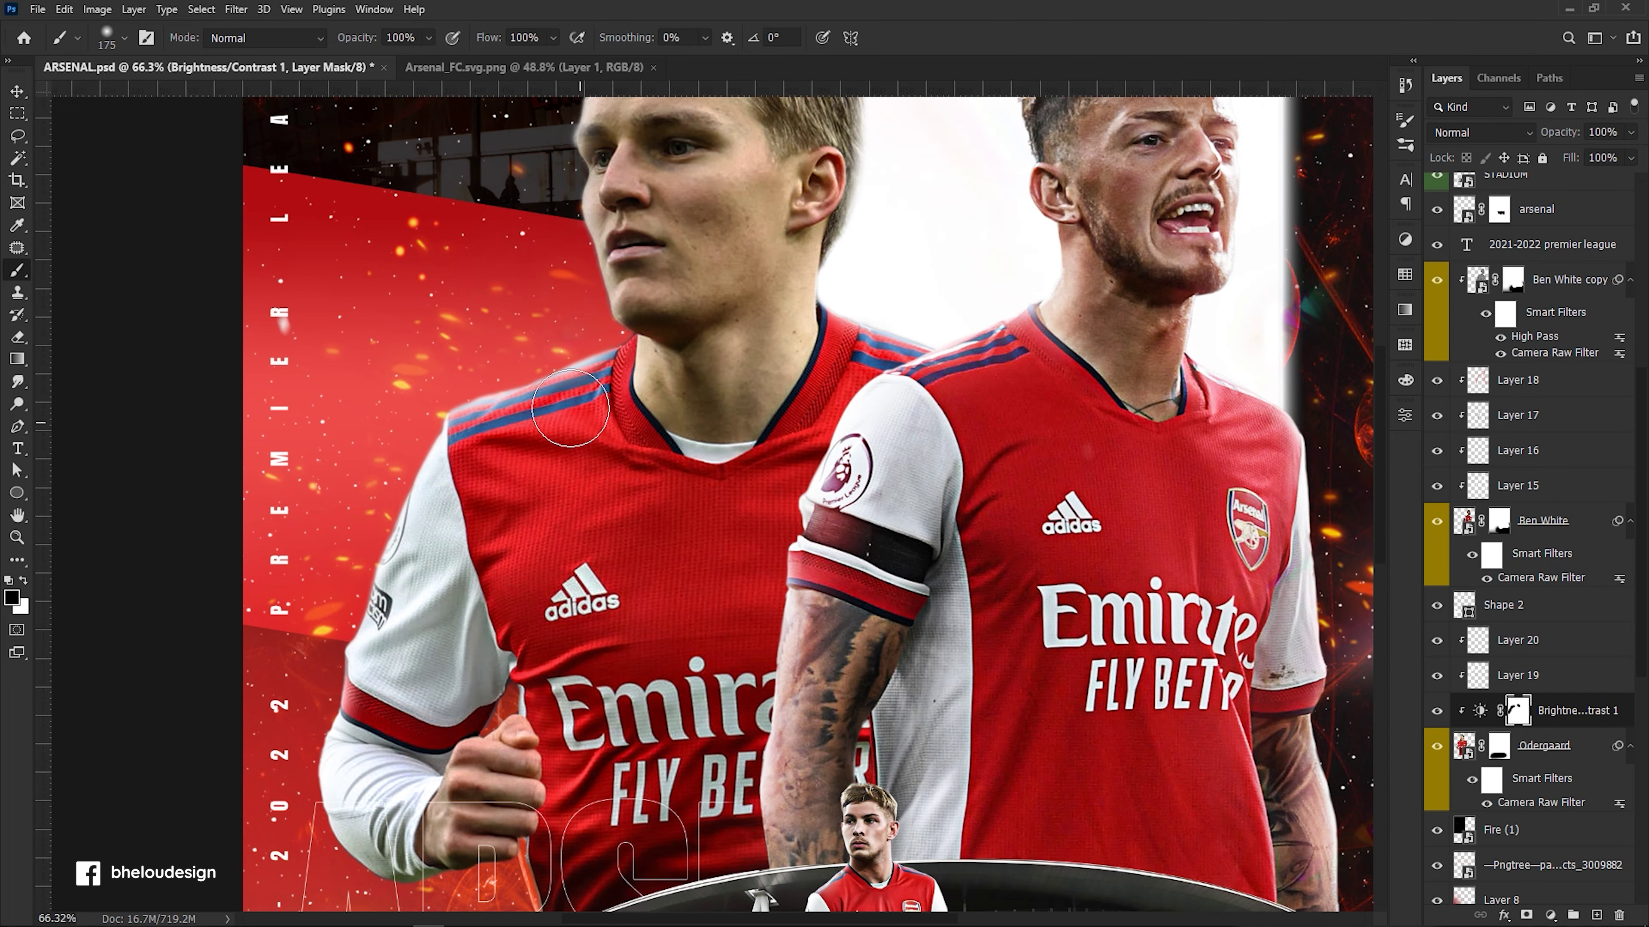
pyautogui.press(']')
pyautogui.press(']')
pyautogui.press(']')
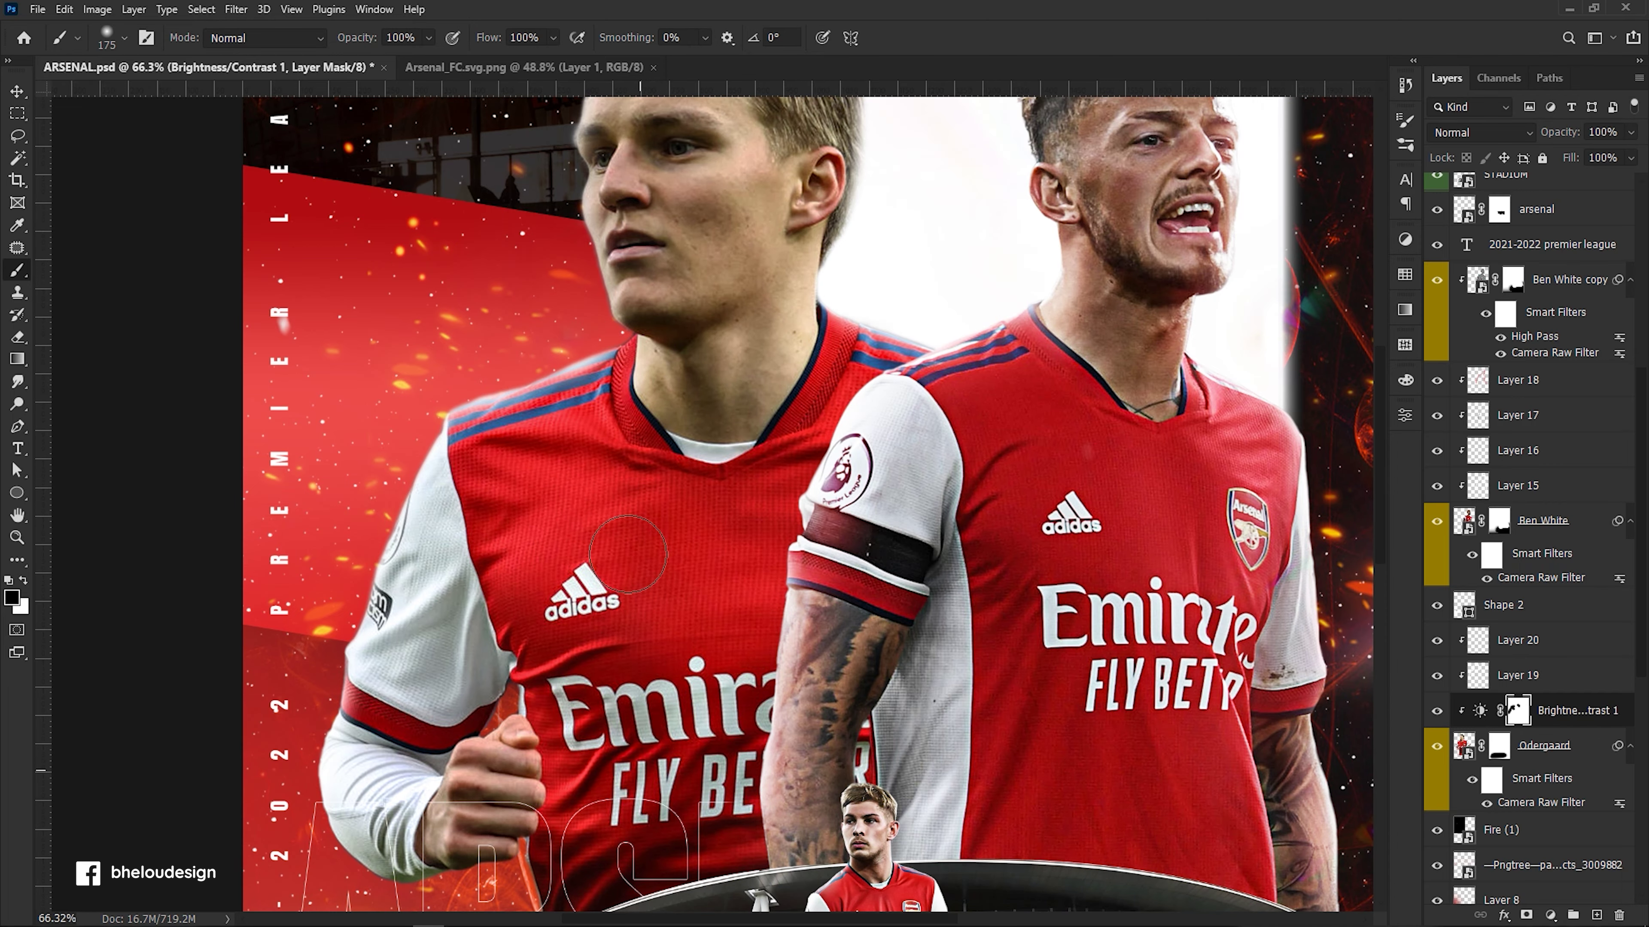
pyautogui.scroll(-3, 693, 663)
# Compare the darkening on and off, then mask Odegaard's fist and sleeve back to full brightness.
pyautogui.click(1437, 711)
pyautogui.click(1437, 710)
pyautogui.click(1436, 710)
pyautogui.scroll(2, 586, 713)
pyautogui.scroll(3, 586, 713)
pyautogui.press('[')
pyautogui.press('[')
pyautogui.press('[')
pyautogui.moveTo(608, 684)
pyautogui.mouseDown()
pyautogui.moveTo(636, 727)
pyautogui.moveTo(564, 773)
pyautogui.moveTo(560, 652)
pyautogui.moveTo(519, 779)
pyautogui.mouseUp()
pyautogui.scroll(-3, 519, 766)
pyautogui.scroll(2, 491, 718)
pyautogui.moveTo(491, 718); pyautogui.dragTo(390, 689)
pyautogui.scroll(-5, 793, 446)
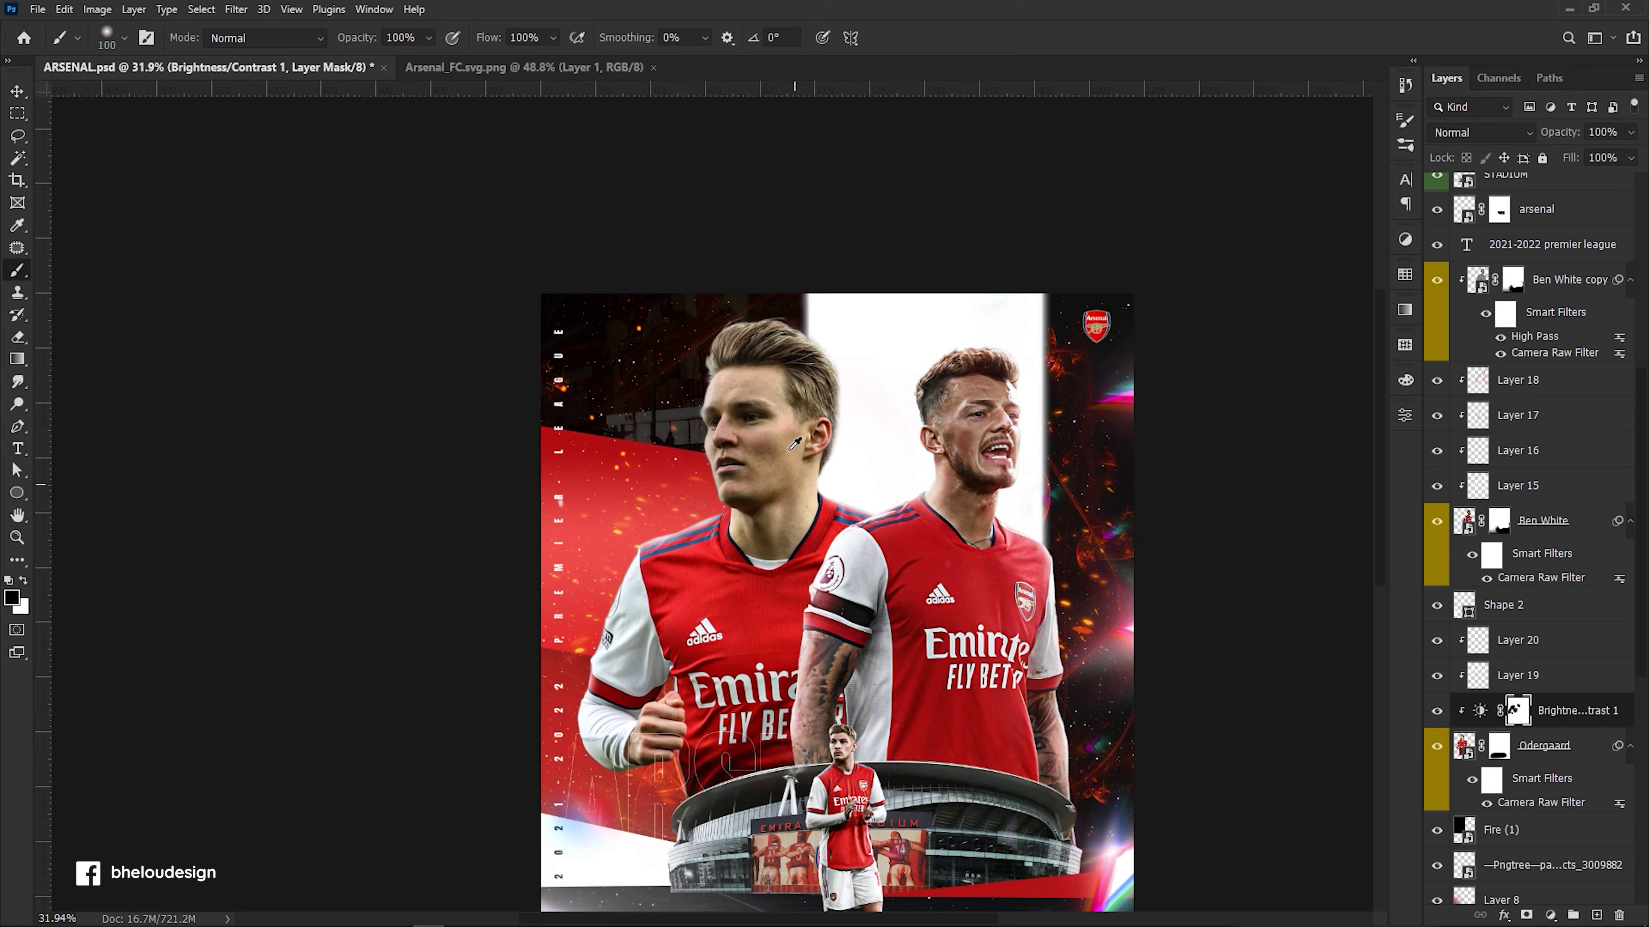
pyautogui.scroll(2, 793, 446)
pyautogui.click(1517, 640)
# Paint a white highlight down Odegaard's nose bridge on Layer 20 with a size-80 brush.
pyautogui.scroll(3, 716, 415)
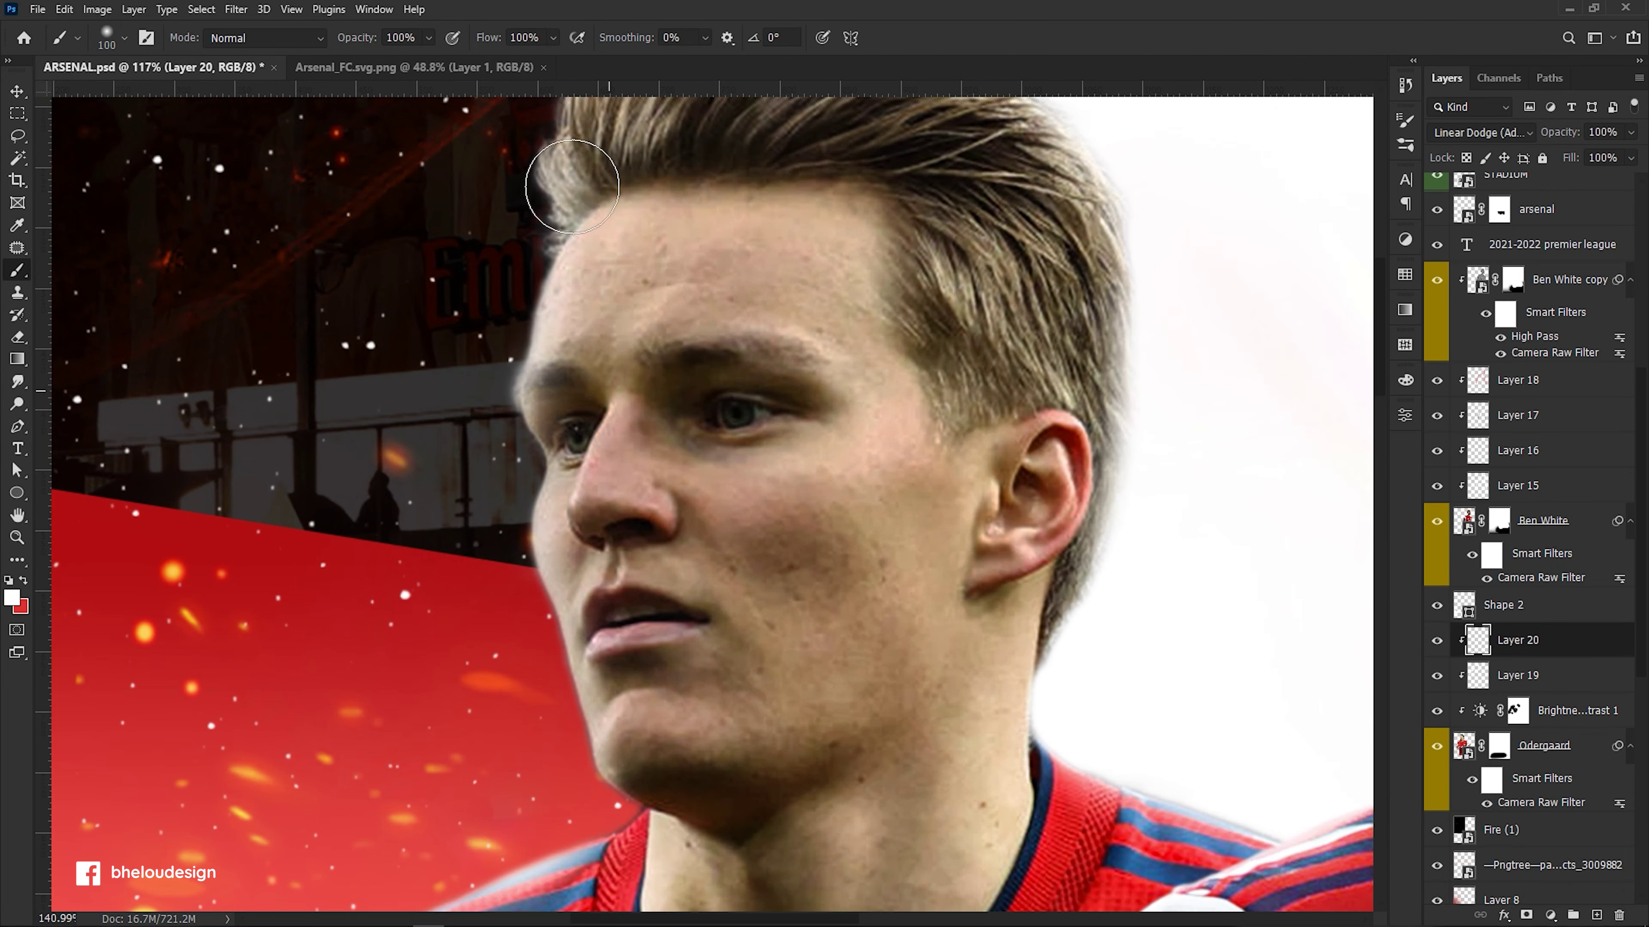
pyautogui.click(496, 38)
pyautogui.scroll(1, 584, 324)
pyautogui.press('[')
pyautogui.press('[')
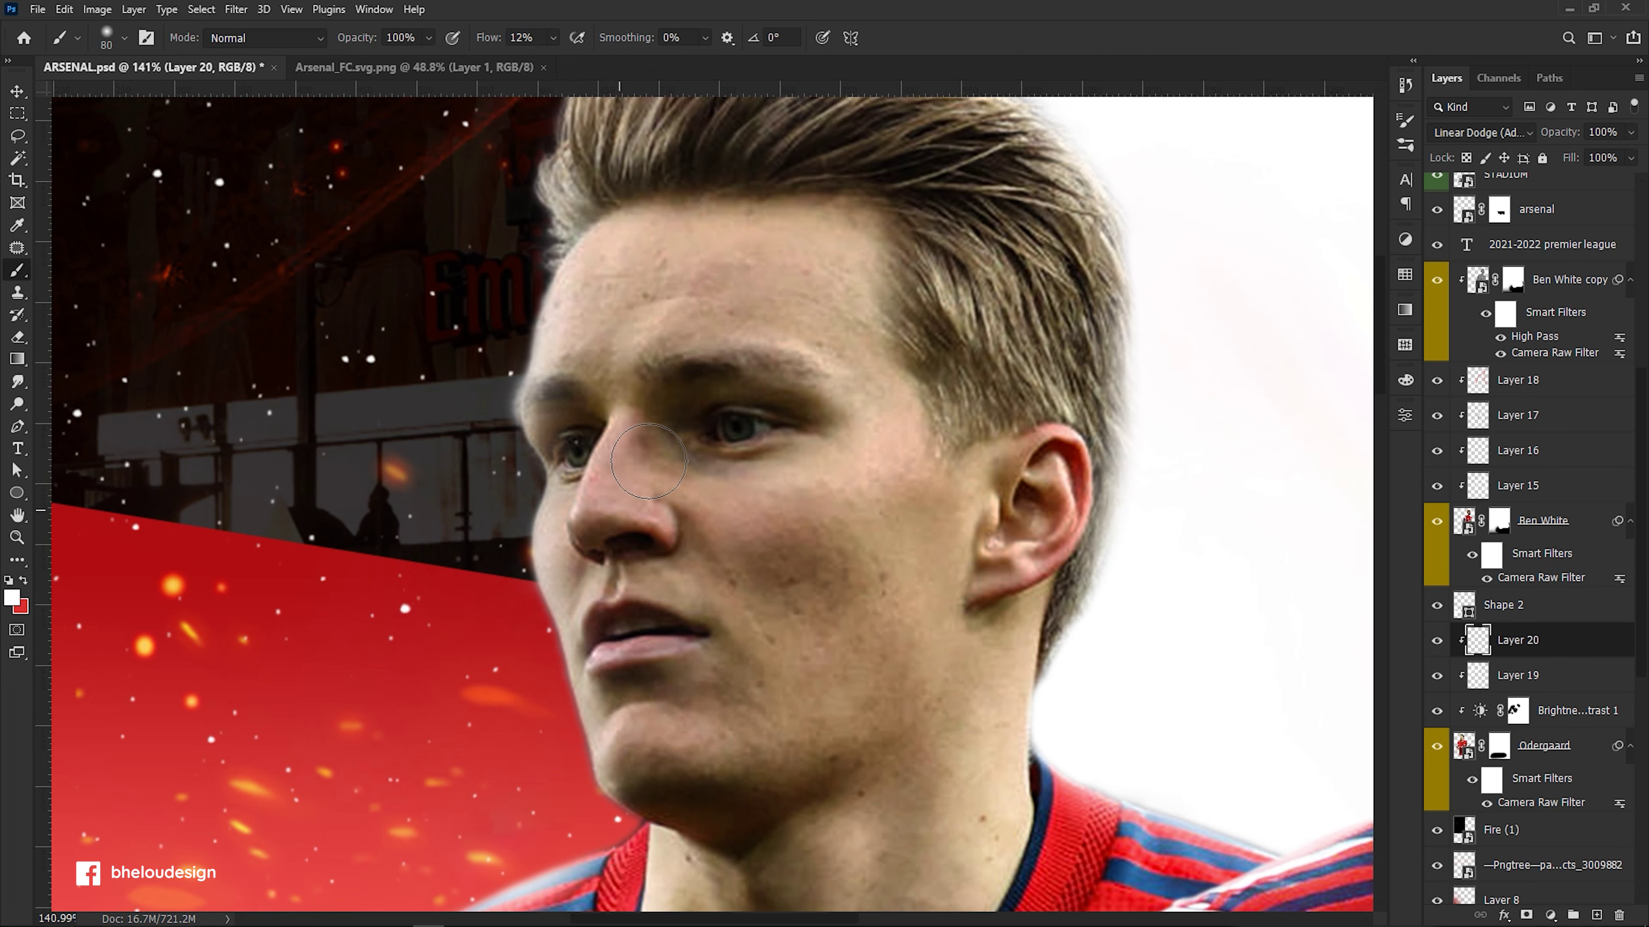
pyautogui.moveTo(620, 417); pyautogui.dragTo(594, 504)
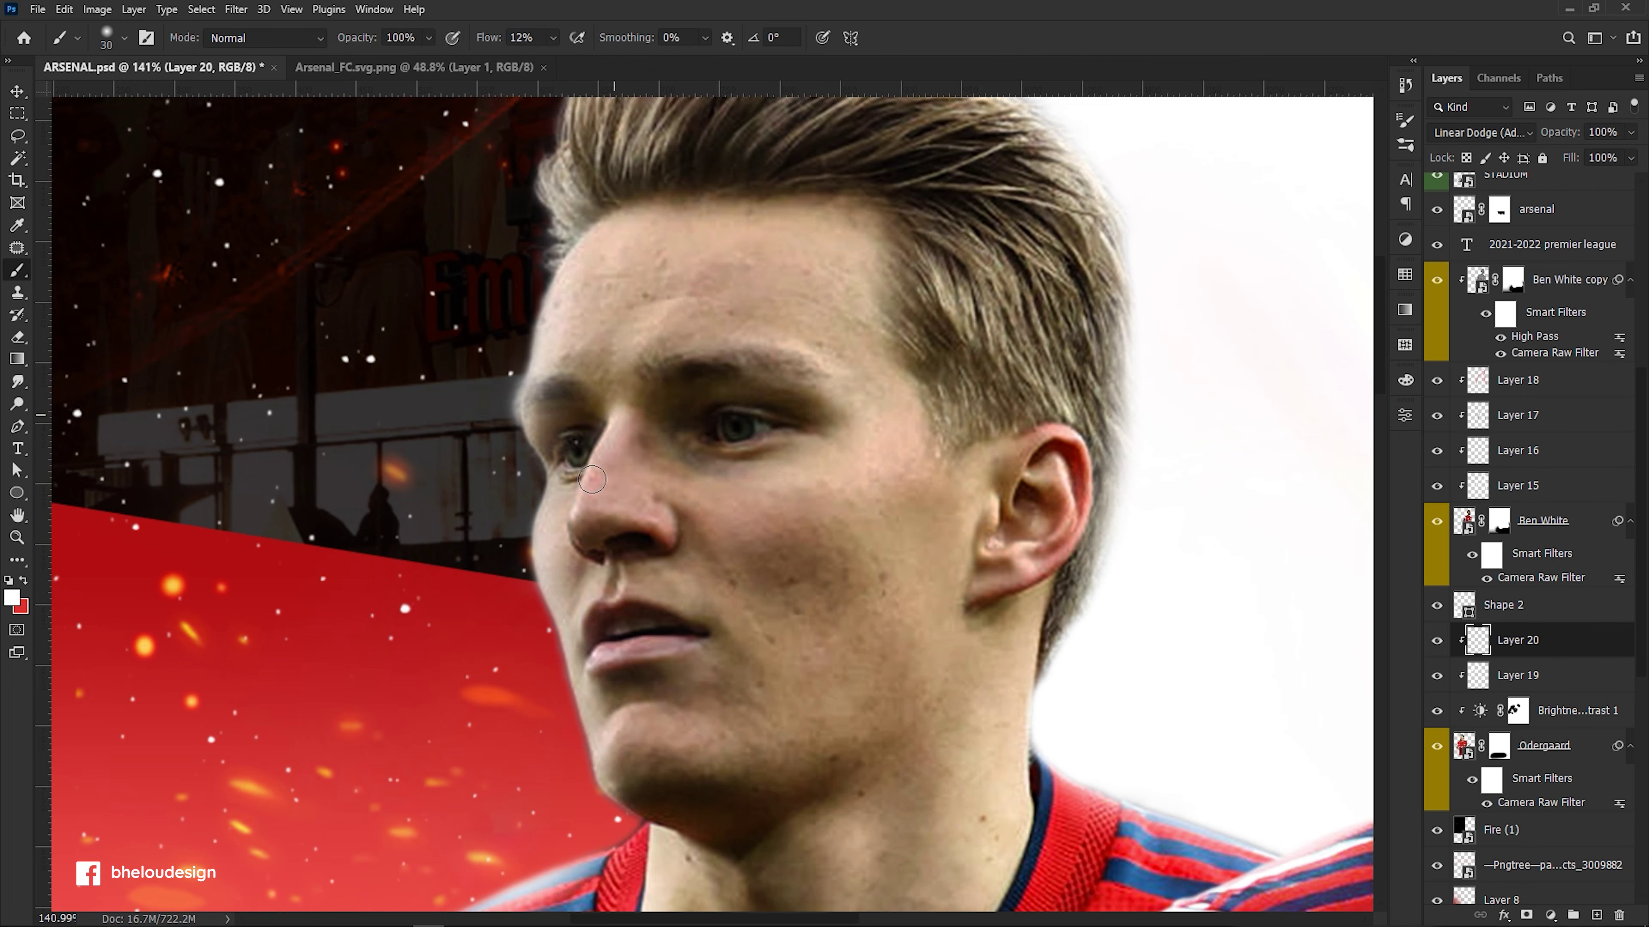
pyautogui.hotkey('ctrl', 'z')
pyautogui.moveTo(618, 411); pyautogui.dragTo(584, 499)
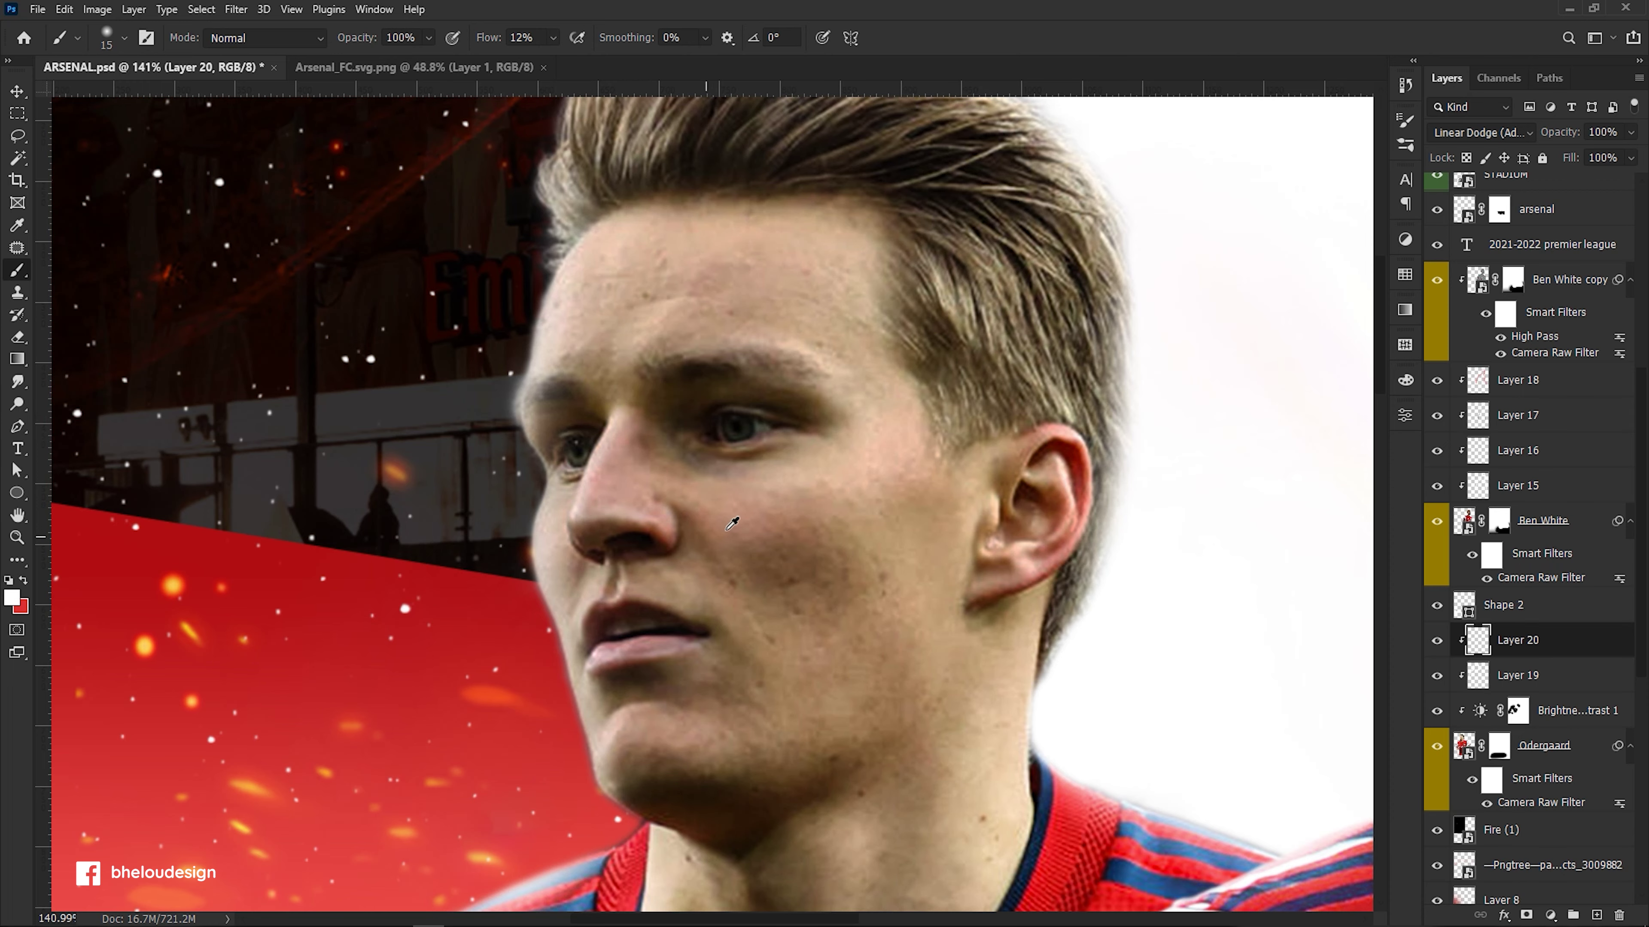
pyautogui.scroll(1, 732, 523)
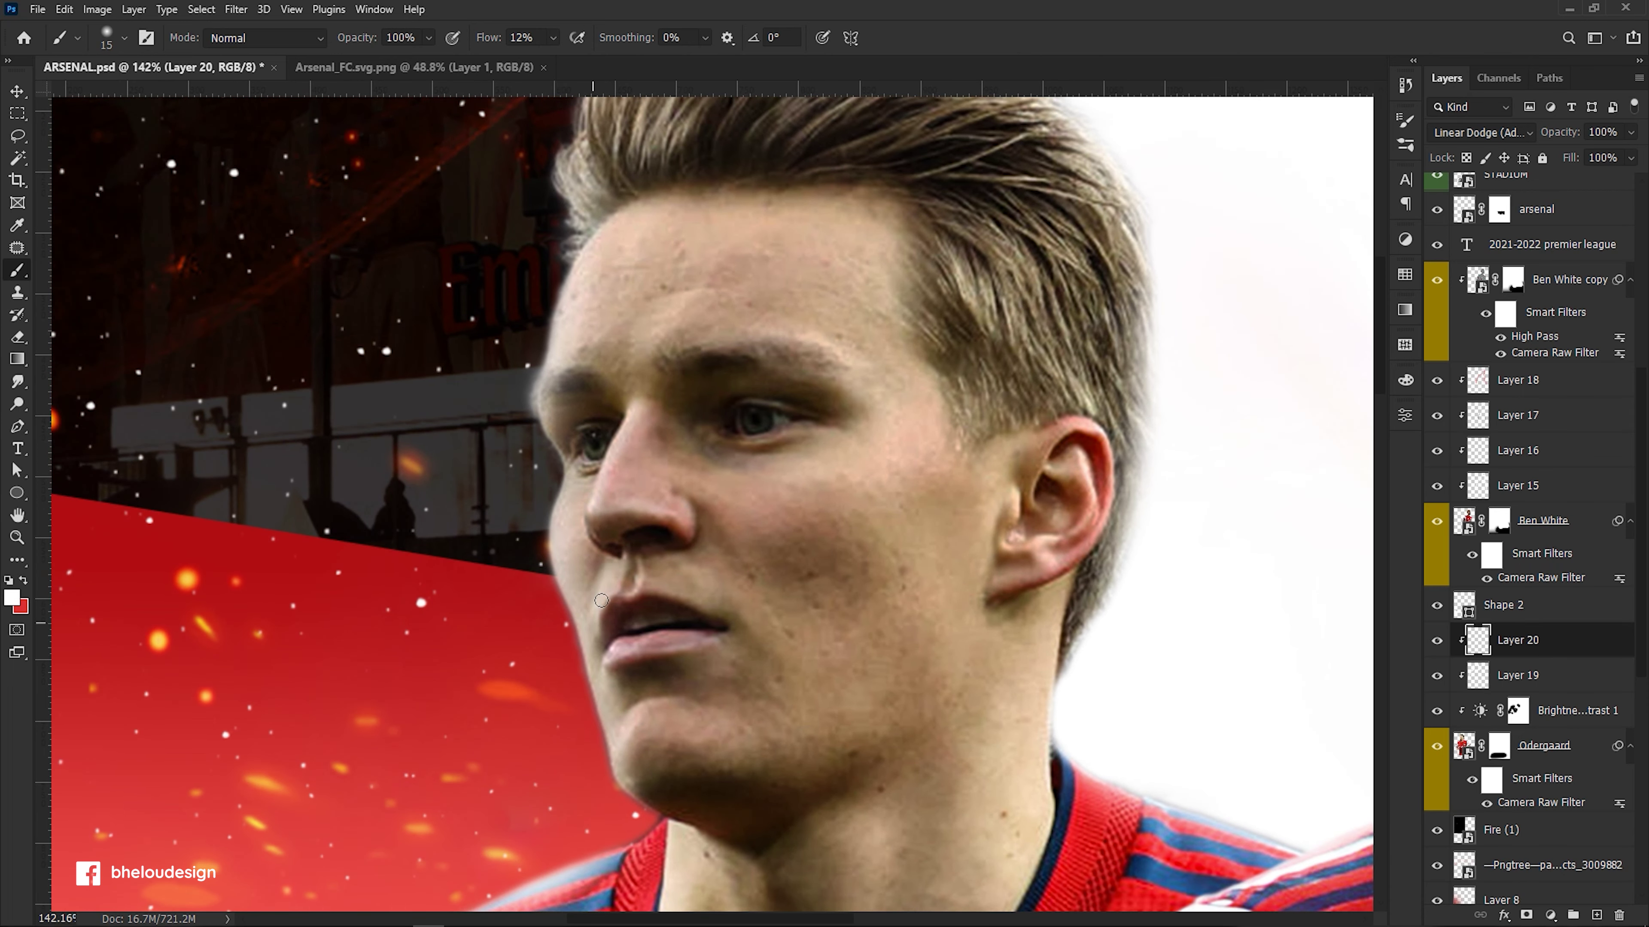
pyautogui.scroll(-2, 734, 568)
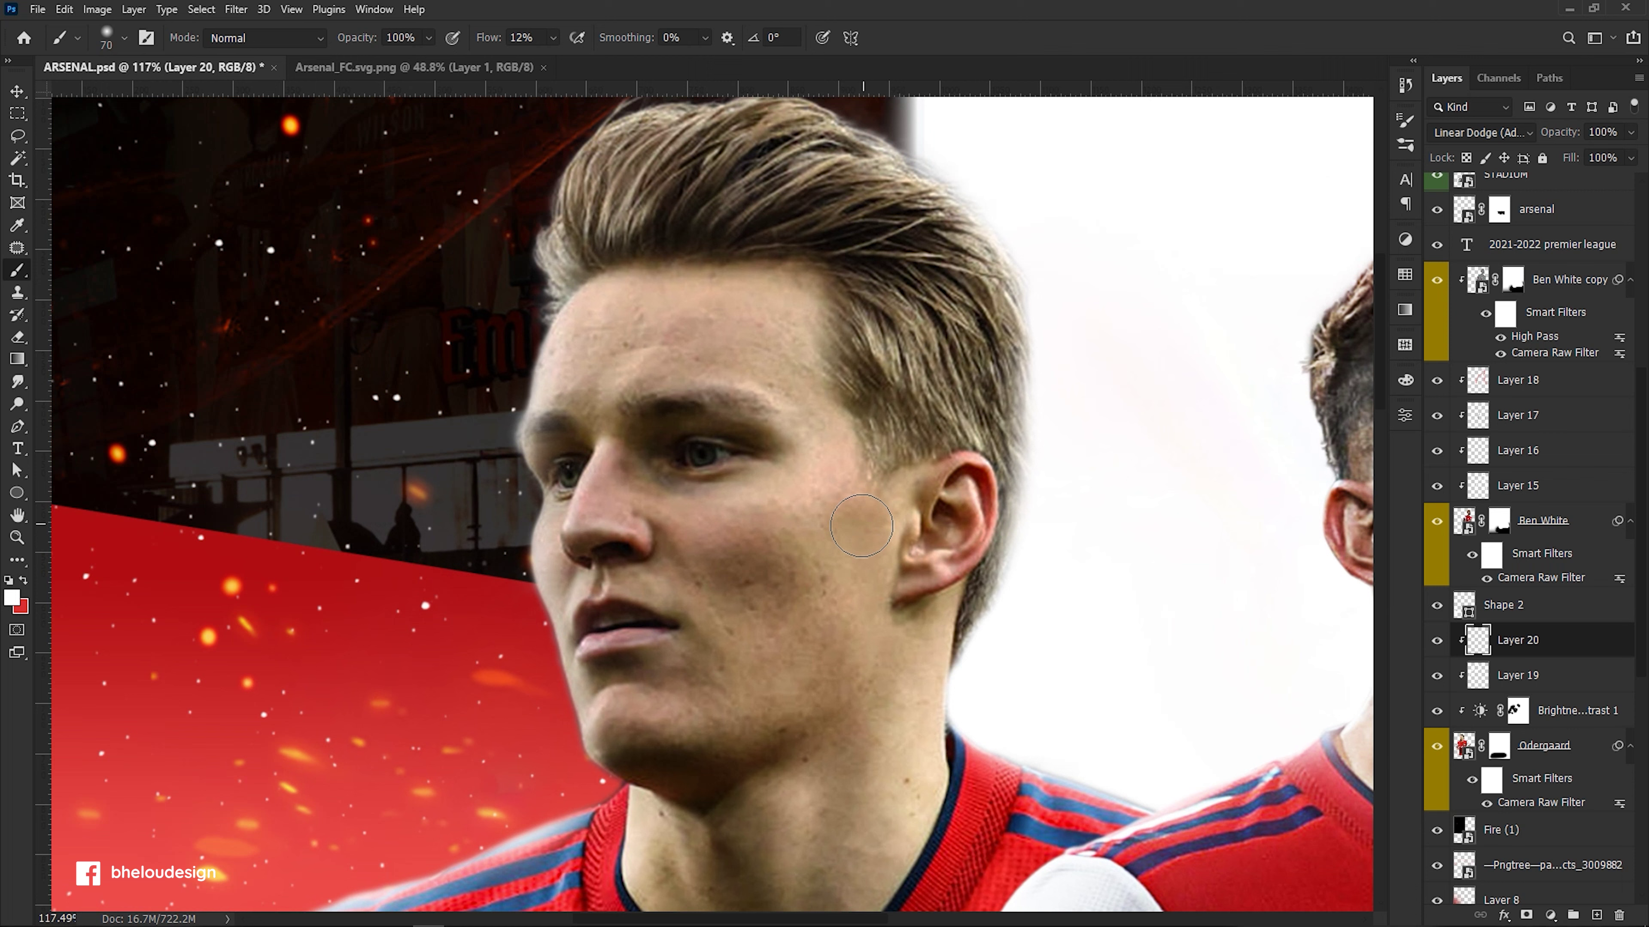
pyautogui.press(']')
pyautogui.press(']')
pyautogui.press(']')
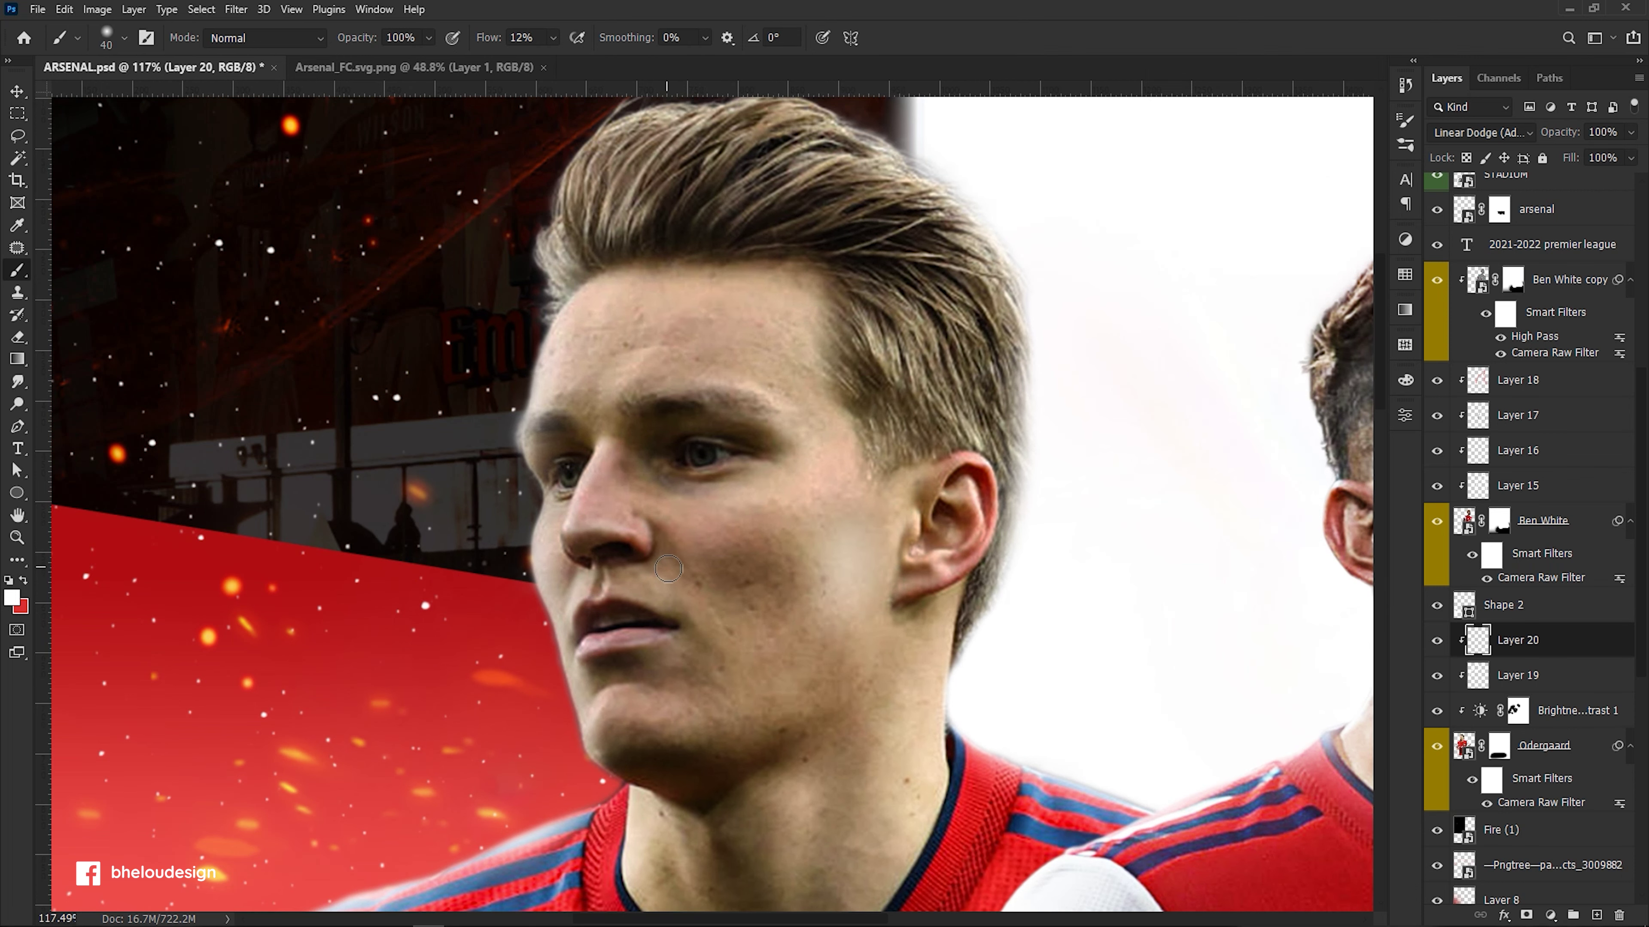
# Brighten Odegaard's forehead, hairline, left side of the nose and lower lip.
pyautogui.scroll(-1, 812, 650)
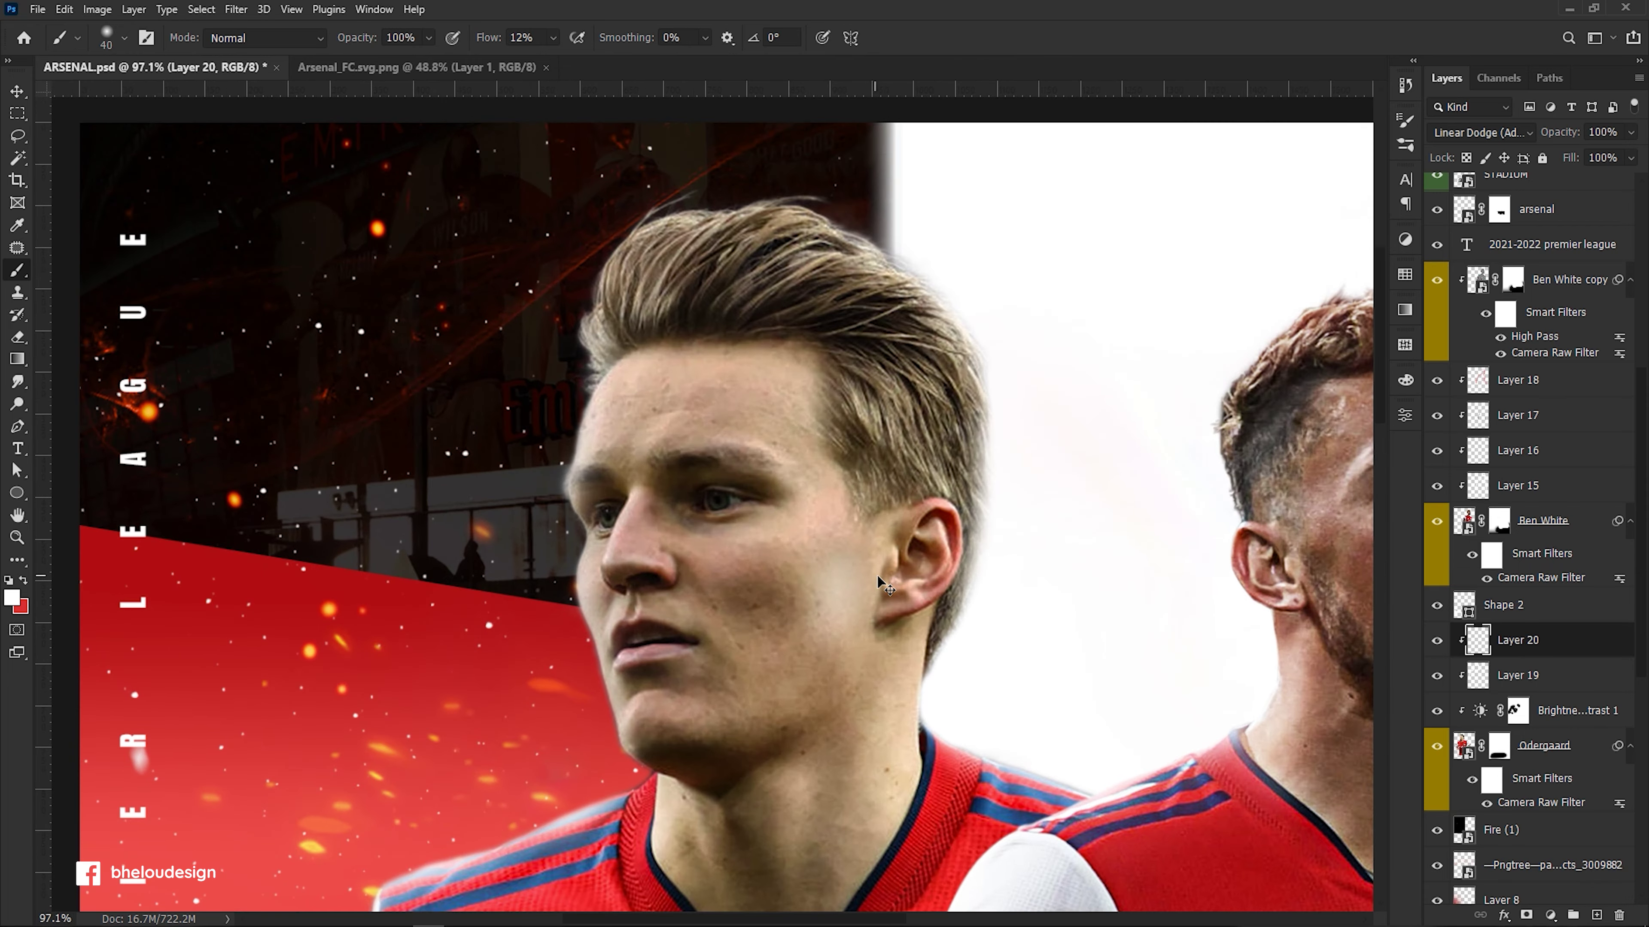
pyautogui.scroll(-1, 880, 610)
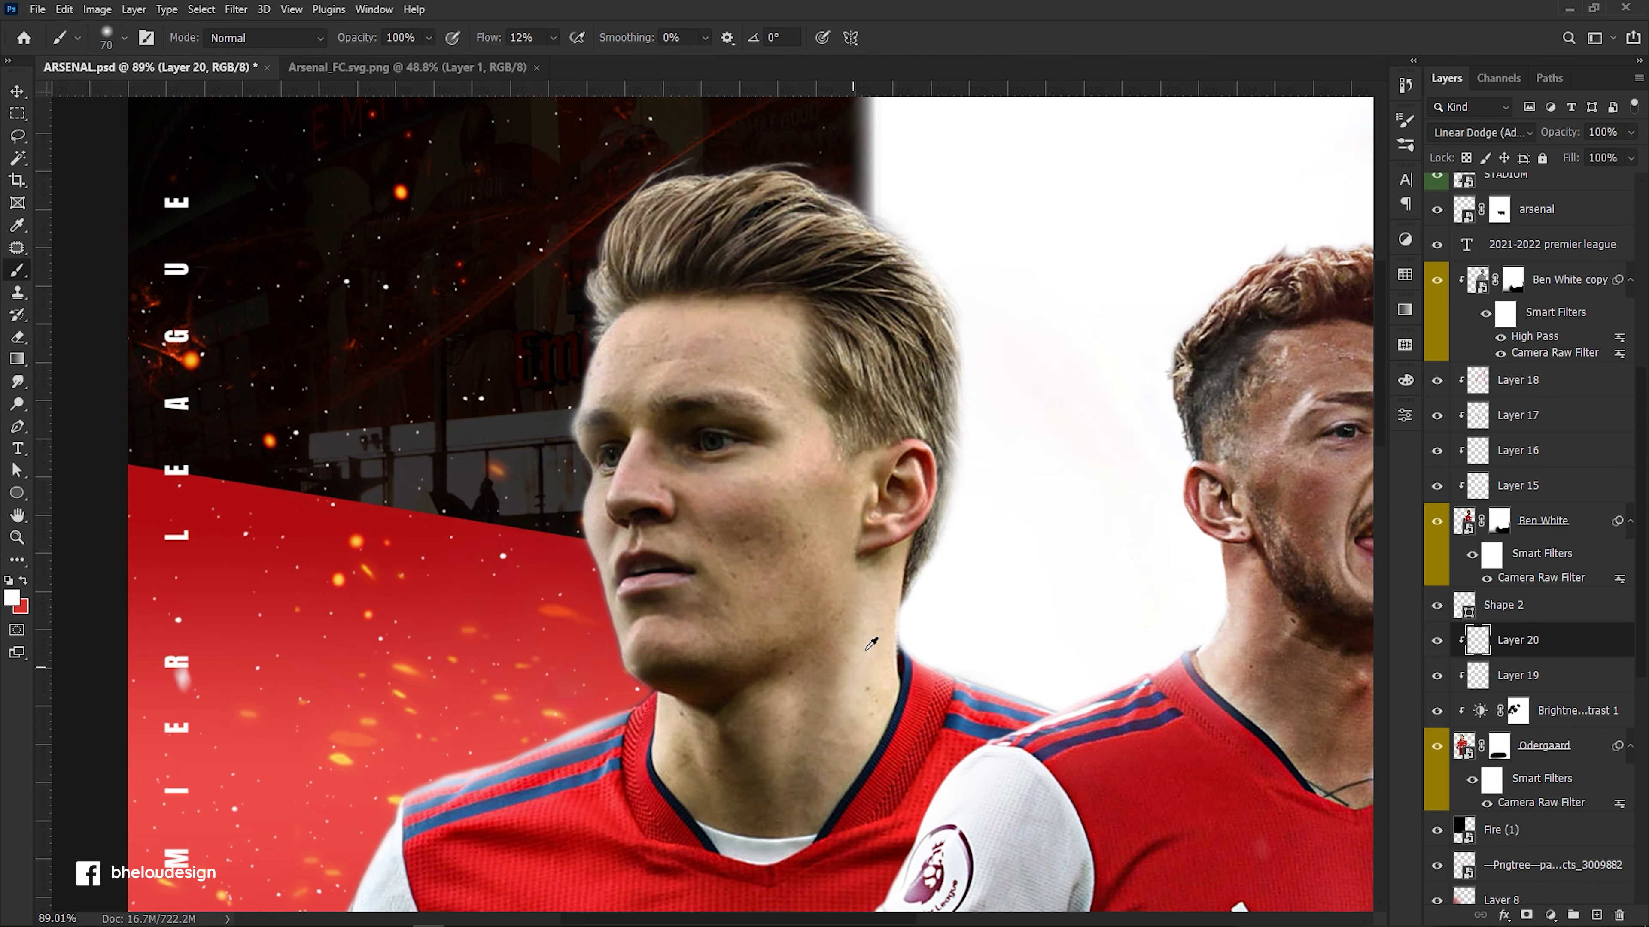
pyautogui.scroll(1, 886, 659)
pyautogui.press(']')
pyautogui.press(']')
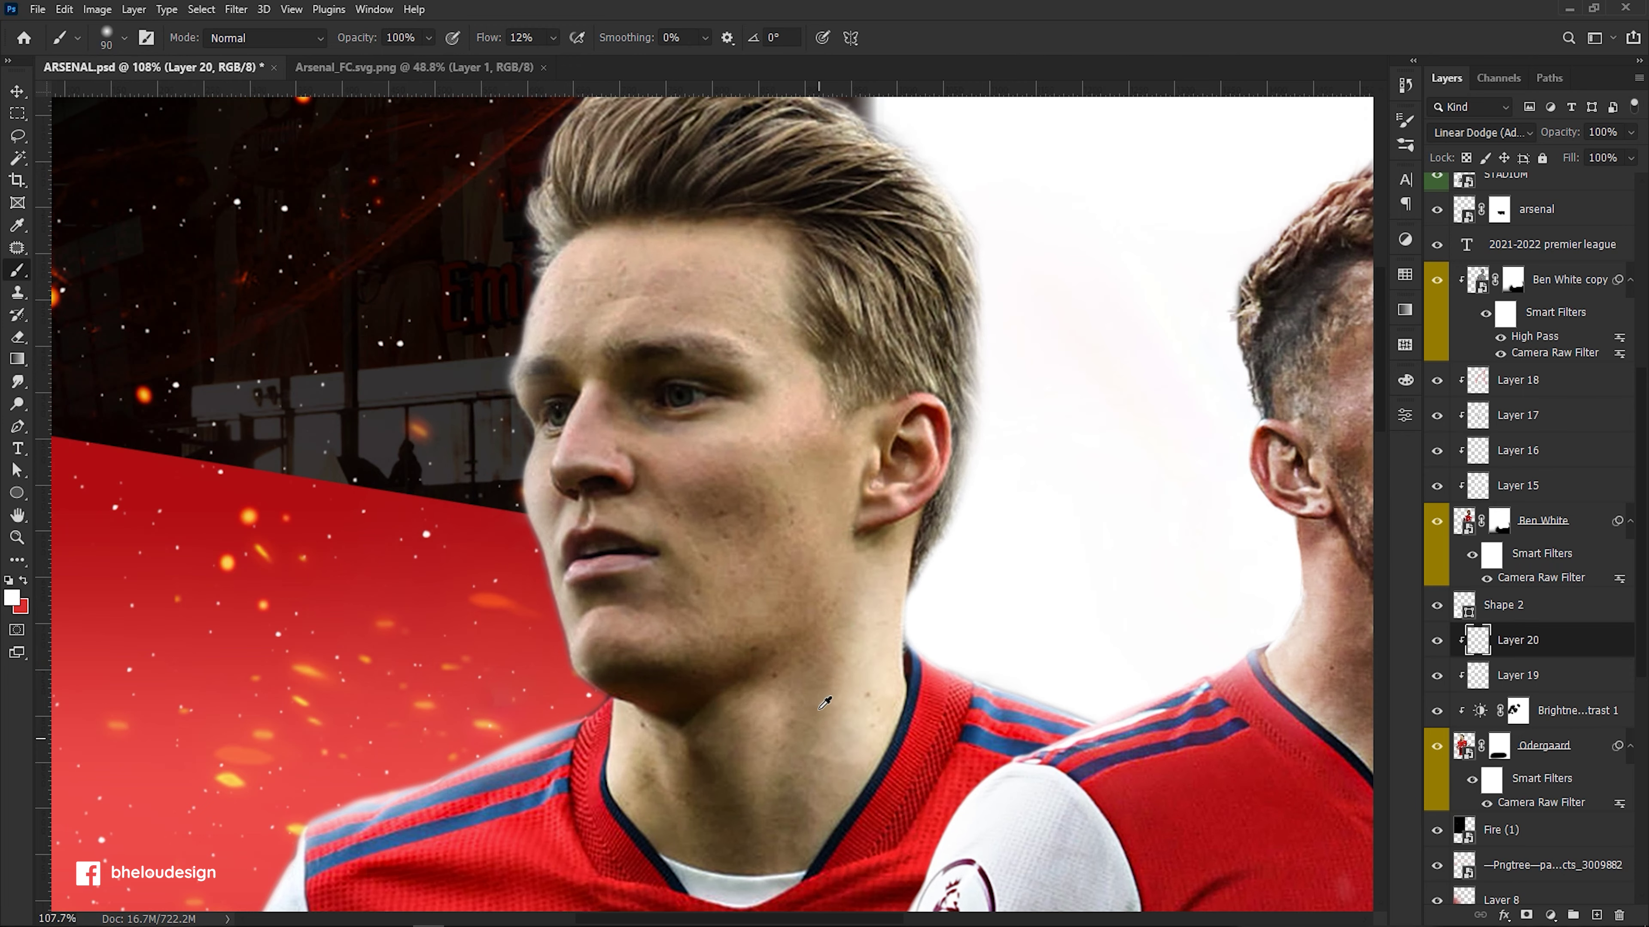
pyautogui.scroll(-1, 747, 389)
pyautogui.scroll(1, 744, 388)
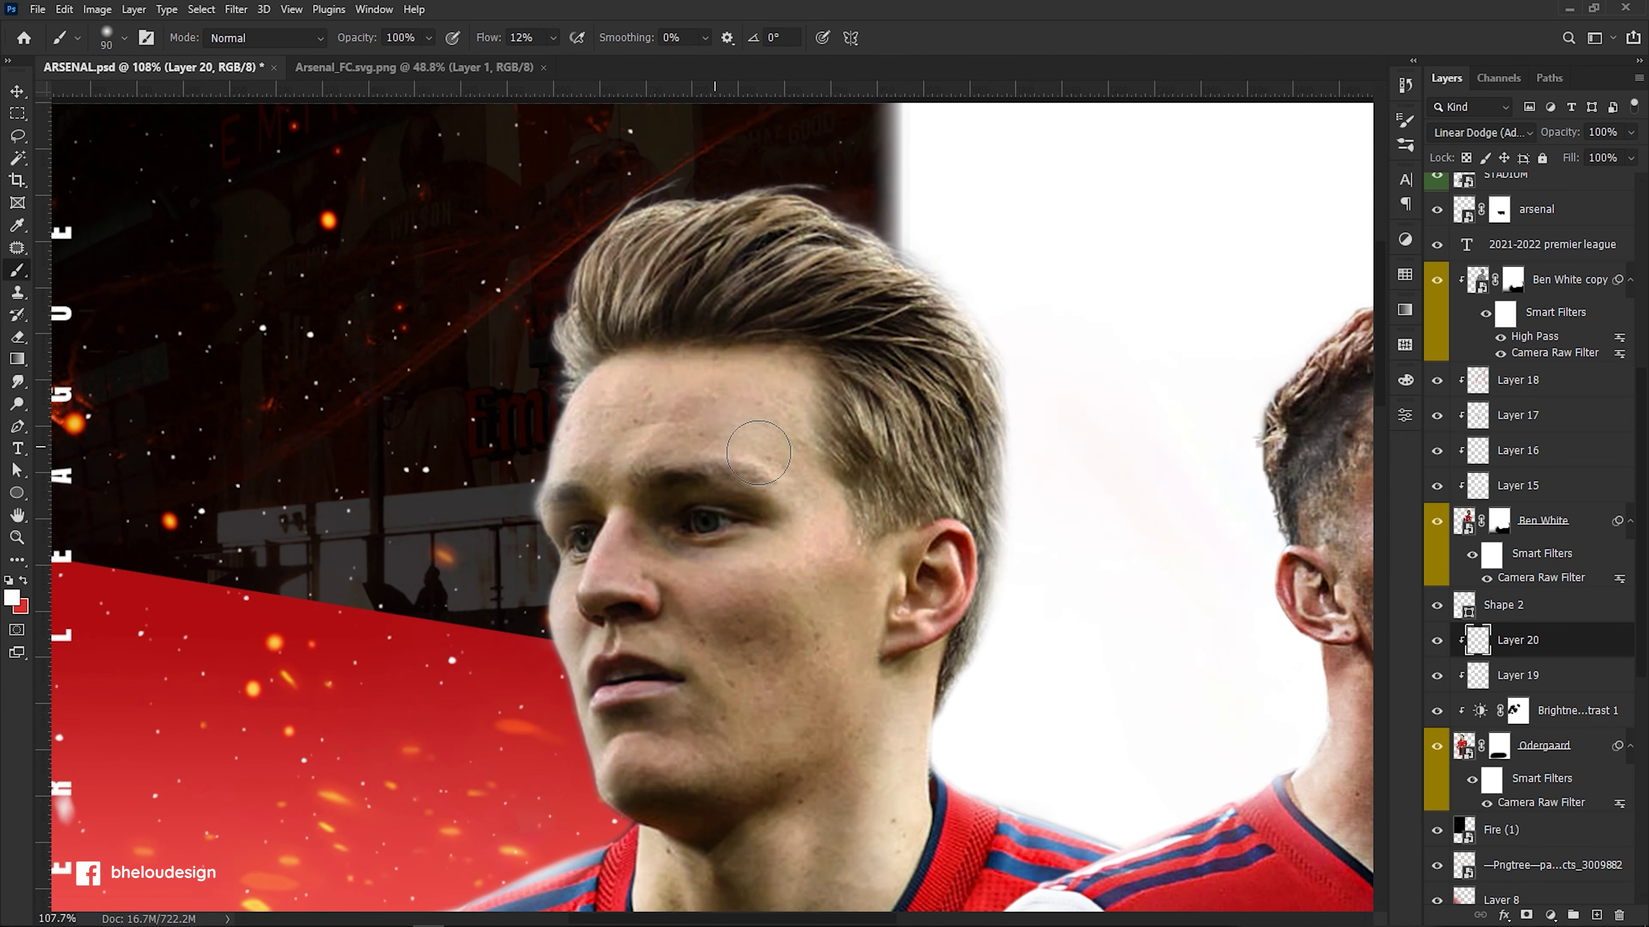
pyautogui.moveTo(647, 365); pyautogui.dragTo(677, 207)
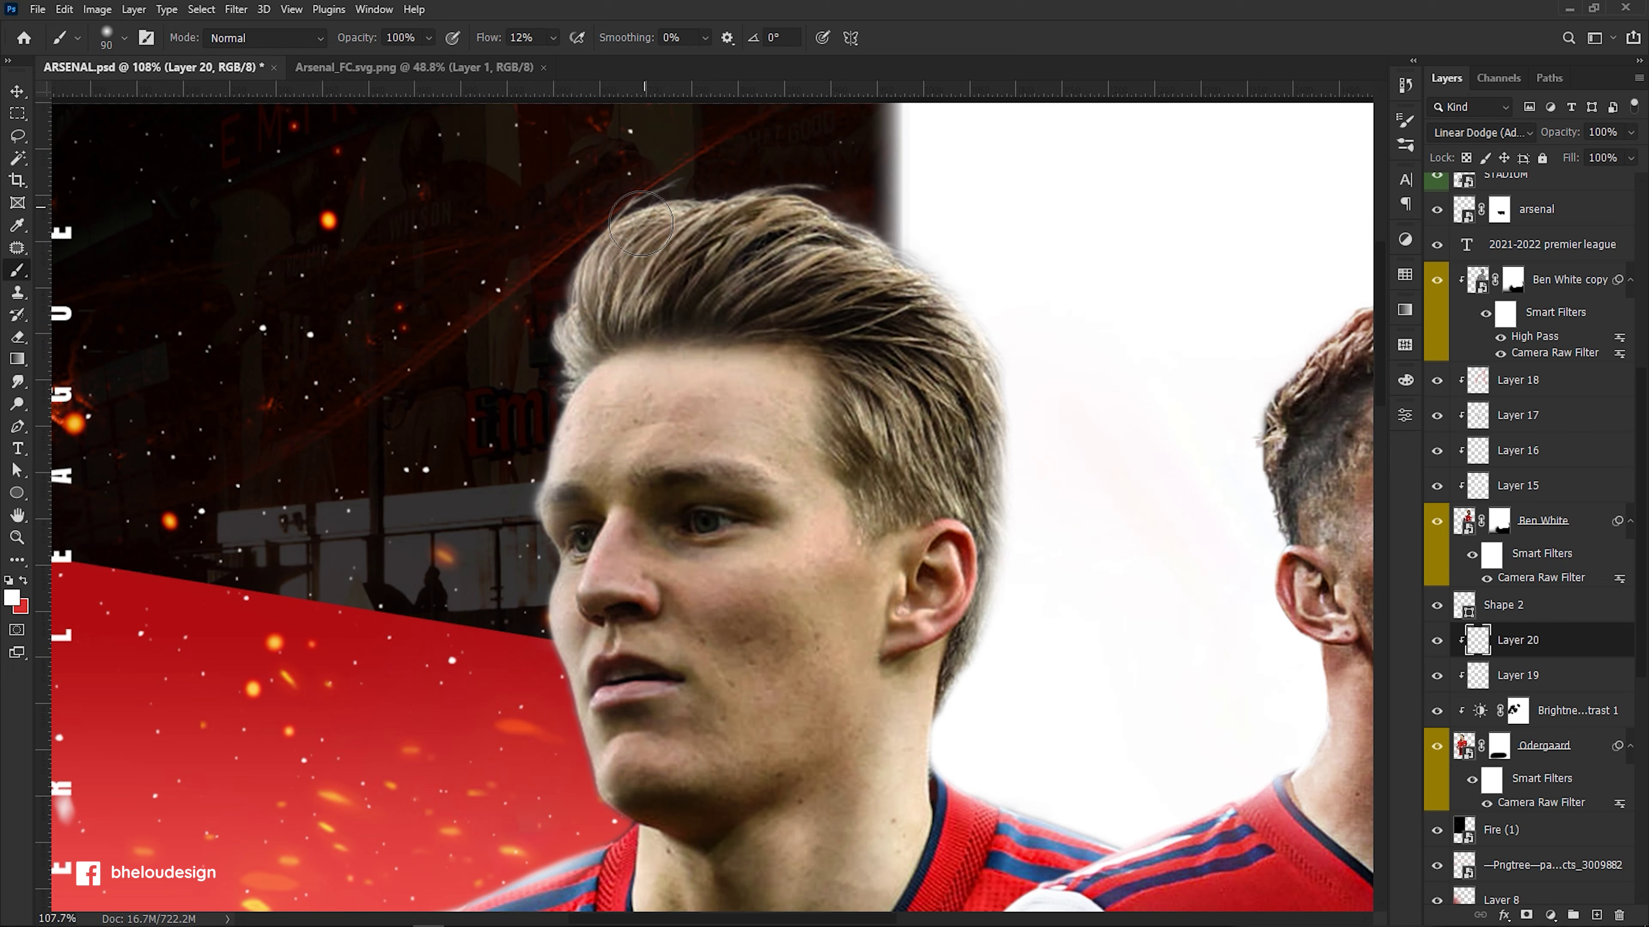
pyautogui.scroll(-5, 723, 407)
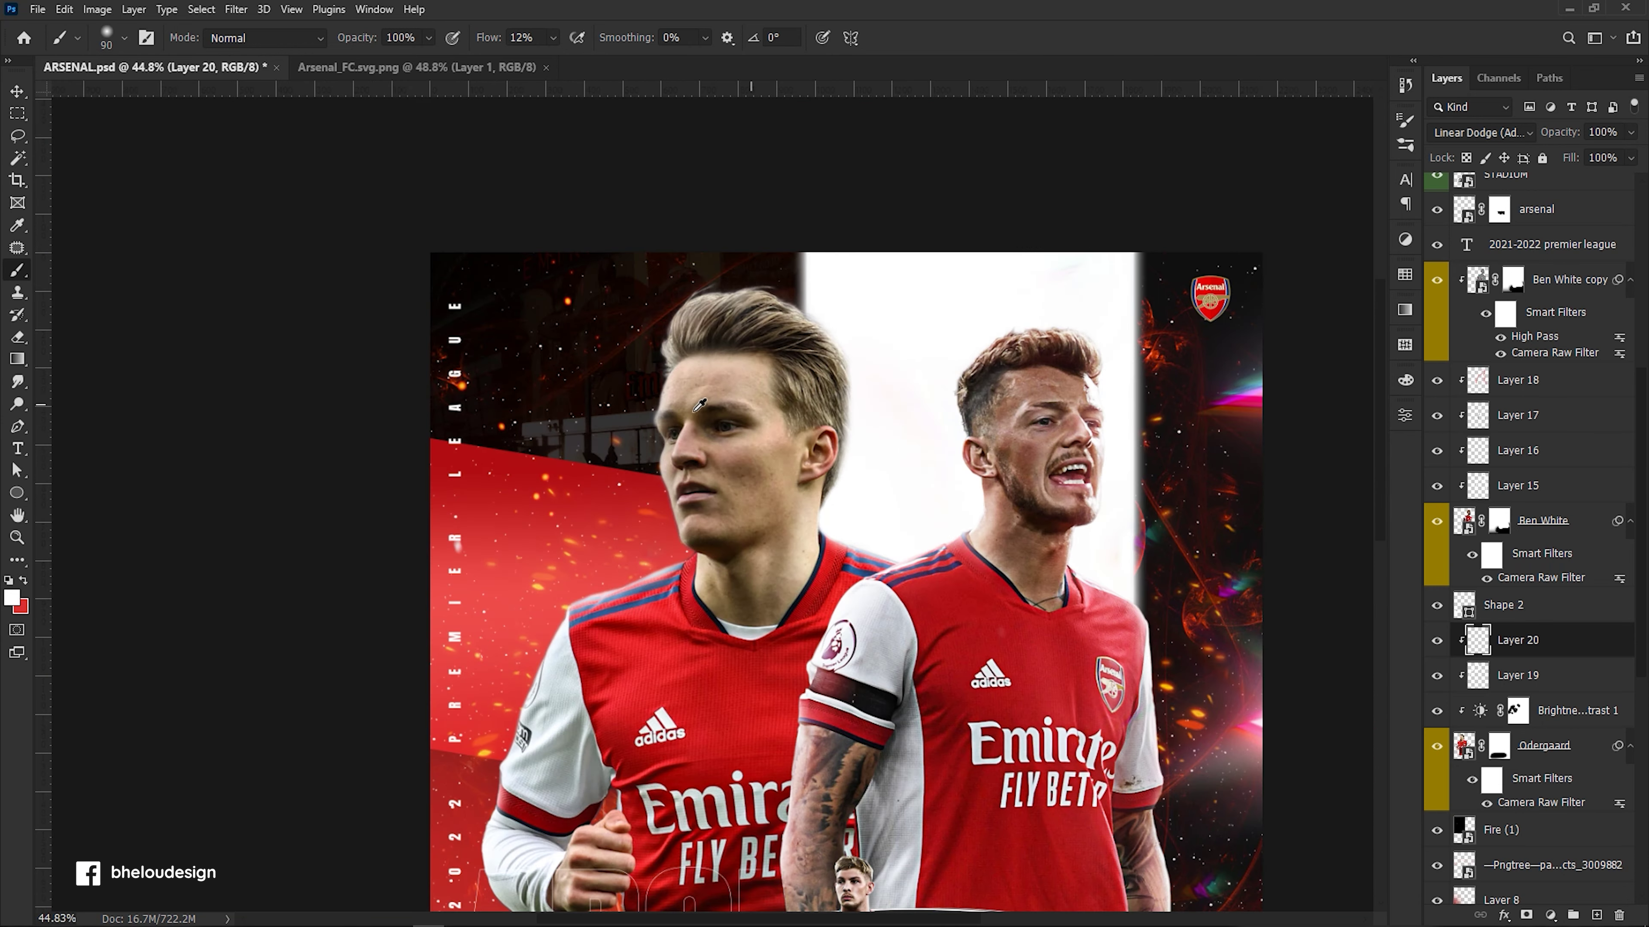
pyautogui.scroll(4, 723, 407)
pyautogui.scroll(3, 724, 407)
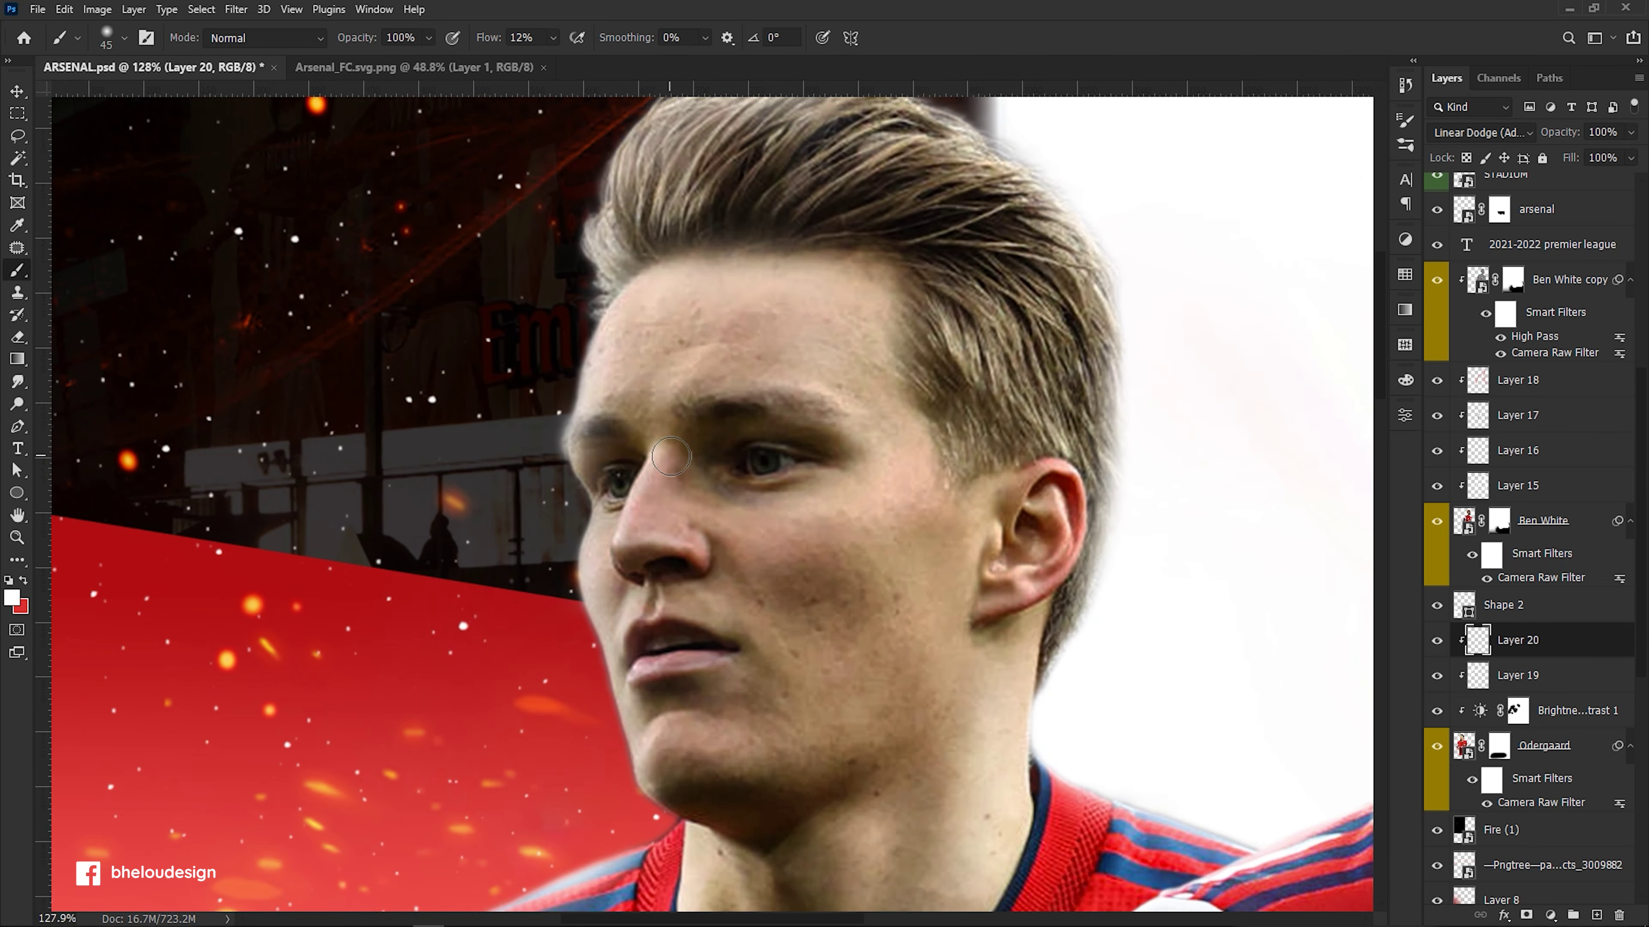
pyautogui.press('[')
pyautogui.moveTo(627, 547); pyautogui.dragTo(646, 518)
pyautogui.scroll(1, 707, 584)
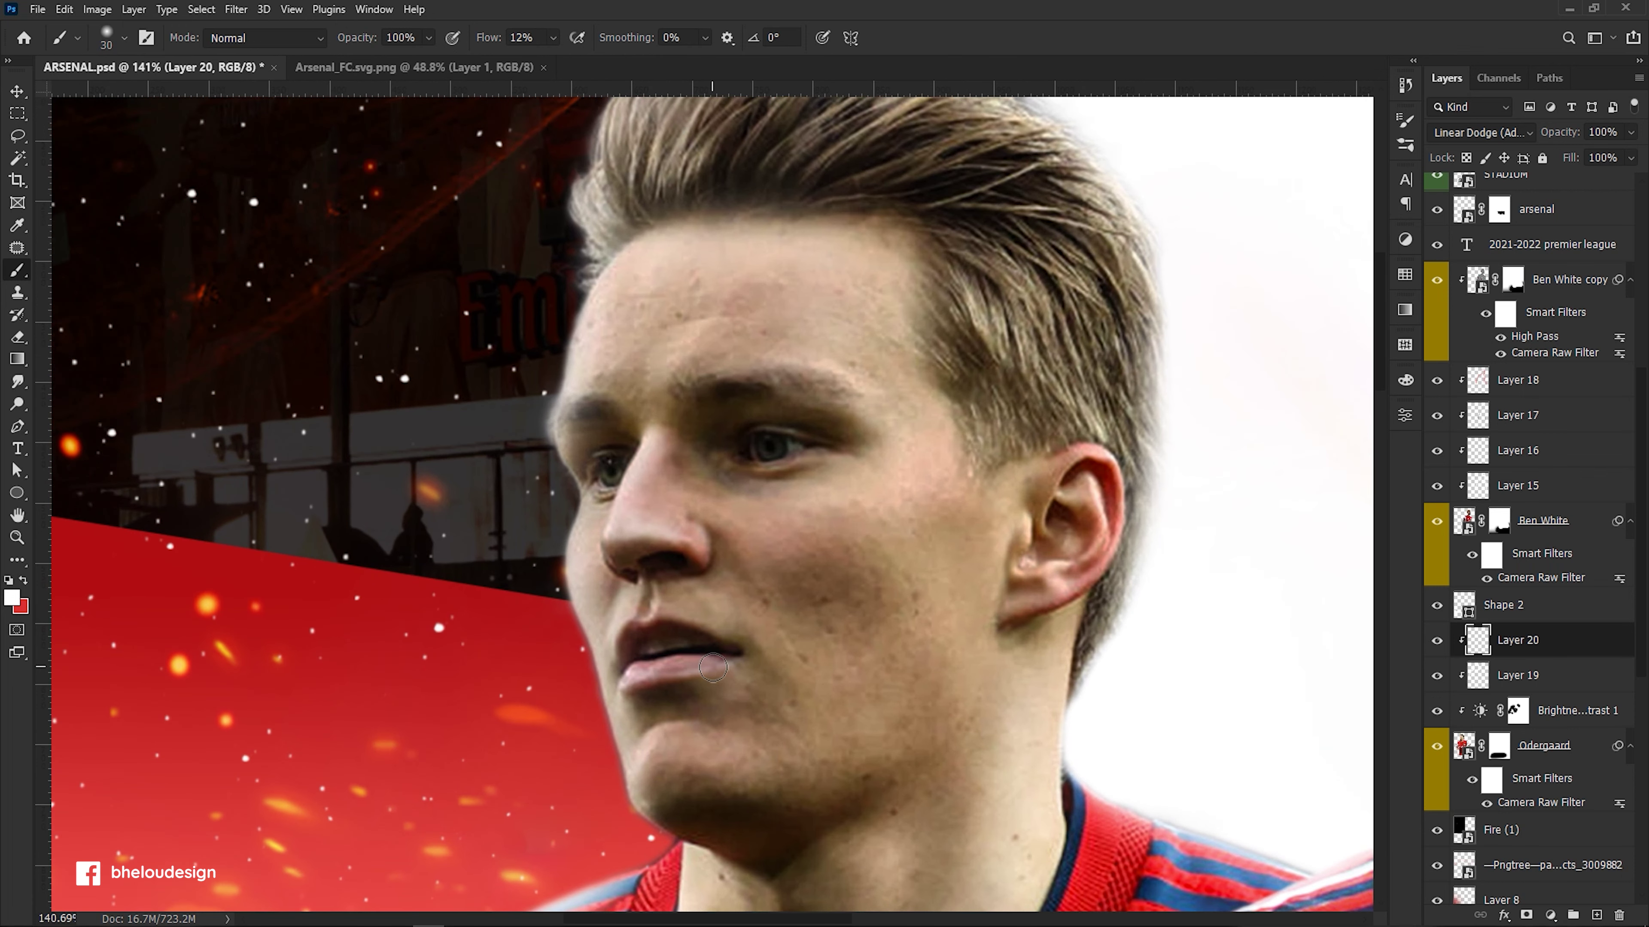
pyautogui.moveTo(639, 686); pyautogui.dragTo(686, 663)
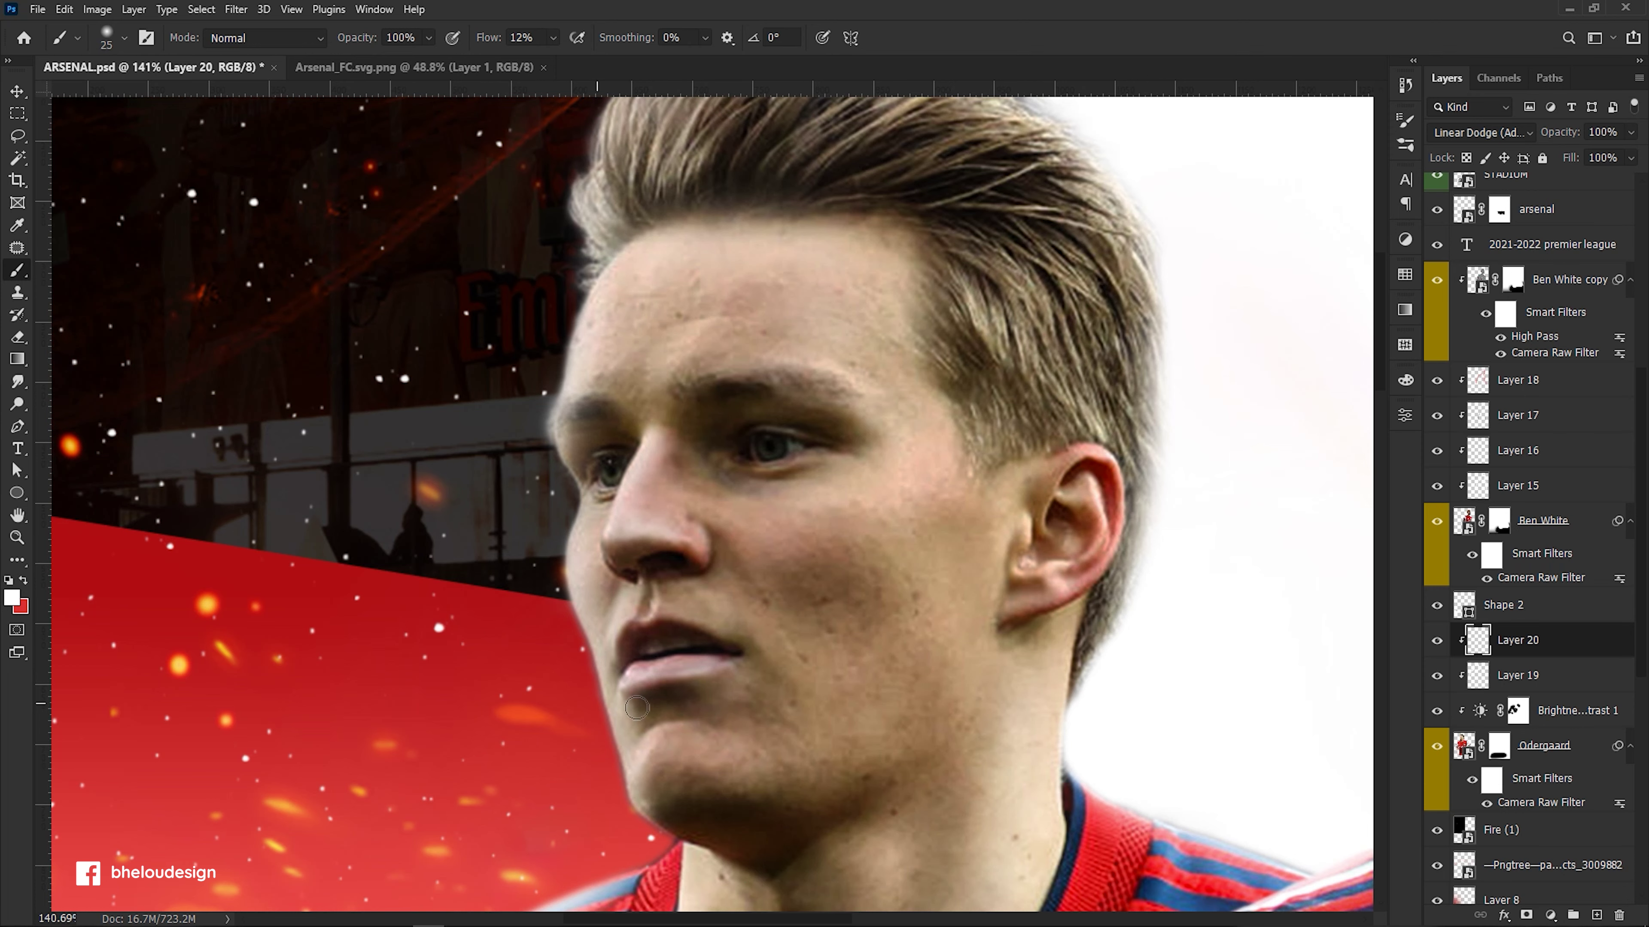
# Raise the flow slightly and highlight the cheek, jaw, upper cheek near the ear and chin.
pyautogui.scroll(-1, 695, 643)
pyautogui.scroll(-1, 694, 643)
pyautogui.moveTo(550, 39); pyautogui.dragTo(554, 61)
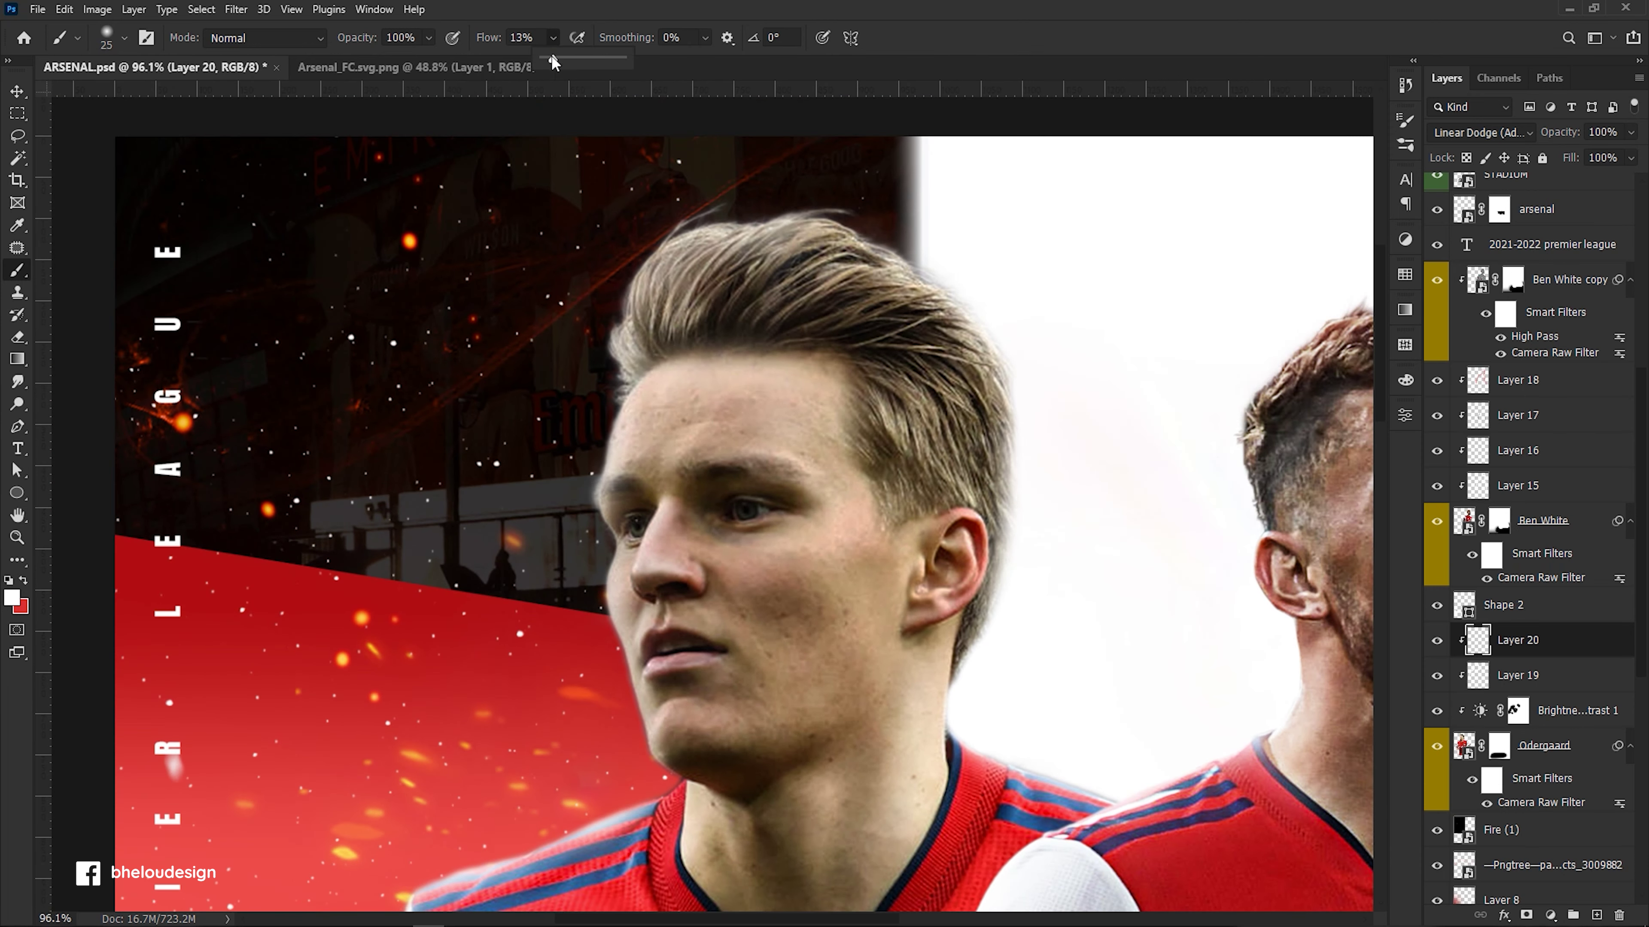
pyautogui.scroll(2, 721, 519)
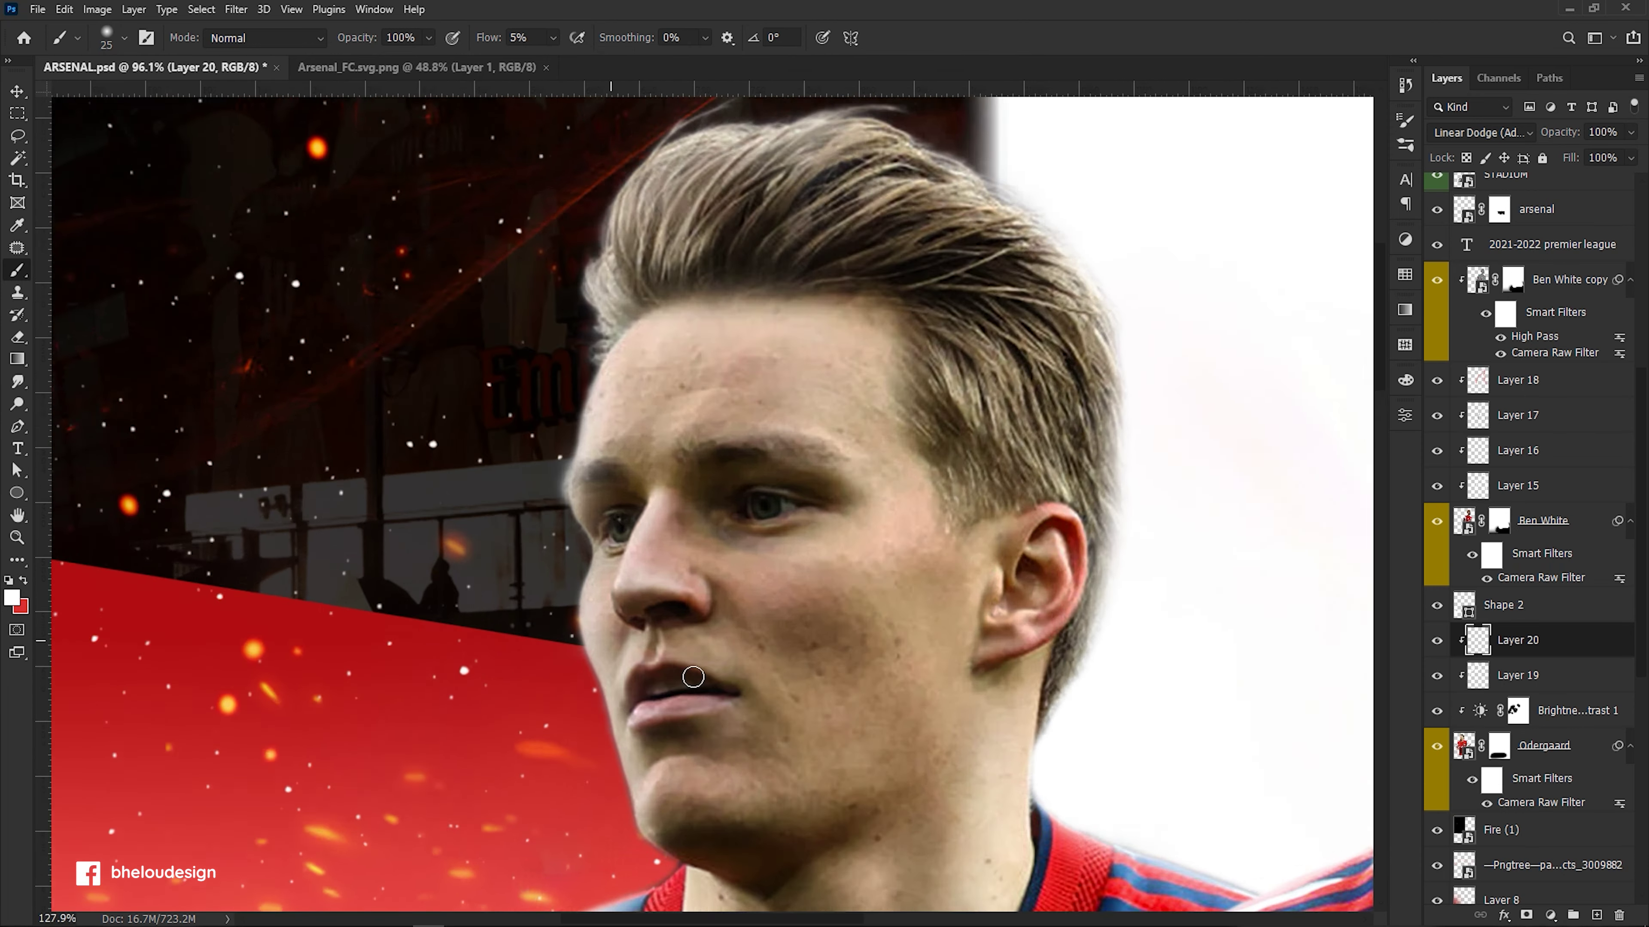
pyautogui.scroll(-2, 721, 519)
pyautogui.scroll(2, 784, 625)
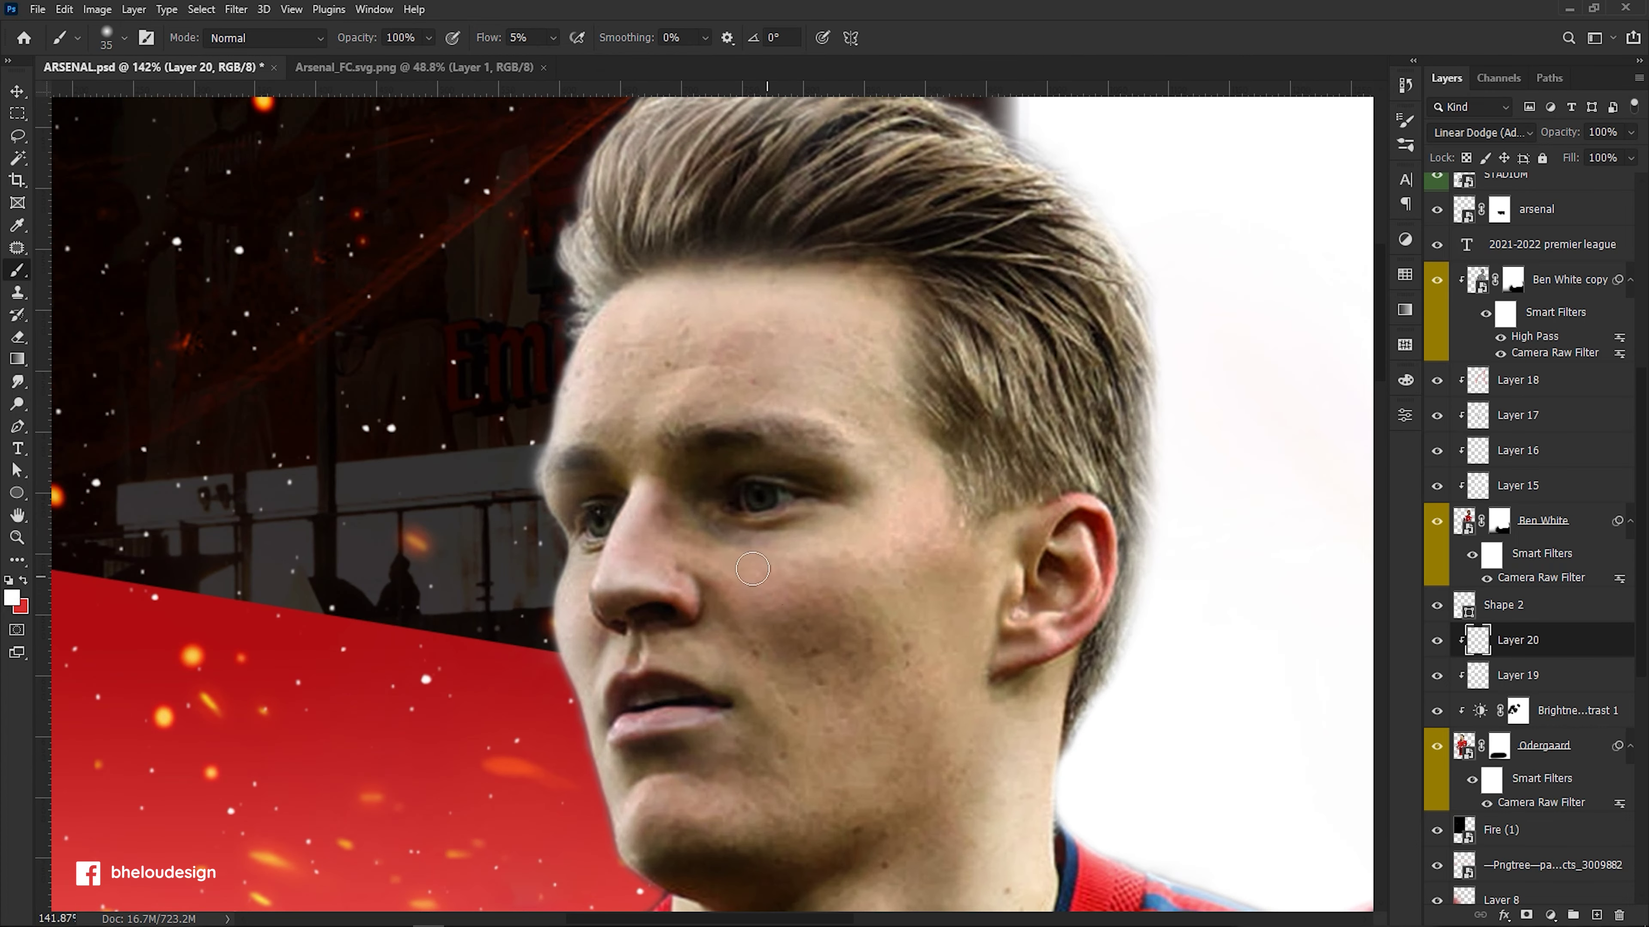
pyautogui.press(']')
pyautogui.press(']')
pyautogui.press(']')
pyautogui.moveTo(878, 635); pyautogui.dragTo(822, 785)
pyautogui.moveTo(864, 545); pyautogui.dragTo(954, 623)
pyautogui.moveTo(642, 824); pyautogui.dragTo(704, 810)
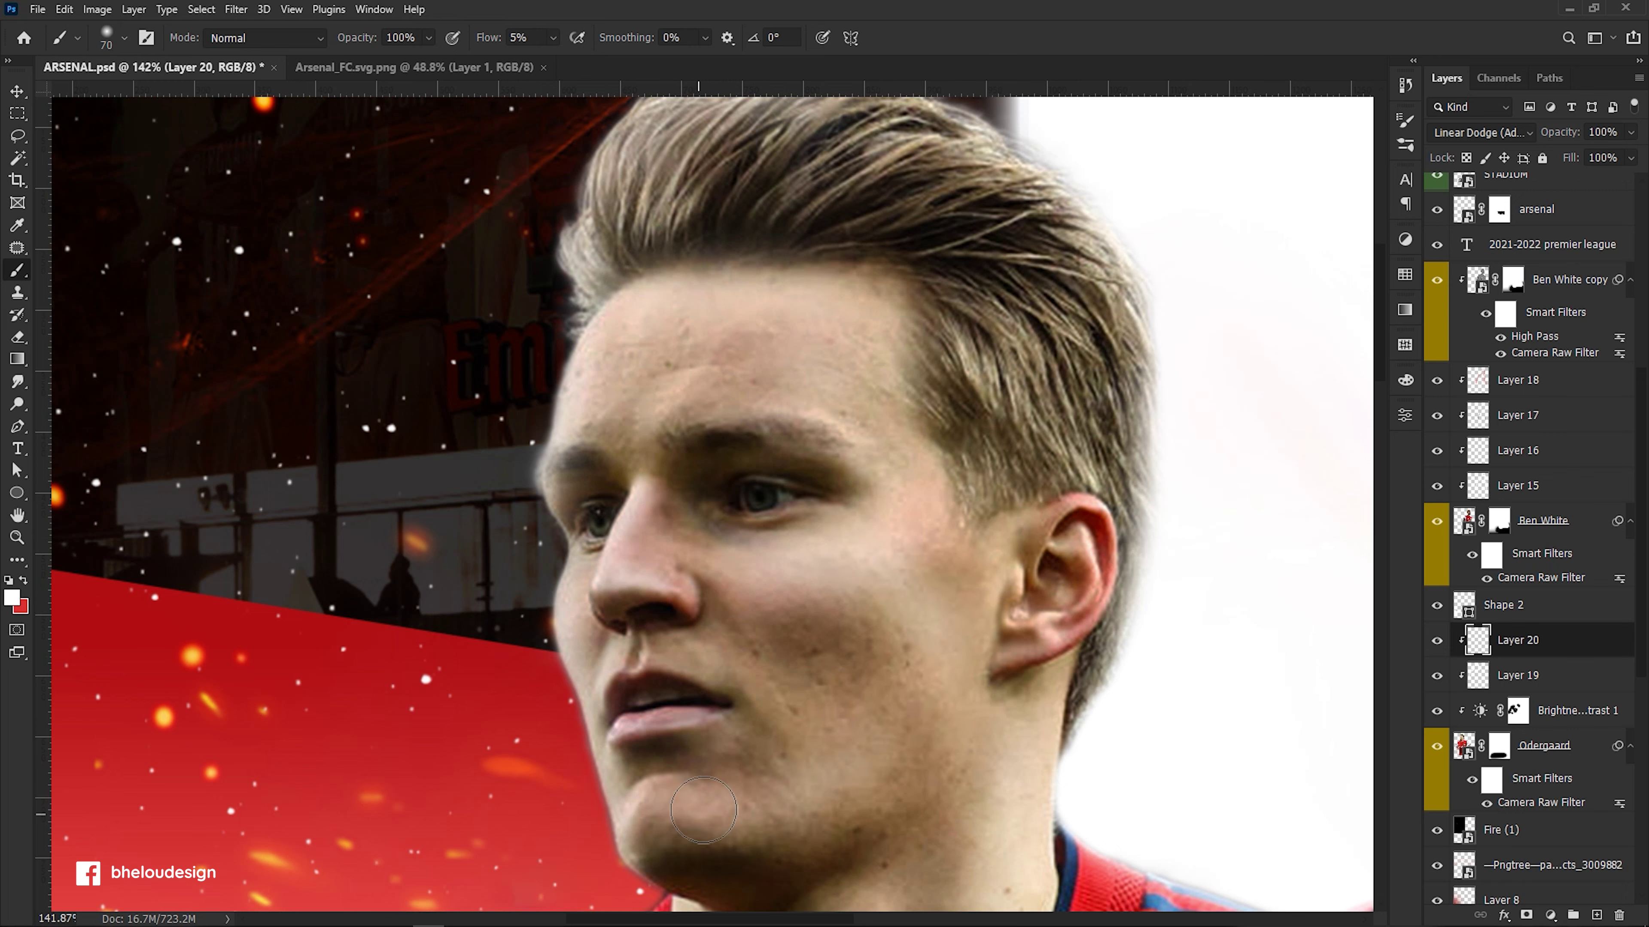
# Add a new Layer 21 above Layer 20, clipped to the layers beneath.
pyautogui.scroll(-2, 815, 647)
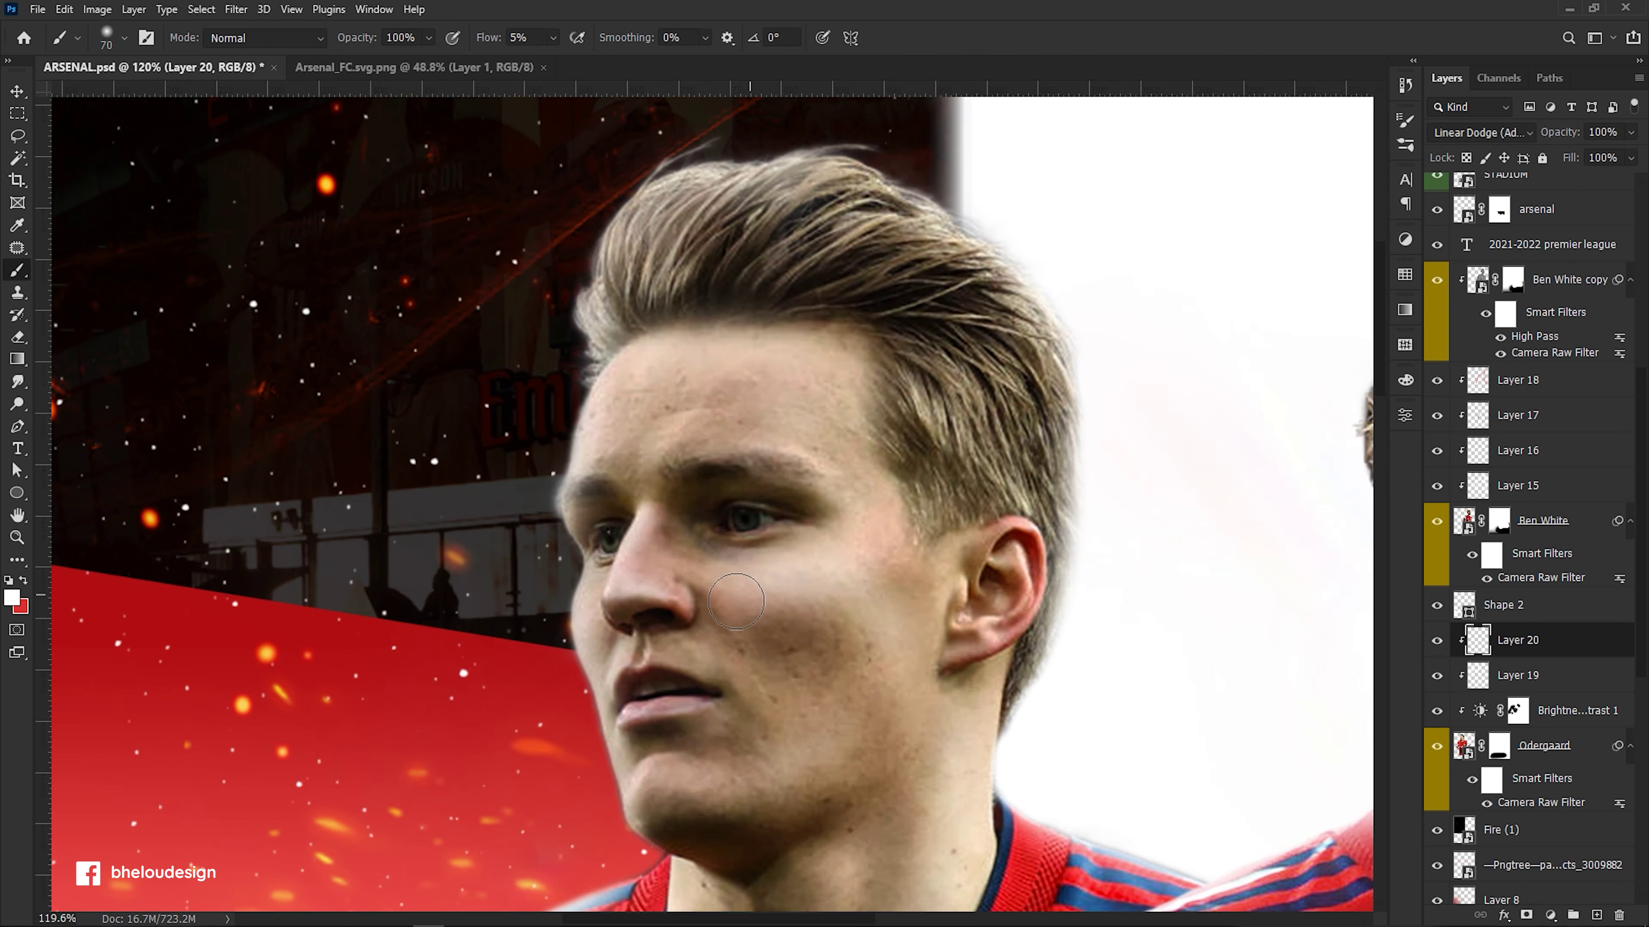
pyautogui.scroll(-2, 736, 600)
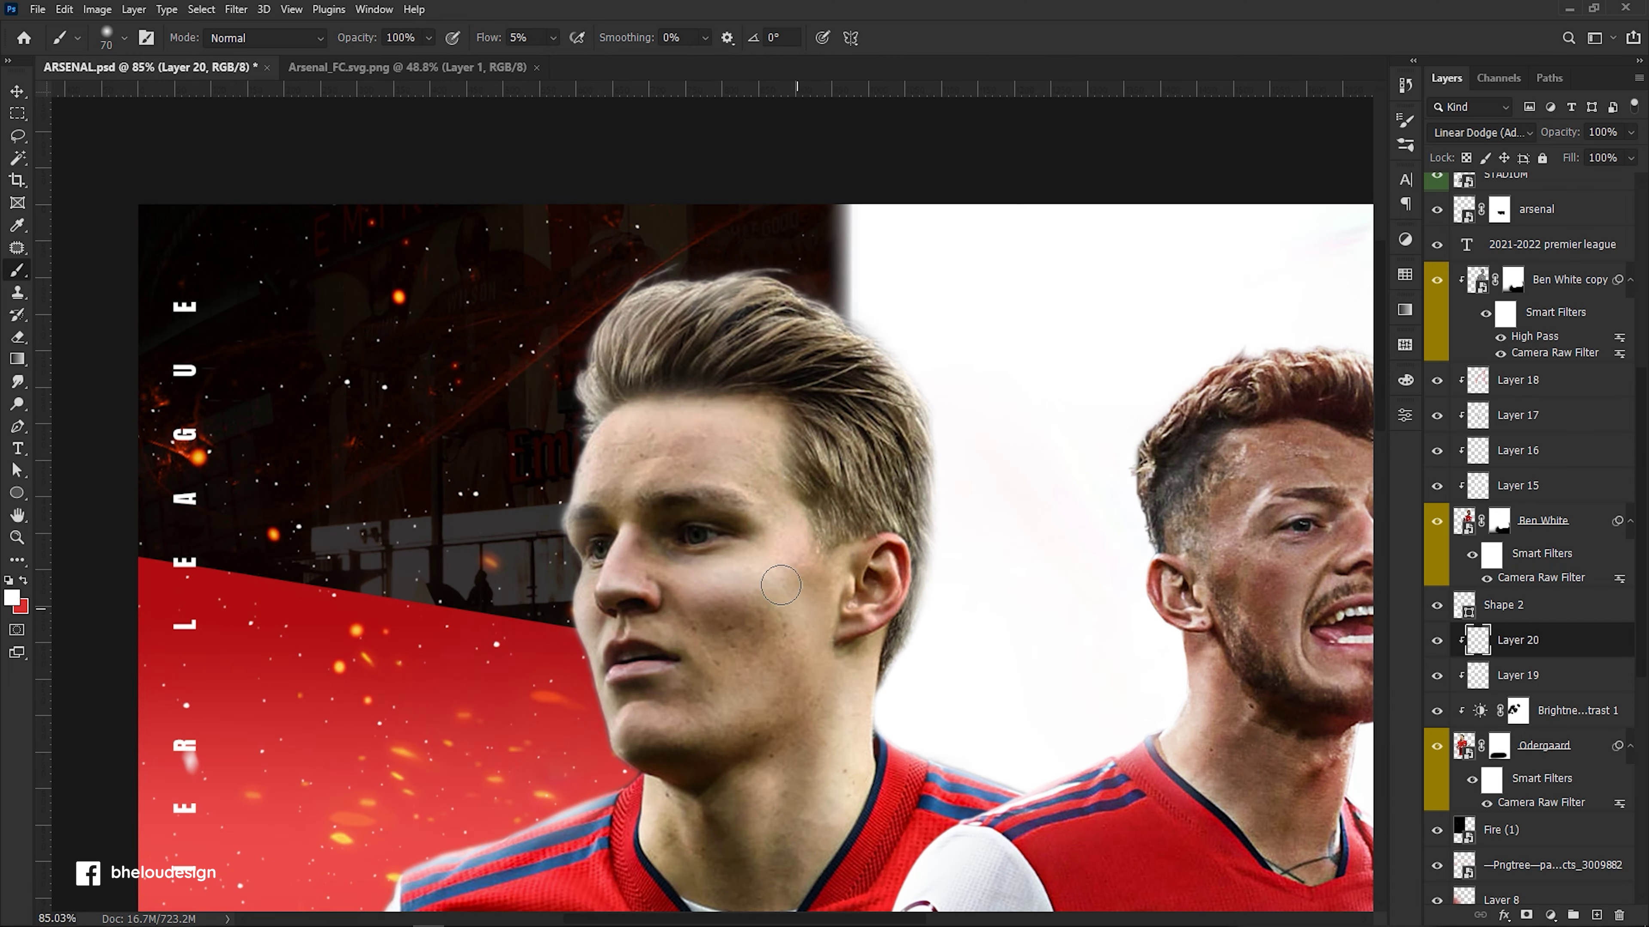
pyautogui.scroll(-1, 658, 573)
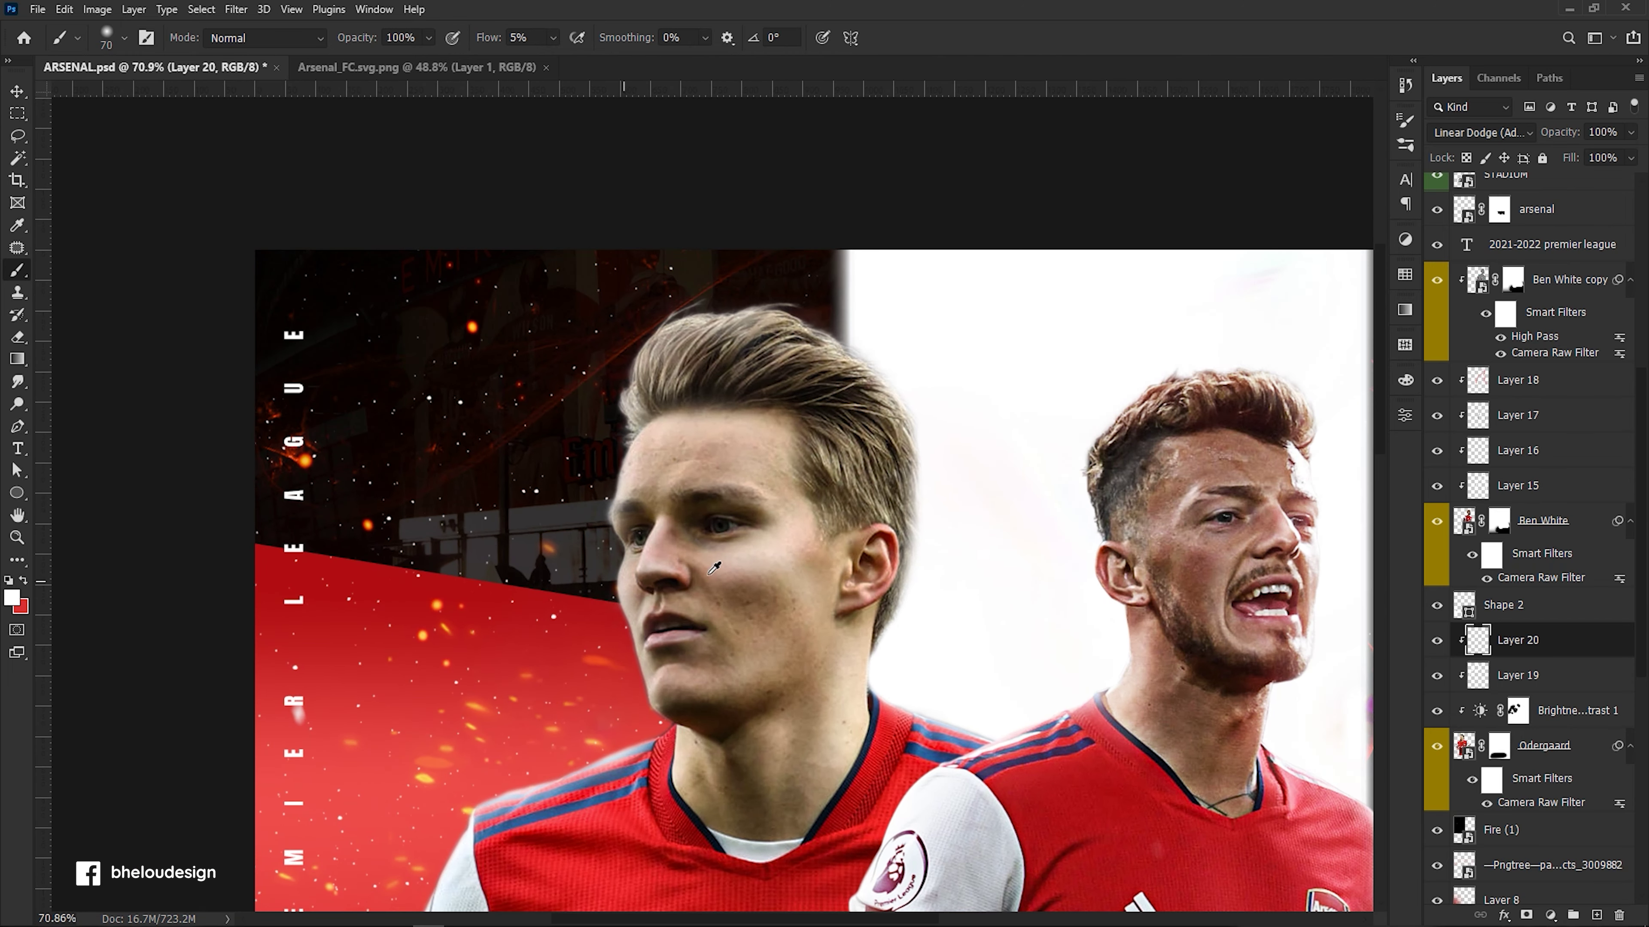
pyautogui.click(1596, 916)
pyautogui.keyDown('alt'); pyautogui.click(1603, 656); pyautogui.keyUp('alt')
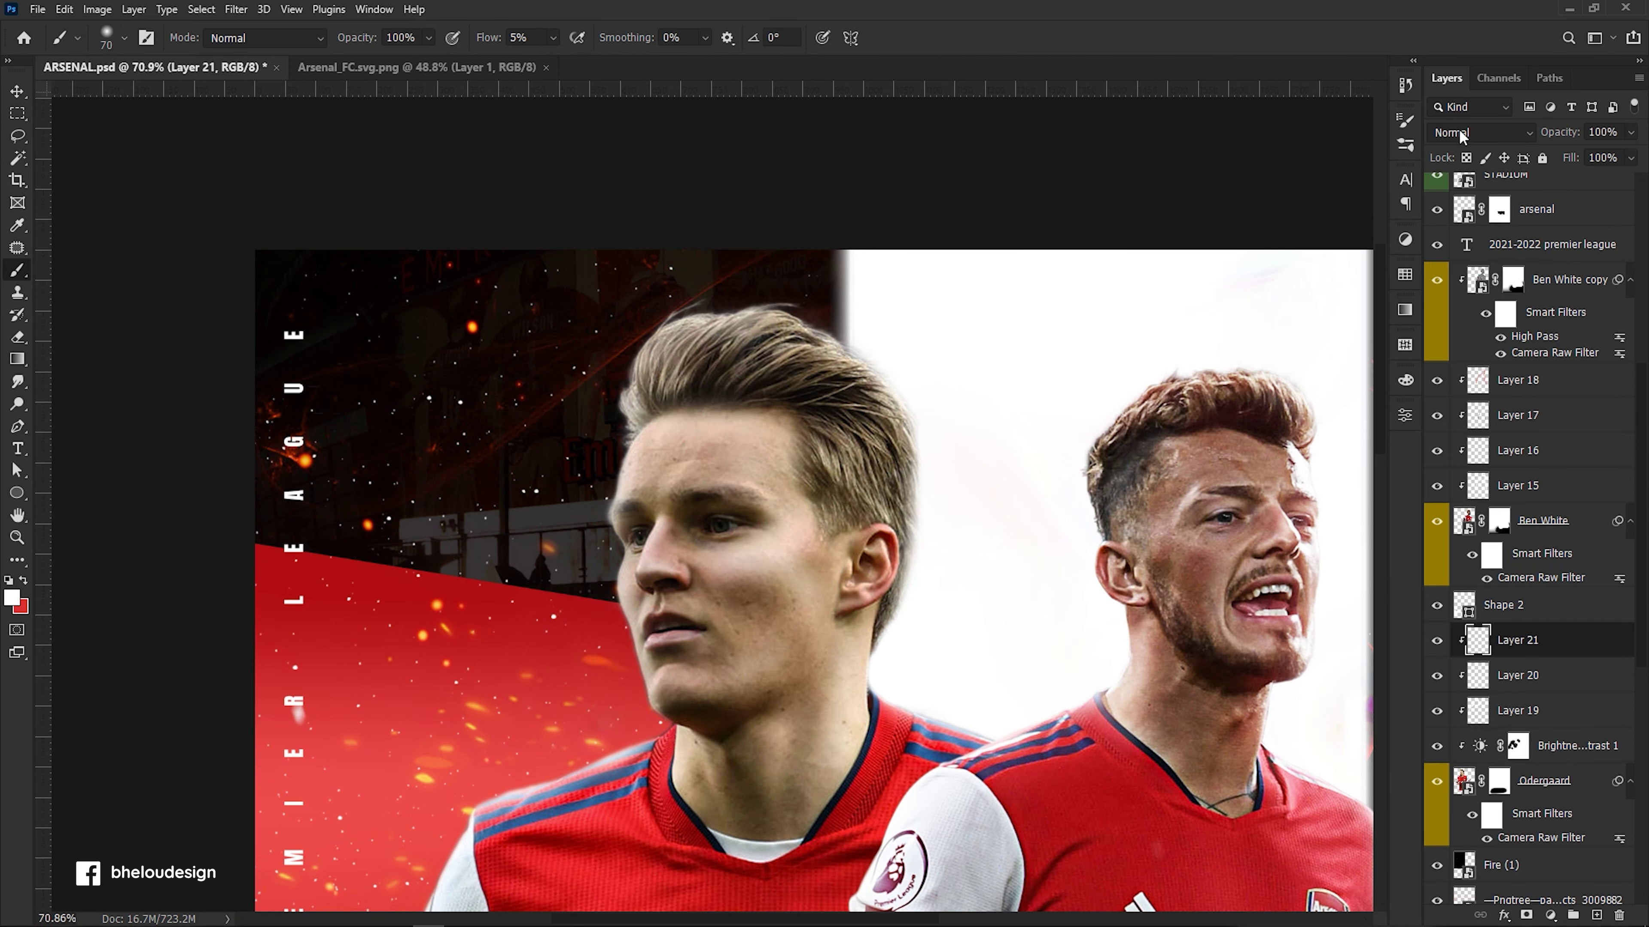
# Set Layer 21 to Multiply and use a black brush at about 4% flow.
pyautogui.click(1480, 132)
pyautogui.click(1487, 214)
pyautogui.click(537, 38)
pyautogui.scroll(3, 653, 499)
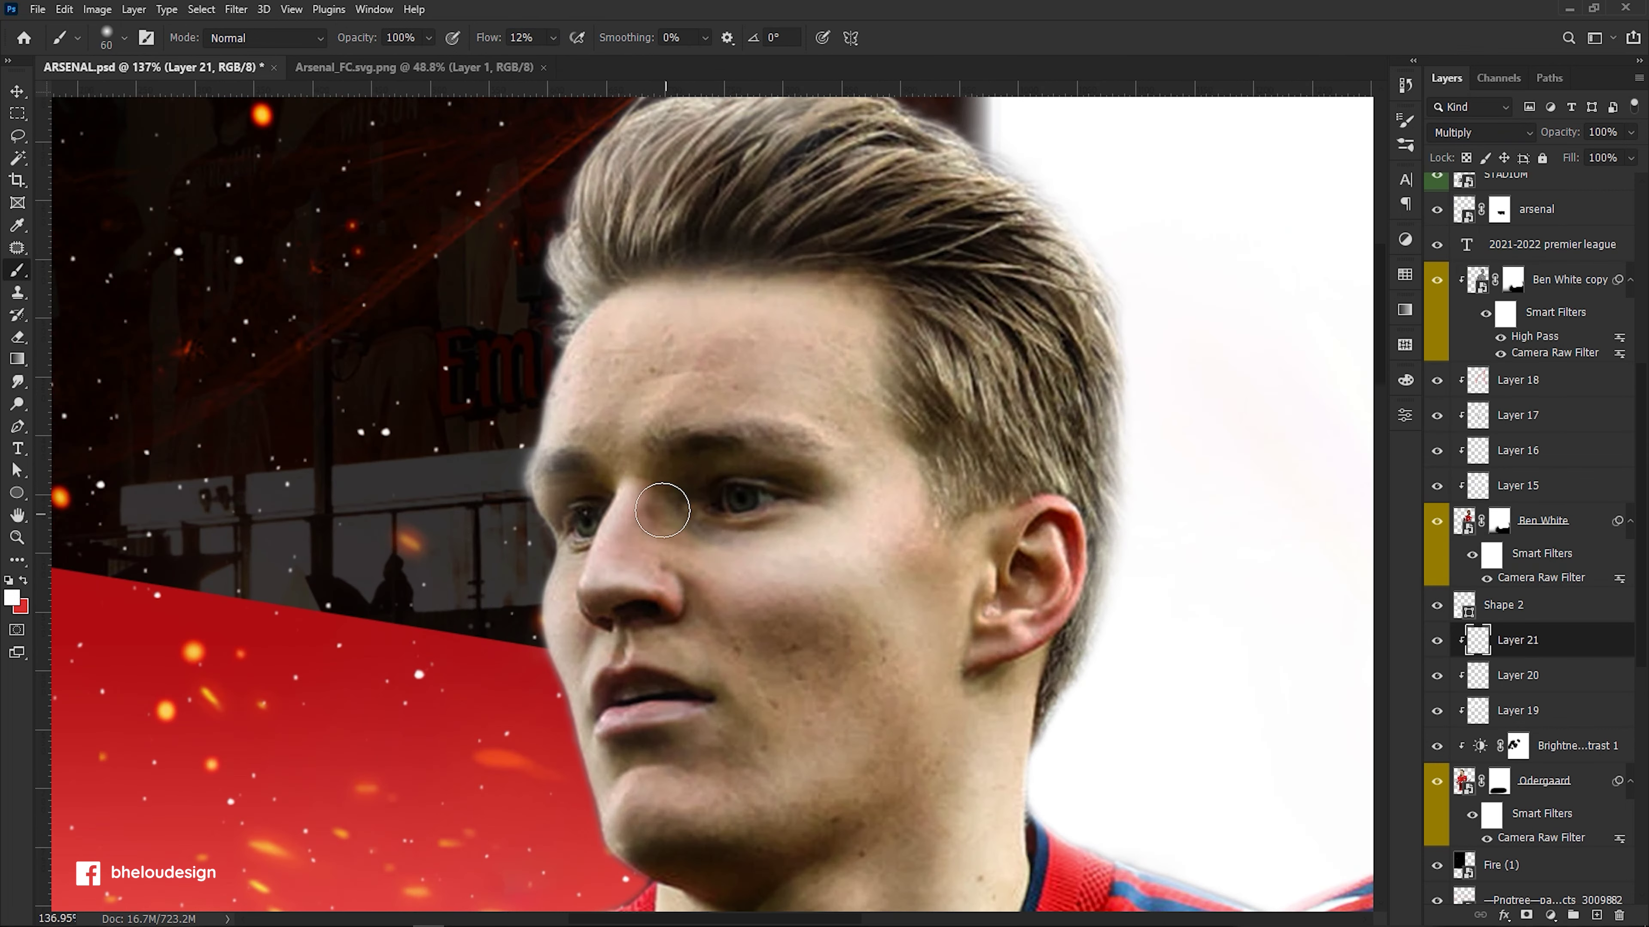
pyautogui.press('d')
pyautogui.click(552, 38)
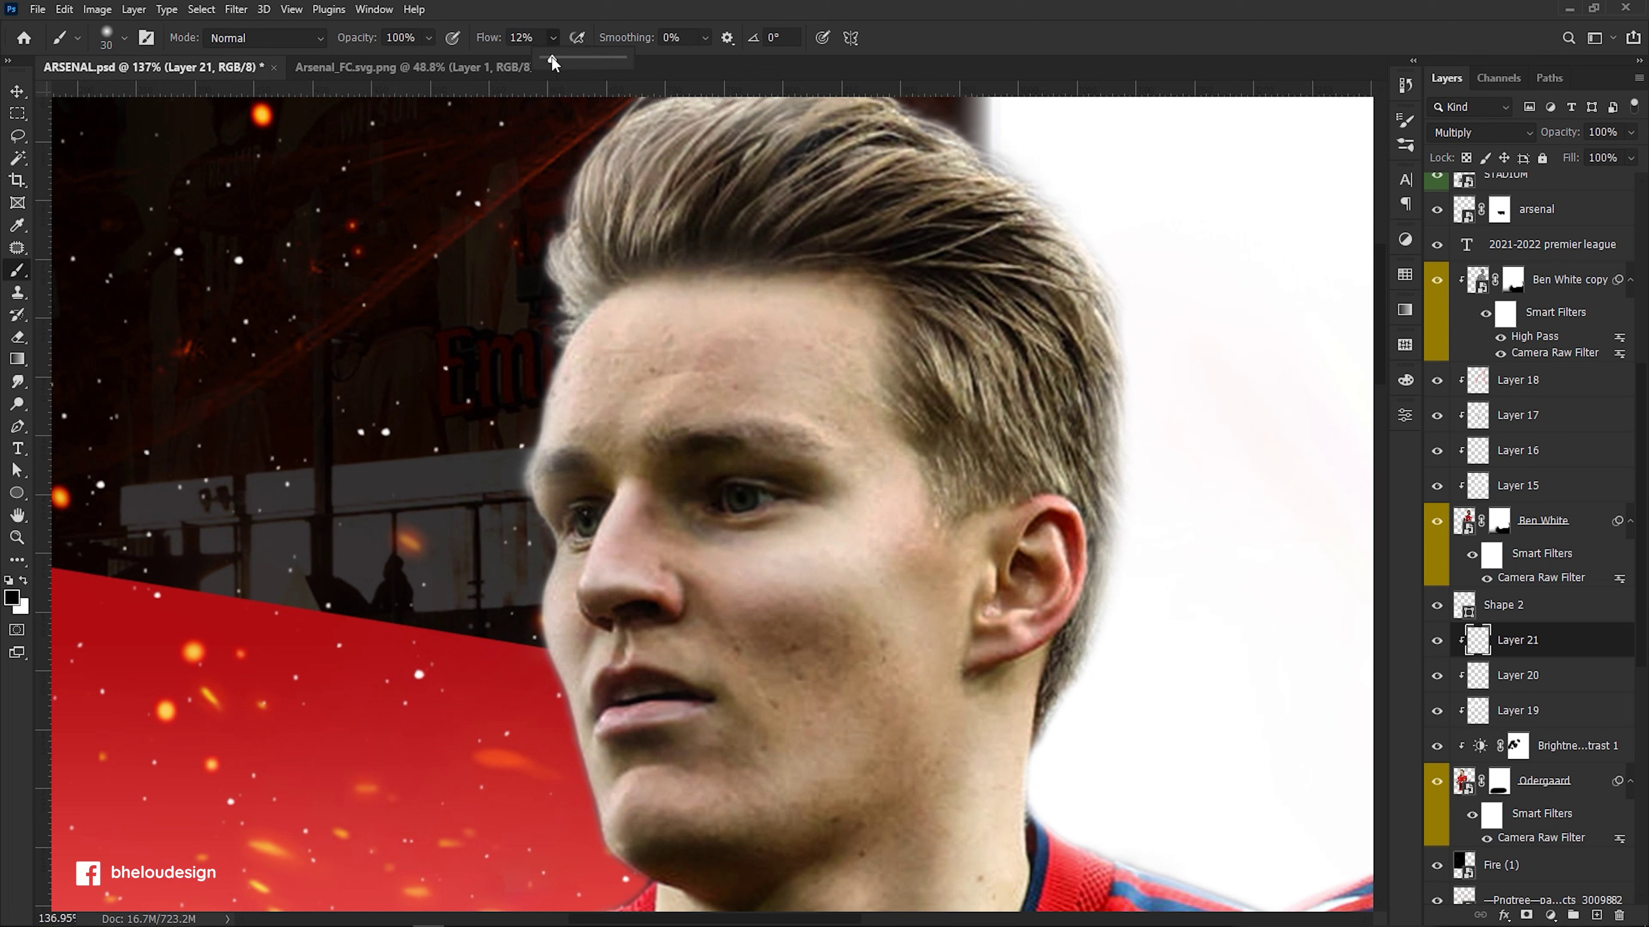
pyautogui.click(501, 43)
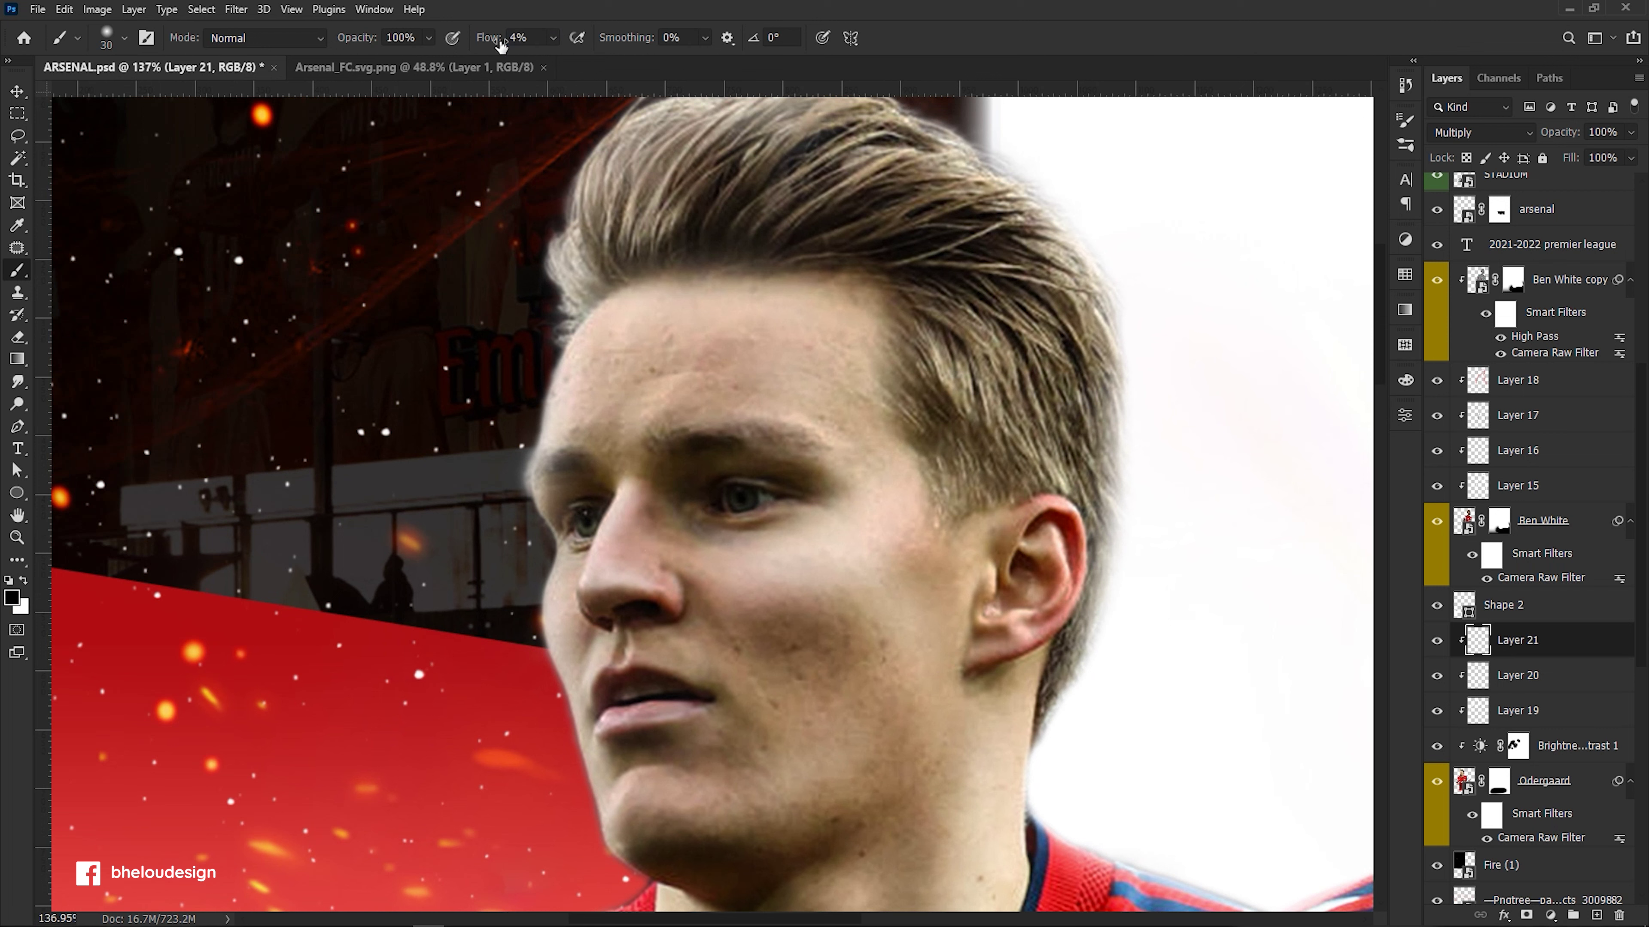
# Deepen the shadows along the side of Odegaard's nose and both neck creases.
pyautogui.moveTo(637, 571); pyautogui.dragTo(640, 610)
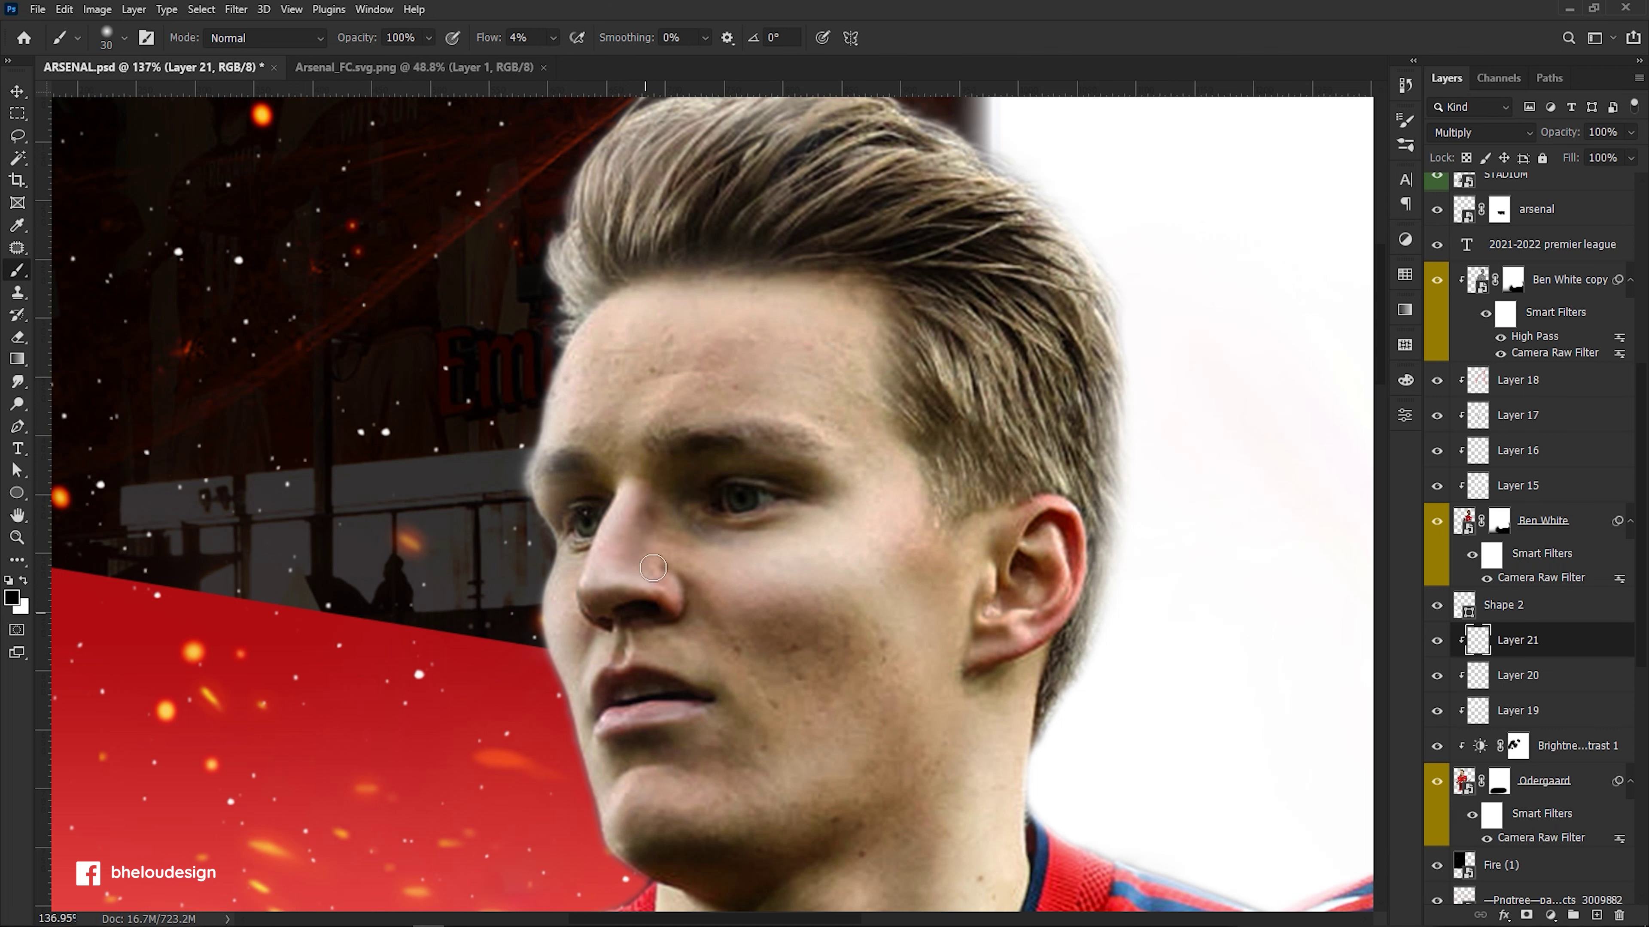
pyautogui.moveTo(648, 501); pyautogui.dragTo(640, 610)
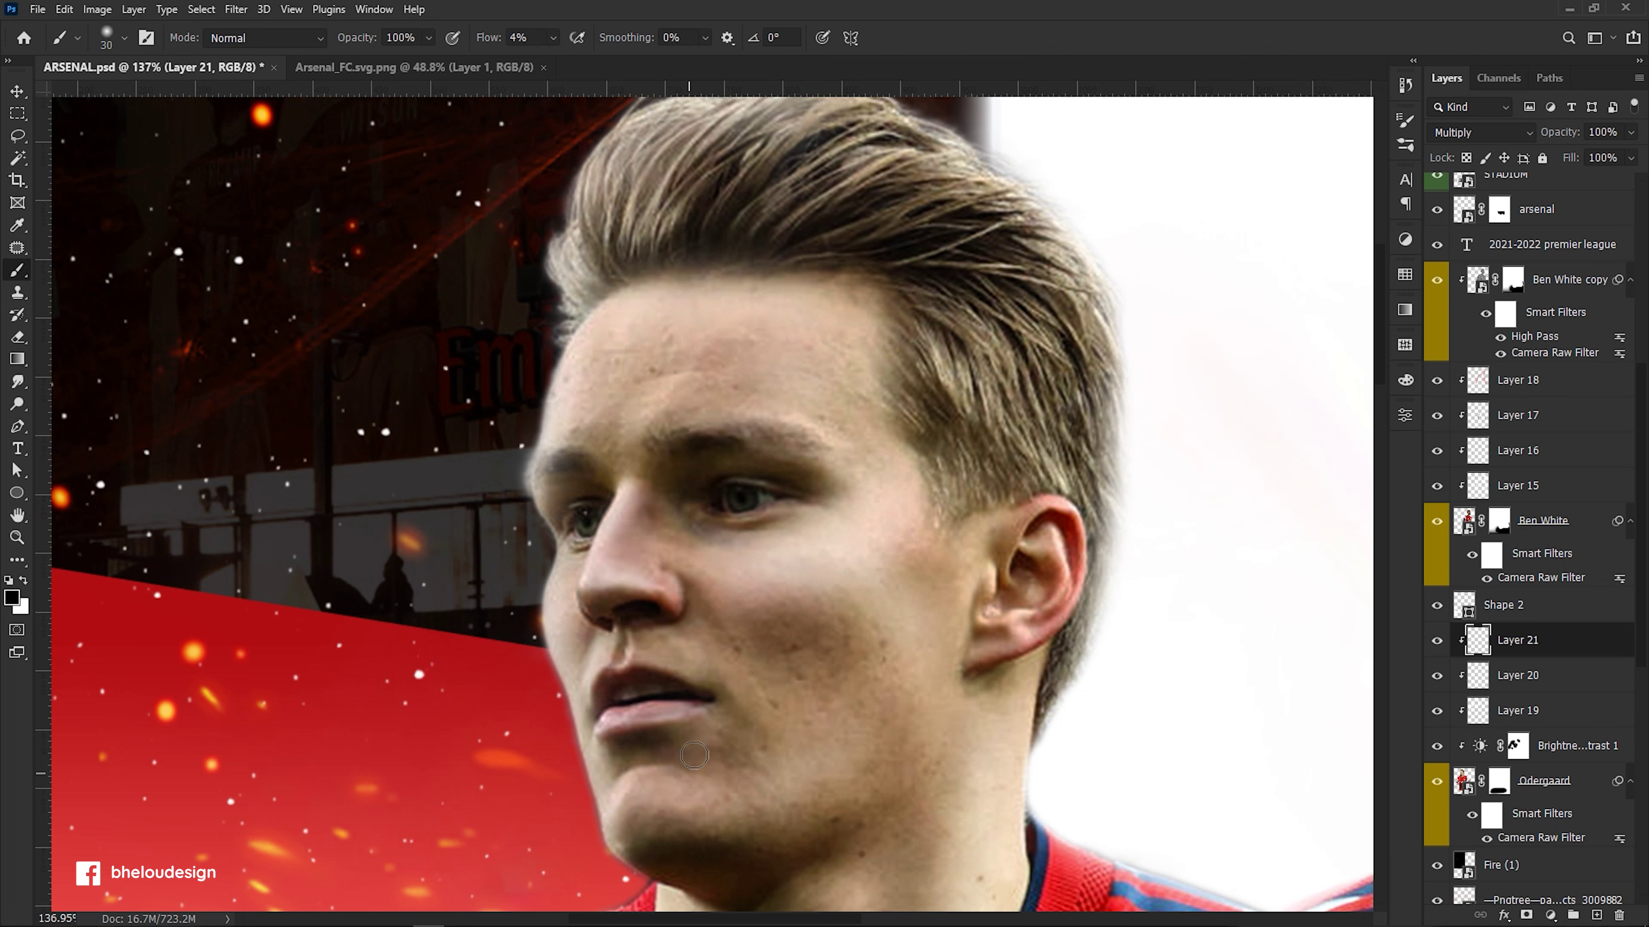
pyautogui.scroll(-2, 693, 755)
pyautogui.press(']')
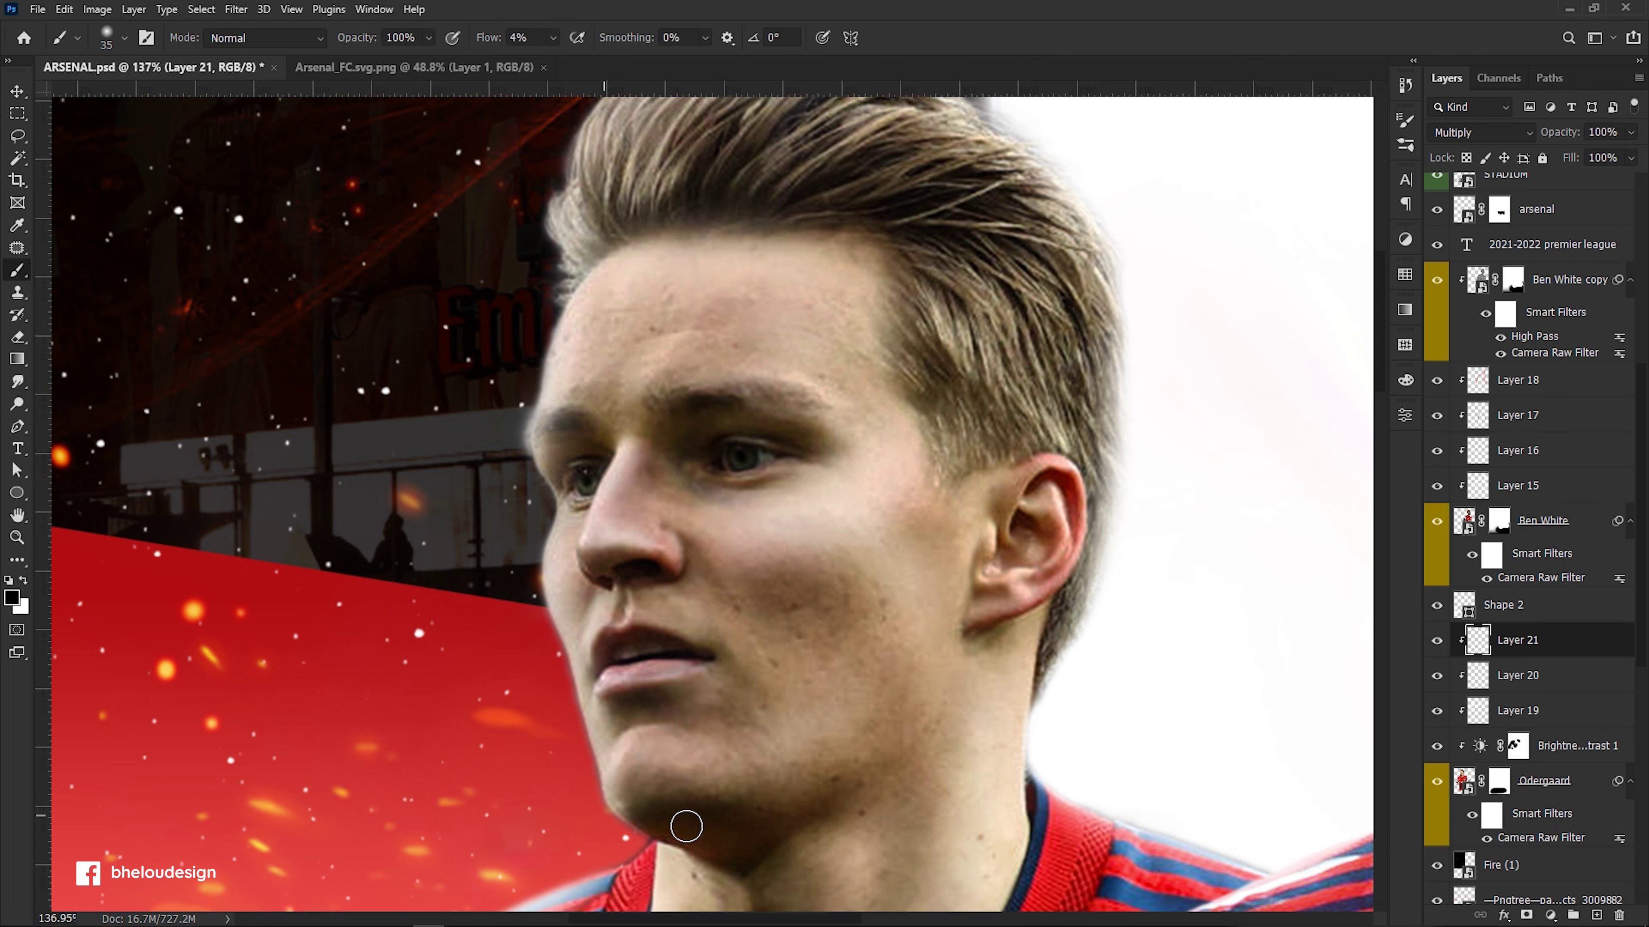
pyautogui.scroll(-5, 753, 779)
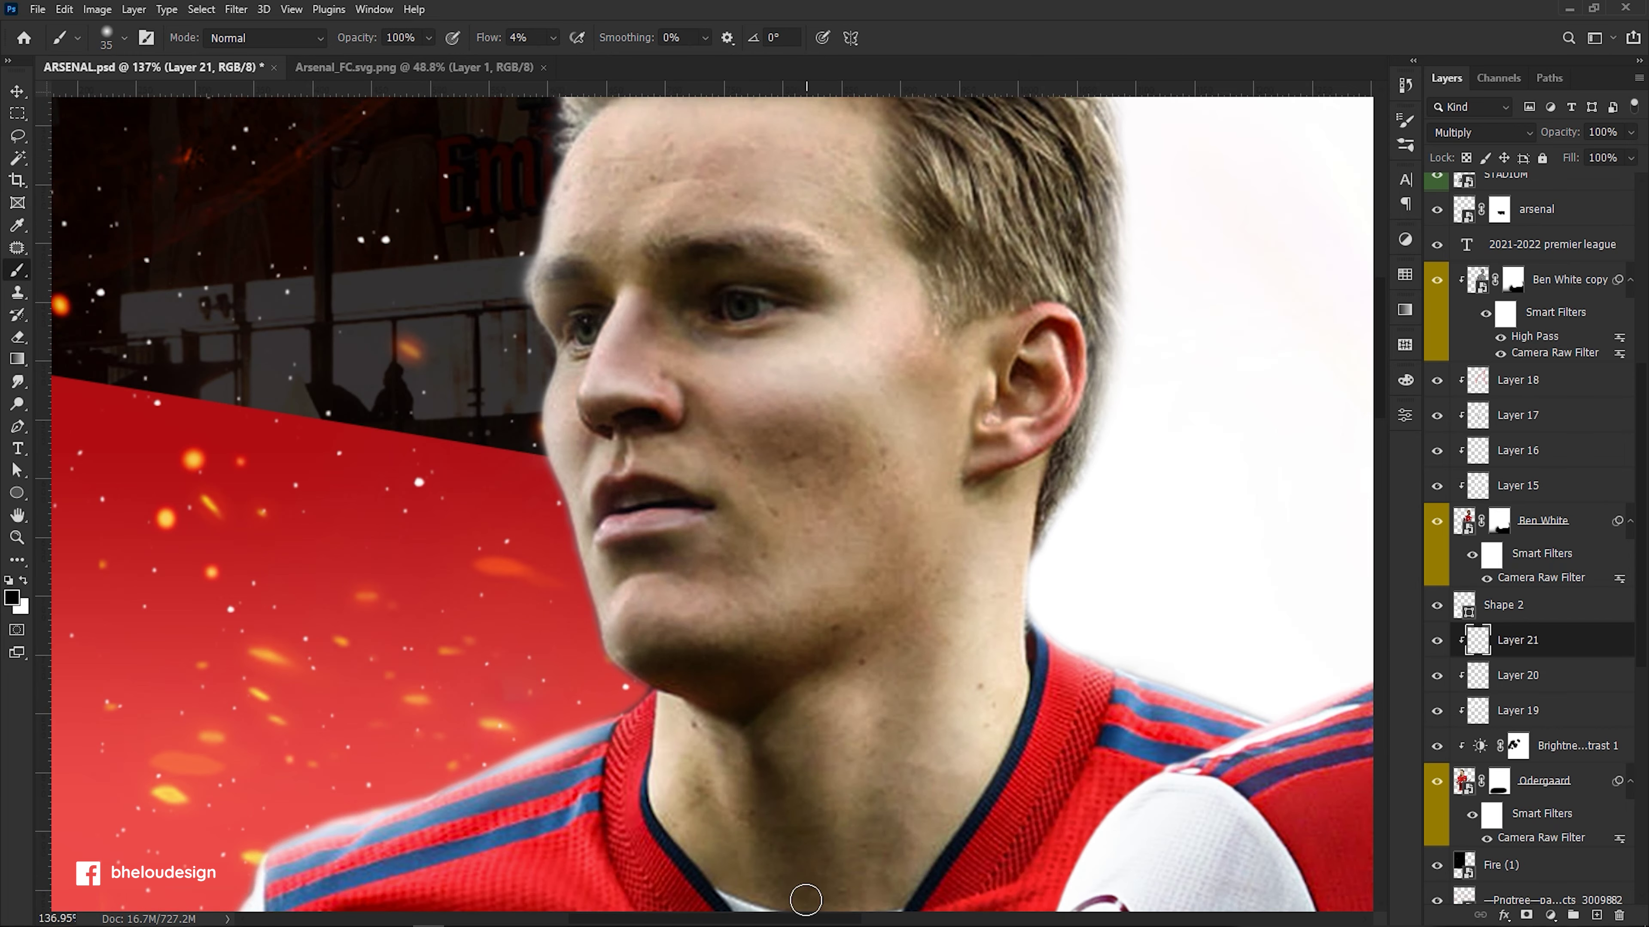
pyautogui.moveTo(721, 835); pyautogui.dragTo(701, 731)
pyautogui.moveTo(865, 694)
pyautogui.mouseDown()
pyautogui.moveTo(863, 825)
pyautogui.moveTo(848, 662)
pyautogui.mouseUp()
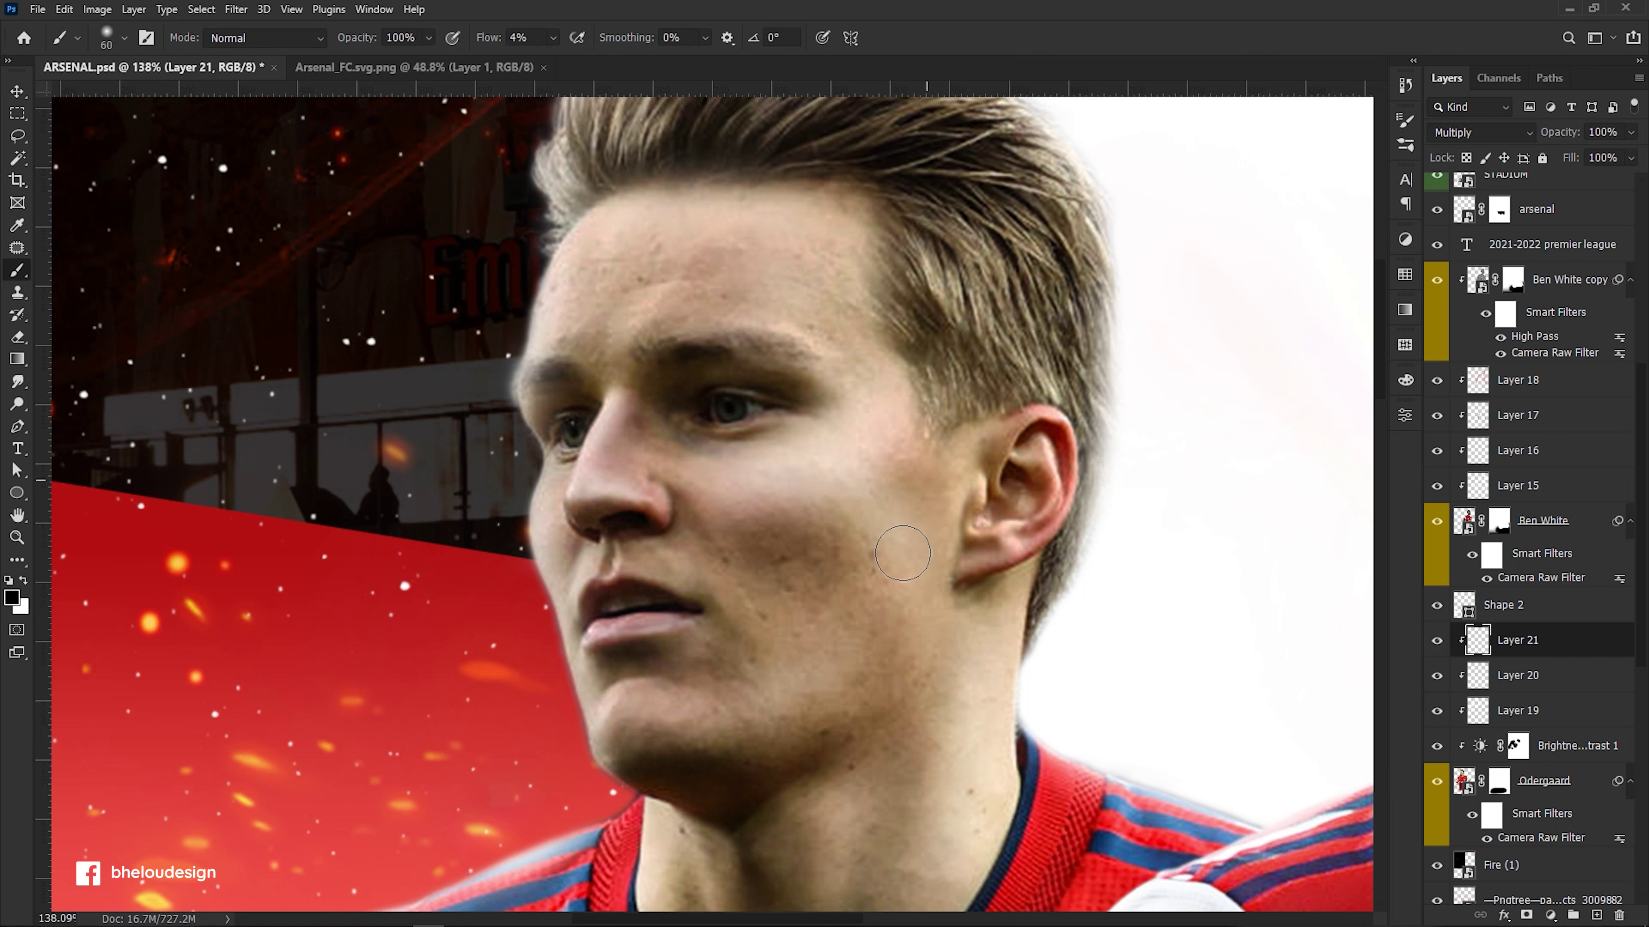
# Shade under the right eyebrow and beneath the eye with a smaller brush.
pyautogui.scroll(2, 798, 702)
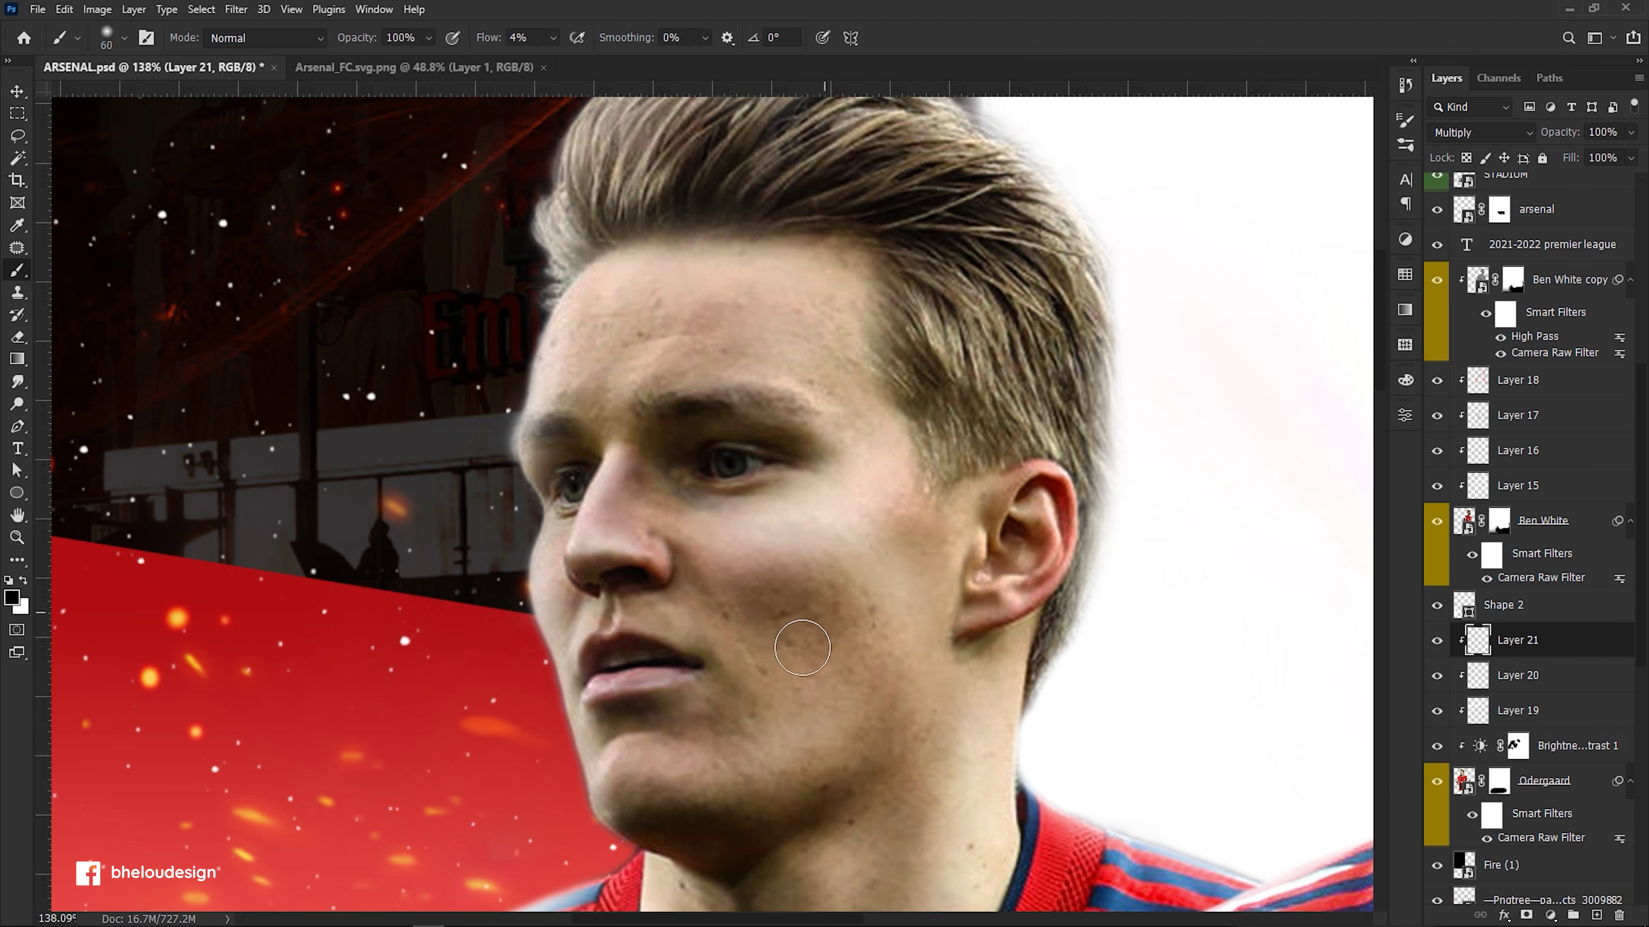
pyautogui.scroll(2, 765, 624)
pyautogui.scroll(1, 779, 552)
pyautogui.press('[')
pyautogui.press('[')
pyautogui.moveTo(747, 467); pyautogui.dragTo(826, 501)
pyautogui.press('[')
pyautogui.moveTo(795, 556); pyautogui.dragTo(685, 571)
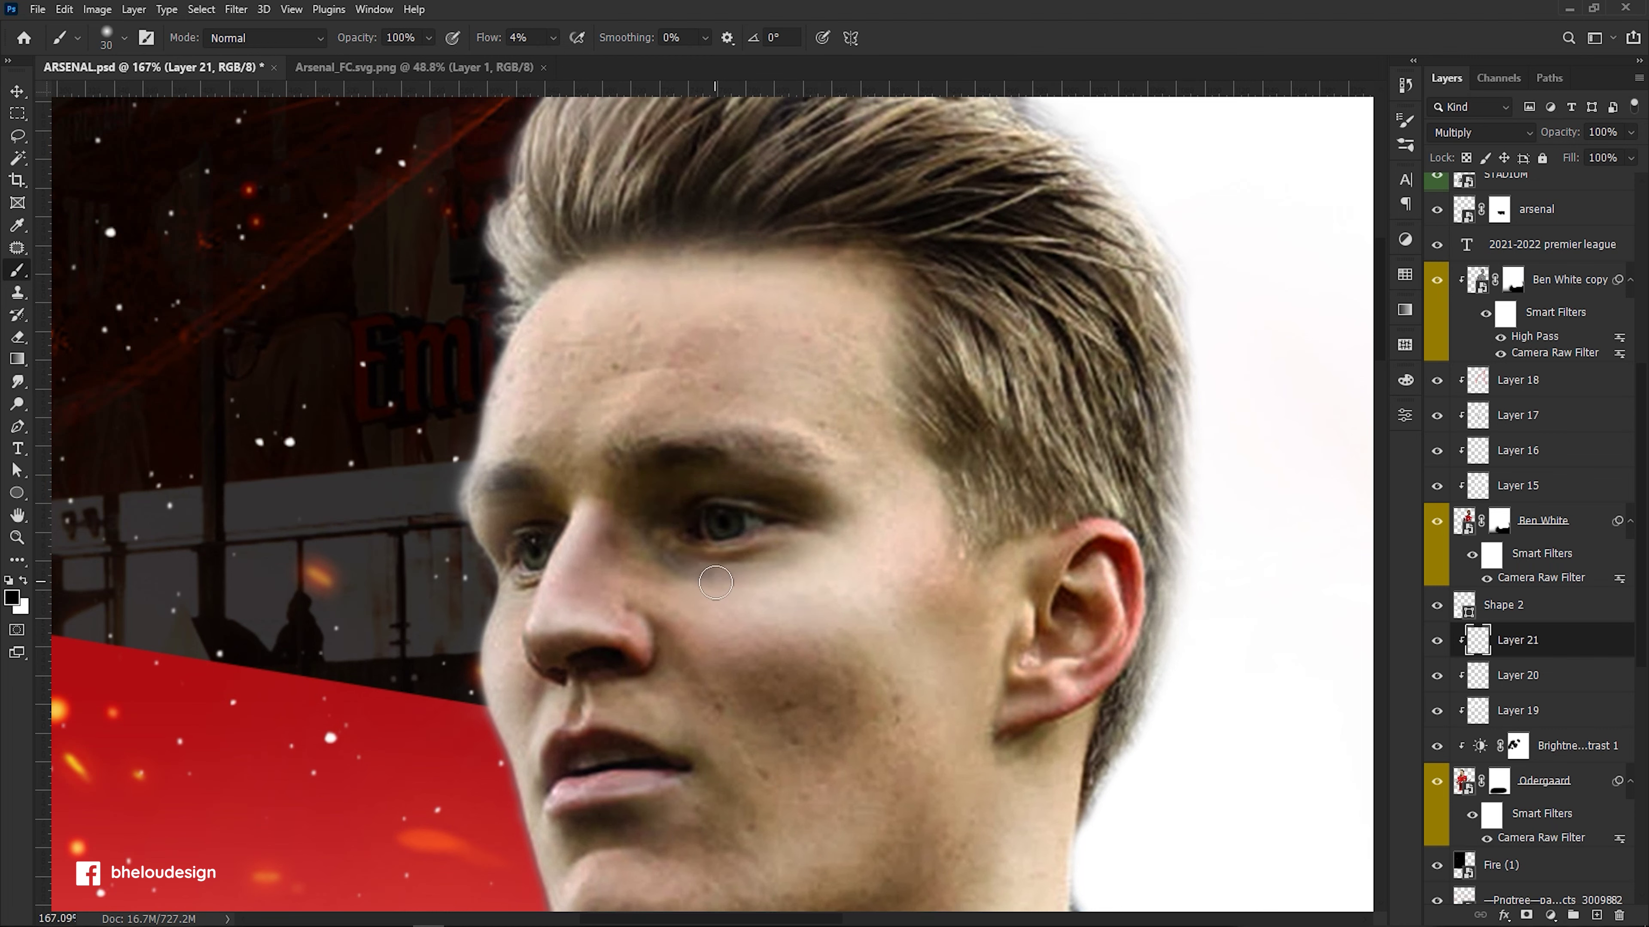
pyautogui.scroll(-1, 835, 423)
pyautogui.moveTo(753, 455); pyautogui.dragTo(856, 470)
pyautogui.hotkey('ctrl', 'z')
pyautogui.press(']')
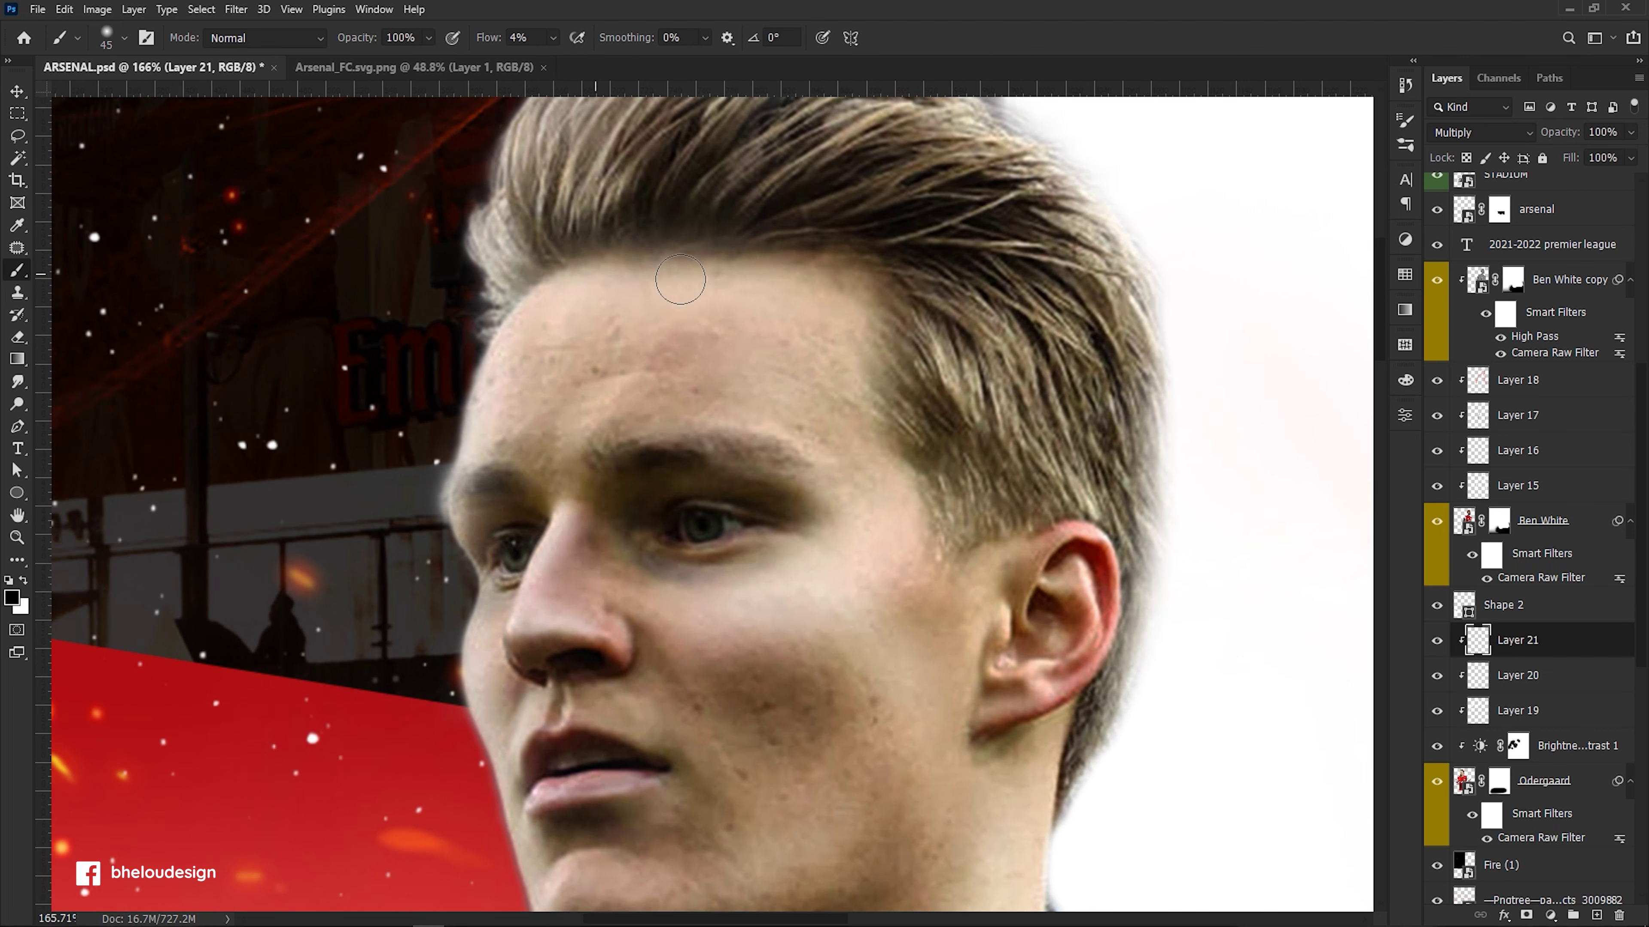
pyautogui.keyDown('alt'); pyautogui.scroll(-3, 1053, 642); pyautogui.keyUp('alt')
pyautogui.keyDown('alt'); pyautogui.scroll(-2, 1053, 643); pyautogui.keyUp('alt')
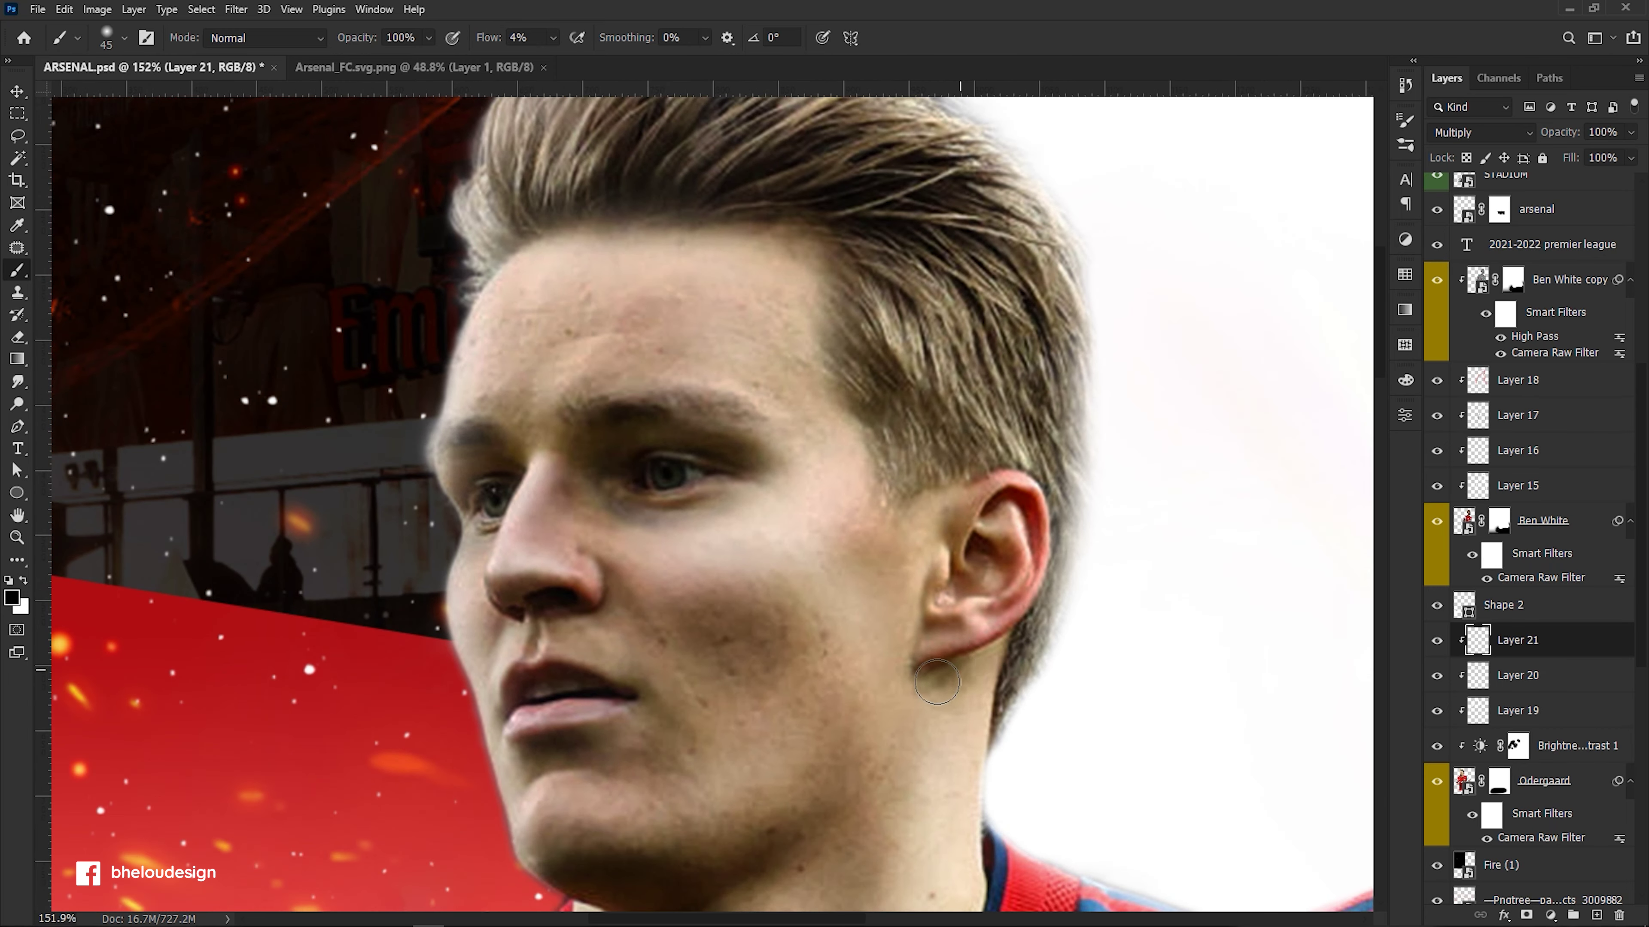
pyautogui.keyDown('alt'); pyautogui.scroll(-2, 947, 552); pyautogui.keyUp('alt')
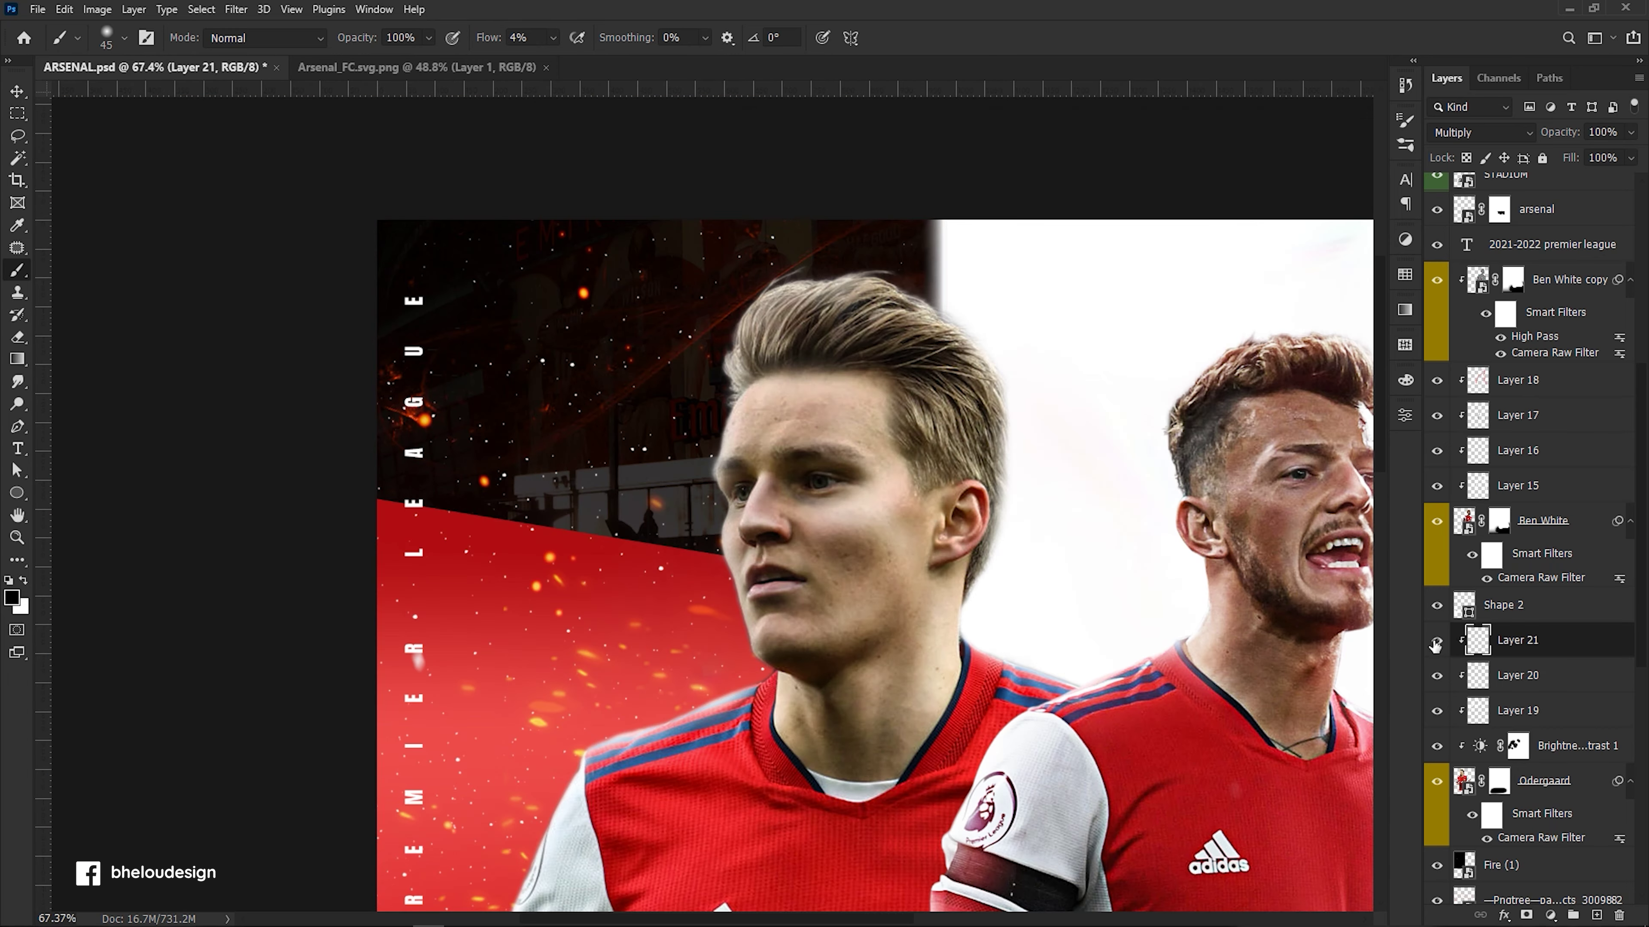
pyautogui.keyDown('alt'); pyautogui.scroll(5, 738, 413); pyautogui.keyUp('alt')
pyautogui.keyDown('alt'); pyautogui.scroll(-10, 739, 413); pyautogui.keyUp('alt')
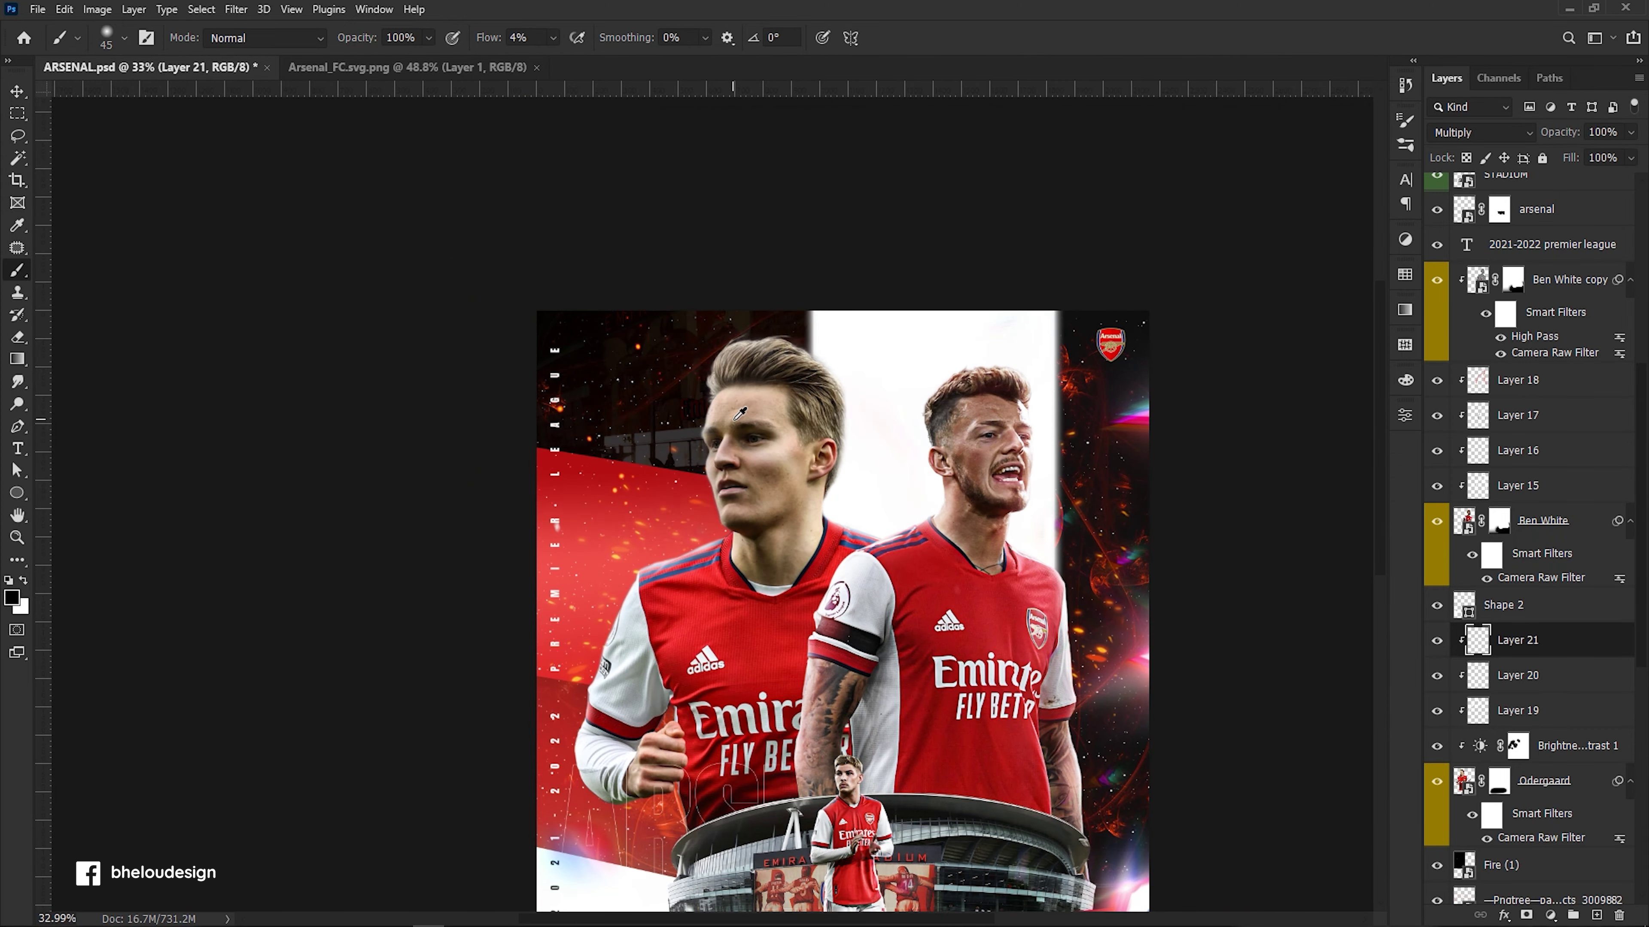
pyautogui.keyDown('alt'); pyautogui.scroll(5, 739, 413); pyautogui.keyUp('alt')
pyautogui.click(1550, 915)
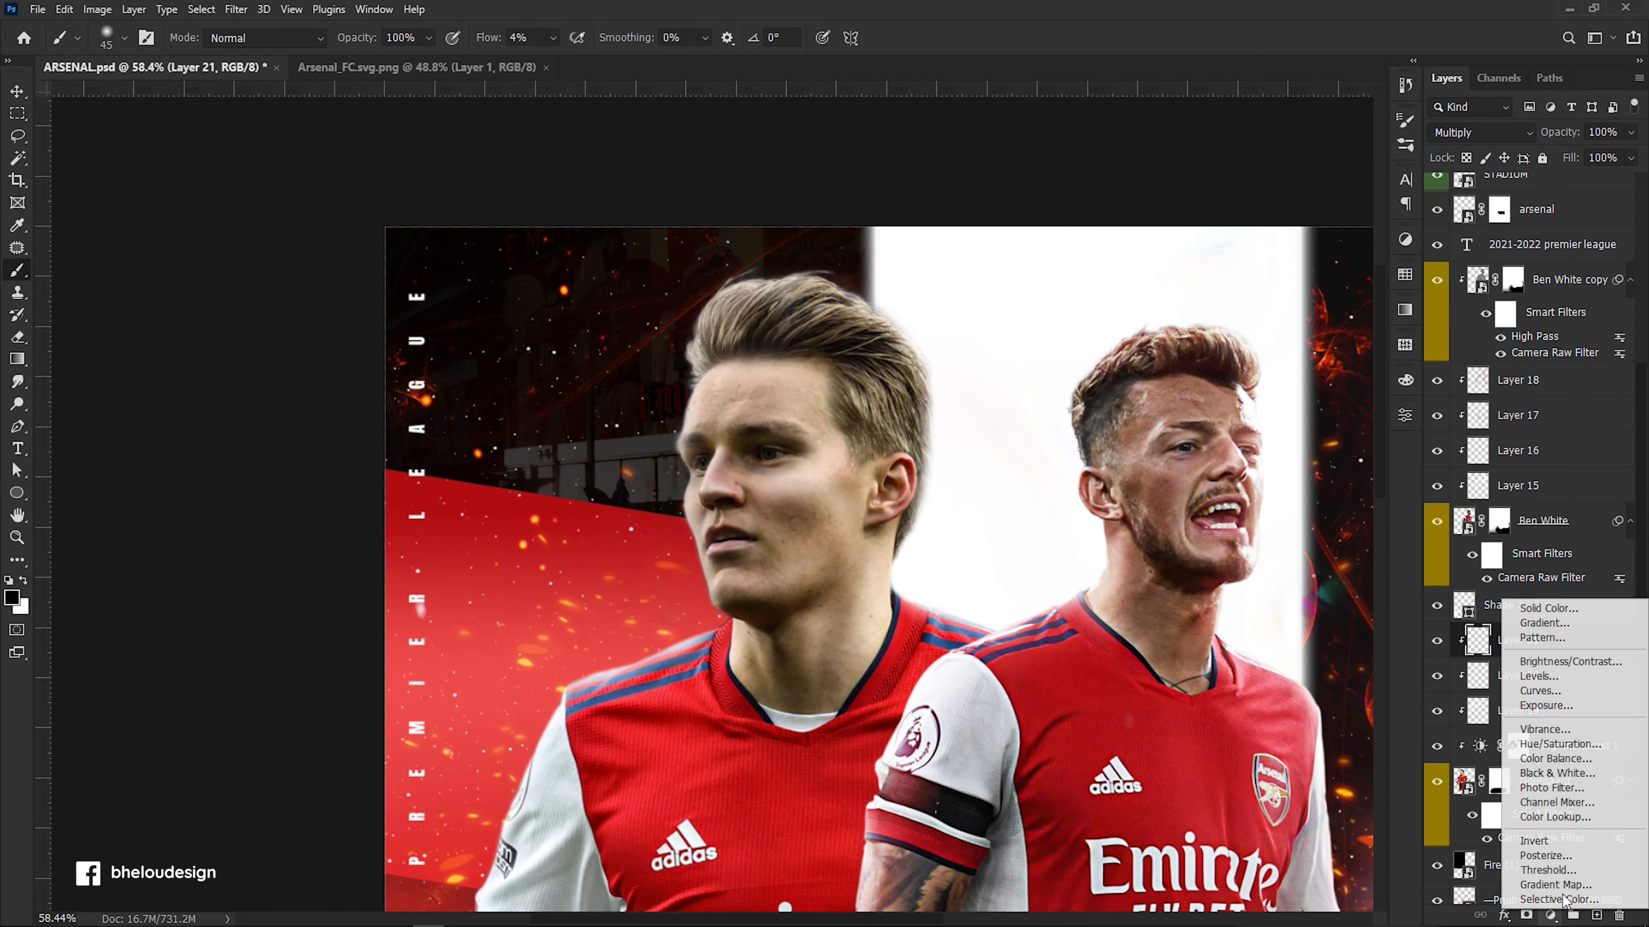
# Add a Color Balance layer: Midtones Red +16, Blue +3; Shadows Red +9.
pyautogui.click(1551, 763)
pyautogui.moveTo(1236, 569); pyautogui.dragTo(1238, 568)
pyautogui.moveTo(1235, 507); pyautogui.dragTo(1239, 504)
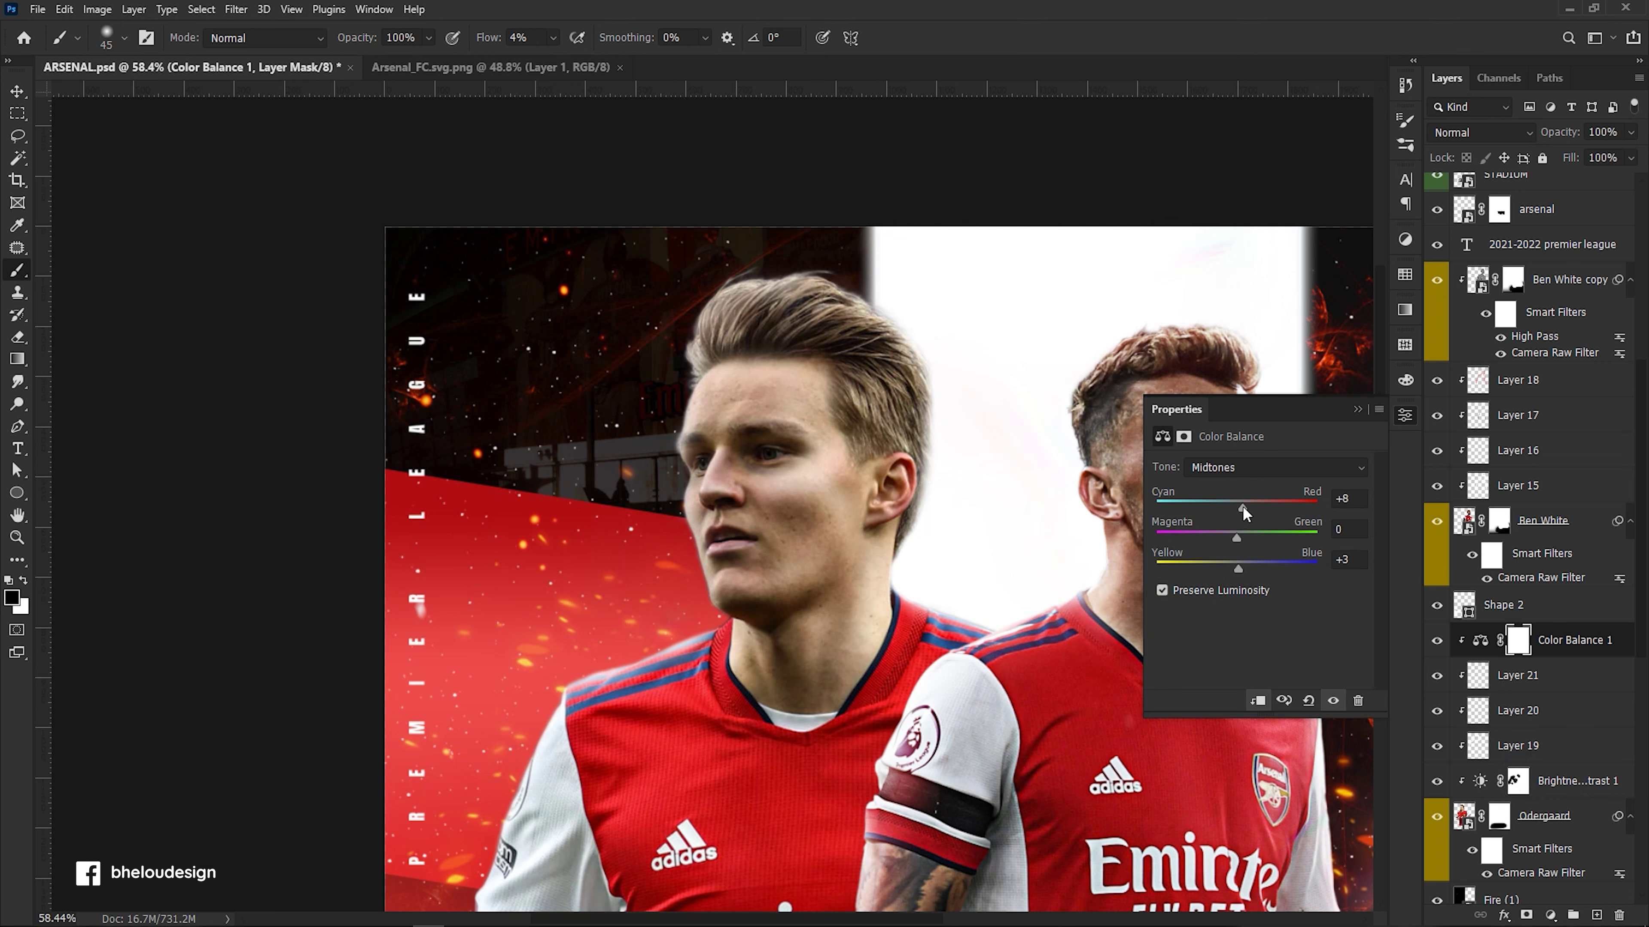
pyautogui.click(1241, 467)
pyautogui.moveTo(1241, 508); pyautogui.dragTo(1249, 505)
pyautogui.moveTo(1241, 566); pyautogui.dragTo(1233, 540)
pyautogui.moveTo(1242, 508); pyautogui.dragTo(1245, 511)
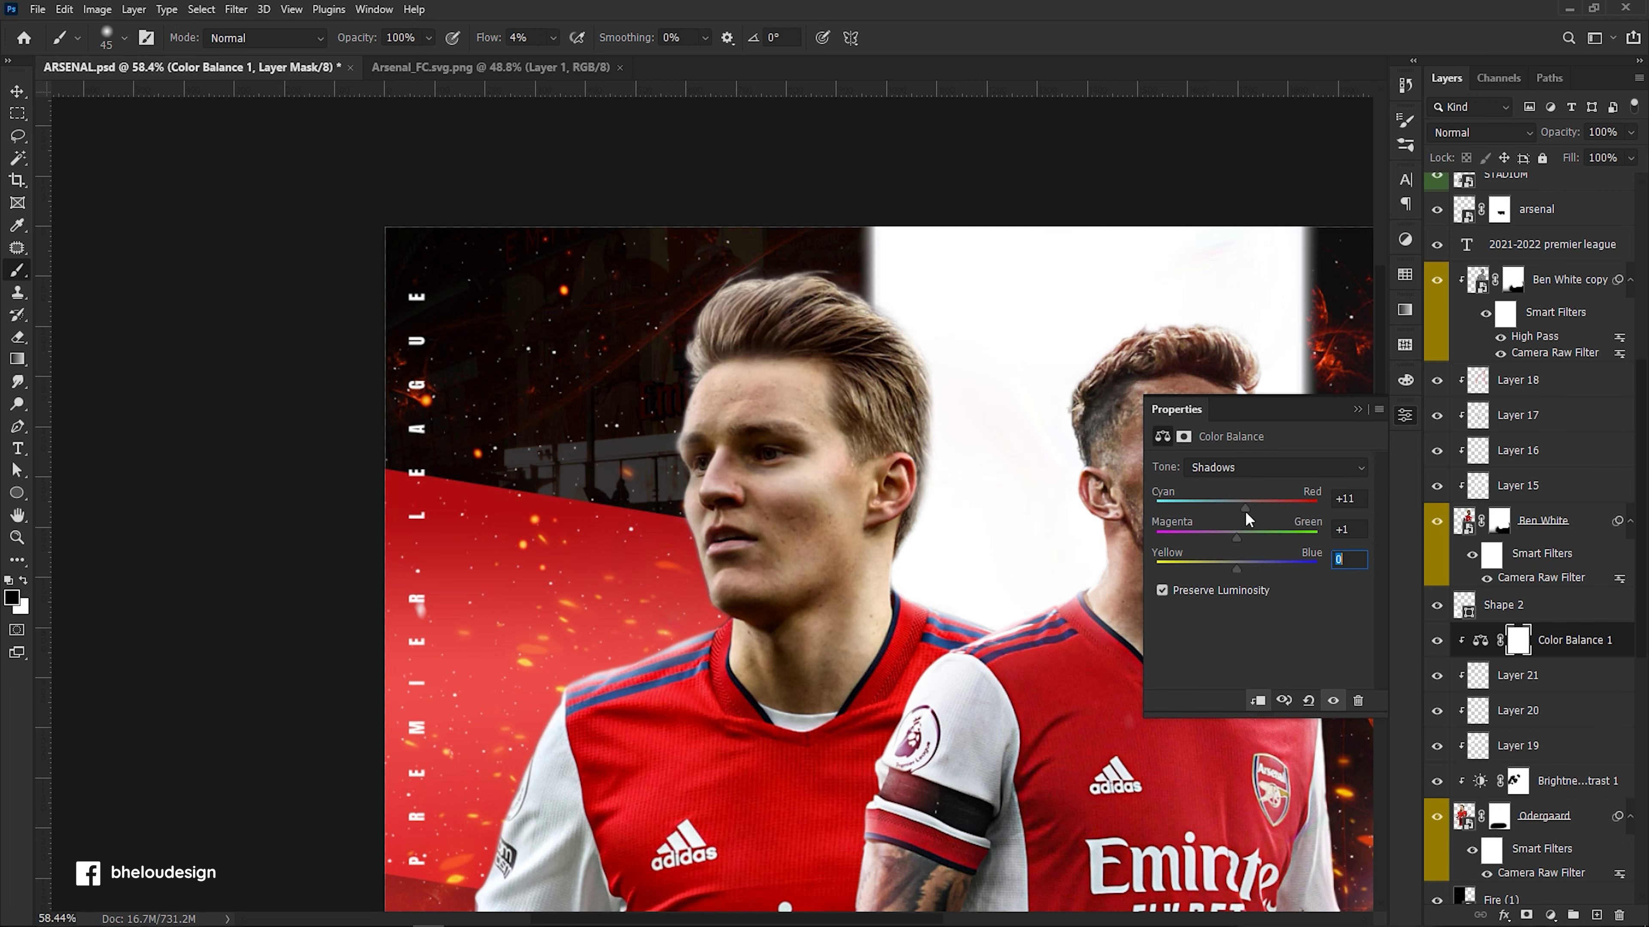
pyautogui.click(1358, 410)
pyautogui.scroll(-3, 870, 585)
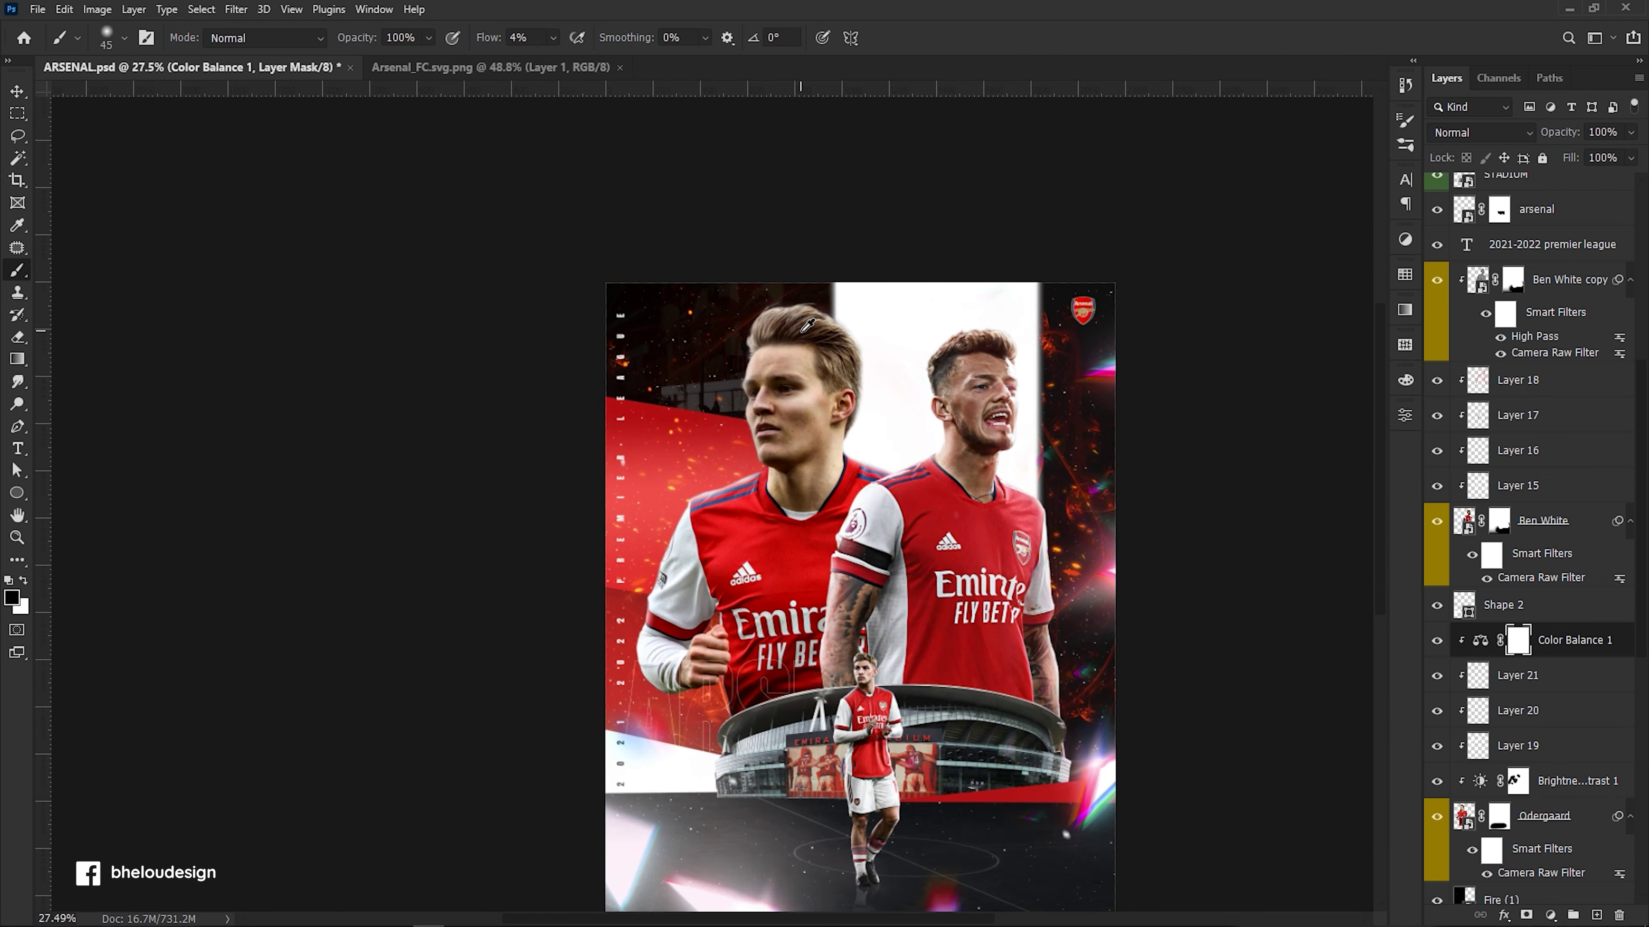
# Add a clipped Brightness/Contrast layer with Brightness 16.
pyautogui.press('v')
pyautogui.click(1551, 916)
pyautogui.click(1596, 686)
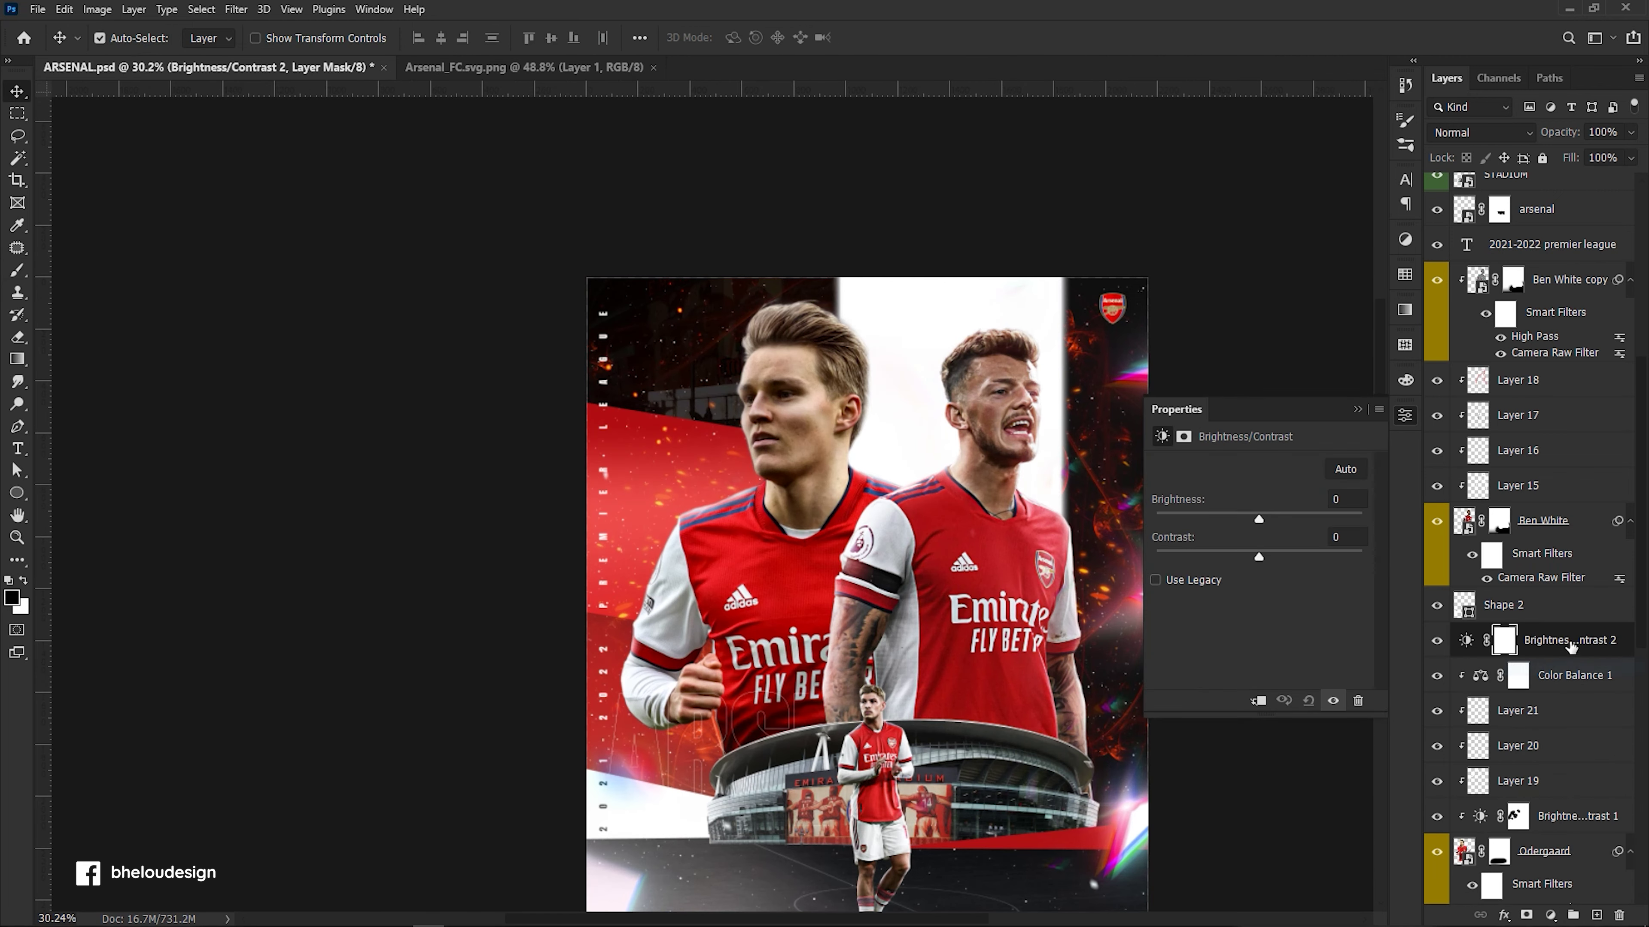
pyautogui.keyDown('alt'); pyautogui.click(1585, 649); pyautogui.keyUp('alt')
pyautogui.moveTo(1258, 517); pyautogui.dragTo(1270, 521)
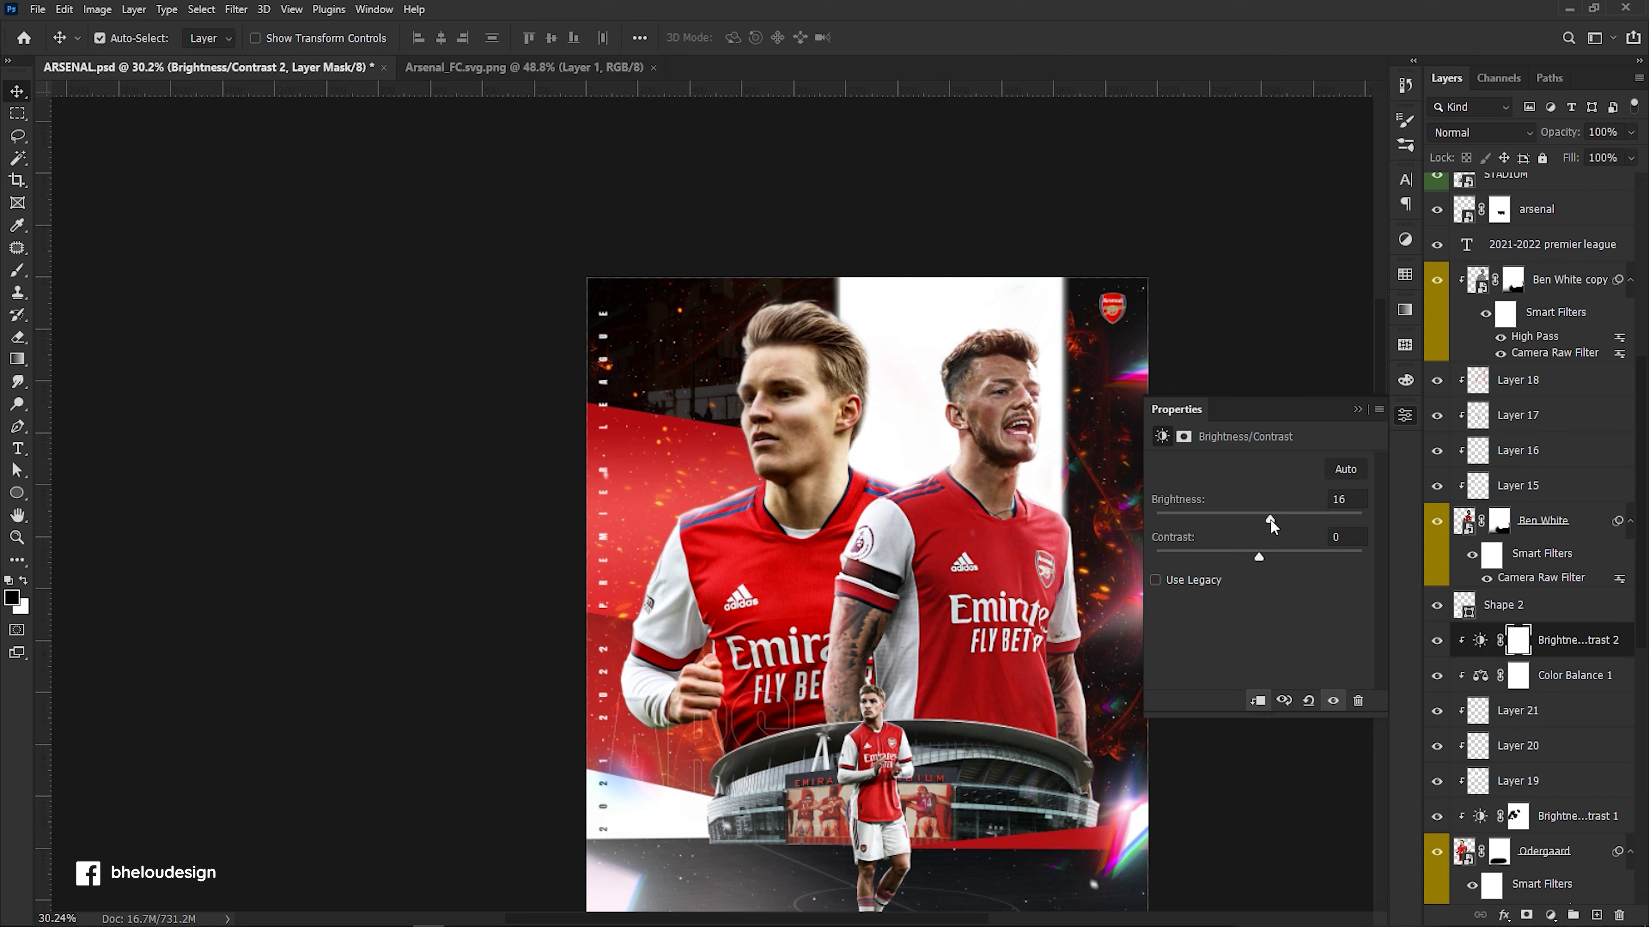
# Push the Color Balance midtones further toward red and the shadows slightly toward green.
pyautogui.click(1480, 678)
pyautogui.moveTo(1243, 504); pyautogui.dragTo(1260, 500)
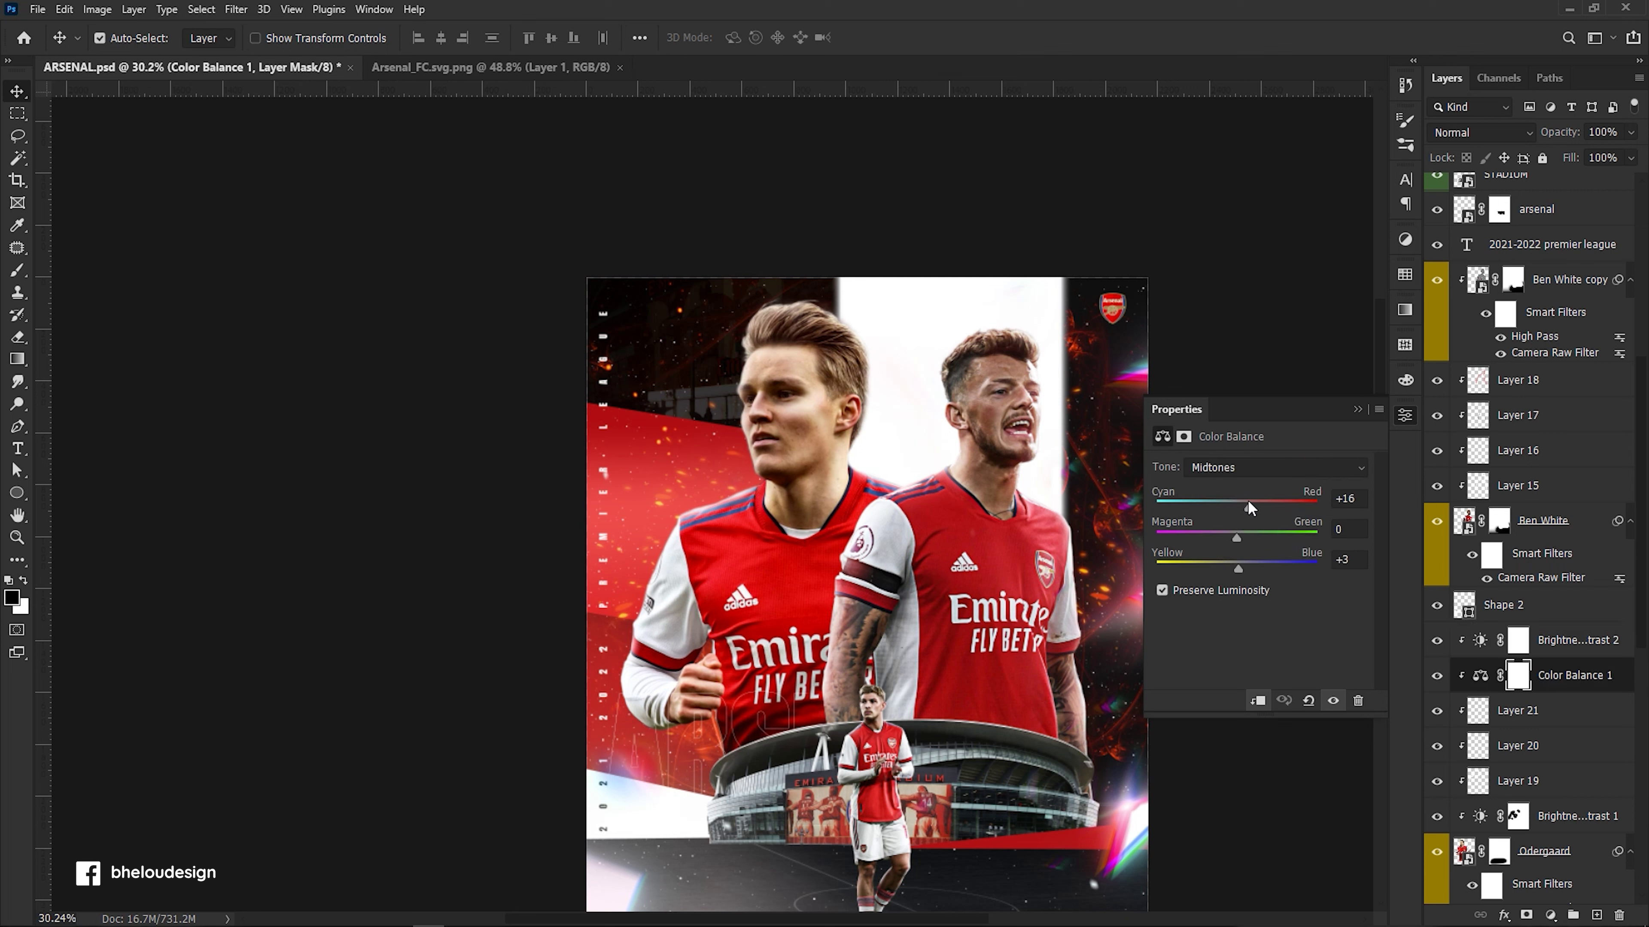
pyautogui.click(1237, 467)
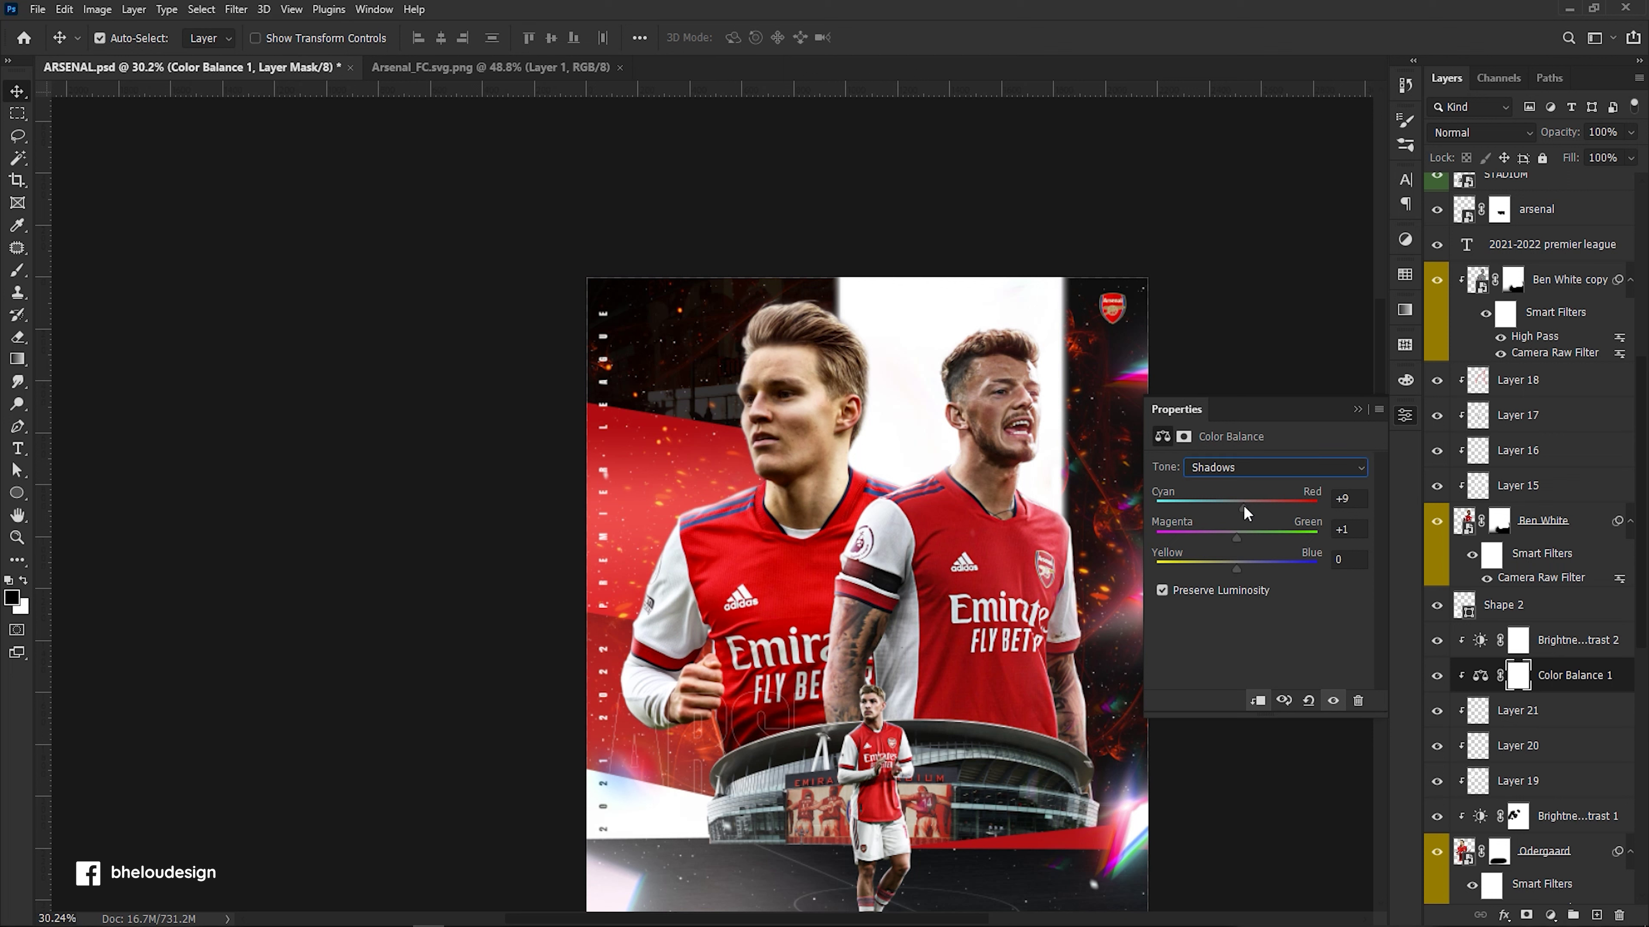
pyautogui.moveTo(1242, 538); pyautogui.dragTo(1244, 566)
pyautogui.click(1358, 409)
pyautogui.scroll(4, 803, 455)
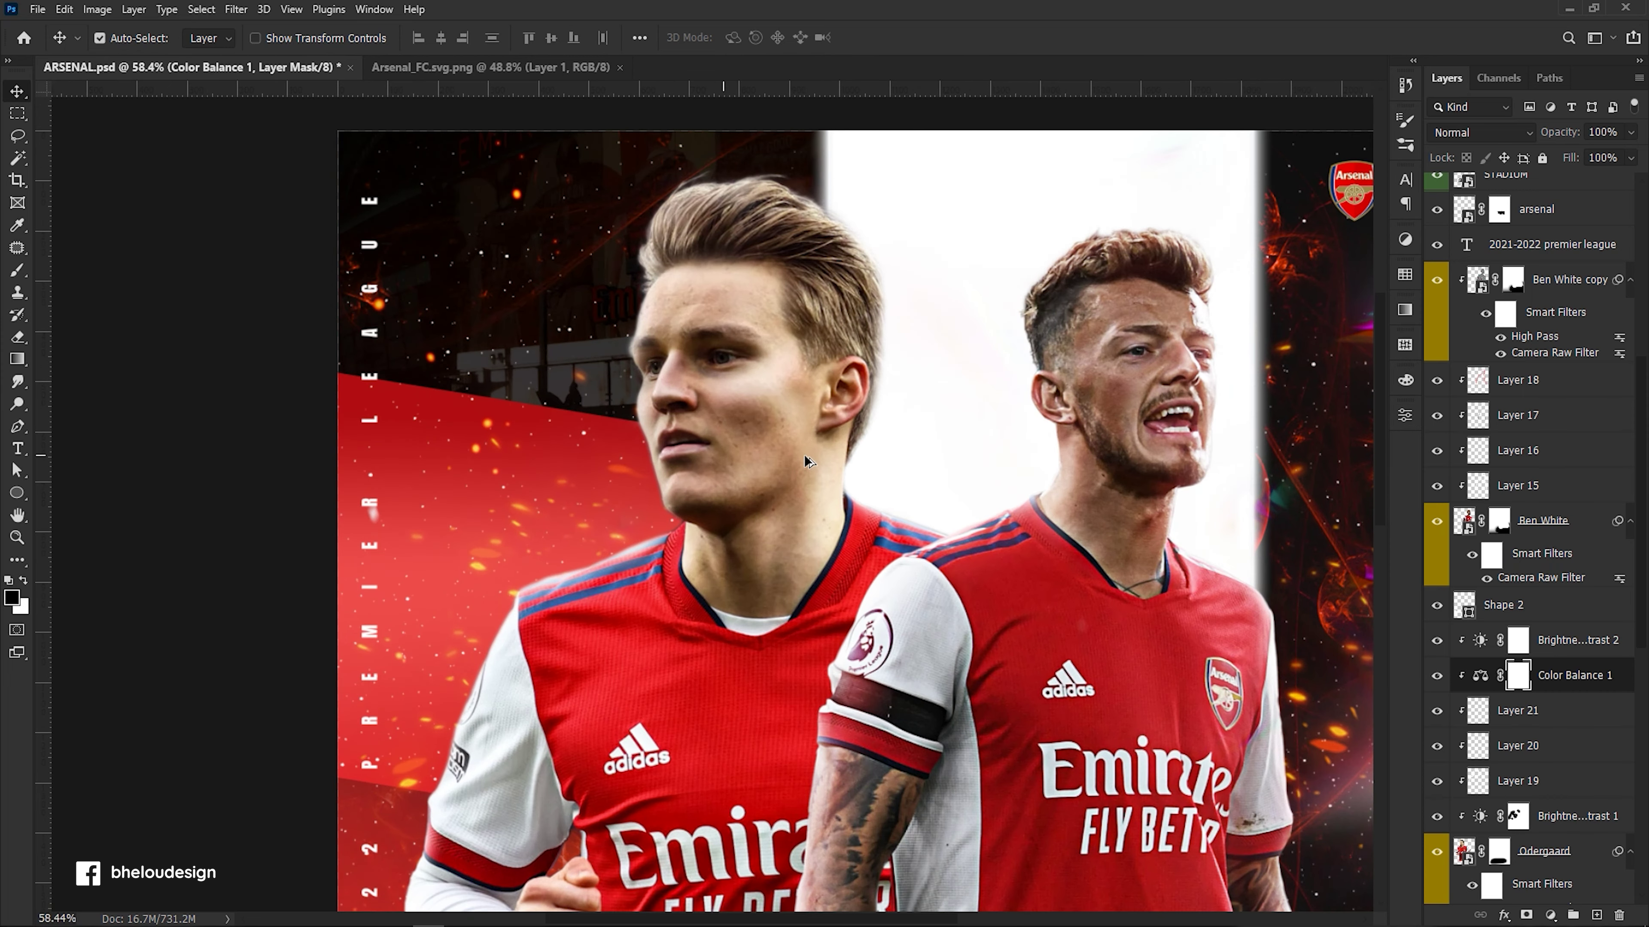
# Toggle Layers 21 and 20 to compare the shading, then select Layer 21.
pyautogui.scroll(1, 803, 455)
pyautogui.click(1436, 711)
pyautogui.click(1437, 746)
pyautogui.click(1437, 746)
pyautogui.scroll(-3, 830, 507)
pyautogui.click(1516, 714)
# Faintly darken Odegaard's sleeve near the armpit with a larger soft brush.
pyautogui.press('b')
pyautogui.scroll(3, 561, 669)
pyautogui.scroll(-1, 560, 669)
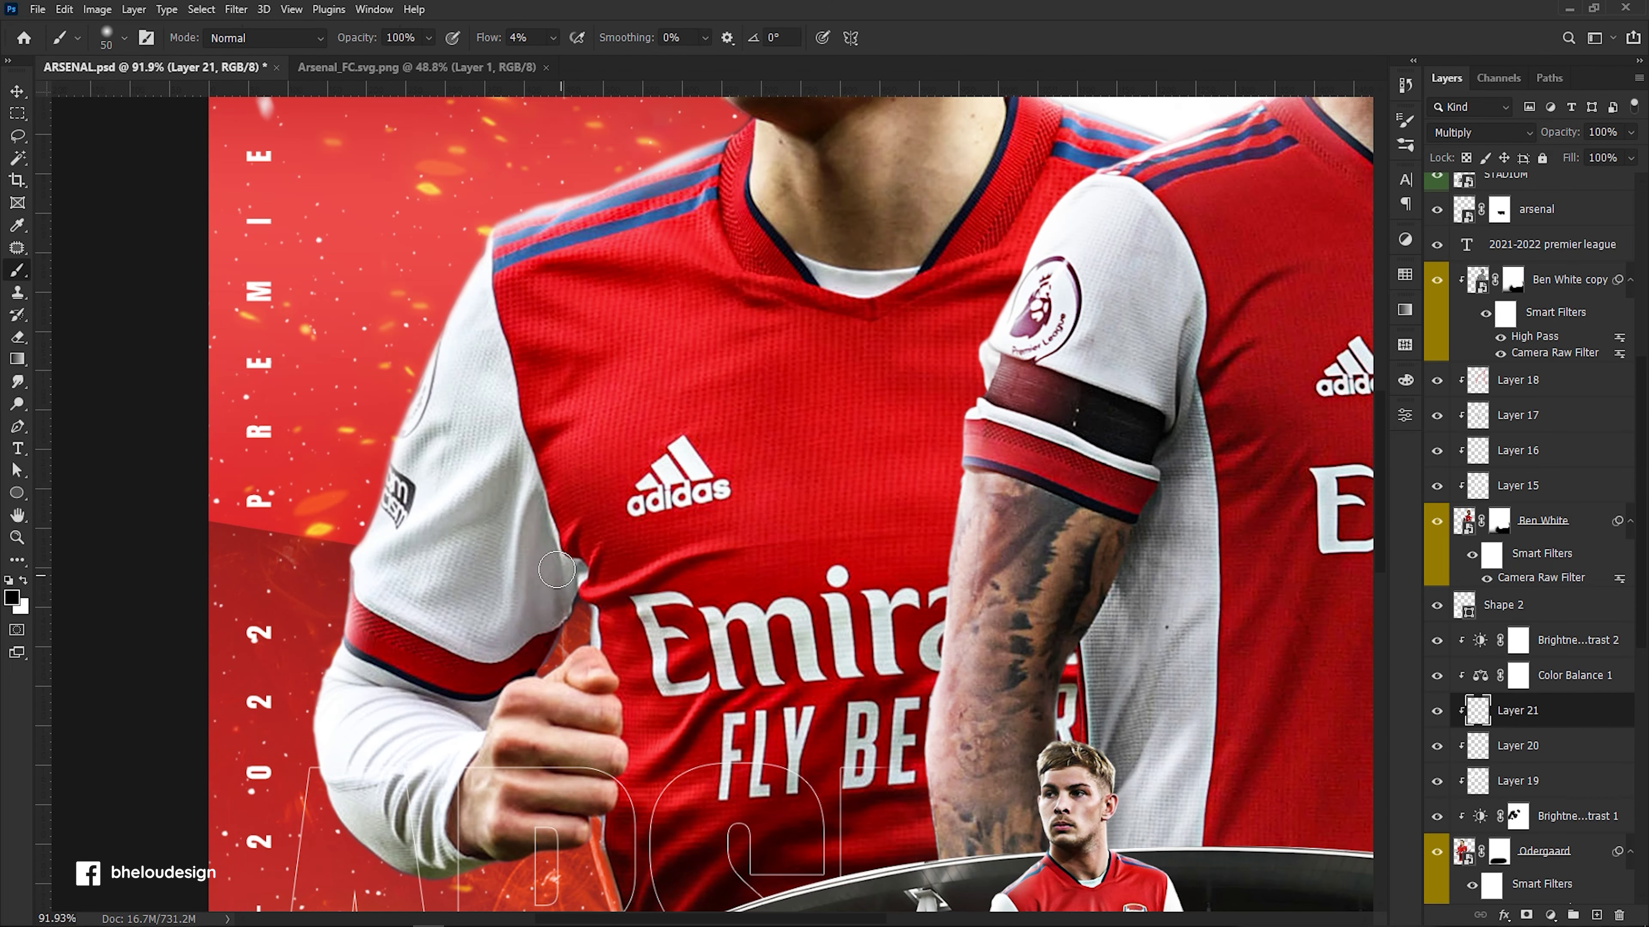
pyautogui.press(']')
pyautogui.press(']')
pyautogui.press(']')
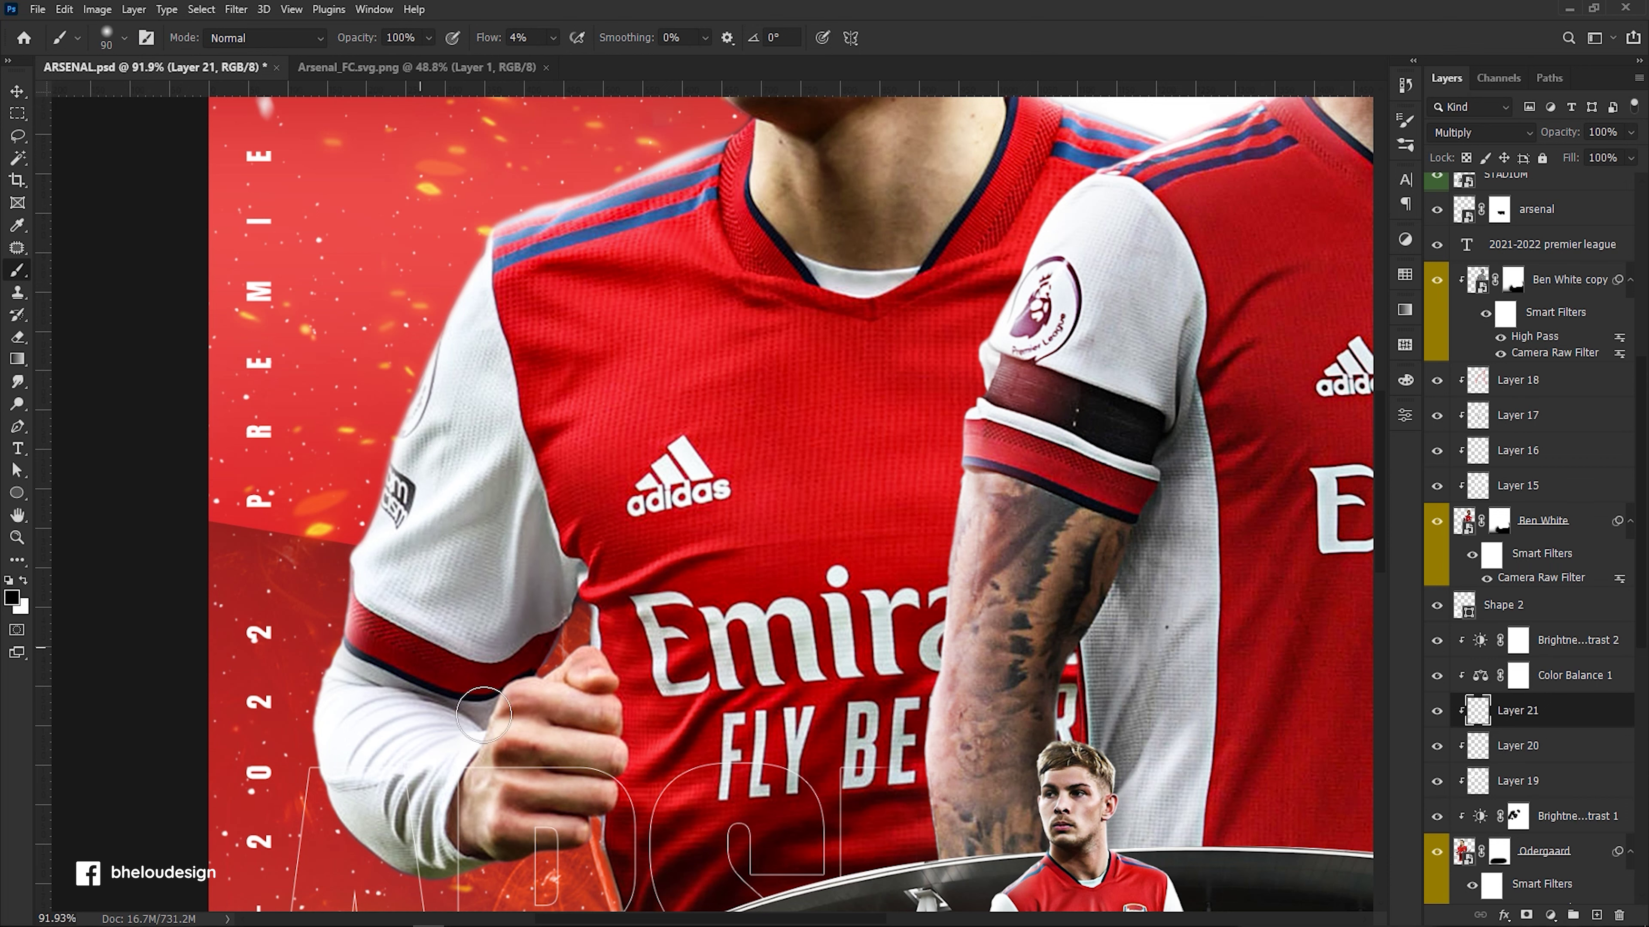
pyautogui.scroll(-2, 641, 844)
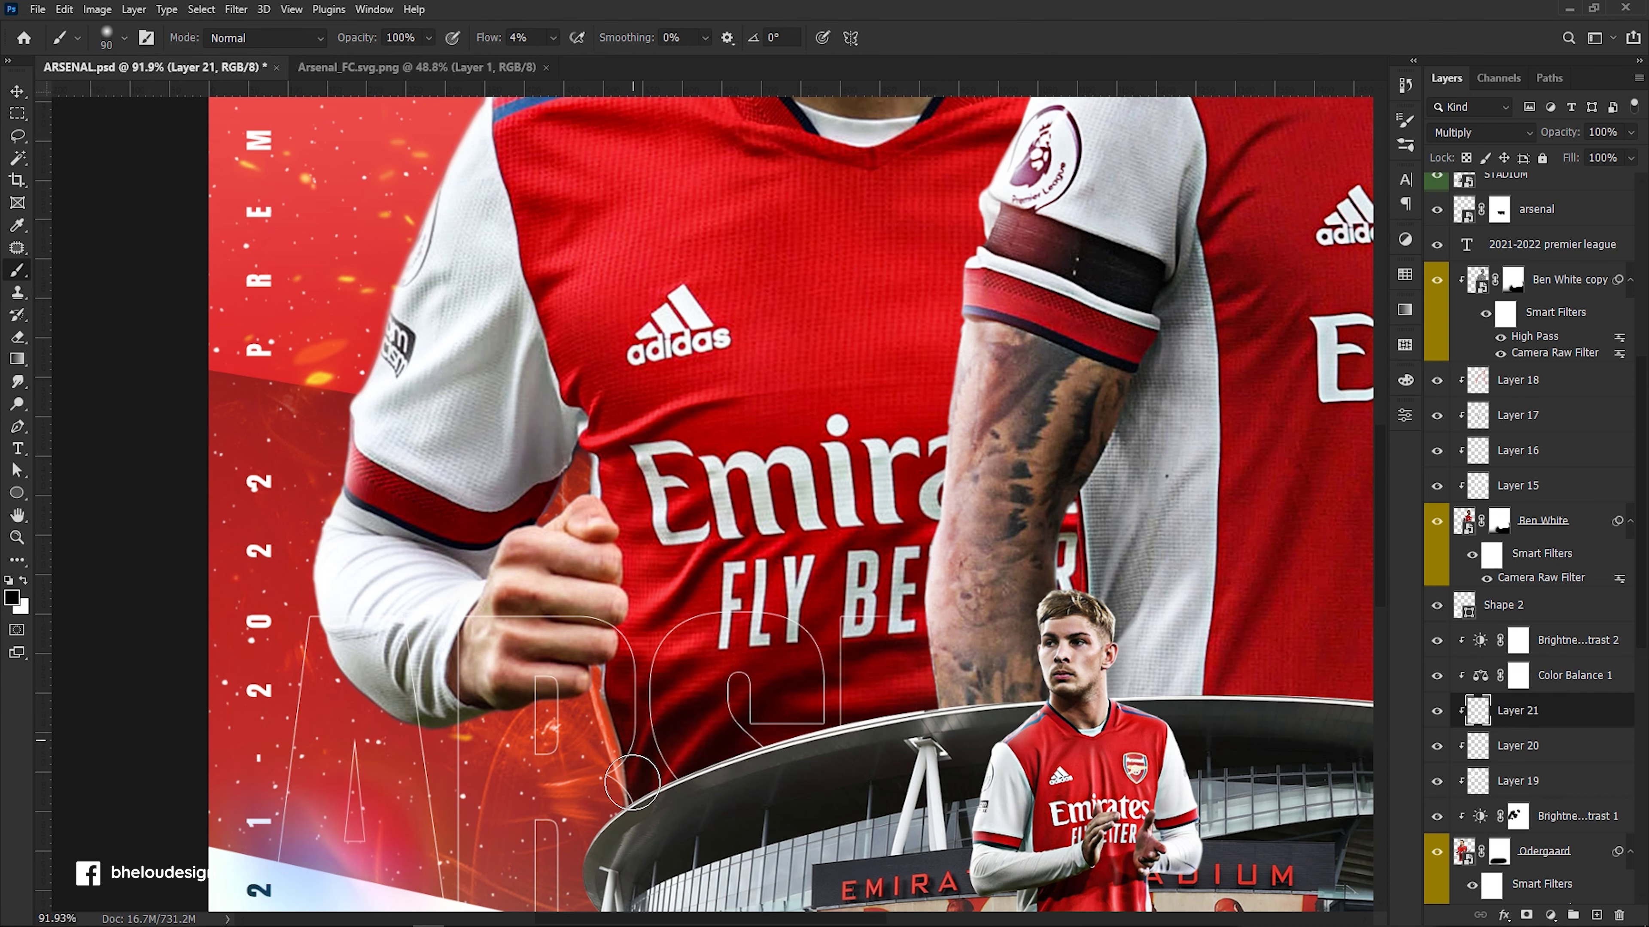
pyautogui.moveTo(560, 471); pyautogui.dragTo(553, 395)
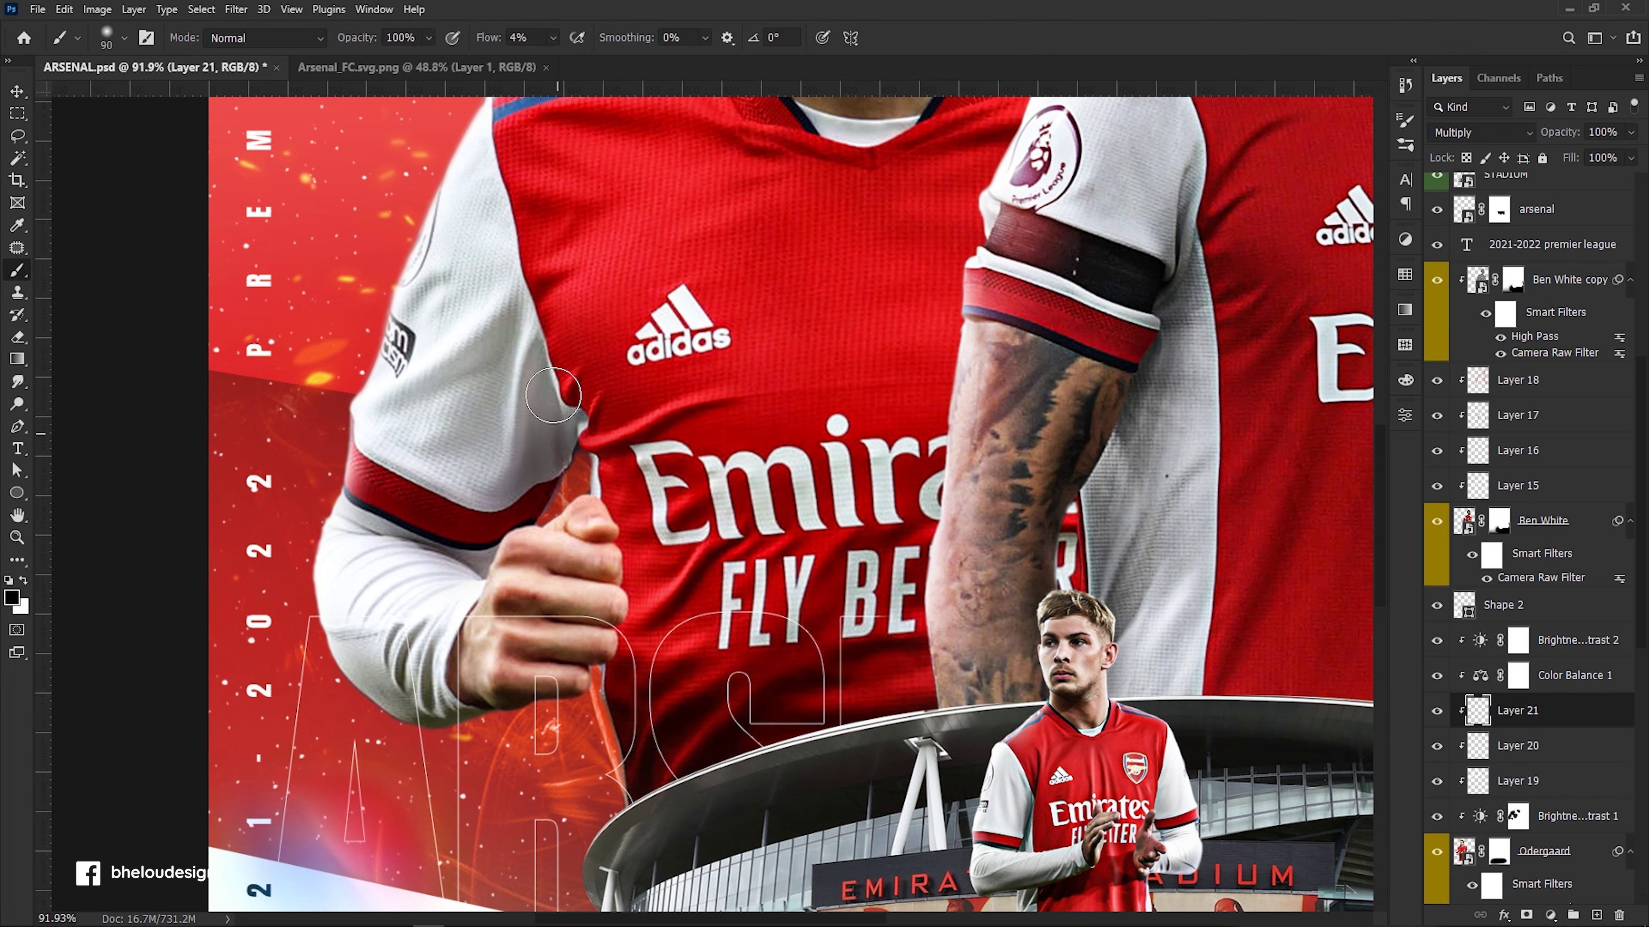
pyautogui.scroll(-5, 670, 381)
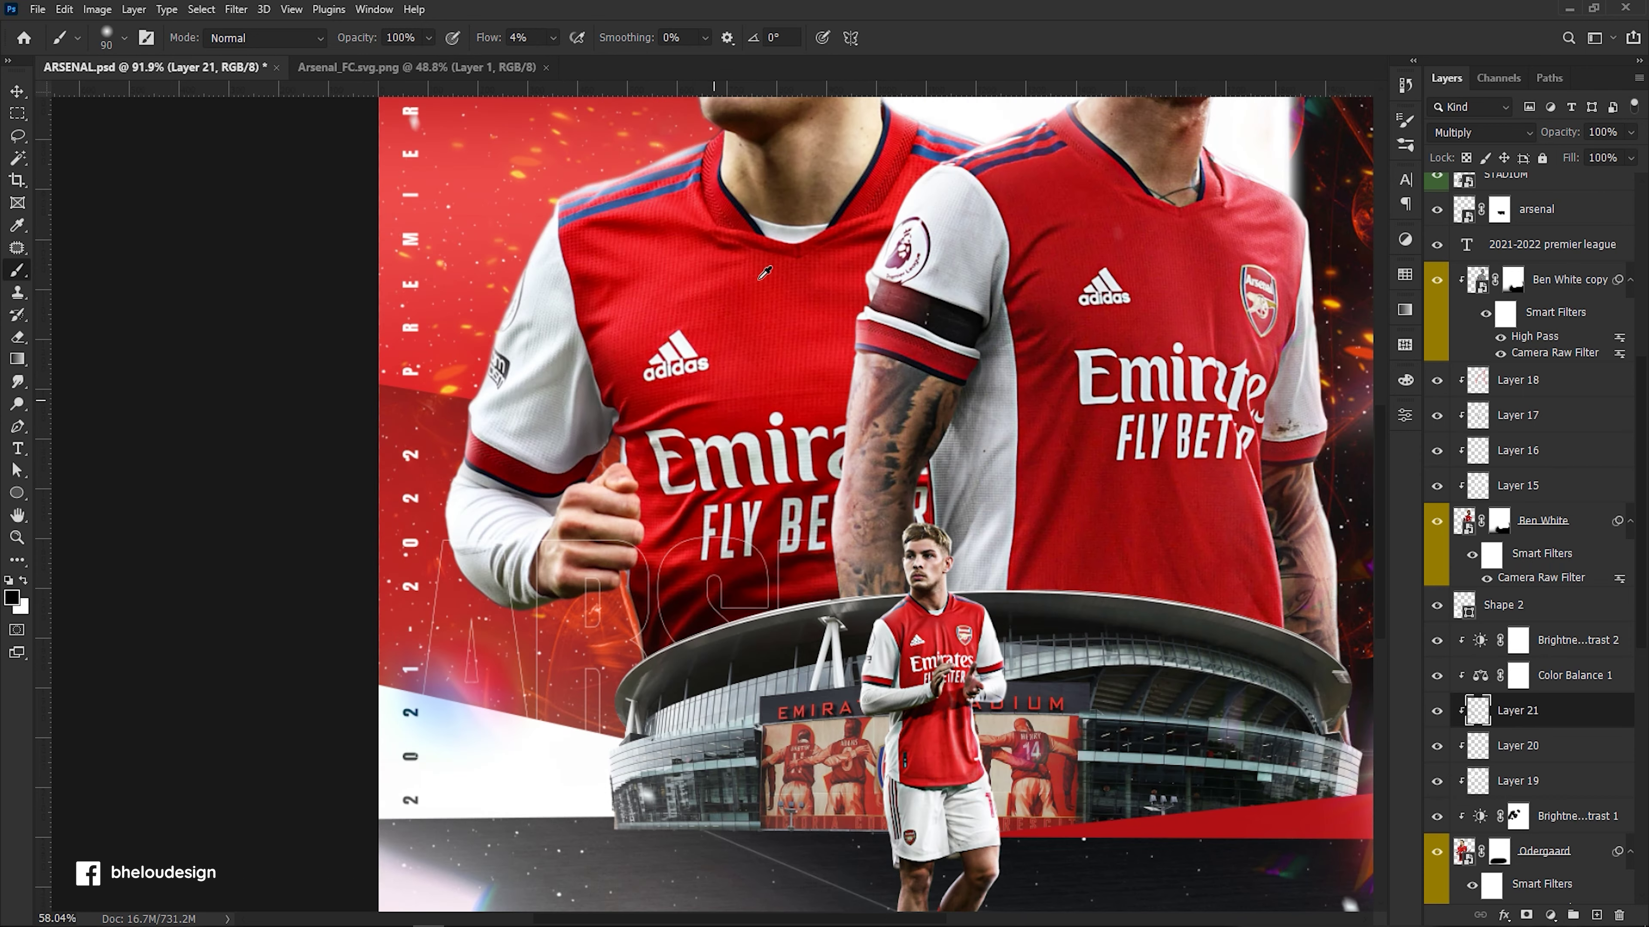
pyautogui.scroll(3, 765, 273)
pyautogui.scroll(-1, 841, 214)
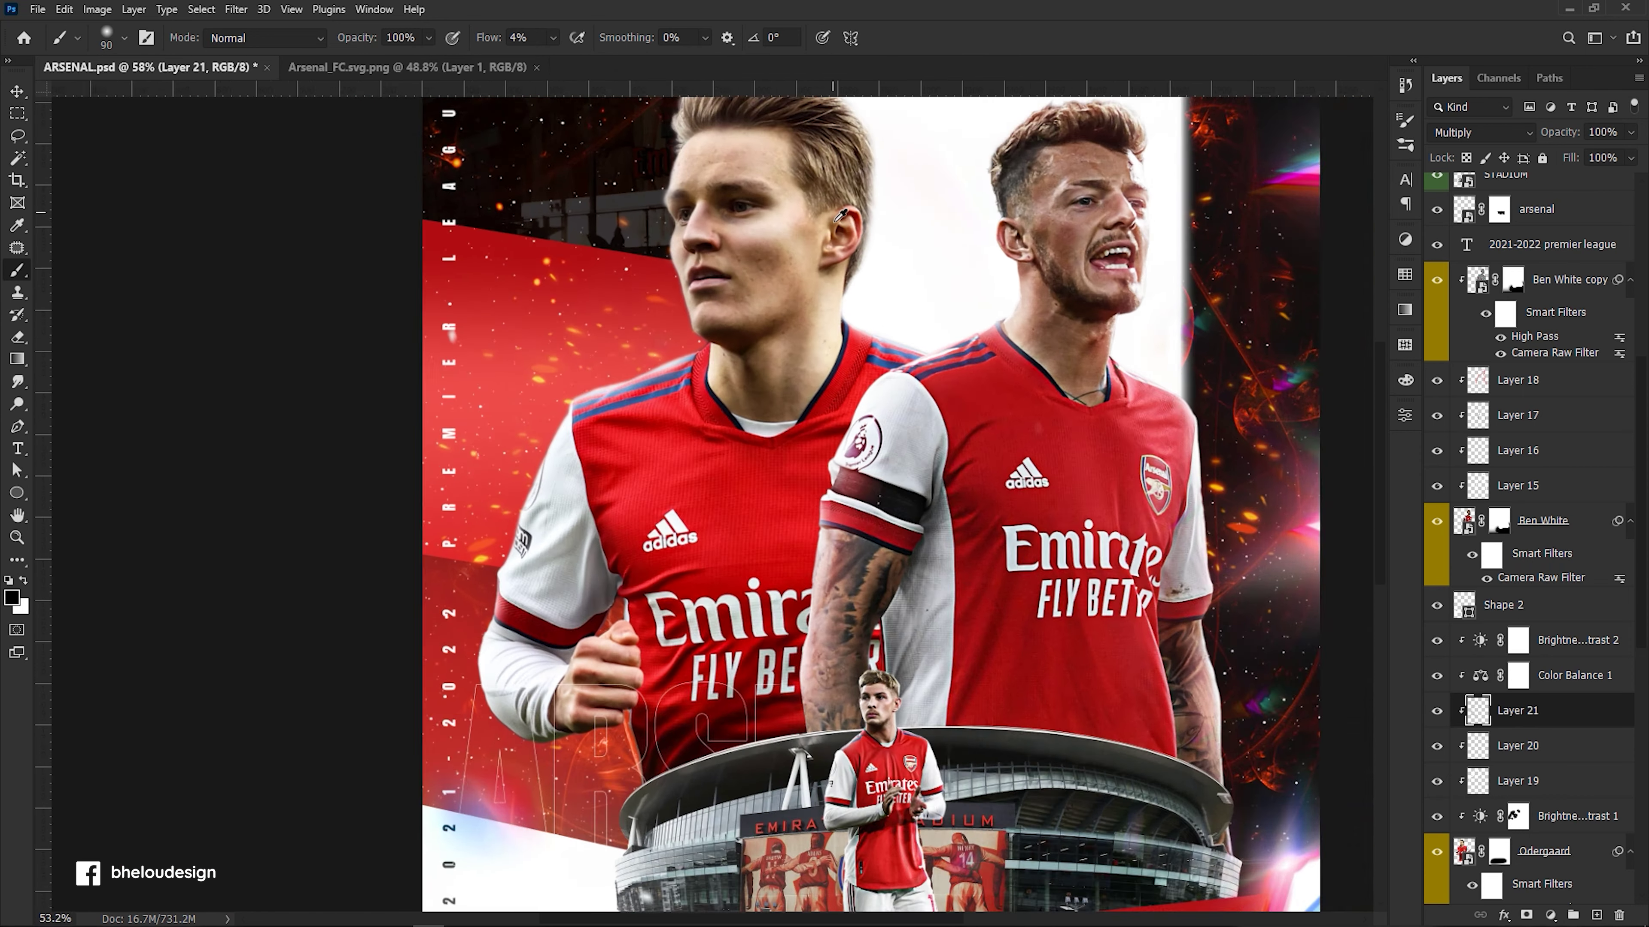
pyautogui.scroll(2, 840, 214)
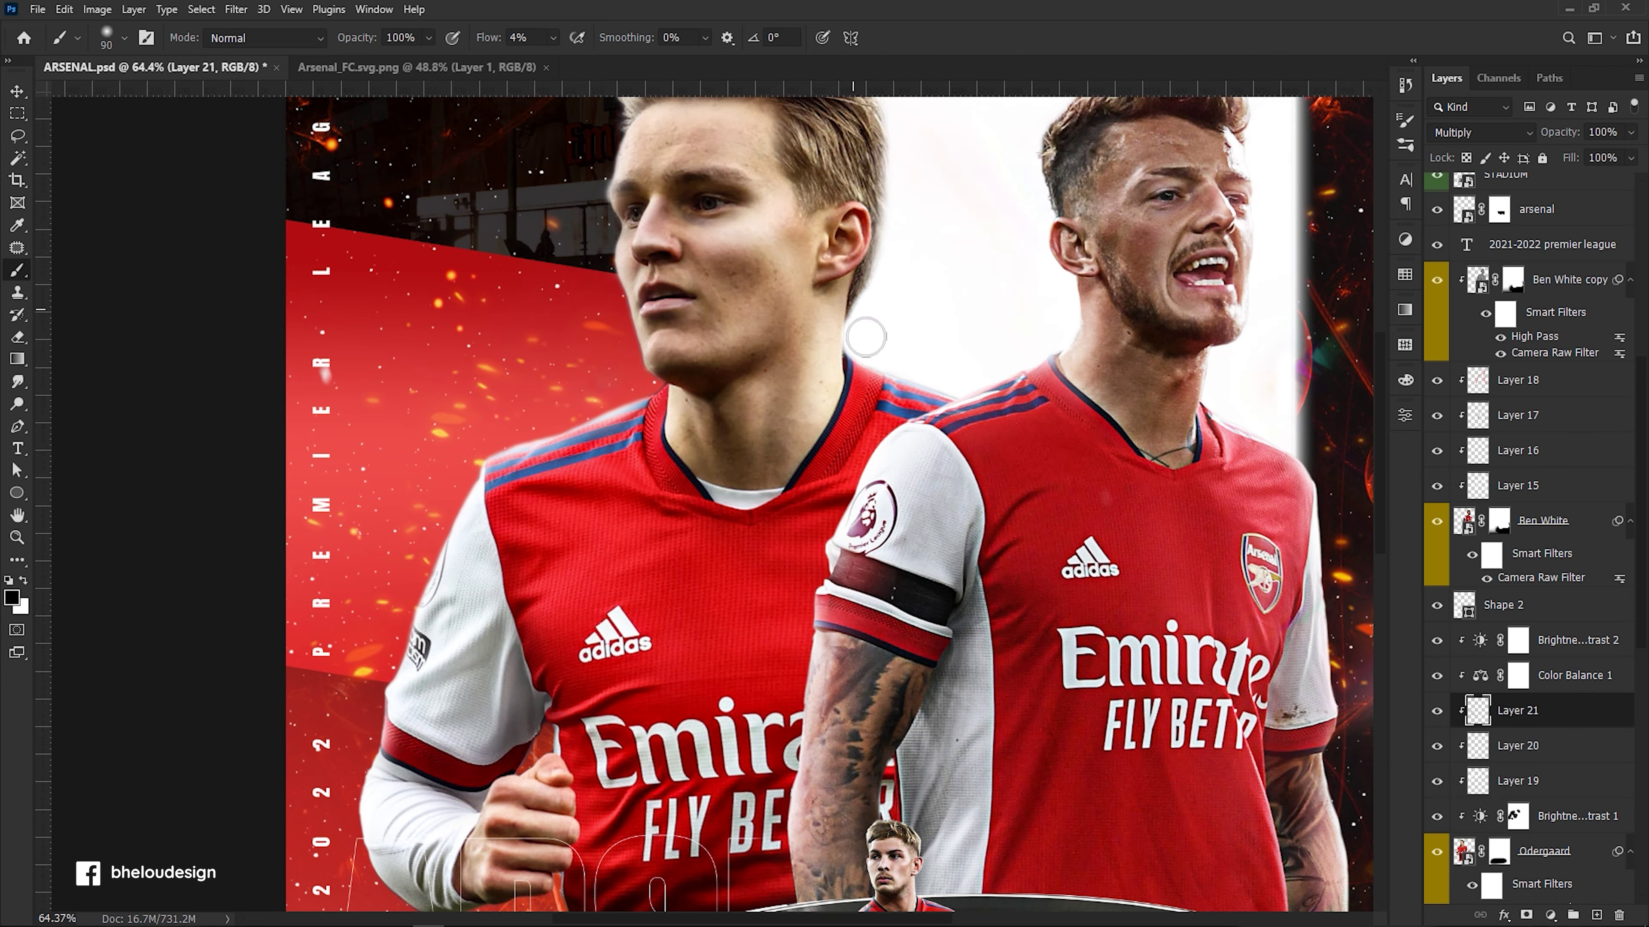
pyautogui.scroll(-3, 866, 337)
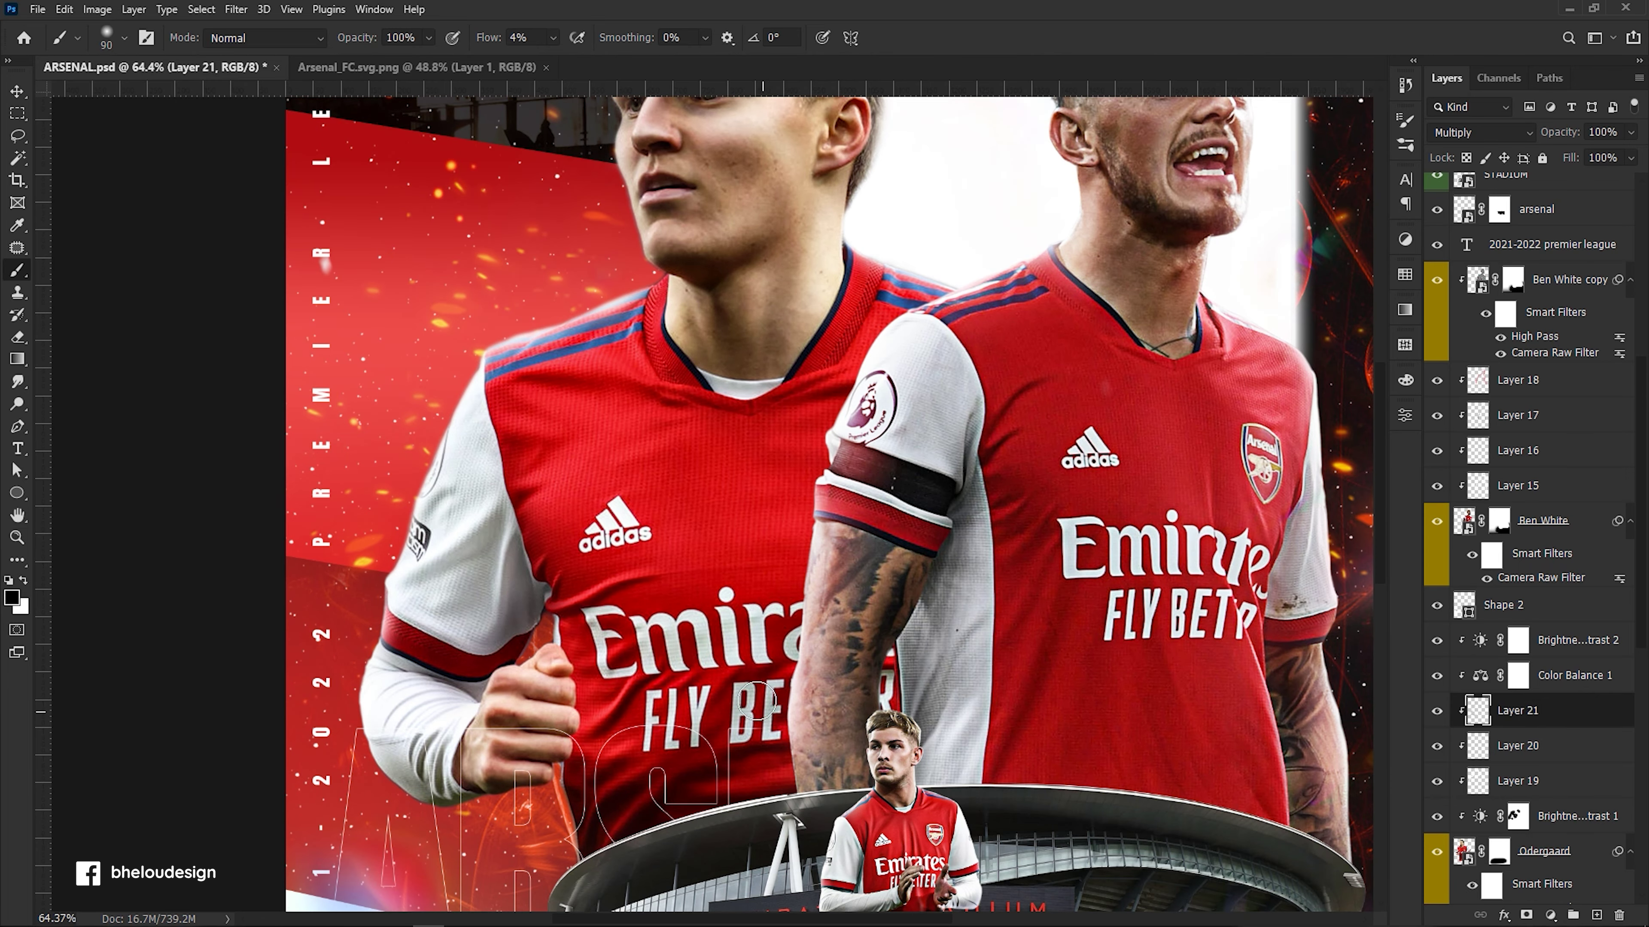
# Shade the middle and lower sleeve darker with a slightly smaller brush.
pyautogui.press('[')
pyautogui.scroll(-7, 673, 636)
pyautogui.scroll(6, 662, 513)
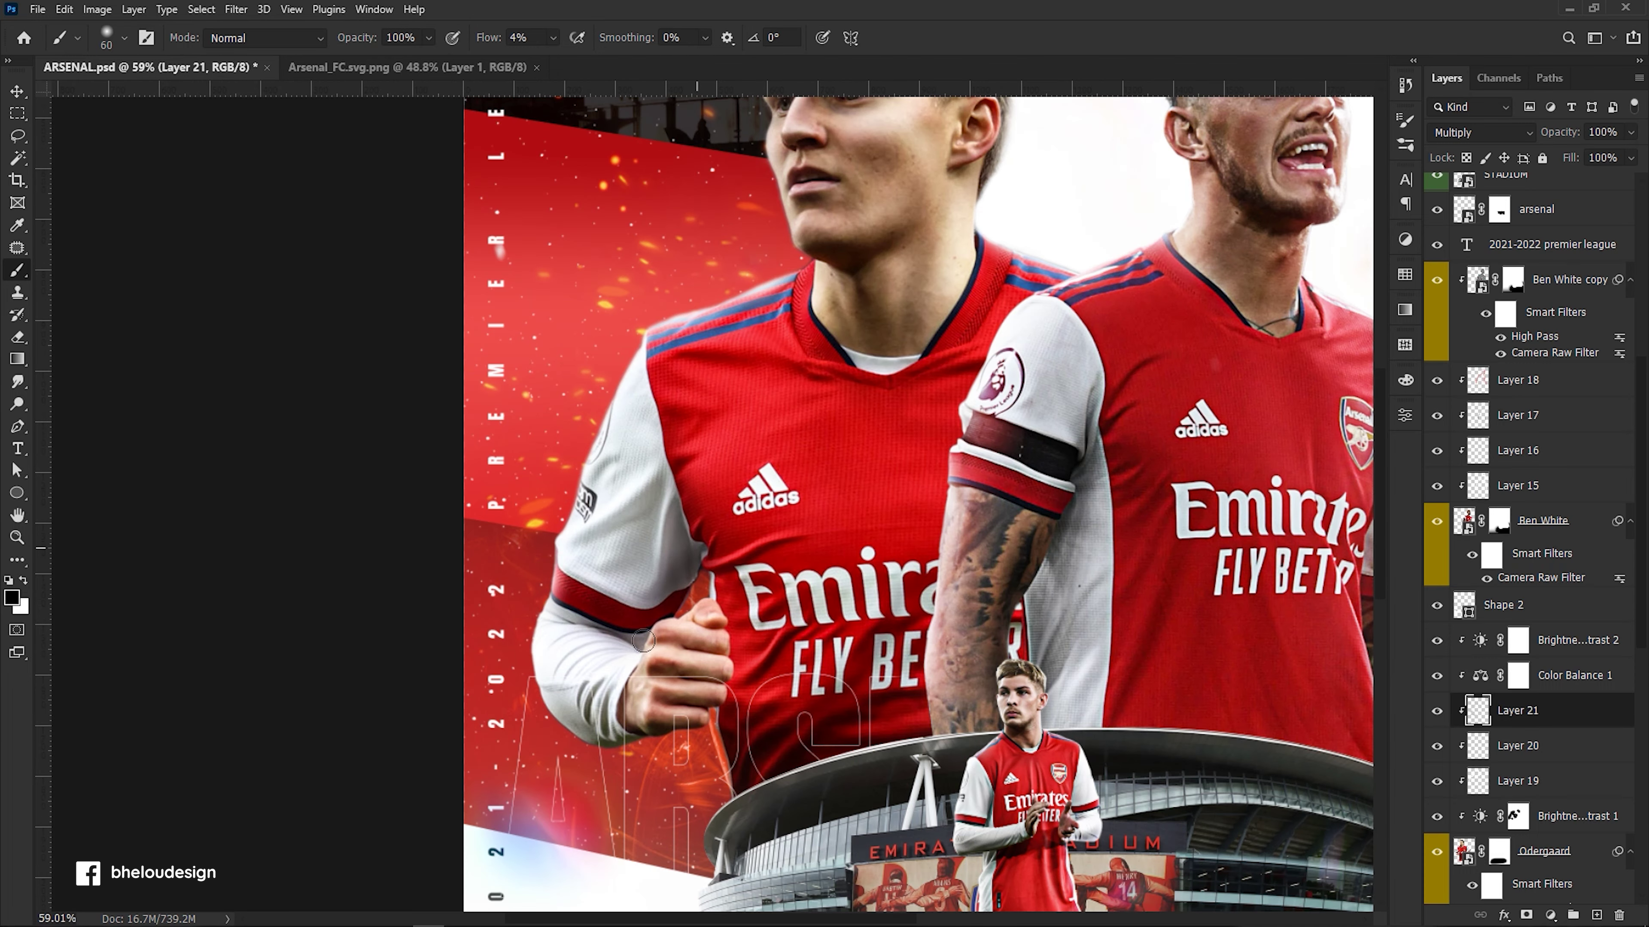
pyautogui.moveTo(562, 608); pyautogui.dragTo(562, 631)
pyautogui.moveTo(607, 742); pyautogui.dragTo(661, 726)
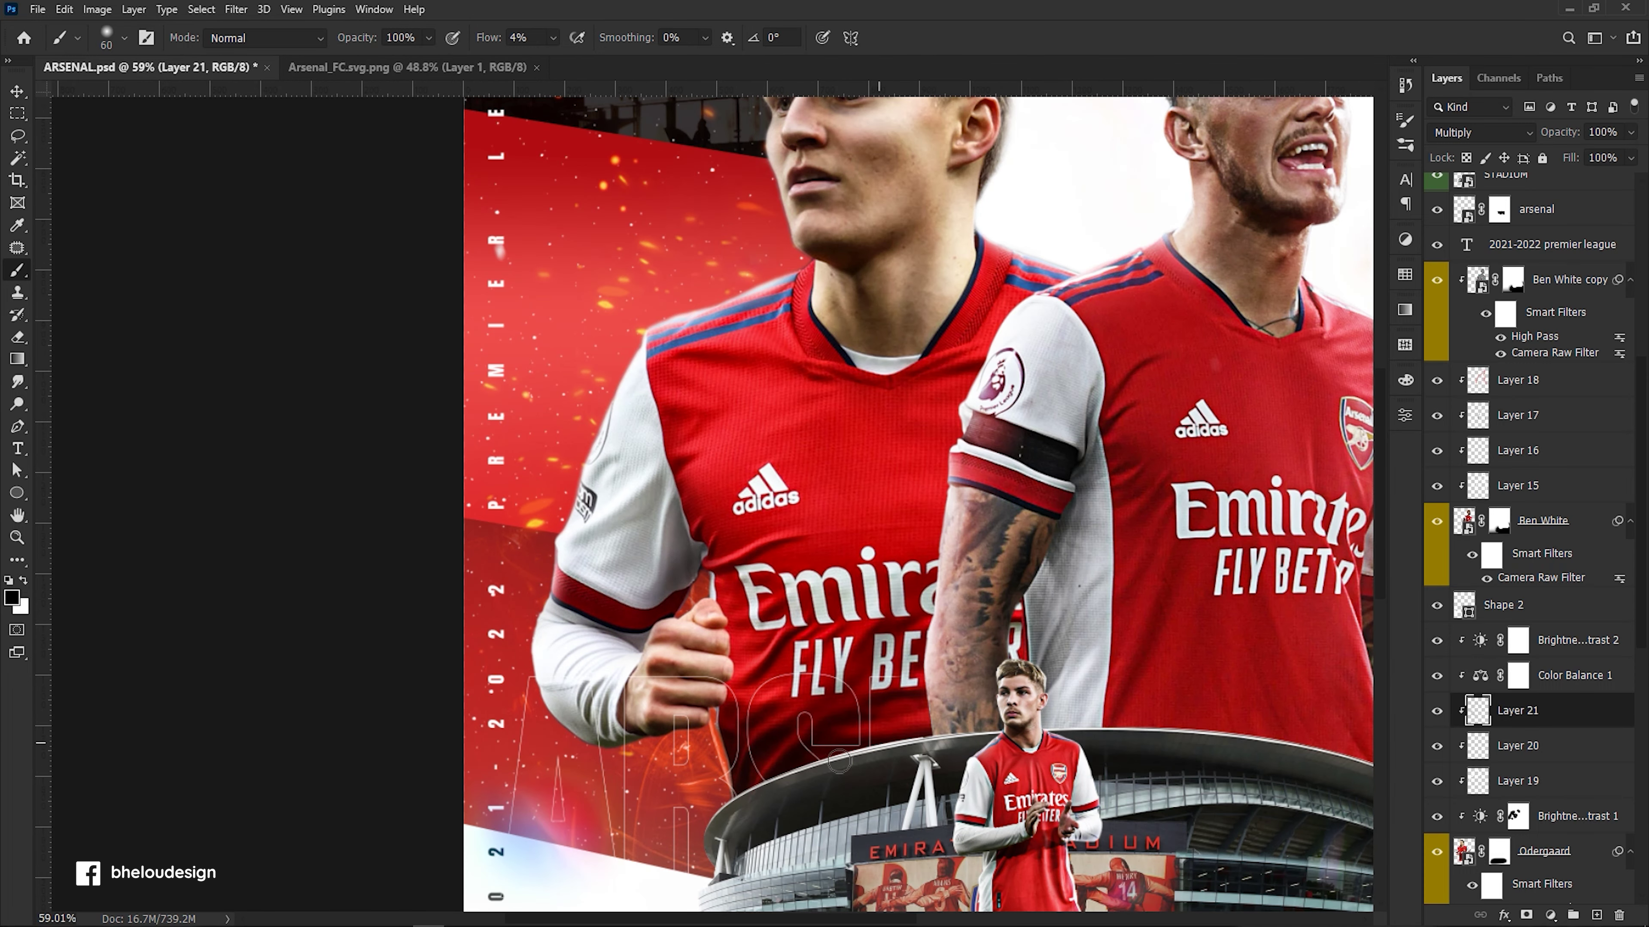
pyautogui.scroll(-4, 838, 761)
pyautogui.scroll(3, 839, 761)
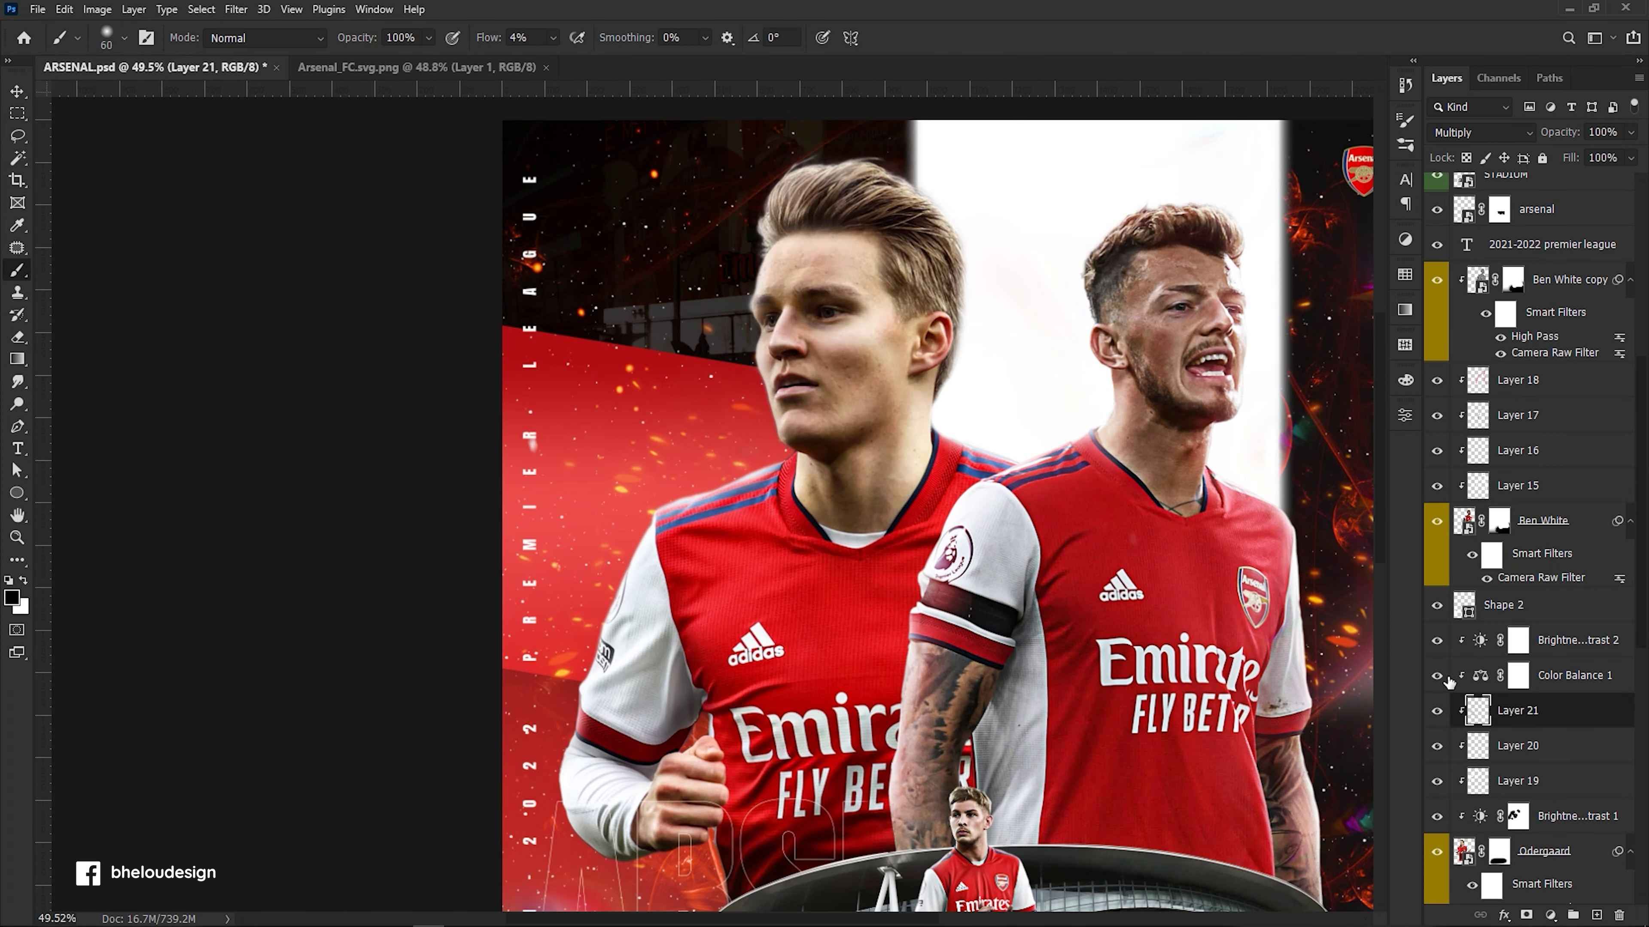
pyautogui.click(1438, 746)
# Add clipped Layer 22 in Linear Dodge (Add) with a salmon-red foreground colour.
pyautogui.click(1437, 745)
pyautogui.click(1597, 915)
pyautogui.click(13, 601)
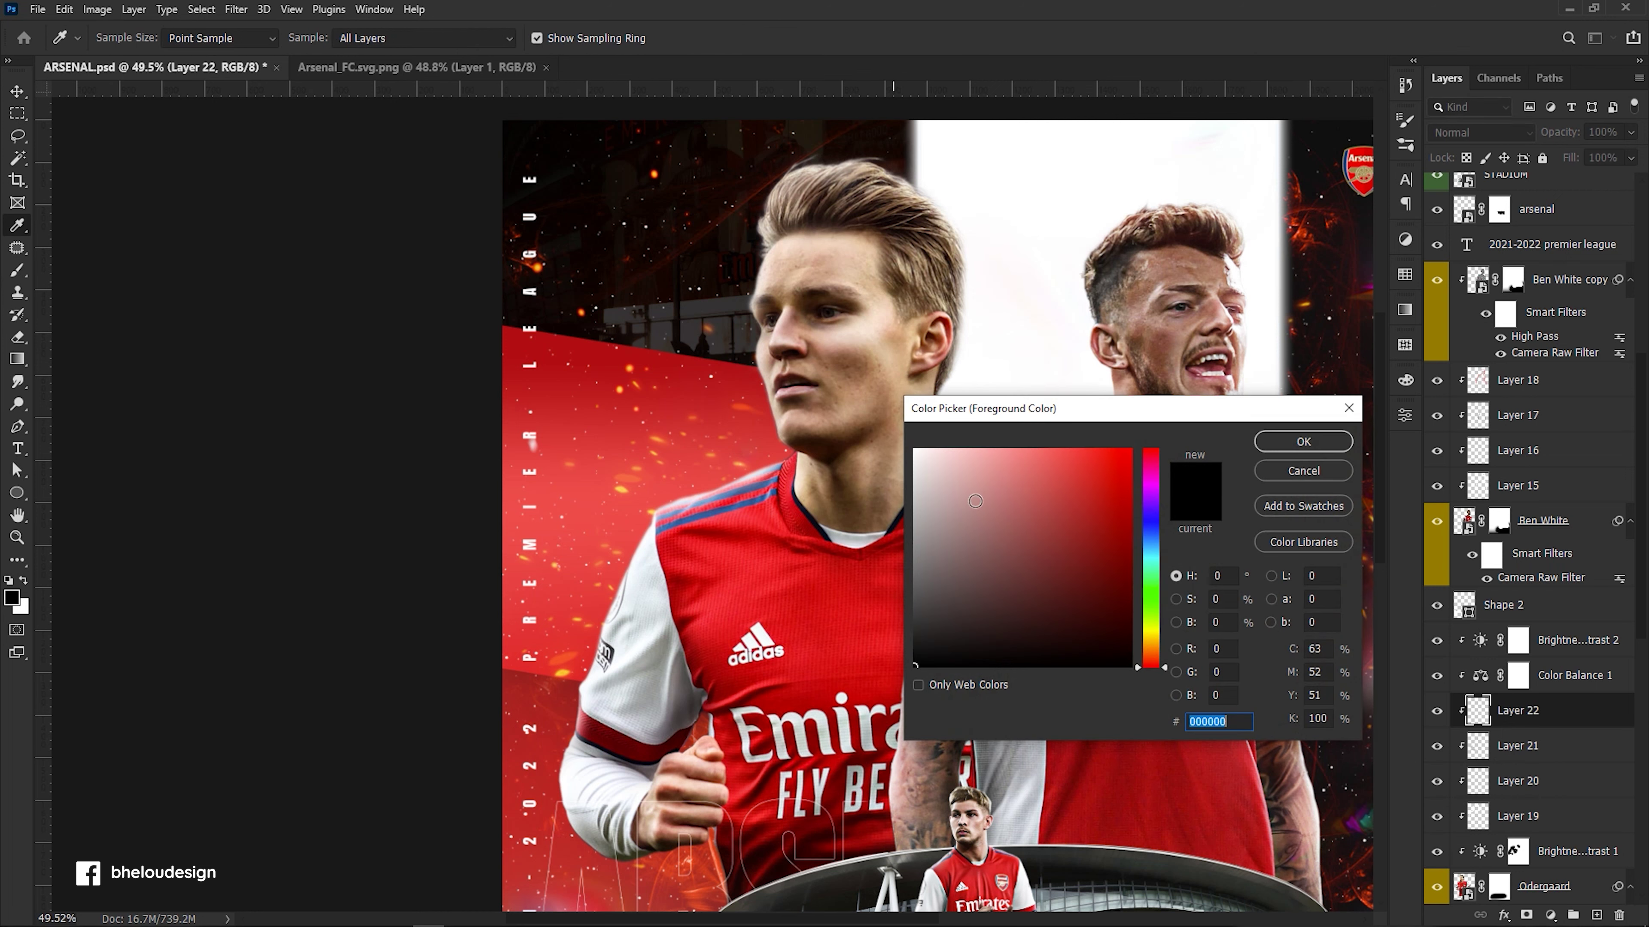
pyautogui.click(1038, 506)
pyautogui.click(1303, 441)
pyautogui.click(1480, 132)
pyautogui.click(1476, 324)
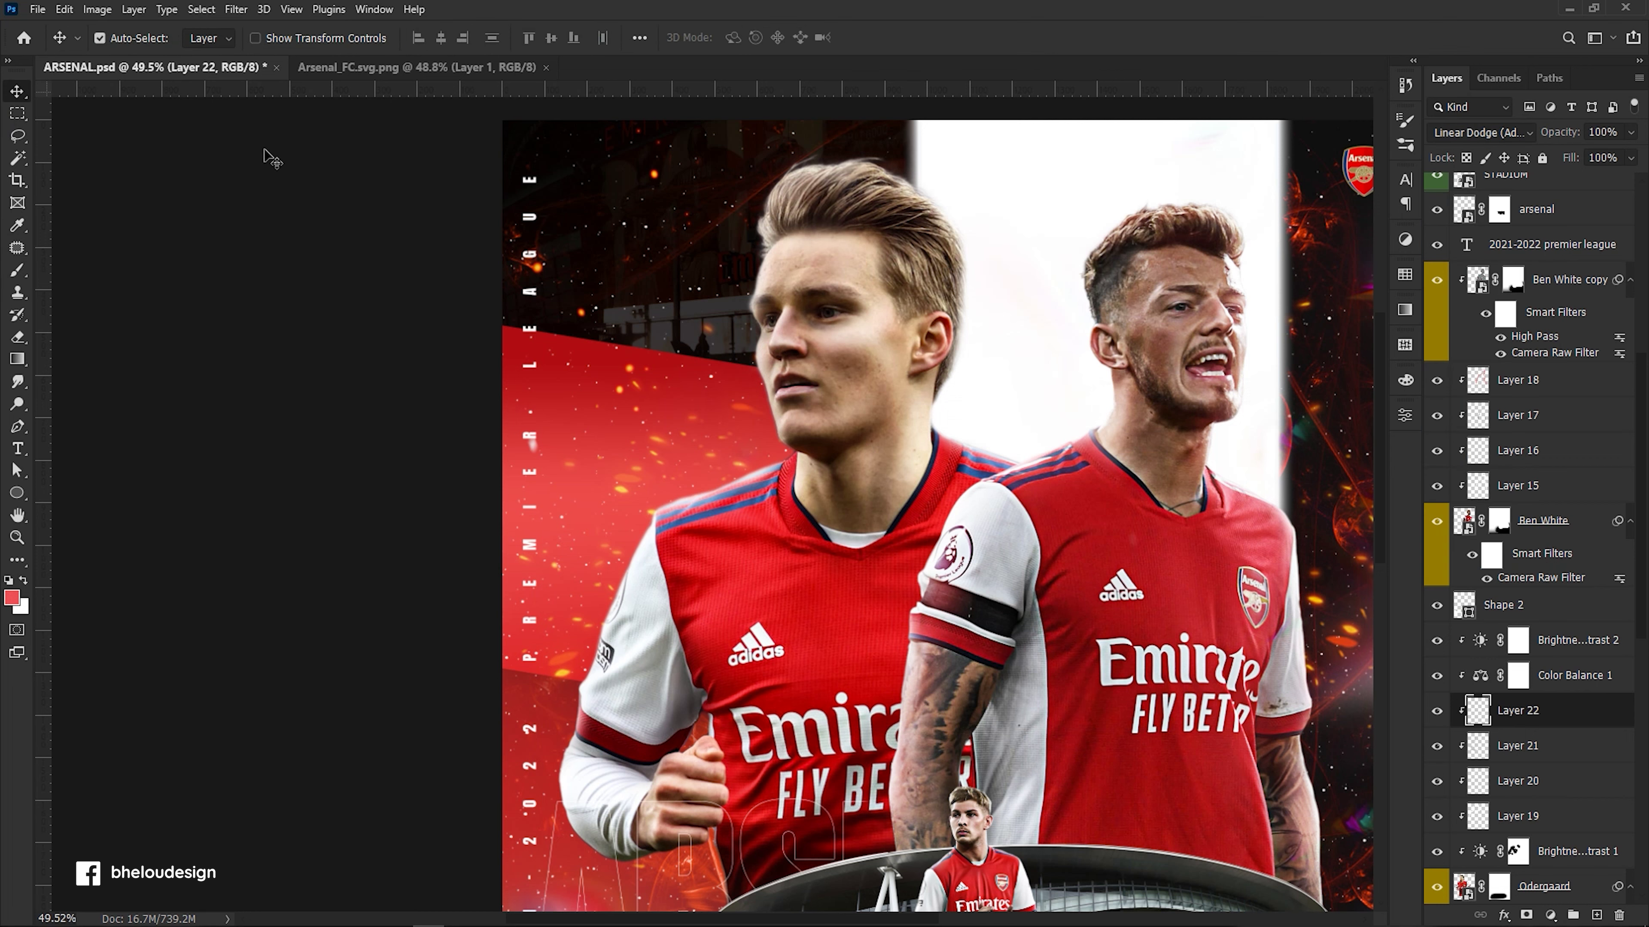
# At 13% flow and a 200 brush, paint a soft glow near Odegaard's forehead.
pyautogui.moveTo(553, 38); pyautogui.dragTo(562, 62)
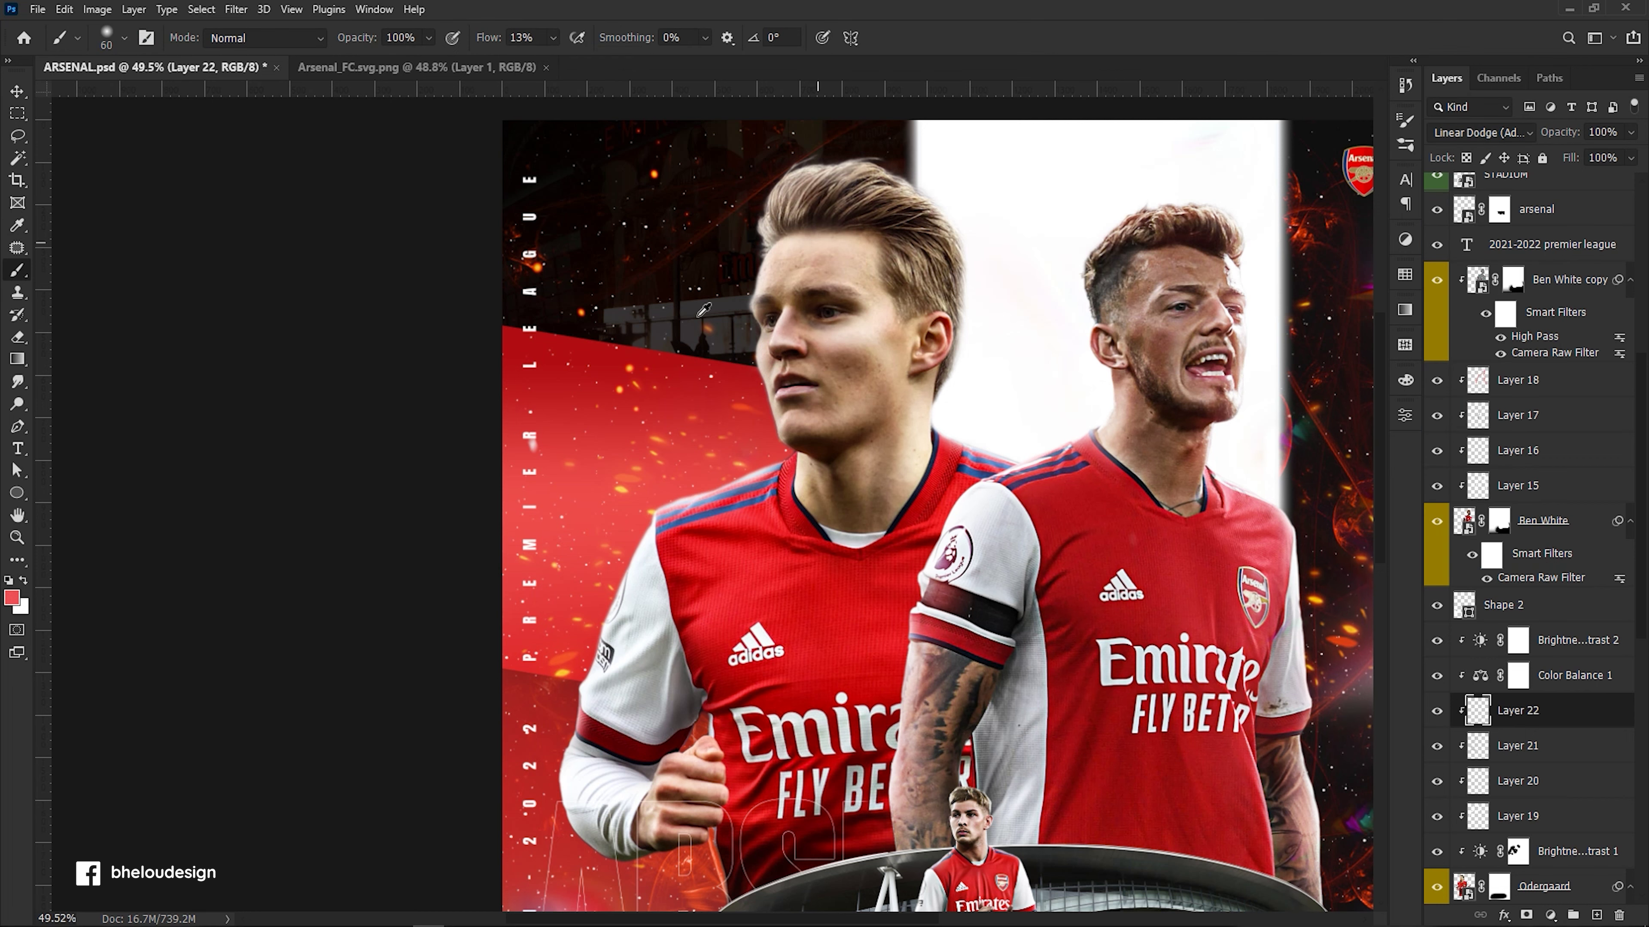
pyautogui.press(']')
pyautogui.scroll(-1, 706, 280)
pyautogui.scroll(1, 707, 281)
pyautogui.press(']')
pyautogui.press(']')
pyautogui.press(']')
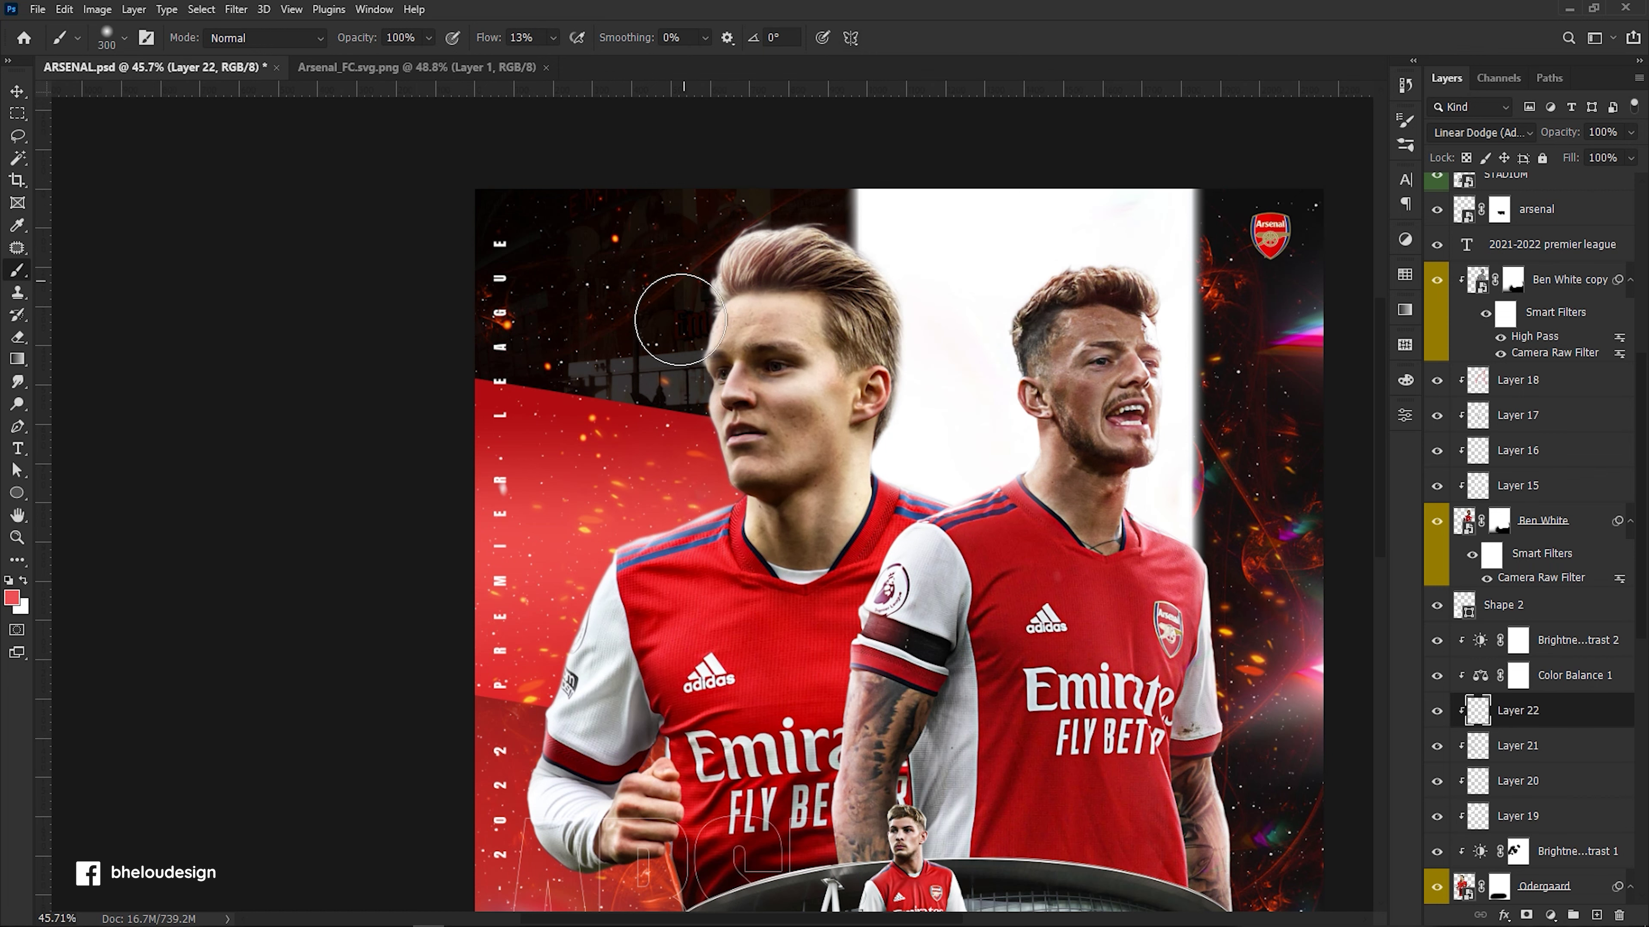
pyautogui.scroll(1, 696, 358)
pyautogui.press('[')
pyautogui.press('[')
pyautogui.press('[')
pyautogui.moveTo(662, 394); pyautogui.dragTo(688, 342)
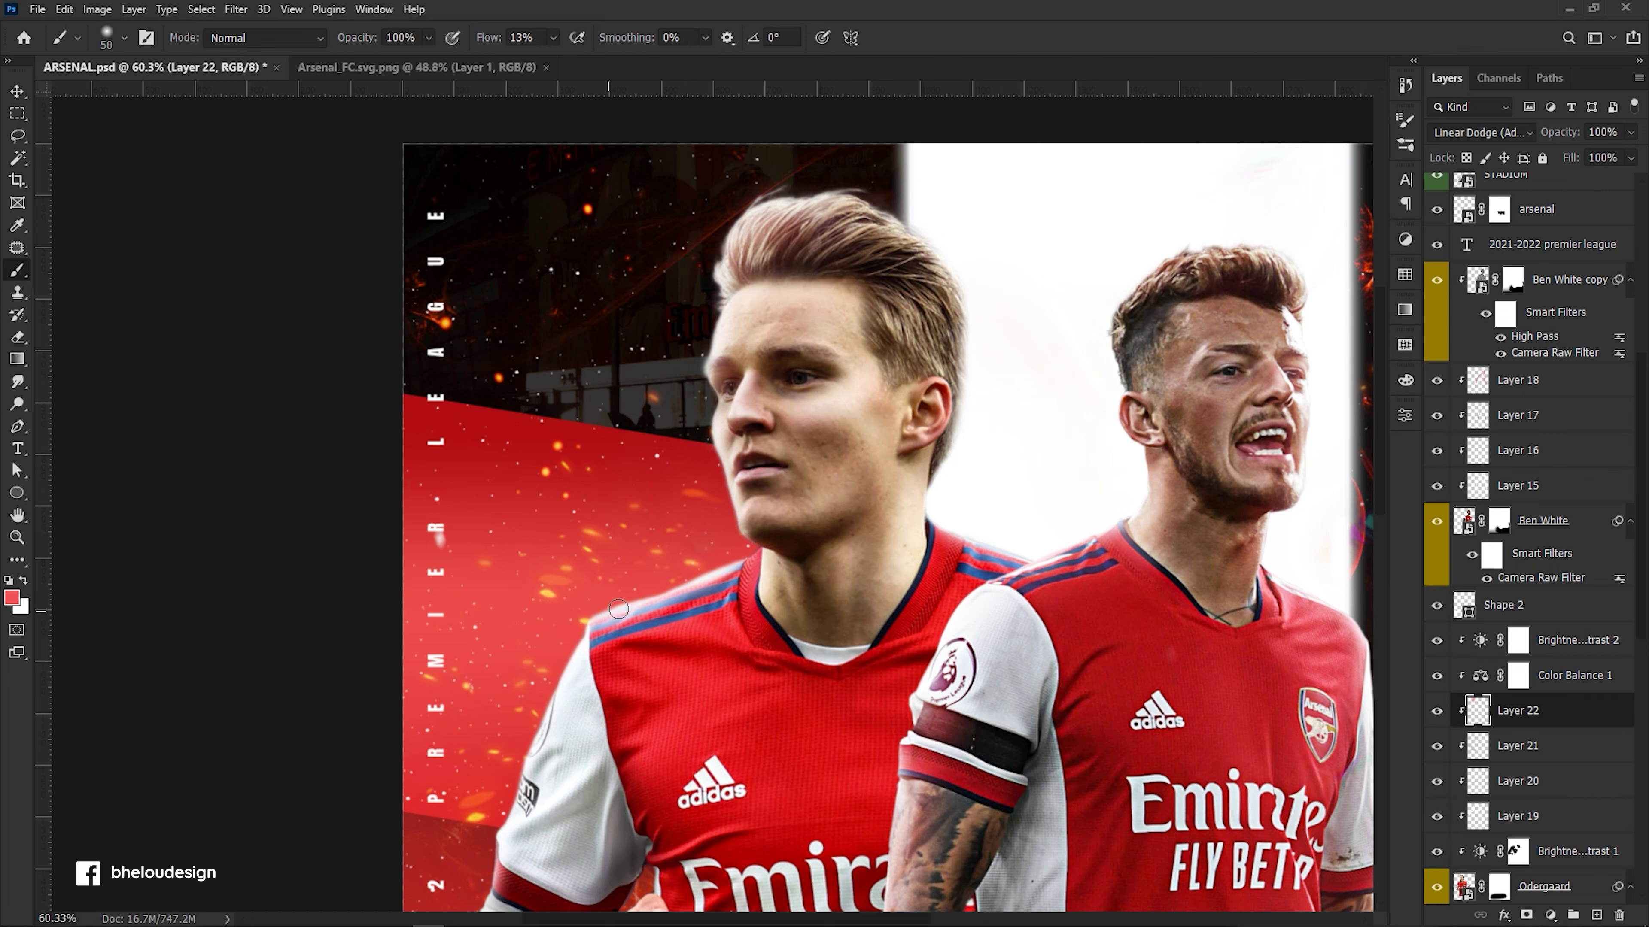
pyautogui.scroll(-3, 558, 701)
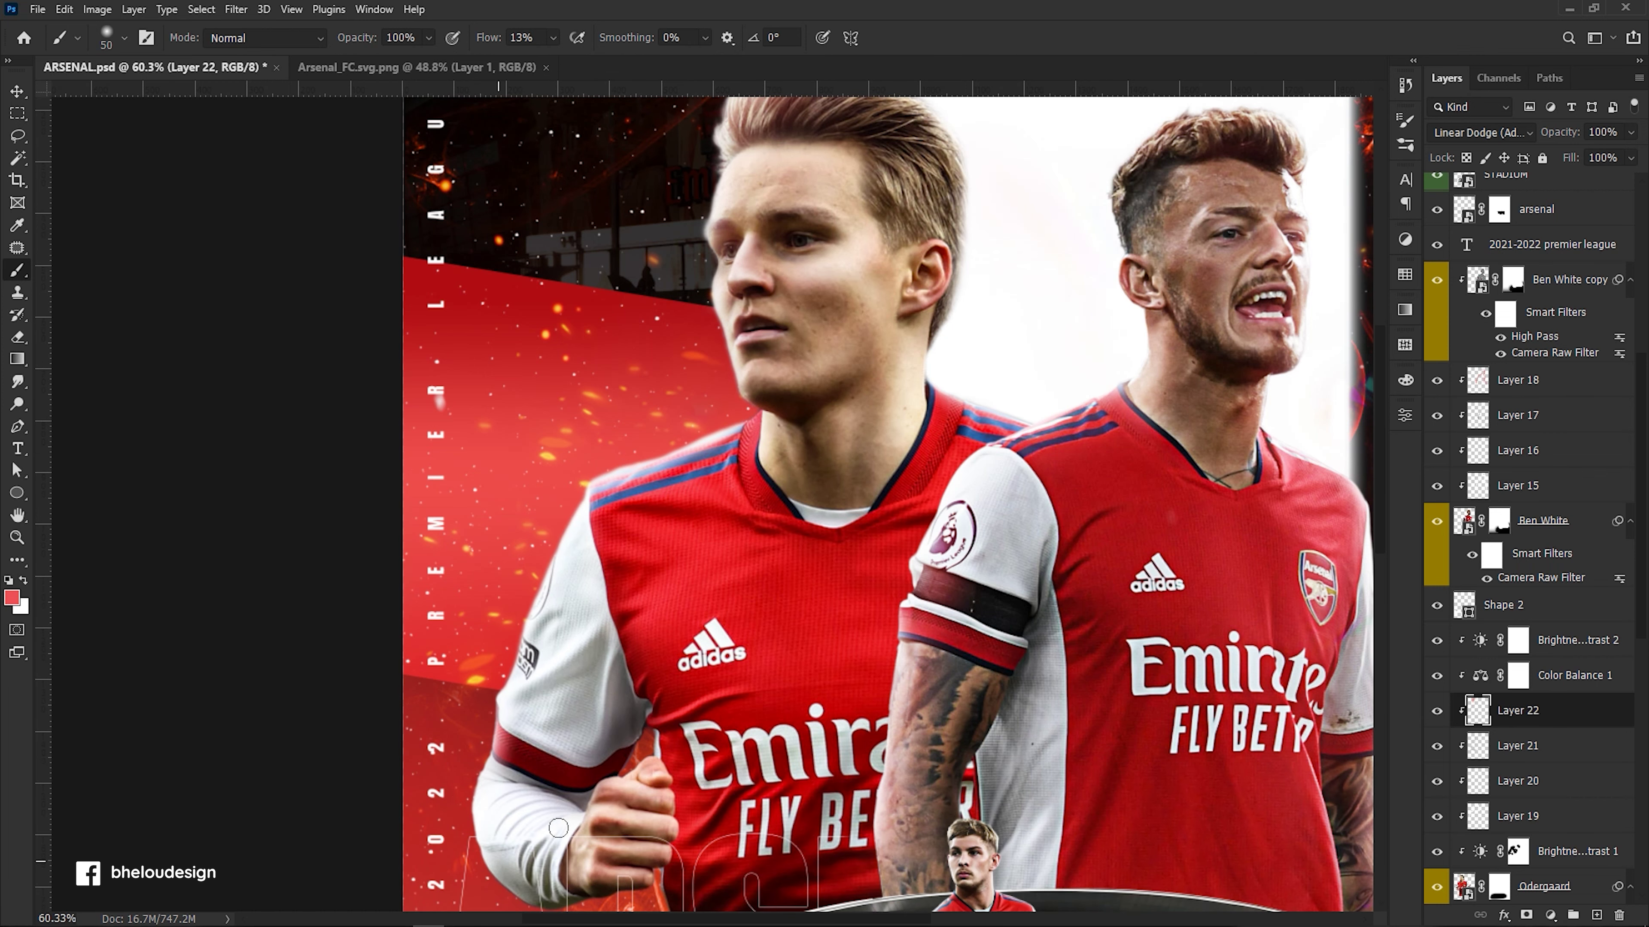
pyautogui.scroll(-1, 624, 787)
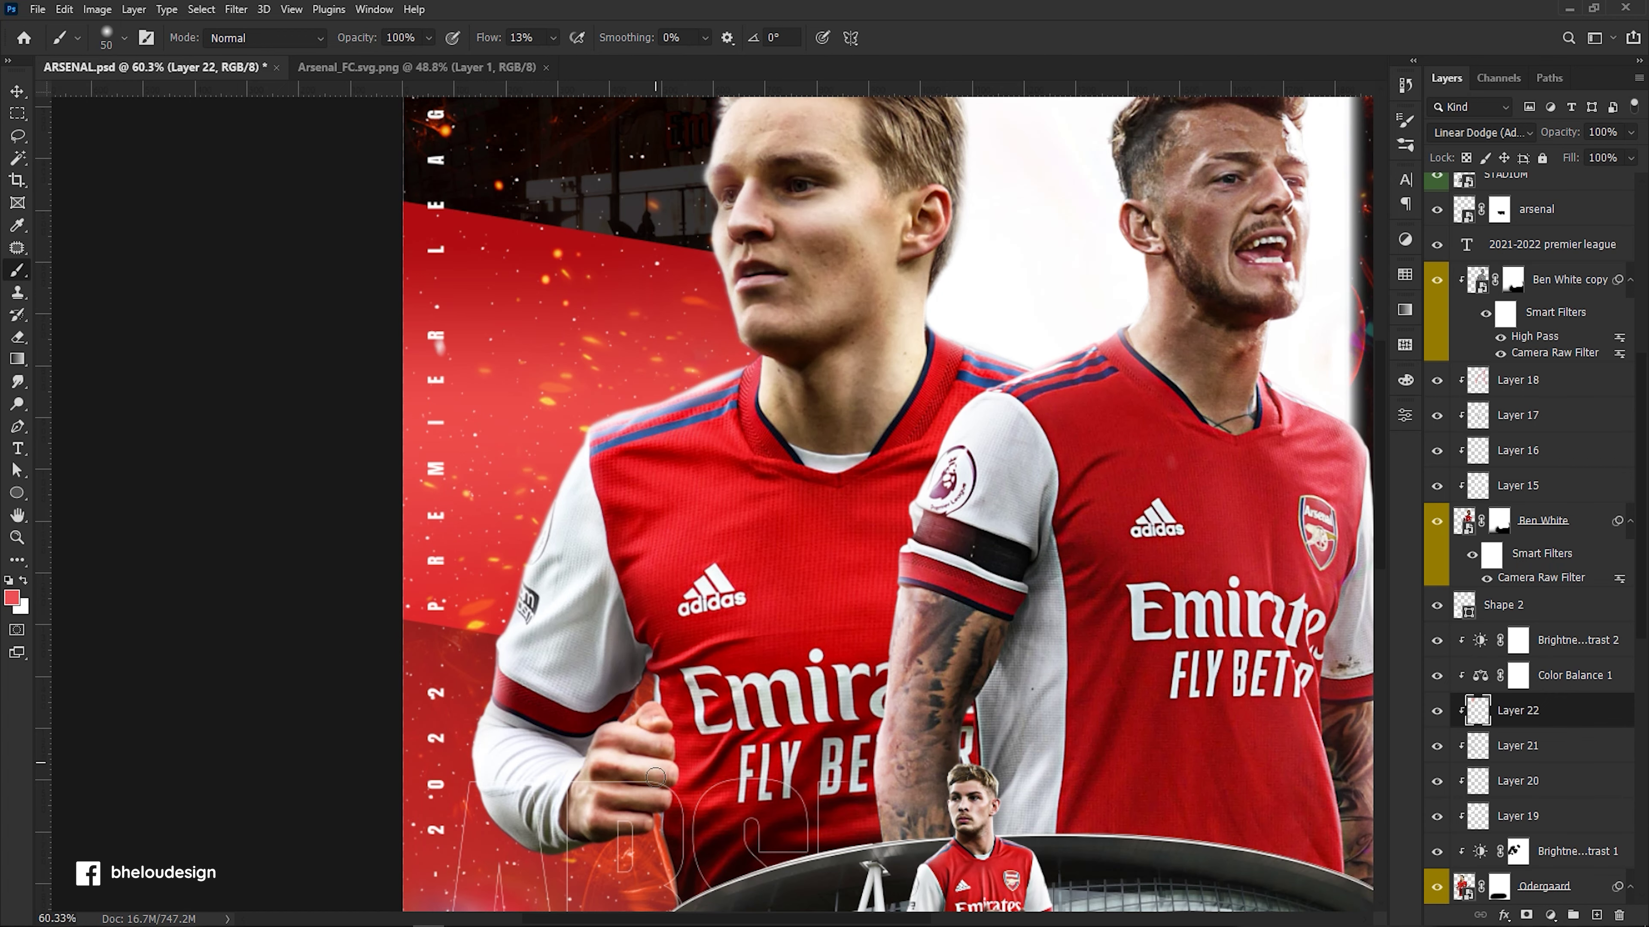
pyautogui.scroll(1, 660, 813)
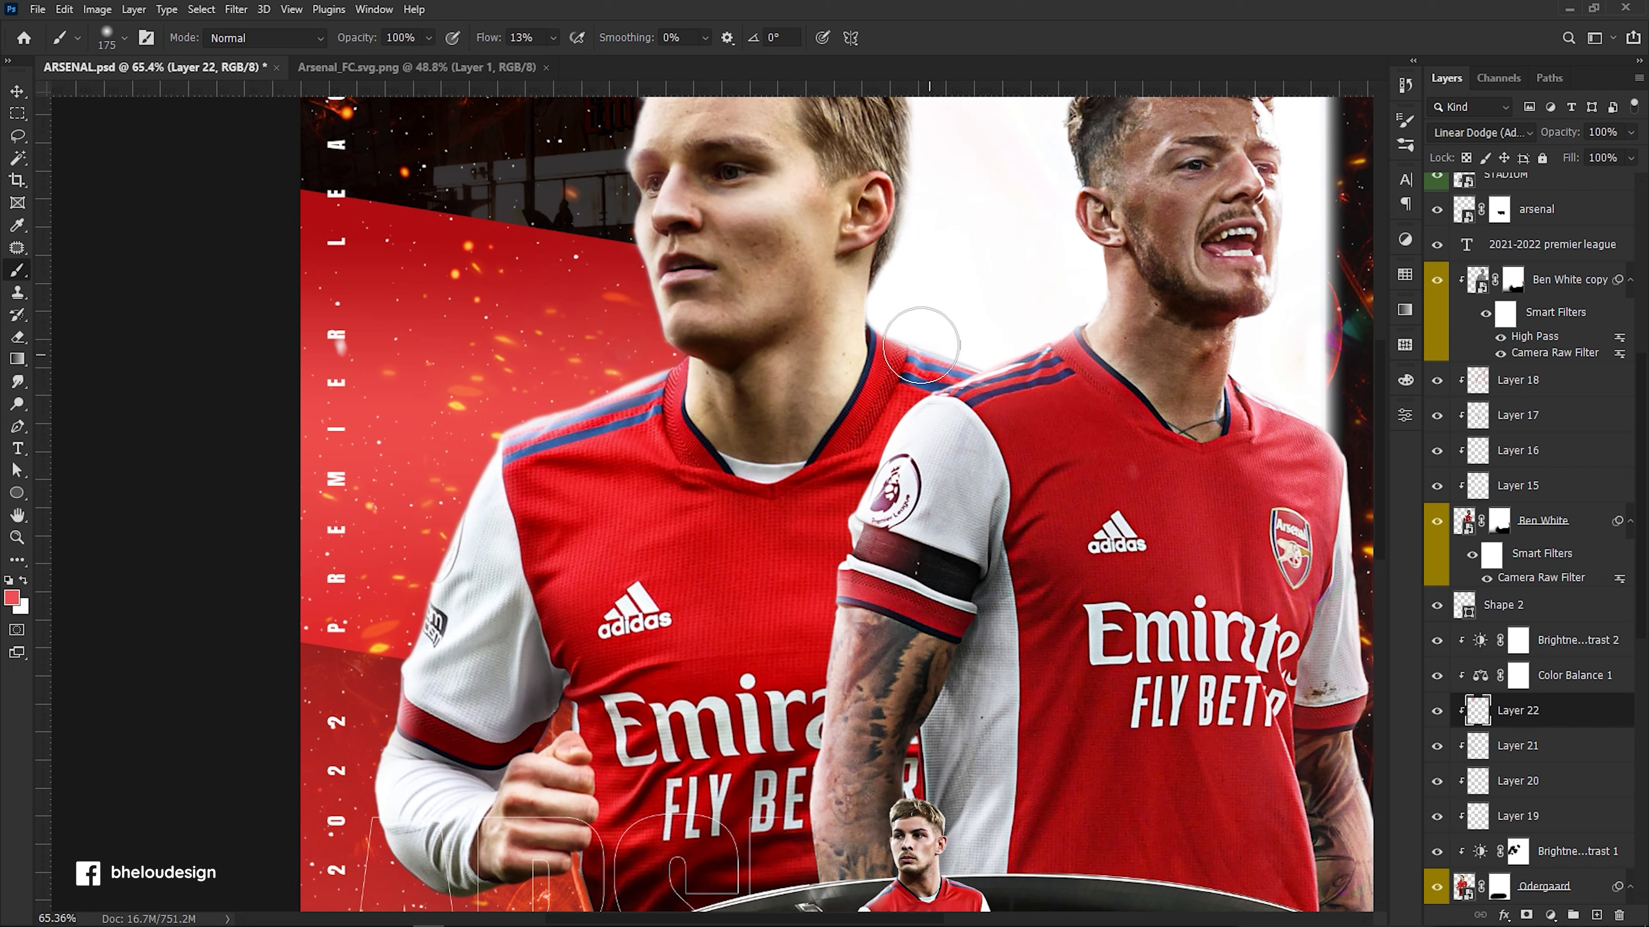
# Brighten Odegaard's cheek, jaw and forehead up to the hairline with a 100 brush.
pyautogui.press(']')
pyautogui.scroll(2, 841, 389)
pyautogui.scroll(-1, 841, 390)
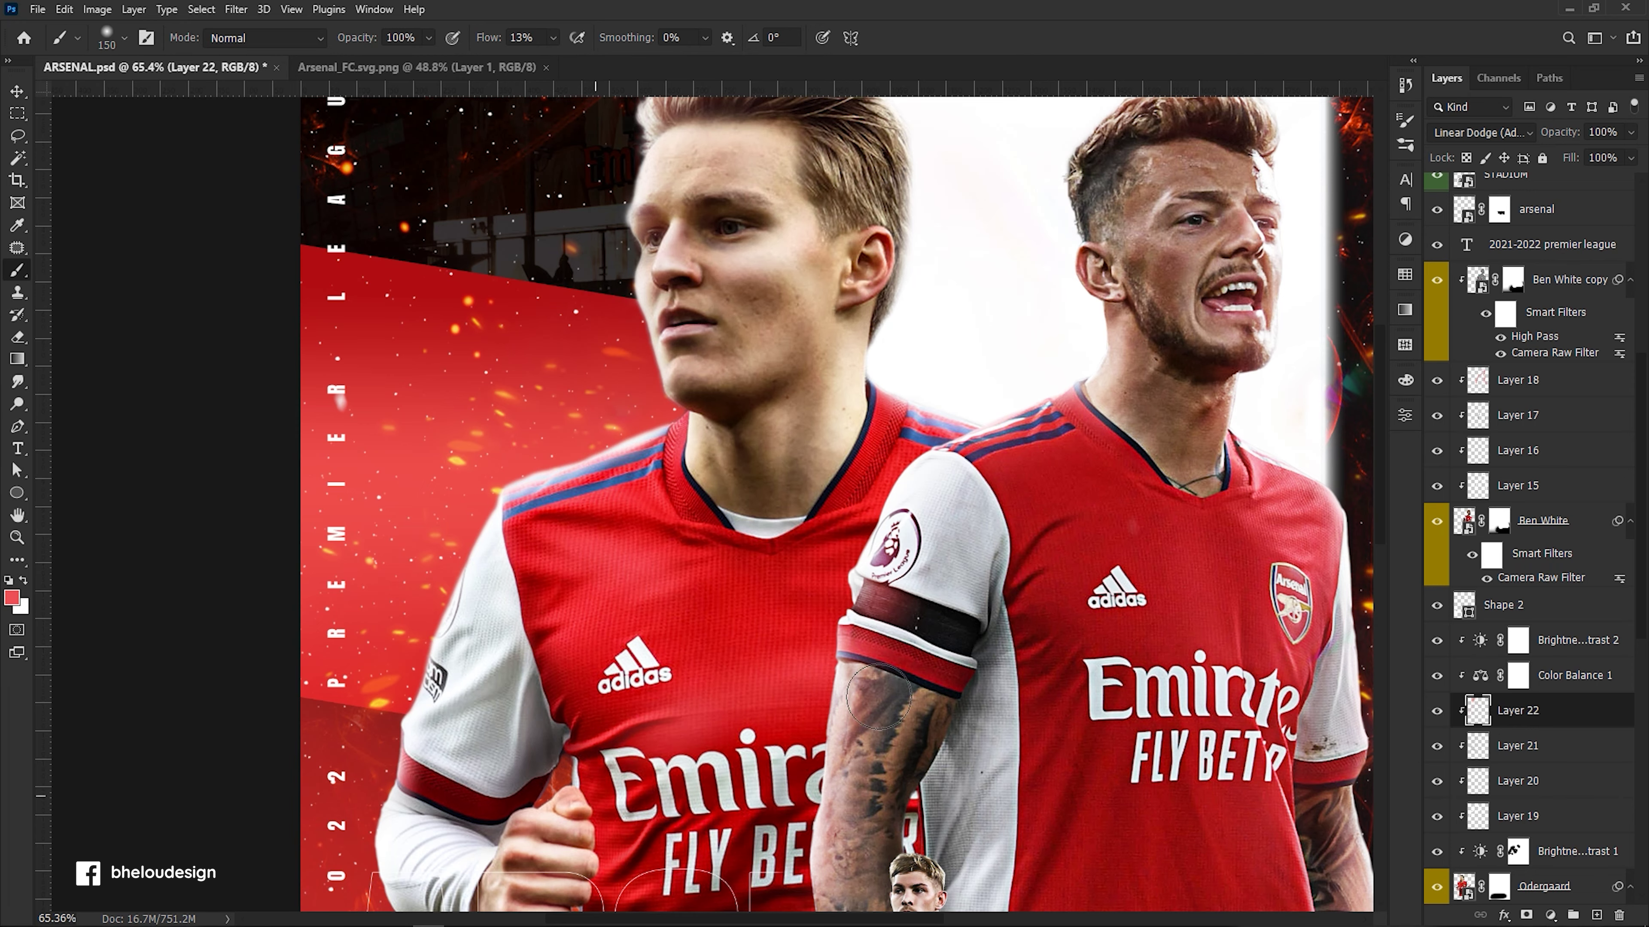
pyautogui.scroll(-5, 781, 560)
pyautogui.scroll(4, 746, 579)
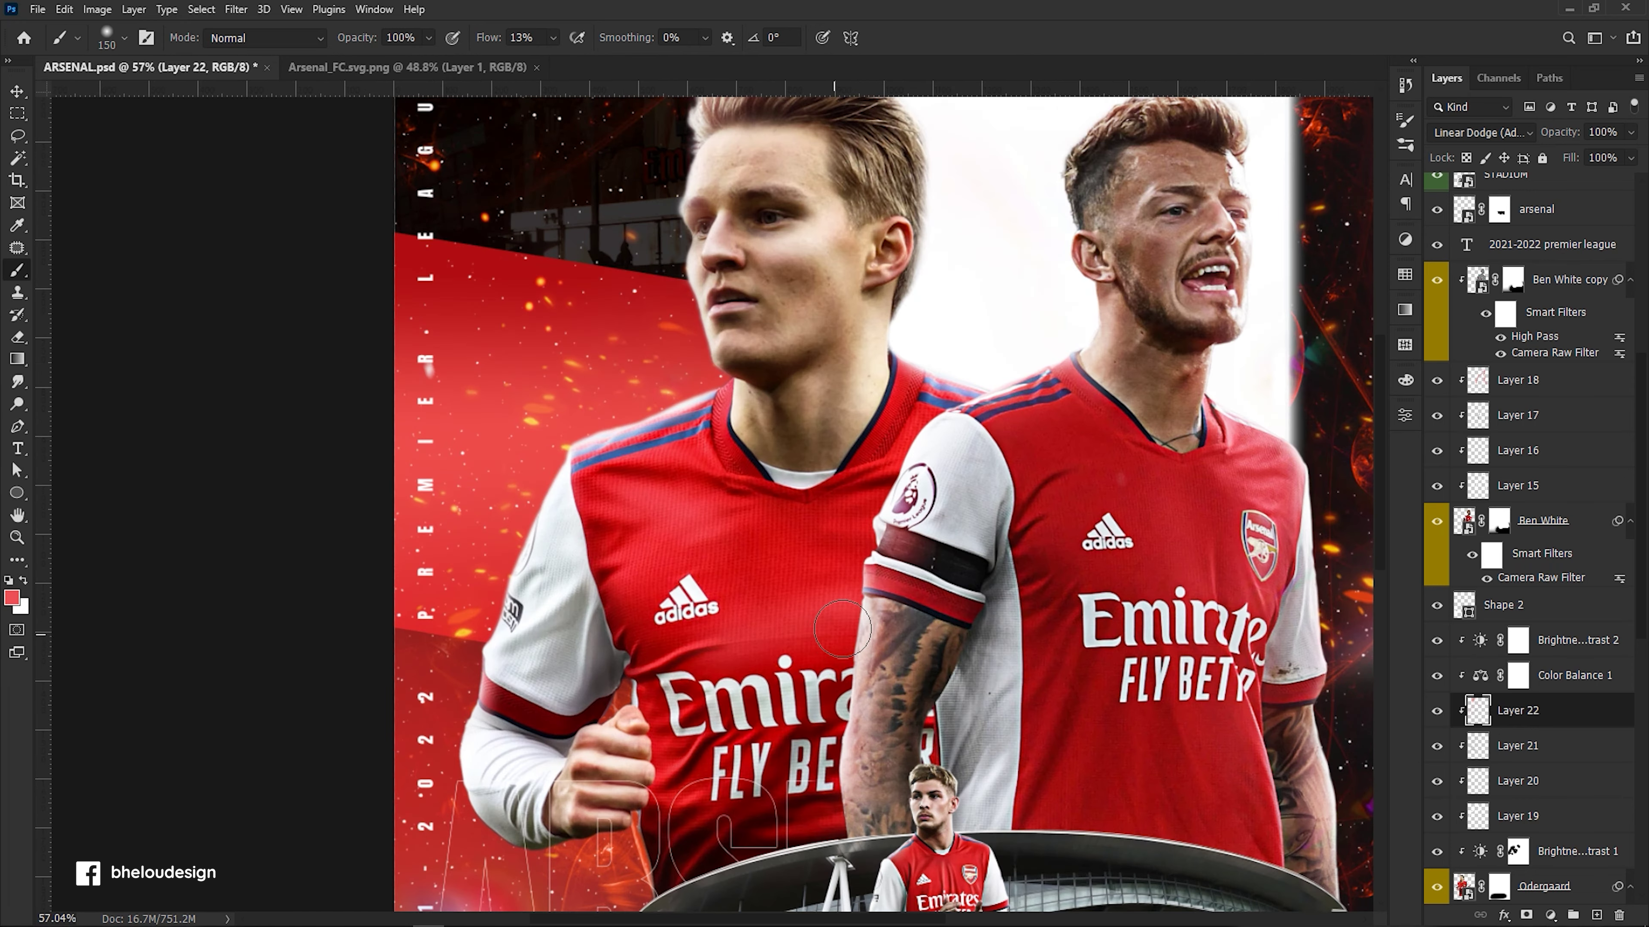
pyautogui.scroll(1, 836, 608)
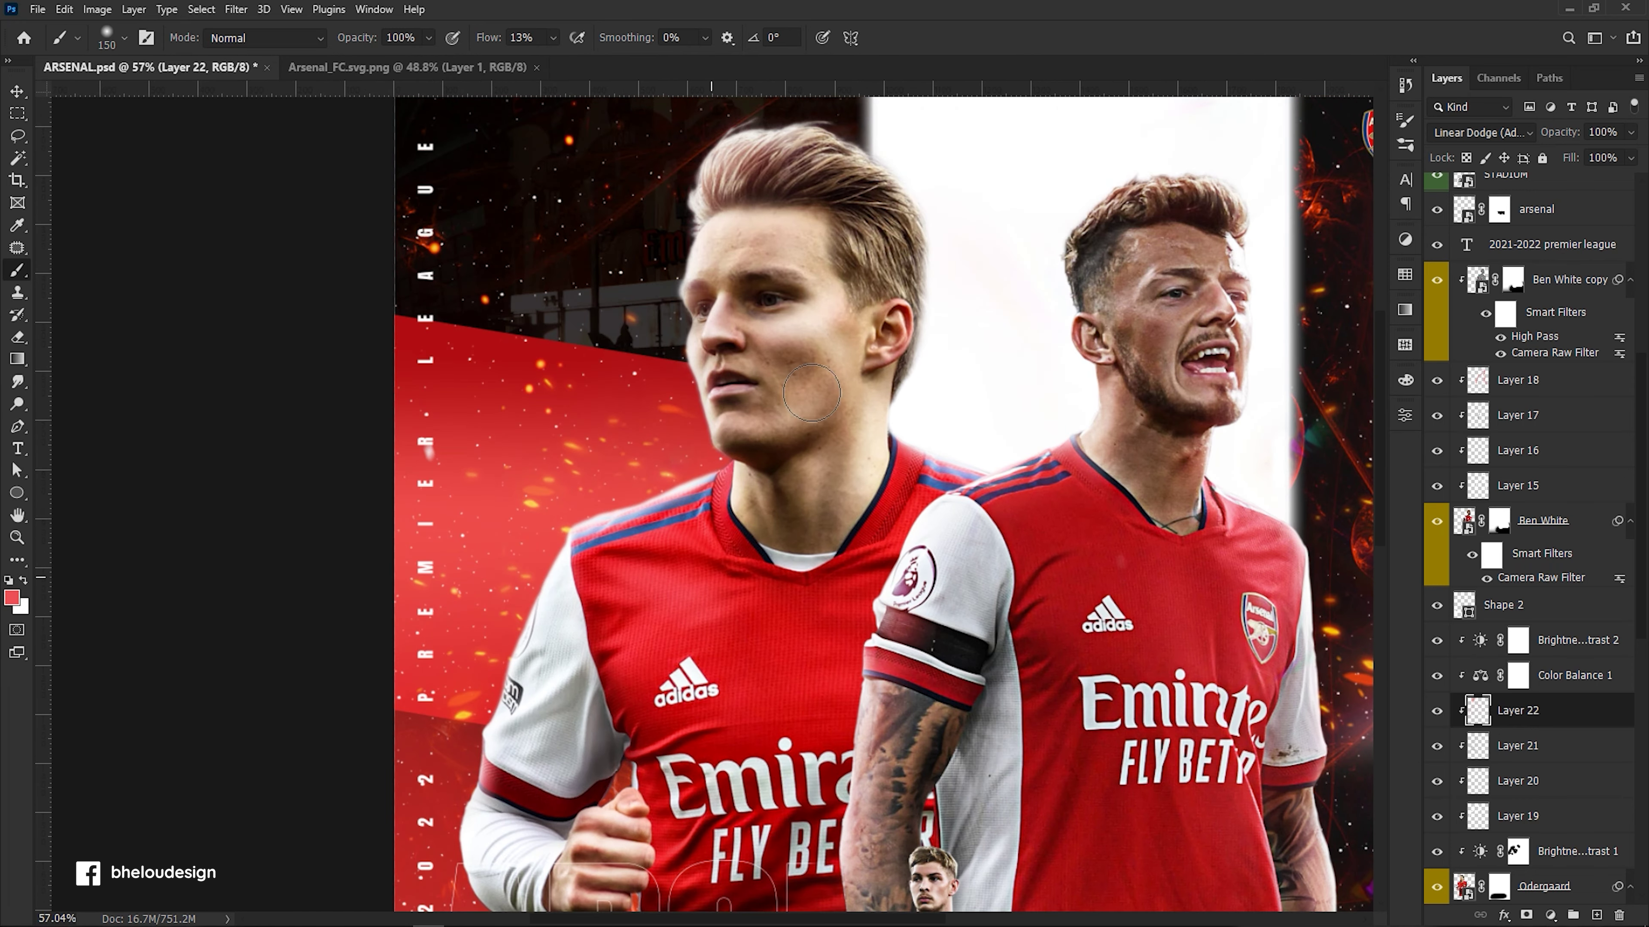
pyautogui.scroll(1, 909, 584)
pyautogui.scroll(1, 974, 584)
pyautogui.click(1437, 711)
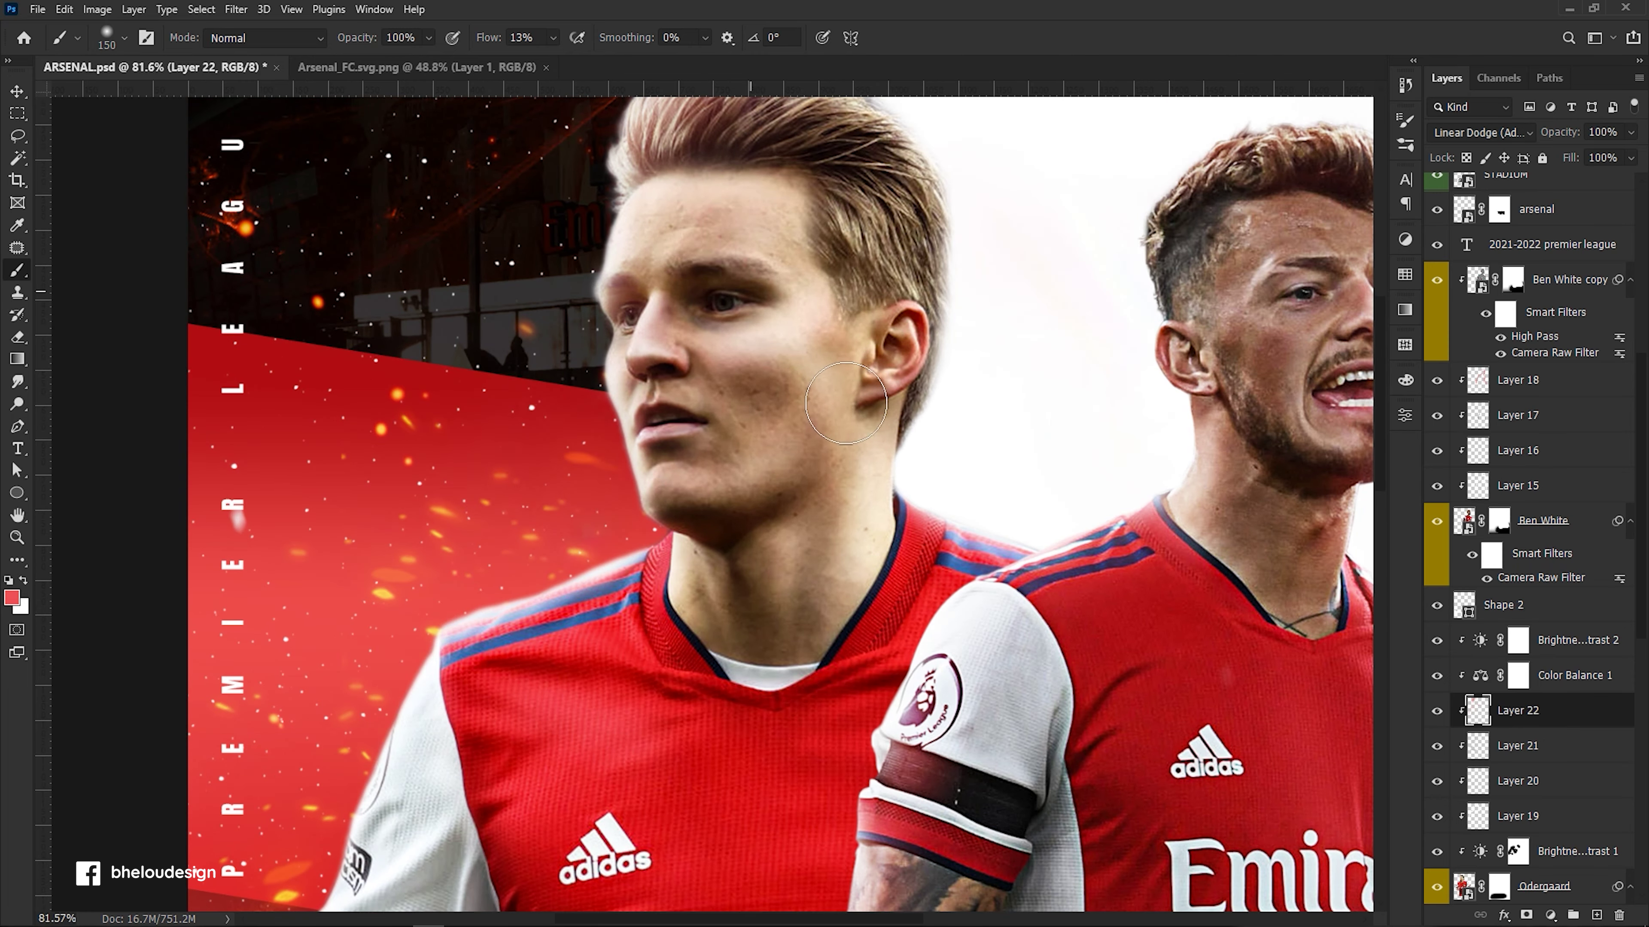
pyautogui.scroll(1, 830, 396)
pyautogui.press('[')
pyautogui.press('[')
pyautogui.press('[')
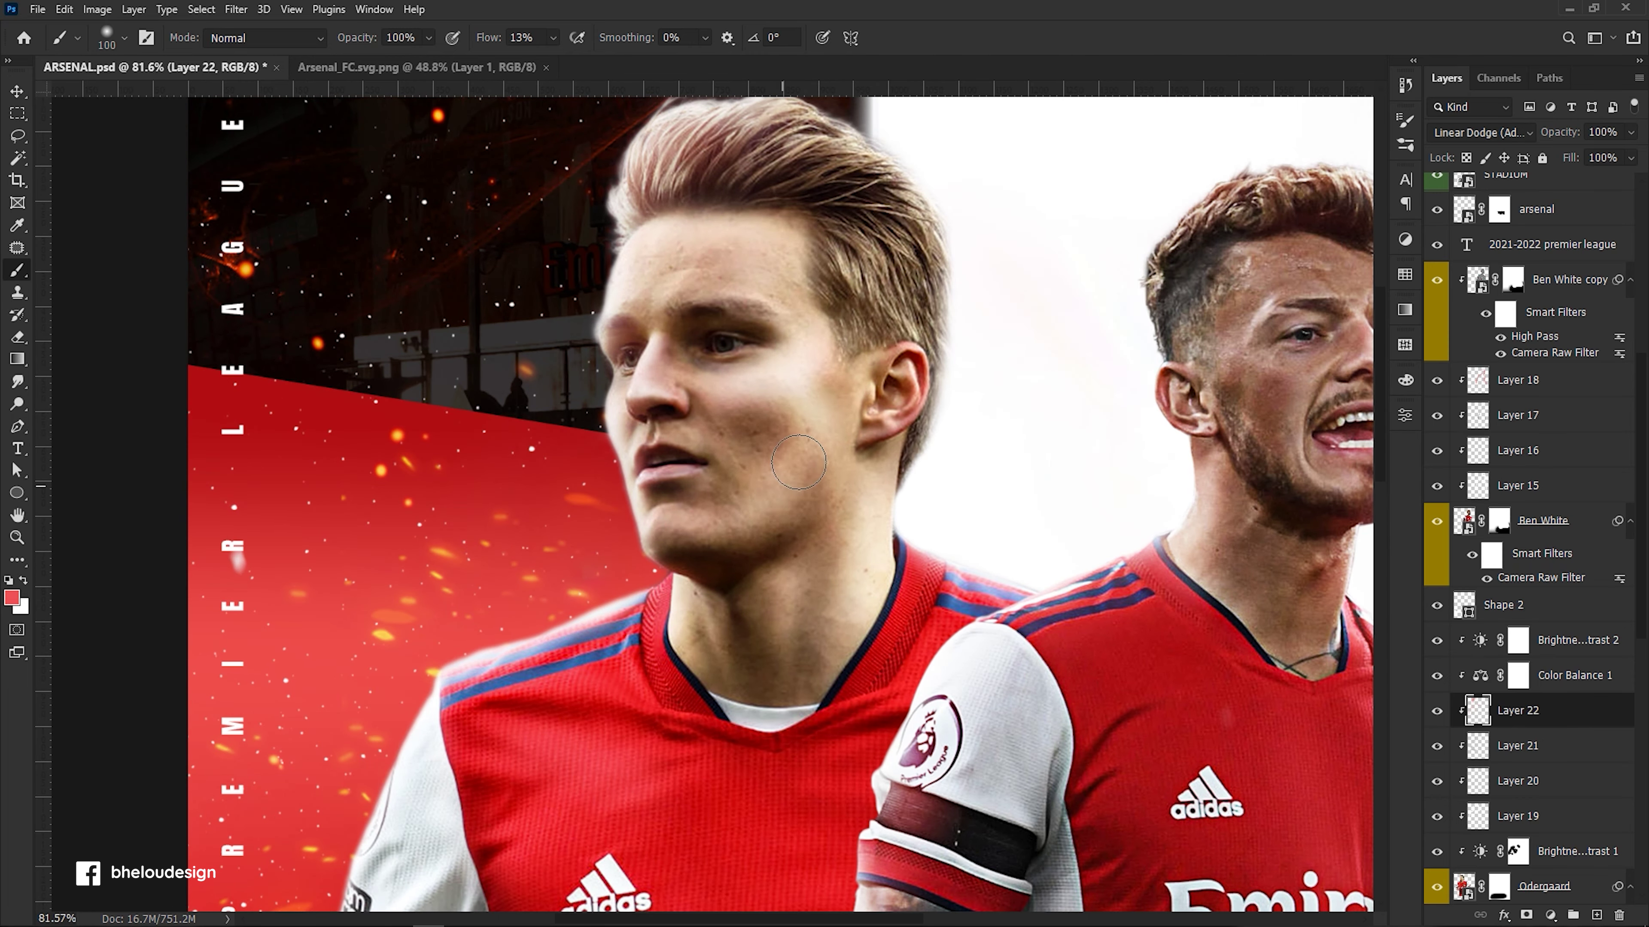
pyautogui.moveTo(802, 365); pyautogui.dragTo(737, 496)
pyautogui.moveTo(802, 373); pyautogui.dragTo(745, 397)
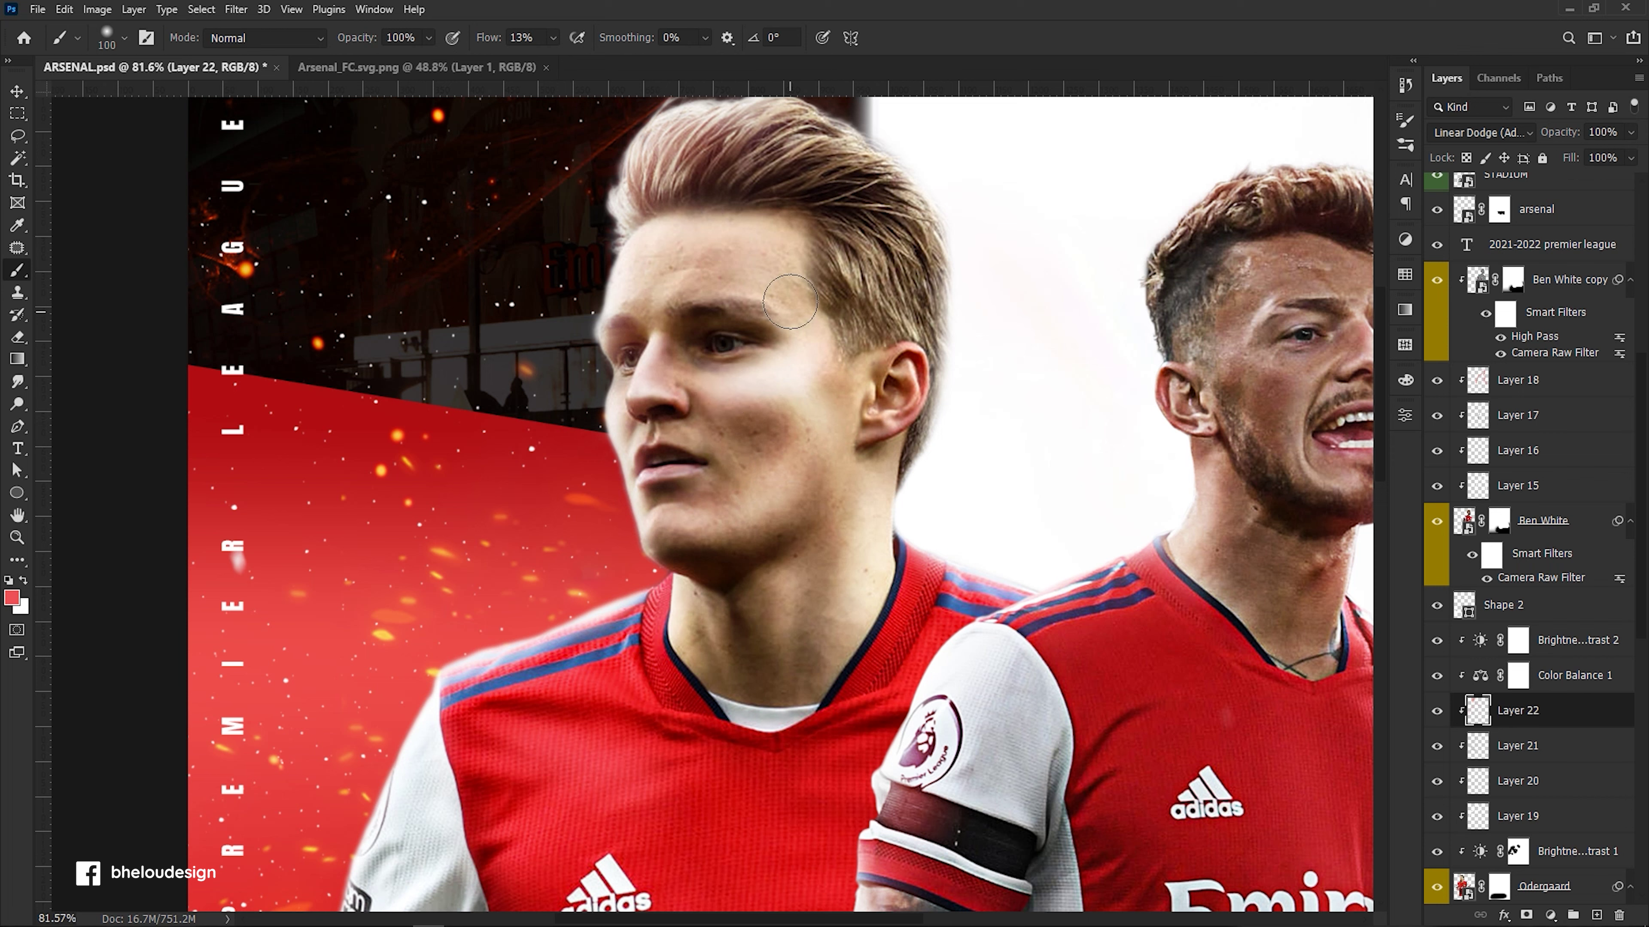
pyautogui.moveTo(790, 301); pyautogui.dragTo(767, 239)
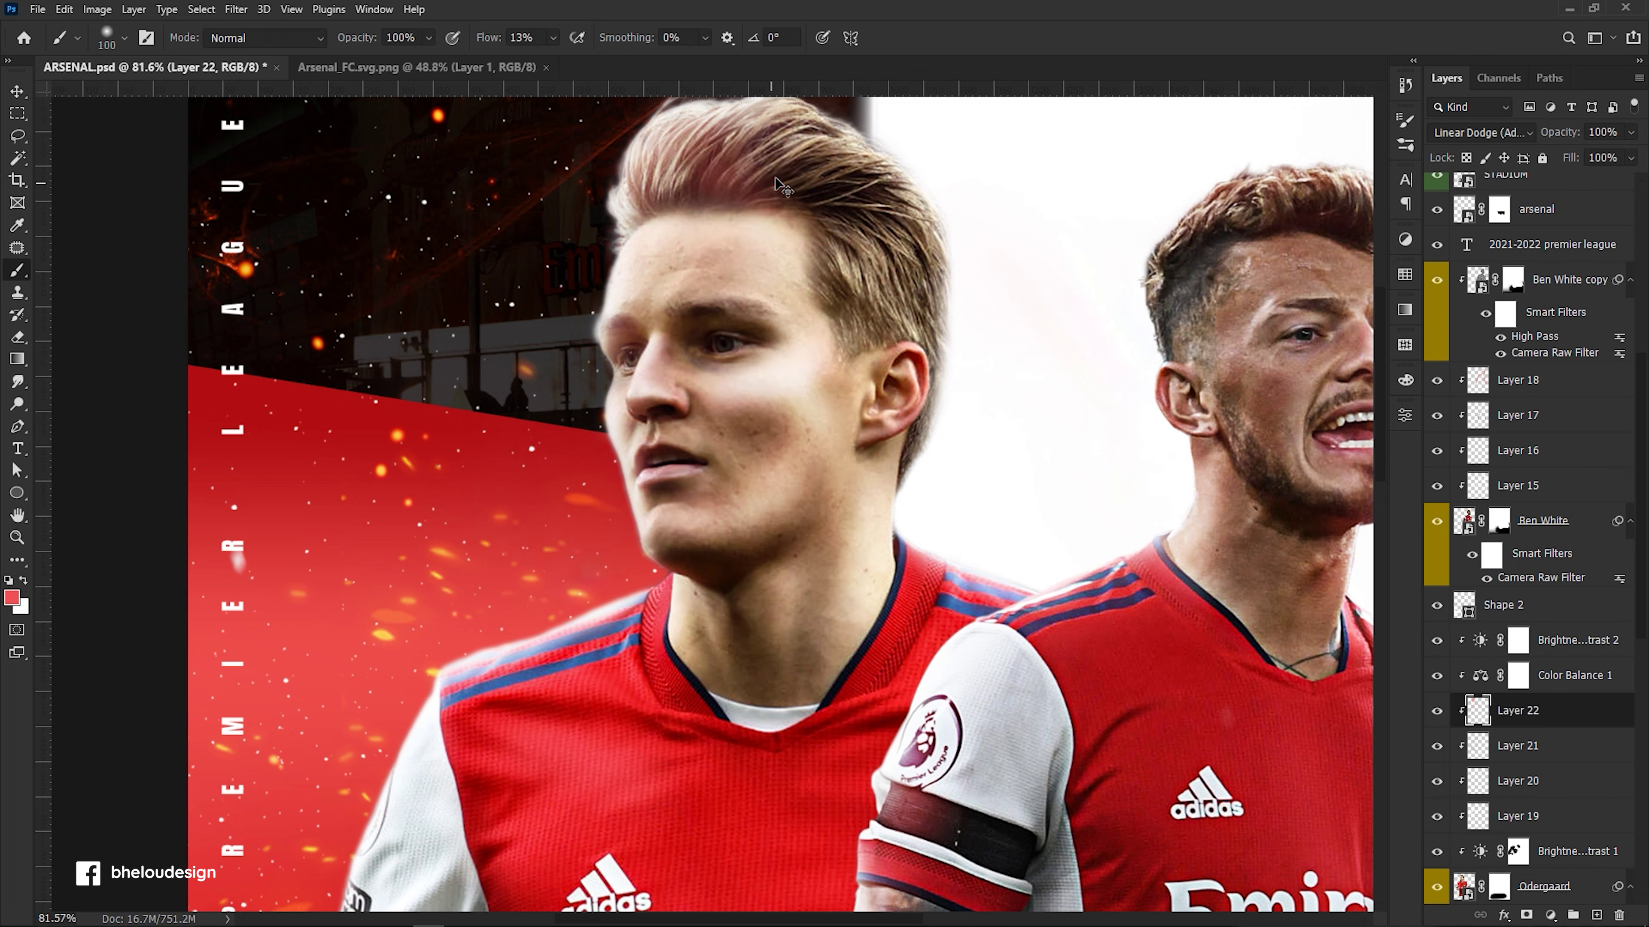
# Tint the top of Odegaard's hair with a pinker glow.
pyautogui.scroll(2, 860, 166)
pyautogui.moveTo(860, 166); pyautogui.dragTo(714, 192)
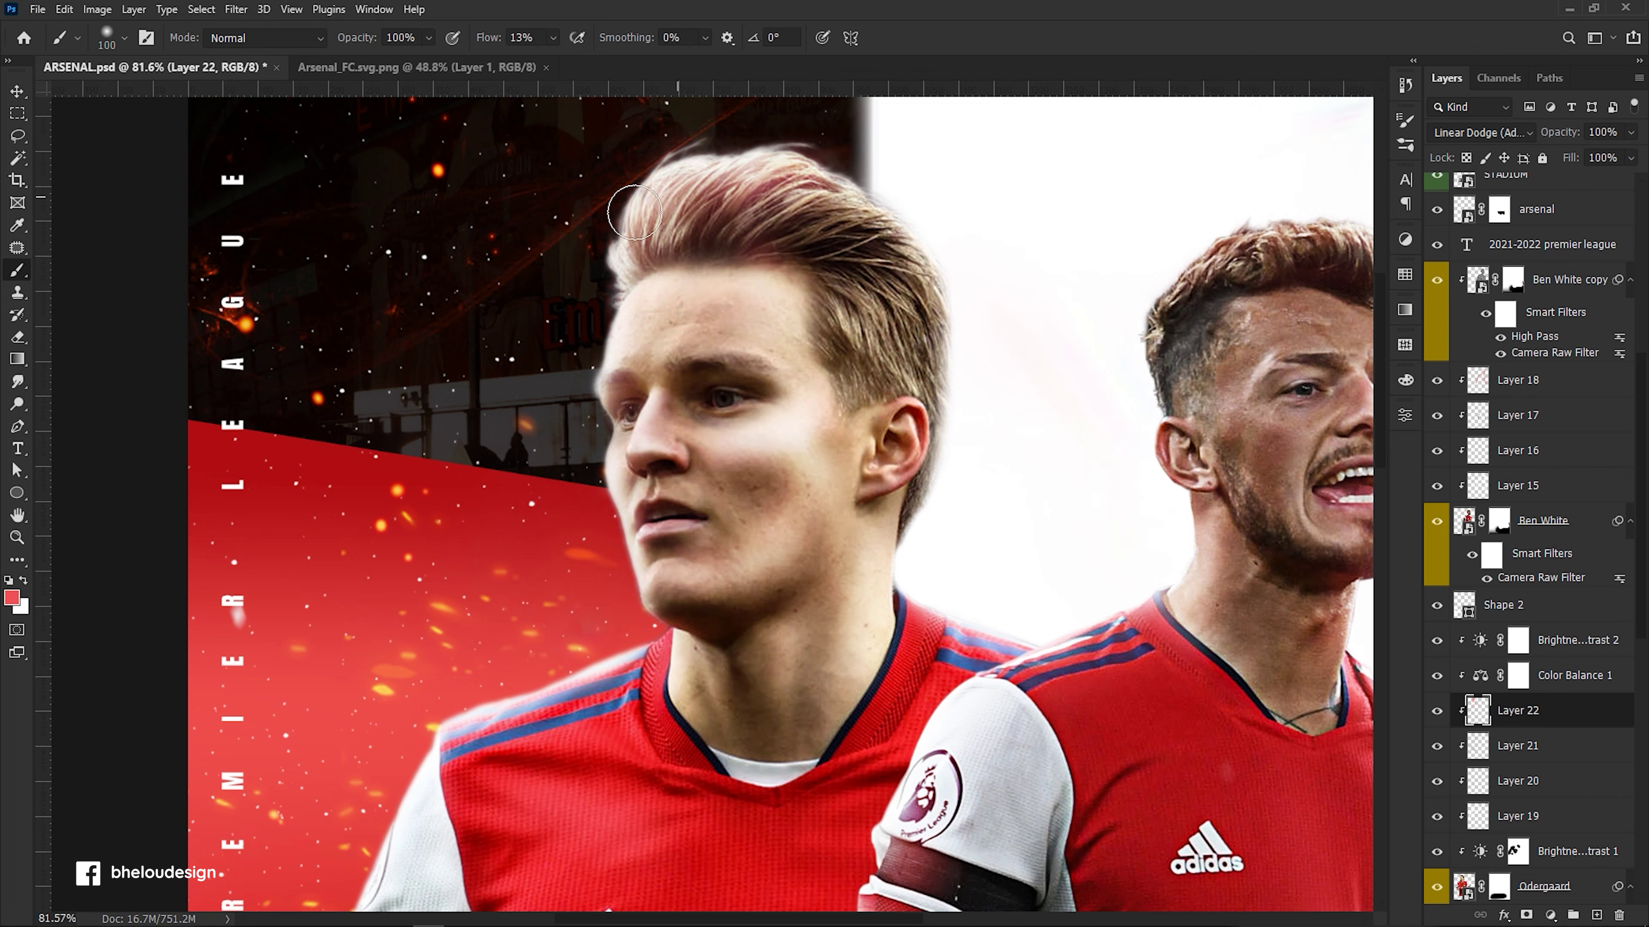
pyautogui.moveTo(837, 195); pyautogui.dragTo(688, 247)
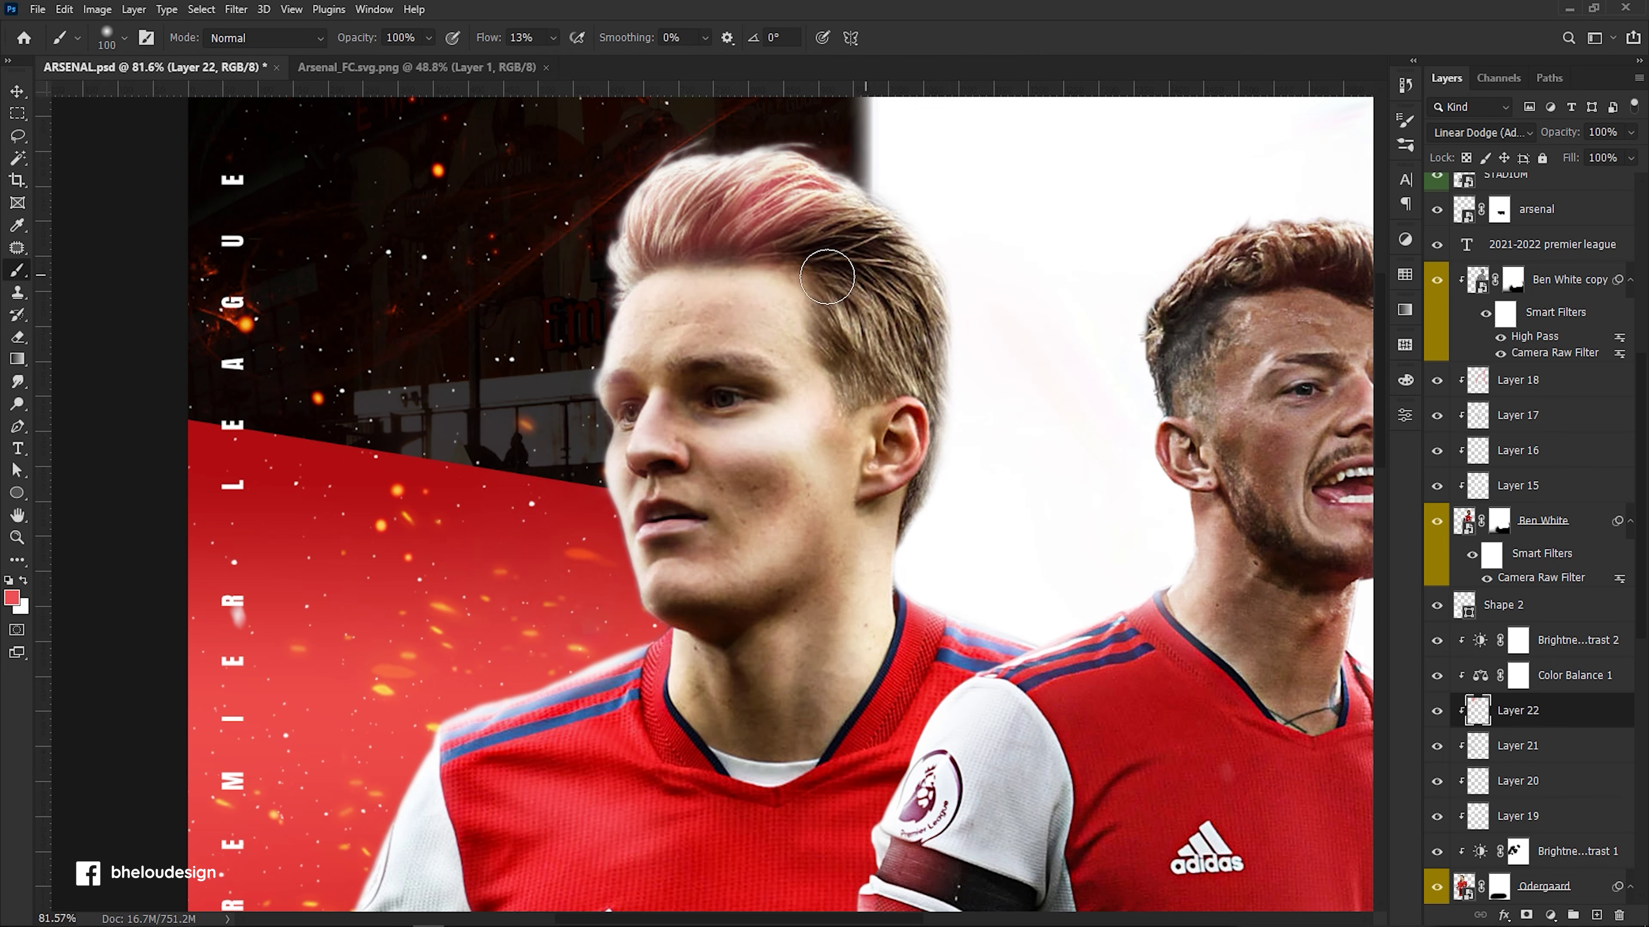
pyautogui.scroll(1, 809, 239)
# Erase excess pink from the hair and forehead, then lightly repaint the hair glow.
pyautogui.press('e')
pyautogui.press(']')
pyautogui.press(']')
pyautogui.moveTo(843, 253); pyautogui.dragTo(688, 220)
pyautogui.hotkey('ctrl', 'z')
pyautogui.moveTo(785, 247)
pyautogui.mouseDown()
pyautogui.moveTo(730, 262)
pyautogui.moveTo(743, 216)
pyautogui.mouseUp()
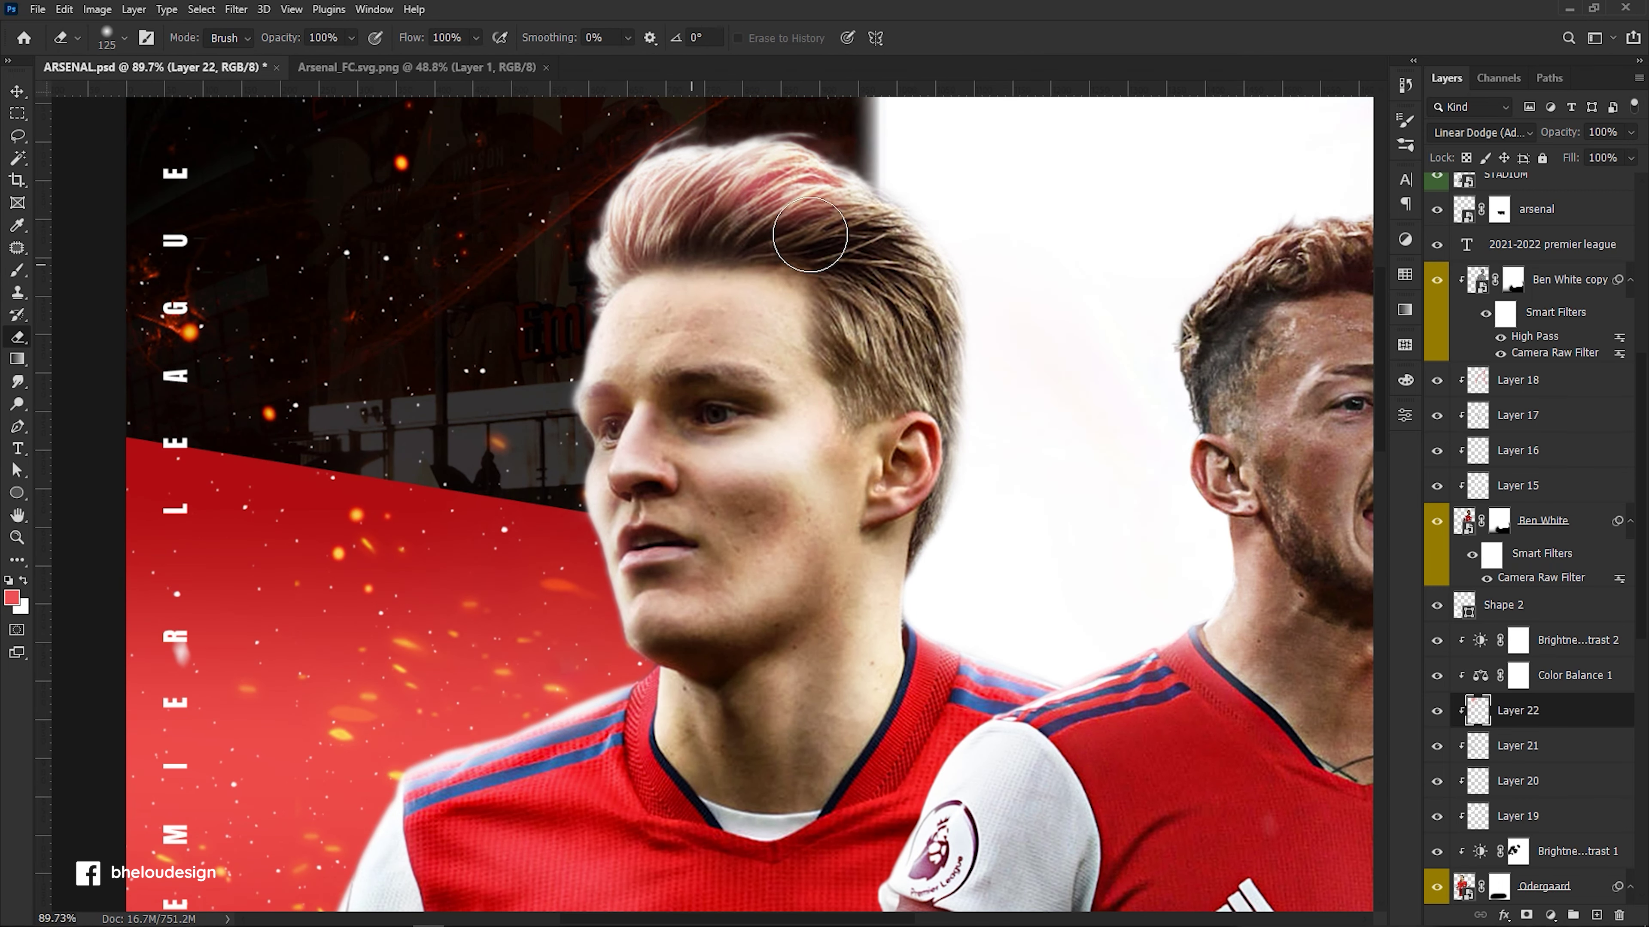
pyautogui.press('b')
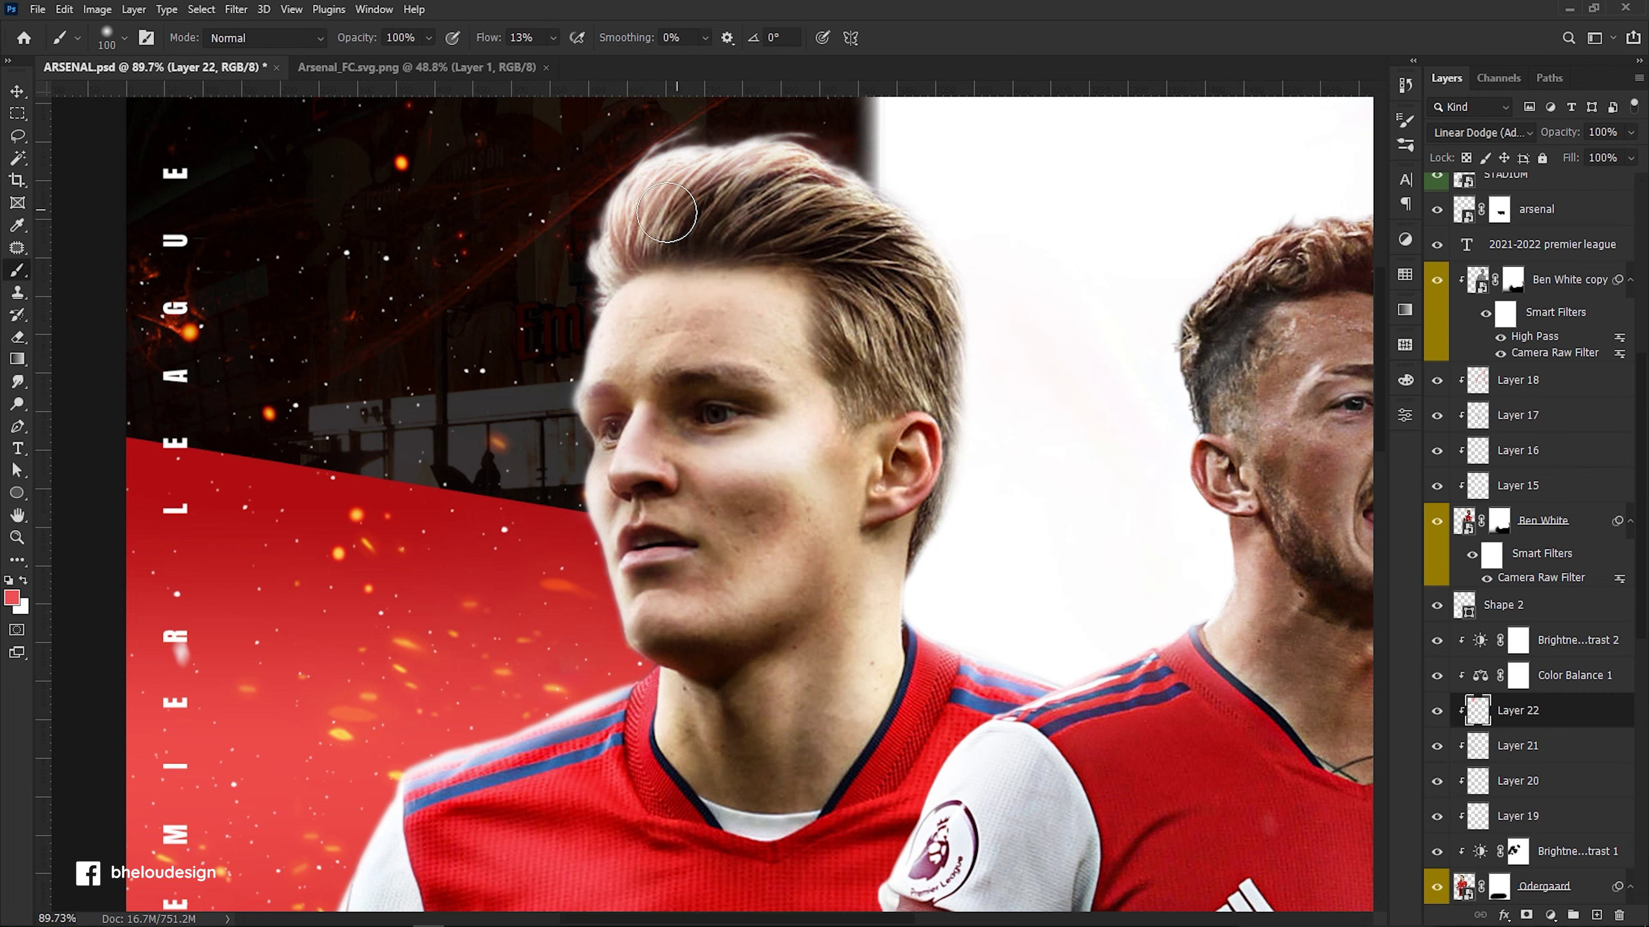
pyautogui.moveTo(649, 214); pyautogui.dragTo(863, 188)
pyautogui.scroll(-5, 788, 241)
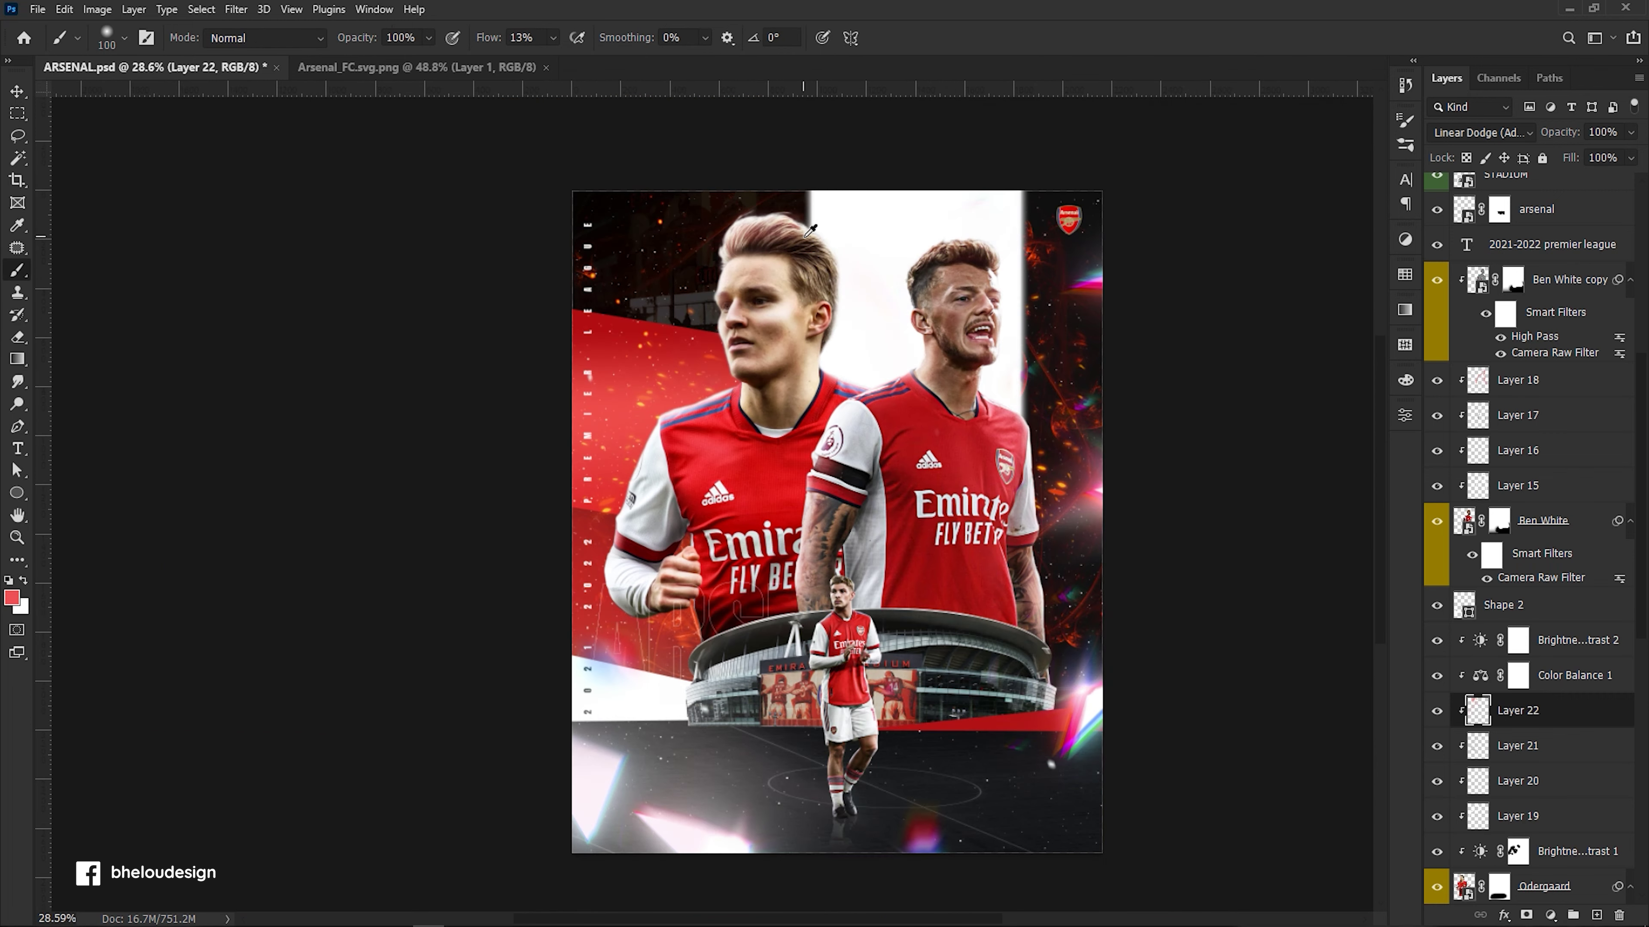
# Lower the brush flow to 8% and paint the top of the hair pinker.
pyautogui.scroll(3, 810, 228)
pyautogui.scroll(2, 810, 229)
pyautogui.click(553, 38)
pyautogui.moveTo(549, 59); pyautogui.dragTo(546, 60)
pyautogui.moveTo(747, 285)
pyautogui.mouseDown()
pyautogui.moveTo(565, 292)
pyautogui.moveTo(843, 272)
pyautogui.moveTo(778, 327)
pyautogui.moveTo(859, 279)
pyautogui.moveTo(901, 316)
pyautogui.mouseUp()
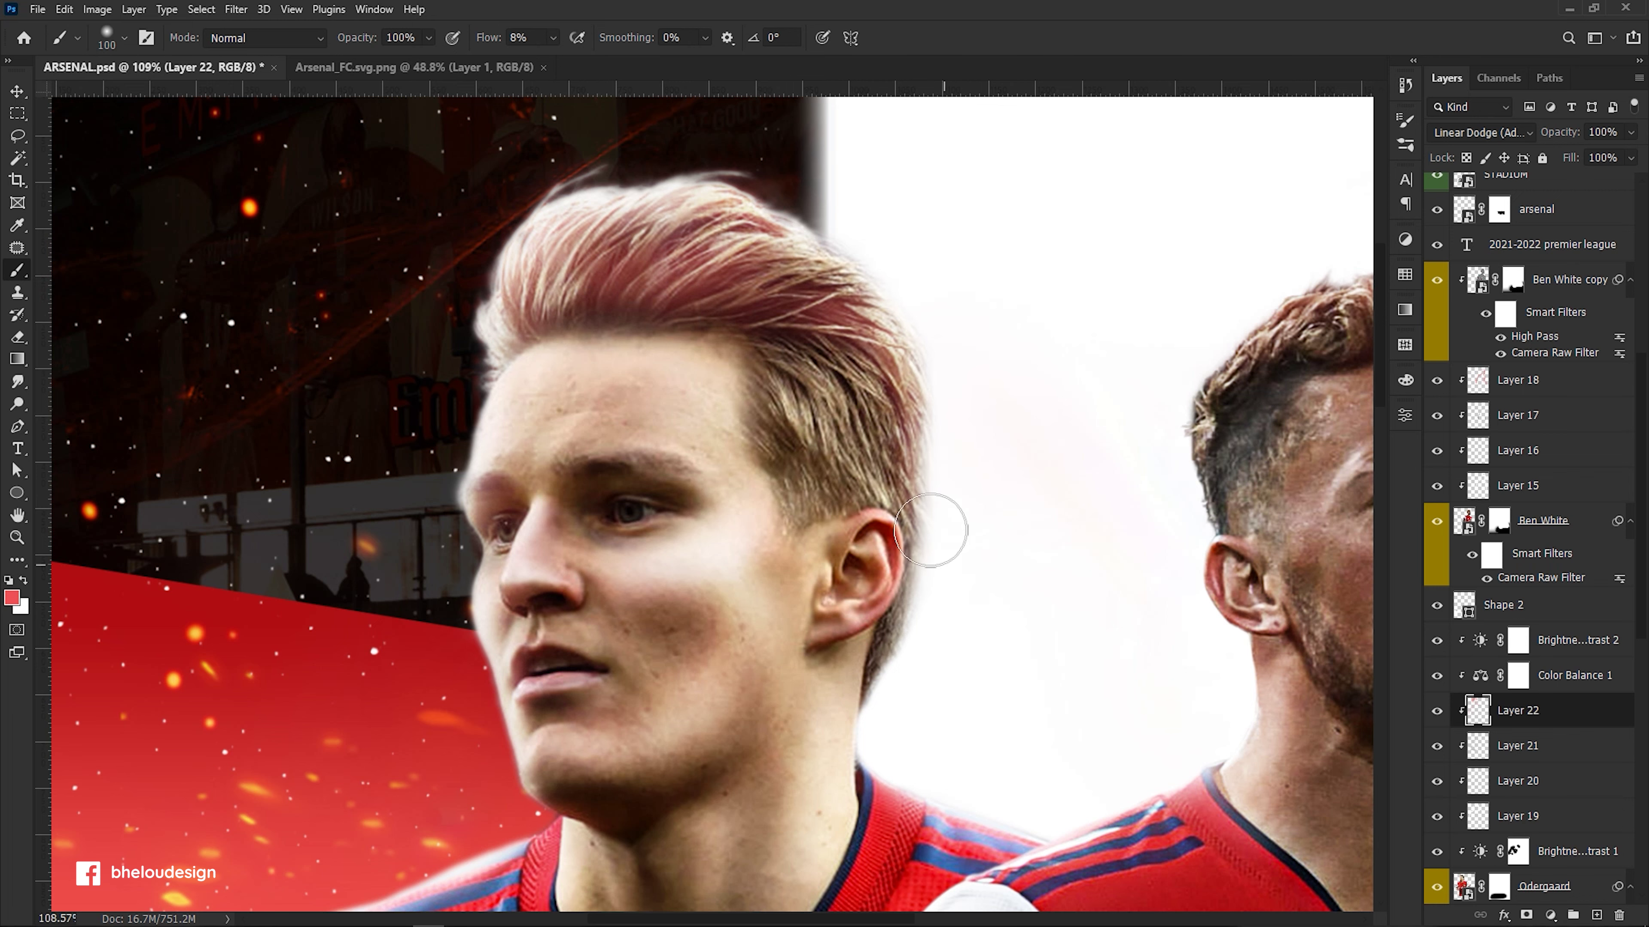
pyautogui.scroll(-1, 834, 493)
pyautogui.scroll(-3, 834, 494)
pyautogui.scroll(3, 829, 426)
# Erase the pink tint from Odegaard's hair, undoing an extra reddish brush stroke.
pyautogui.press('e')
pyautogui.moveTo(844, 389)
pyautogui.mouseDown()
pyautogui.moveTo(681, 364)
pyautogui.moveTo(584, 376)
pyautogui.moveTo(747, 356)
pyautogui.moveTo(844, 376)
pyautogui.moveTo(863, 455)
pyautogui.moveTo(658, 384)
pyautogui.mouseUp()
pyautogui.scroll(-1, 736, 363)
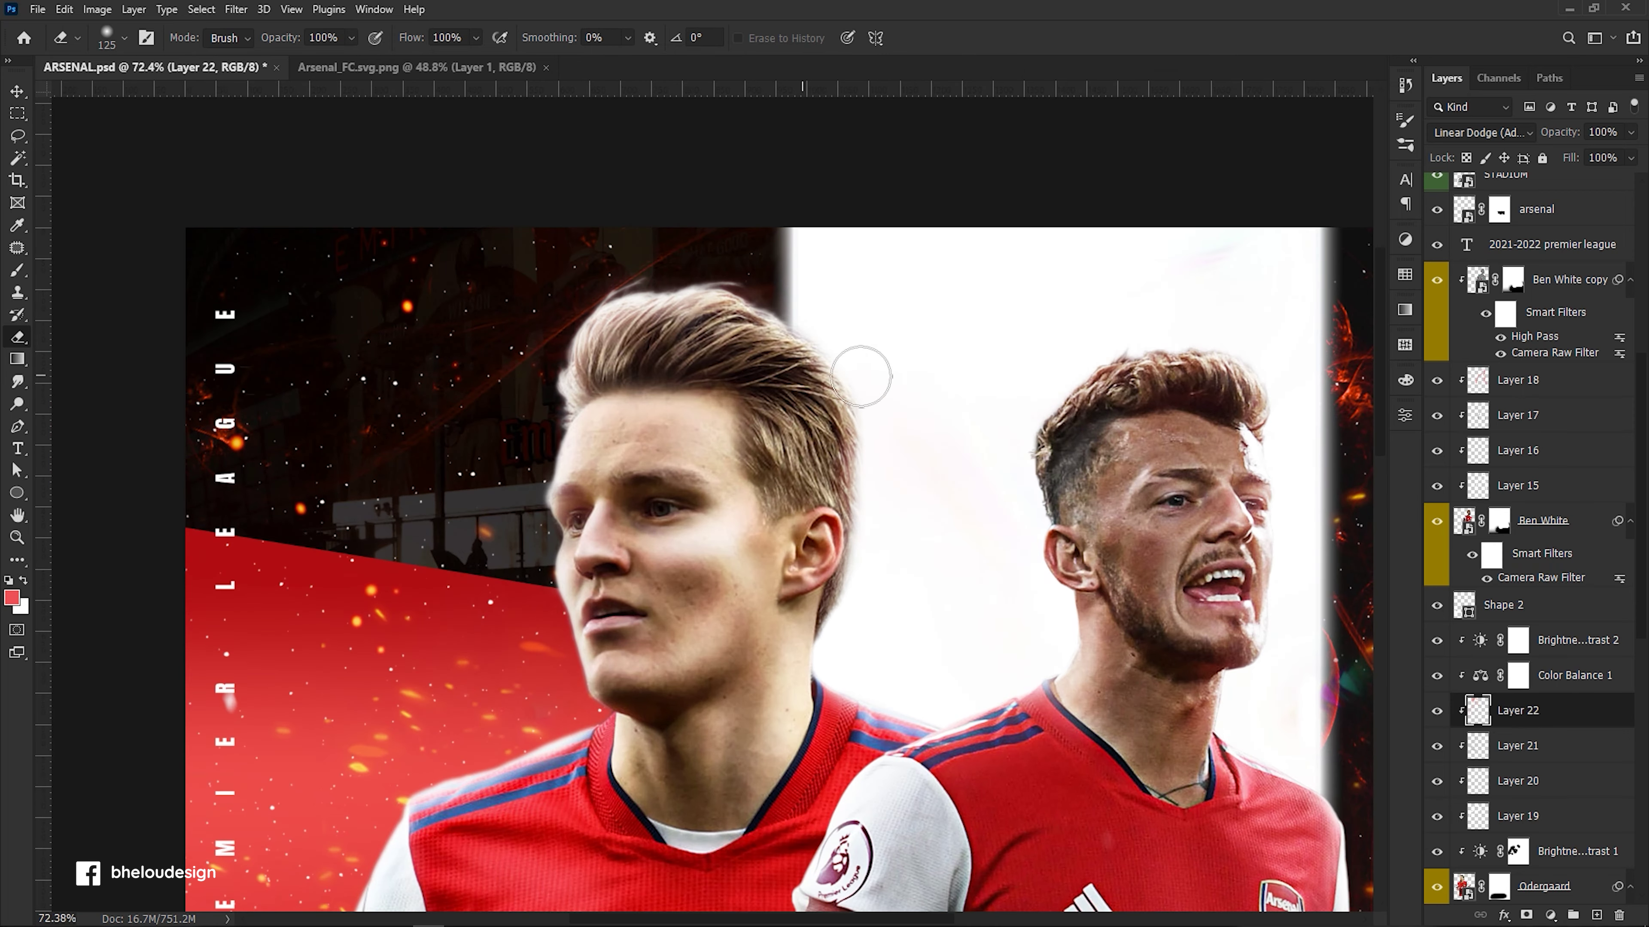
pyautogui.press('b')
pyautogui.moveTo(775, 439)
pyautogui.mouseDown()
pyautogui.moveTo(799, 467)
pyautogui.moveTo(768, 408)
pyautogui.mouseUp()
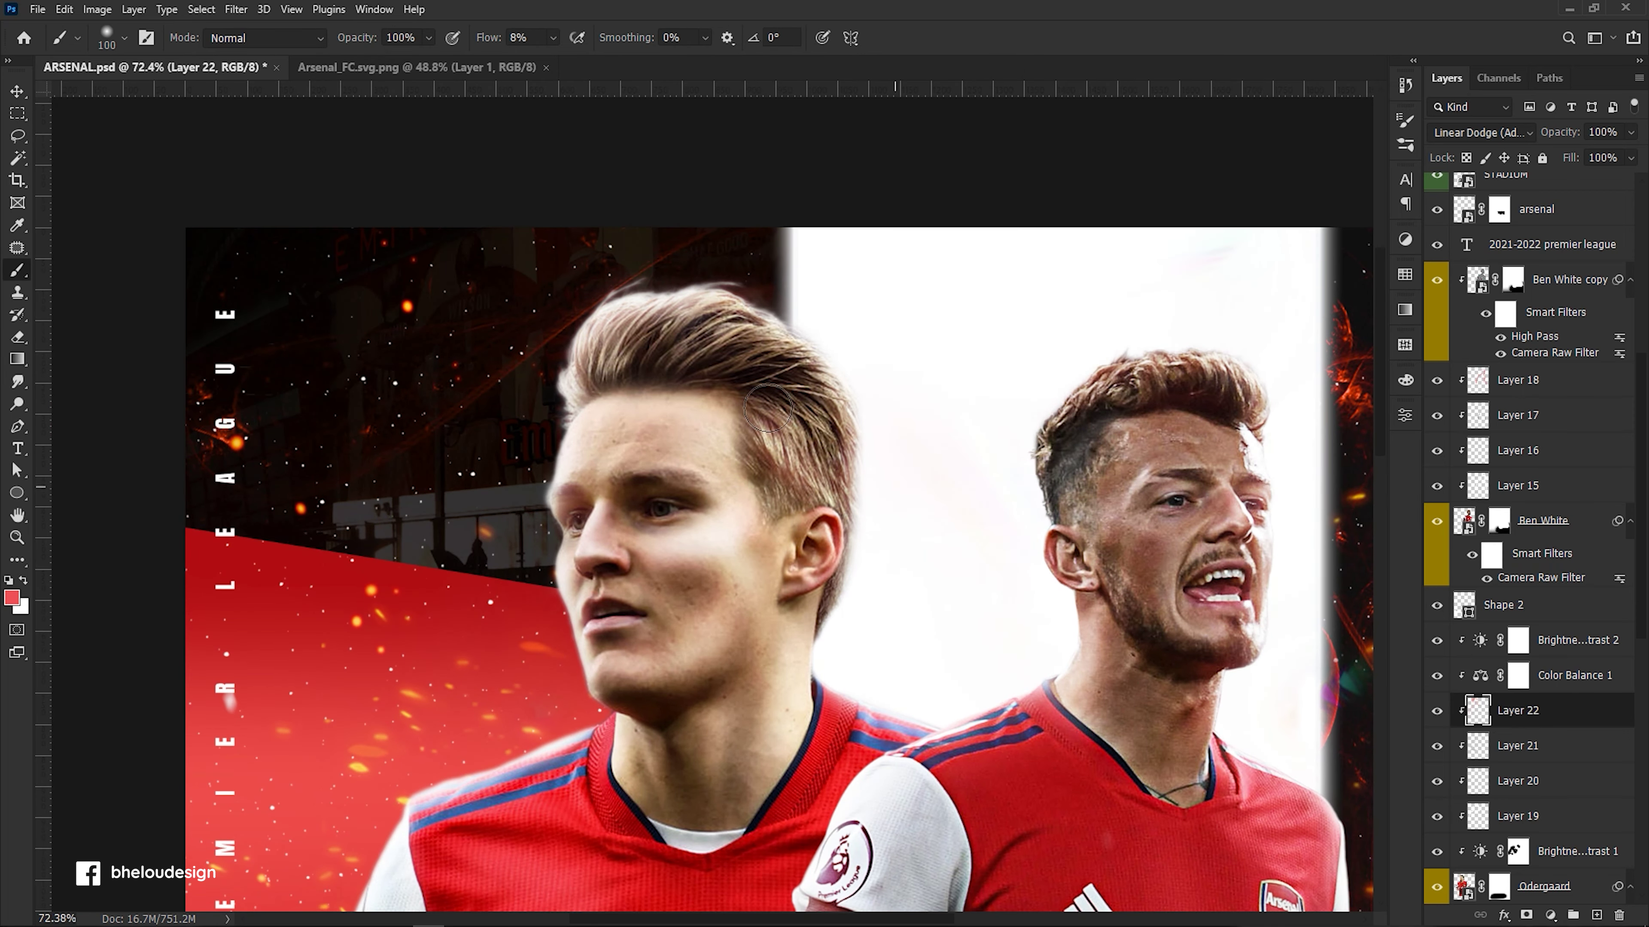
pyautogui.hotkey('ctrl', 'z')
pyautogui.scroll(-2, 873, 484)
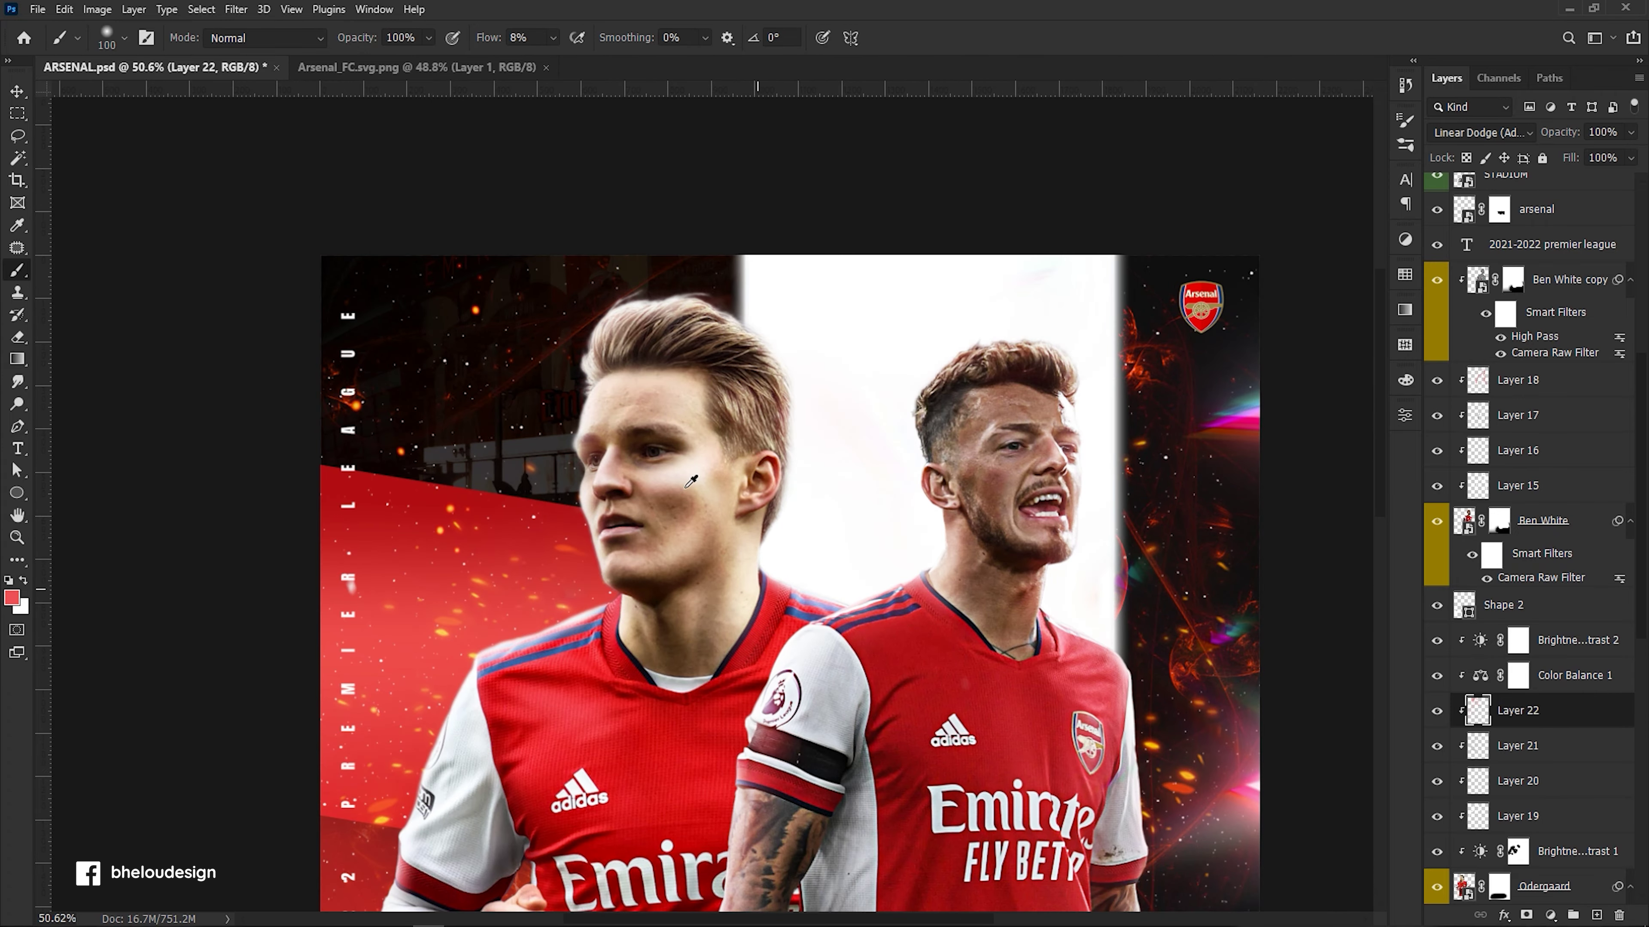
pyautogui.scroll(-2, 691, 482)
pyautogui.scroll(7, 729, 362)
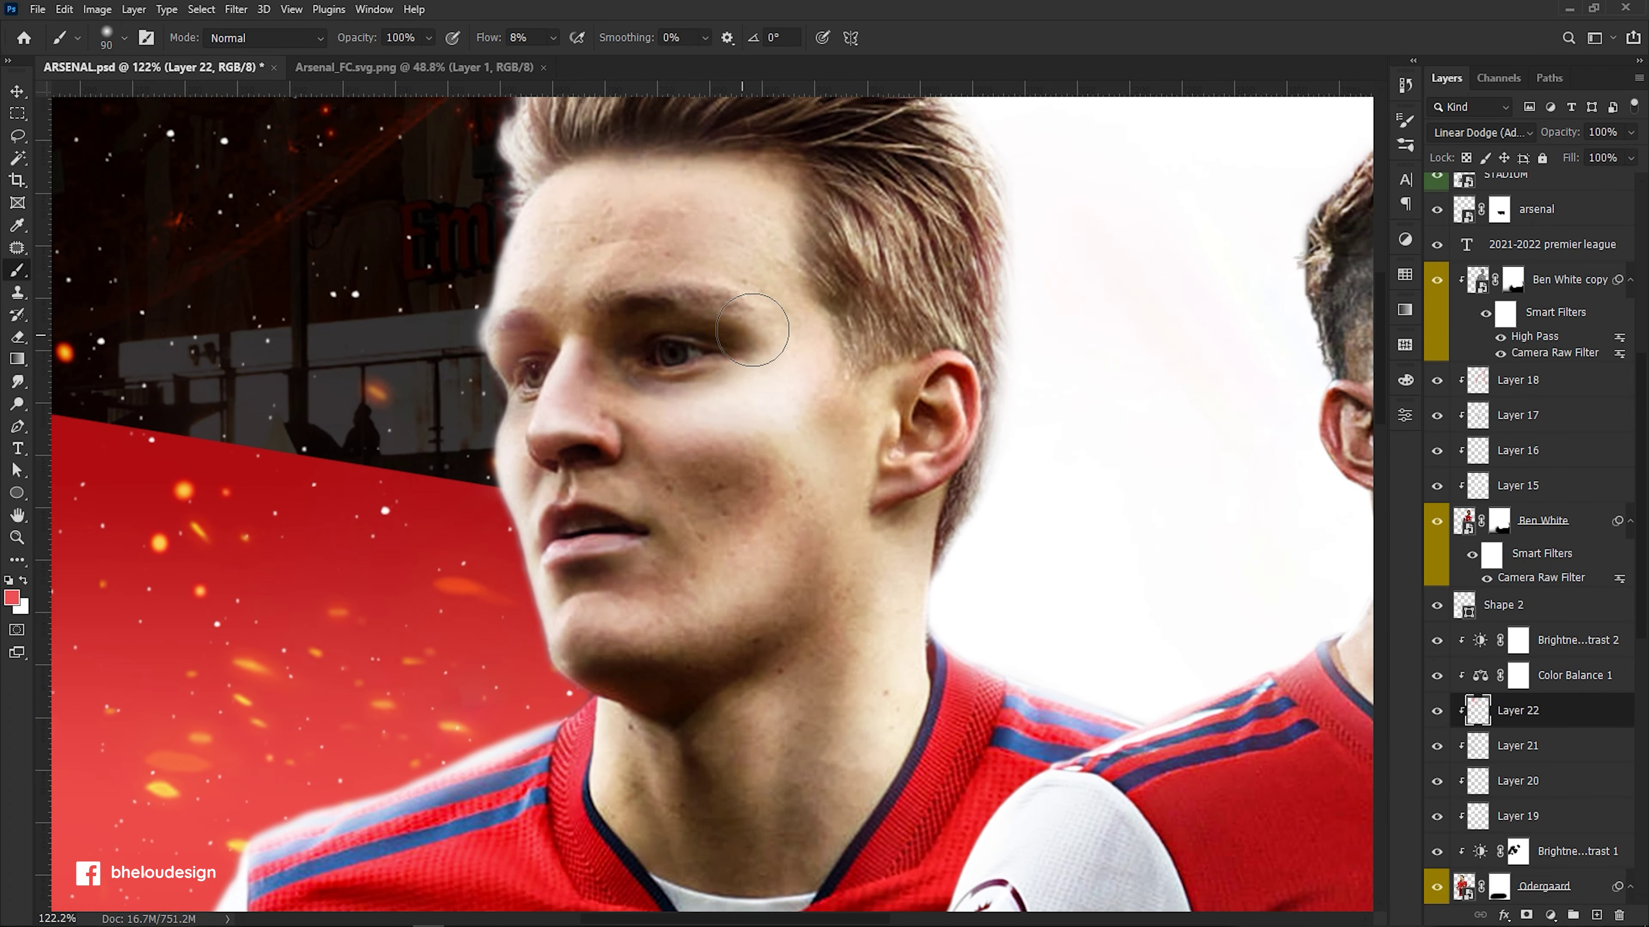
pyautogui.scroll(-3, 736, 368)
pyautogui.scroll(-2, 610, 462)
# Duplicate the Odergaard photo layer and place the copy below Shape 2.
pyautogui.press('v')
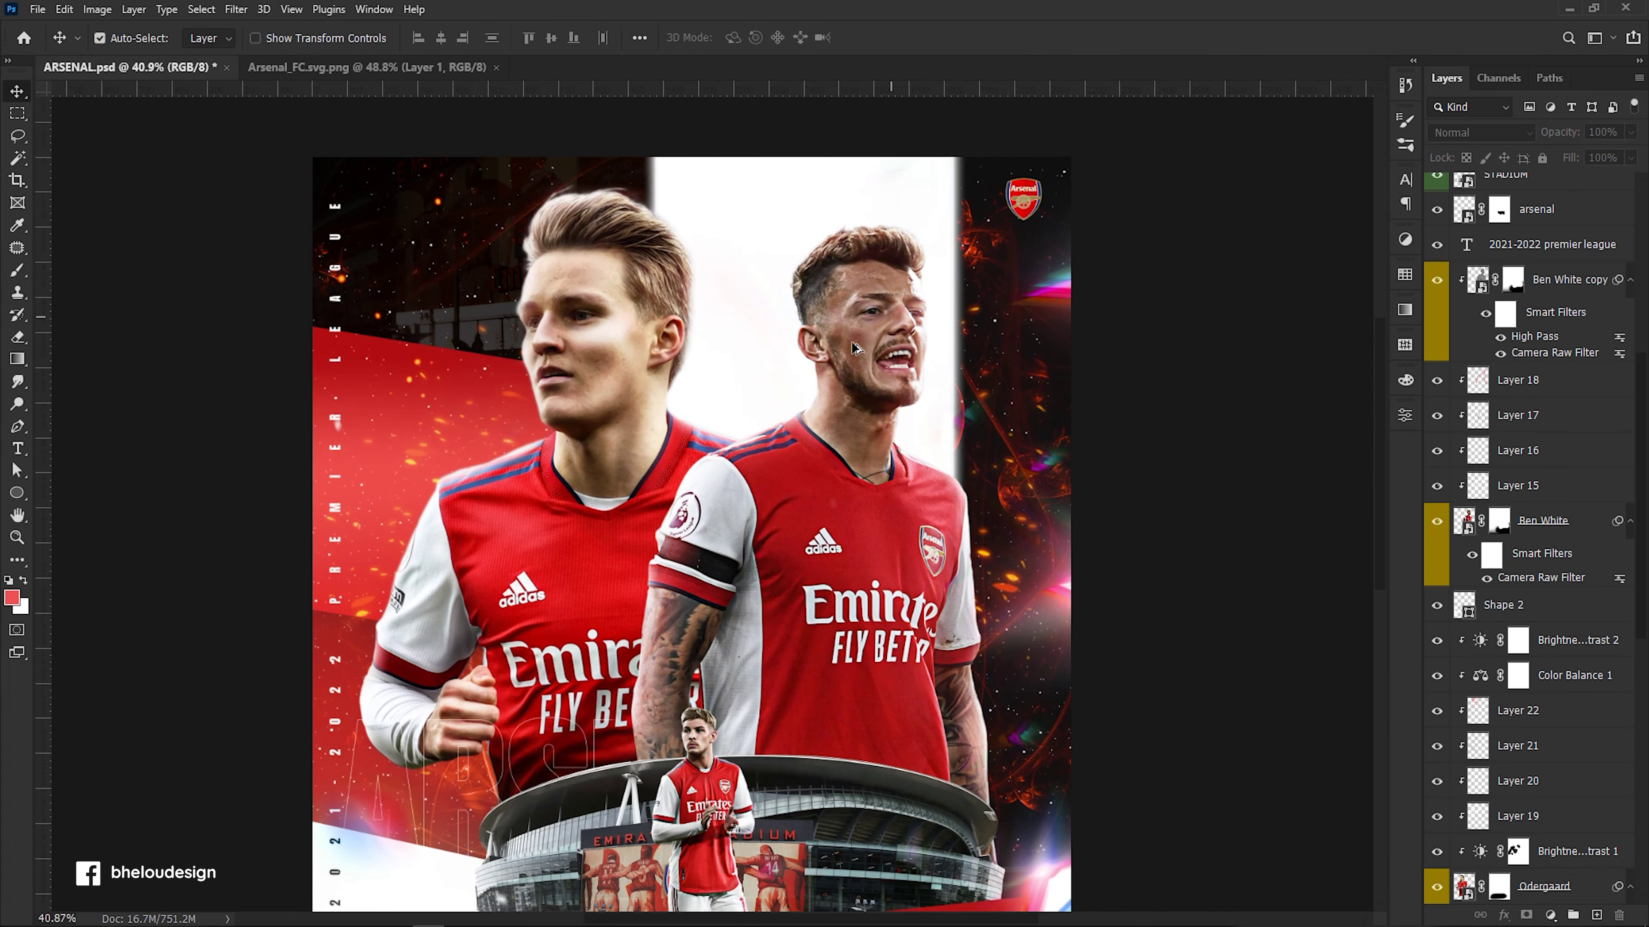
pyautogui.scroll(3, 881, 370)
pyautogui.scroll(-6, 779, 370)
pyautogui.click(1518, 745)
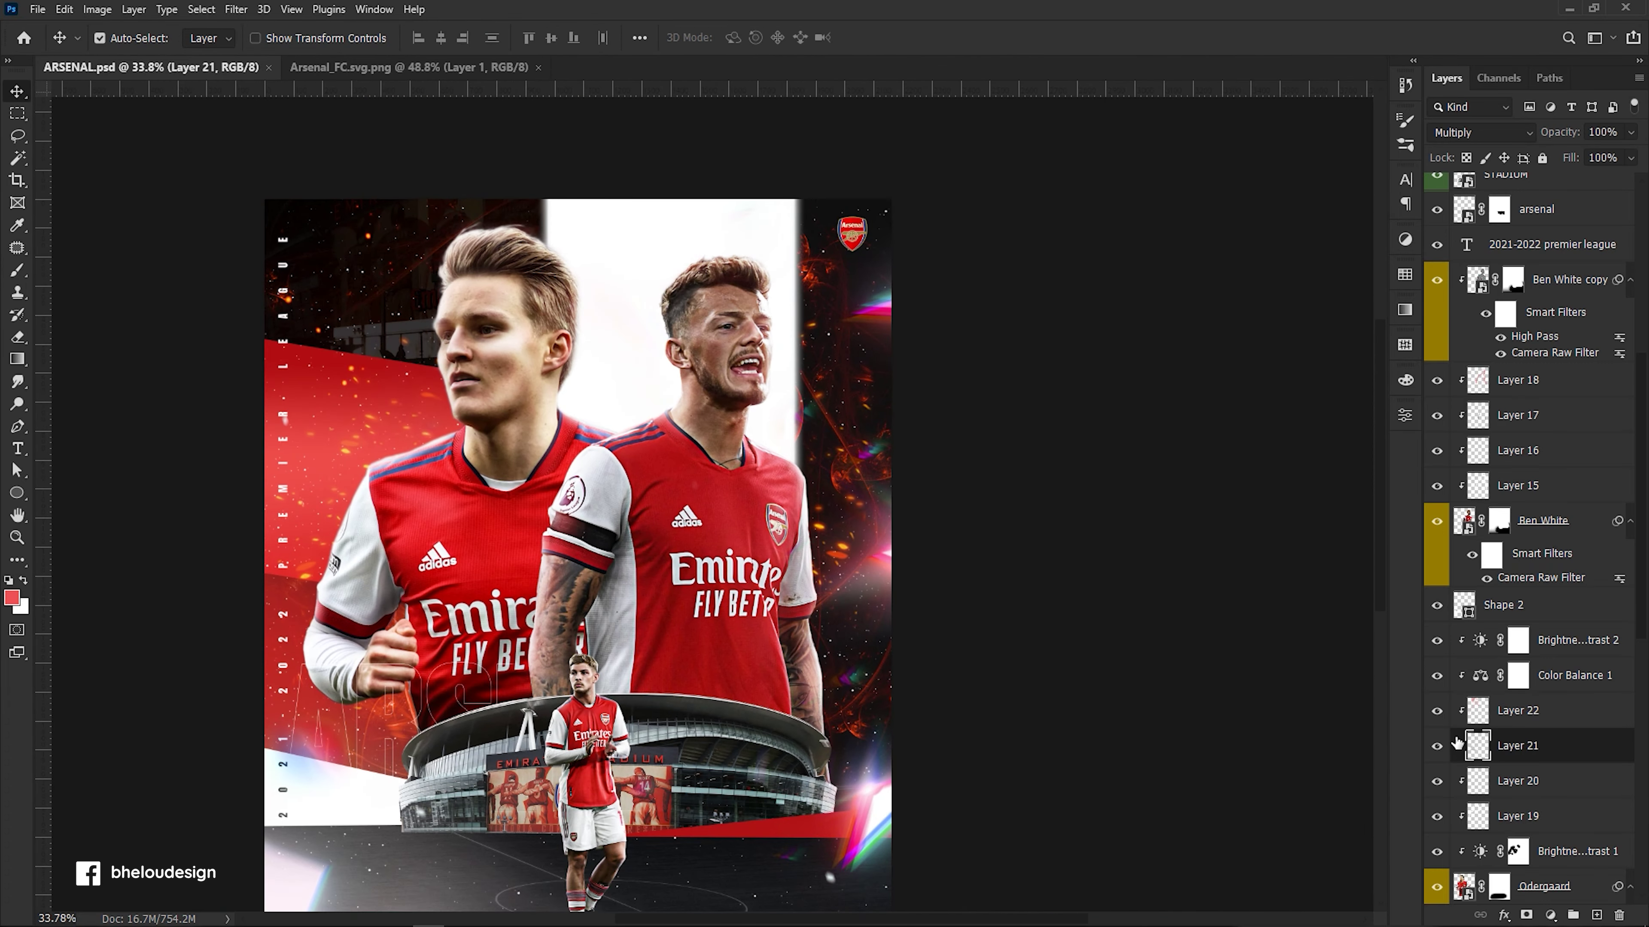
pyautogui.scroll(-2, 1525, 780)
pyautogui.moveTo(1531, 810); pyautogui.dragTo(1566, 595)
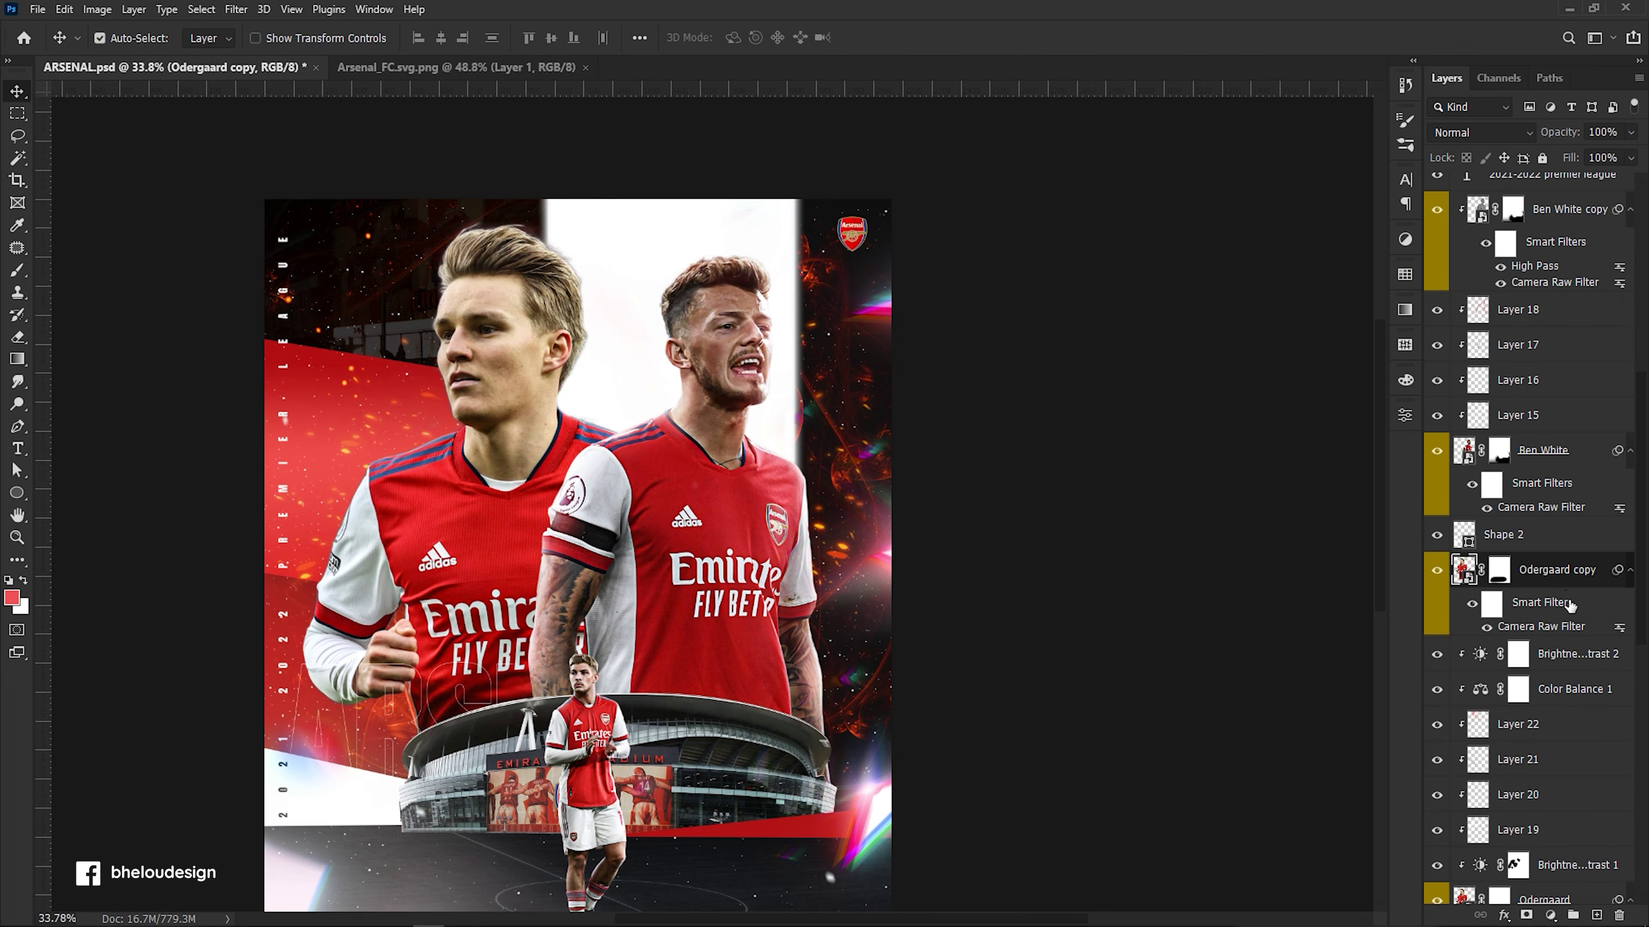
# Apply High Pass to the copy and set it to Overlay at 80% opacity.
pyautogui.click(236, 9)
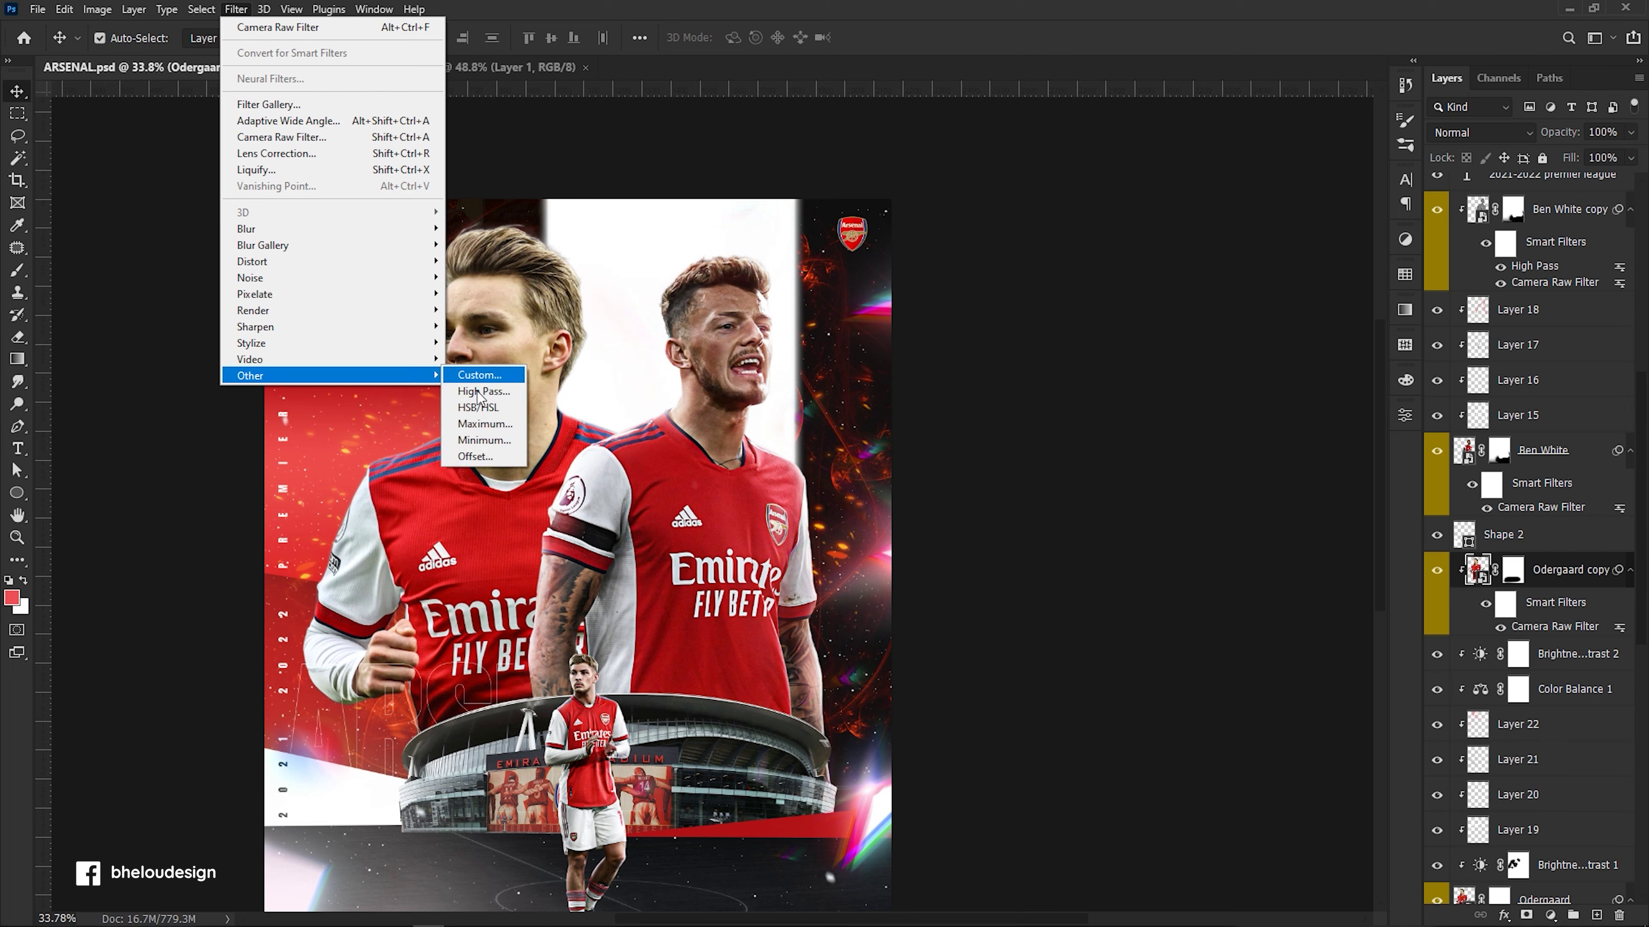
pyautogui.click(476, 383)
pyautogui.press('Return')
pyautogui.click(1480, 132)
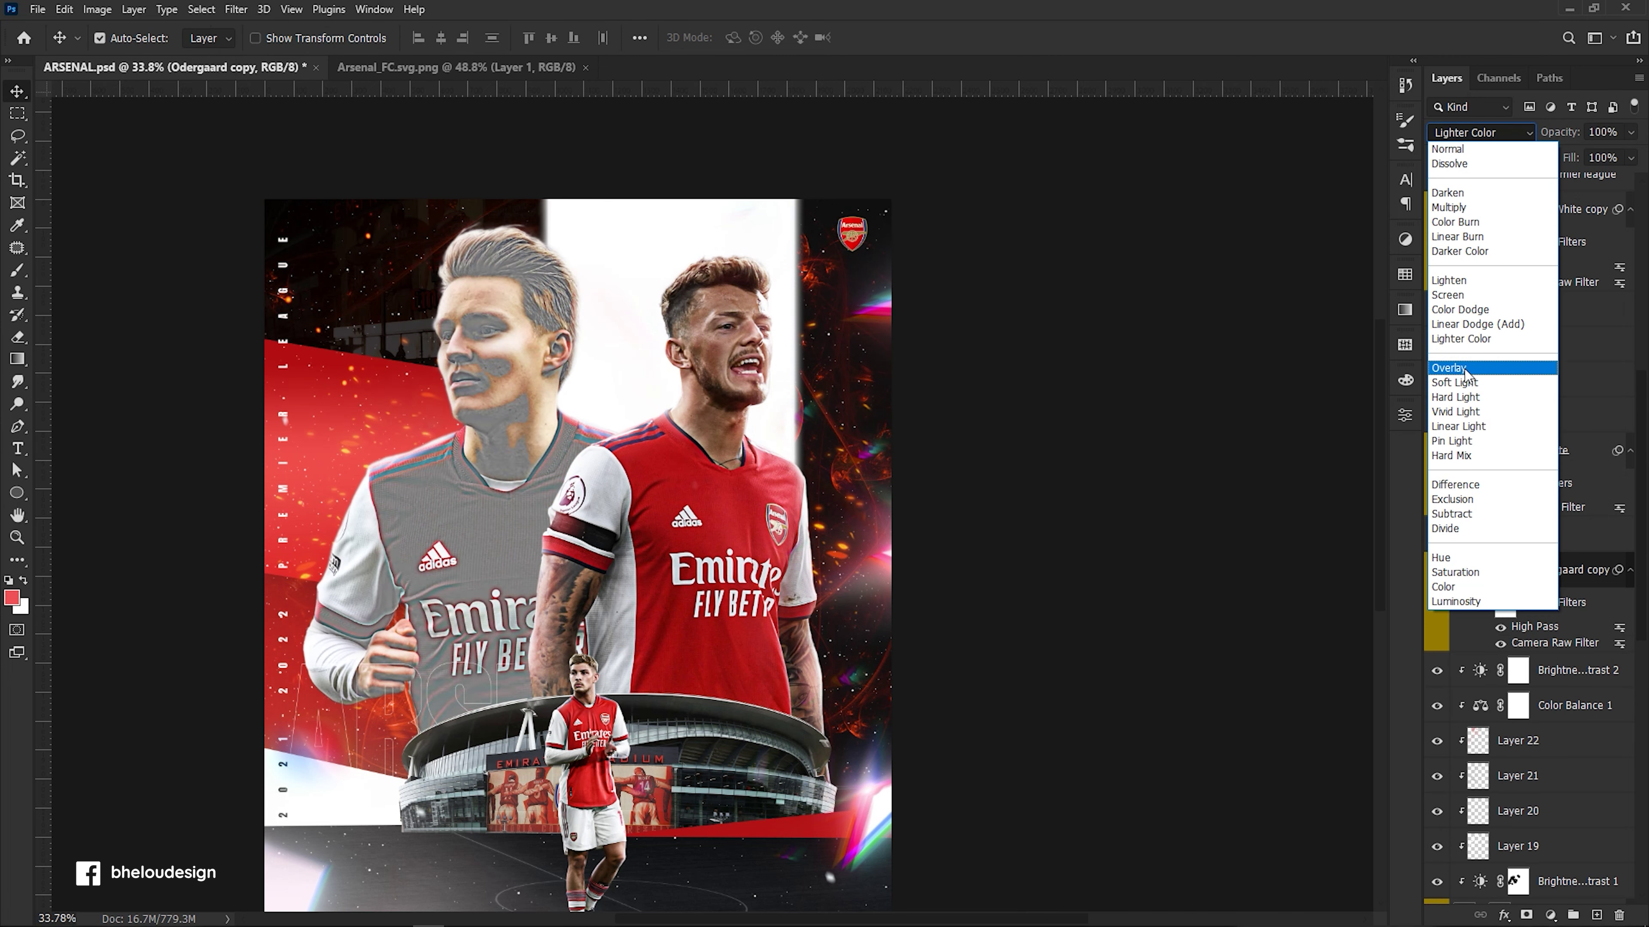
pyautogui.click(1464, 362)
pyautogui.write('80')
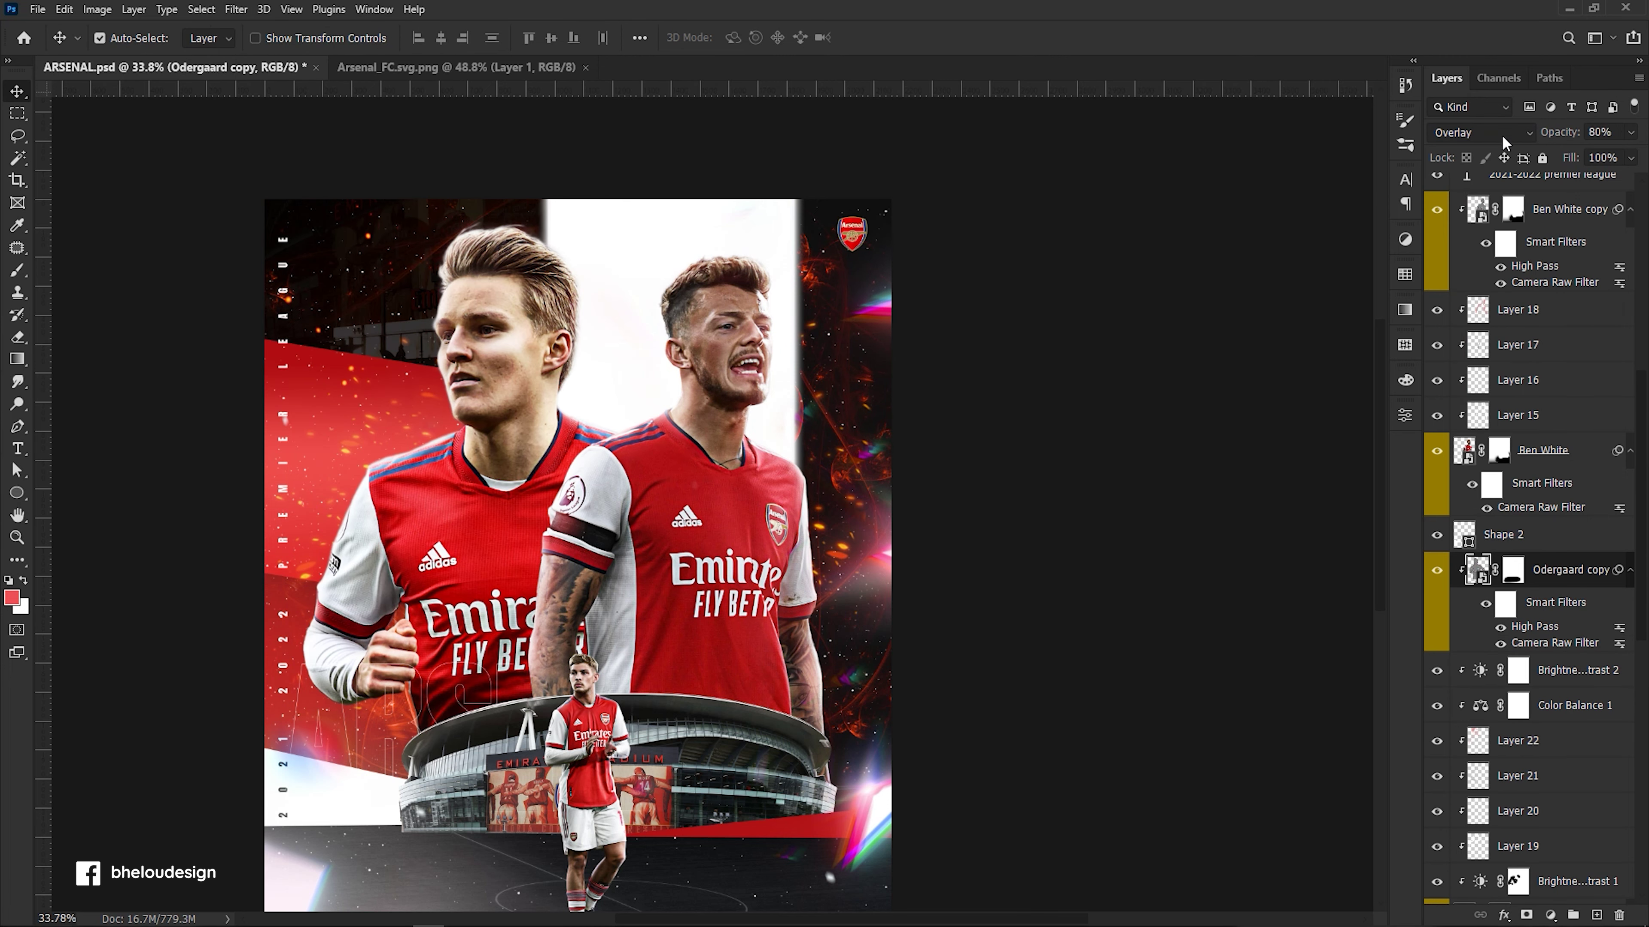
pyautogui.scroll(-3, 1564, 736)
pyautogui.keyDown('shift'); pyautogui.click(1567, 758); pyautogui.keyUp('shift')
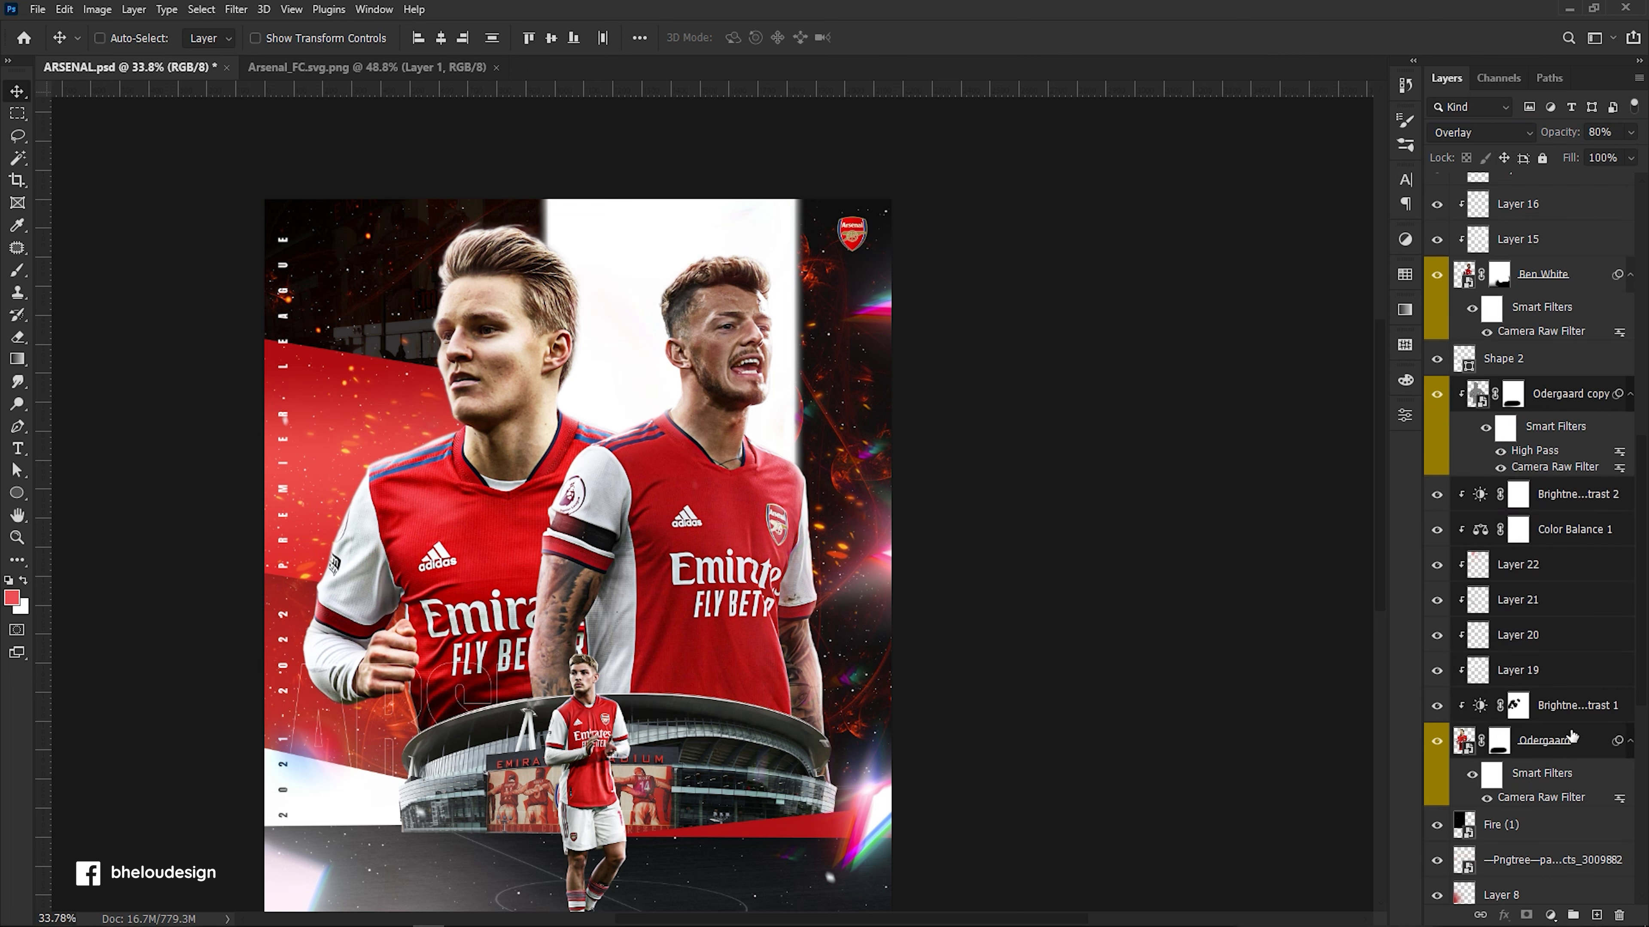
# Group the Odegaard layers as 'Odergaard' and give the group an orange label.
pyautogui.hotkey('ctrl', 'g')
pyautogui.write('Oderg')
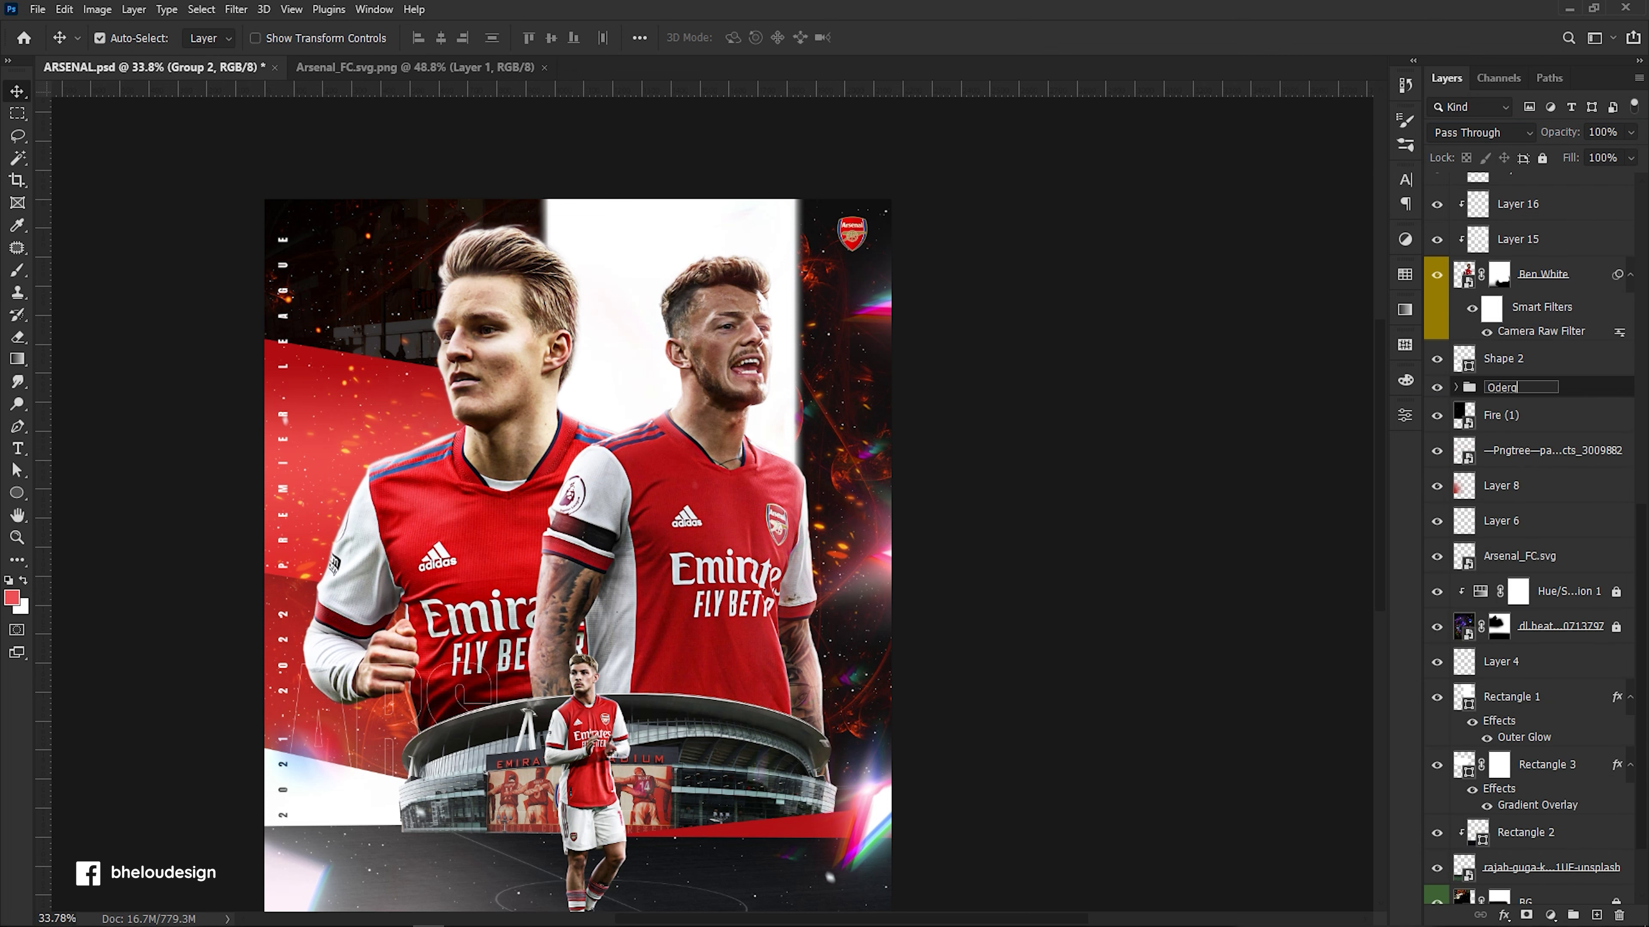
pyautogui.write('ard')
pyautogui.press('Return')
pyautogui.rightClick(1519, 387)
pyautogui.click(1405, 846)
pyautogui.scroll(5, 1560, 406)
# Group the Ben White layers as 'Ben White' with a yellow colour label.
pyautogui.click(1545, 556)
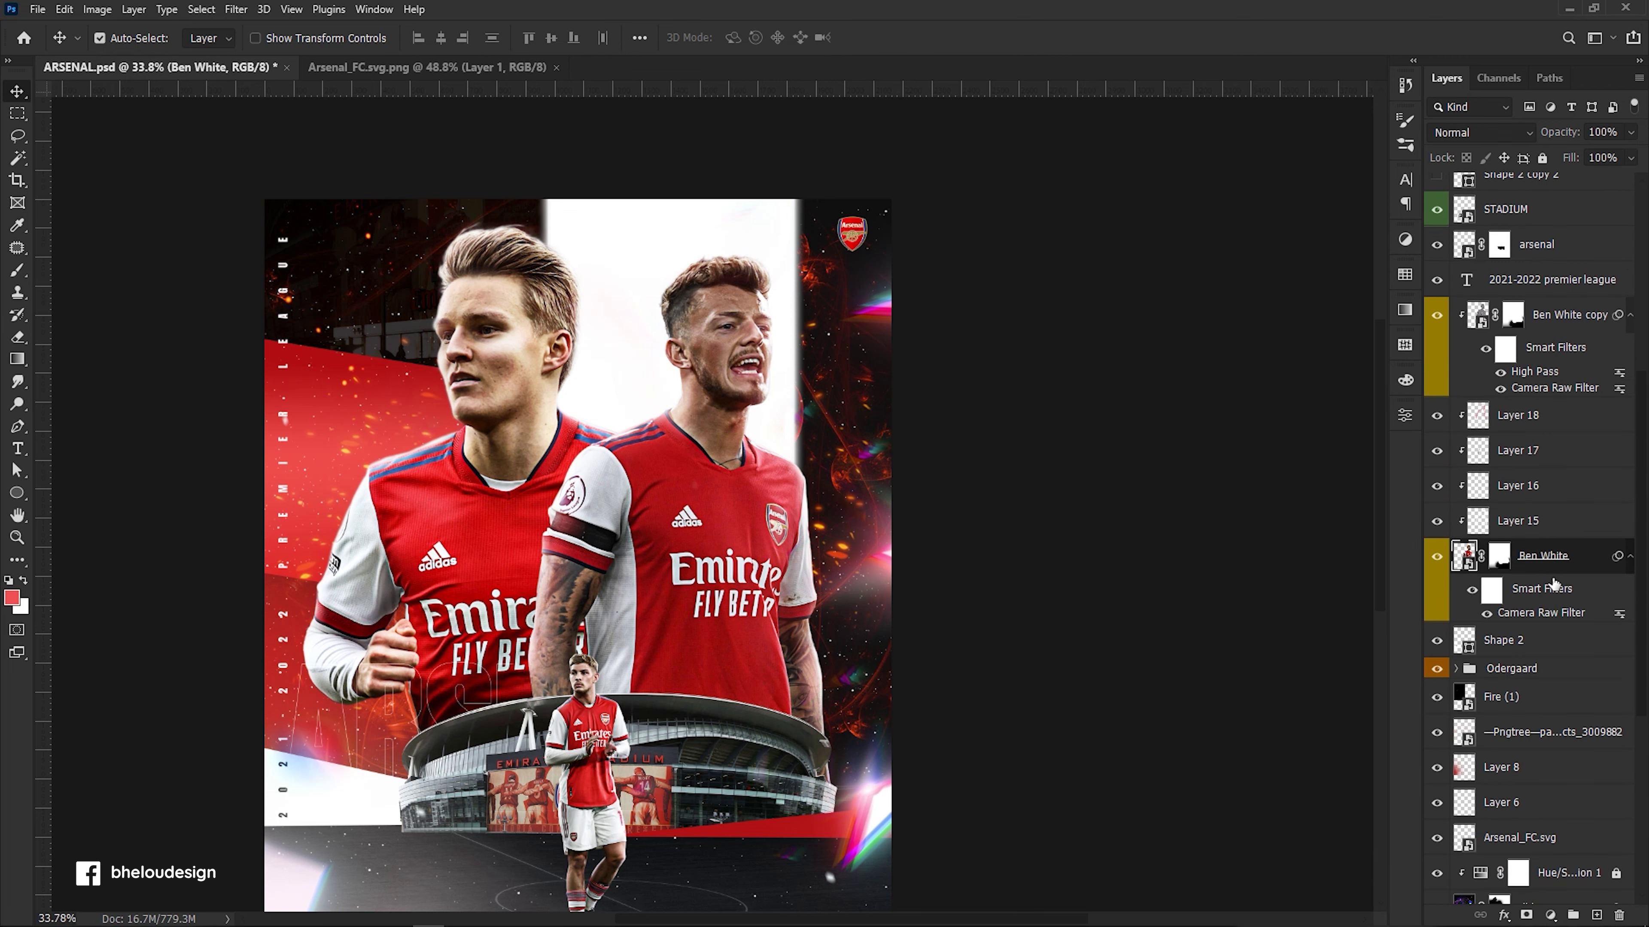
pyautogui.scroll(3, 1558, 559)
pyautogui.keyDown('shift'); pyautogui.click(1563, 495); pyautogui.keyUp('shift')
pyautogui.hotkey('ctrl', 'g')
pyautogui.doubleClick(1503, 485)
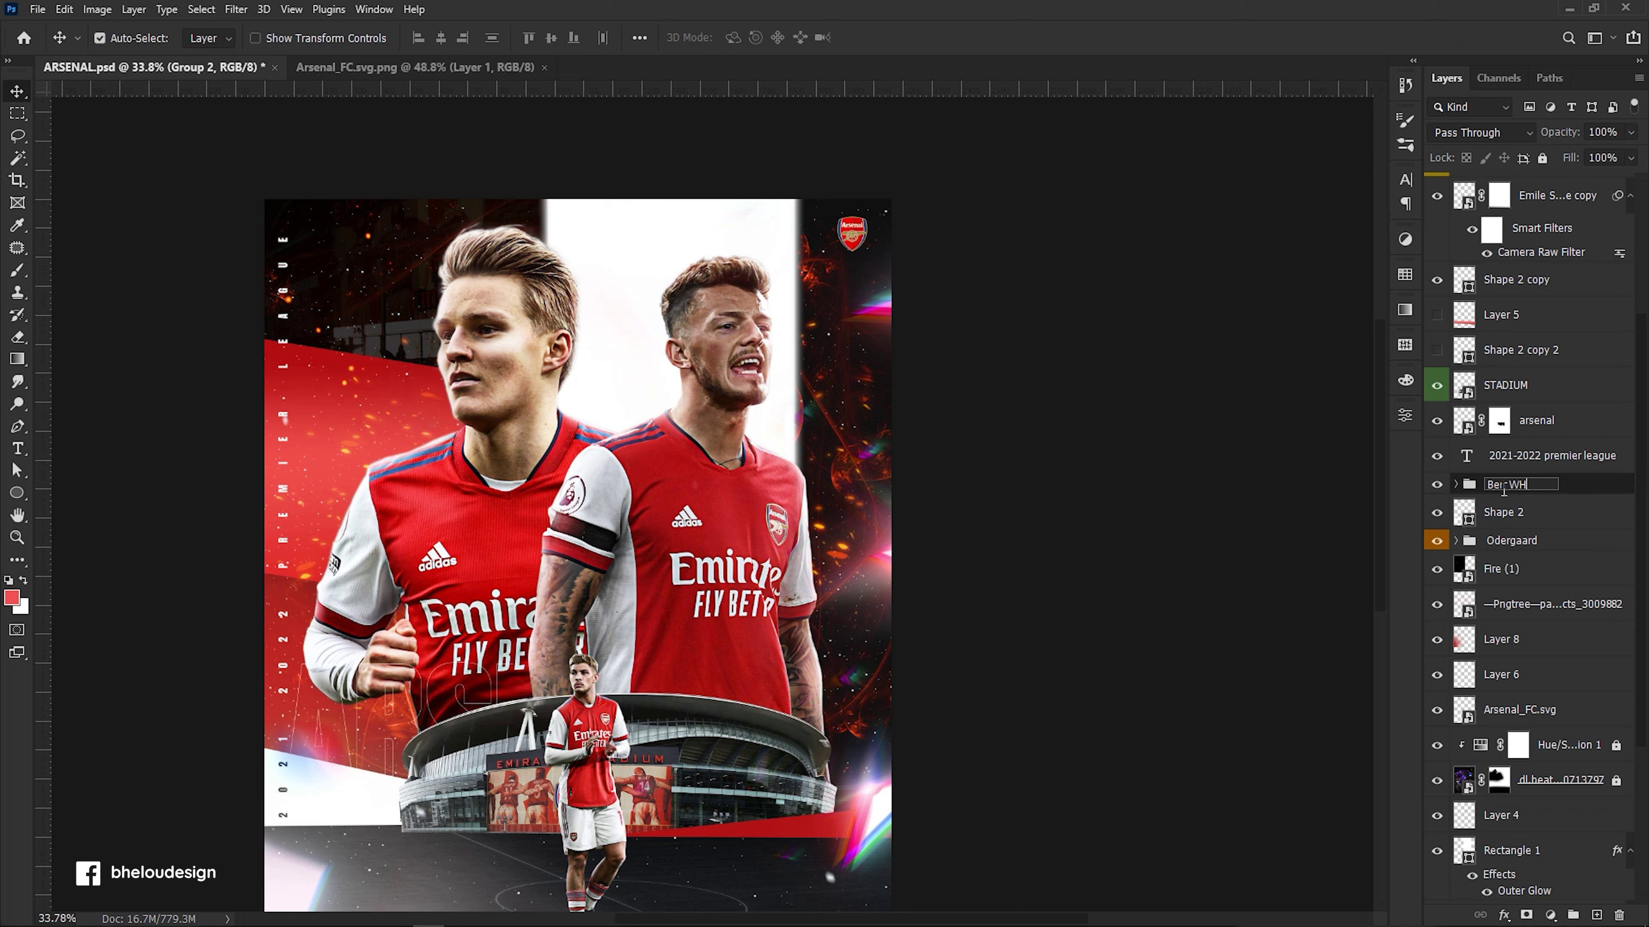
pyautogui.press('Return')
pyautogui.rightClick(1505, 487)
pyautogui.click(1395, 859)
# Unlock the BG layer and group the layers from Fire (1) to BG as 'BG'.
pyautogui.scroll(-5, 1557, 573)
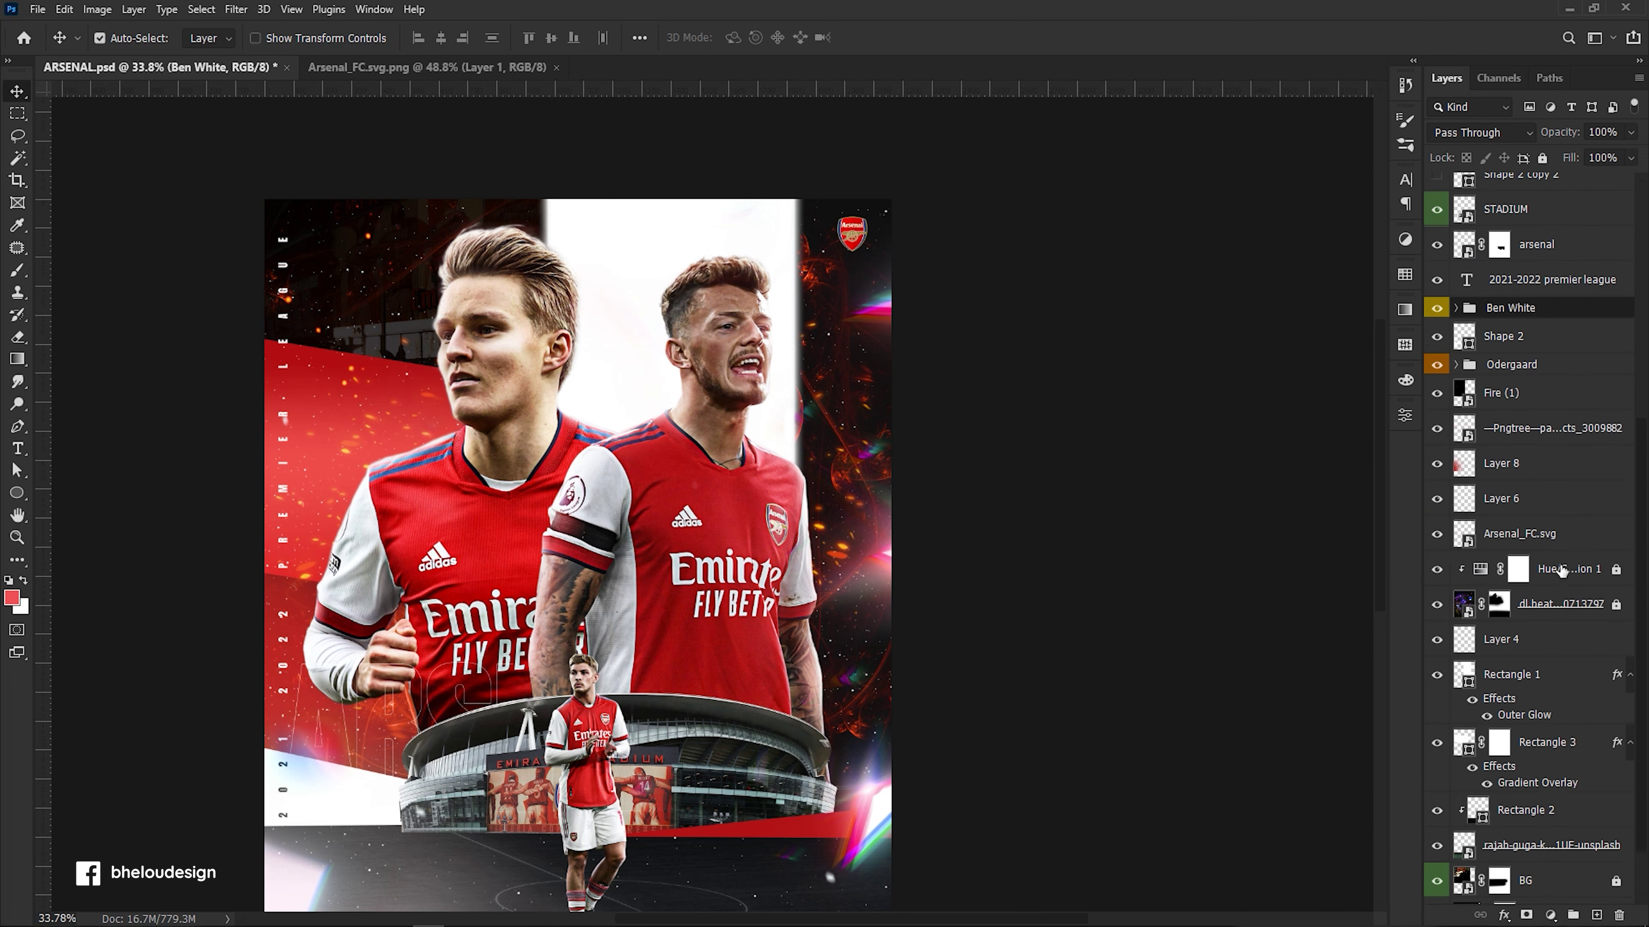
pyautogui.click(1615, 821)
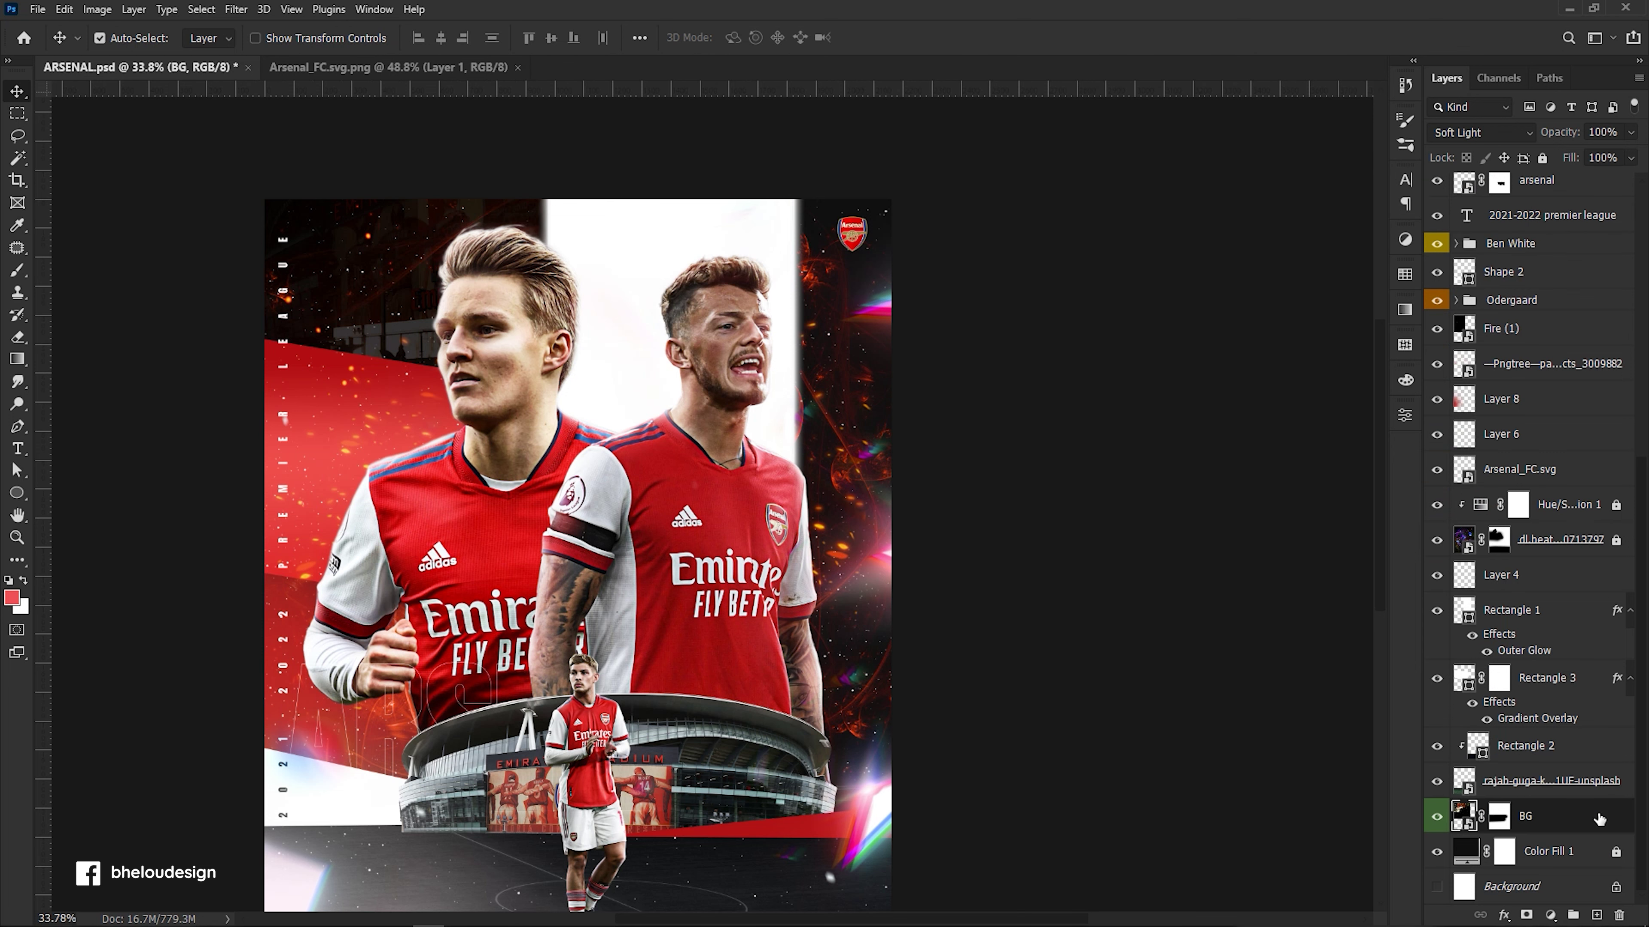
pyautogui.scroll(2, 1593, 539)
pyautogui.keyDown('shift'); pyautogui.click(1551, 400); pyautogui.keyUp('shift')
pyautogui.hotkey('ctrl', 'g')
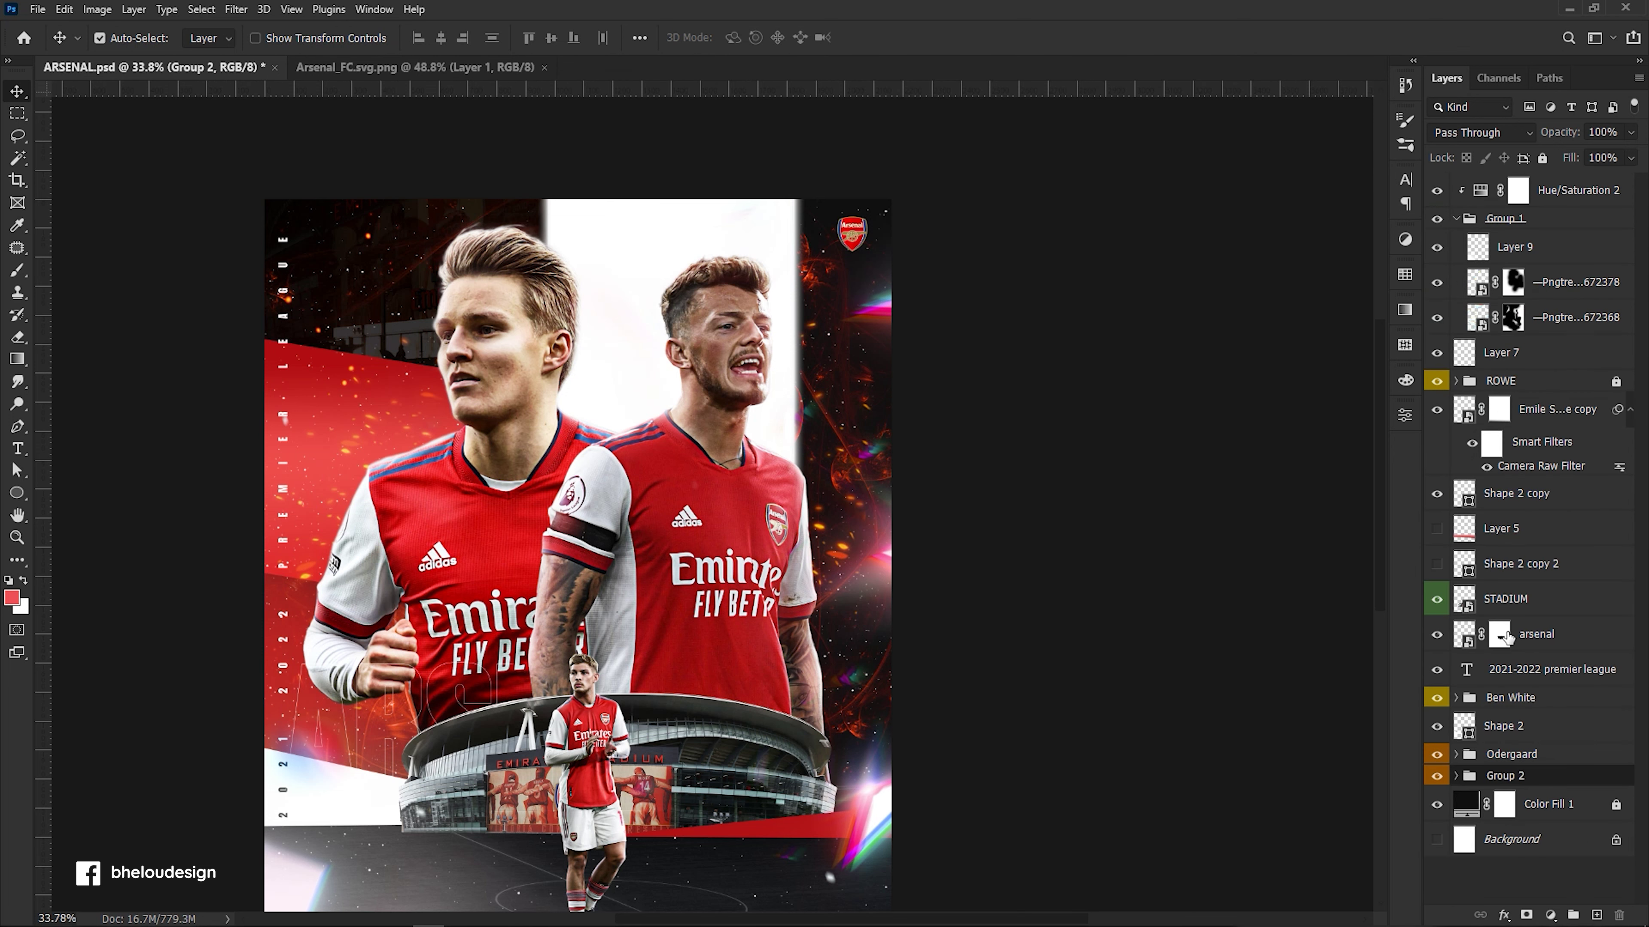
pyautogui.write('BG')
pyautogui.press('Return')
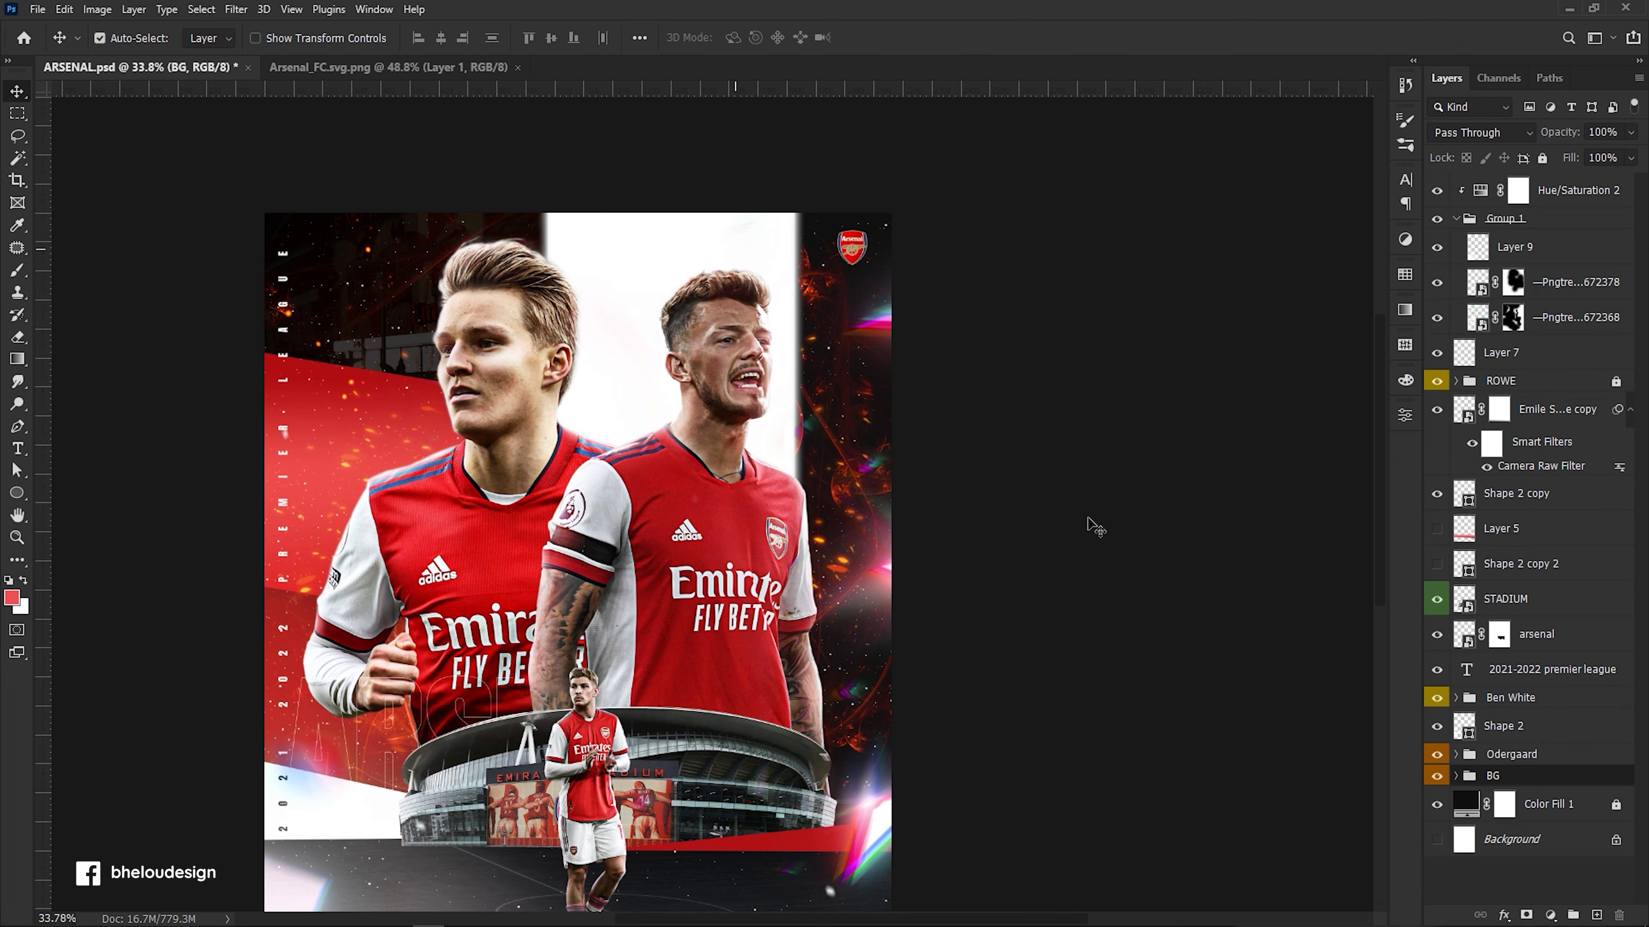
# Save the poster document with Ctrl+S.
pyautogui.hotkey('ctrl', 's')
pyautogui.hotkey('ctrl', '0')
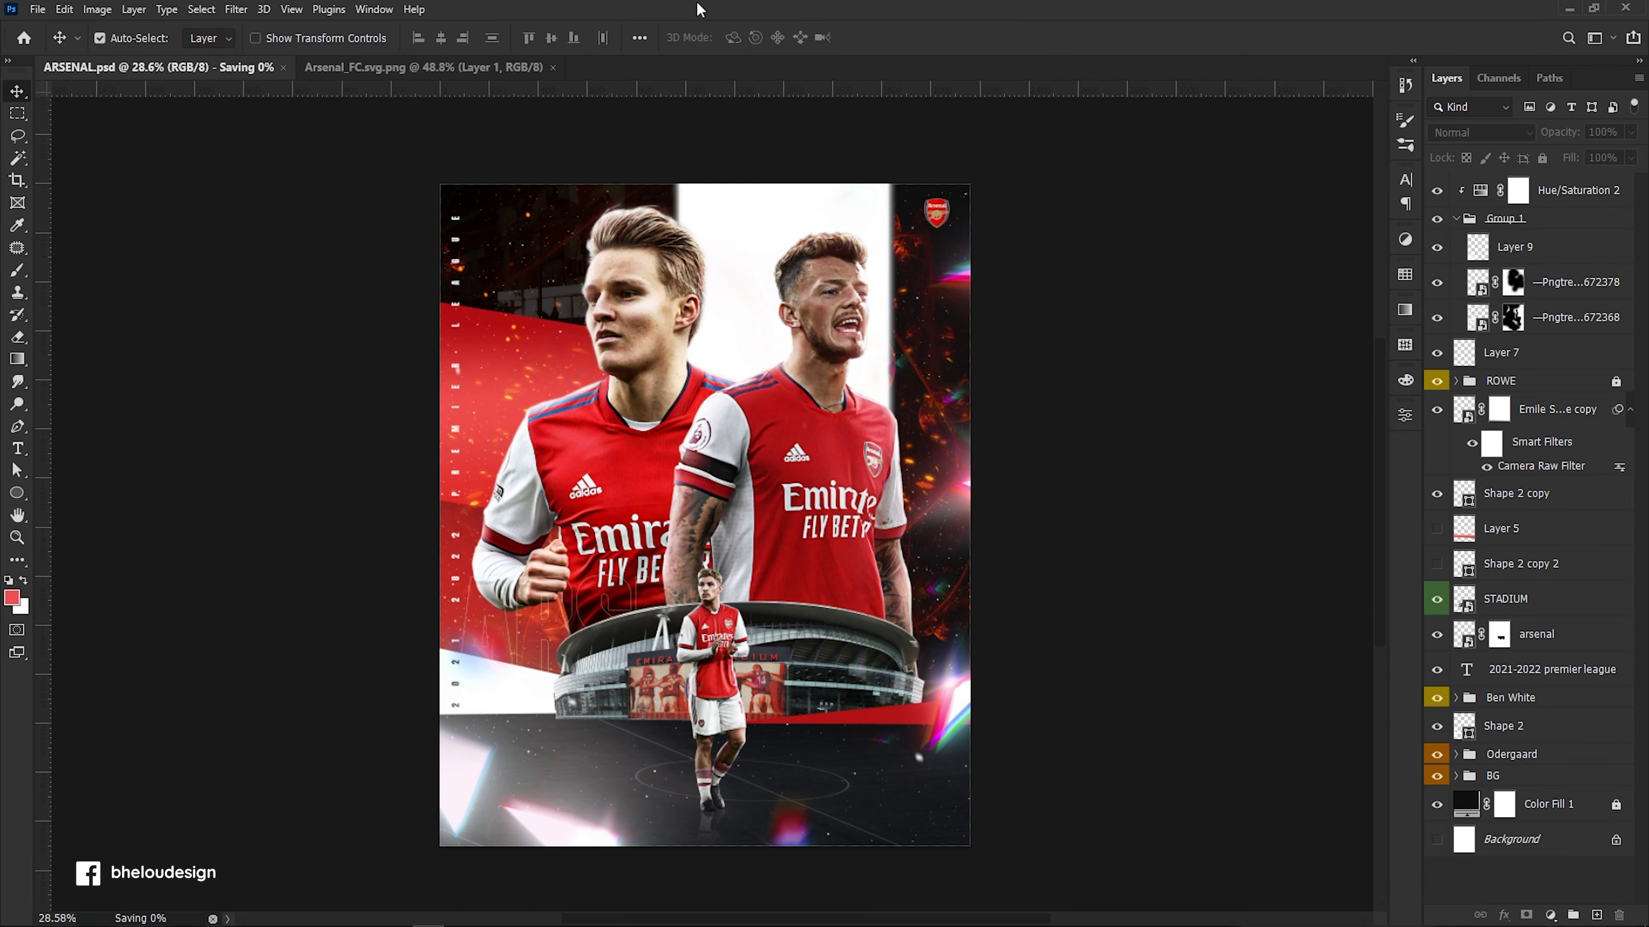
pyautogui.click(1518, 190)
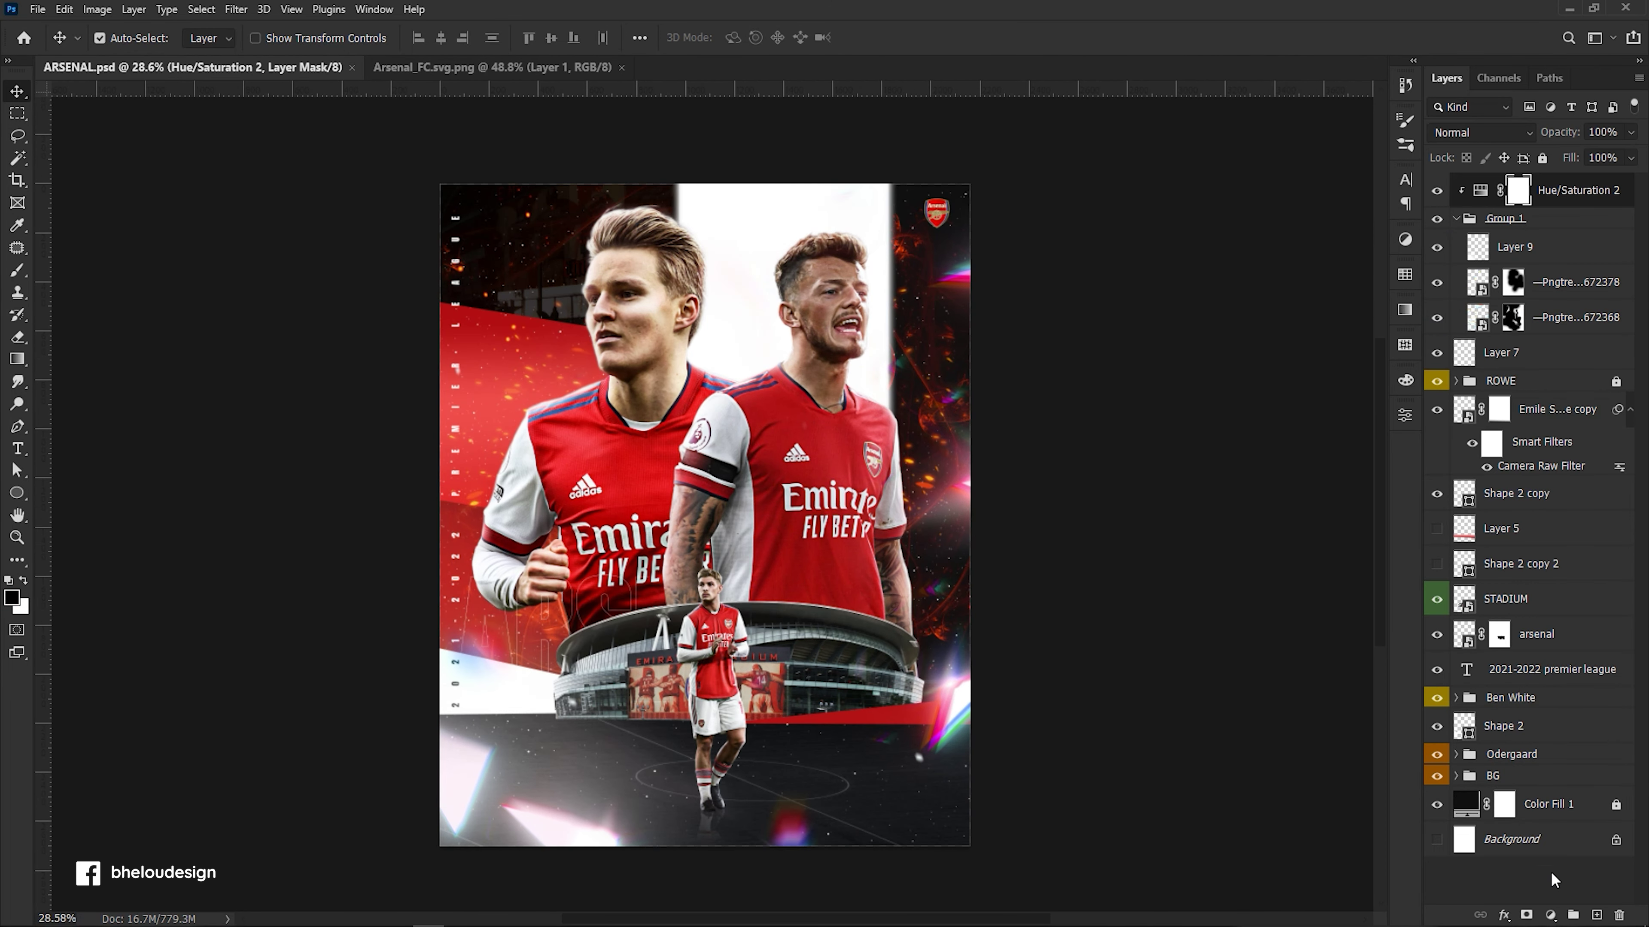
# Add a Gradient Map layer and delete the 3732 YELLOW&ORANGE GRADIENTS preset folder.
pyautogui.click(1550, 916)
pyautogui.click(1554, 891)
pyautogui.click(1266, 470)
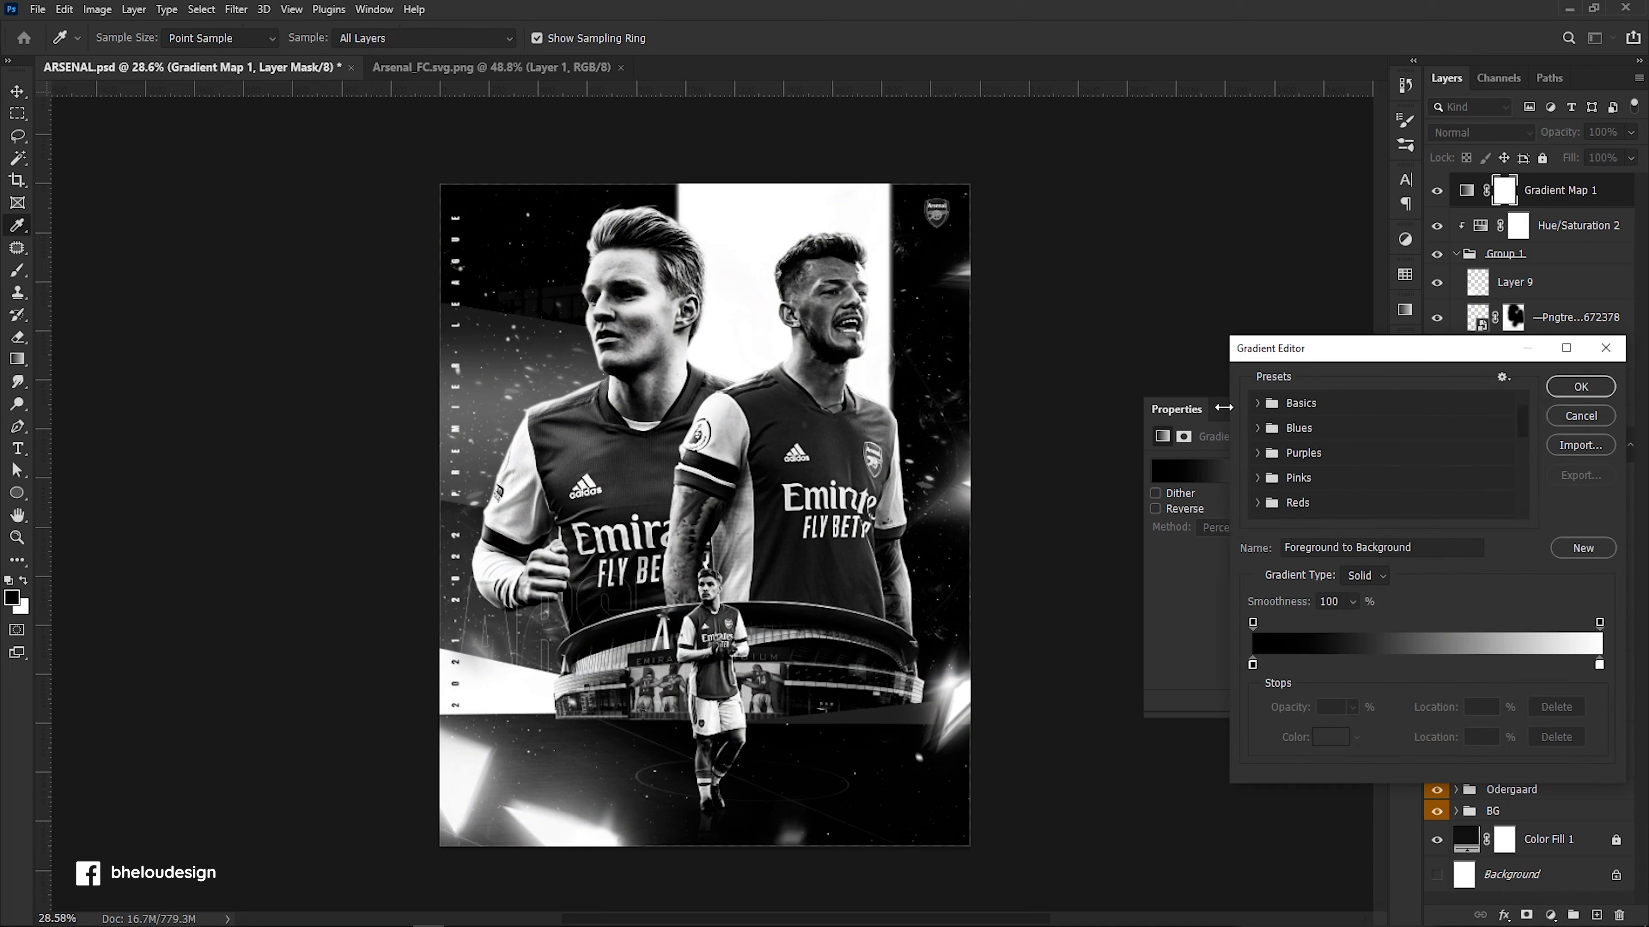
pyautogui.scroll(-2, 1262, 422)
pyautogui.scroll(-3, 1259, 481)
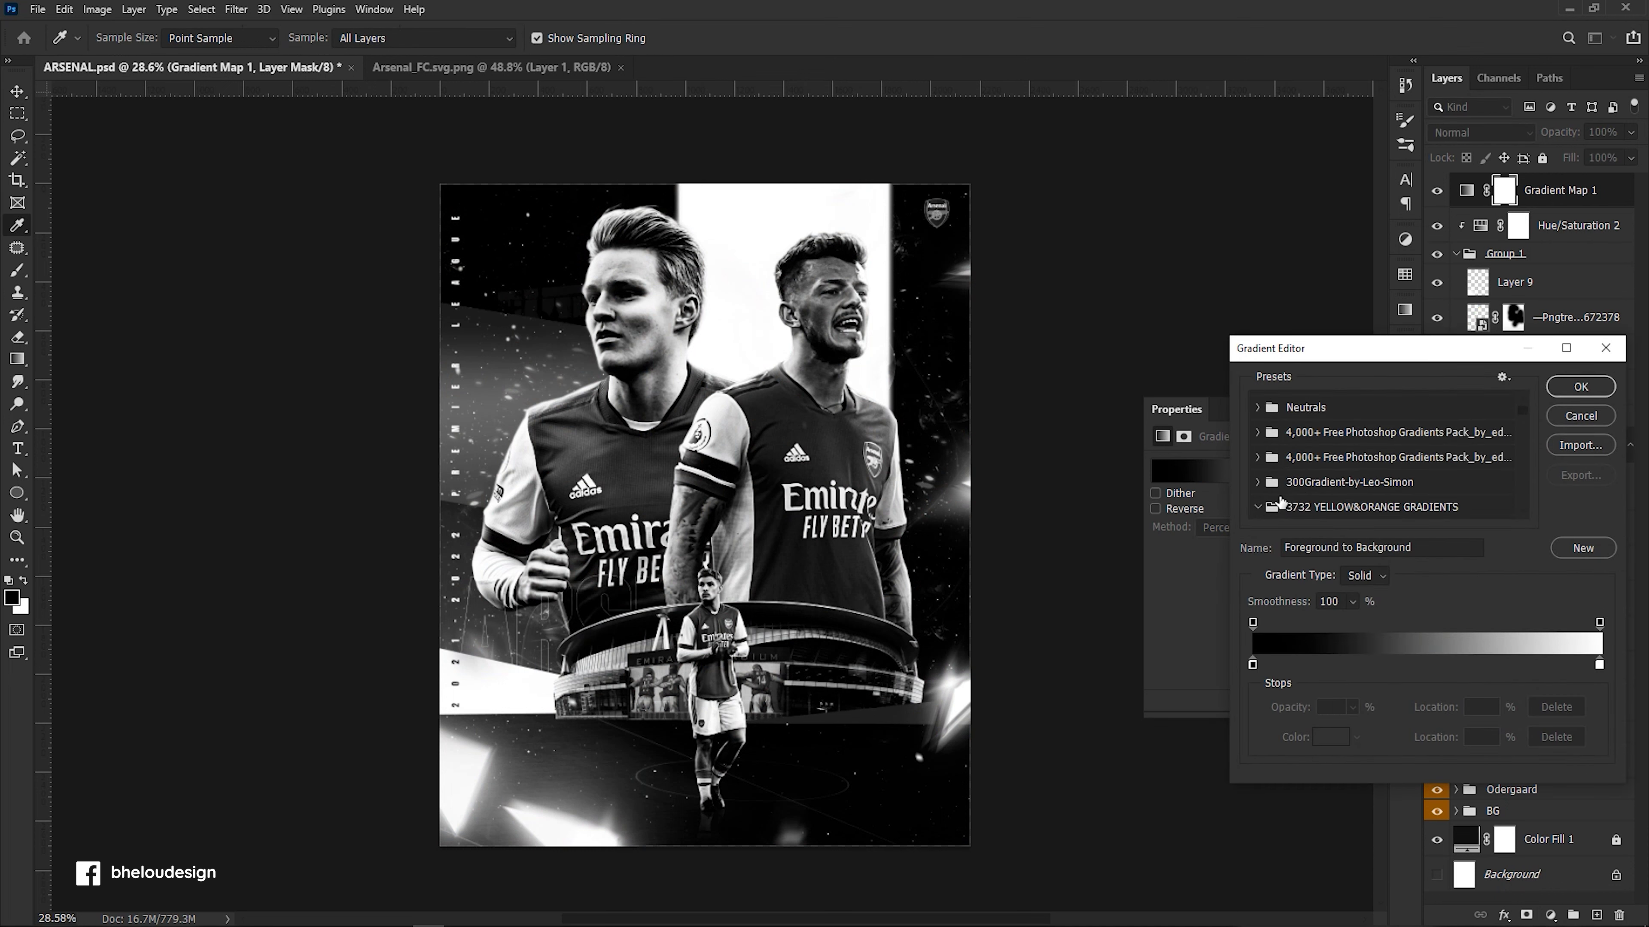
pyautogui.rightClick(1295, 509)
pyautogui.click(1324, 543)
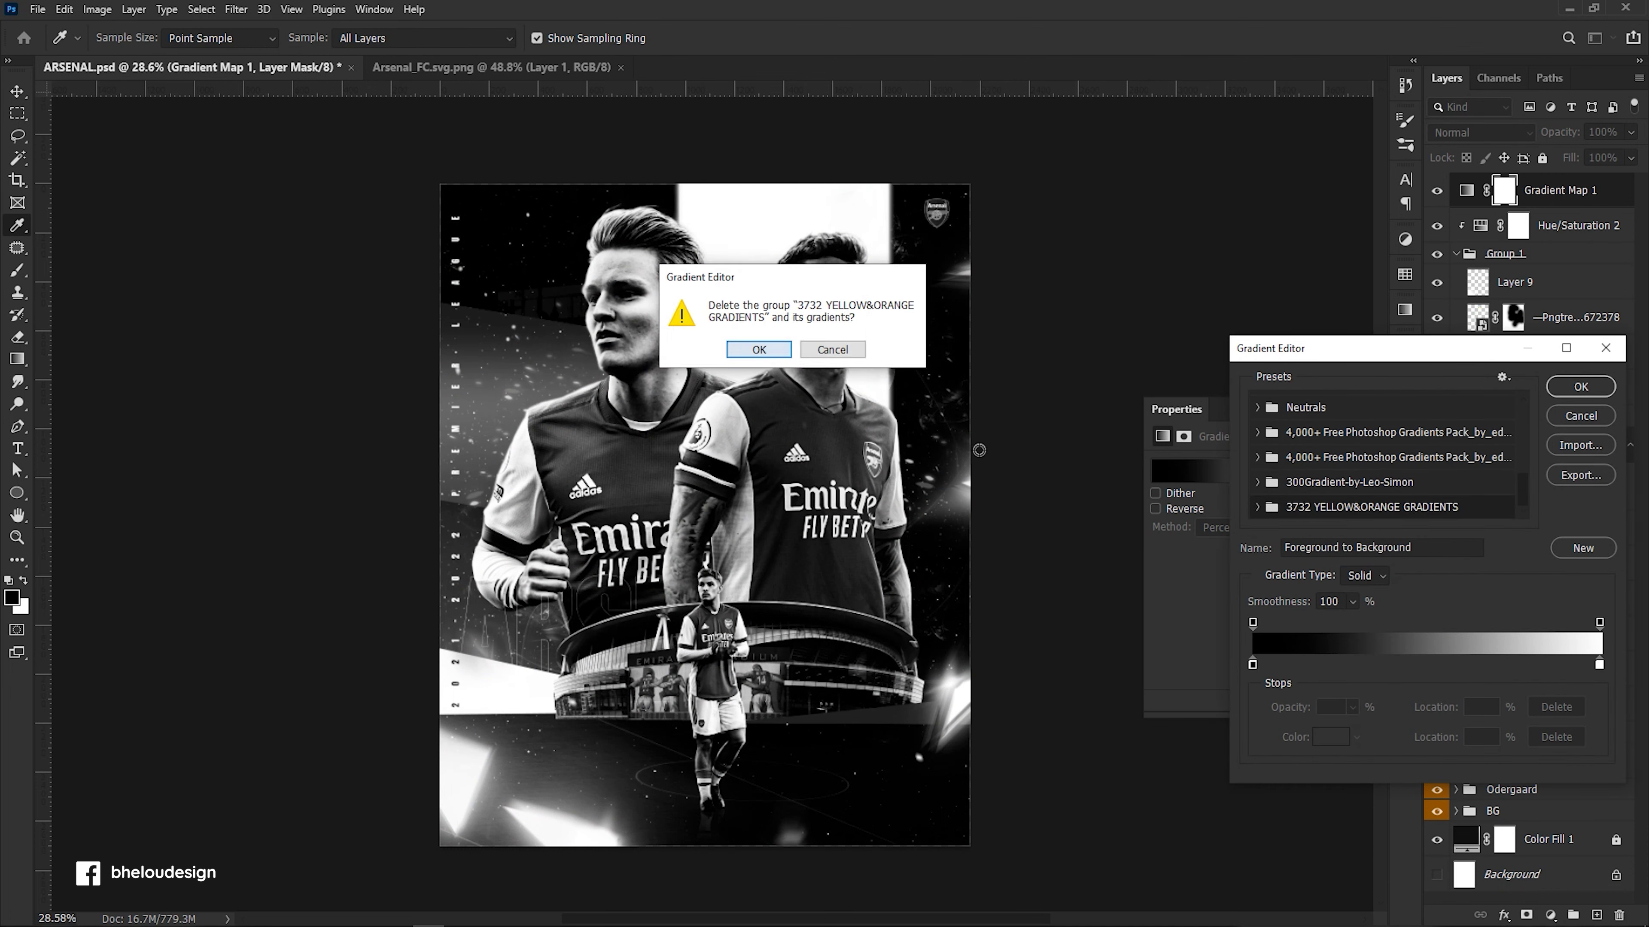
pyautogui.click(758, 350)
# Apply the Relaxing Red gradient in Soft Light mode at 26% opacity.
pyautogui.click(1253, 507)
pyautogui.scroll(-3, 1336, 493)
pyautogui.click(1361, 435)
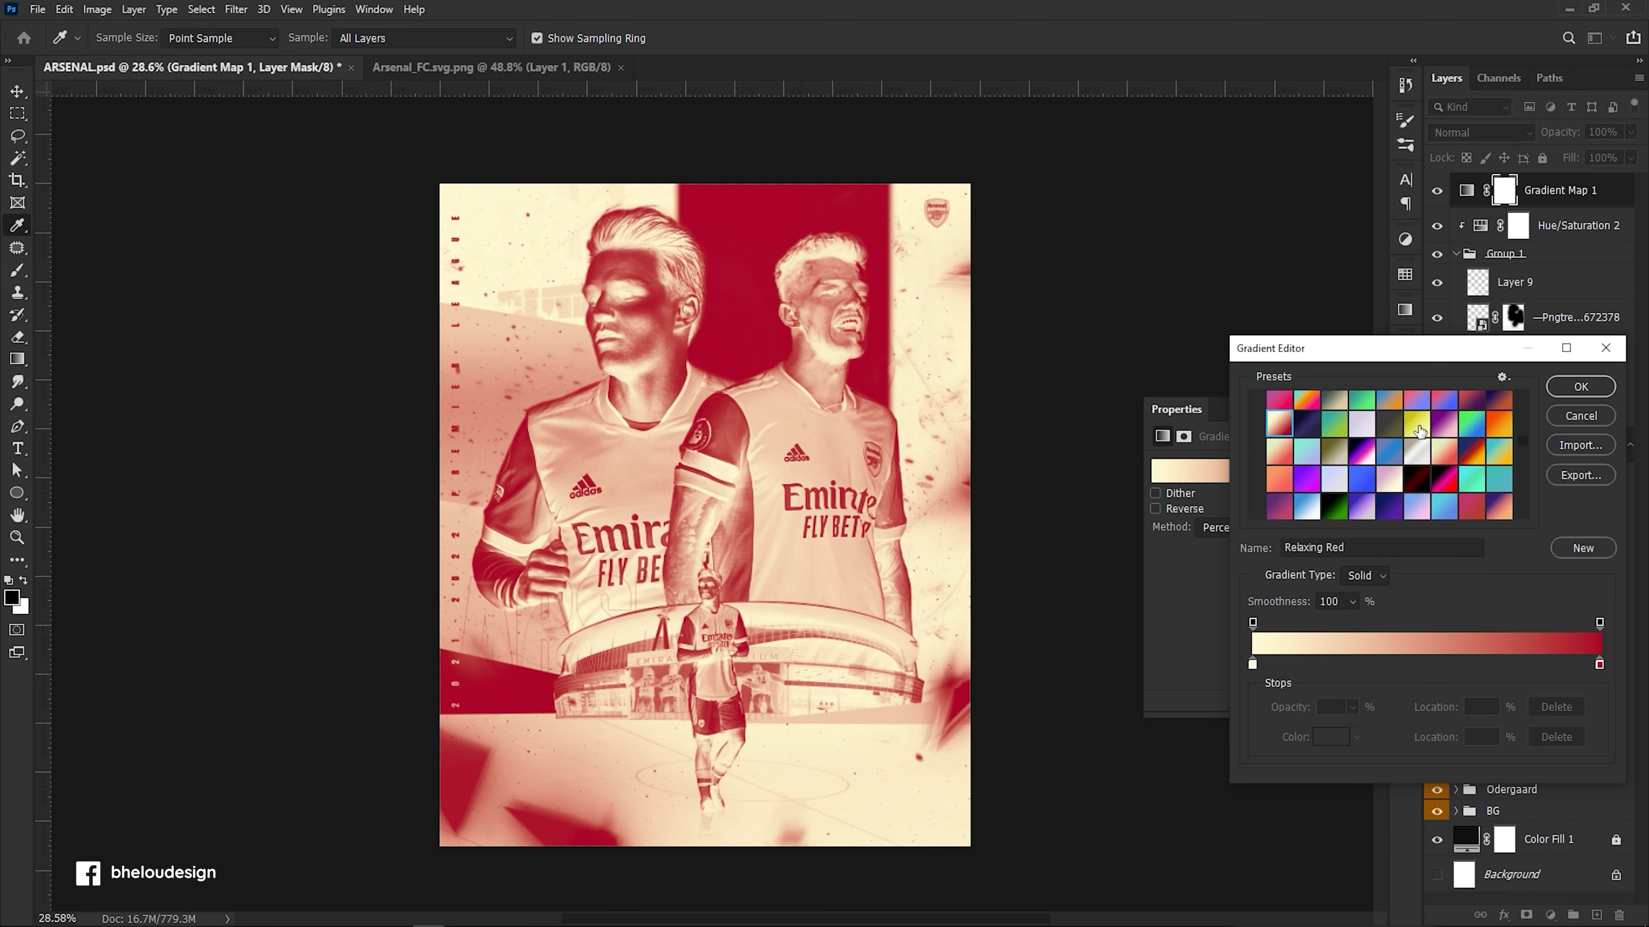
pyautogui.click(1581, 388)
pyautogui.click(1460, 131)
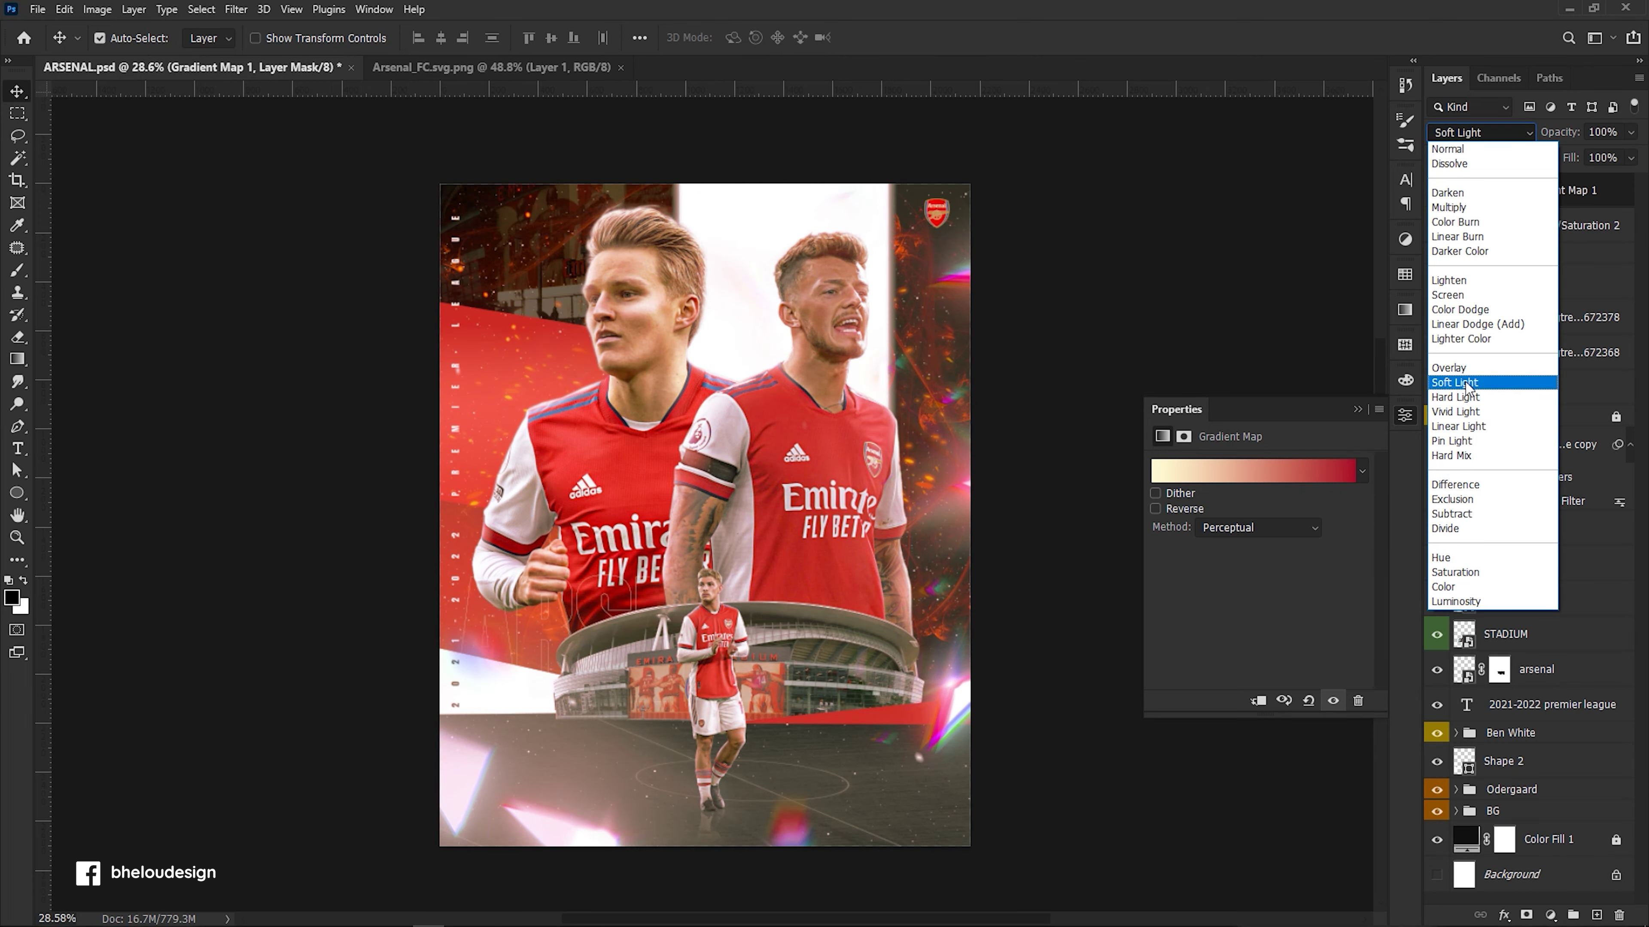
pyautogui.click(1468, 382)
pyautogui.moveTo(1561, 133); pyautogui.dragTo(1537, 137)
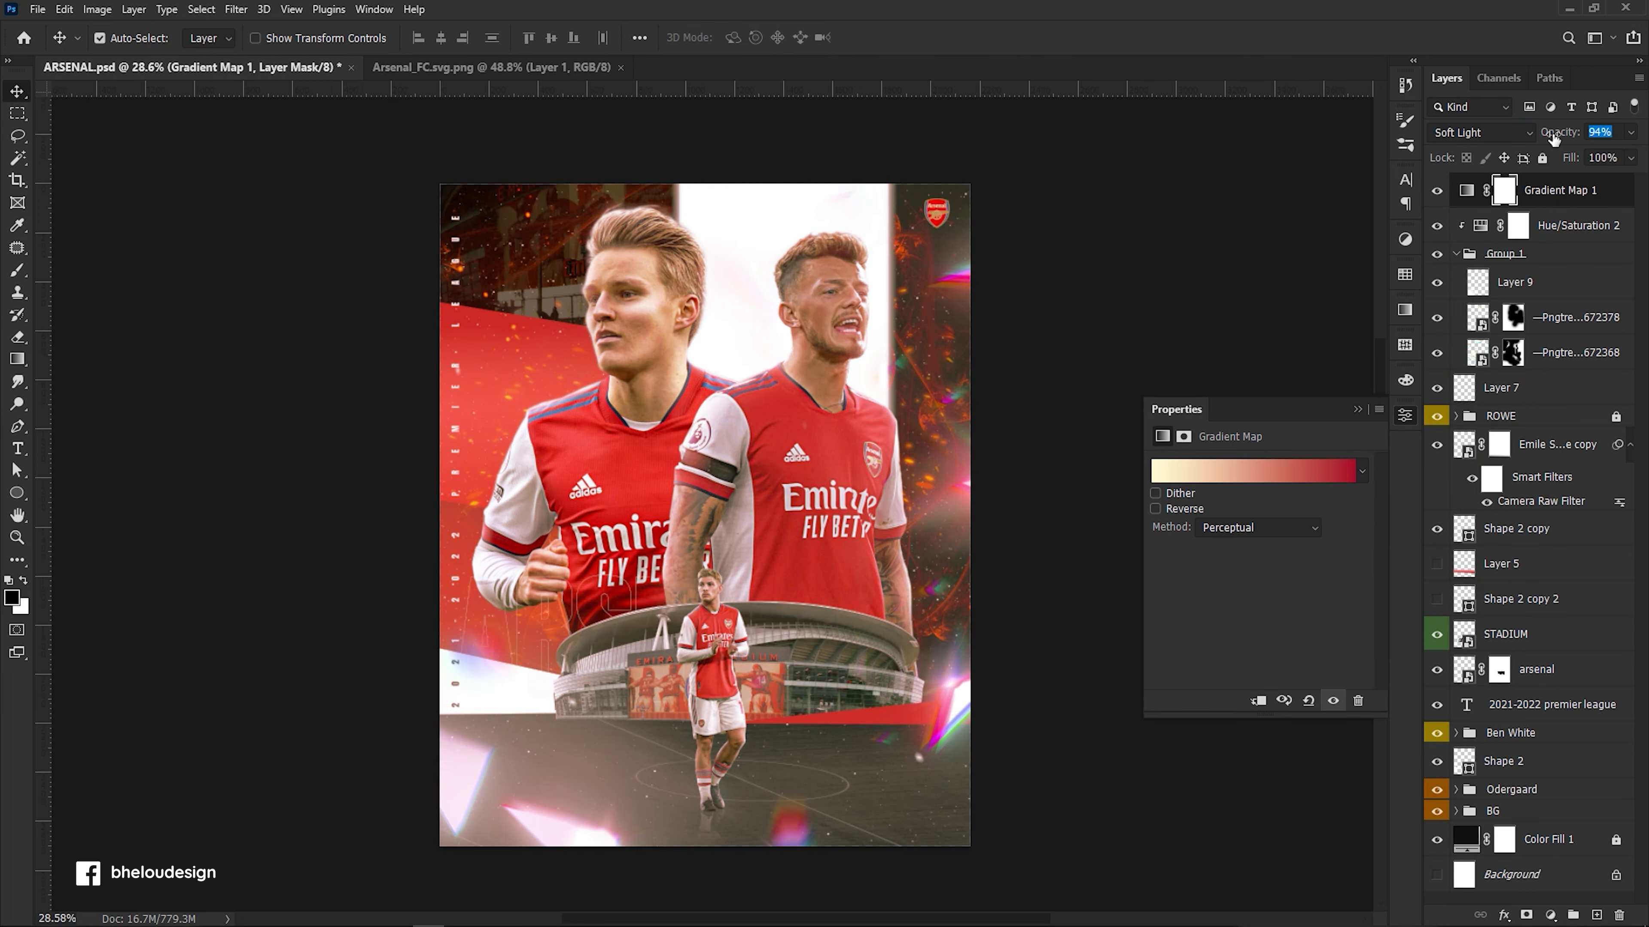
pyautogui.moveTo(1612, 156); pyautogui.dragTo(1579, 158)
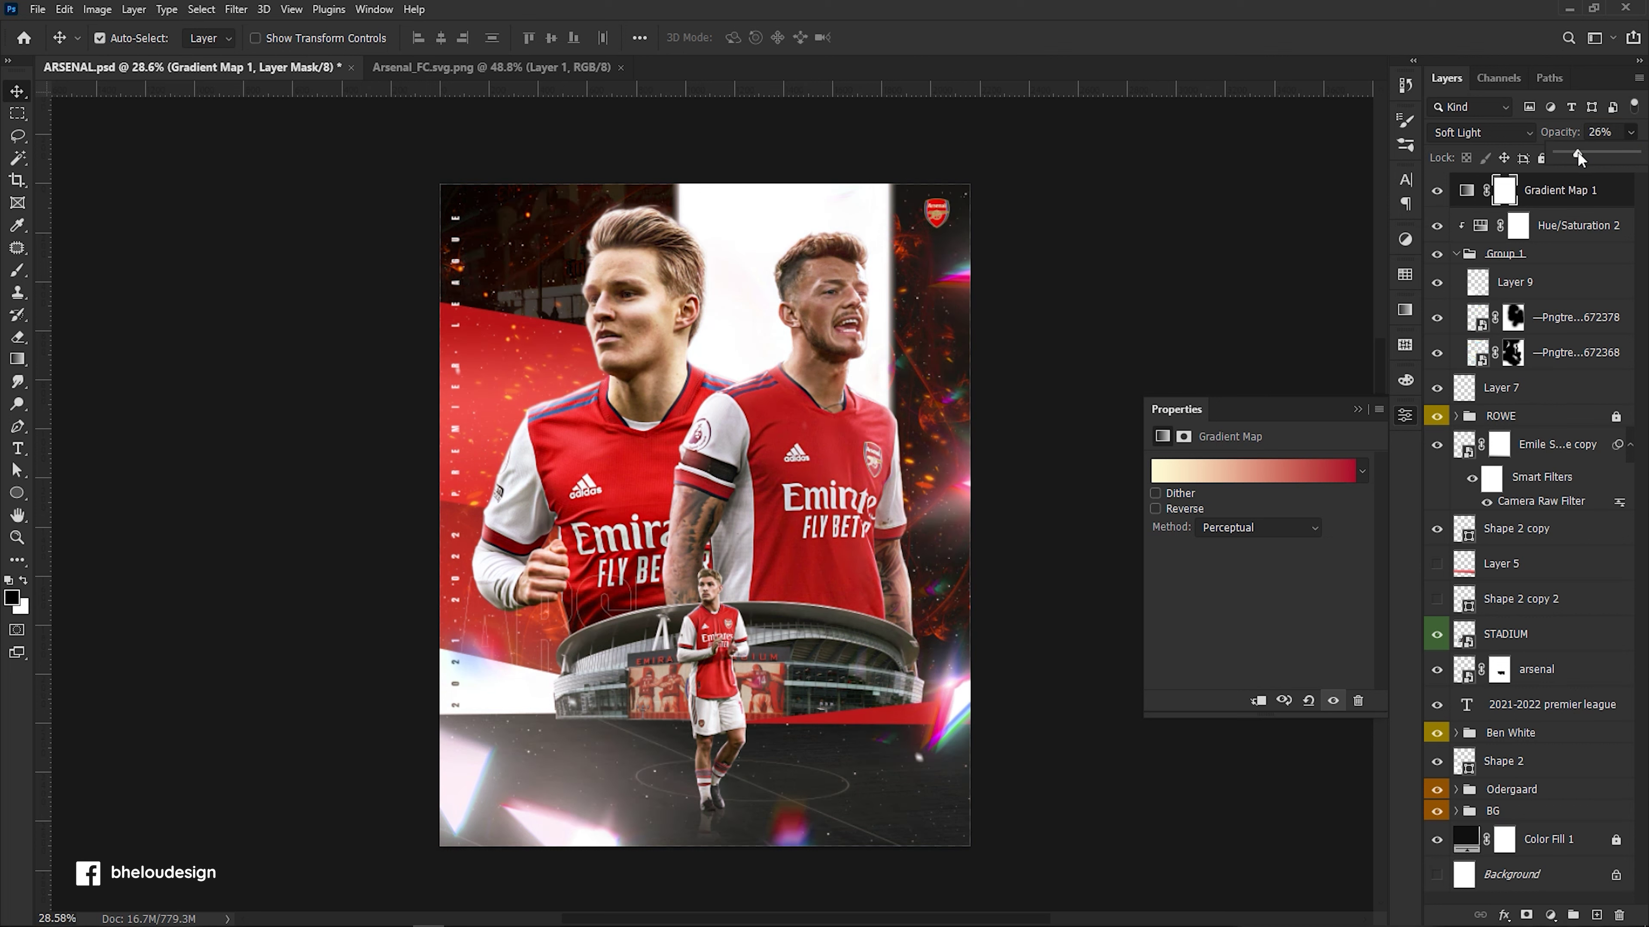
# Preview several 300Gradient-by-Leo-Simon presets, including Relay, orange and teal-orange gradients.
pyautogui.click(1277, 473)
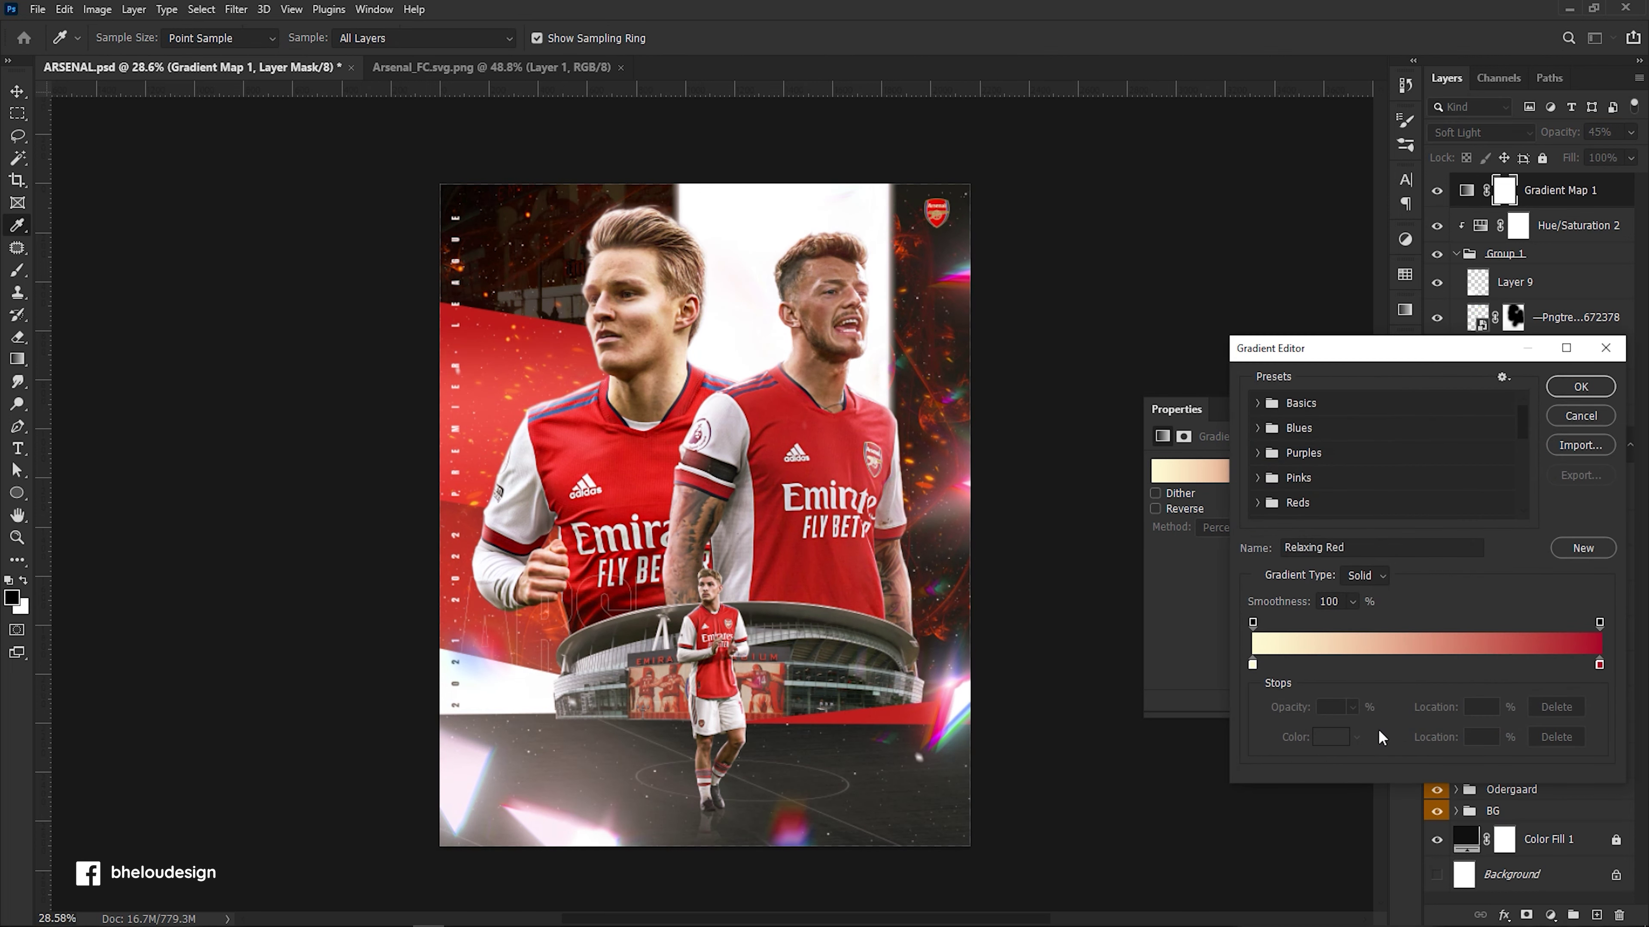
pyautogui.scroll(-5, 1358, 468)
pyautogui.click(1257, 511)
pyautogui.scroll(-2, 1330, 492)
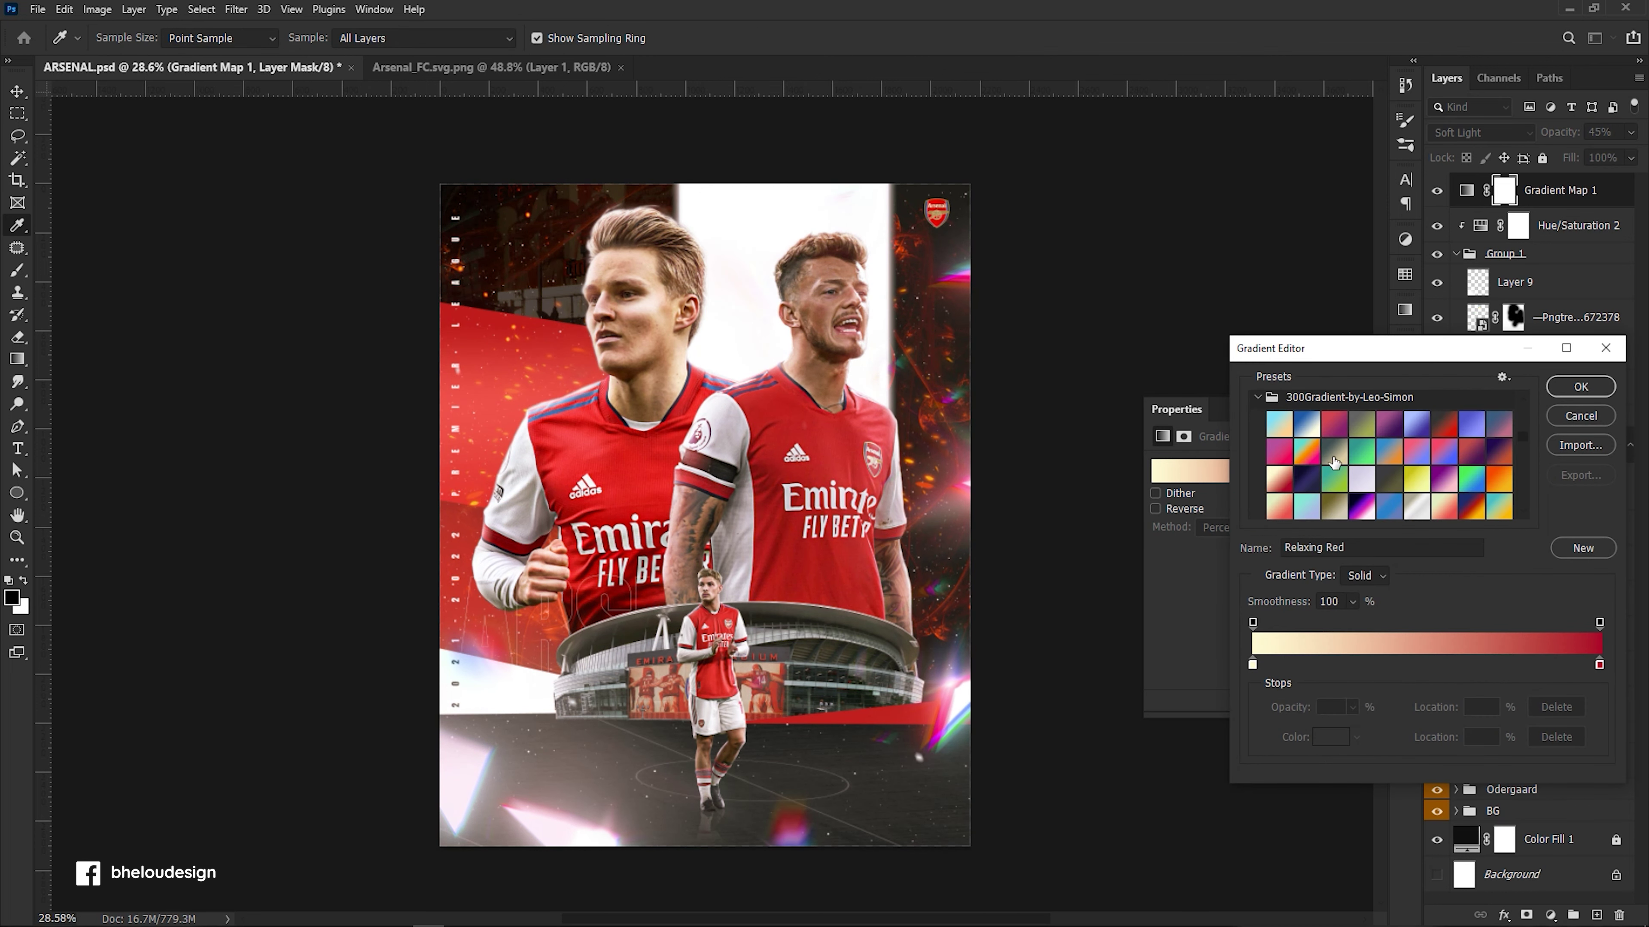
pyautogui.click(1334, 464)
pyautogui.click(1418, 459)
pyautogui.click(1388, 480)
pyautogui.click(1444, 507)
pyautogui.scroll(-3, 1444, 480)
pyautogui.click(1443, 452)
pyautogui.click(1498, 437)
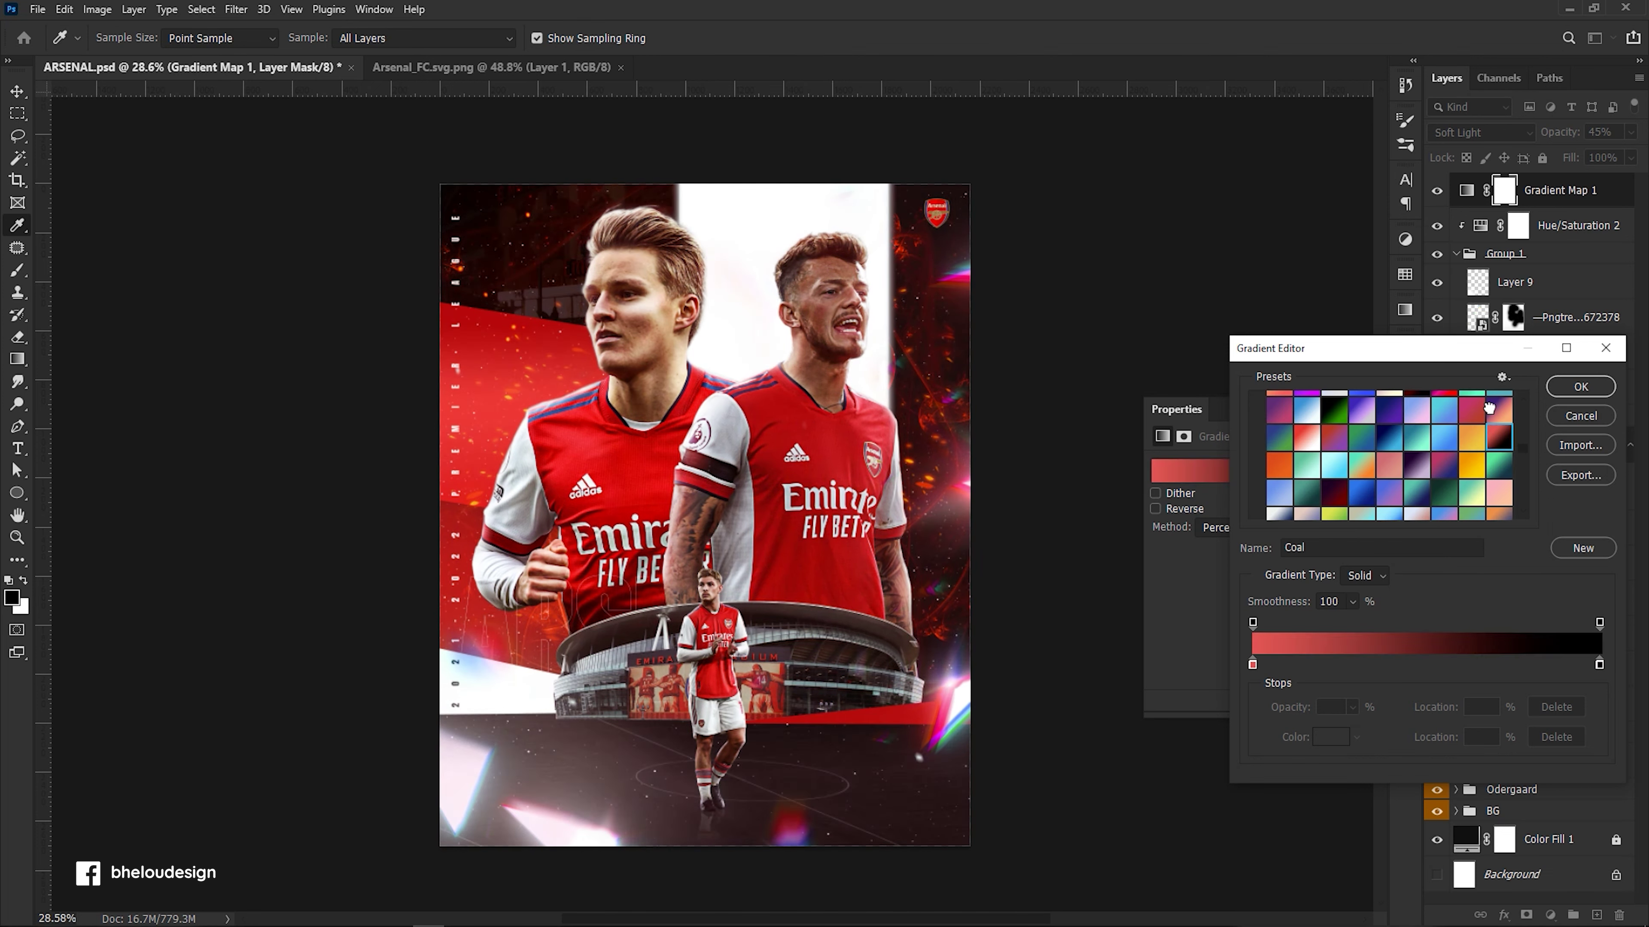
pyautogui.click(1498, 410)
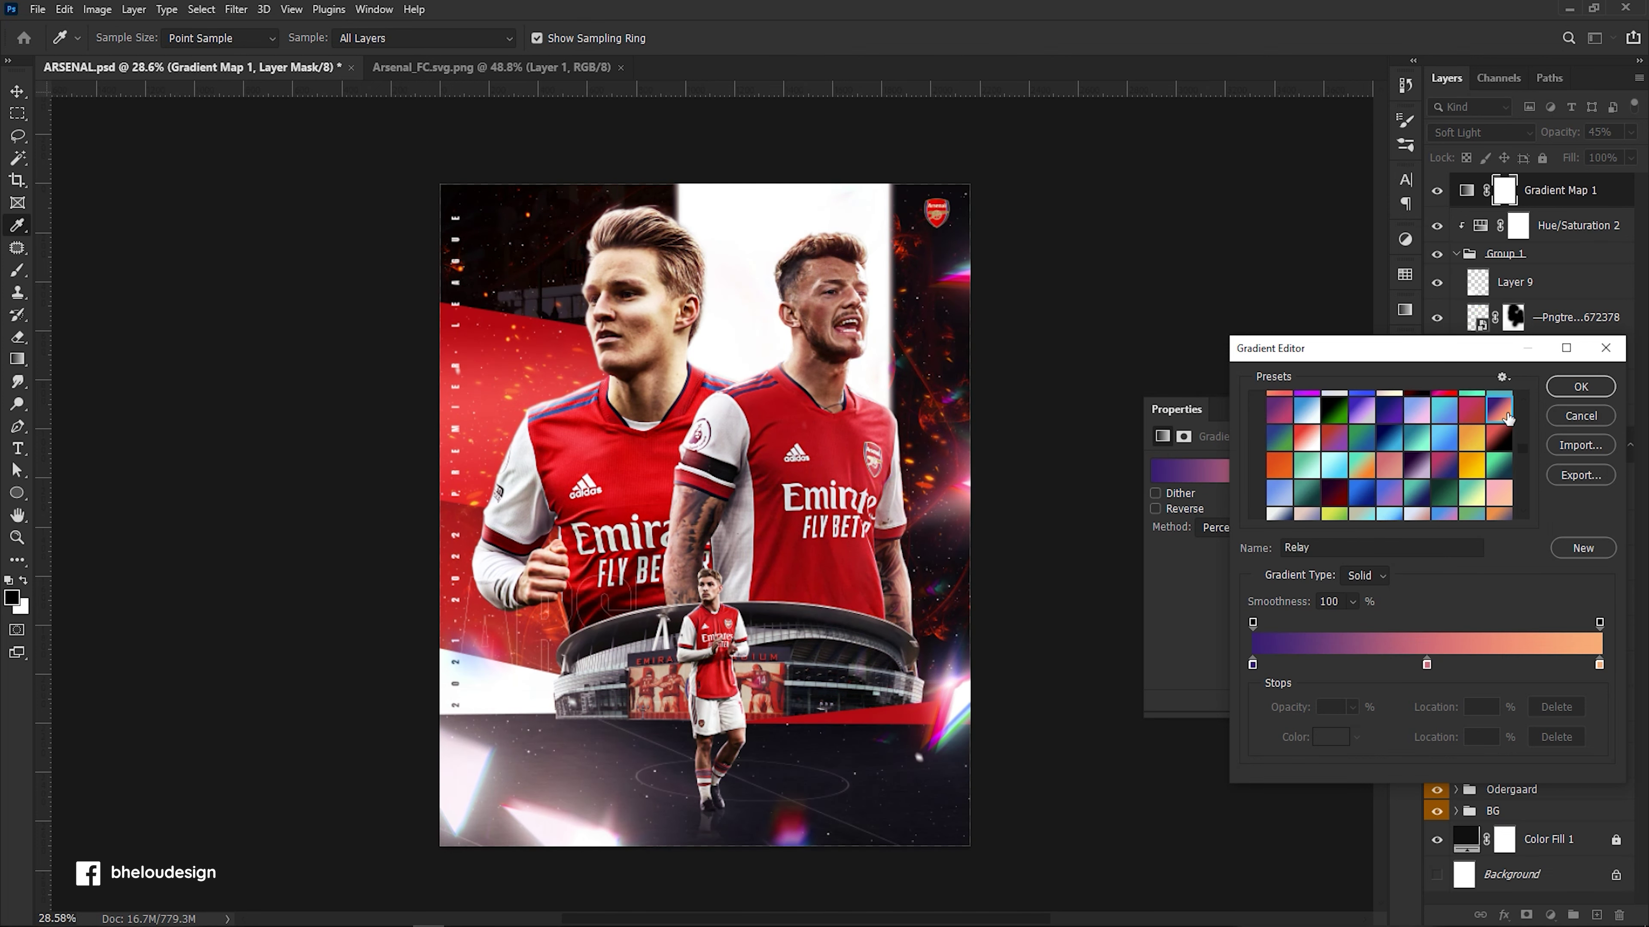
pyautogui.click(1468, 453)
pyautogui.click(1499, 410)
pyautogui.scroll(-1, 1359, 454)
pyautogui.click(1361, 427)
pyautogui.click(1278, 424)
pyautogui.click(1334, 424)
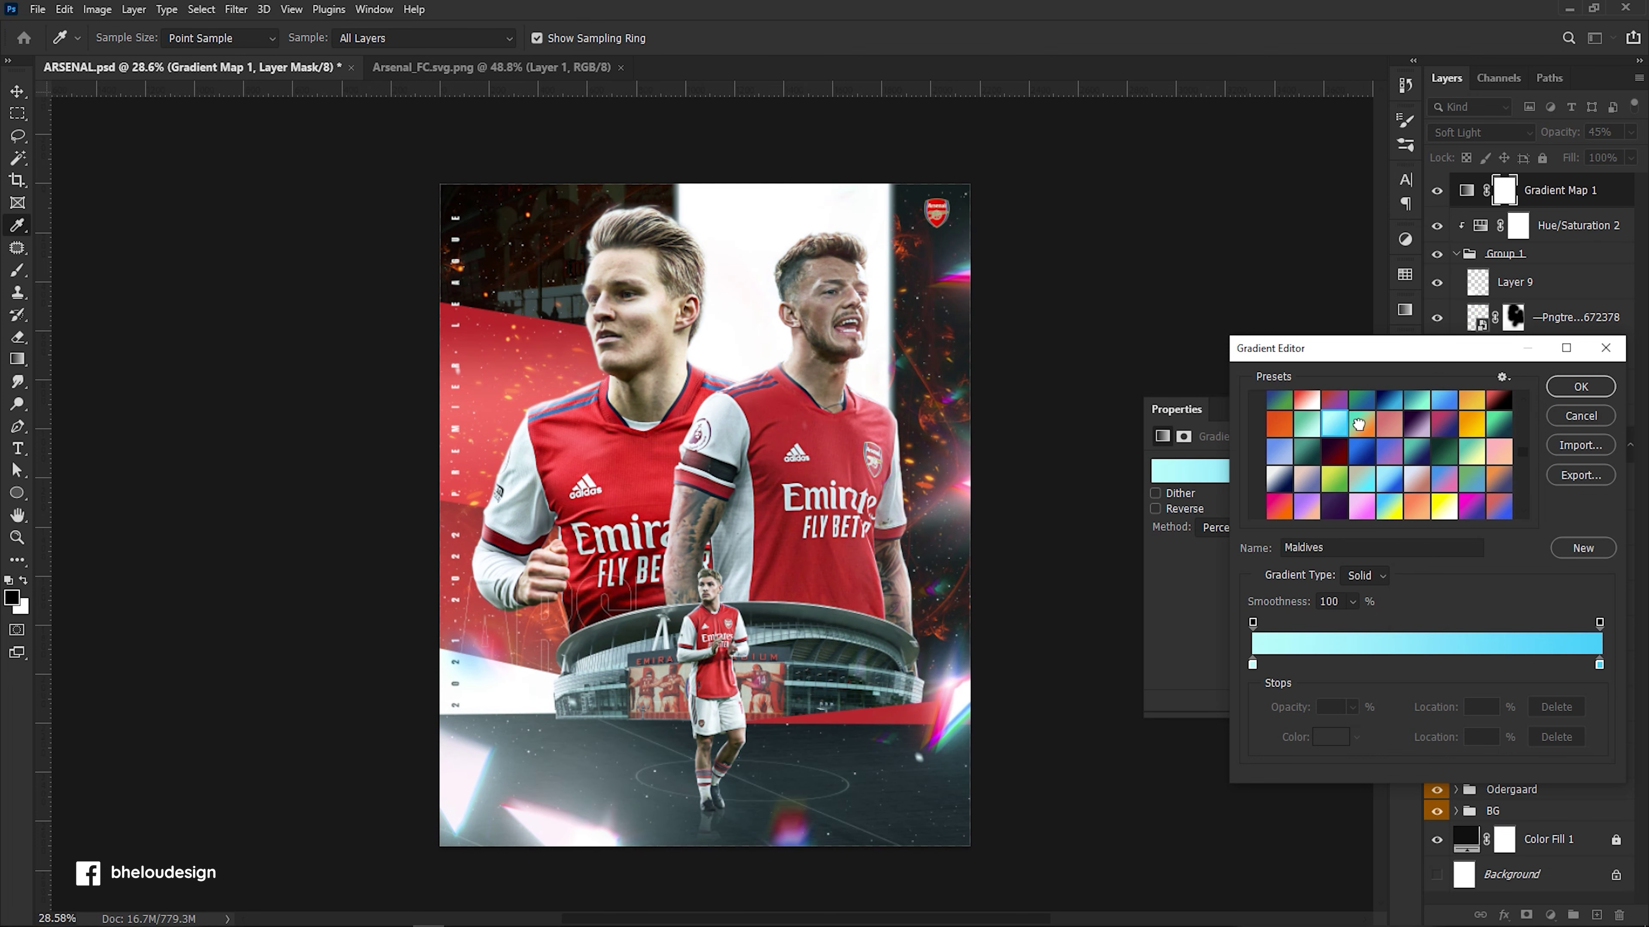
# Try the blue Jodhpur and Politics gradients, then settle on the pink Purple White gradient.
pyautogui.scroll(-2, 1361, 427)
pyautogui.click(1361, 429)
pyautogui.click(1389, 503)
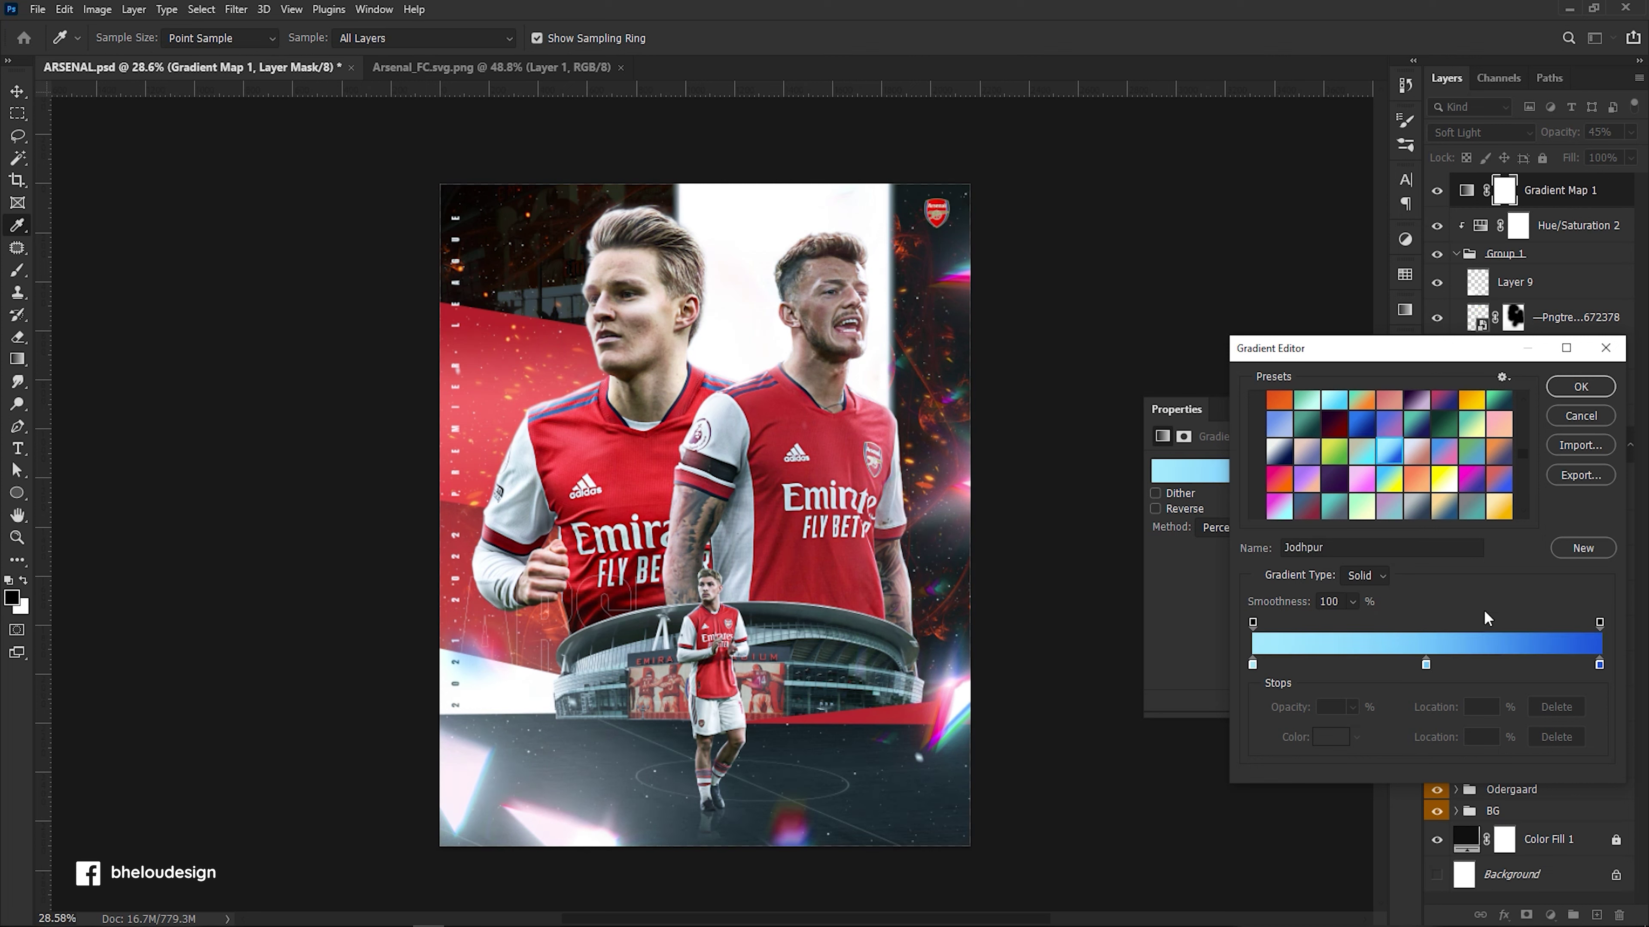
pyautogui.scroll(-1, 1388, 498)
pyautogui.click(1389, 487)
pyautogui.scroll(-2, 1416, 479)
pyautogui.click(1422, 483)
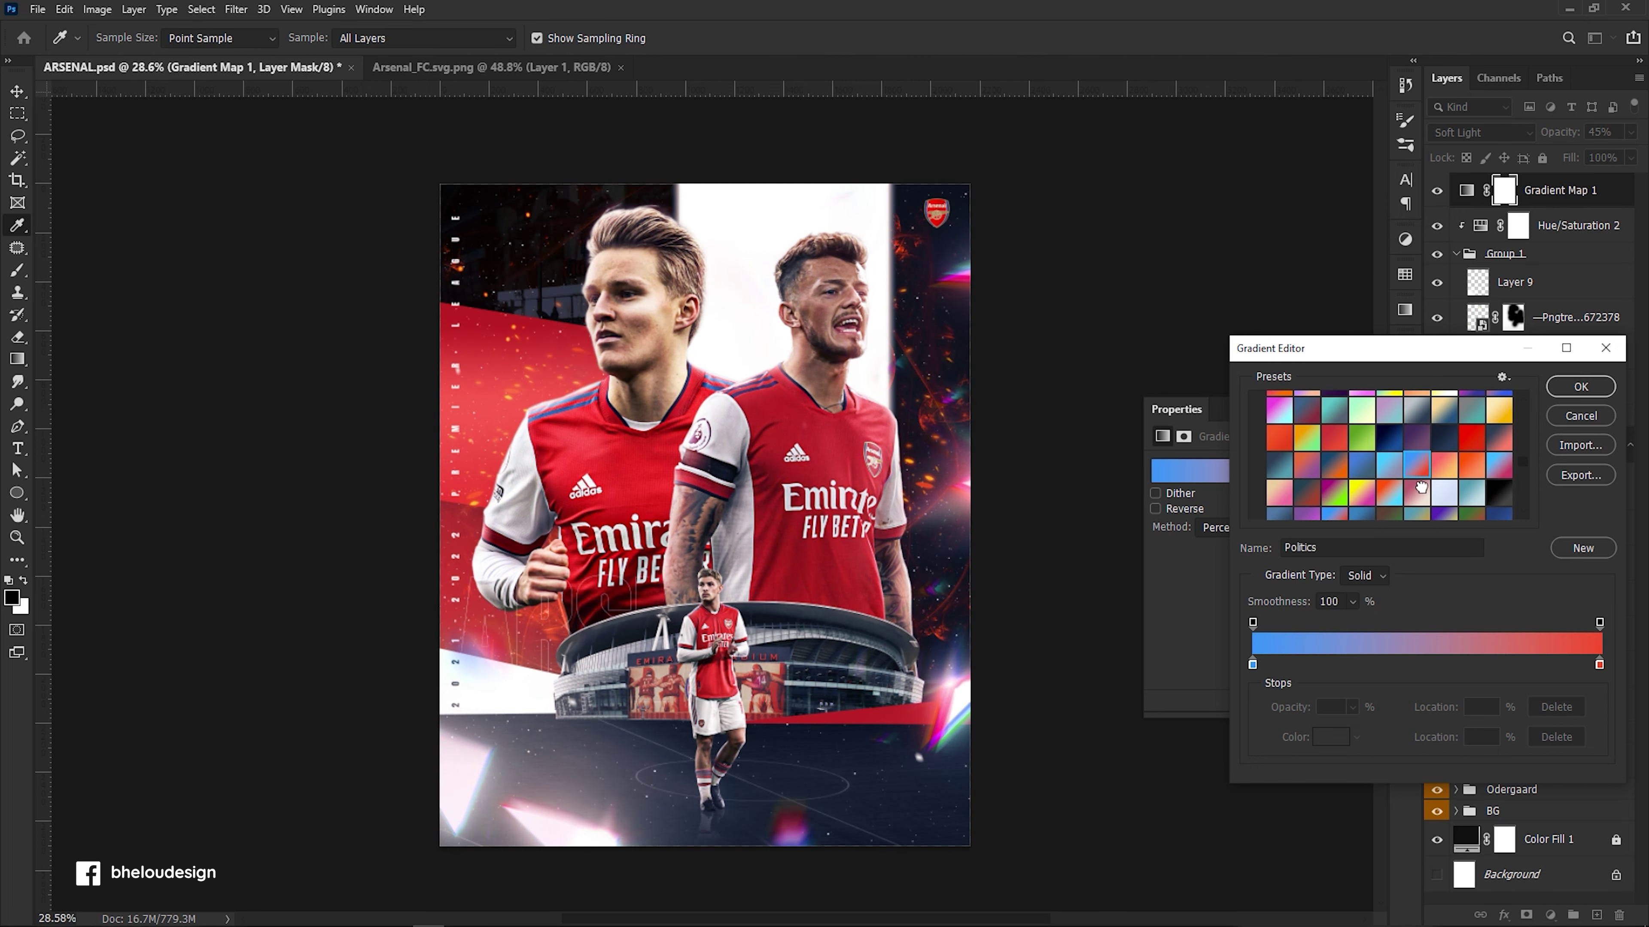
pyautogui.click(1427, 491)
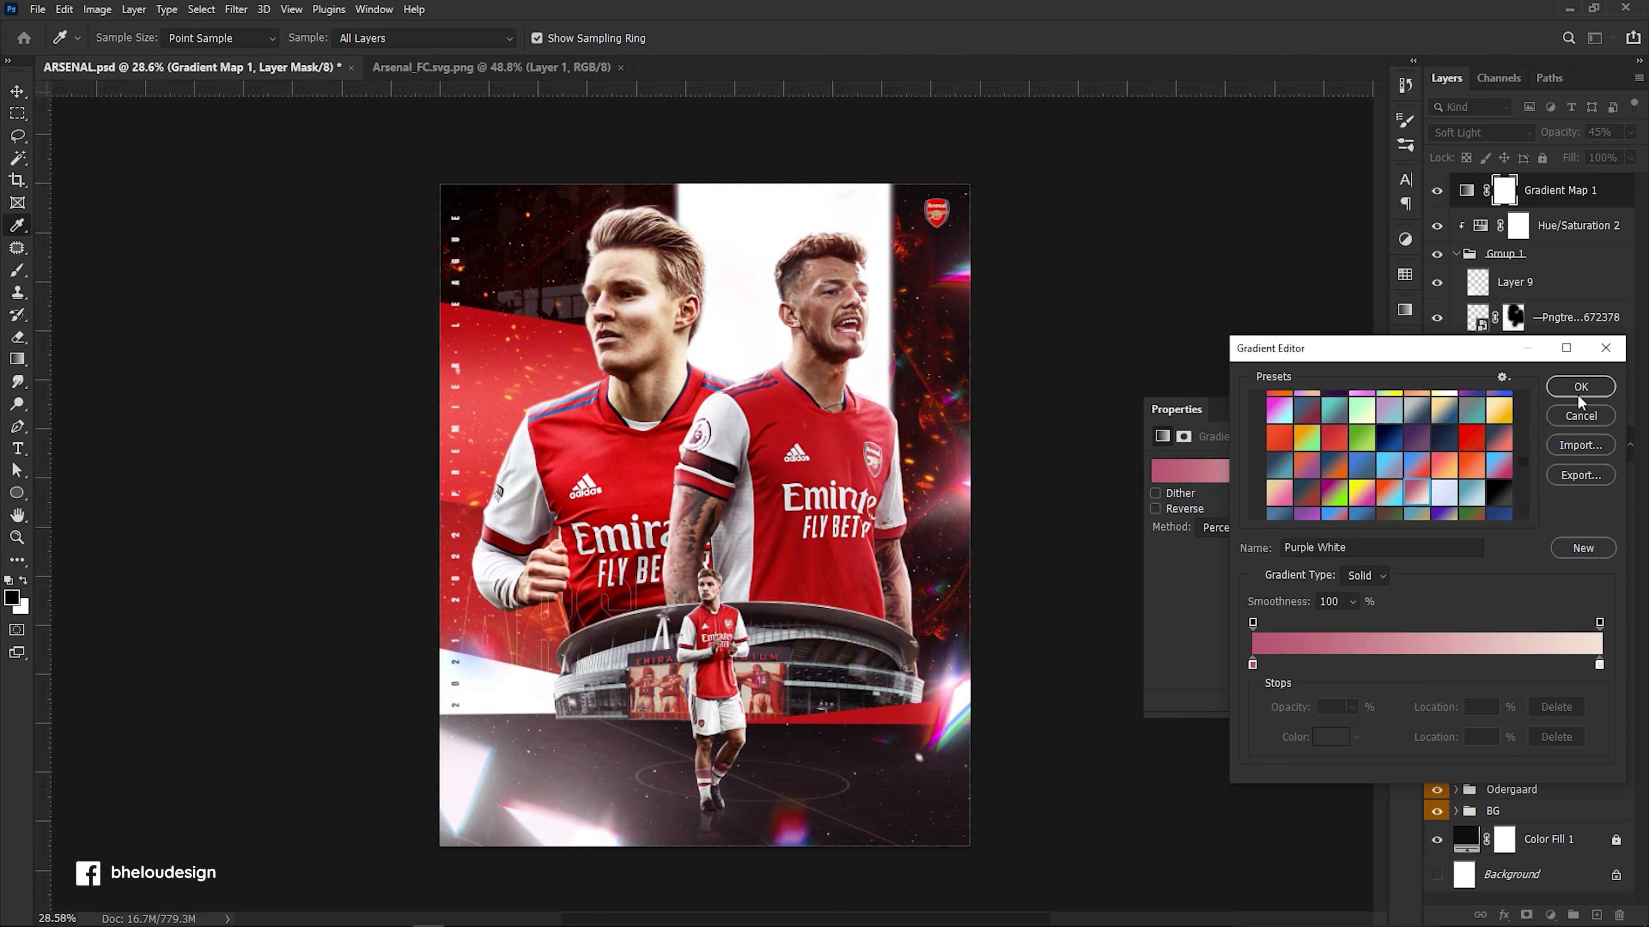
pyautogui.click(1496, 421)
pyautogui.click(1415, 494)
pyautogui.scroll(3, 1415, 494)
pyautogui.press('v')
pyautogui.press('Return')
pyautogui.click(1404, 415)
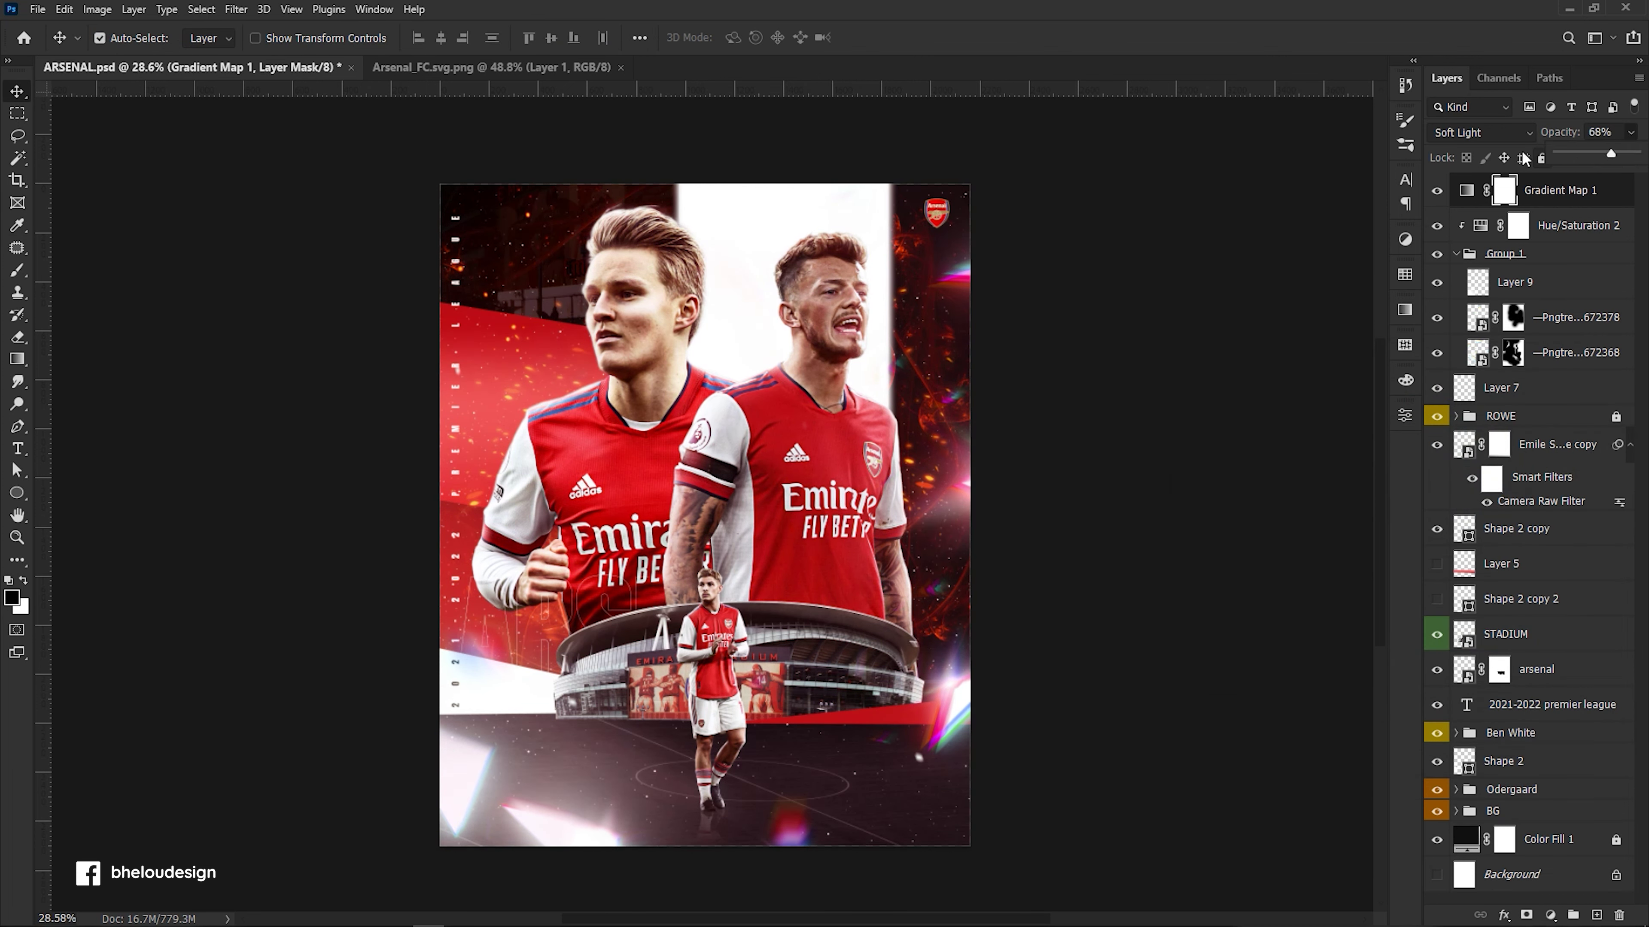
# Blend the gradient map in Overlay mode at about 53% opacity.
pyautogui.click(1480, 133)
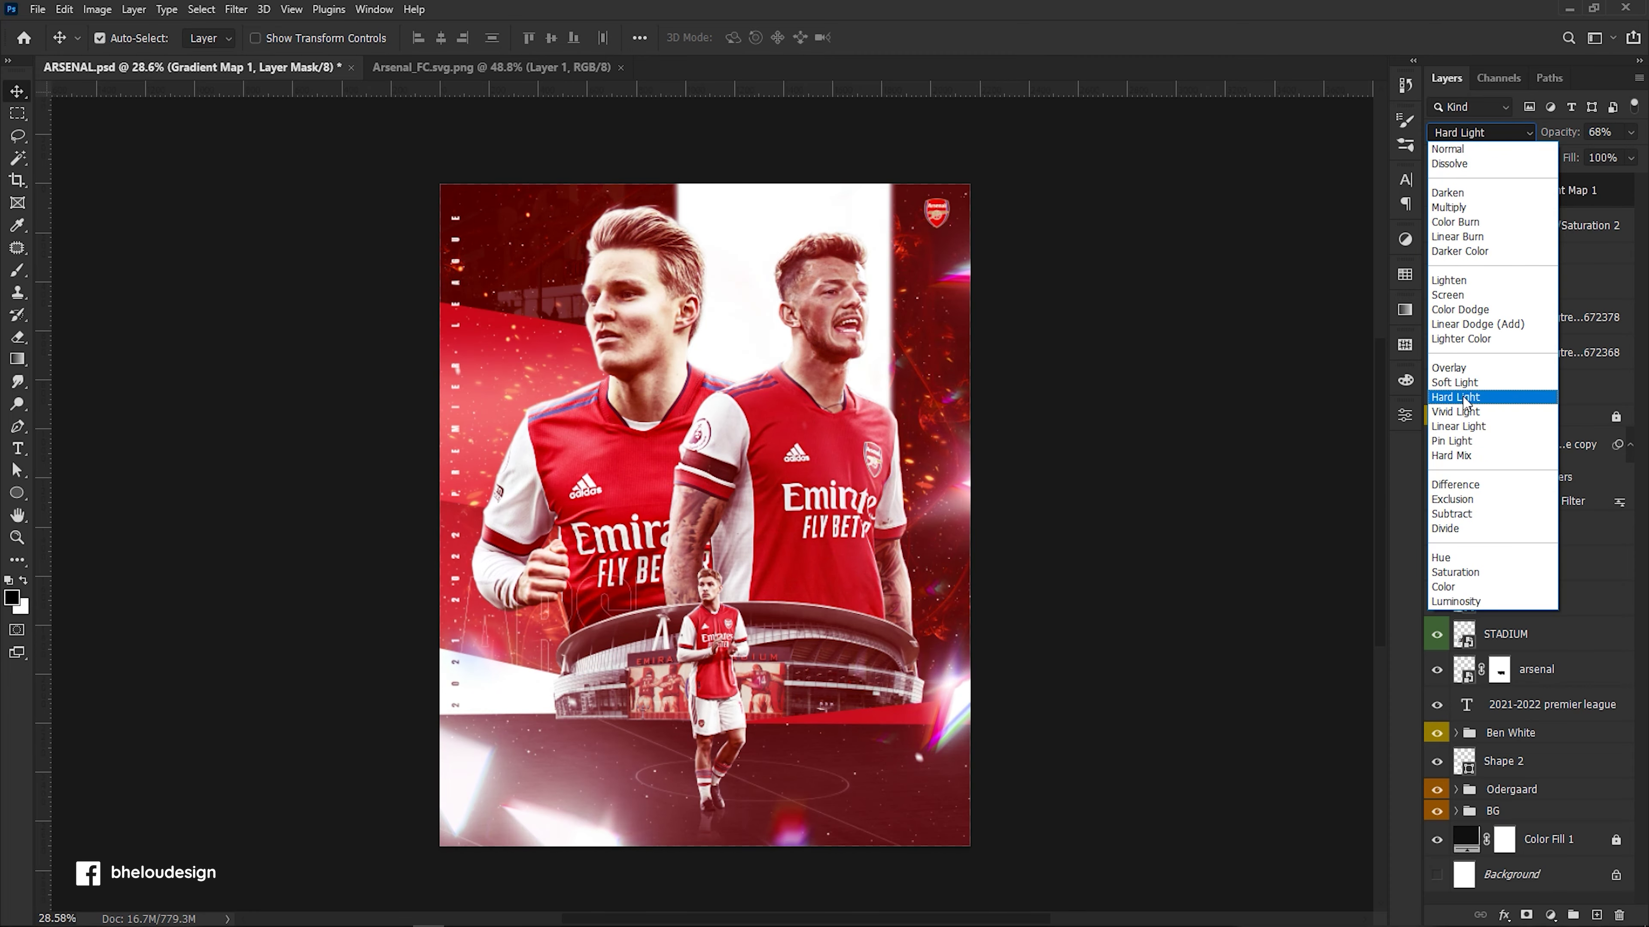
pyautogui.click(1472, 368)
pyautogui.moveTo(1629, 133); pyautogui.dragTo(1602, 159)
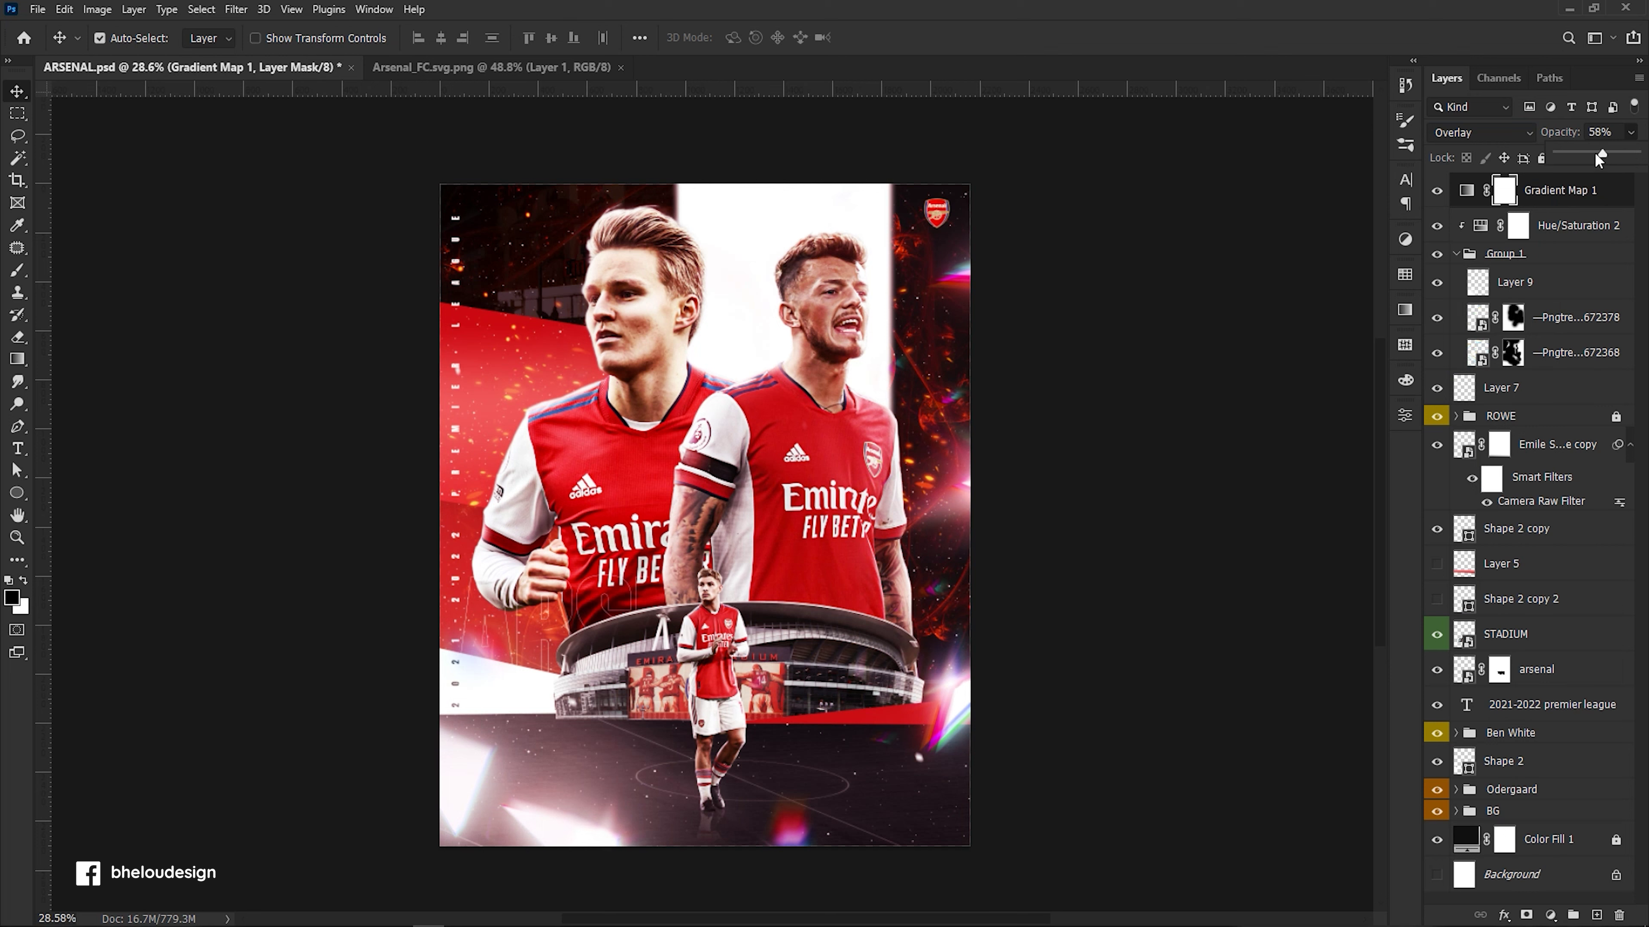
pyautogui.click(1551, 915)
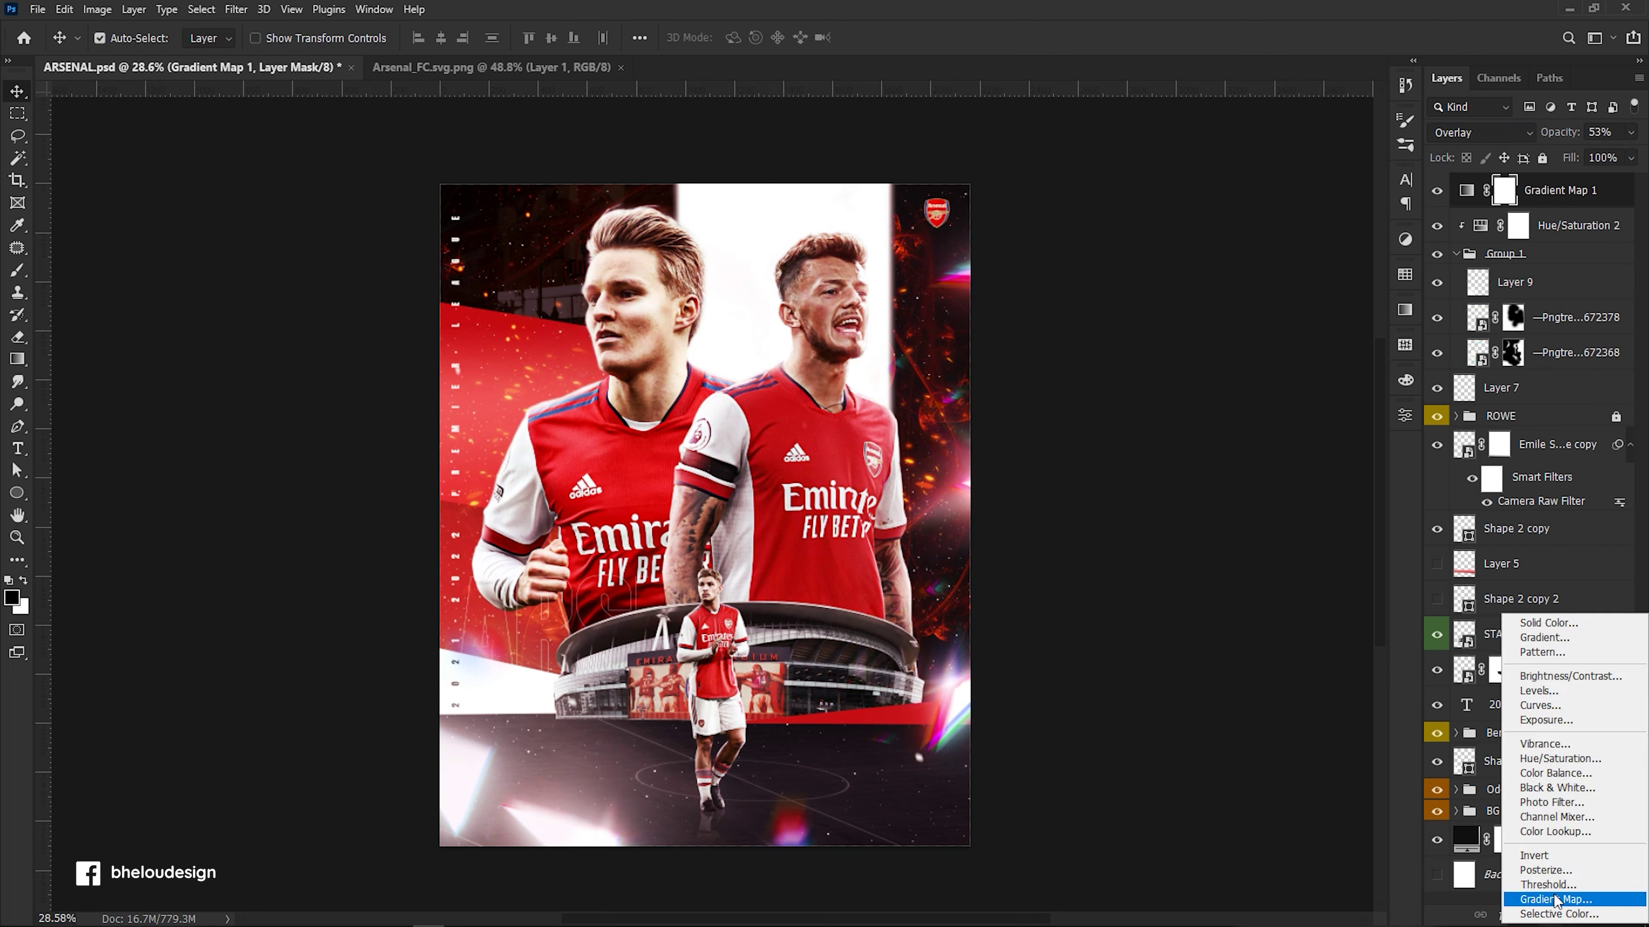
# Add a Color Lookup layer, trying Miami, Milan and Alaska LUTs at 18% opacity.
pyautogui.click(1538, 833)
pyautogui.click(1298, 467)
pyautogui.click(1292, 433)
pyautogui.click(1298, 466)
pyautogui.click(1306, 455)
pyautogui.click(1284, 90)
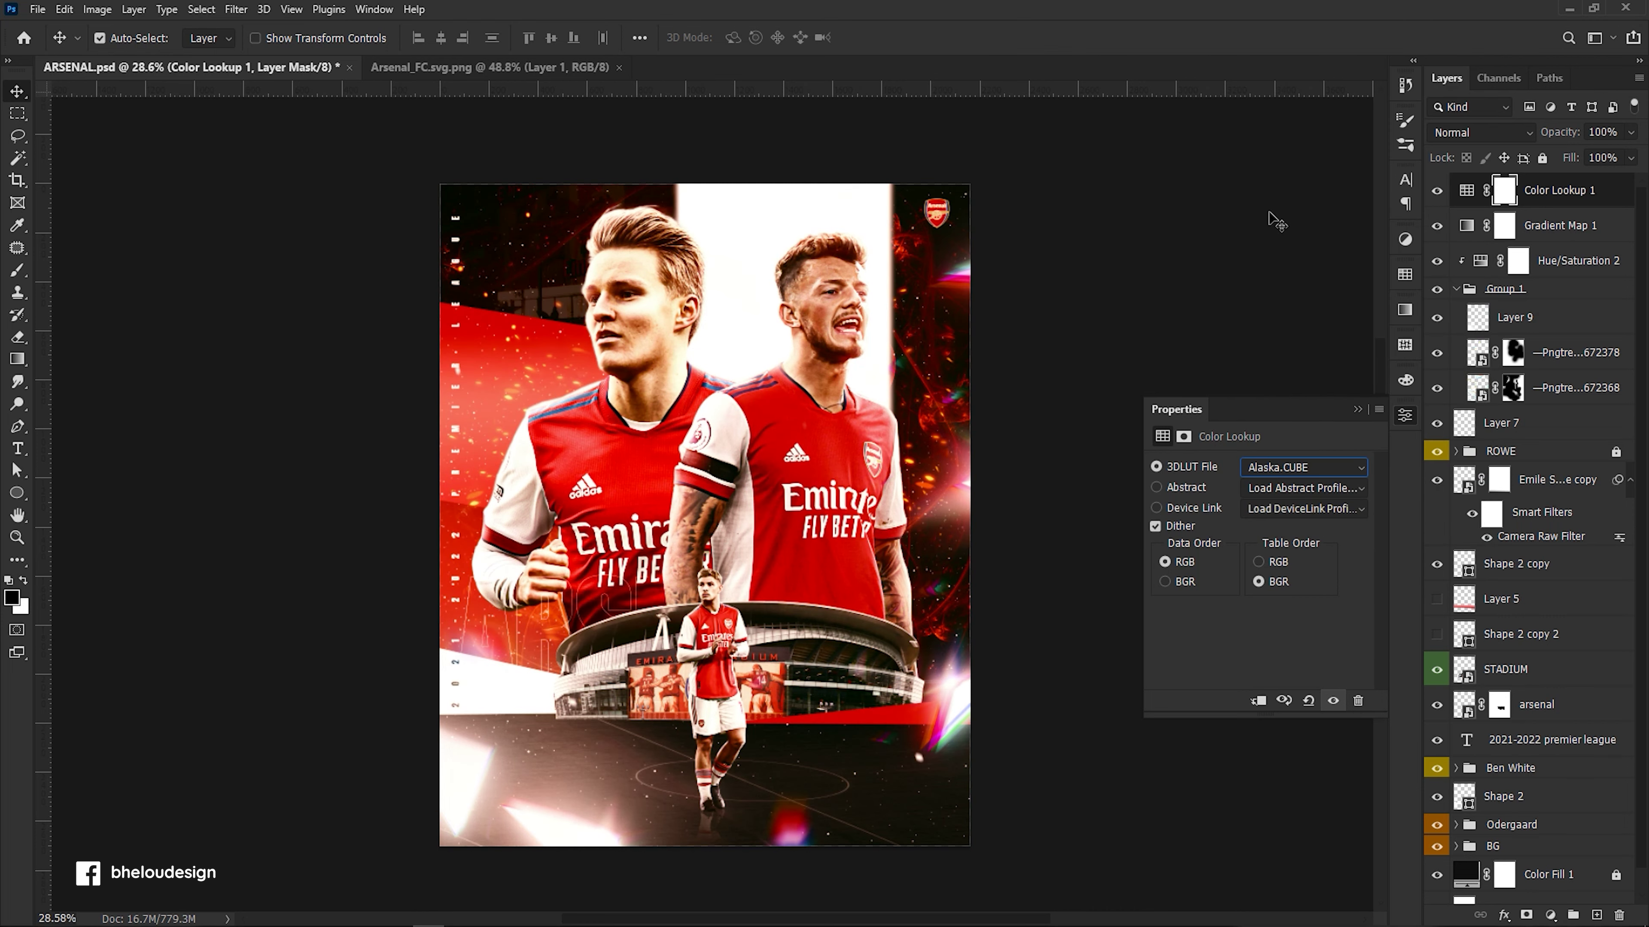
pyautogui.click(1299, 466)
pyautogui.click(1638, 130)
pyautogui.moveTo(1629, 155); pyautogui.dragTo(1572, 155)
# Try the Miami, Kodak 5205 Fuji 3510, Fuji ETERNA 250D, Fuji F125 and filmstock_50 looks.
pyautogui.click(1264, 468)
pyautogui.click(1292, 432)
pyautogui.click(1288, 465)
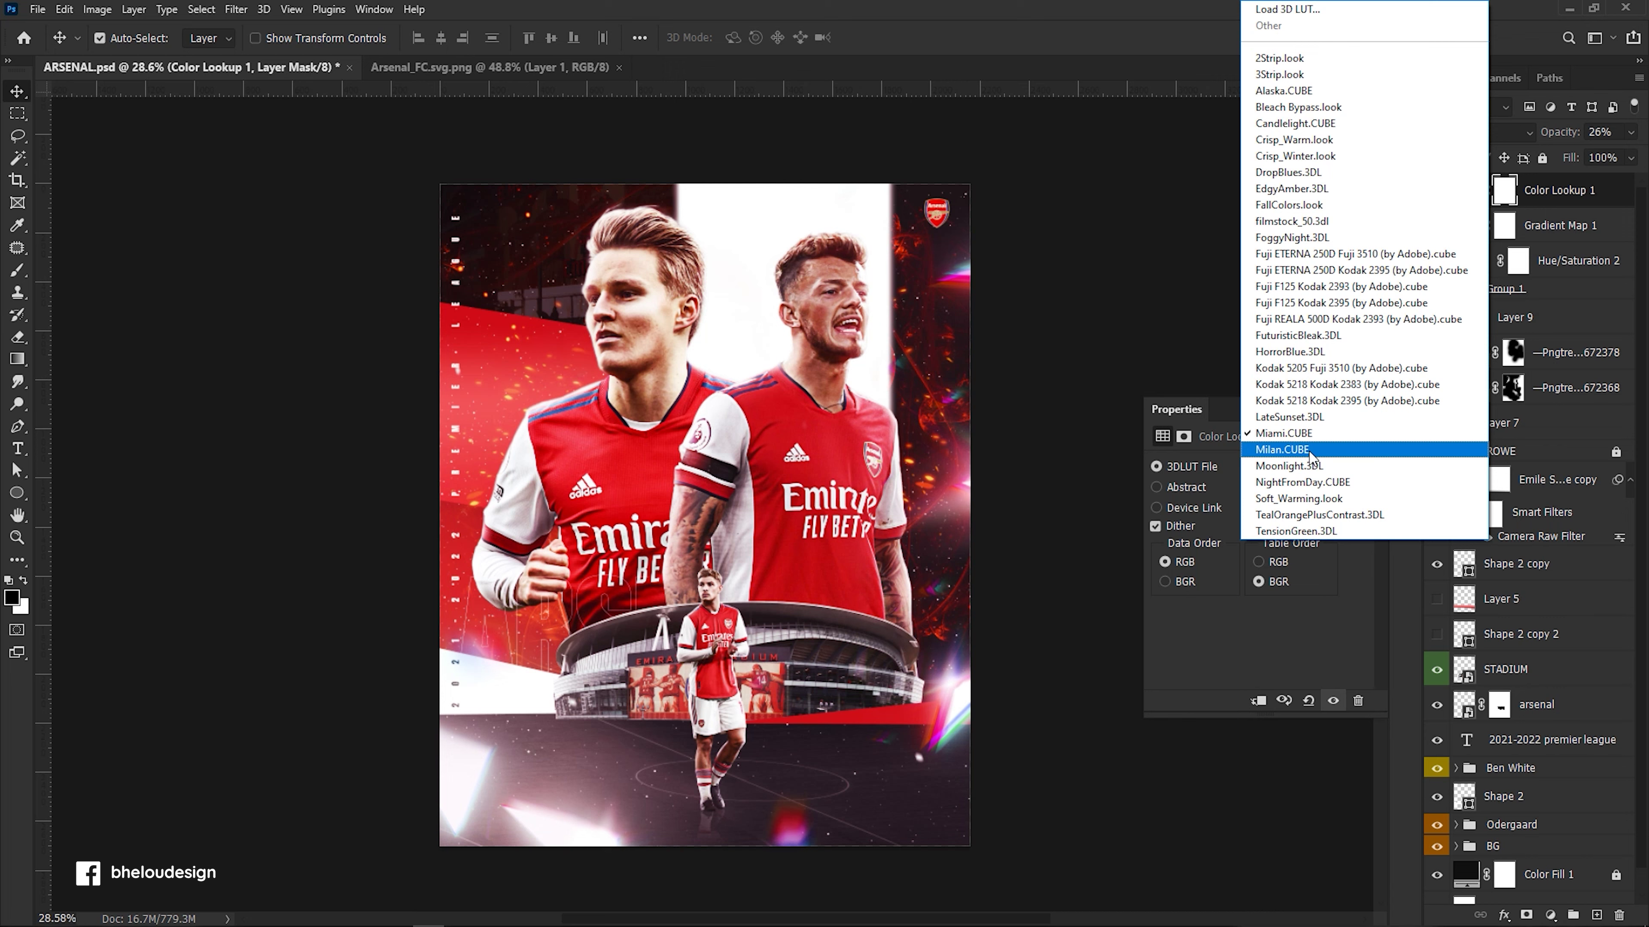
pyautogui.click(1290, 464)
pyautogui.click(1305, 368)
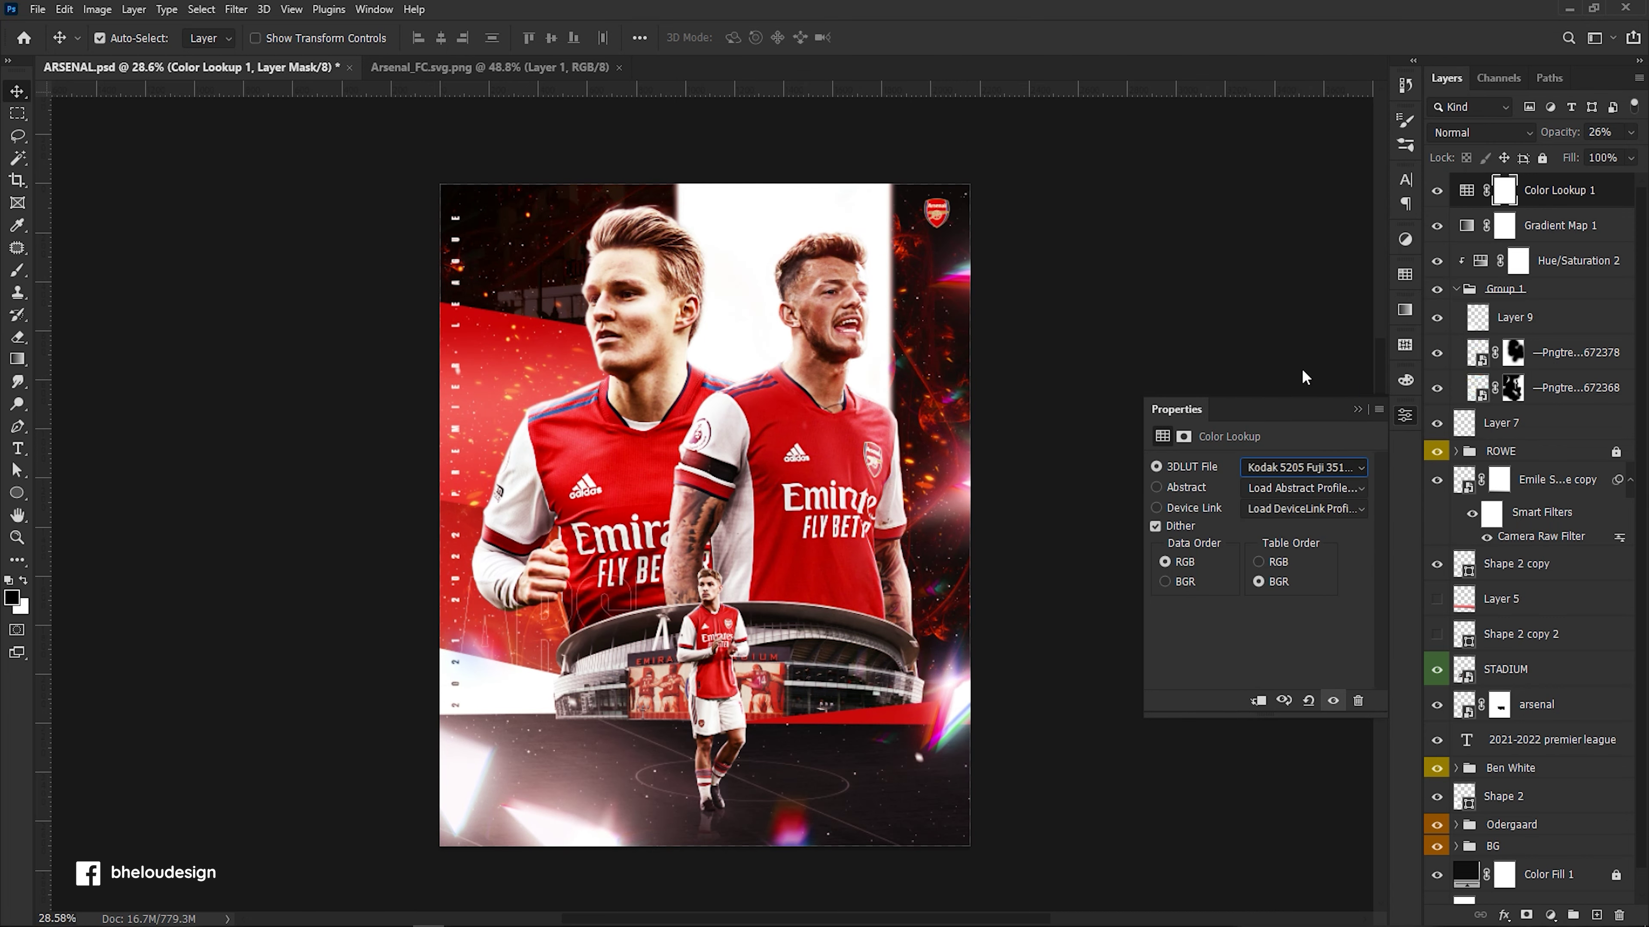
pyautogui.click(1293, 468)
pyautogui.click(1290, 291)
pyautogui.click(1276, 475)
pyautogui.click(1311, 304)
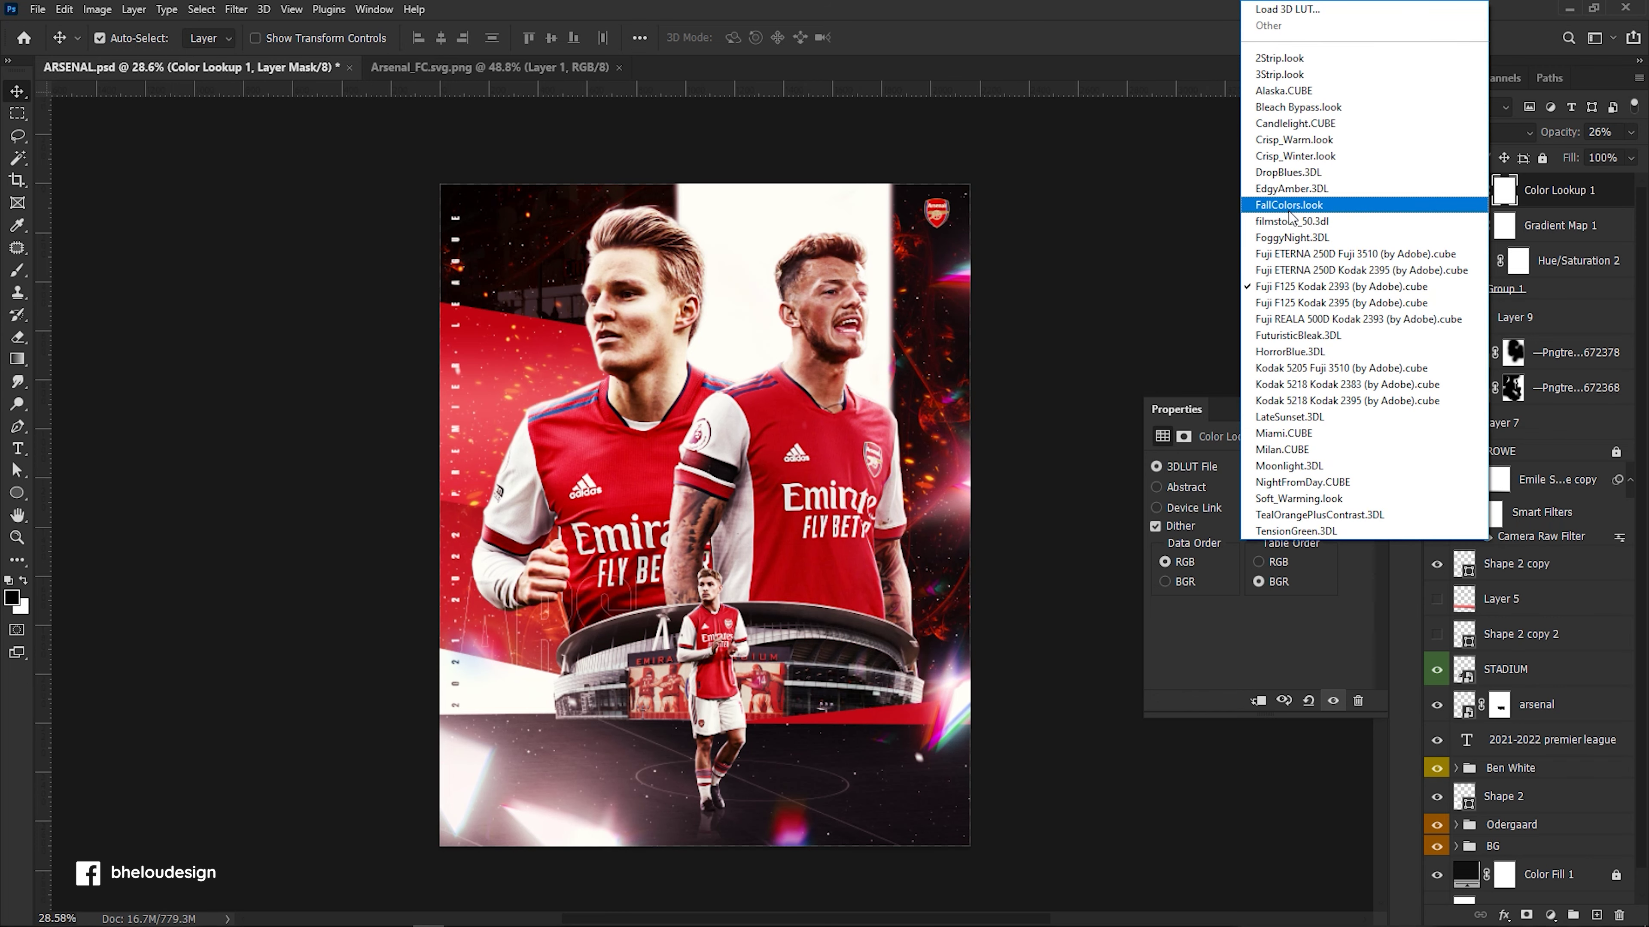
pyautogui.click(1292, 220)
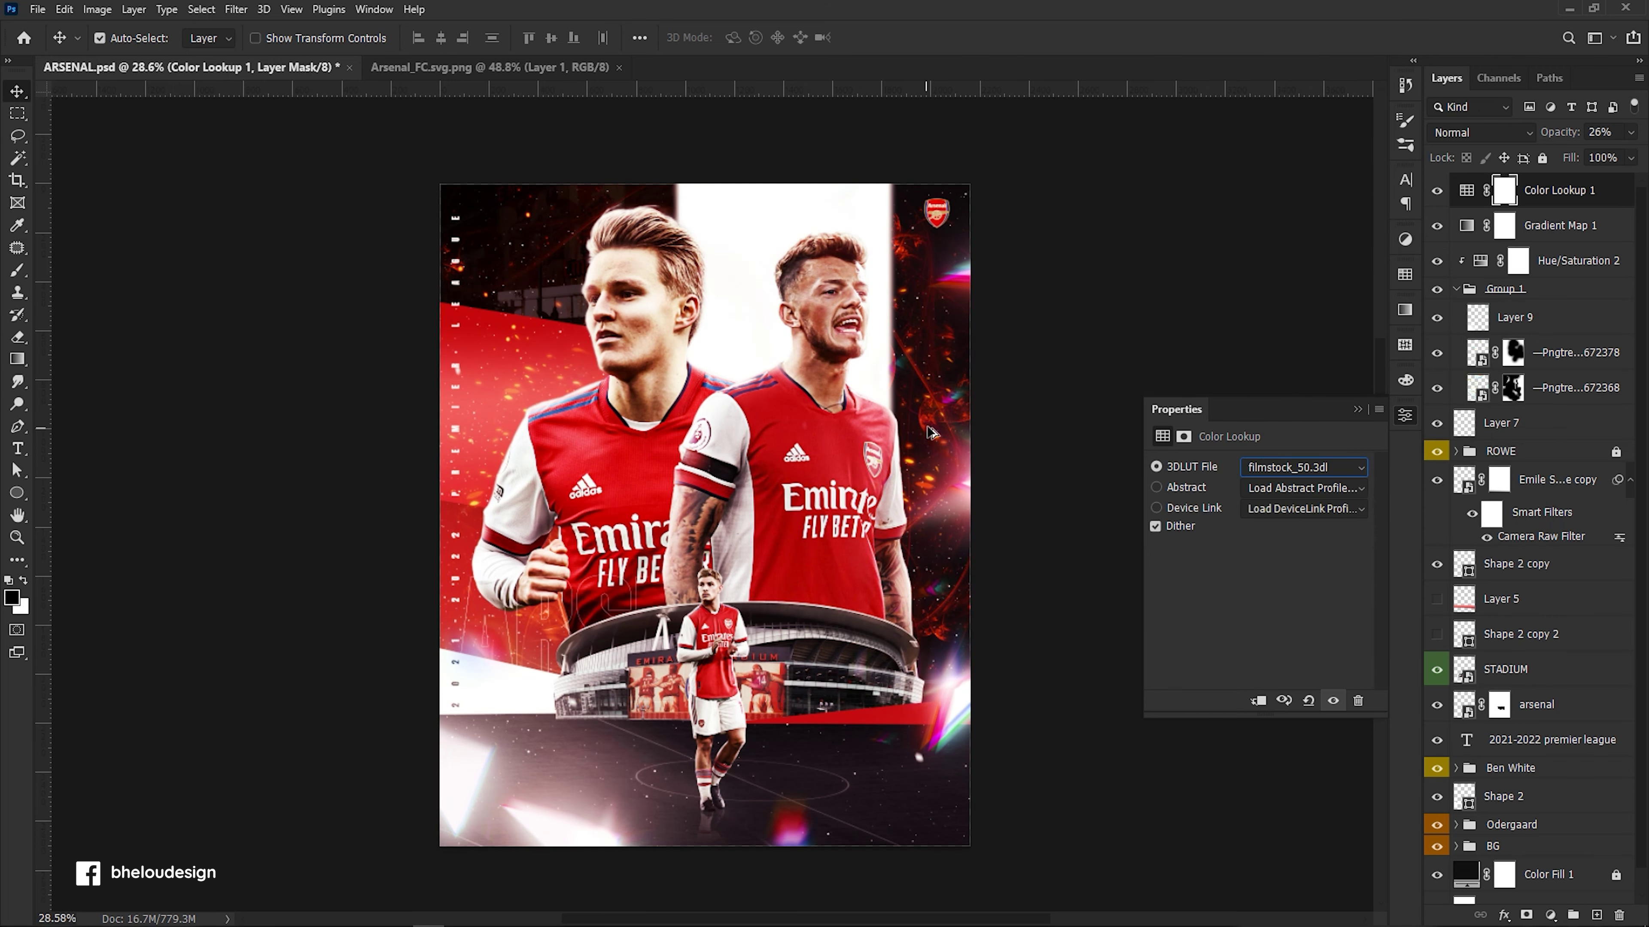
pyautogui.scroll(-3, 804, 347)
pyautogui.scroll(2, 823, 352)
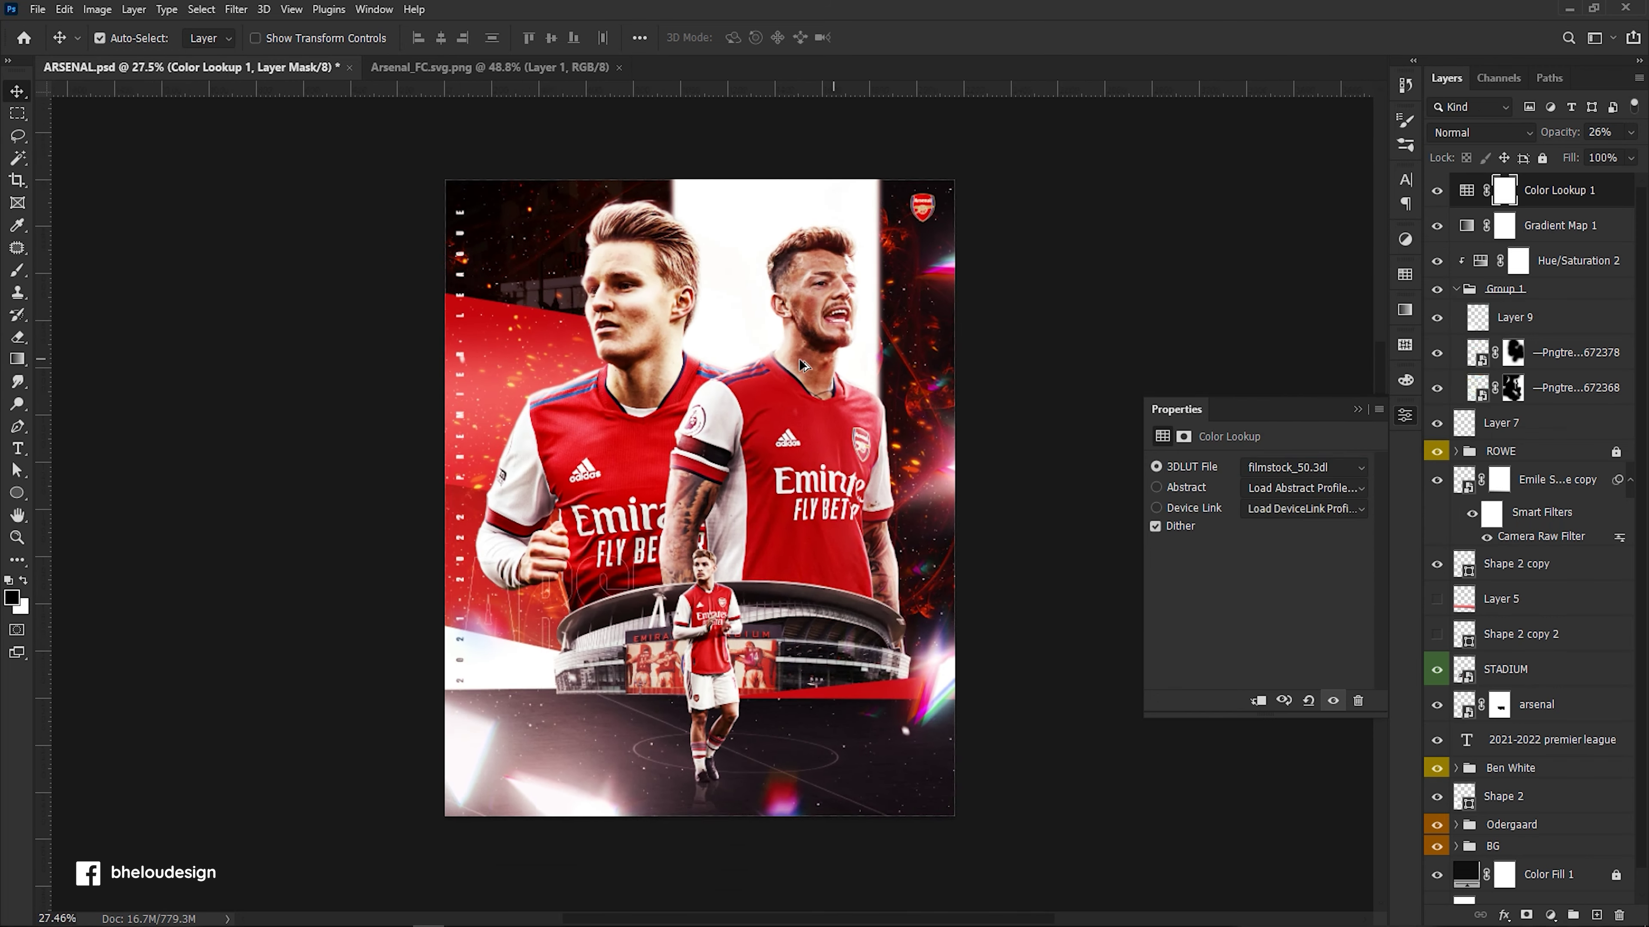
pyautogui.scroll(1, 961, 585)
# Settle on the Milan.CUBE LUT and set the Color Lookup opacity to 60%.
pyautogui.click(1273, 468)
pyautogui.click(1308, 99)
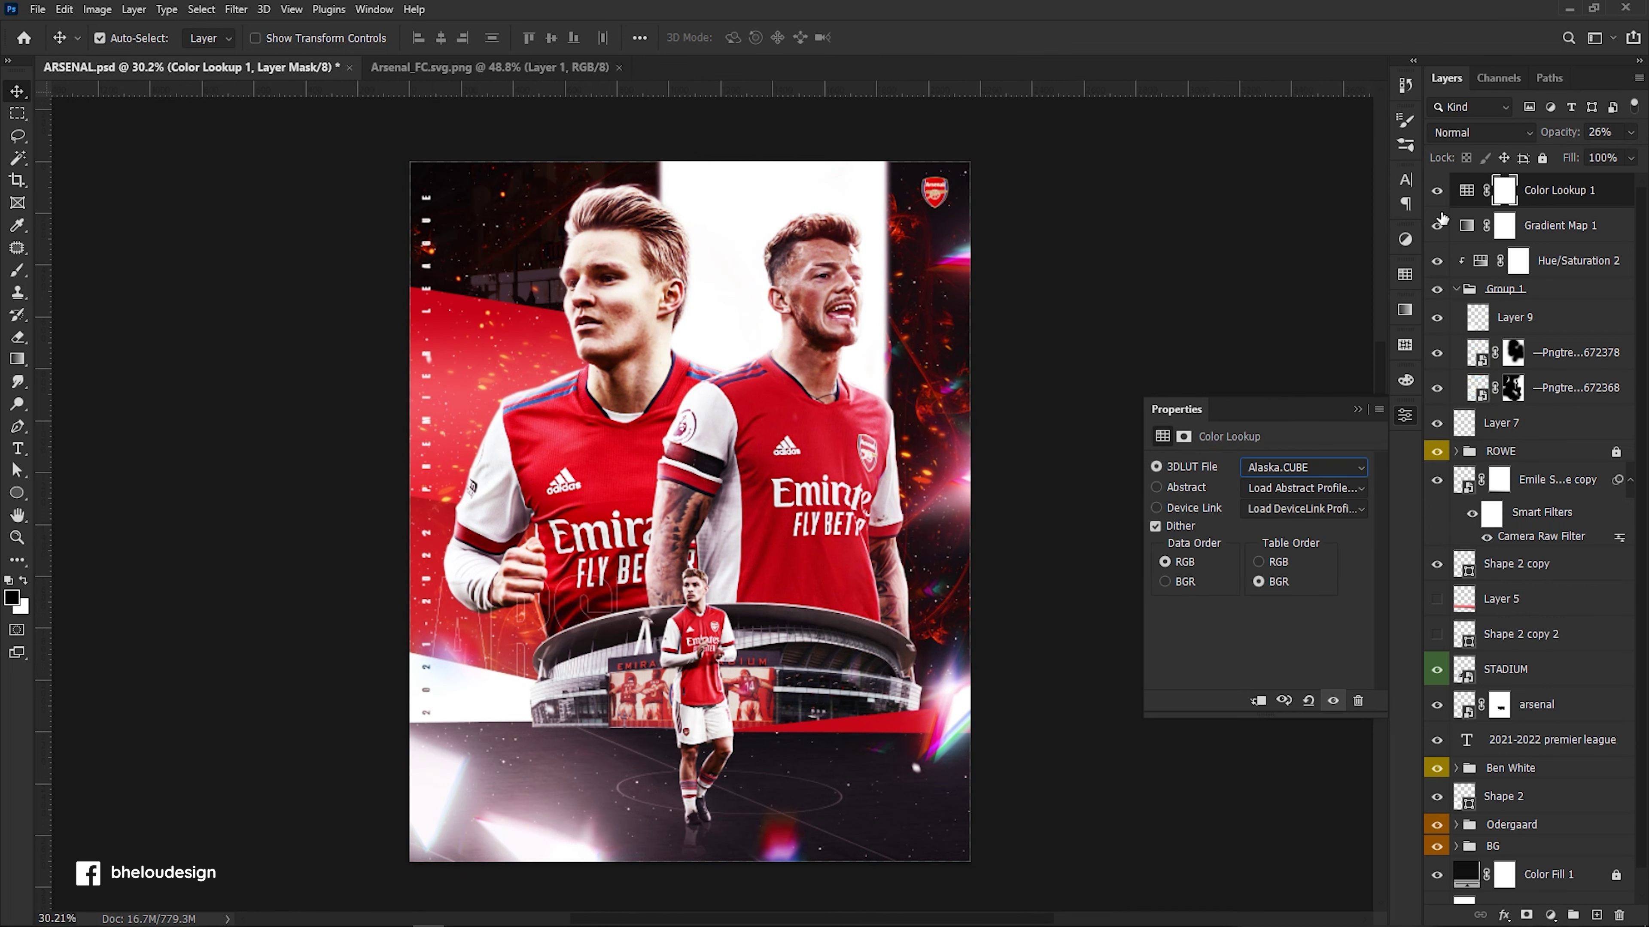
pyautogui.click(1292, 467)
pyautogui.click(1317, 468)
pyautogui.click(1631, 133)
pyautogui.moveTo(1575, 154); pyautogui.dragTo(1603, 156)
pyautogui.click(1436, 195)
pyautogui.scroll(-1, 505, 628)
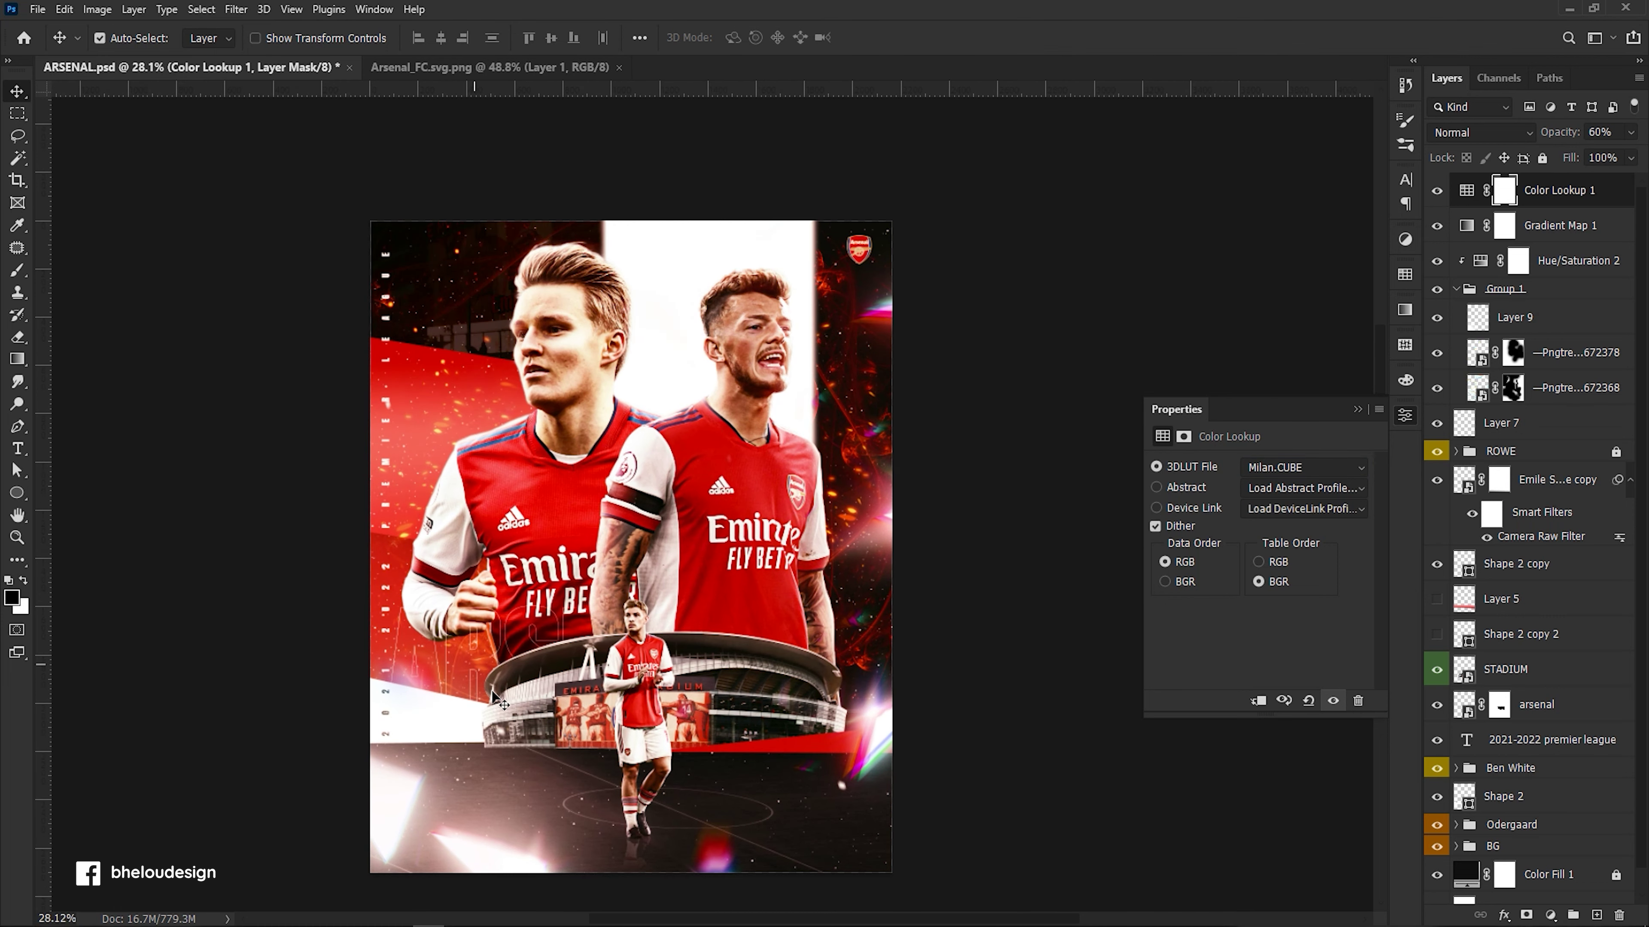
pyautogui.click(1358, 410)
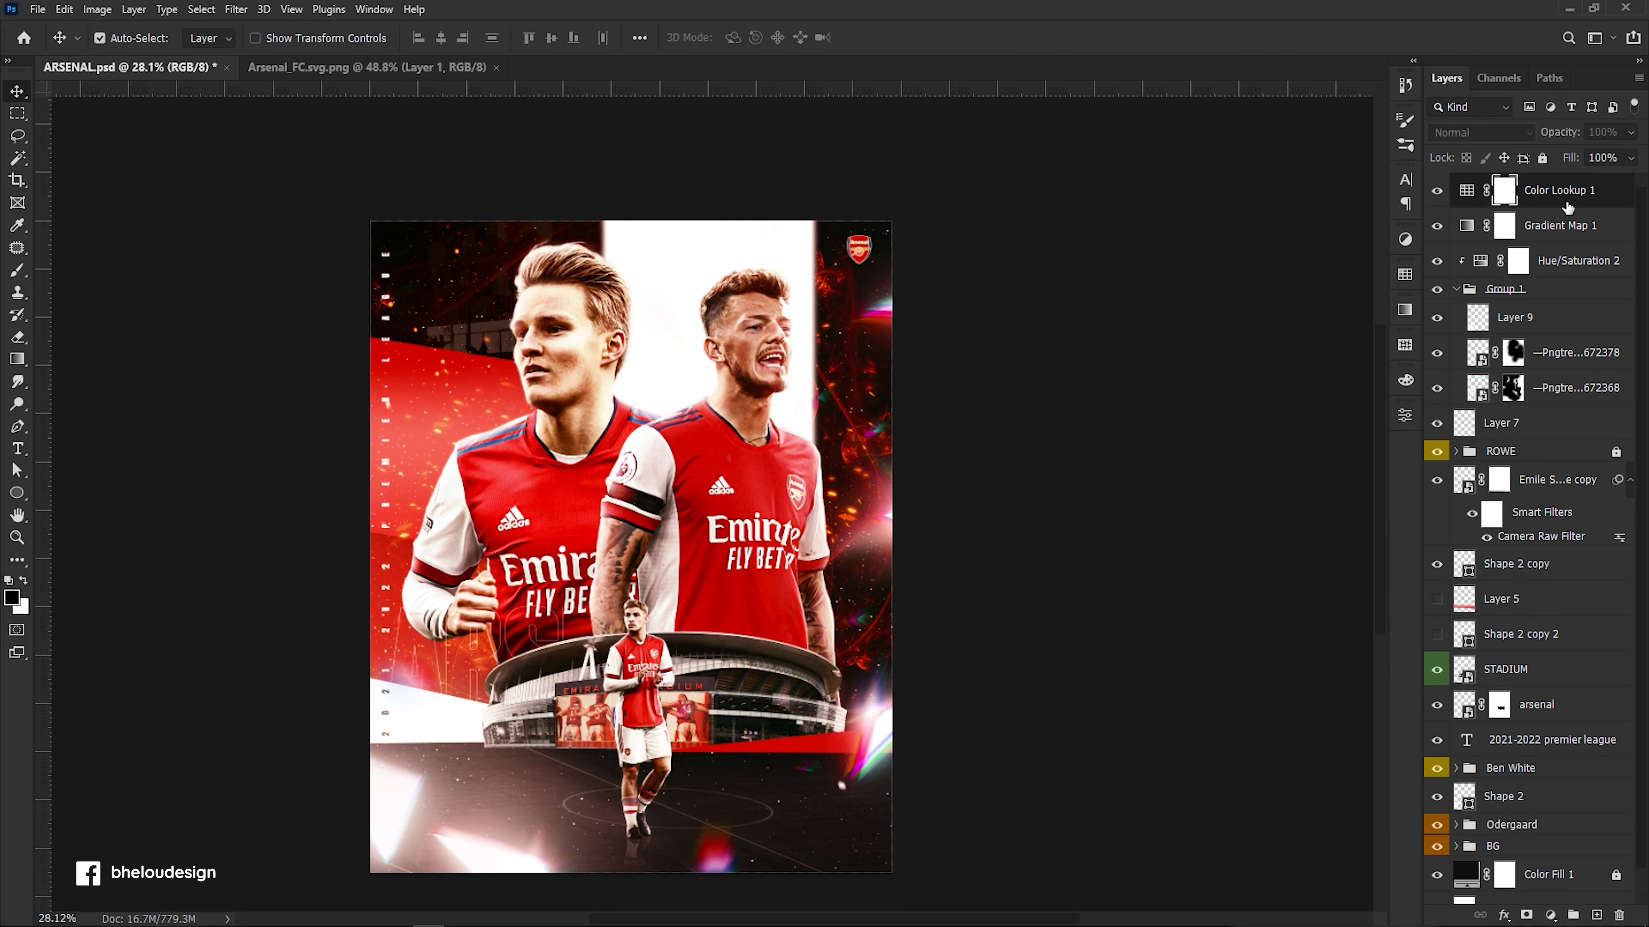
# Add a Selective Color layer tuning Reds to Magenta +7, Yellow +4 and Cyan +2.
pyautogui.click(1551, 915)
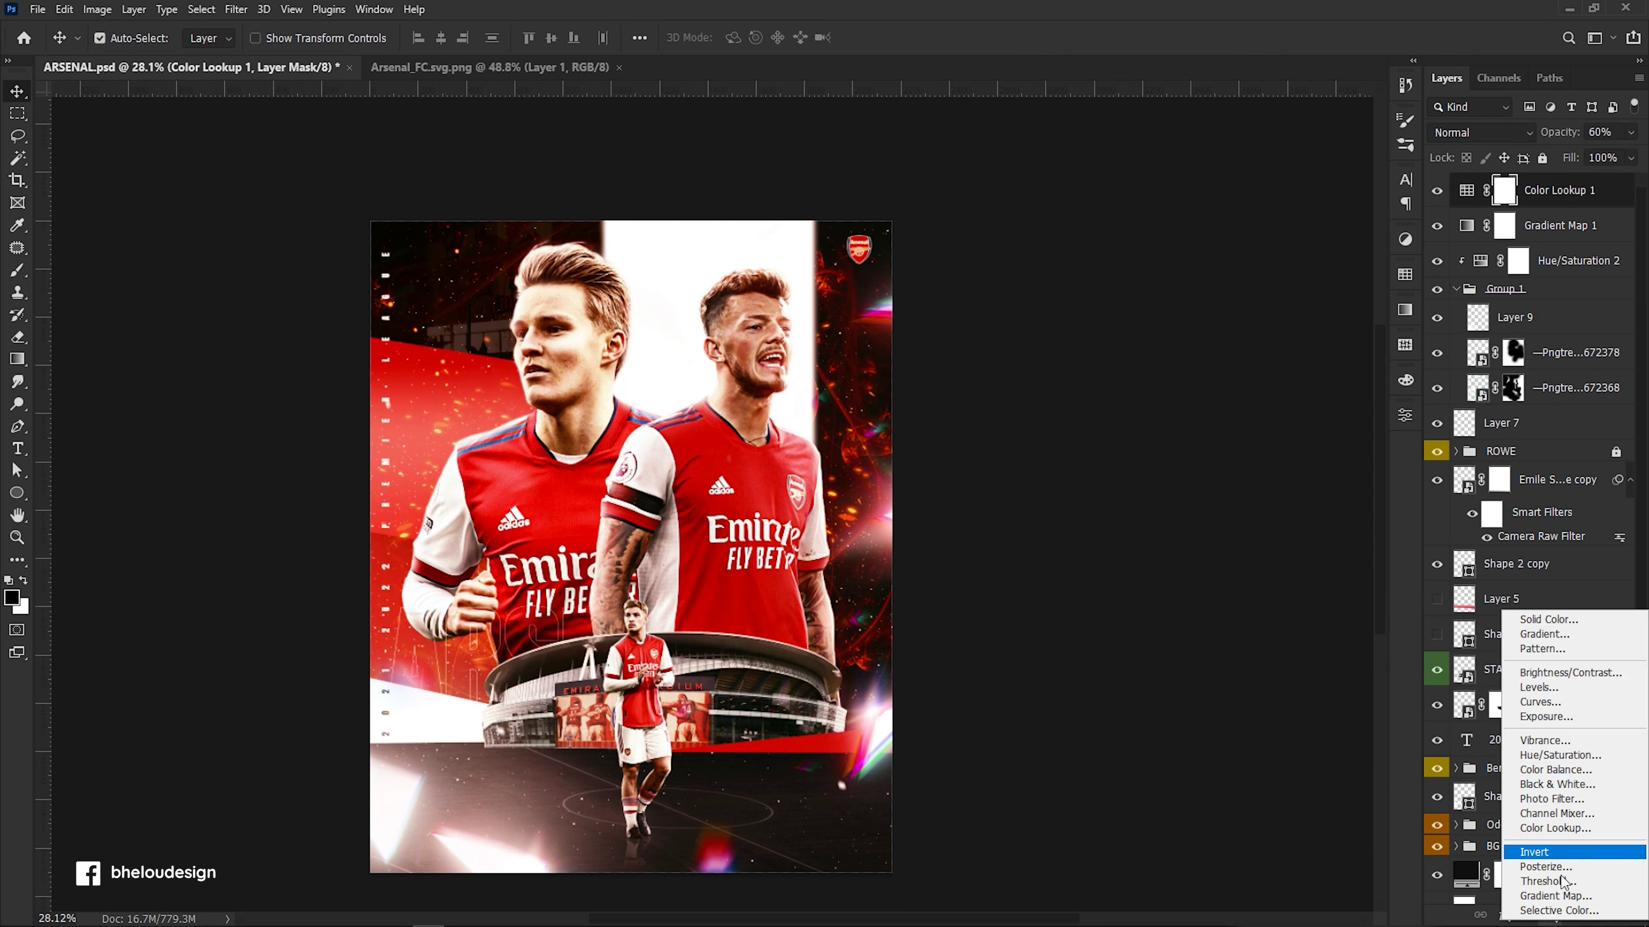
pyautogui.click(1558, 910)
pyautogui.moveTo(1259, 565); pyautogui.dragTo(1267, 564)
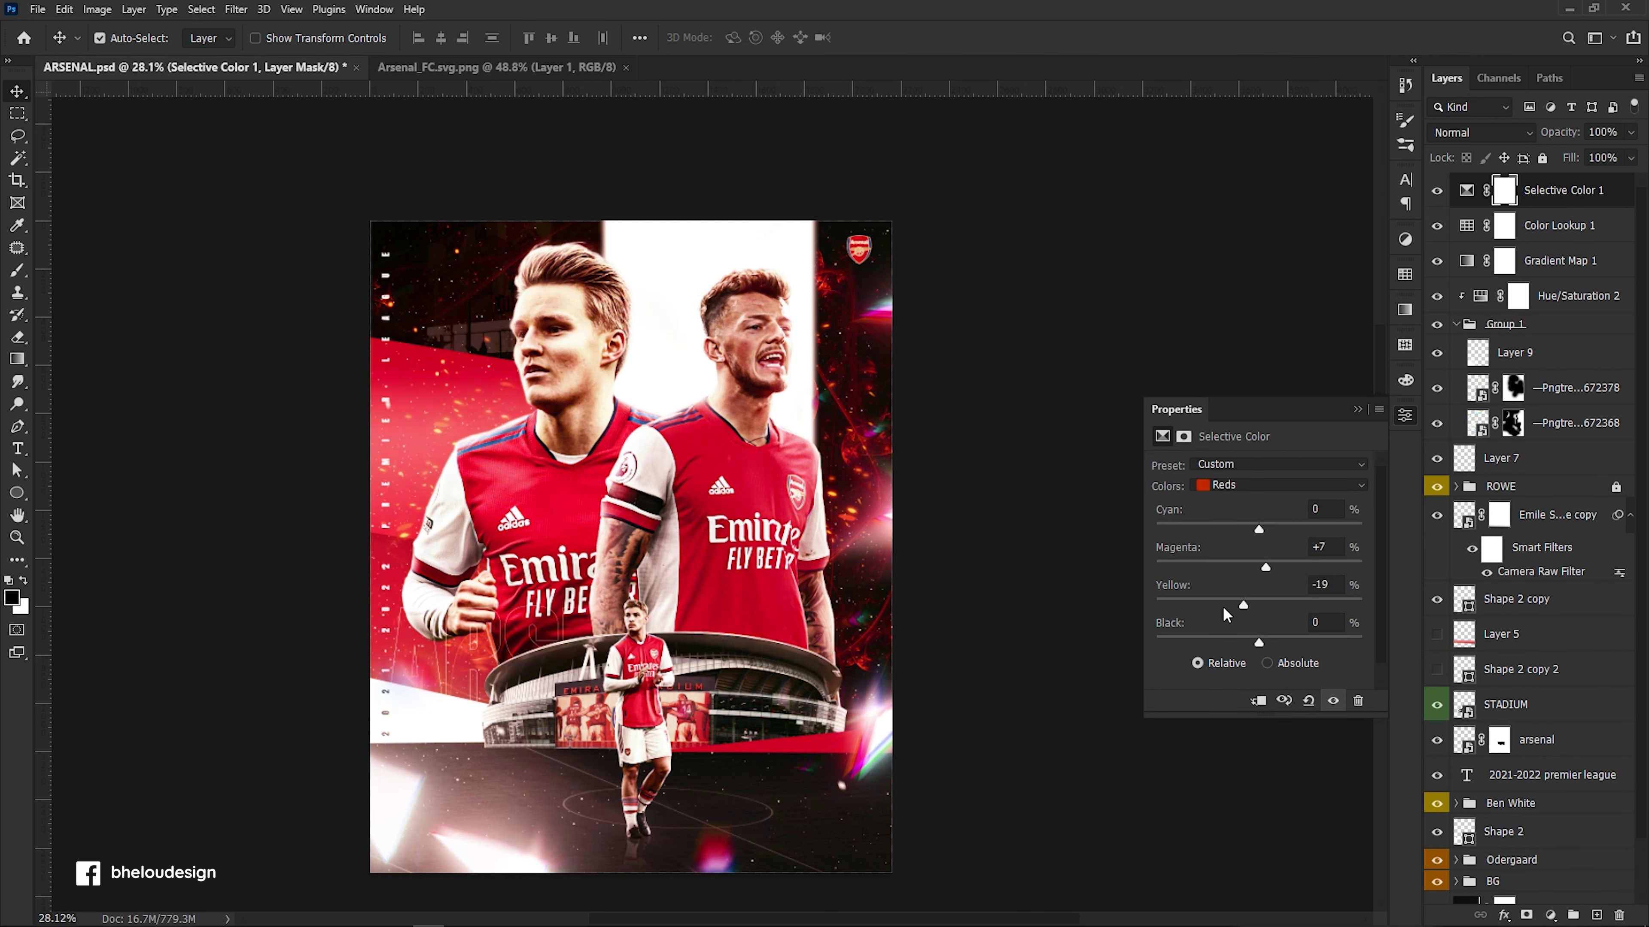
pyautogui.moveTo(1257, 609); pyautogui.dragTo(1264, 607)
pyautogui.moveTo(1259, 525); pyautogui.dragTo(1262, 530)
pyautogui.click(1357, 410)
pyautogui.click(582, 368)
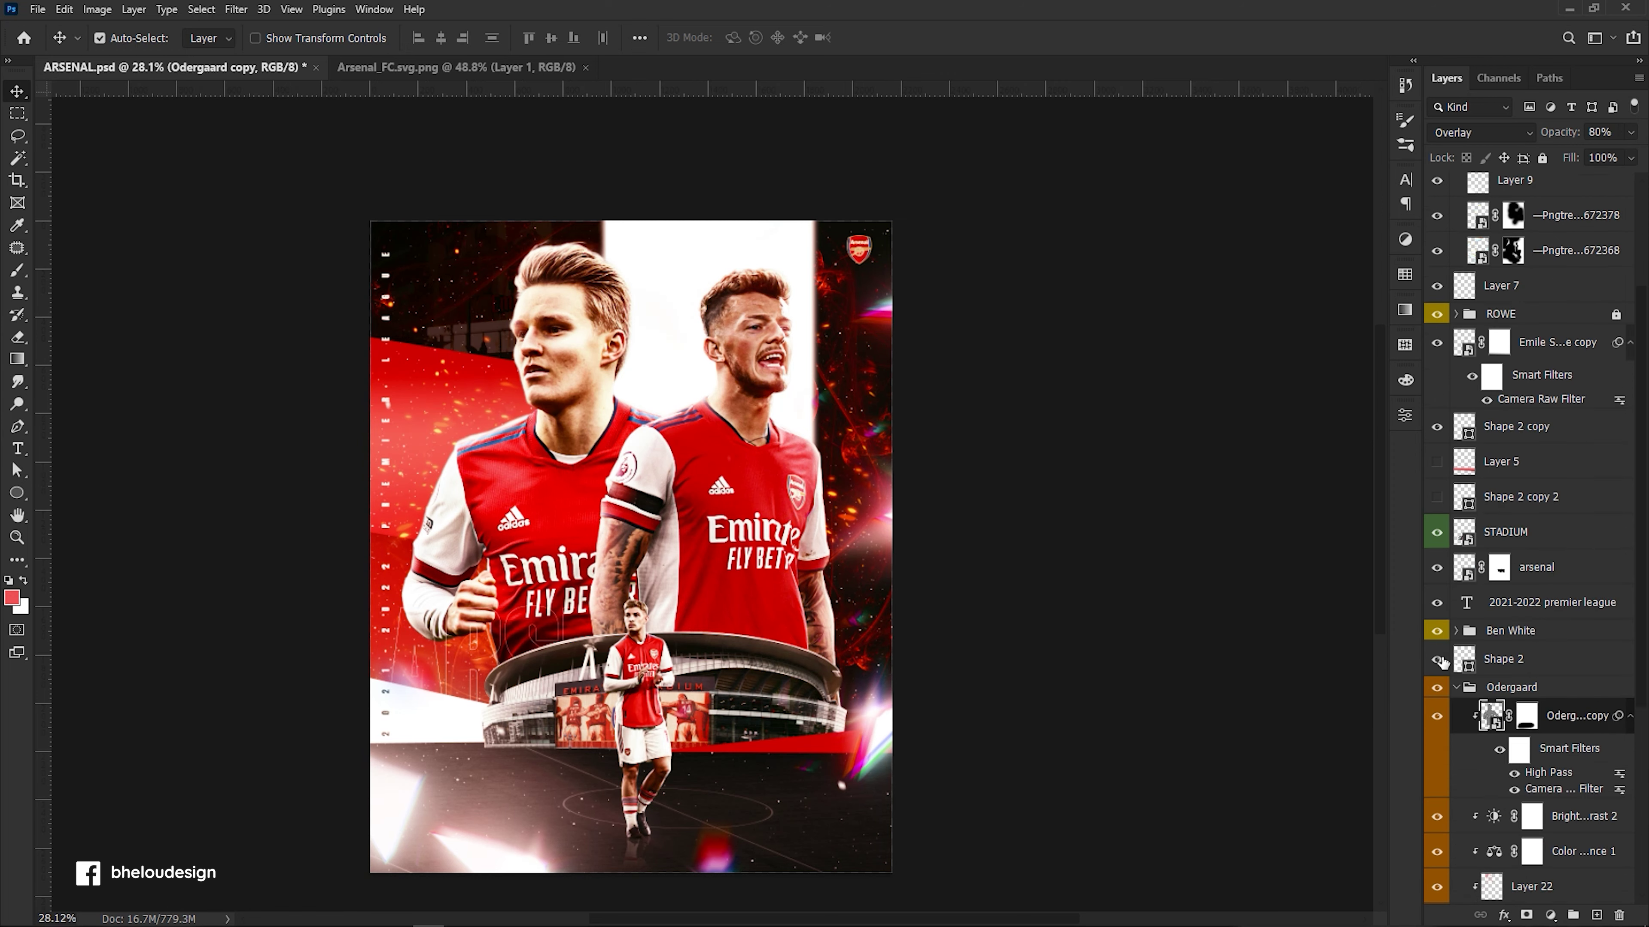
# Set Color Balance 1 midtones to +9, 0, +7 and push its highlights toward red and yellow.
pyautogui.scroll(-3, 1488, 699)
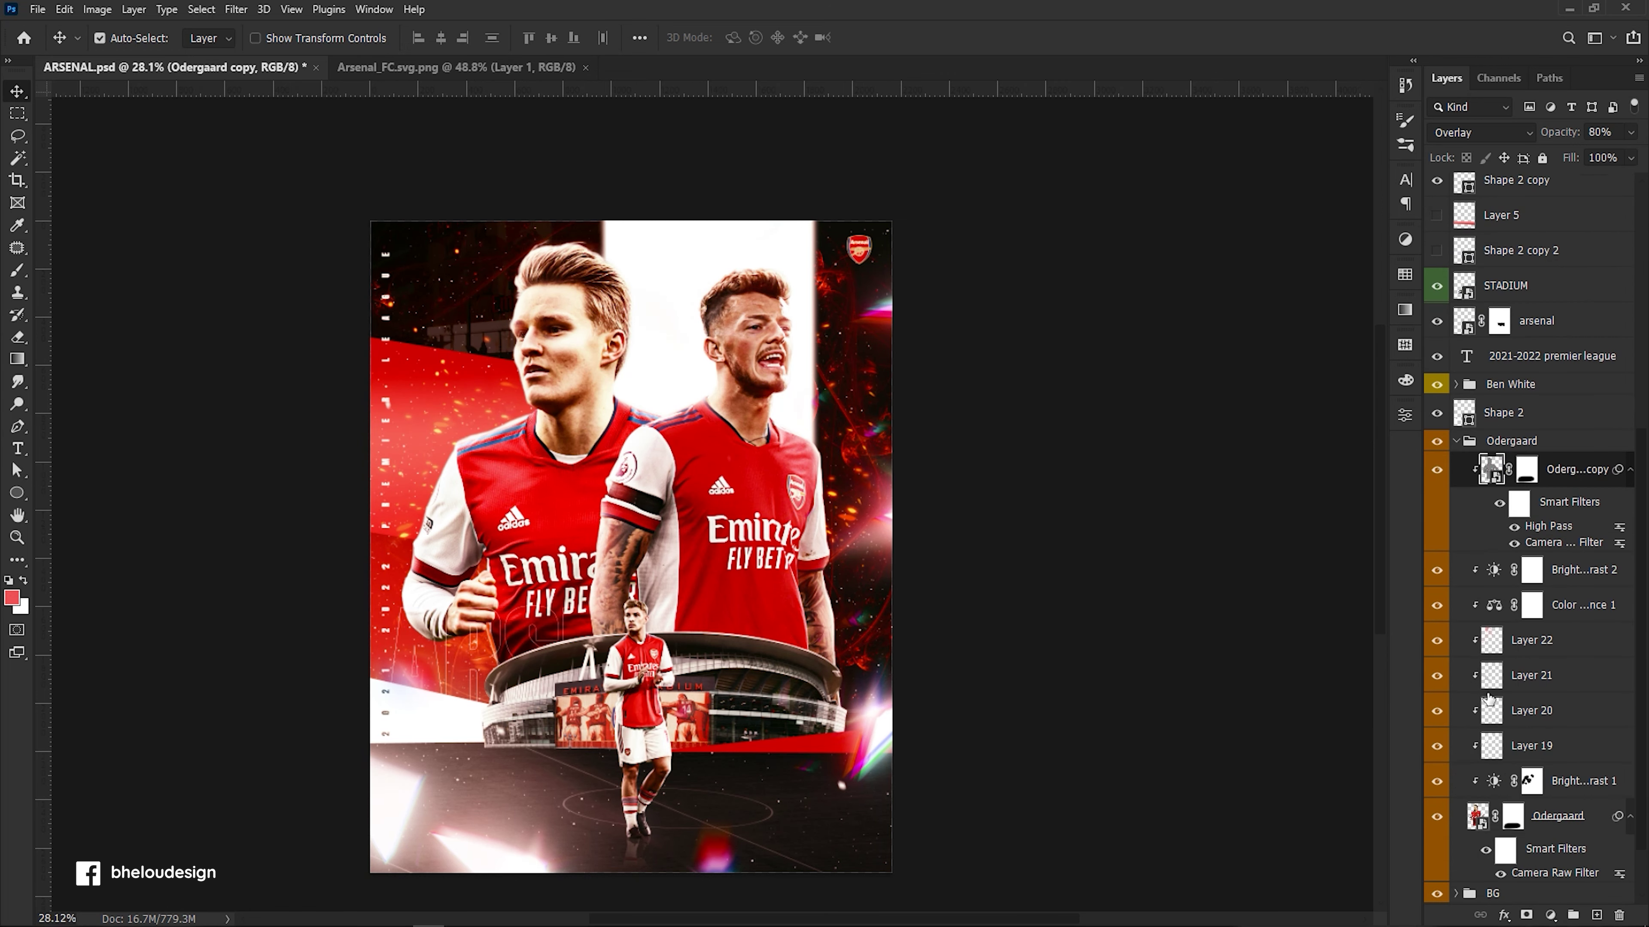
pyautogui.click(1493, 621)
pyautogui.click(1404, 414)
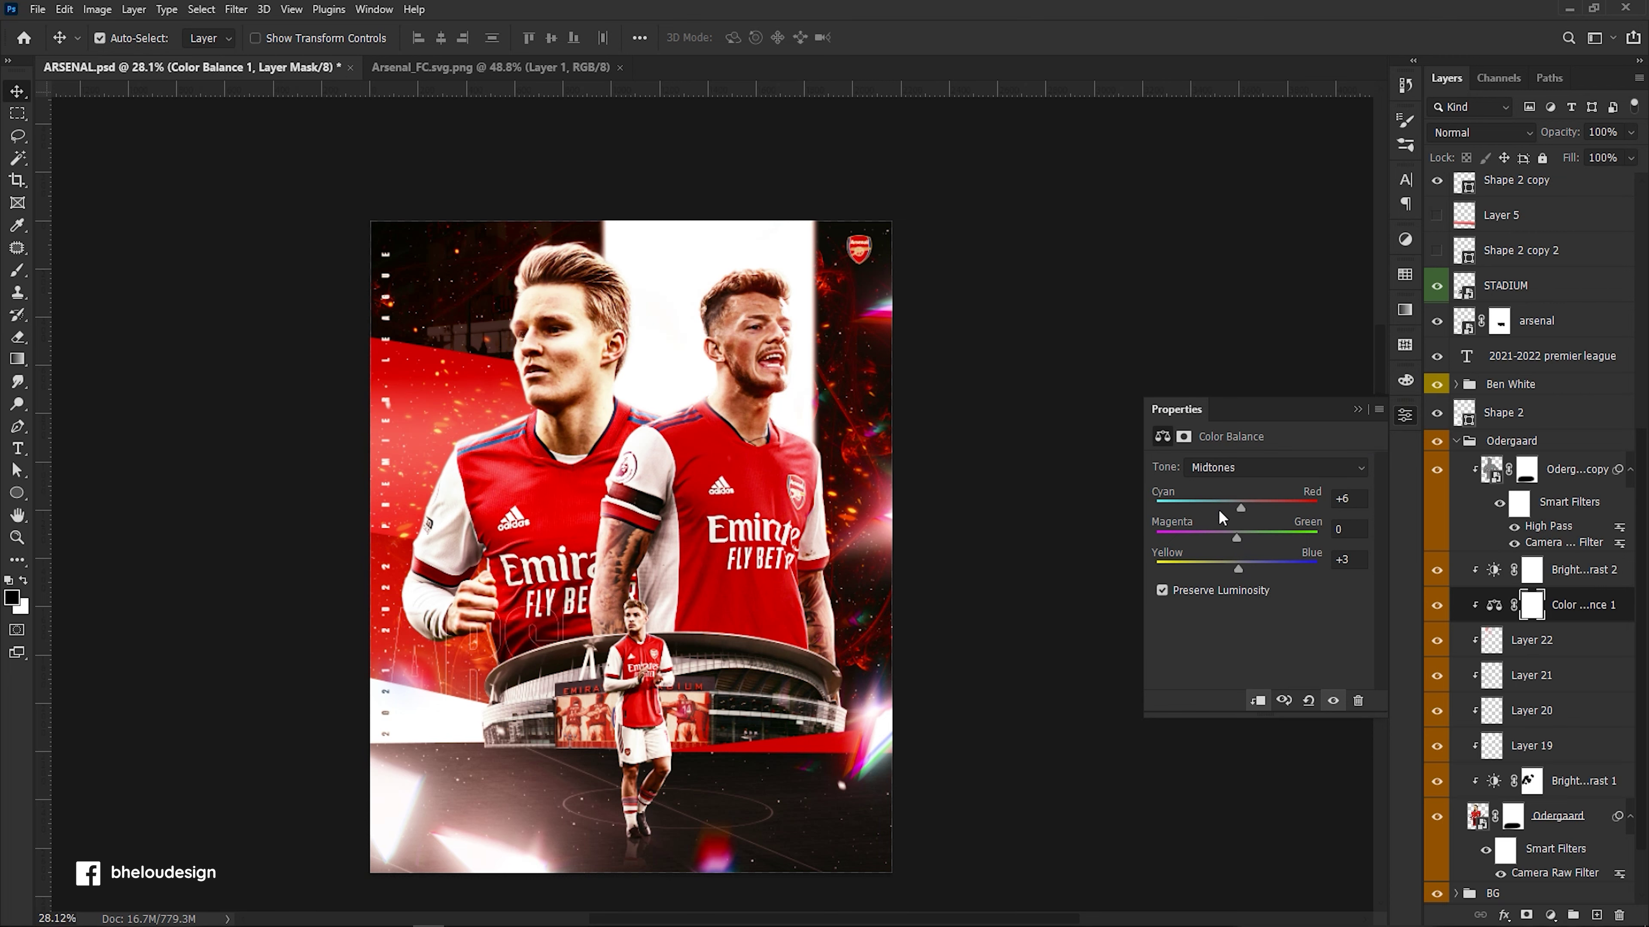
pyautogui.scroll(2, 487, 383)
pyautogui.scroll(2, 487, 383)
pyautogui.moveTo(1239, 568); pyautogui.dragTo(1241, 569)
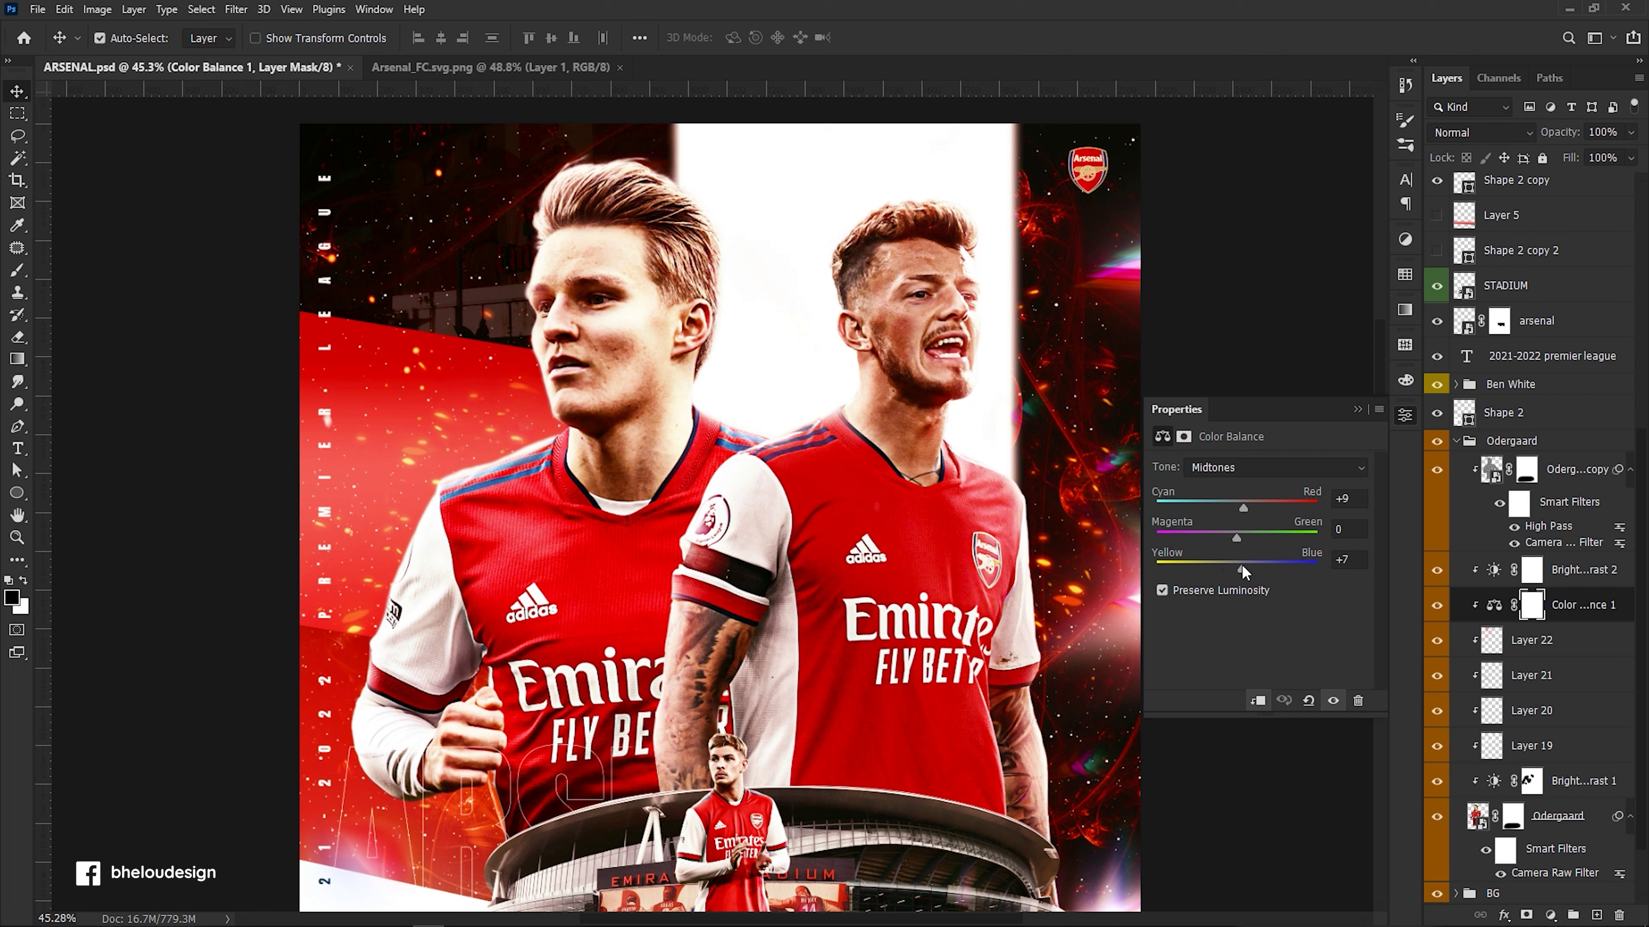
pyautogui.click(1236, 468)
pyautogui.click(1237, 520)
pyautogui.moveTo(1244, 508); pyautogui.dragTo(1235, 506)
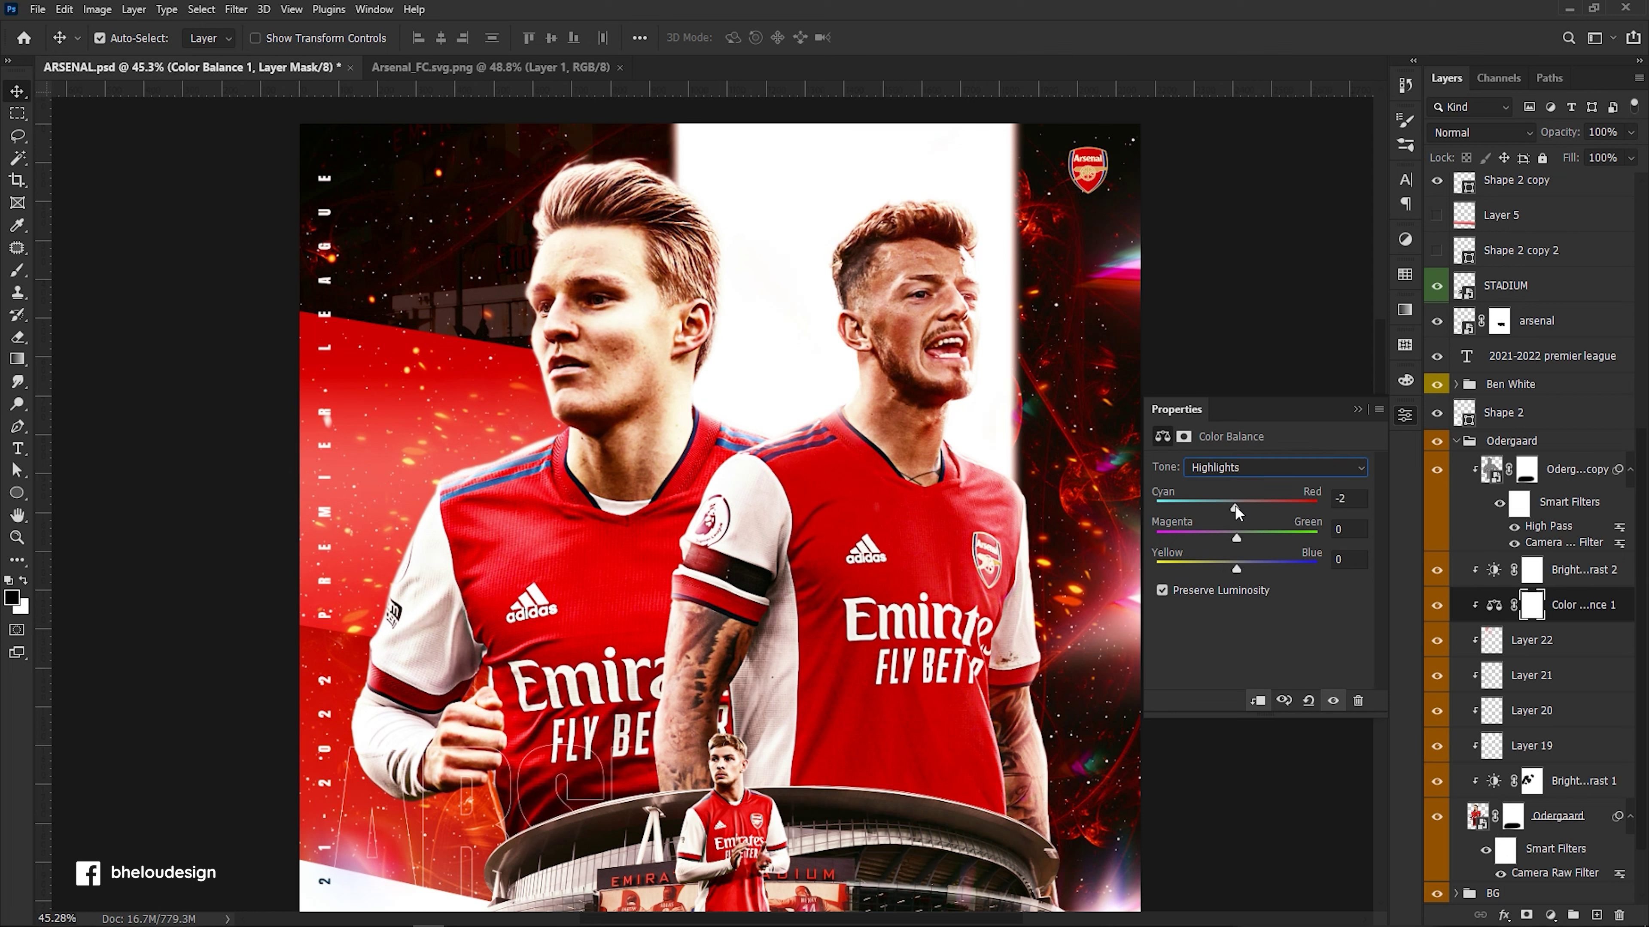
pyautogui.moveTo(1237, 570); pyautogui.dragTo(1233, 570)
pyautogui.click(1357, 410)
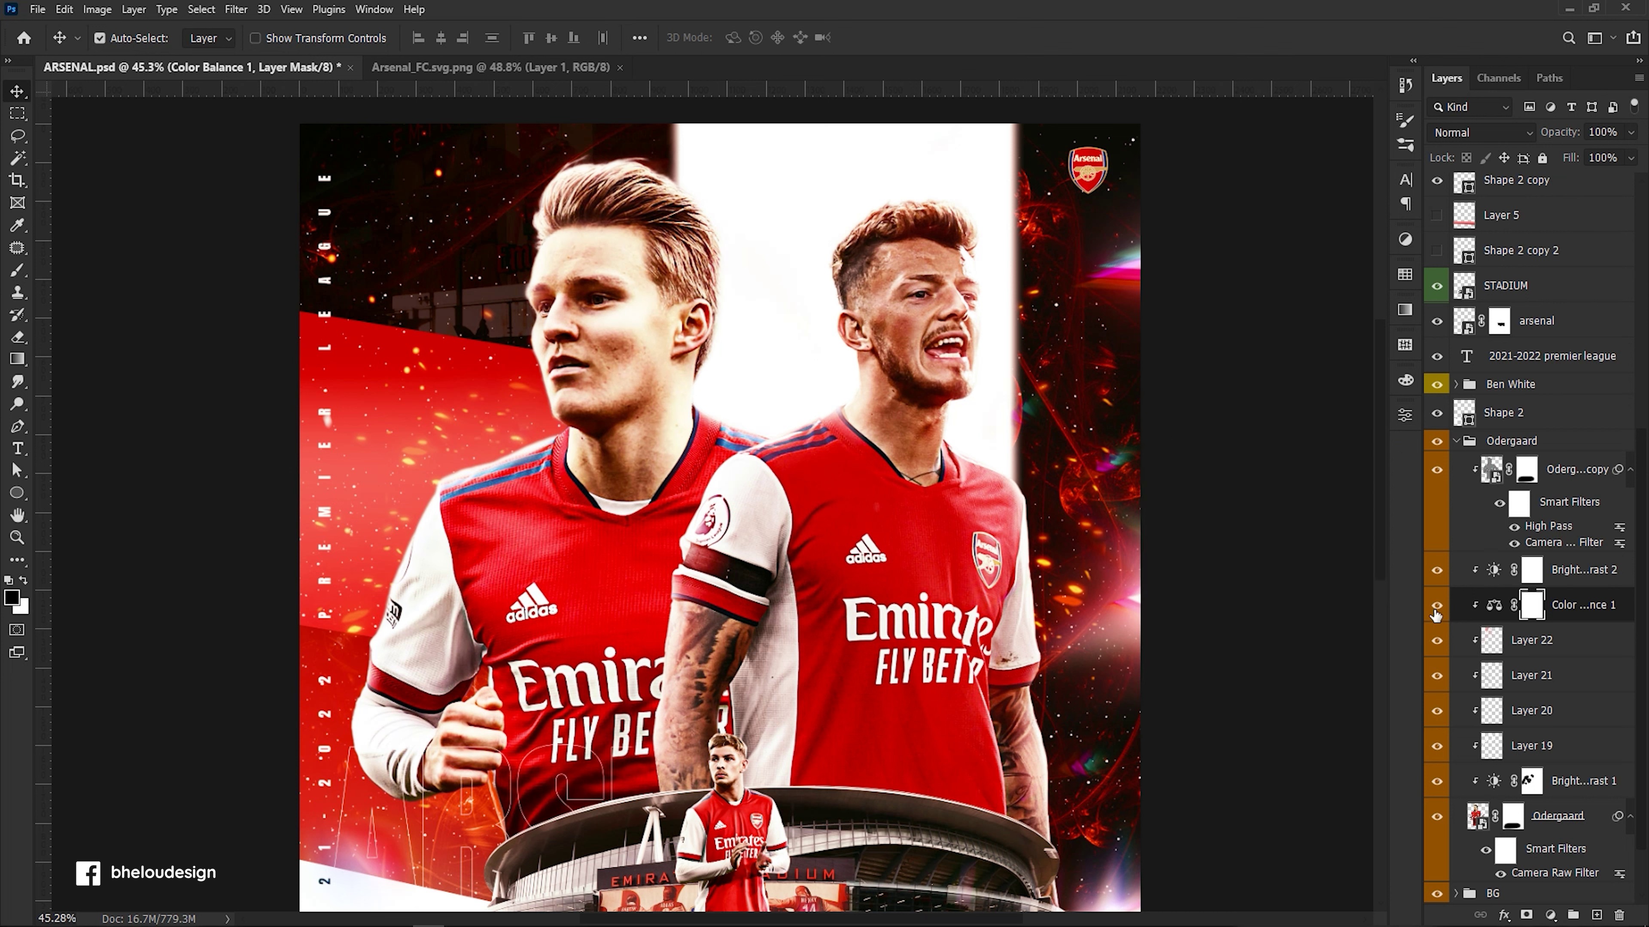
# Raise Brightness/Contrast 2 brightness to 21 and add Hue/Saturation 3 at -2 saturation.
pyautogui.click(1494, 571)
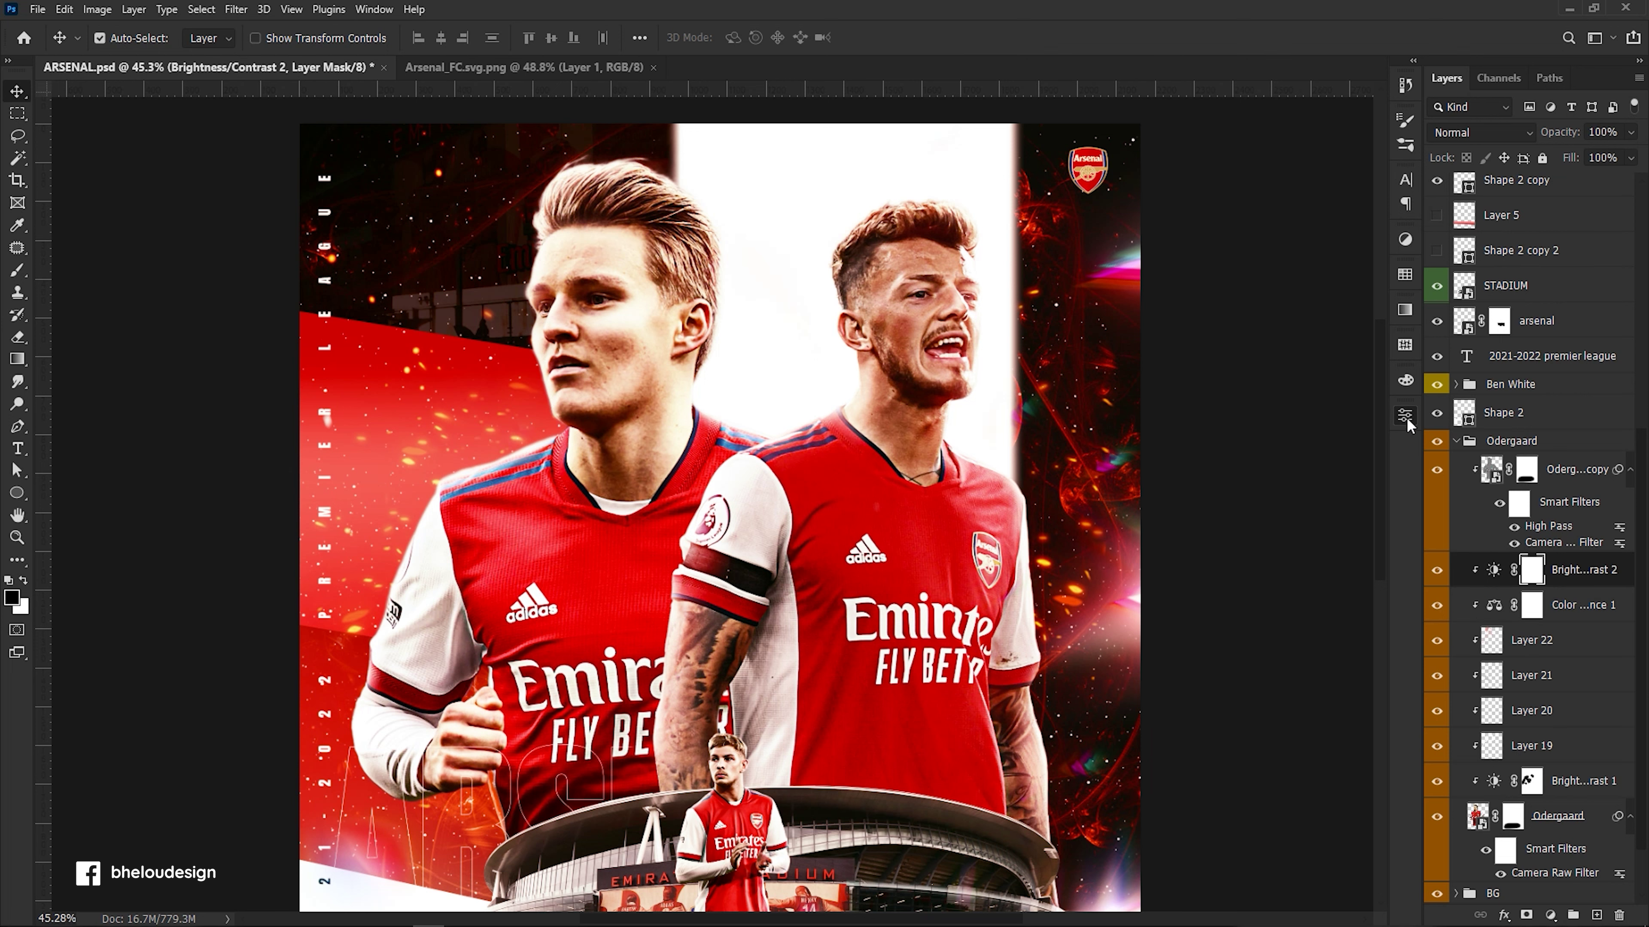
pyautogui.click(1405, 414)
pyautogui.moveTo(1258, 520); pyautogui.dragTo(1267, 523)
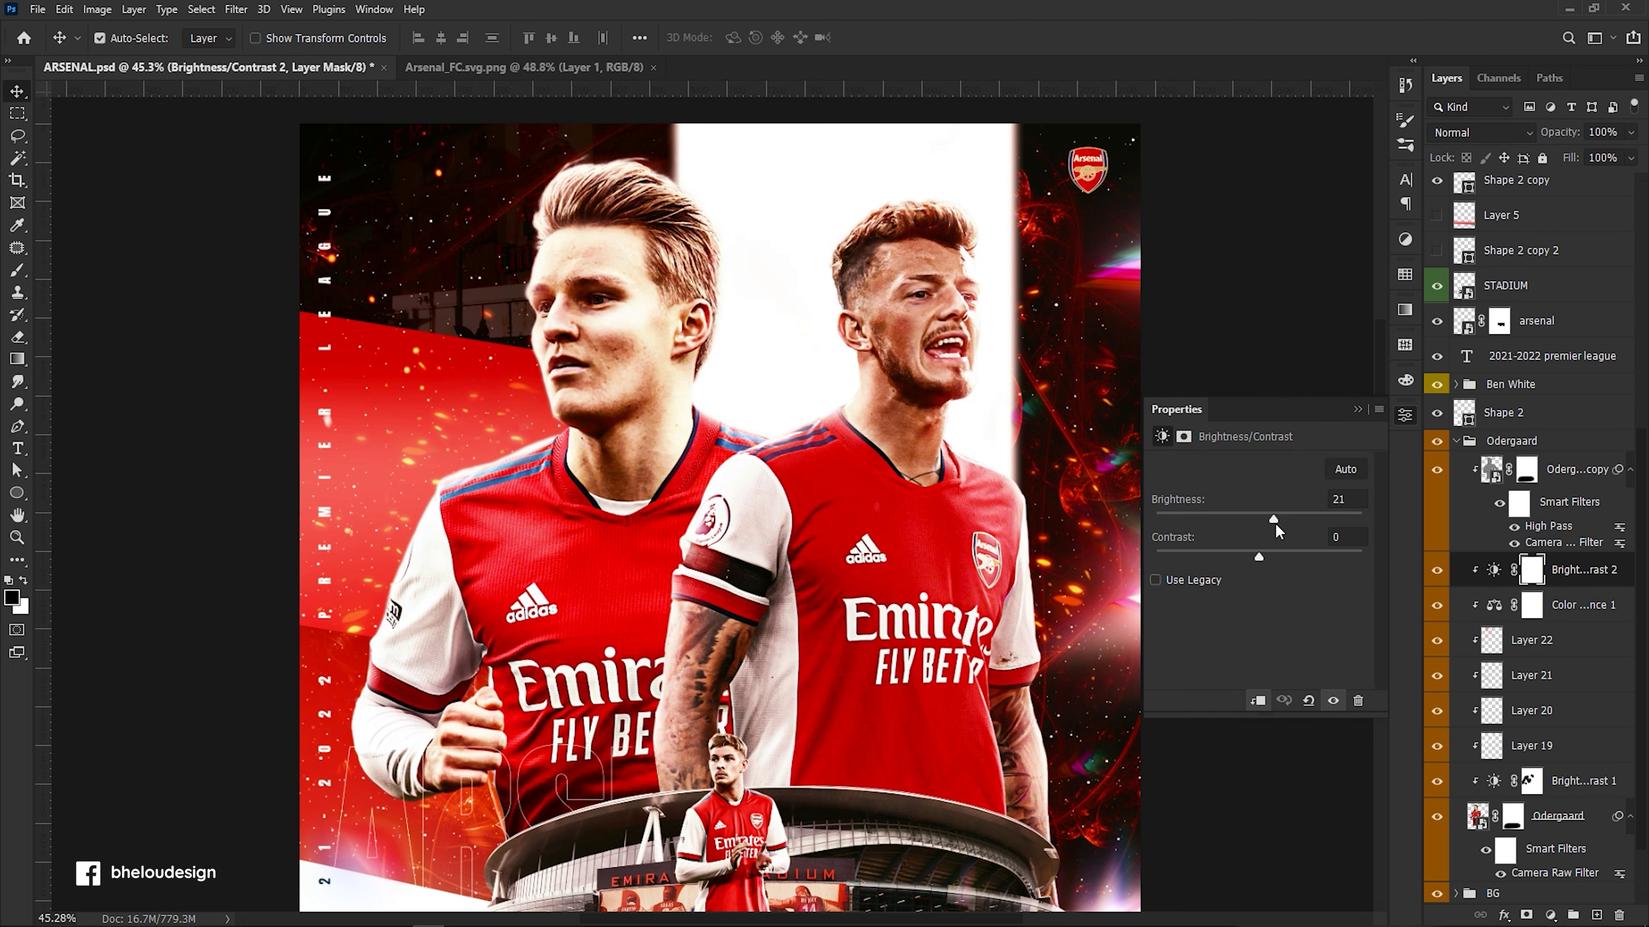
pyautogui.click(1578, 606)
pyautogui.click(1550, 915)
pyautogui.click(1571, 747)
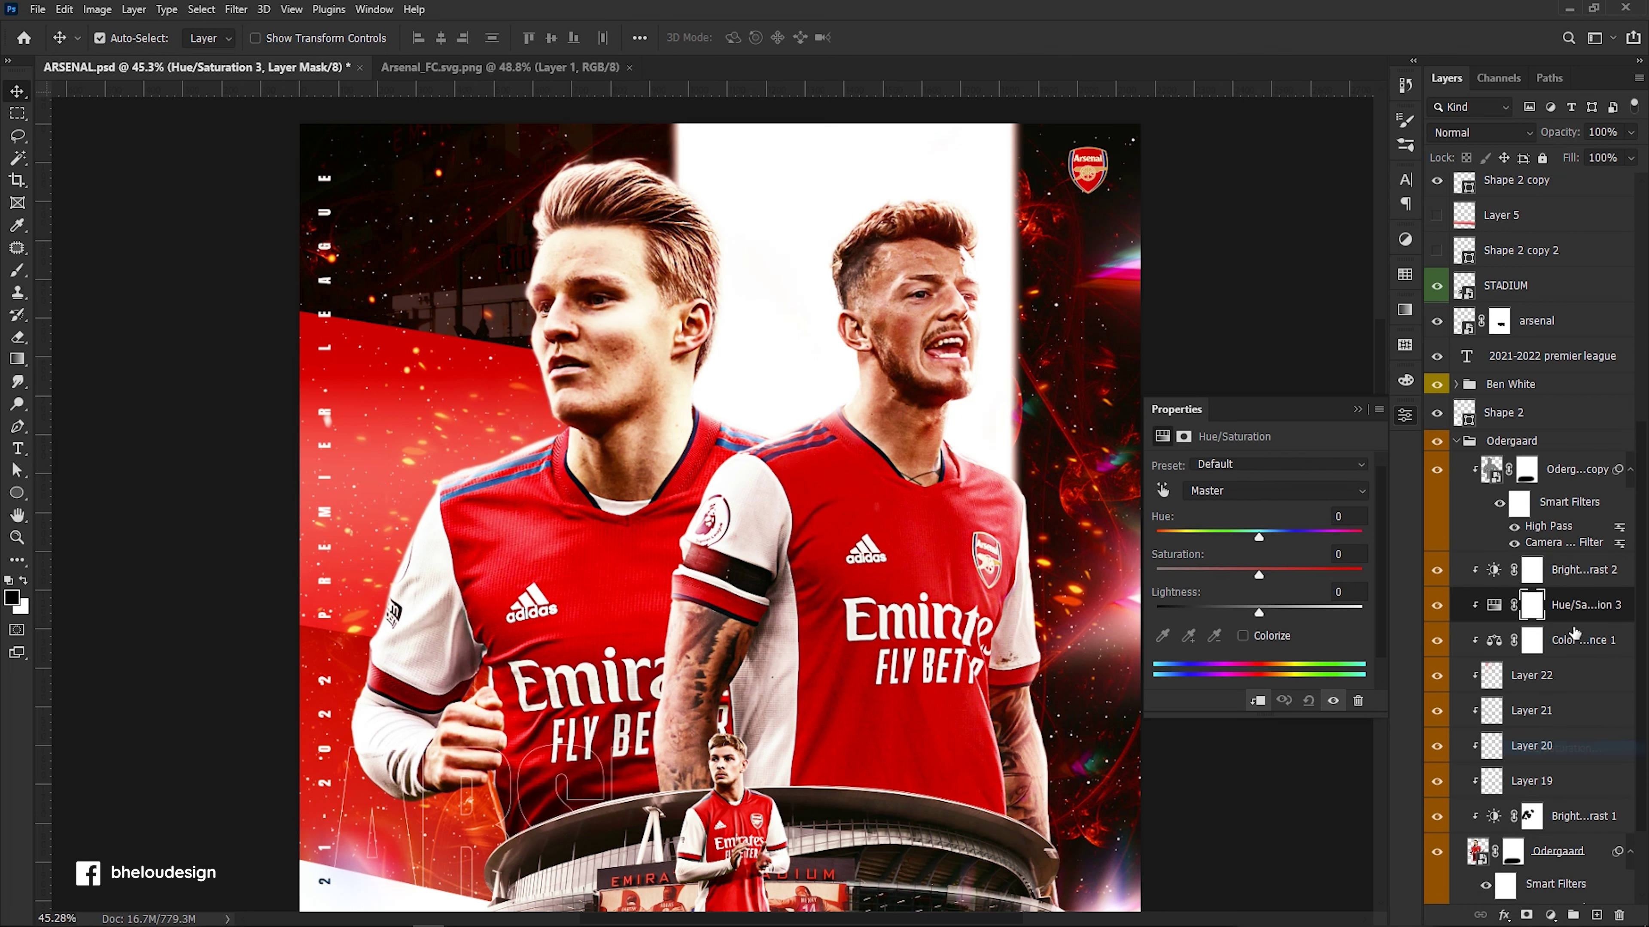
pyautogui.moveTo(1258, 575); pyautogui.dragTo(1262, 574)
pyautogui.moveTo(1262, 574); pyautogui.dragTo(1256, 574)
pyautogui.scroll(-3, 769, 563)
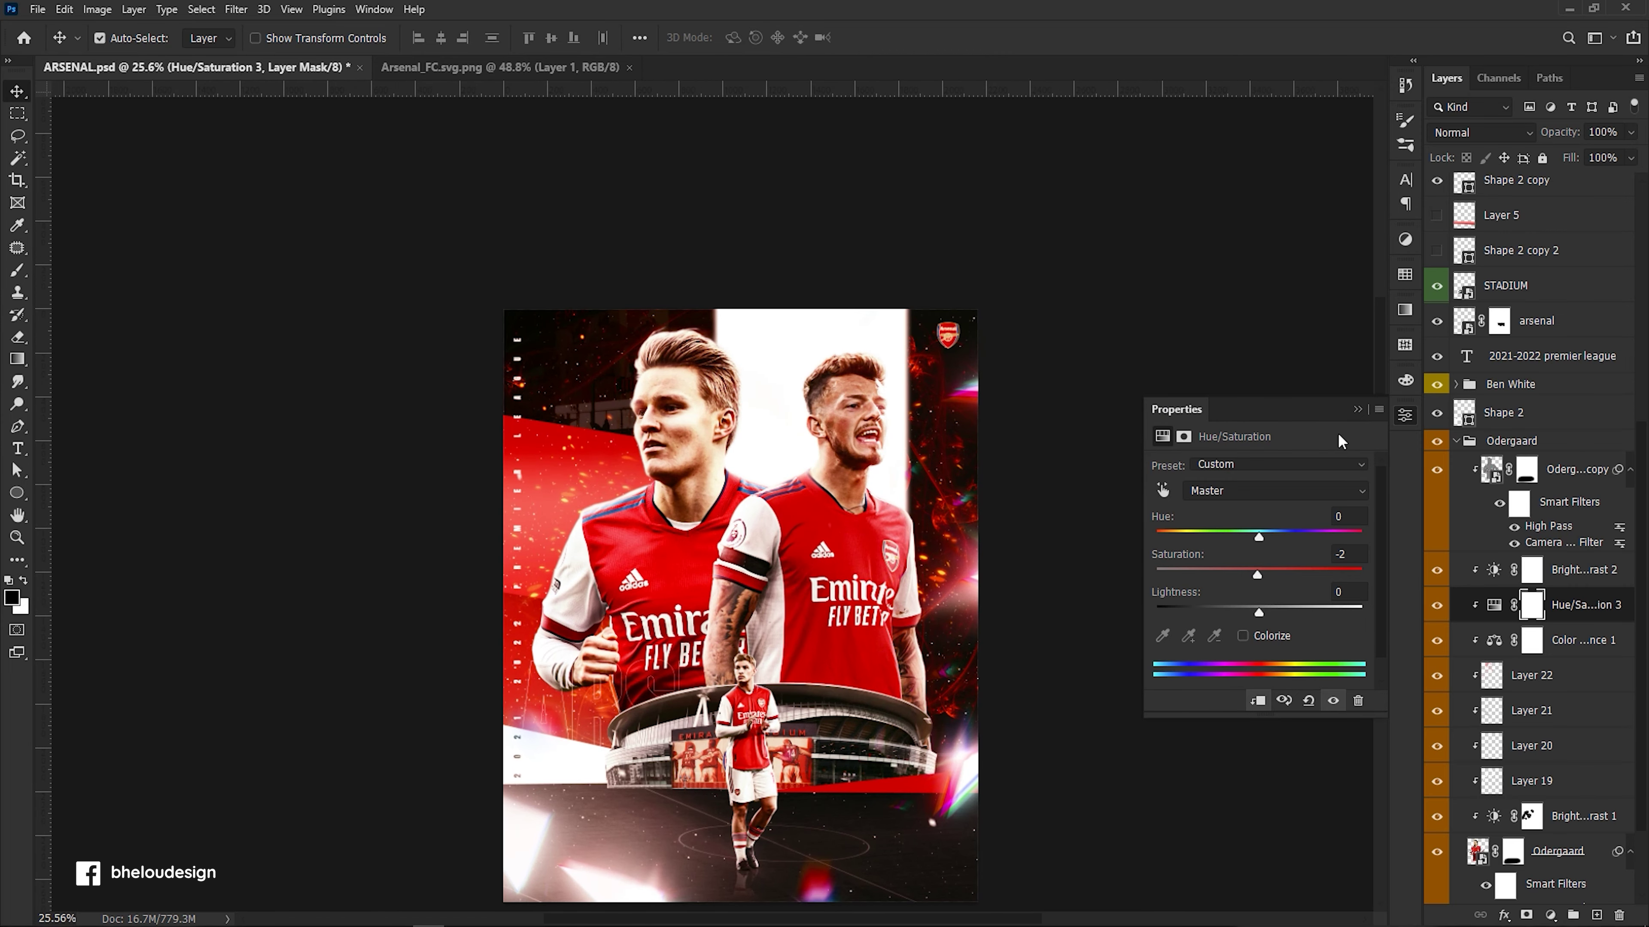
pyautogui.click(1356, 409)
# Retune Color Balance 1 shadows to +7, +9, +7.
pyautogui.doubleClick(1490, 643)
pyautogui.click(1276, 467)
pyautogui.moveTo(1239, 537); pyautogui.dragTo(1244, 538)
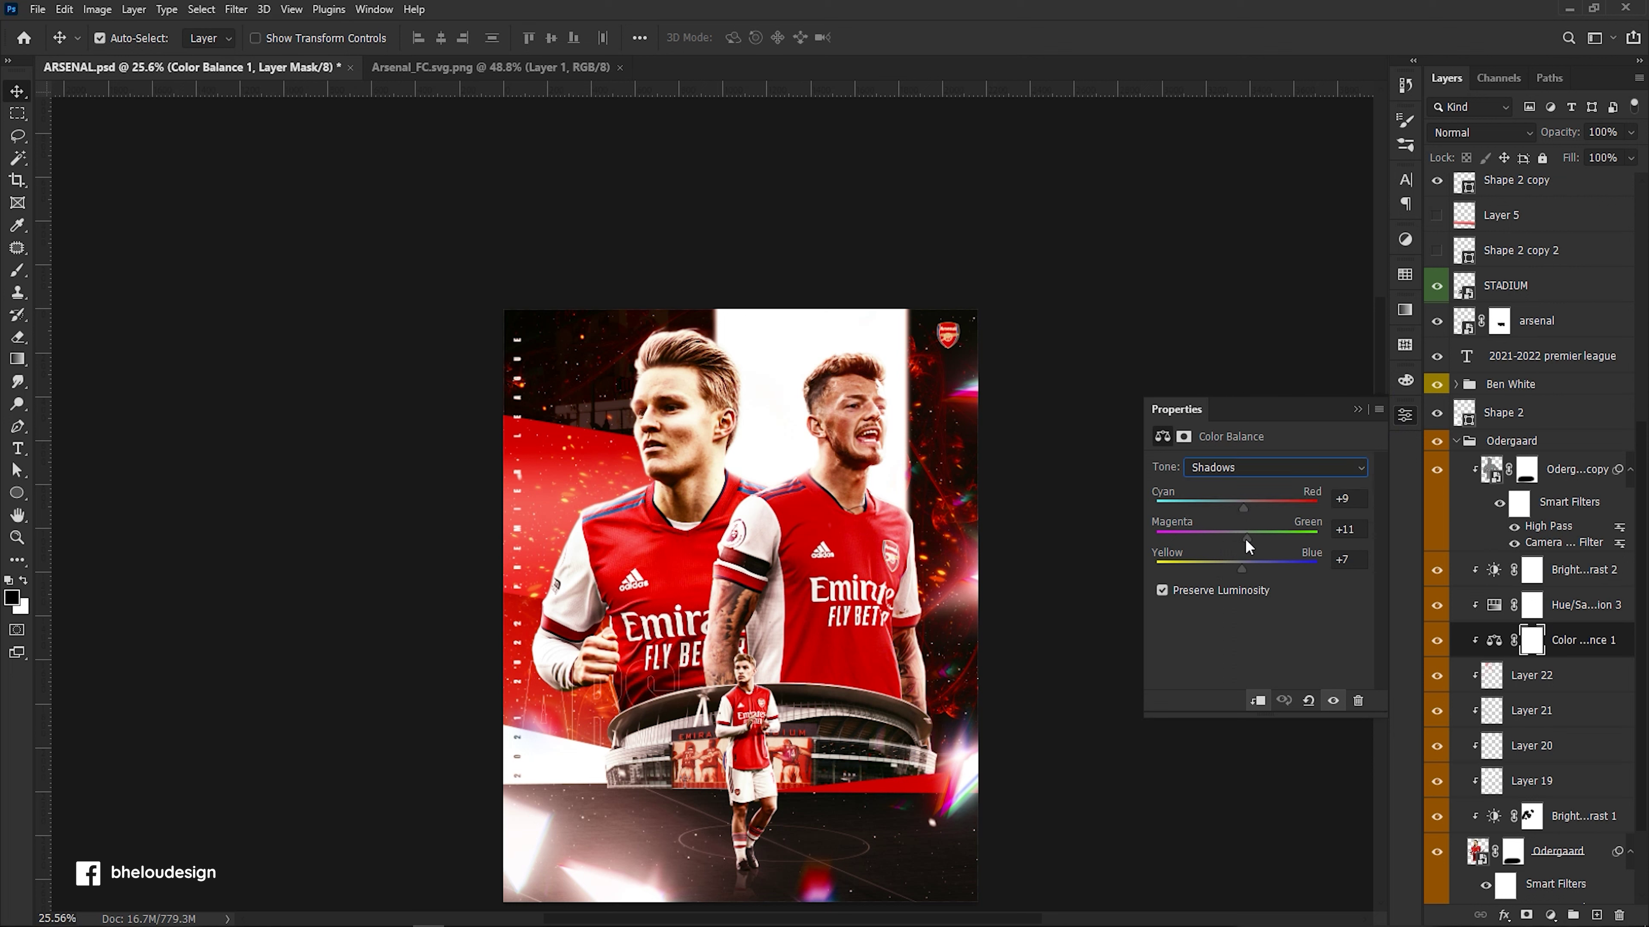
pyautogui.moveTo(1234, 576); pyautogui.dragTo(1238, 582)
pyautogui.moveTo(1232, 507); pyautogui.dragTo(1242, 506)
pyautogui.click(1357, 409)
# Save the poster document.
pyautogui.scroll(3, 873, 461)
pyautogui.scroll(-2, 743, 456)
pyautogui.scroll(-2, 779, 474)
pyautogui.hotkey('ctrl', 's')
pyautogui.click(523, 727)
pyautogui.scroll(3, 909, 747)
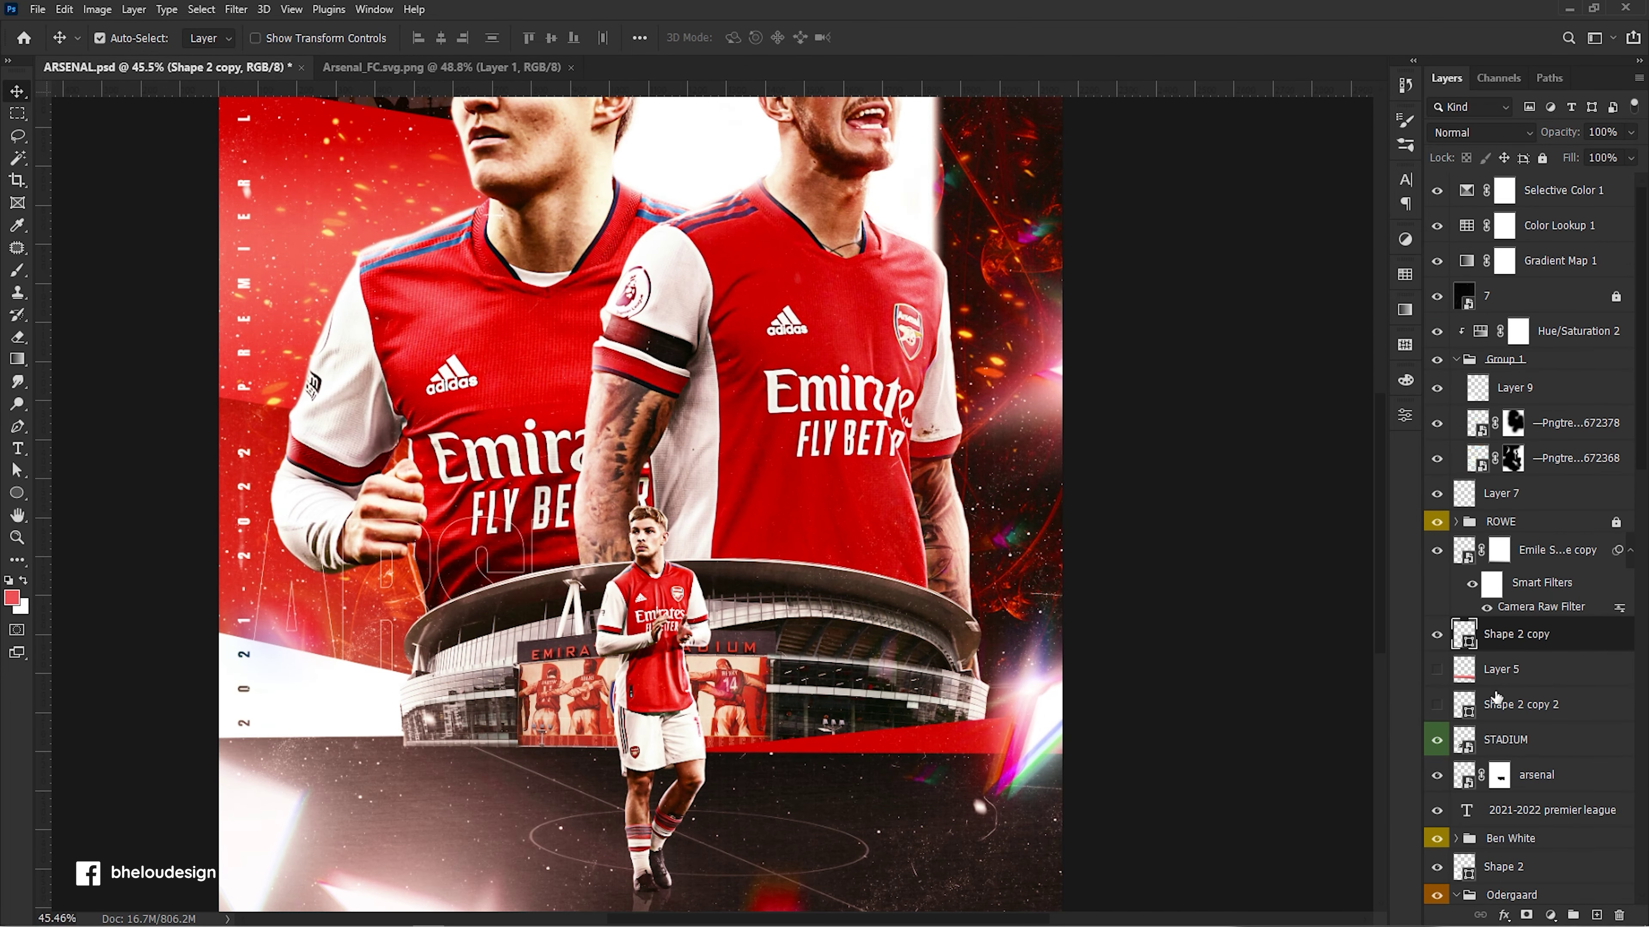
# Clip a new layer to STADIUM, brush and gradient a red tint, and set it to Screen.
pyautogui.click(1528, 752)
pyautogui.click(1588, 916)
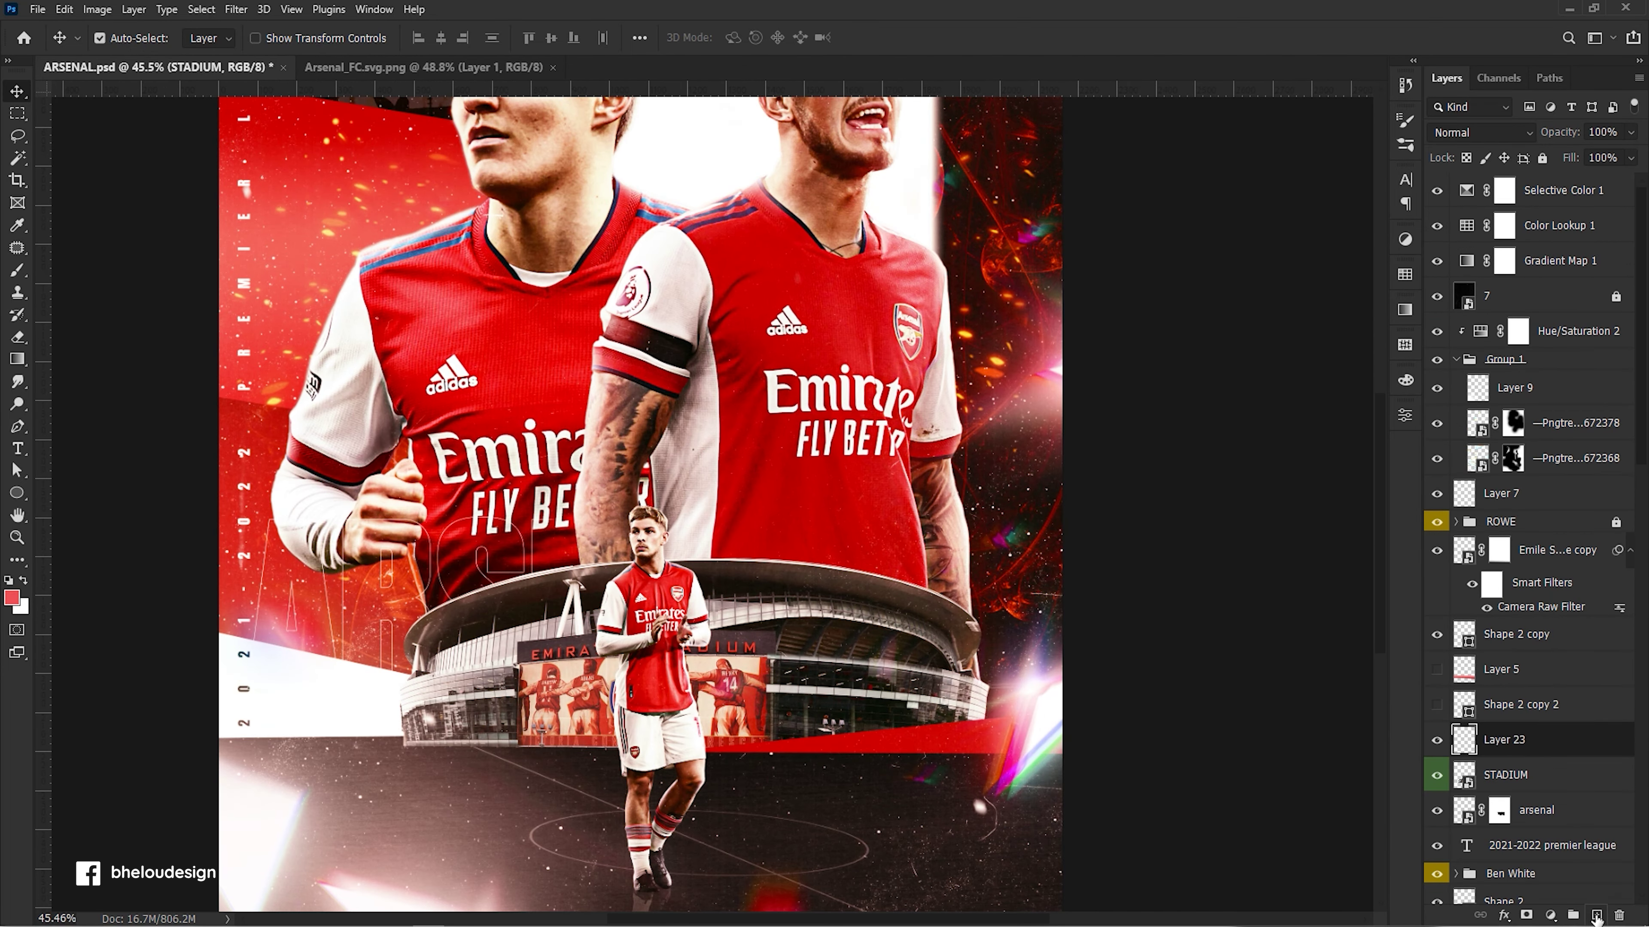
pyautogui.keyDown('alt'); pyautogui.click(1593, 756); pyautogui.keyUp('alt')
pyautogui.press('b')
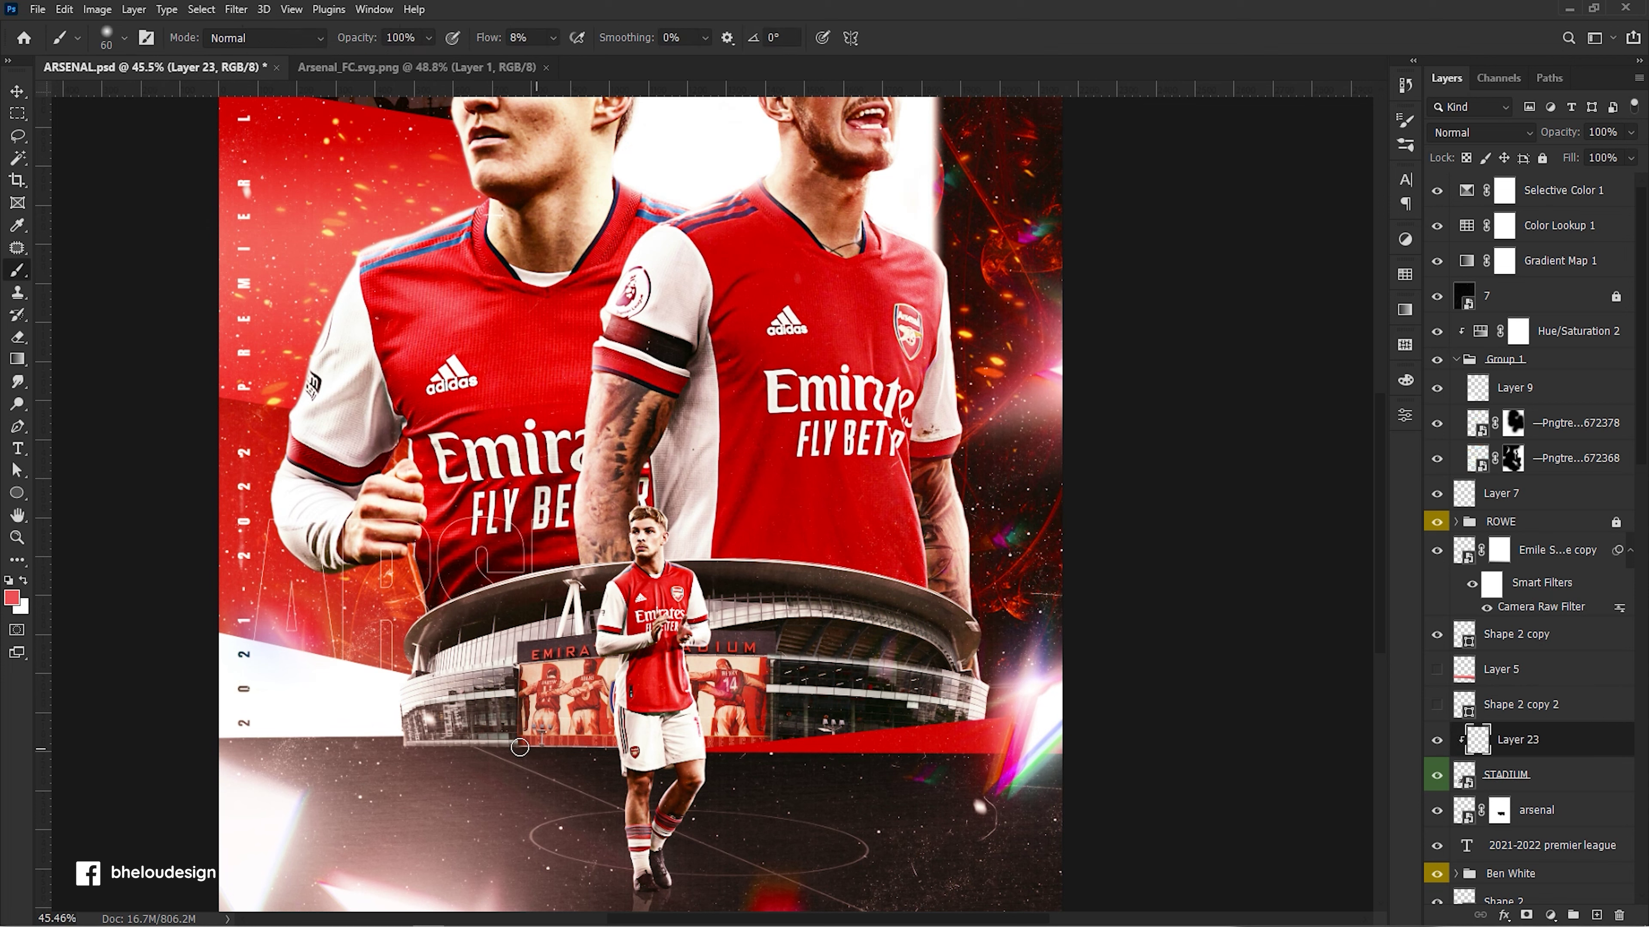
pyautogui.press(']')
pyautogui.press(']')
pyautogui.press(']')
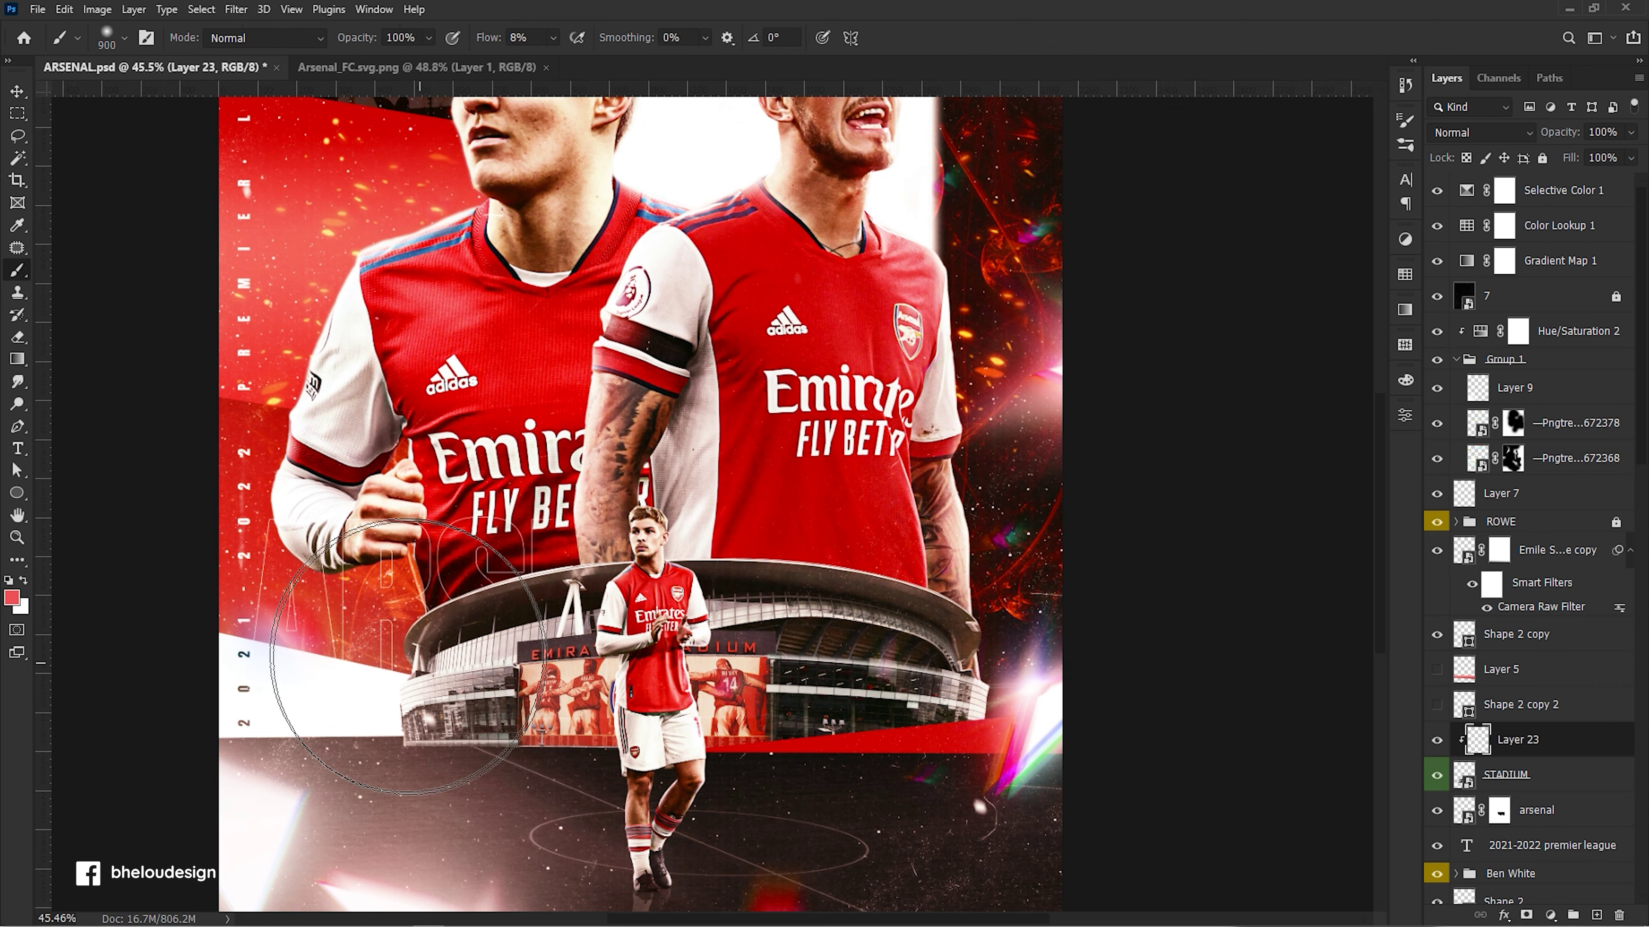
pyautogui.moveTo(480, 698); pyautogui.dragTo(909, 726)
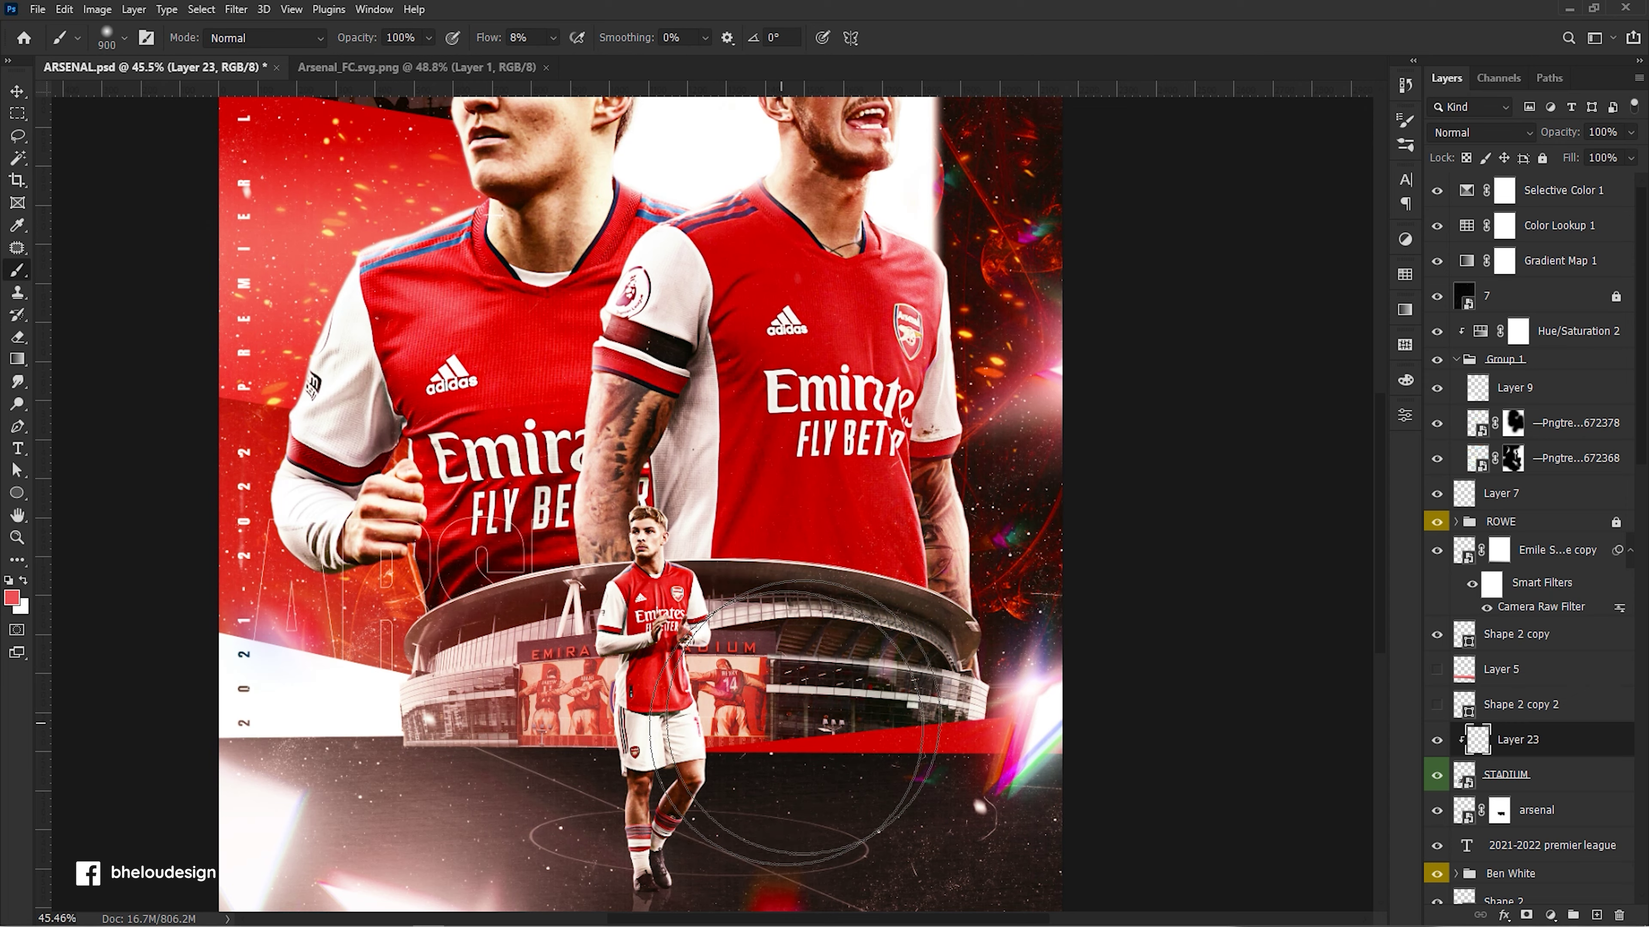
pyautogui.scroll(1, 566, 698)
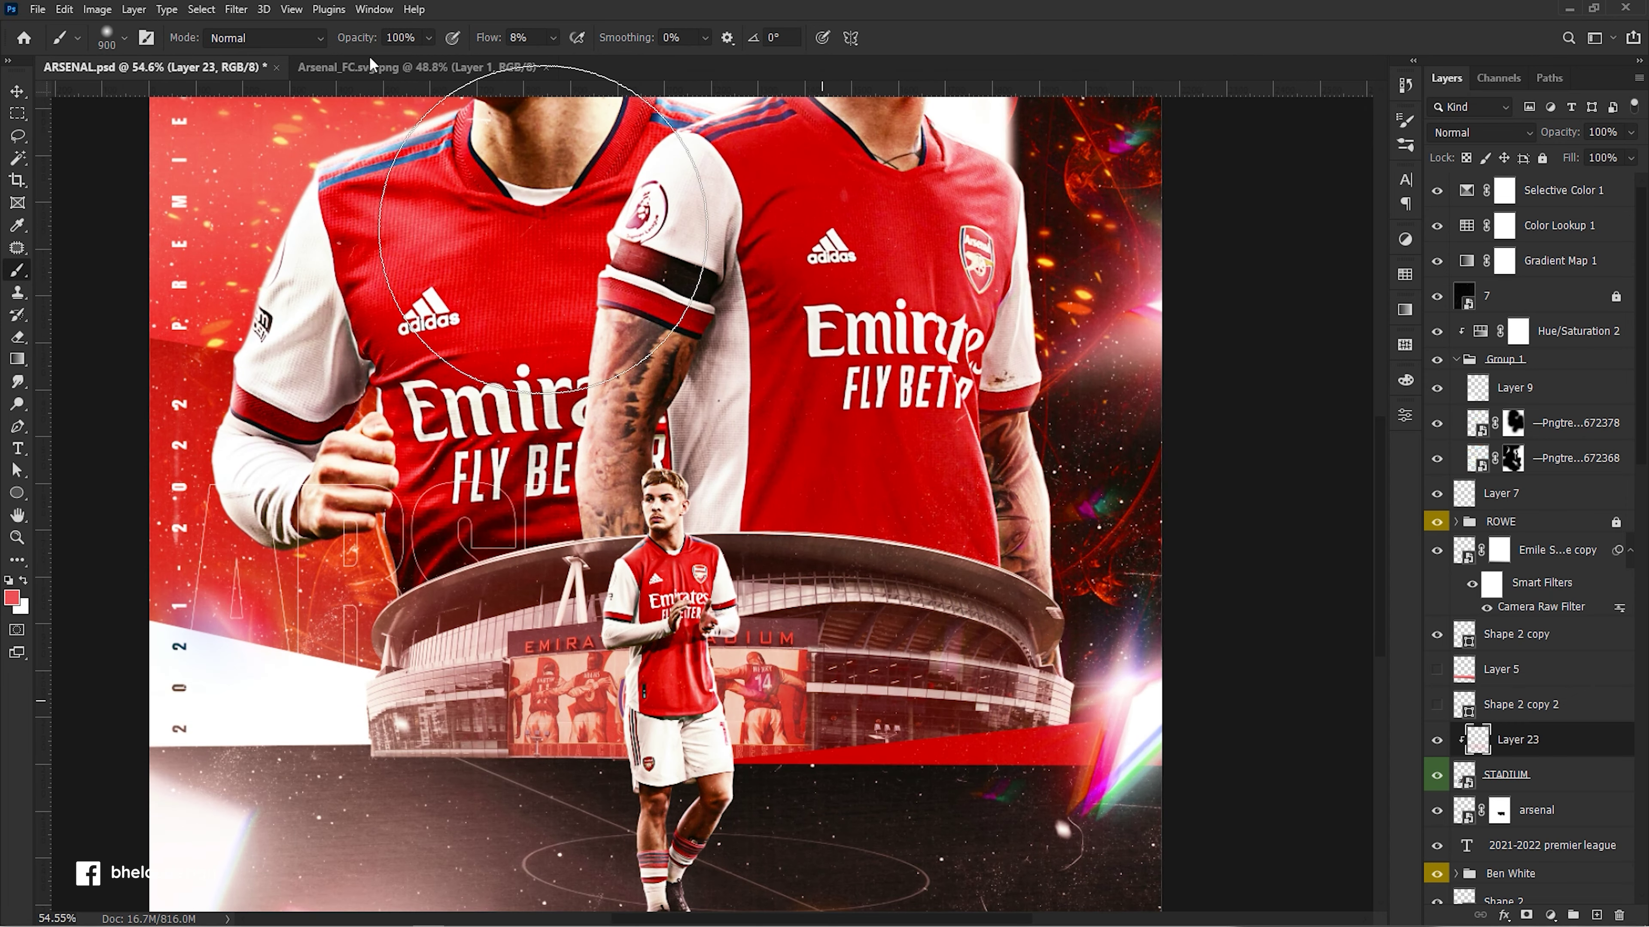
pyautogui.moveTo(553, 37); pyautogui.dragTo(1122, 23)
pyautogui.press('g')
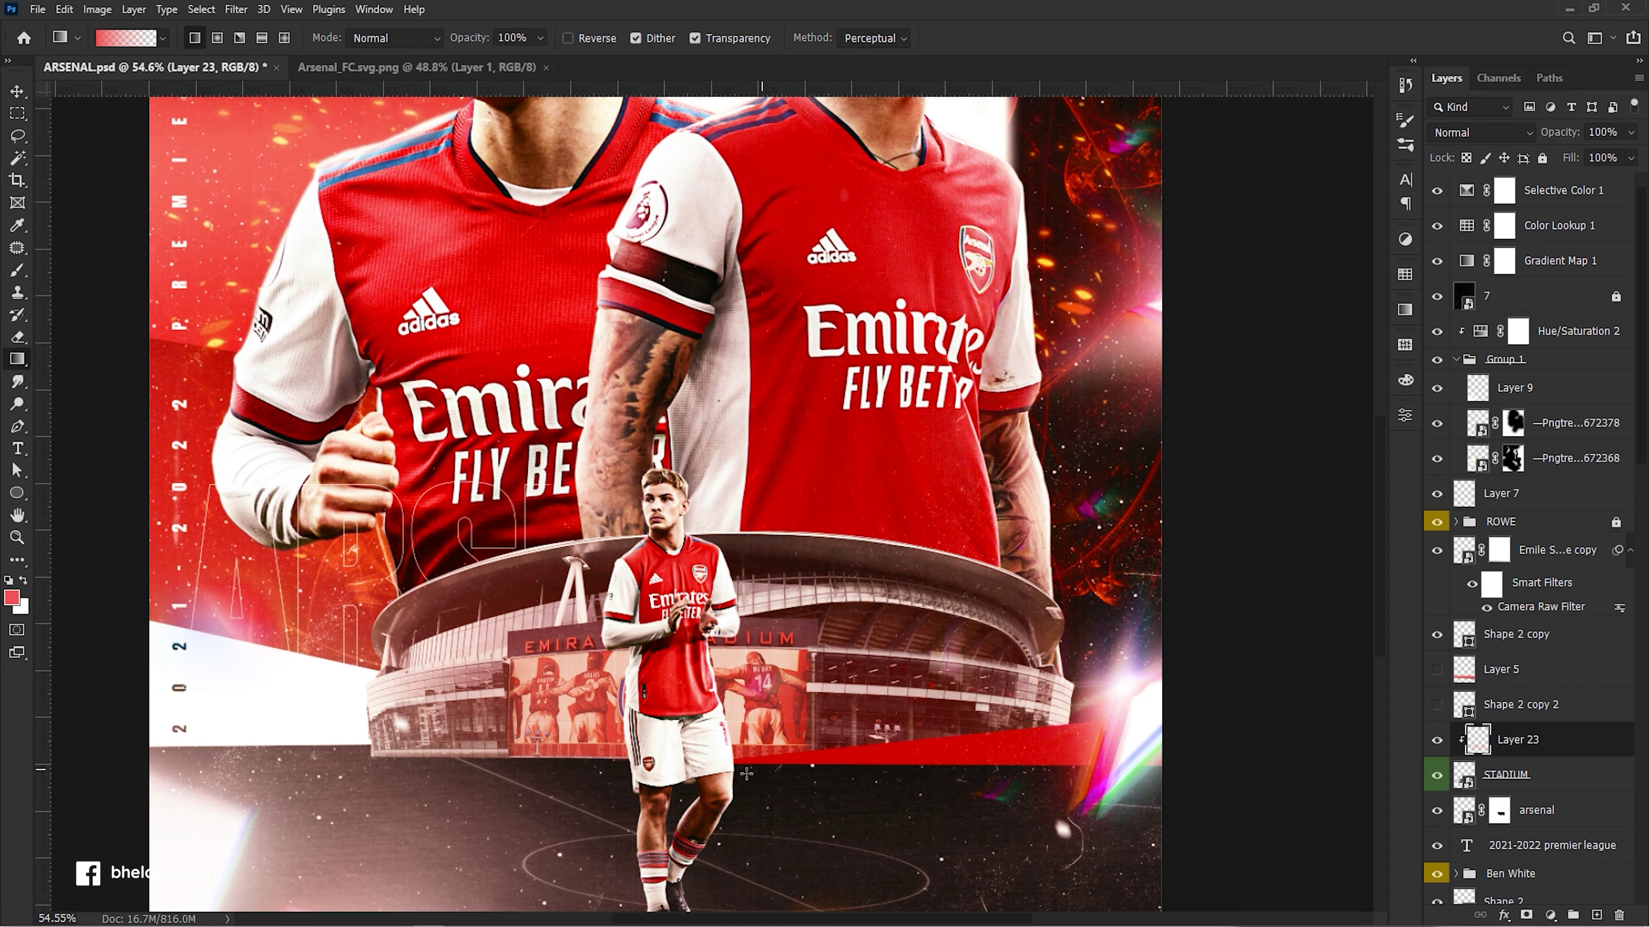
pyautogui.moveTo(735, 773); pyautogui.dragTo(737, 515)
pyautogui.click(1469, 133)
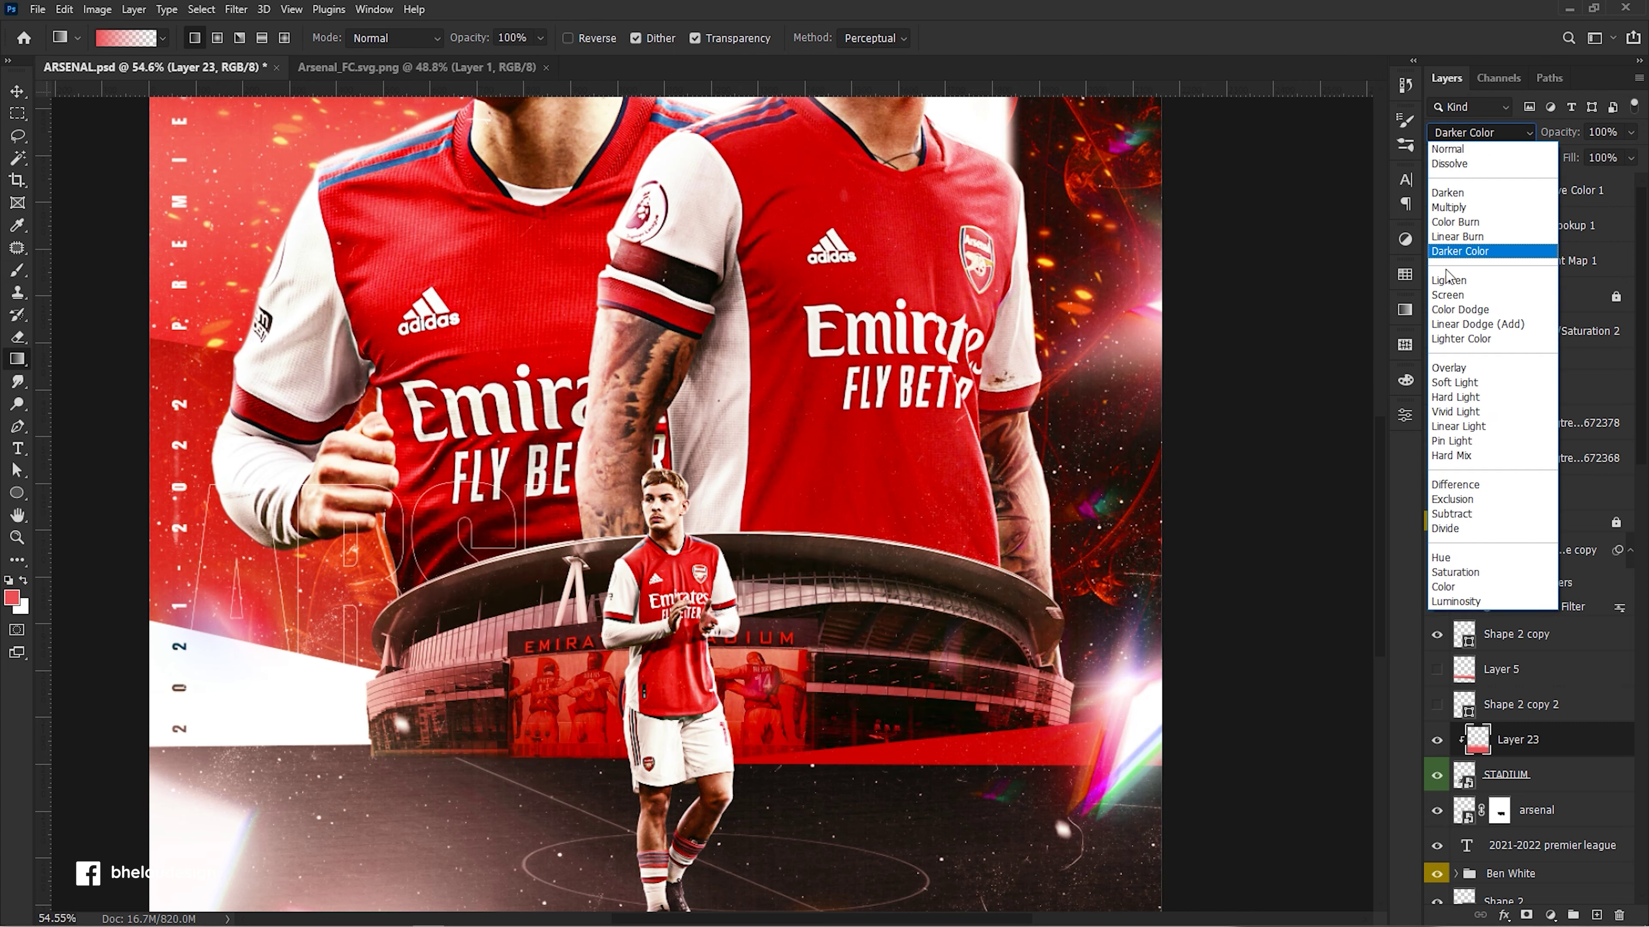
pyautogui.click(1447, 300)
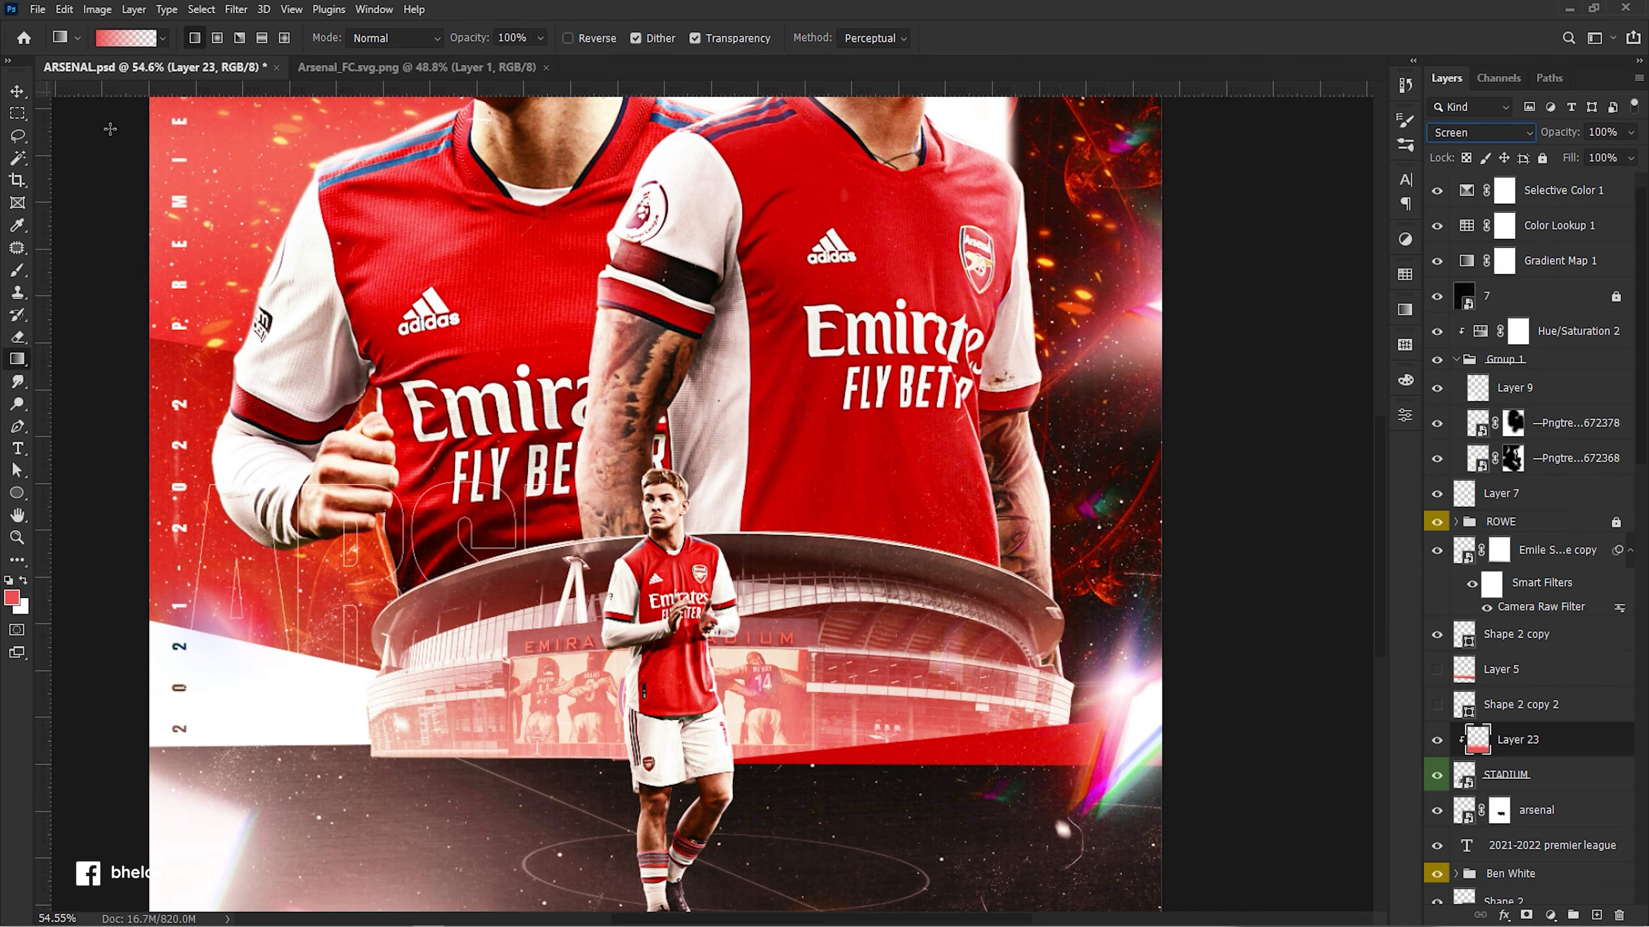
# Delete the Shape 2 copy 2 layer.
pyautogui.press('v')
pyautogui.hotkey('ctrl', '0')
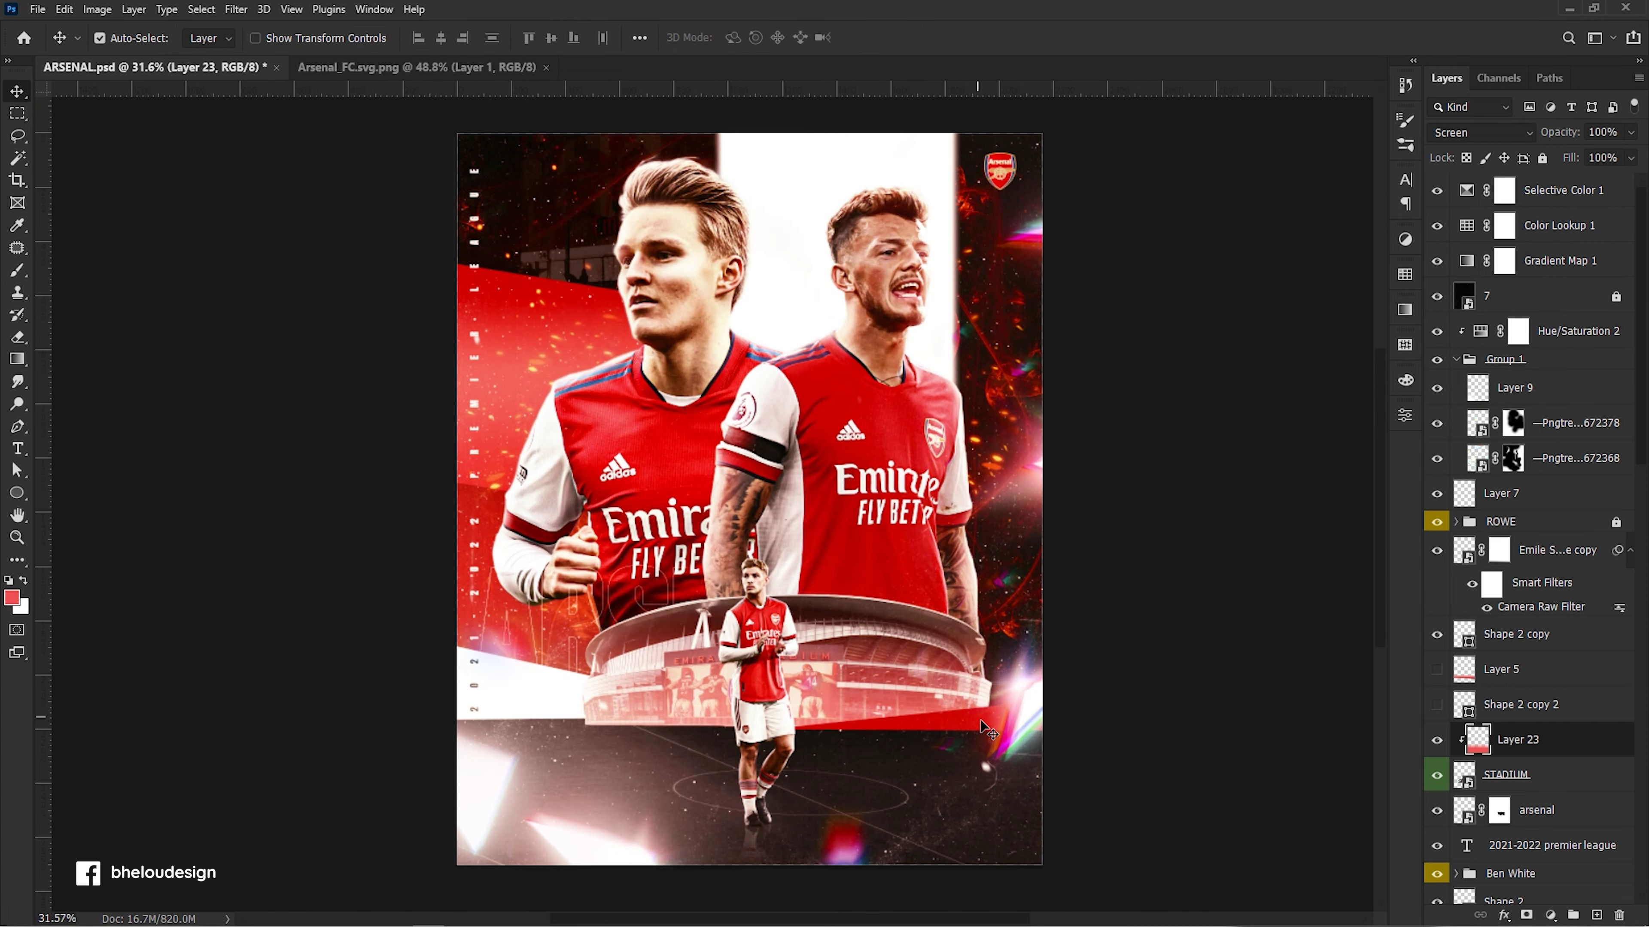
pyautogui.click(979, 719)
pyautogui.click(1437, 458)
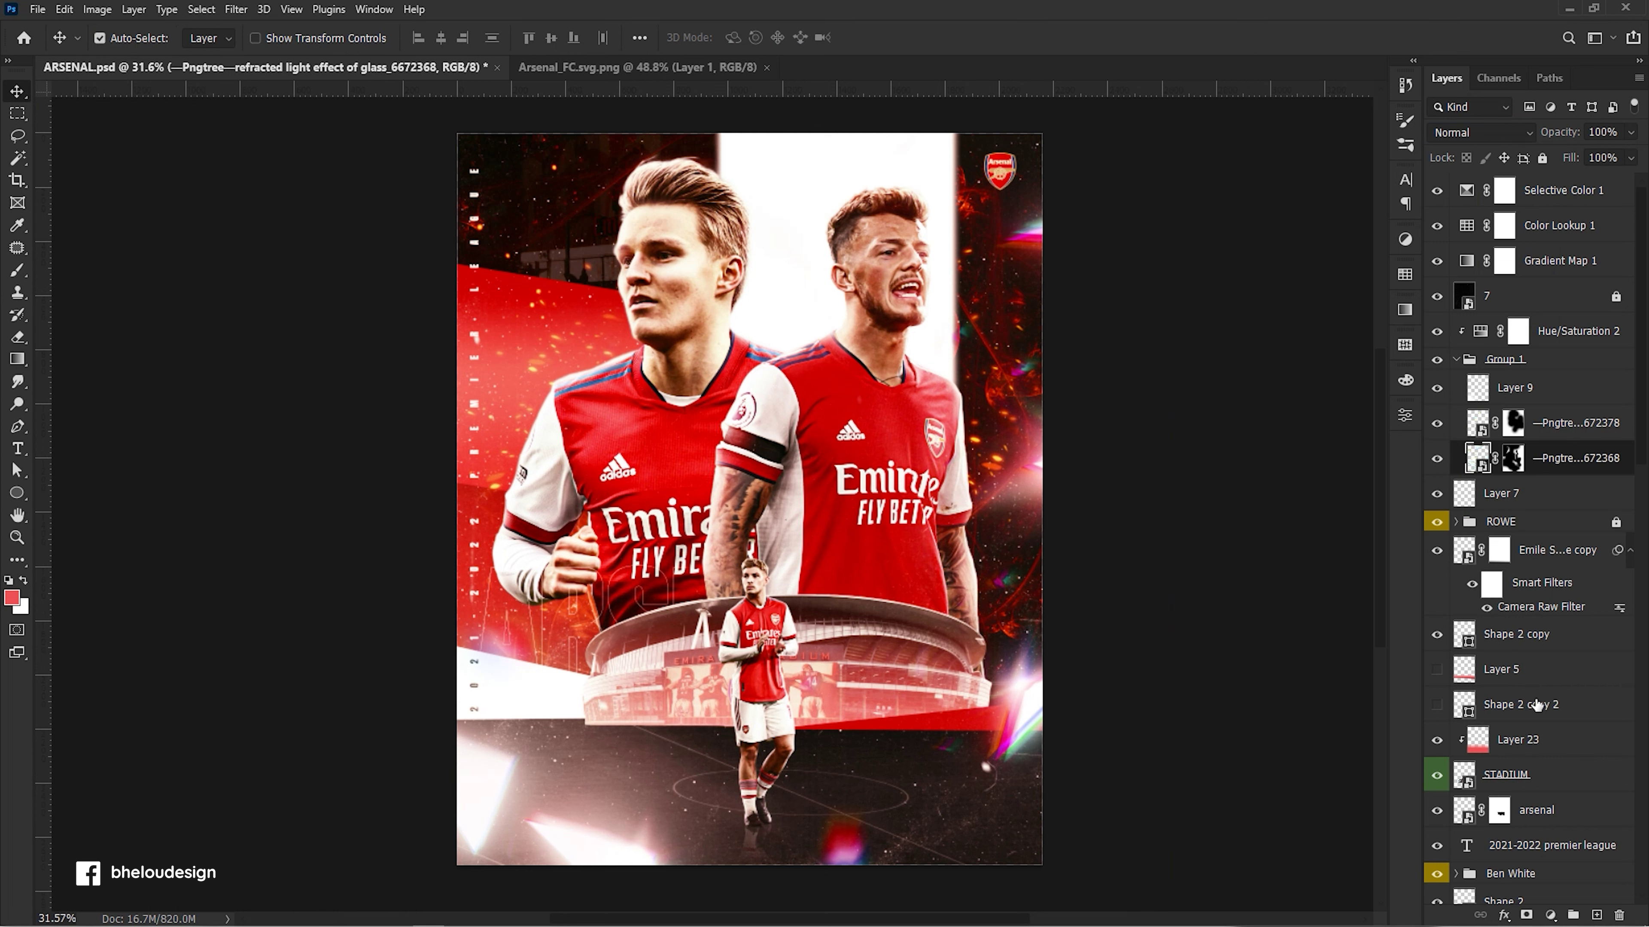
pyautogui.click(1457, 705)
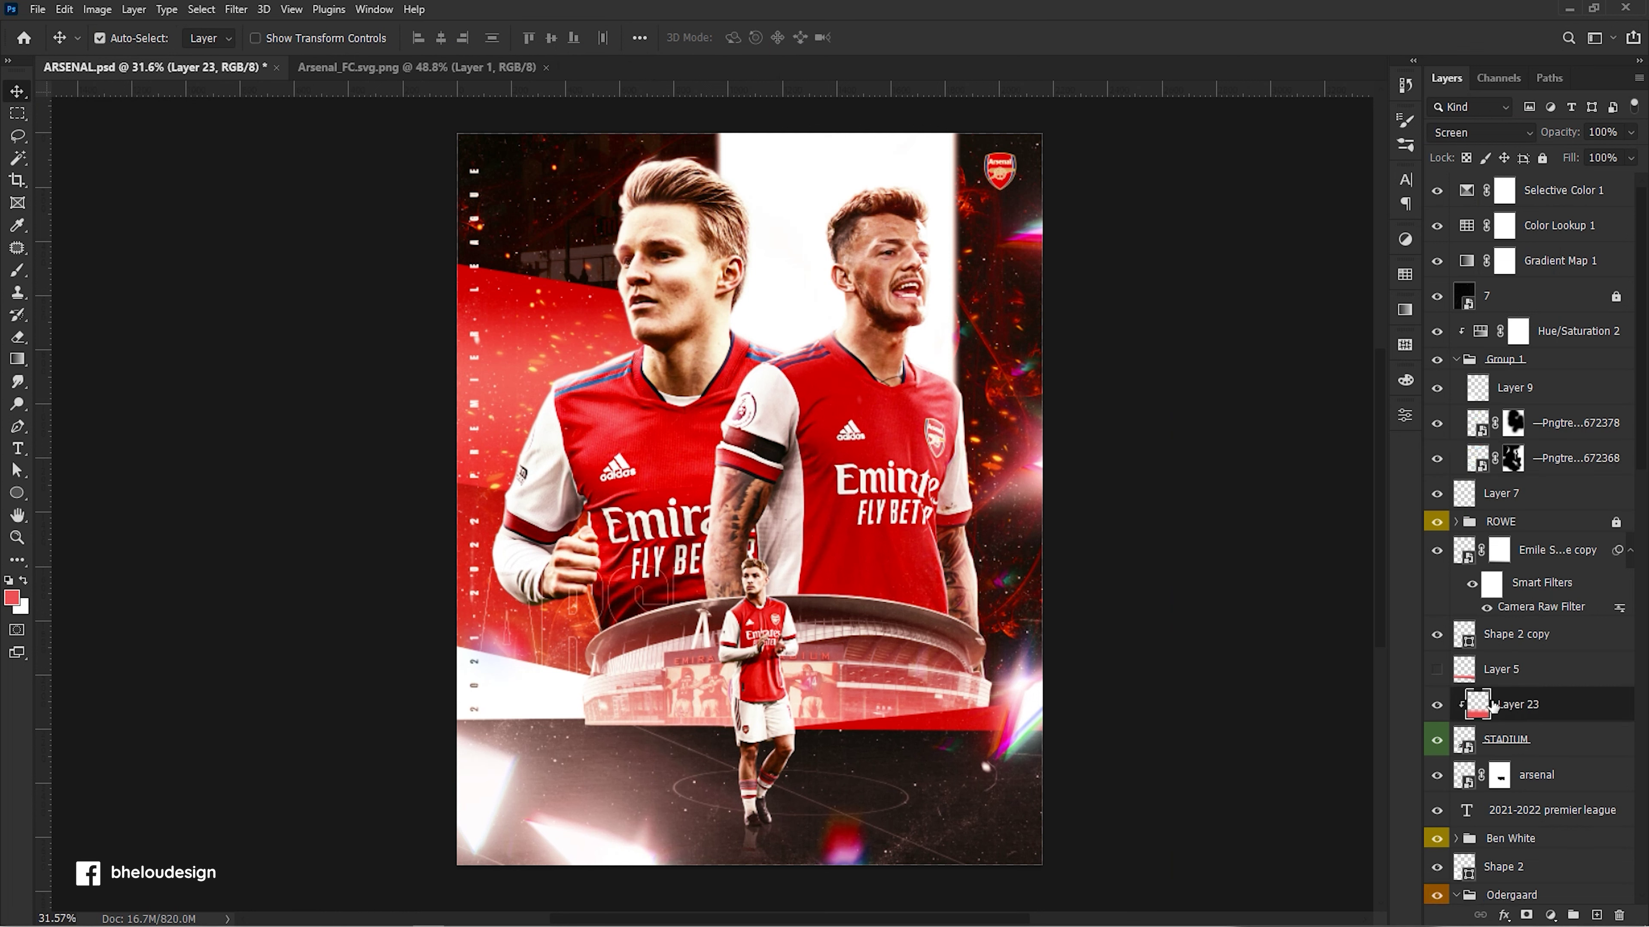
pyautogui.press('Delete')
# Show Layer 5, narrow its light band, and set it to Lighten blending.
pyautogui.scroll(2, 999, 702)
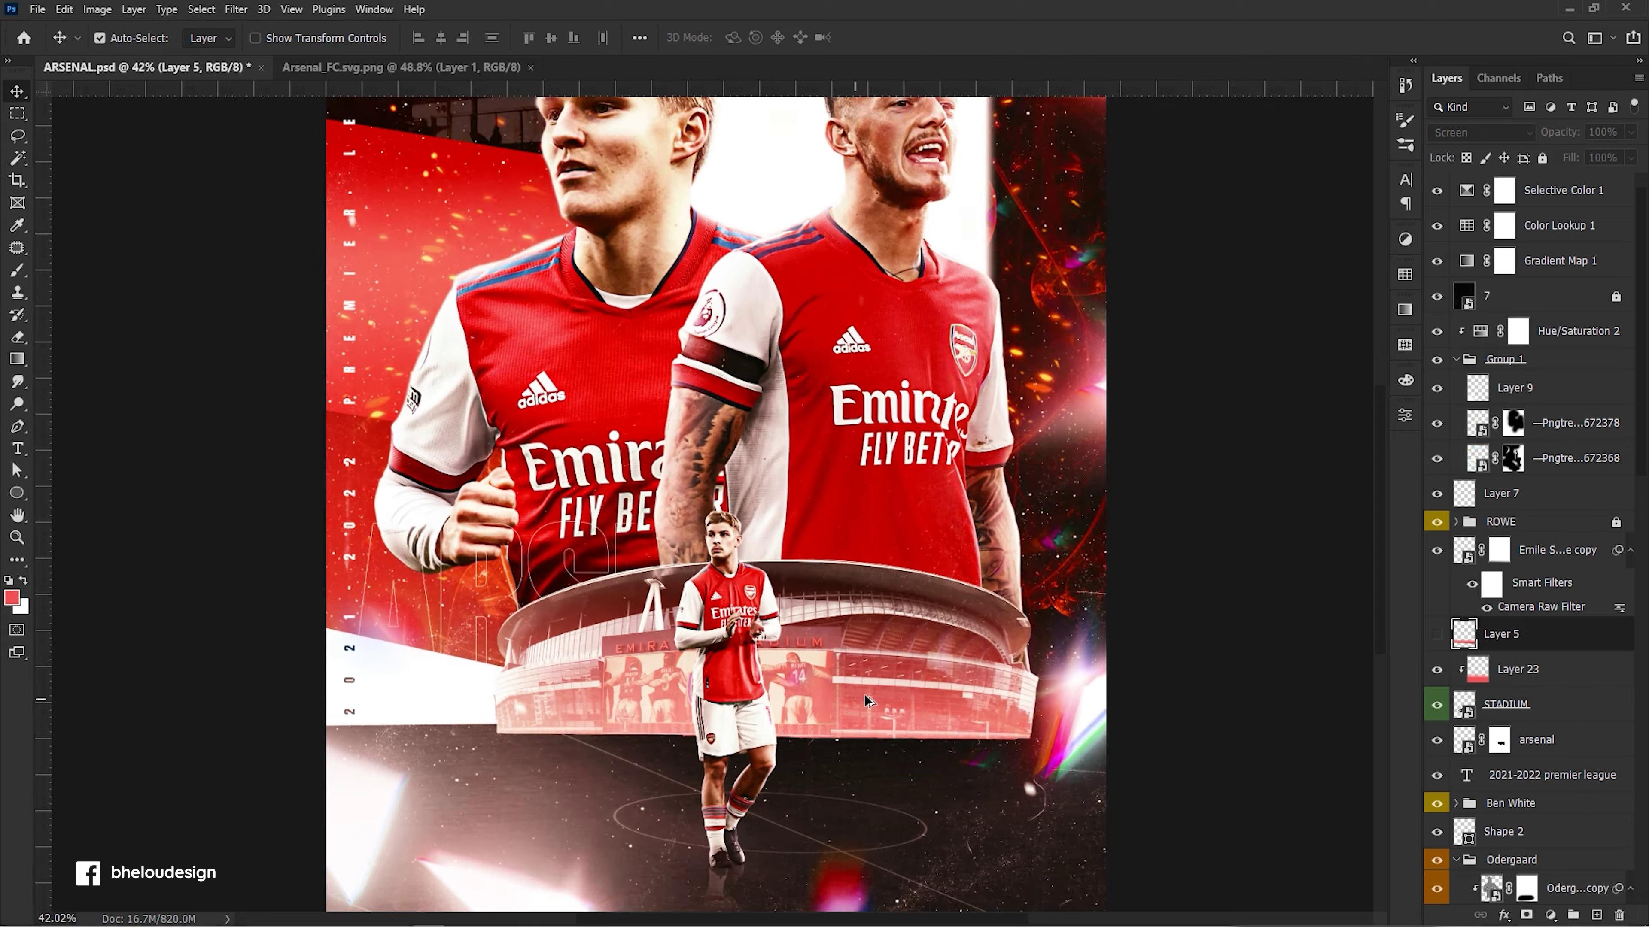
pyautogui.scroll(3, 1026, 714)
pyautogui.scroll(3, 1071, 733)
pyautogui.scroll(5, 1115, 751)
pyautogui.scroll(-6, 1115, 752)
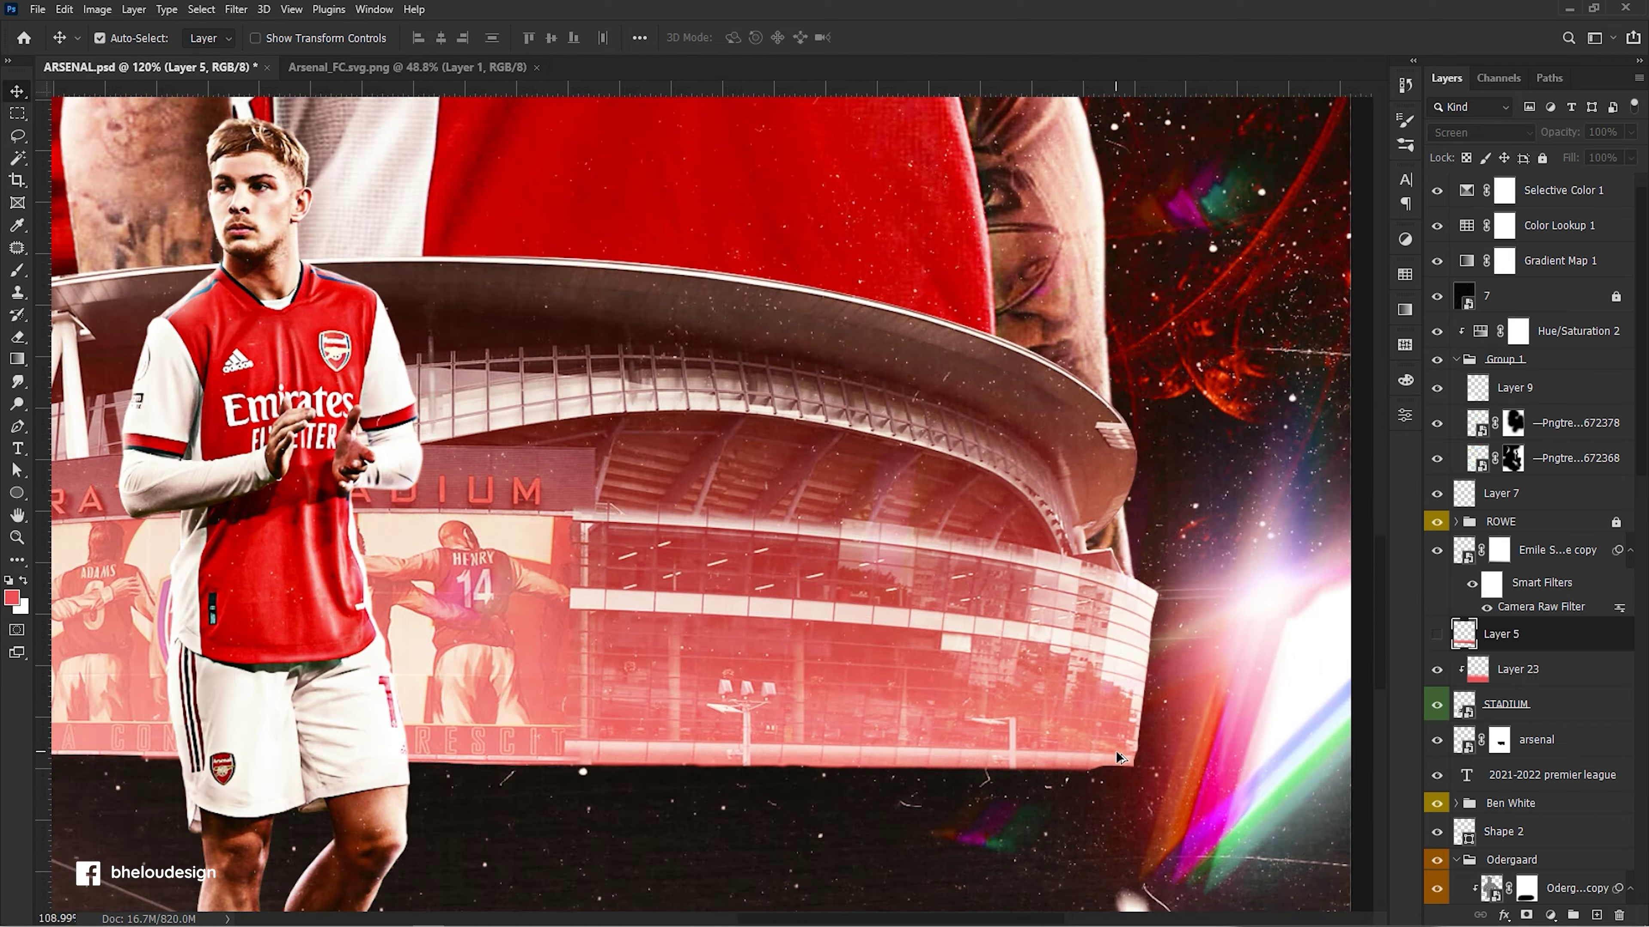
pyautogui.click(1437, 639)
pyautogui.scroll(-2, 881, 750)
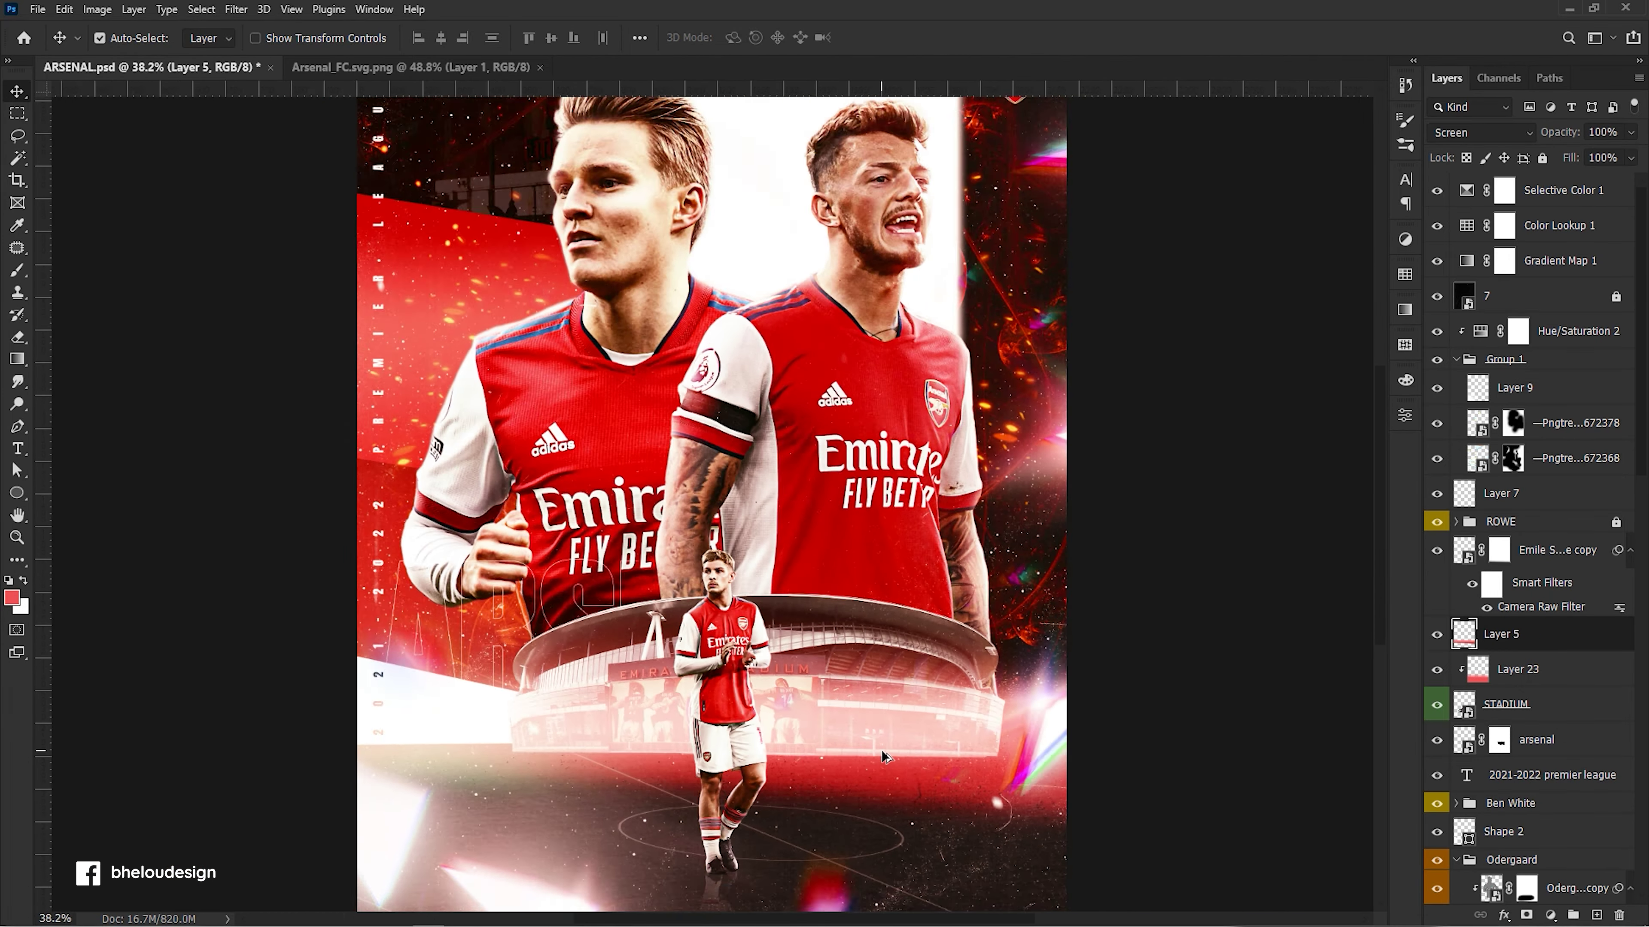
pyautogui.scroll(-2, 881, 750)
pyautogui.hotkey('ctrl', 't')
pyautogui.moveTo(1280, 633); pyautogui.dragTo(1247, 633)
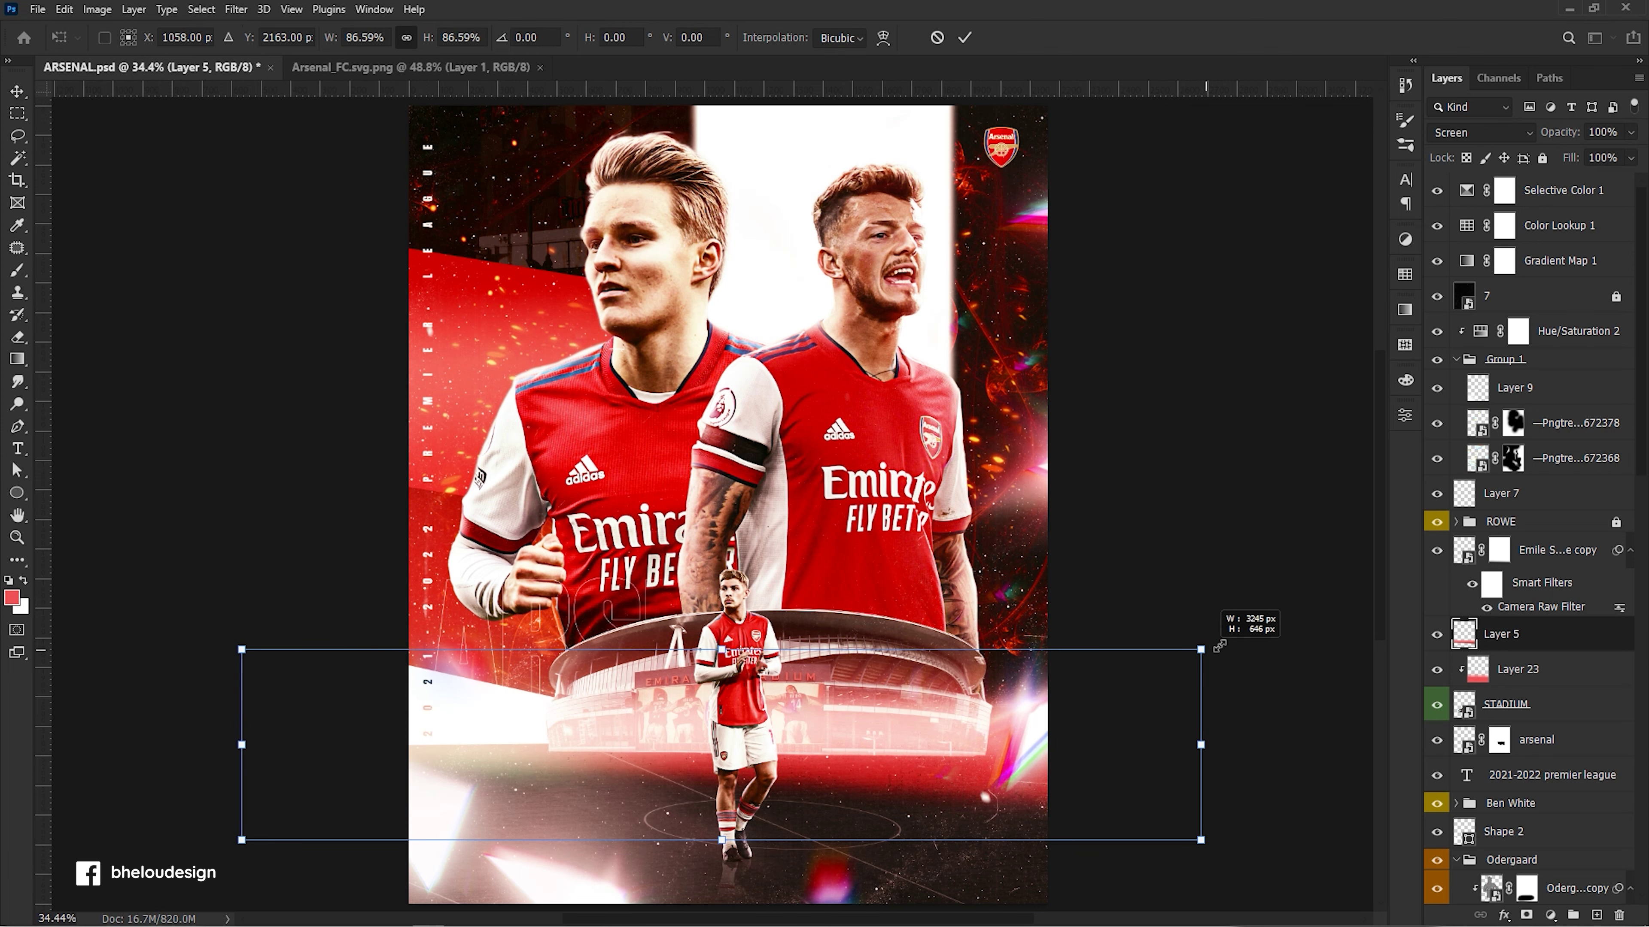
pyautogui.press('Return')
pyautogui.click(1493, 133)
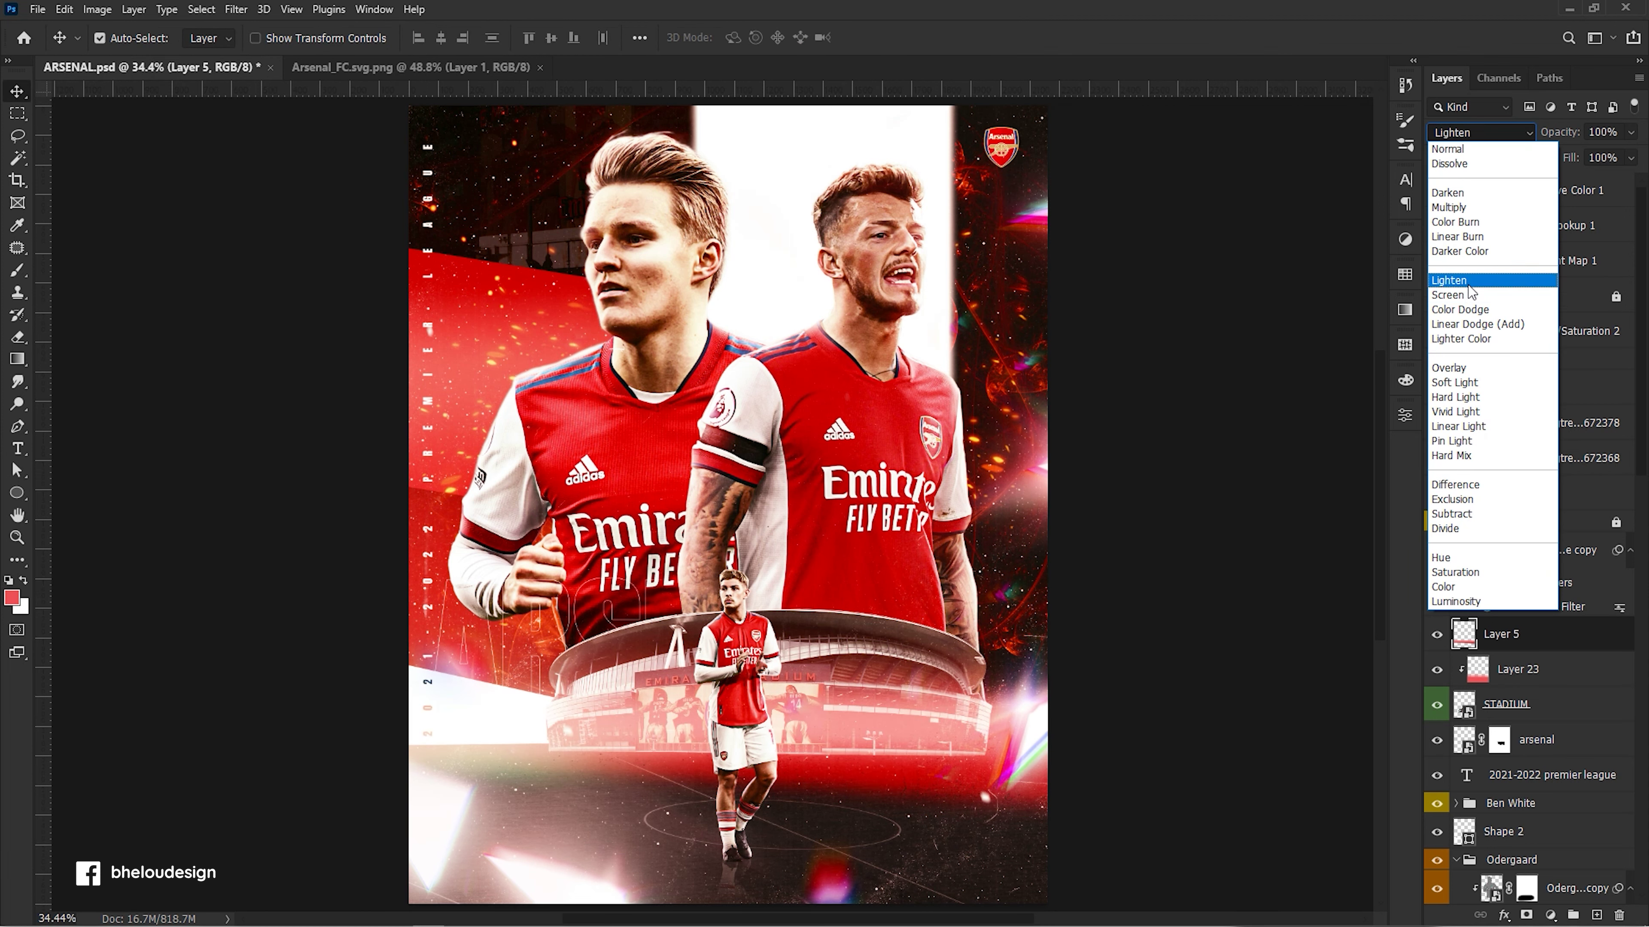
pyautogui.click(1449, 280)
pyautogui.scroll(-3, 762, 640)
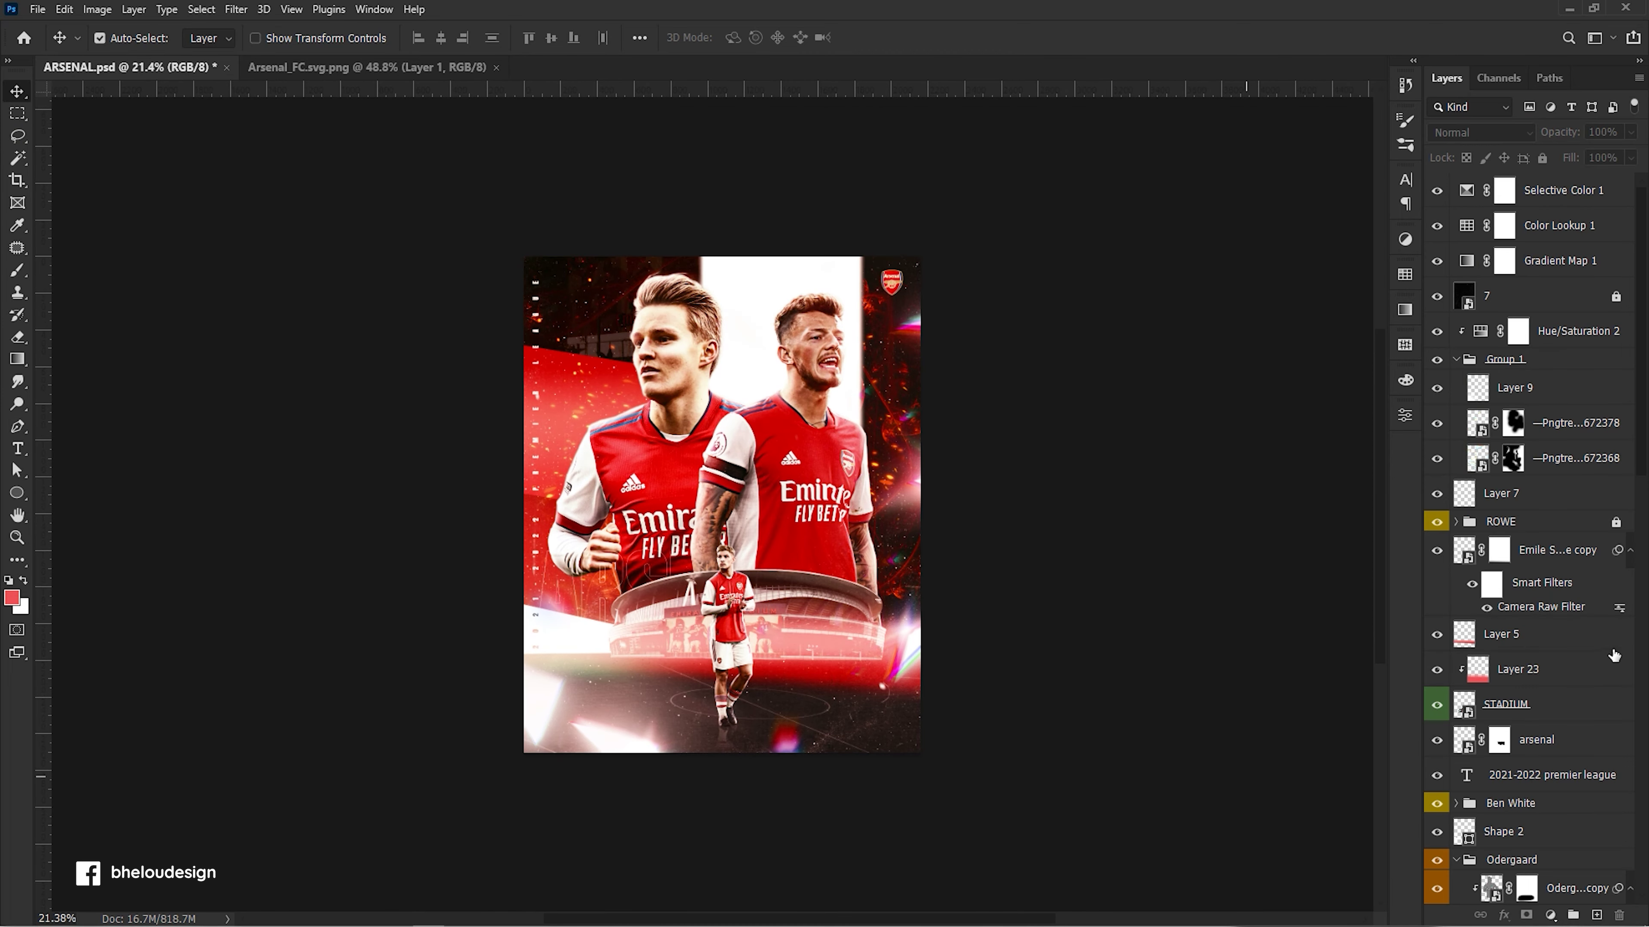
pyautogui.scroll(2, 761, 640)
# Flip Layer 5 horizontally, scale it to 102.46%, and taper it with a 5° tilt.
pyautogui.hotkey('ctrl', 't')
pyautogui.rightClick(880, 668)
pyautogui.click(922, 649)
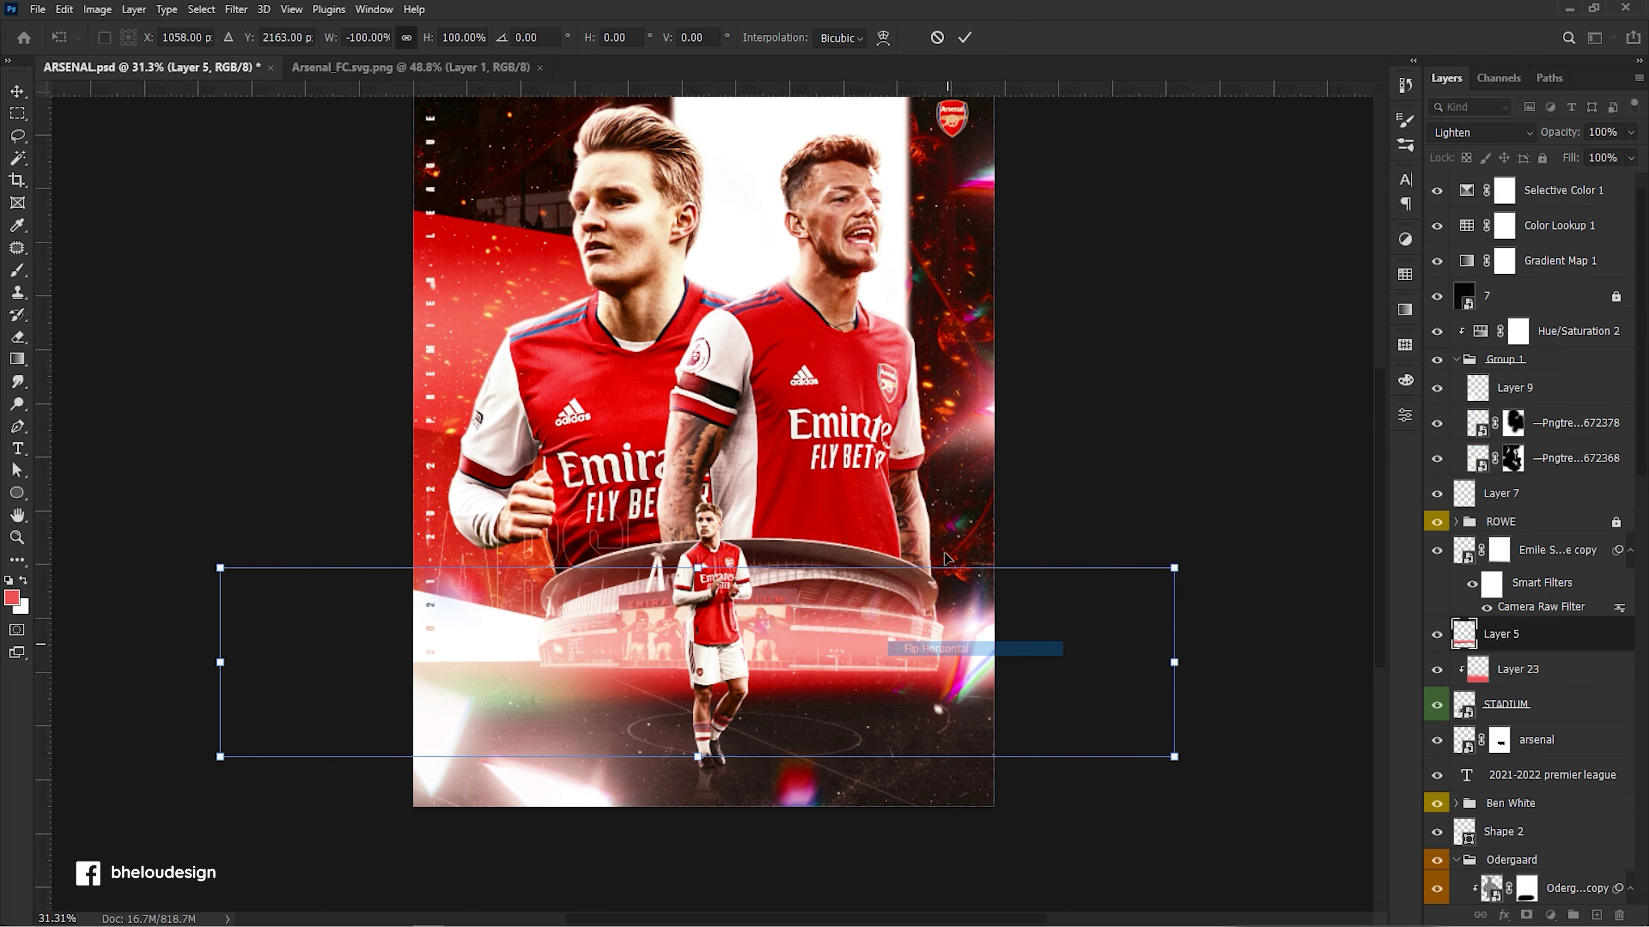
pyautogui.moveTo(814, 633); pyautogui.dragTo(805, 636)
pyautogui.moveTo(1165, 568); pyautogui.dragTo(1177, 567)
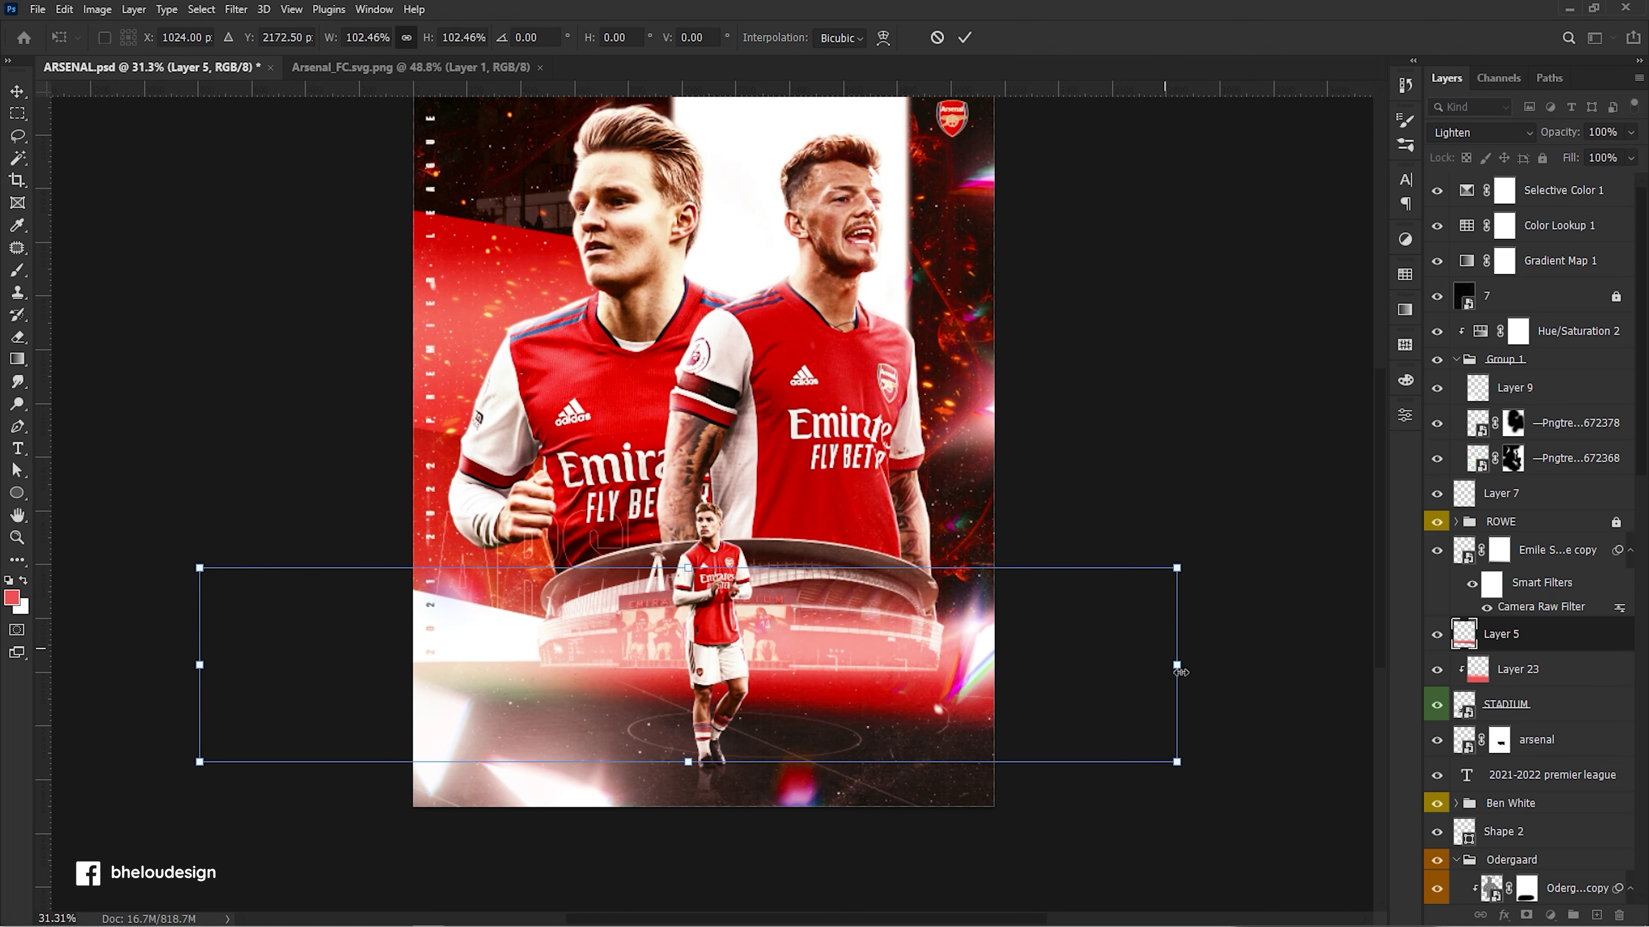
pyautogui.moveTo(1176, 762); pyautogui.dragTo(1111, 722)
pyautogui.moveTo(1176, 567); pyautogui.dragTo(973, 633)
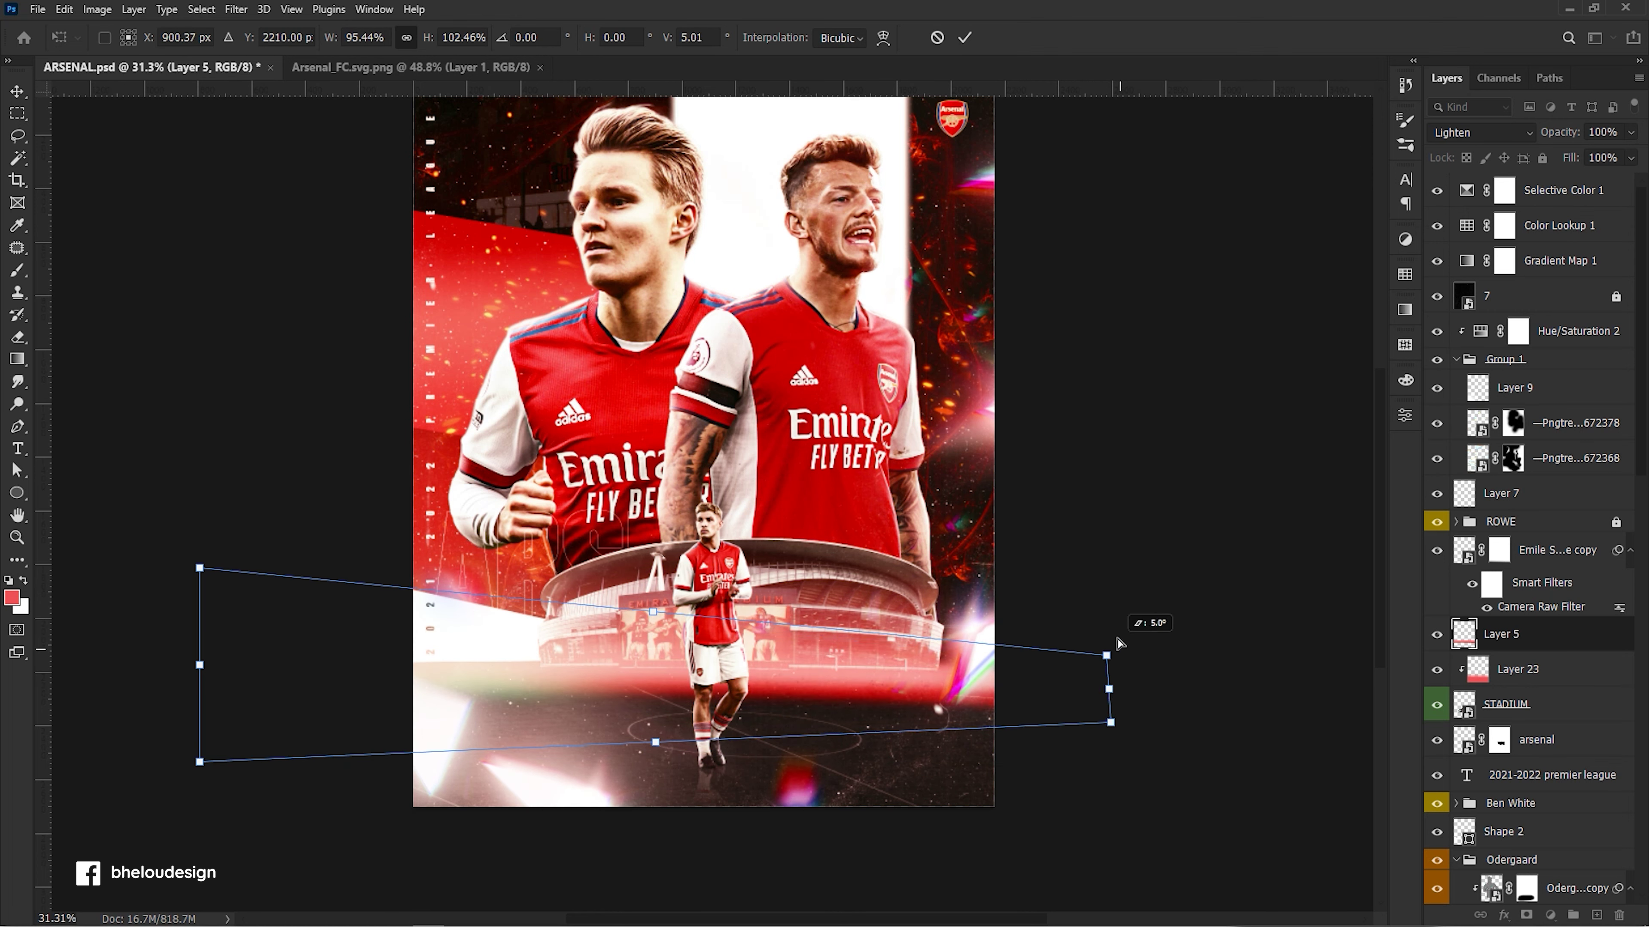
pyautogui.press('Return')
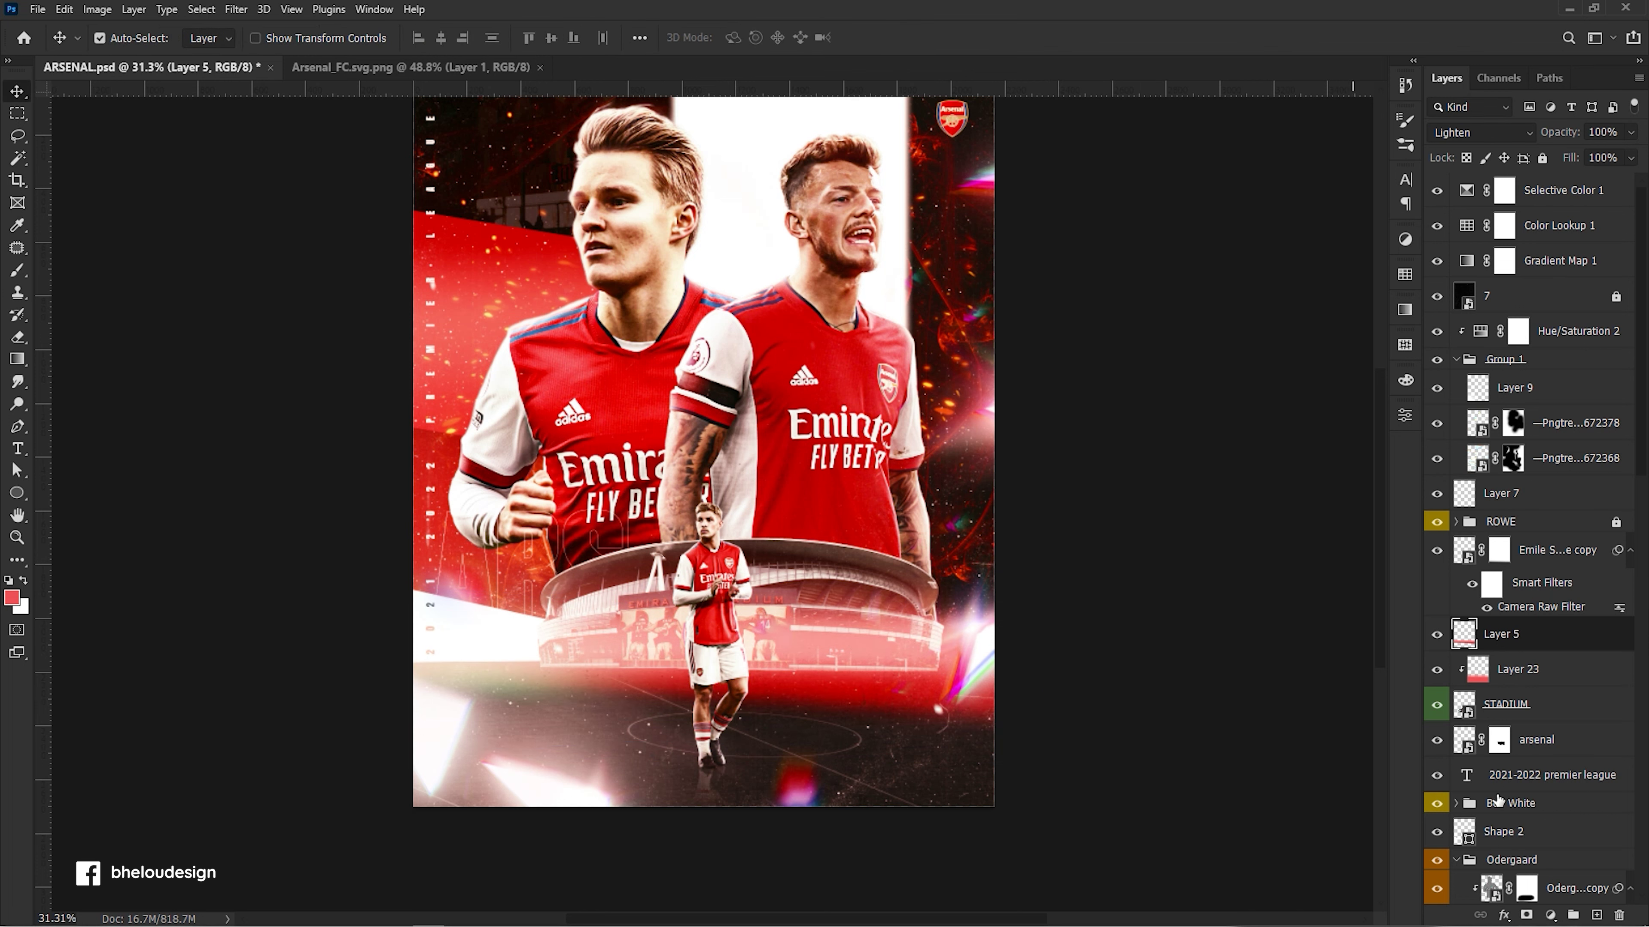
pyautogui.click(1618, 914)
# Try spray brush 17 as a pink stroke across the lower poster, then undo it.
pyautogui.press('b')
pyautogui.click(107, 37)
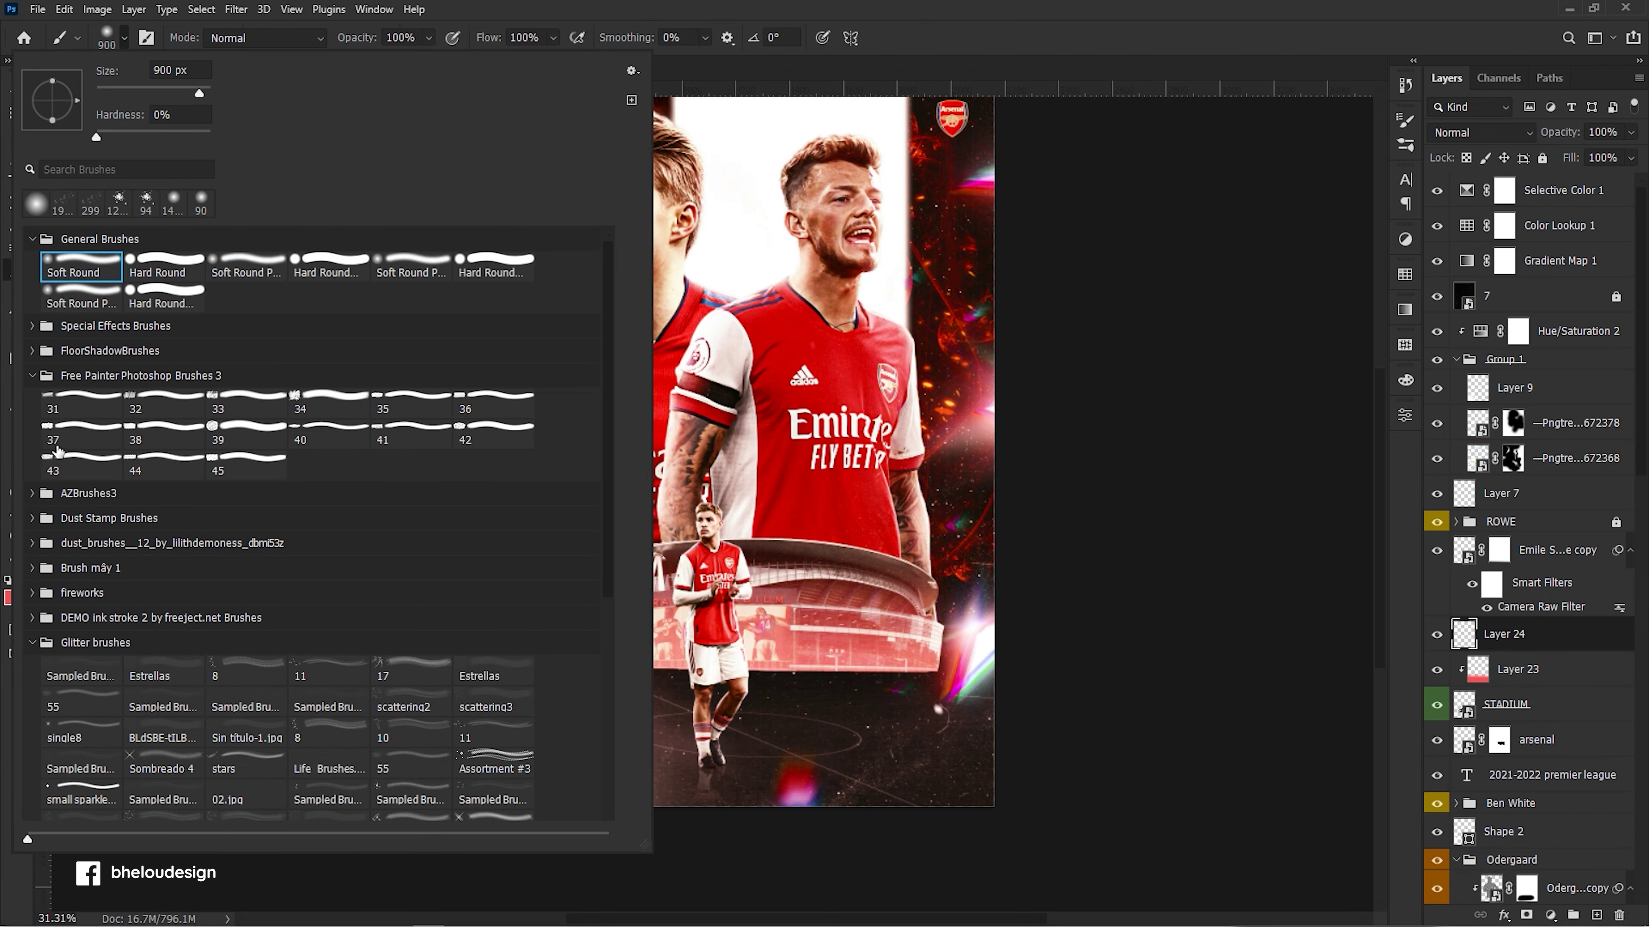
pyautogui.click(30, 376)
pyautogui.click(29, 551)
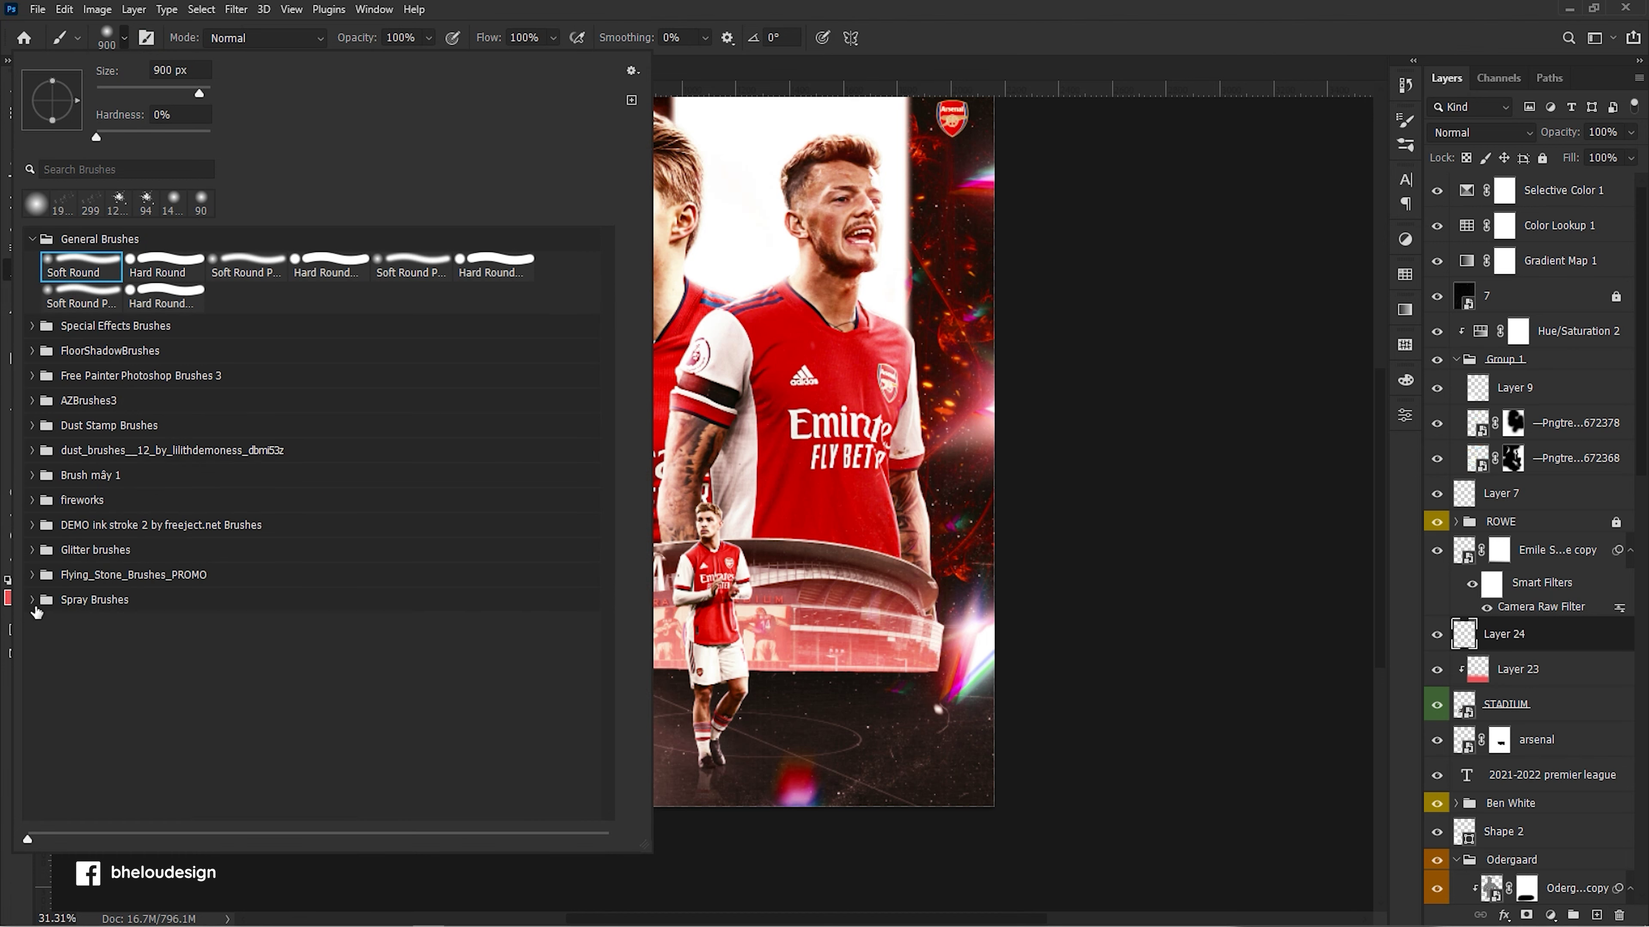
pyautogui.click(36, 604)
pyautogui.scroll(-1, 73, 587)
pyautogui.click(34, 601)
pyautogui.click(420, 690)
pyautogui.press('Return')
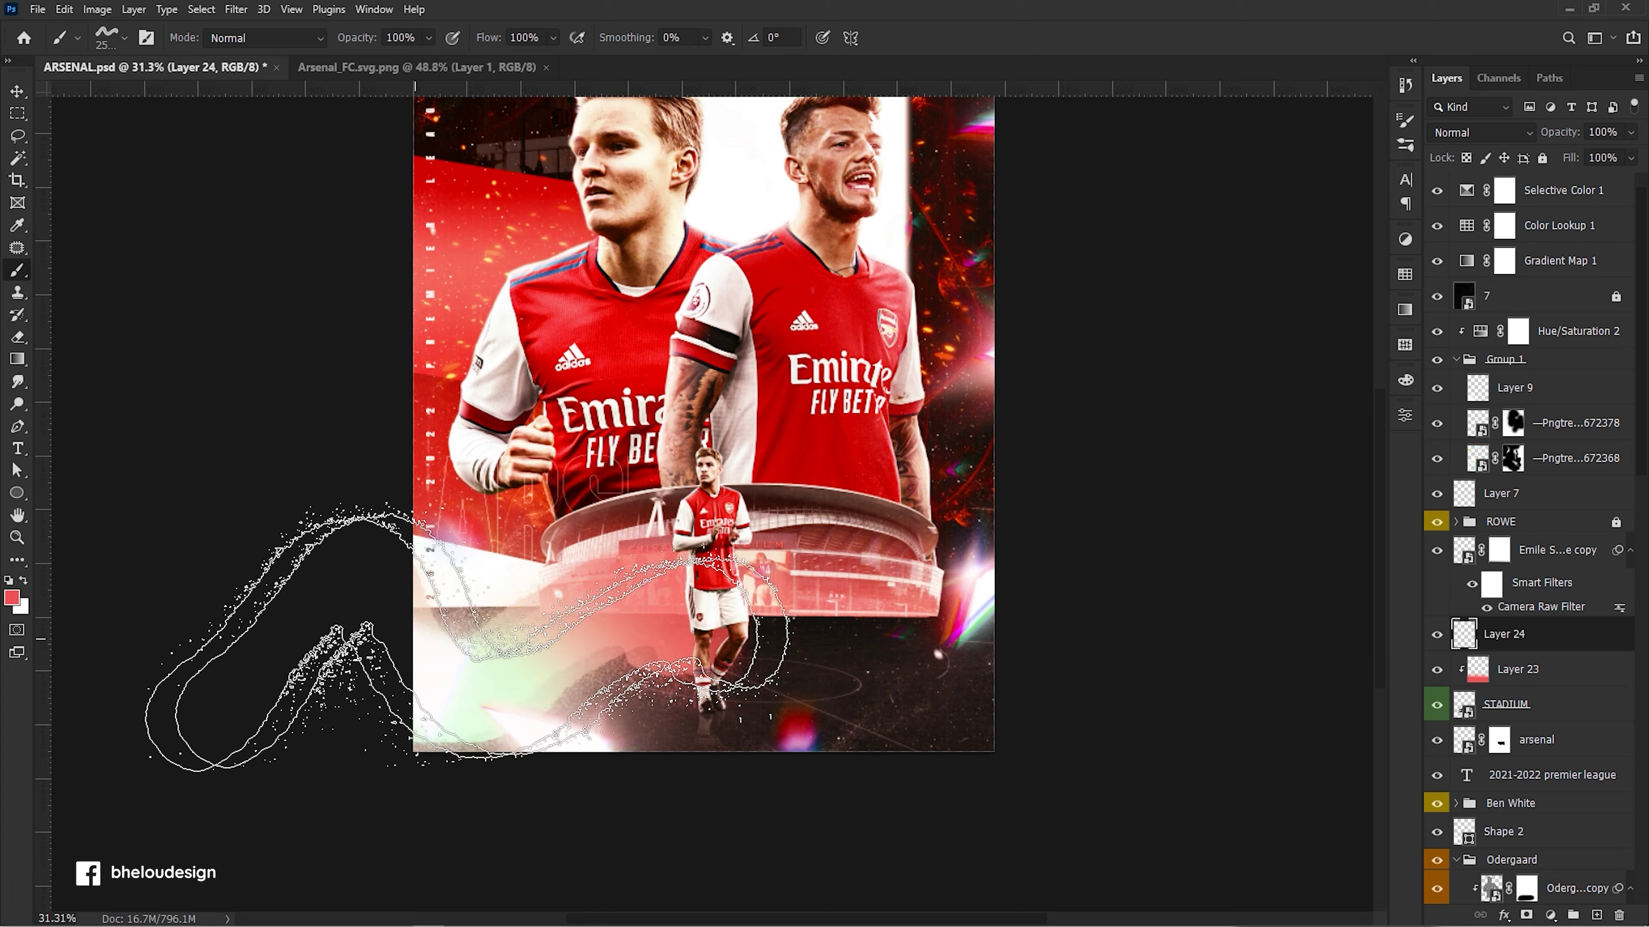
pyautogui.press('[')
pyautogui.press('[')
pyautogui.press('[')
pyautogui.press('[')
pyautogui.moveTo(454, 607); pyautogui.dragTo(1006, 601)
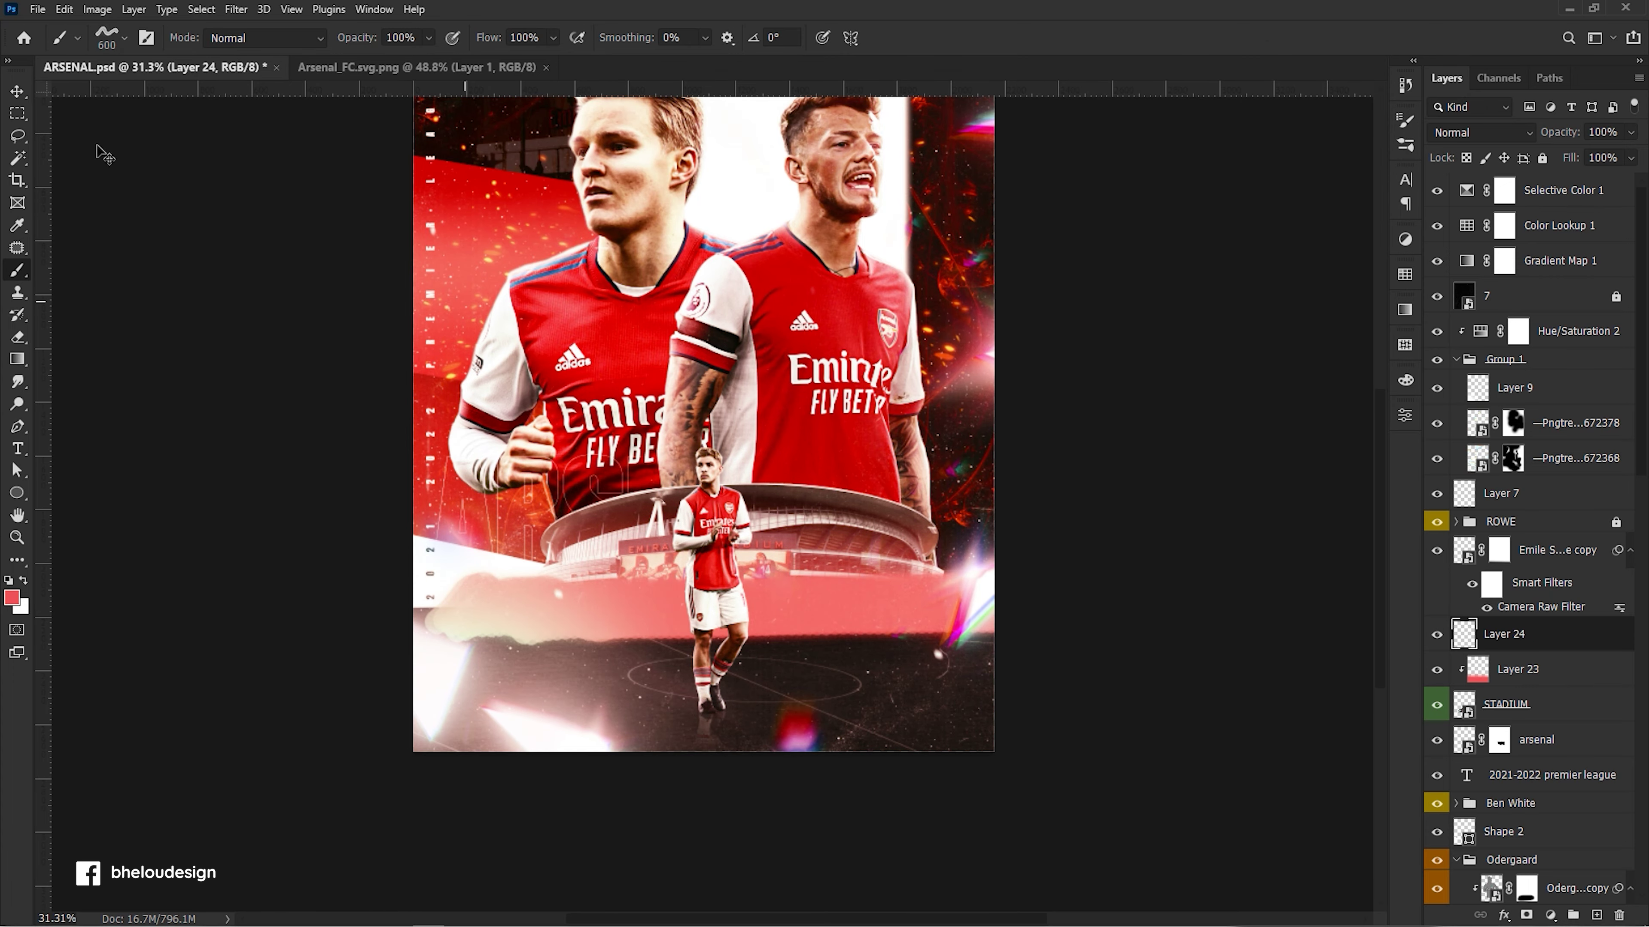
pyautogui.hotkey('ctrl', 'z')
# Paint red cloud haze with the AZBrushes3 Cloud 2 brush and stretch it full width.
pyautogui.click(124, 38)
pyautogui.click(31, 600)
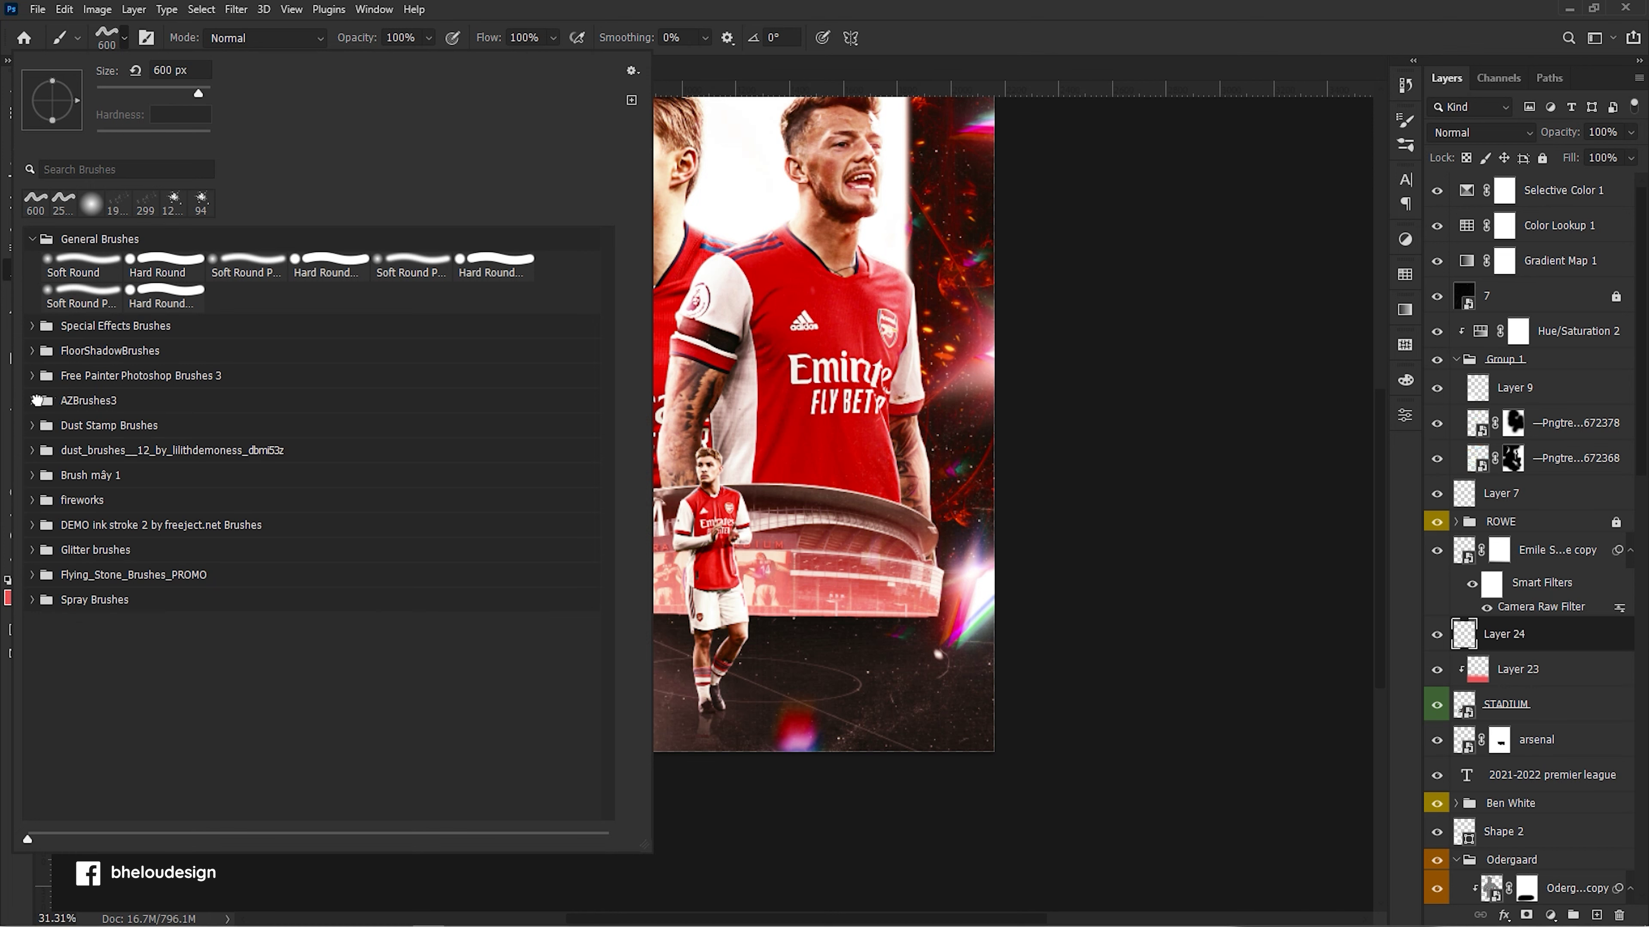
pyautogui.click(32, 400)
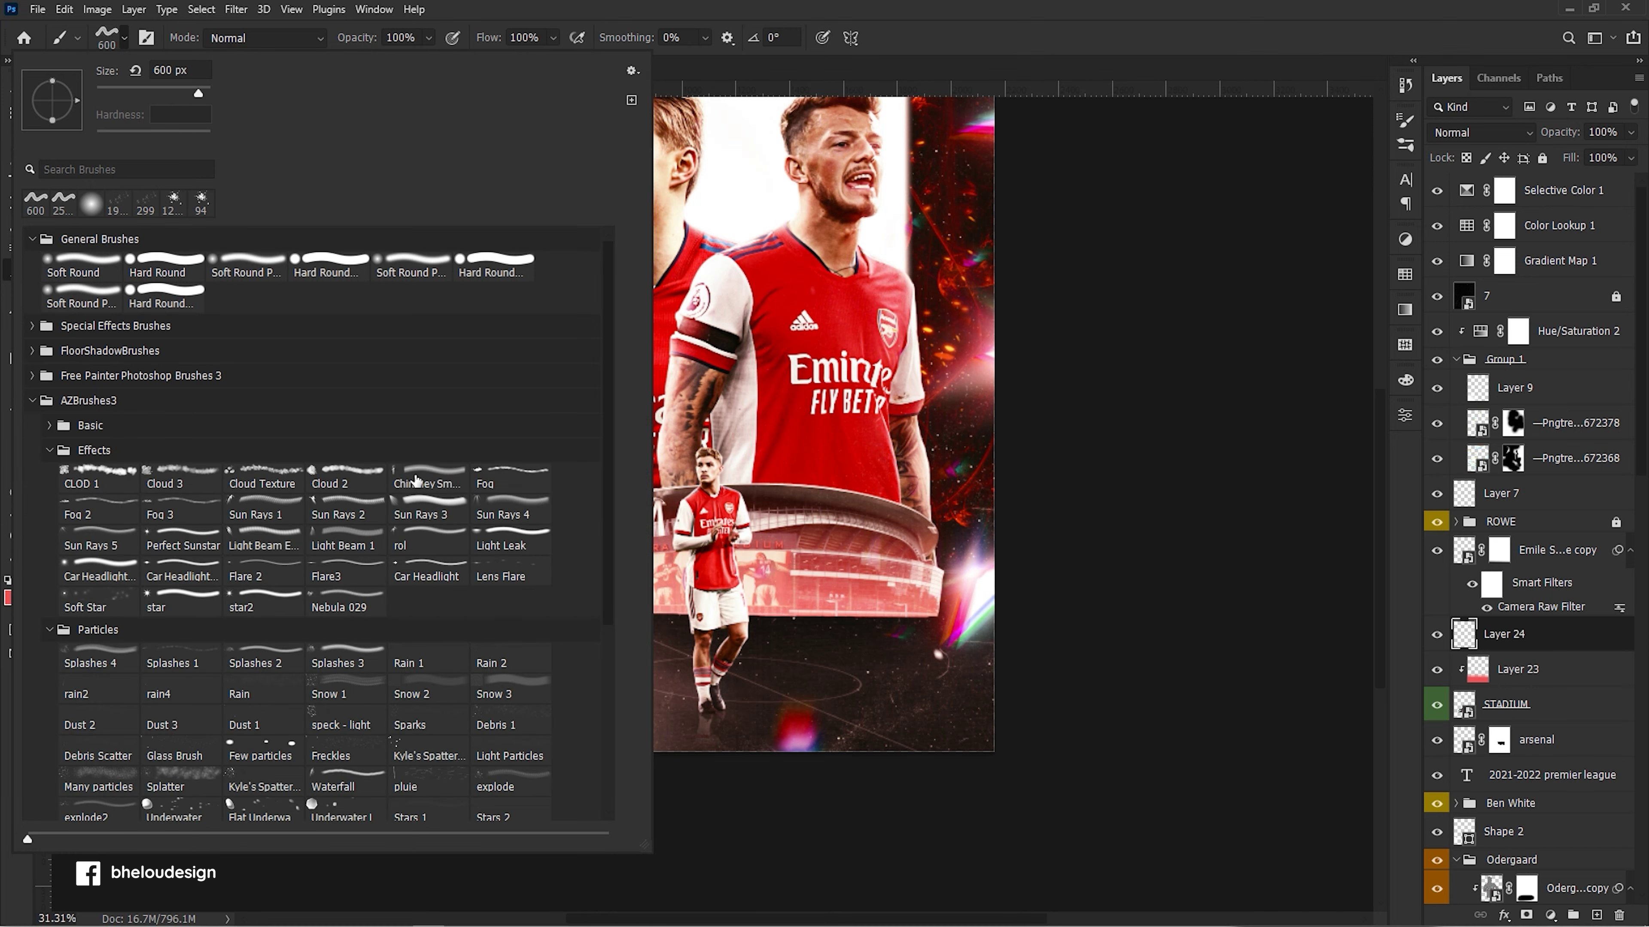
pyautogui.click(388, 480)
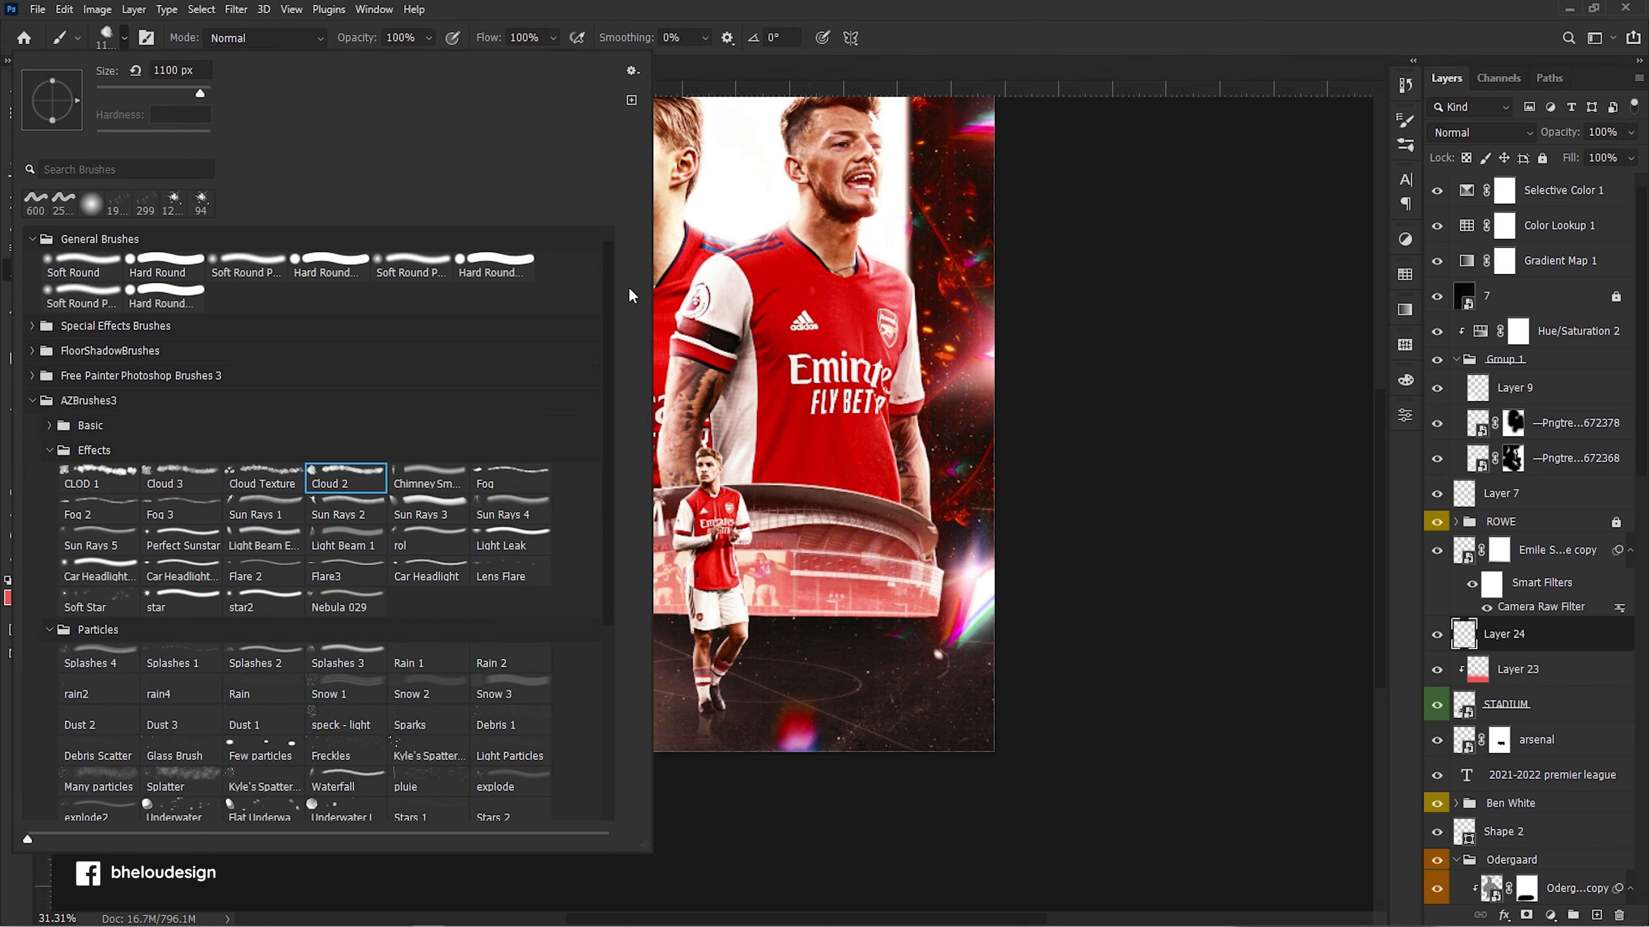
pyautogui.press('Return')
pyautogui.moveTo(552, 605); pyautogui.dragTo(915, 613)
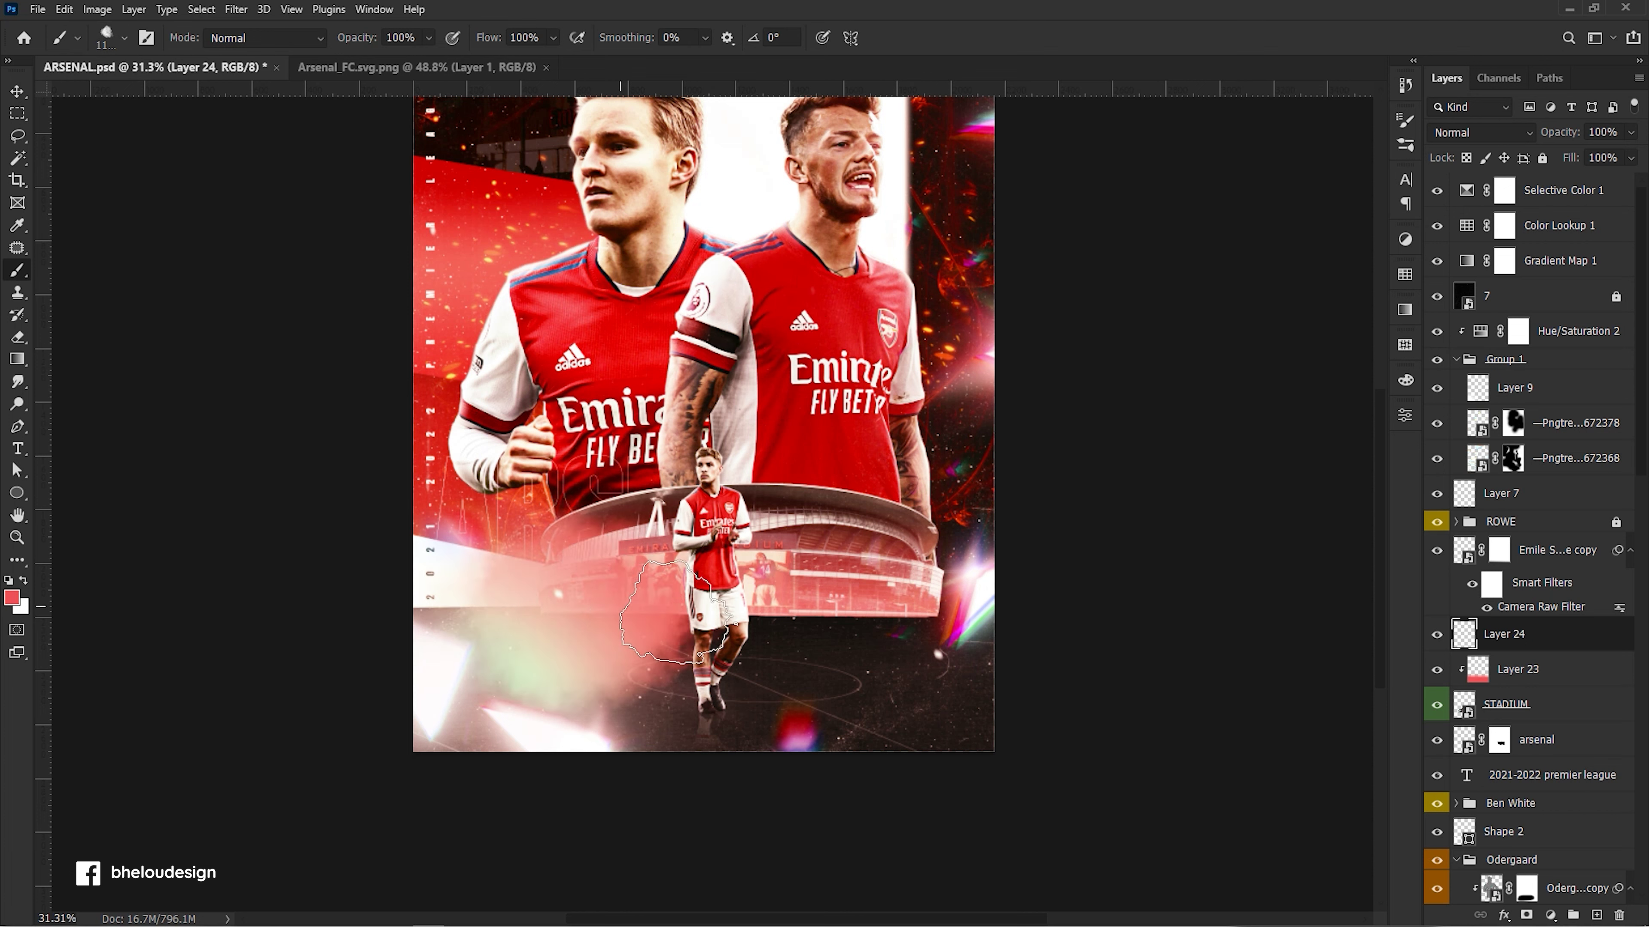
pyautogui.hotkey('ctrl', 't')
pyautogui.moveTo(990, 751); pyautogui.dragTo(837, 680)
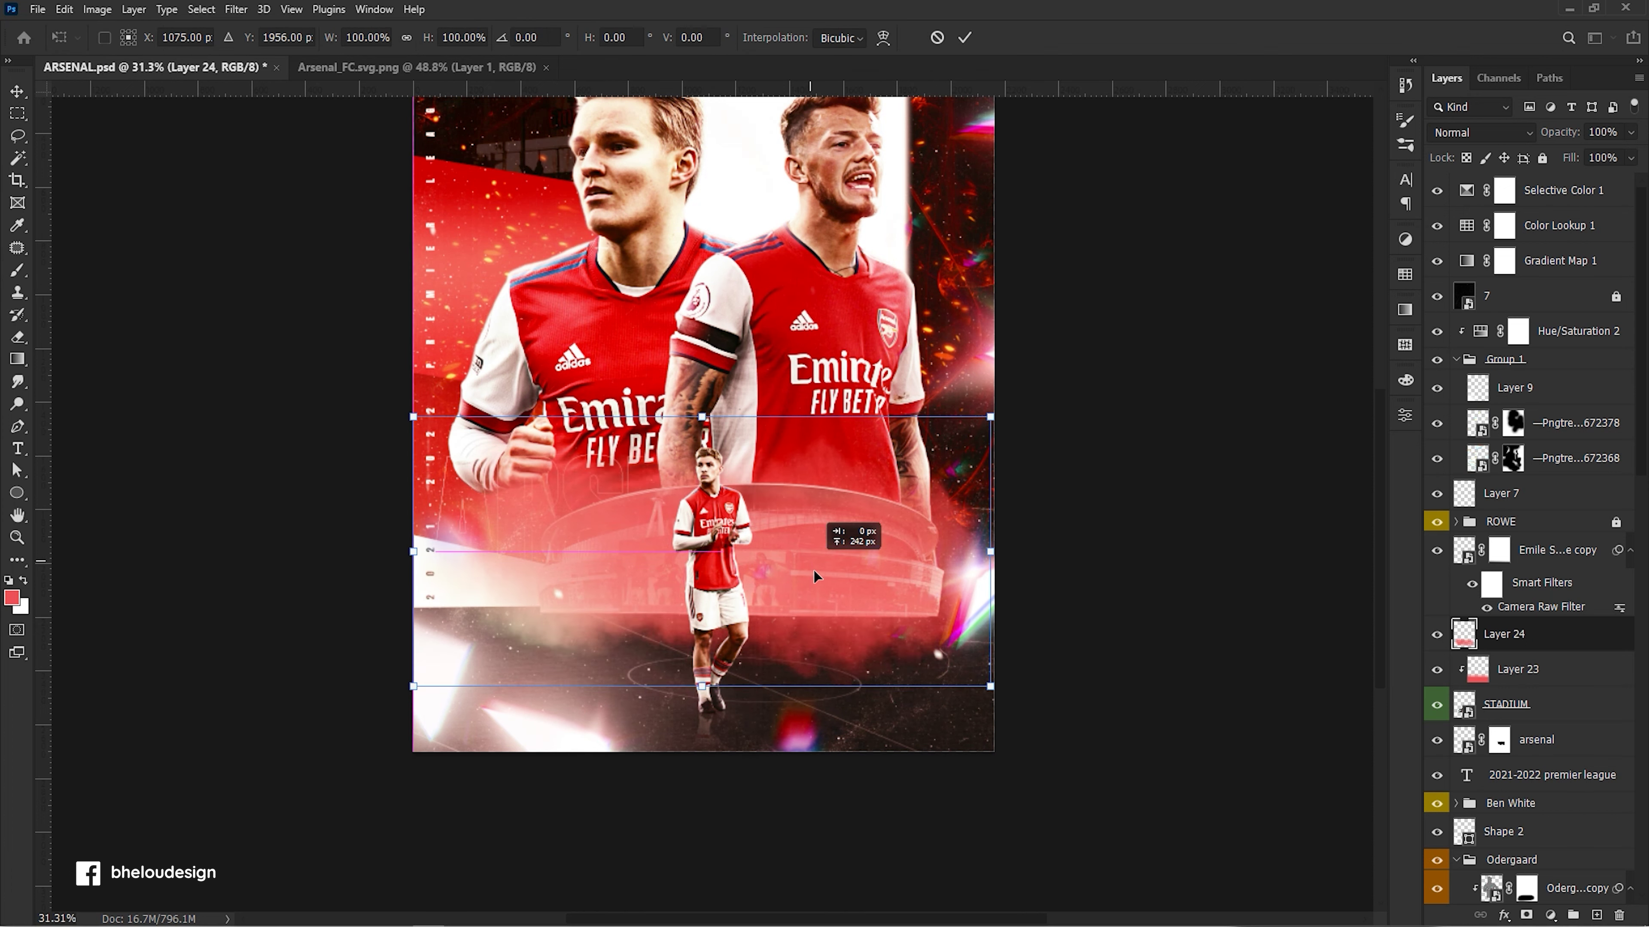
pyautogui.moveTo(750, 552)
pyautogui.mouseDown()
pyautogui.moveTo(750, 430)
pyautogui.moveTo(713, 531)
pyautogui.mouseUp()
pyautogui.moveTo(836, 599)
pyautogui.mouseDown()
pyautogui.moveTo(1000, 599)
pyautogui.moveTo(1060, 571)
pyautogui.moveTo(1171, 563)
pyautogui.mouseUp()
pyautogui.press('Return')
# Remove the Layer 24 cloud haze and select the STADIUM layer with the Move tool.
pyautogui.press('b')
pyautogui.scroll(-3, 696, 541)
pyautogui.scroll(3, 696, 541)
pyautogui.scroll(-1, 696, 541)
pyautogui.hotkey('ctrl', 'e')
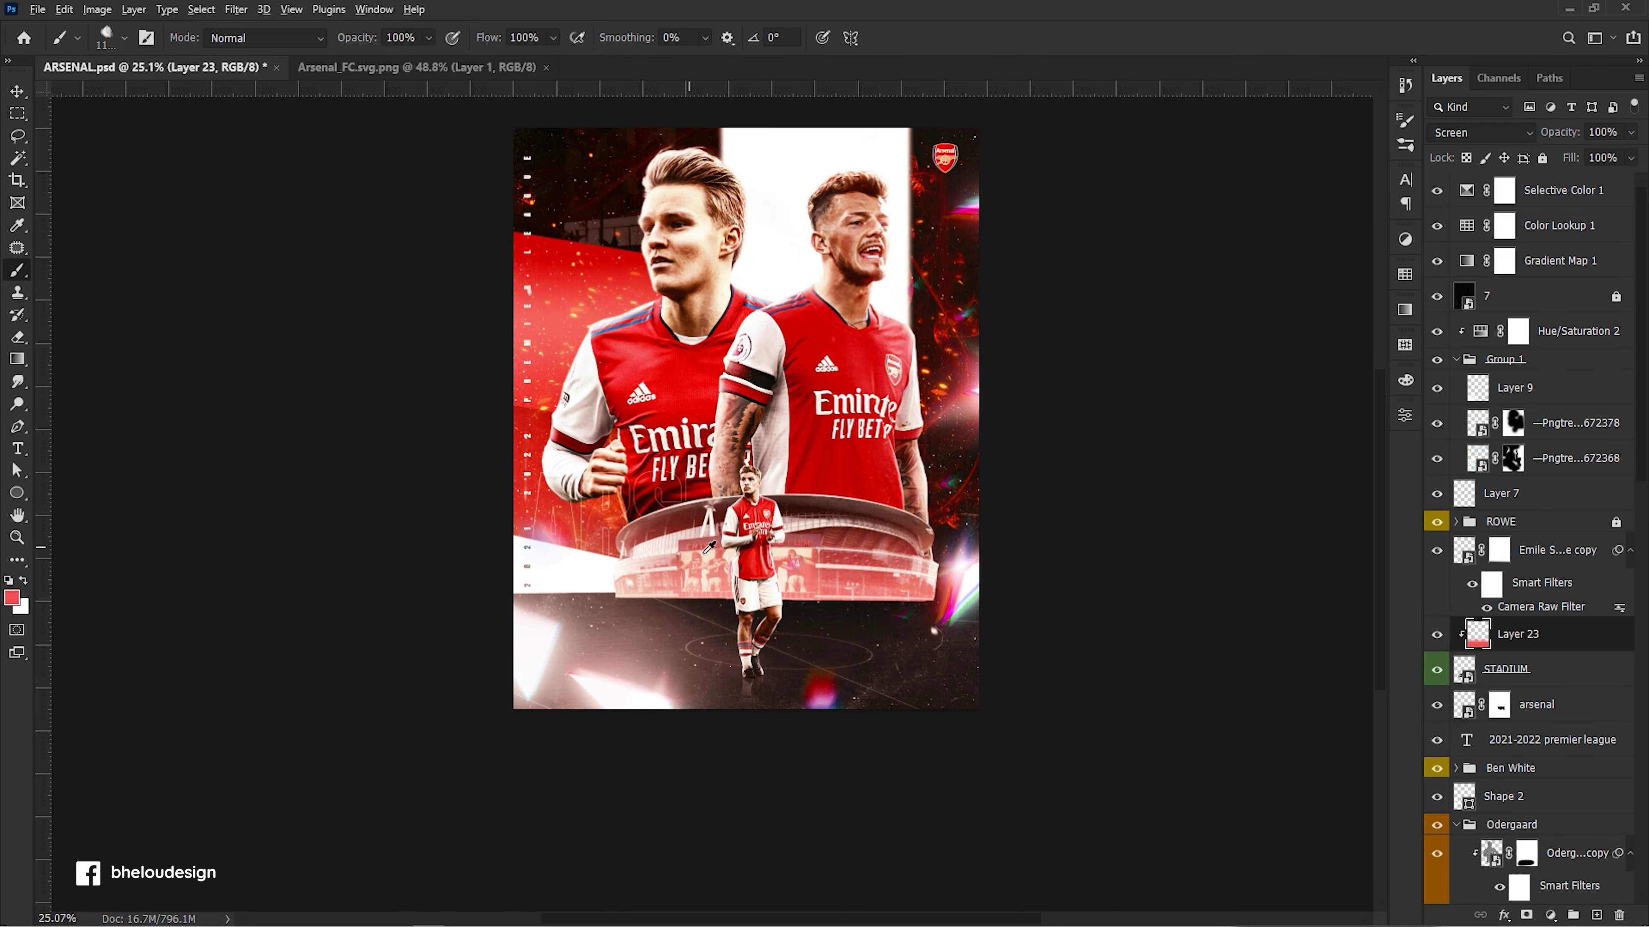
pyautogui.scroll(3, 800, 589)
pyautogui.press('v')
pyautogui.click(1506, 669)
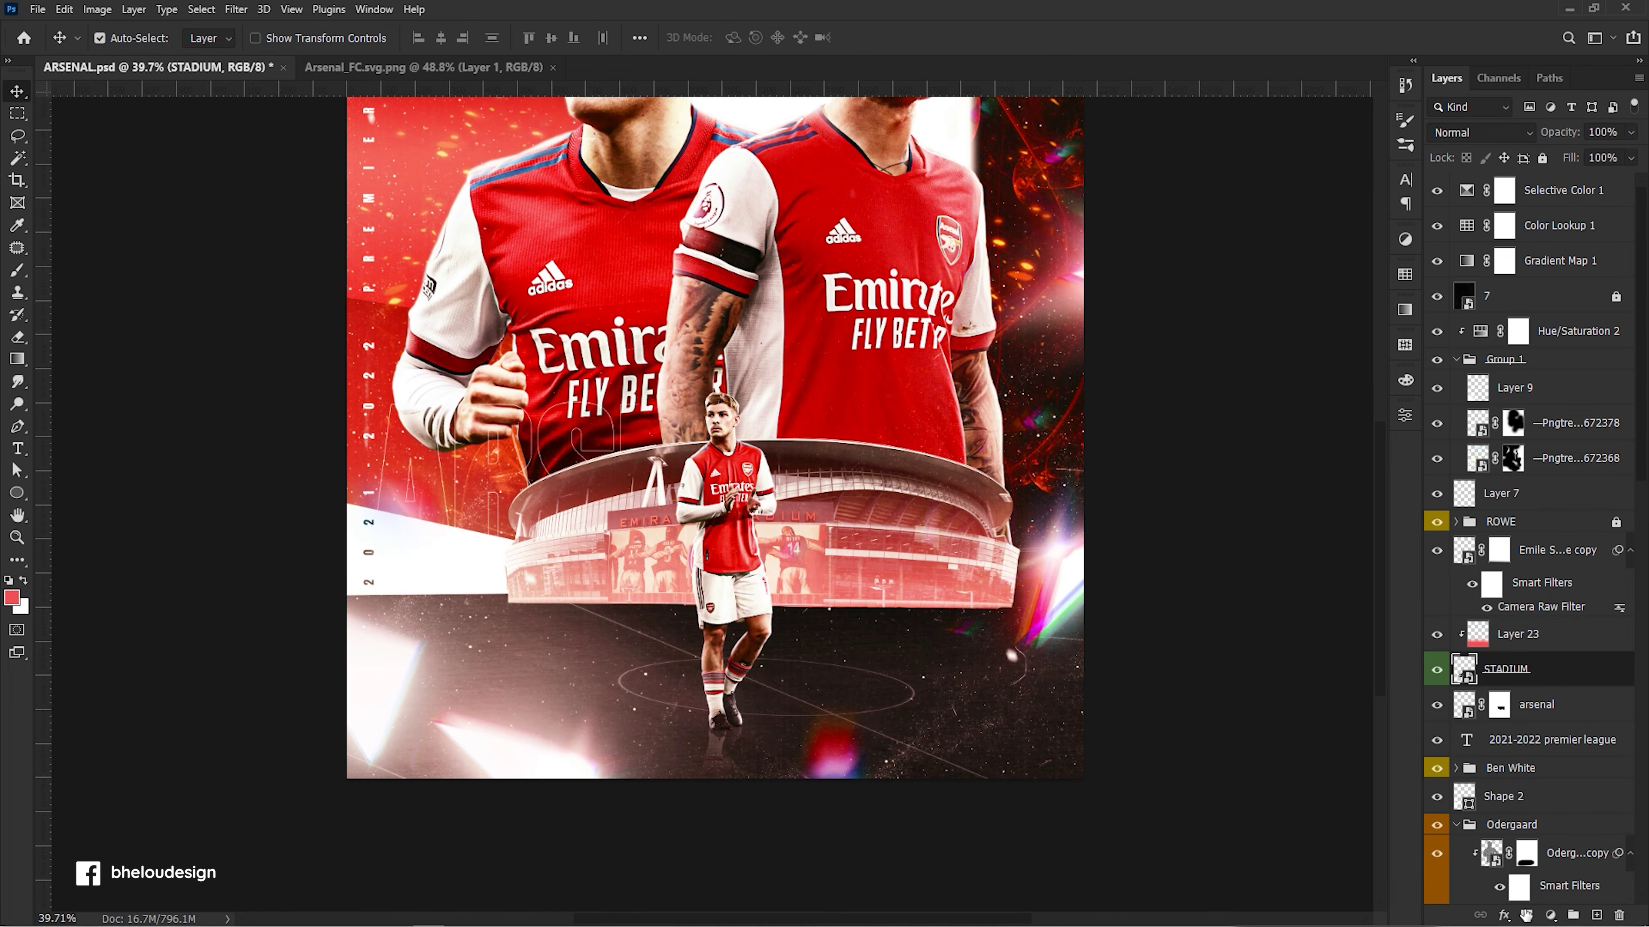
# Add a layer mask to STADIUM and fade its lower band with a gradient.
pyautogui.click(1525, 915)
pyautogui.press('b')
pyautogui.click(123, 38)
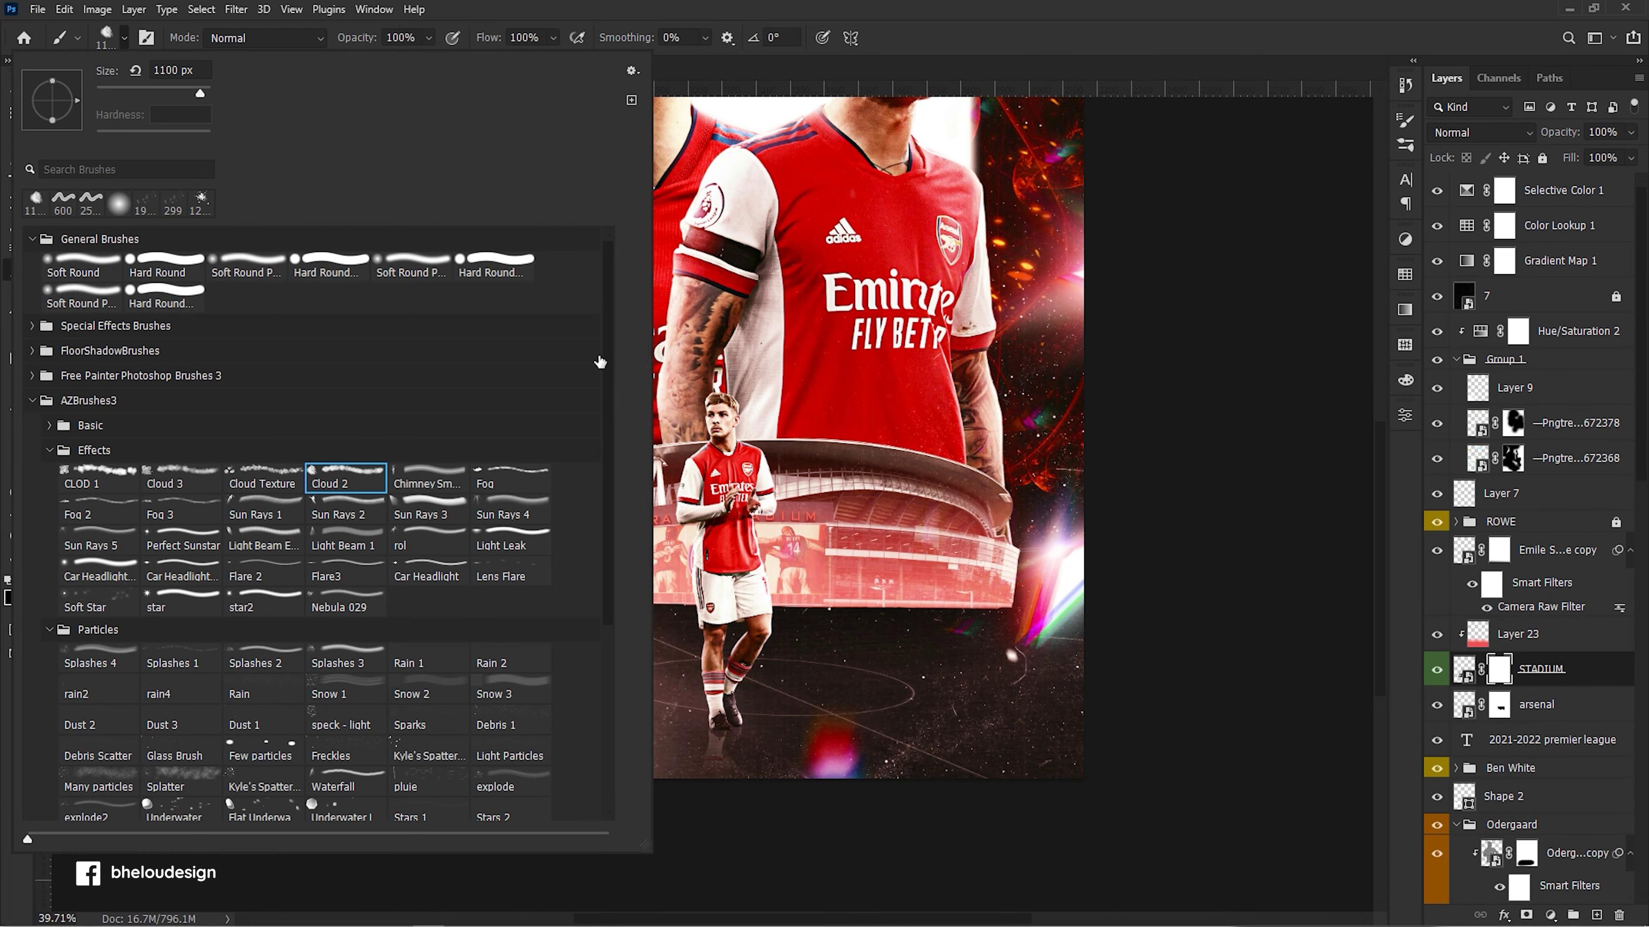
pyautogui.press('Return')
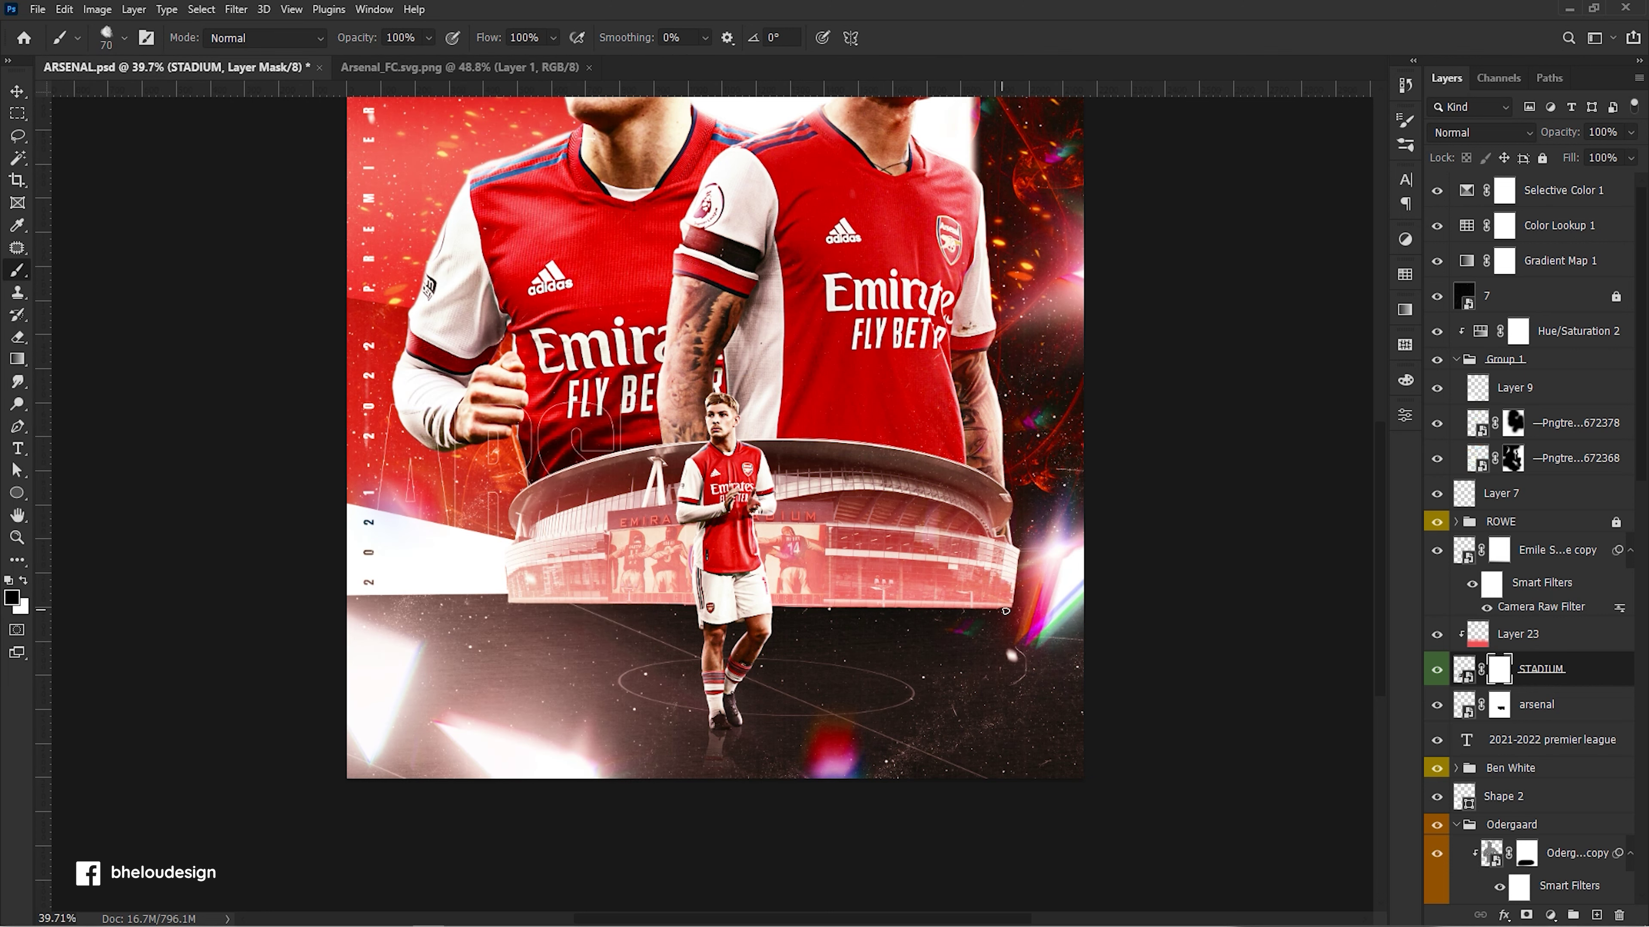
pyautogui.press('g')
pyautogui.moveTo(795, 616); pyautogui.dragTo(749, 553)
pyautogui.hotkey('ctrl', 'z')
pyautogui.moveTo(762, 622); pyautogui.dragTo(760, 519)
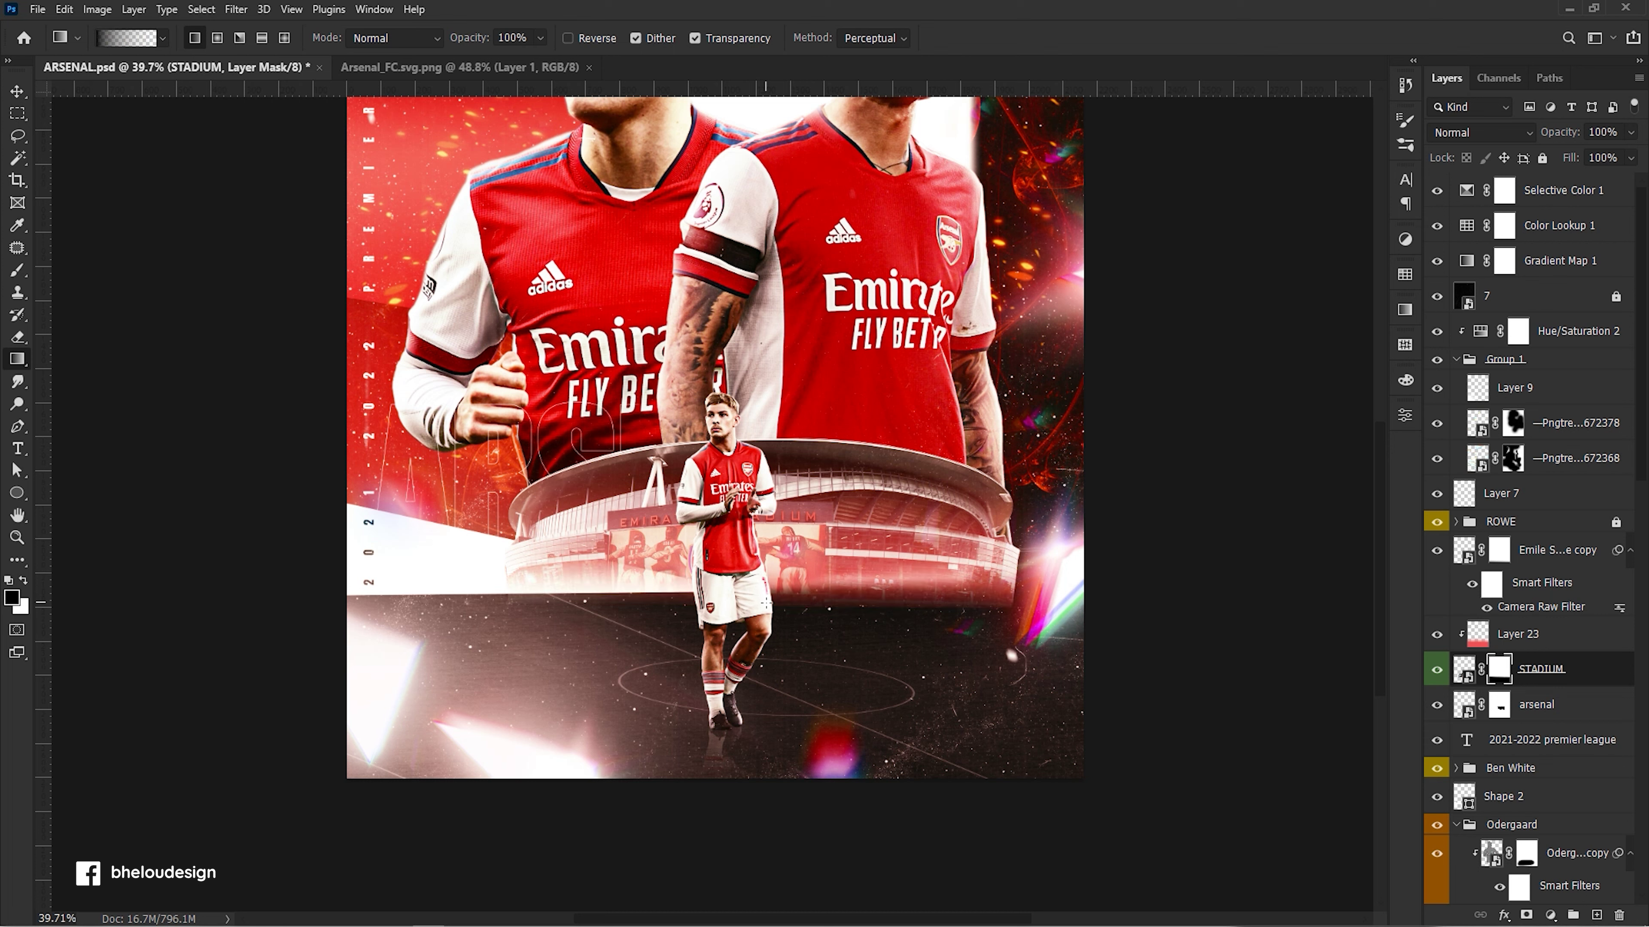
# Enlarge the red glow Layer 23 to about 109% and reposition it.
pyautogui.click(1543, 639)
pyautogui.hotkey('ctrl', 't')
pyautogui.moveTo(822, 562); pyautogui.dragTo(812, 565)
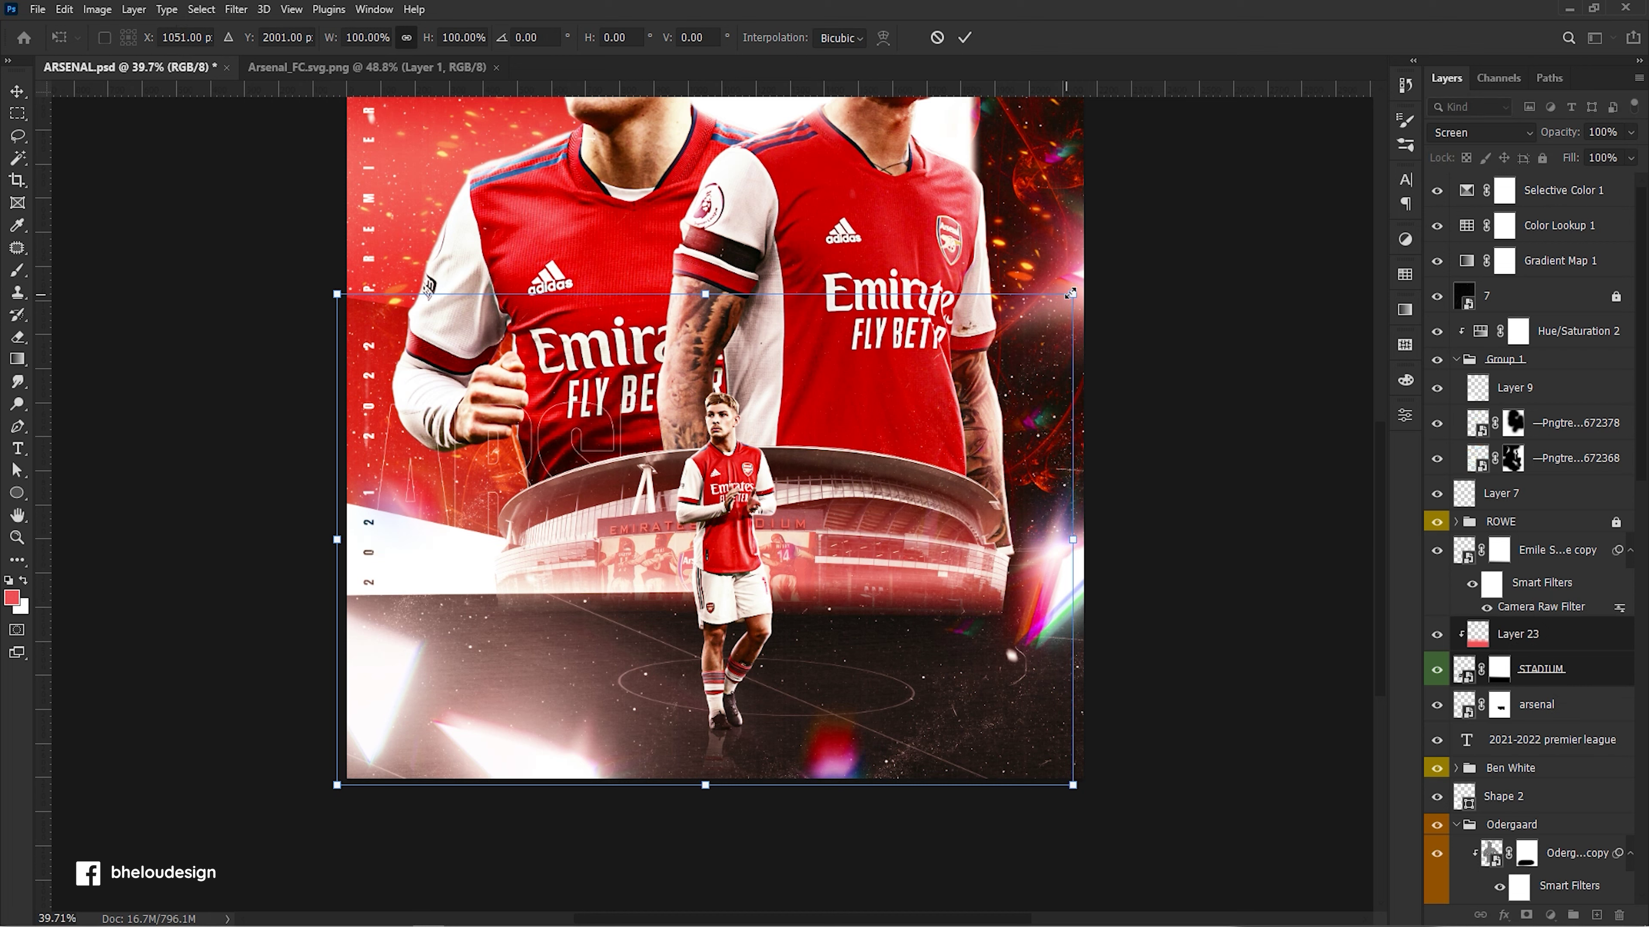
pyautogui.moveTo(1071, 294); pyautogui.dragTo(1132, 266)
pyautogui.moveTo(915, 518); pyautogui.dragTo(921, 528)
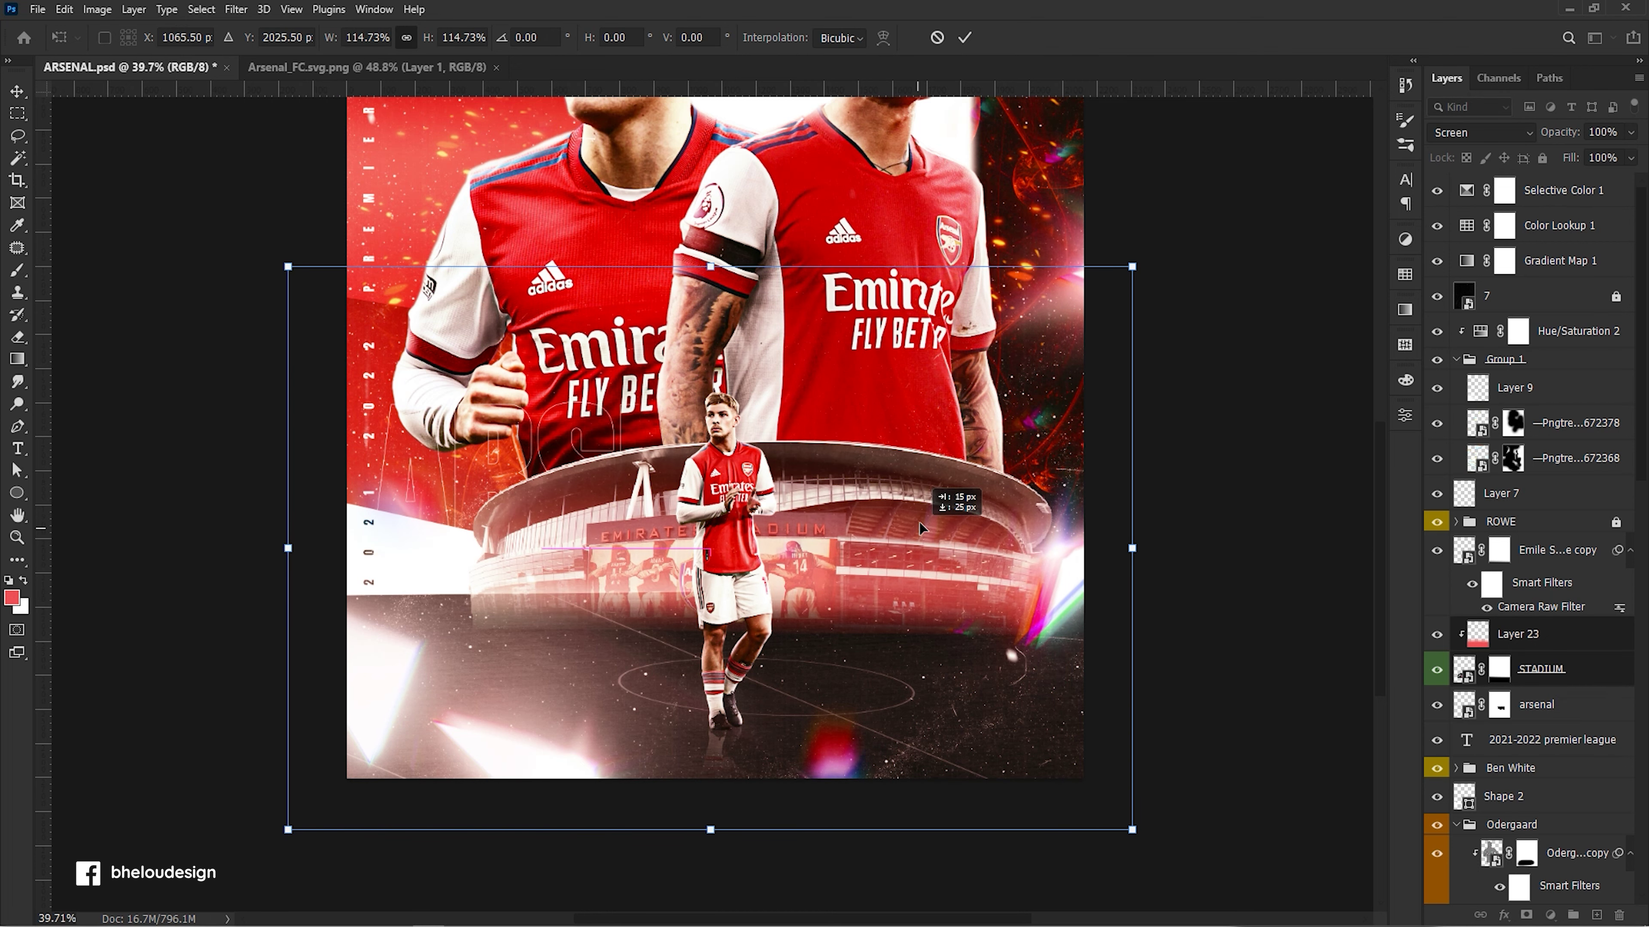
pyautogui.moveTo(1132, 266); pyautogui.dragTo(1111, 271)
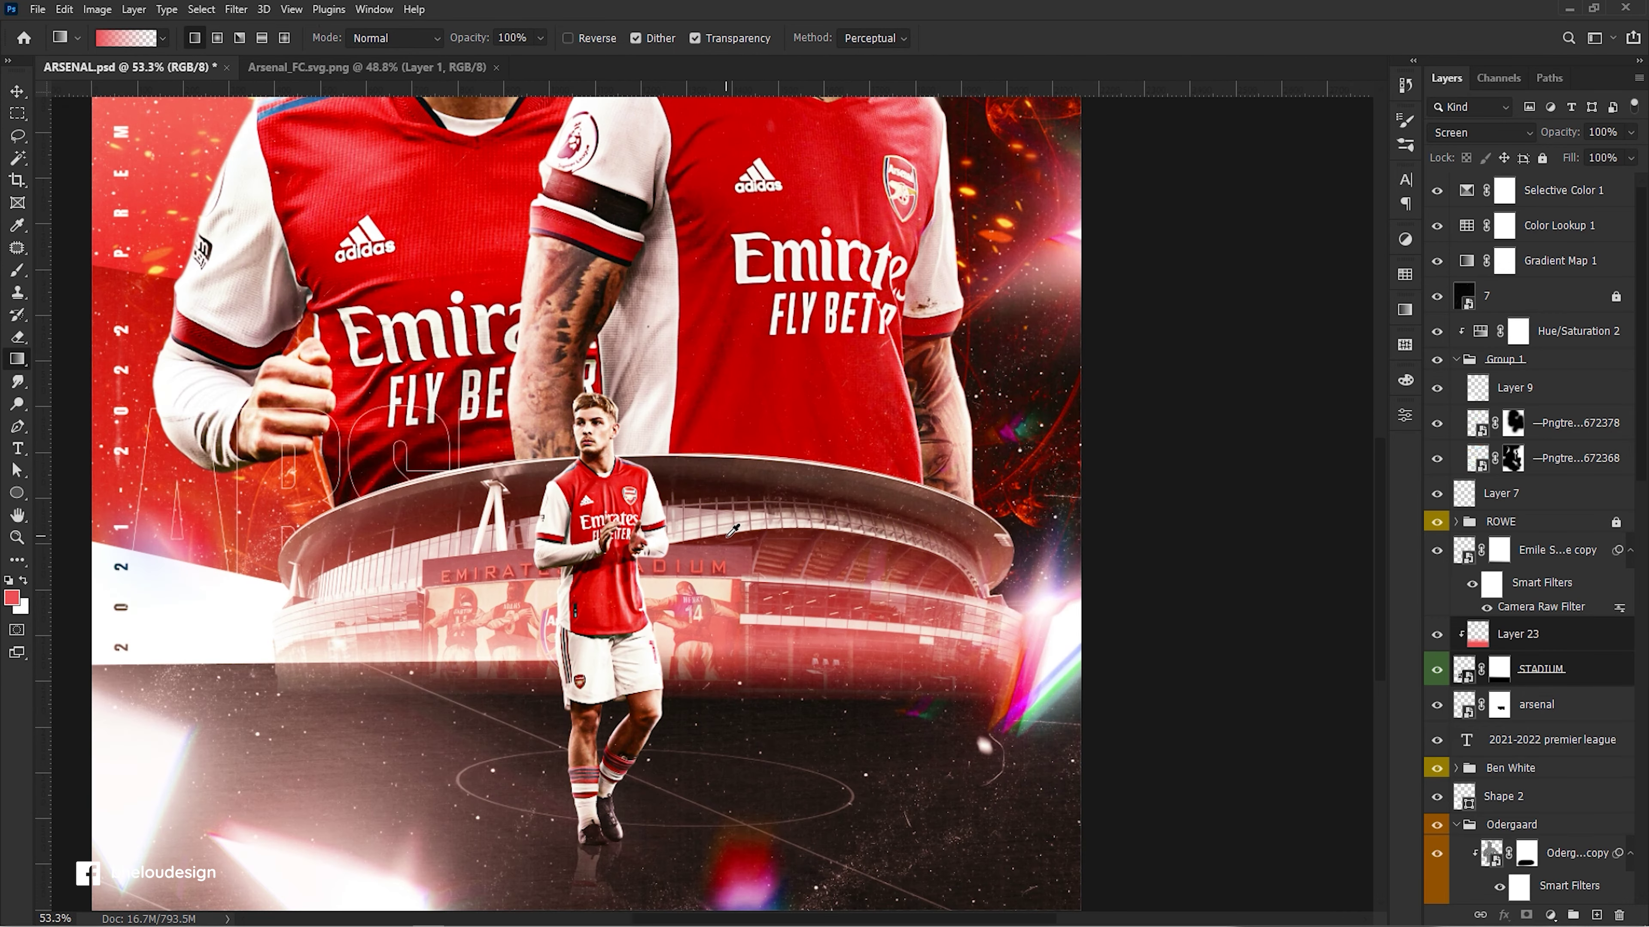
pyautogui.press('b')
# Brush black on the STADIUM mask below the stadium and move the red glow onto it.
pyautogui.click(1499, 669)
pyautogui.press('d')
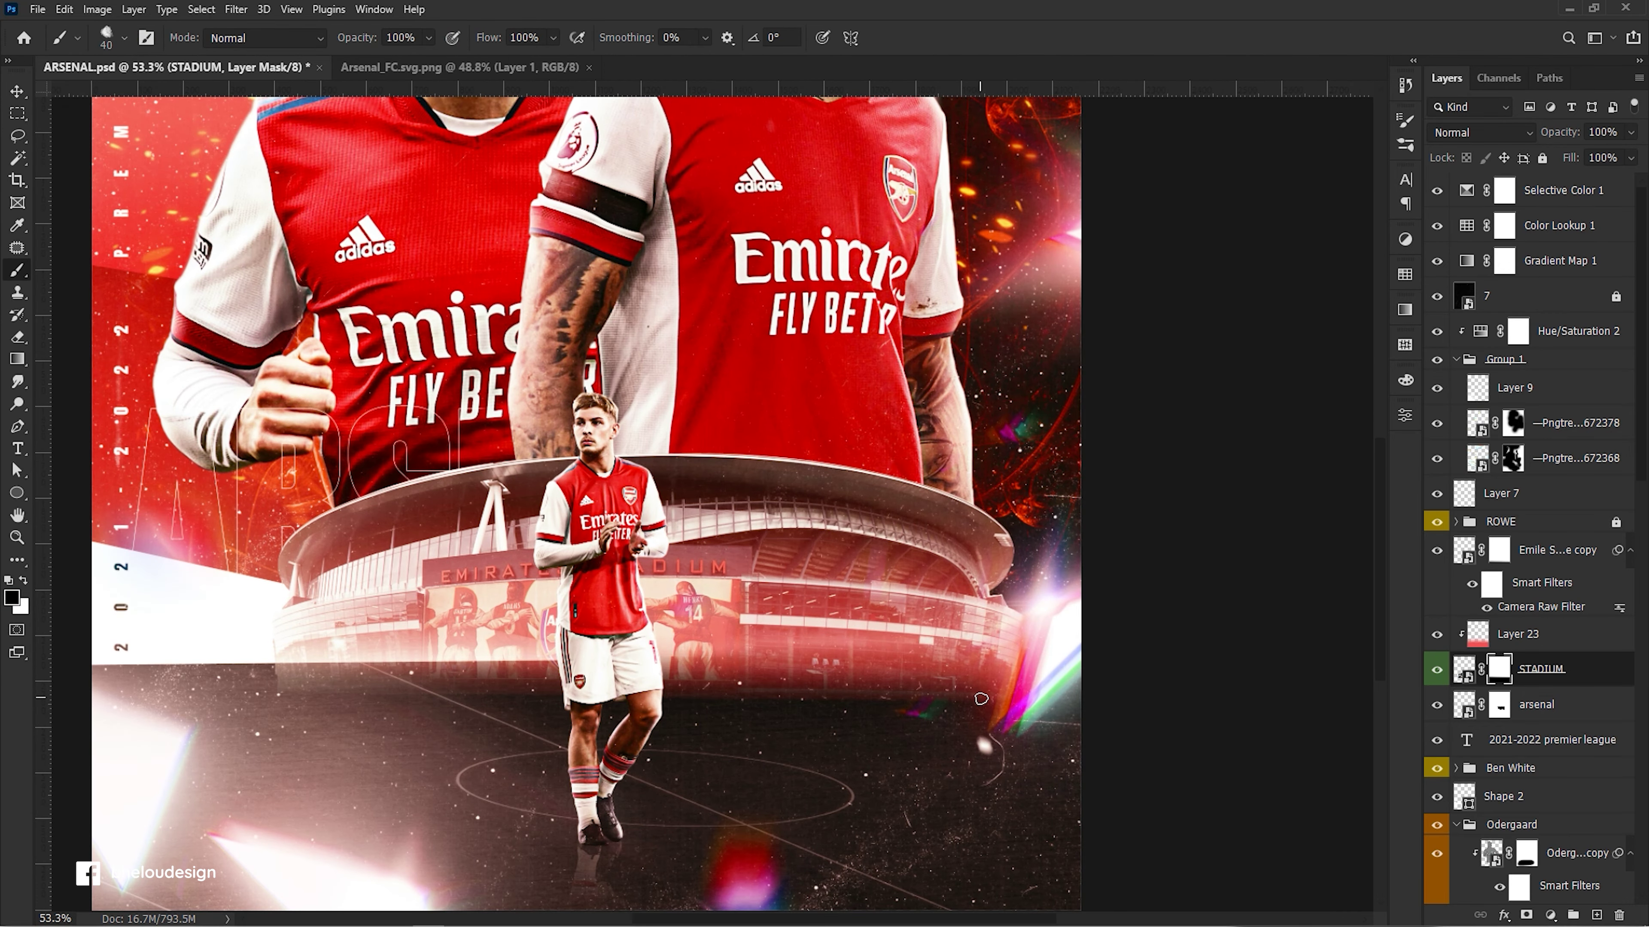
pyautogui.moveTo(1005, 708)
pyautogui.mouseDown()
pyautogui.moveTo(816, 685)
pyautogui.moveTo(1056, 680)
pyautogui.moveTo(576, 675)
pyautogui.mouseUp()
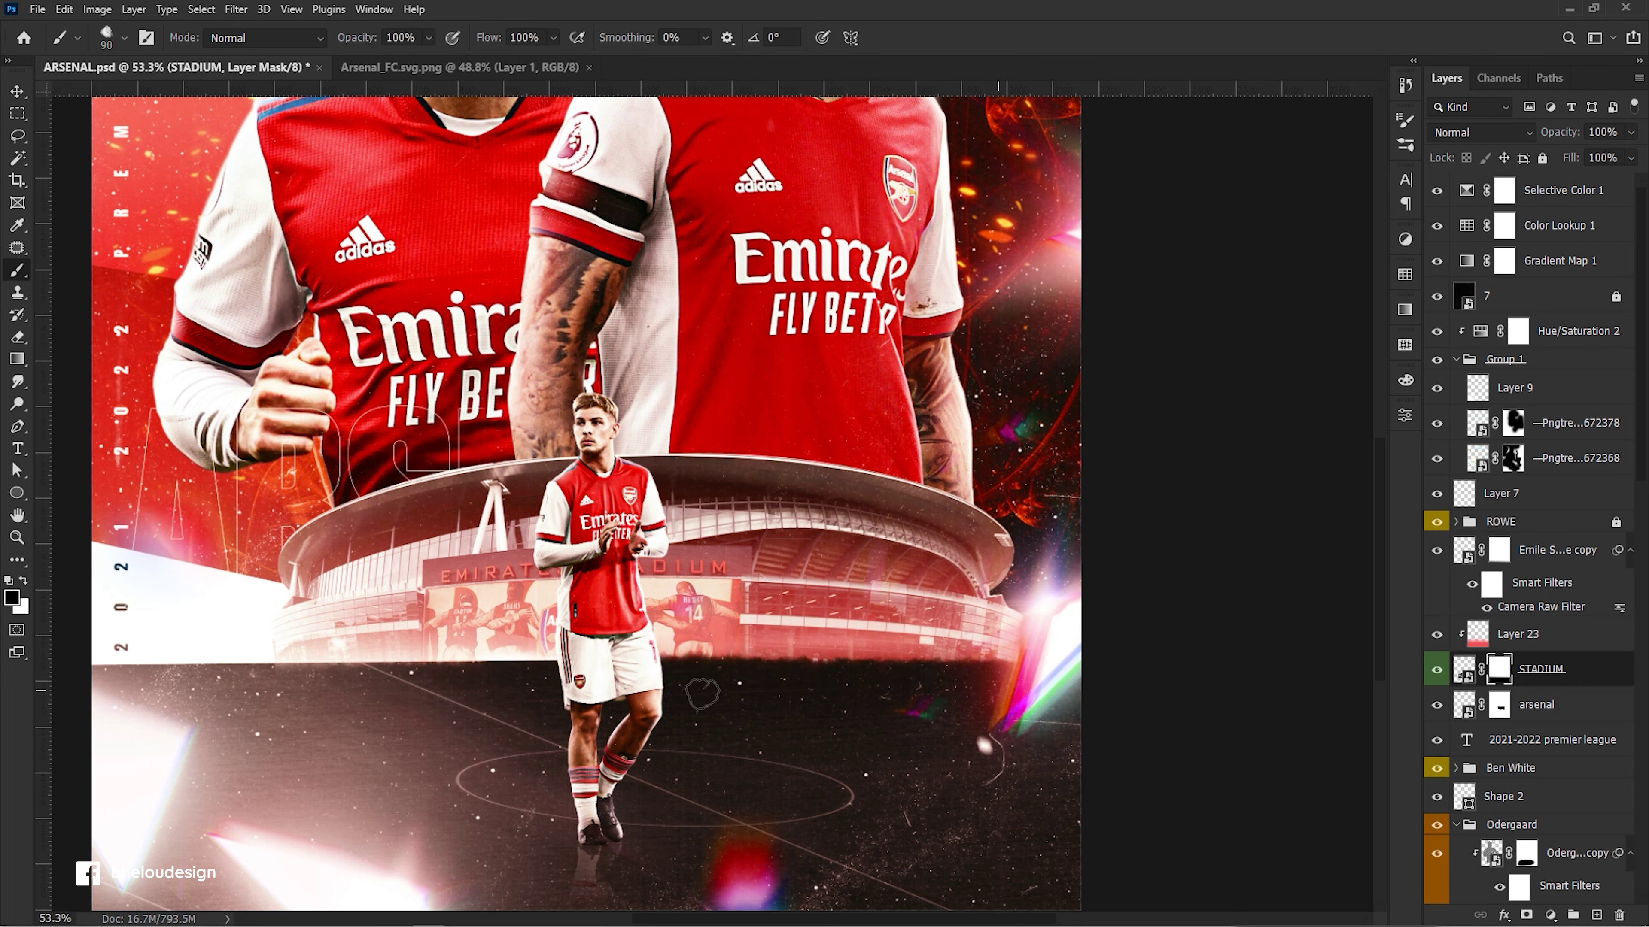
pyautogui.keyDown('alt'); pyautogui.scroll(-5, 696, 678); pyautogui.keyUp('alt')
pyautogui.keyDown('alt'); pyautogui.scroll(1, 701, 676); pyautogui.keyUp('alt')
pyautogui.keyDown('alt'); pyautogui.scroll(2, 701, 675); pyautogui.keyUp('alt')
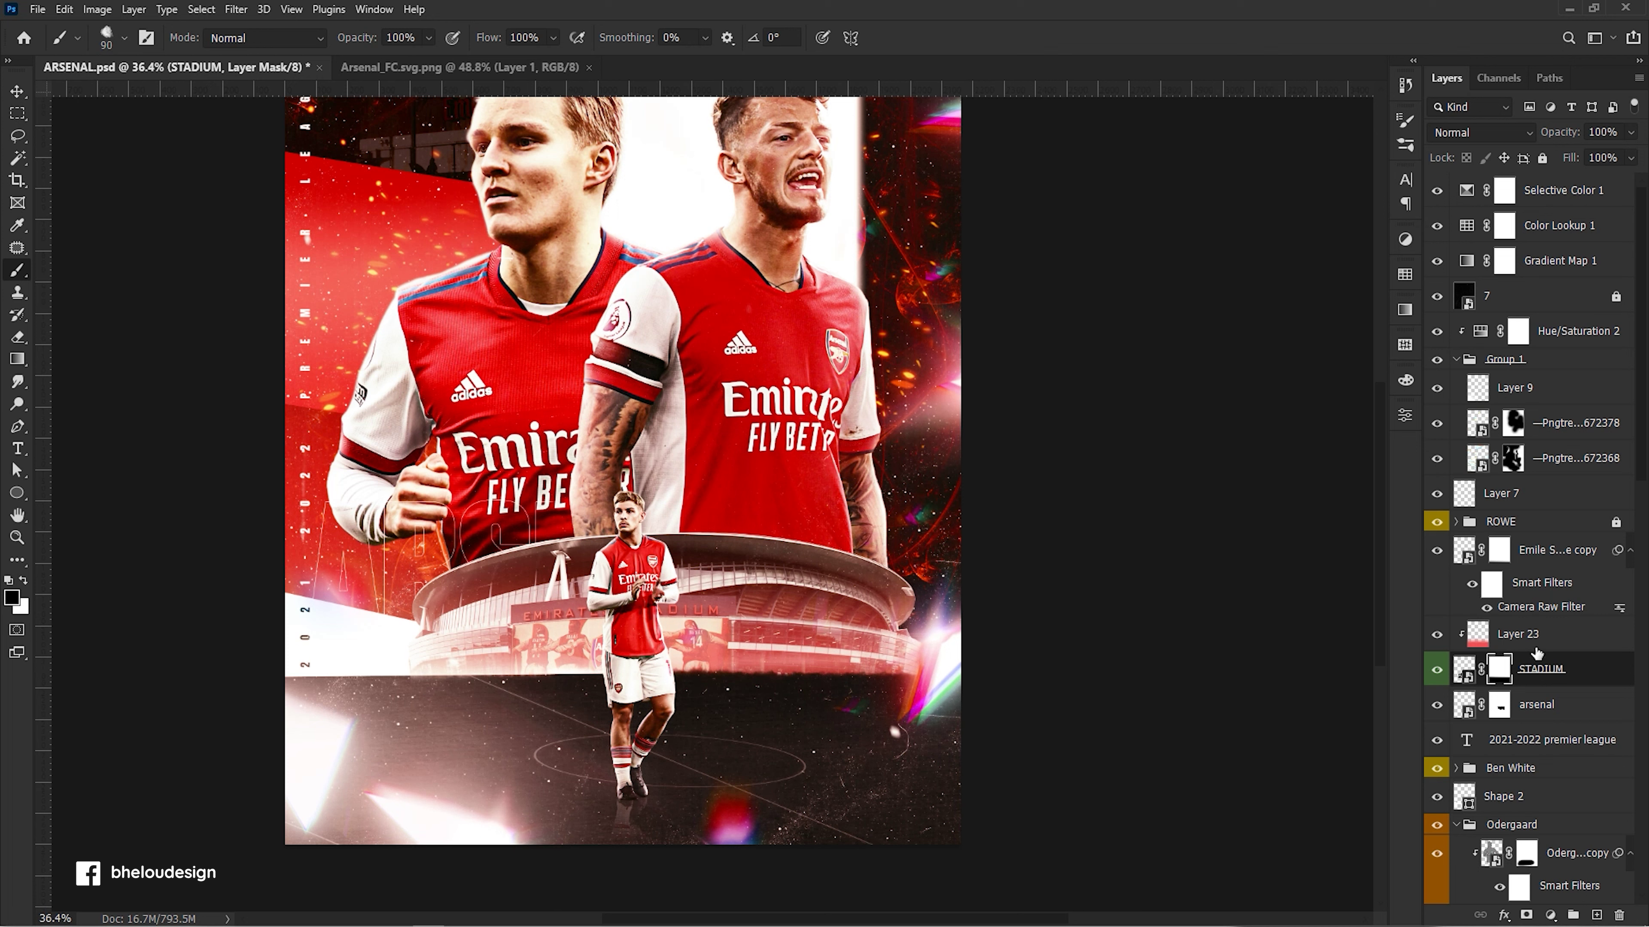
pyautogui.click(1536, 643)
pyautogui.moveTo(708, 604); pyautogui.dragTo(706, 629)
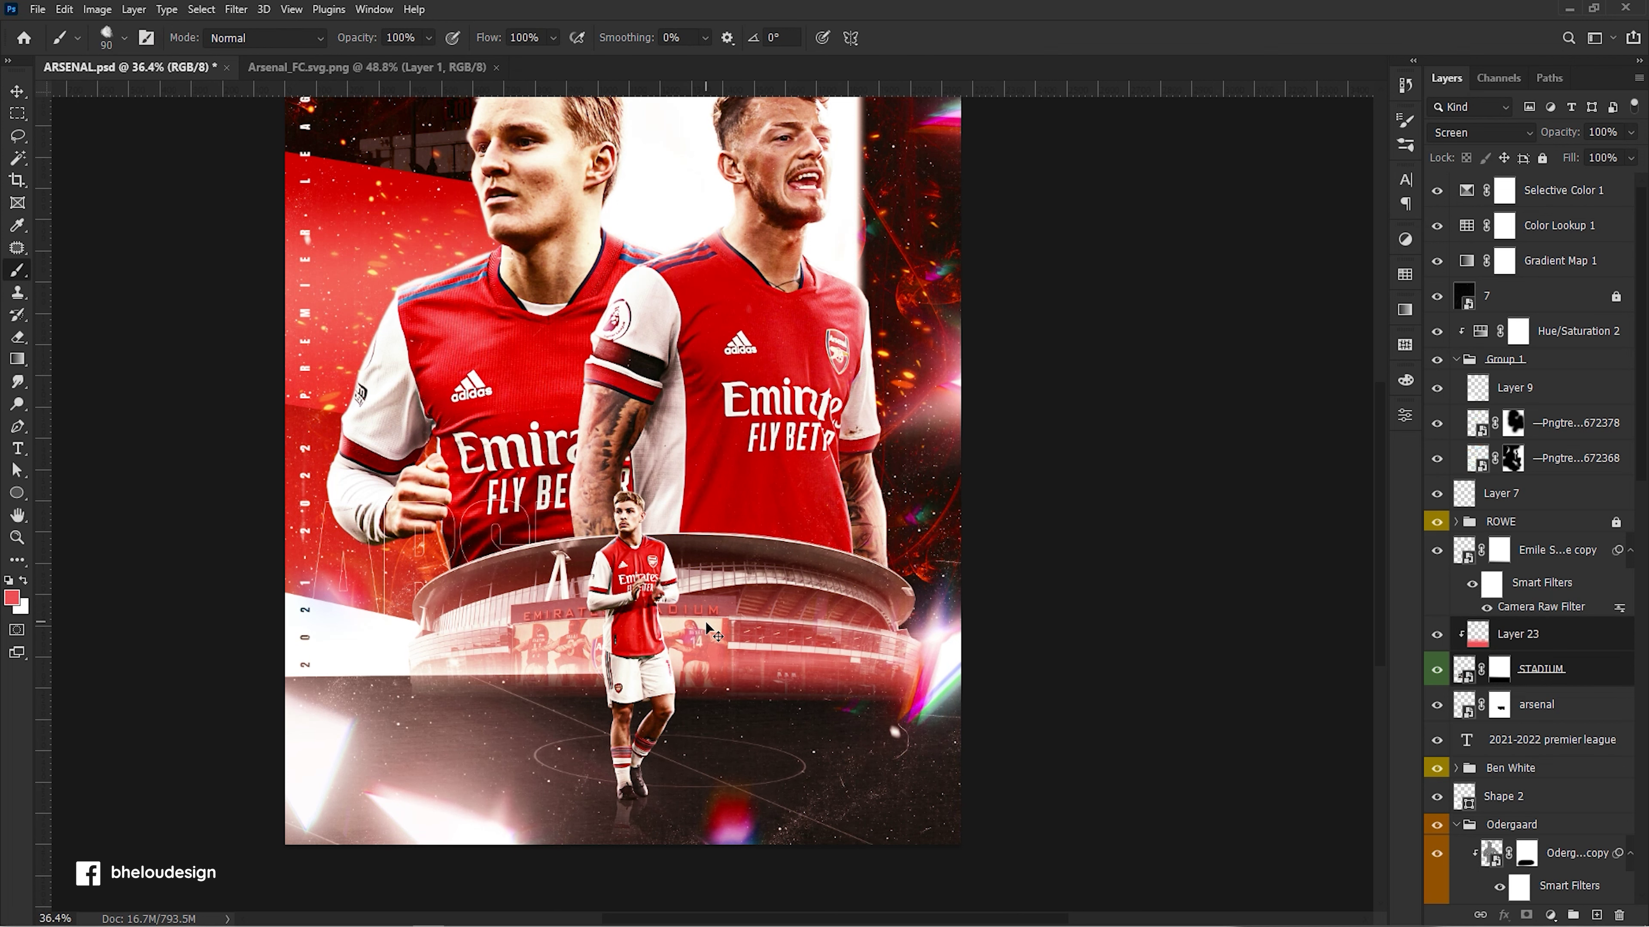
# Scale the stadium up to about 113% and move it into position.
pyautogui.hotkey('ctrl', 't')
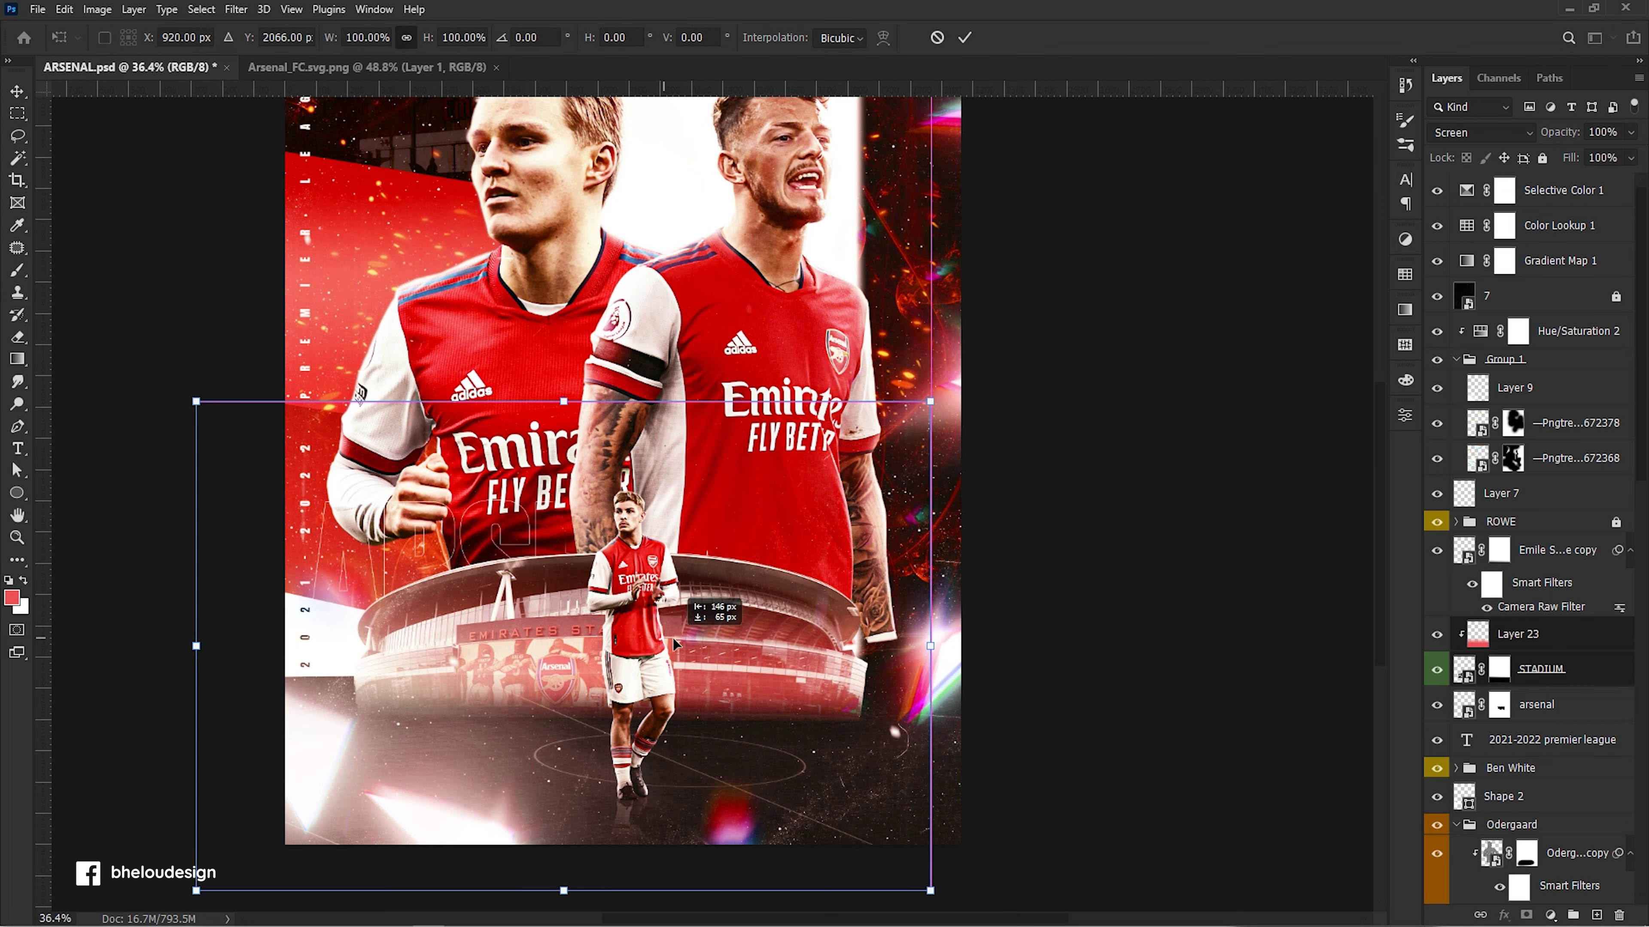
pyautogui.moveTo(931, 399)
pyautogui.mouseDown()
pyautogui.moveTo(972, 397)
pyautogui.moveTo(1018, 362)
pyautogui.mouseUp()
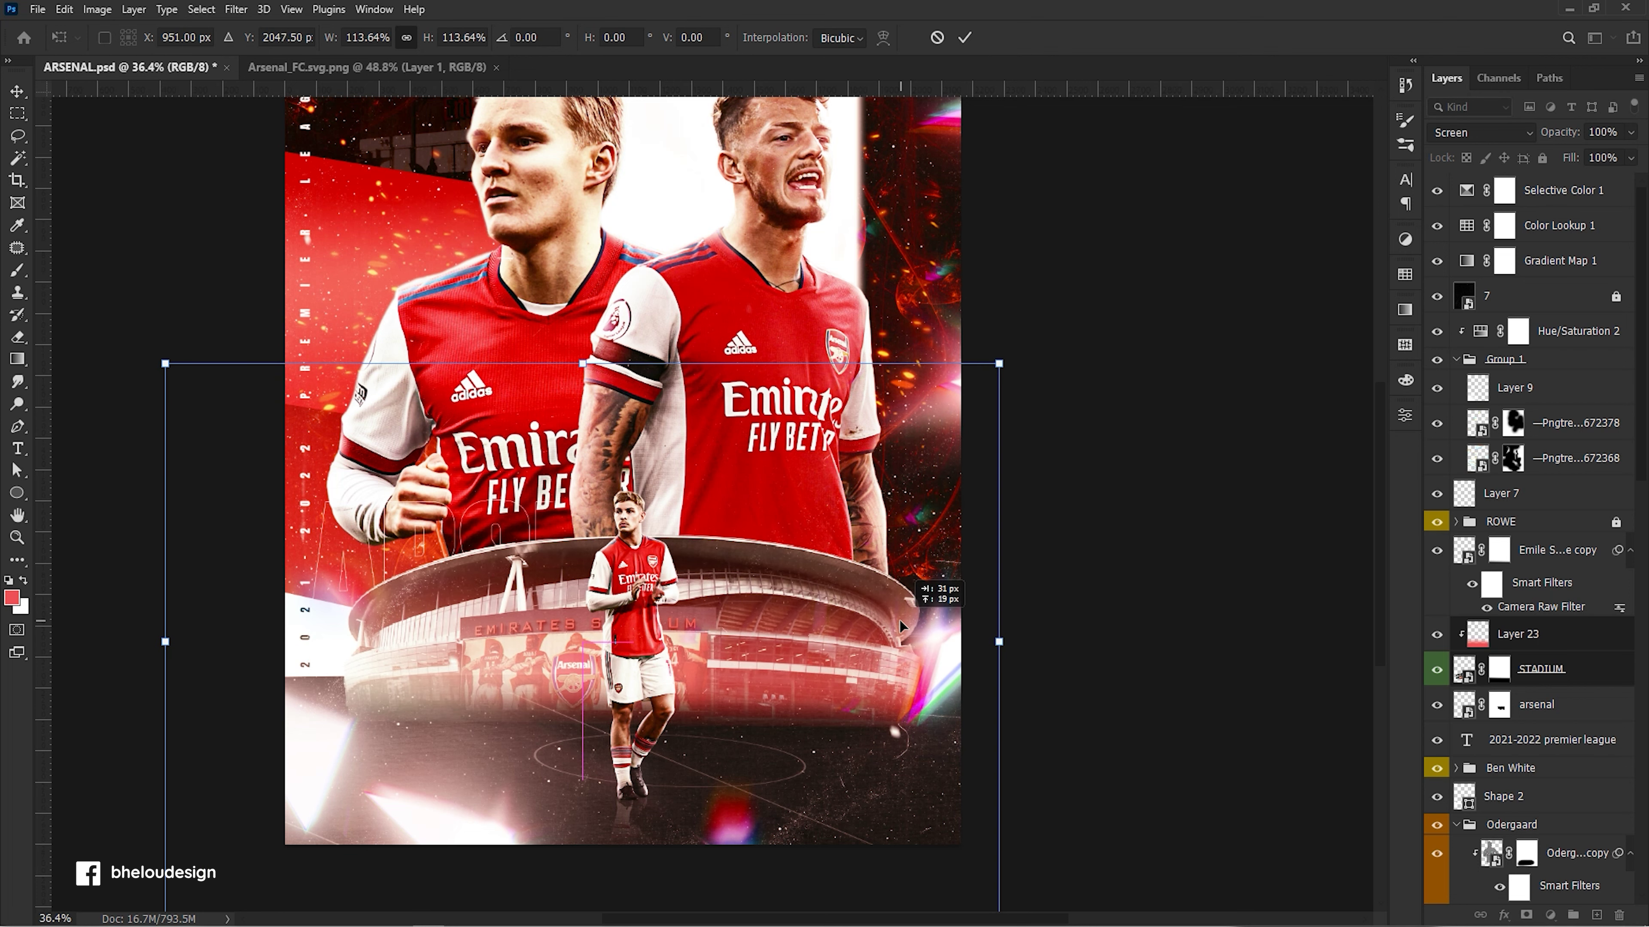
pyautogui.moveTo(985, 377); pyautogui.dragTo(1005, 379)
pyautogui.moveTo(884, 615); pyautogui.dragTo(879, 619)
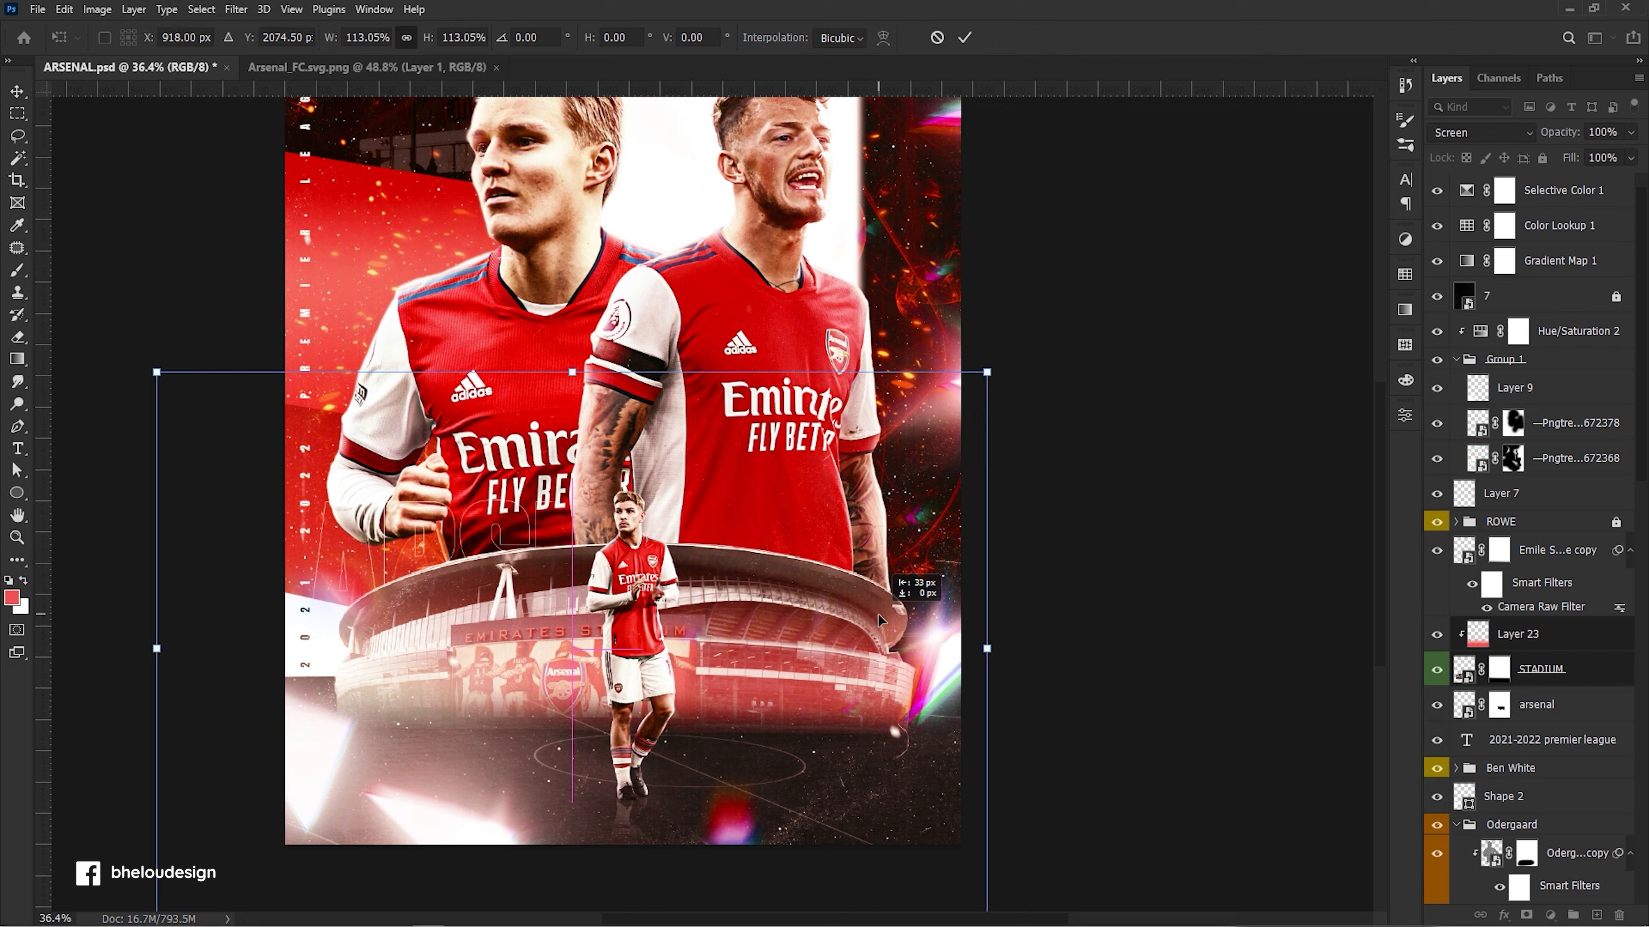
pyautogui.press('Return')
pyautogui.press('b')
pyautogui.press('v')
pyautogui.scroll(-3, 873, 614)
pyautogui.scroll(4, 1012, 582)
pyautogui.scroll(-3, 806, 666)
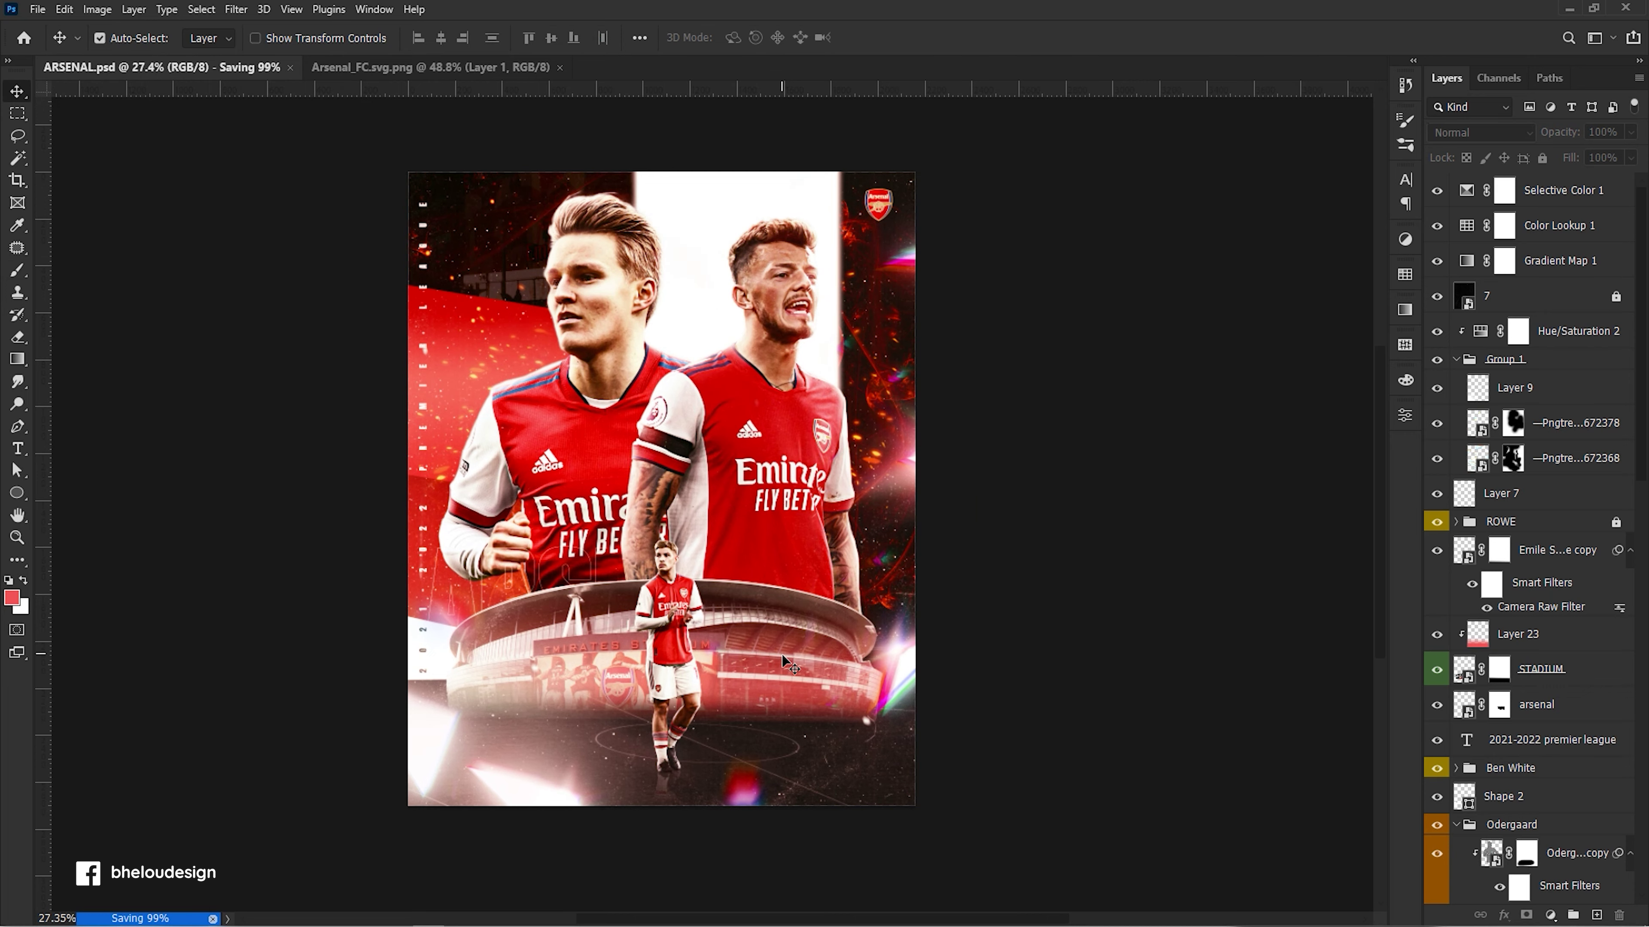
# Move Layer 8 up, rotate it about 42°, and shift it left behind the players.
pyautogui.scroll(1, 782, 655)
pyautogui.click(406, 569)
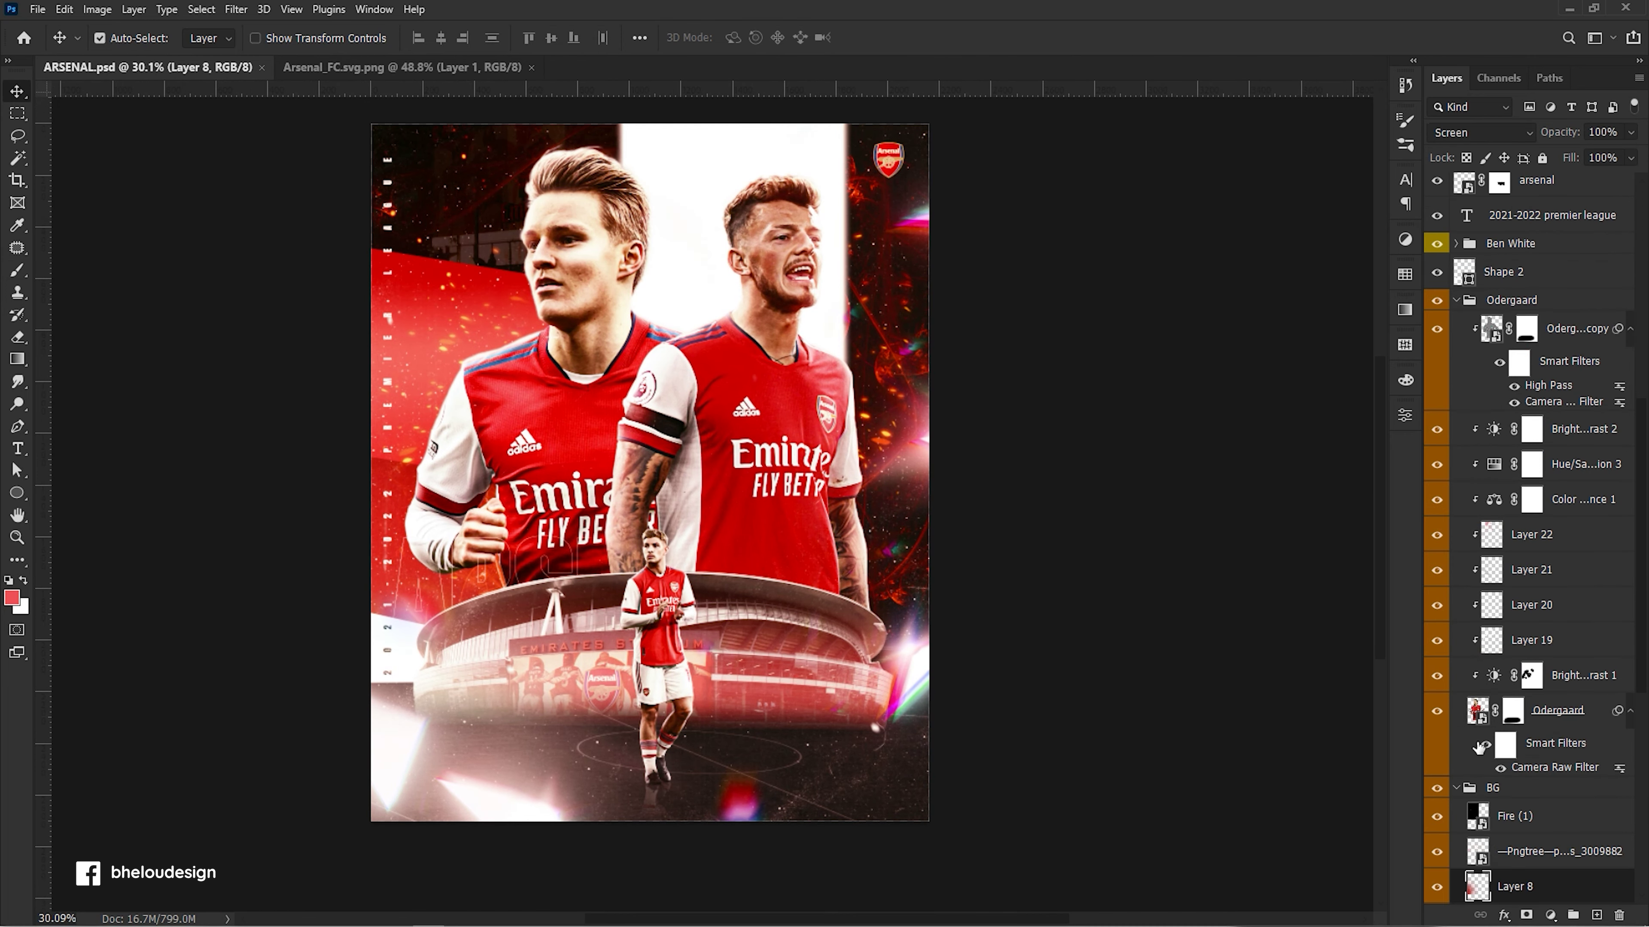
pyautogui.scroll(-5, 1480, 747)
pyautogui.click(1436, 714)
pyautogui.click(1436, 714)
pyautogui.hotkey('ctrl', 't')
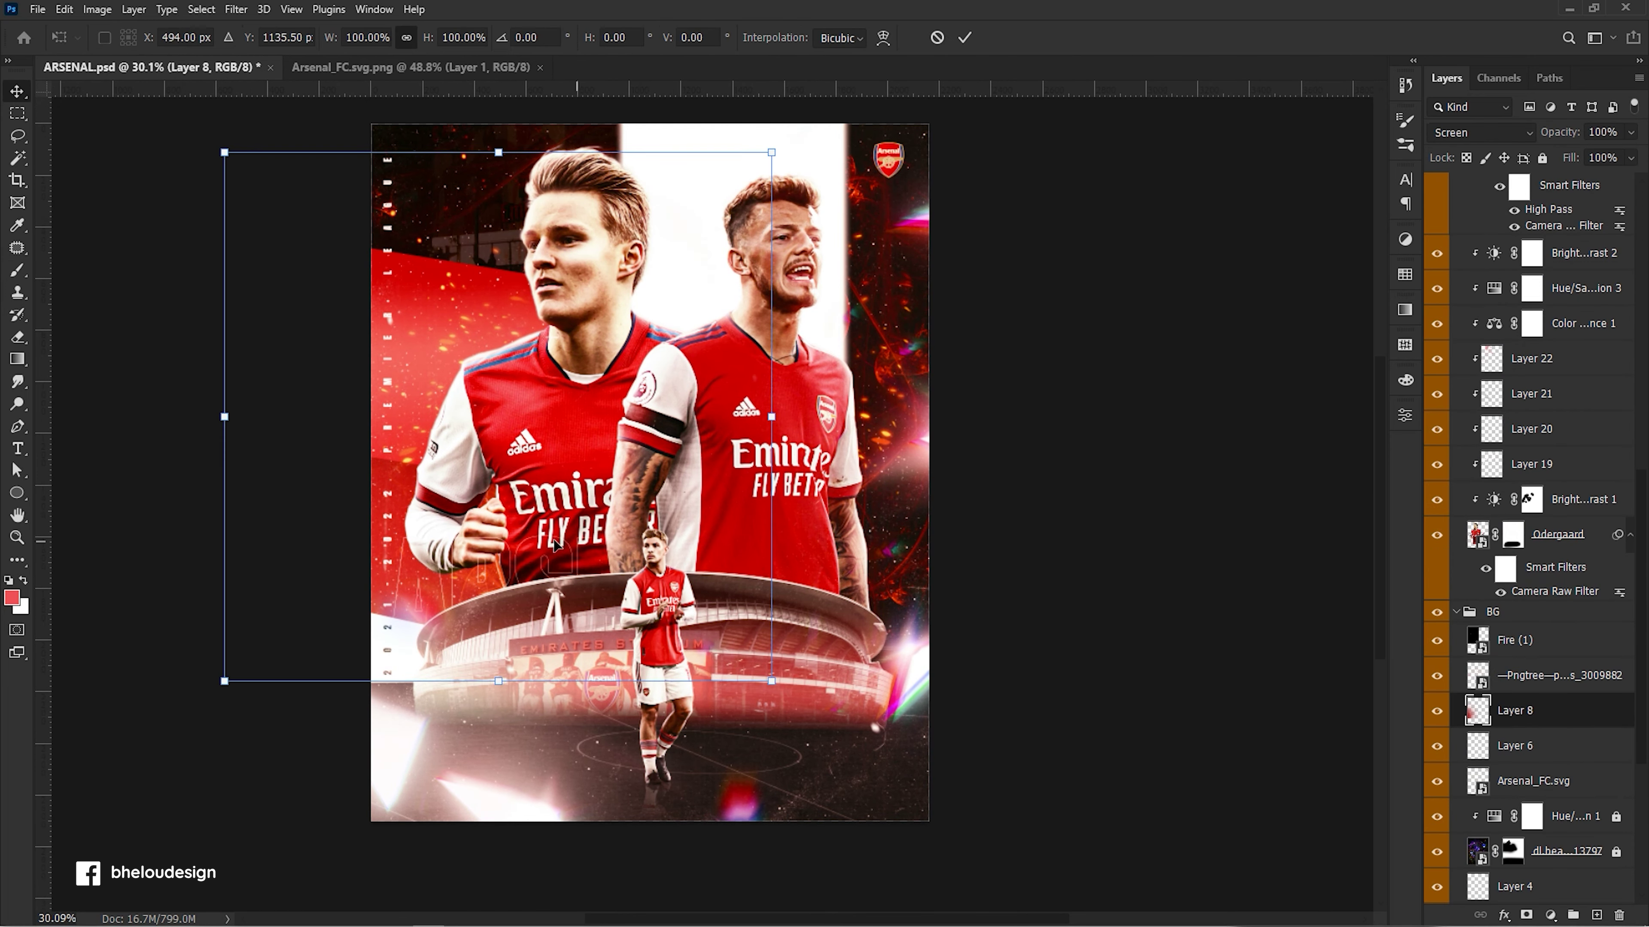
pyautogui.moveTo(698, 504); pyautogui.dragTo(807, 325)
pyautogui.moveTo(906, 522); pyautogui.dragTo(327, 539)
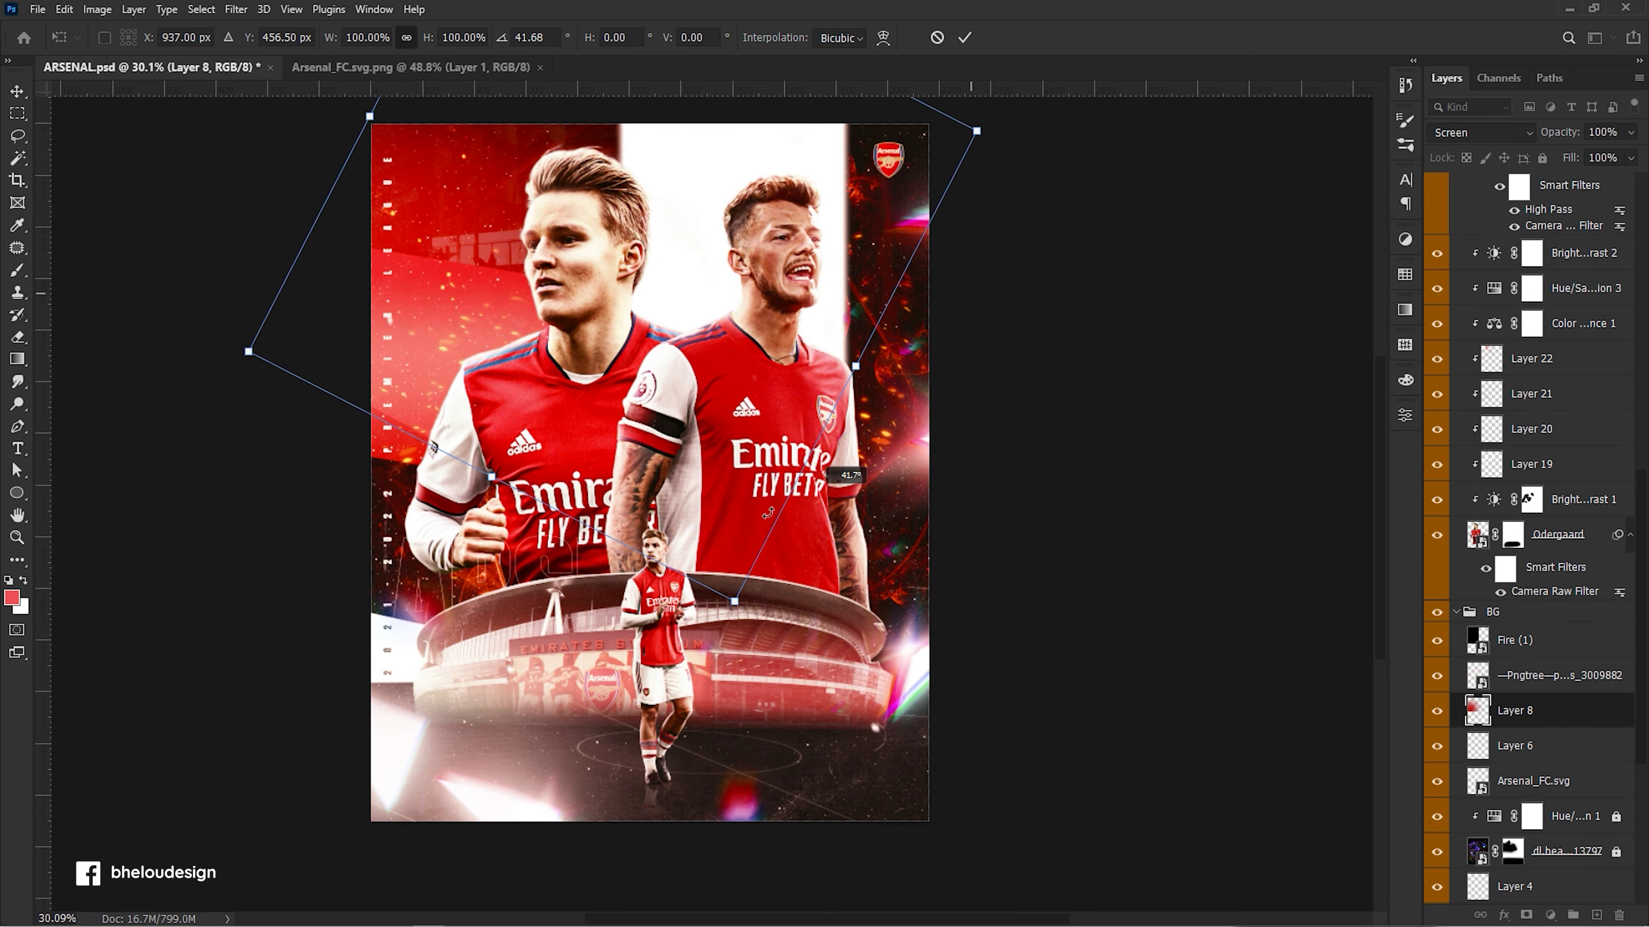
pyautogui.moveTo(571, 388); pyautogui.dragTo(438, 355)
pyautogui.press('Return')
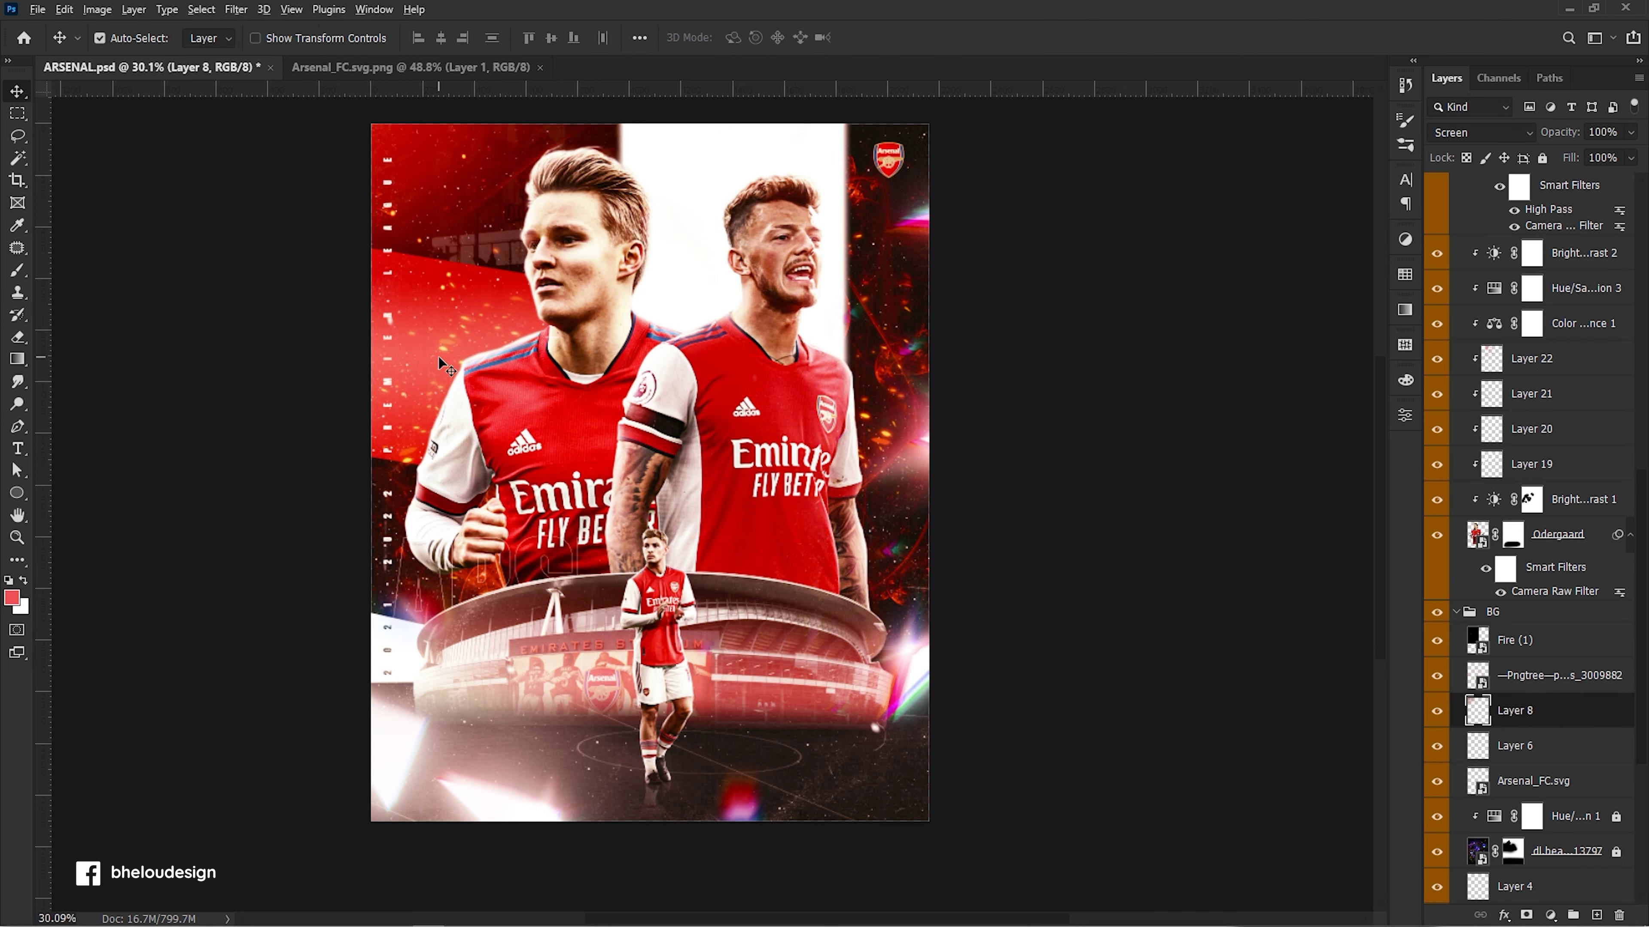
# Add a new empty layer, Layer 24, above layer 7.
pyautogui.keyDown('alt'); pyautogui.scroll(-1, 438, 356); pyautogui.keyUp('alt')
pyautogui.scroll(5, 1519, 460)
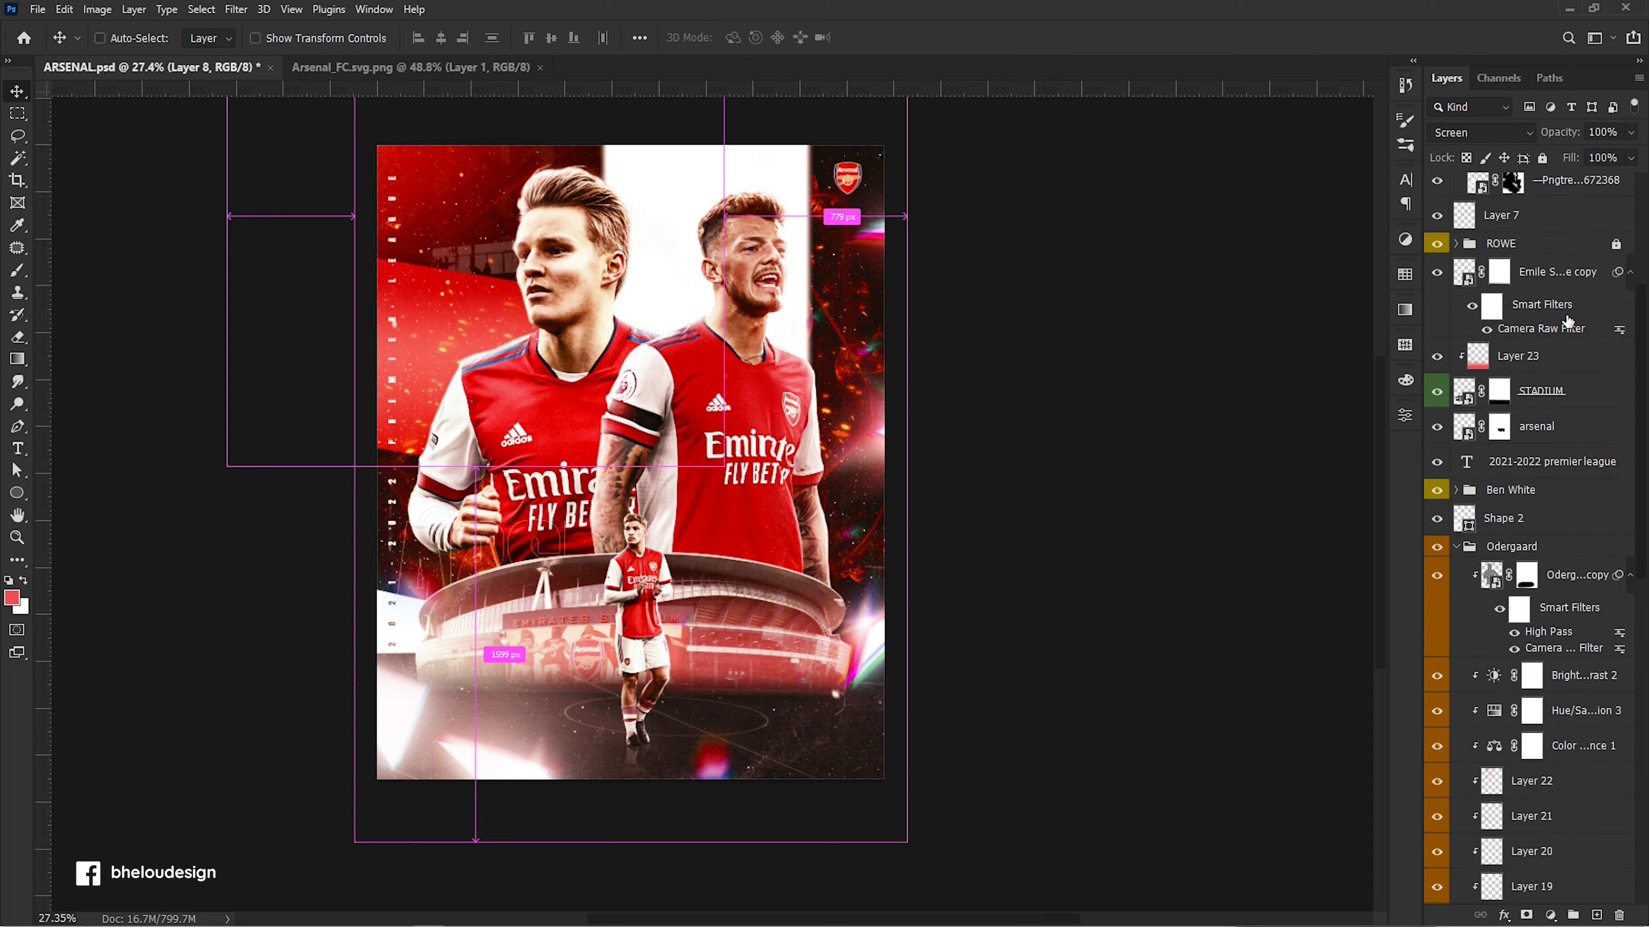
pyautogui.scroll(5, 1558, 325)
pyautogui.scroll(5, 1604, 219)
pyautogui.click(1571, 261)
pyautogui.click(1572, 295)
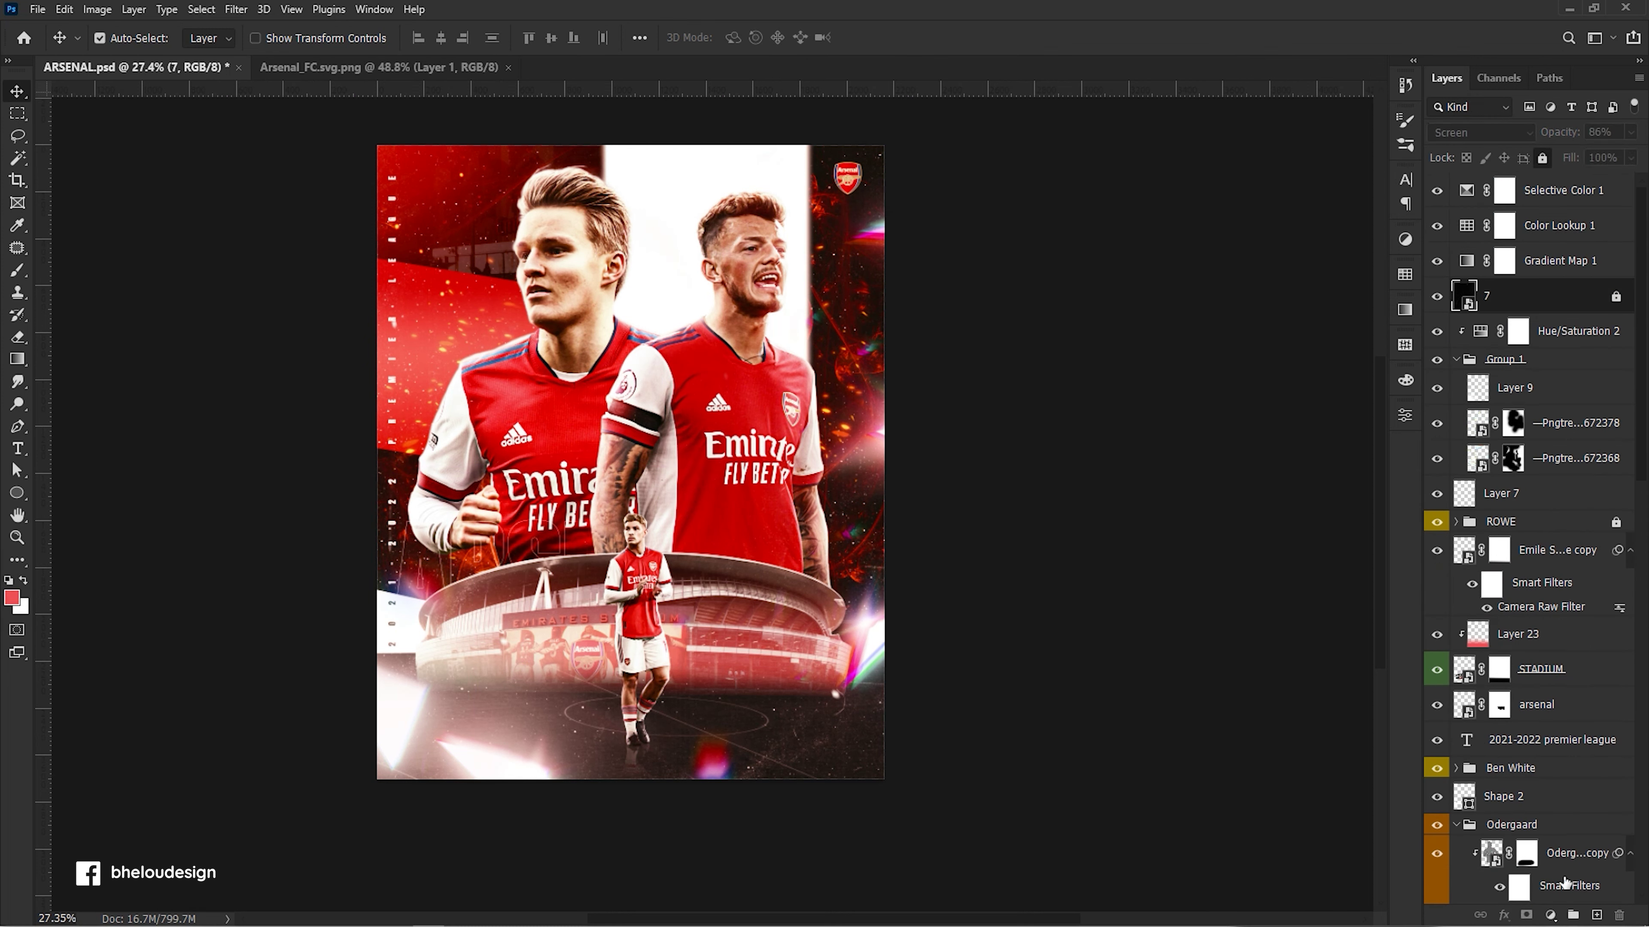
pyautogui.click(1596, 916)
pyautogui.press('b')
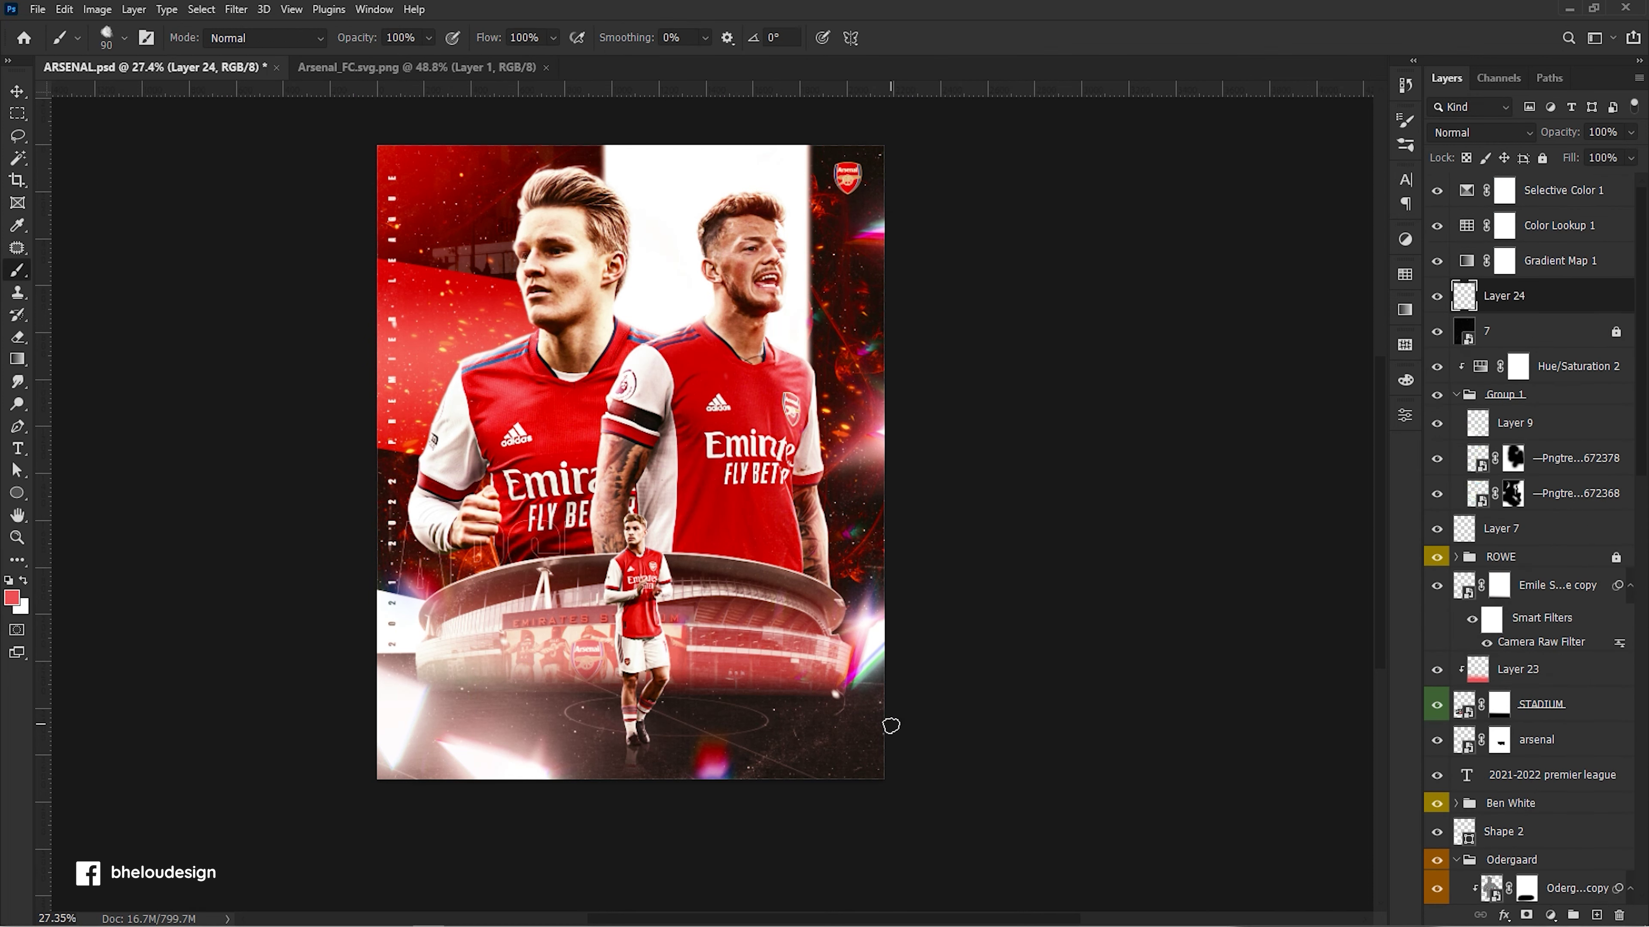
# Paint a warm orange glow over the lower-right stadium with a huge brush, in Screen blending.
pyautogui.press(']')
pyautogui.press(']')
pyautogui.press(']')
pyautogui.press(']')
pyautogui.press(']')
pyautogui.press(']')
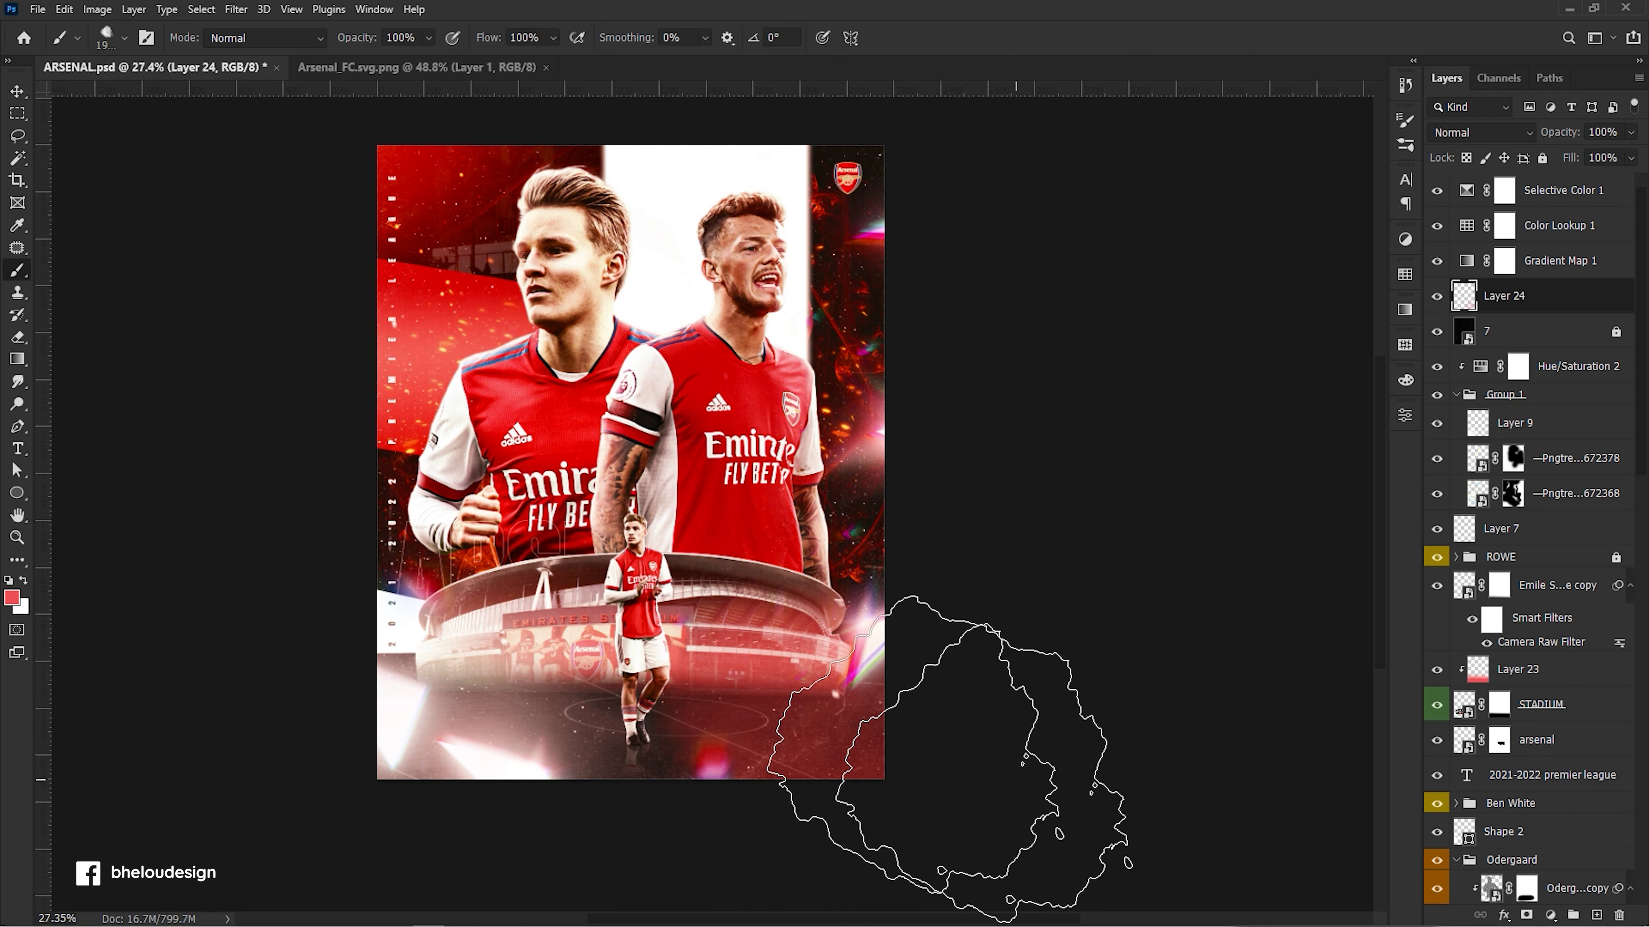
pyautogui.keyDown('alt'); pyautogui.click(853, 420); pyautogui.keyUp('alt')
pyautogui.moveTo(882, 681); pyautogui.dragTo(795, 713)
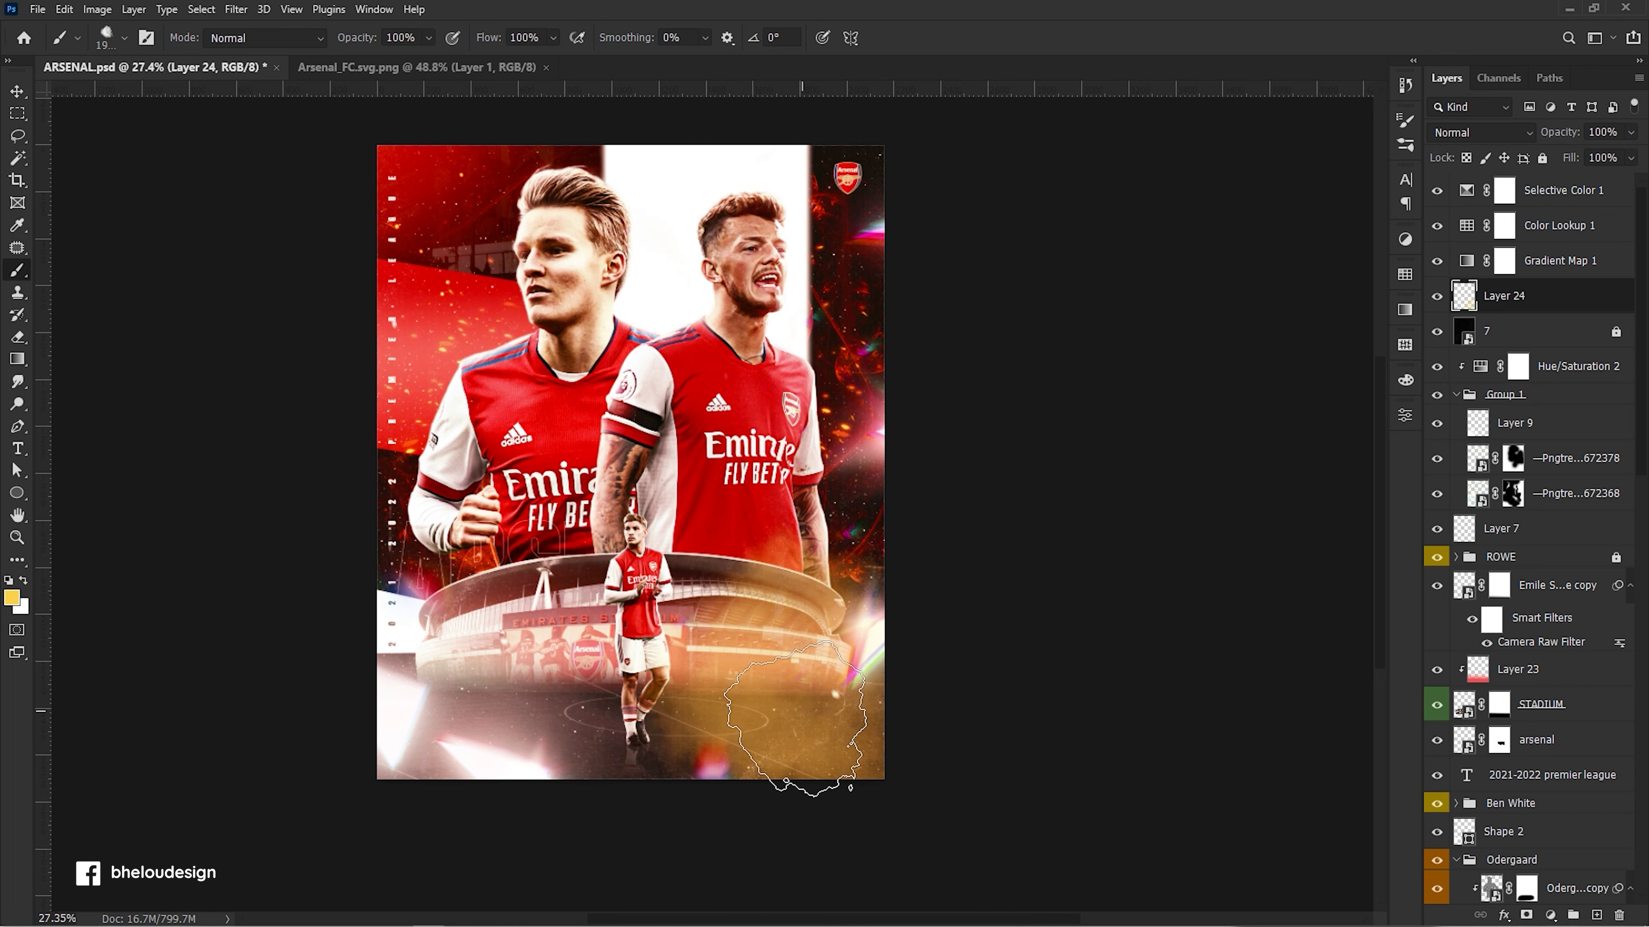
pyautogui.click(1468, 132)
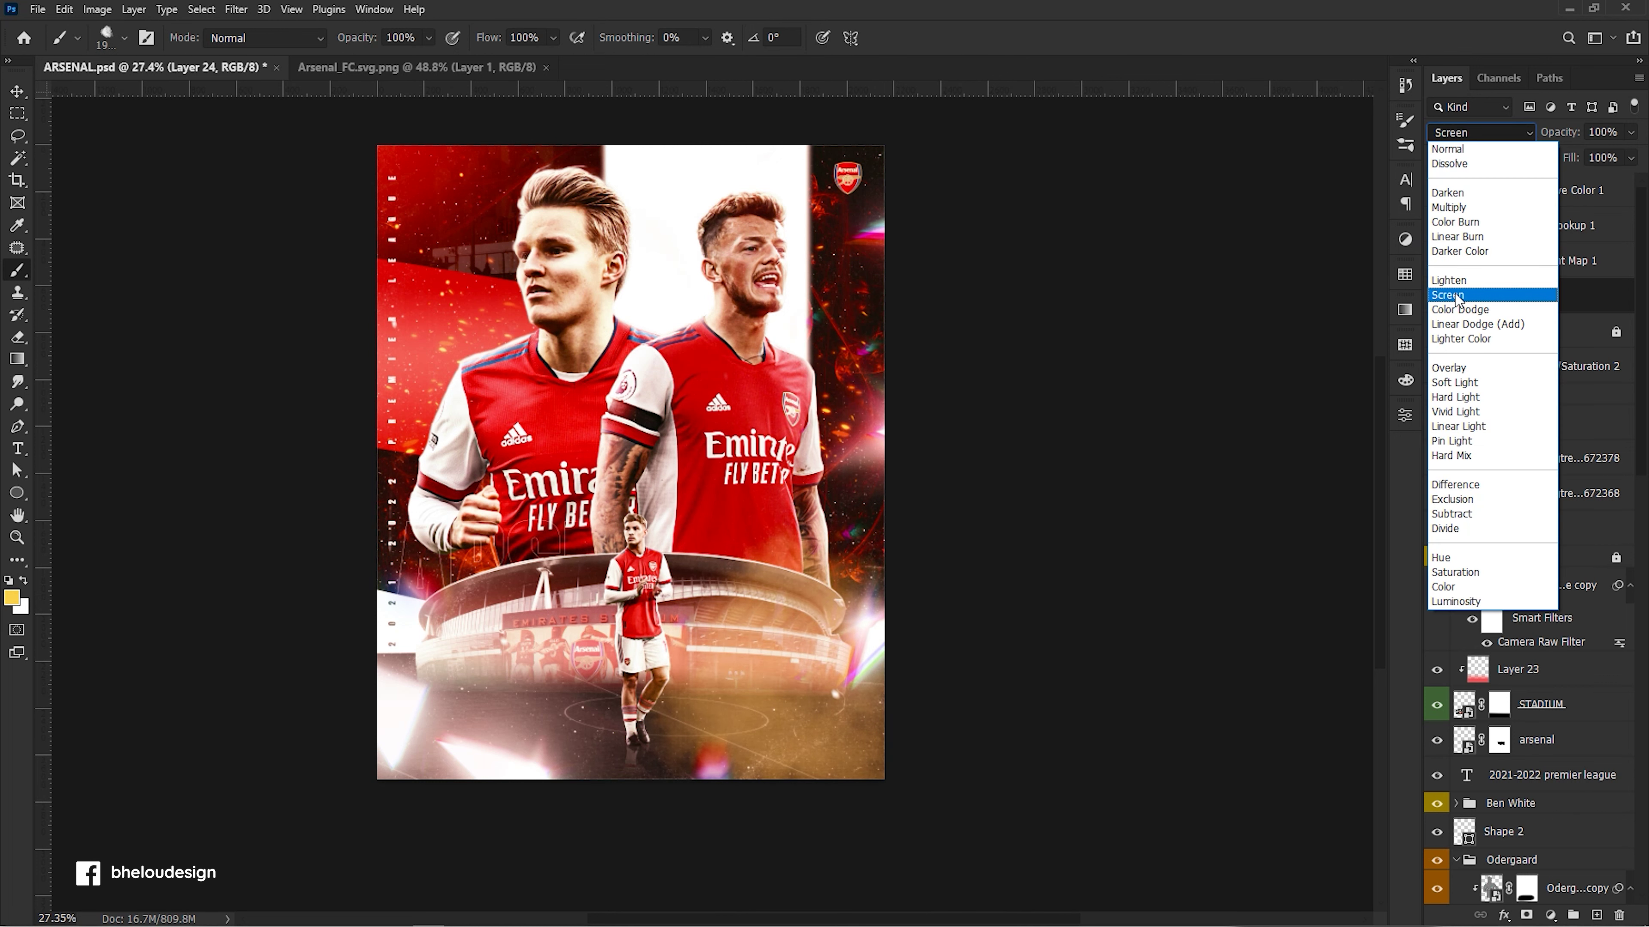
pyautogui.click(1457, 297)
# Enlarge the orange glow to about 178%, reposition it, and flip it horizontally.
pyautogui.hotkey('ctrl', 't')
pyautogui.moveTo(883, 772); pyautogui.dragTo(985, 876)
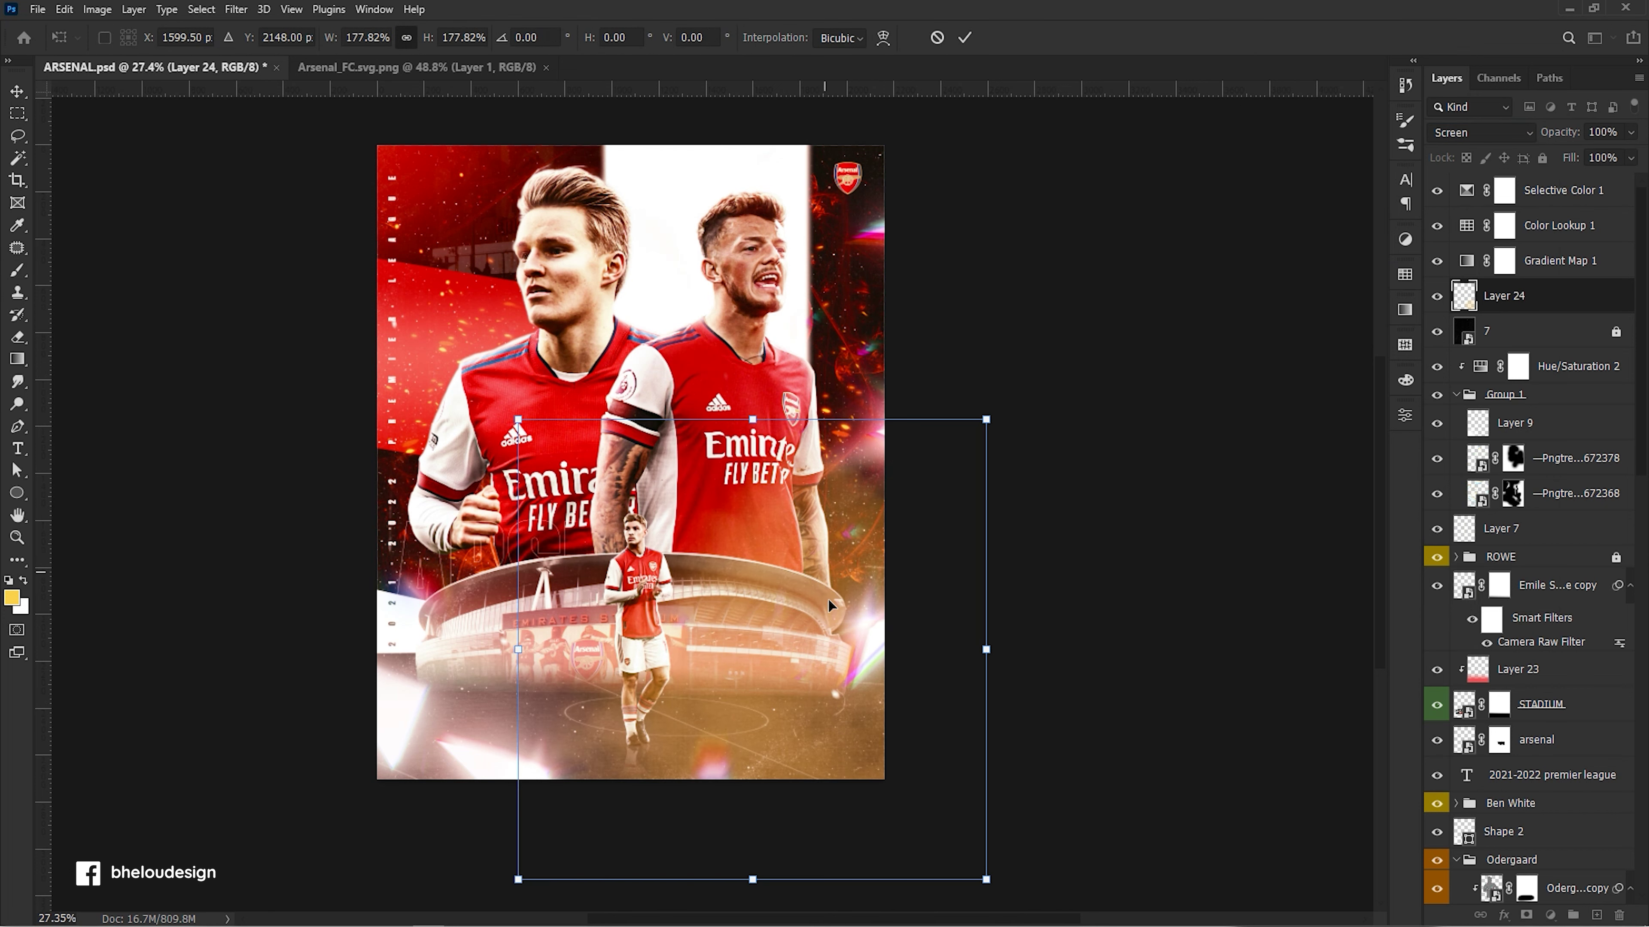
pyautogui.moveTo(863, 589)
pyautogui.mouseDown()
pyautogui.moveTo(963, 625)
pyautogui.moveTo(812, 652)
pyautogui.moveTo(441, 642)
pyautogui.moveTo(480, 628)
pyautogui.mouseUp()
pyautogui.rightClick(811, 653)
pyautogui.click(904, 627)
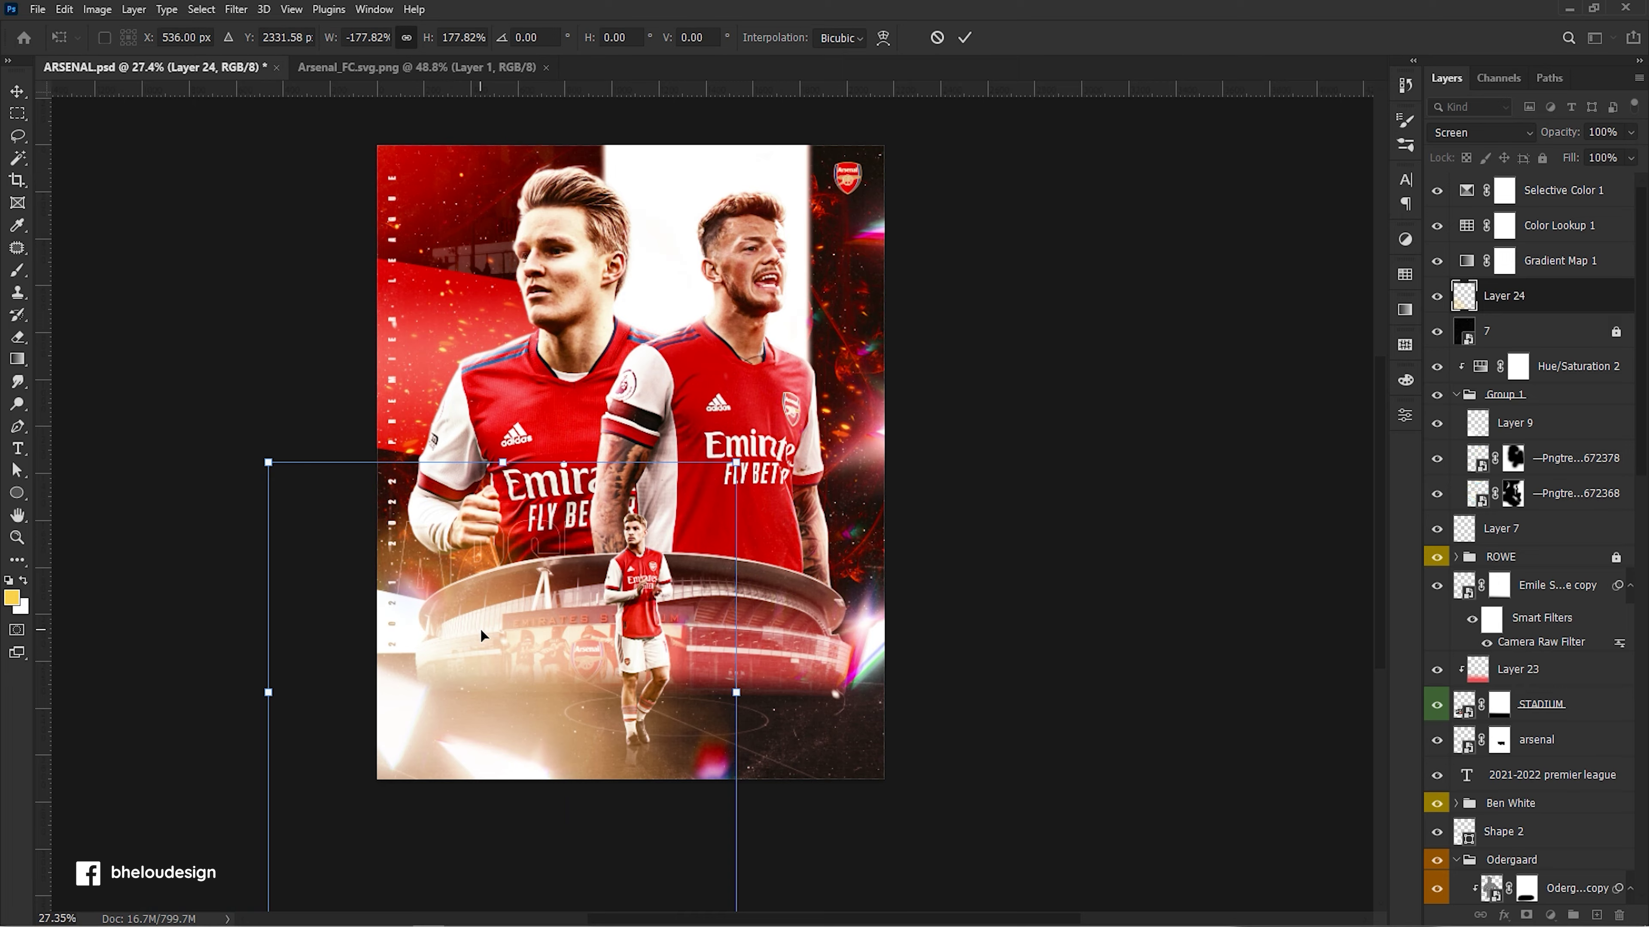
pyautogui.press('Return')
# Load the light effect as a selection and brush black and white on the light-effect layer masks.
pyautogui.press('b')
pyautogui.scroll(-2, 447, 640)
pyautogui.press('v')
pyautogui.scroll(1, 542, 617)
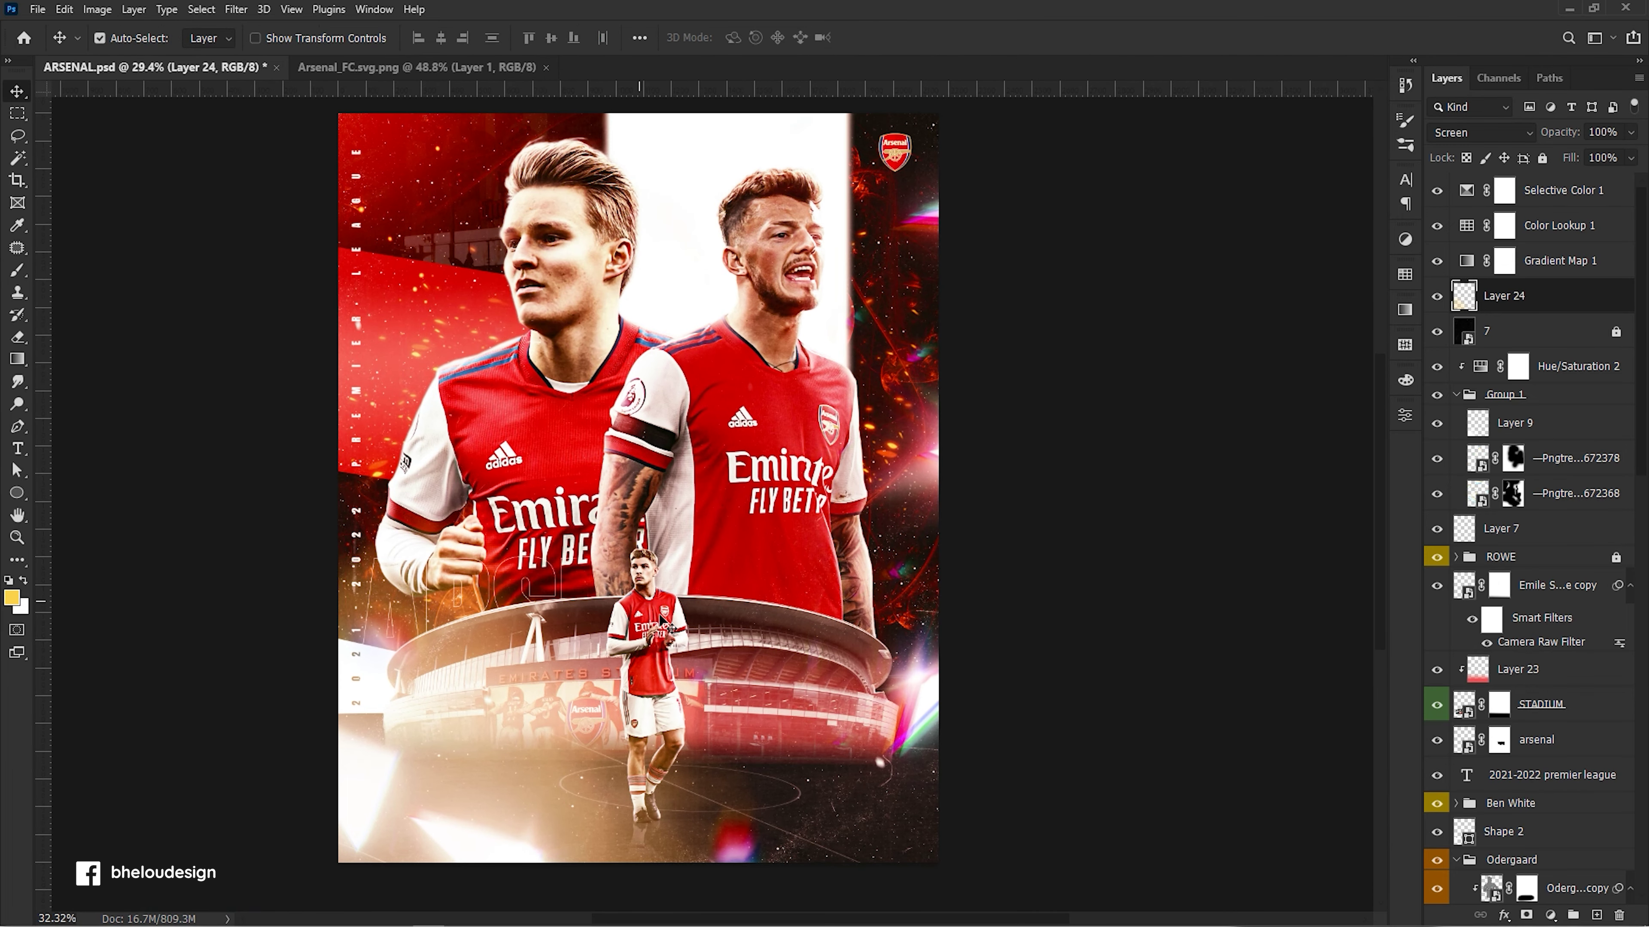
pyautogui.click(746, 856)
pyautogui.keyDown('ctrl'); pyautogui.click(1512, 458); pyautogui.keyUp('ctrl')
pyautogui.press('b')
pyautogui.press('x')
pyautogui.click(1527, 488)
pyautogui.press('x')
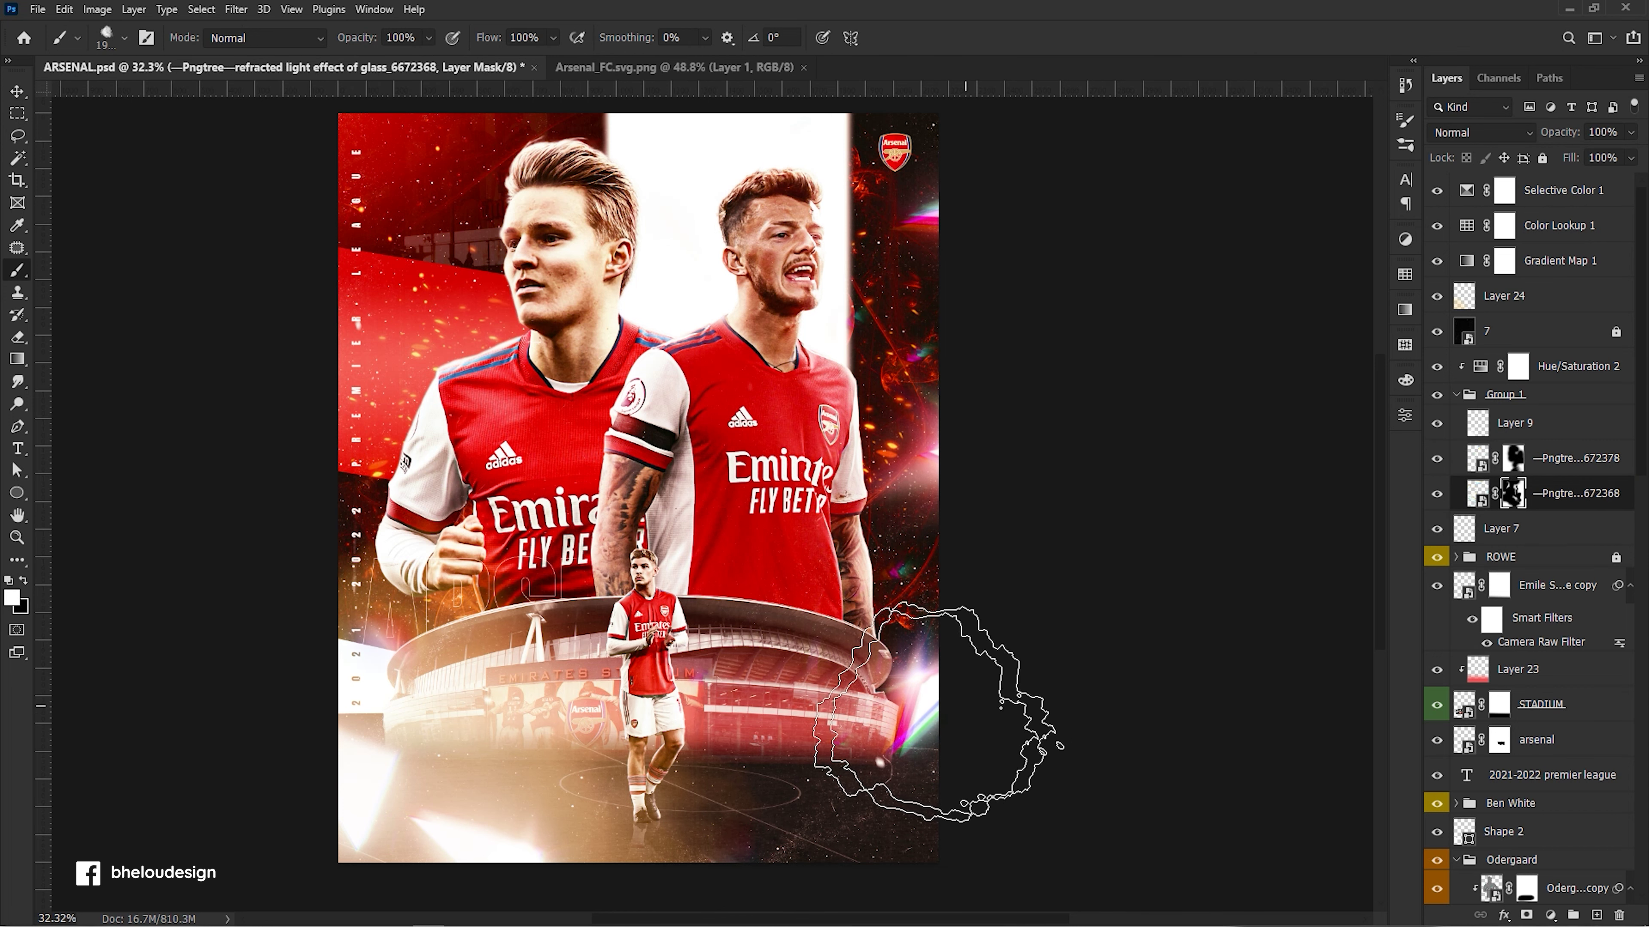
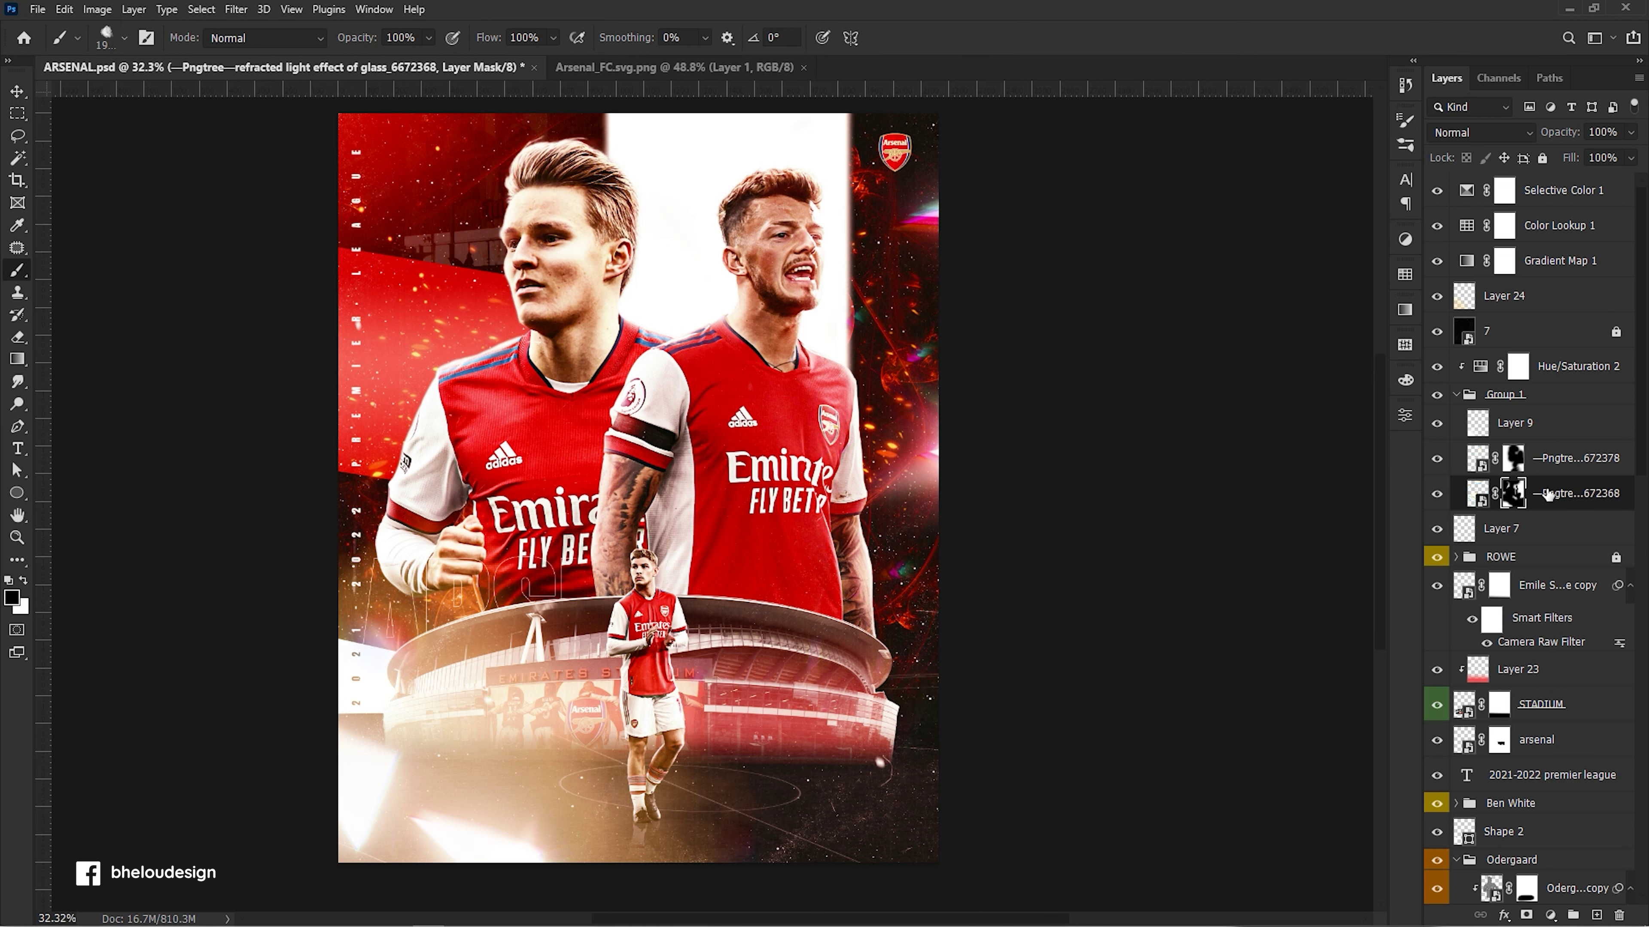
# Scale Layer 24 down from its corner.
pyautogui.click(1513, 457)
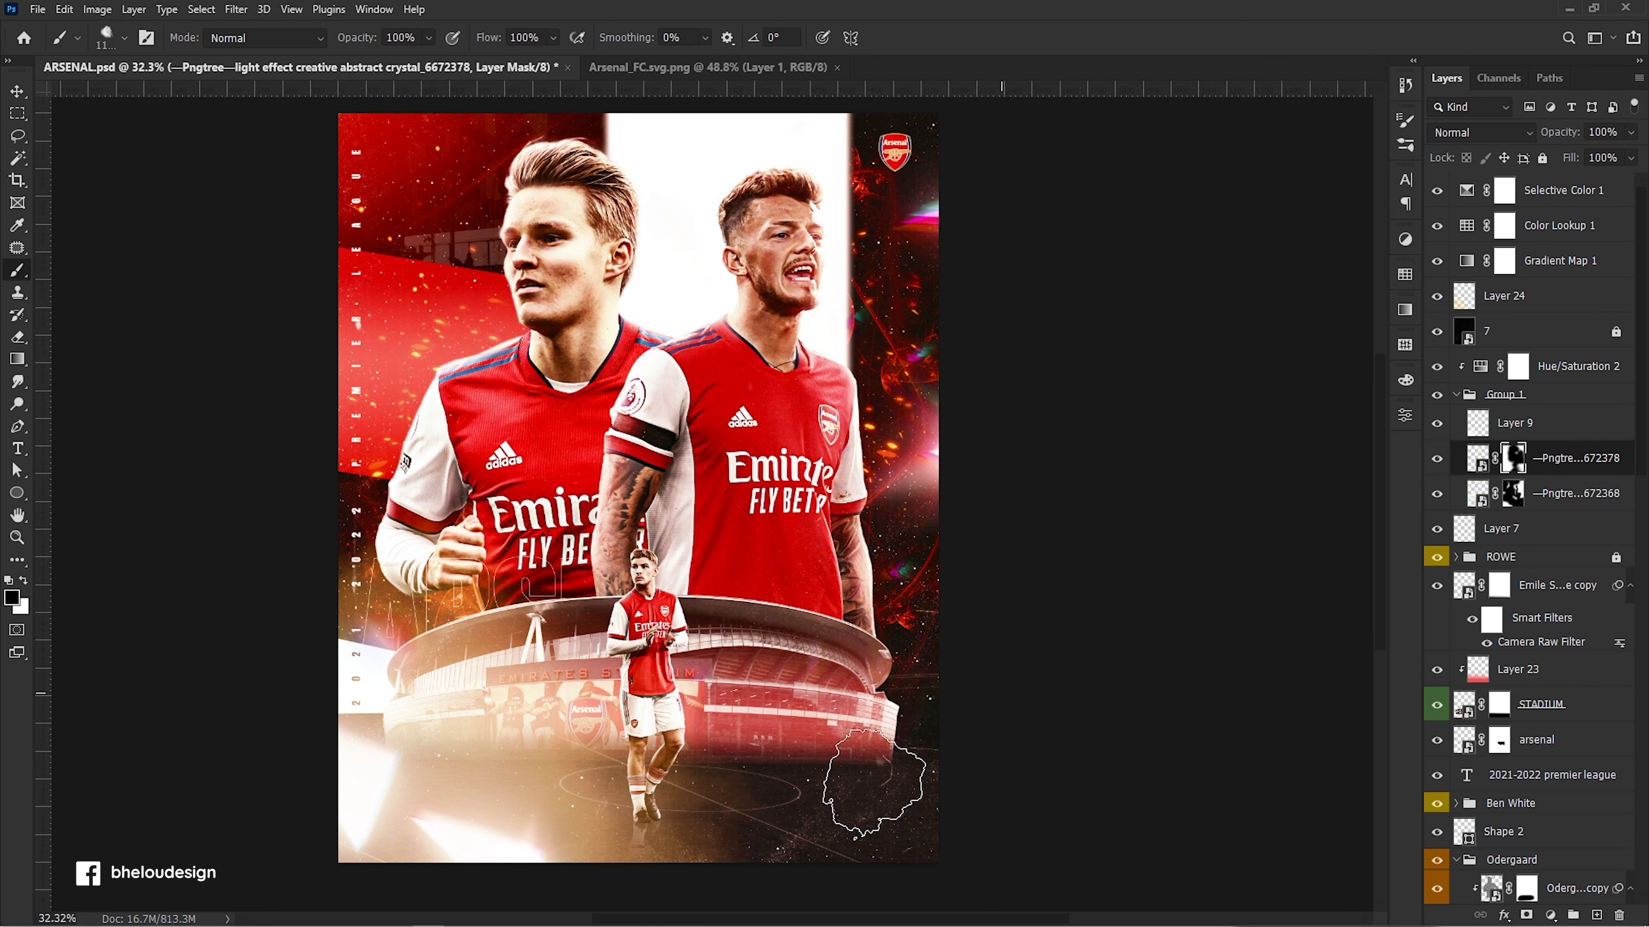
pyautogui.press('v')
pyautogui.scroll(-2, 850, 610)
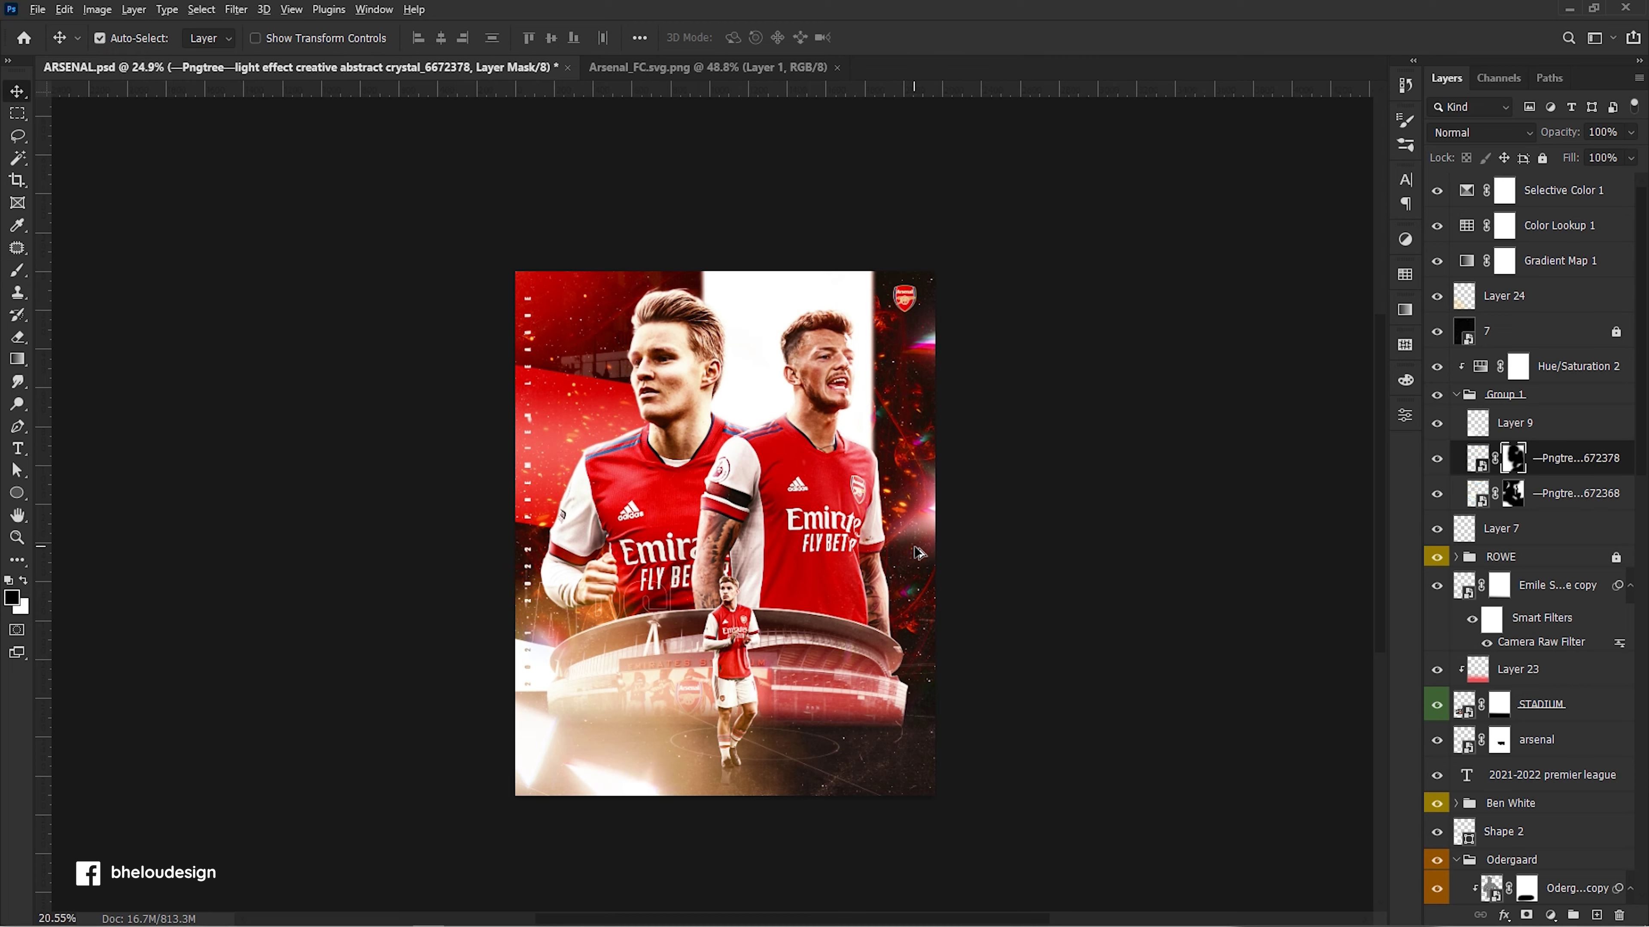
pyautogui.scroll(-2, 850, 611)
pyautogui.scroll(1, 860, 583)
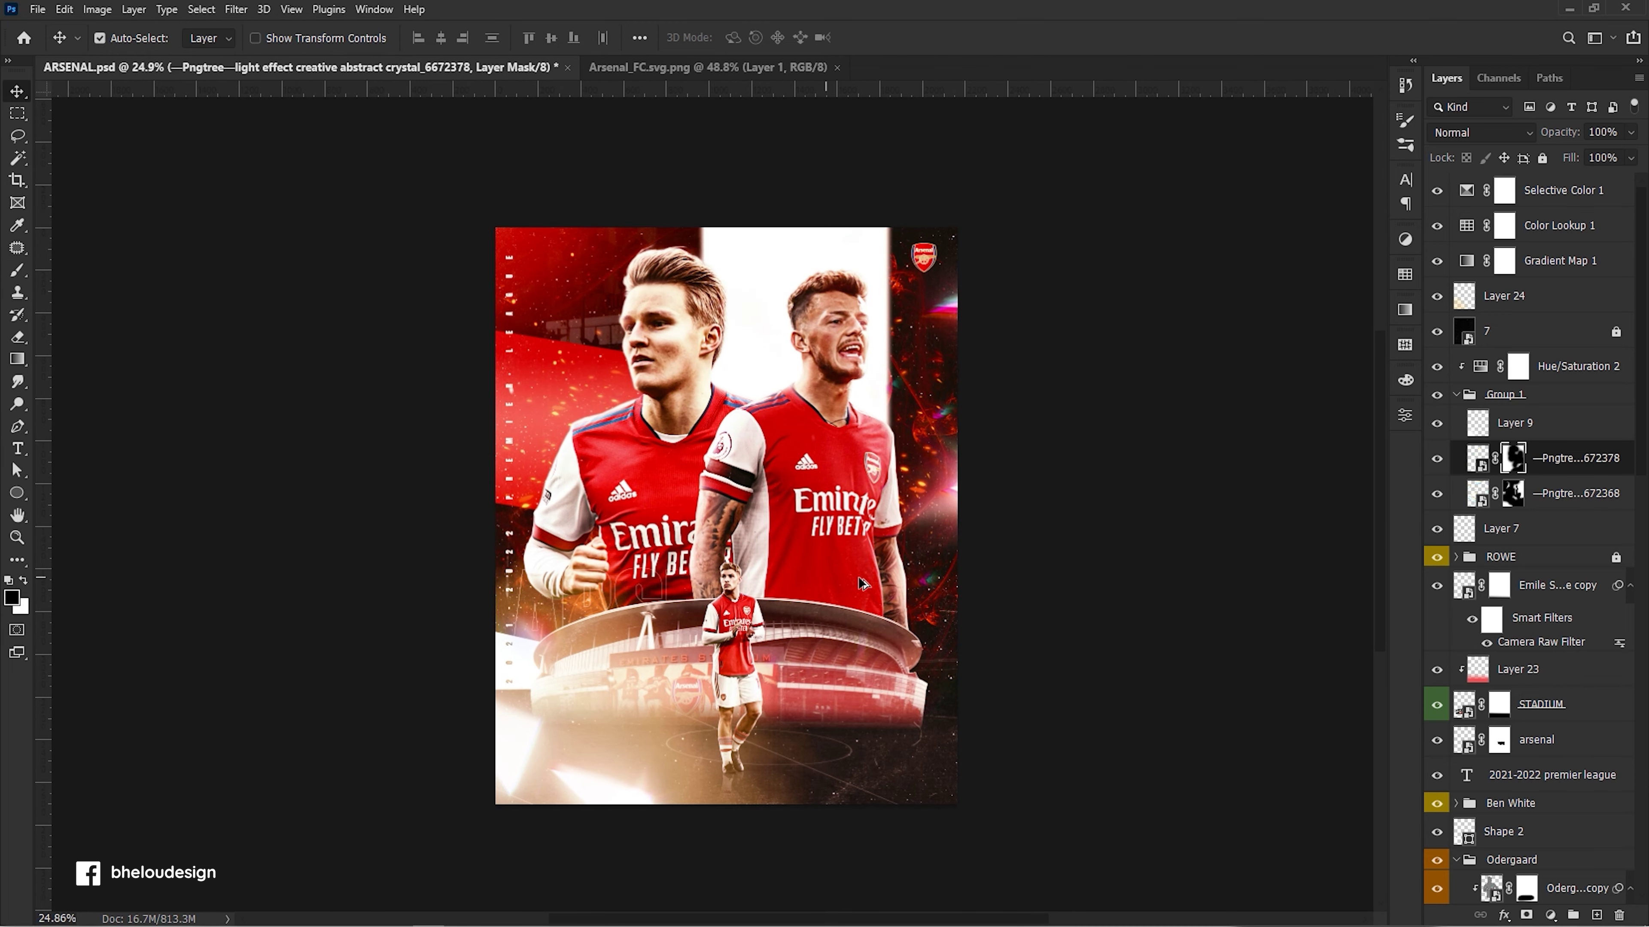
pyautogui.click(604, 740)
pyautogui.hotkey('ctrl', 't')
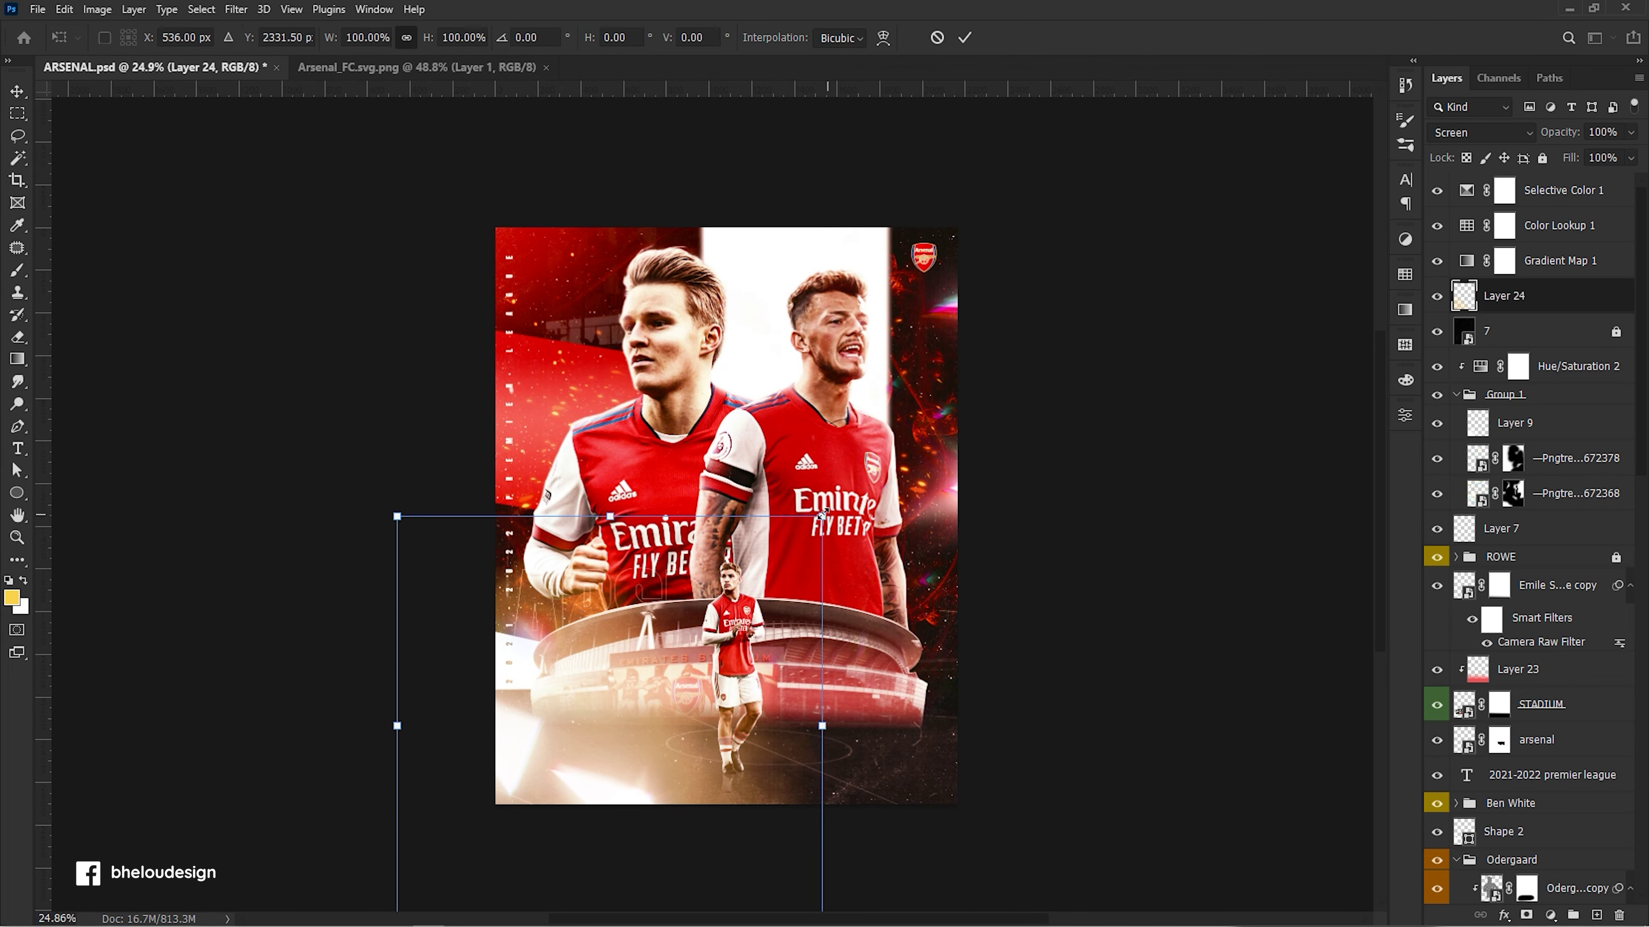
pyautogui.moveTo(821, 516); pyautogui.dragTo(747, 552)
pyautogui.press('Return')
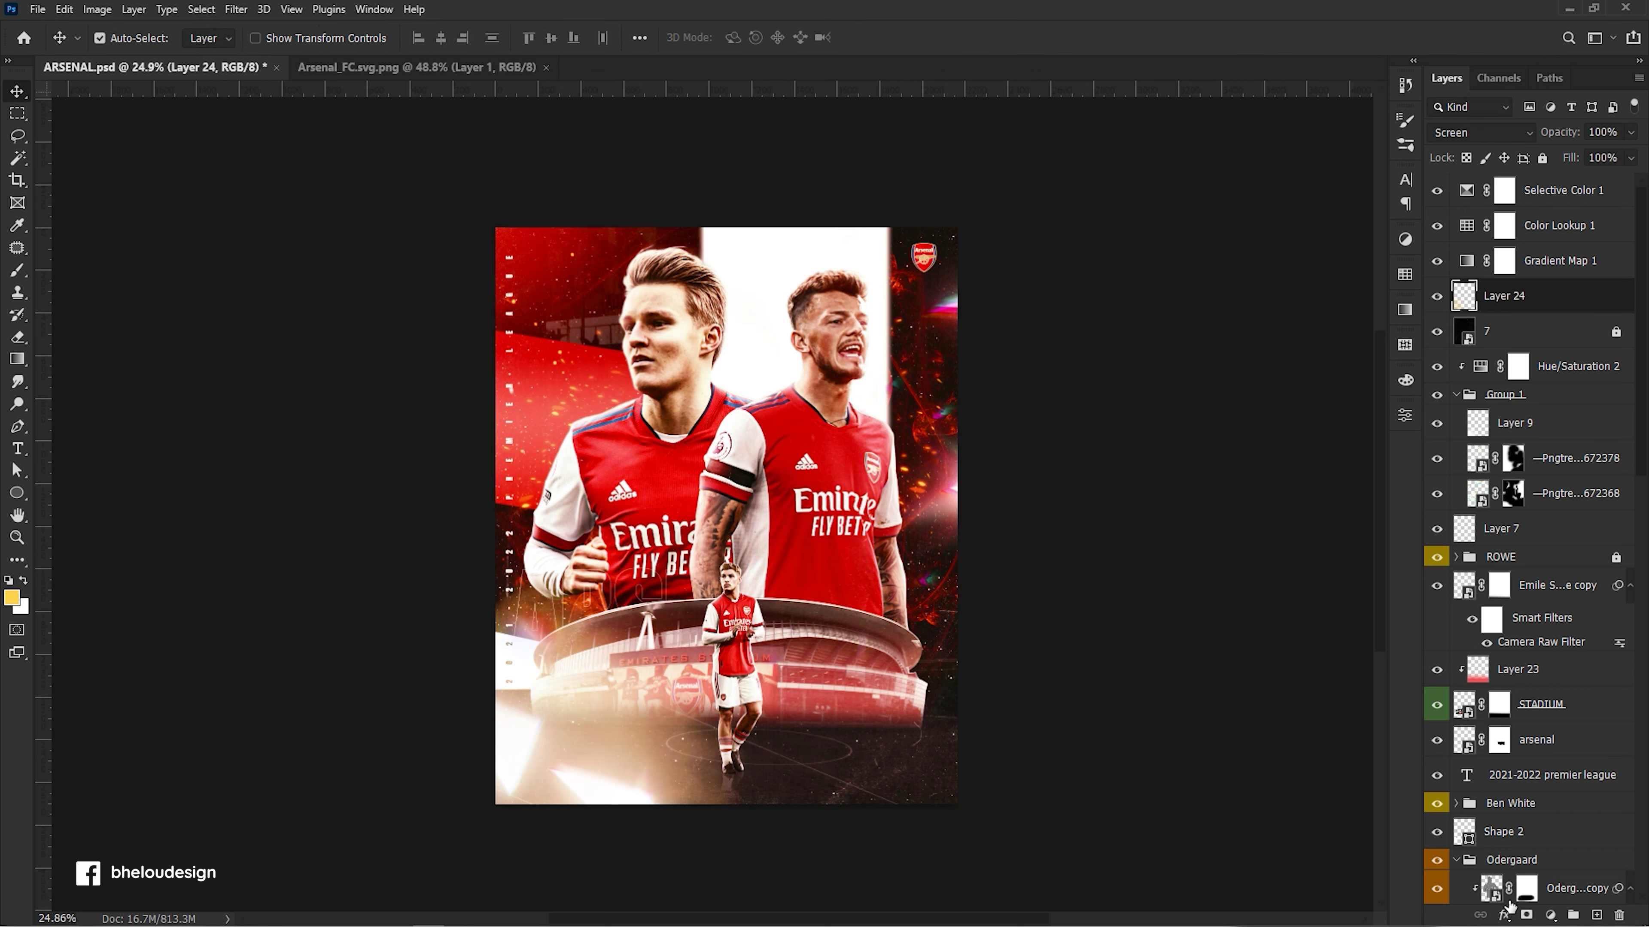
# On a new Layer 25, stamp a yellow lens-flare glow on the stadium roof.
pyautogui.click(1589, 915)
pyautogui.press('b')
pyautogui.click(121, 37)
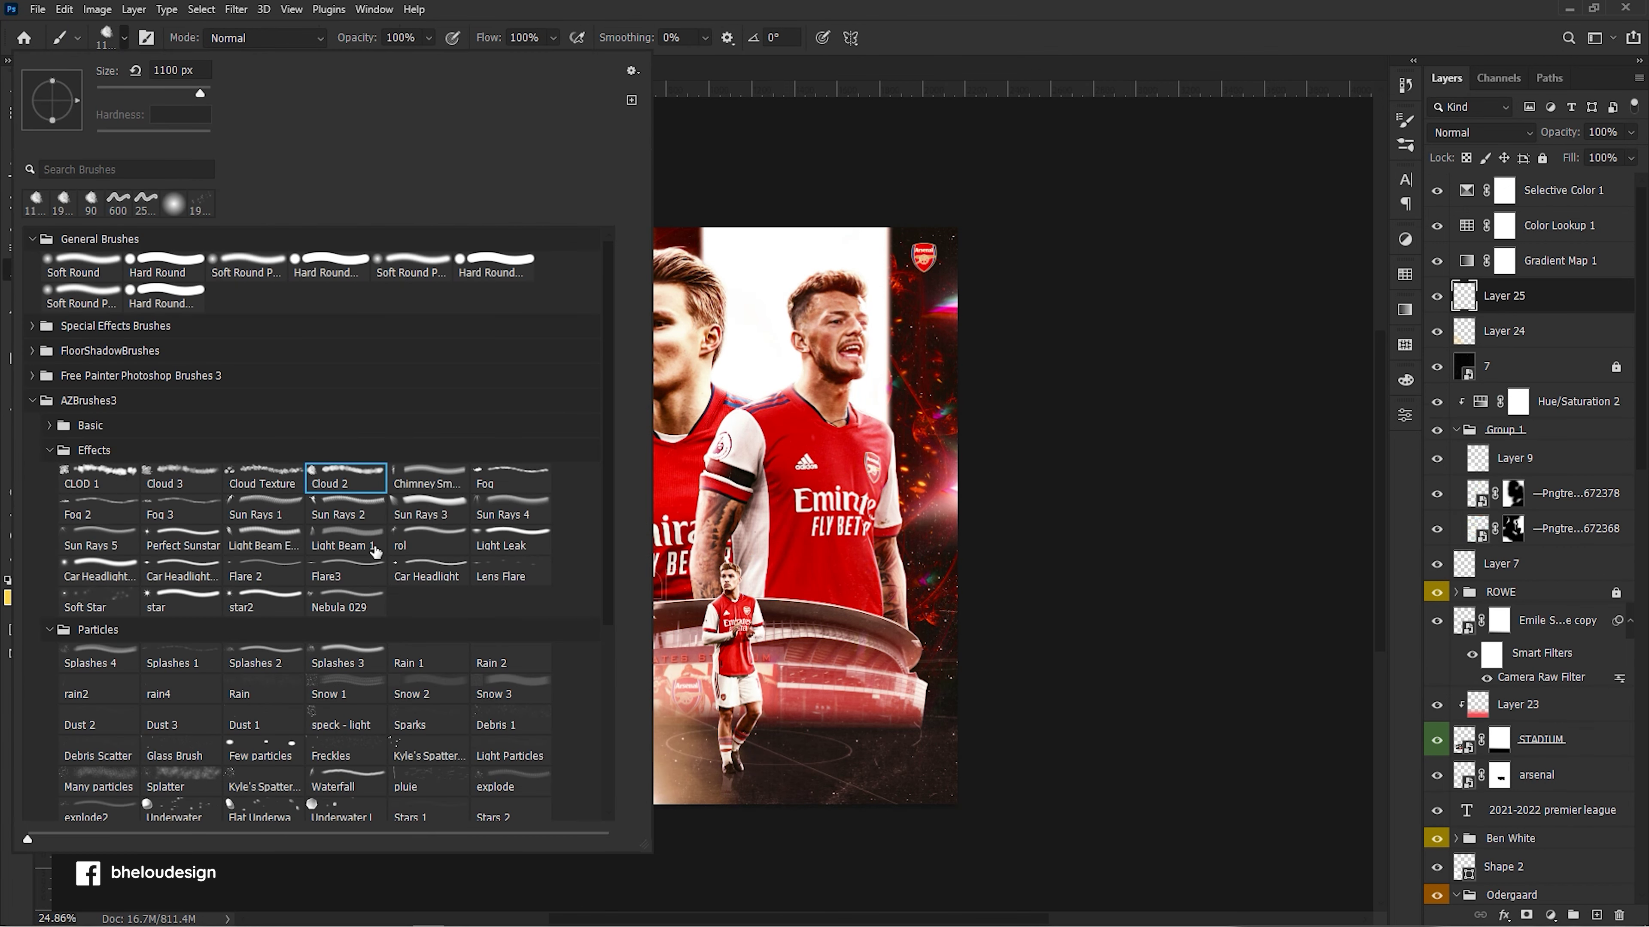
pyautogui.press('Return')
pyautogui.click(822, 610)
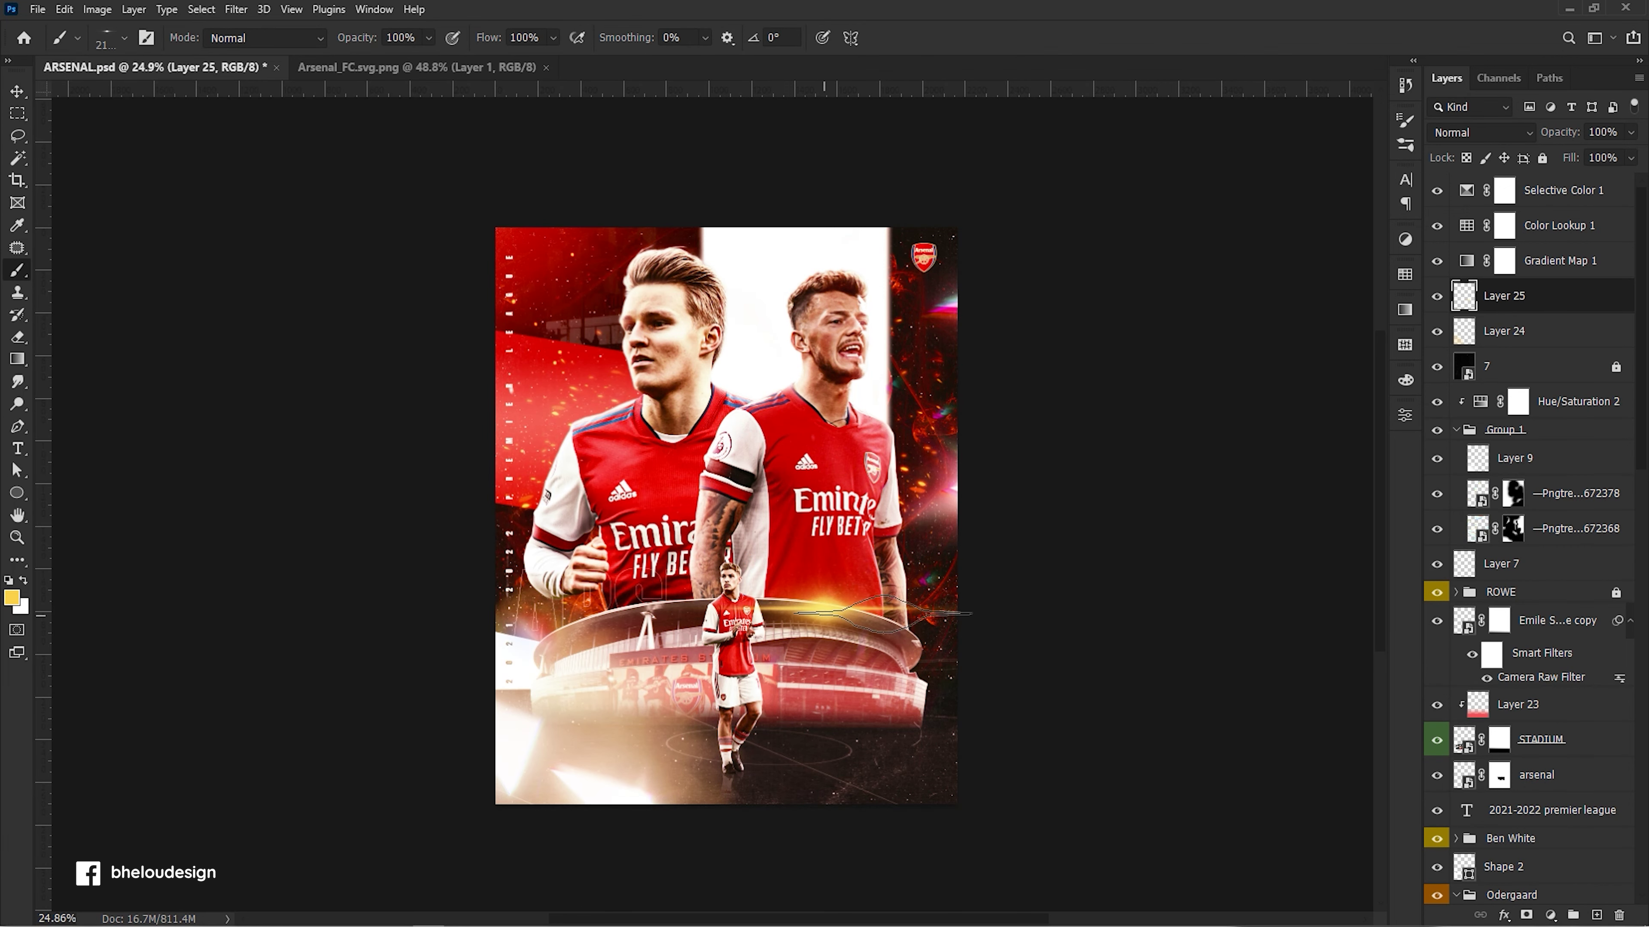
# Squash the glow to about 70% height, set it to Screen, and move it below ROWE.
pyautogui.hotkey('ctrl', 't')
pyautogui.moveTo(775, 556); pyautogui.dragTo(775, 567)
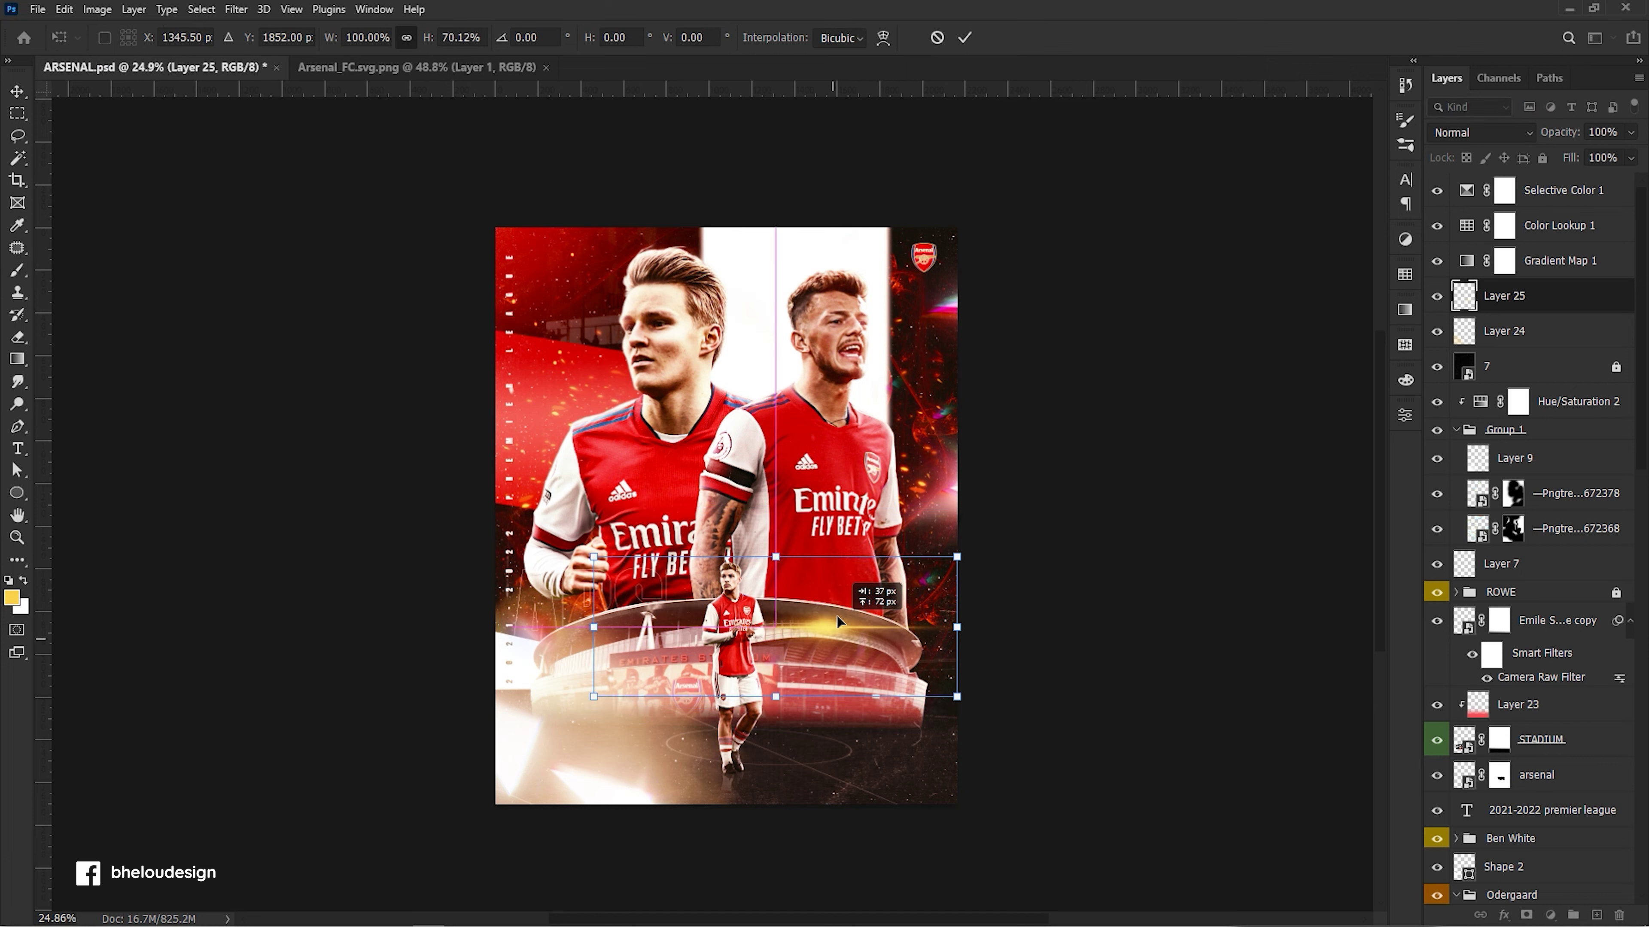
pyautogui.press('Return')
pyautogui.click(1471, 132)
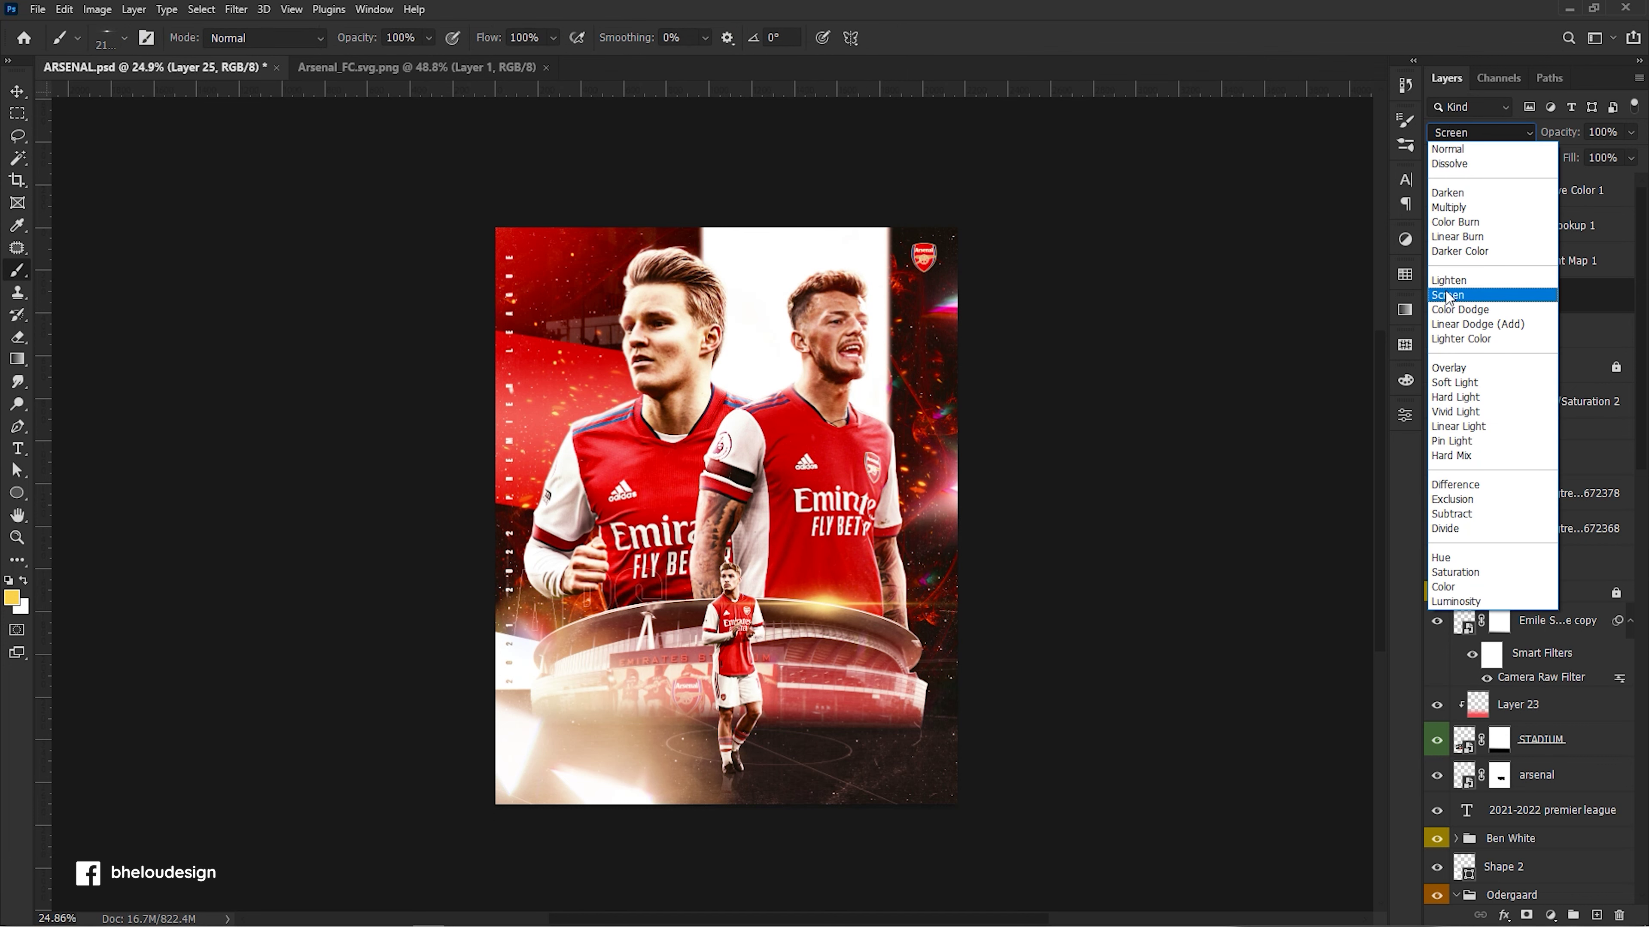
pyautogui.click(1450, 297)
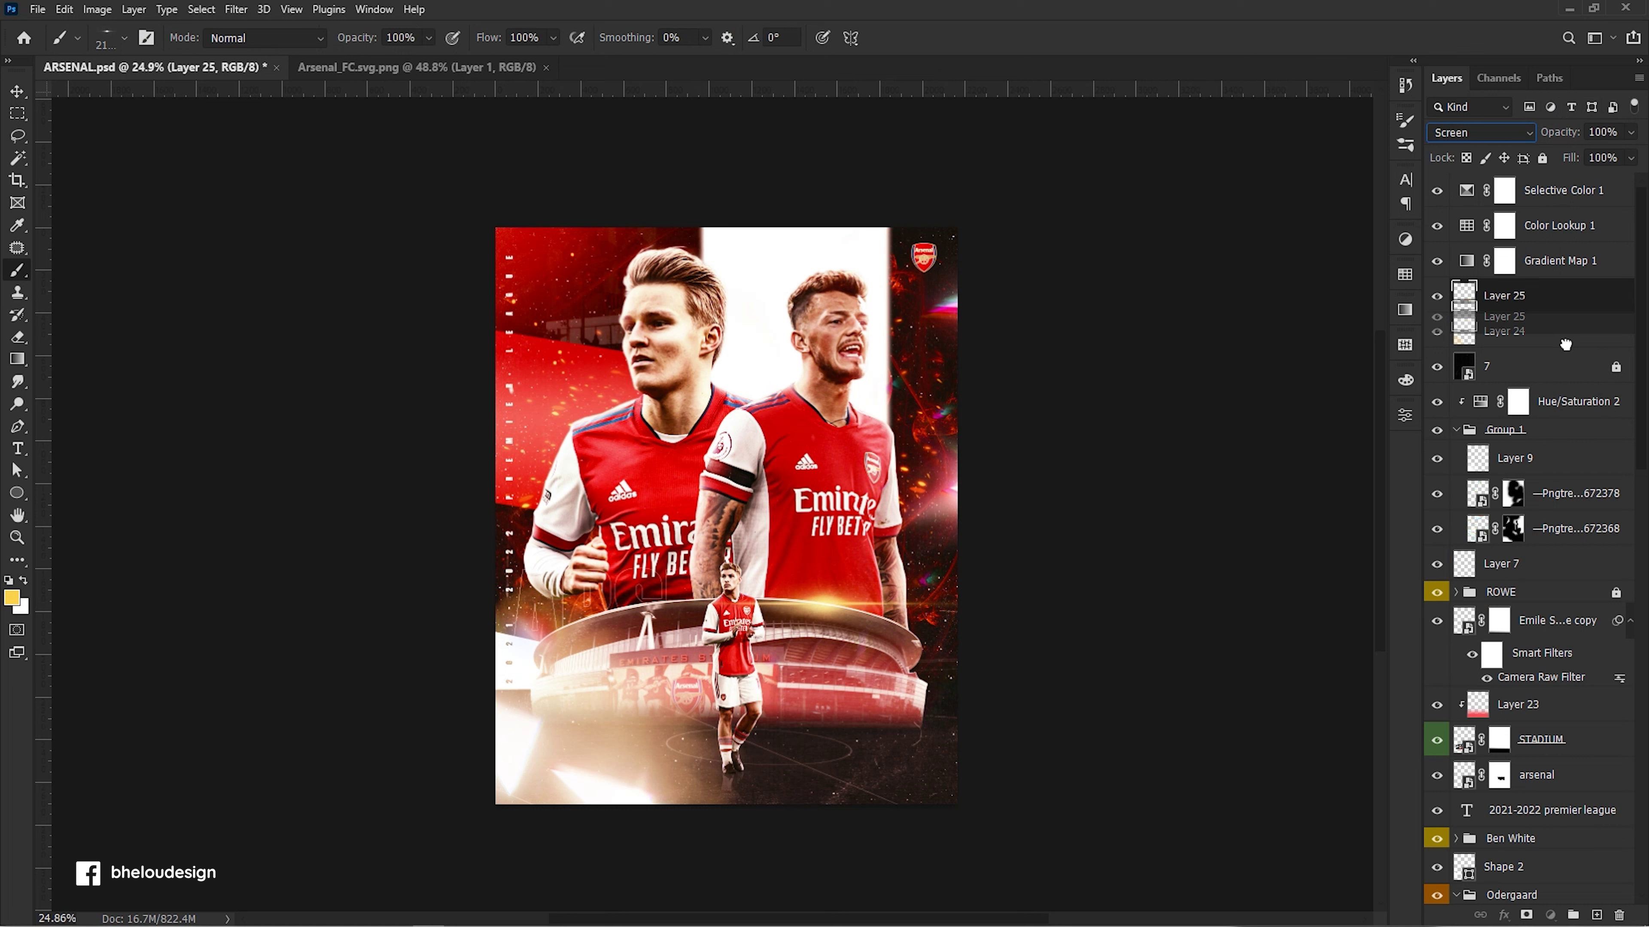
pyautogui.moveTo(1565, 345); pyautogui.dragTo(1565, 612)
# Squash the glow to about half height, shift it left and shrink it slightly.
pyautogui.hotkey('ctrl', 't')
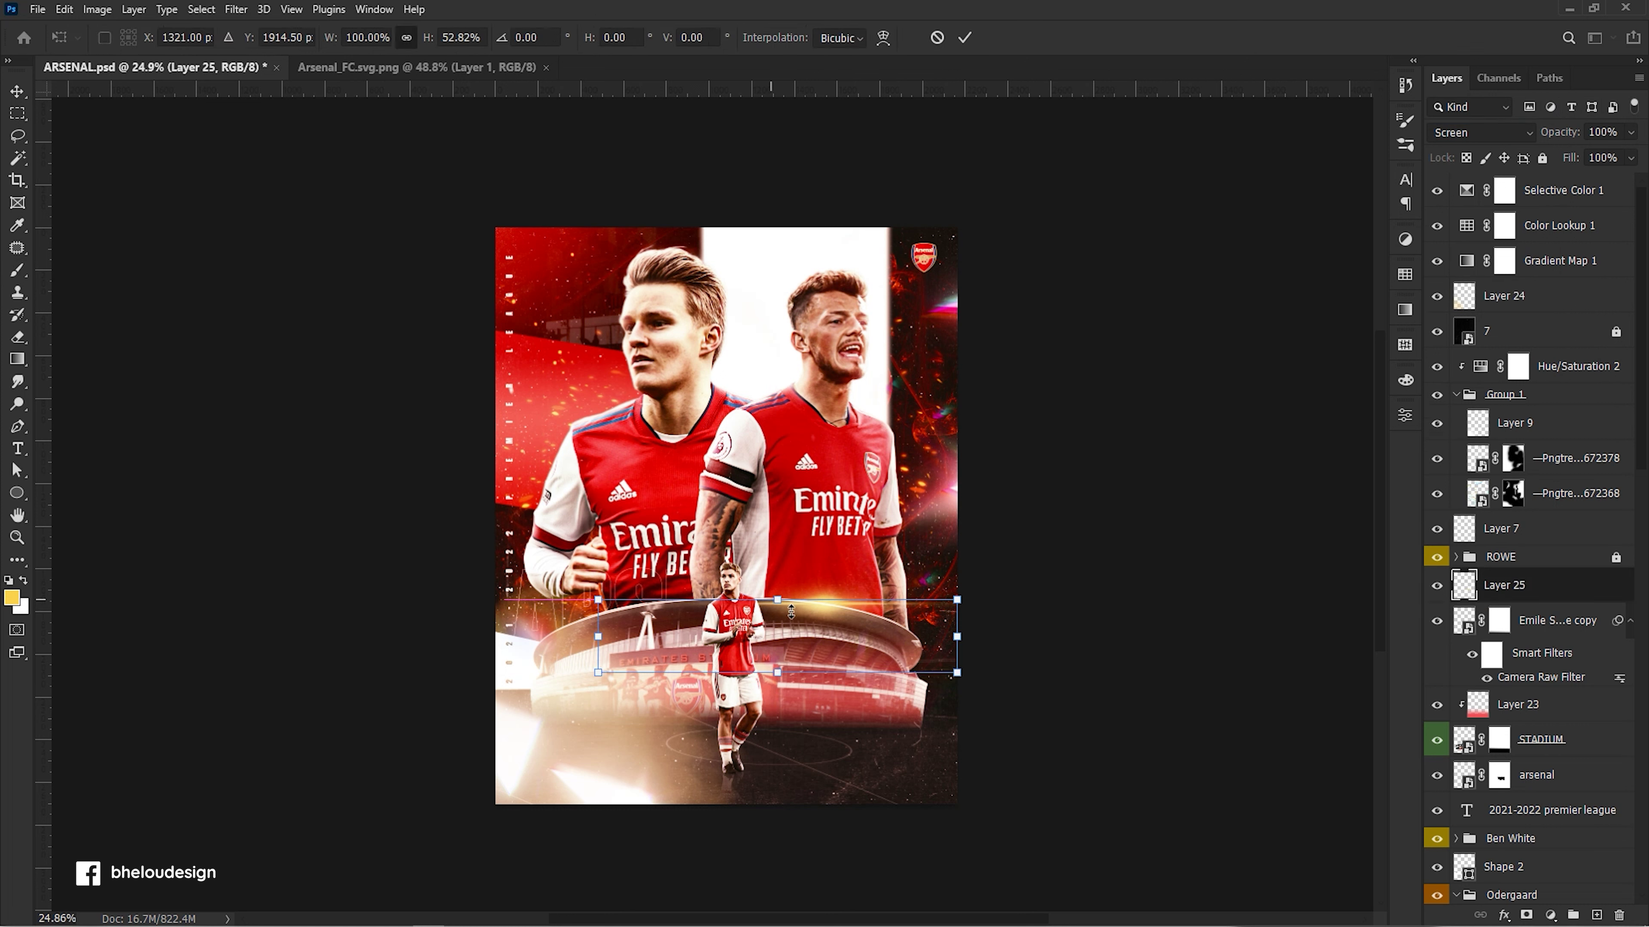
pyautogui.moveTo(772, 565); pyautogui.dragTo(772, 599)
pyautogui.moveTo(788, 656); pyautogui.dragTo(719, 669)
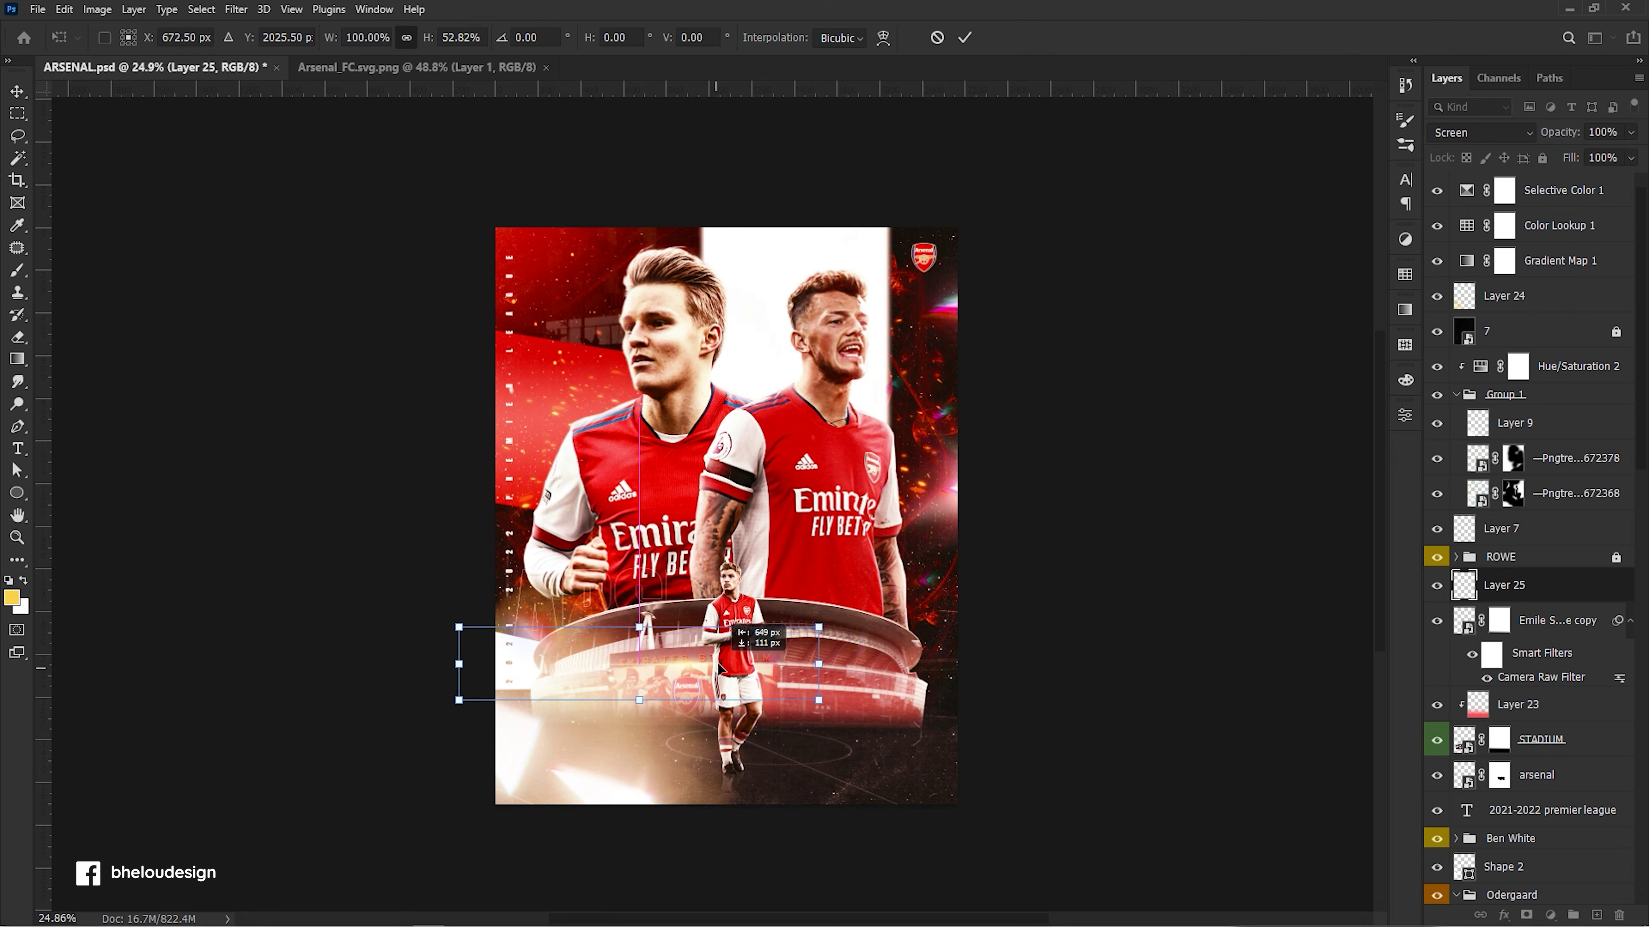
pyautogui.moveTo(818, 624); pyautogui.dragTo(803, 629)
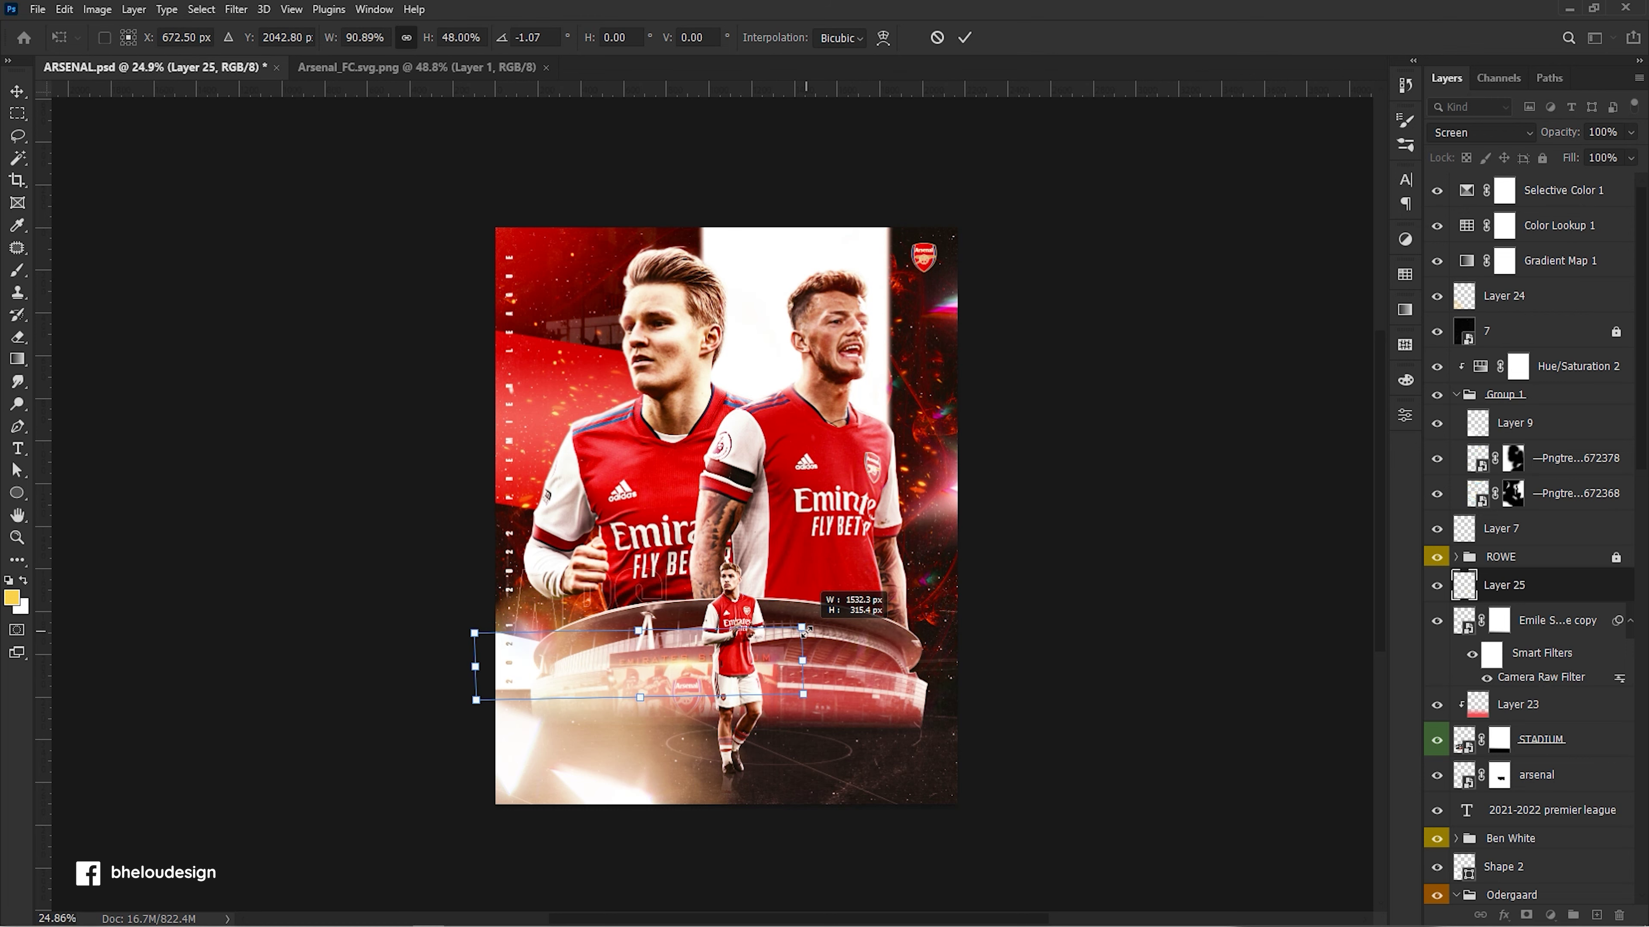
pyautogui.press('Return')
# Flatten the glow further and tilt it about -2.9° across the stadium.
pyautogui.hotkey('ctrl', 't')
pyautogui.scroll(2, 714, 604)
pyautogui.scroll(3, 649, 578)
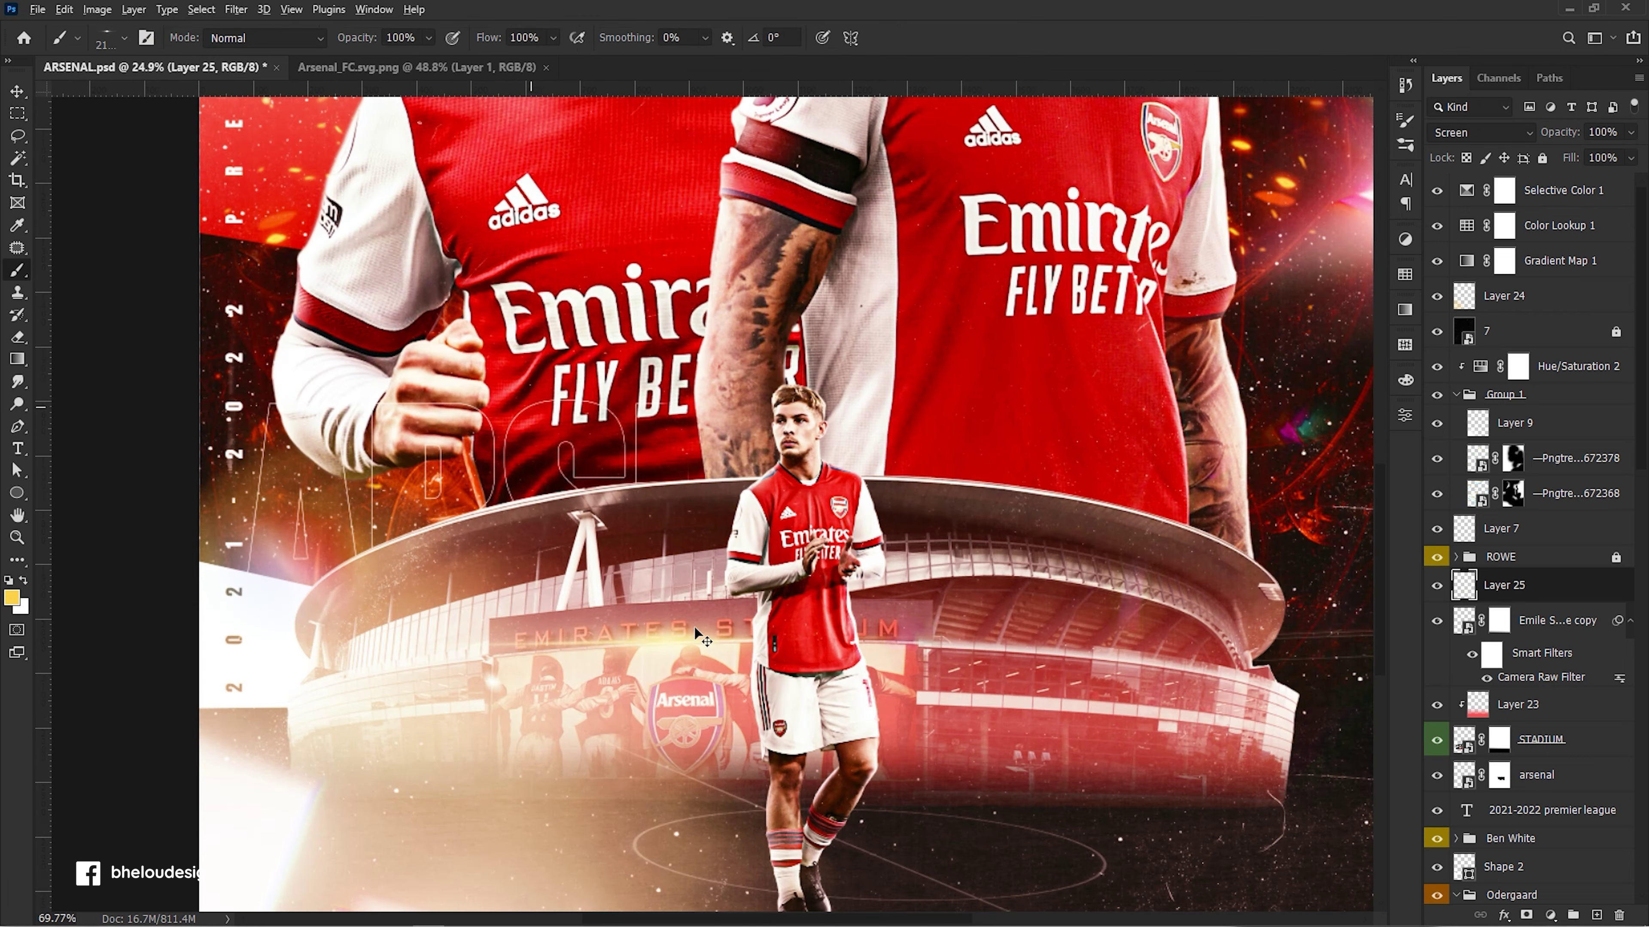
pyautogui.scroll(2, 642, 568)
pyautogui.moveTo(615, 572); pyautogui.dragTo(614, 586)
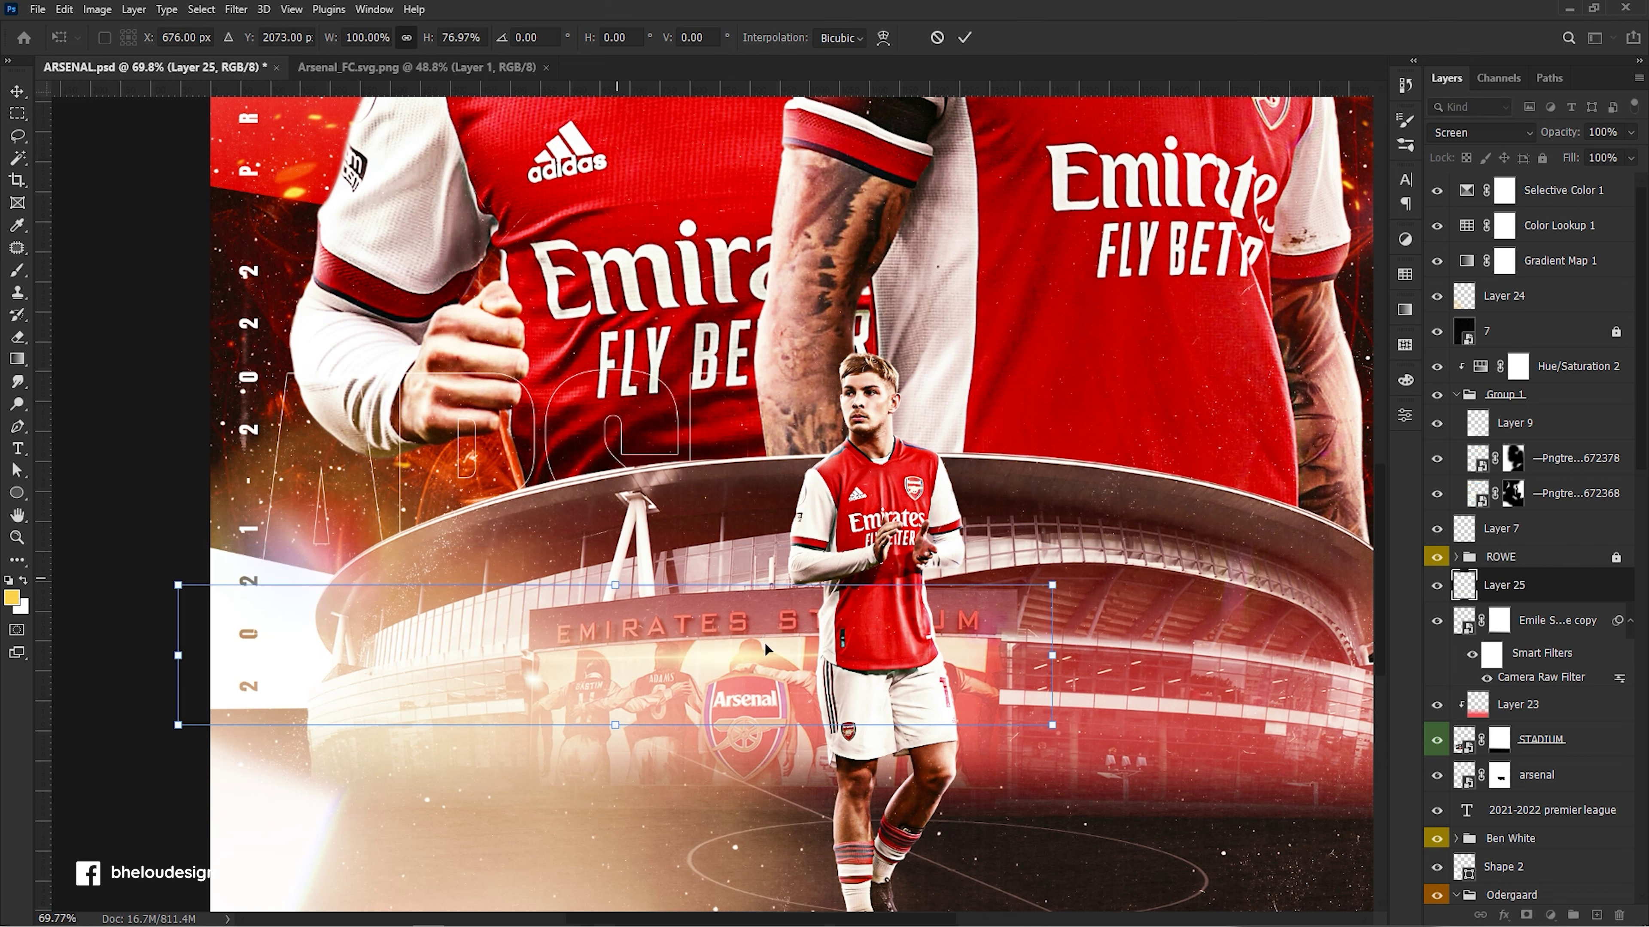
pyautogui.moveTo(782, 642); pyautogui.dragTo(785, 641)
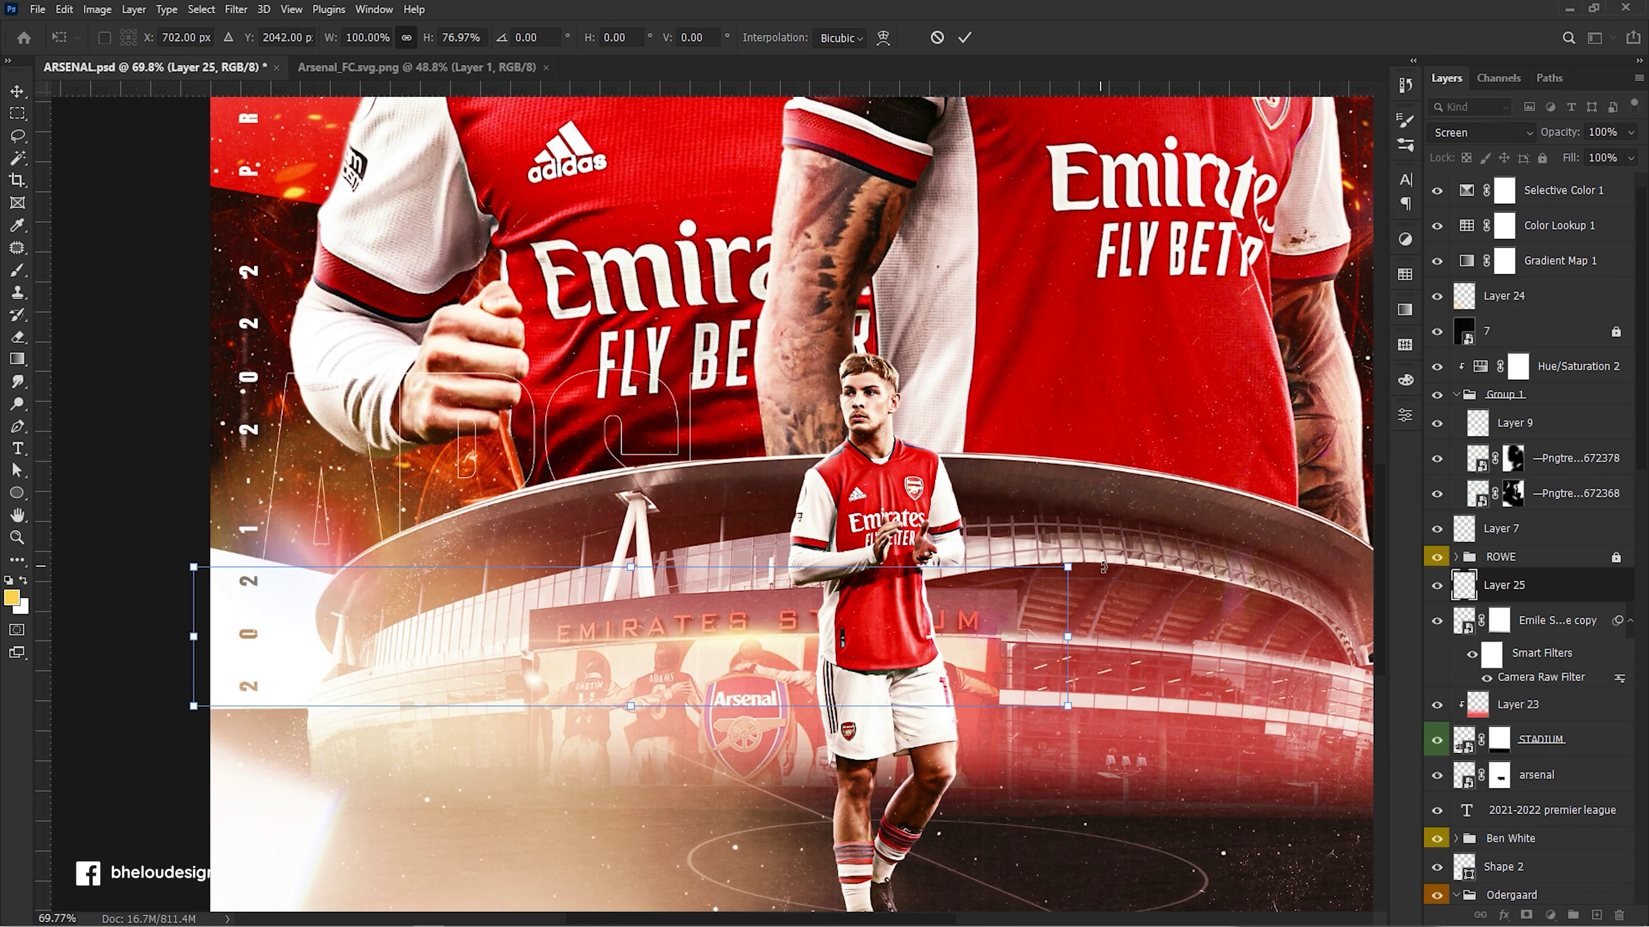
pyautogui.moveTo(1104, 567); pyautogui.dragTo(1082, 541)
pyautogui.moveTo(630, 565); pyautogui.dragTo(631, 584)
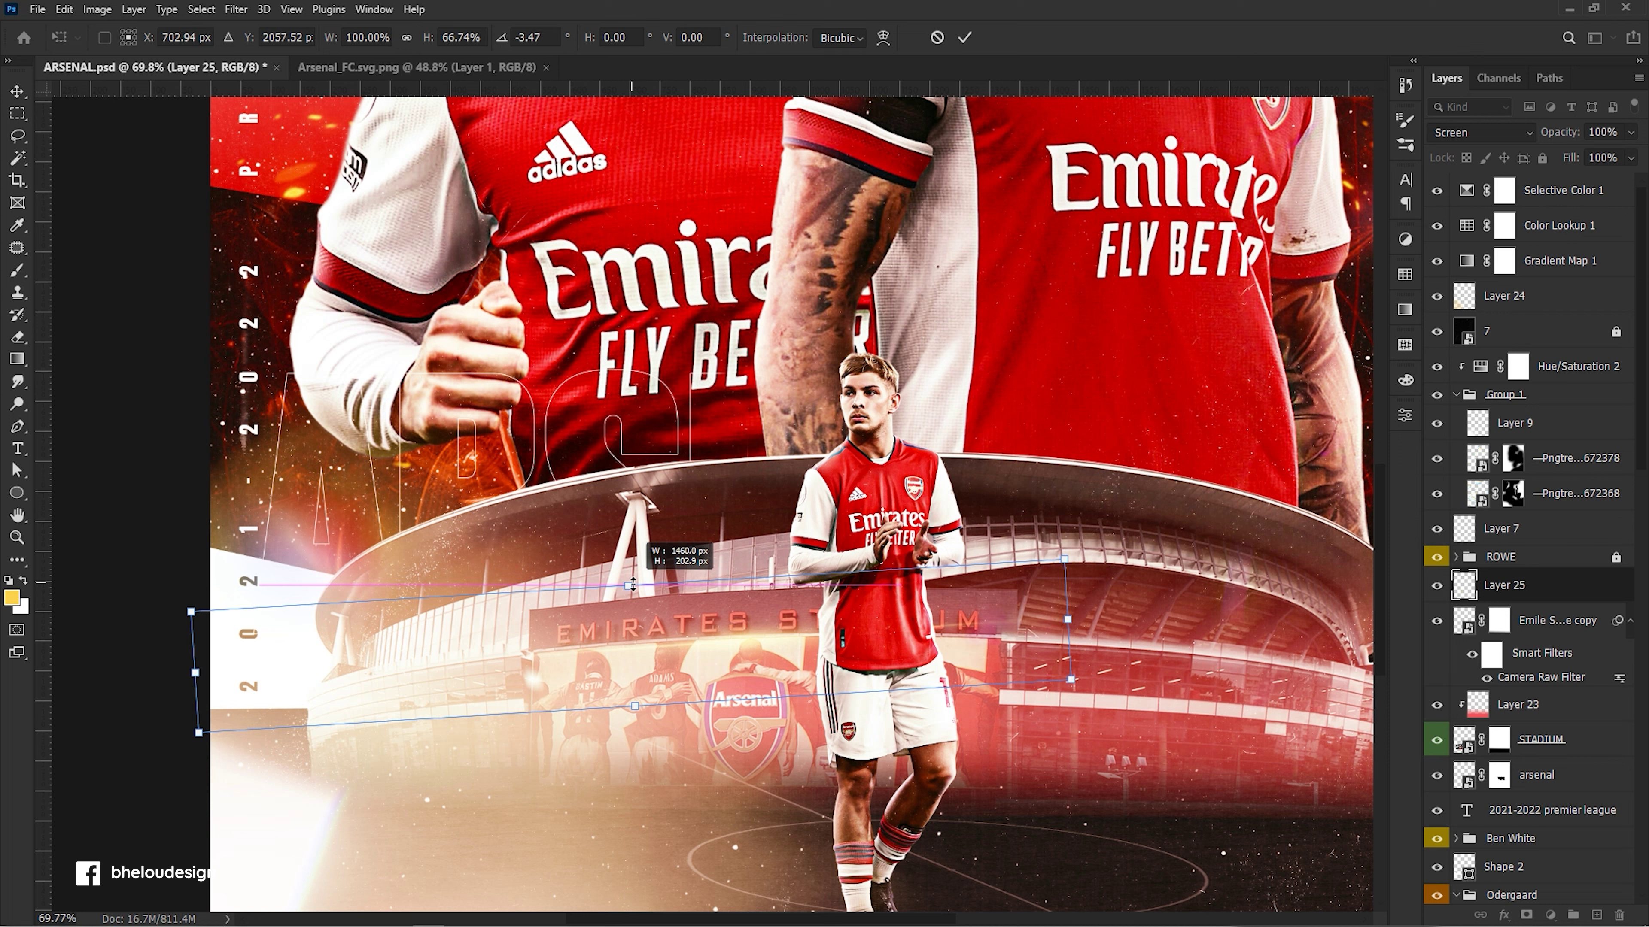
pyautogui.moveTo(1064, 565)
pyautogui.mouseDown()
pyautogui.moveTo(1066, 580)
pyautogui.moveTo(1080, 564)
pyautogui.mouseUp()
pyautogui.moveTo(696, 641); pyautogui.dragTo(687, 643)
pyautogui.moveTo(1076, 558); pyautogui.dragTo(1078, 560)
pyautogui.press('Return')
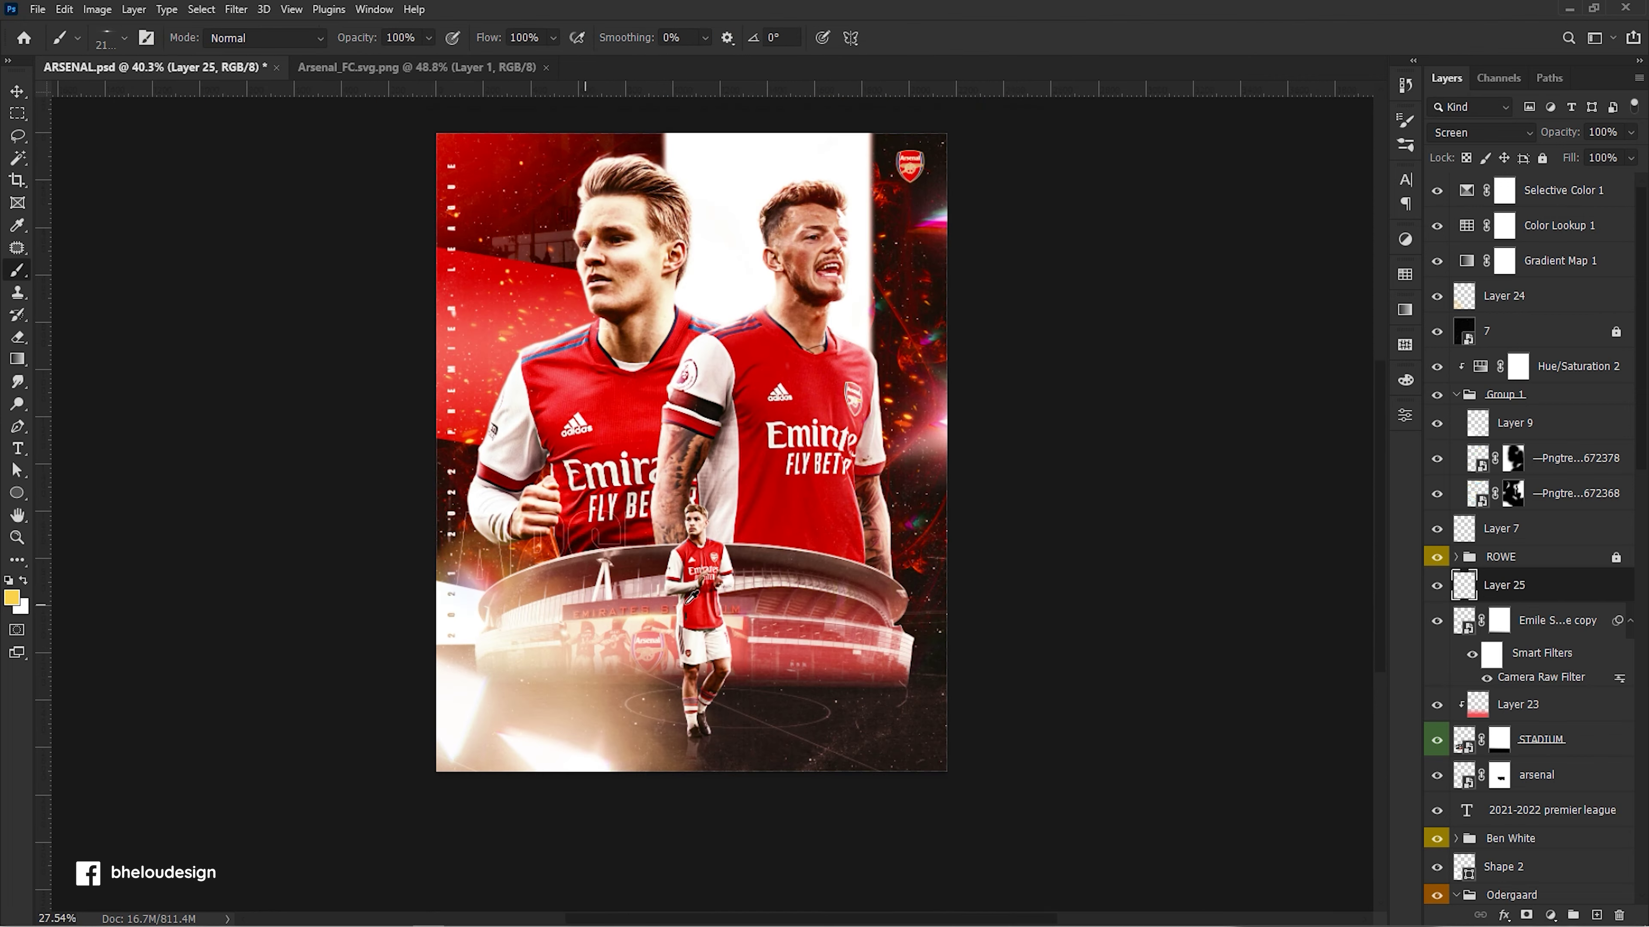
# Place a new png light-ray overlay above Fire (1), rotated and enlarged over the stadium.
pyautogui.scroll(-5, 966, 584)
pyautogui.click(966, 585)
pyautogui.scroll(1, 808, 569)
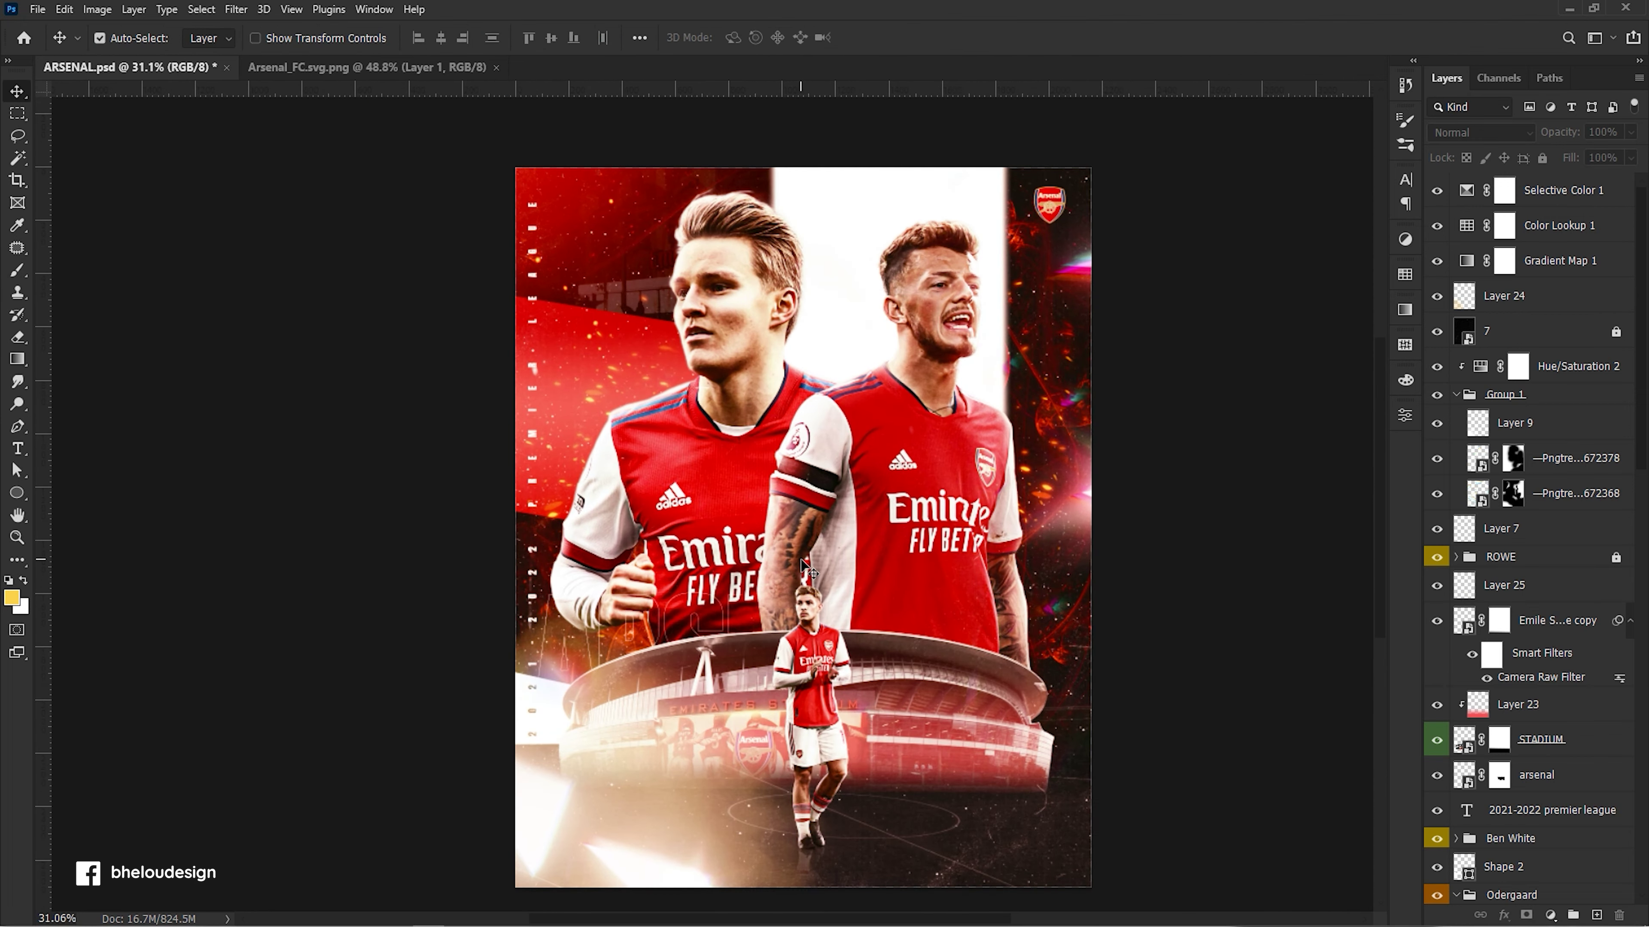
pyautogui.click(596, 209)
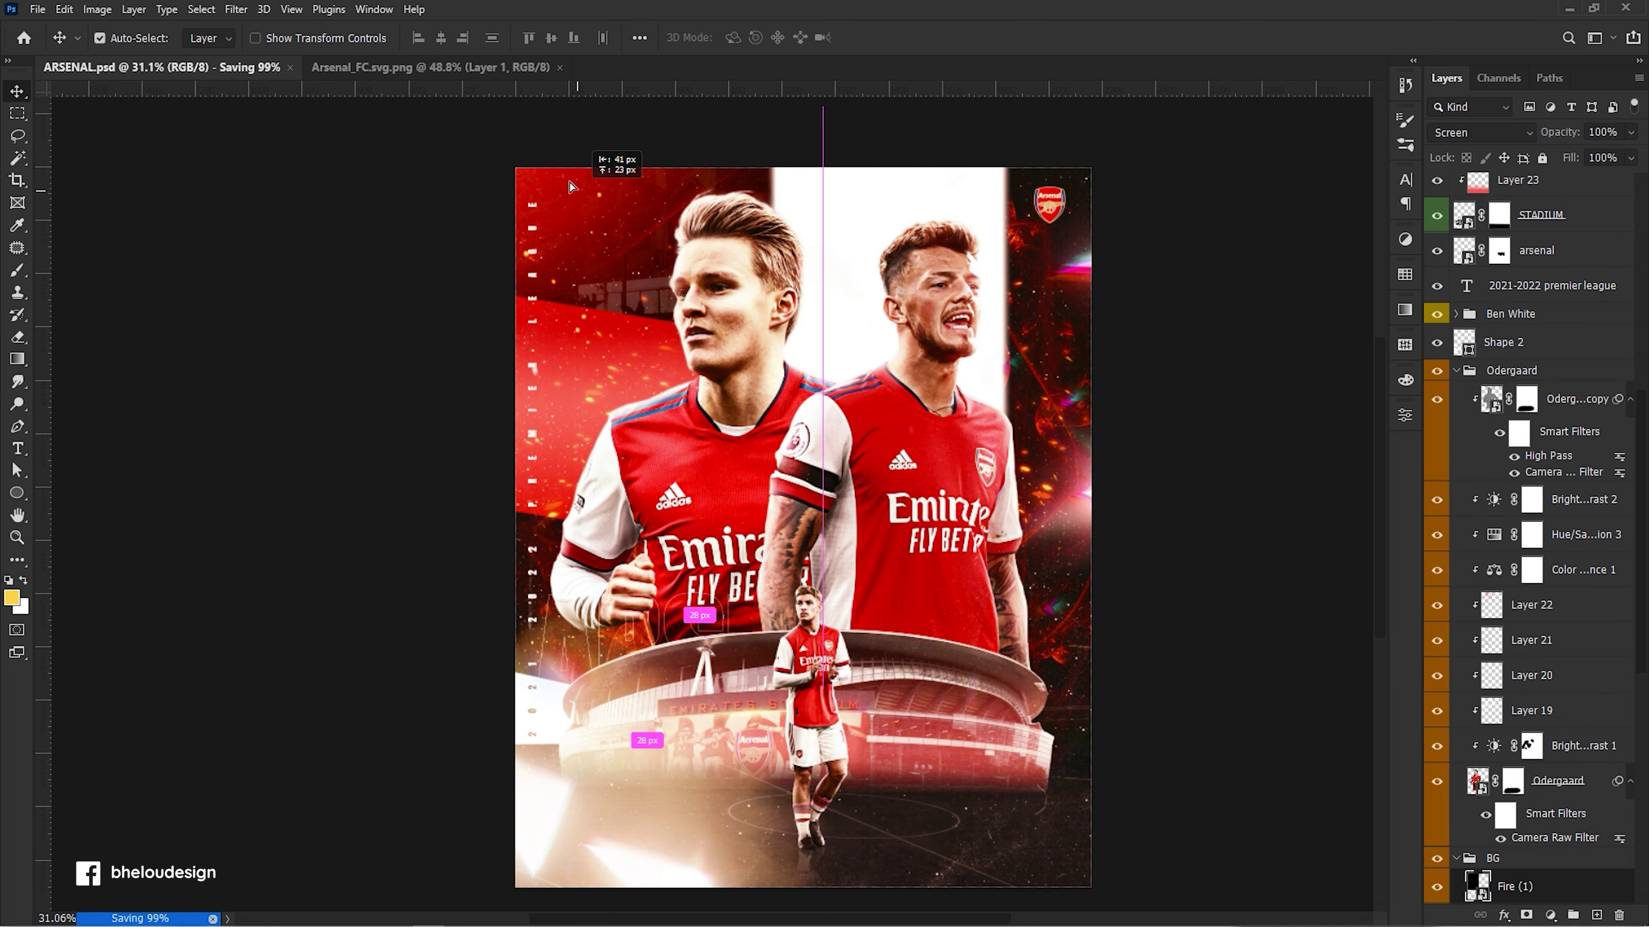
pyautogui.scroll(-1, 351, 328)
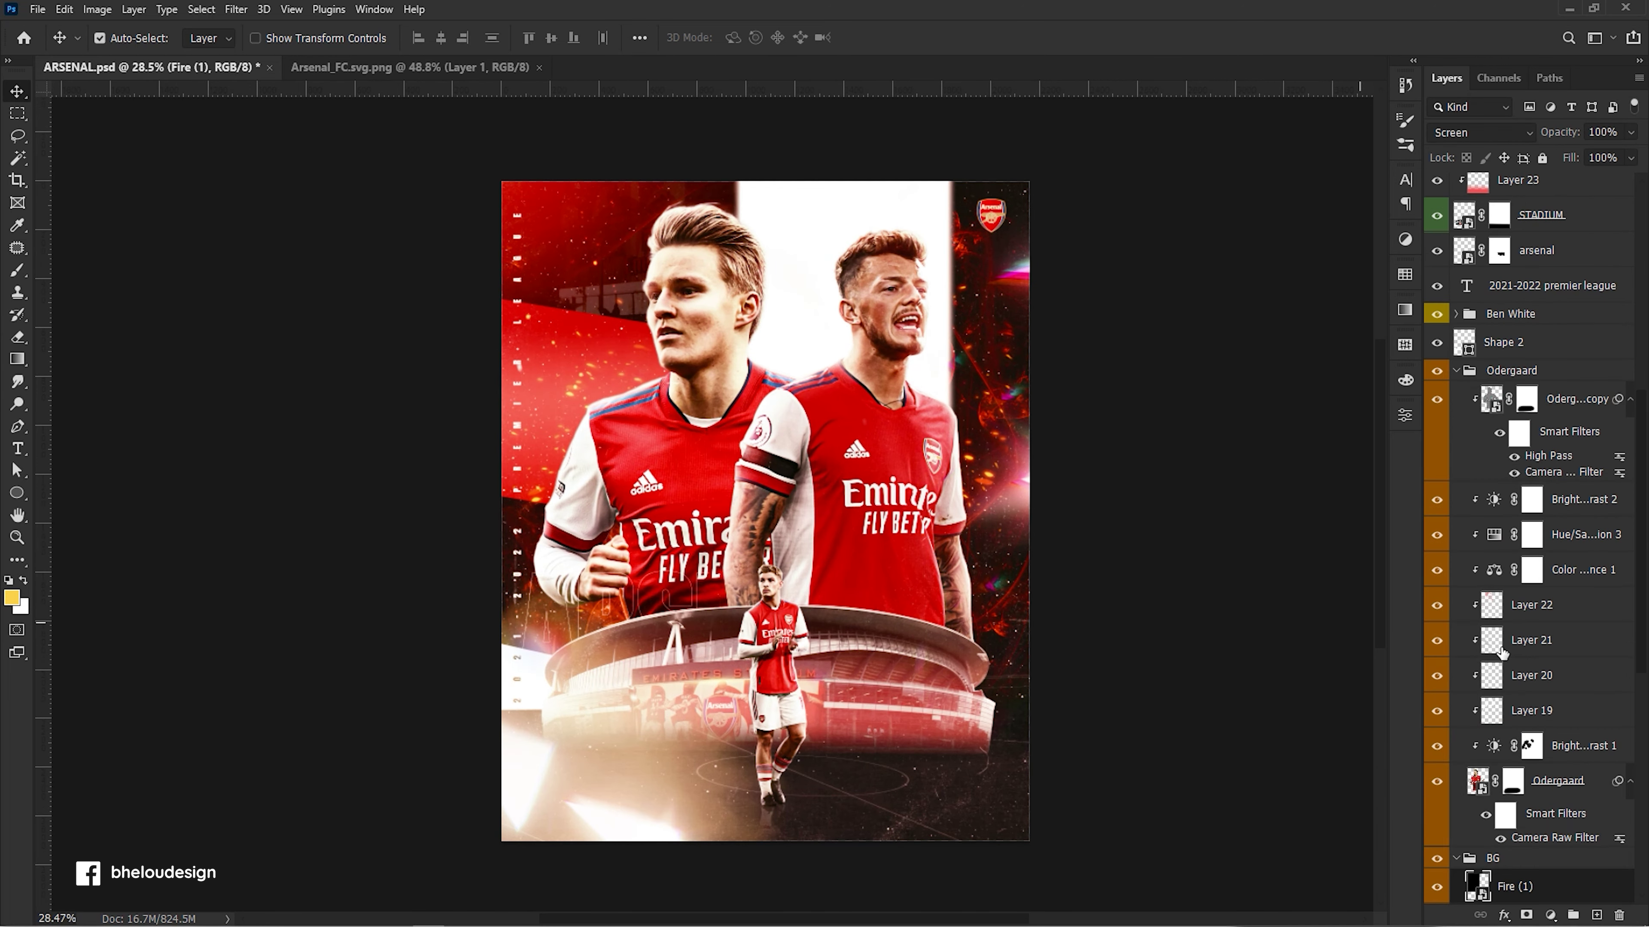
pyautogui.scroll(10, 1503, 652)
pyautogui.click(1557, 295)
pyautogui.moveTo(950, 635); pyautogui.dragTo(1088, 623)
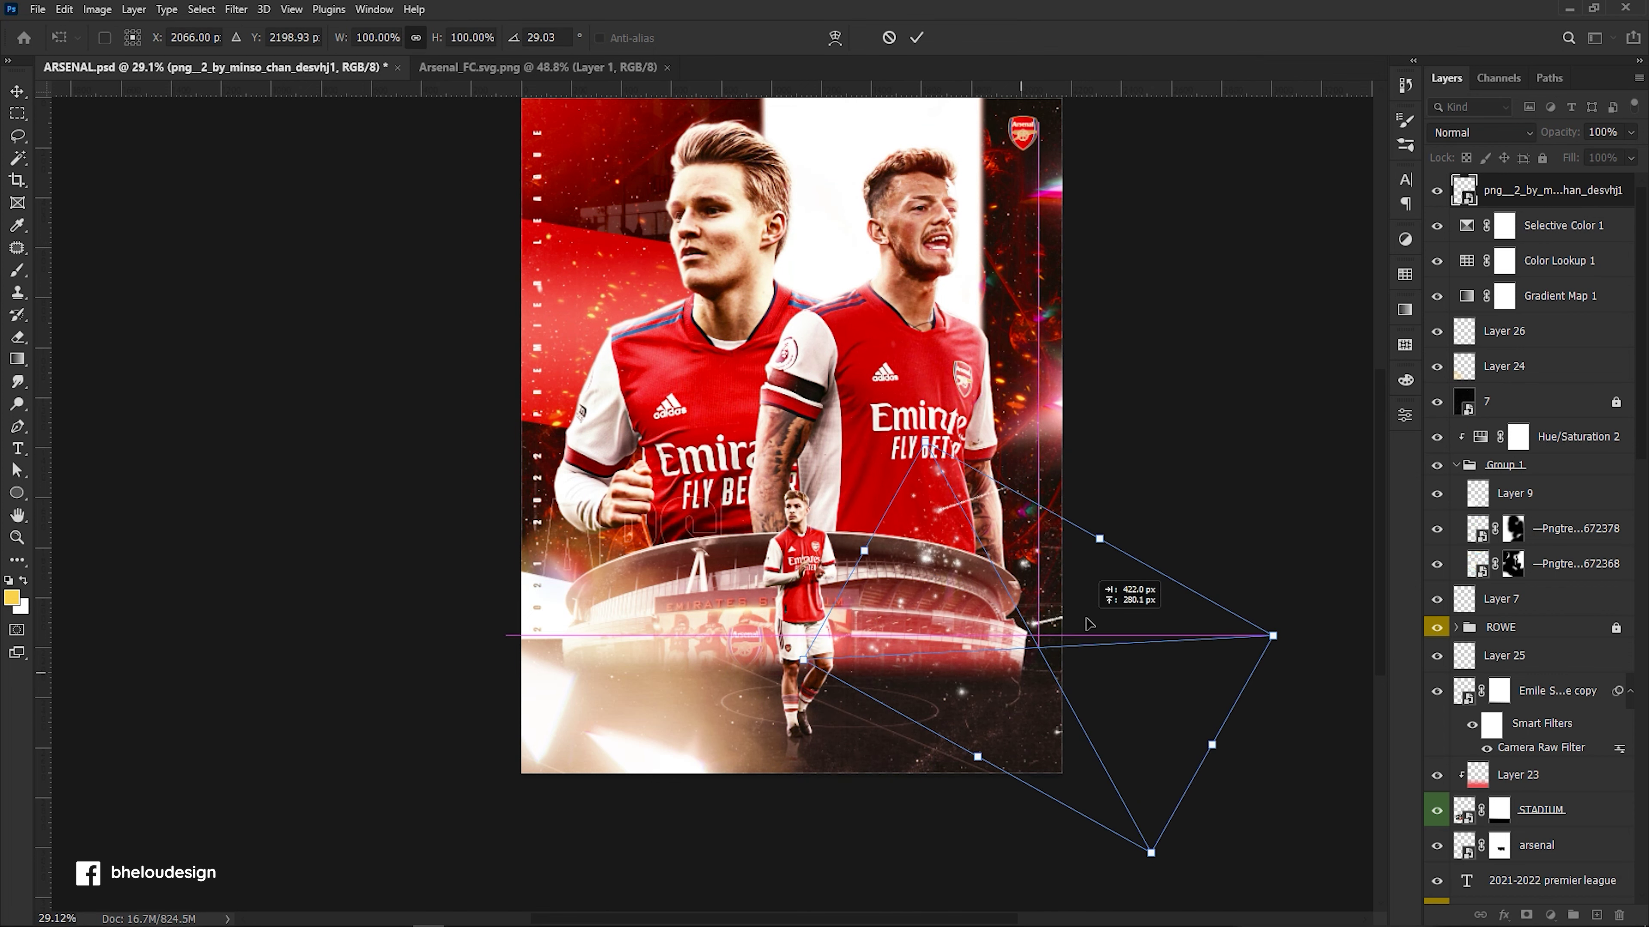
pyautogui.moveTo(1088, 624); pyautogui.dragTo(1185, 500)
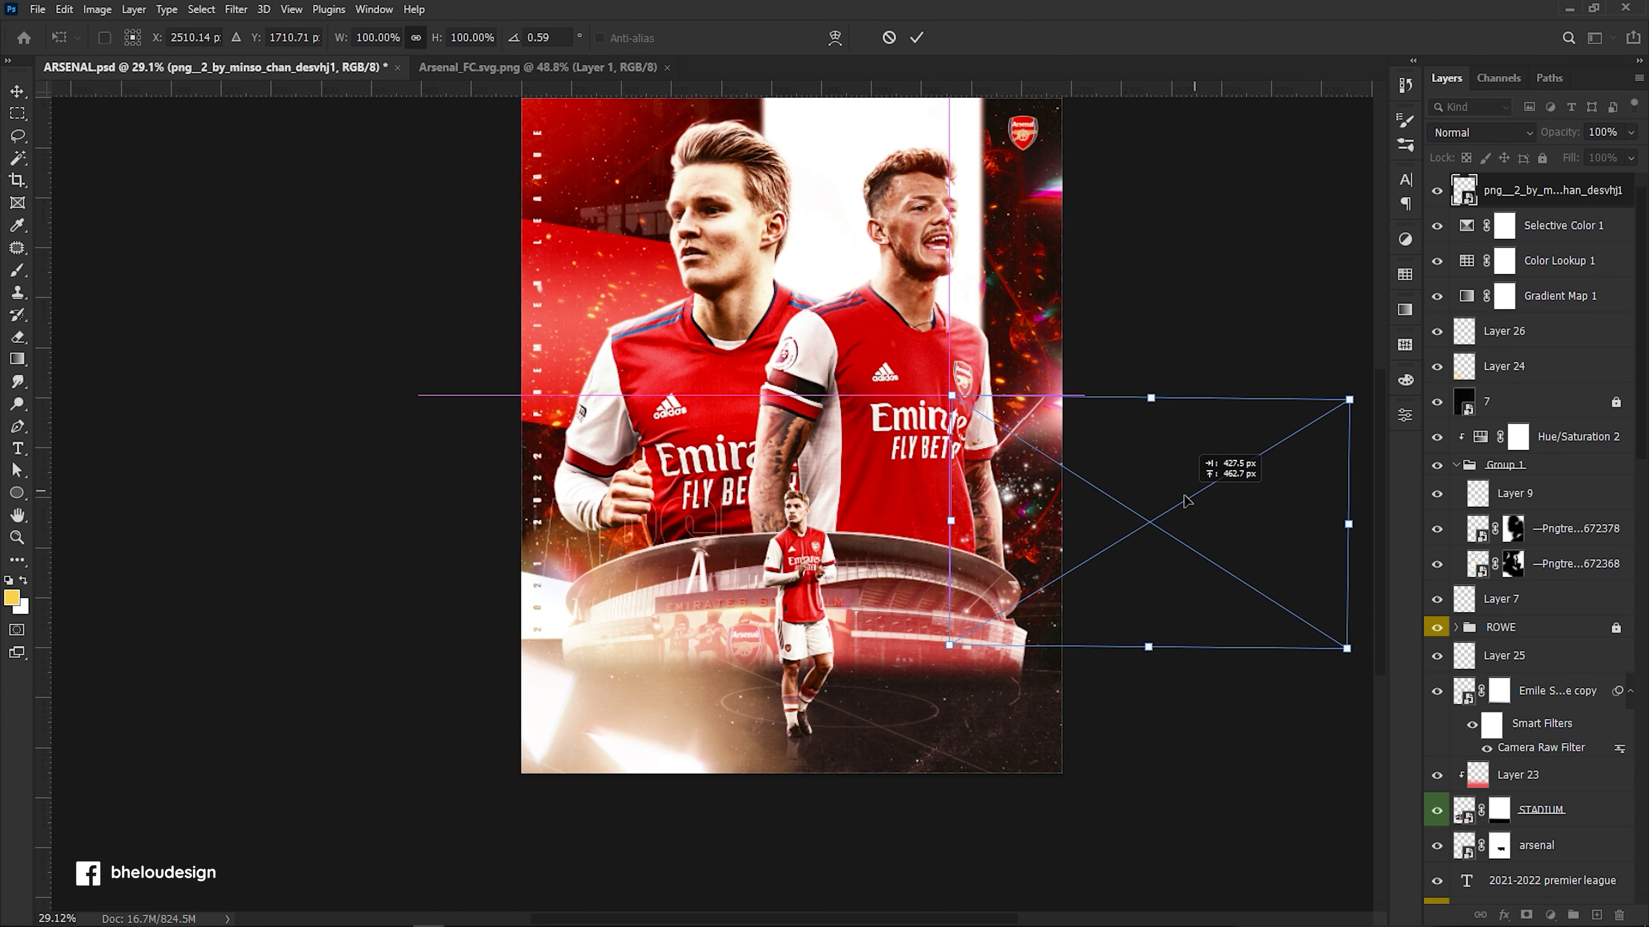
pyautogui.scroll(-2, 1185, 501)
pyautogui.moveTo(1295, 397)
pyautogui.mouseDown()
pyautogui.moveTo(1140, 589)
pyautogui.moveTo(1159, 619)
pyautogui.mouseUp()
pyautogui.press('Return')
# Shrink the light-ray overlay to about 129% and reposition it.
pyautogui.scroll(1, 1107, 610)
pyautogui.scroll(2, 1106, 611)
pyautogui.scroll(-3, 976, 620)
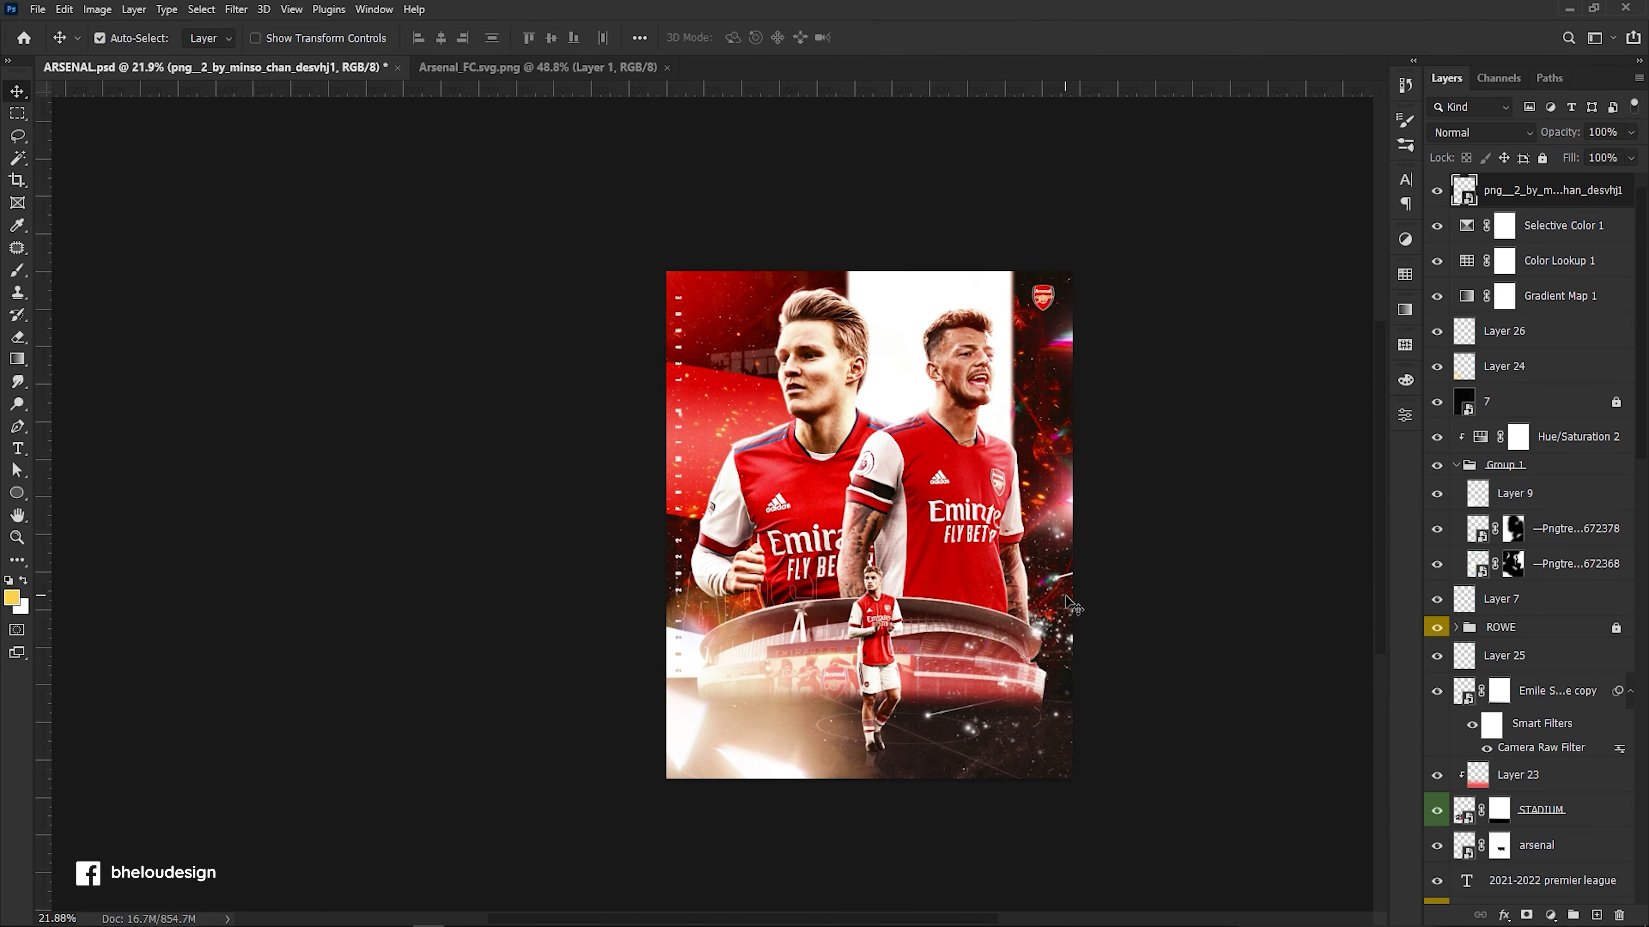
pyautogui.hotkey('ctrl', 't')
pyautogui.moveTo(1064, 696); pyautogui.dragTo(1075, 725)
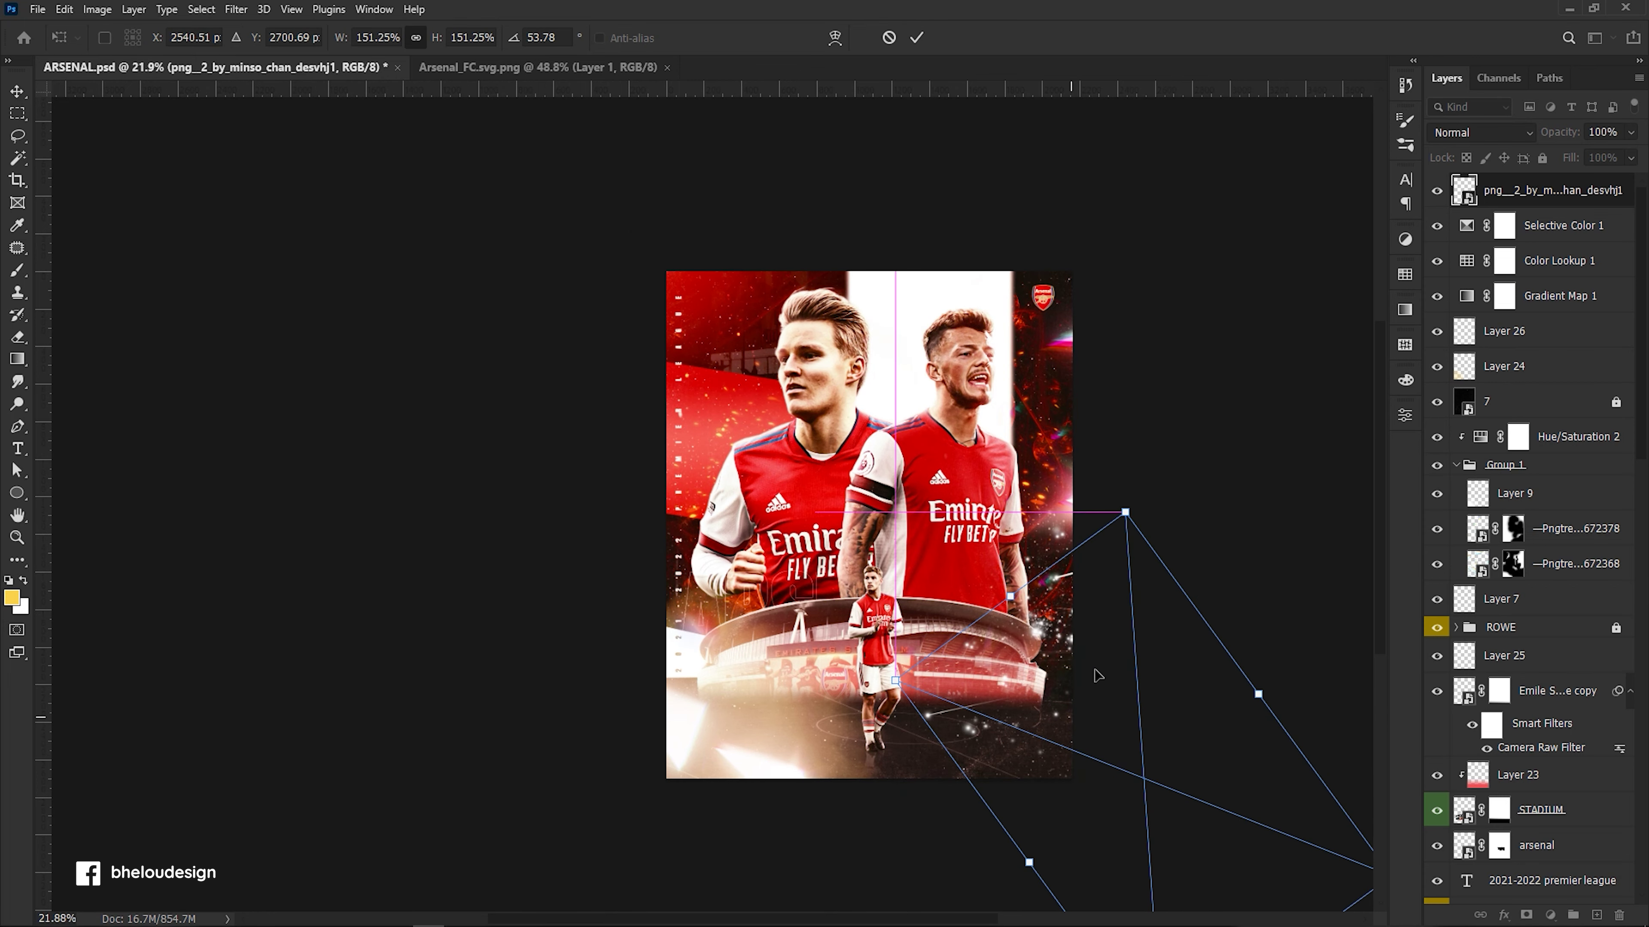
pyautogui.moveTo(1130, 513); pyautogui.dragTo(1107, 559)
pyautogui.moveTo(1047, 646); pyautogui.dragTo(1062, 649)
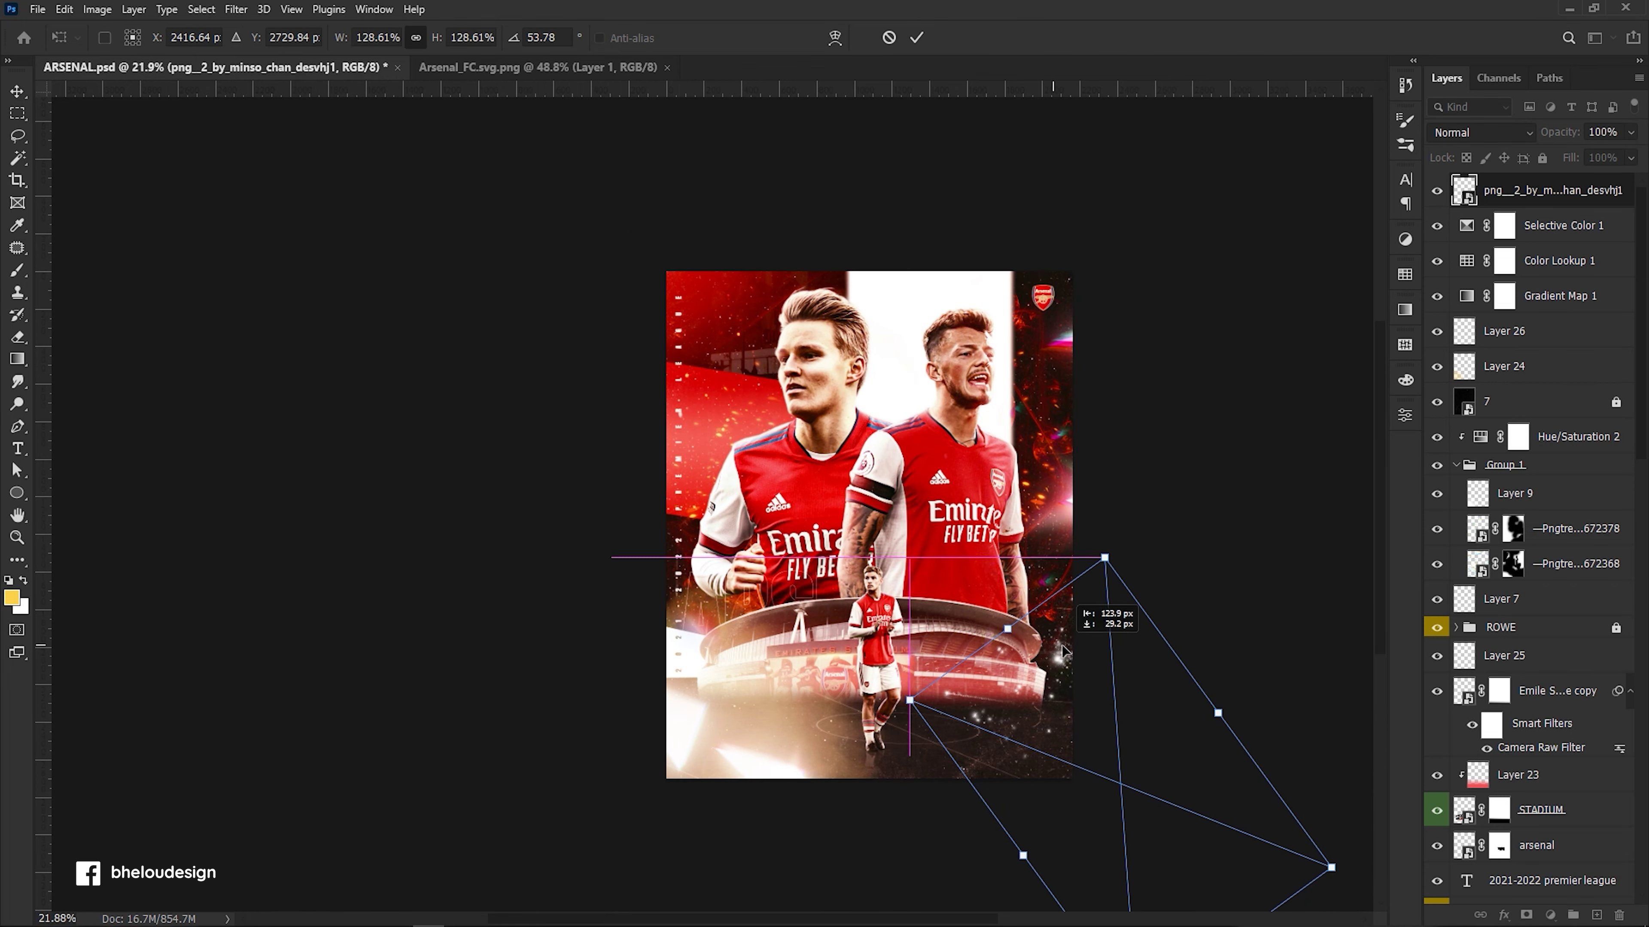
pyautogui.press('Return')
# Scale the overlay to about 117%, rotate it around Smith Rowe, and save ARSENAL.psd.
pyautogui.scroll(3, 868, 632)
pyautogui.scroll(-3, 868, 633)
pyautogui.scroll(-1, 869, 639)
pyautogui.hotkey('ctrl', 't')
pyautogui.moveTo(976, 546)
pyautogui.mouseDown()
pyautogui.moveTo(916, 675)
pyautogui.moveTo(928, 712)
pyautogui.moveTo(928, 690)
pyautogui.mouseUp()
pyautogui.moveTo(1040, 617); pyautogui.dragTo(1138, 689)
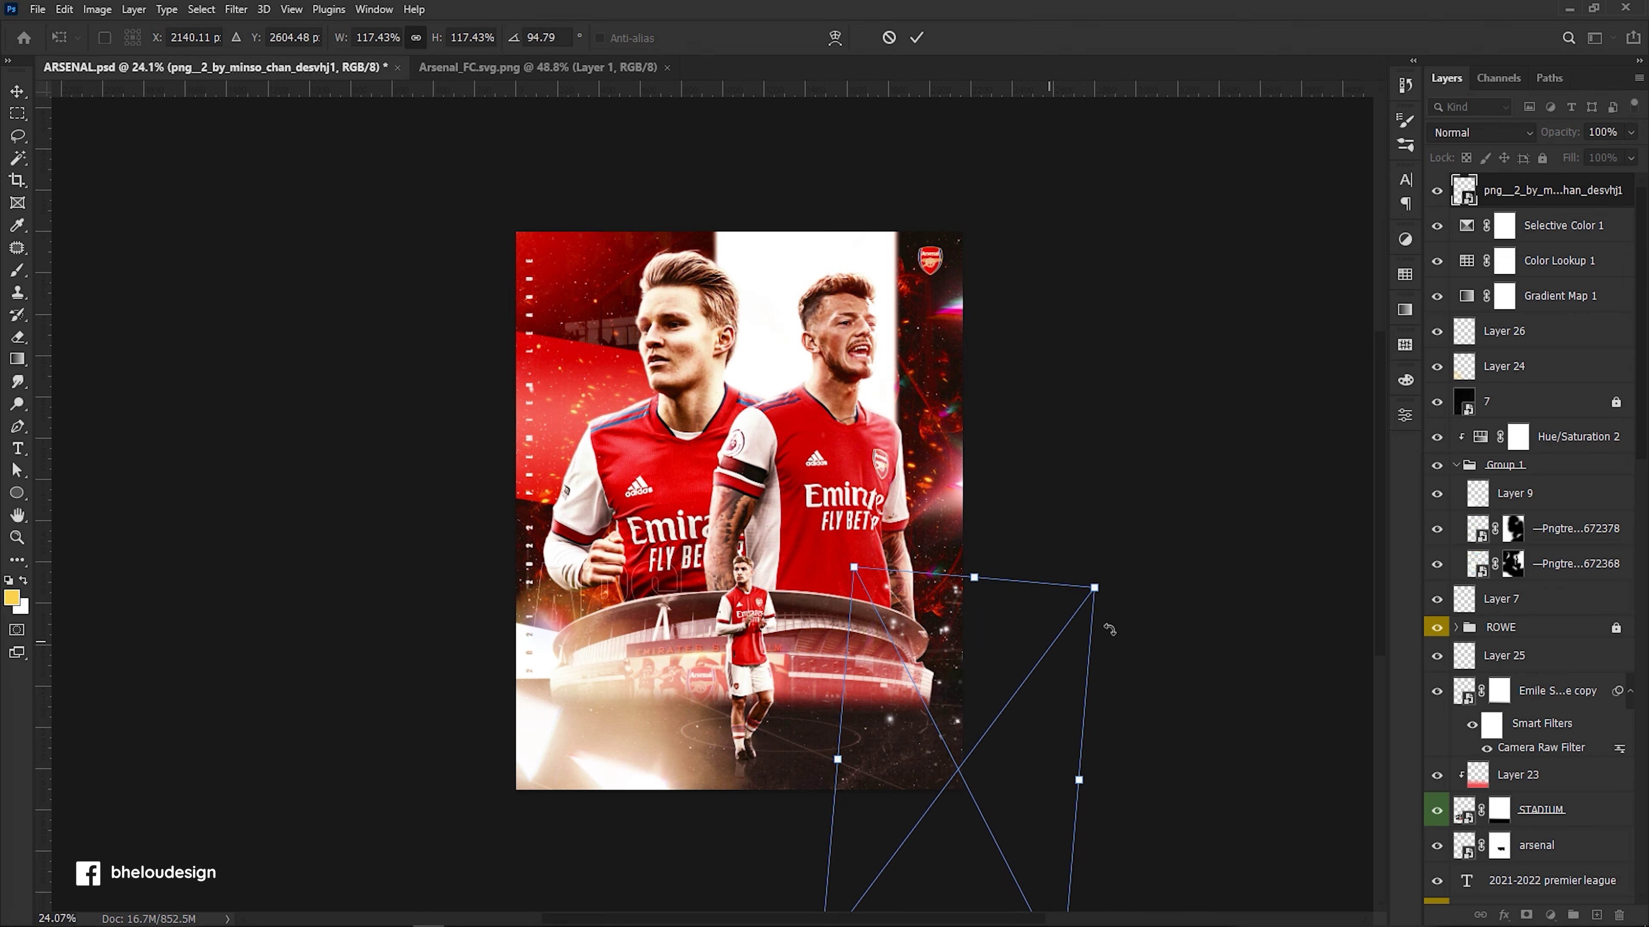
pyautogui.press('Return')
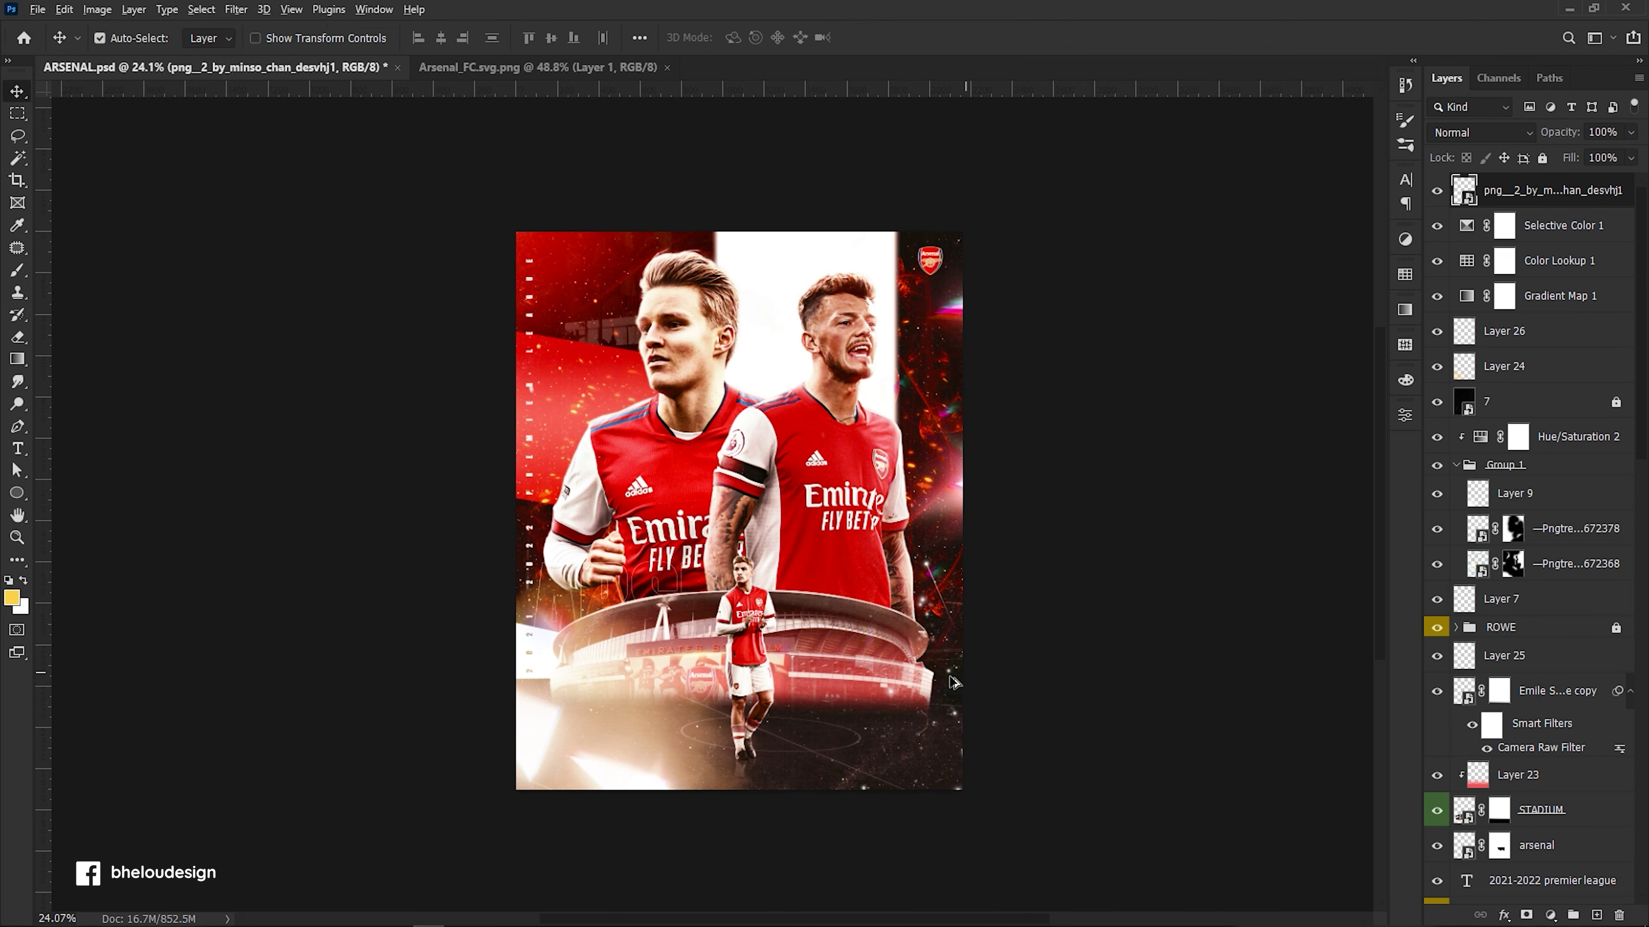
pyautogui.scroll(1, 928, 653)
pyautogui.hotkey('ctrl', 's')
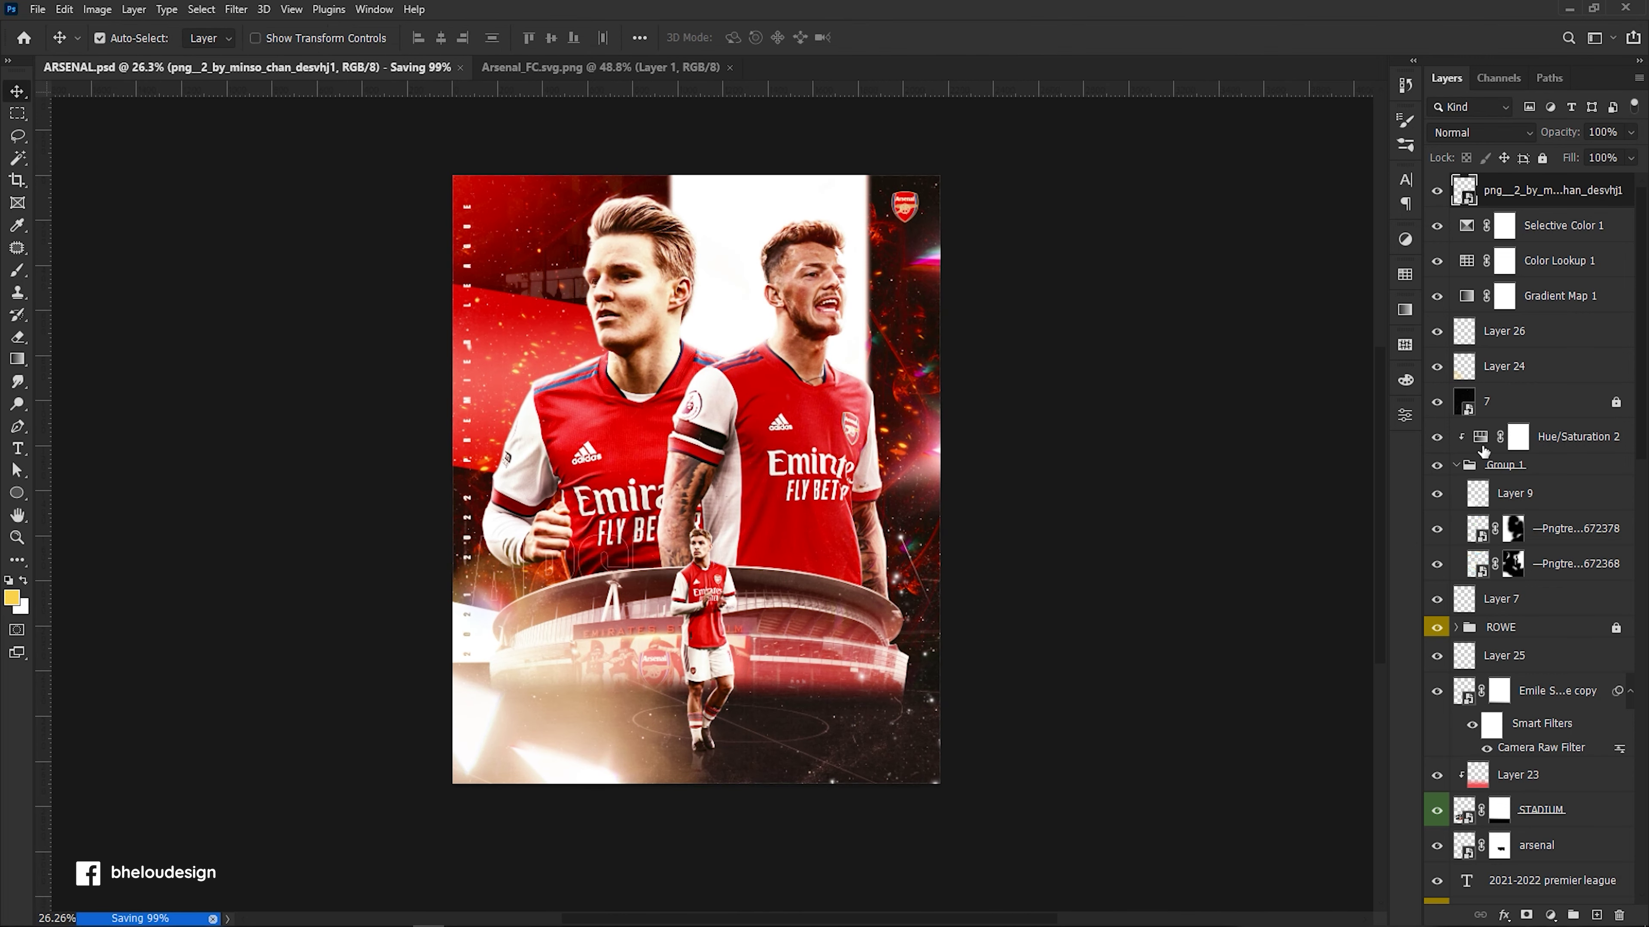
pyautogui.click(1466, 226)
# Add a Gradient Map above Gradient Map 1 with Purpink, in Soft Light at lowered opacity.
pyautogui.click(1466, 261)
pyautogui.click(1464, 296)
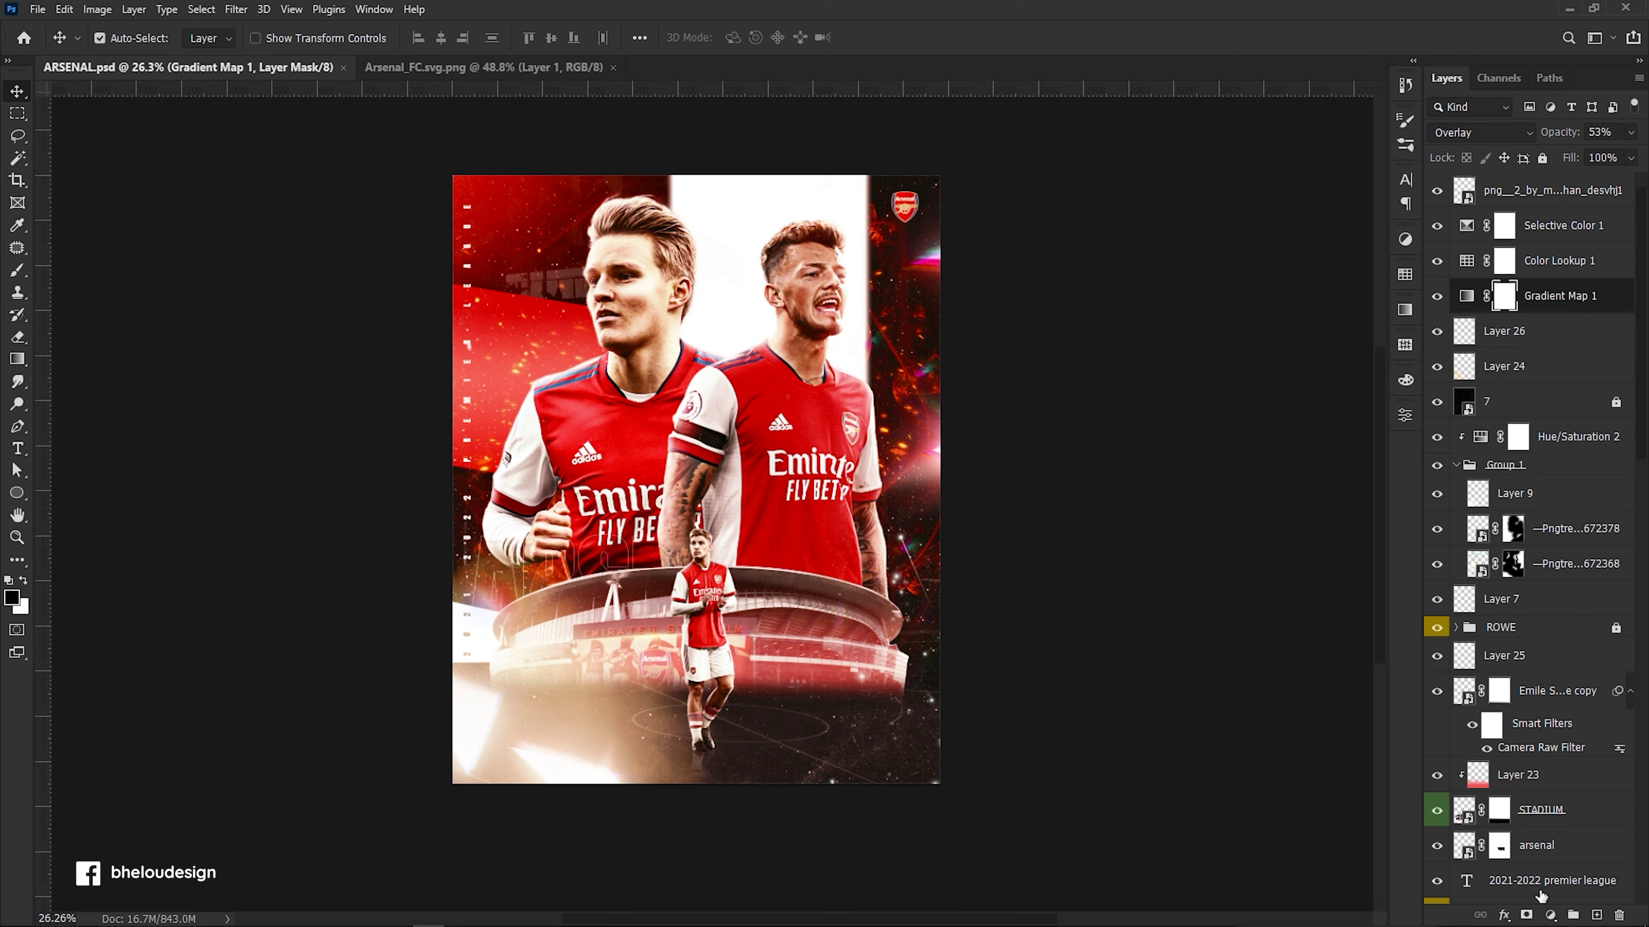
pyautogui.click(1551, 915)
pyautogui.click(1550, 889)
pyautogui.click(1298, 467)
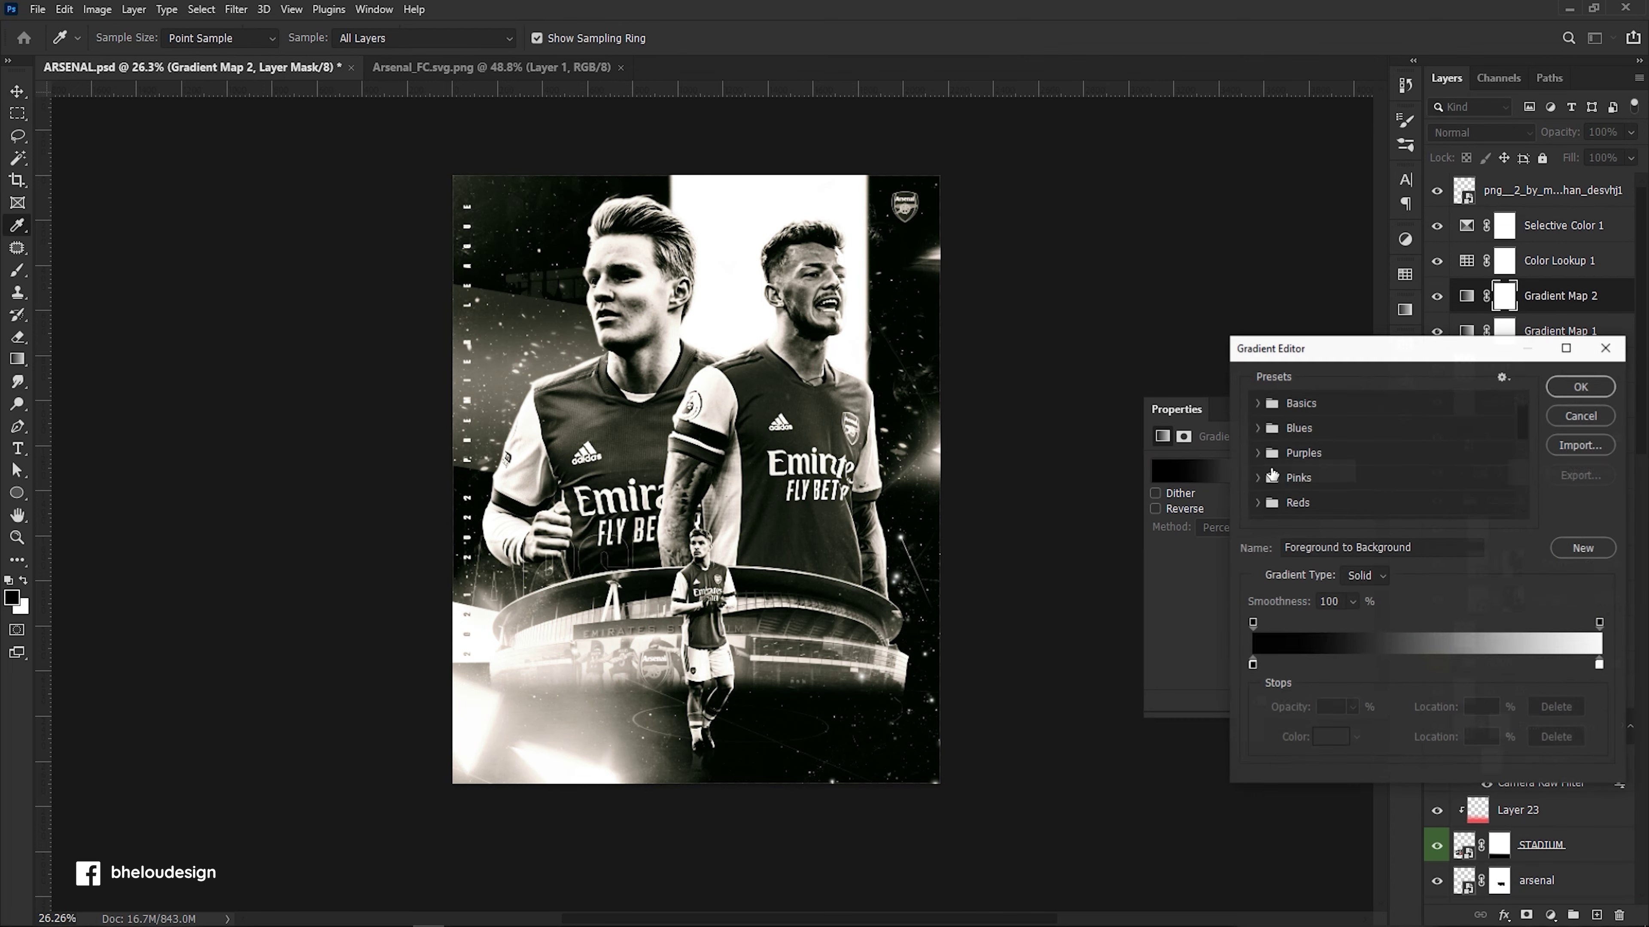
pyautogui.click(1258, 506)
pyautogui.click(1363, 422)
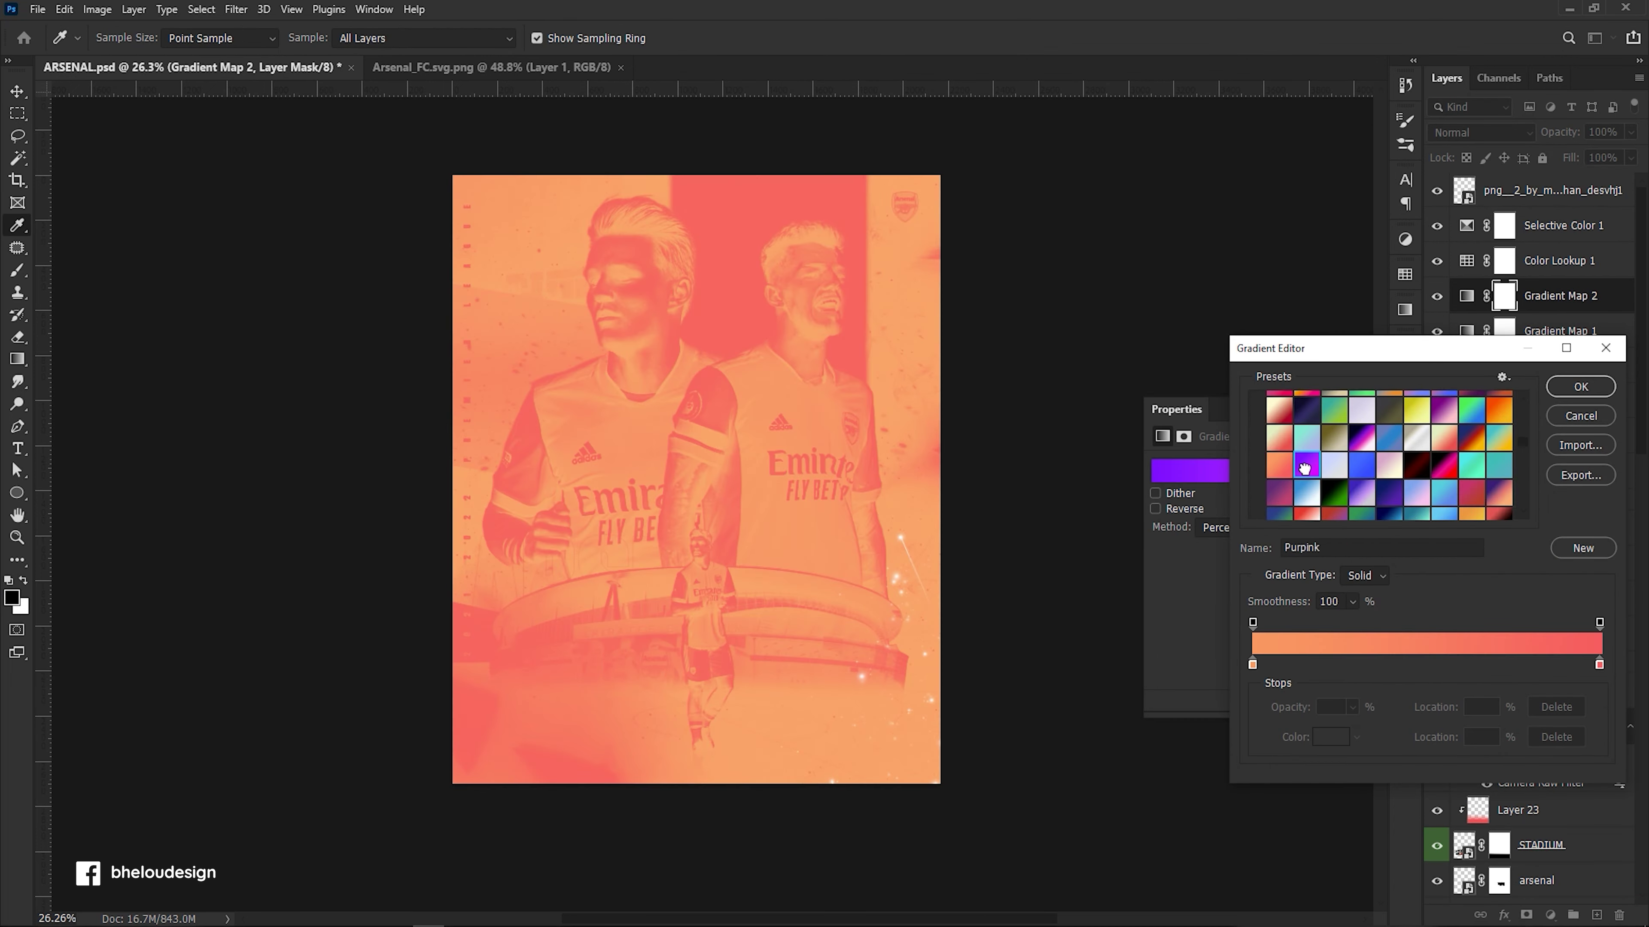
pyautogui.click(1427, 455)
pyautogui.click(1580, 387)
pyautogui.click(1462, 134)
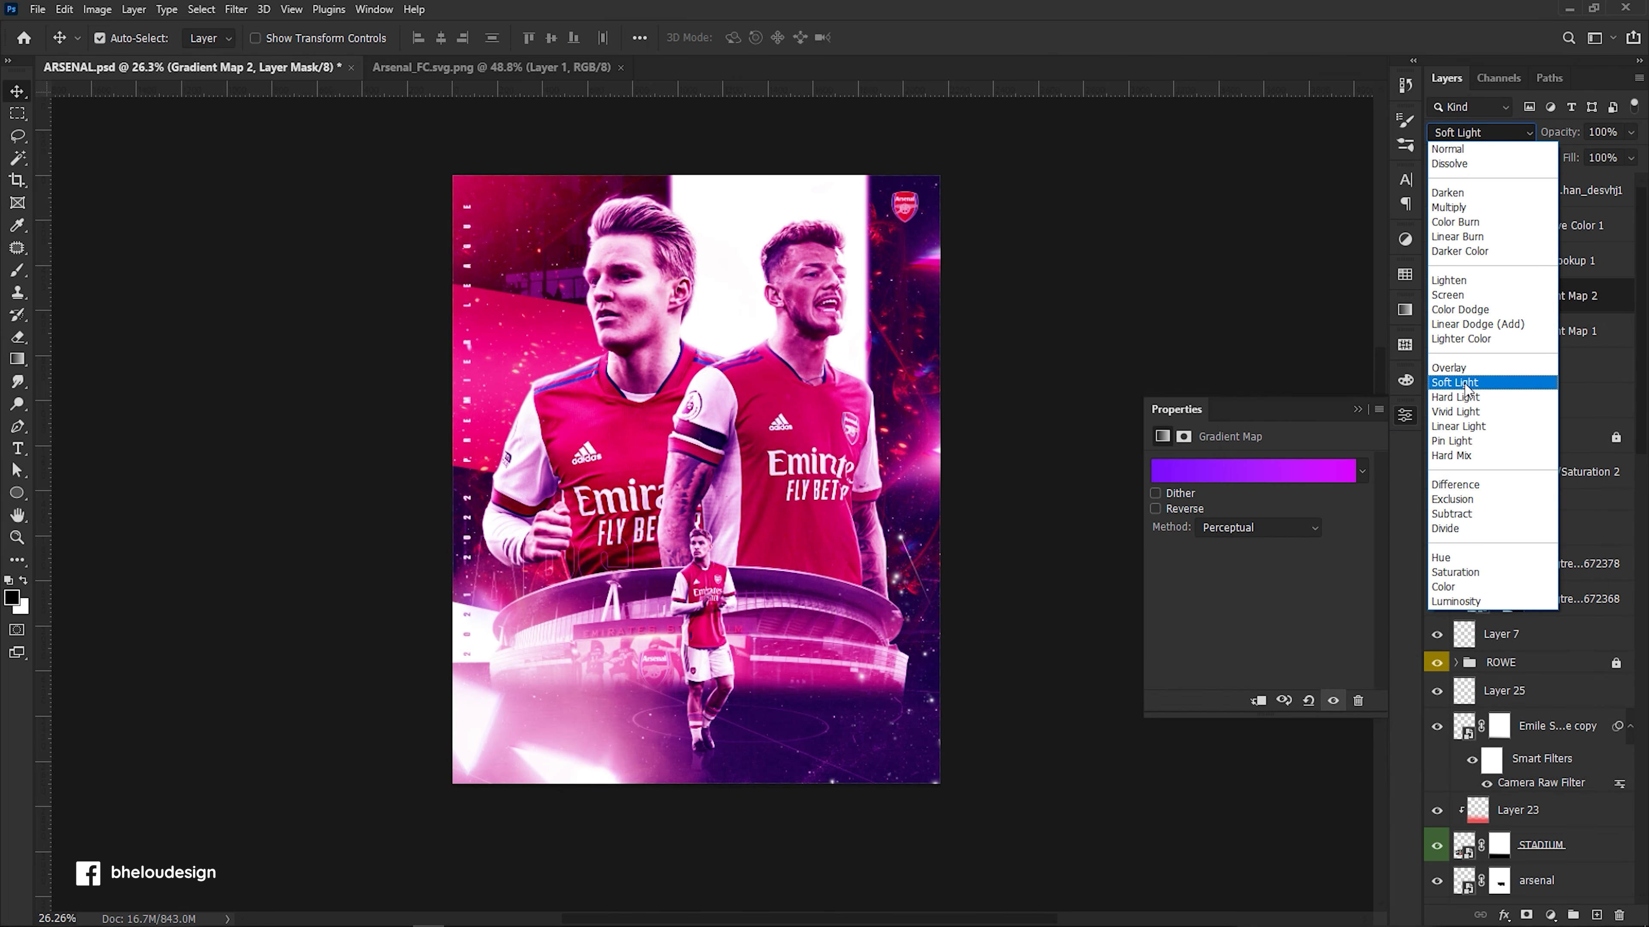
pyautogui.click(1466, 384)
pyautogui.moveTo(1598, 158); pyautogui.dragTo(1565, 159)
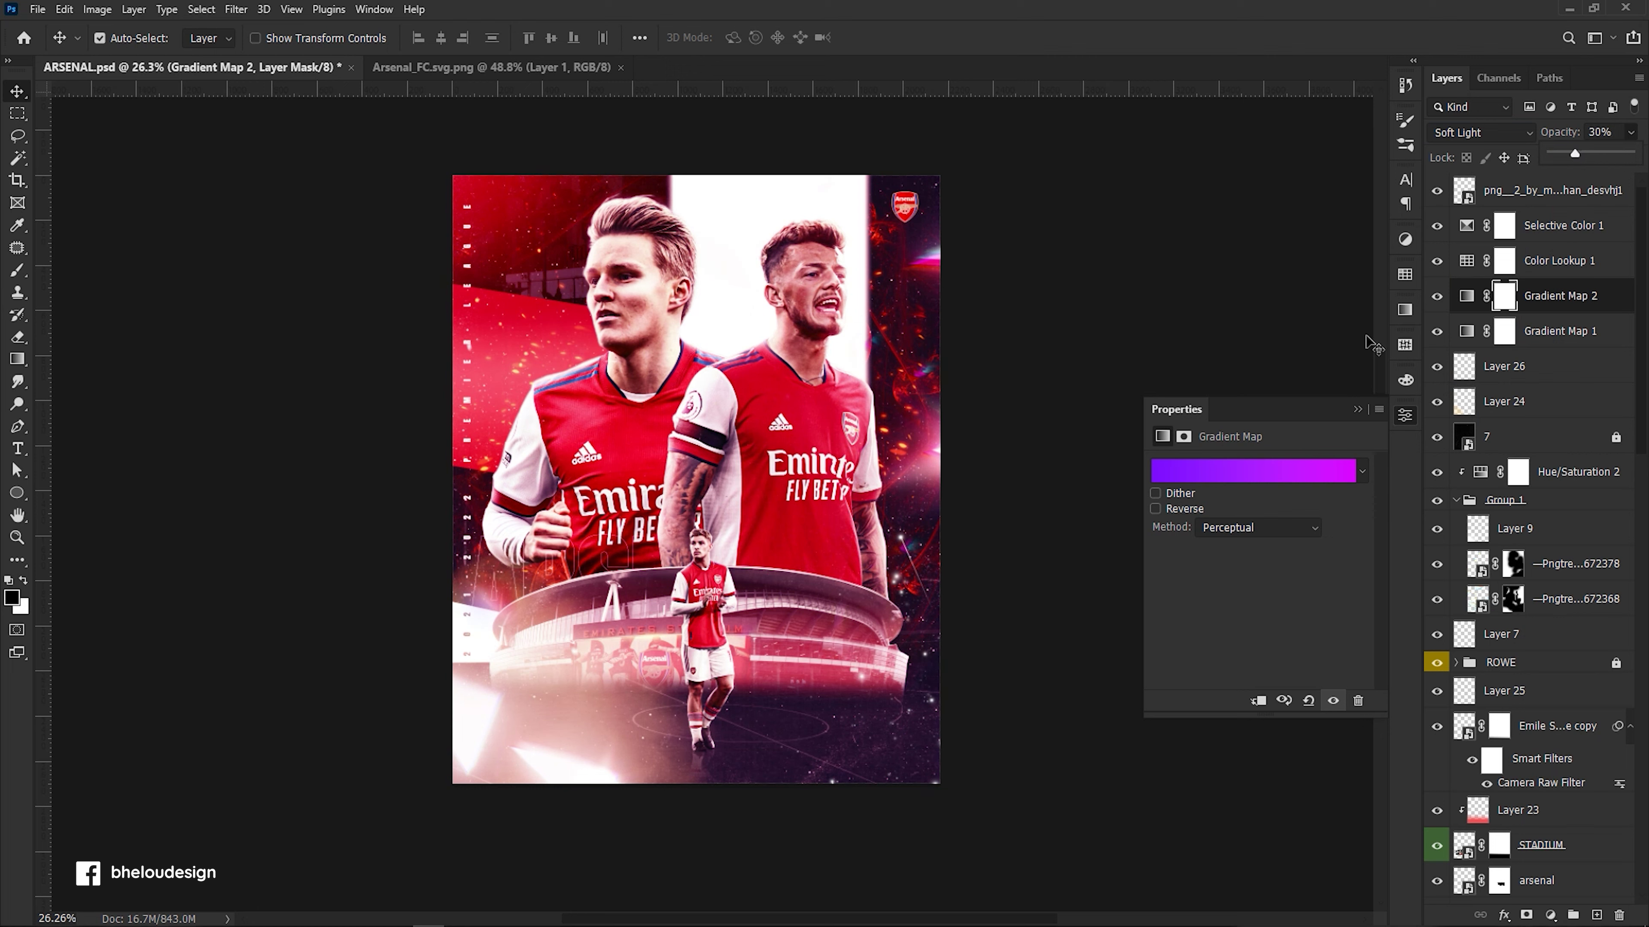
# Try Reds and 300Gradient presets like Red_05, Orange Coral and a pastel gradient.
pyautogui.click(1259, 473)
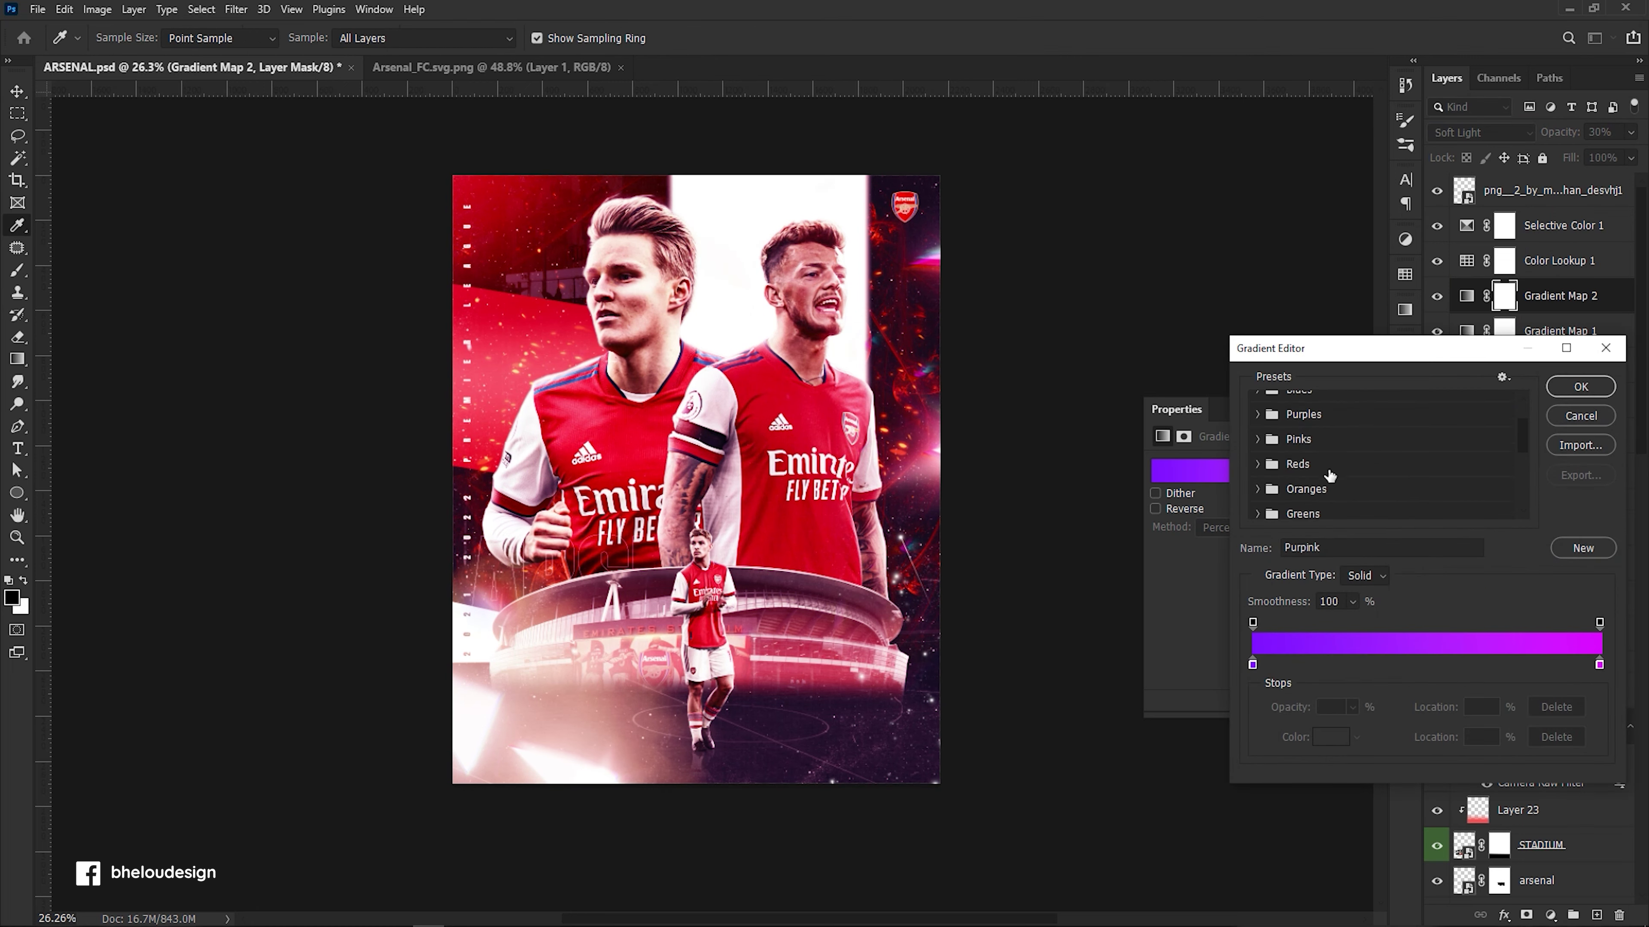
pyautogui.click(1257, 464)
pyautogui.click(1334, 422)
pyautogui.click(1388, 422)
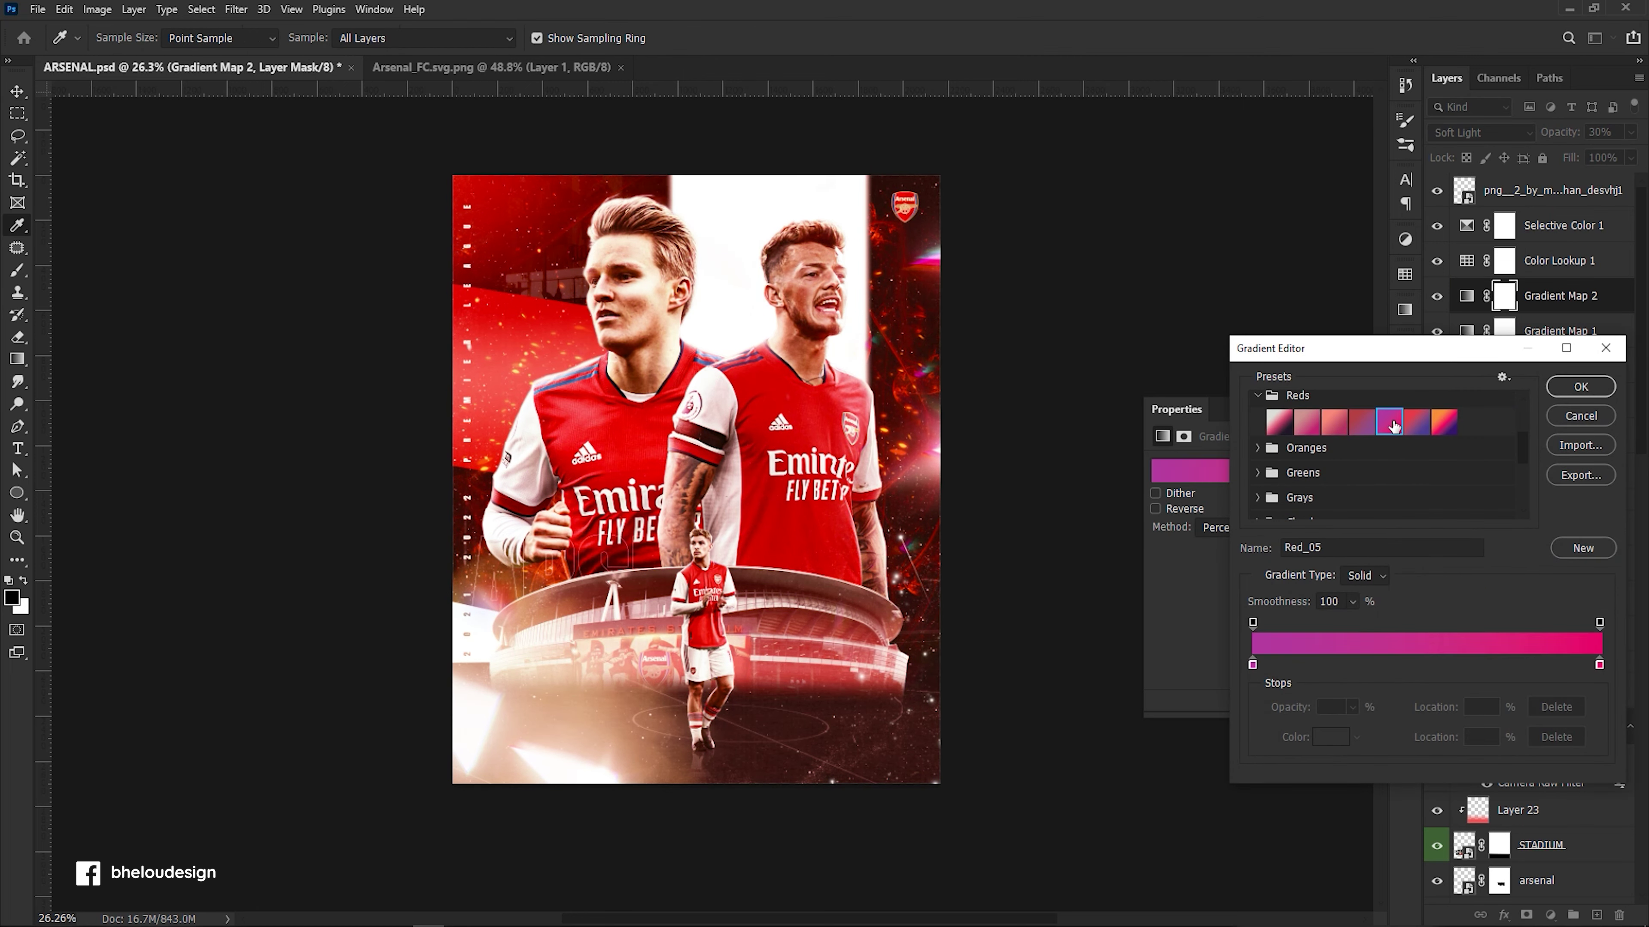
pyautogui.click(1259, 397)
pyautogui.scroll(-5, 1263, 480)
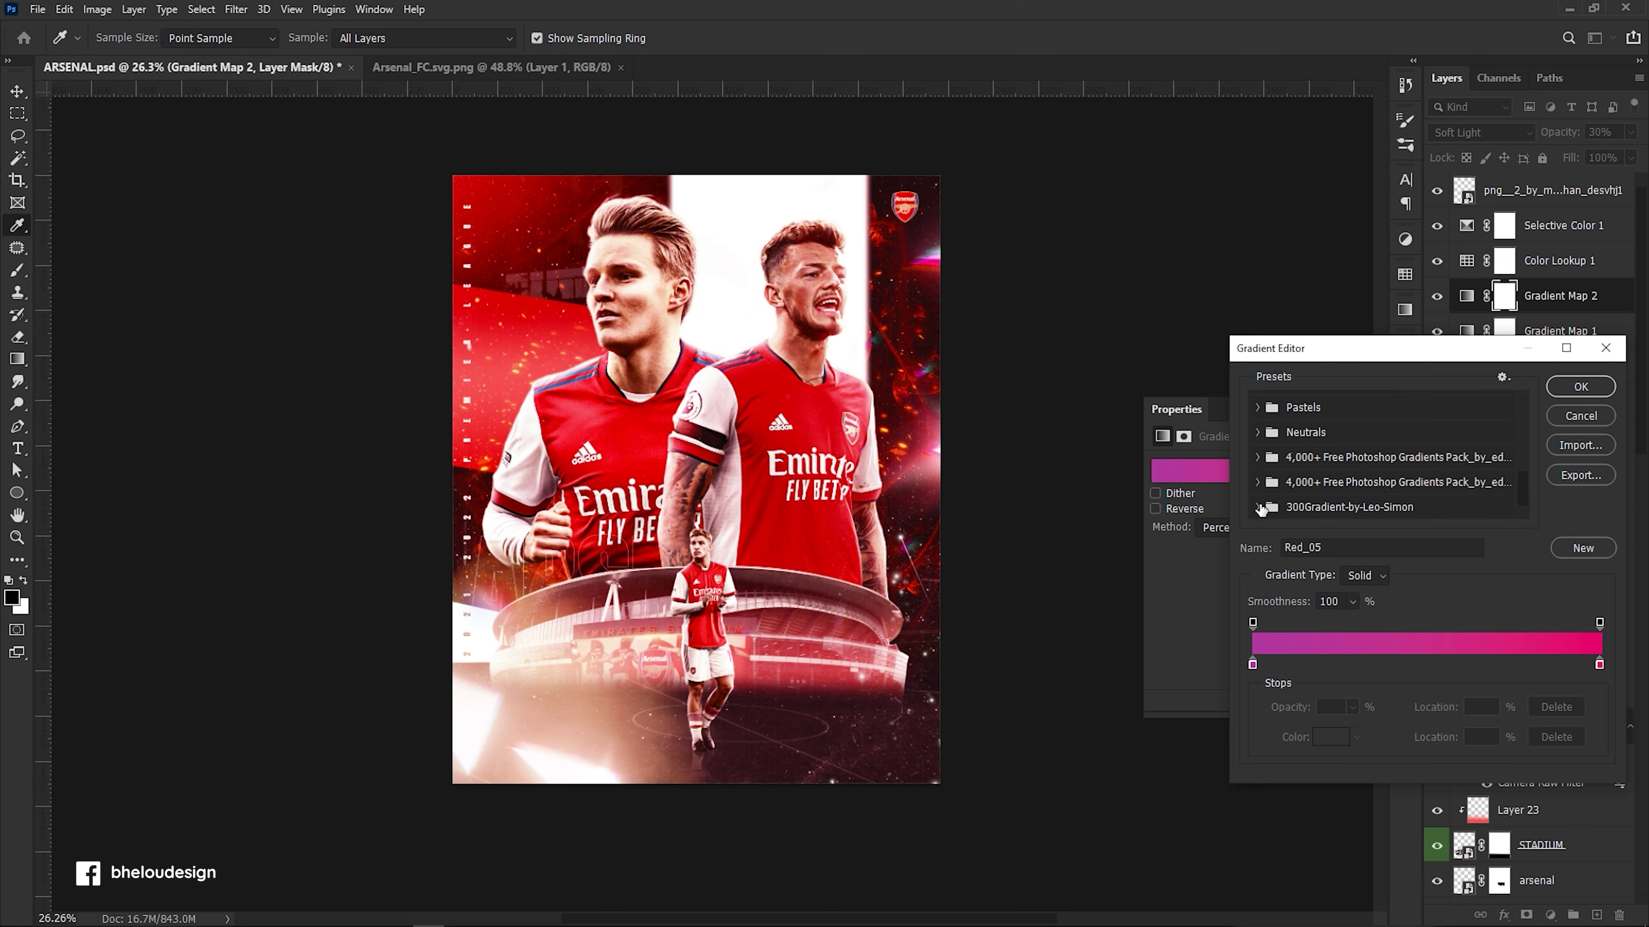
pyautogui.click(1259, 507)
pyautogui.click(1281, 466)
pyautogui.click(1329, 472)
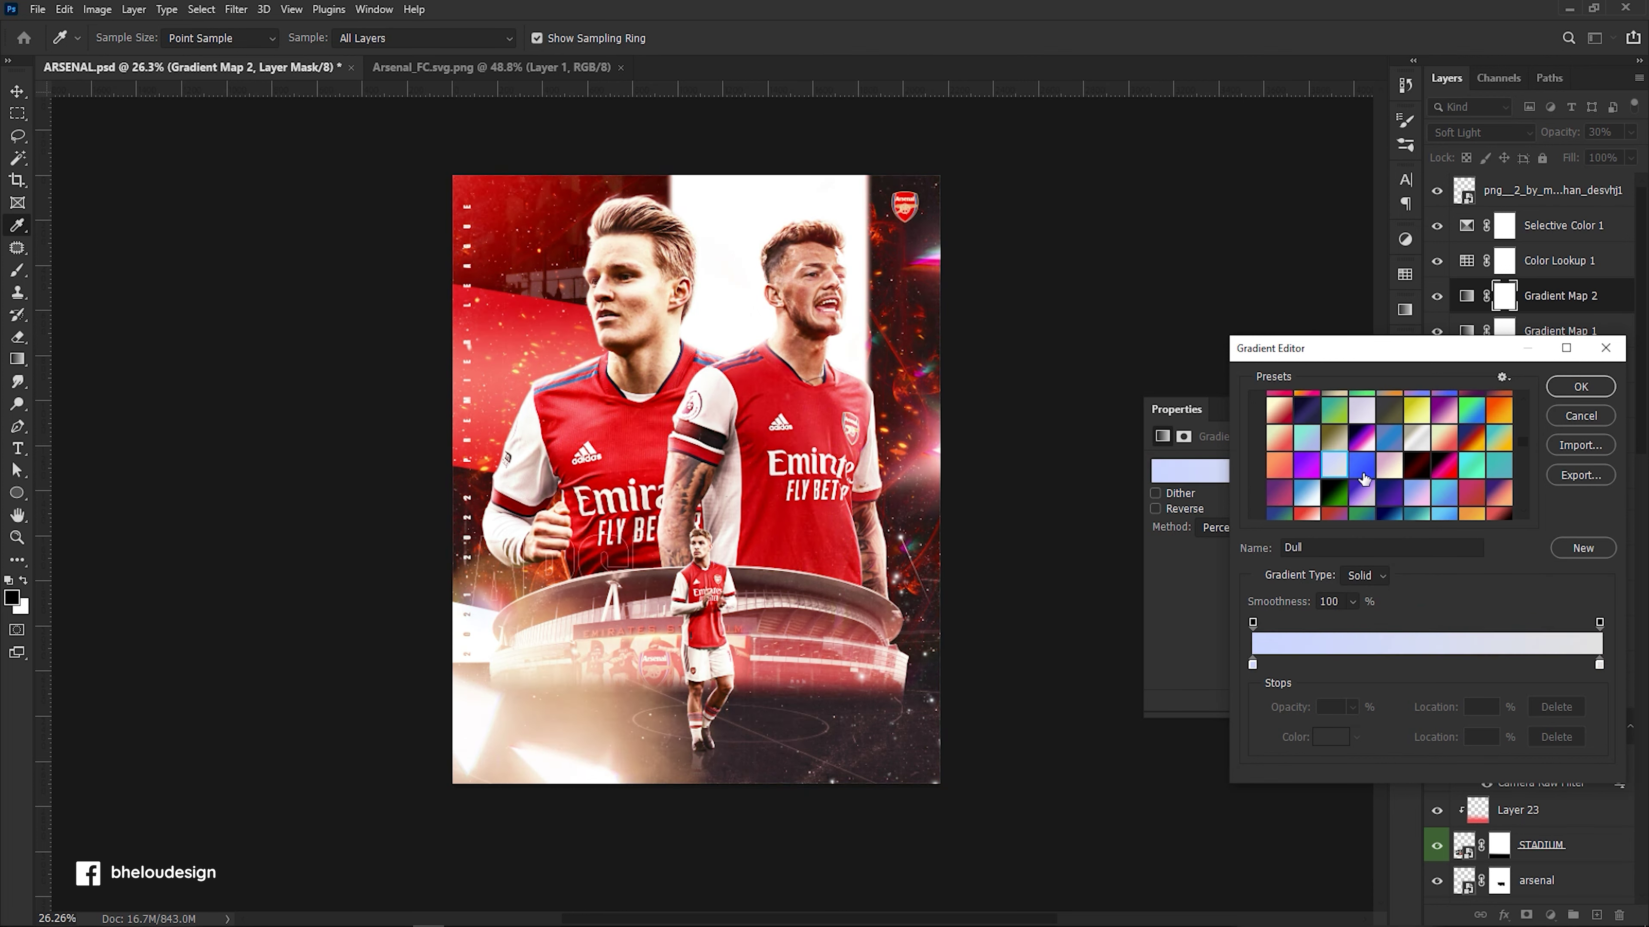
pyautogui.scroll(-2, 1361, 470)
pyautogui.scroll(-2, 1363, 477)
pyautogui.scroll(-2, 1364, 479)
pyautogui.scroll(-2, 1364, 479)
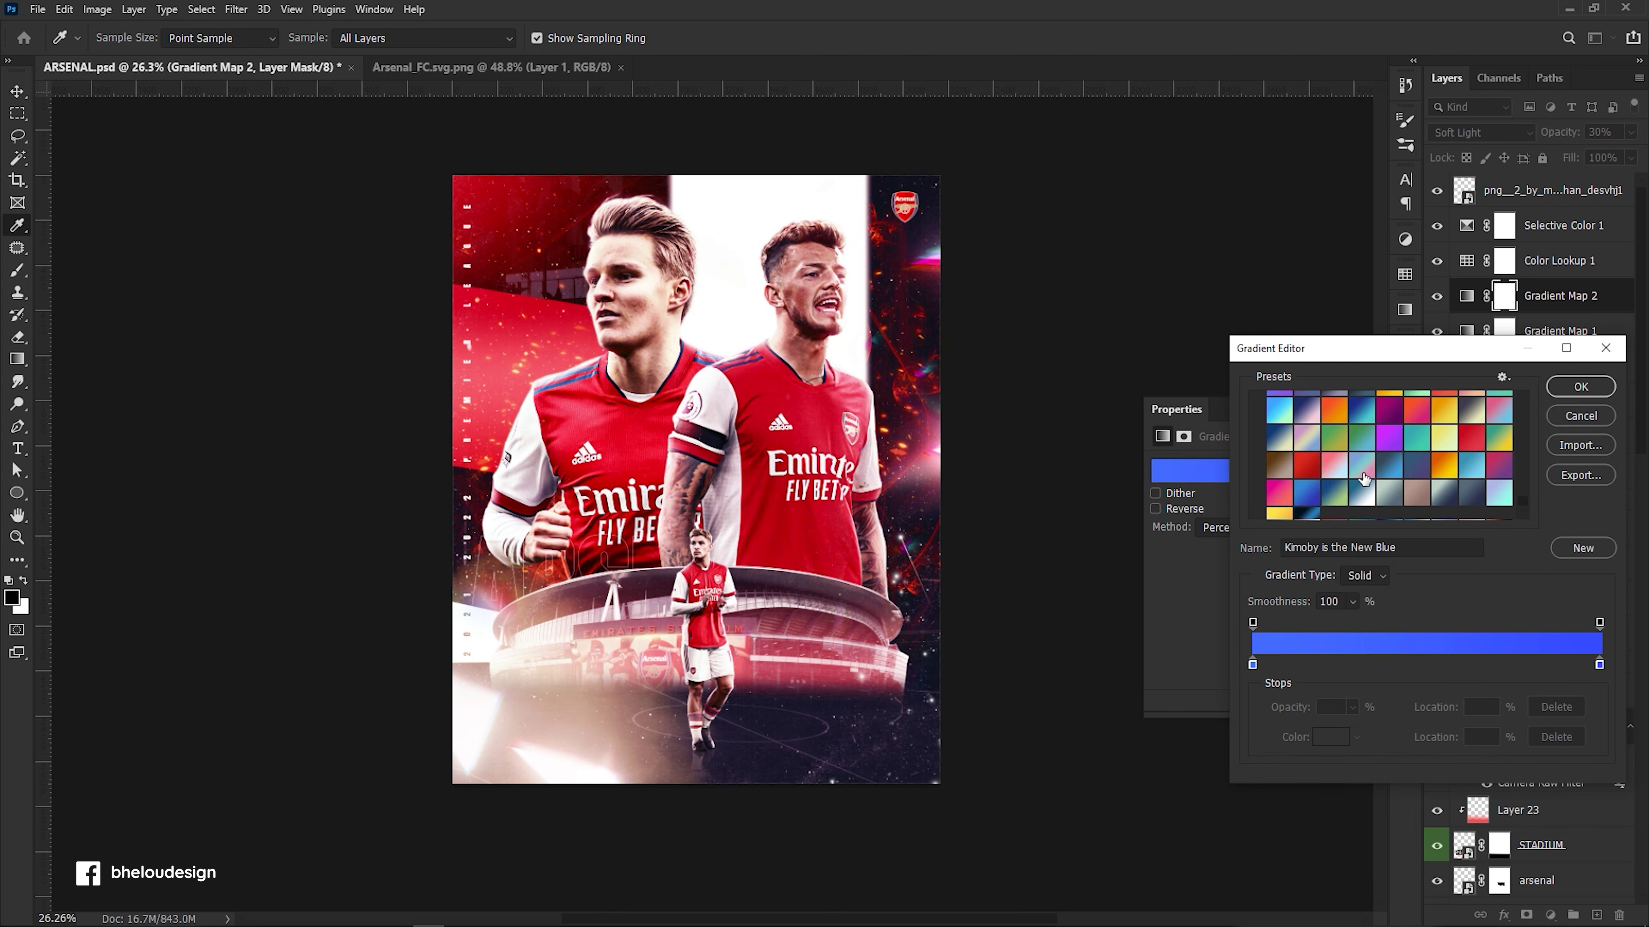
pyautogui.scroll(-1, 1364, 479)
# After trying Royal Blue + Petrol, Juicy Orange, Amethyst and Behongo, apply the Instagram gradient.
pyautogui.click(1363, 479)
pyautogui.click(1443, 478)
pyautogui.scroll(2, 1425, 455)
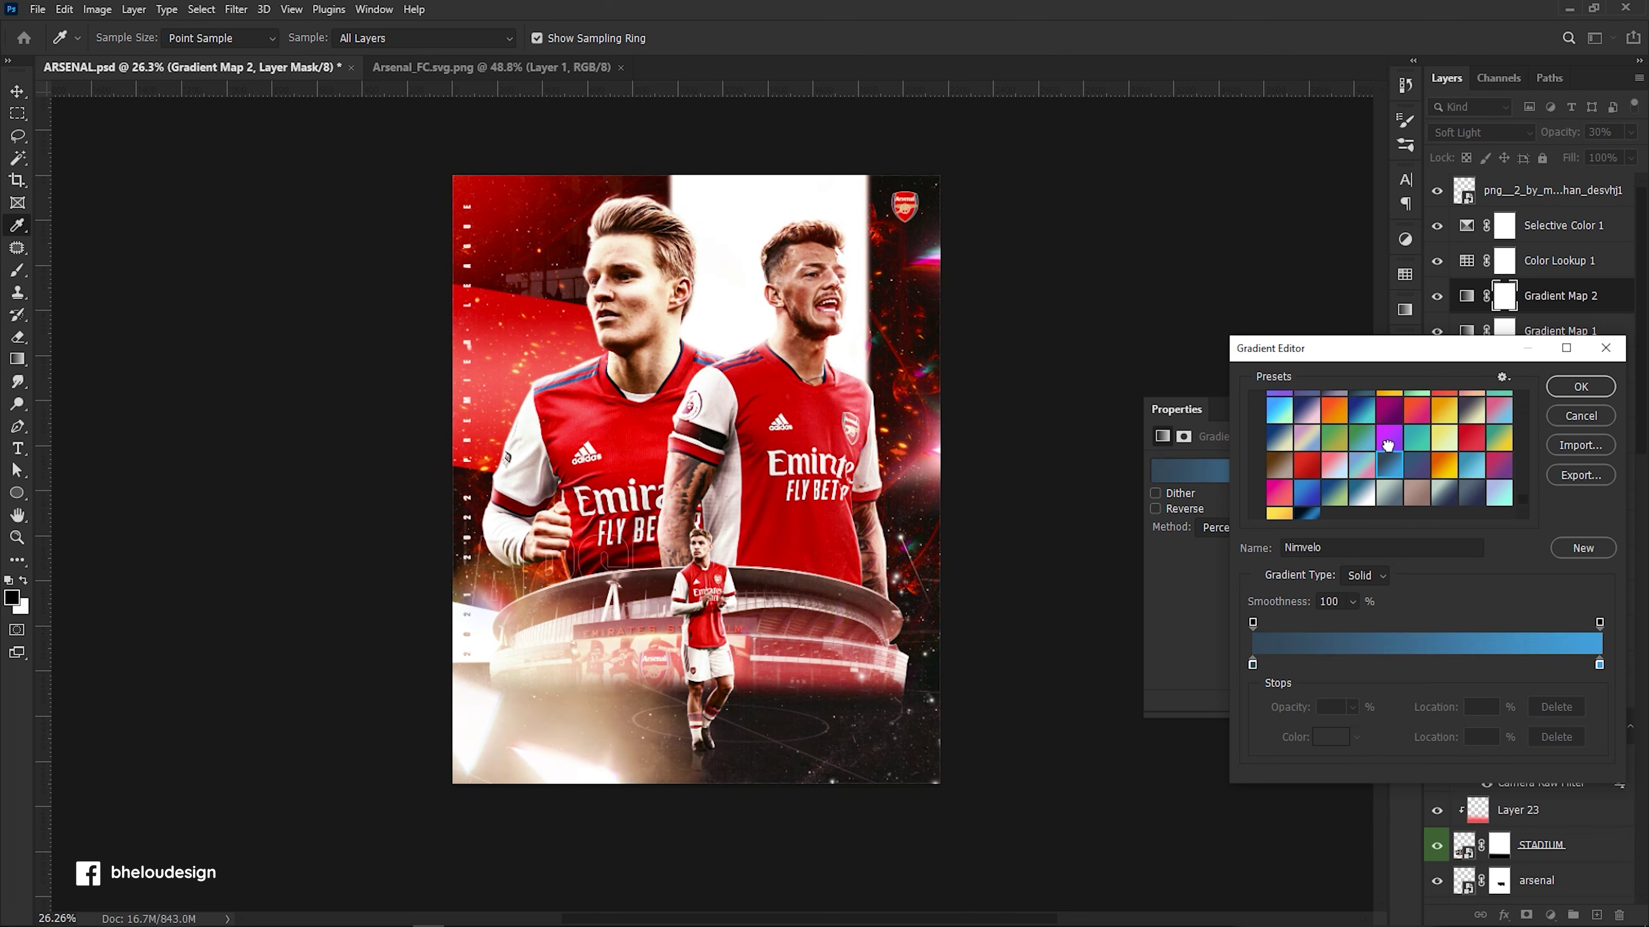
pyautogui.click(1389, 441)
pyautogui.click(1337, 442)
pyautogui.click(1394, 422)
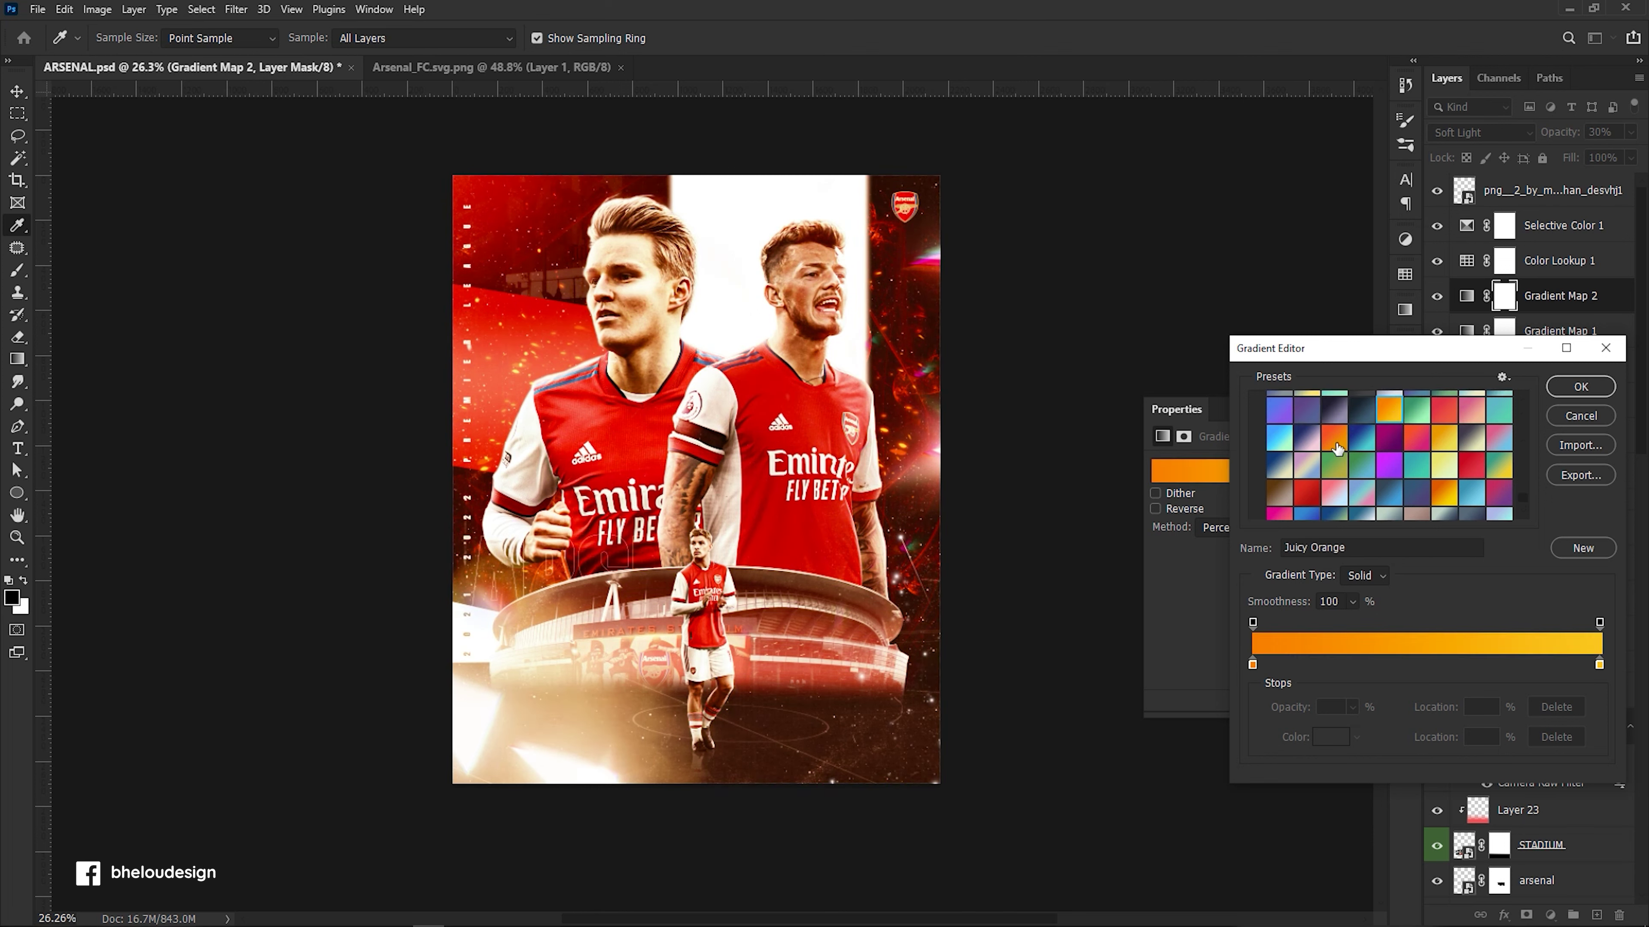
pyautogui.scroll(-2, 1338, 448)
pyautogui.click(1390, 435)
pyautogui.scroll(1, 1390, 433)
pyautogui.click(1415, 426)
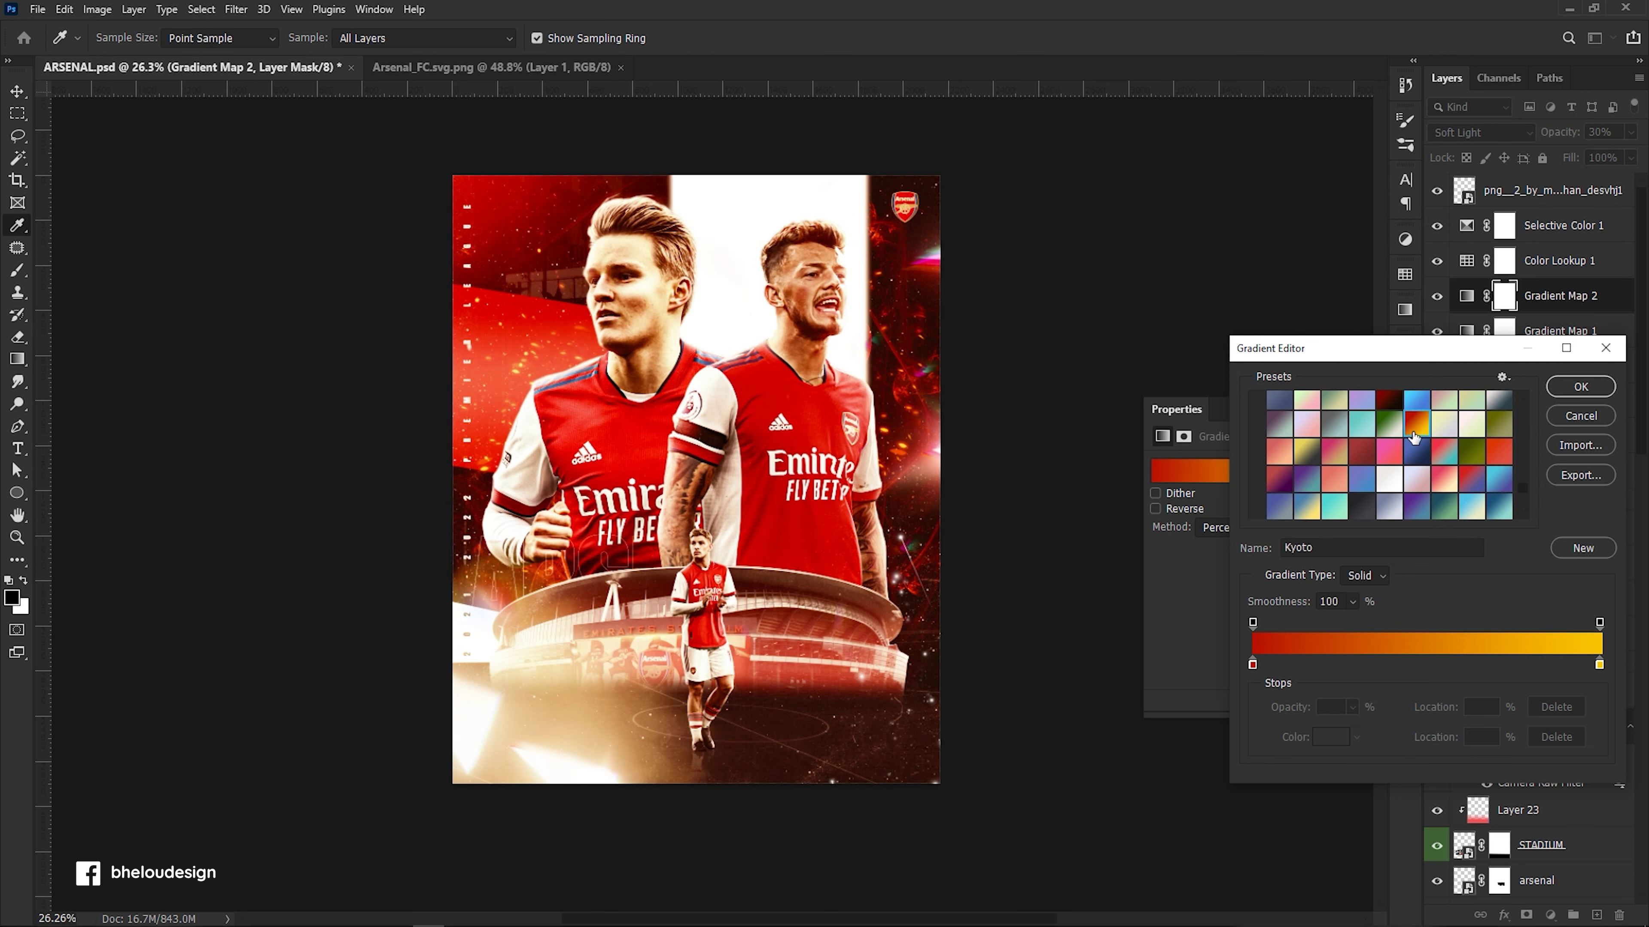
pyautogui.scroll(-1, 1420, 435)
pyautogui.click(1444, 436)
pyautogui.scroll(-1, 1444, 436)
pyautogui.scroll(-1, 1461, 439)
pyautogui.click(1472, 439)
pyautogui.click(1371, 442)
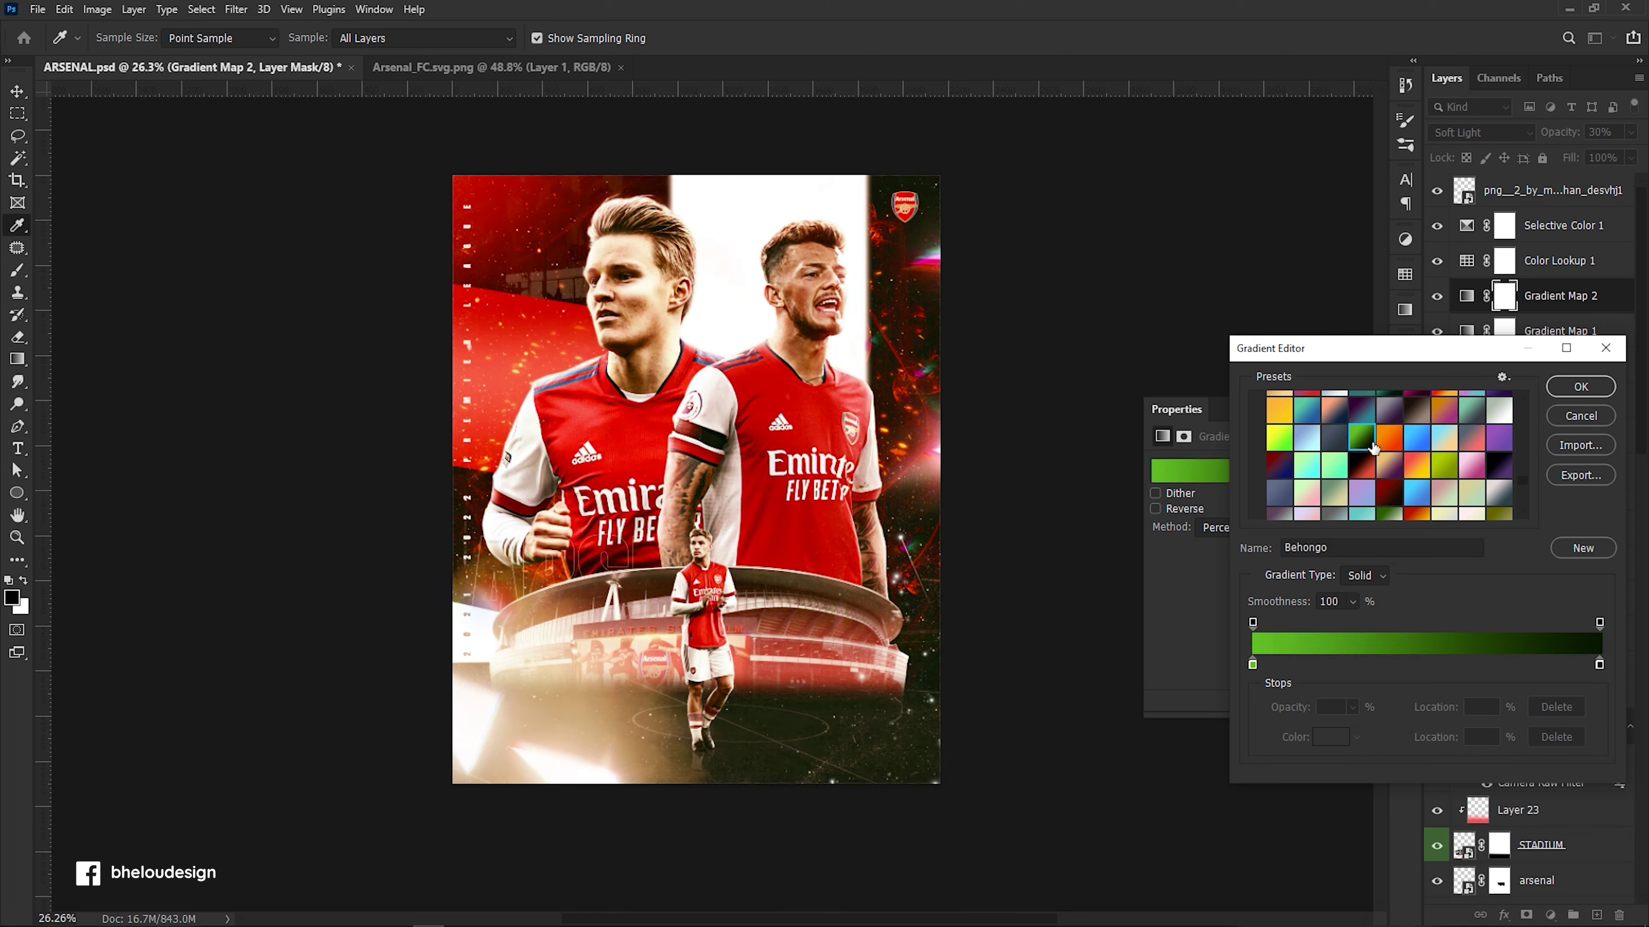
pyautogui.scroll(1, 1473, 440)
pyautogui.click(1446, 429)
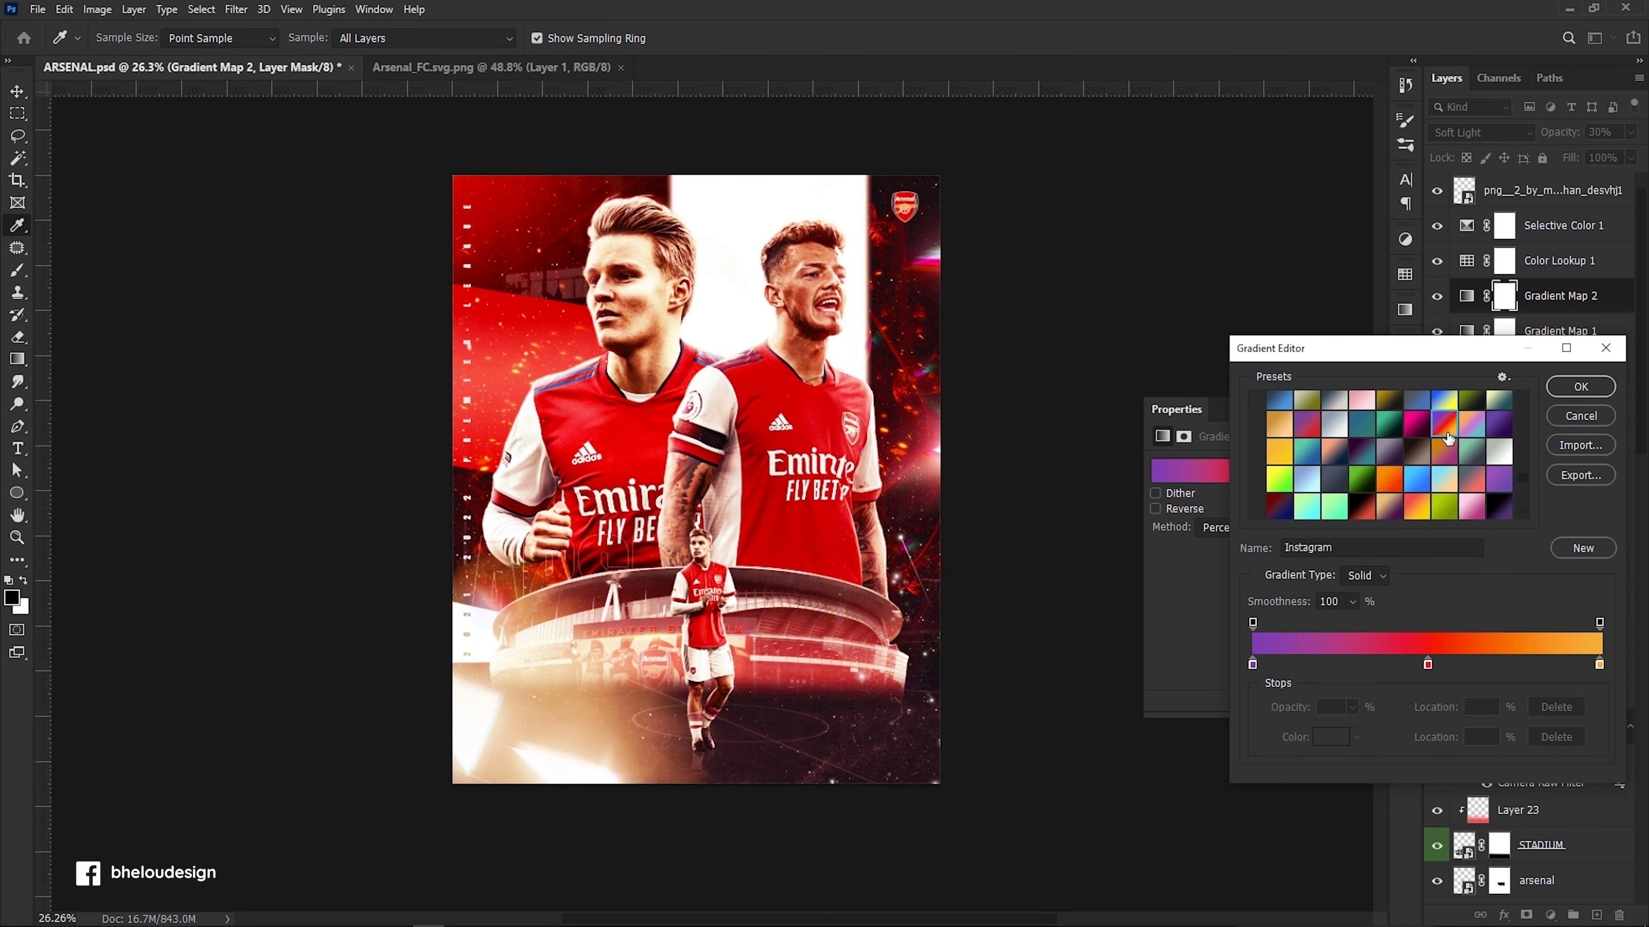
pyautogui.click(1580, 386)
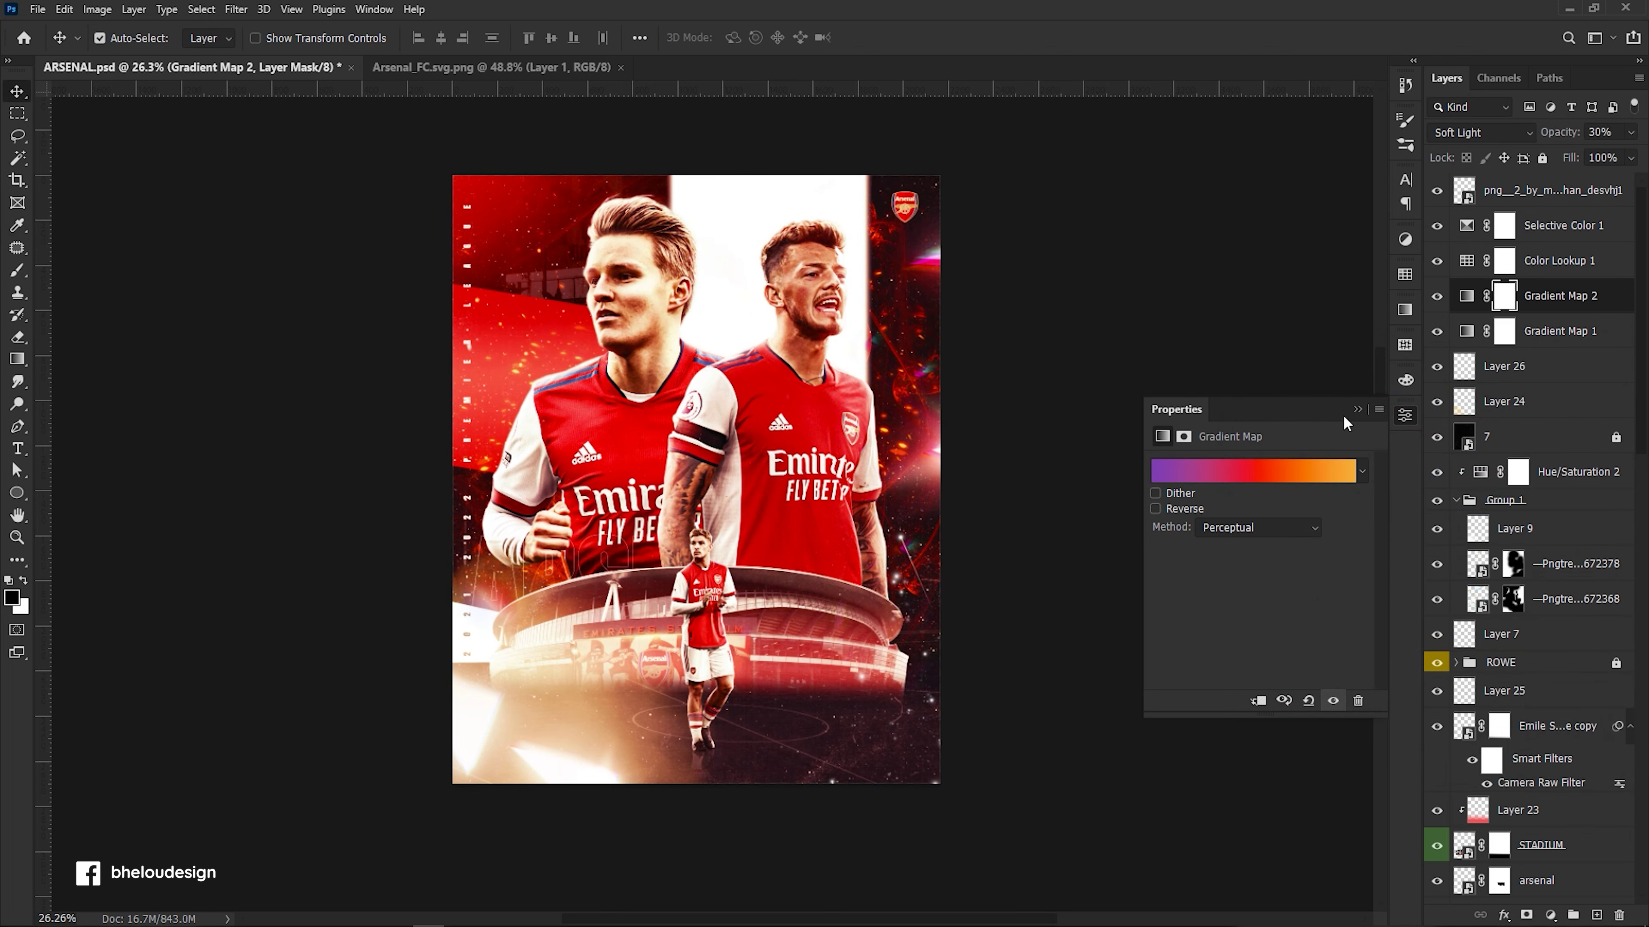
# Set Gradient Map 2's opacity to about 37% and hide Selective Color 1 to compare.
pyautogui.click(1370, 404)
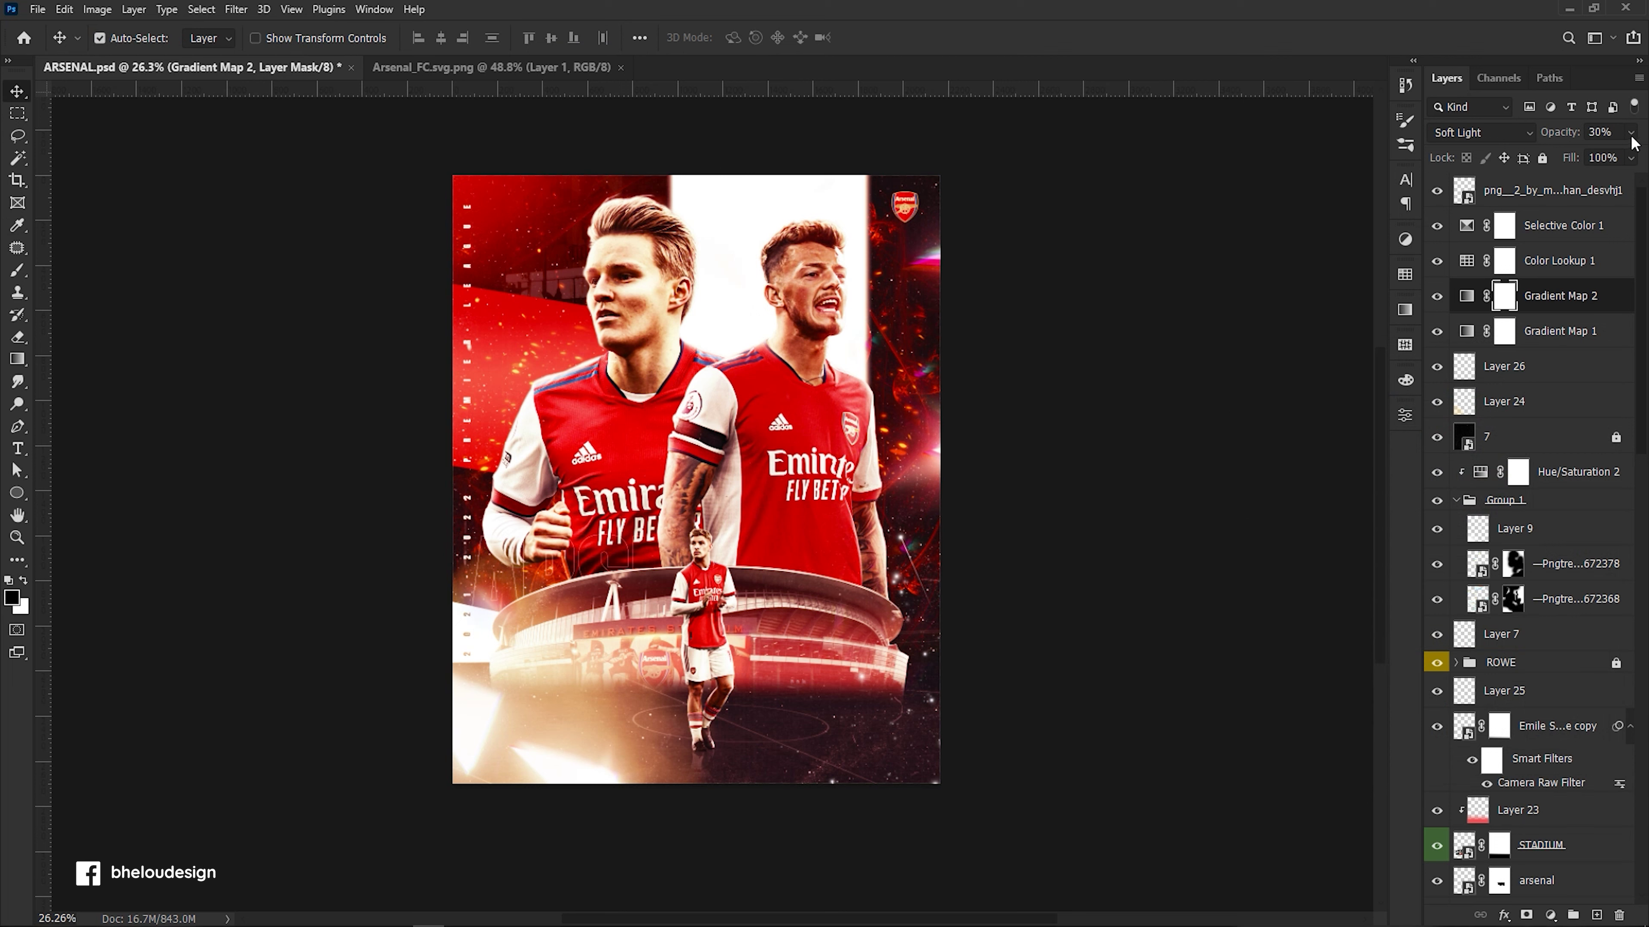
pyautogui.moveTo(1596, 160)
pyautogui.mouseDown()
pyautogui.moveTo(1621, 160)
pyautogui.moveTo(1576, 165)
pyautogui.mouseUp()
pyautogui.moveTo(1592, 154); pyautogui.dragTo(1594, 153)
pyautogui.scroll(3, 575, 745)
pyautogui.scroll(2, 575, 745)
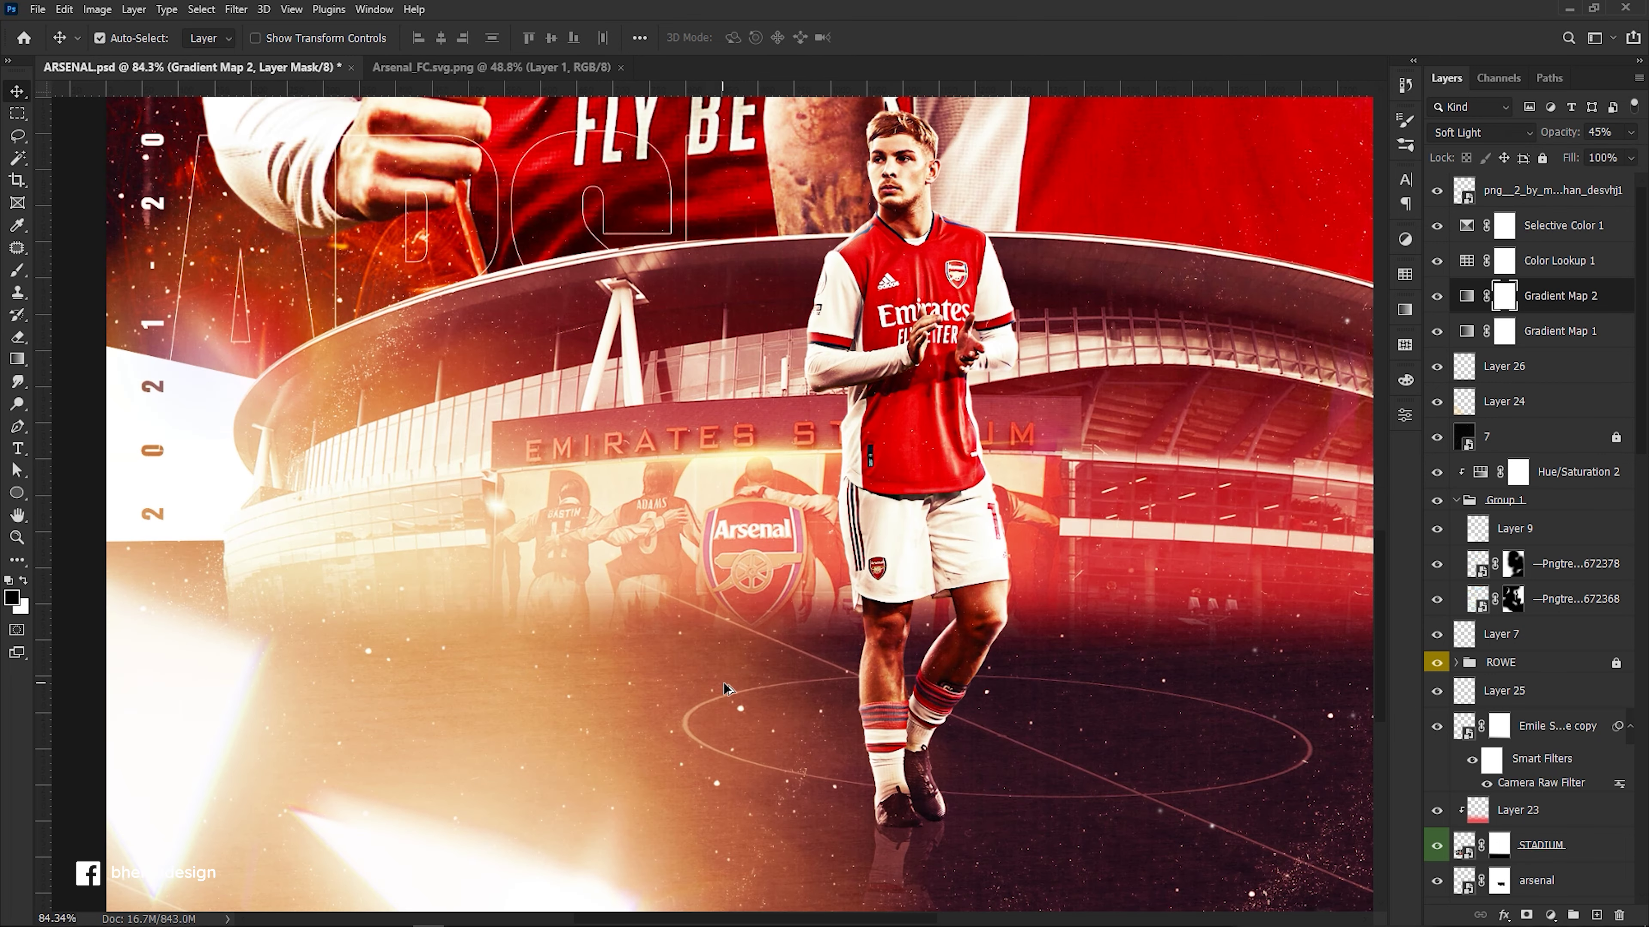
pyautogui.scroll(-4, 649, 715)
pyautogui.scroll(1, 755, 677)
pyautogui.scroll(-1, 752, 675)
pyautogui.scroll(-1, 751, 675)
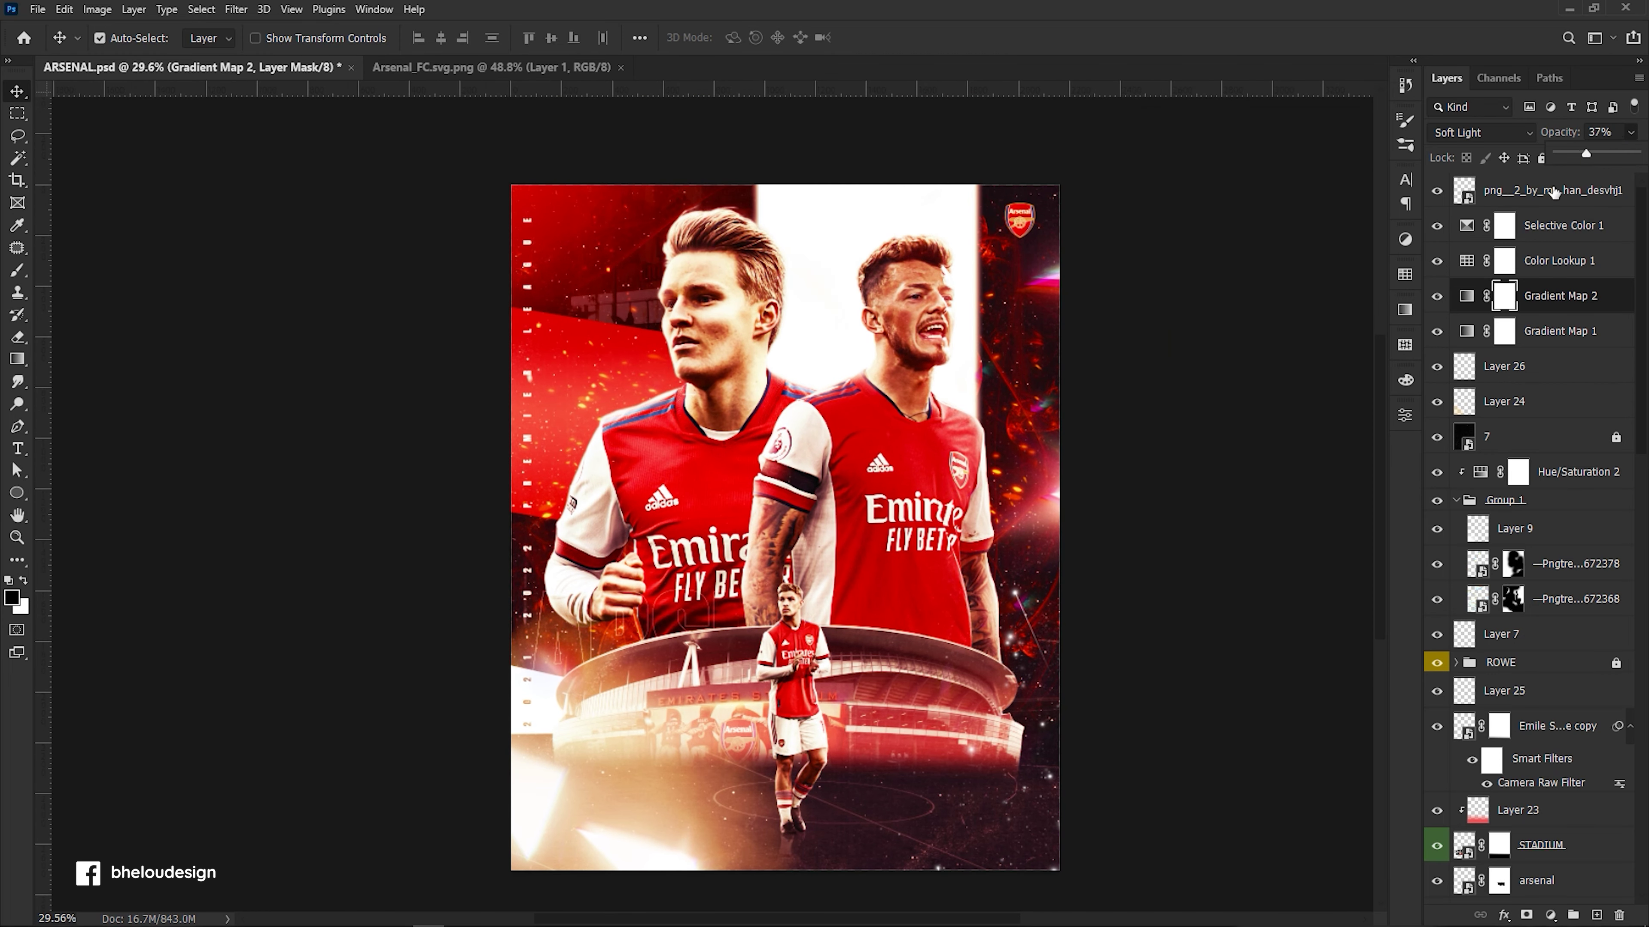
pyautogui.click(1462, 226)
# Turn Selective Color 1 back on and try the FoggyNight.3DL LUT on Color Lookup 1.
pyautogui.click(1437, 225)
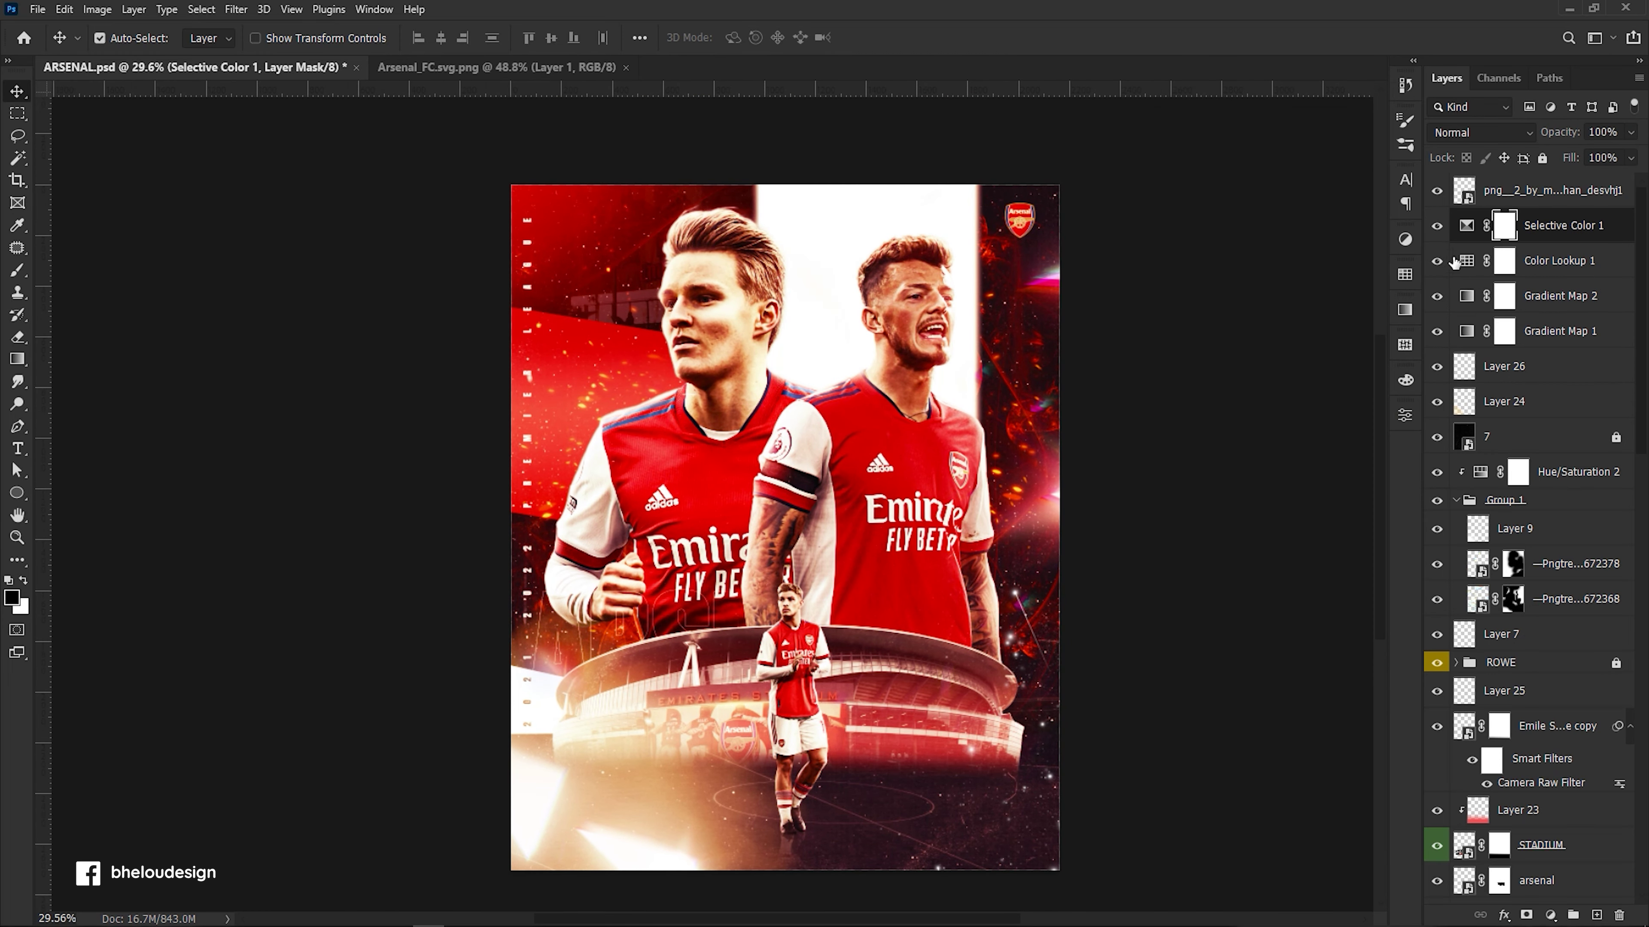
pyautogui.click(1463, 263)
pyautogui.click(1406, 415)
pyautogui.click(1292, 466)
pyautogui.click(1298, 413)
pyautogui.click(1289, 468)
pyautogui.click(1301, 468)
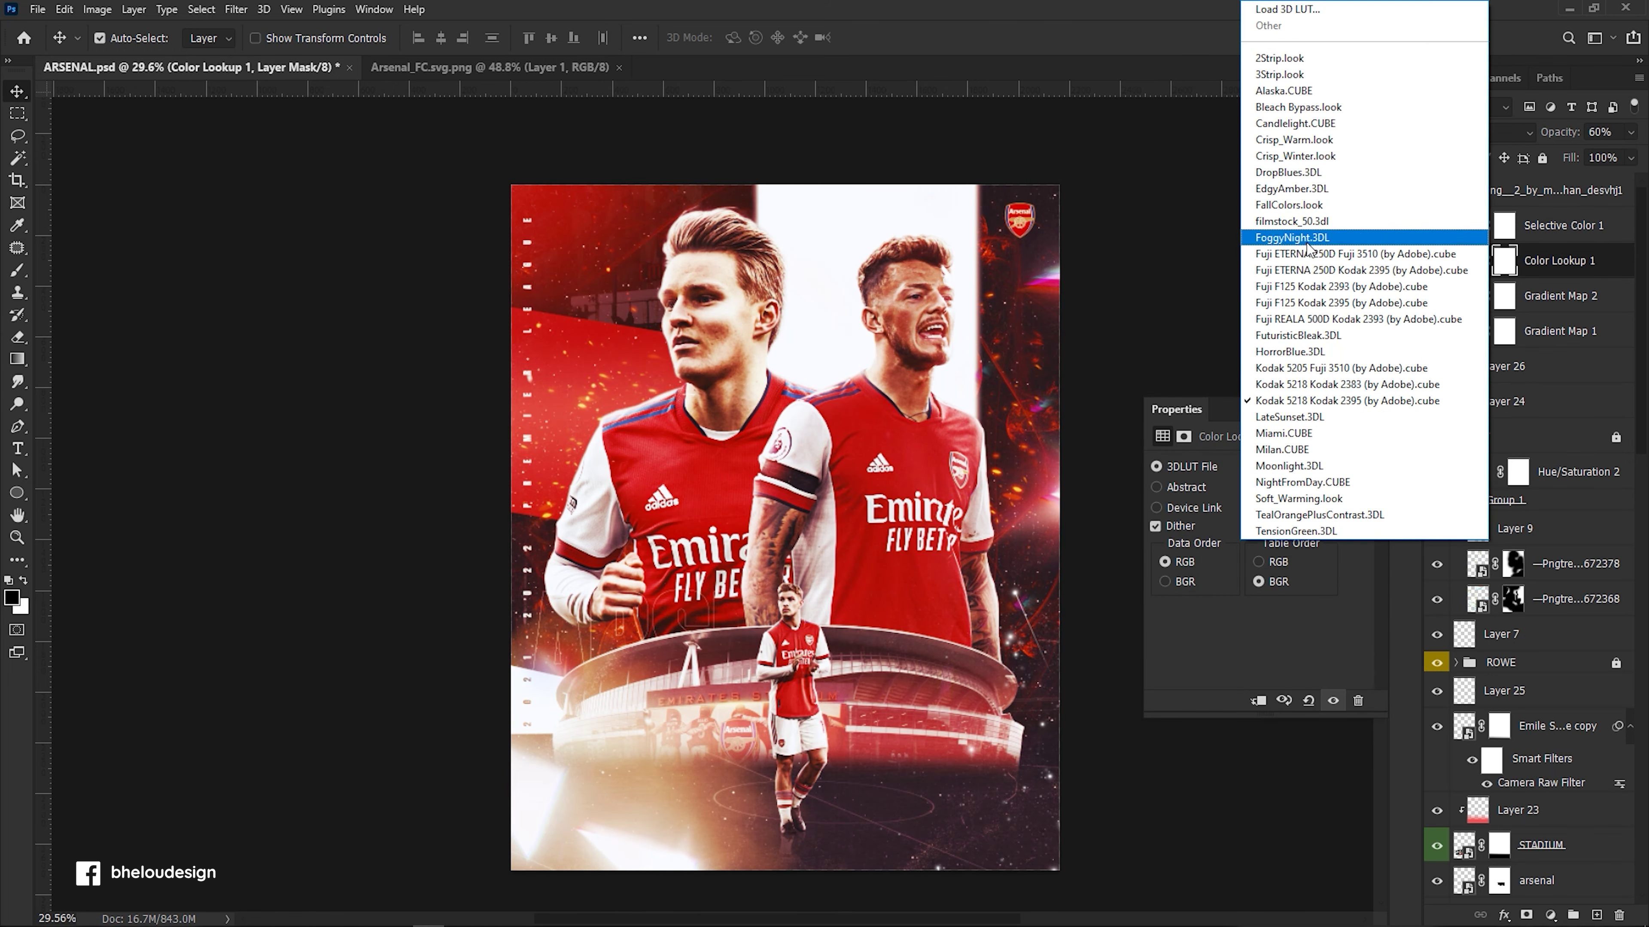
pyautogui.click(1292, 266)
# Try the FallColors.look, Milan.CUBE and Fuji F125 Kodak 2393 LUTs on the poster.
pyautogui.click(1289, 465)
pyautogui.click(1288, 221)
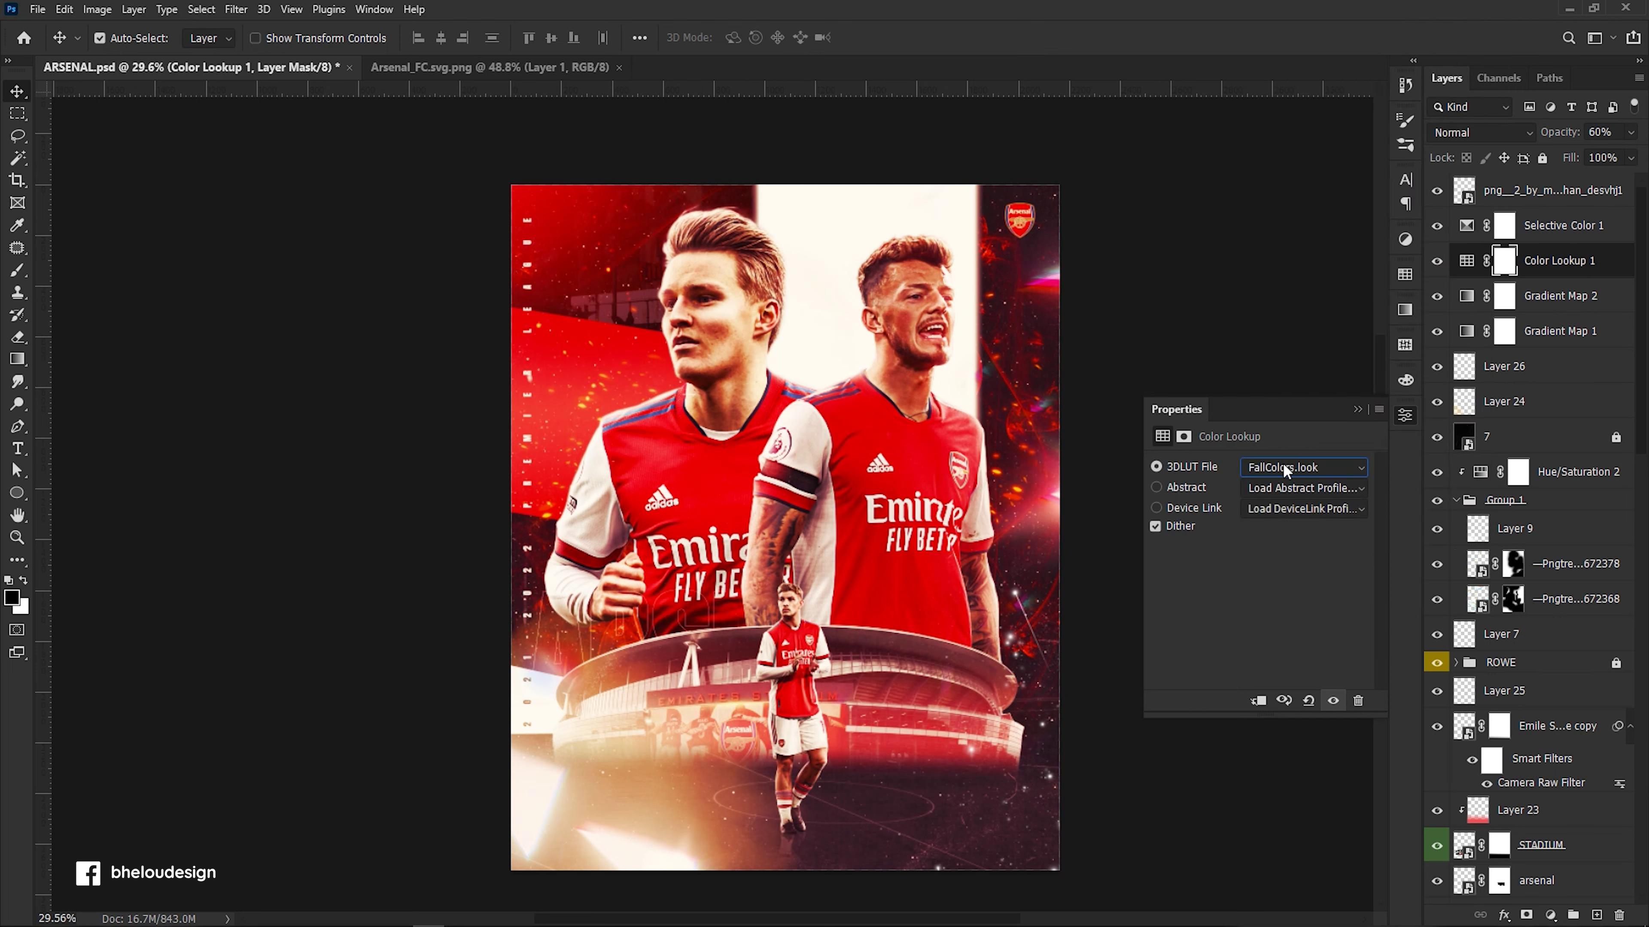
pyautogui.click(1283, 463)
pyautogui.click(1324, 450)
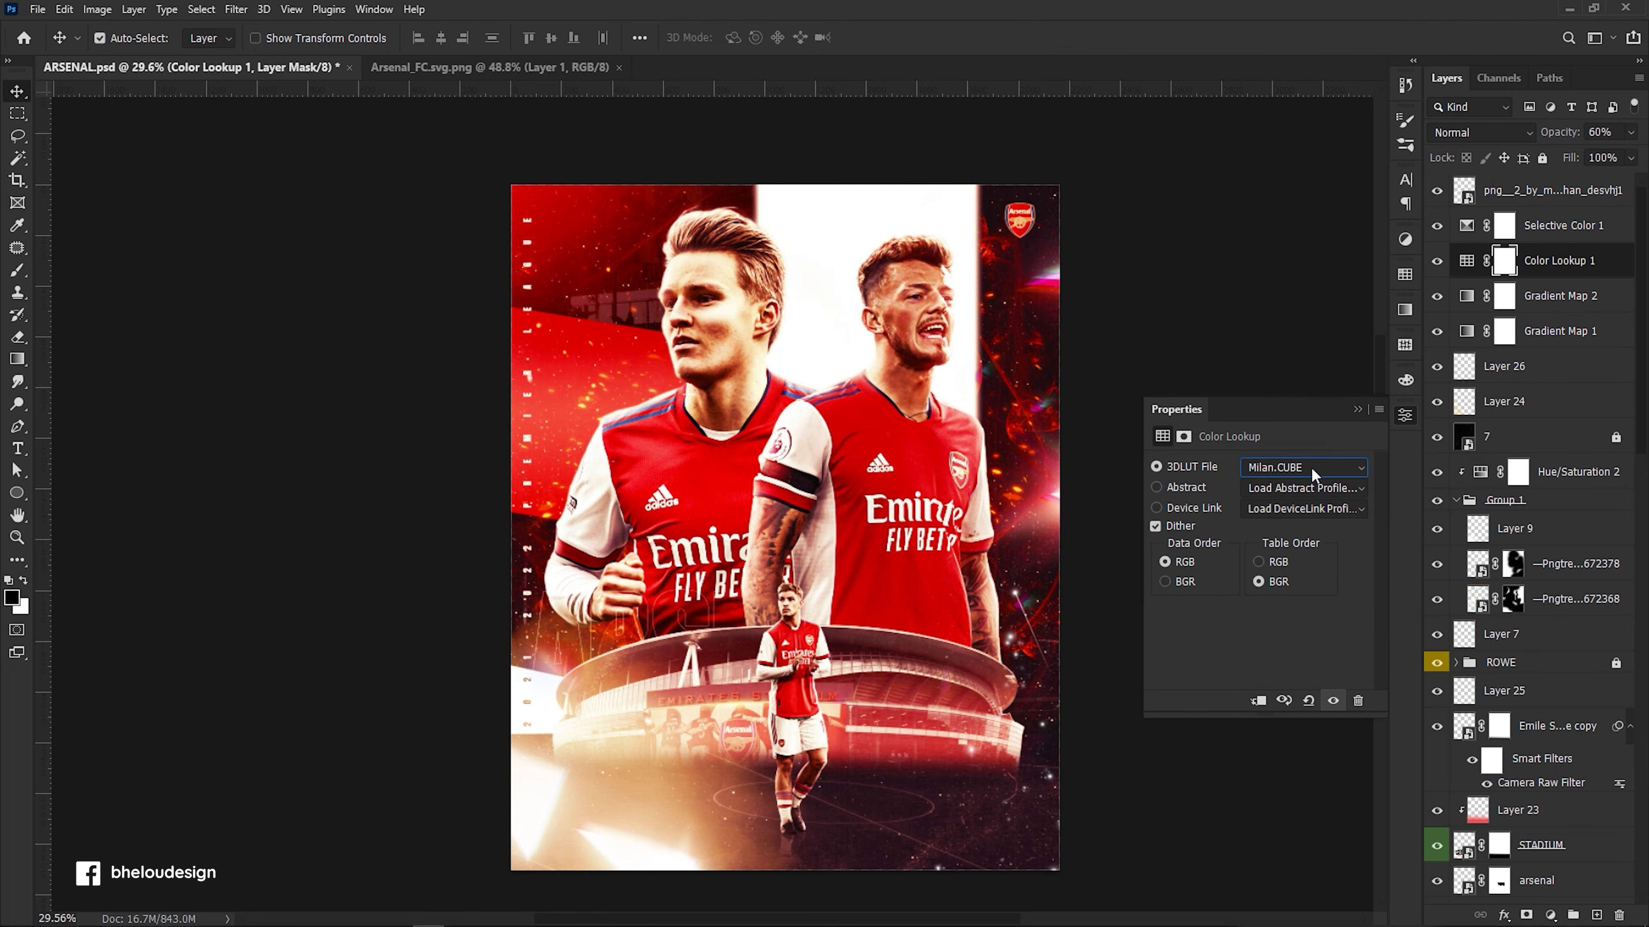
pyautogui.click(1303, 467)
pyautogui.click(1296, 267)
pyautogui.click(1304, 467)
pyautogui.click(1323, 300)
# Compare the Fuji ETERNA 250D Kodak 2395 and Kodak 5218 film LUTs.
pyautogui.click(1314, 466)
pyautogui.click(1345, 285)
pyautogui.click(1292, 468)
pyautogui.click(1339, 270)
pyautogui.click(1290, 473)
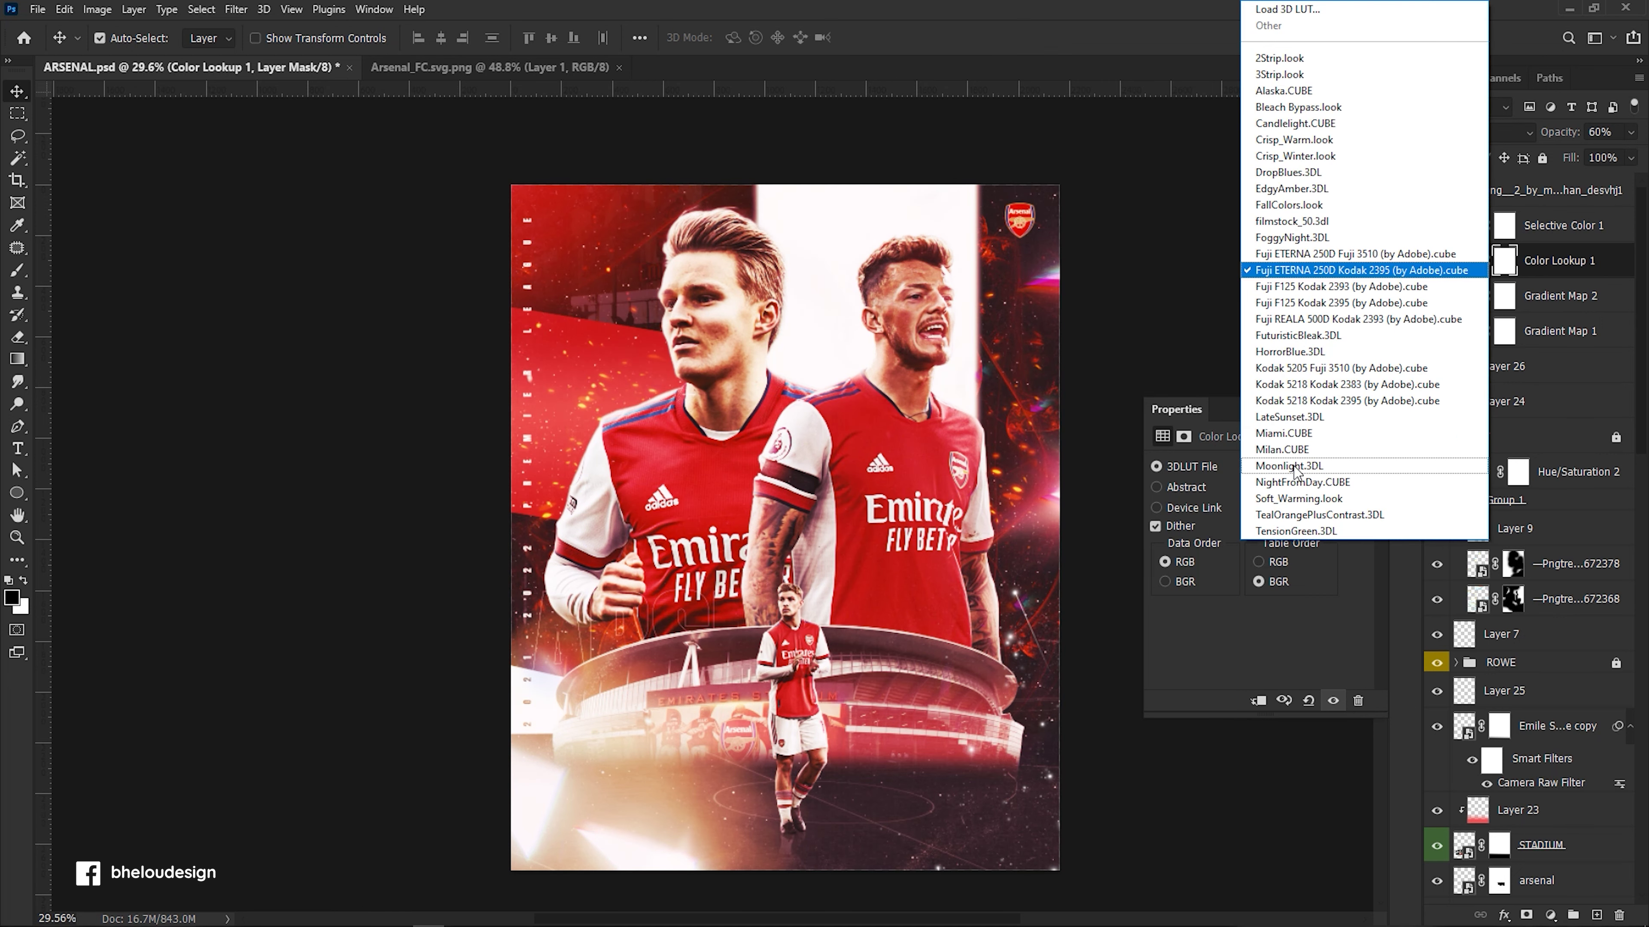
pyautogui.click(1327, 376)
pyautogui.click(1318, 466)
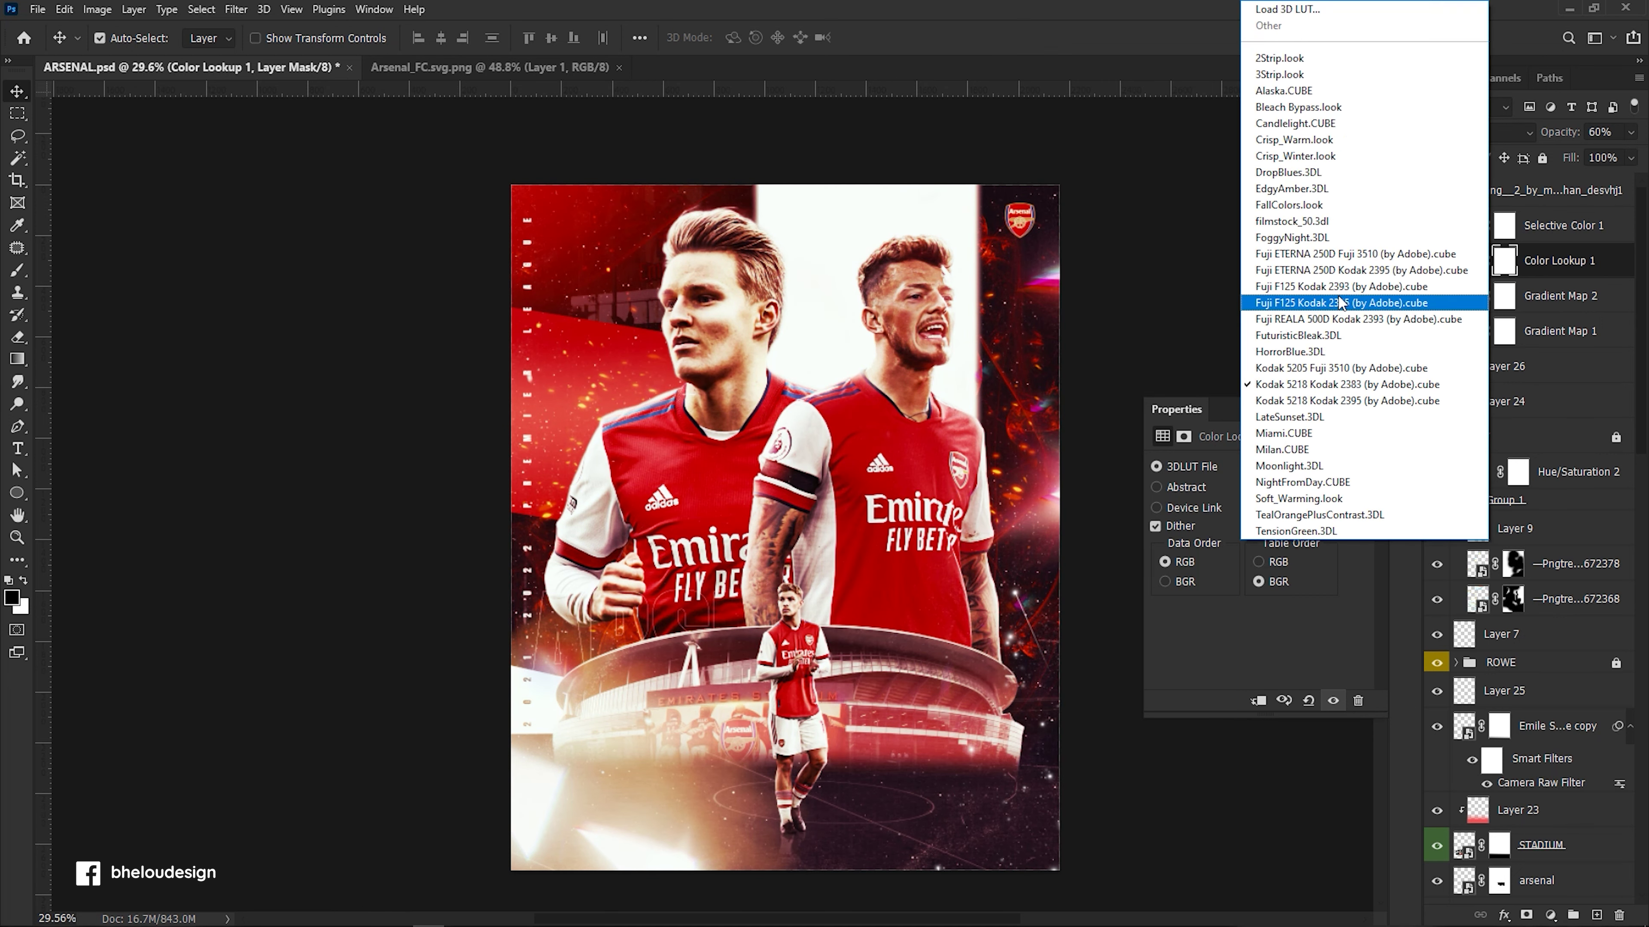
pyautogui.click(1345, 271)
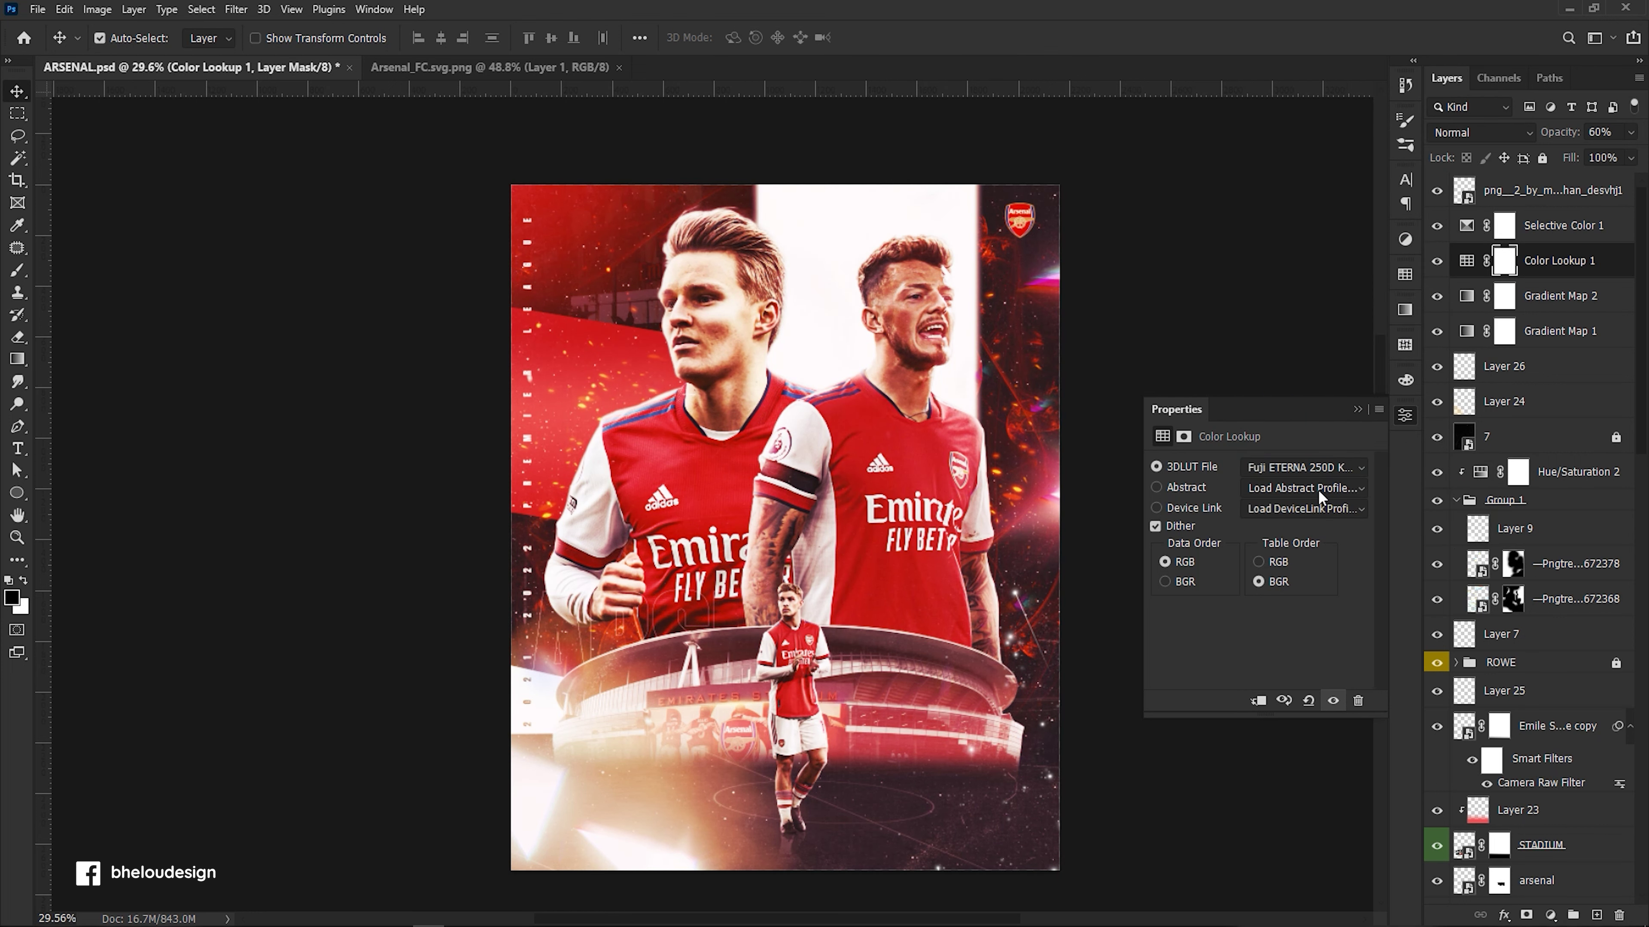
# Try the Milan and Miami CUBE looks, then settle on Kodak 5218 at 76% opacity.
pyautogui.scroll(-1, 912, 486)
pyautogui.scroll(-1, 912, 485)
pyautogui.click(1282, 468)
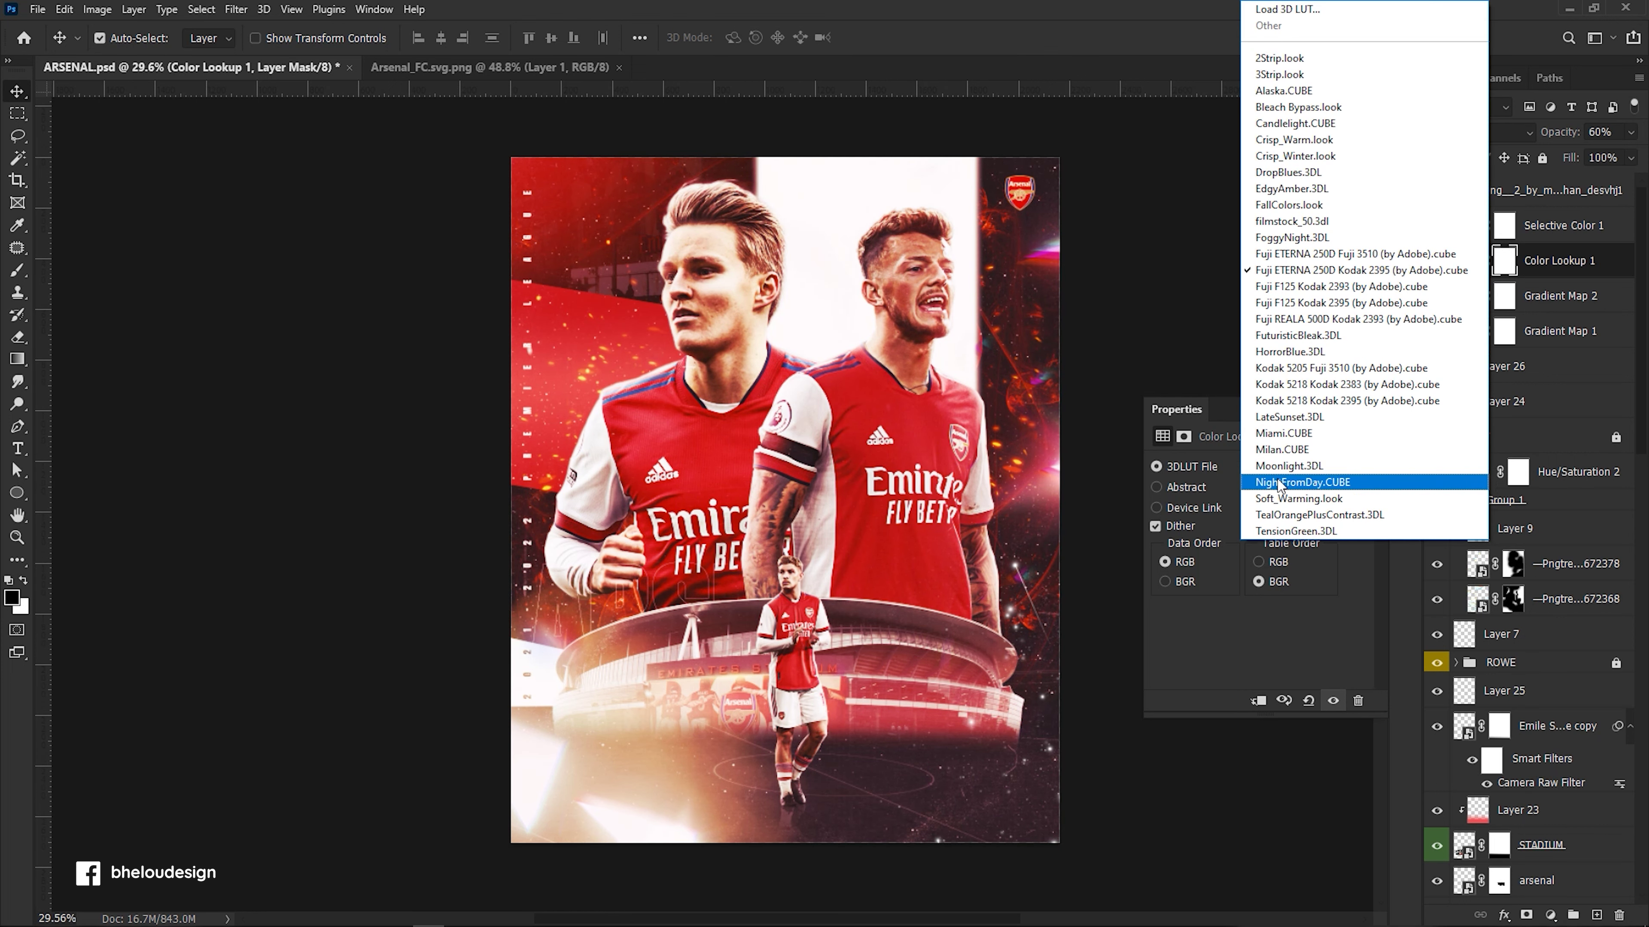
pyautogui.click(1293, 462)
pyautogui.click(1294, 461)
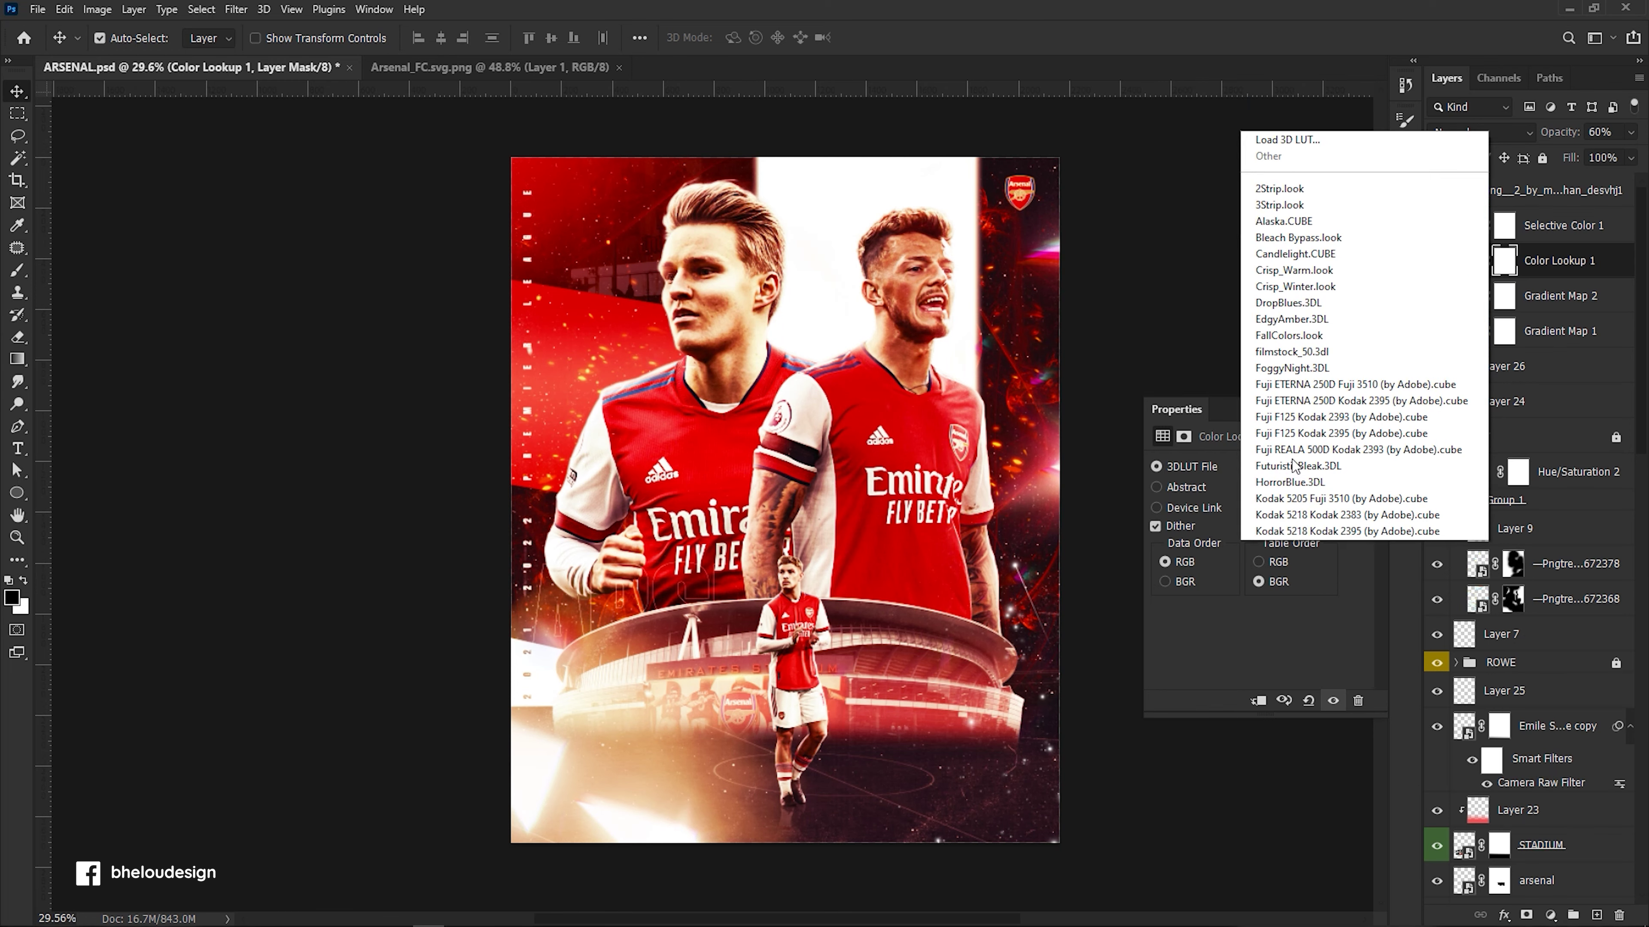
pyautogui.click(1303, 464)
pyautogui.click(1326, 432)
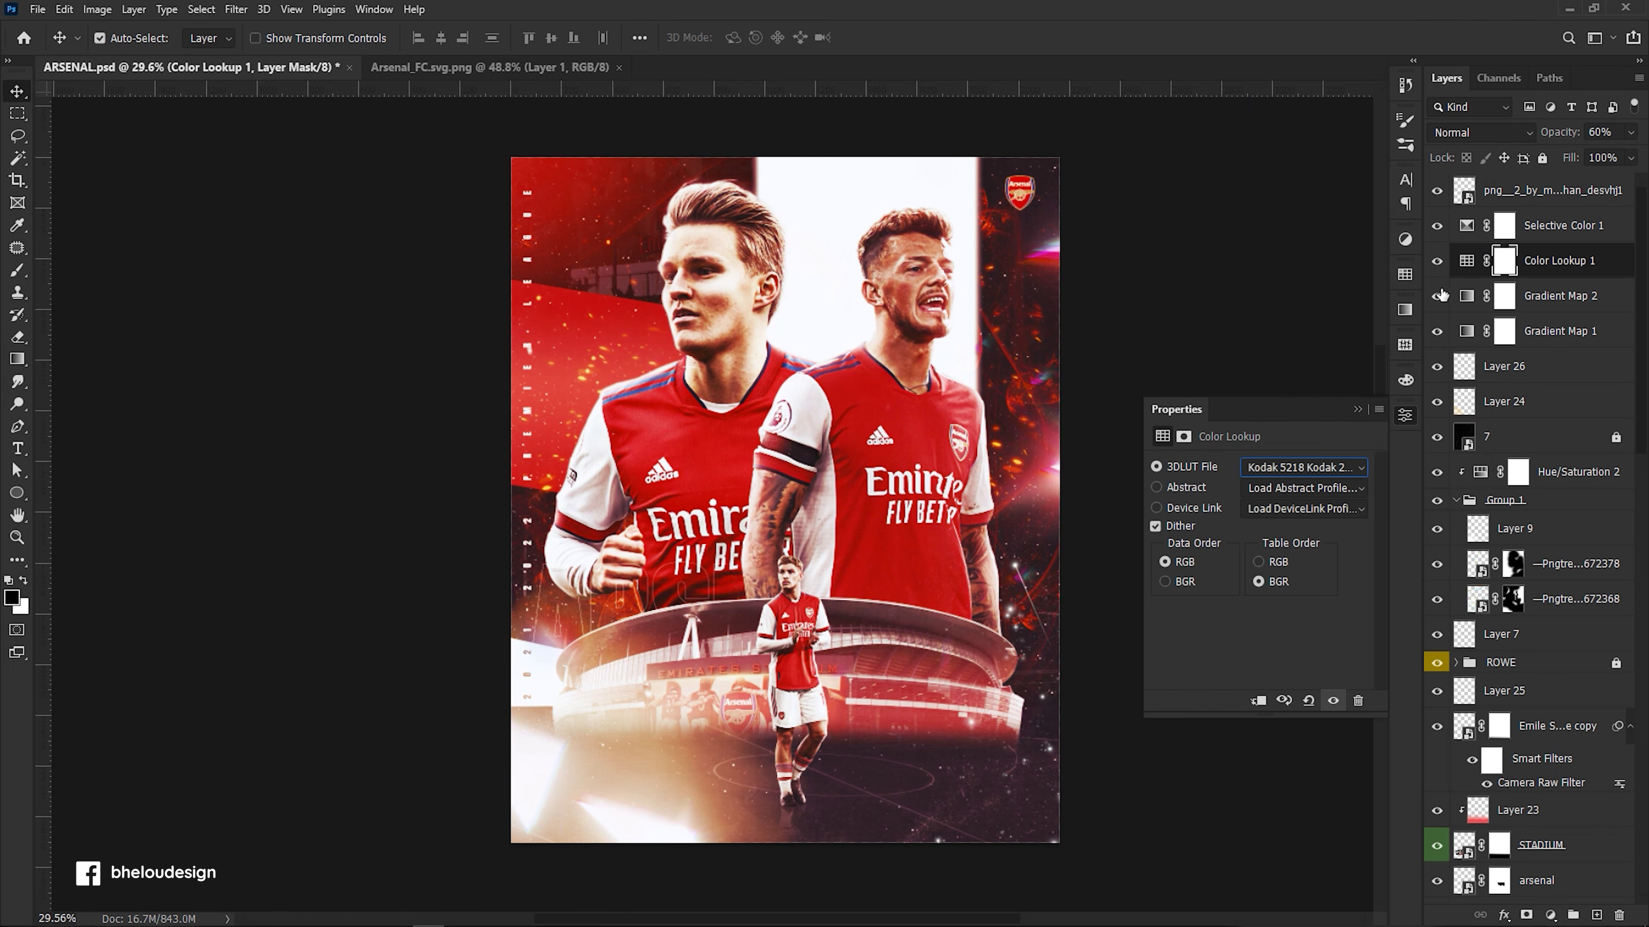
pyautogui.click(1630, 132)
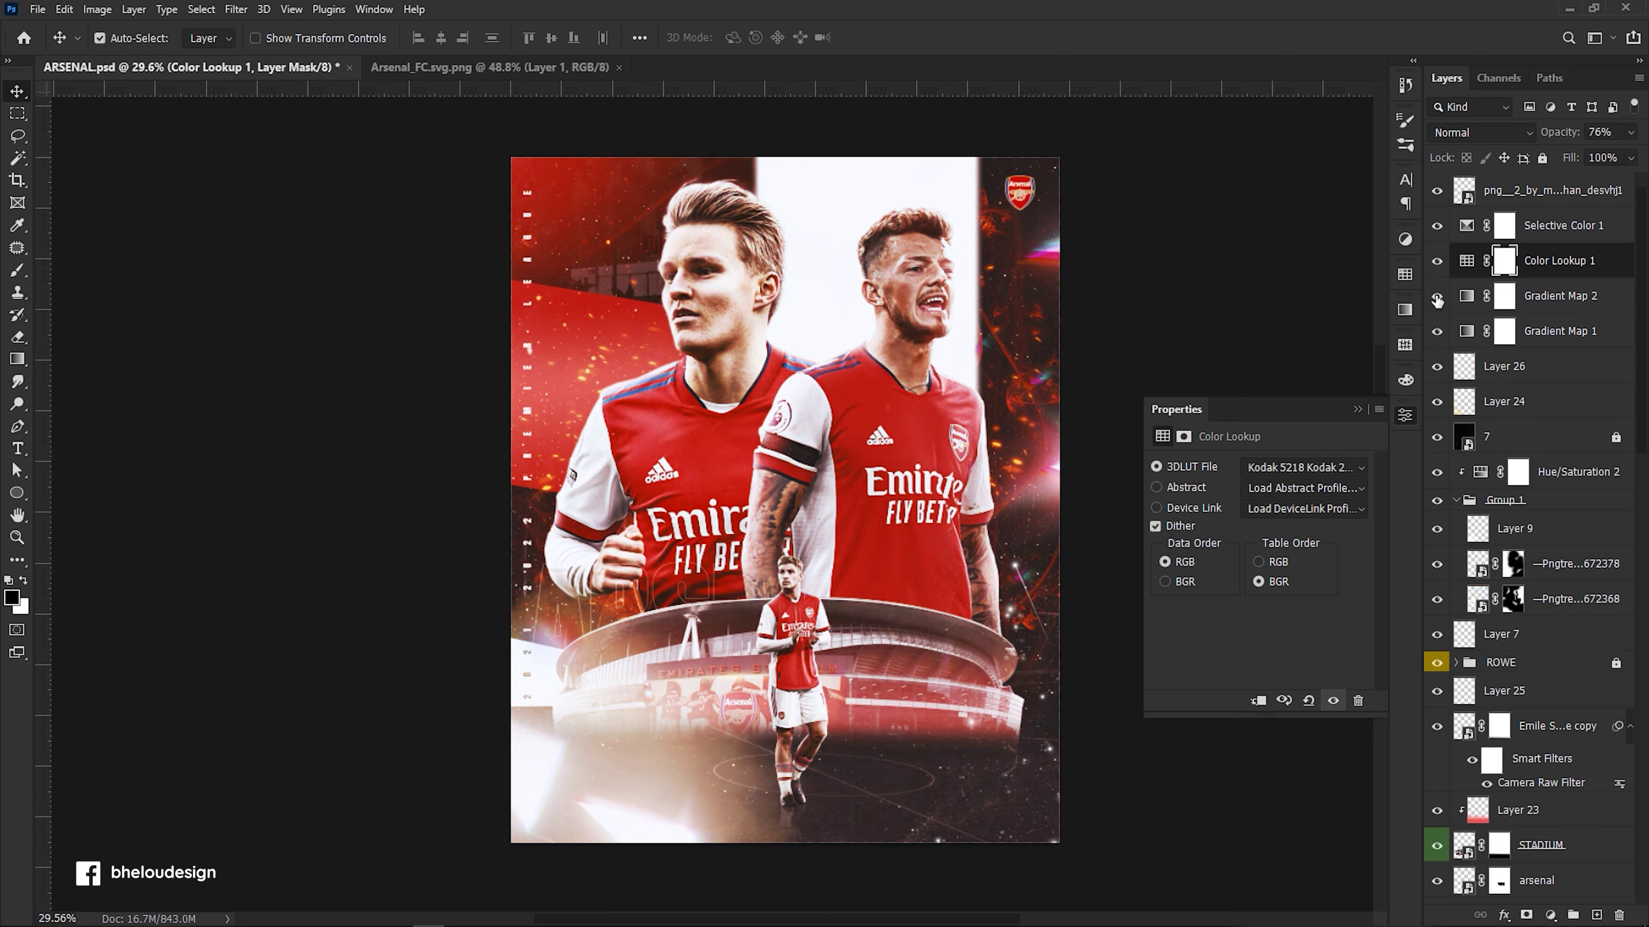
pyautogui.click(1480, 299)
# Select Gradient Map 1 and bring up its blend mode list.
pyautogui.click(1479, 299)
pyautogui.click(1551, 332)
pyautogui.click(1487, 138)
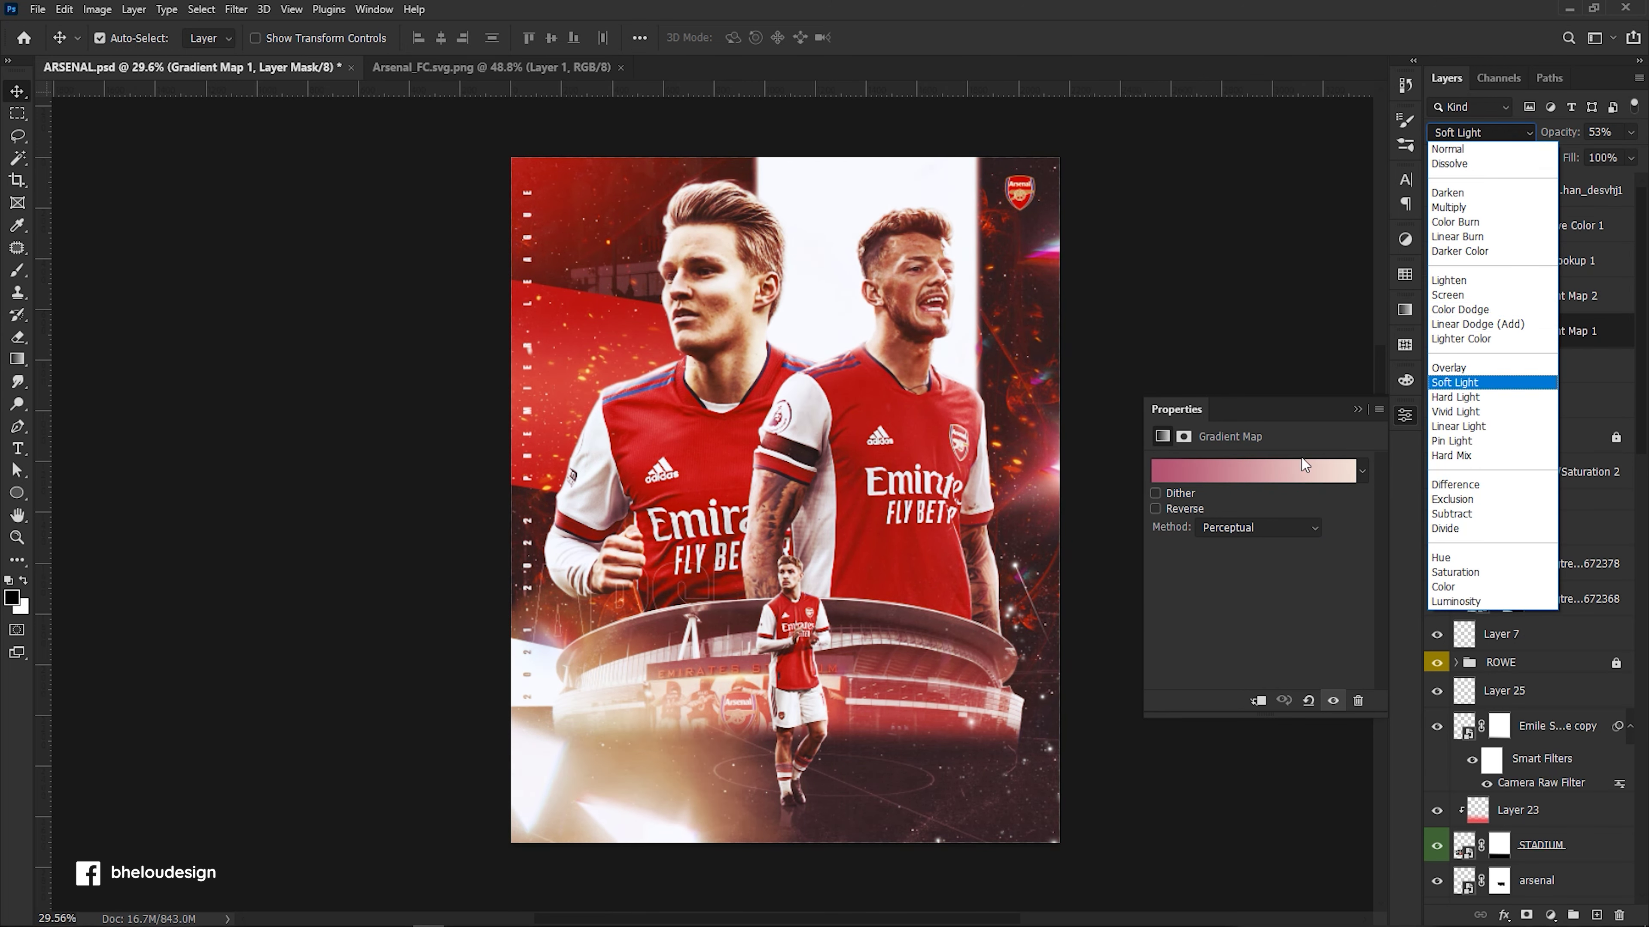
# Set Gradient Map 1 to Overlay and experiment with a Lawrencium gradient, discarding the edits.
pyautogui.click(1448, 367)
pyautogui.click(1258, 468)
pyautogui.scroll(-3, 1262, 468)
pyautogui.scroll(-2, 1266, 487)
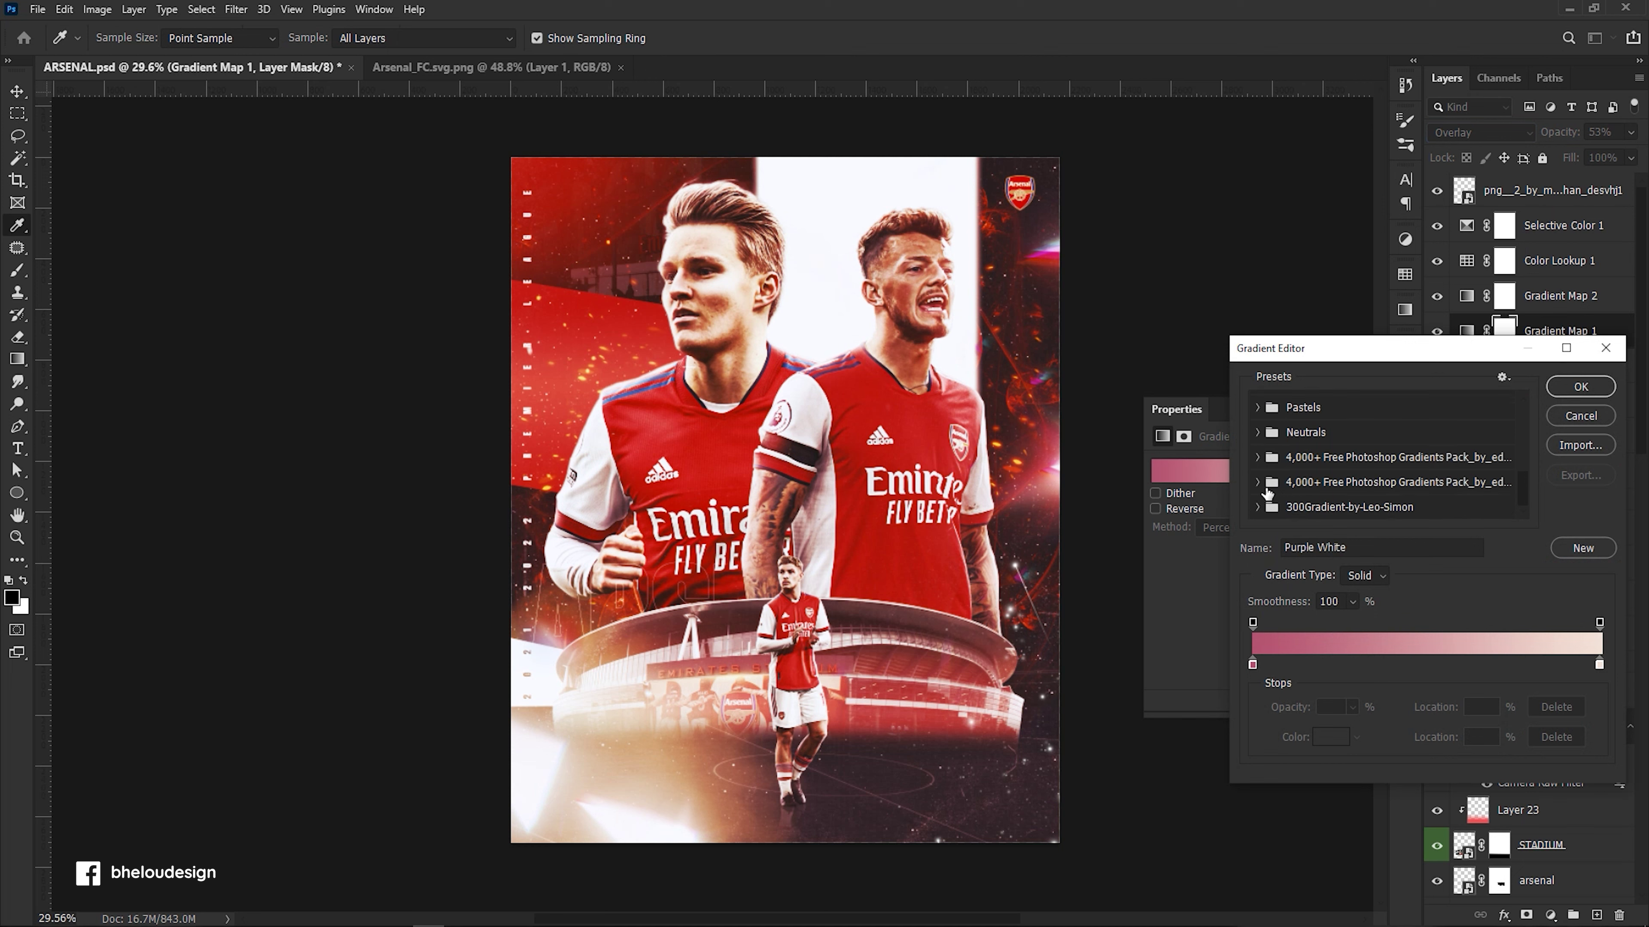
pyautogui.click(1258, 507)
pyautogui.click(1292, 457)
pyautogui.click(1295, 467)
pyautogui.scroll(-1, 1306, 455)
pyautogui.moveTo(1253, 664); pyautogui.dragTo(1387, 665)
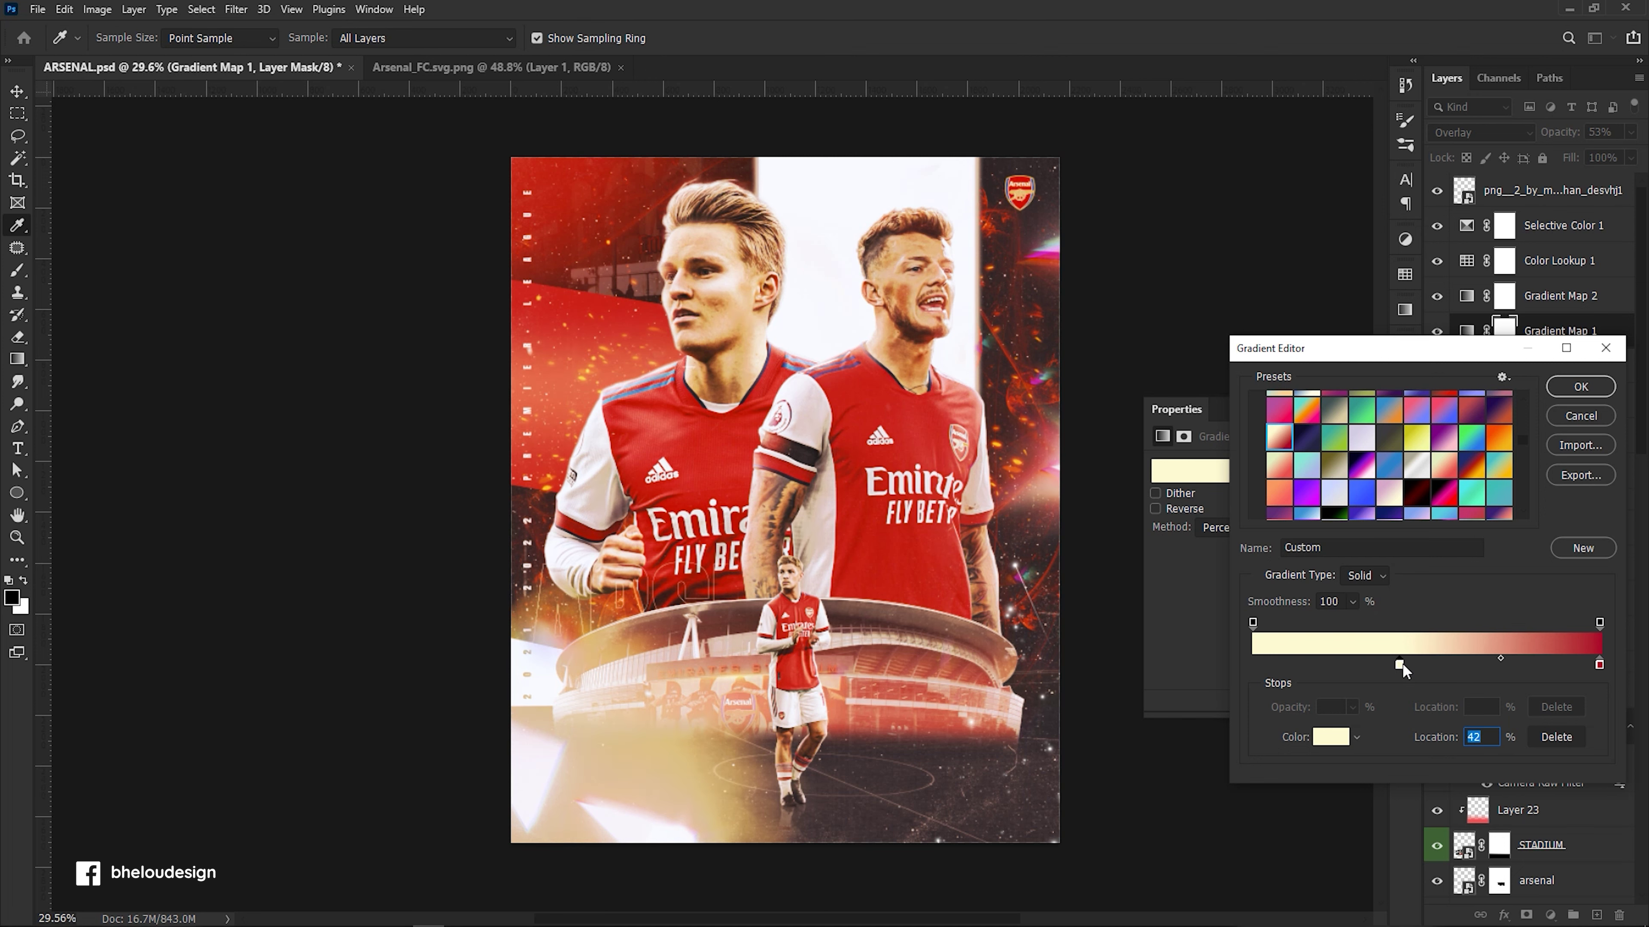
pyautogui.moveTo(1600, 663); pyautogui.dragTo(1259, 663)
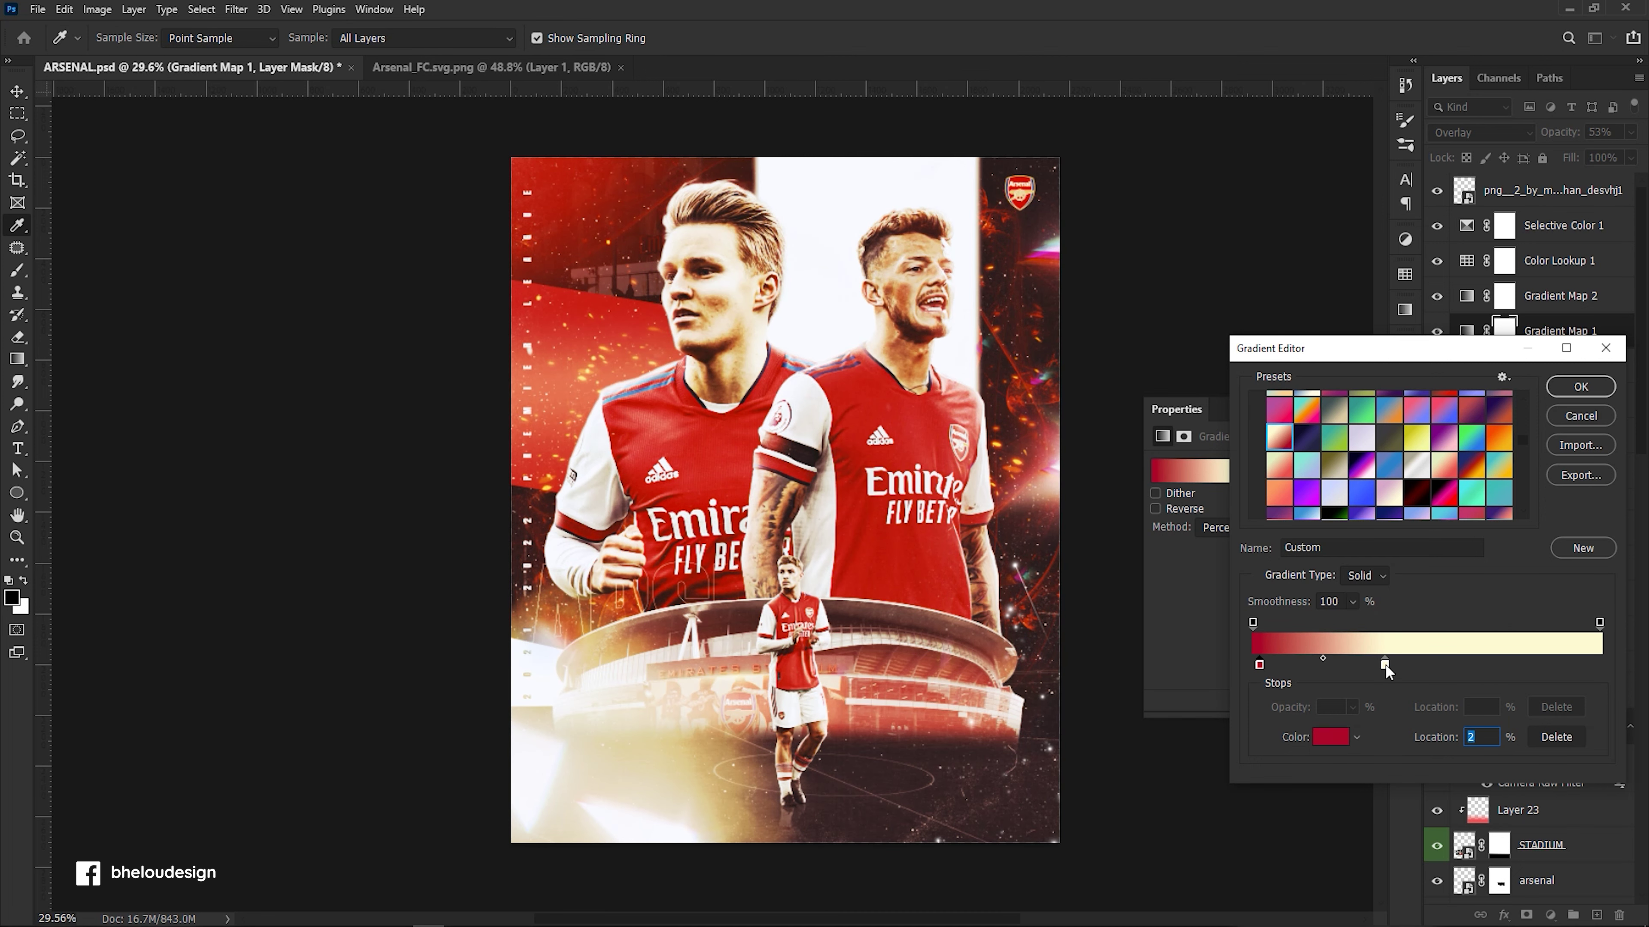
pyautogui.moveTo(1384, 663); pyautogui.dragTo(1426, 664)
pyautogui.click(1580, 416)
# Try the Terminal and Blue Lagoon presets, then apply an orange gradient preset.
pyautogui.click(1265, 472)
pyautogui.scroll(-5, 1302, 461)
pyautogui.click(1257, 507)
pyautogui.click(1307, 480)
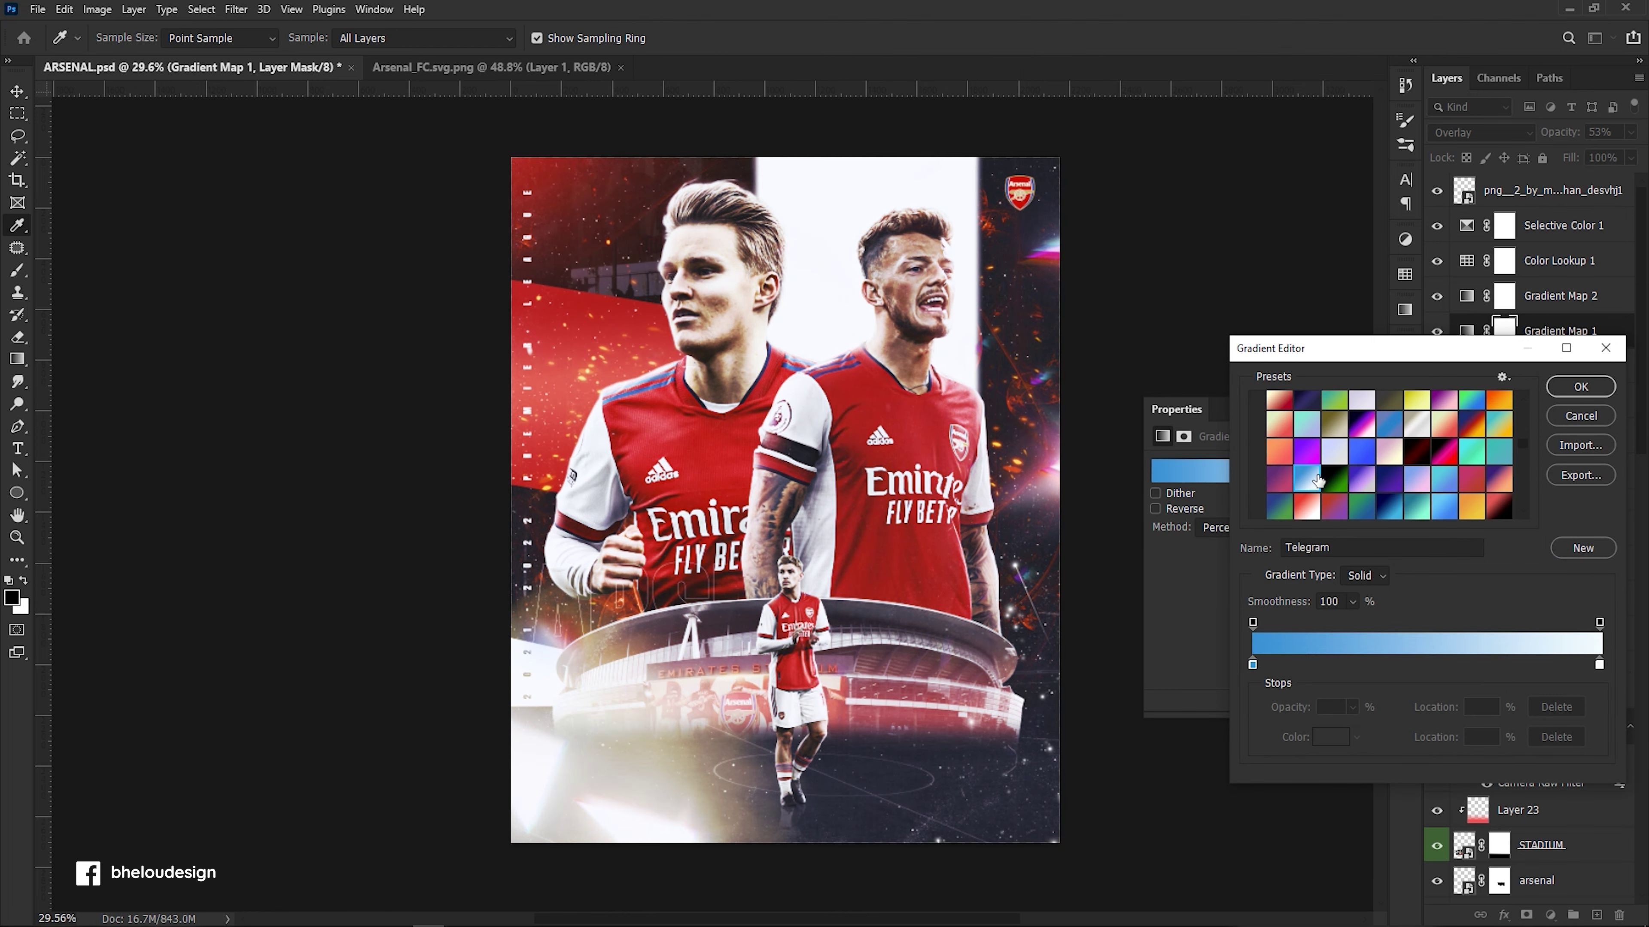
pyautogui.click(1363, 478)
pyautogui.click(1416, 453)
pyautogui.scroll(-2, 1396, 454)
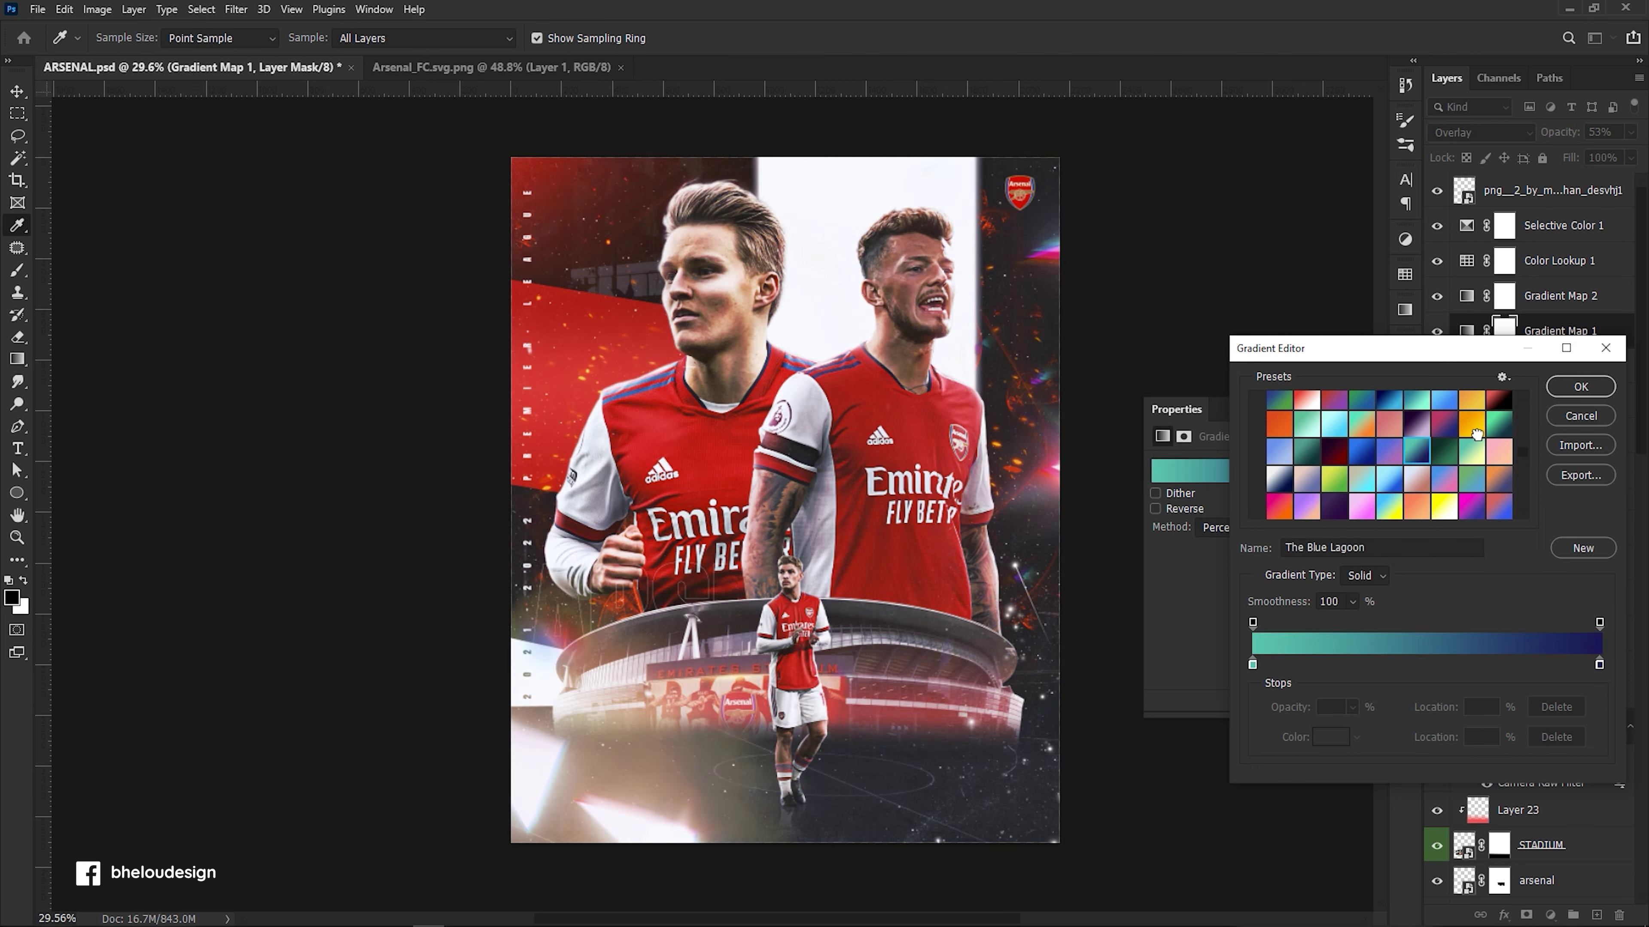
pyautogui.click(1436, 456)
pyautogui.click(1579, 388)
# Move the orange gradient's left colour stop to the middle.
pyautogui.click(1271, 477)
pyautogui.moveTo(1253, 664)
pyautogui.mouseDown()
pyautogui.moveTo(1422, 664)
pyautogui.moveTo(1381, 664)
pyautogui.mouseUp()
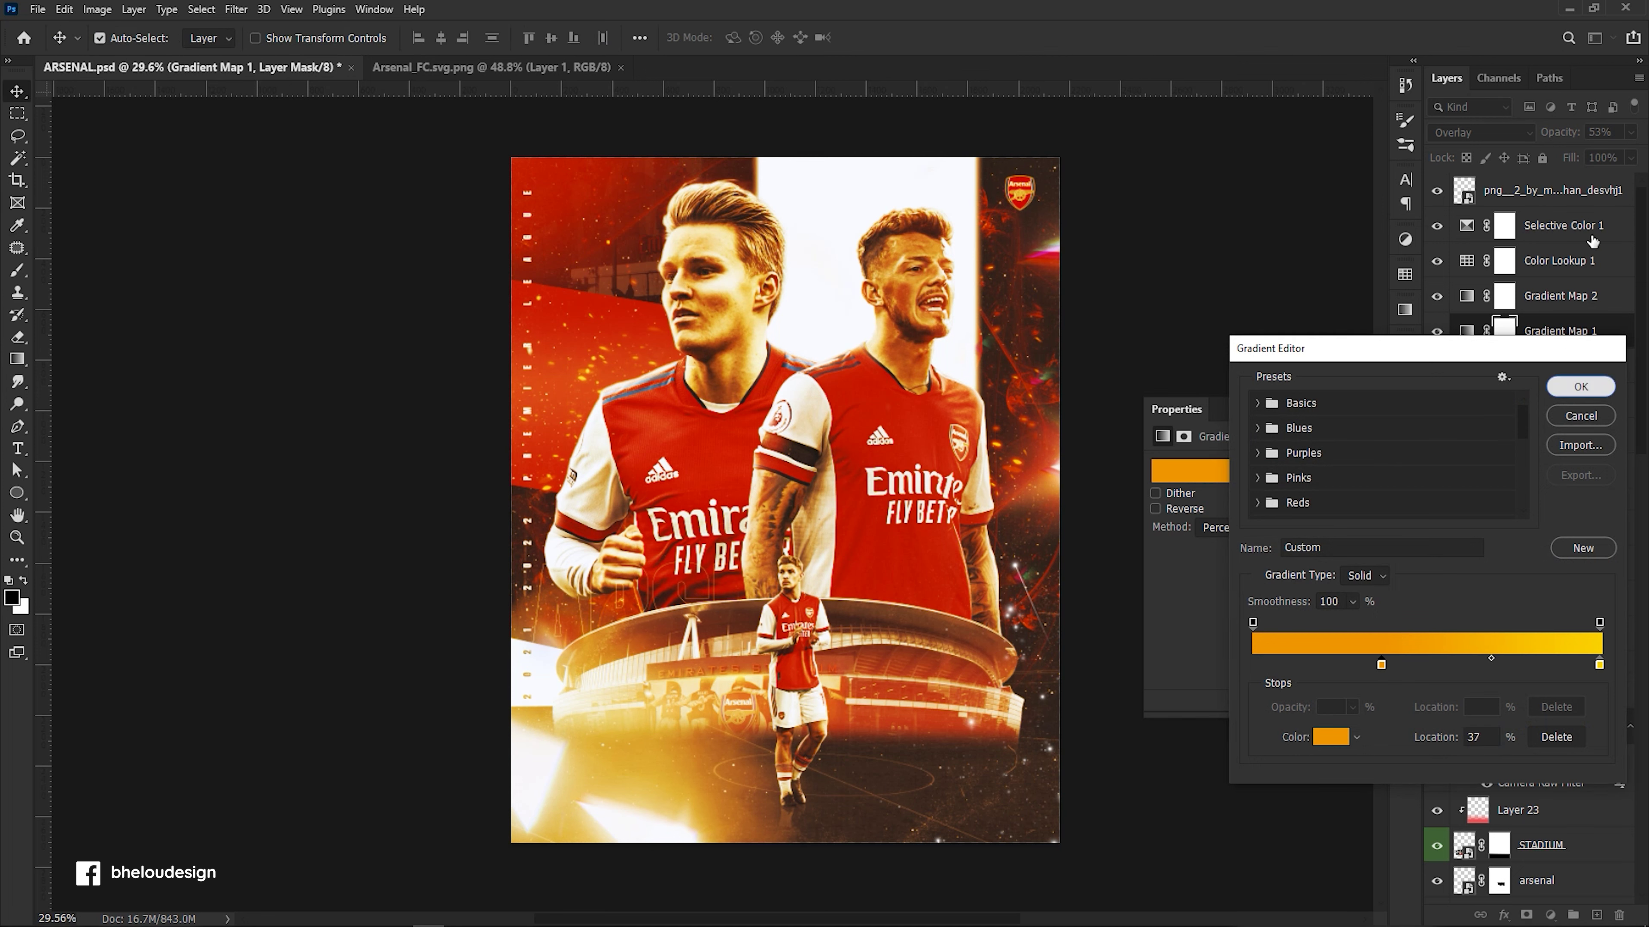
pyautogui.click(1580, 386)
# Move Gradient Map 1 above Gradient Map 2 and set its opacity to 22%.
pyautogui.click(1630, 132)
pyautogui.moveTo(1574, 152); pyautogui.dragTo(1578, 154)
pyautogui.moveTo(1555, 334); pyautogui.dragTo(1561, 294)
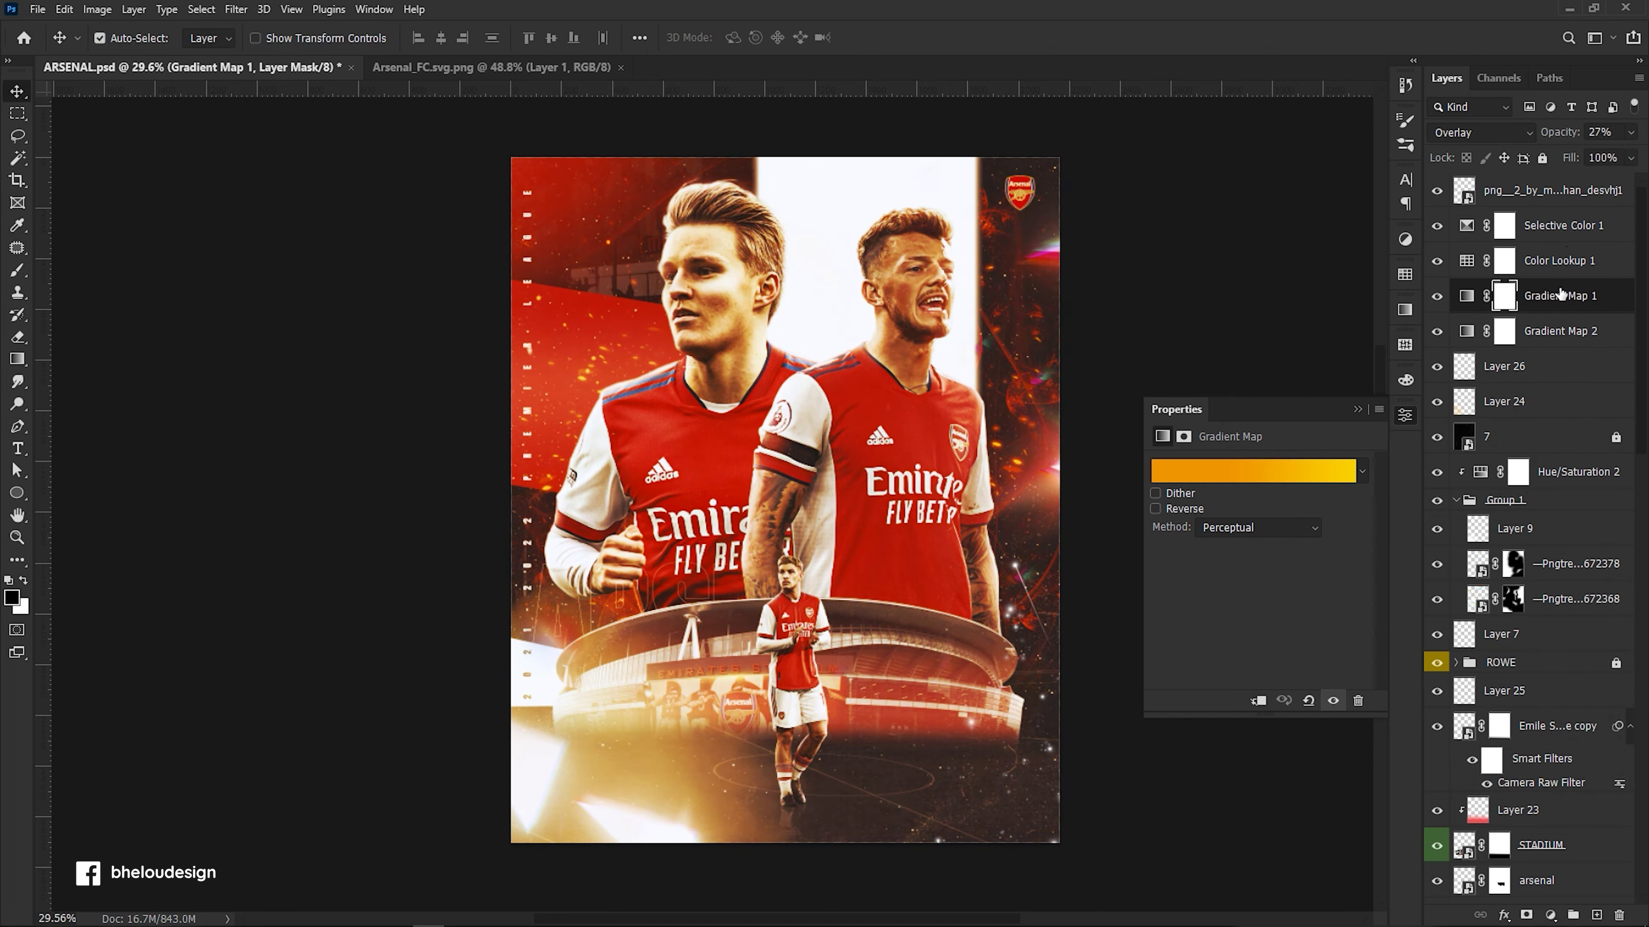
pyautogui.moveTo(1595, 156); pyautogui.dragTo(1582, 156)
pyautogui.click(1465, 261)
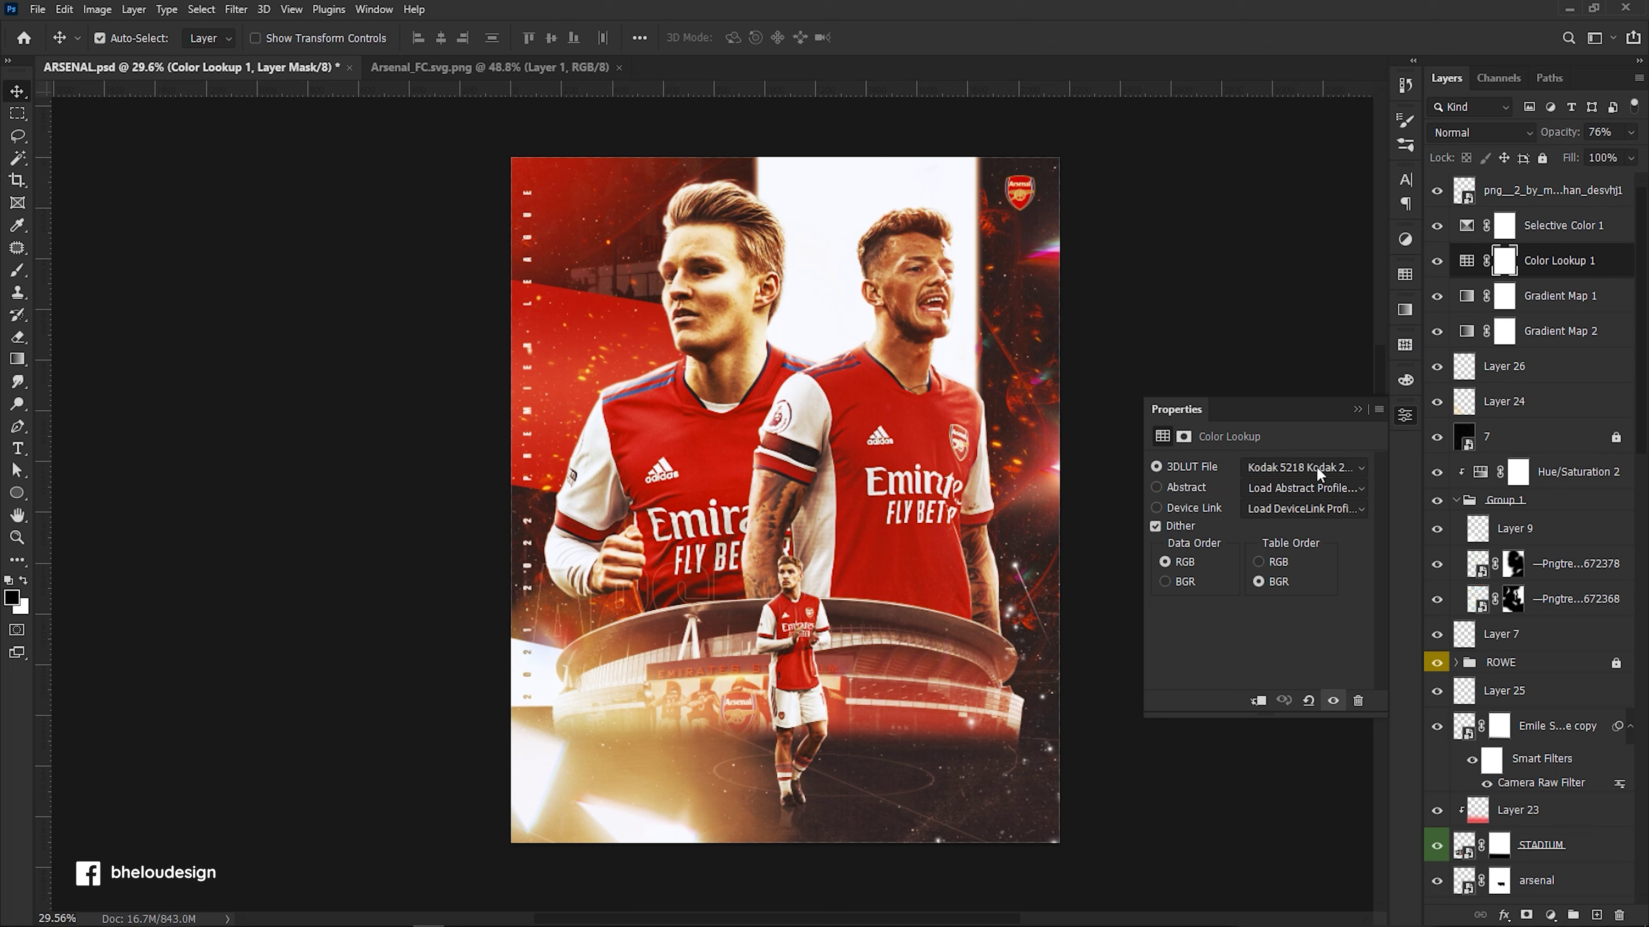
# Swap Color Lookup 1 between the Milan.CUBE and Kodak 5218 film LUTs.
pyautogui.click(1304, 467)
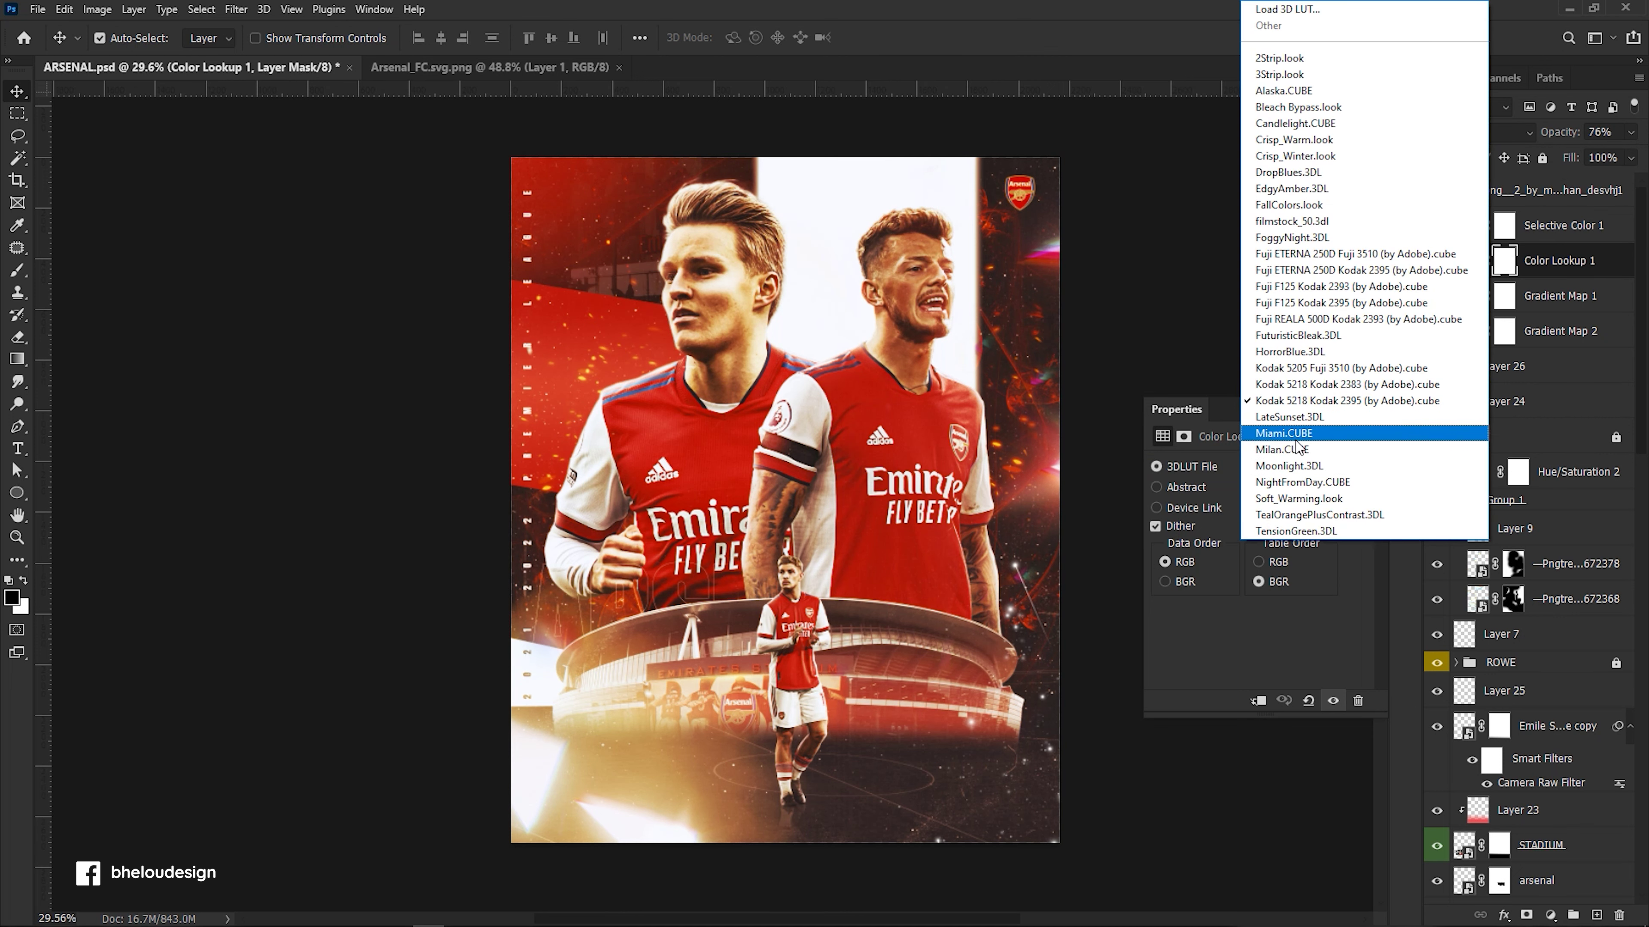
pyautogui.click(1288, 449)
pyautogui.click(1292, 474)
pyautogui.click(1296, 429)
pyautogui.click(1294, 467)
pyautogui.click(1318, 416)
pyautogui.click(1305, 475)
pyautogui.click(1287, 449)
# Try the Kodak 5218 Kodak 2383, Kodak 5205 Fuji 3510 and other LUTs, then select Selective Color 1.
pyautogui.click(1335, 320)
pyautogui.click(1304, 467)
pyautogui.click(1318, 384)
pyautogui.click(1299, 468)
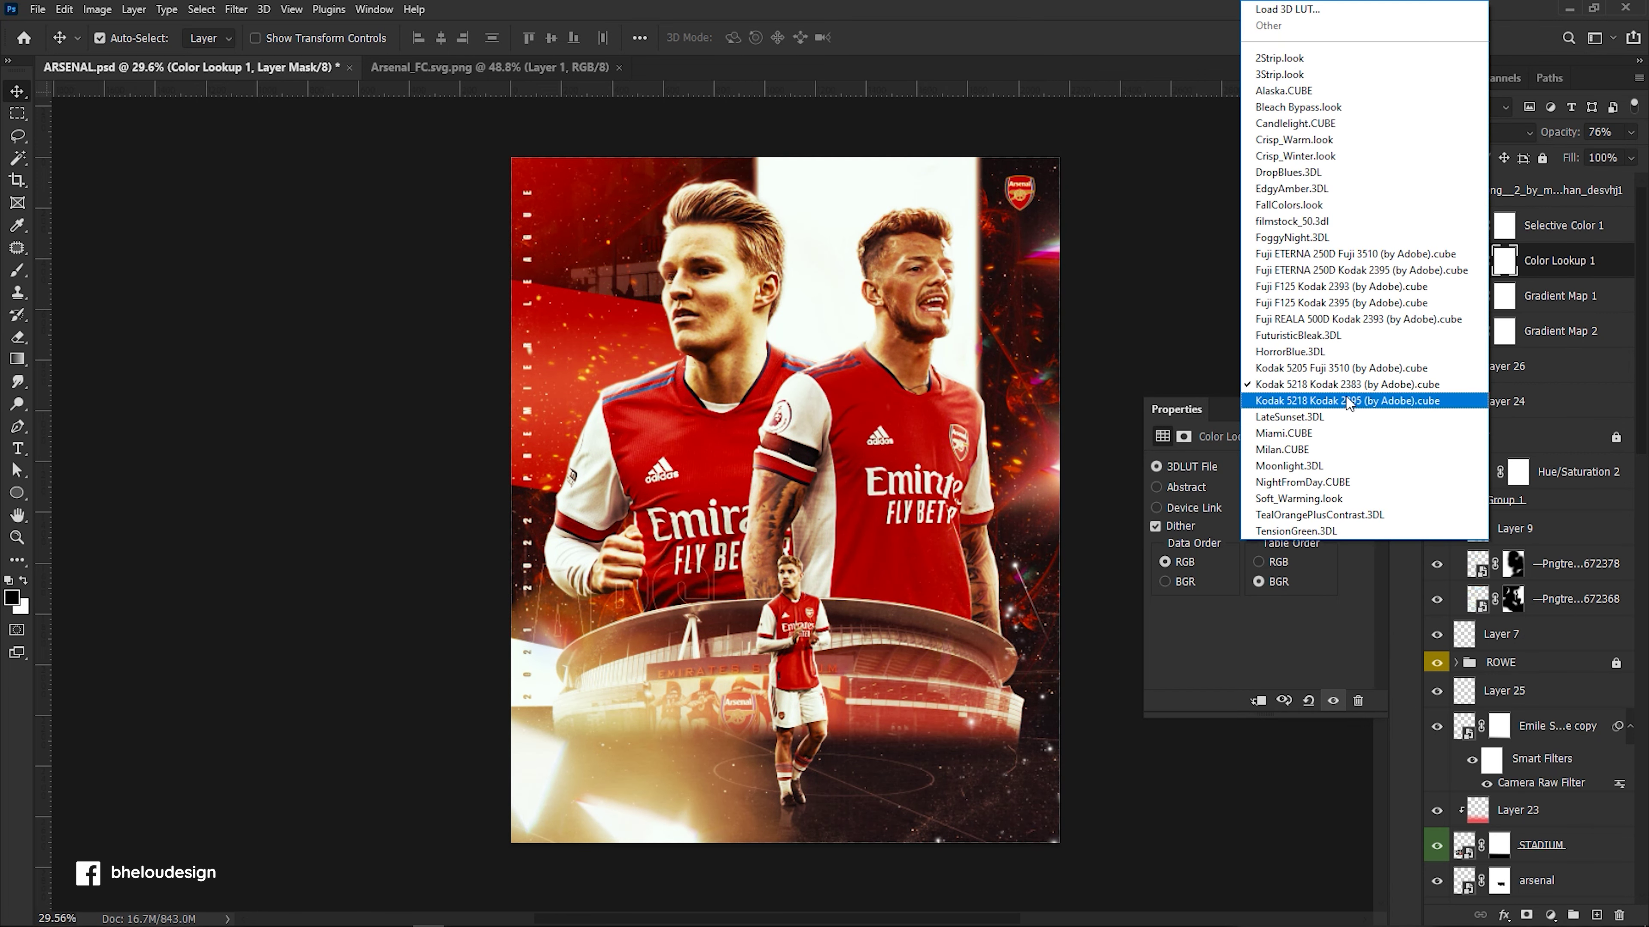
pyautogui.click(1317, 435)
pyautogui.click(1306, 468)
pyautogui.click(1337, 401)
pyautogui.click(1305, 467)
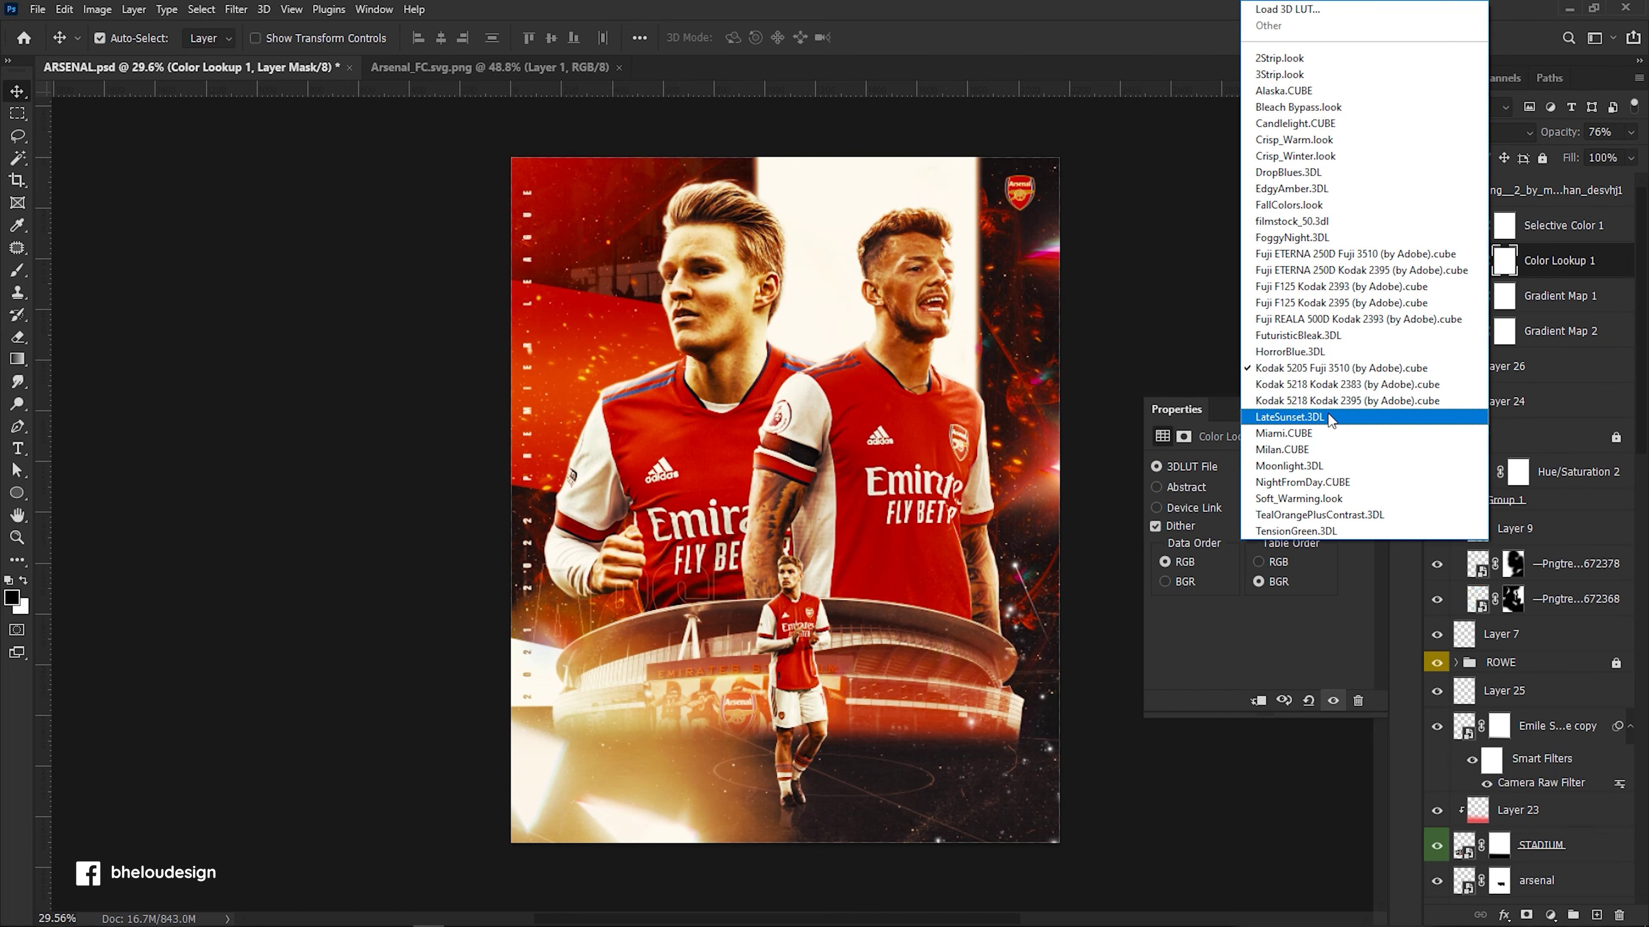
pyautogui.click(1324, 313)
pyautogui.click(1558, 226)
pyautogui.click(1272, 485)
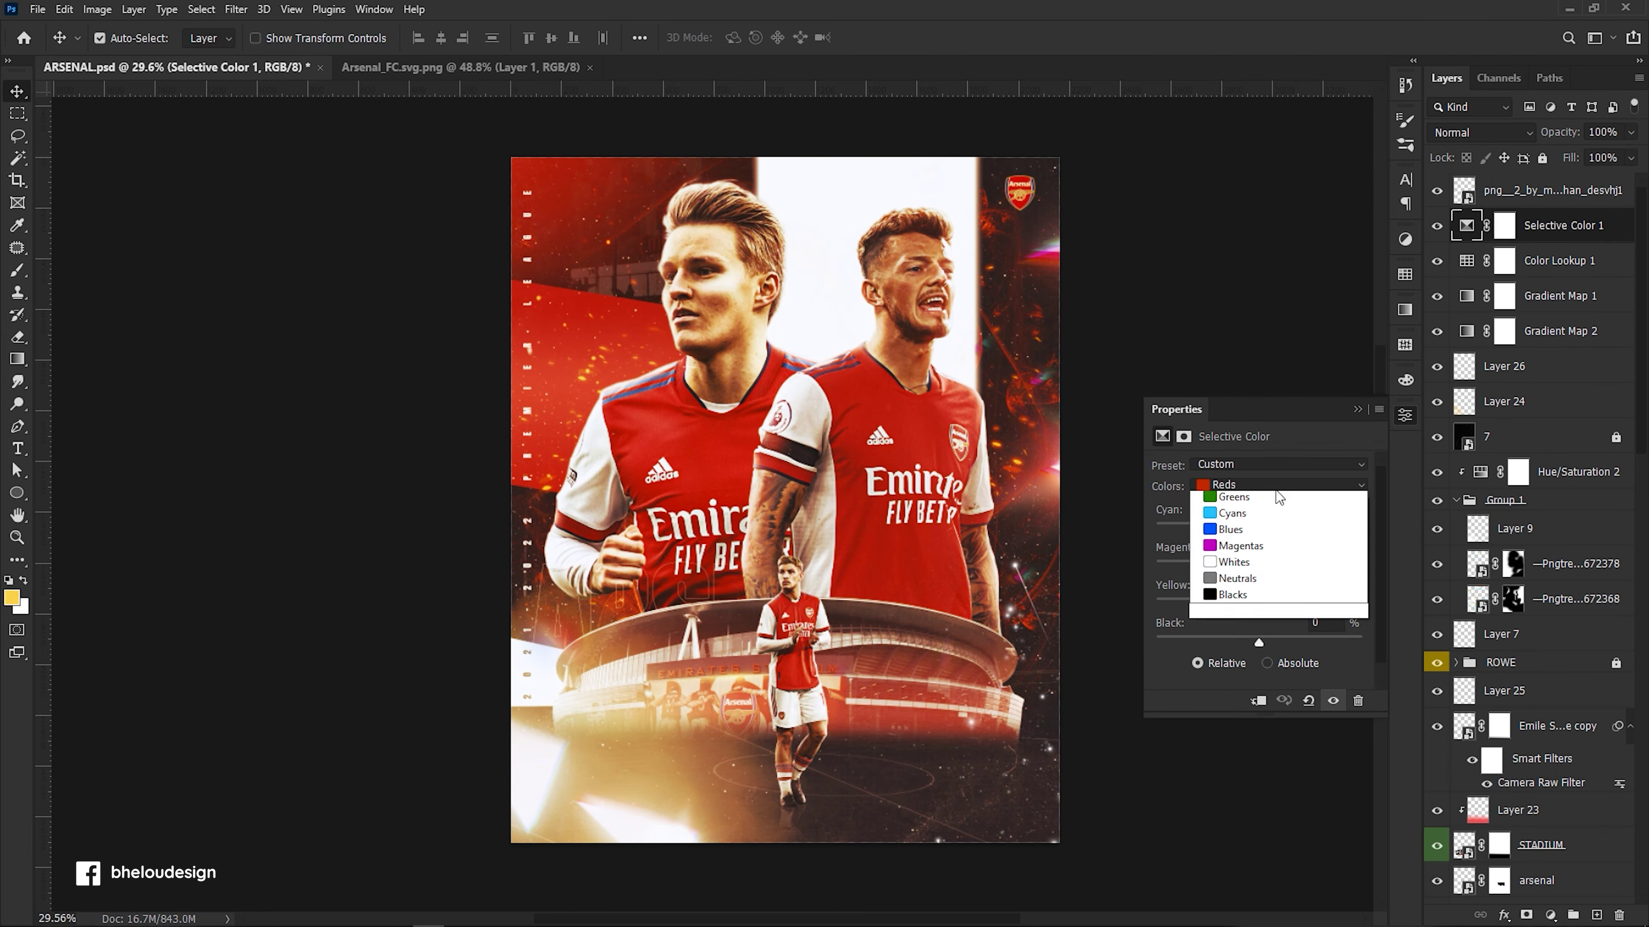
# Give Neutrals +2 magenta and +1 yellow, stamp visible into Layer 27, and open Camera Raw.
pyautogui.click(1270, 604)
pyautogui.moveTo(1253, 568); pyautogui.dragTo(1260, 604)
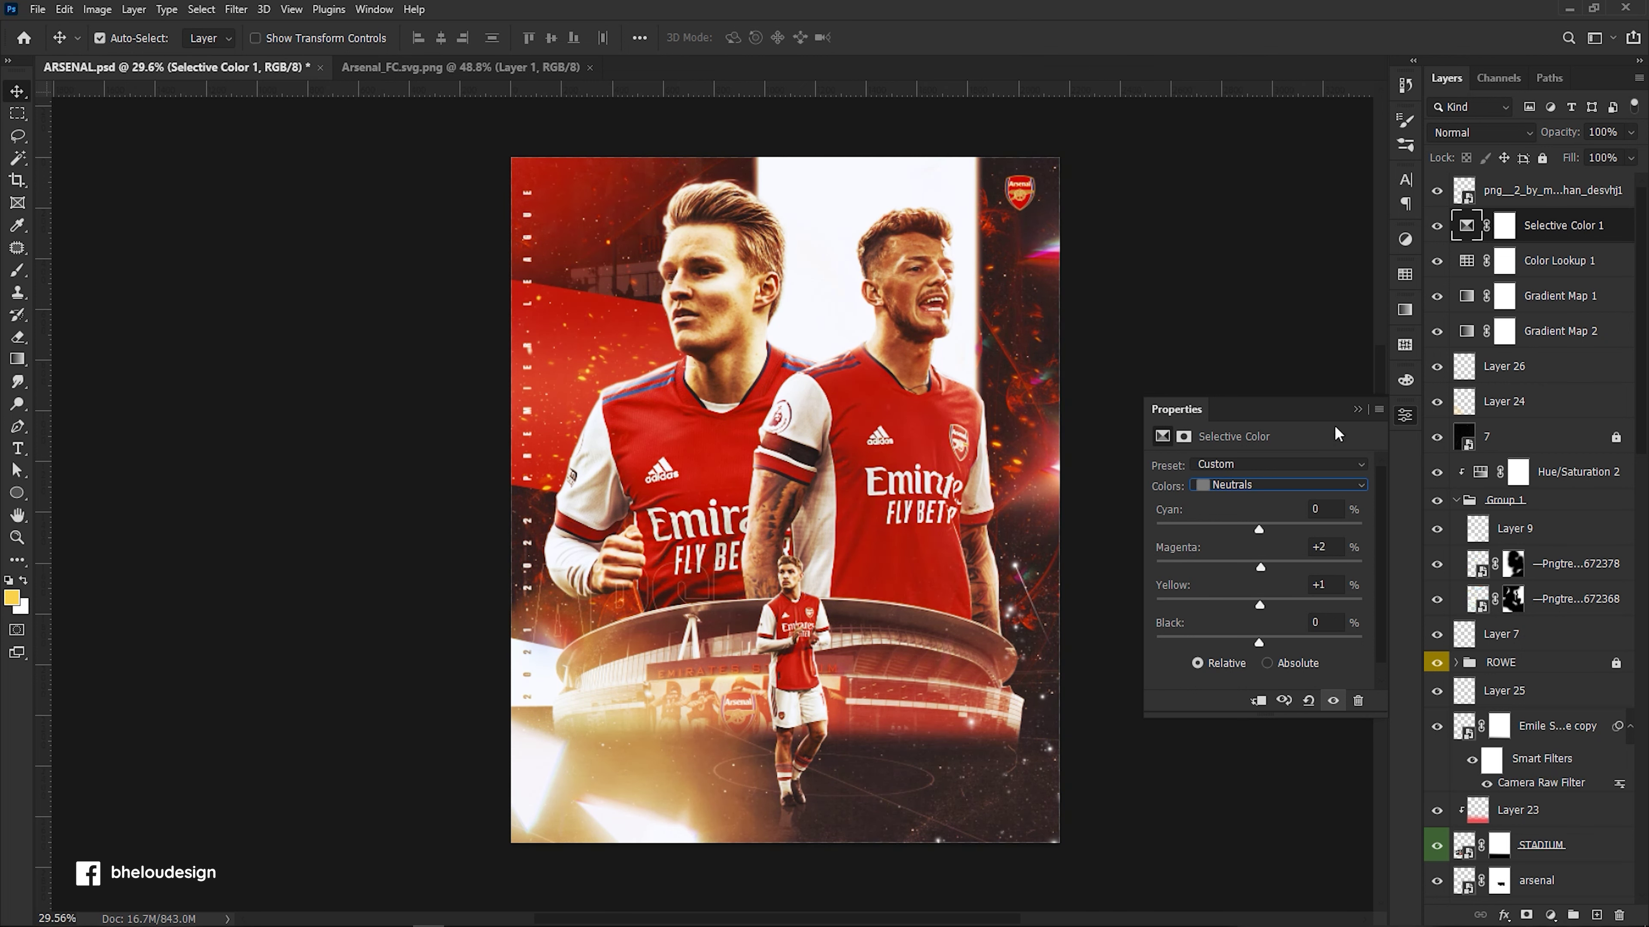
pyautogui.click(1357, 409)
pyautogui.hotkey('ctrl', 'shift', 'alt', 'e')
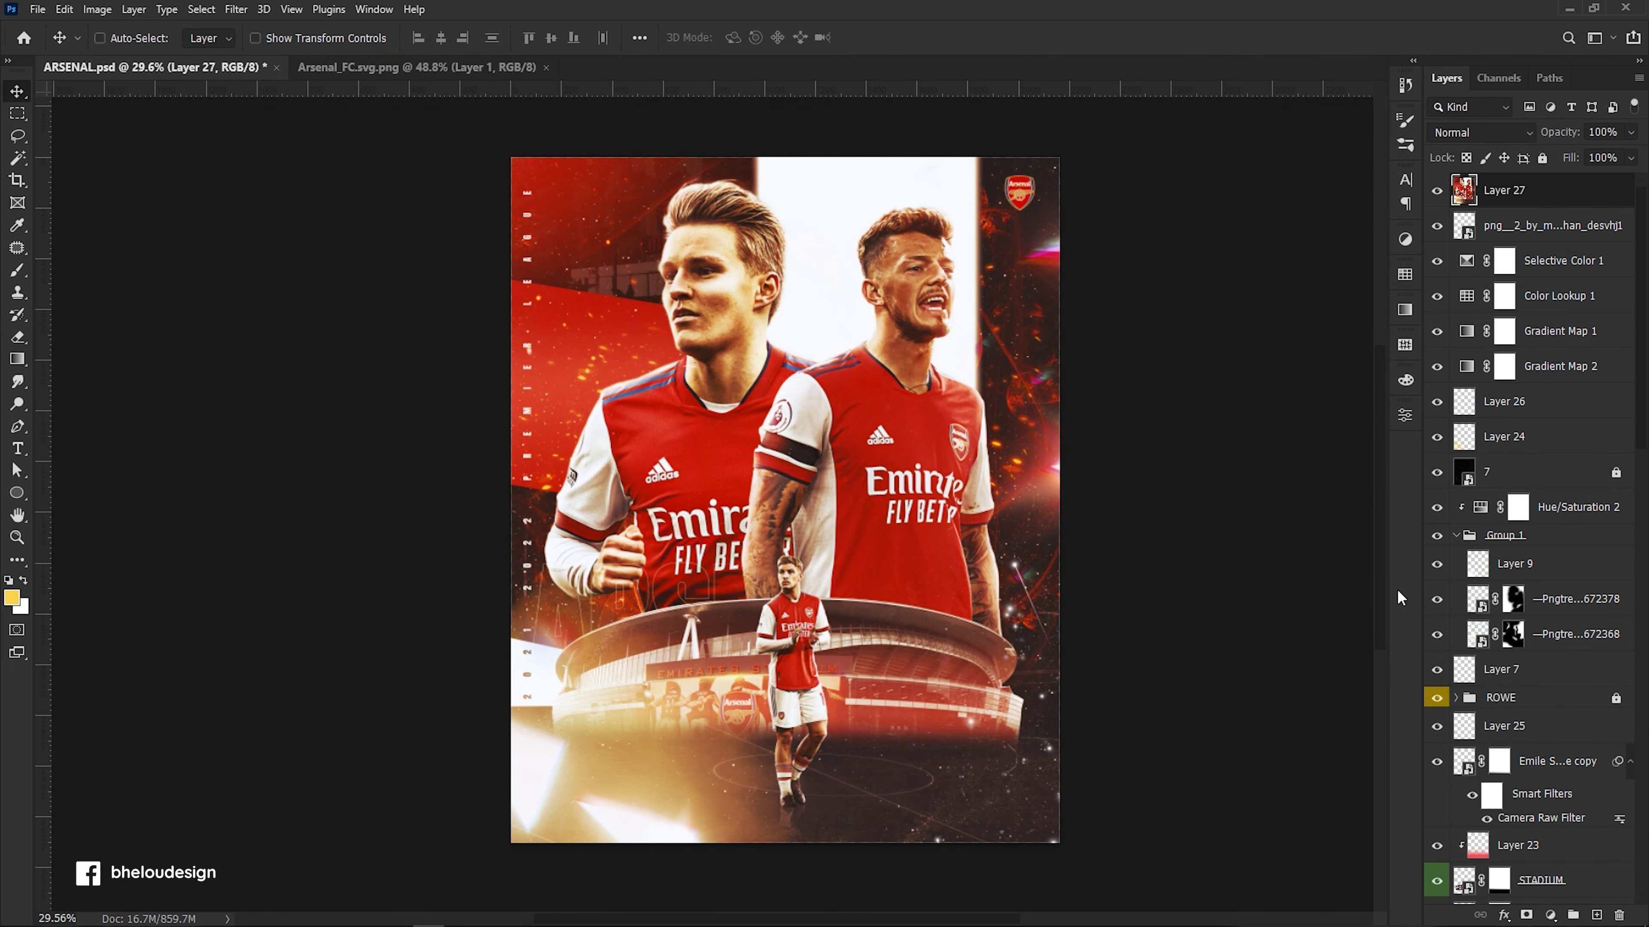
pyautogui.hotkey('ctrl', 'shift', 'a')
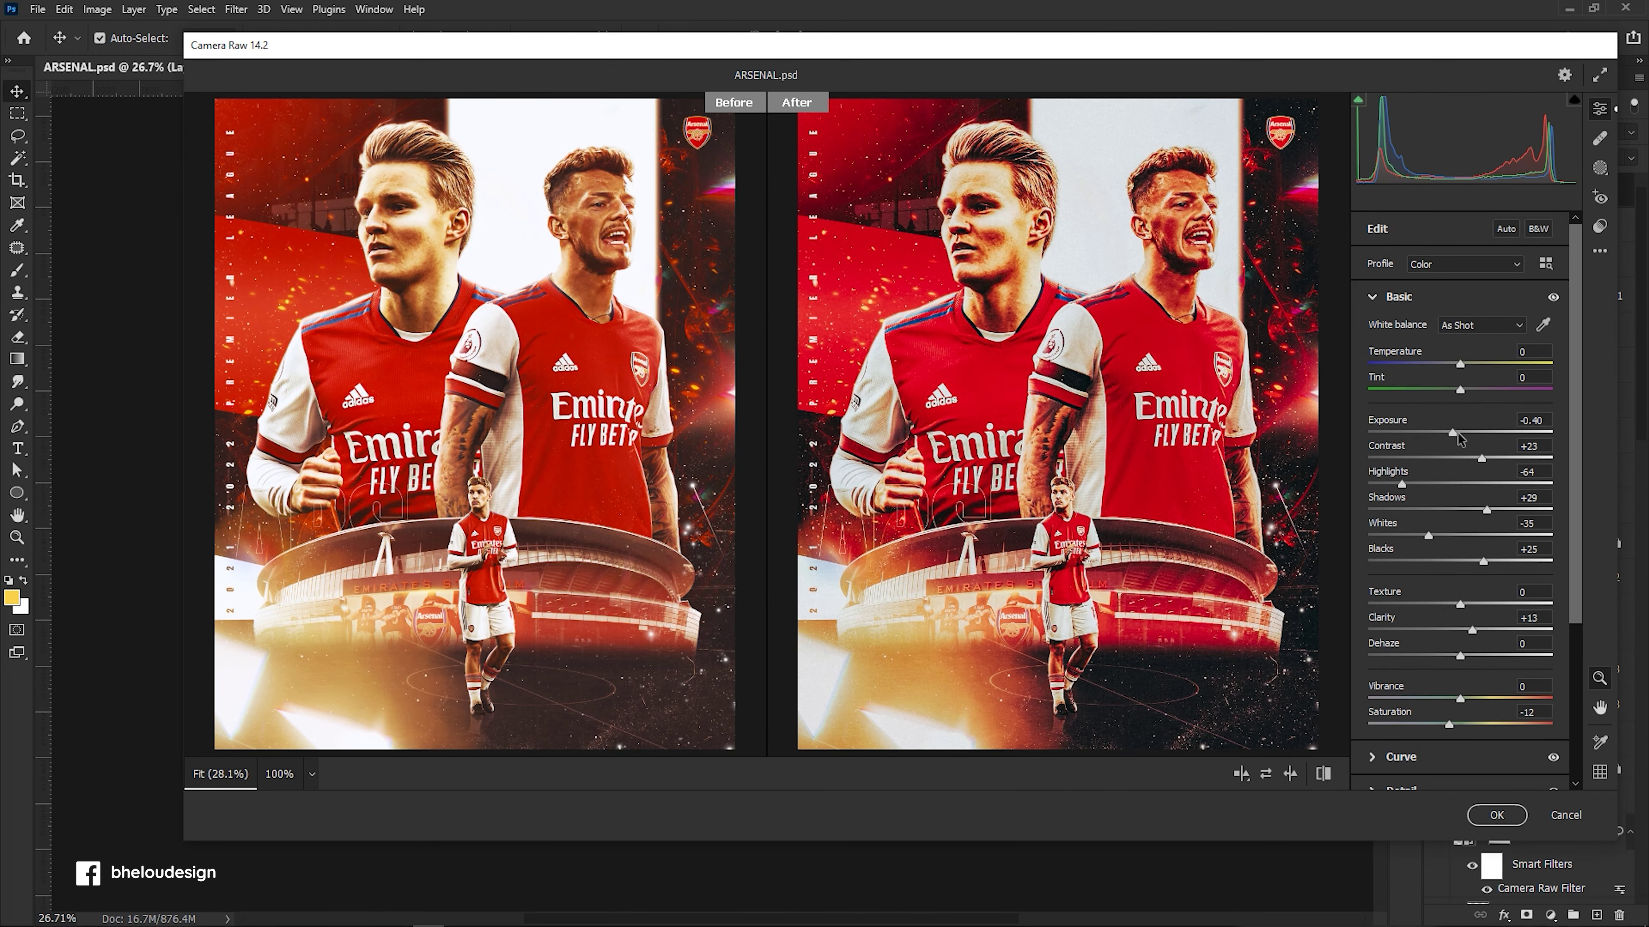
# Set Exposure +0.20, Clarity +32, Dehaze +11 and Vibrance +3 in Camera Raw's Basic panel.
pyautogui.moveTo(1460, 432); pyautogui.dragTo(1466, 434)
pyautogui.scroll(-2, 1423, 571)
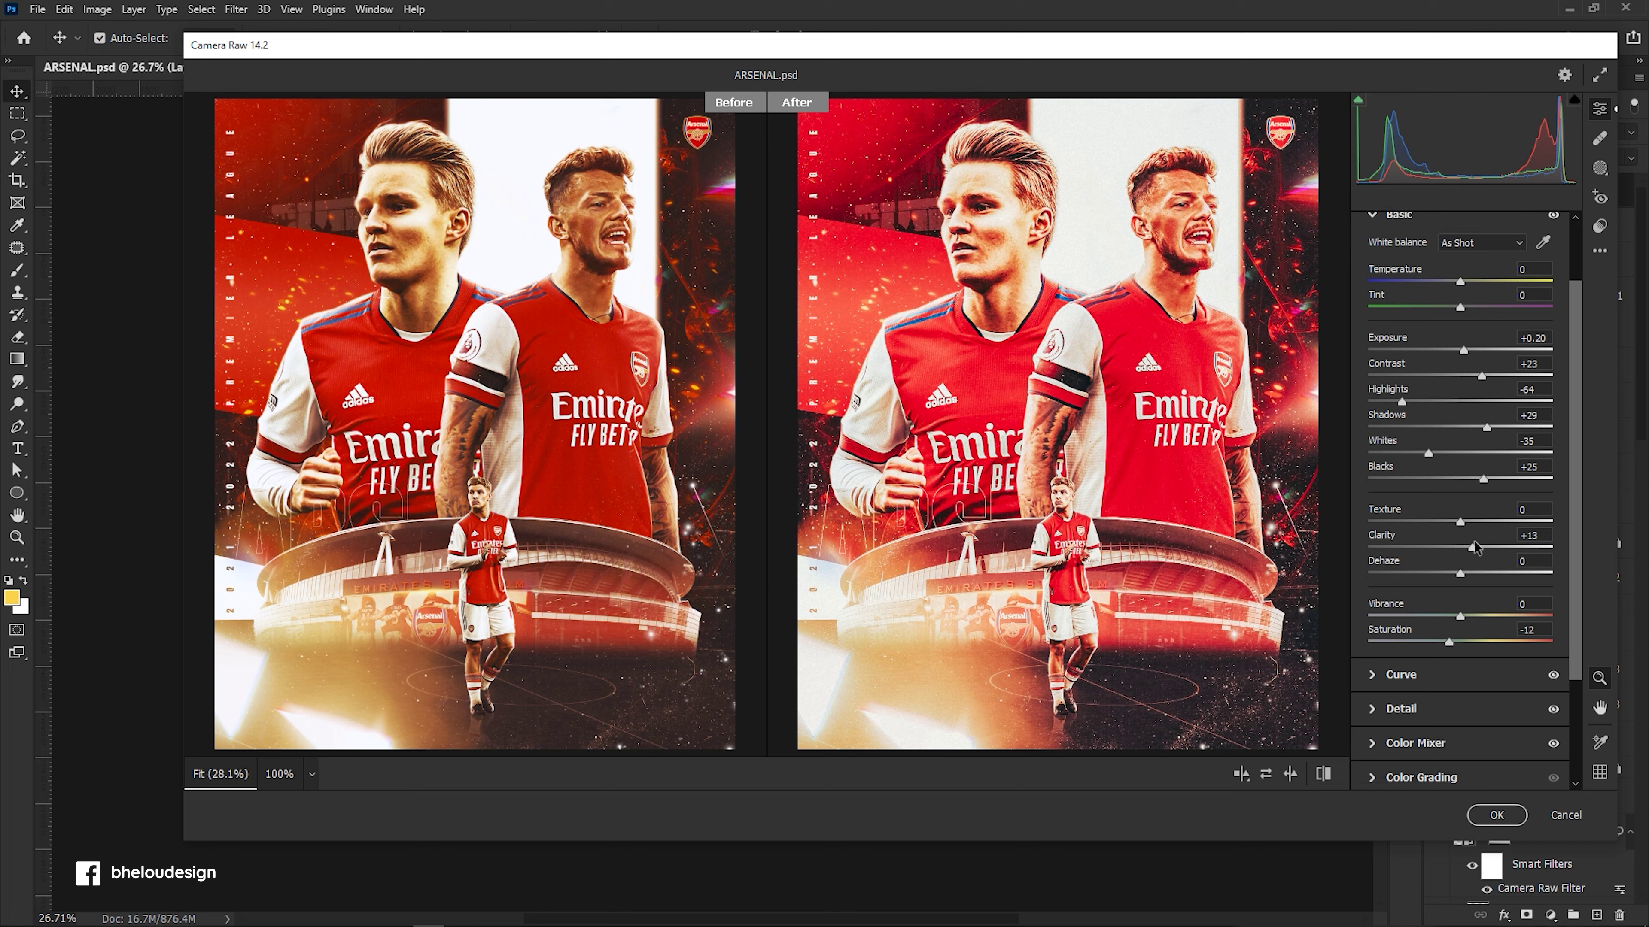
pyautogui.moveTo(1438, 550)
pyautogui.mouseDown()
pyautogui.moveTo(1479, 548)
pyautogui.moveTo(1499, 523)
pyautogui.moveTo(1474, 531)
pyautogui.moveTo(1489, 548)
pyautogui.mouseUp()
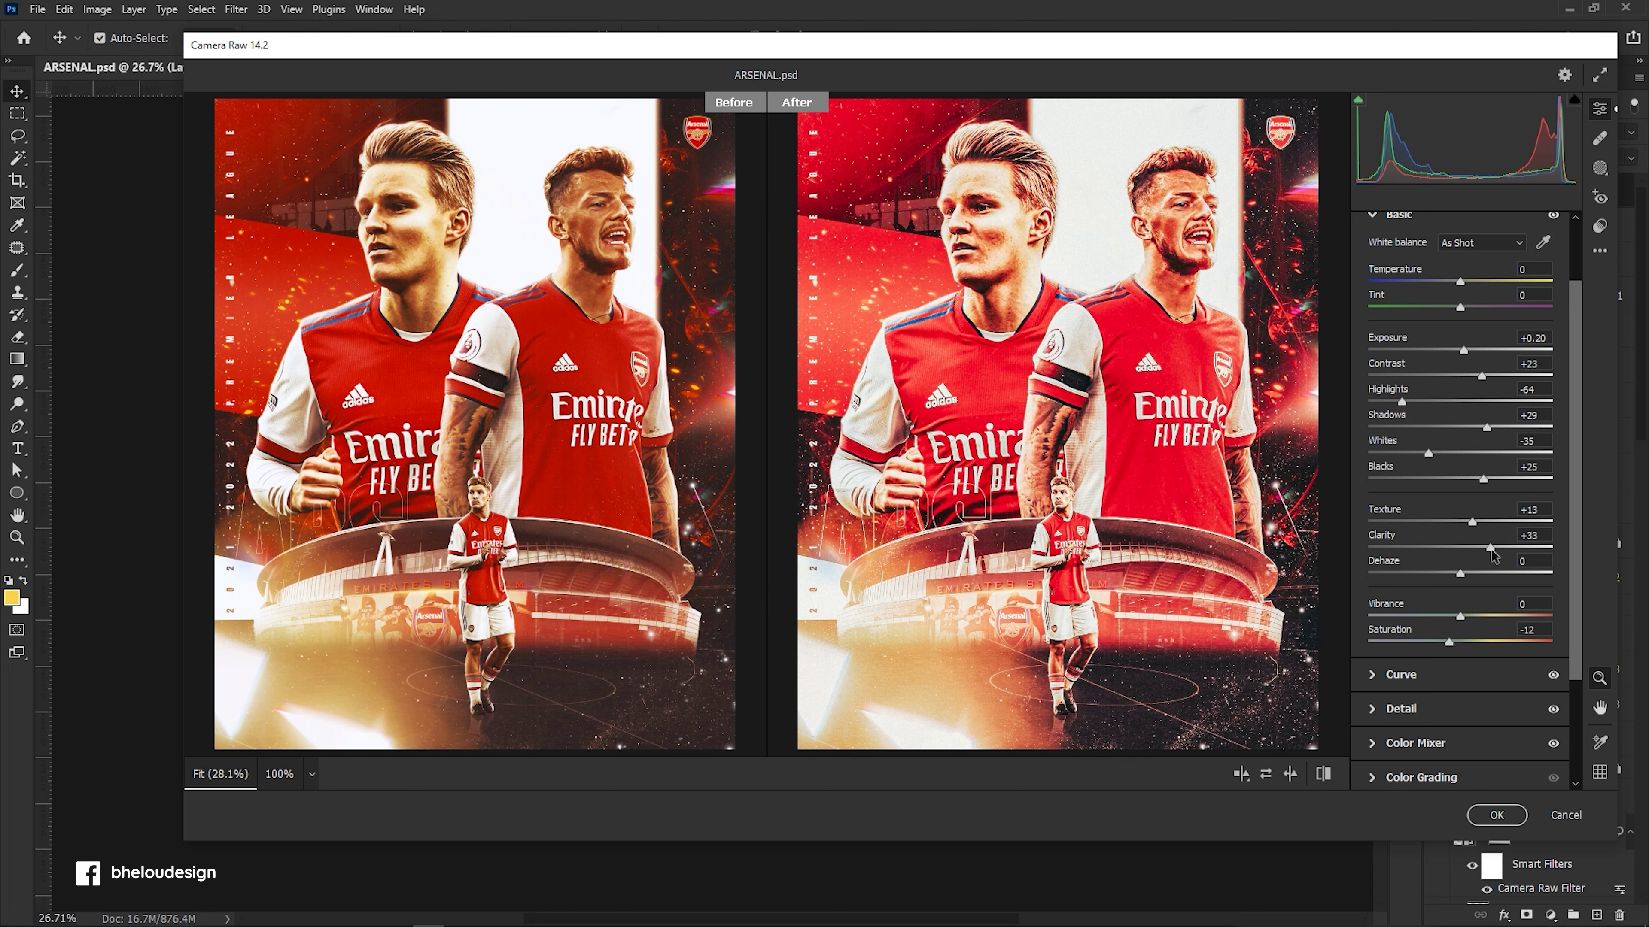
pyautogui.click(1340, 544)
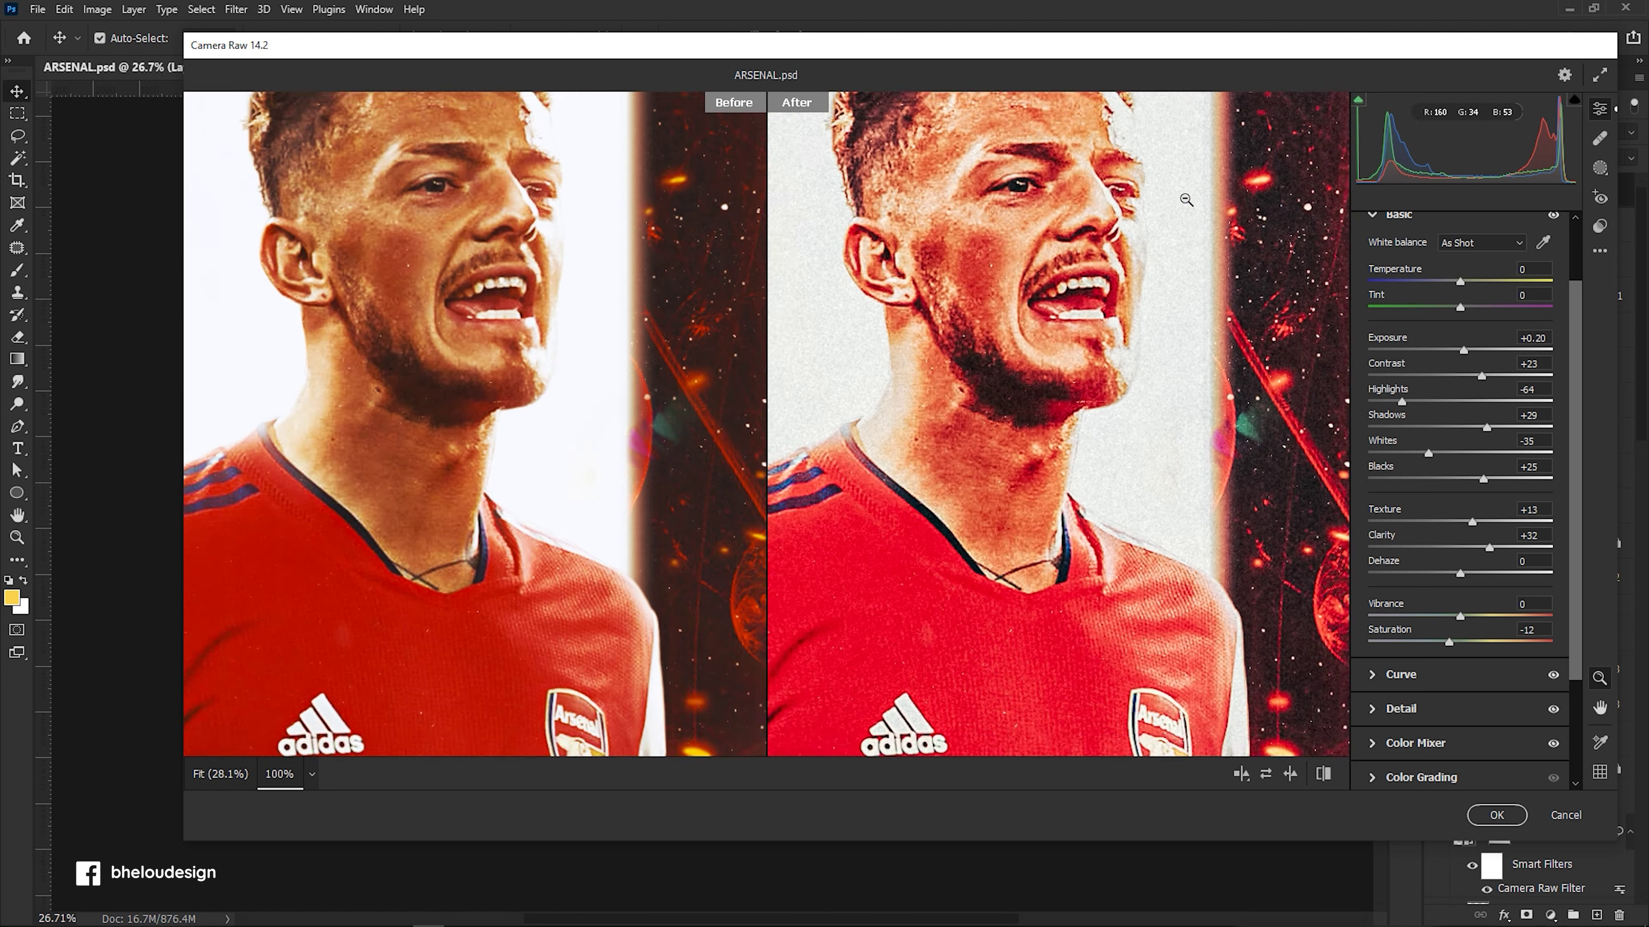
pyautogui.click(1279, 495)
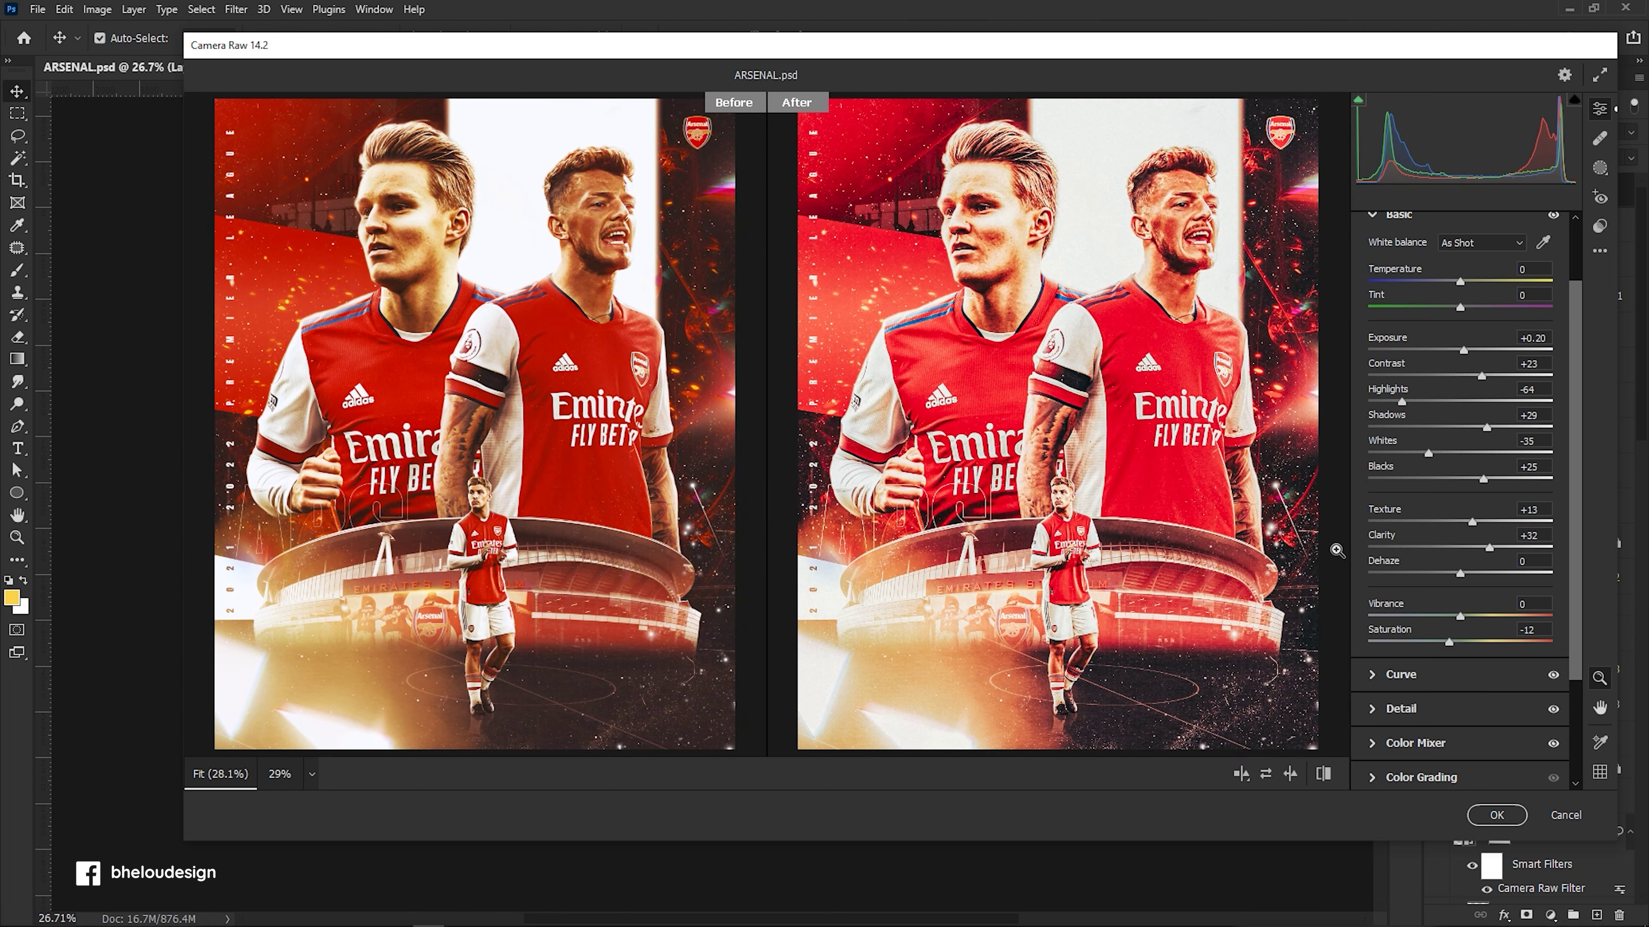
pyautogui.moveTo(1460, 573); pyautogui.dragTo(1465, 573)
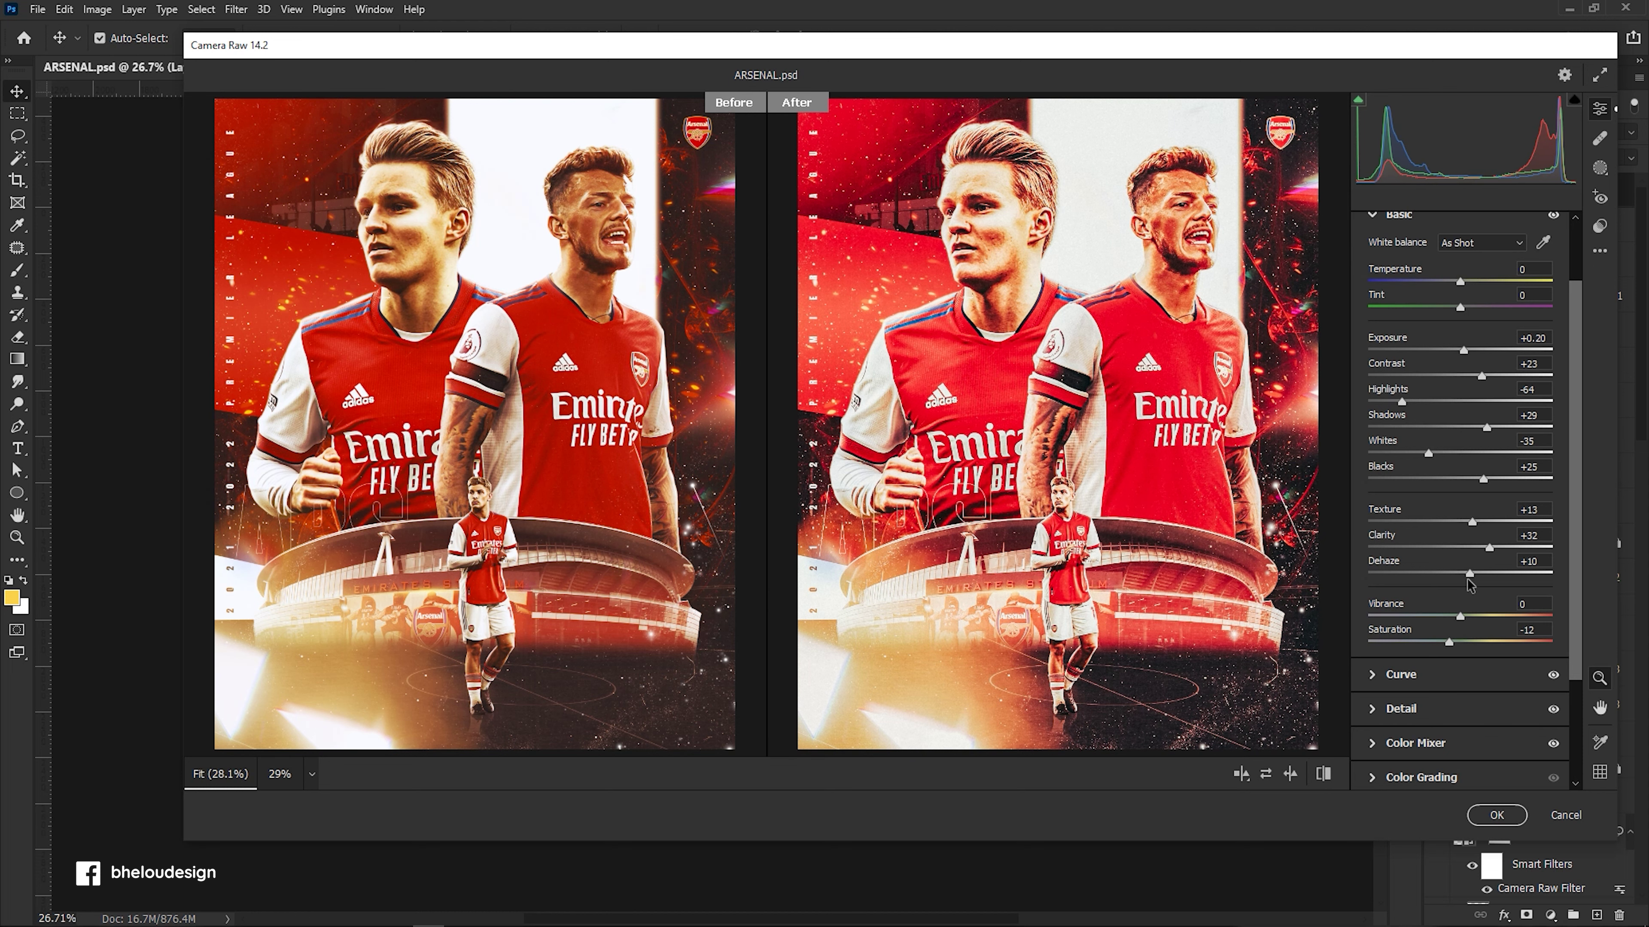
pyautogui.moveTo(1464, 617)
pyautogui.mouseDown()
pyautogui.moveTo(1448, 648)
pyautogui.moveTo(1459, 614)
pyautogui.mouseUp()
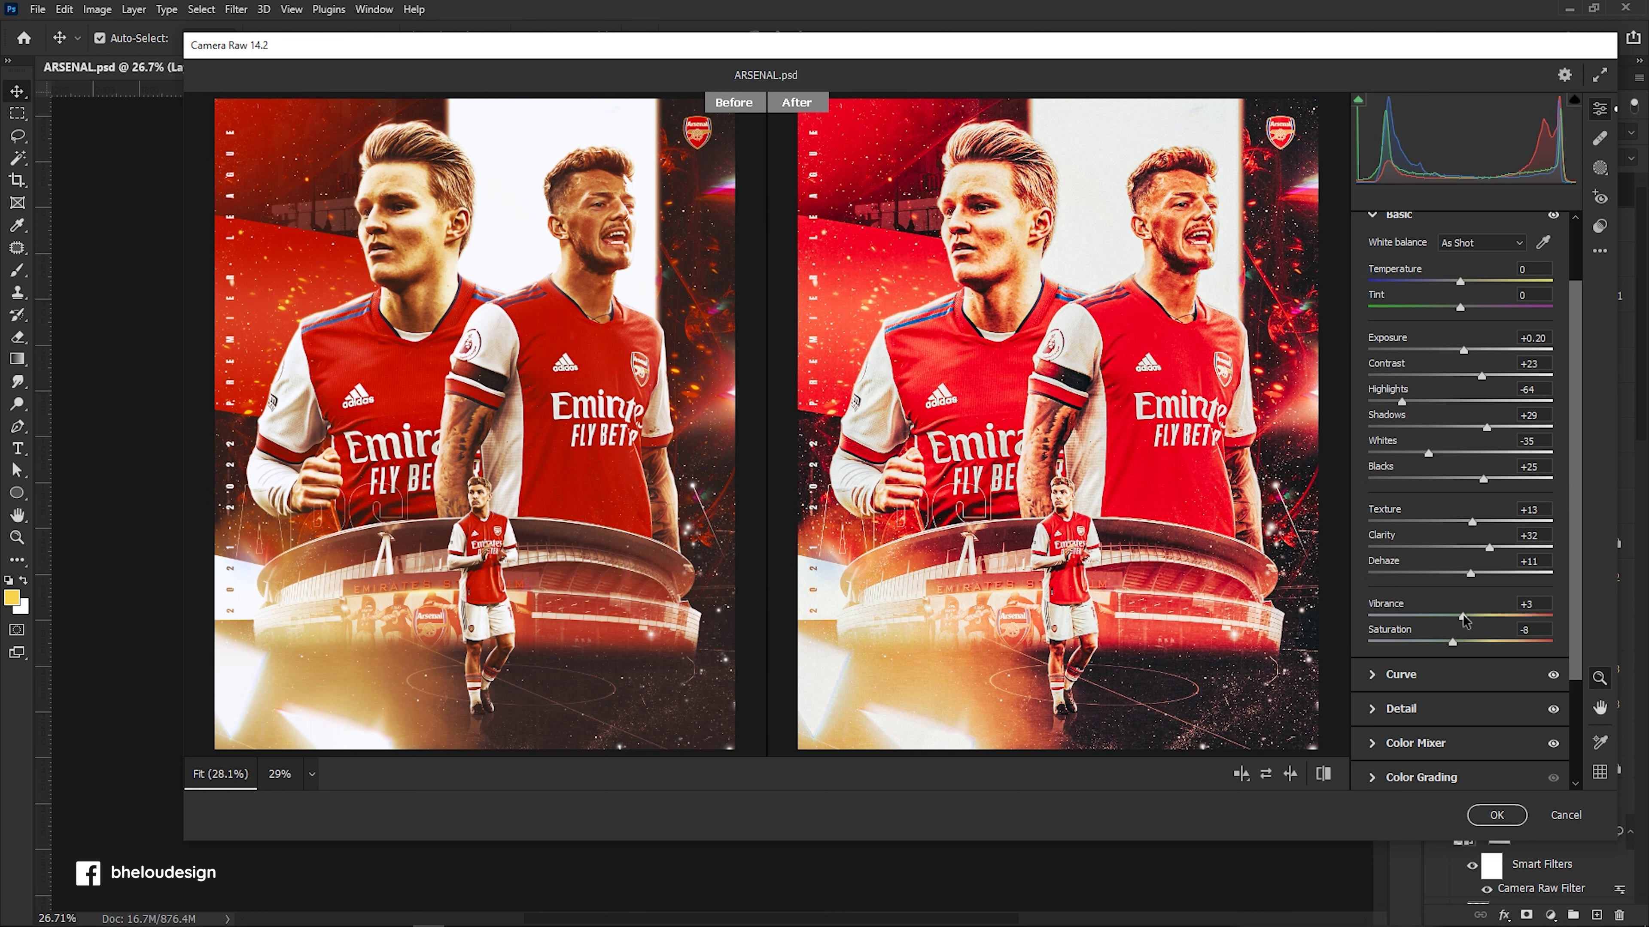
pyautogui.scroll(-4, 1454, 682)
pyautogui.click(1391, 773)
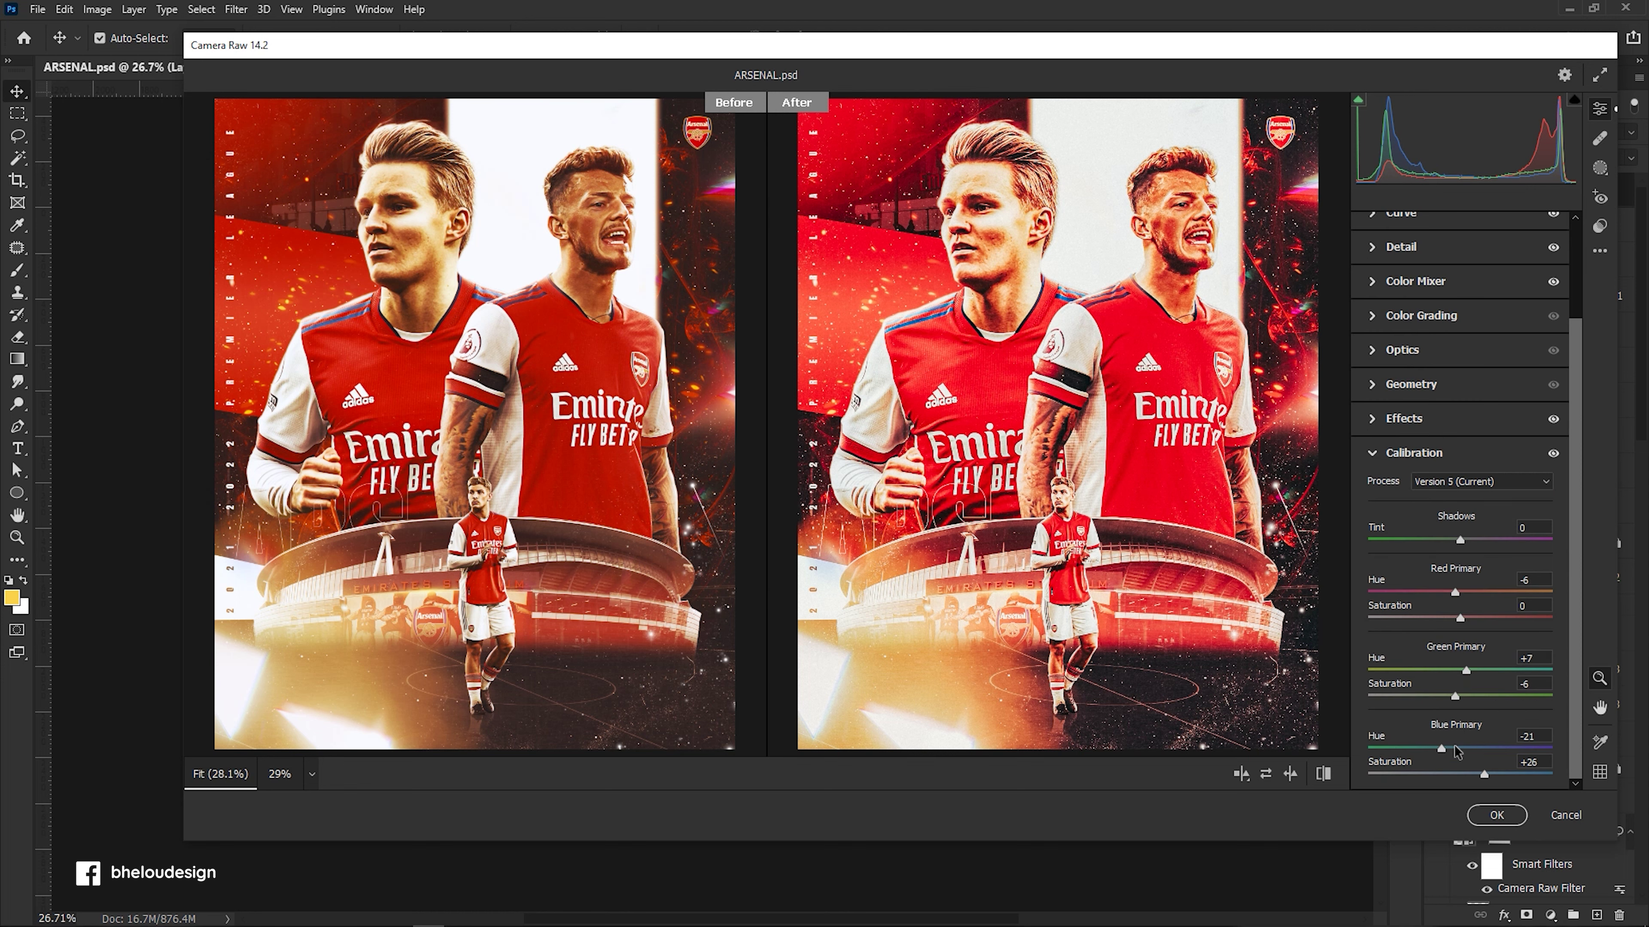
# Retune calibration: Blue hue -12 / saturation +18, Green hue +8 / saturation -11, Red hue -9.
pyautogui.moveTo(1428, 750); pyautogui.dragTo(1445, 750)
pyautogui.moveTo(1444, 752); pyautogui.dragTo(1474, 774)
pyautogui.moveTo(1459, 701)
pyautogui.mouseDown()
pyautogui.moveTo(1421, 699)
pyautogui.moveTo(1477, 683)
pyautogui.mouseUp()
pyautogui.moveTo(1470, 682); pyautogui.dragTo(1471, 687)
pyautogui.moveTo(1460, 617)
pyautogui.mouseDown()
pyautogui.moveTo(1440, 619)
pyautogui.moveTo(1465, 625)
pyautogui.mouseUp()
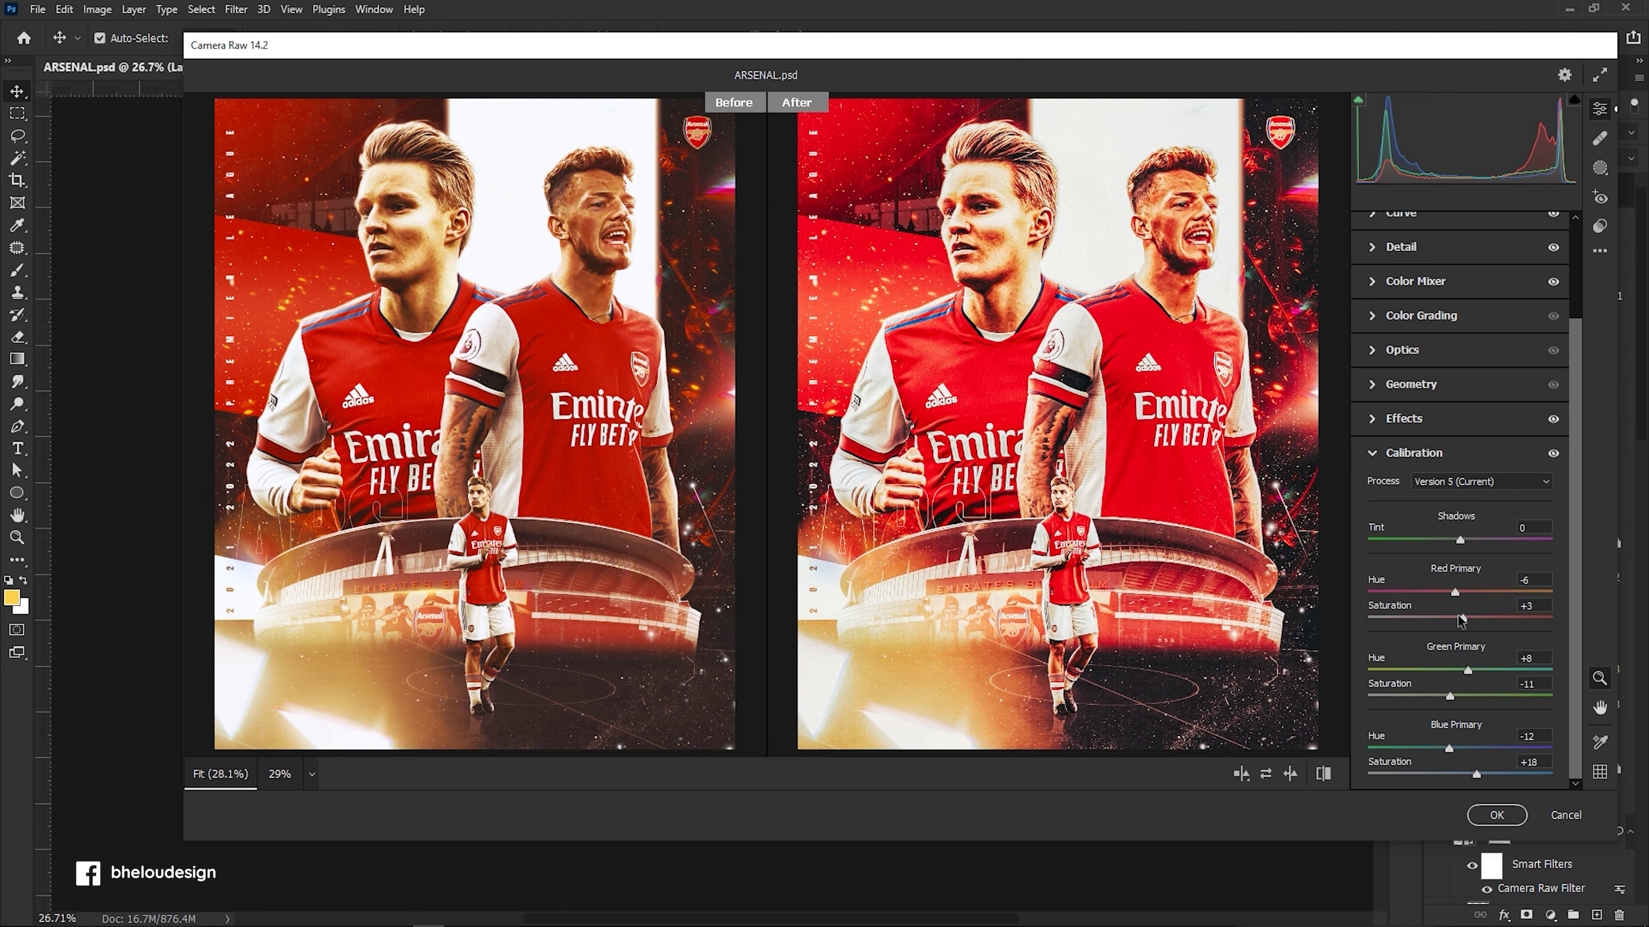
pyautogui.moveTo(1455, 594); pyautogui.dragTo(1451, 598)
pyautogui.scroll(1, 1433, 499)
pyautogui.click(1403, 460)
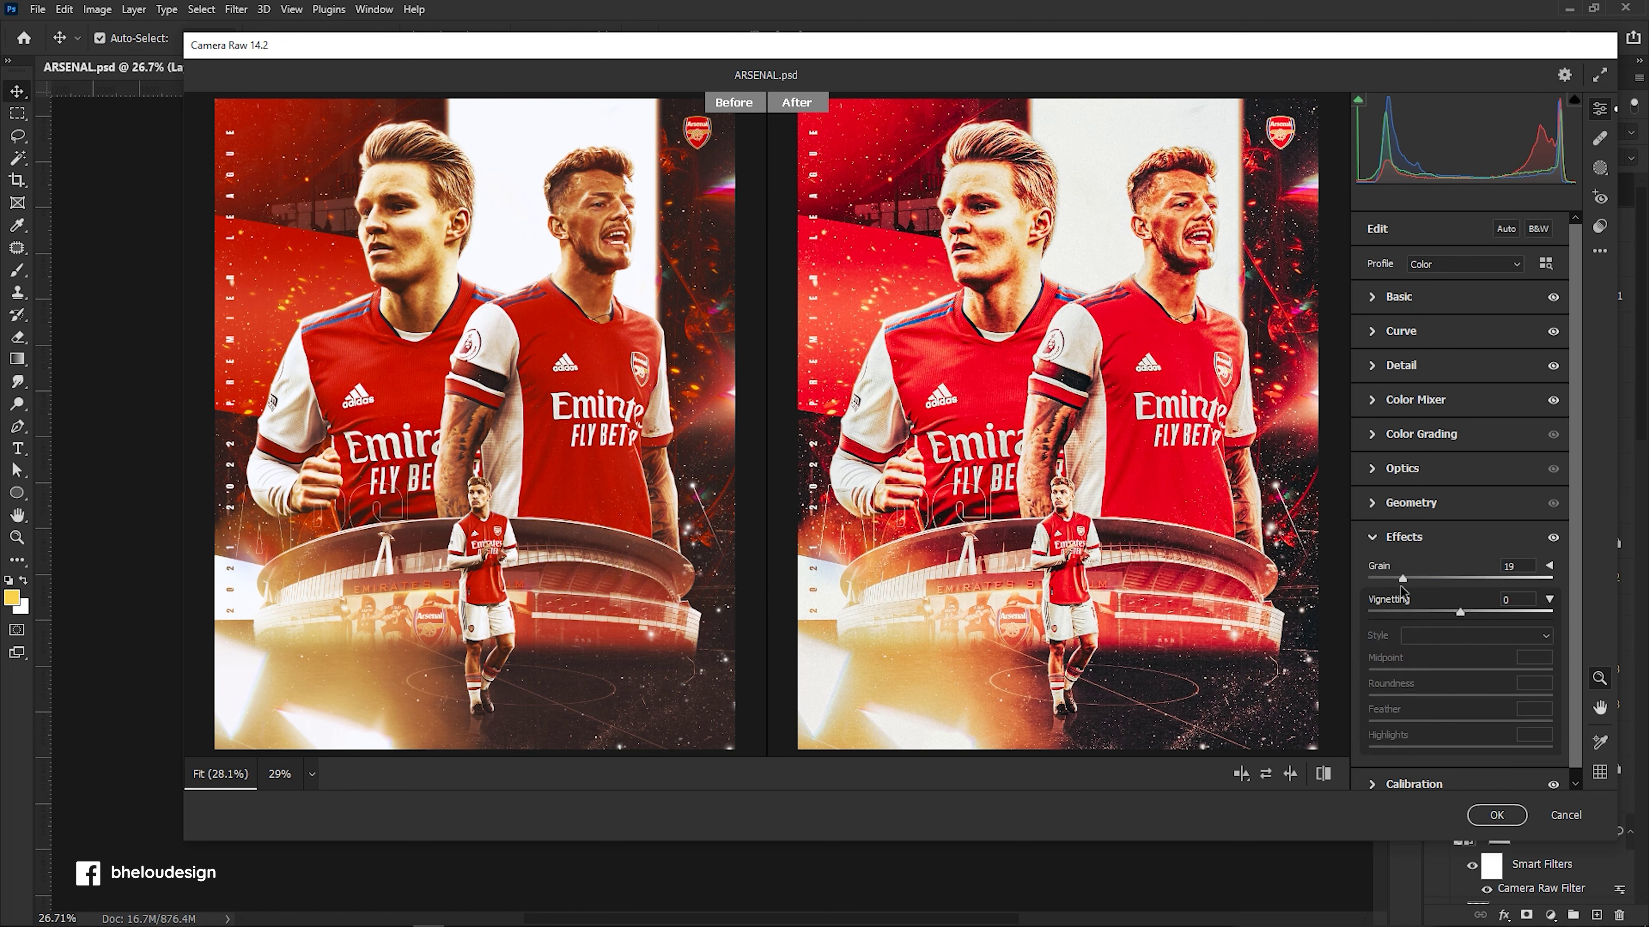
# Set Detail sharpening to 53 with masking 31, checking the players' jerseys zoomed in.
pyautogui.click(1372, 369)
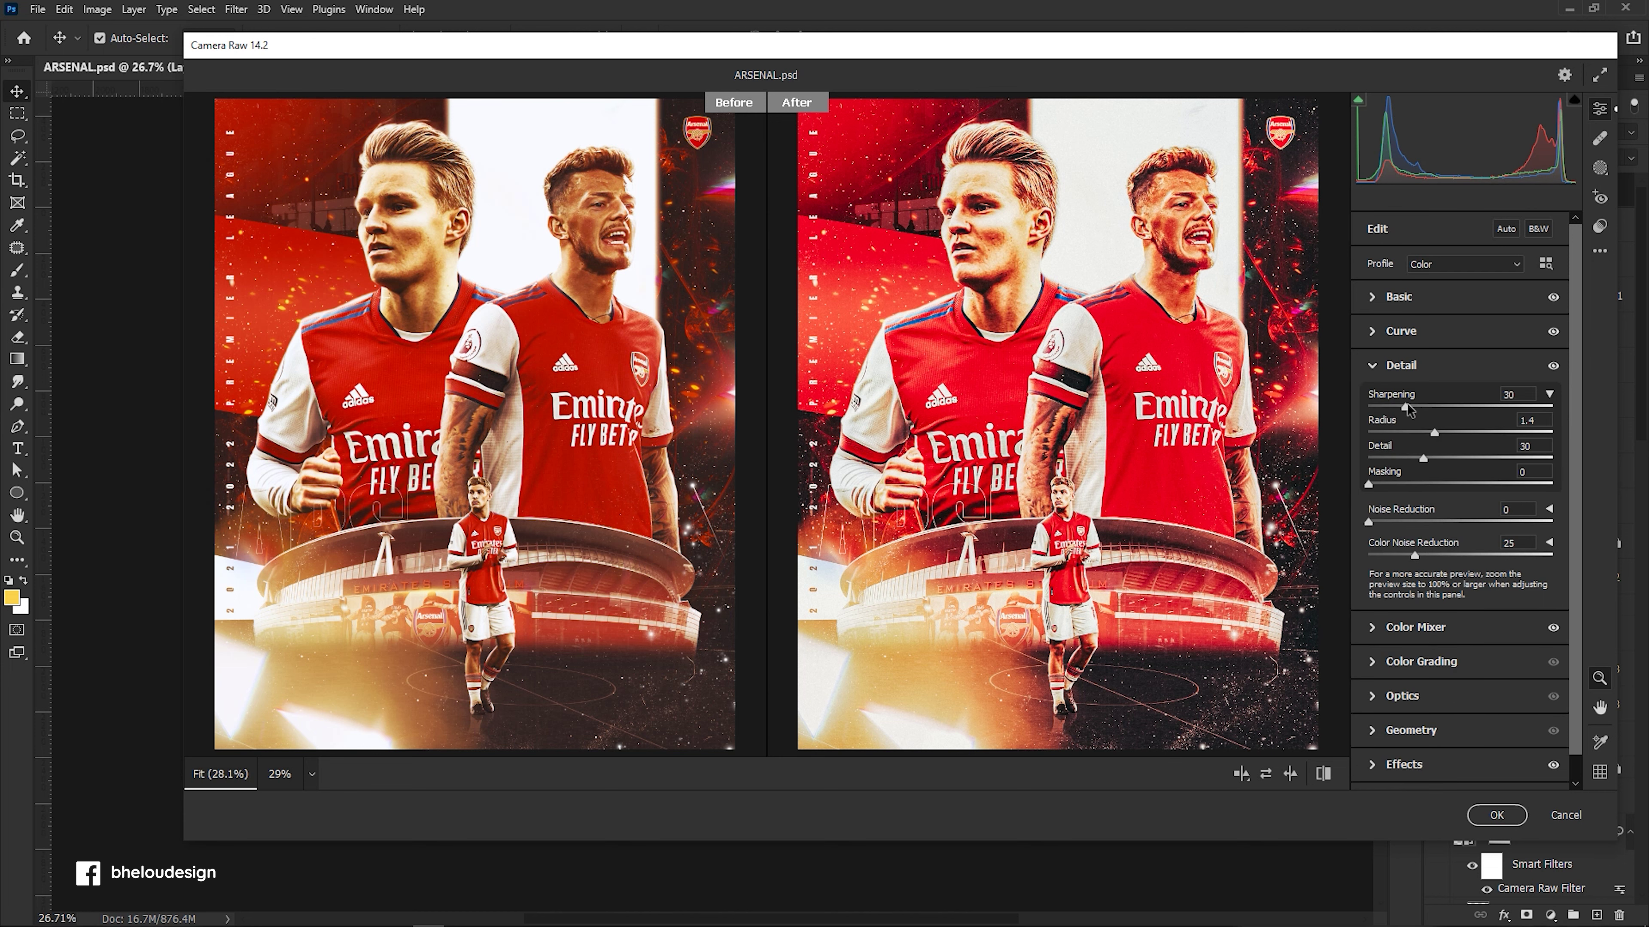
pyautogui.moveTo(1405, 408)
pyautogui.mouseDown()
pyautogui.moveTo(1467, 412)
pyautogui.moveTo(1449, 408)
pyautogui.mouseUp()
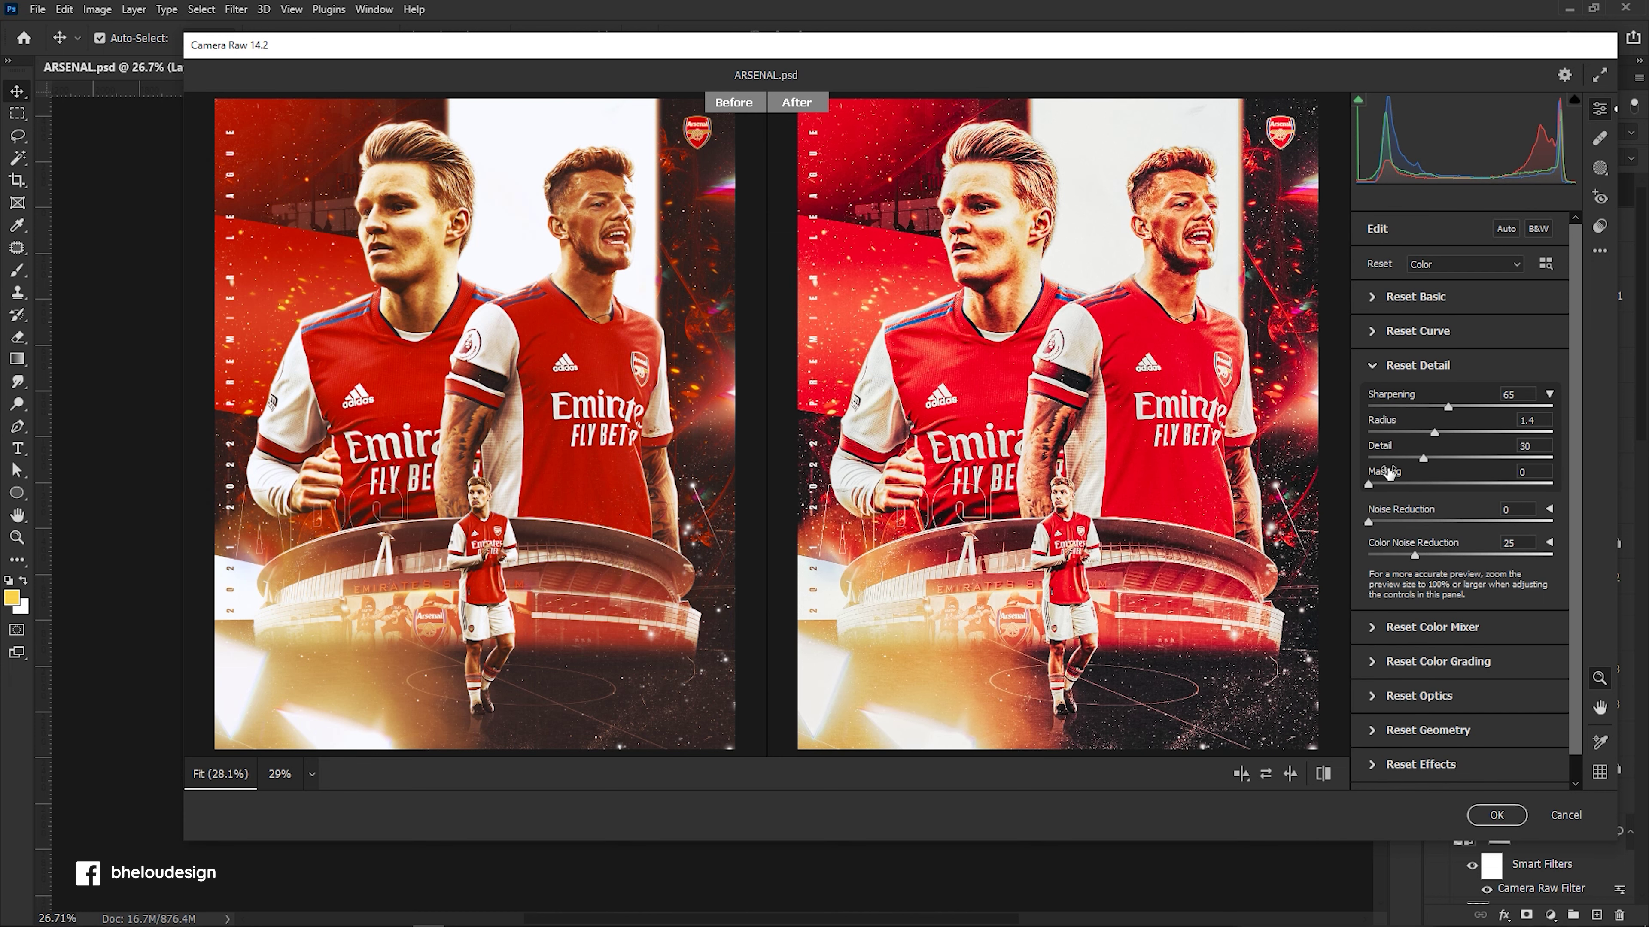
pyautogui.moveTo(1369, 485); pyautogui.dragTo(1485, 484)
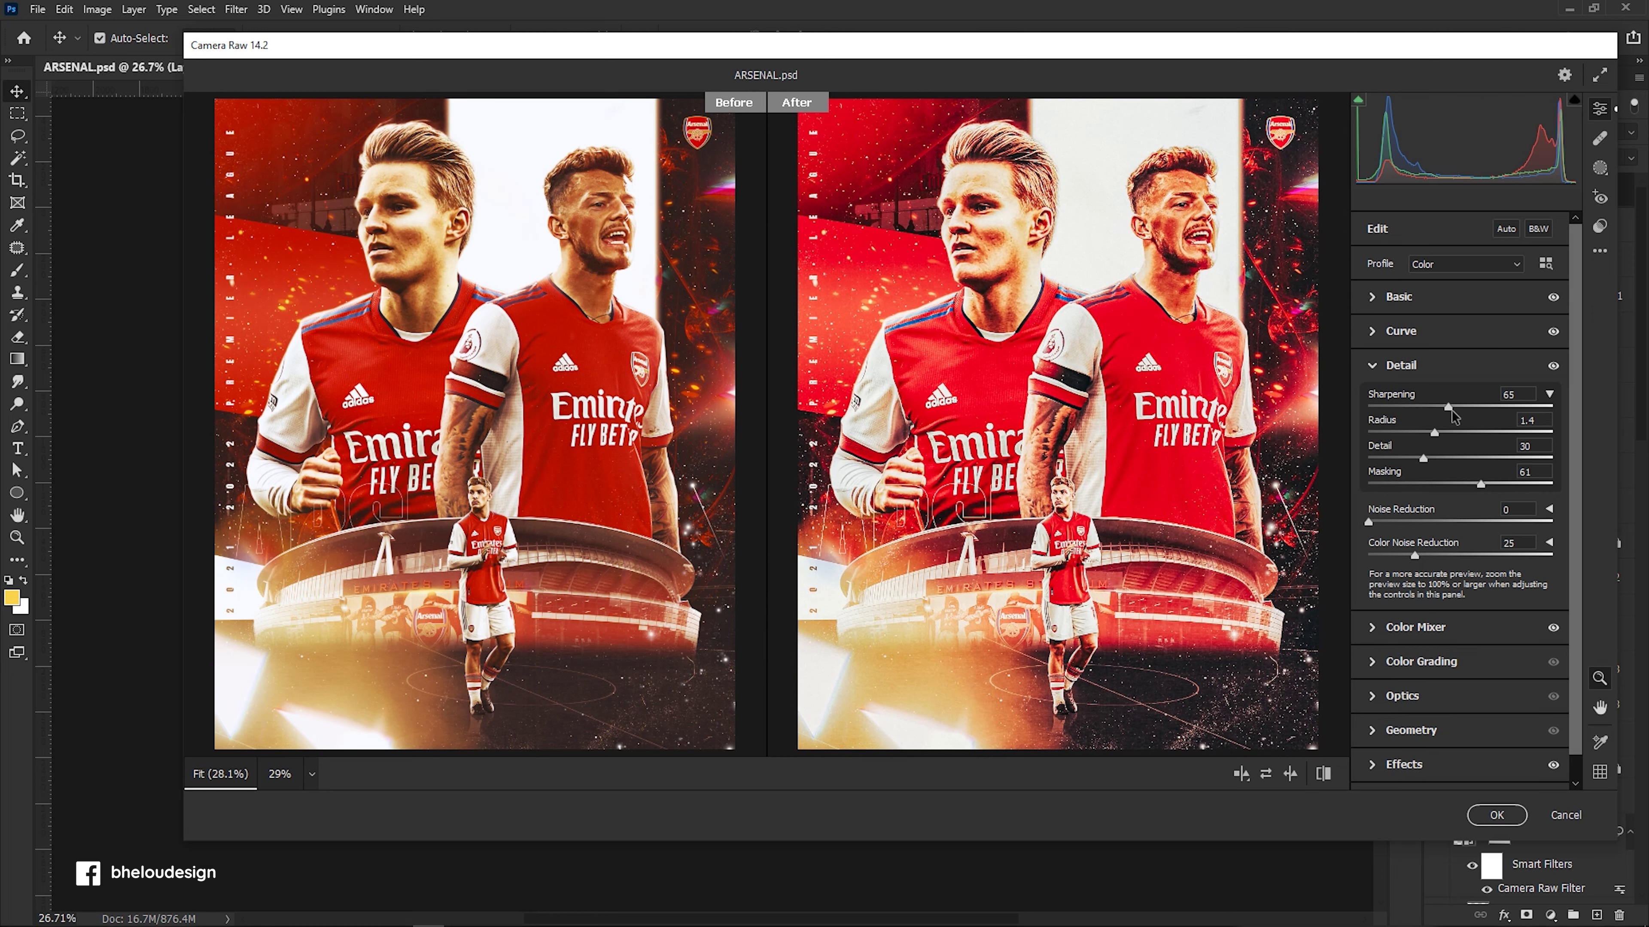
pyautogui.moveTo(1425, 407); pyautogui.dragTo(1432, 407)
pyautogui.moveTo(1481, 484); pyautogui.dragTo(1425, 484)
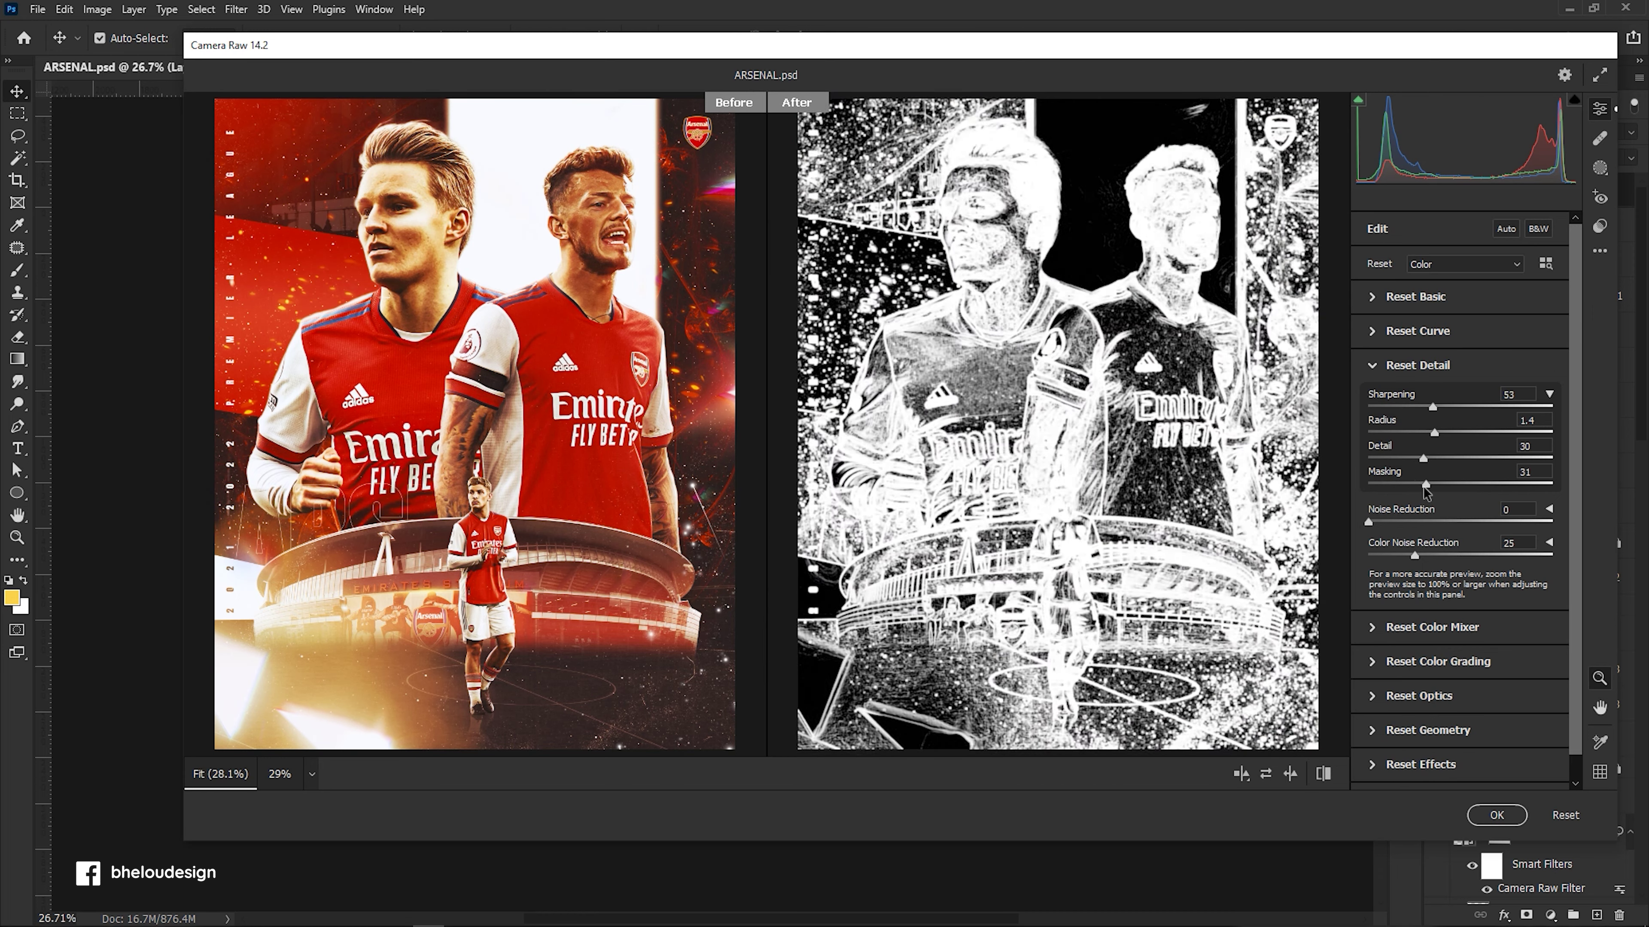
pyautogui.hotkey('ctrl', '+')
pyautogui.hotkey('ctrl', '+')
pyautogui.hotkey('ctrl', '+')
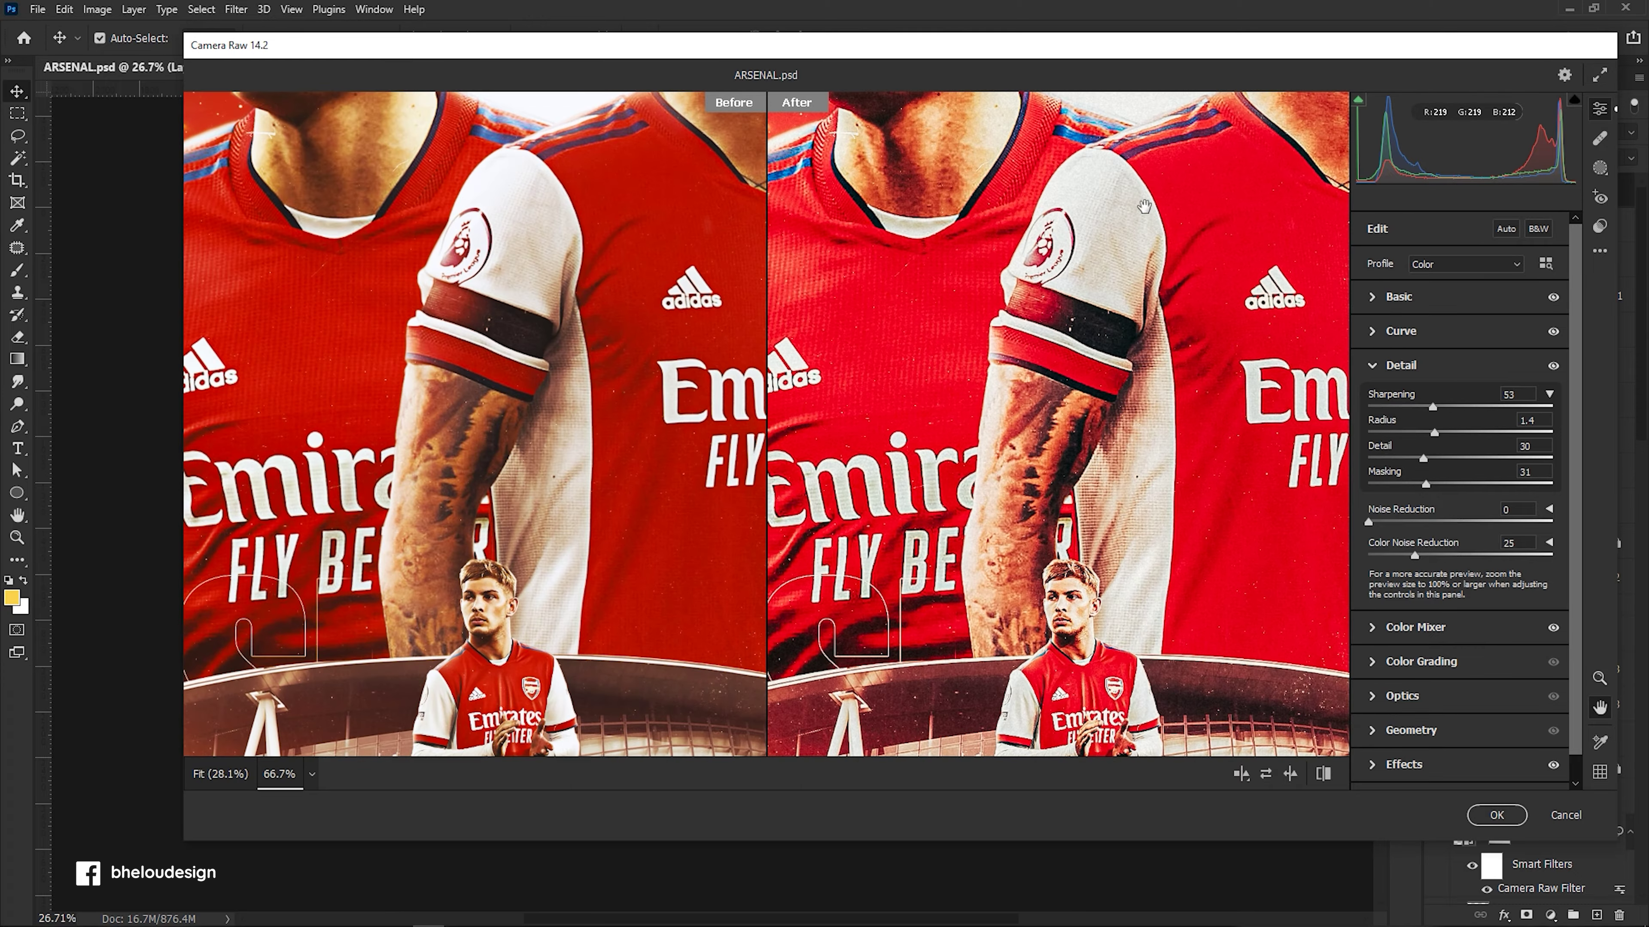
pyautogui.moveTo(1148, 192); pyautogui.dragTo(1185, 629)
pyautogui.hotkey('ctrl', '0')
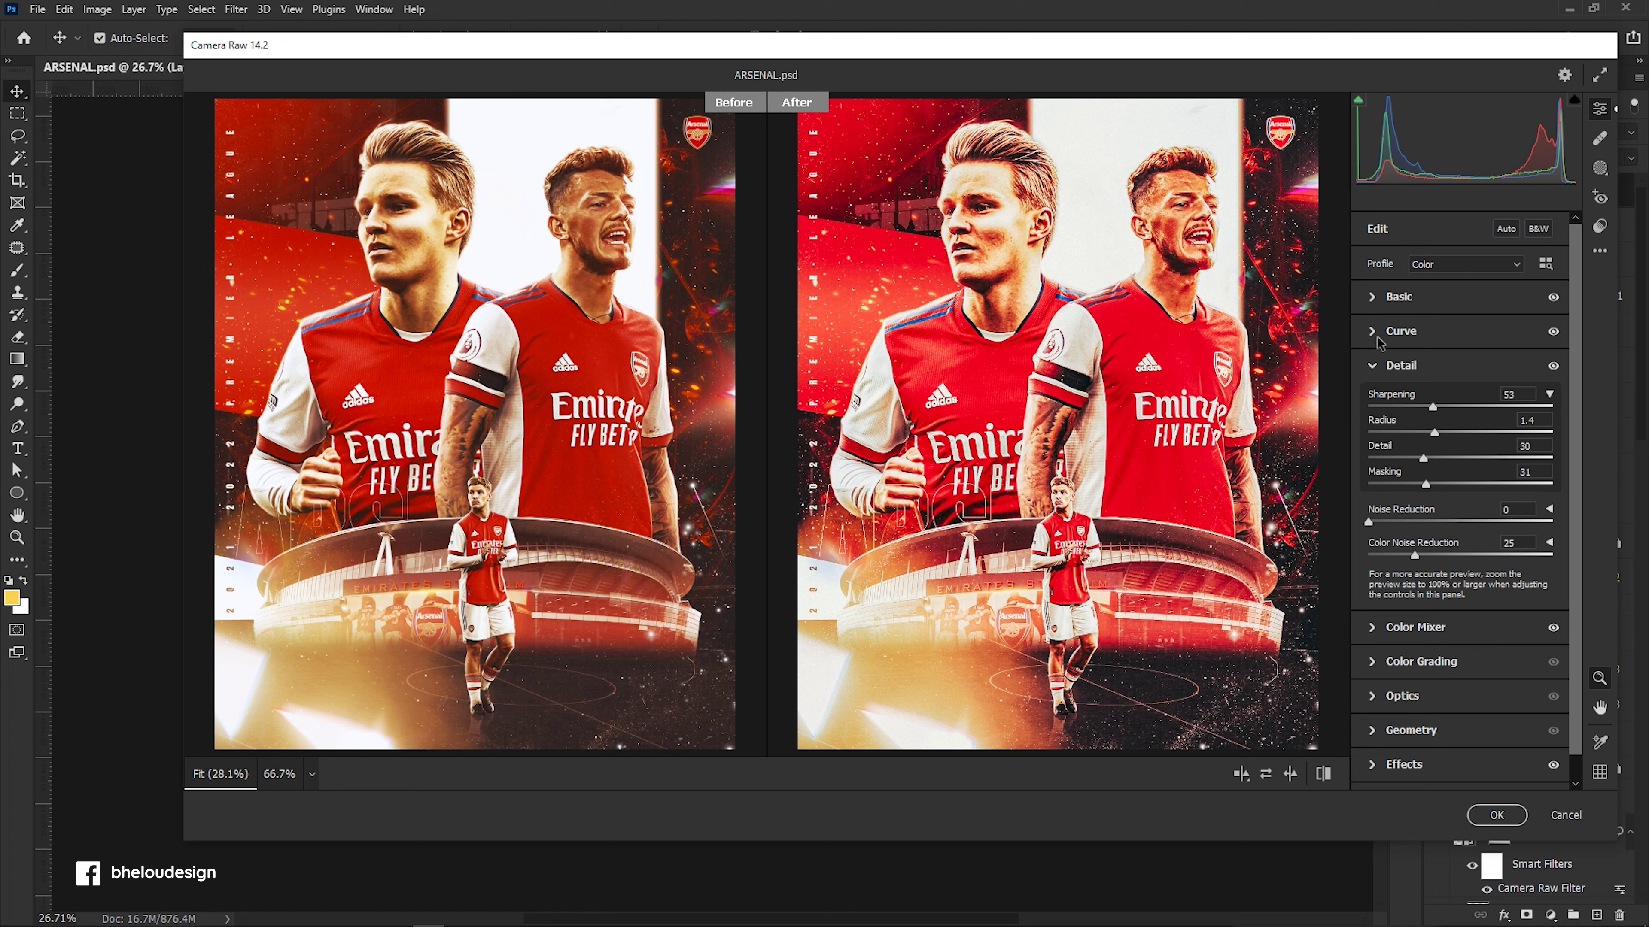
pyautogui.click(1386, 630)
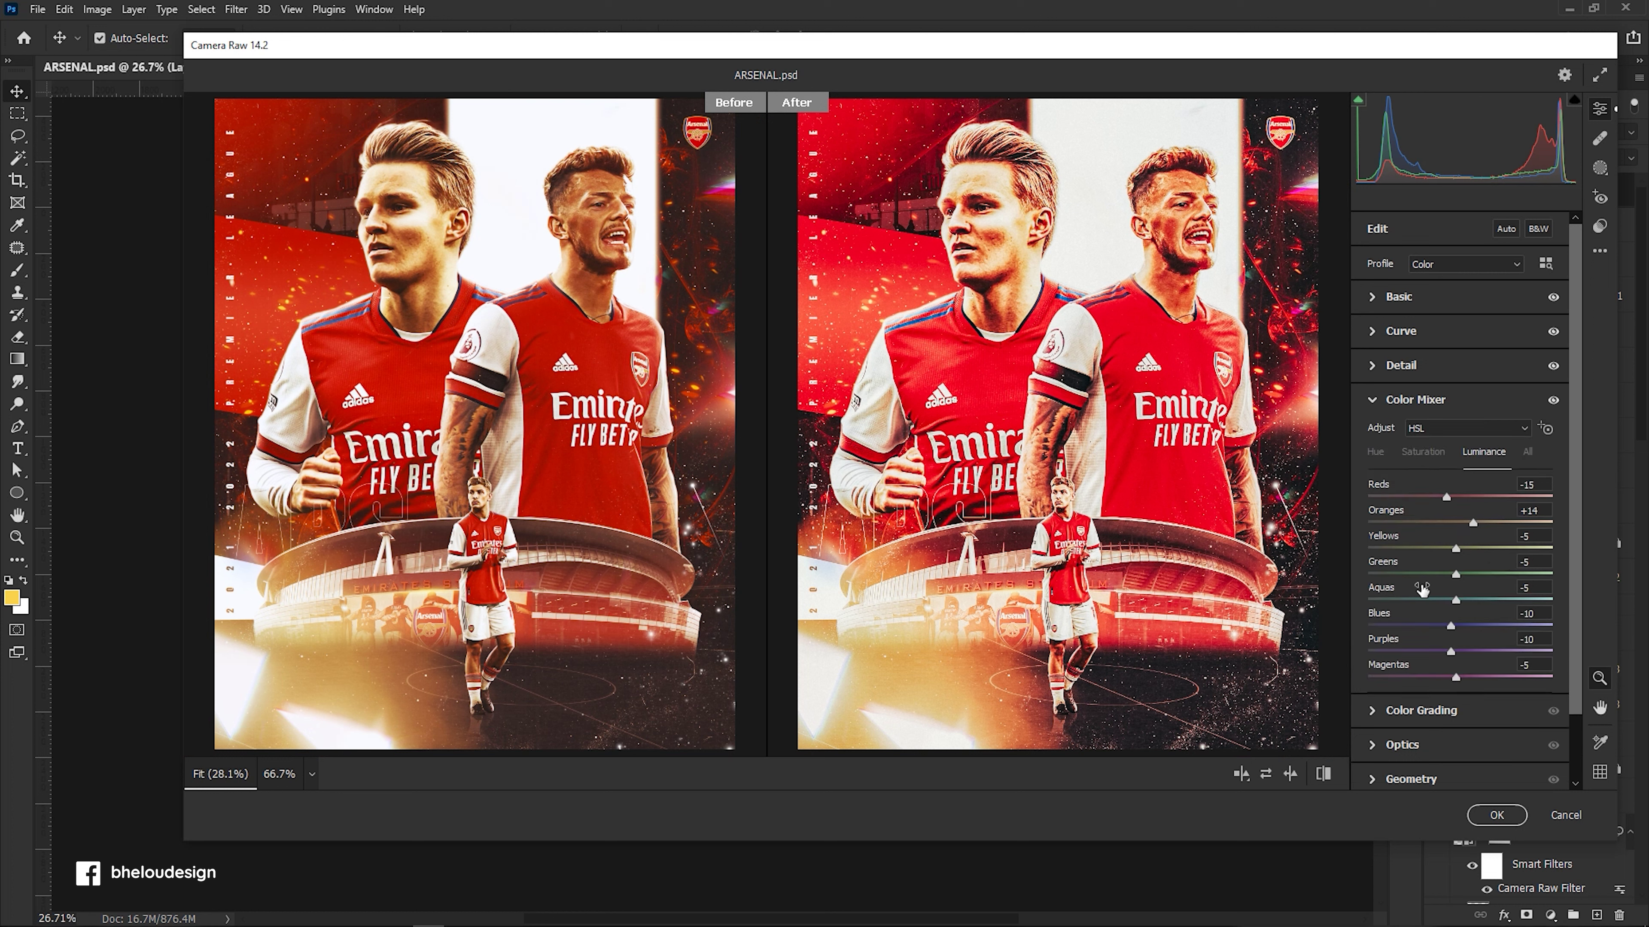
# Lower the Reds luminance to -42 and apply the HPpts Film 03 preset.
pyautogui.moveTo(1447, 497); pyautogui.dragTo(1416, 498)
pyautogui.moveTo(1418, 498); pyautogui.dragTo(1422, 498)
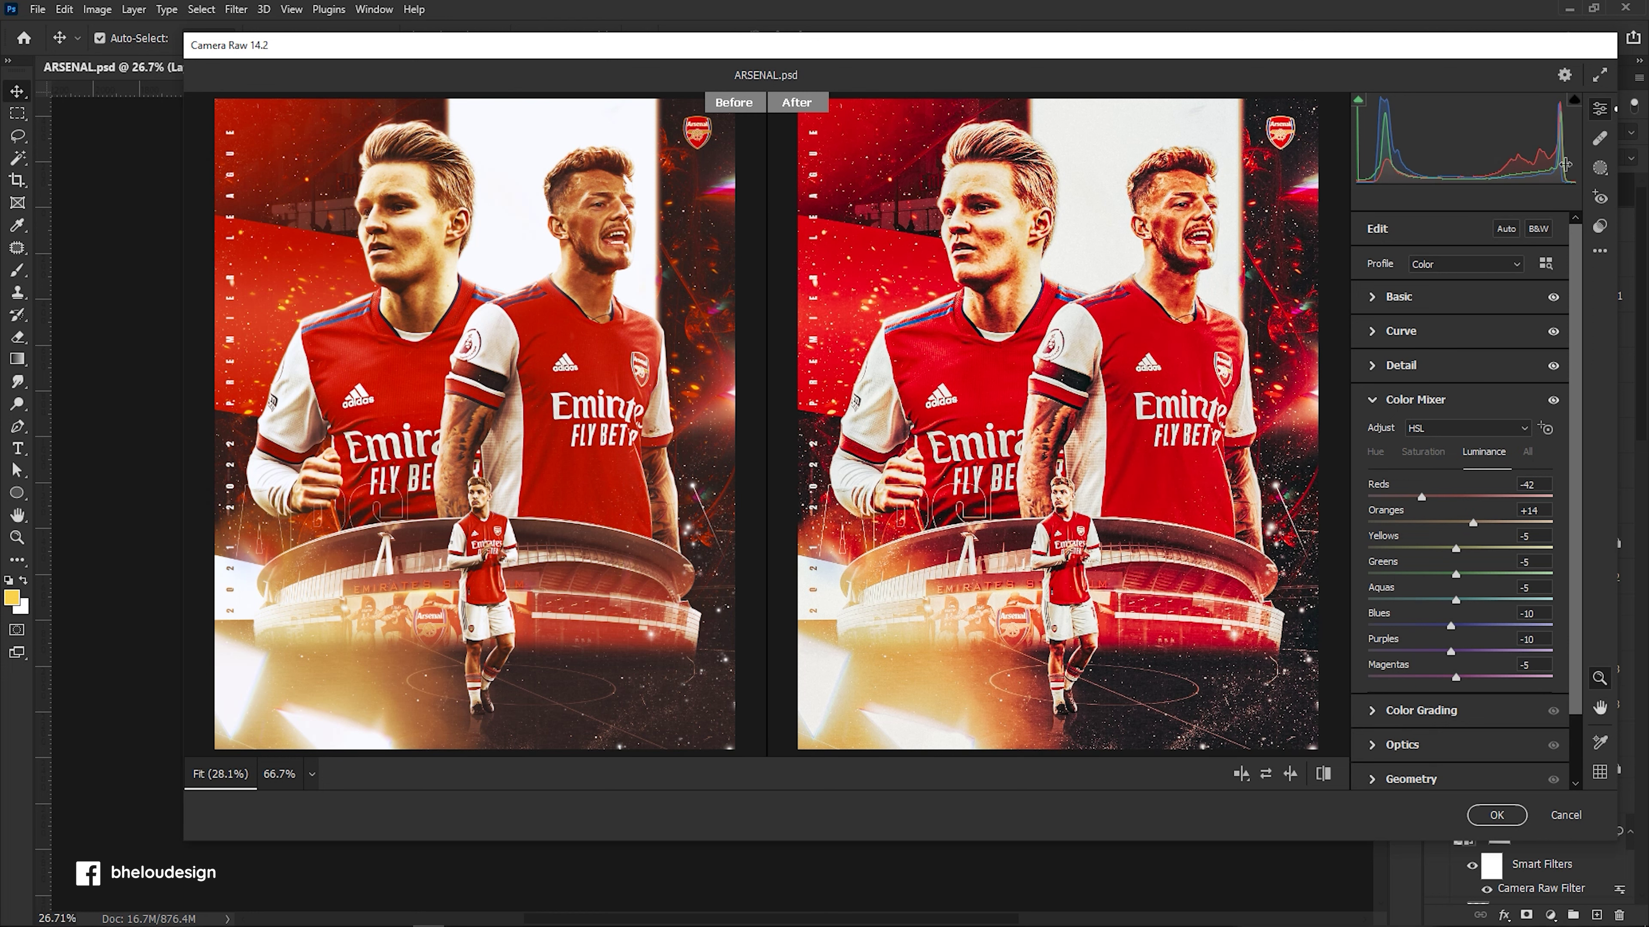
pyautogui.click(1600, 226)
pyautogui.click(1440, 370)
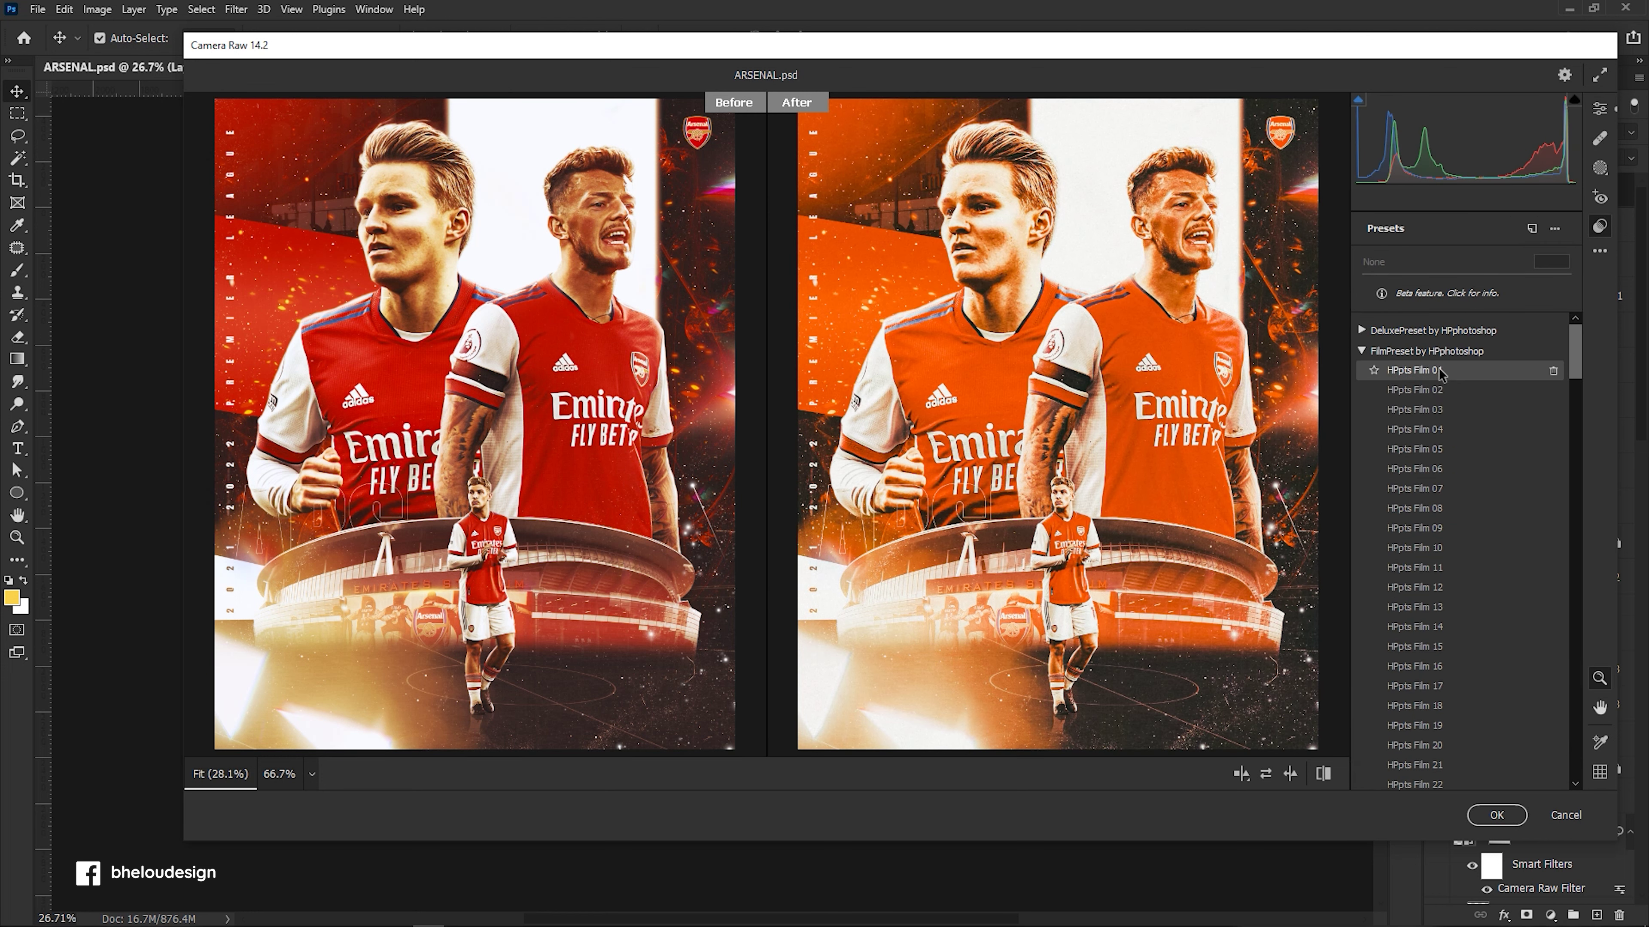
pyautogui.click(1438, 410)
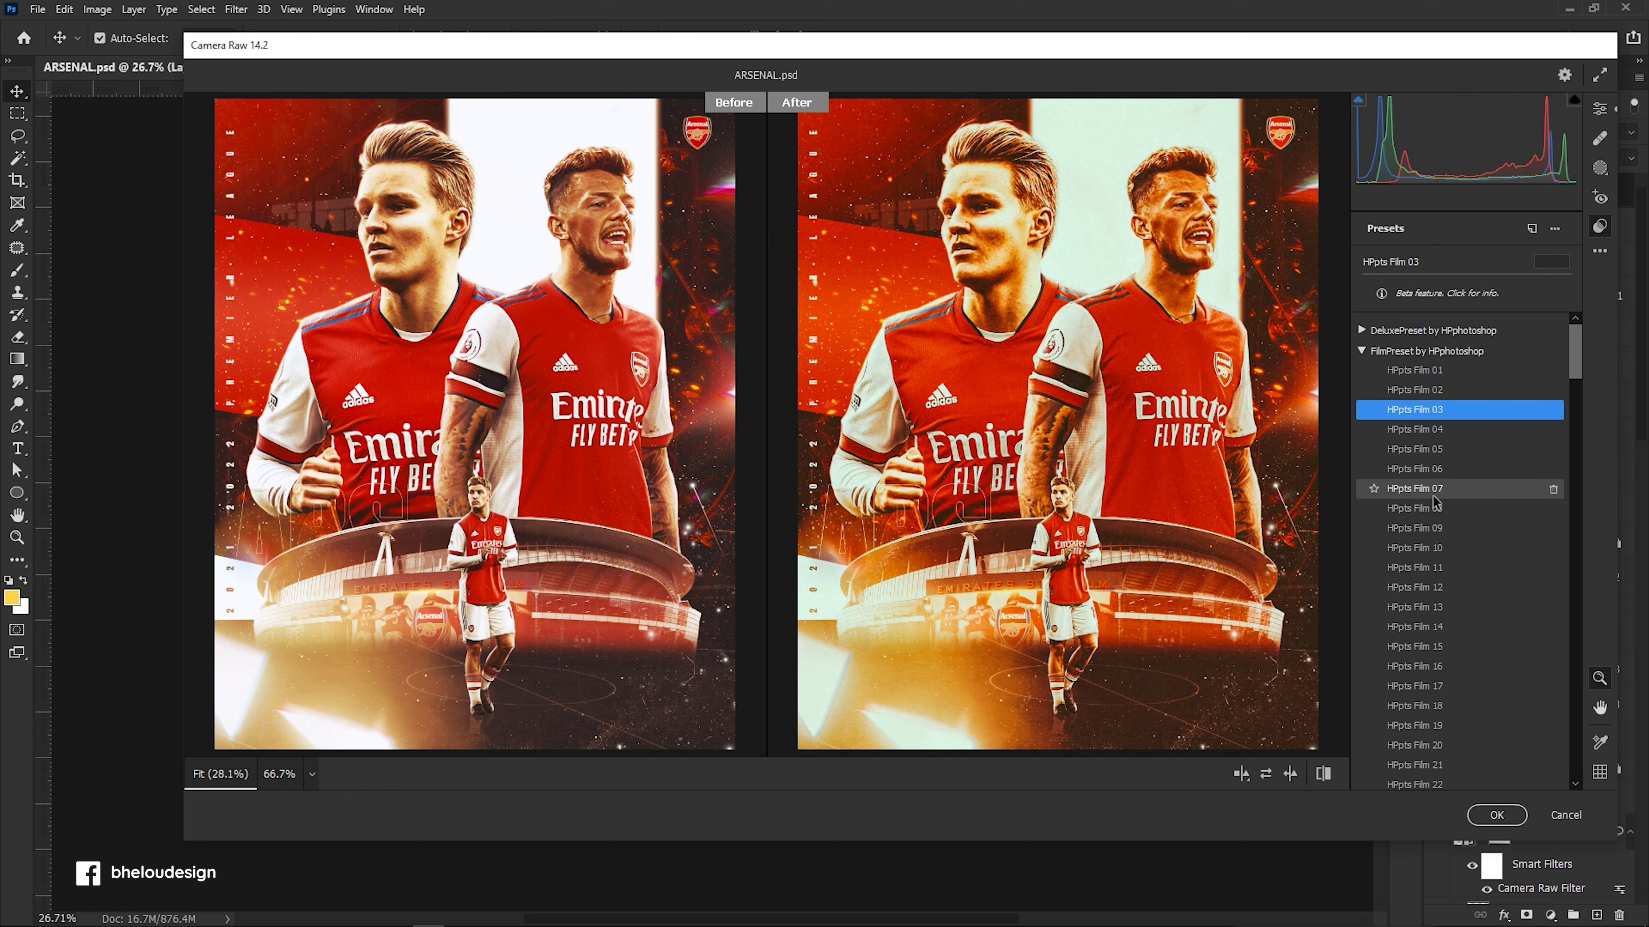
pyautogui.scroll(-5, 1436, 547)
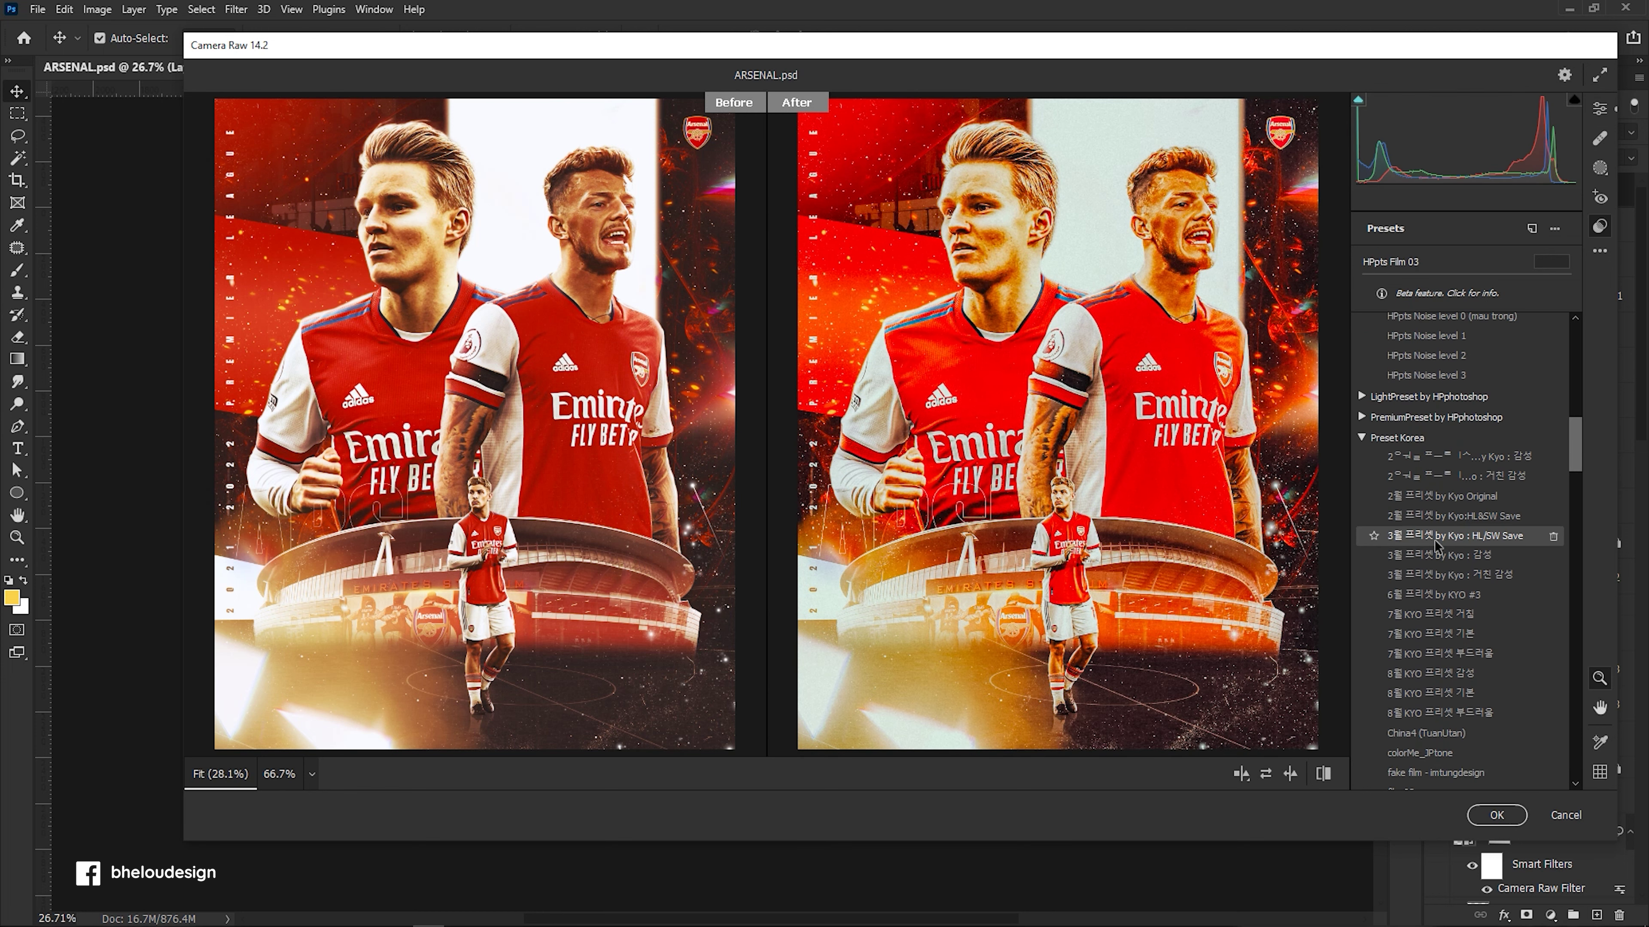
pyautogui.scroll(-5, 1436, 548)
pyautogui.scroll(-10, 1437, 547)
pyautogui.scroll(-5, 1436, 546)
pyautogui.scroll(-2, 1437, 547)
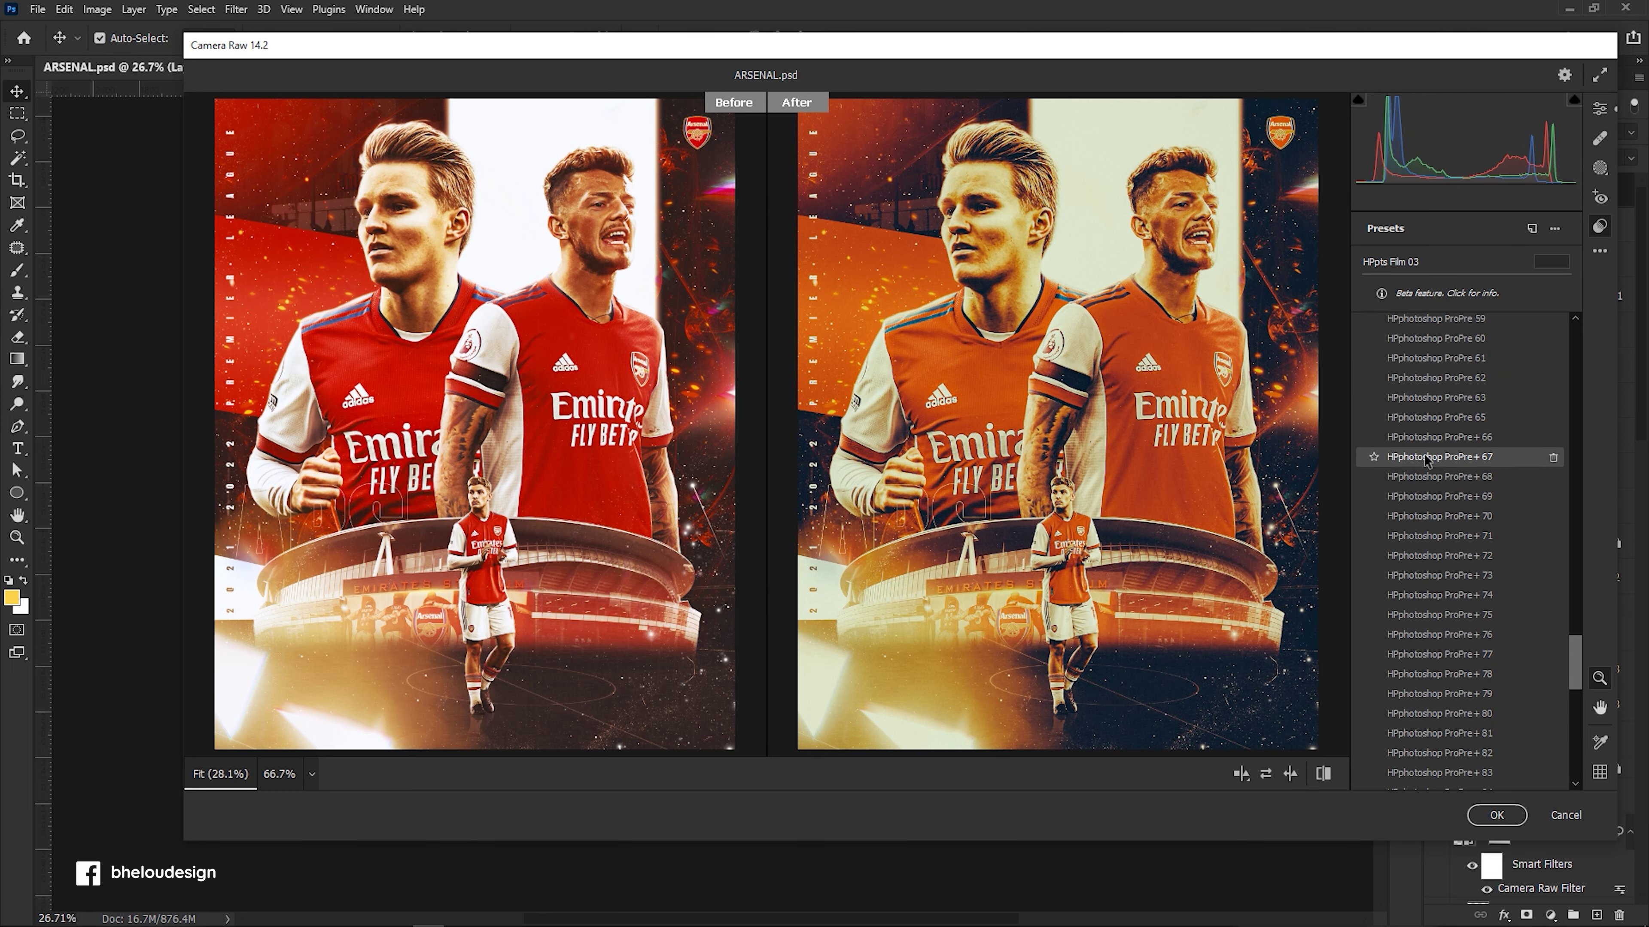
pyautogui.click(1599, 108)
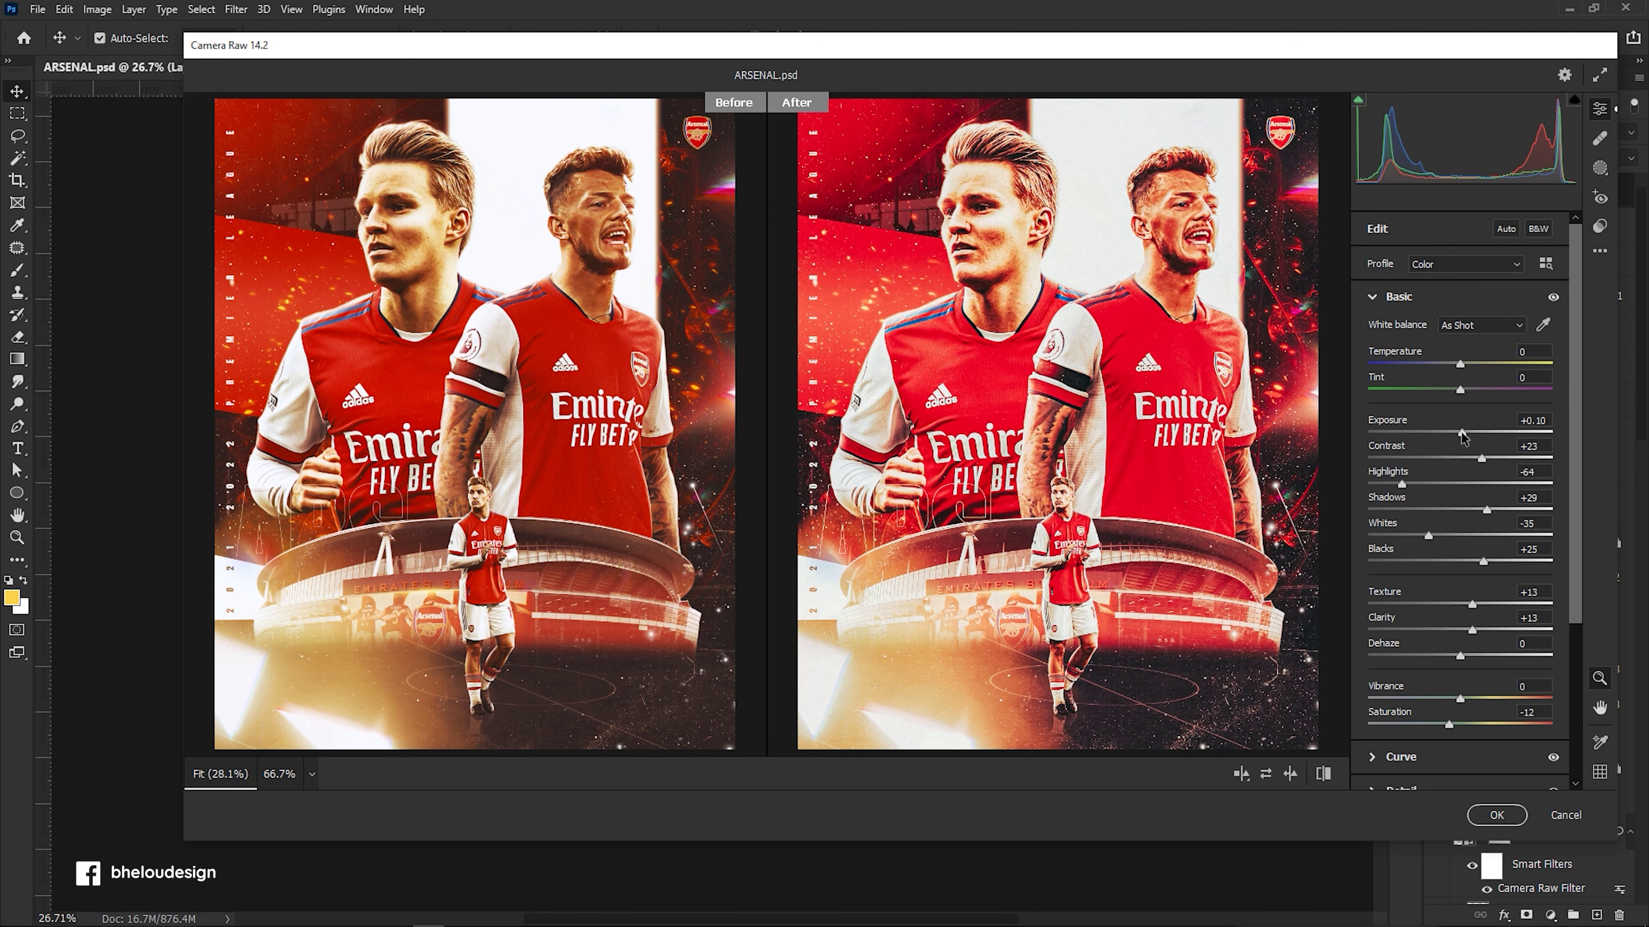
# Set Exposure to 0.00 and Whites to -9 in the Basic section.
pyautogui.moveTo(1463, 437); pyautogui.dragTo(1462, 435)
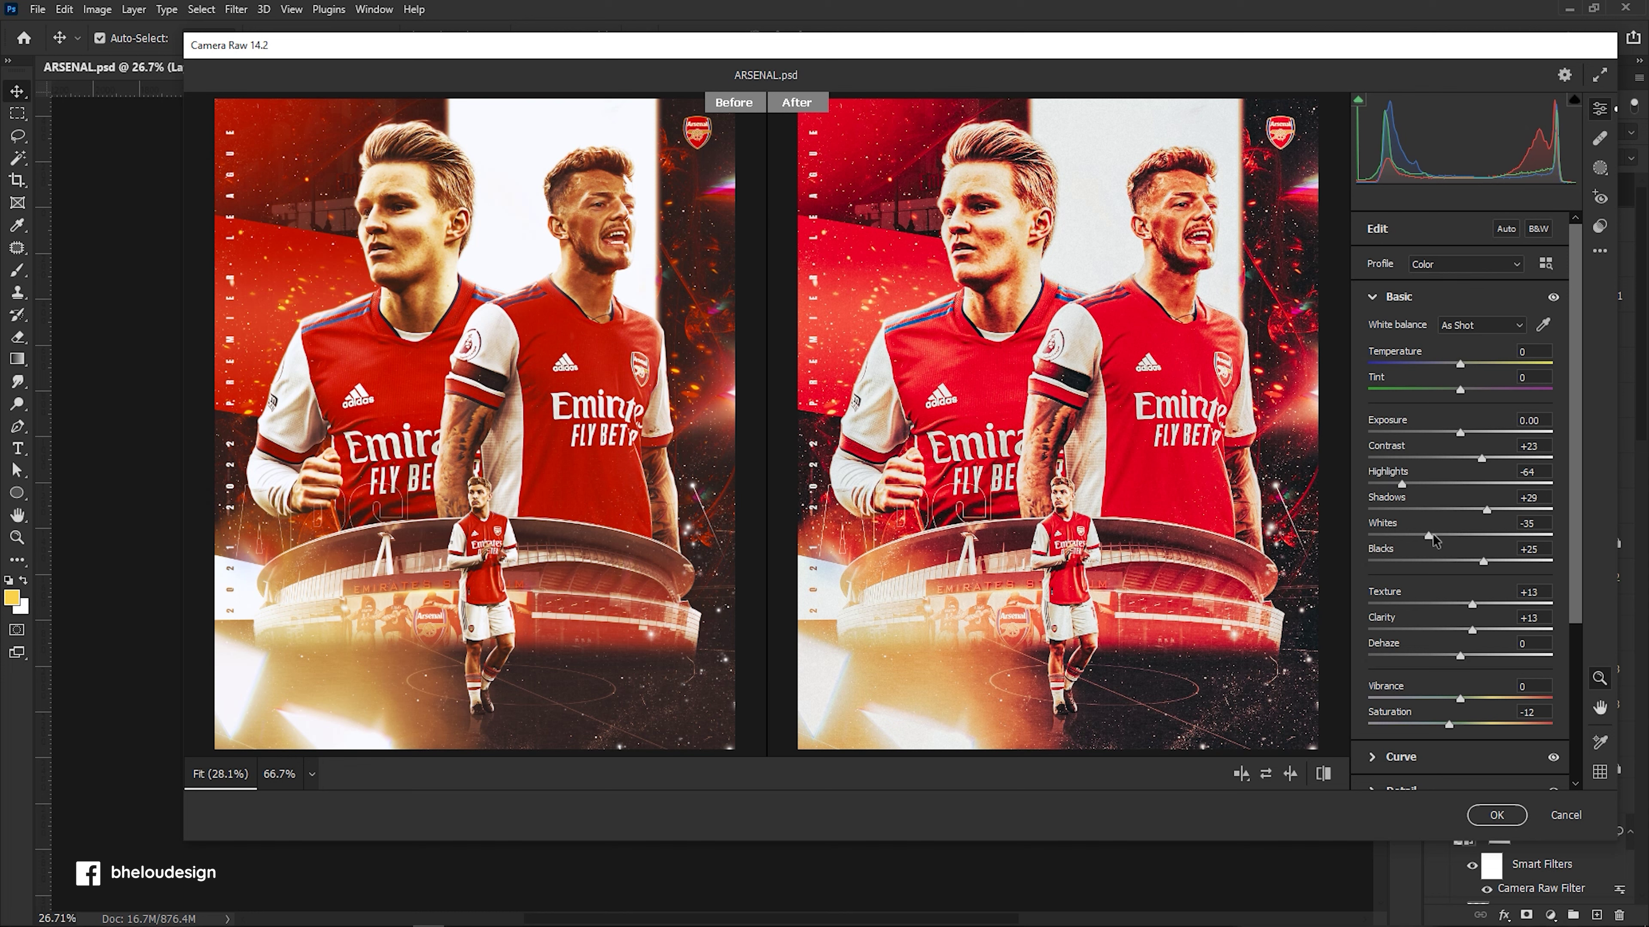
pyautogui.moveTo(1406, 538)
pyautogui.mouseDown()
pyautogui.moveTo(1456, 533)
pyautogui.moveTo(1477, 575)
pyautogui.moveTo(1524, 567)
pyautogui.moveTo(1486, 582)
pyautogui.mouseUp()
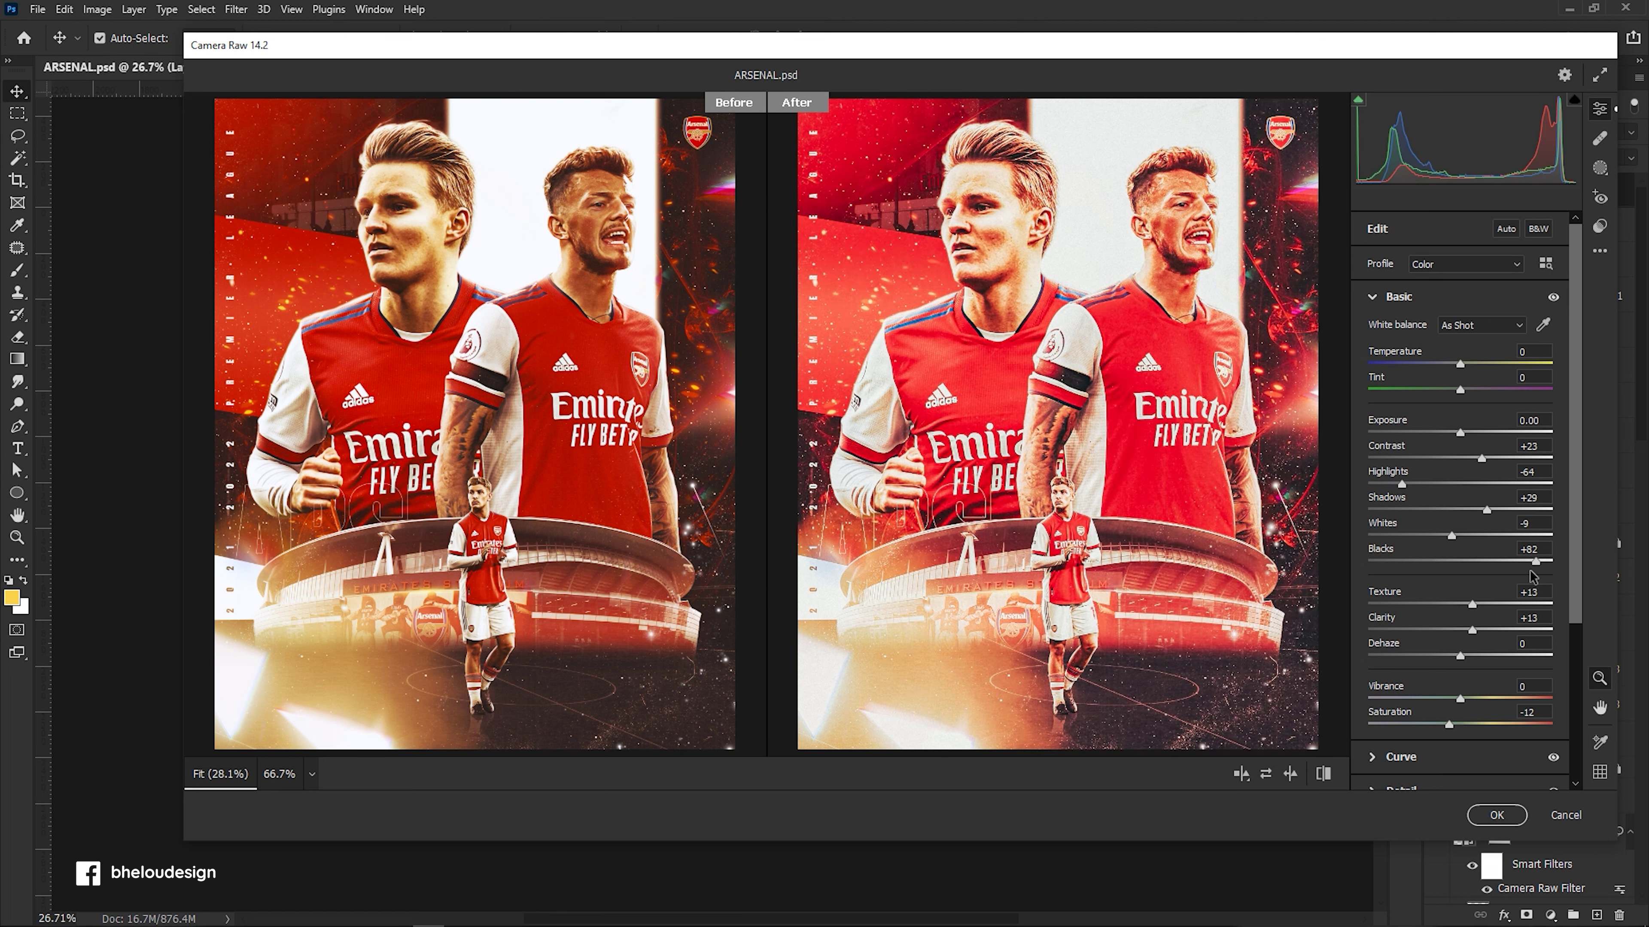